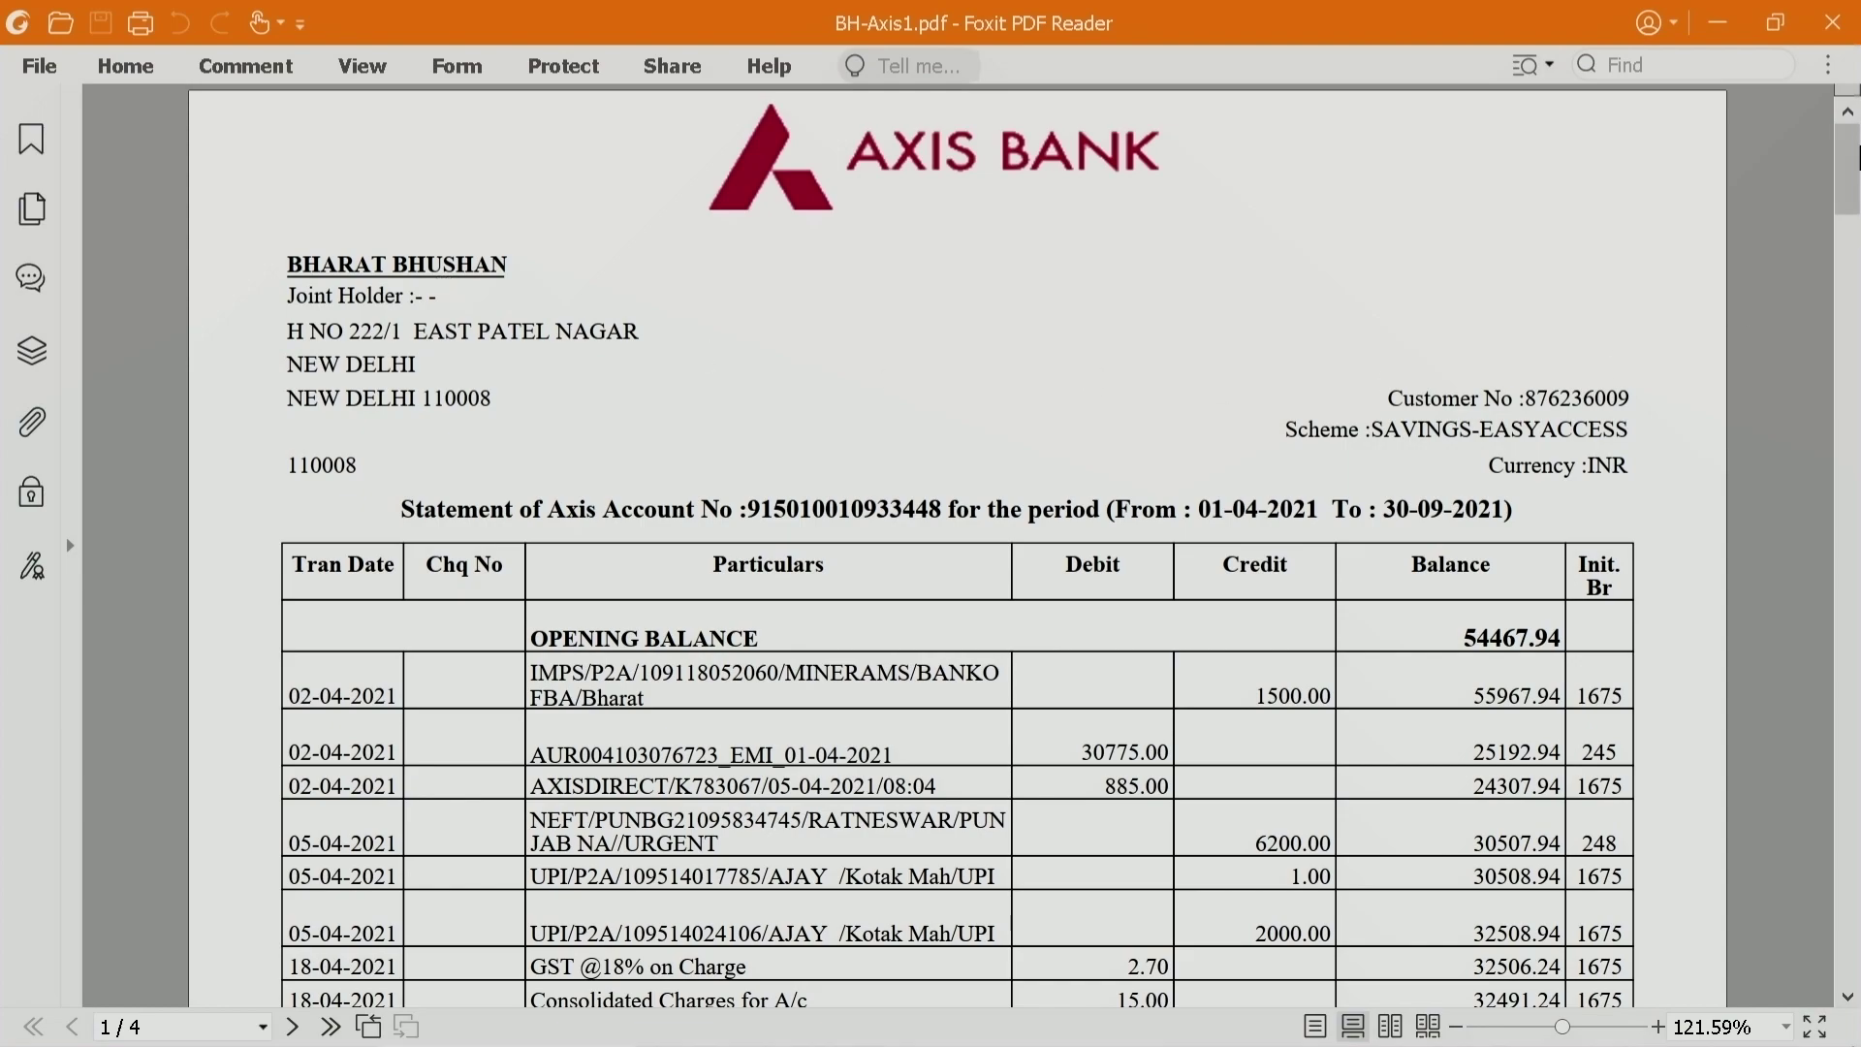
# Step: Scroll through BH-Axis1.pdf and BH-Axis2.pdf down to the 11651.27 closing balance on page 4
pyautogui.moveTo(1857, 155); pyautogui.dragTo(1857, 647)
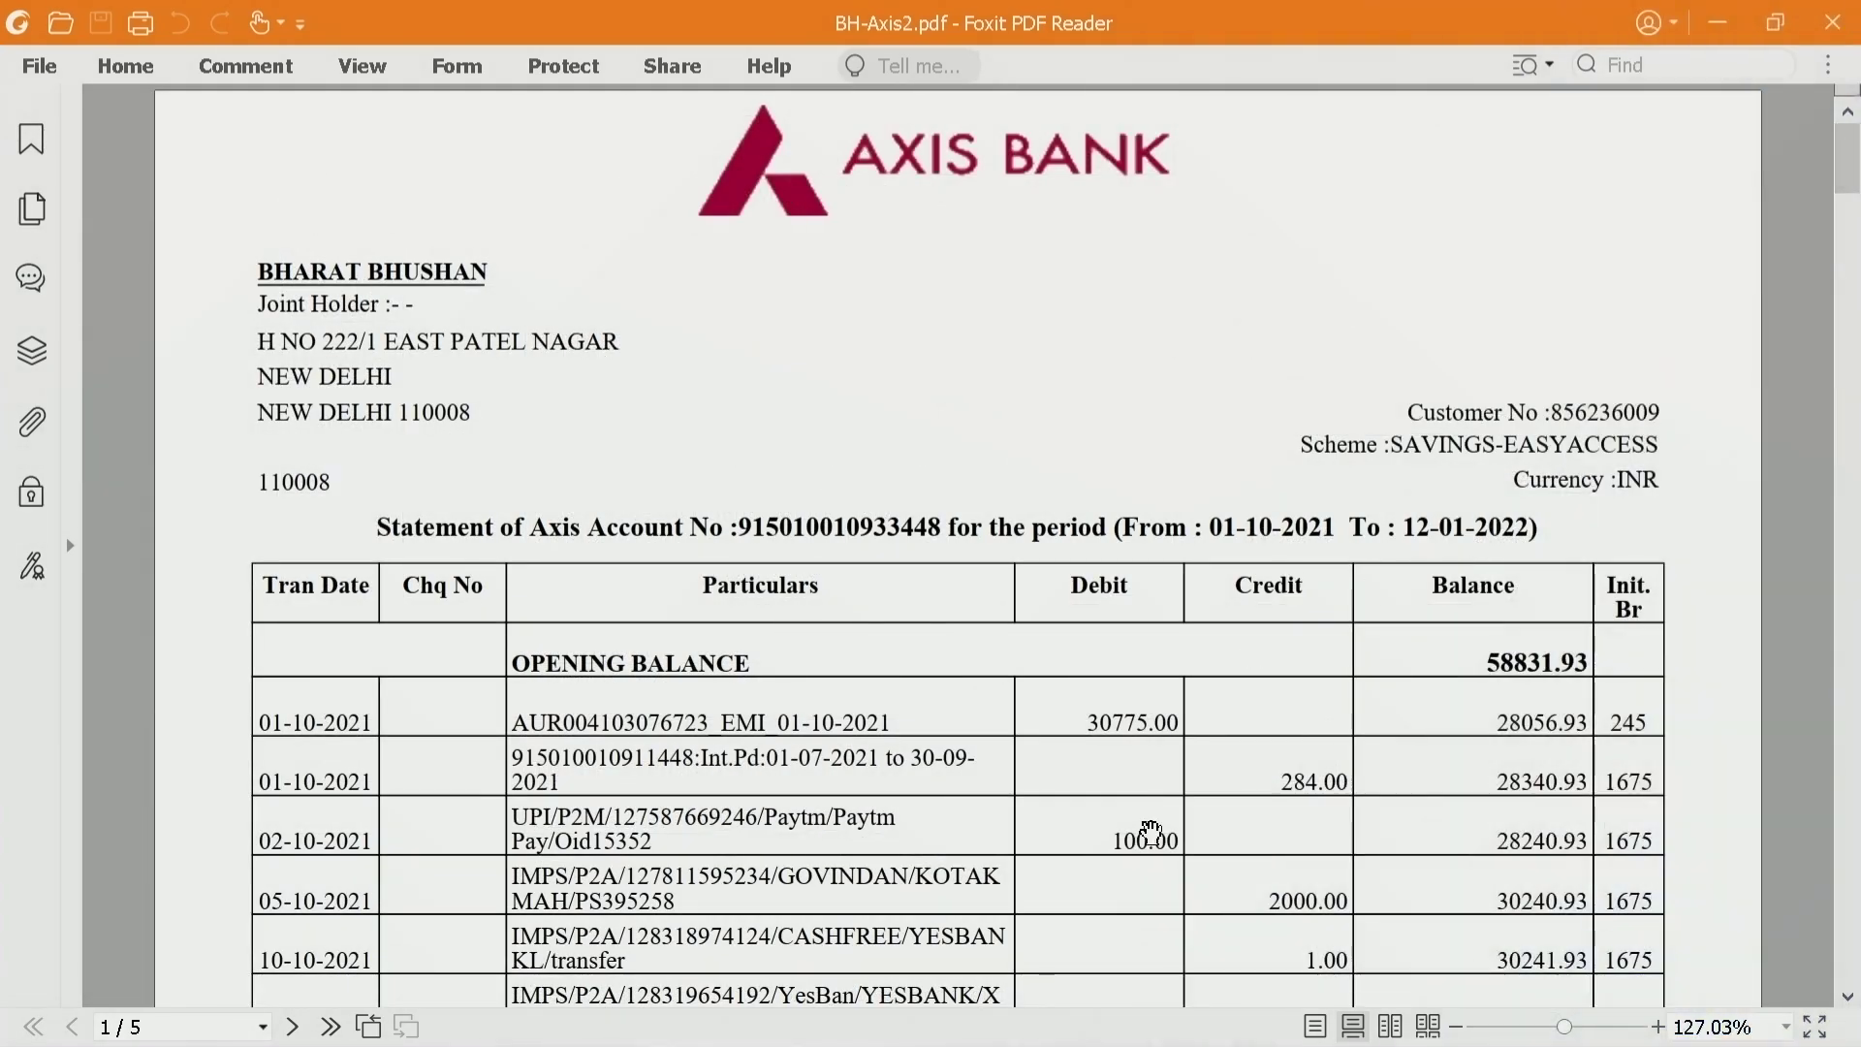
pyautogui.moveTo(1857, 163); pyautogui.dragTo(1835, 727)
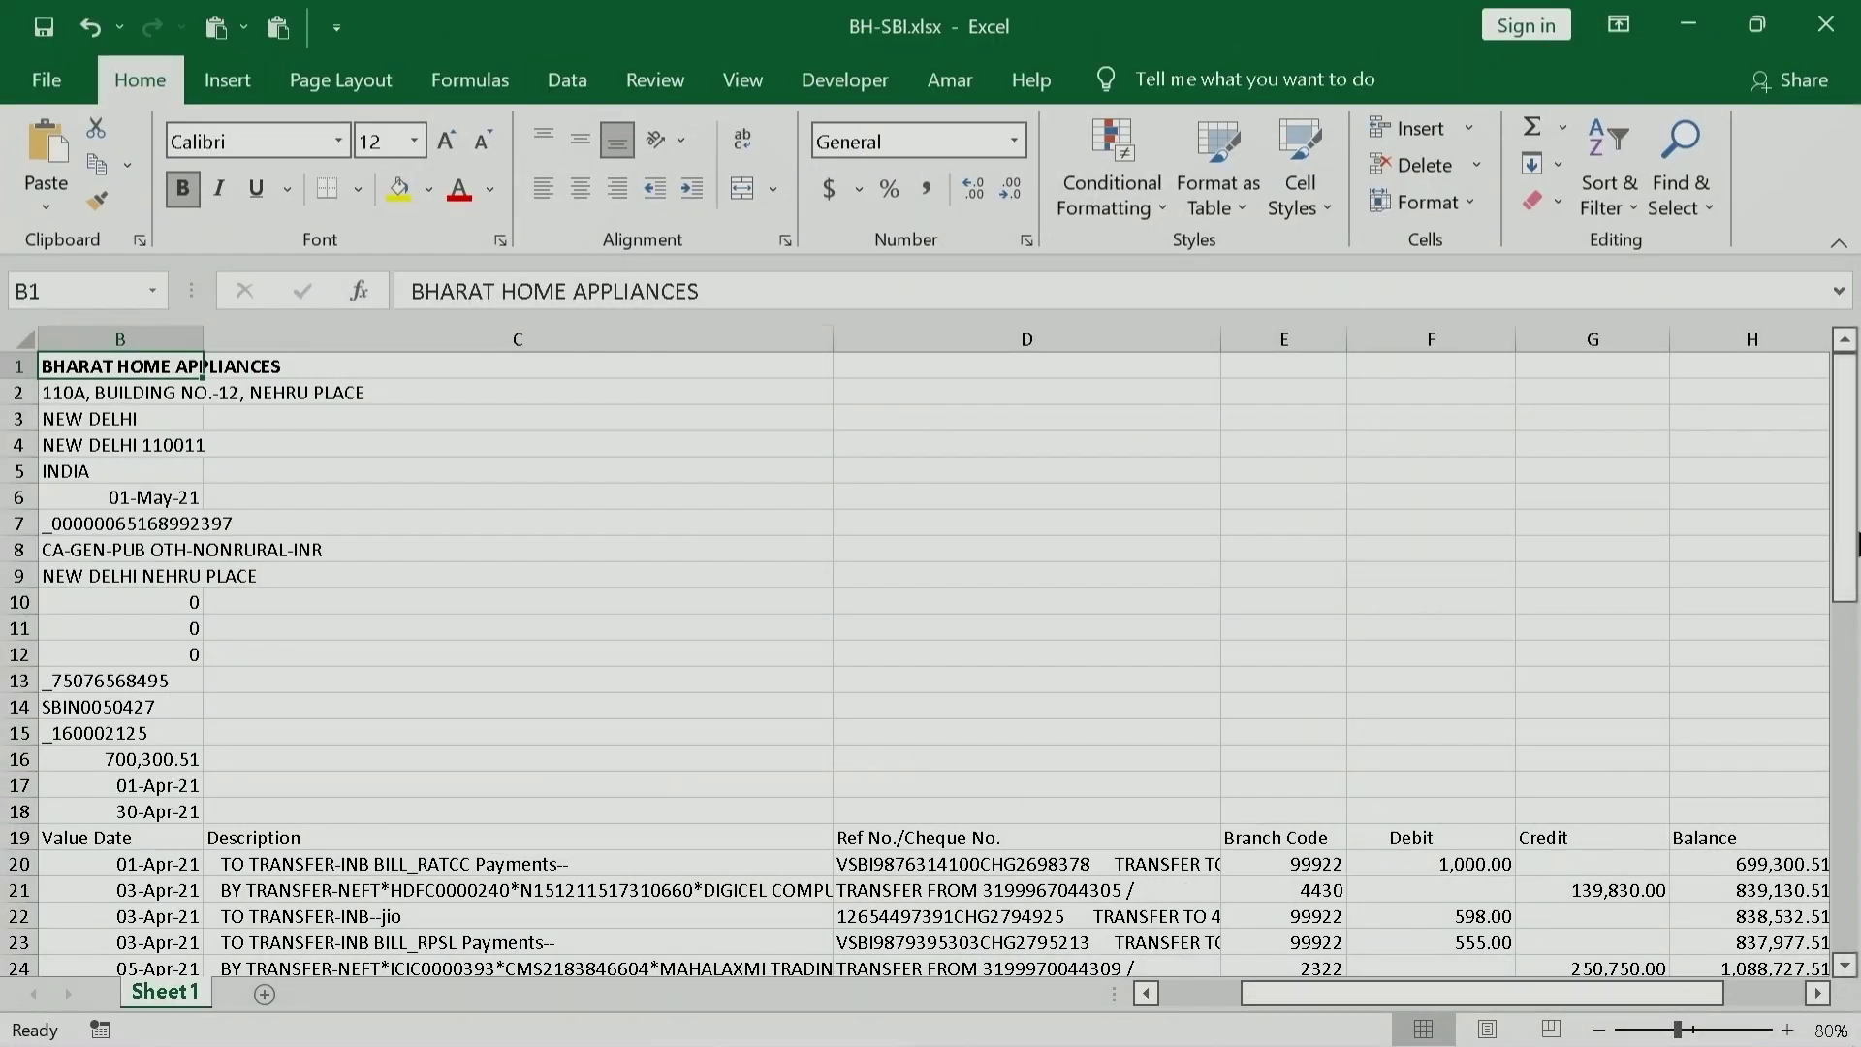
pyautogui.moveTo(1857, 546); pyautogui.dragTo(1857, 781)
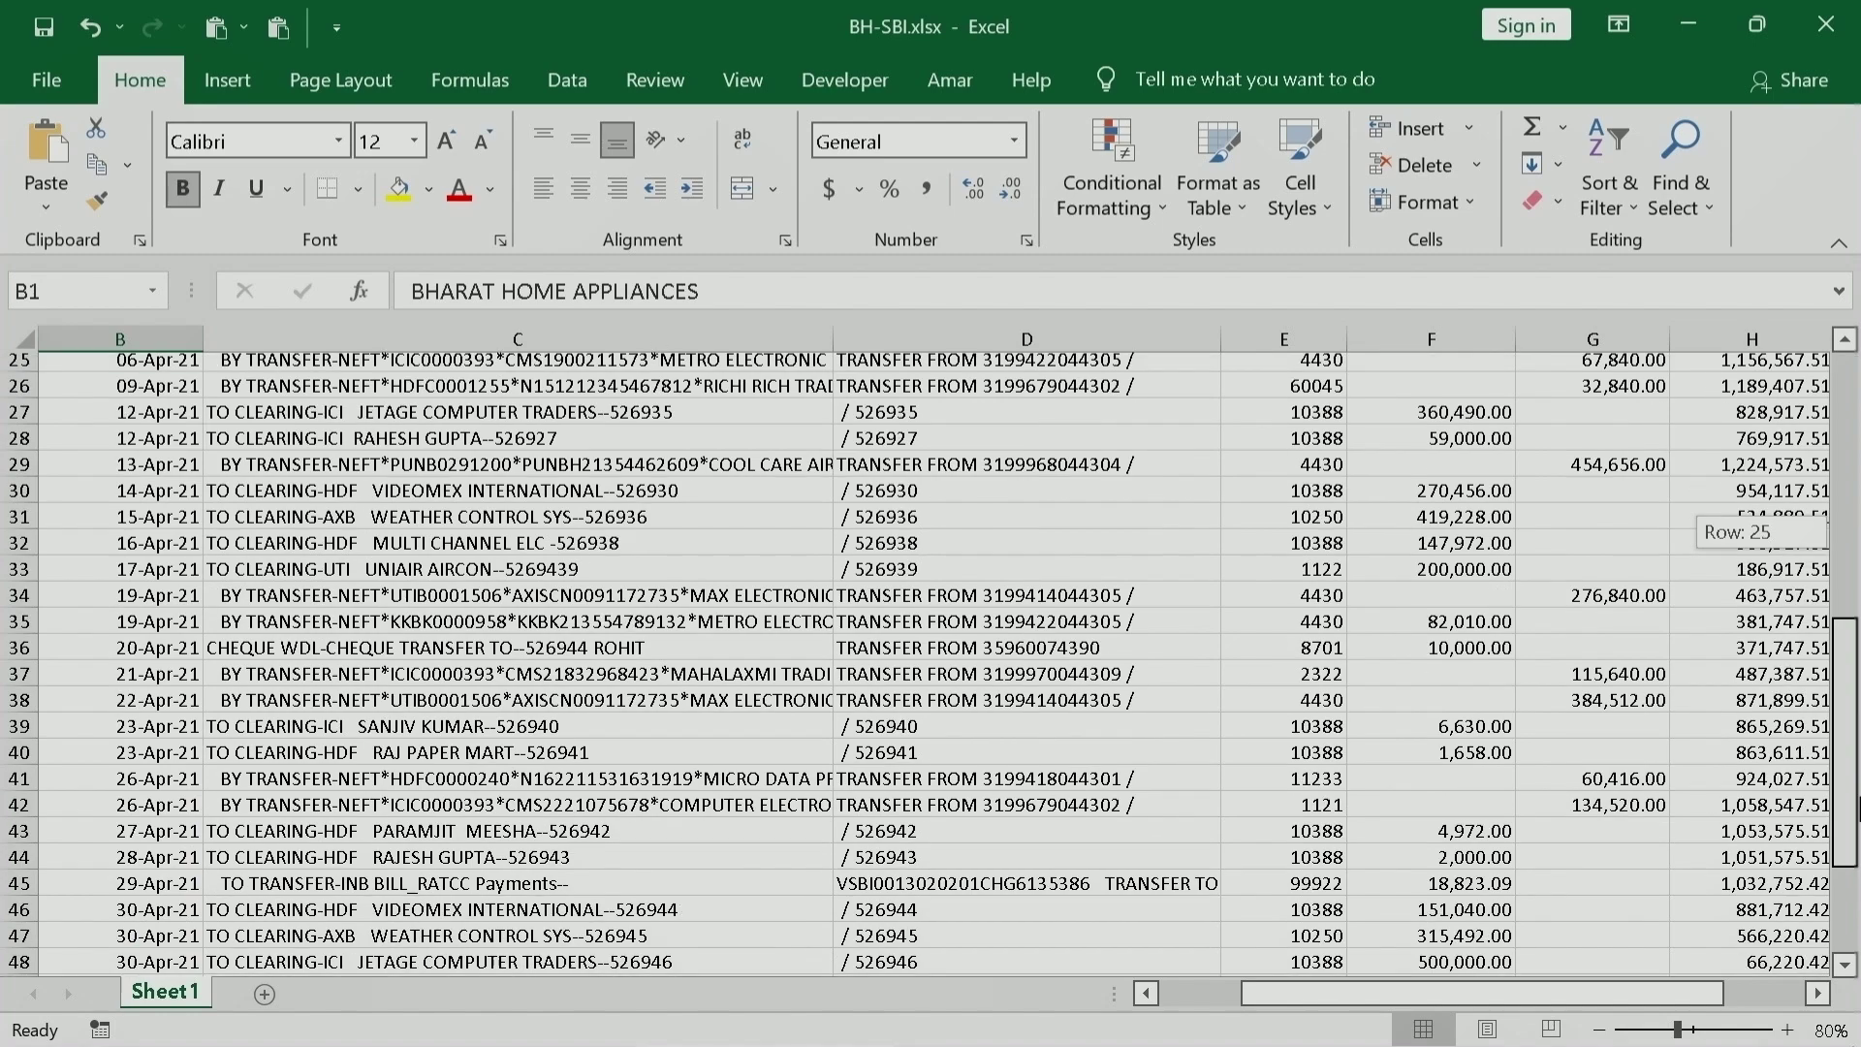
# Step: Scroll BH-SBI.xlsx down so rows 25–48 of late-April 2021 transactions are visible
pyautogui.moveTo(1857, 781); pyautogui.dragTo(1857, 824)
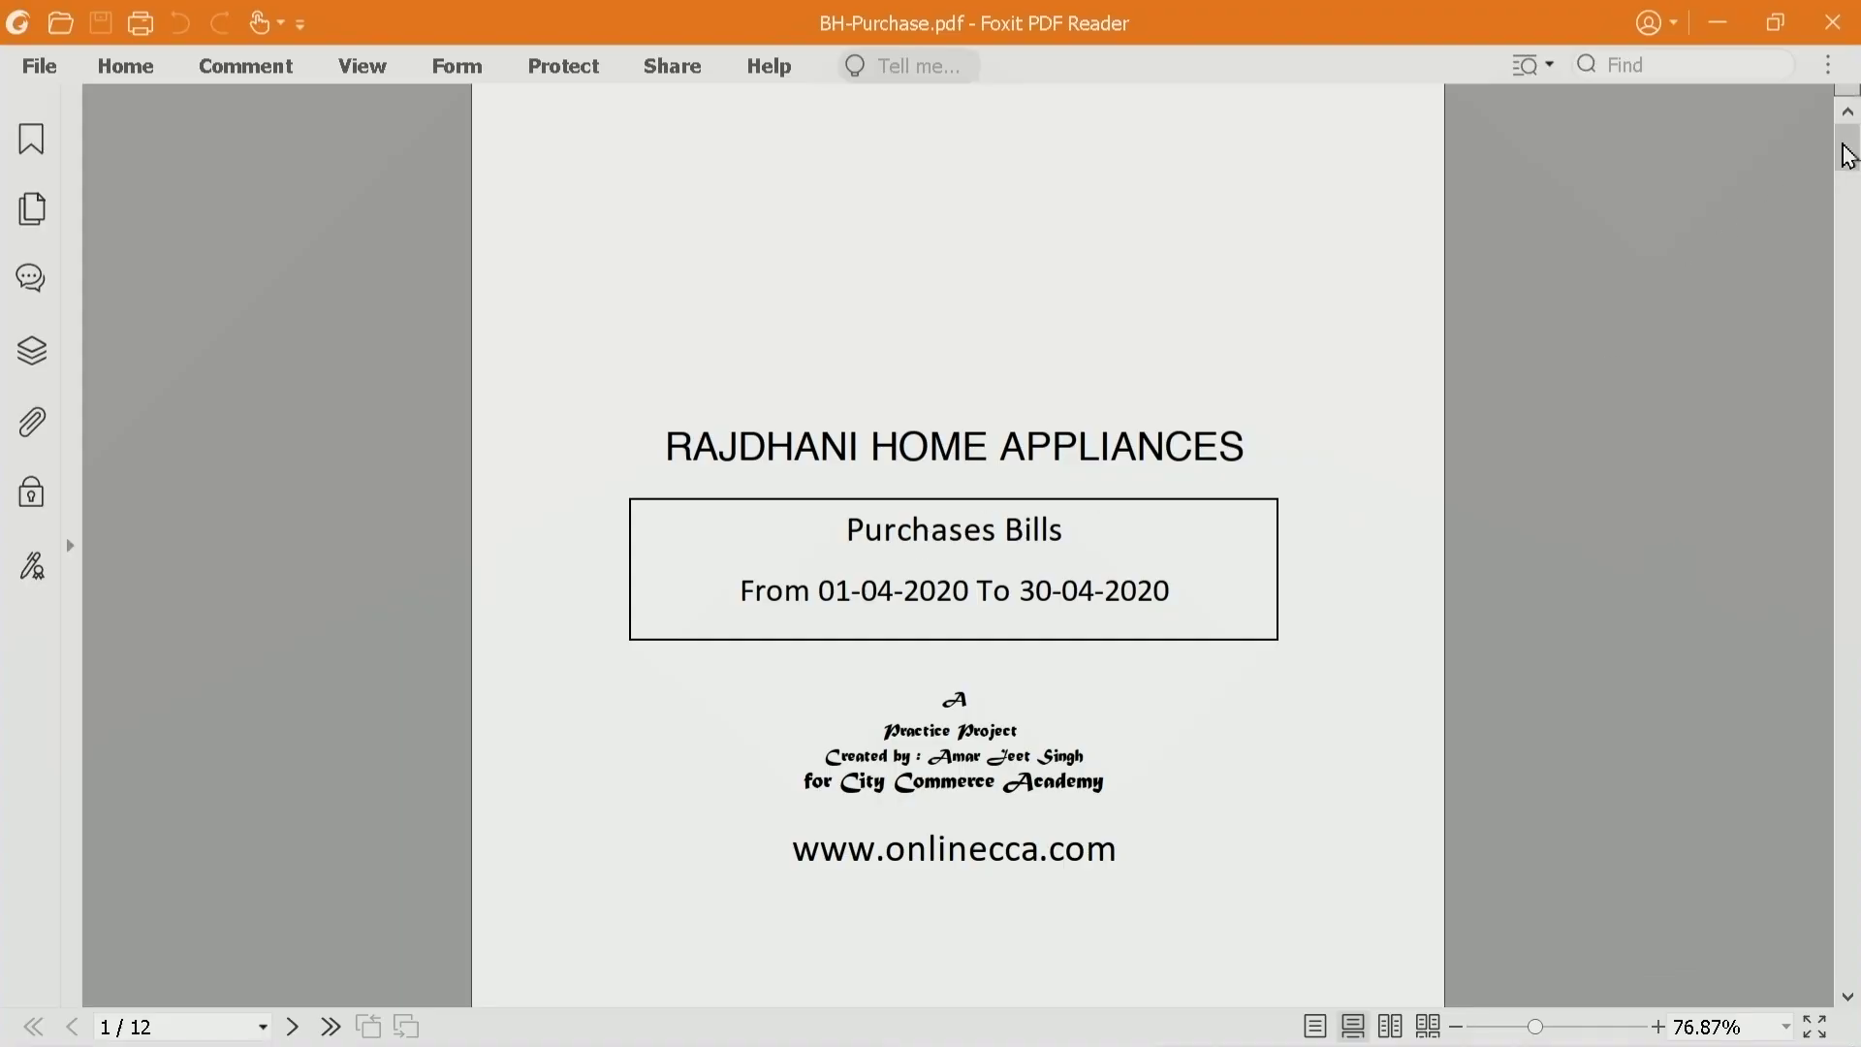
# Step: Scroll BH-Purchase.pdf to the Jetage invoice on page 2, then page BH-Sales.pdf to page 18 of 19
pyautogui.moveTo(1849, 155); pyautogui.dragTo(1849, 228)
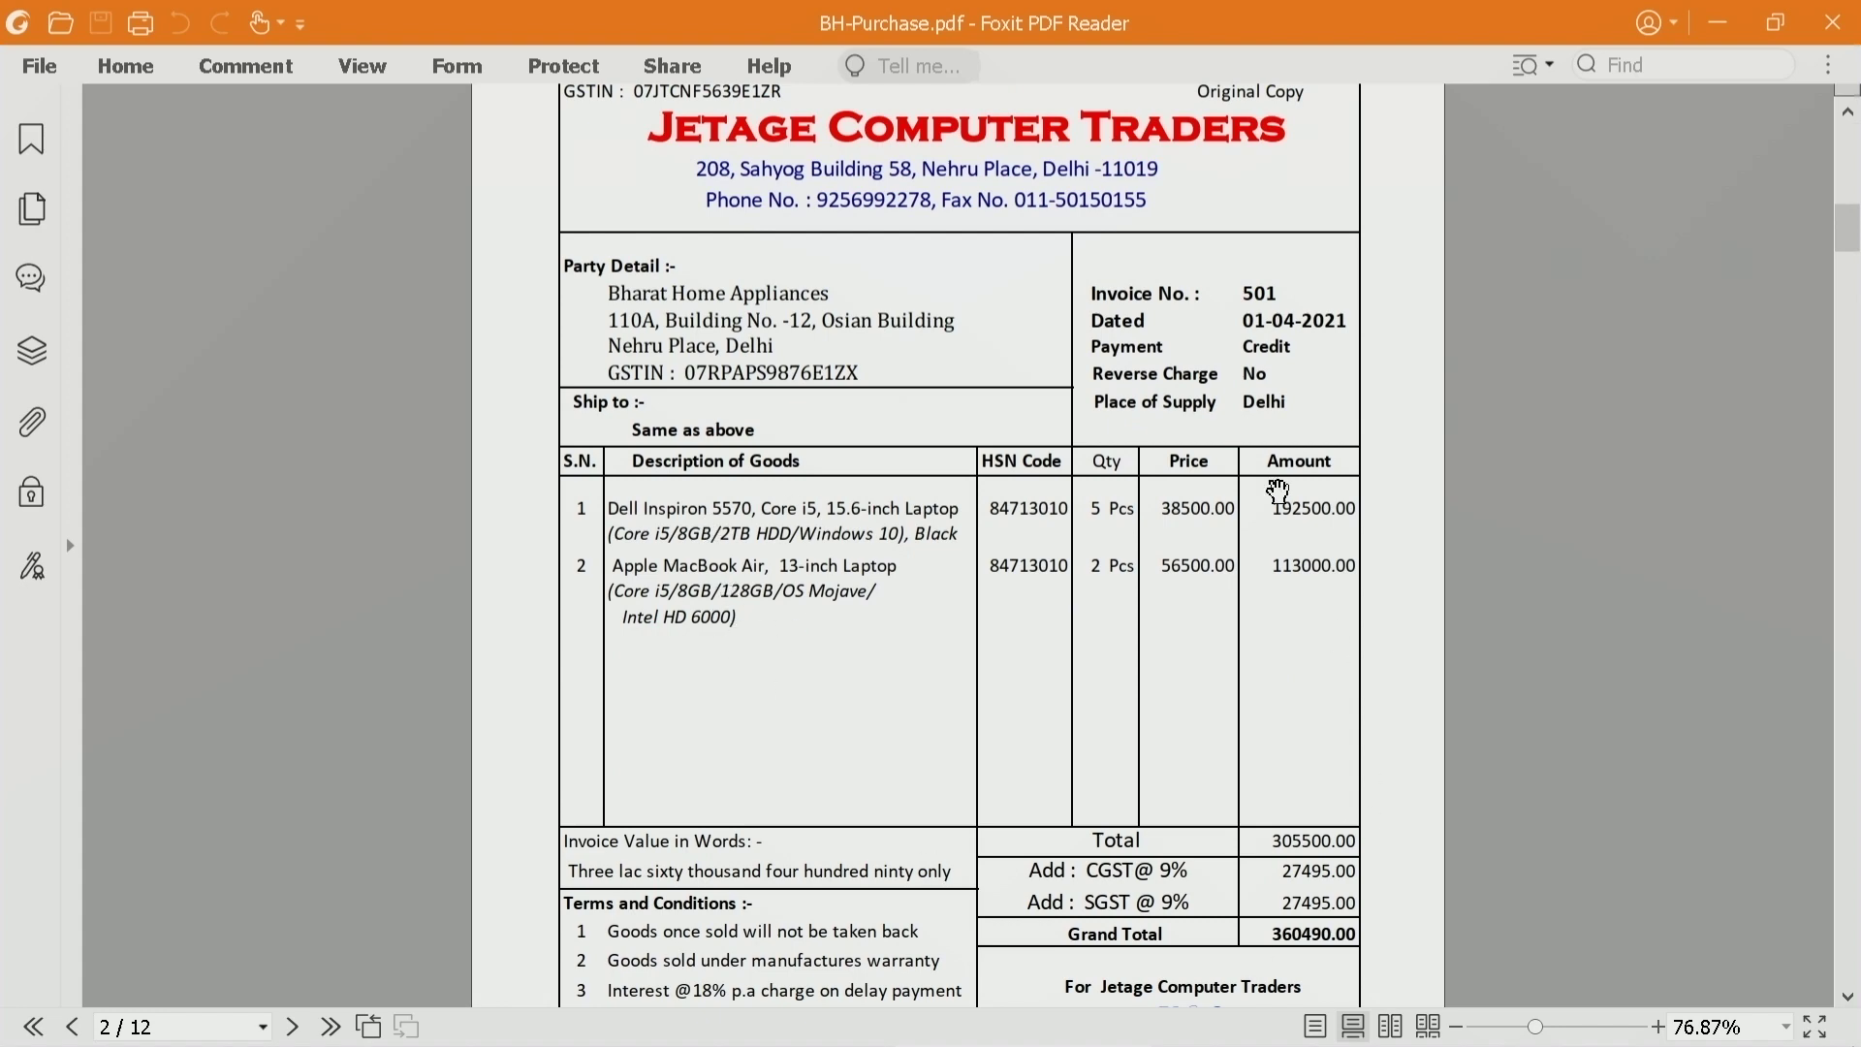
pyautogui.moveTo(1852, 241); pyautogui.dragTo(1832, 972)
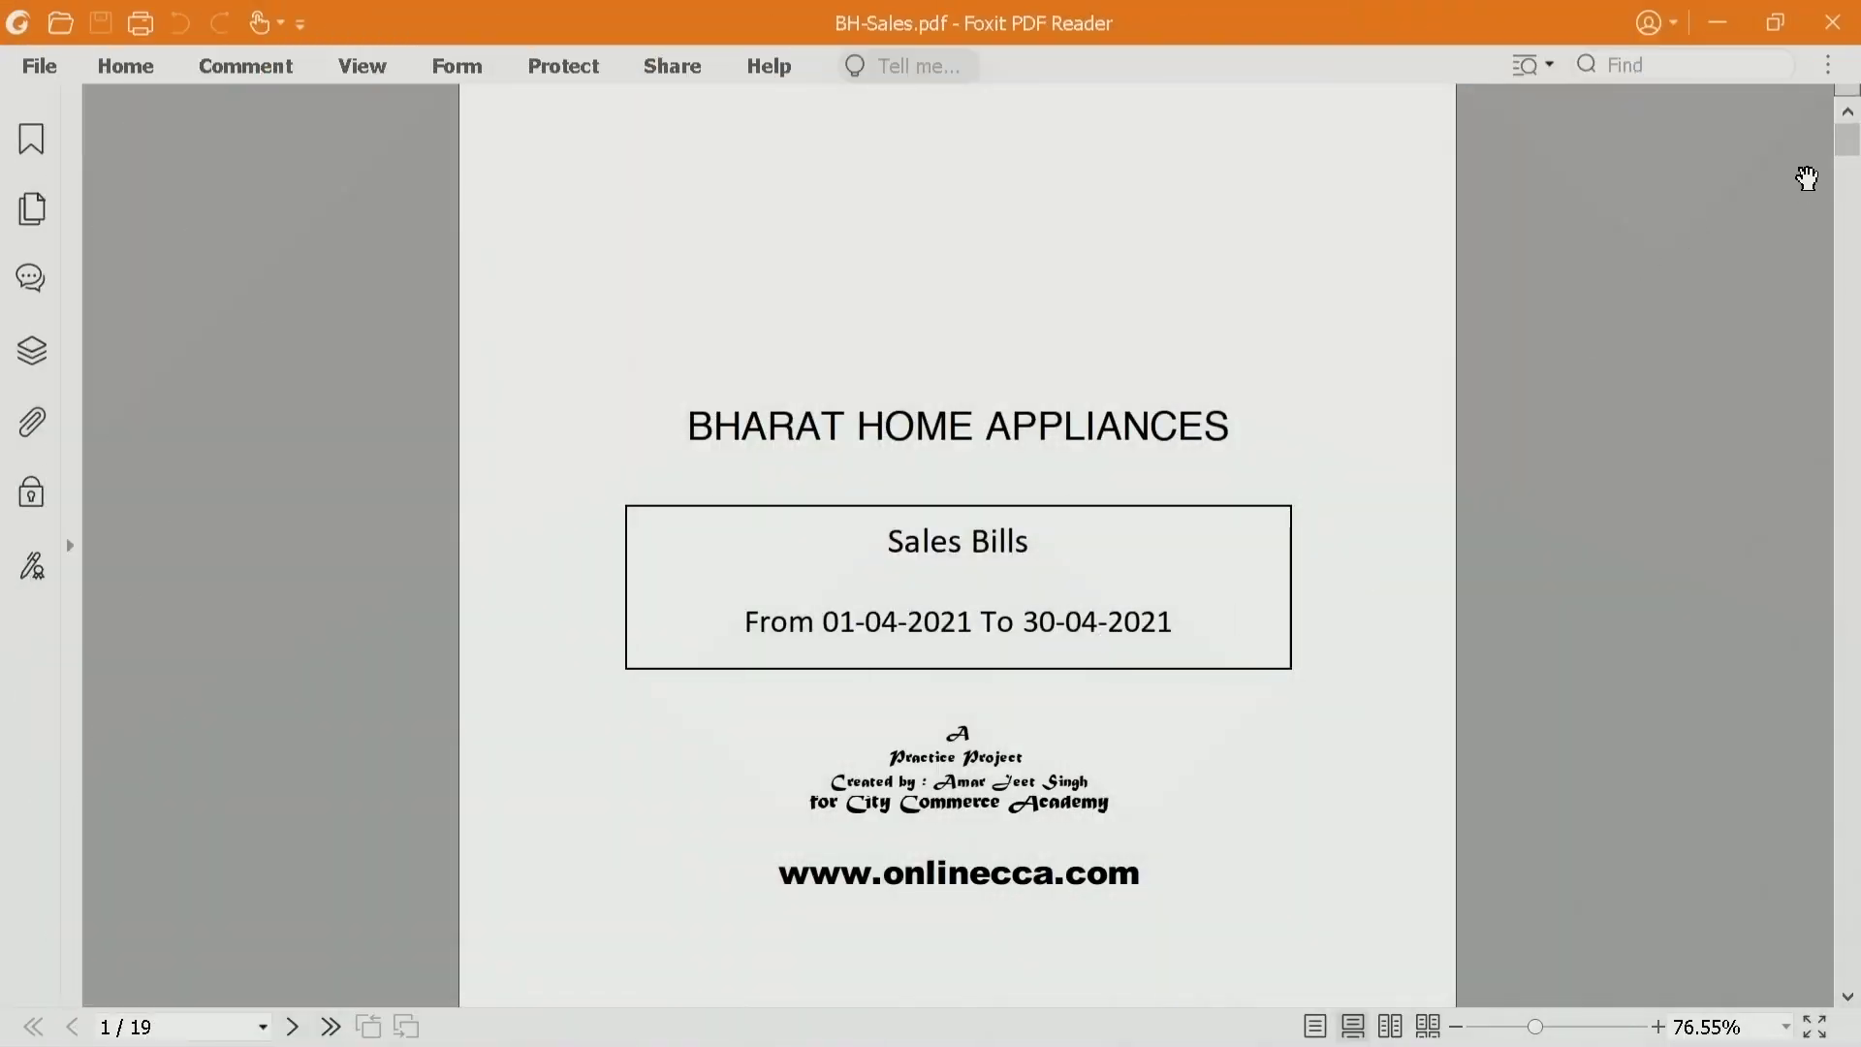
pyautogui.moveTo(1846, 112); pyautogui.dragTo(1855, 203)
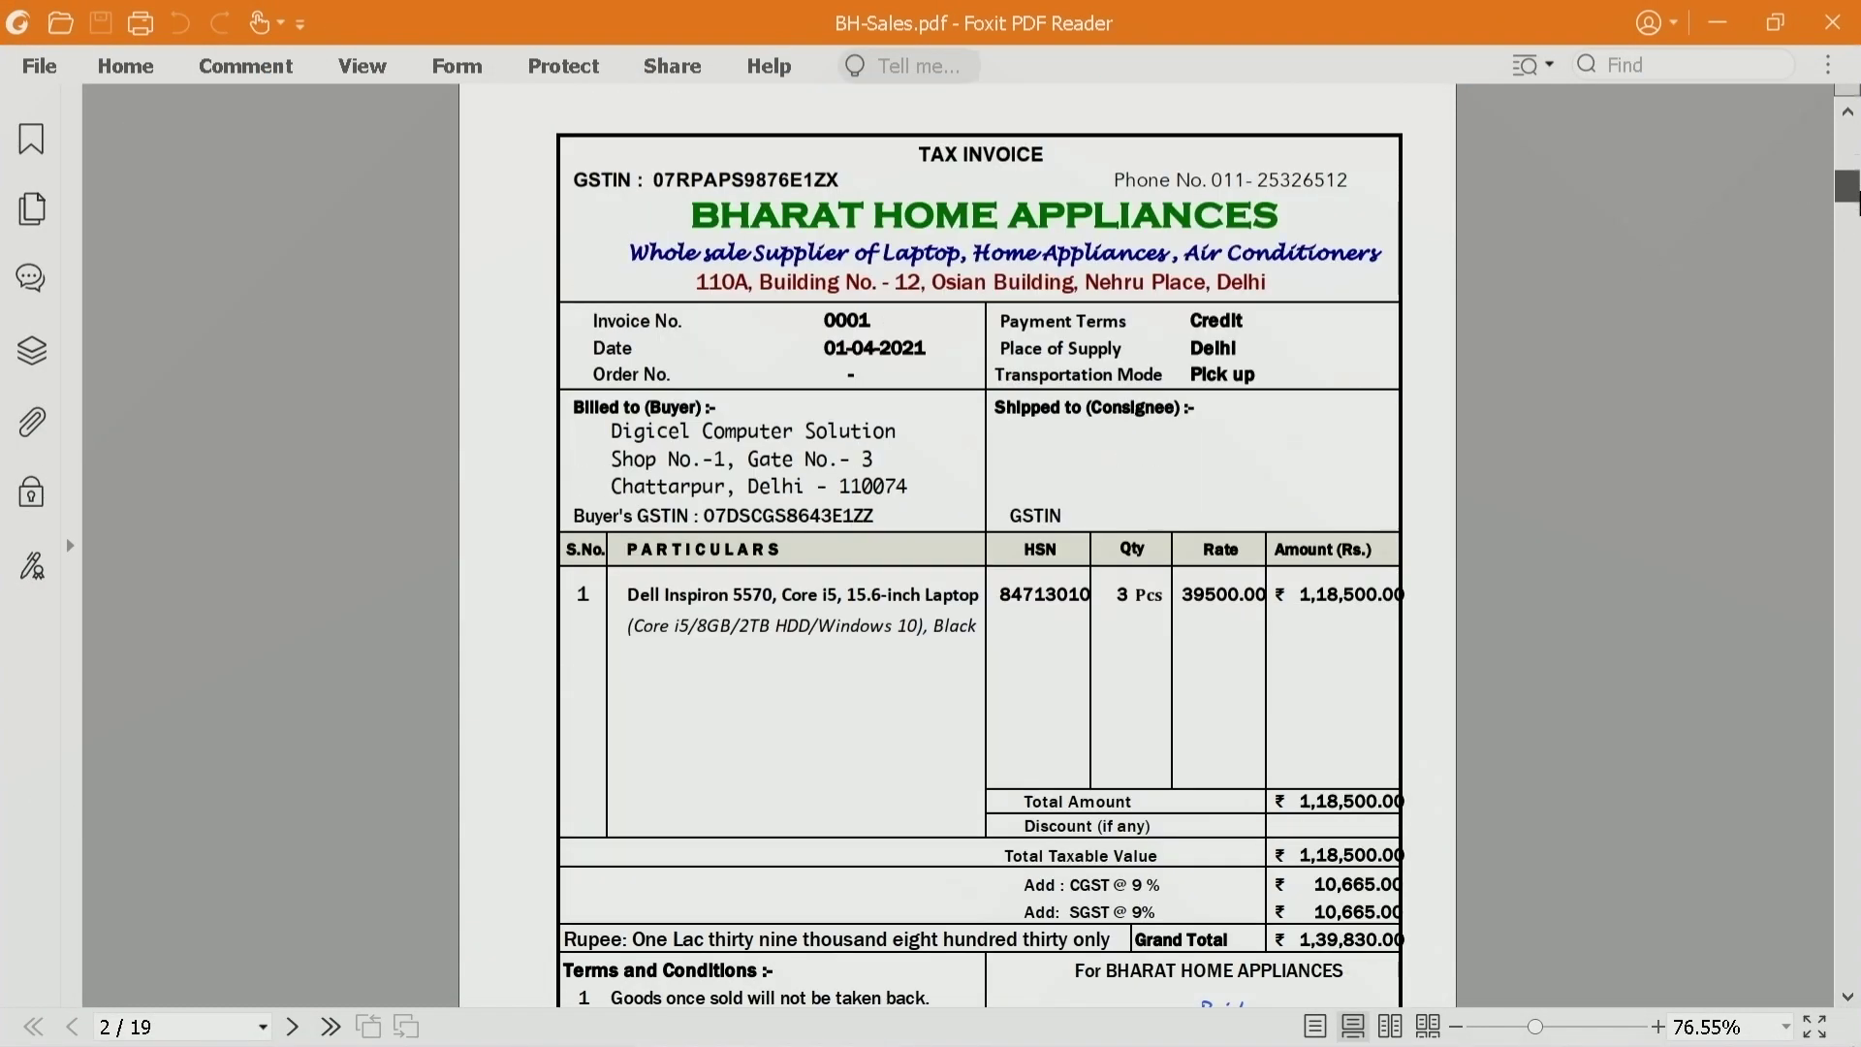
pyautogui.click(1848, 998)
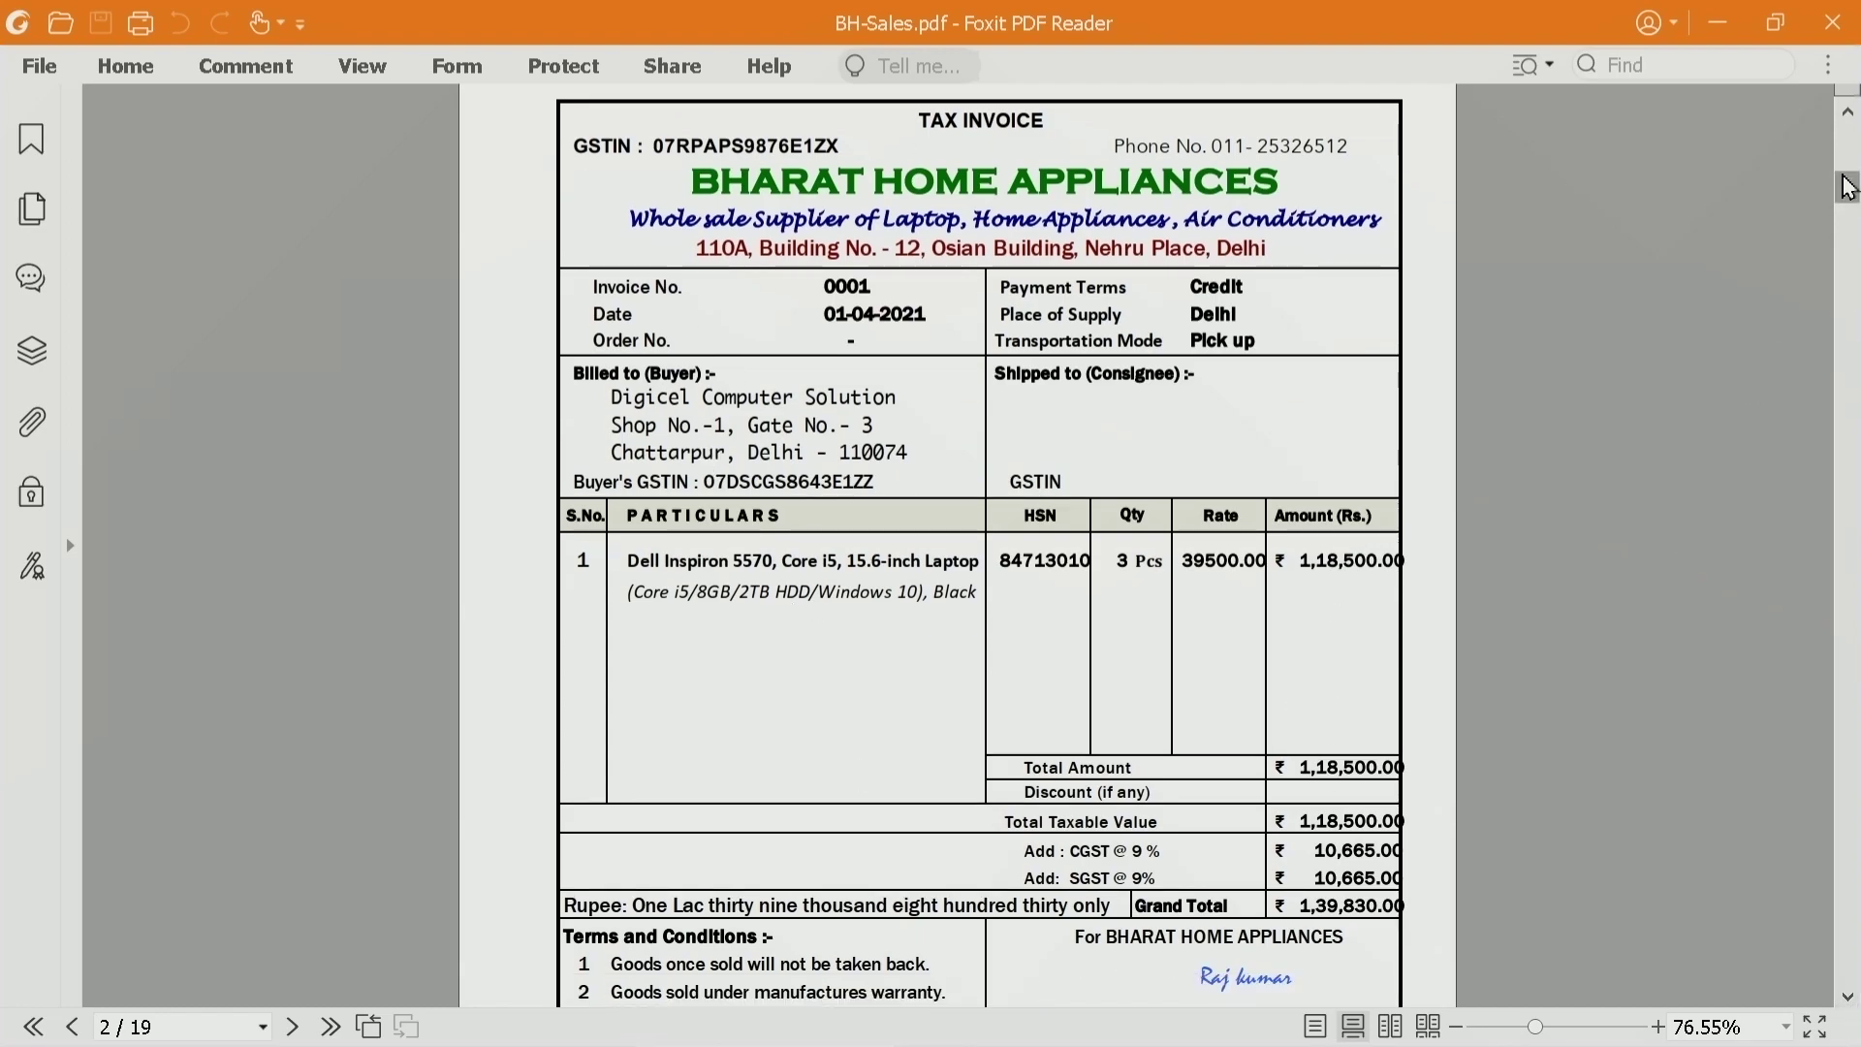
pyautogui.moveTo(1848, 187); pyautogui.dragTo(1846, 940)
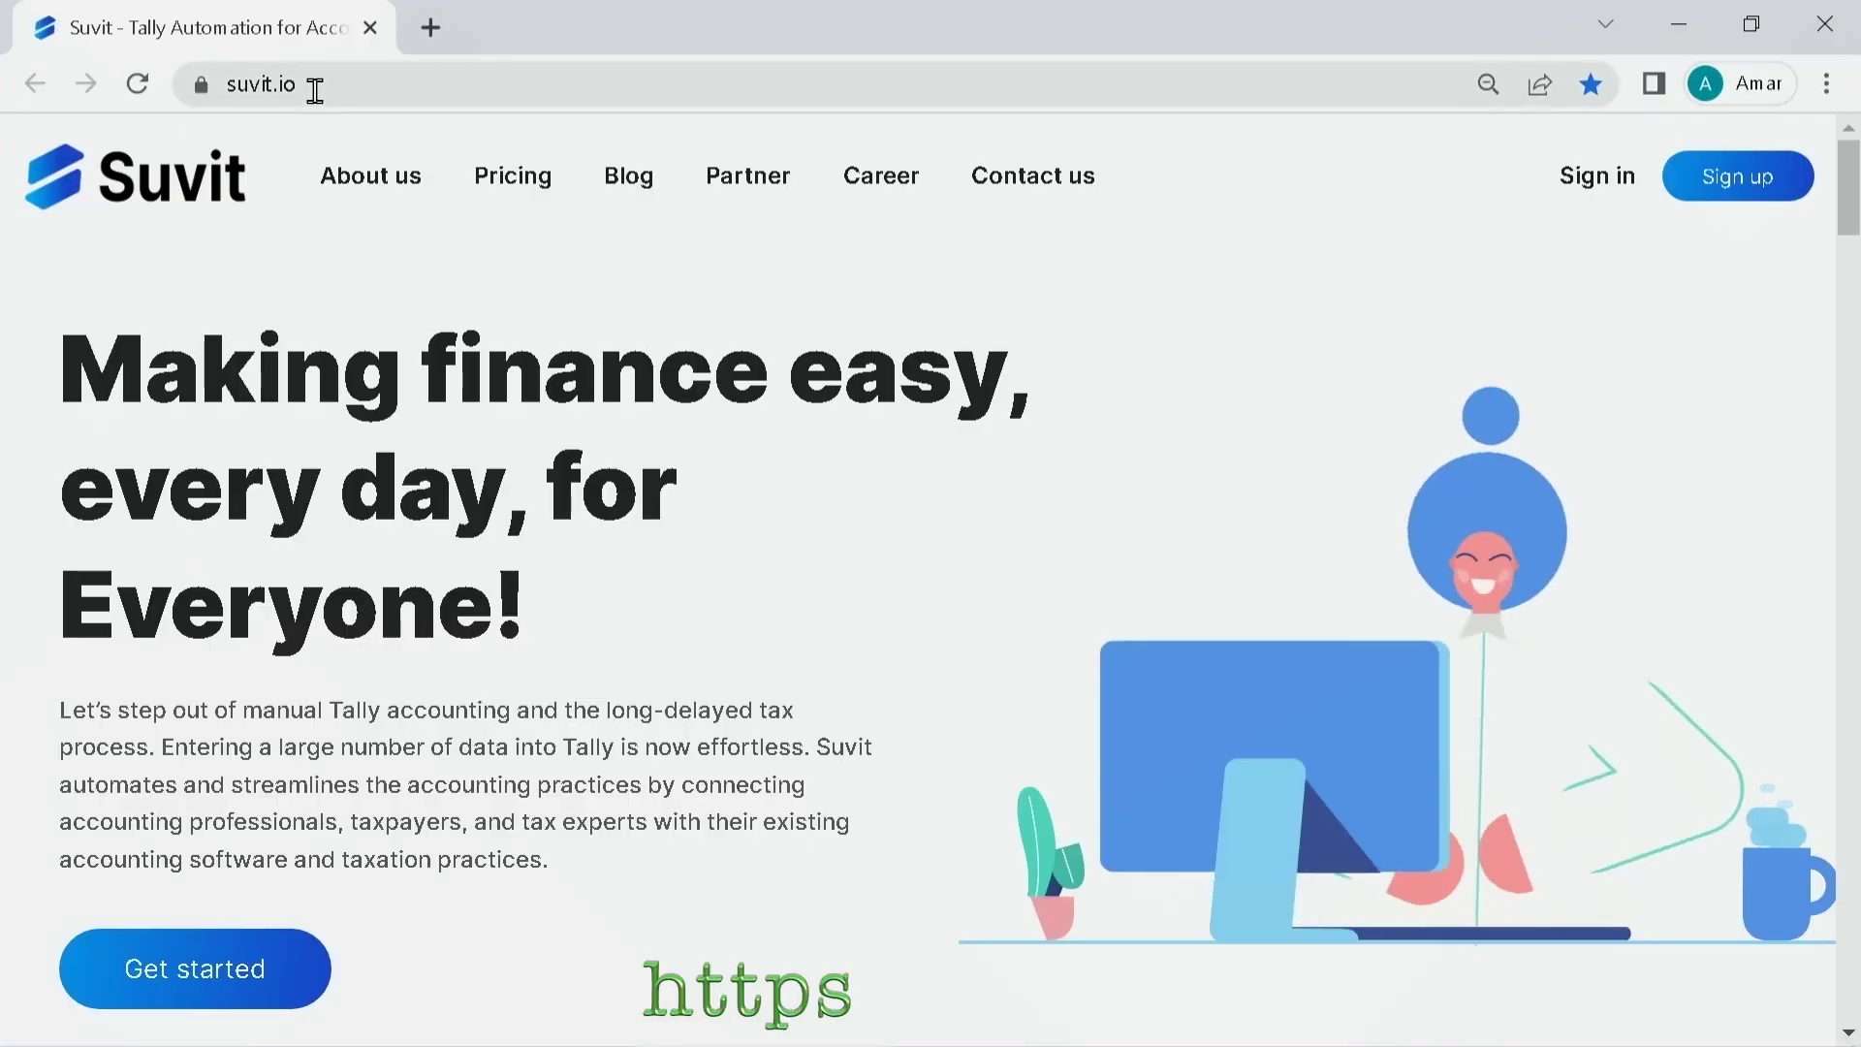
# Step: Select the suvit.io web address in the browser's address bar
pyautogui.click(242, 84)
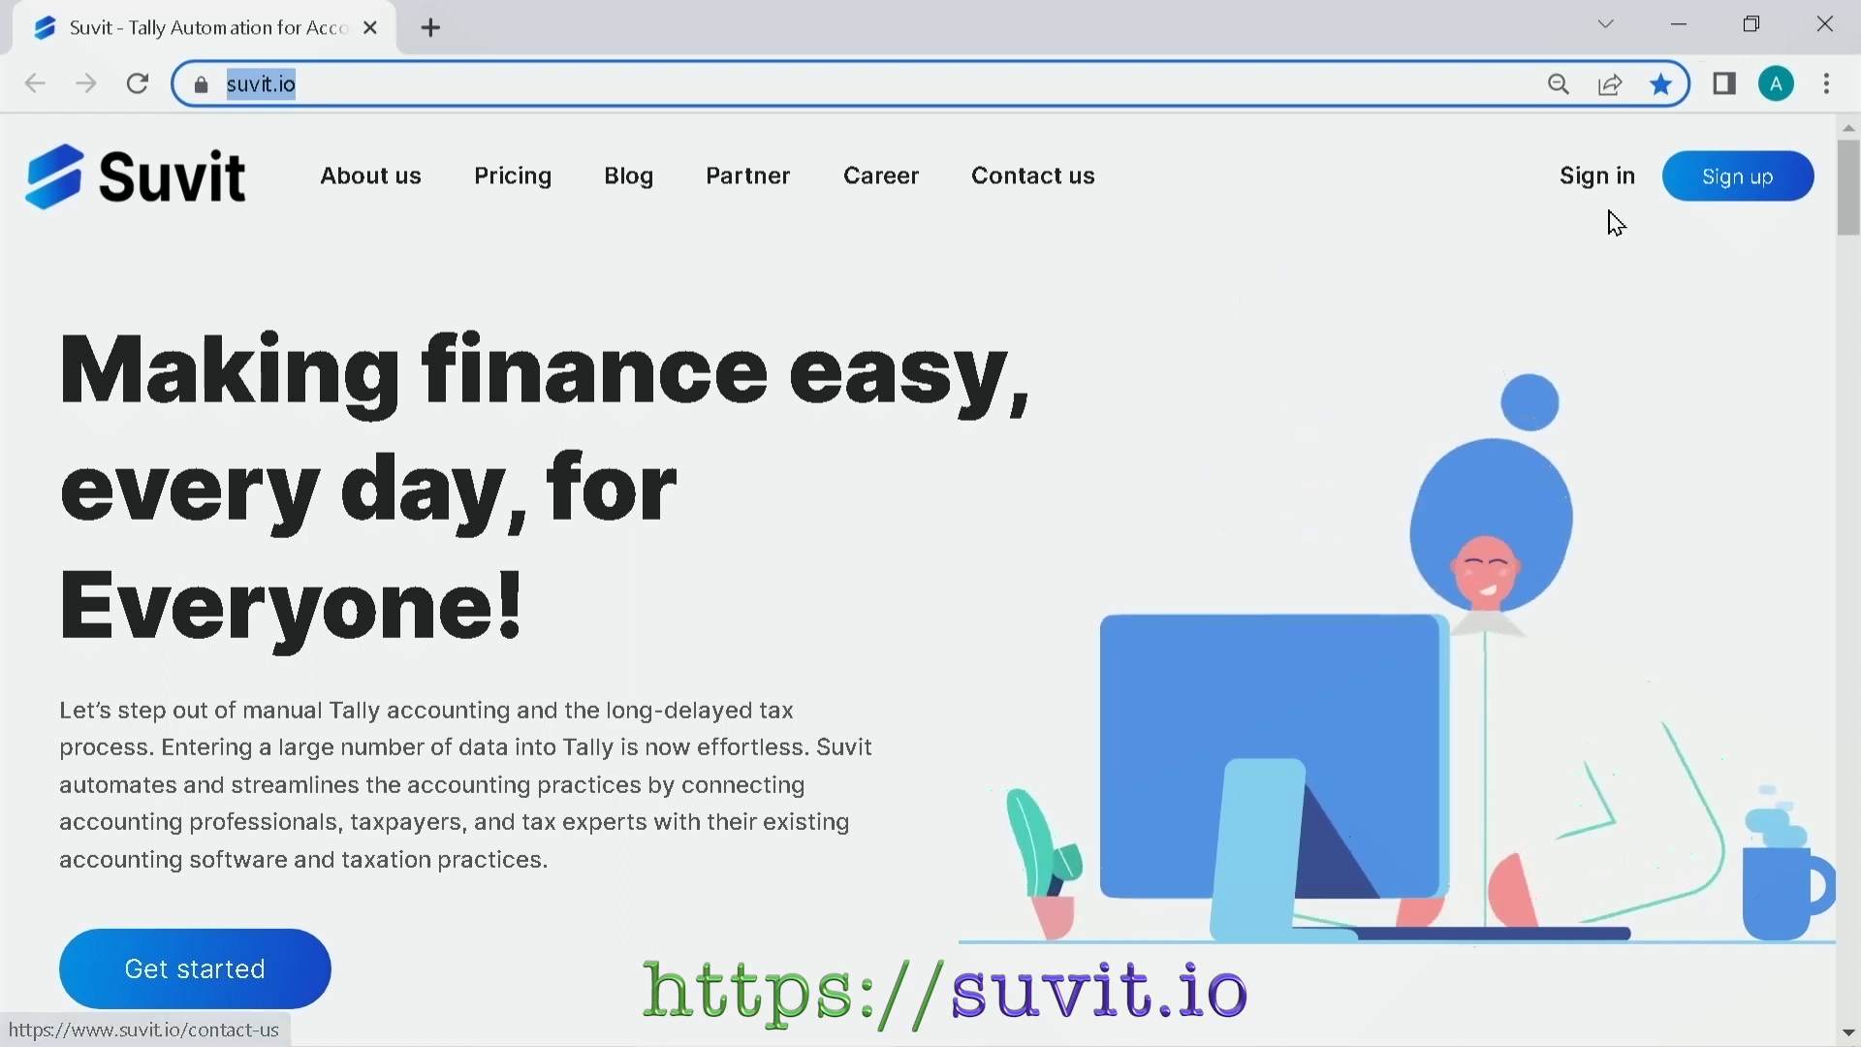
# Step: Sign up for Suvit with first and last name, e-mail, mobile number and a password
pyautogui.click(1738, 180)
pyautogui.click(1010, 382)
pyautogui.write('Accoun')
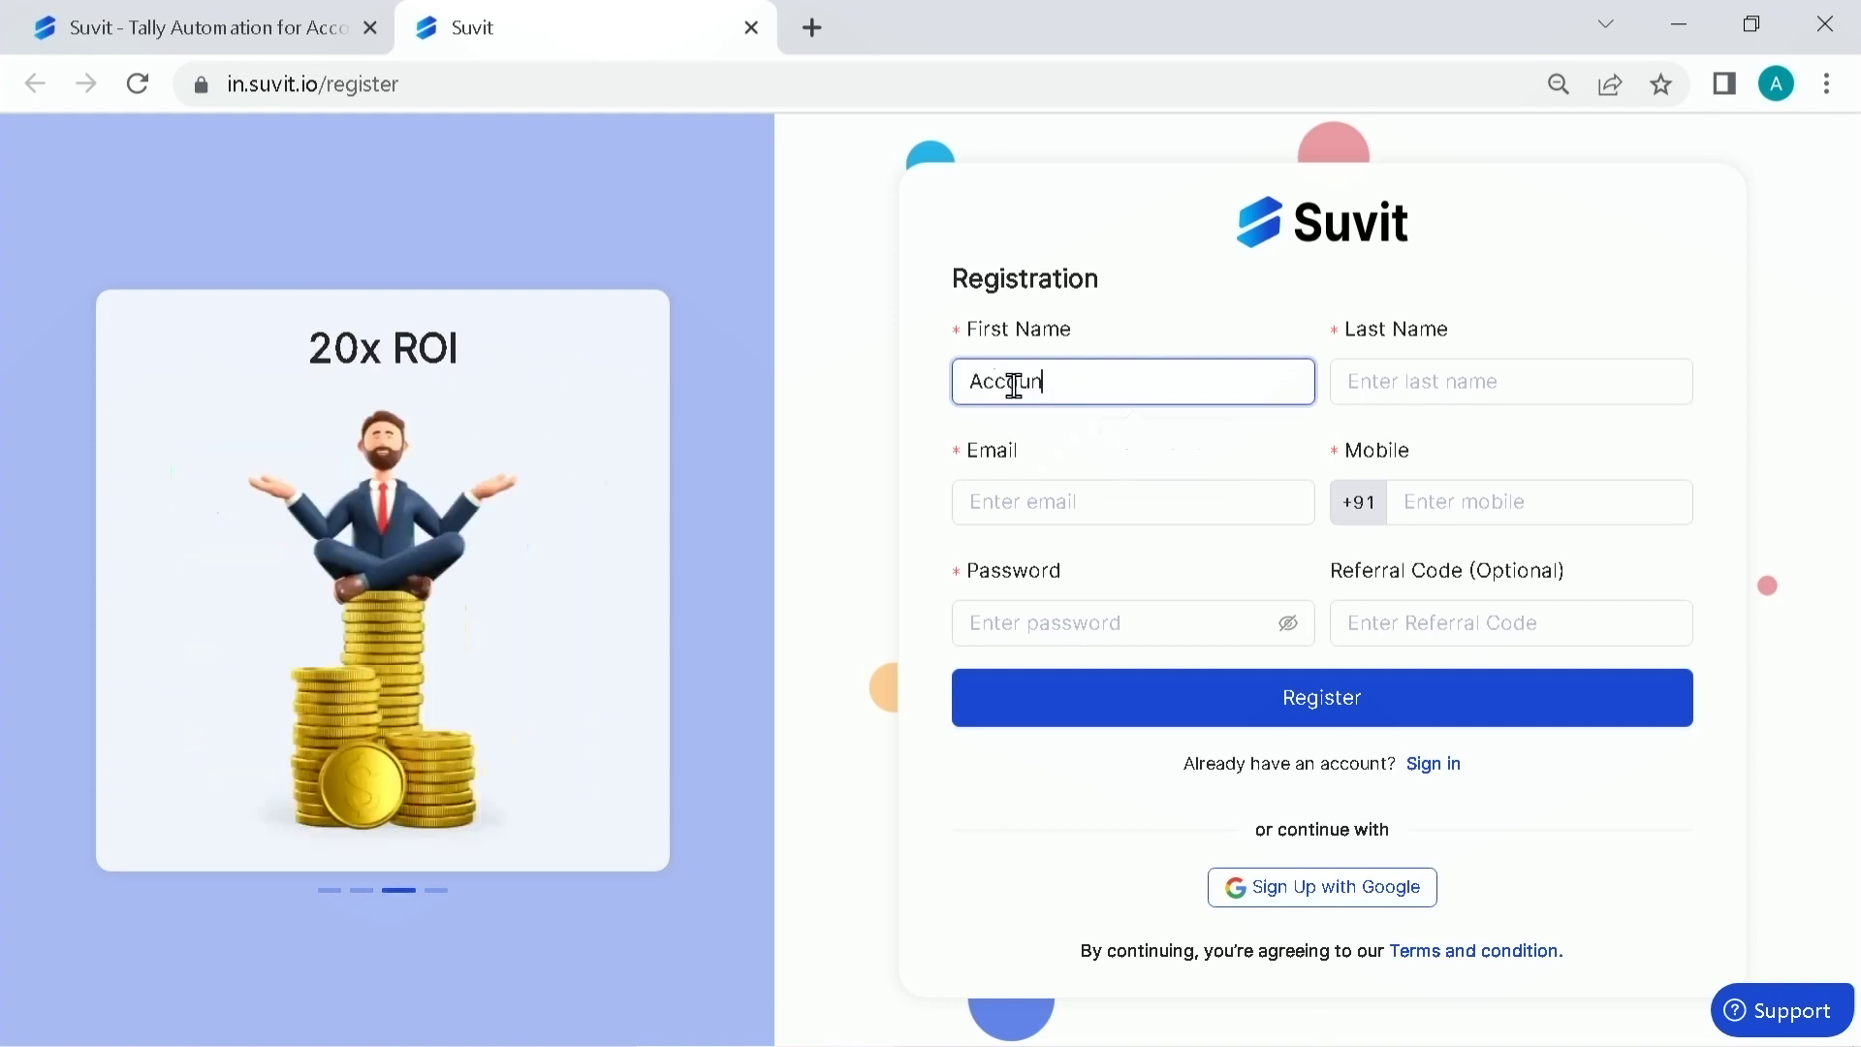
pyautogui.write('tants')
pyautogui.click(1357, 396)
pyautogui.write('Club')
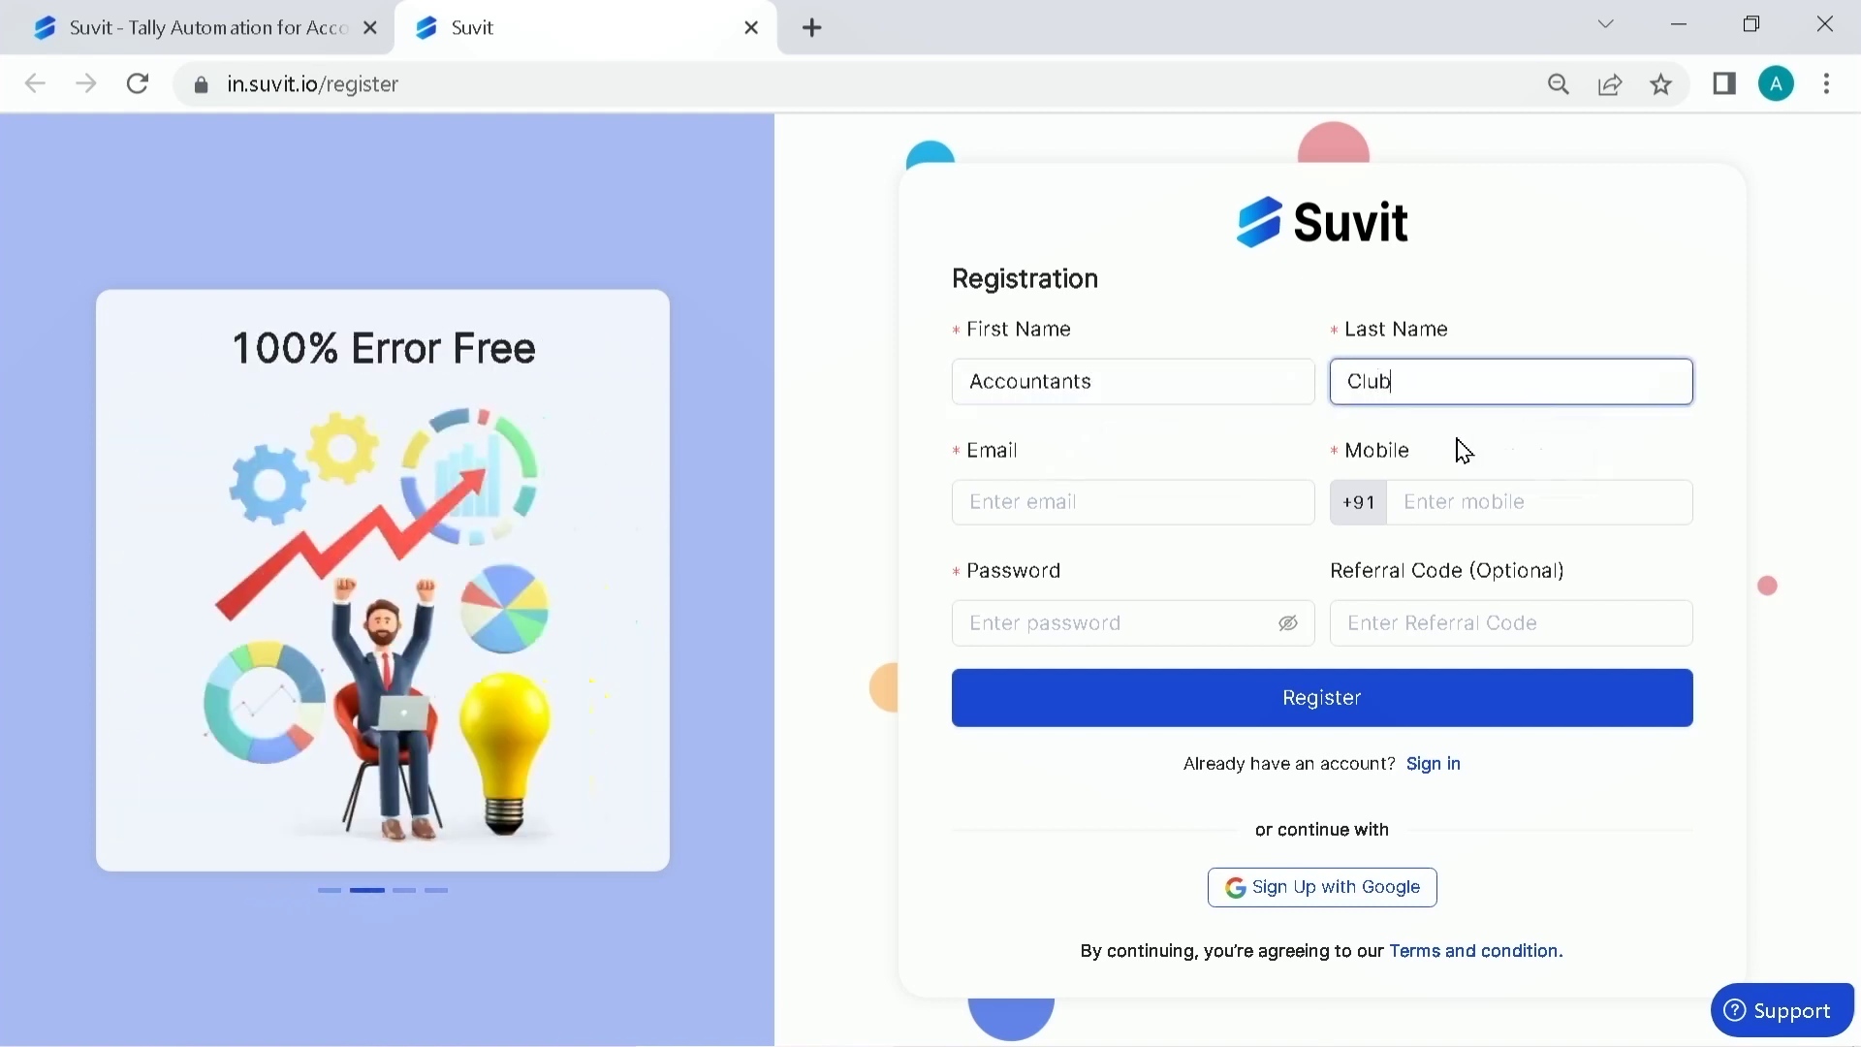
pyautogui.click(1122, 502)
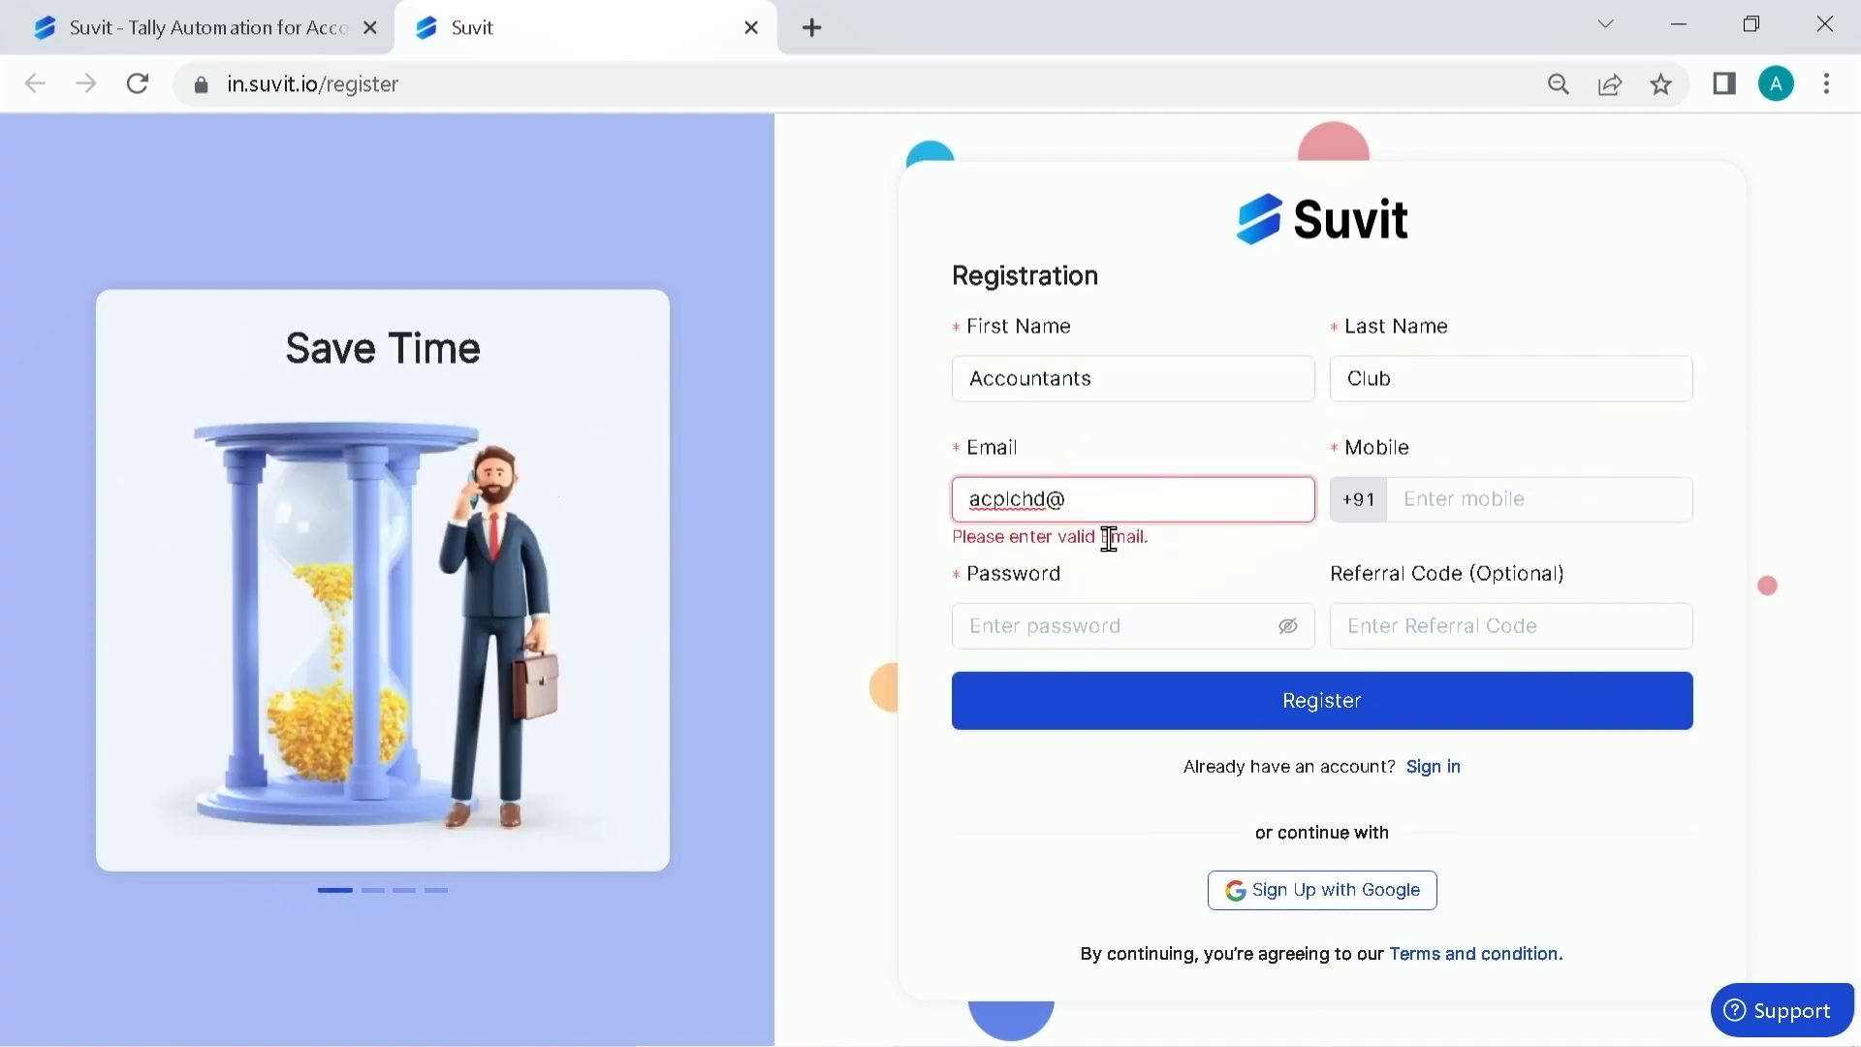
pyautogui.press('Tab')
pyautogui.click(1114, 621)
pyautogui.write('a')
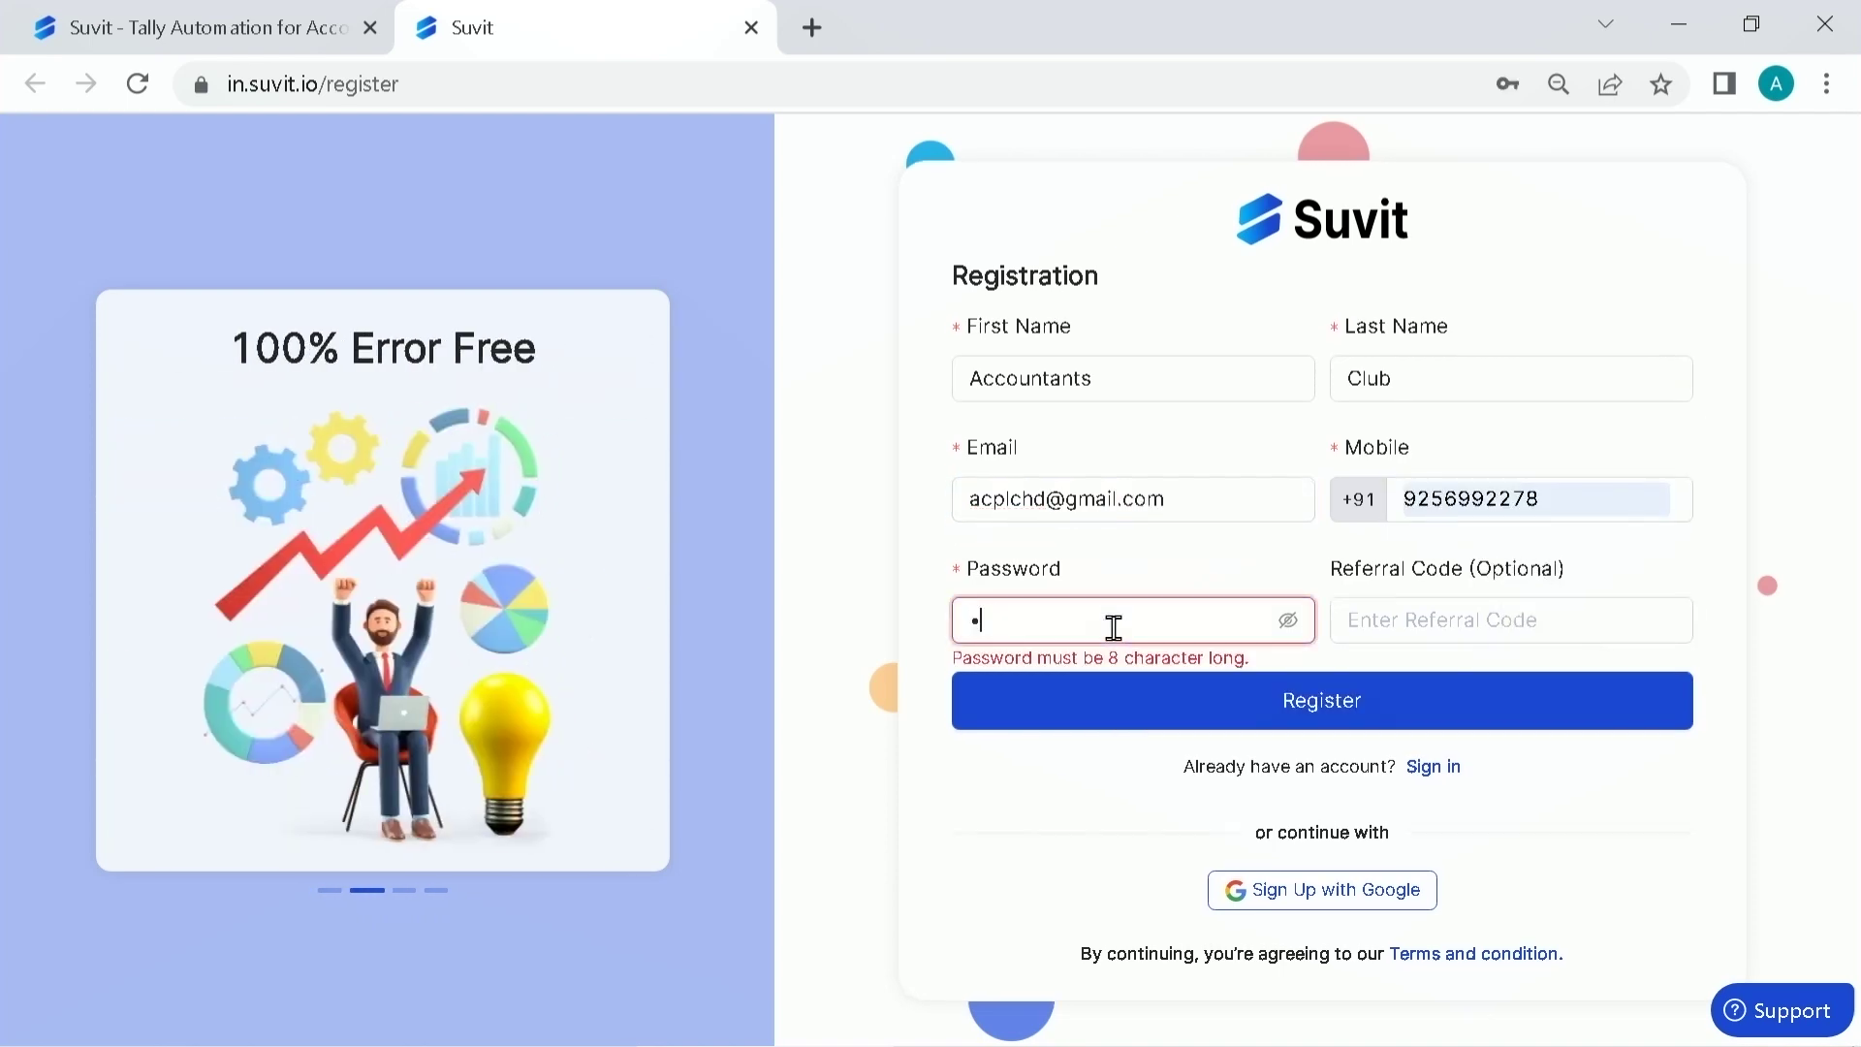
pyautogui.write('********')
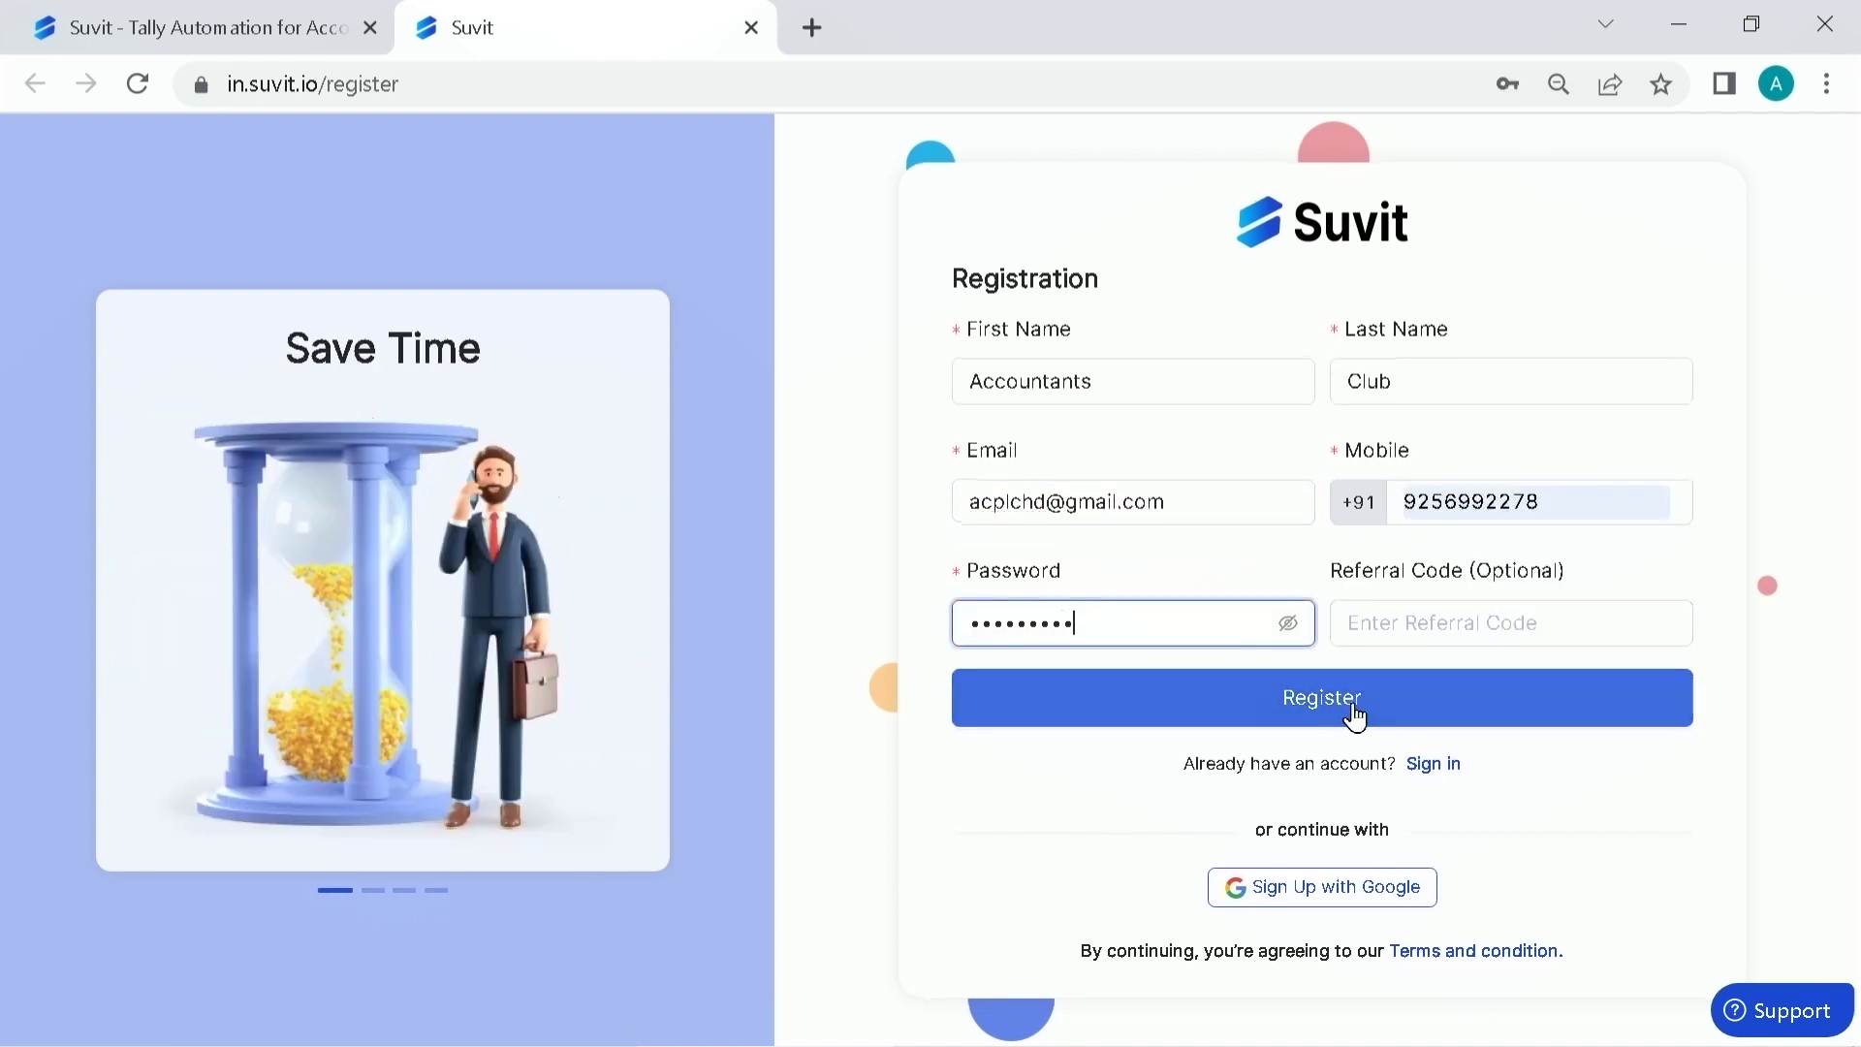
pyautogui.click(1354, 715)
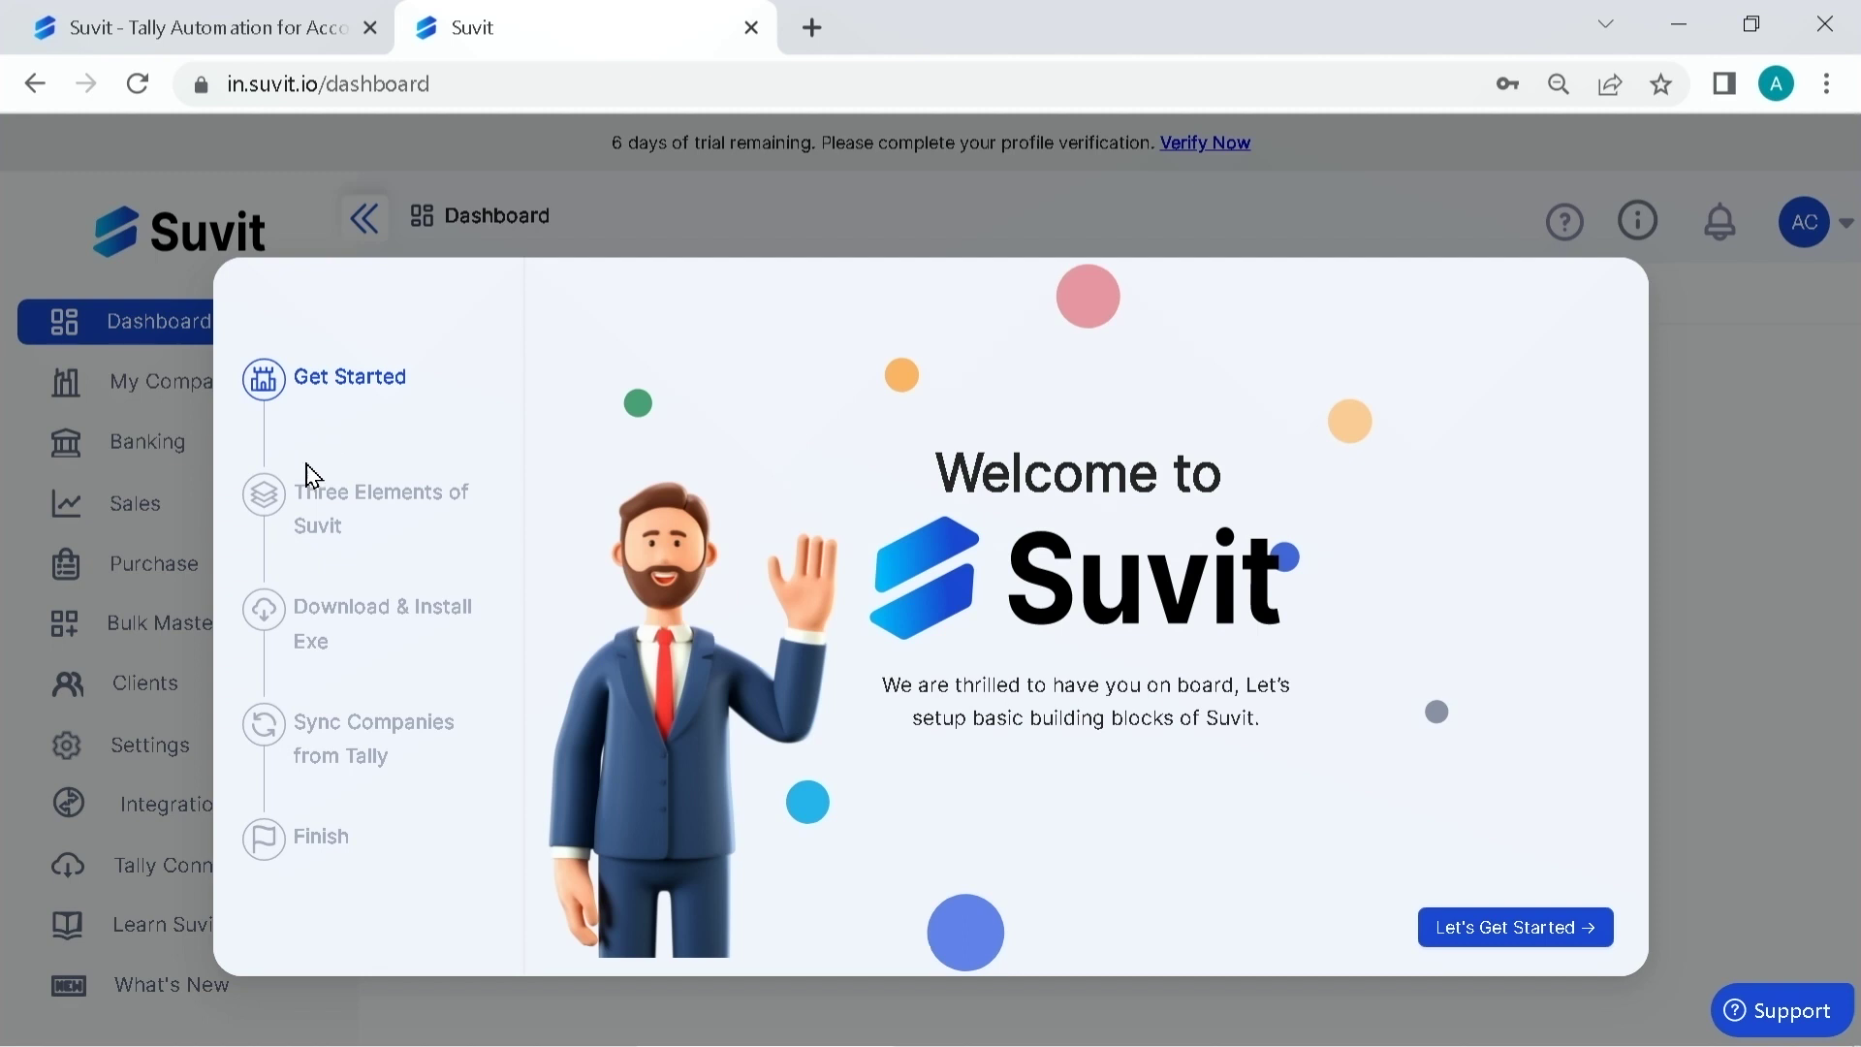
# Step: Start the onboarding walkthrough, then download and run the 64-bit Suvit connector installer
pyautogui.click(1493, 940)
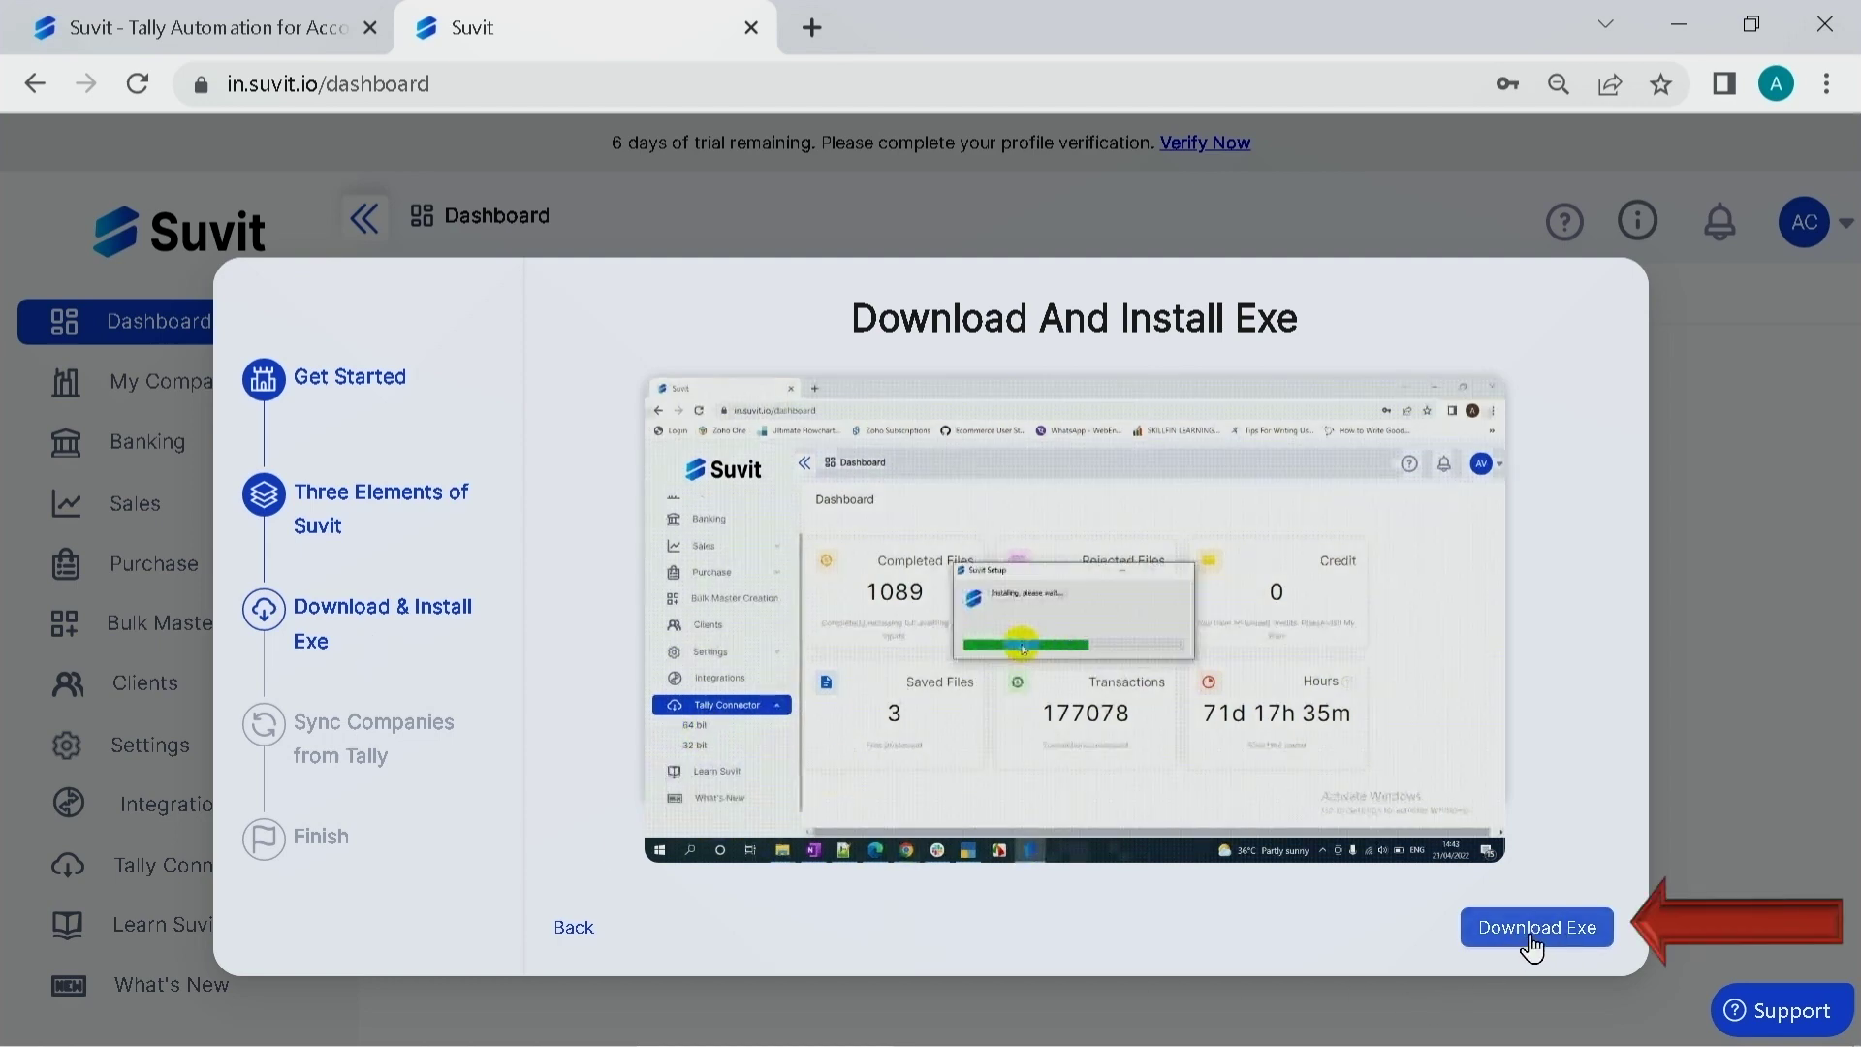
pyautogui.click(1532, 930)
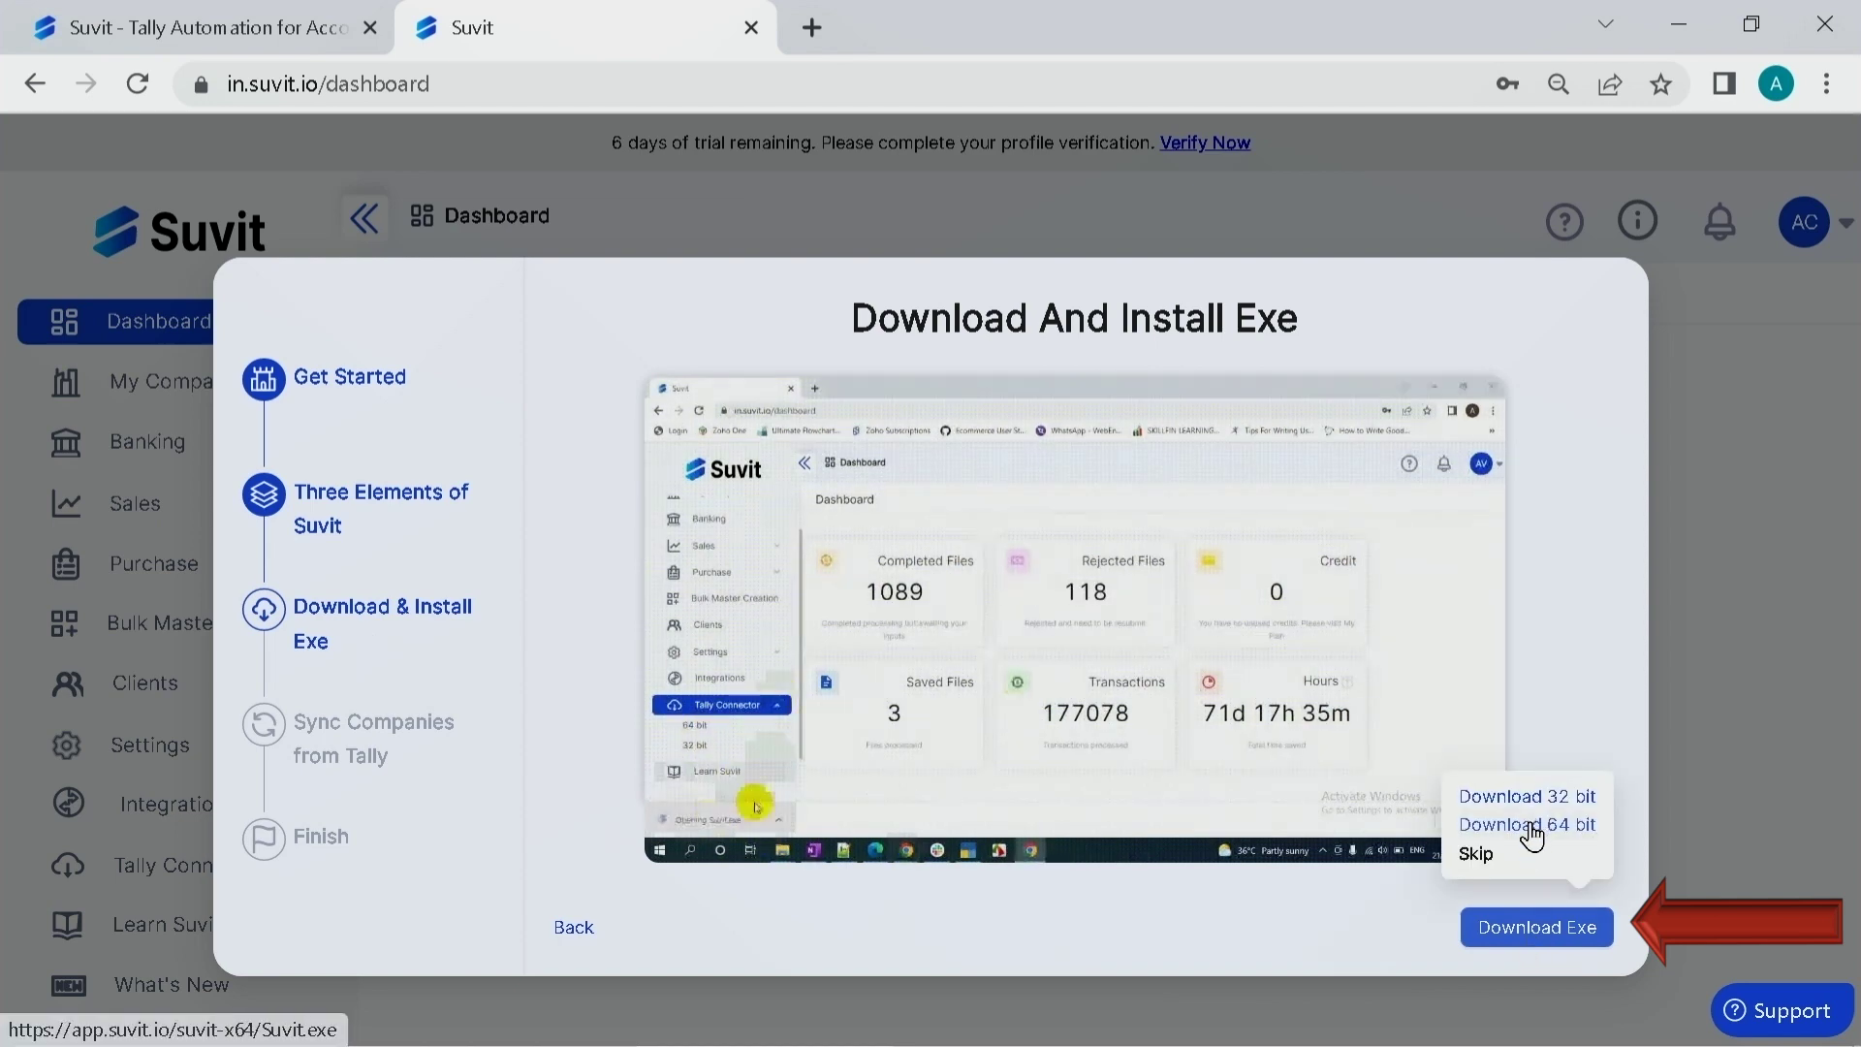
pyautogui.click(1530, 825)
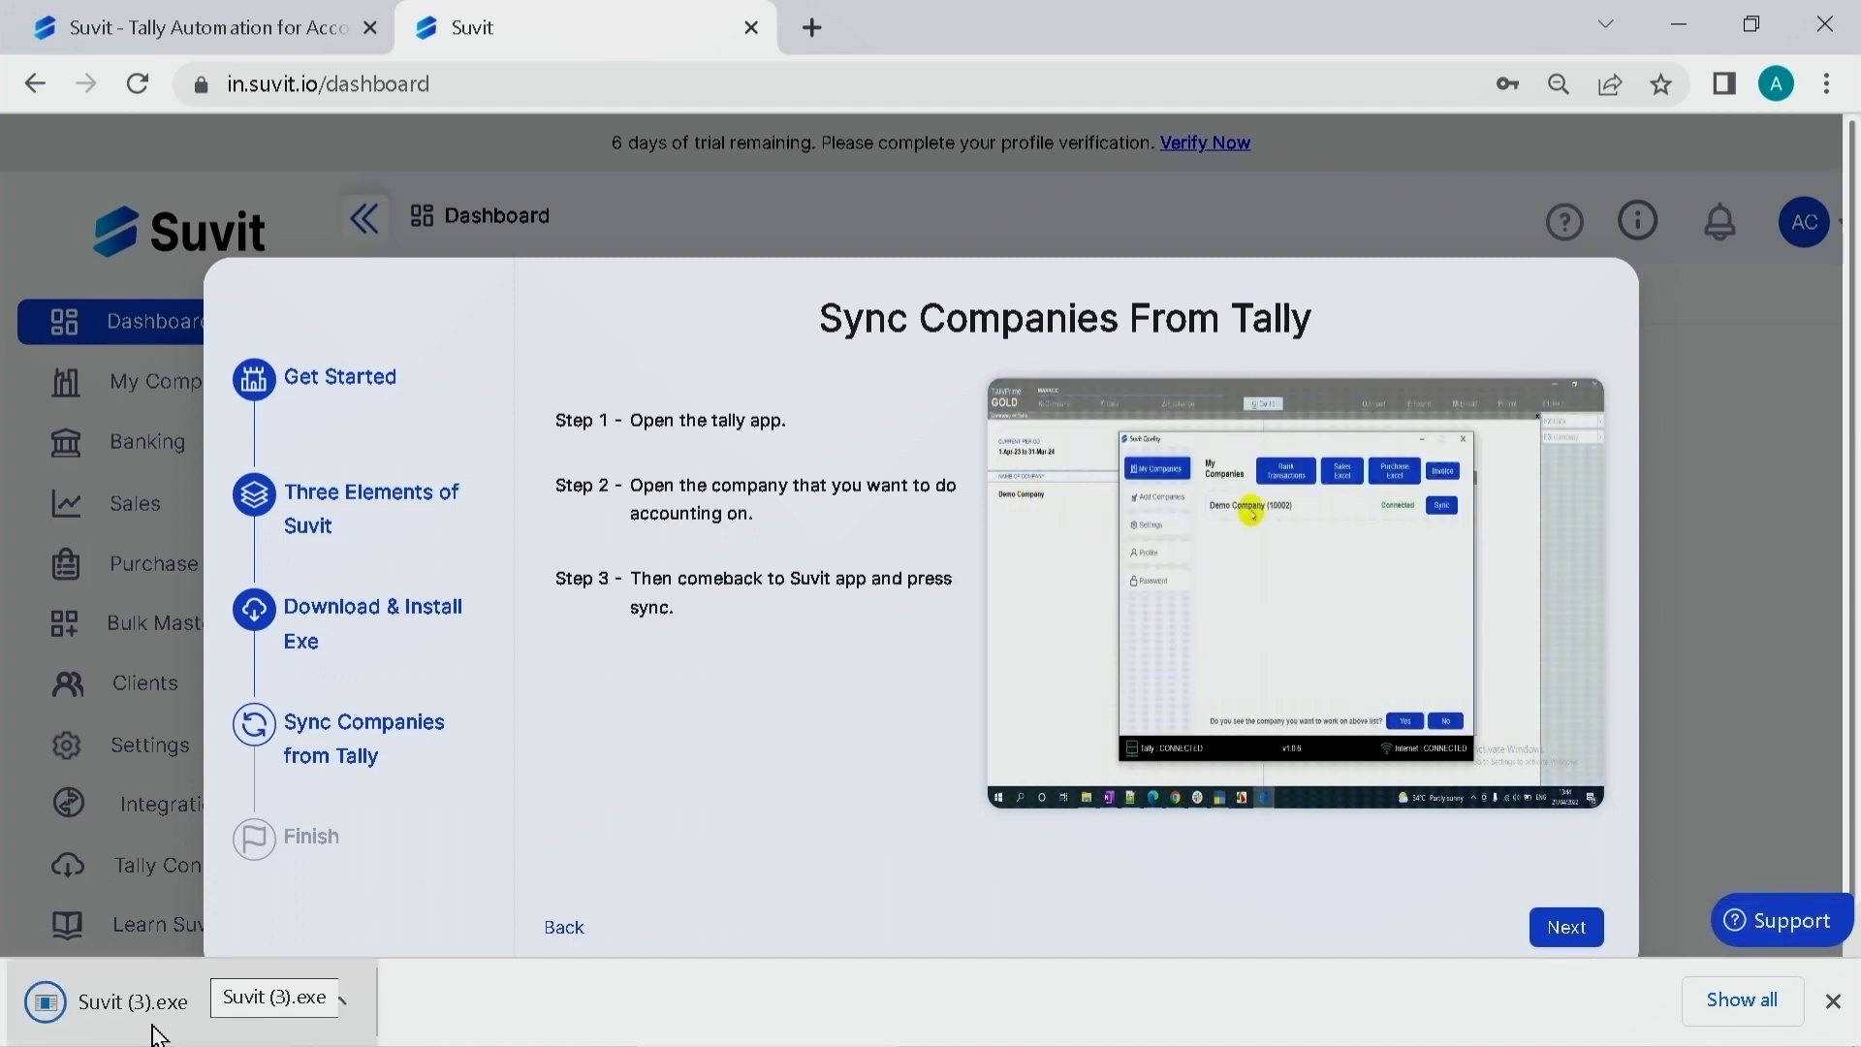
pyautogui.click(338, 1005)
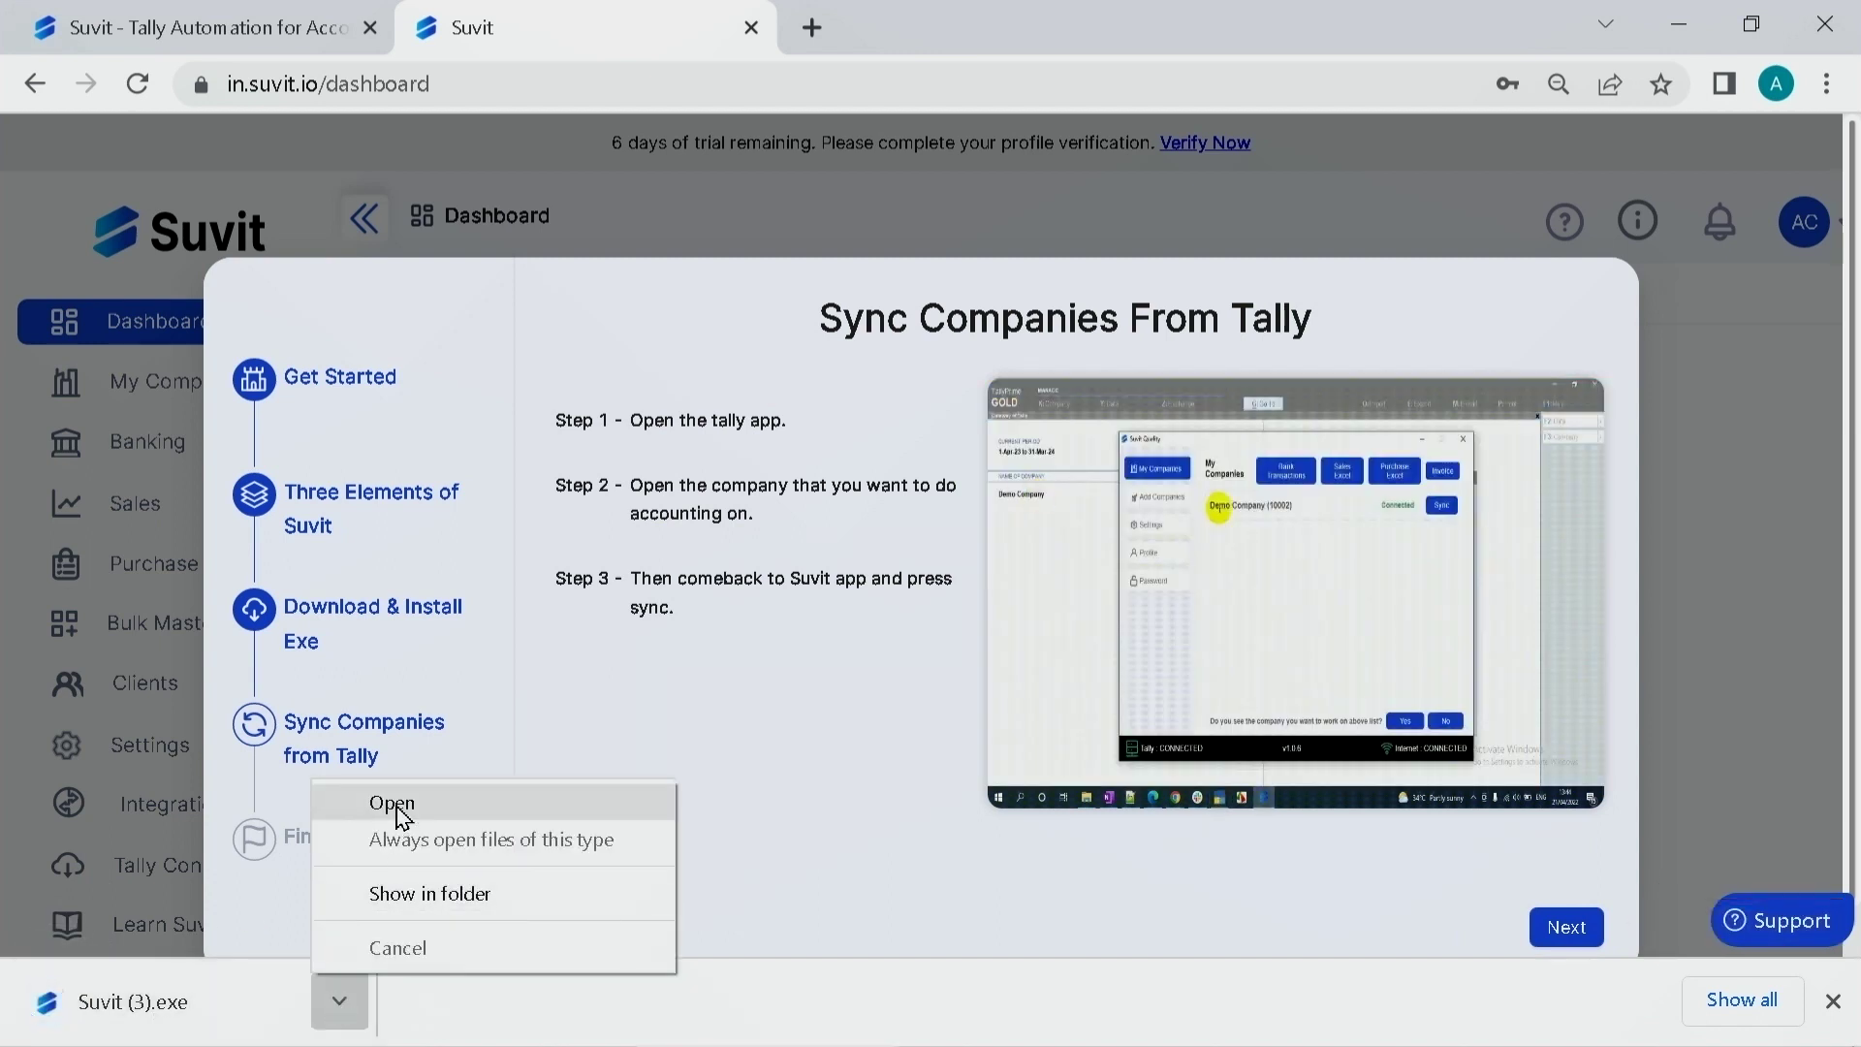
pyautogui.click(397, 807)
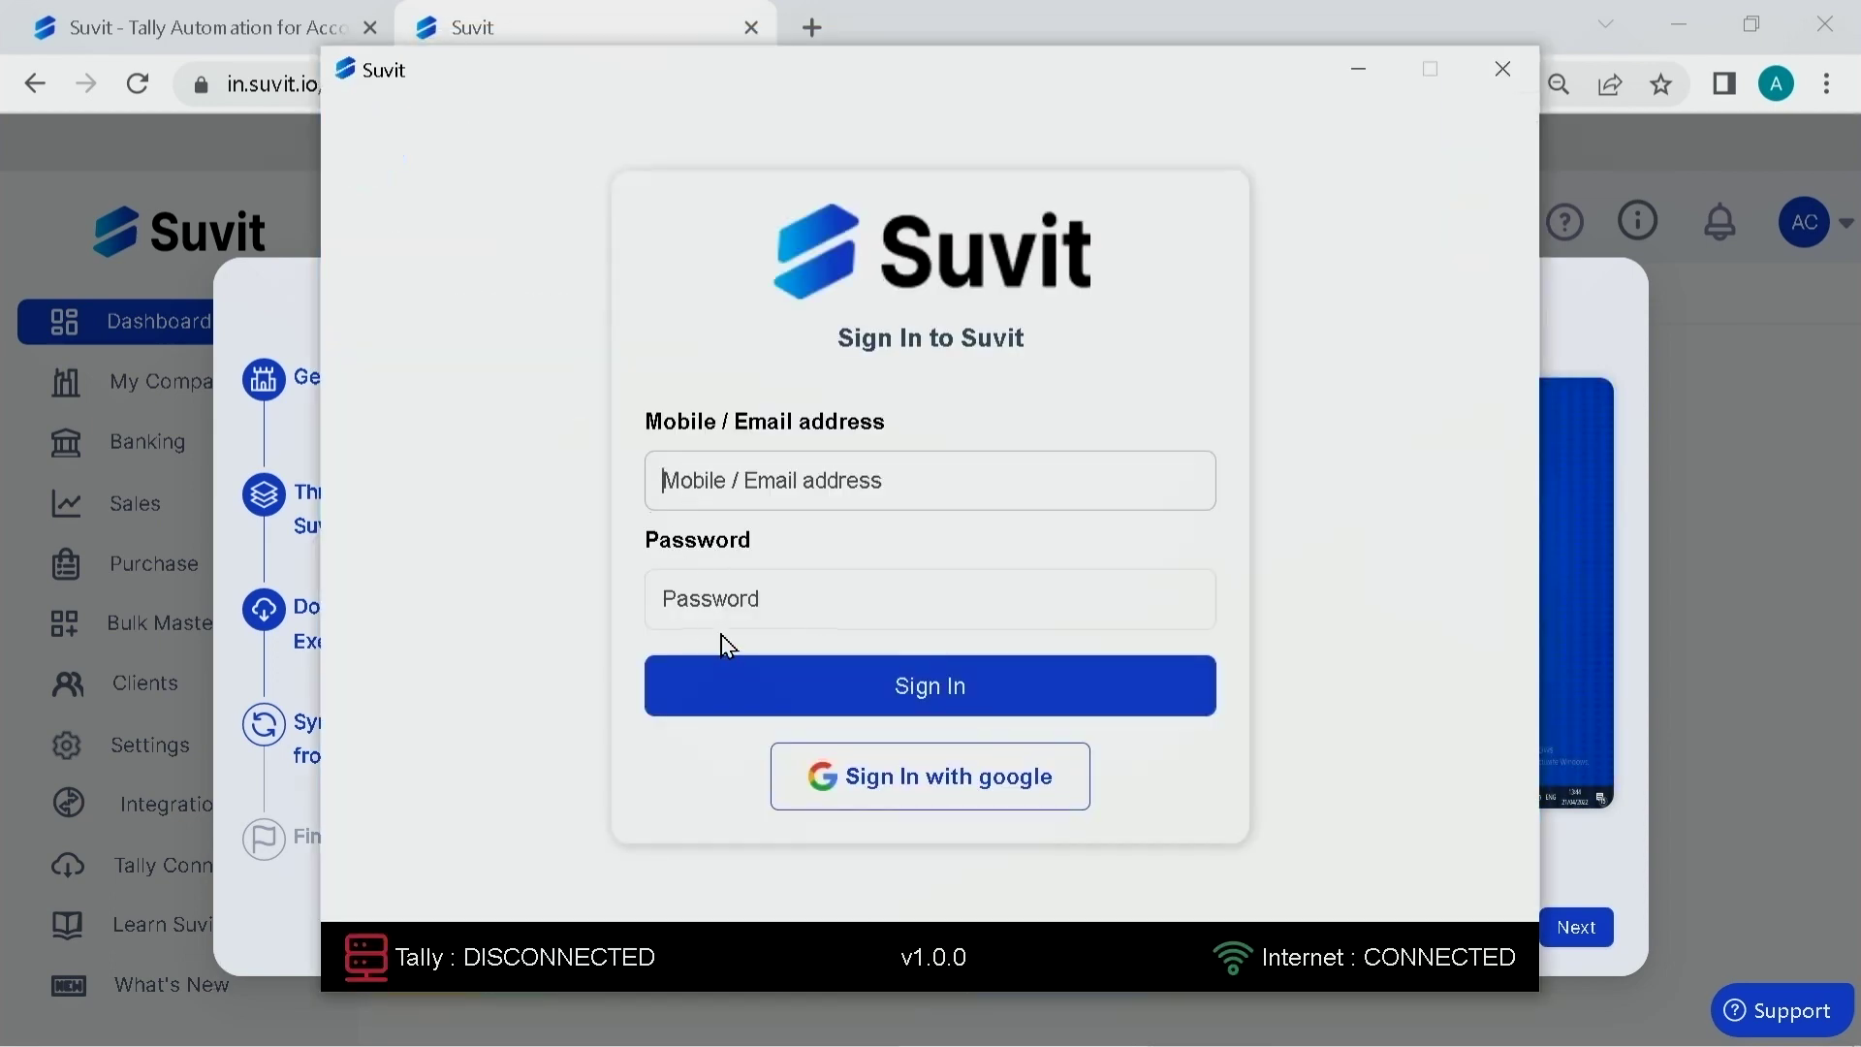
# Step: Close the connector's sign-in window and finish onboarding through Start Accounting to My Companies
pyautogui.click(1503, 69)
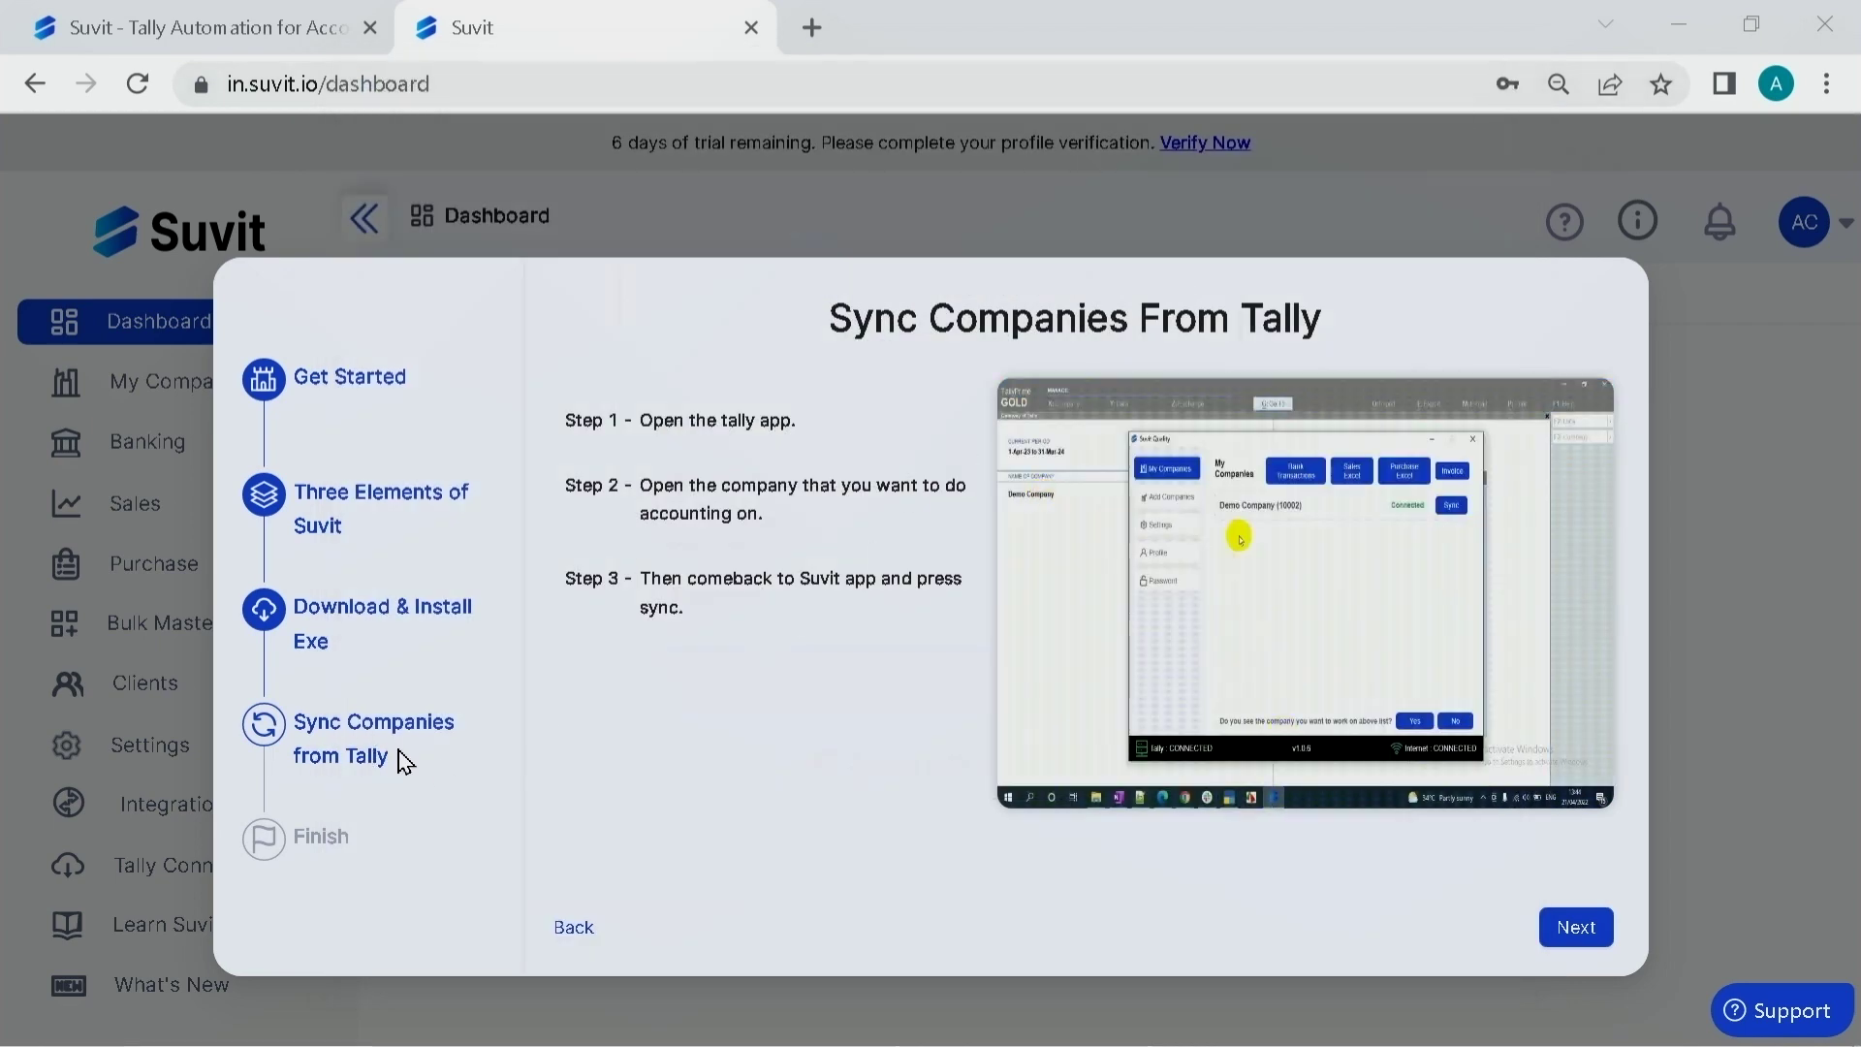
pyautogui.moveTo(391, 758); pyautogui.dragTo(305, 720)
pyautogui.click(1560, 932)
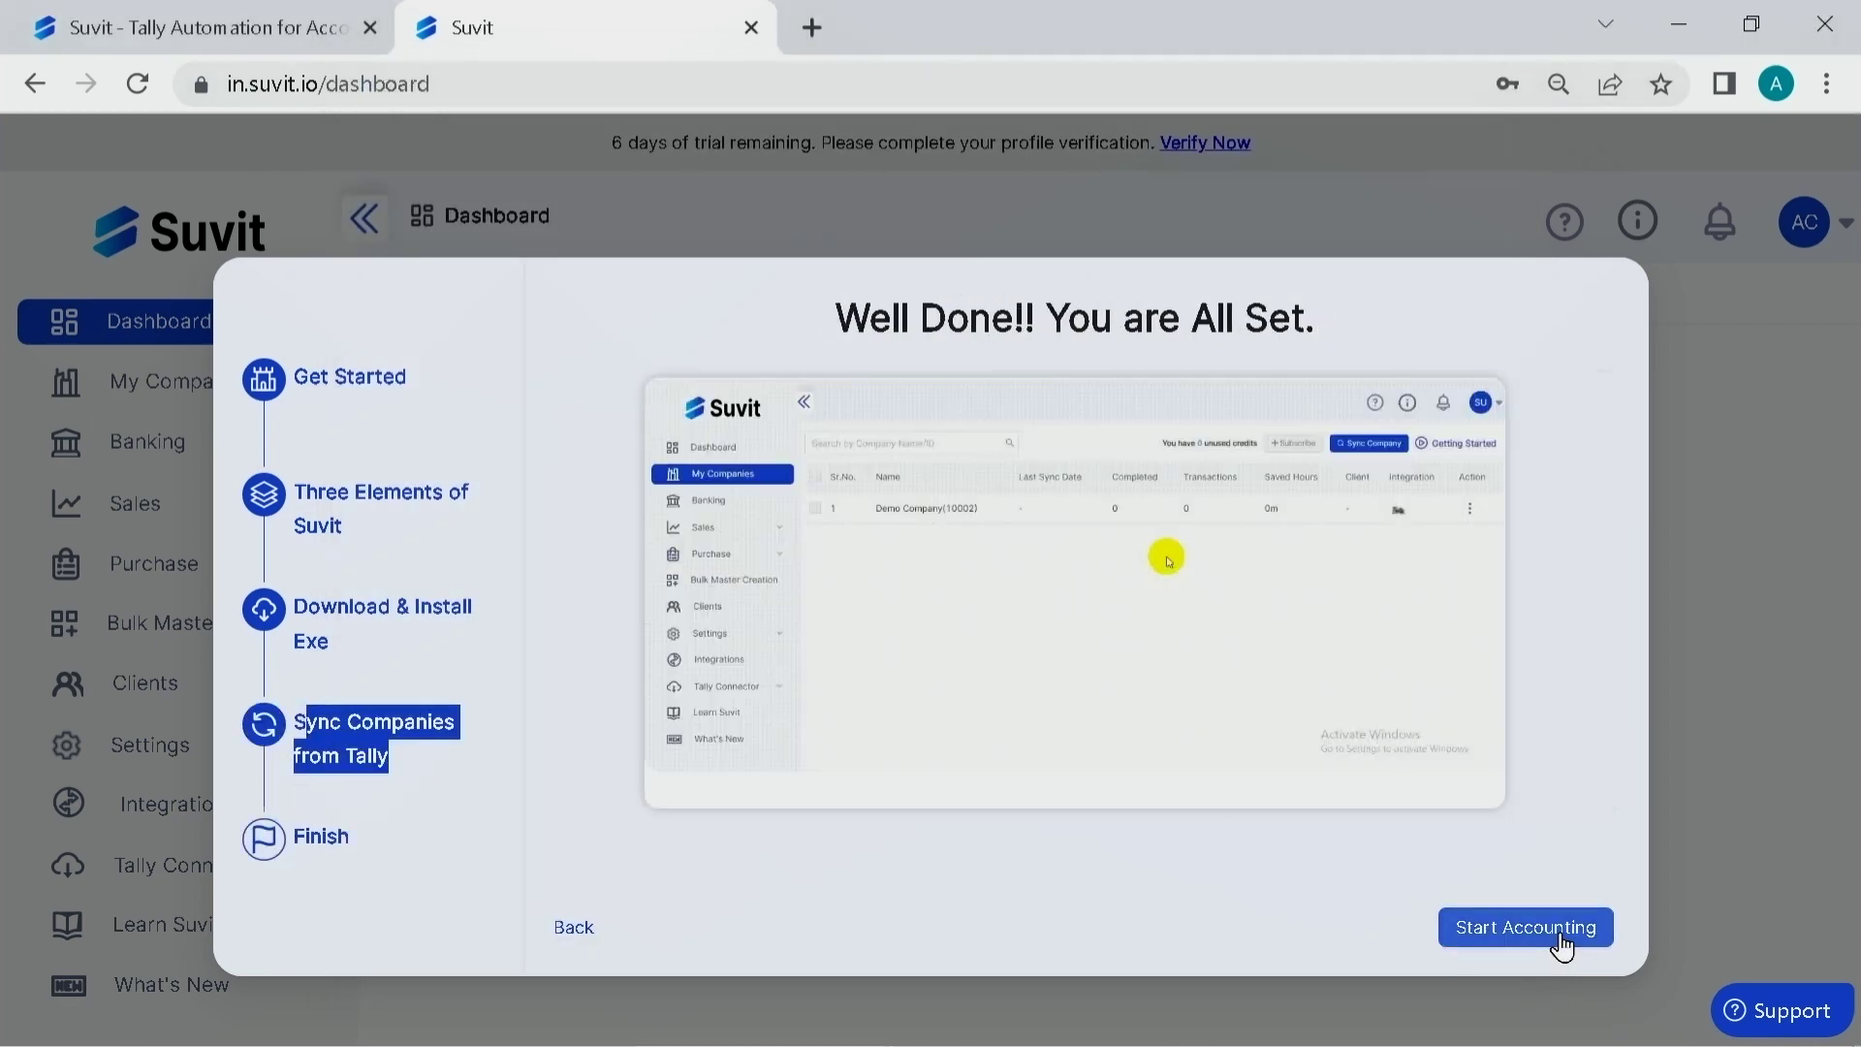
pyautogui.click(1558, 936)
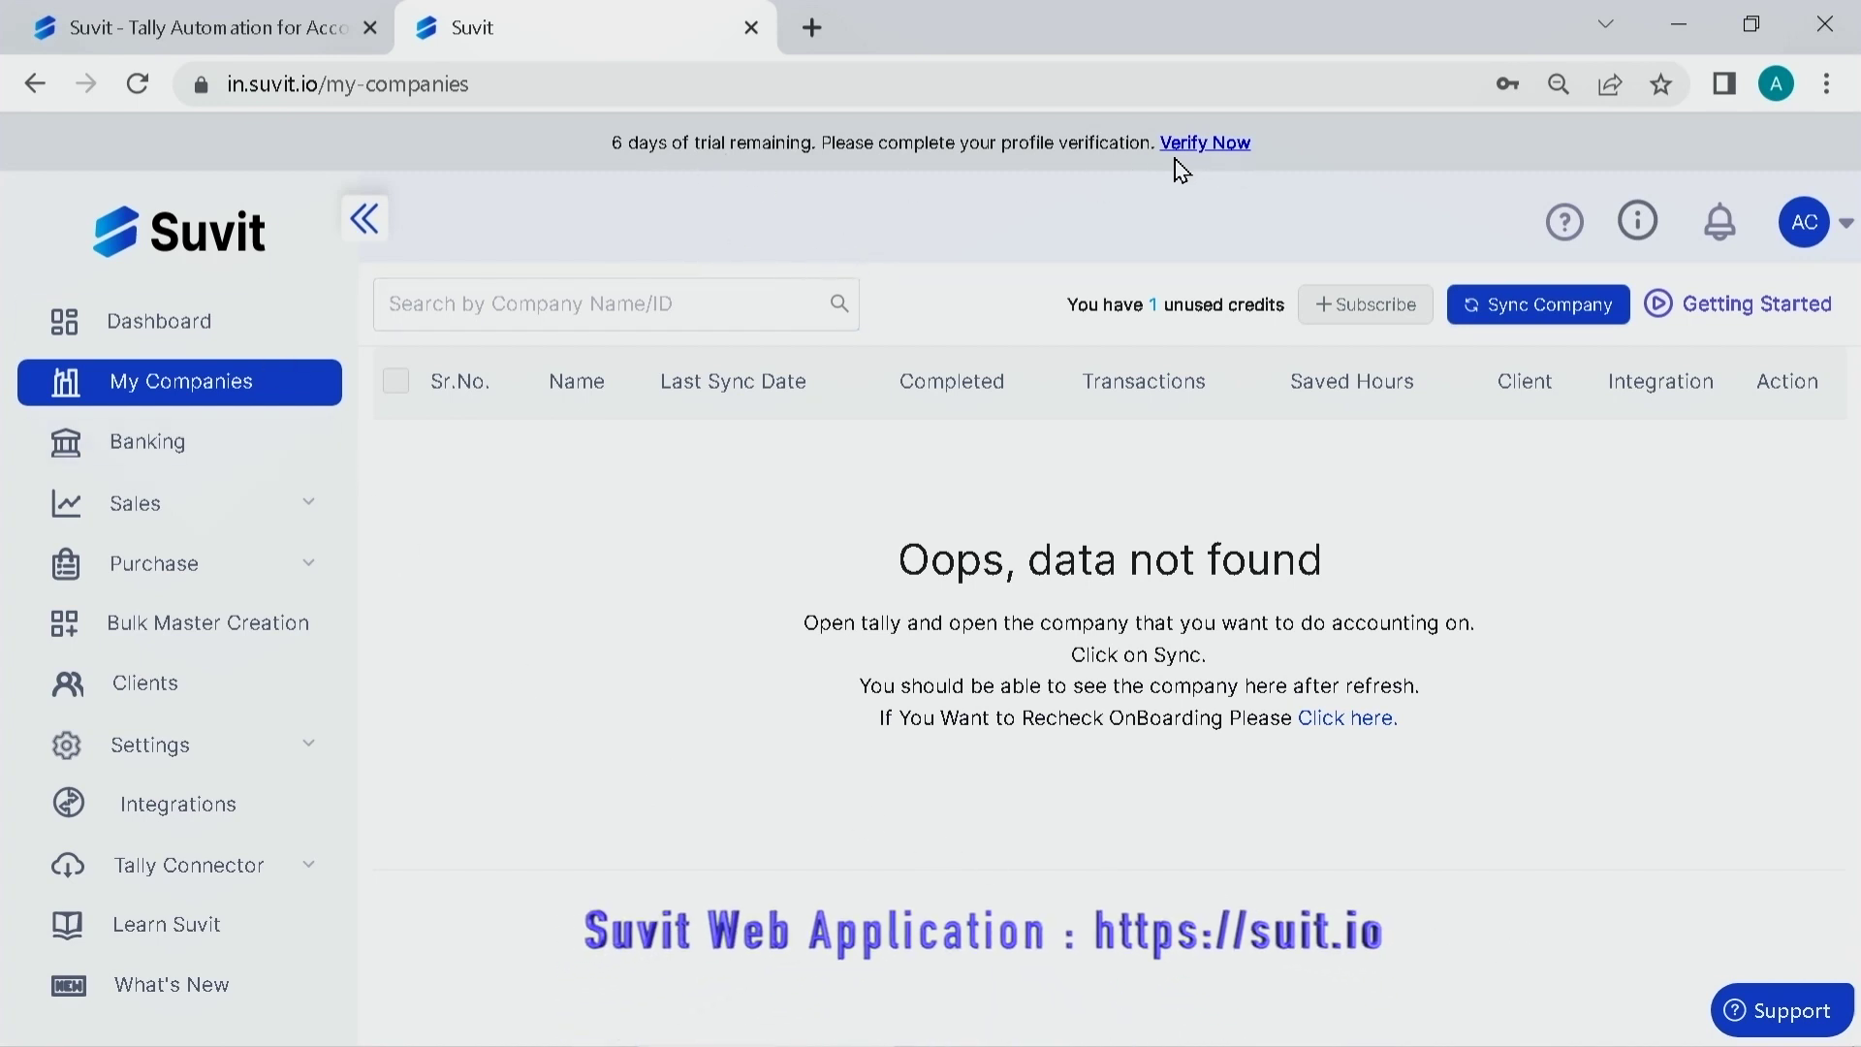
# Step: Verify the e-mail and mobile number on the profile page with their codes, then return to Dashboard
pyautogui.click(1805, 228)
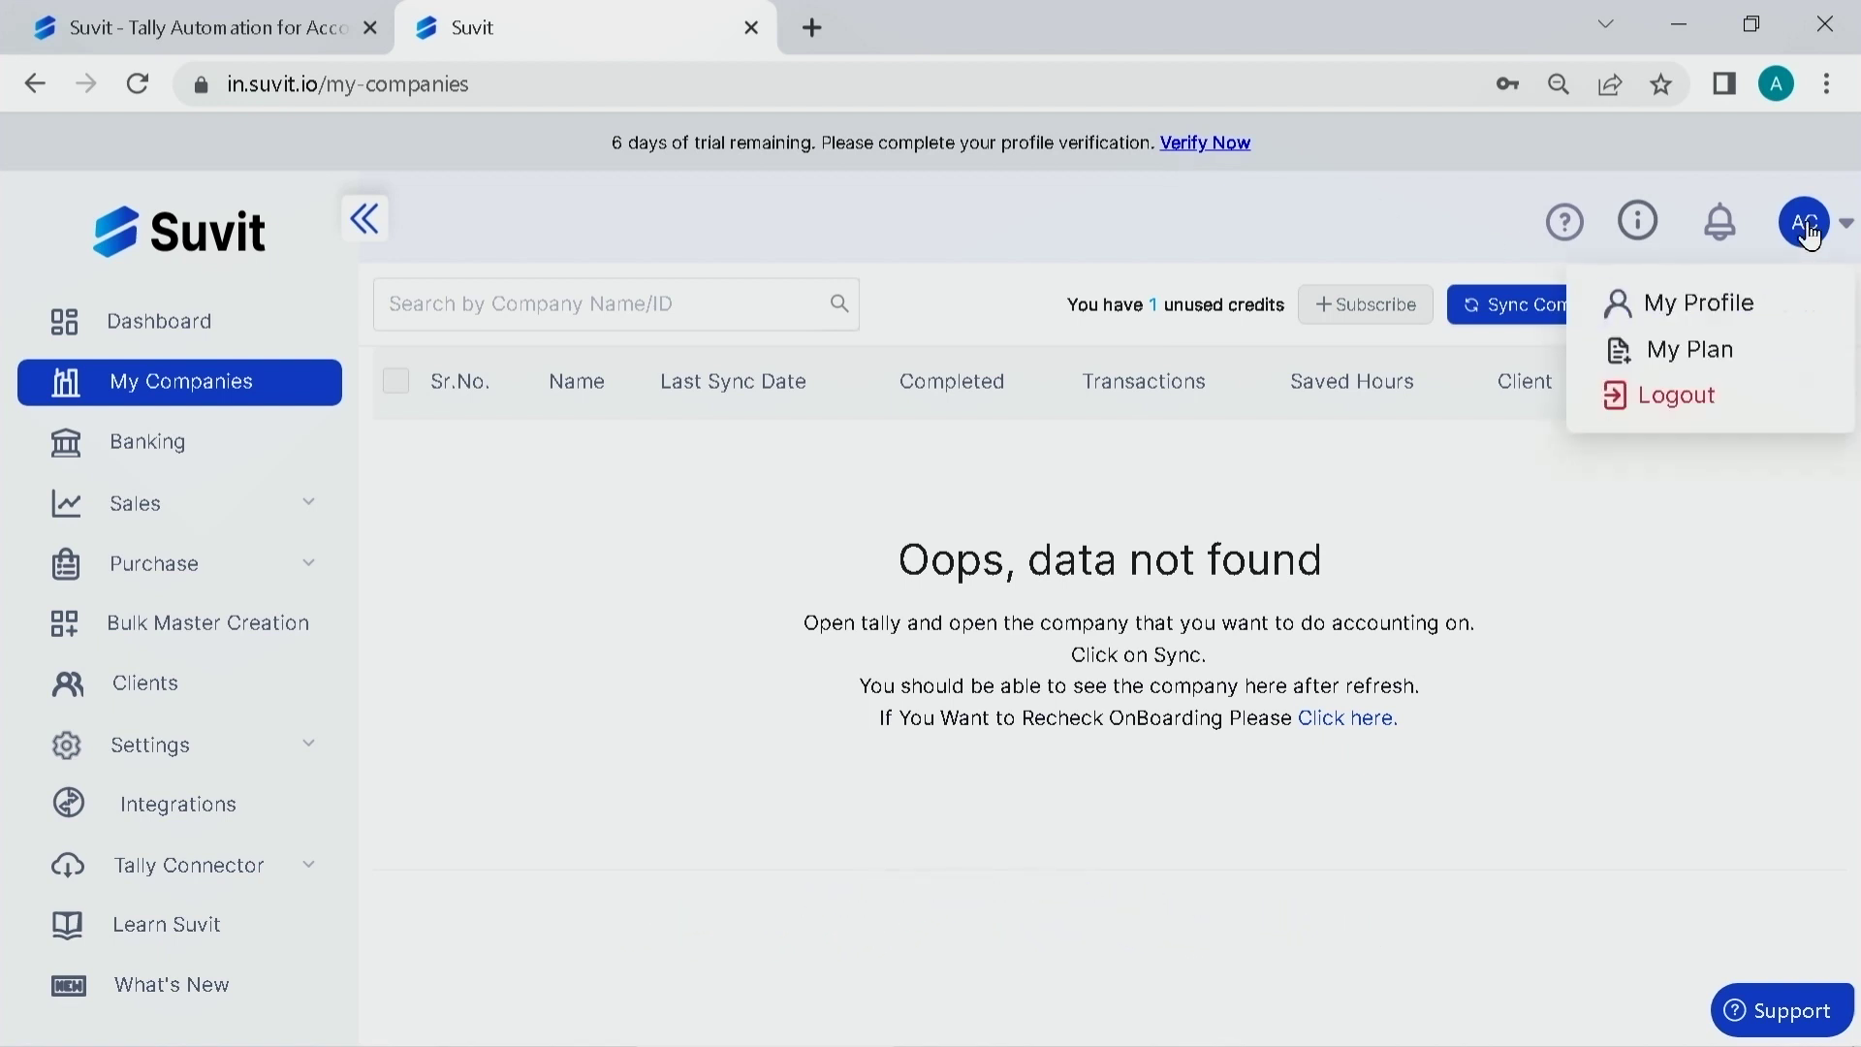
pyautogui.click(1686, 306)
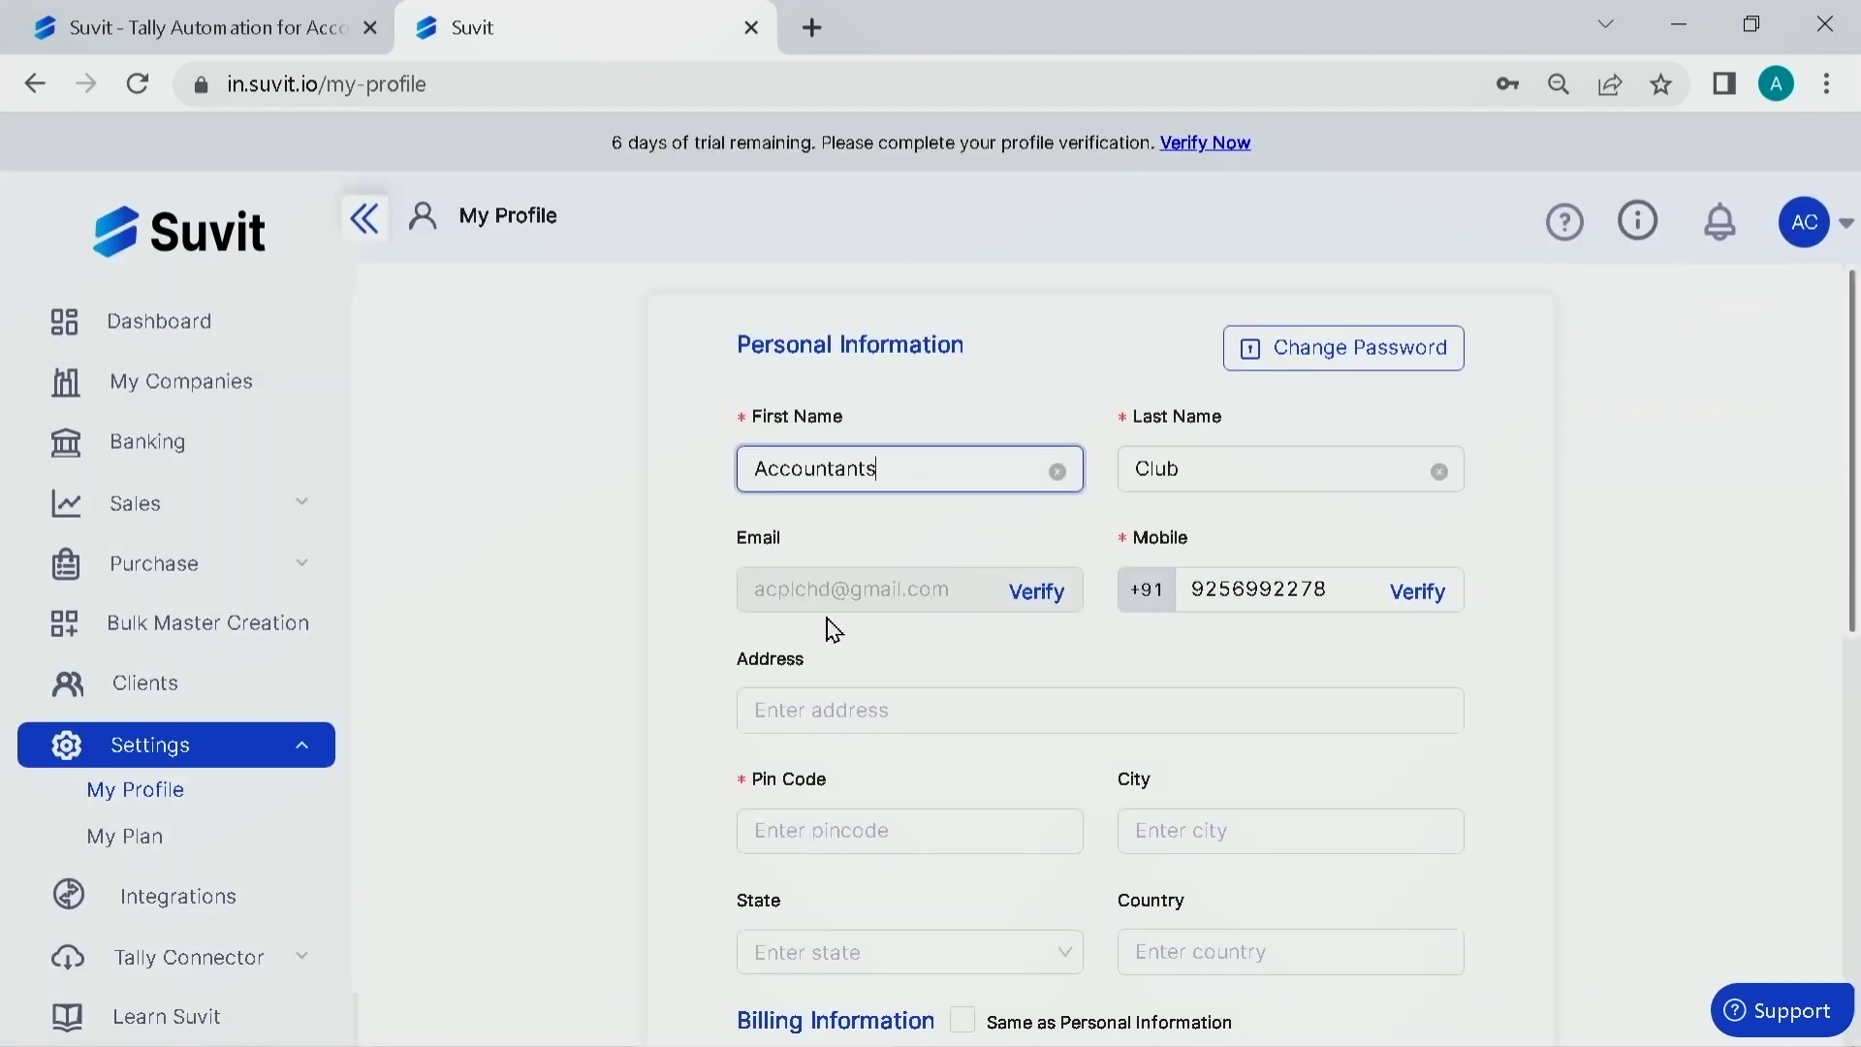
pyautogui.click(1036, 593)
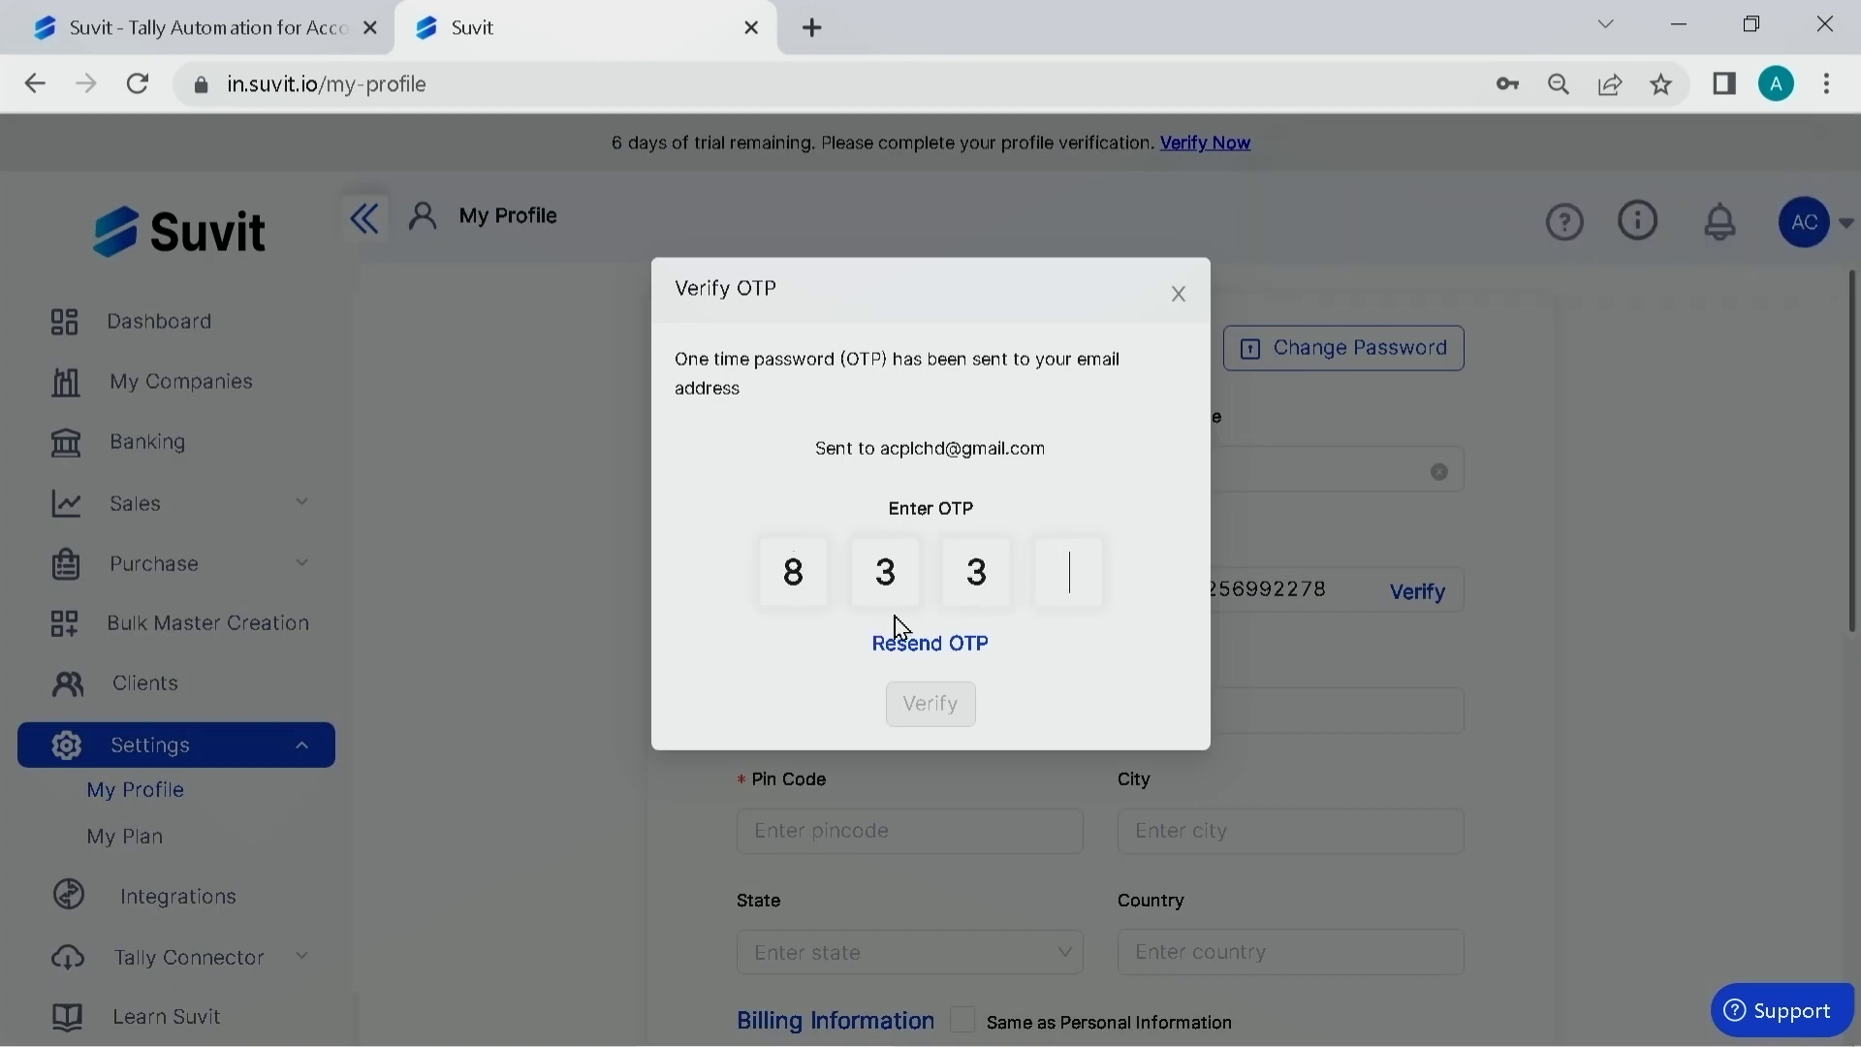
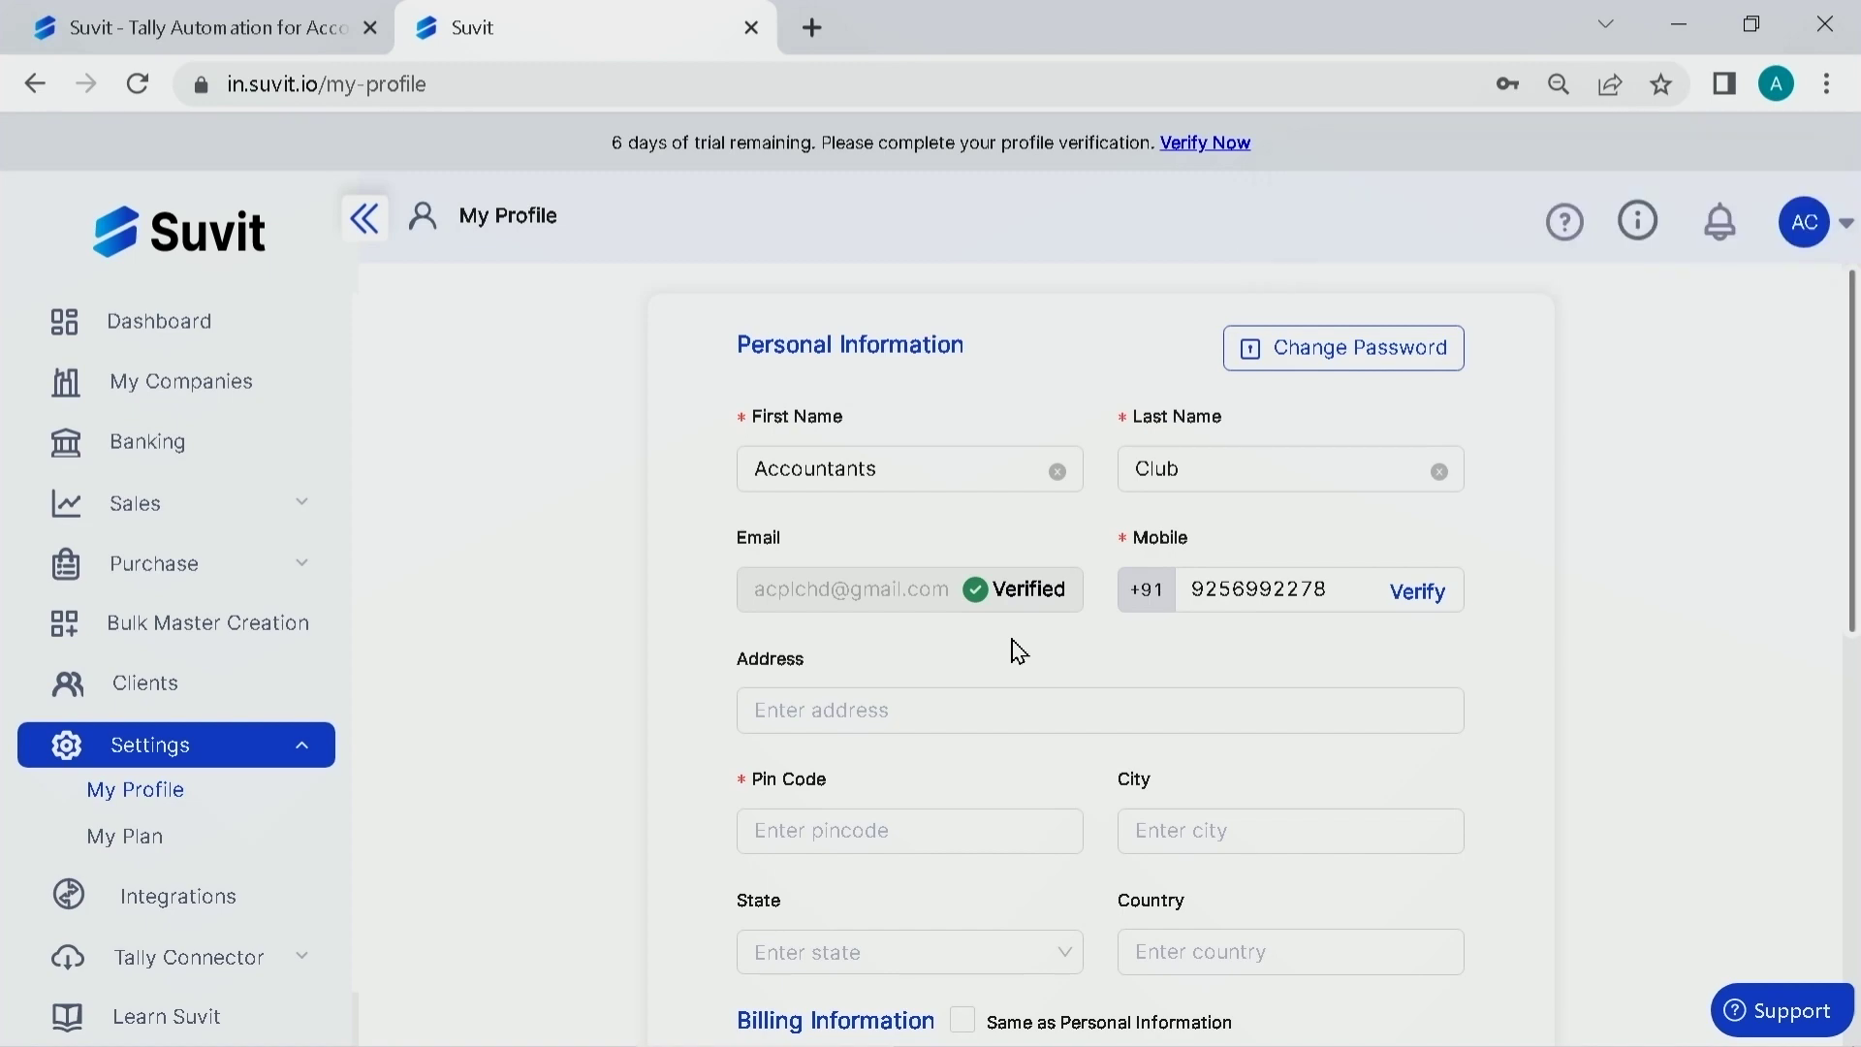
pyautogui.click(1411, 593)
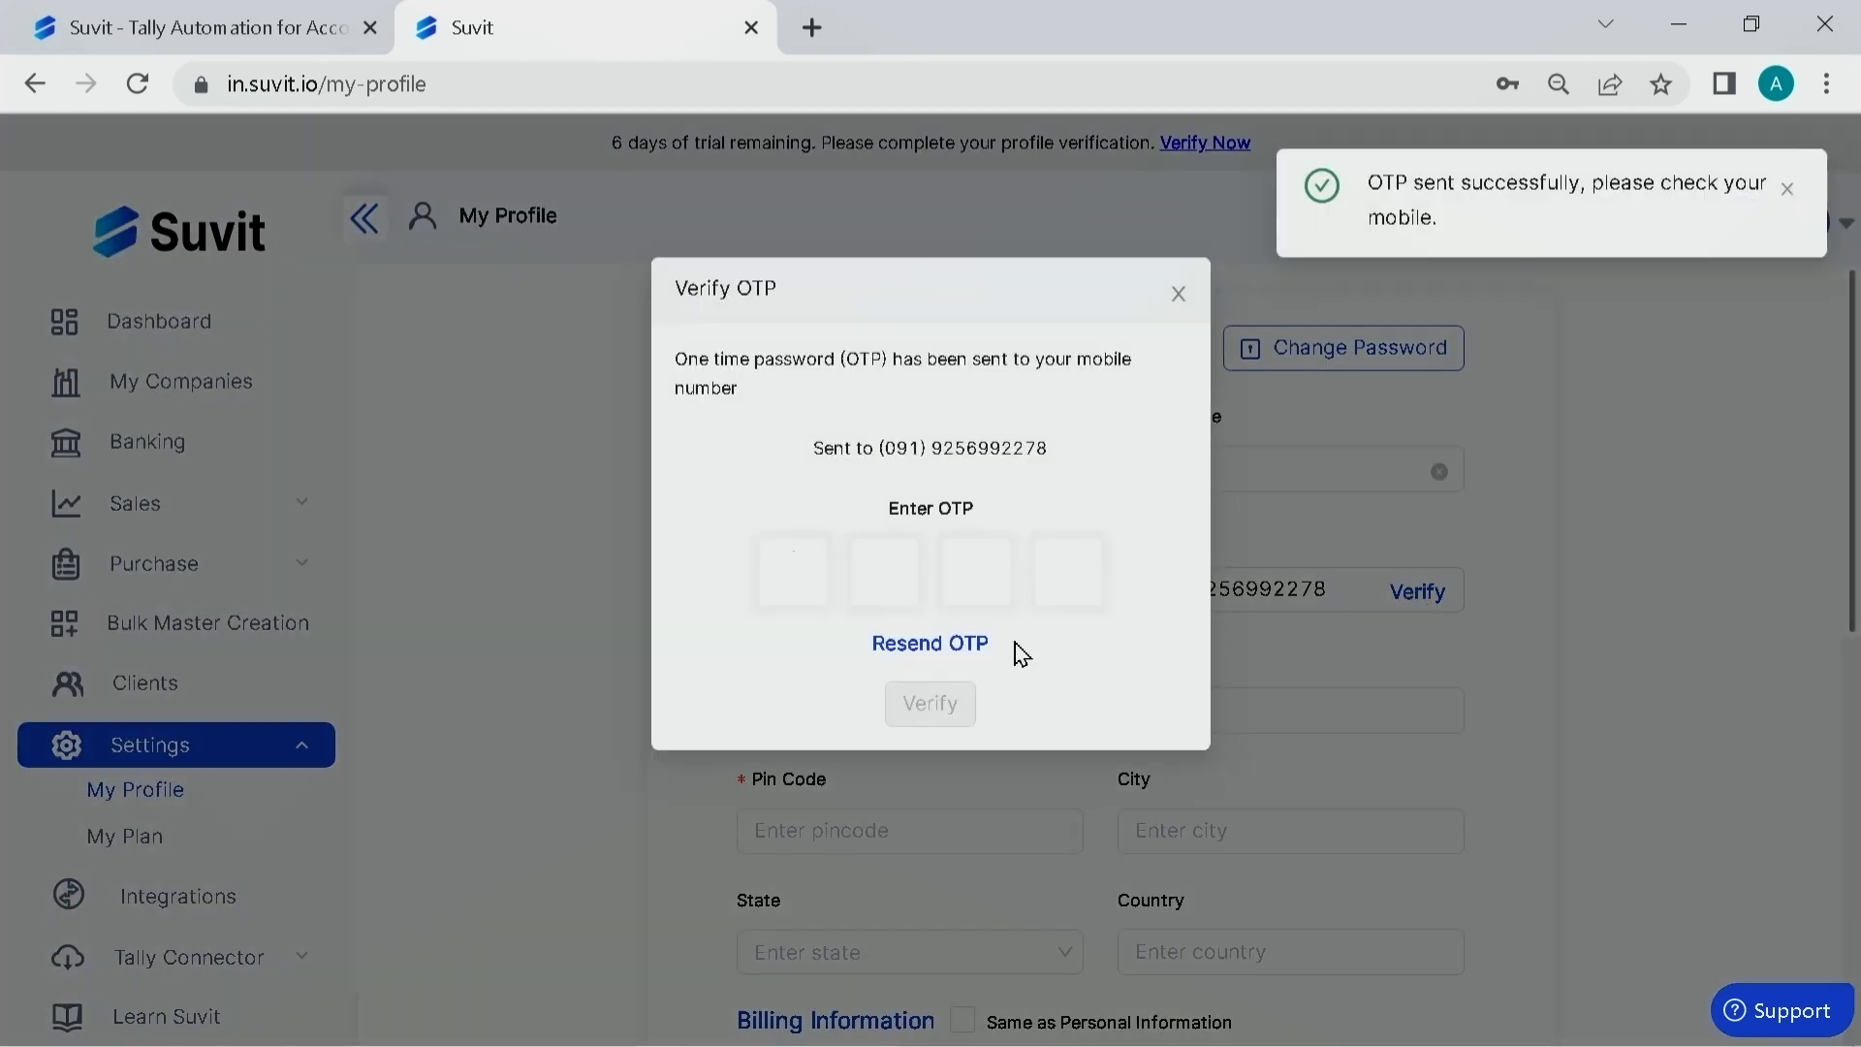
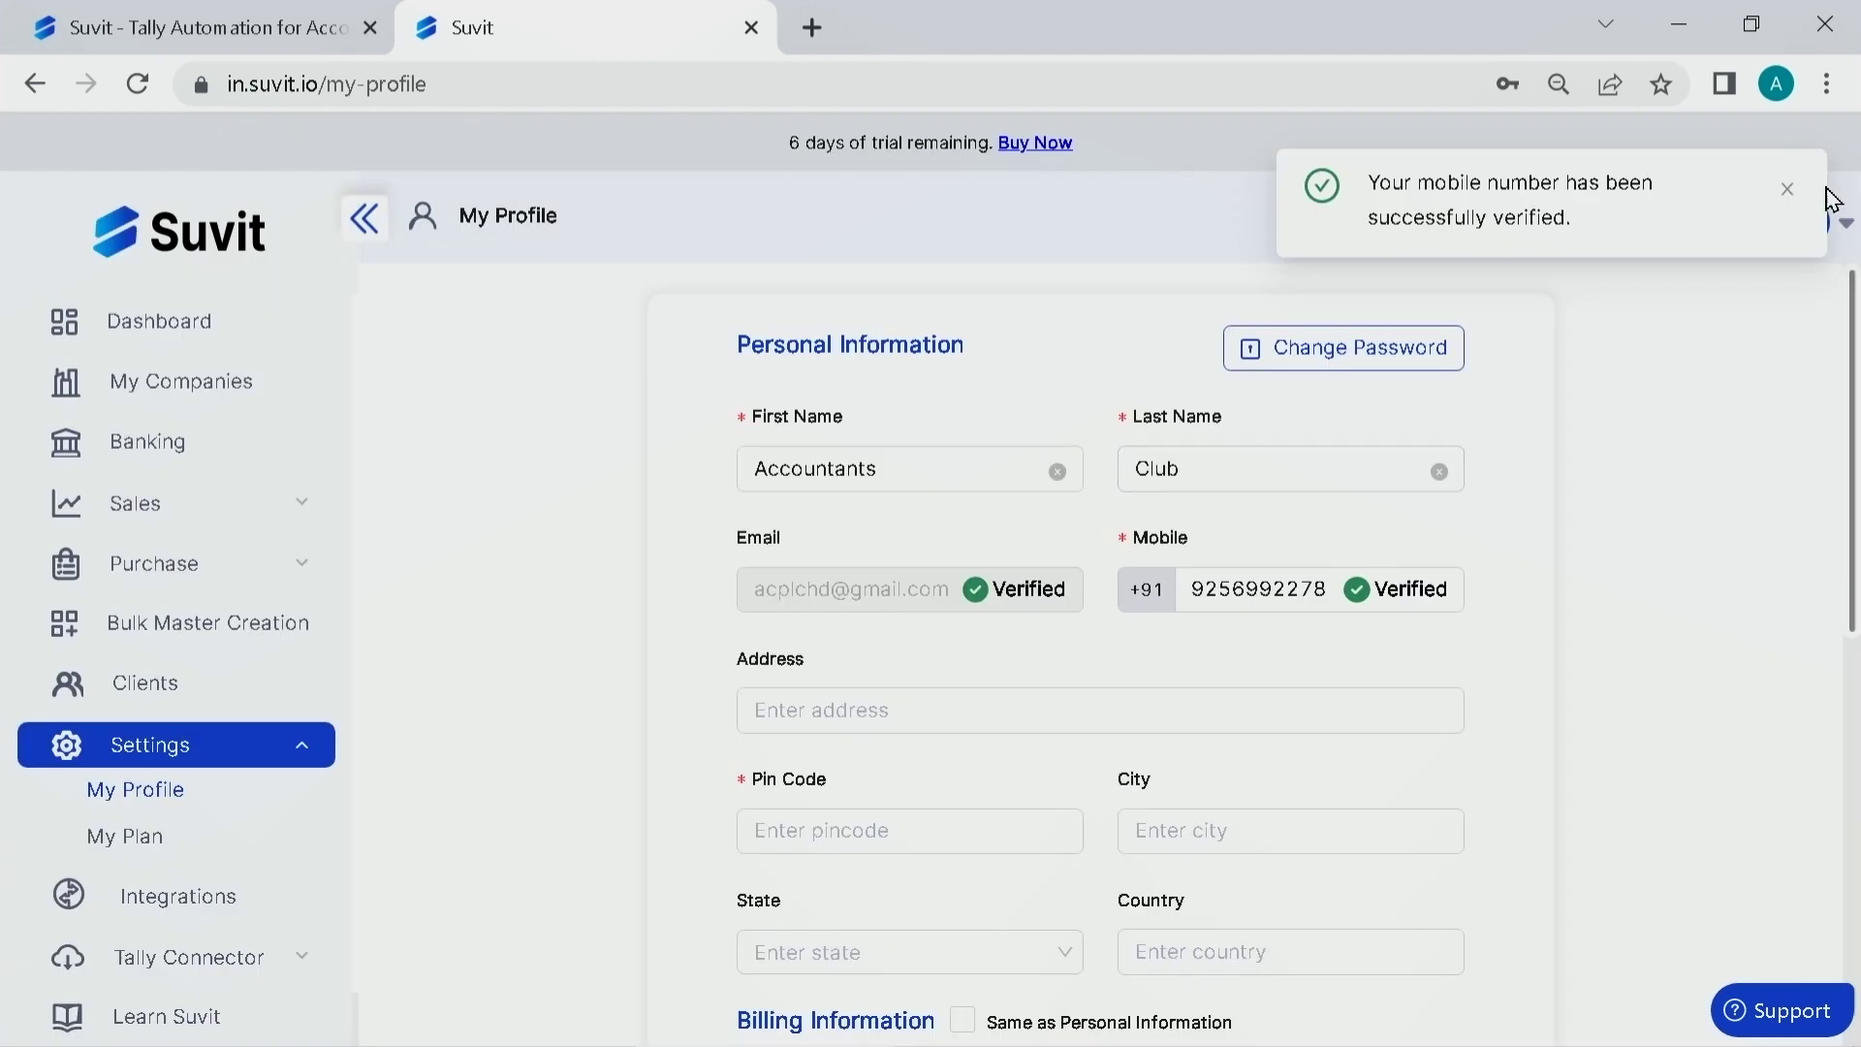
pyautogui.click(191, 327)
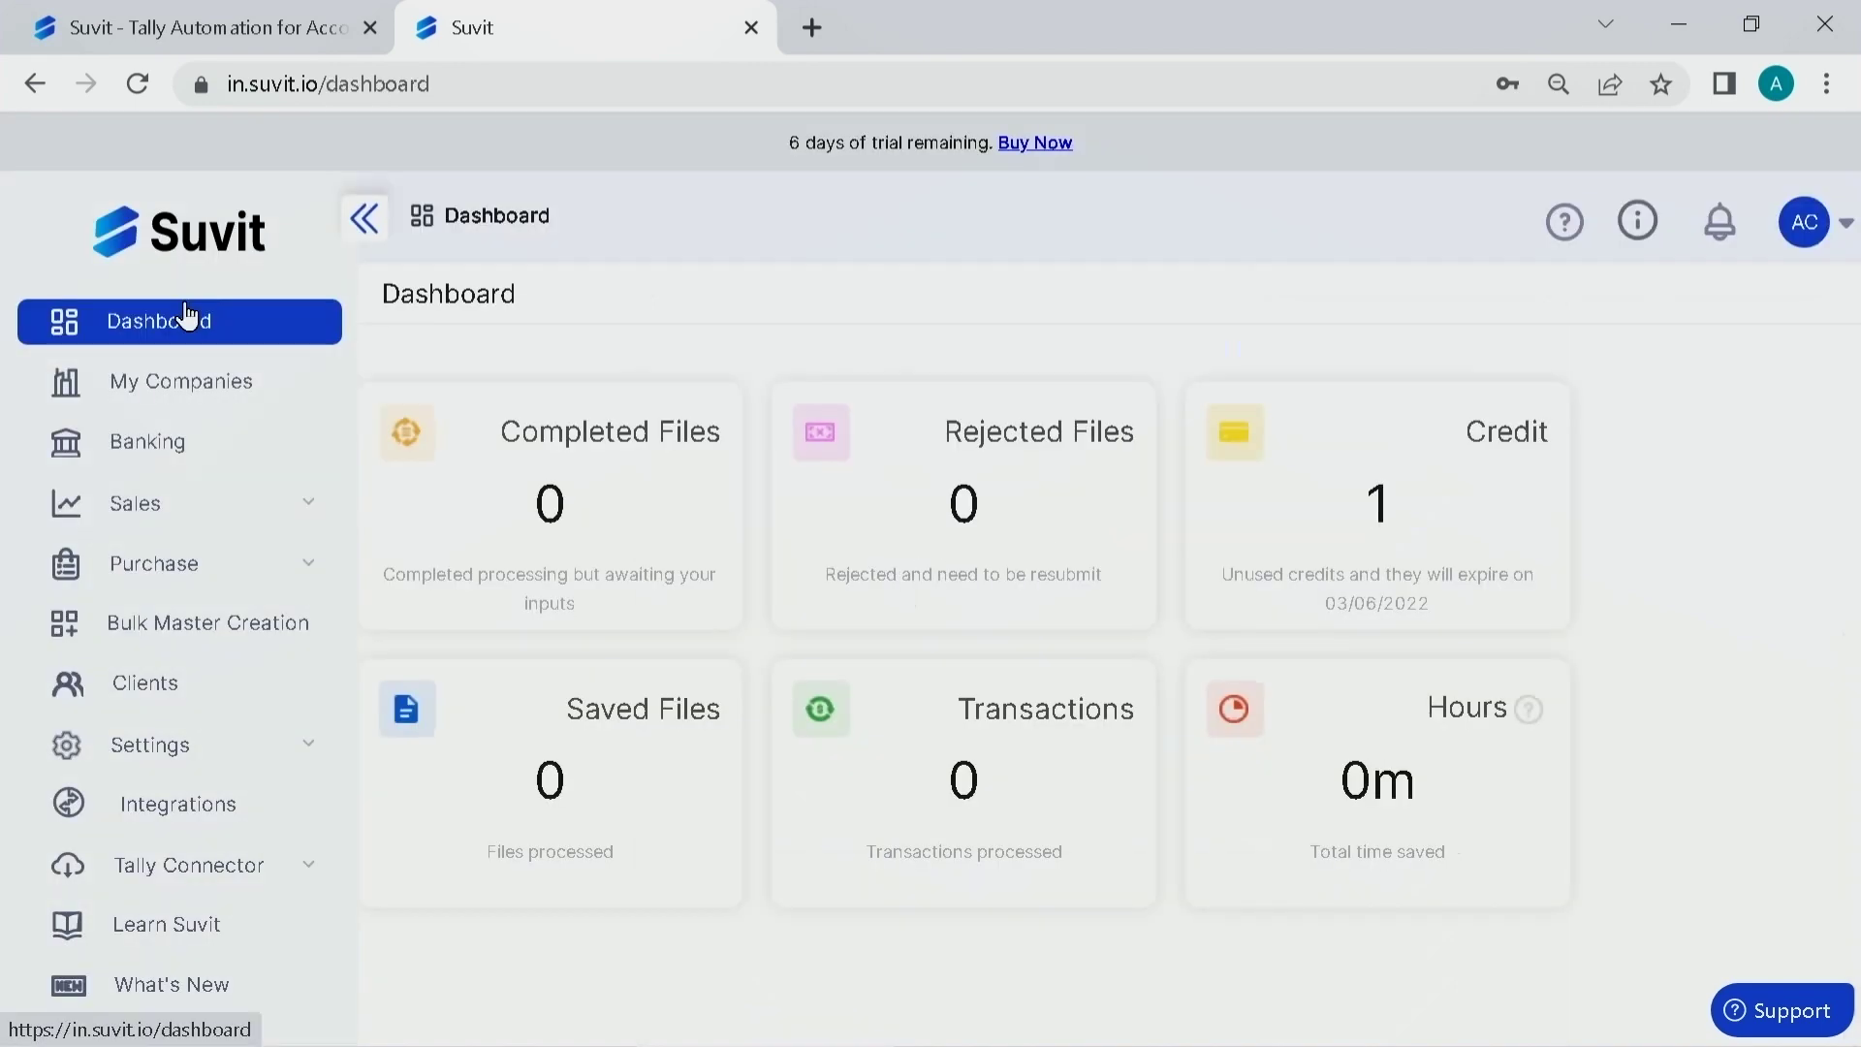
# Step: Launch TallyPrime from the desktop, load Bharat Home Appliances, and restore down its window
pyautogui.click(1672, 34)
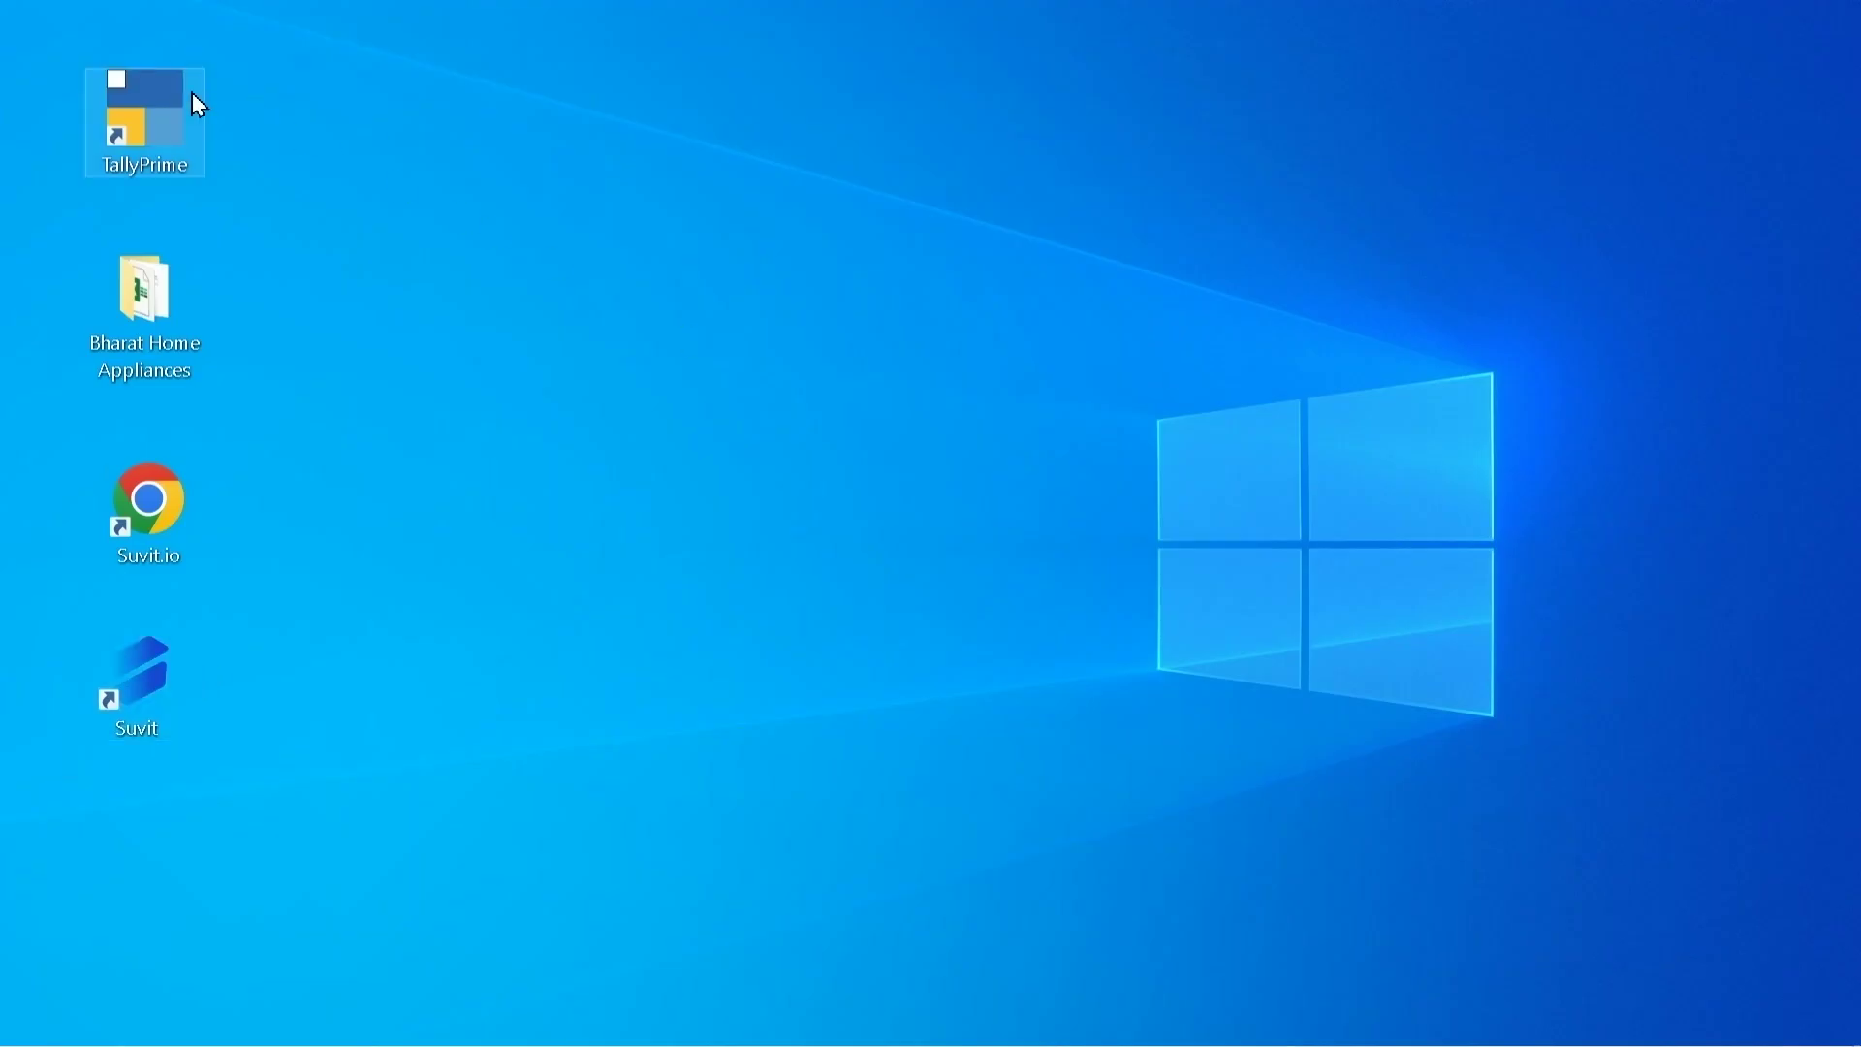
pyautogui.doubleClick(168, 108)
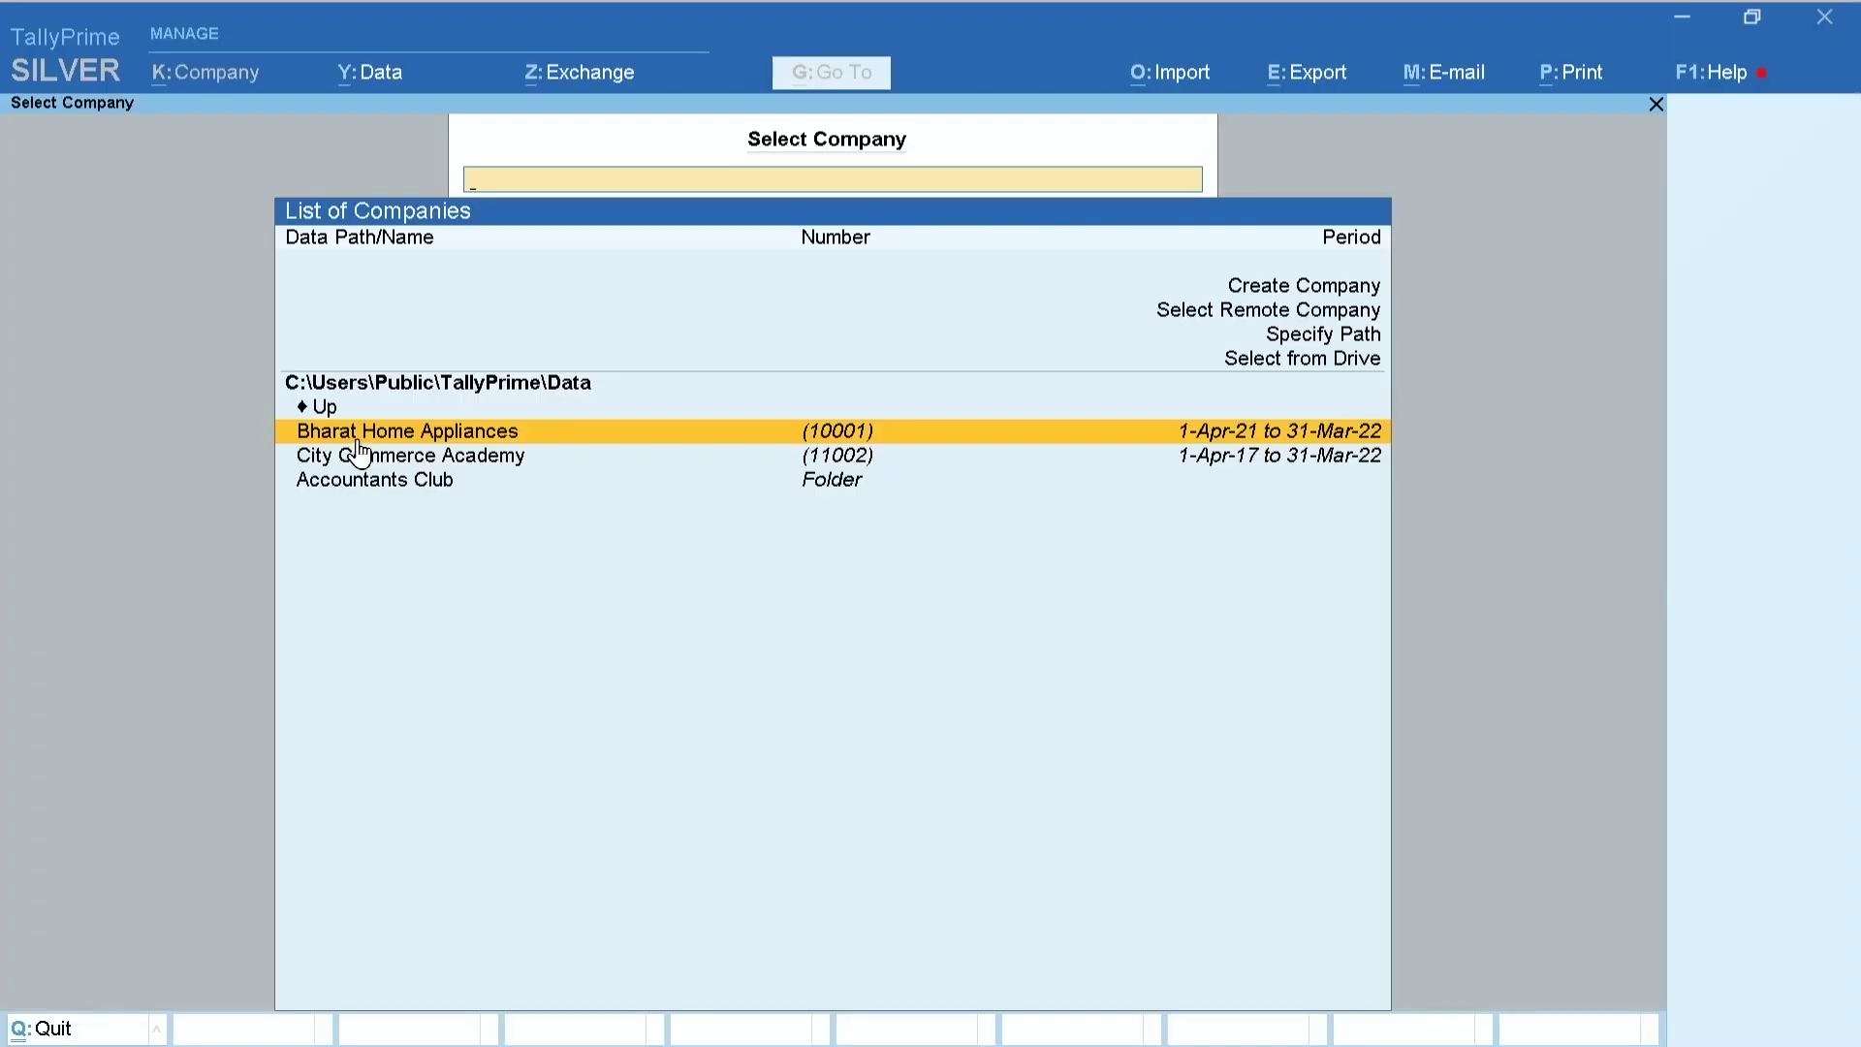
pyautogui.click(408, 432)
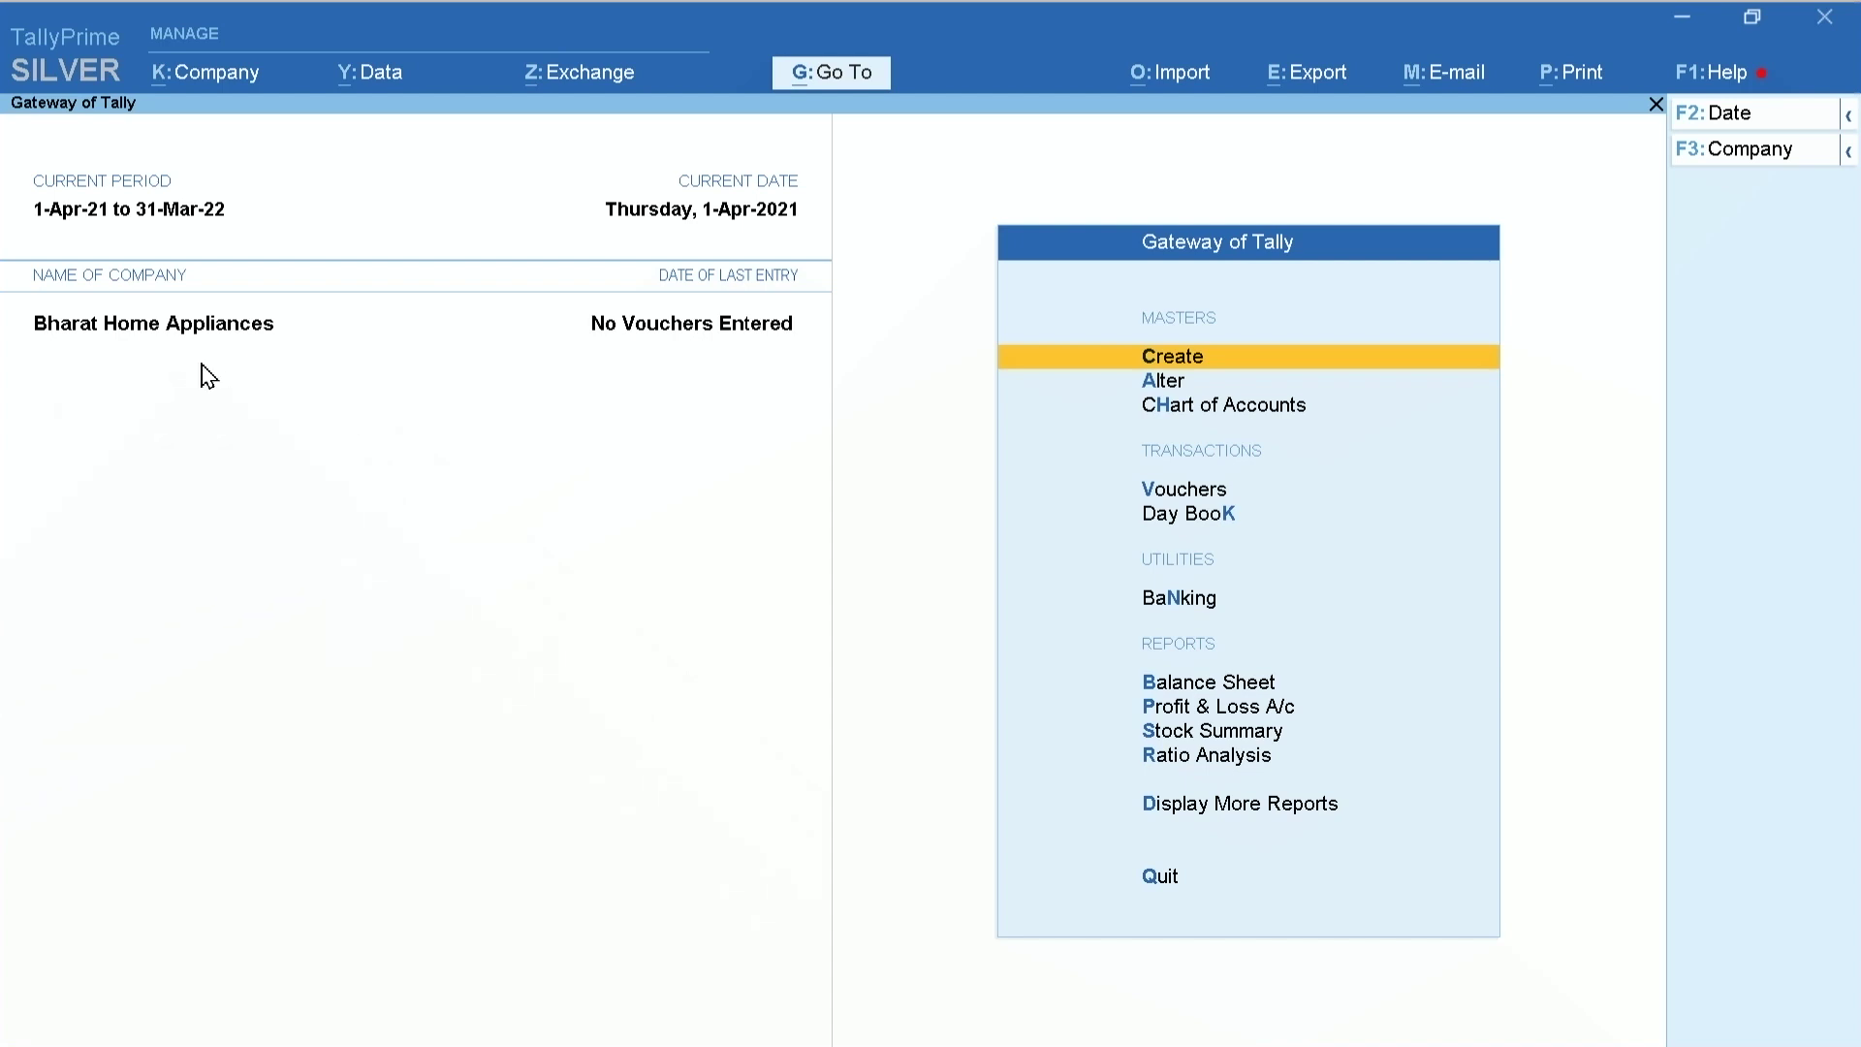
pyautogui.click(1758, 19)
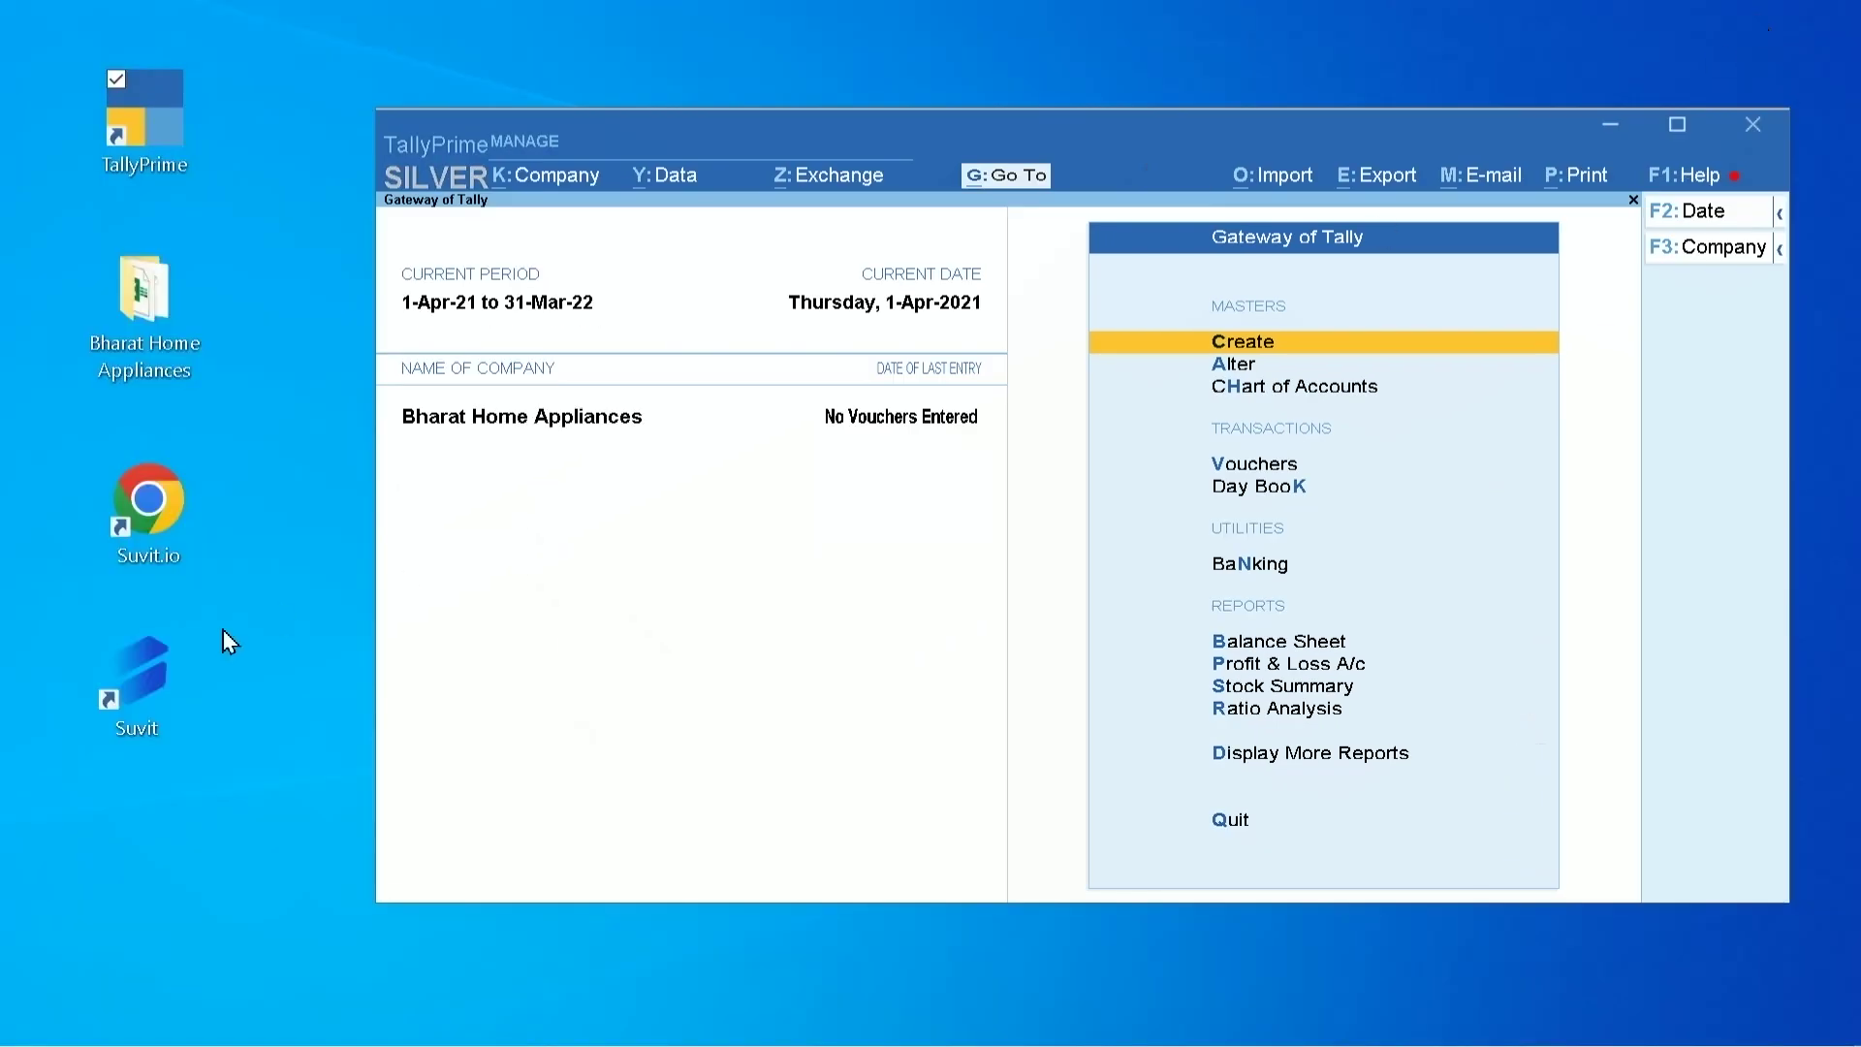
# Step: Sign in to the Suvit desktop connector with mobile number and password, accepting the new serial number
pyautogui.doubleClick(144, 692)
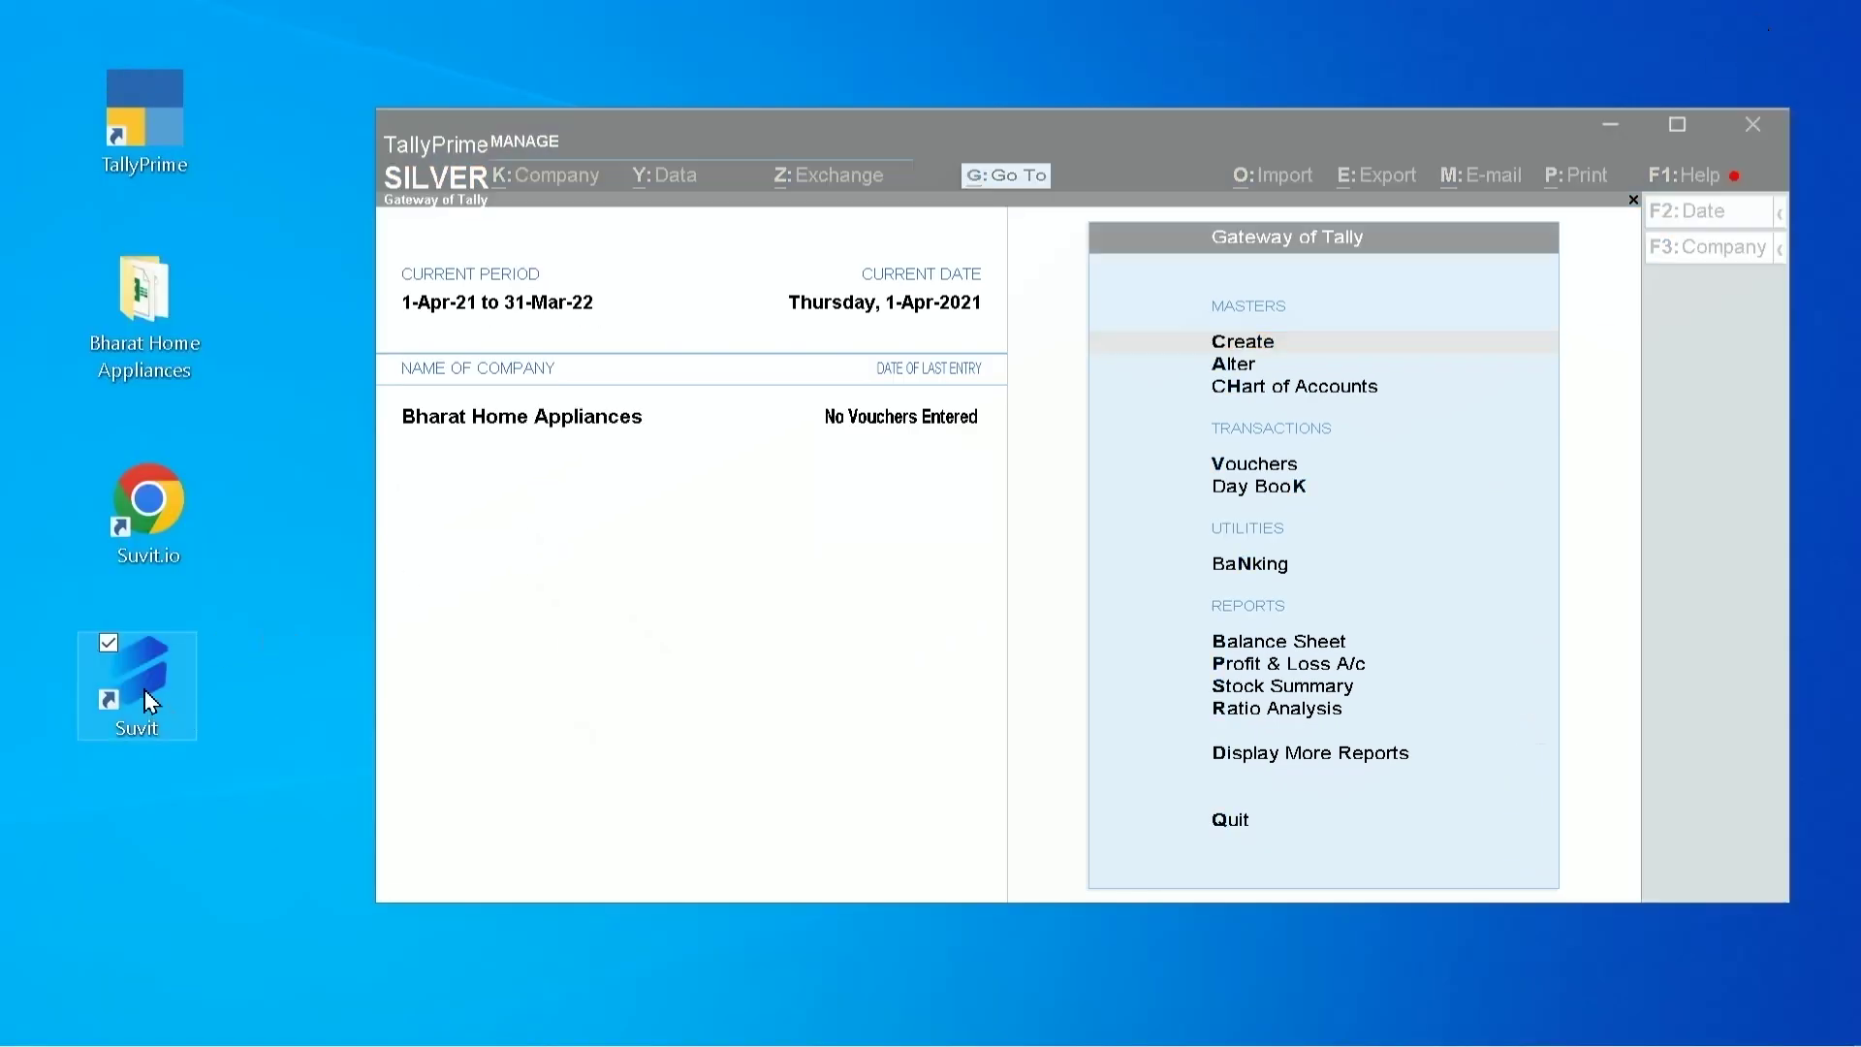
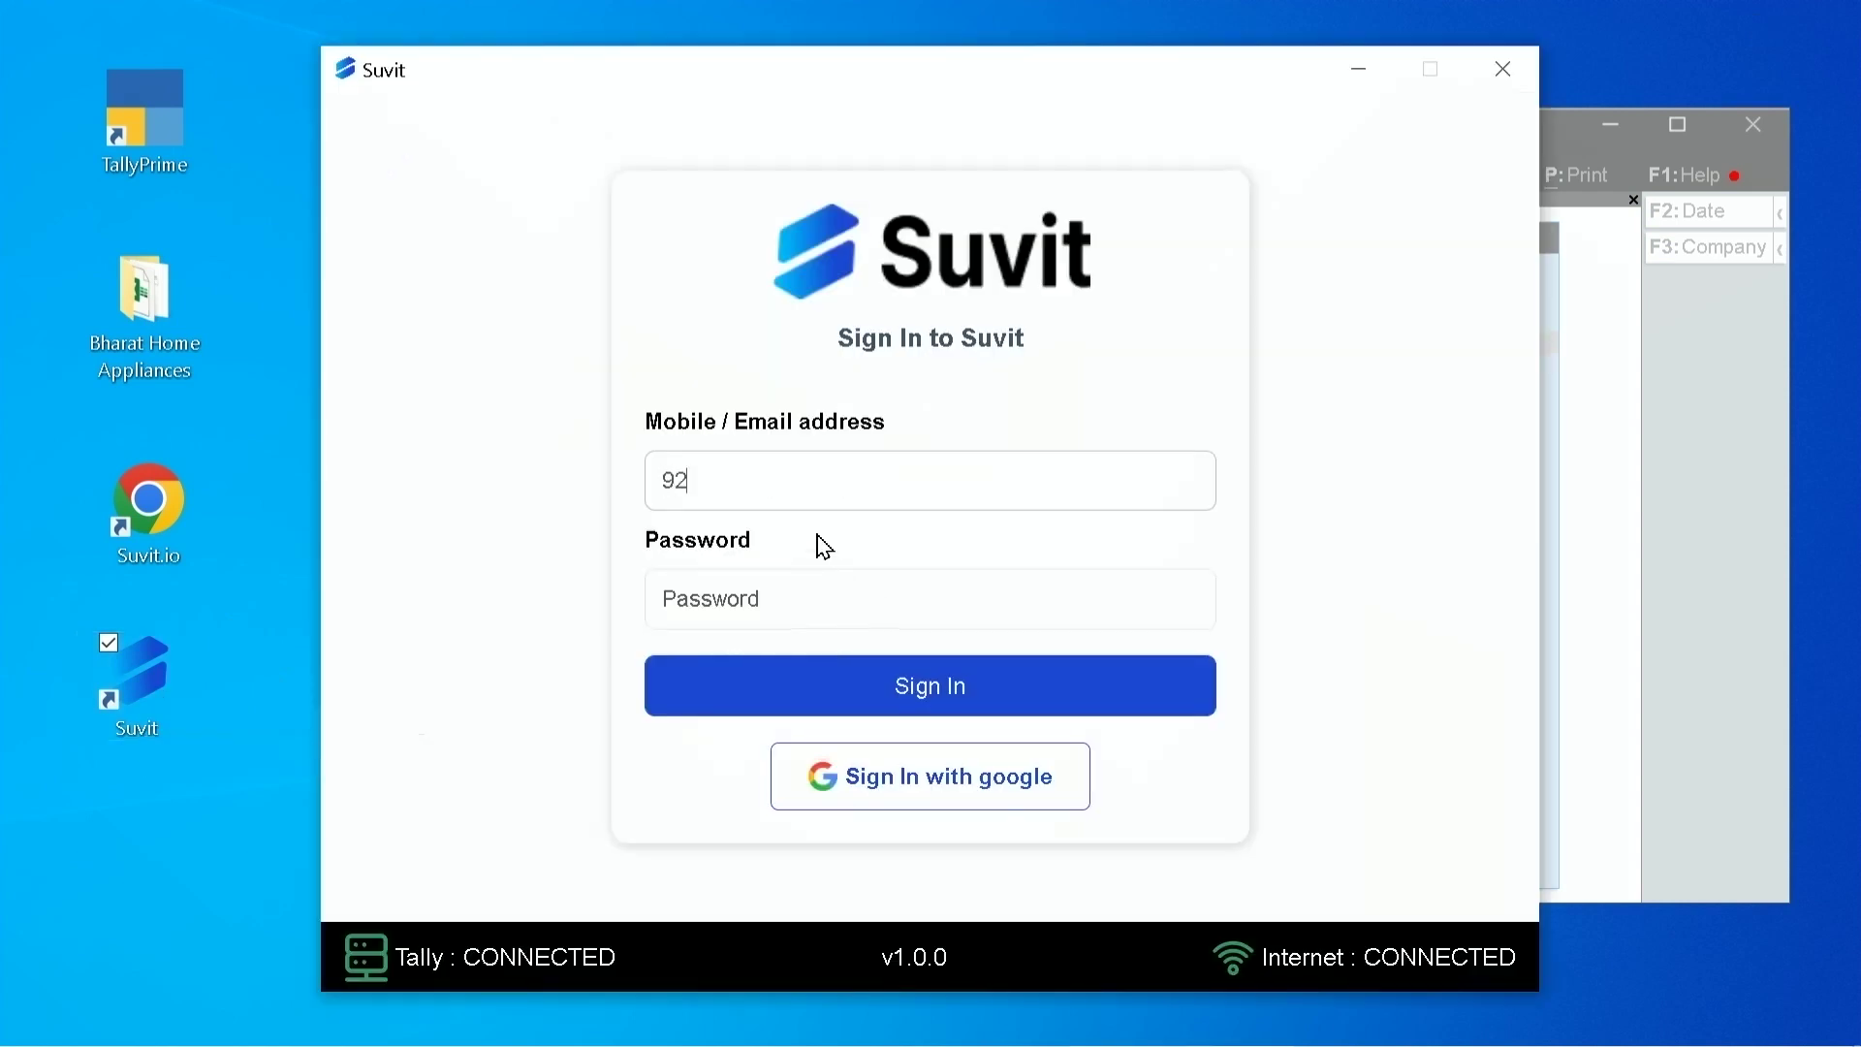
pyautogui.click(761, 595)
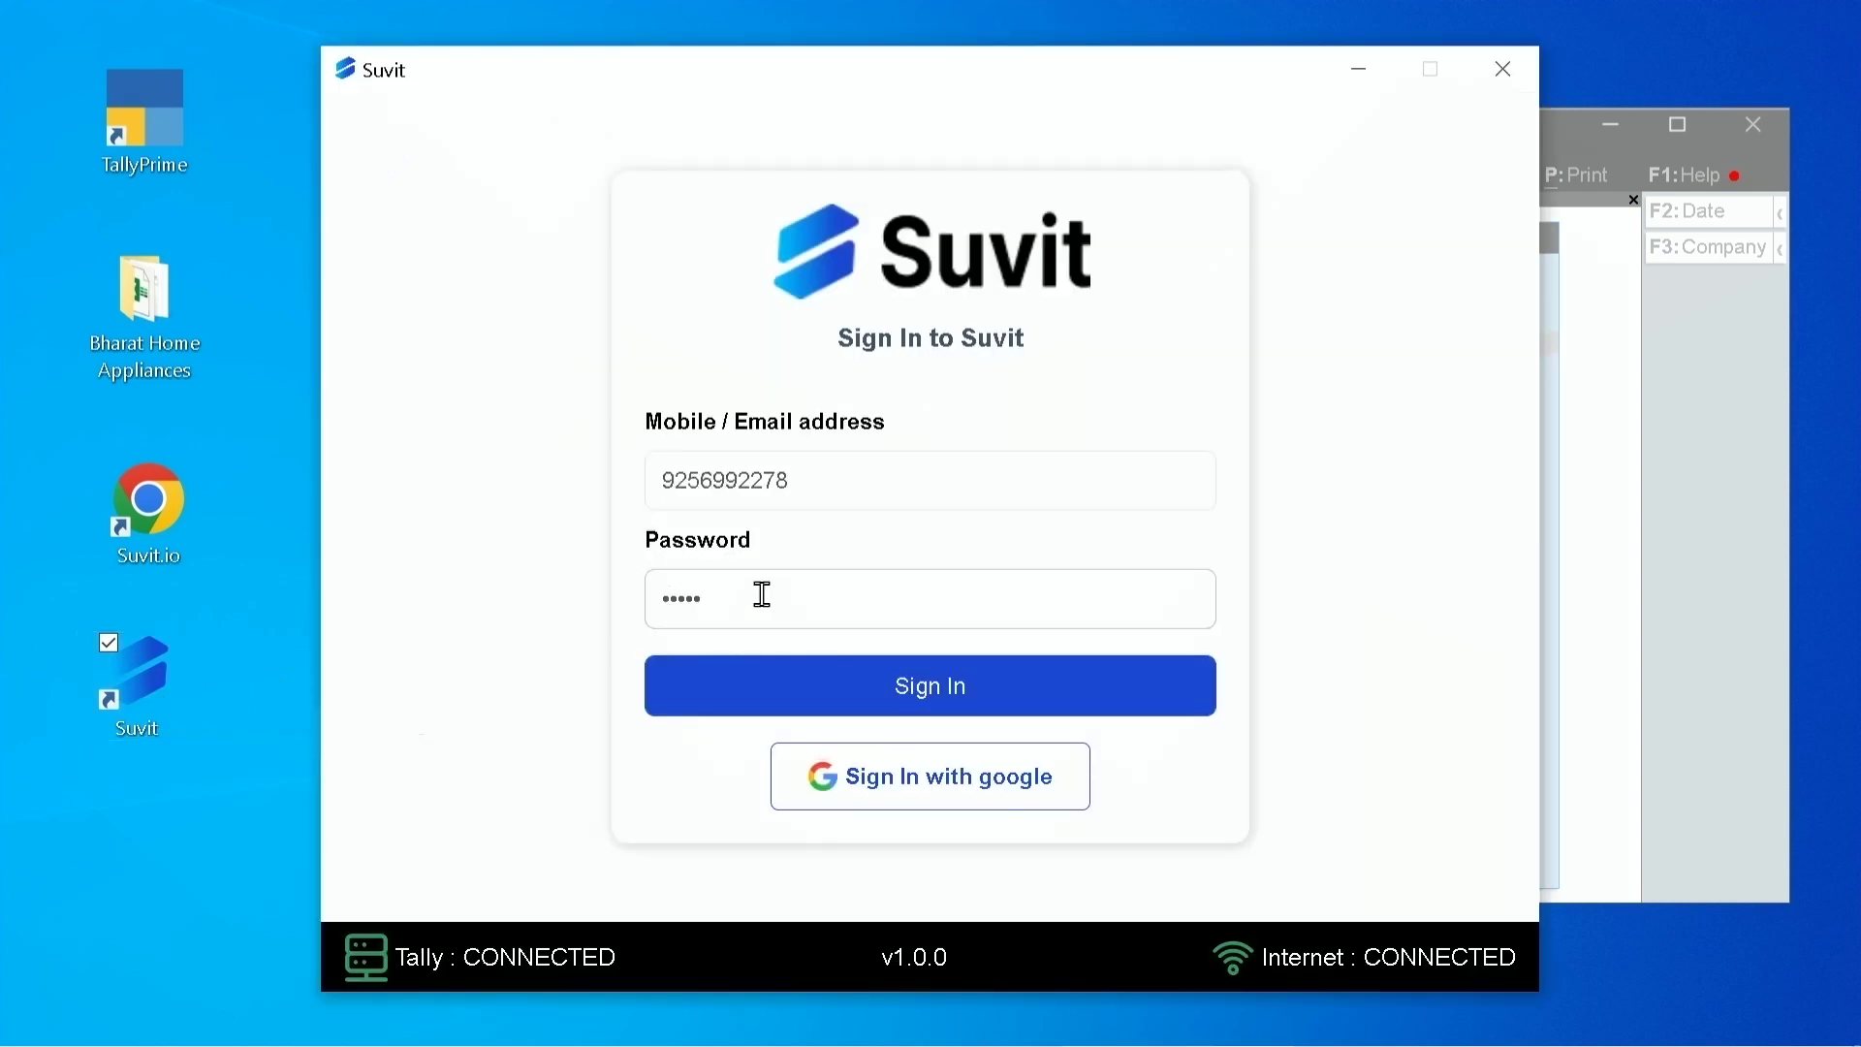
pyautogui.click(886, 676)
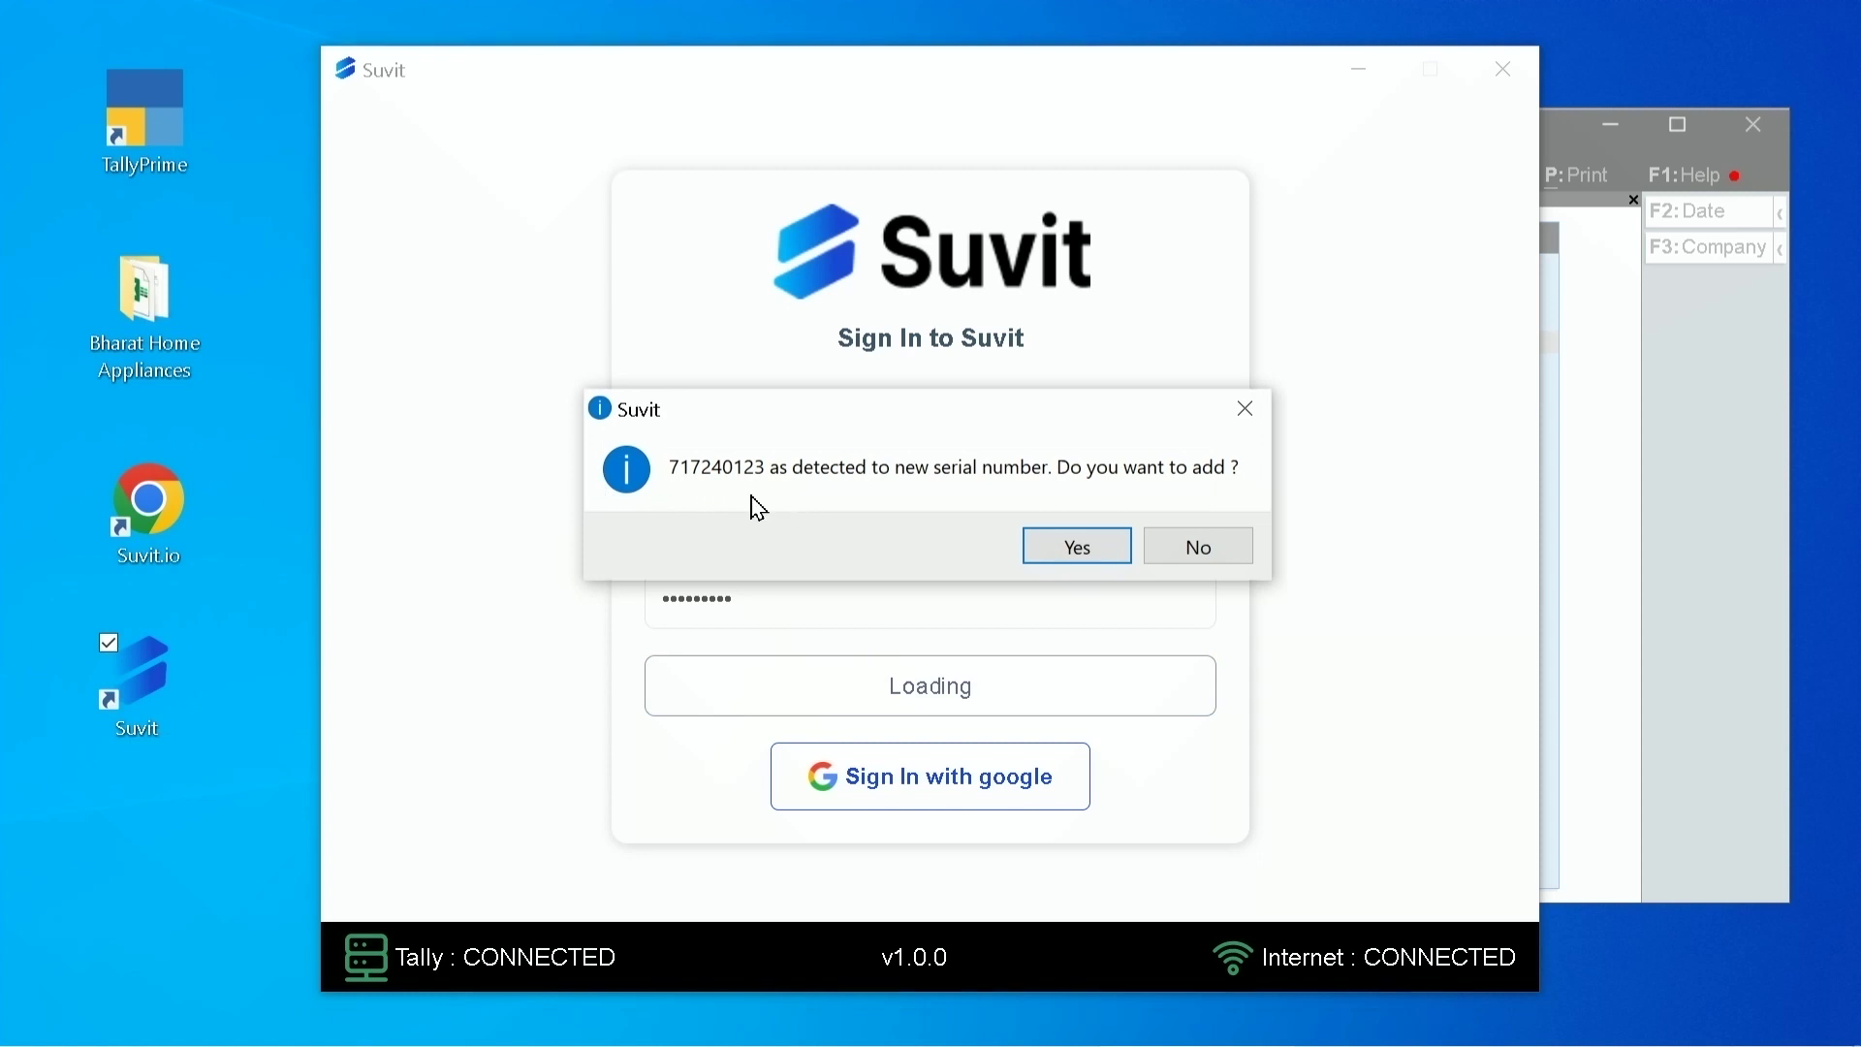
pyautogui.click(1079, 547)
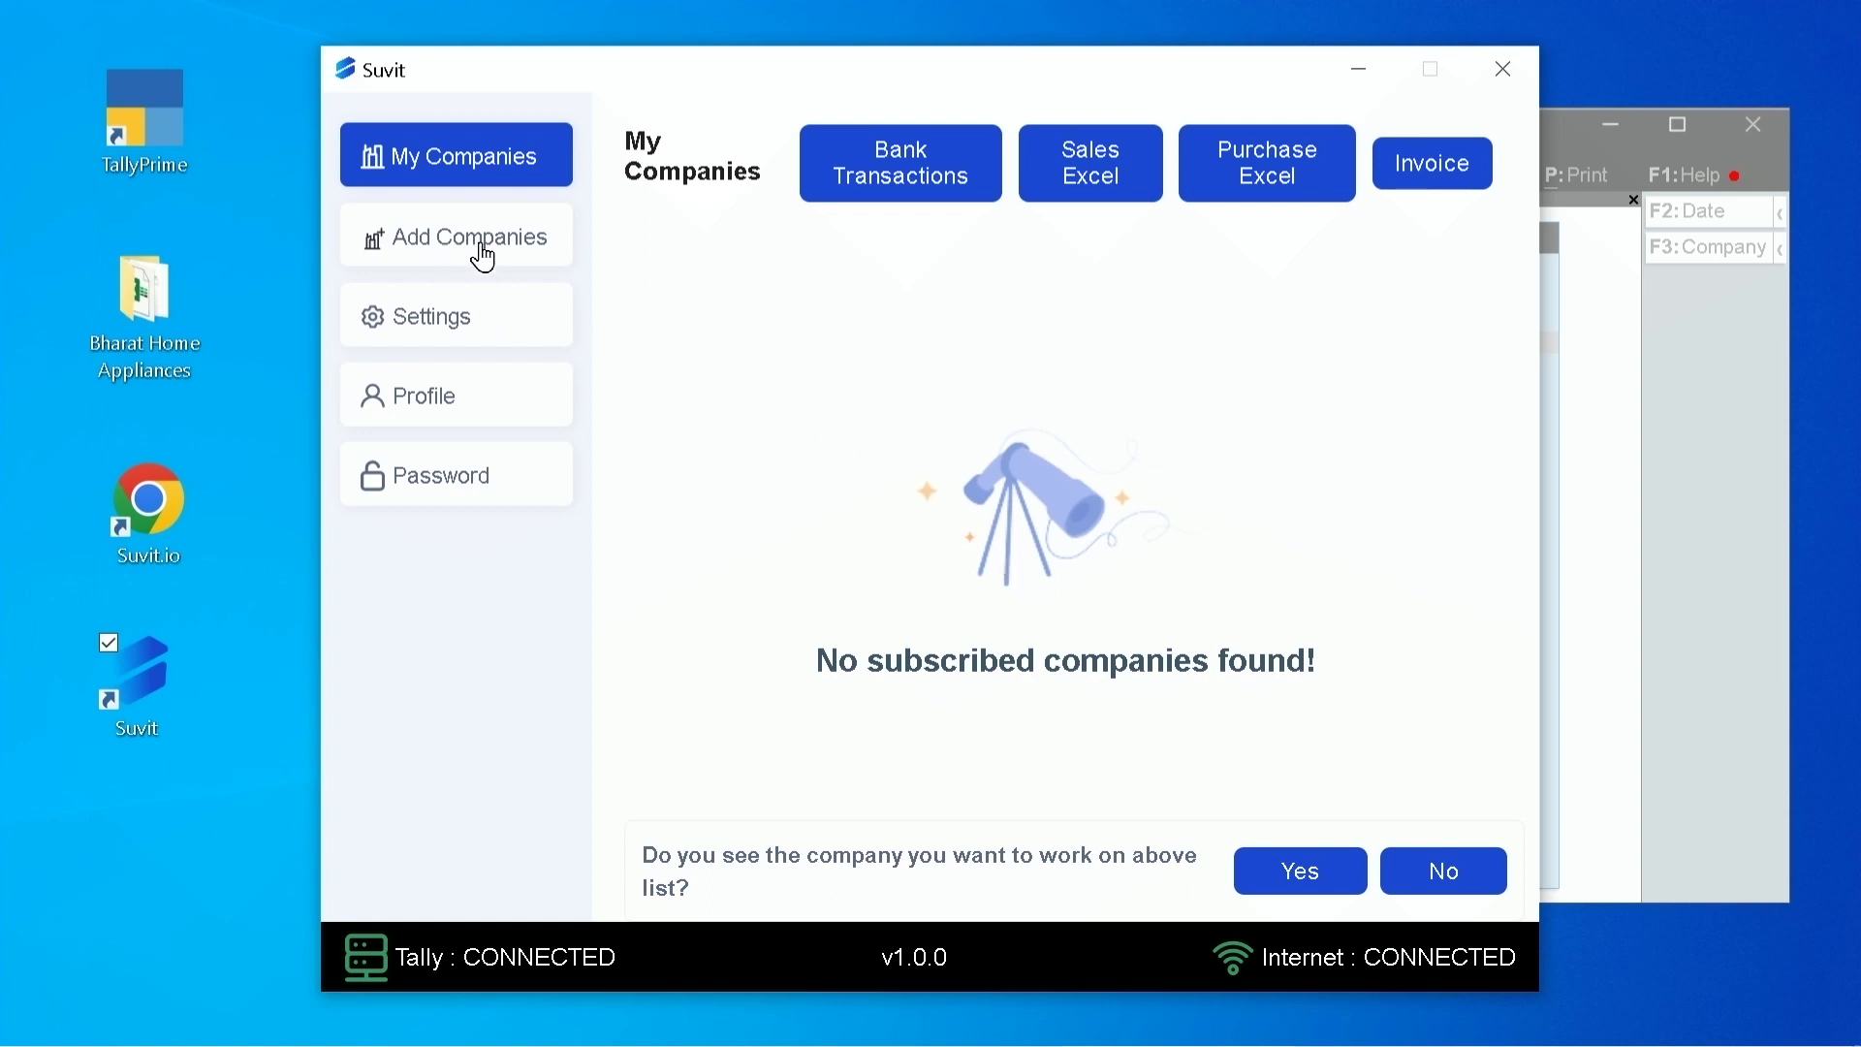
# Step: Subscribe and confirm Bharat Home Appliances from Add Companies in the connector
pyautogui.click(486, 257)
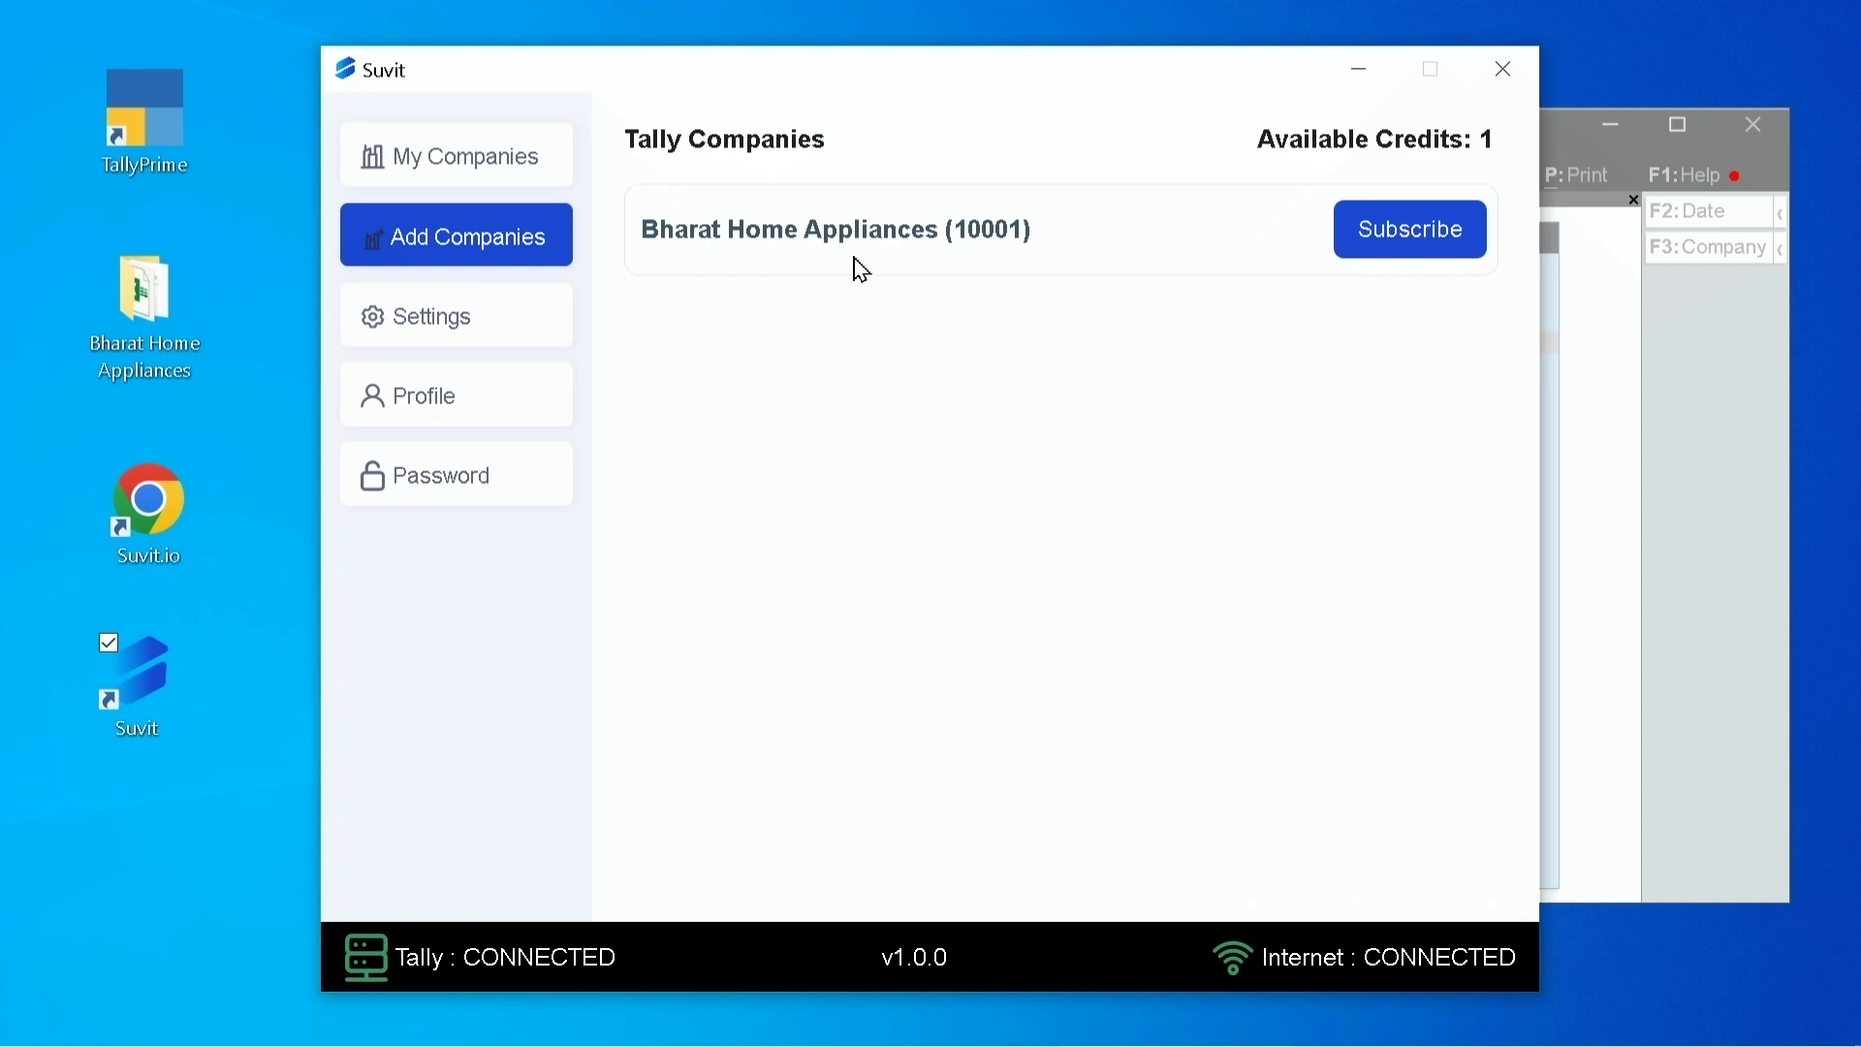
pyautogui.click(1616, 441)
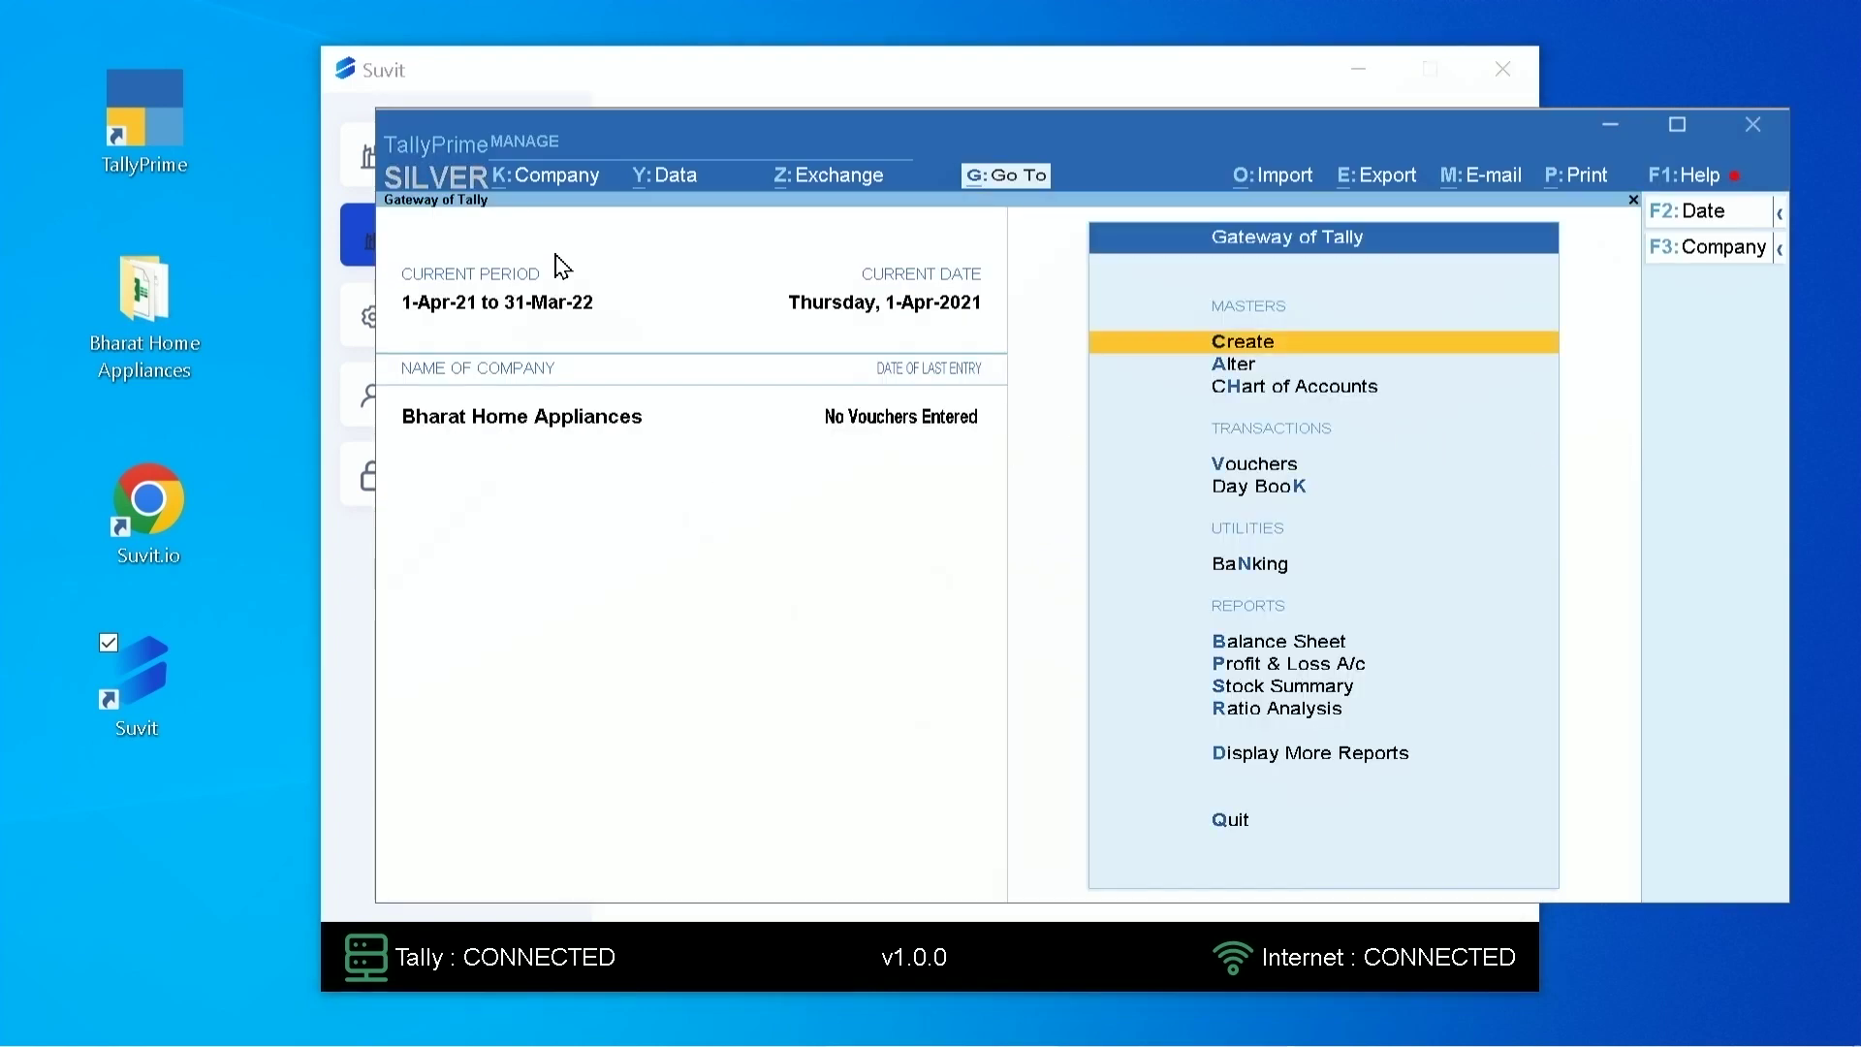
pyautogui.click(632, 75)
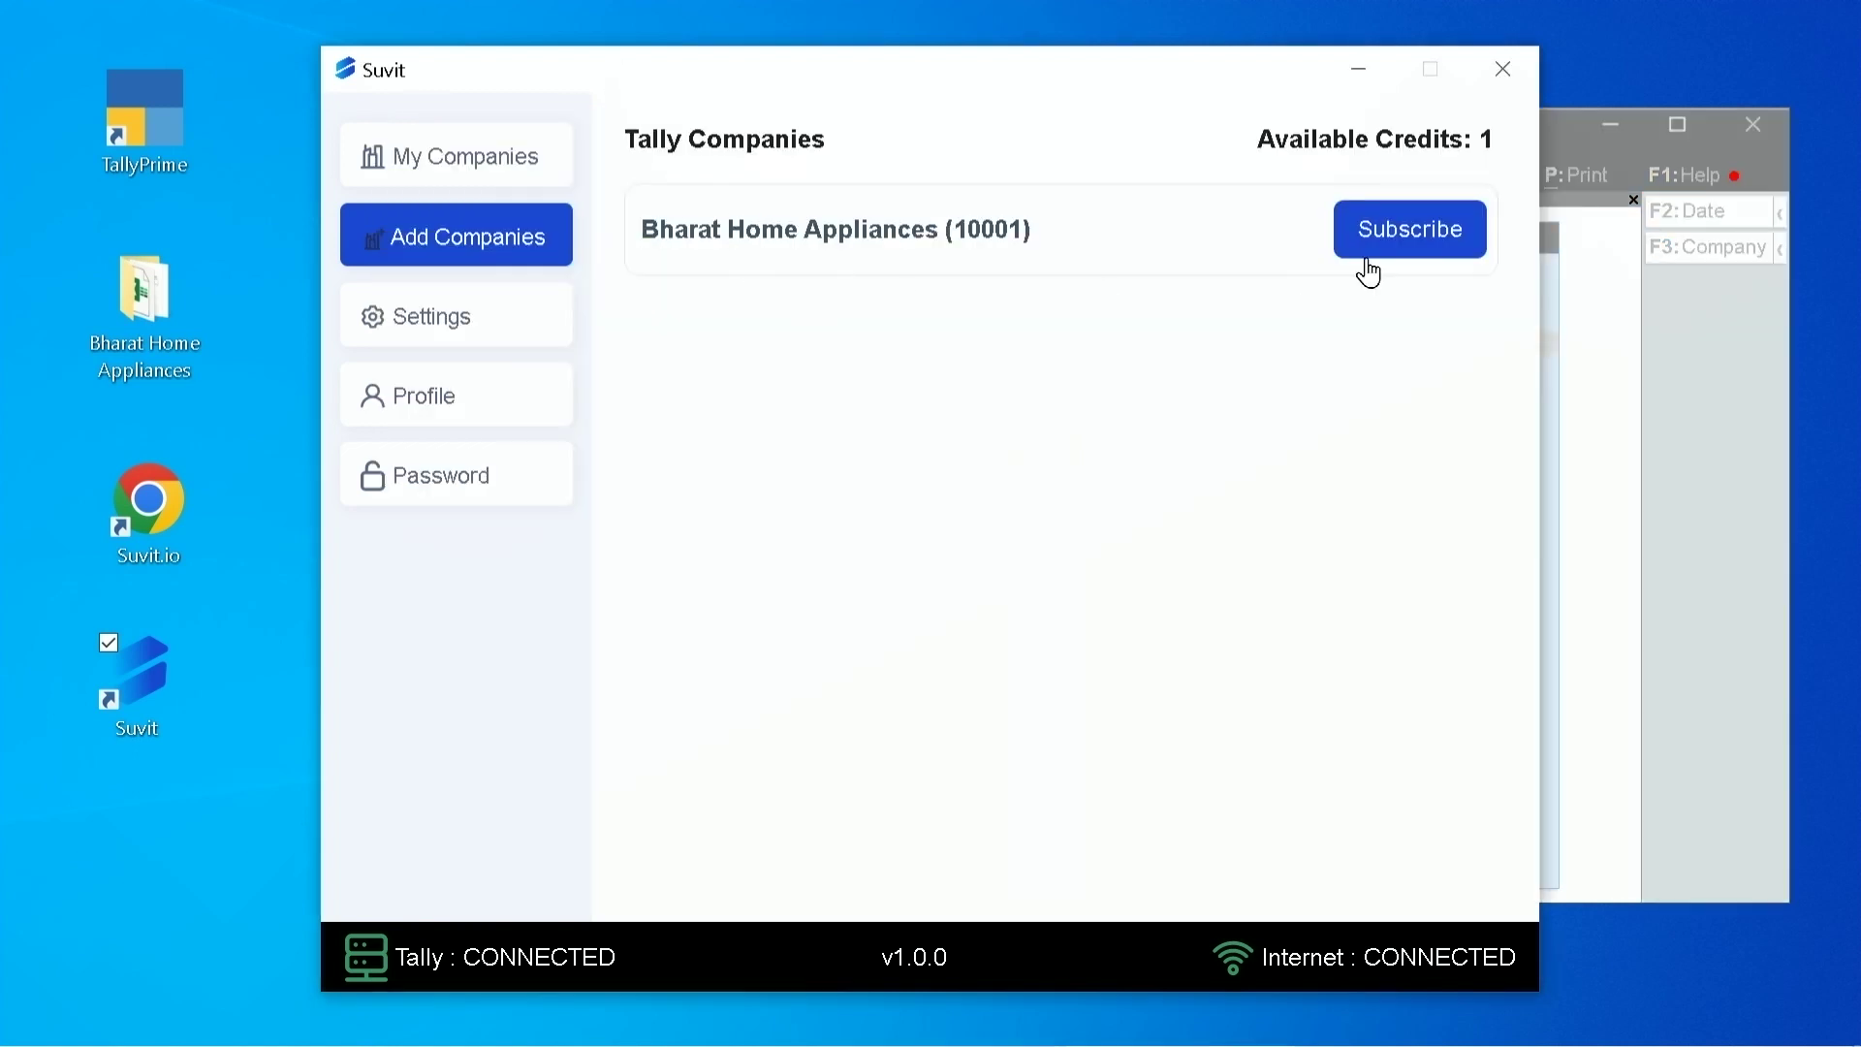
pyautogui.click(1404, 246)
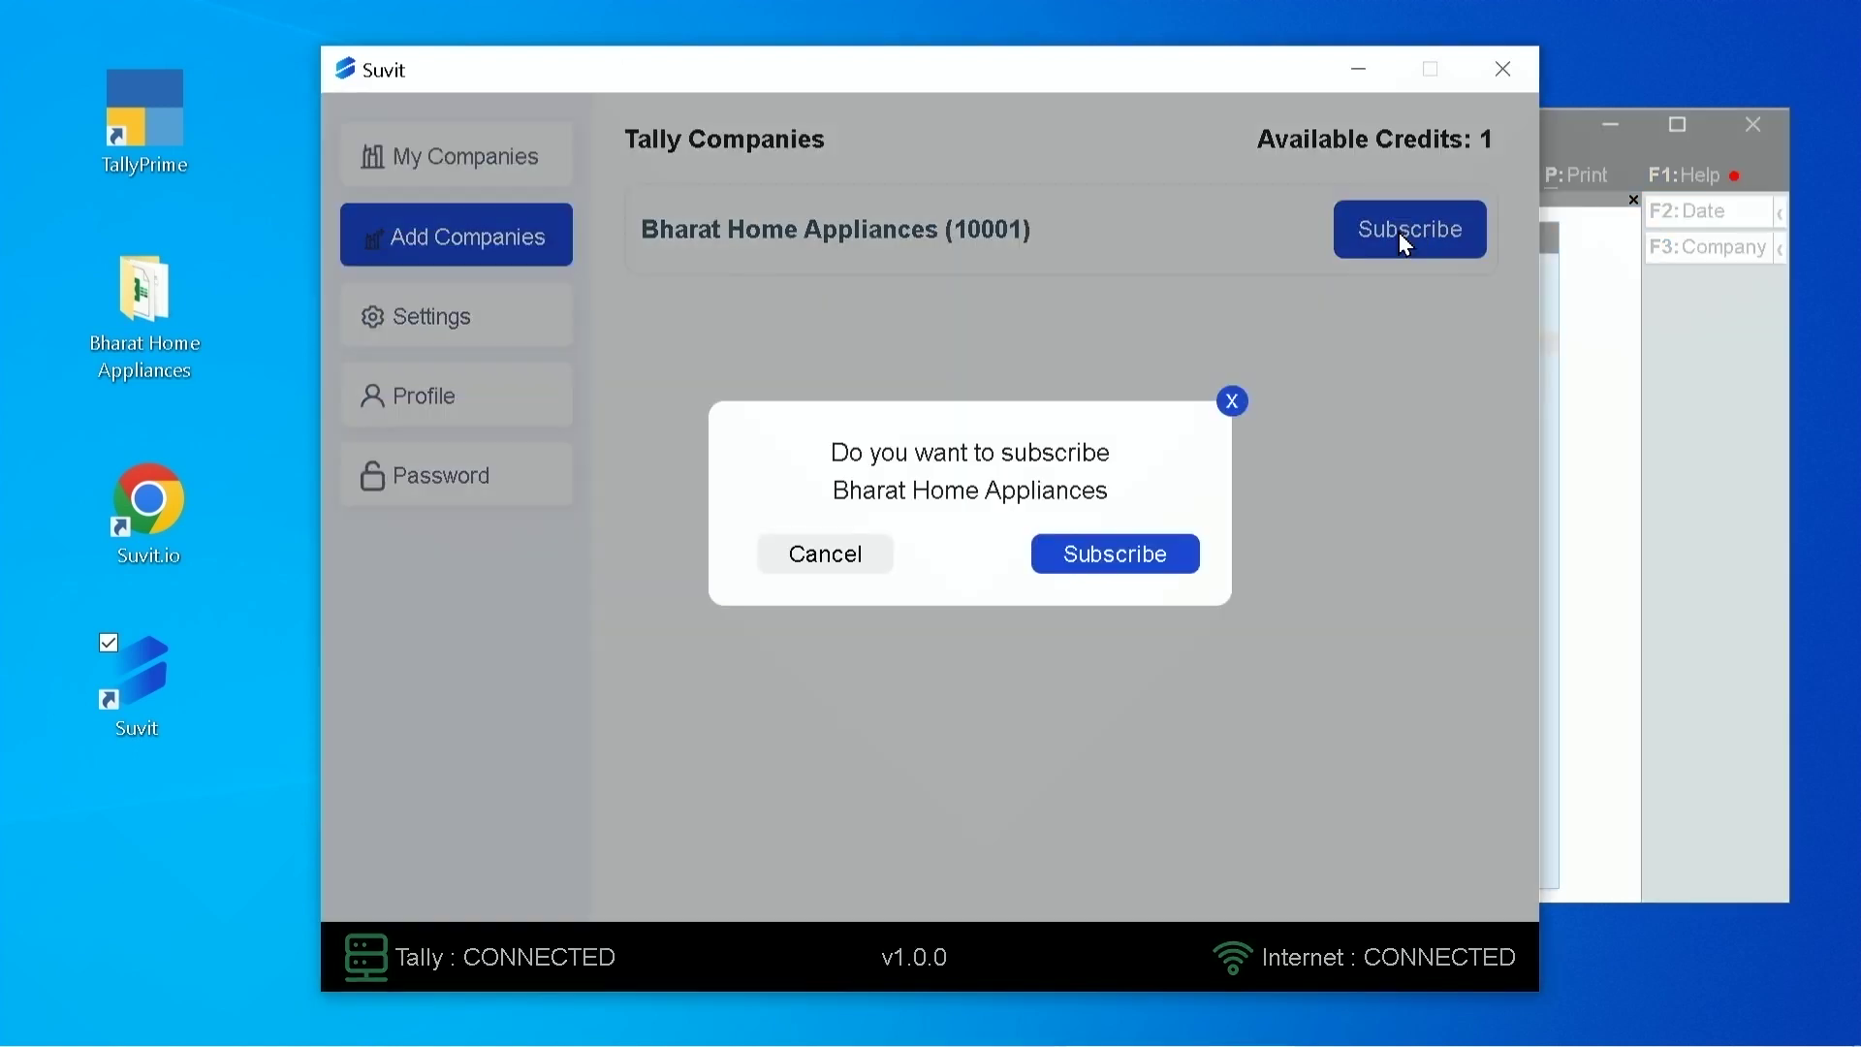
pyautogui.click(1096, 556)
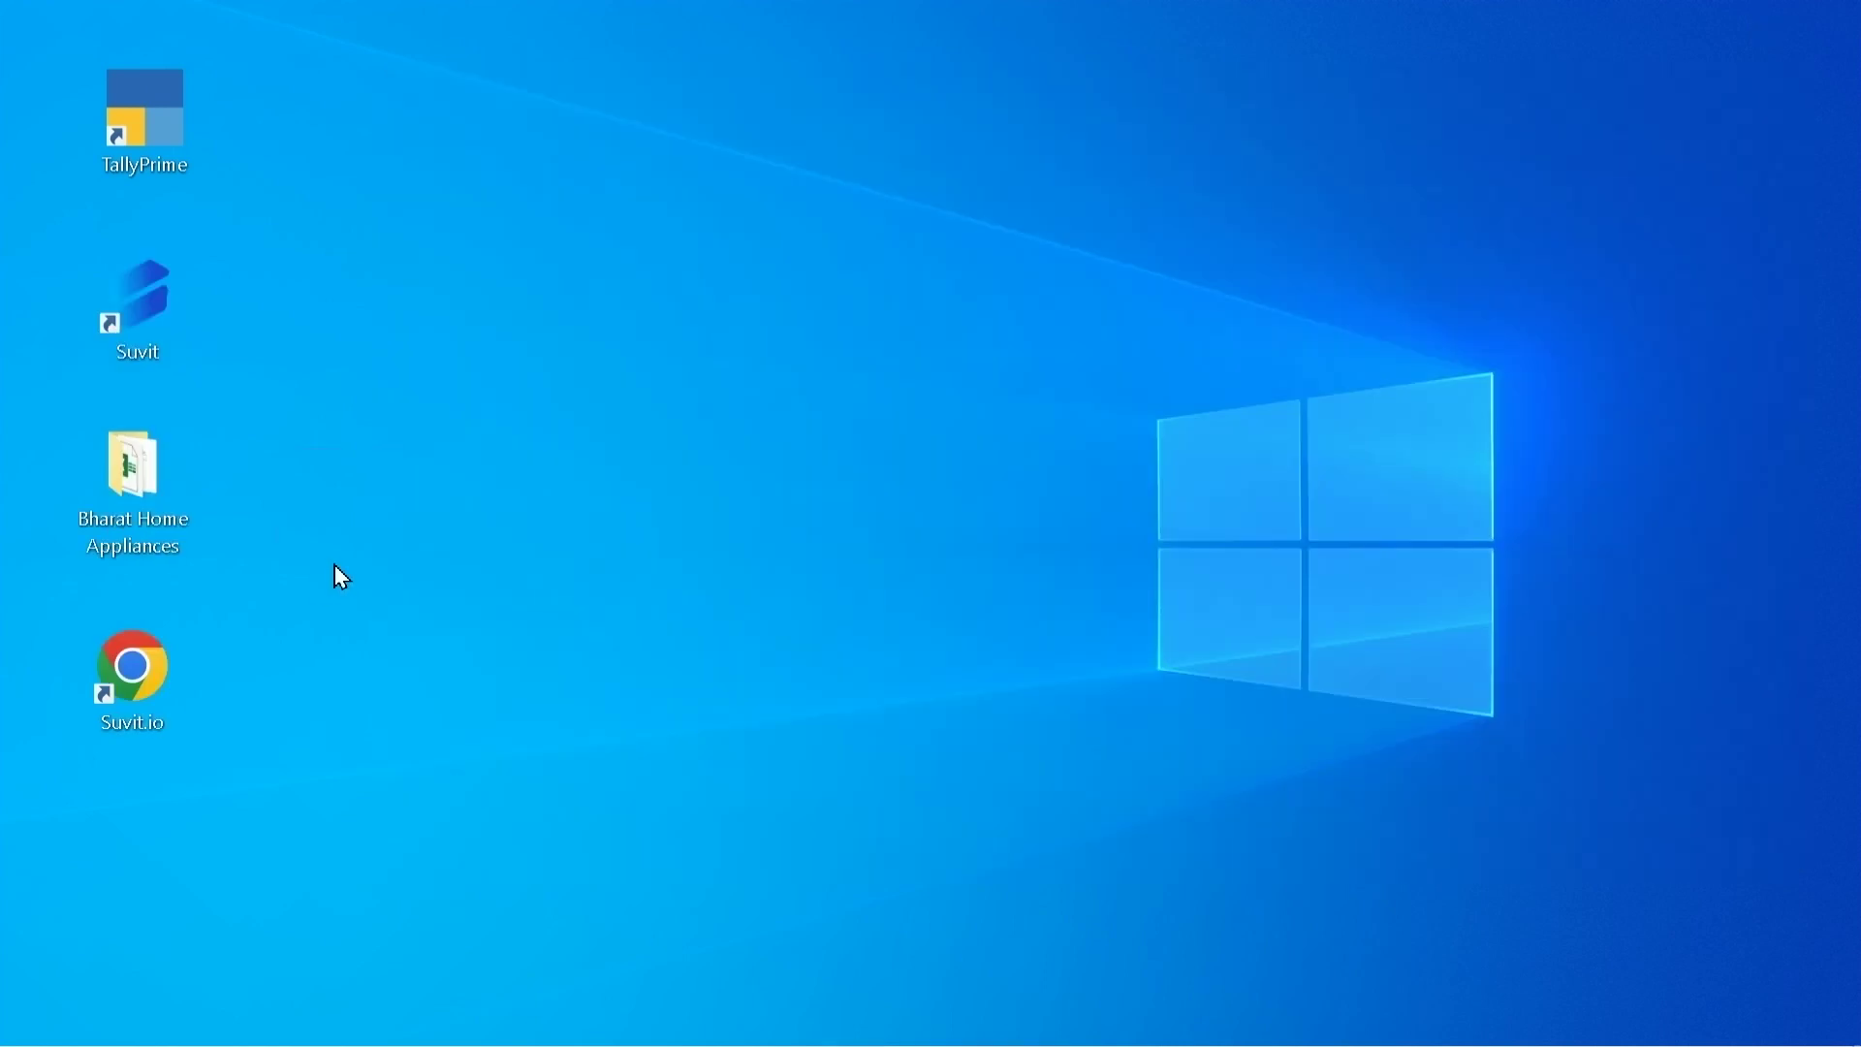
# Step: Open suvit.io from the desktop shortcut and sign in with the mobile number and password
pyautogui.doubleClick(151, 667)
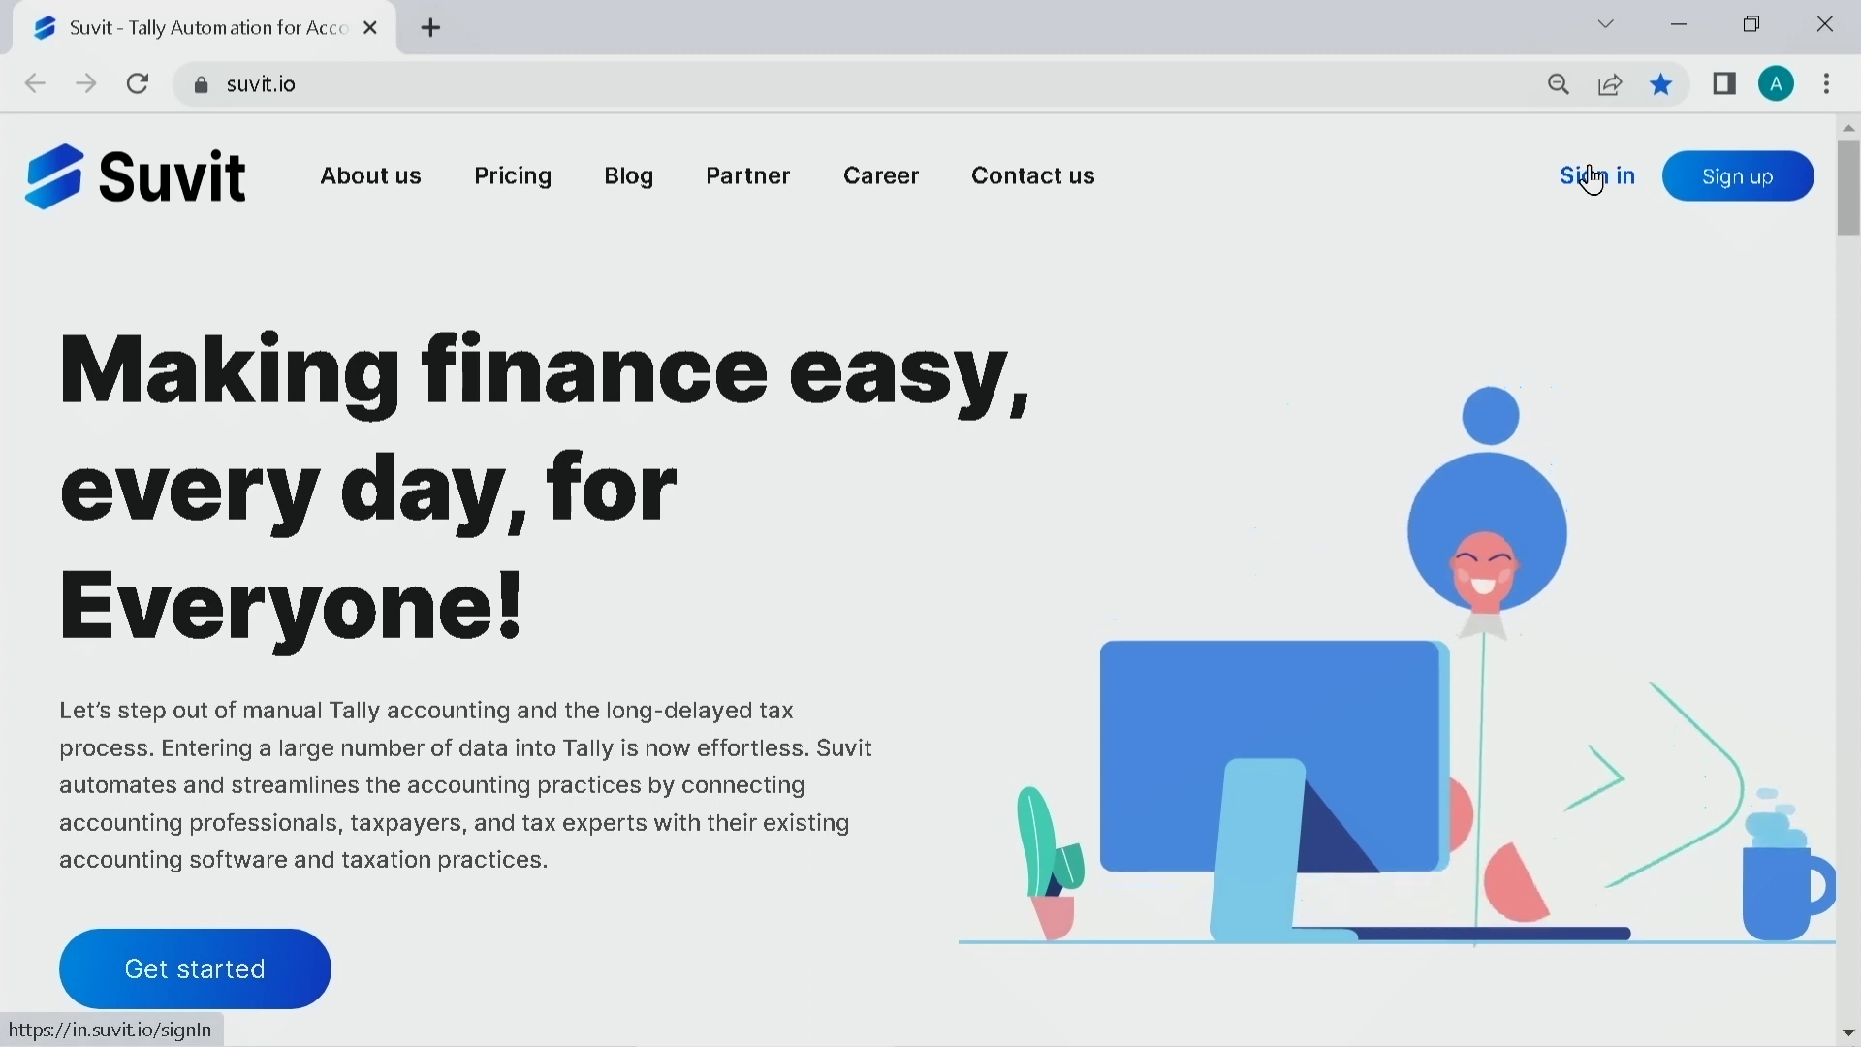
pyautogui.click(1592, 178)
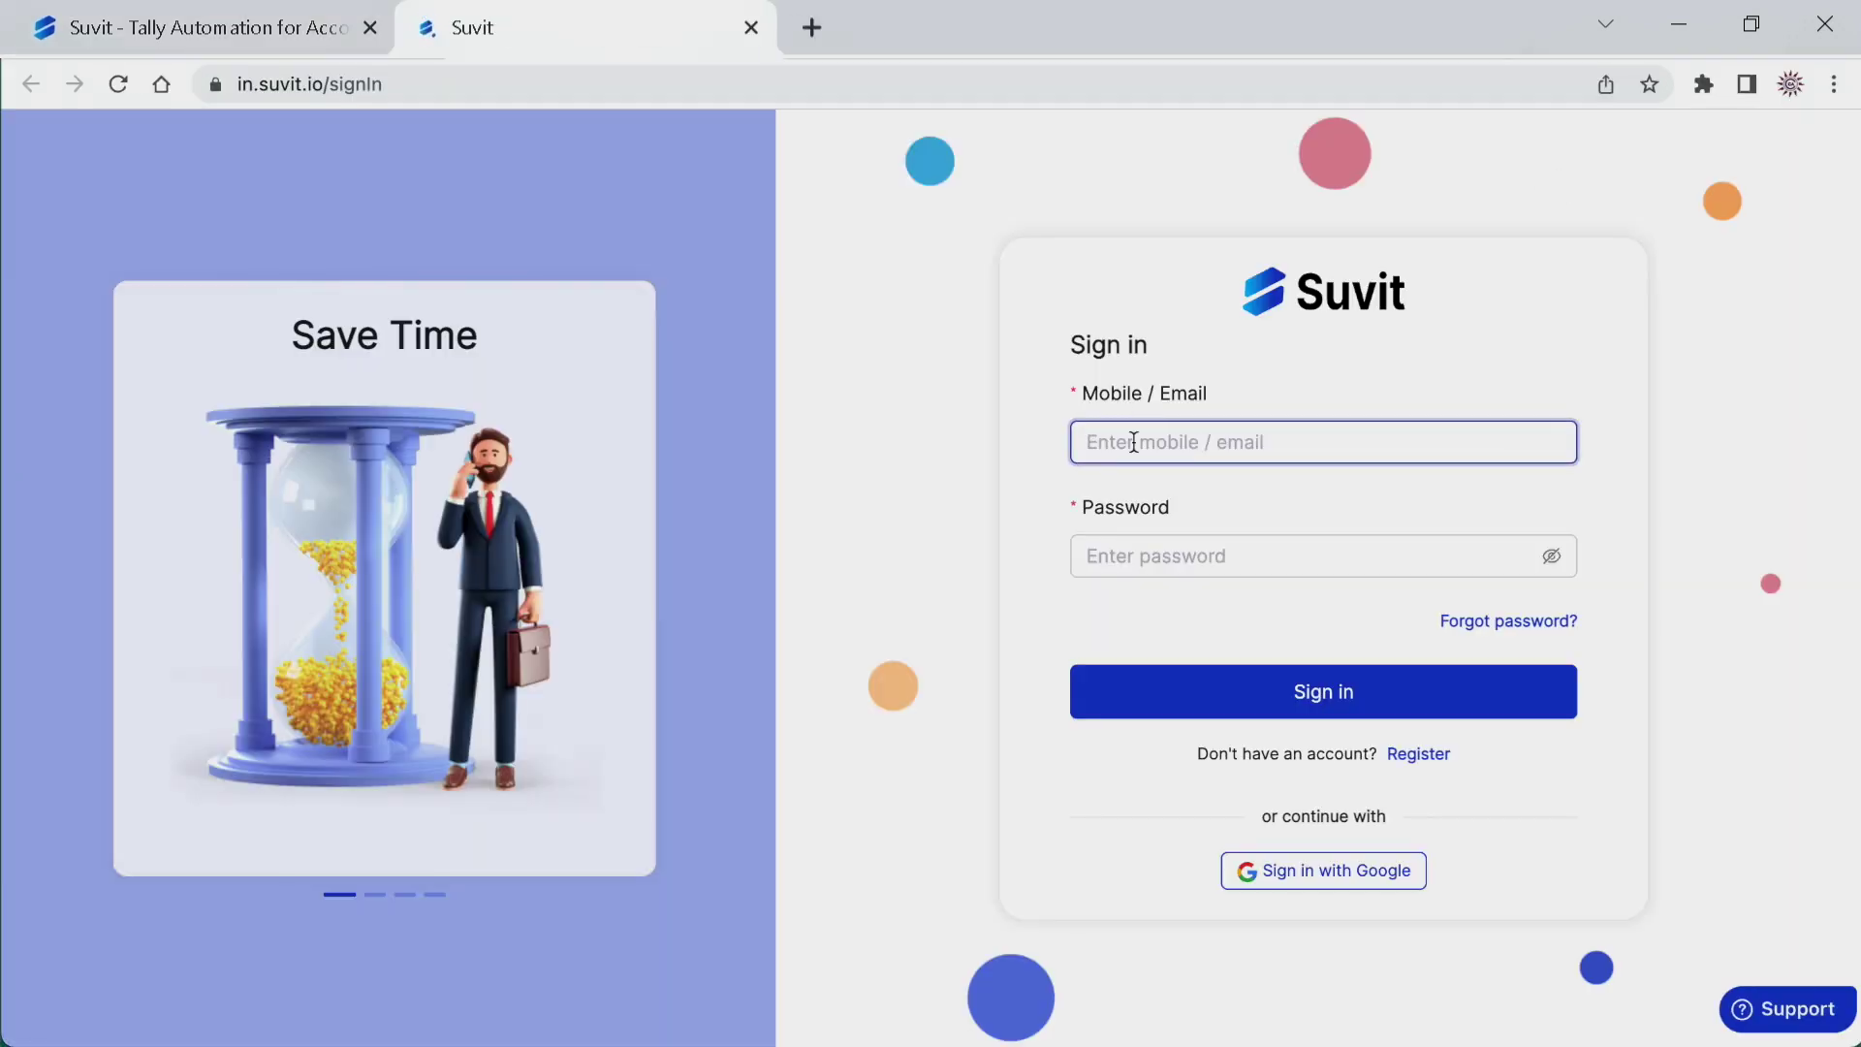
pyautogui.click(1124, 553)
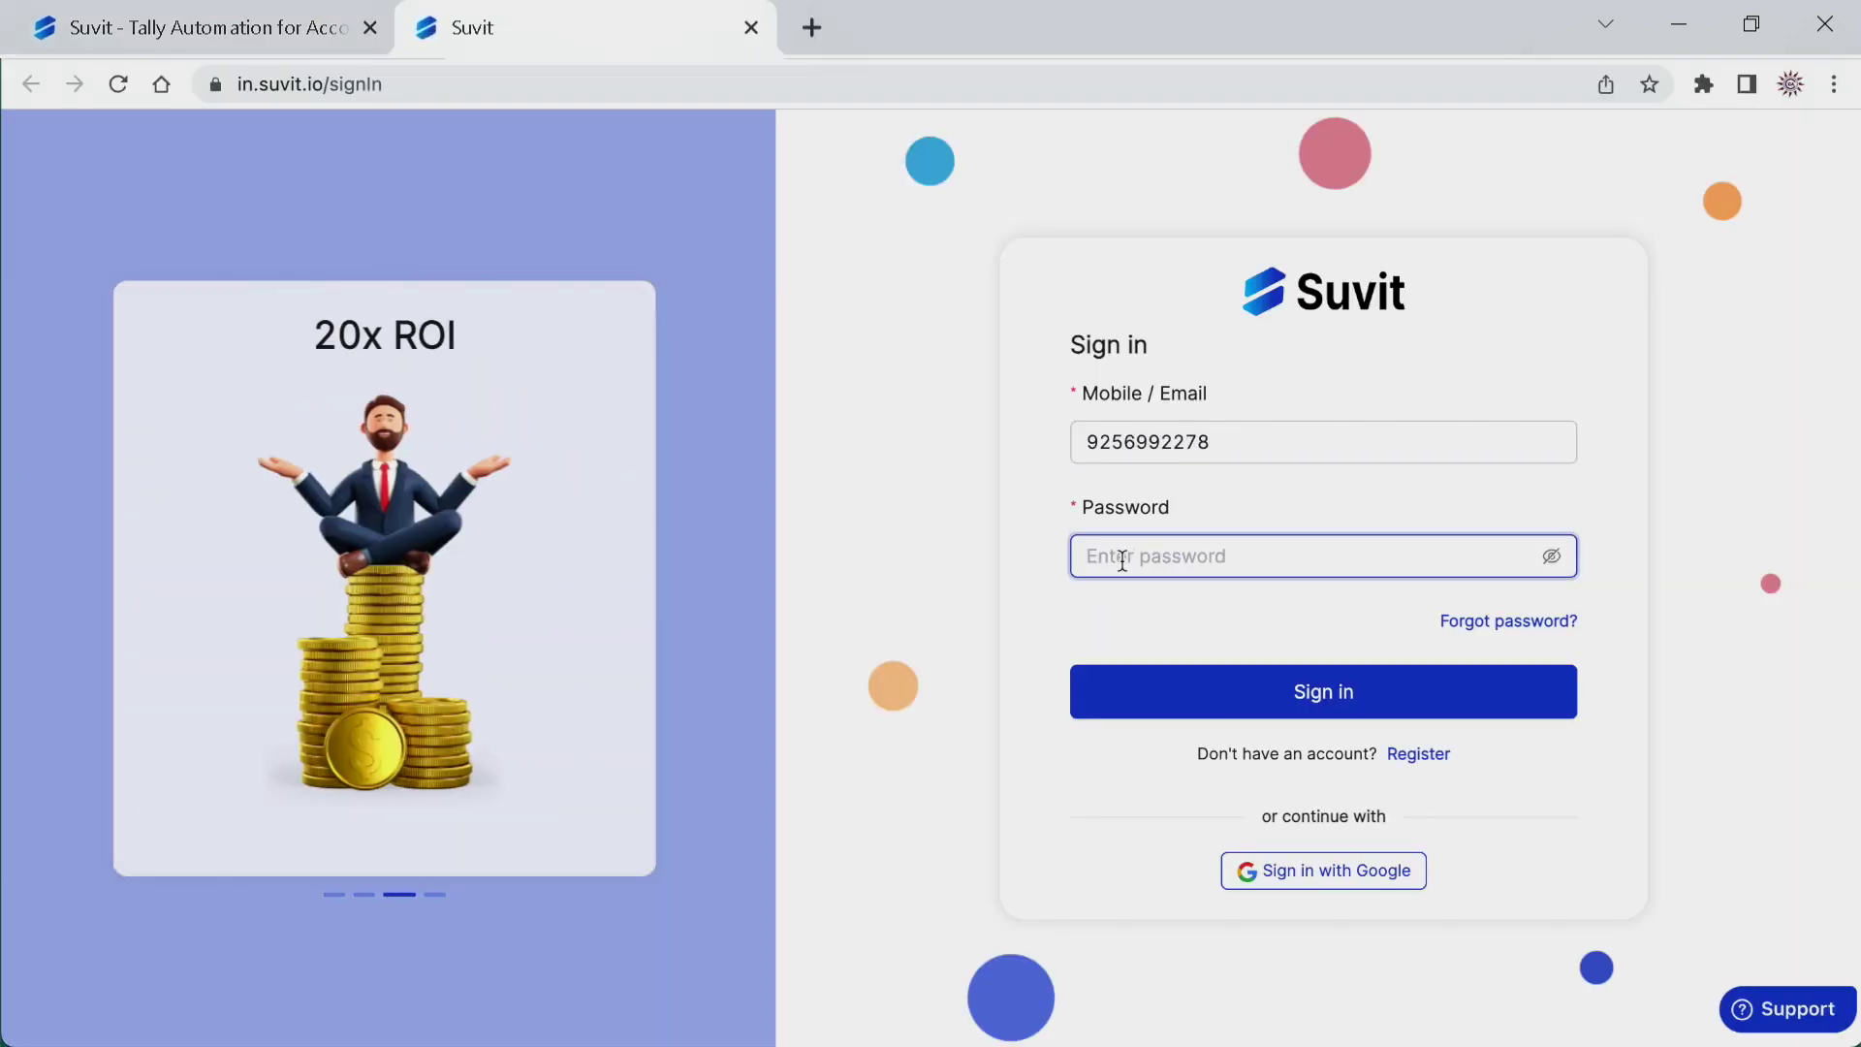
pyautogui.write('**********')
pyautogui.click(1313, 689)
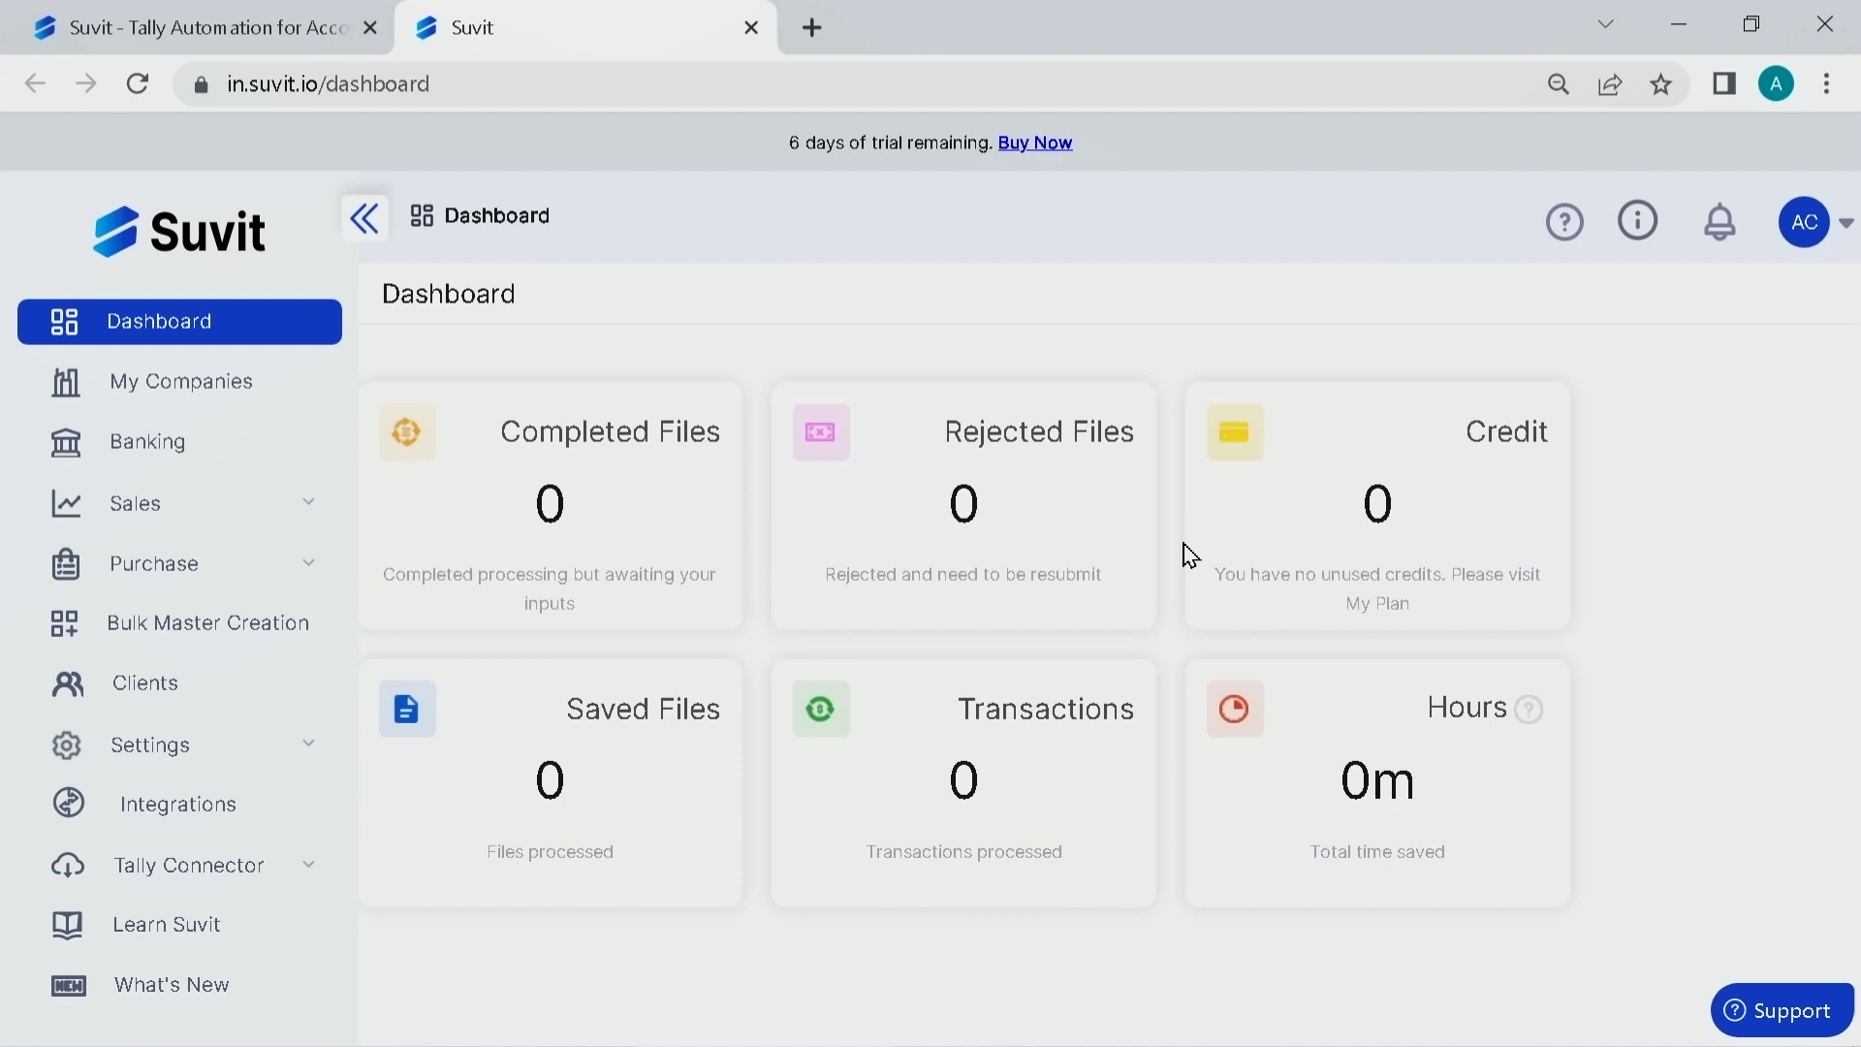
# Step: Browse Banking, Sales, Purchase, Bulk Master Creation and Dashboard, then return to My Companies
pyautogui.click(181, 392)
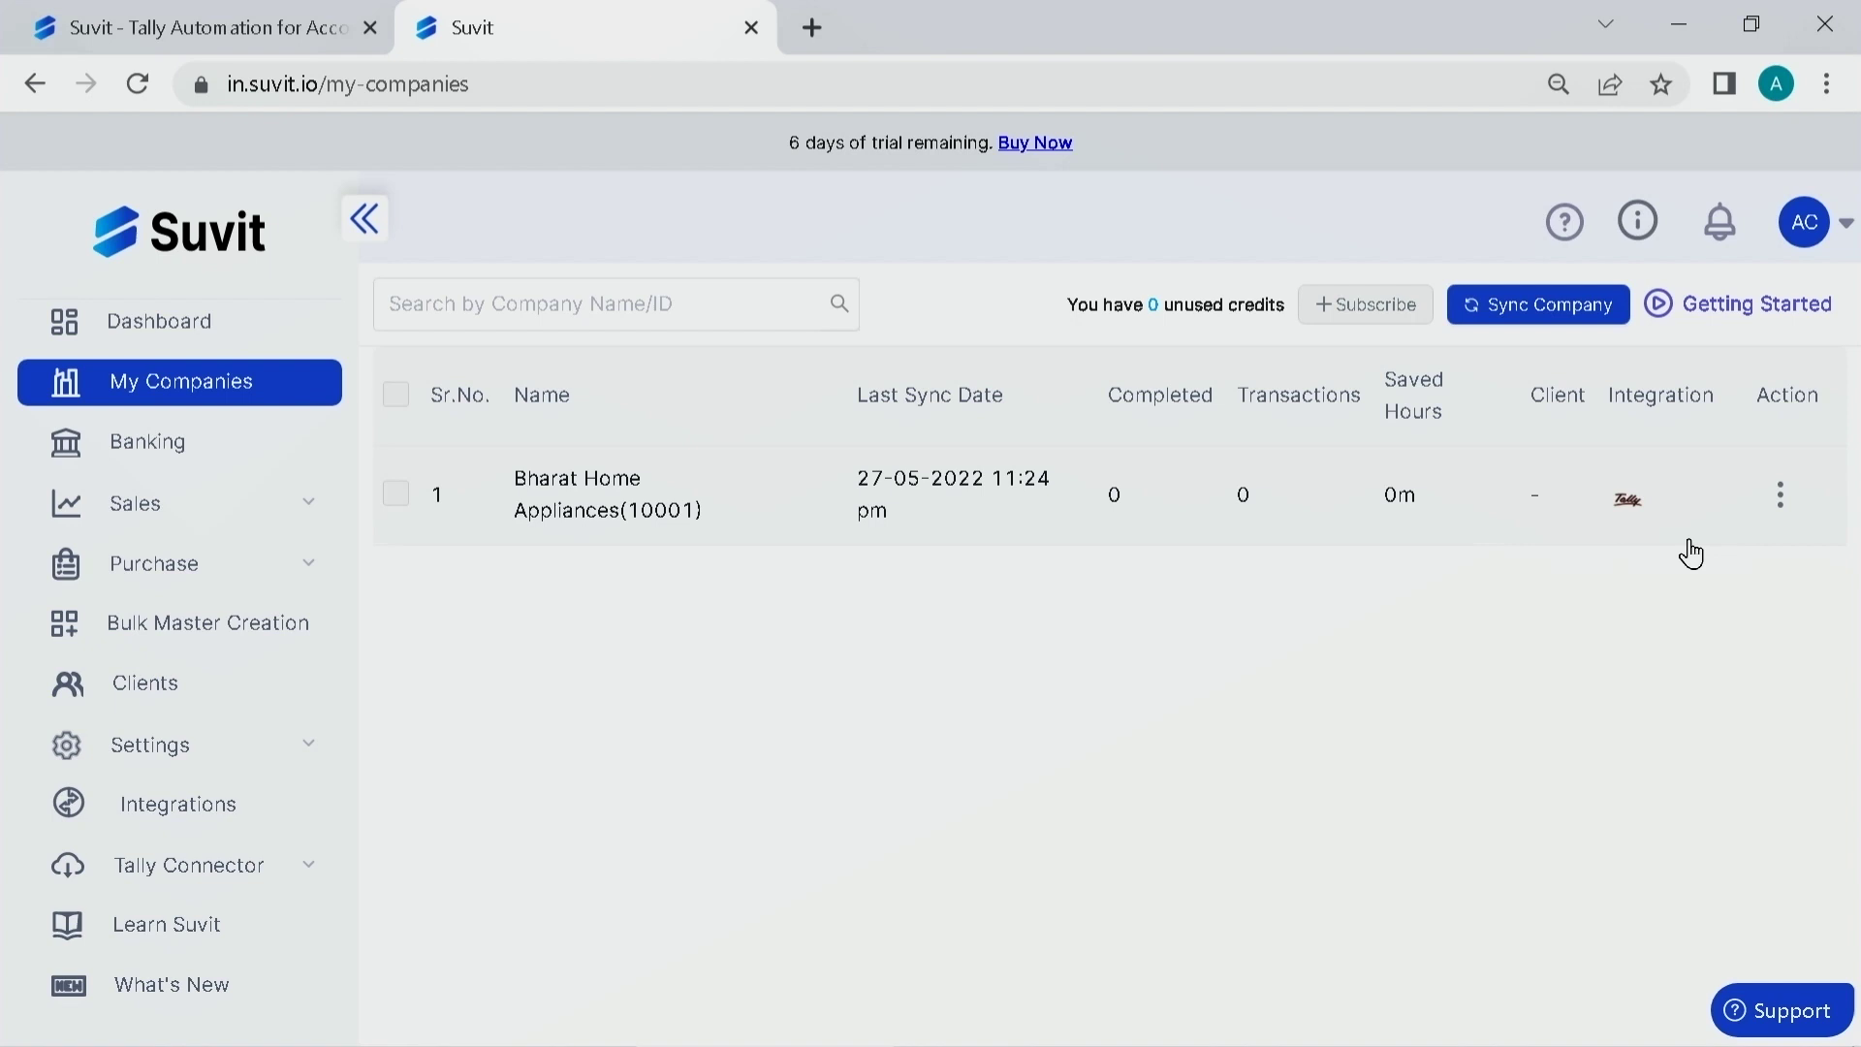
pyautogui.click(178, 448)
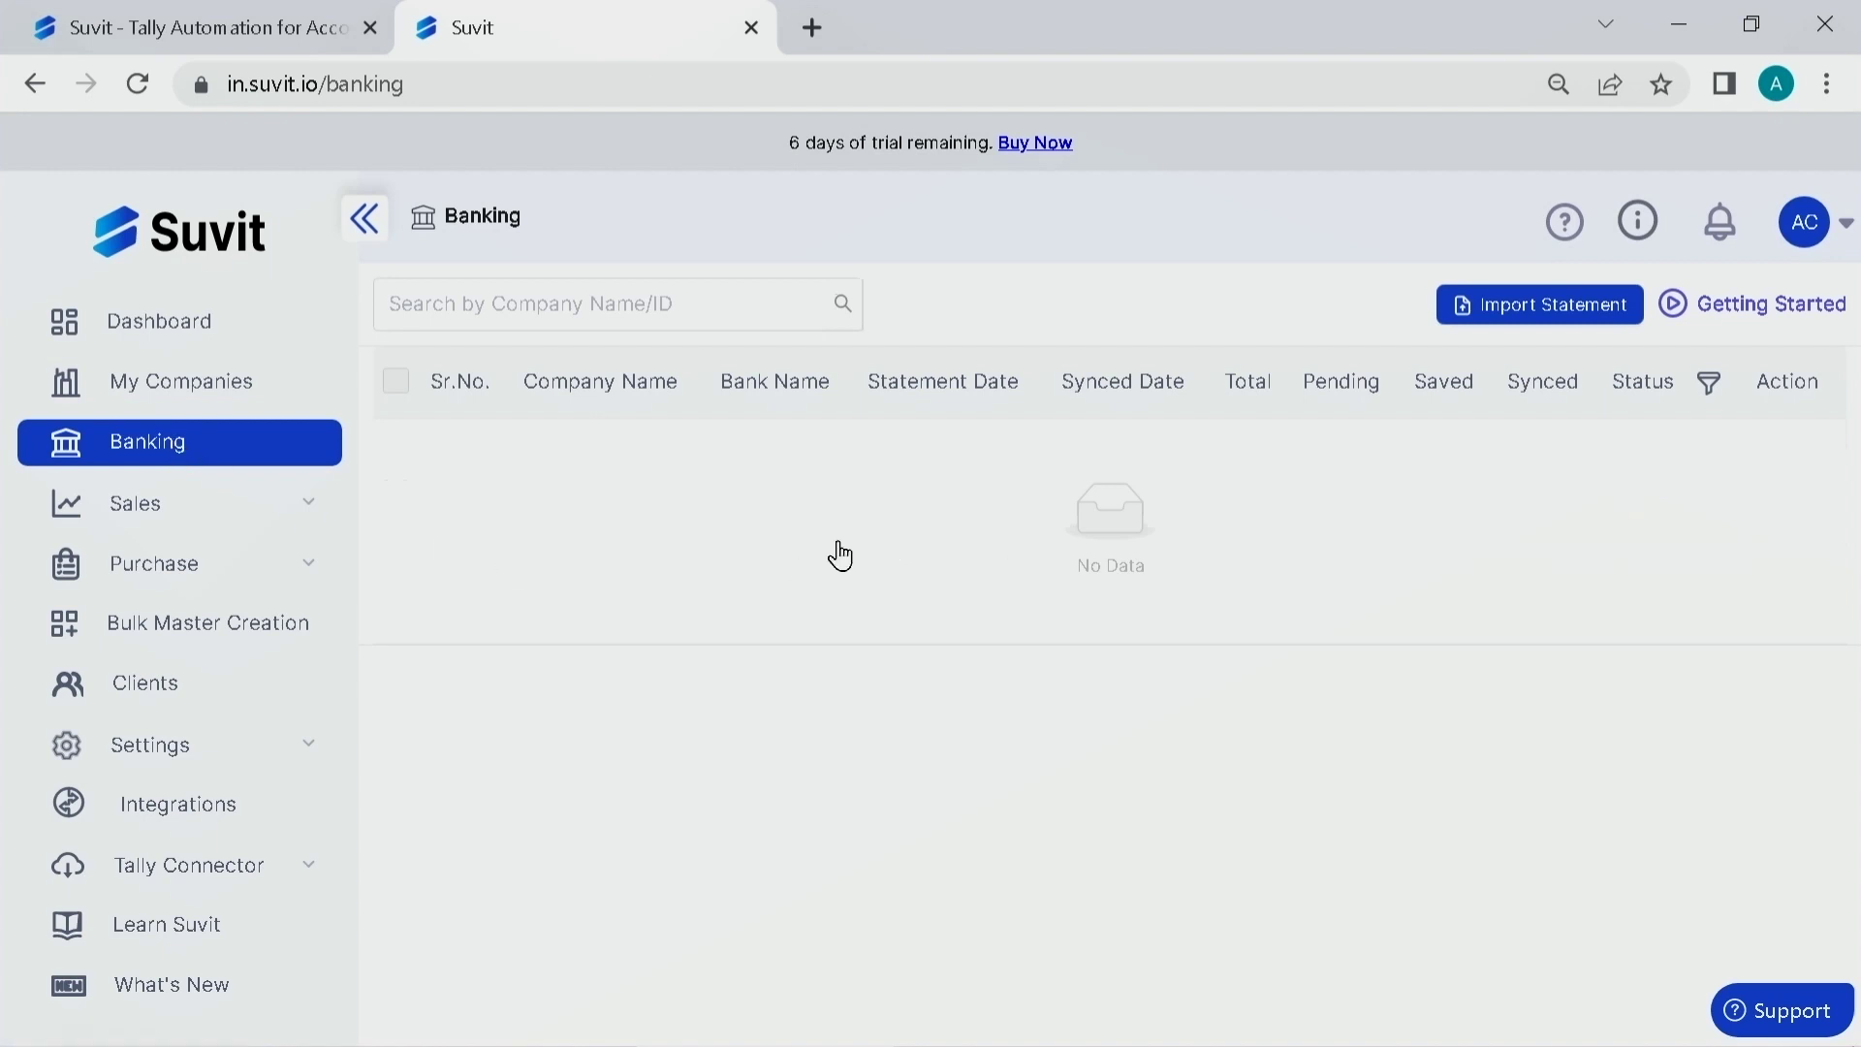
pyautogui.click(134, 514)
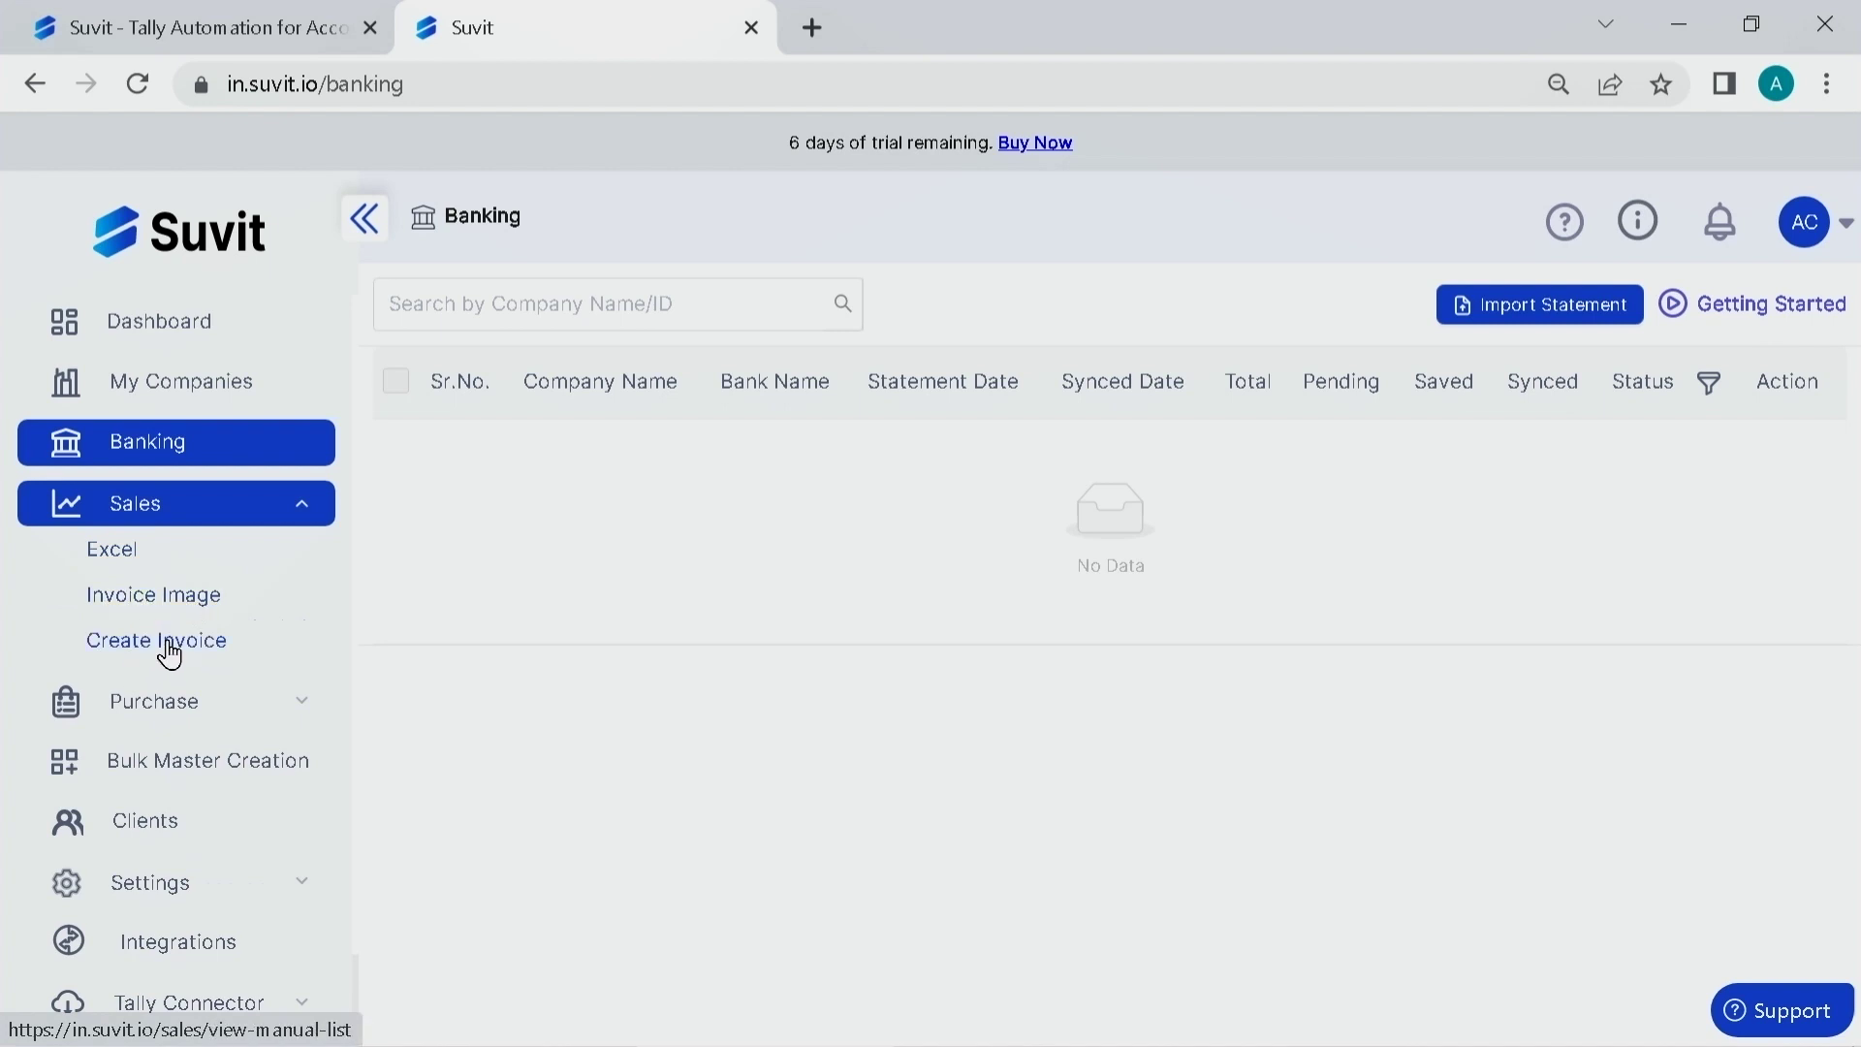
pyautogui.click(152, 722)
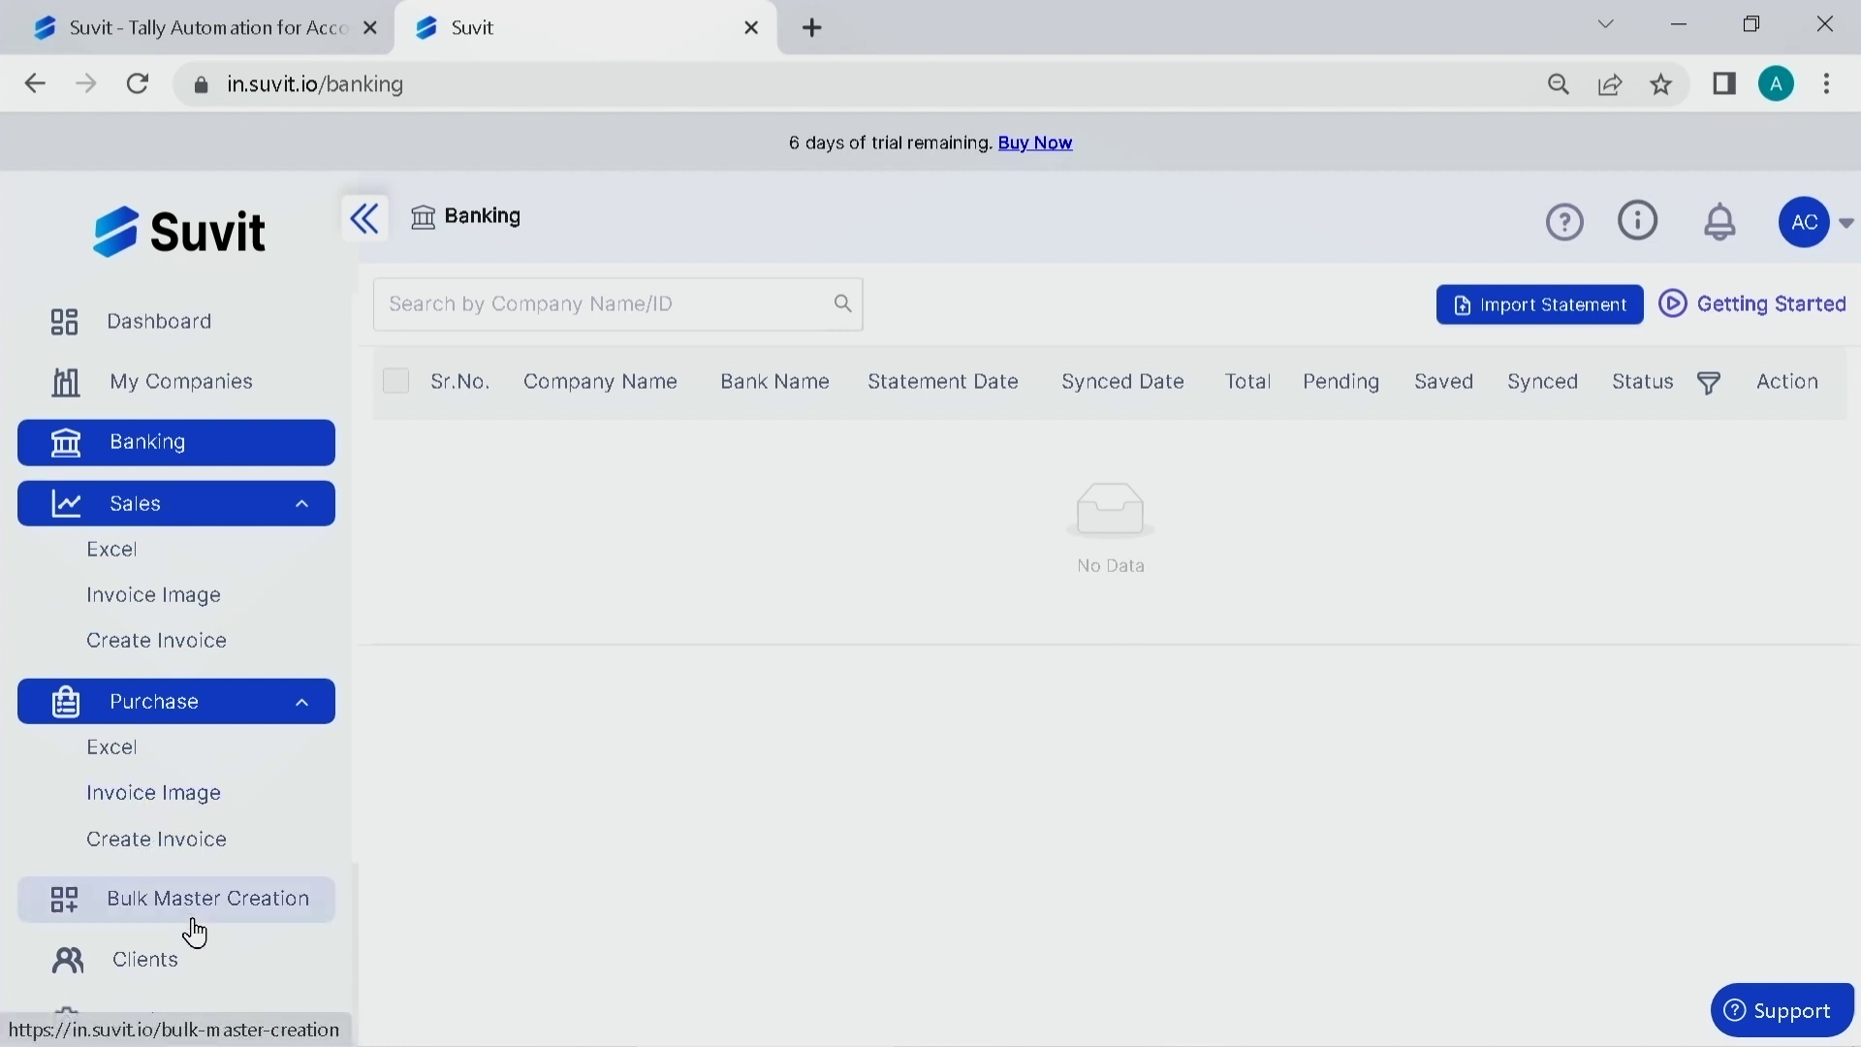
pyautogui.click(219, 906)
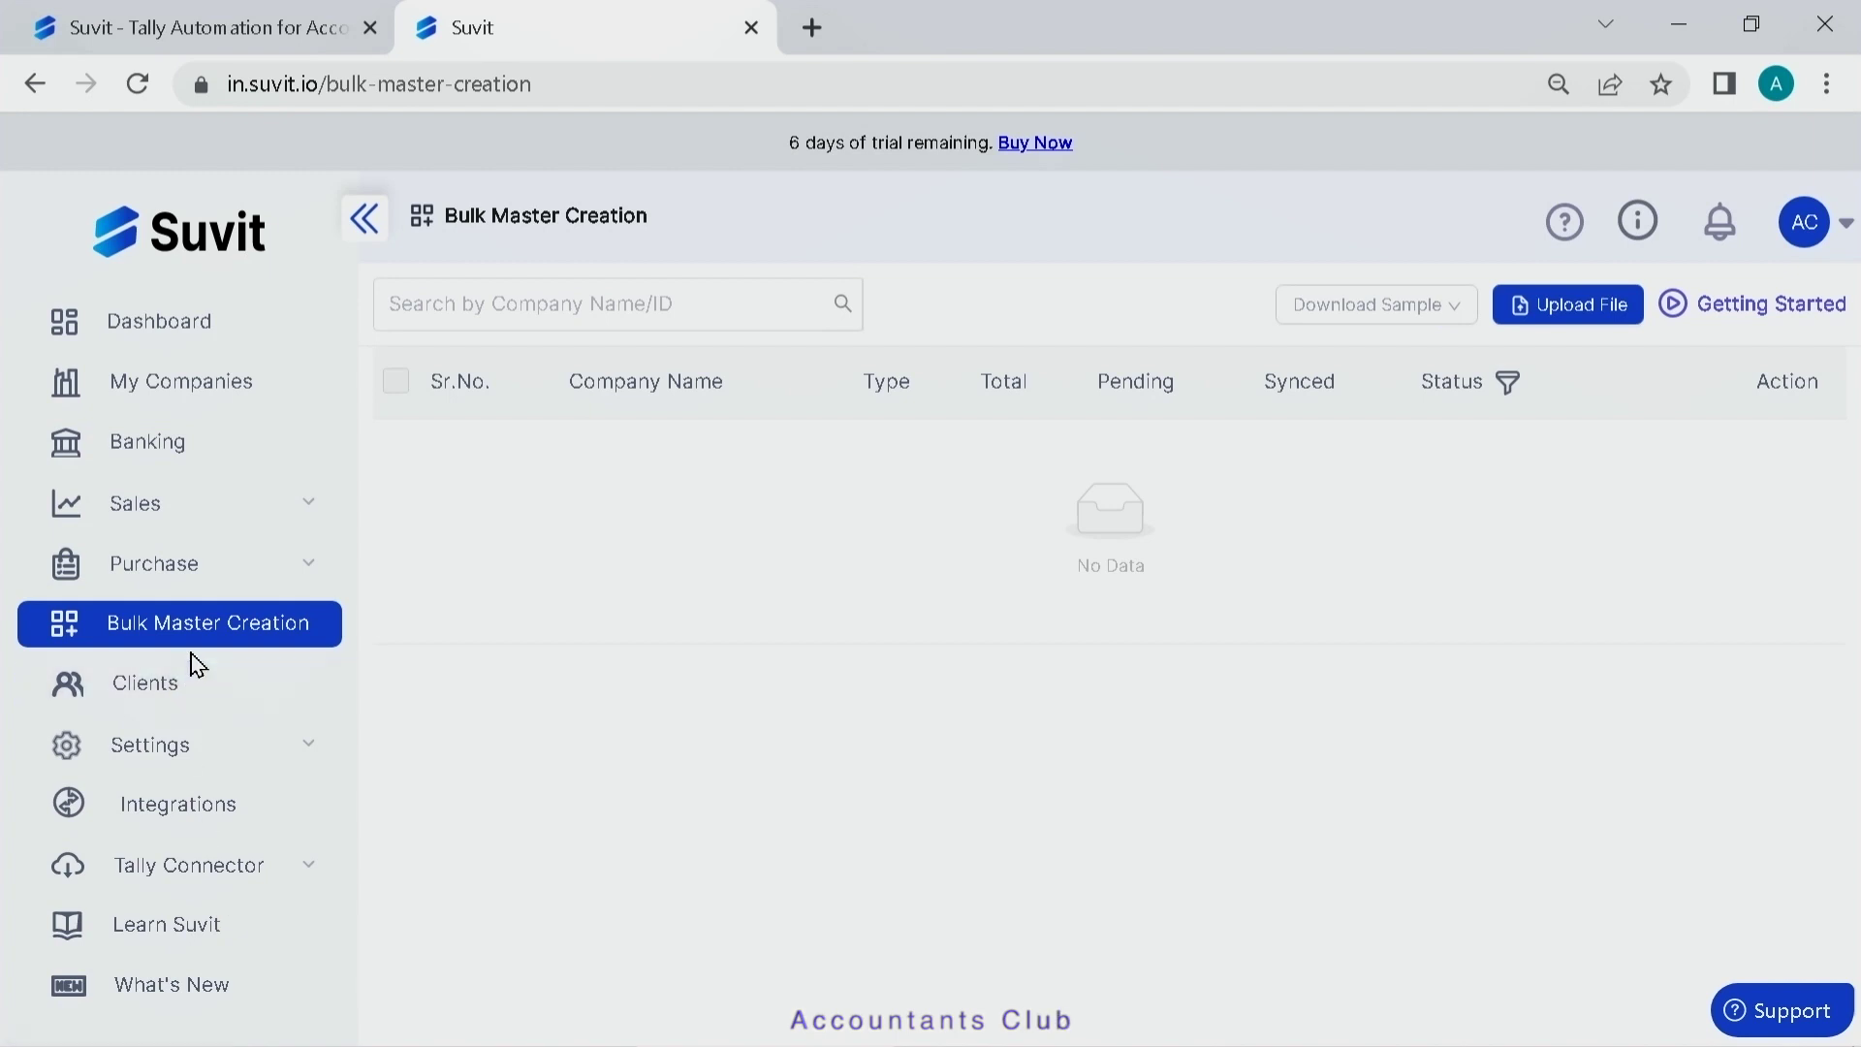
pyautogui.click(160, 324)
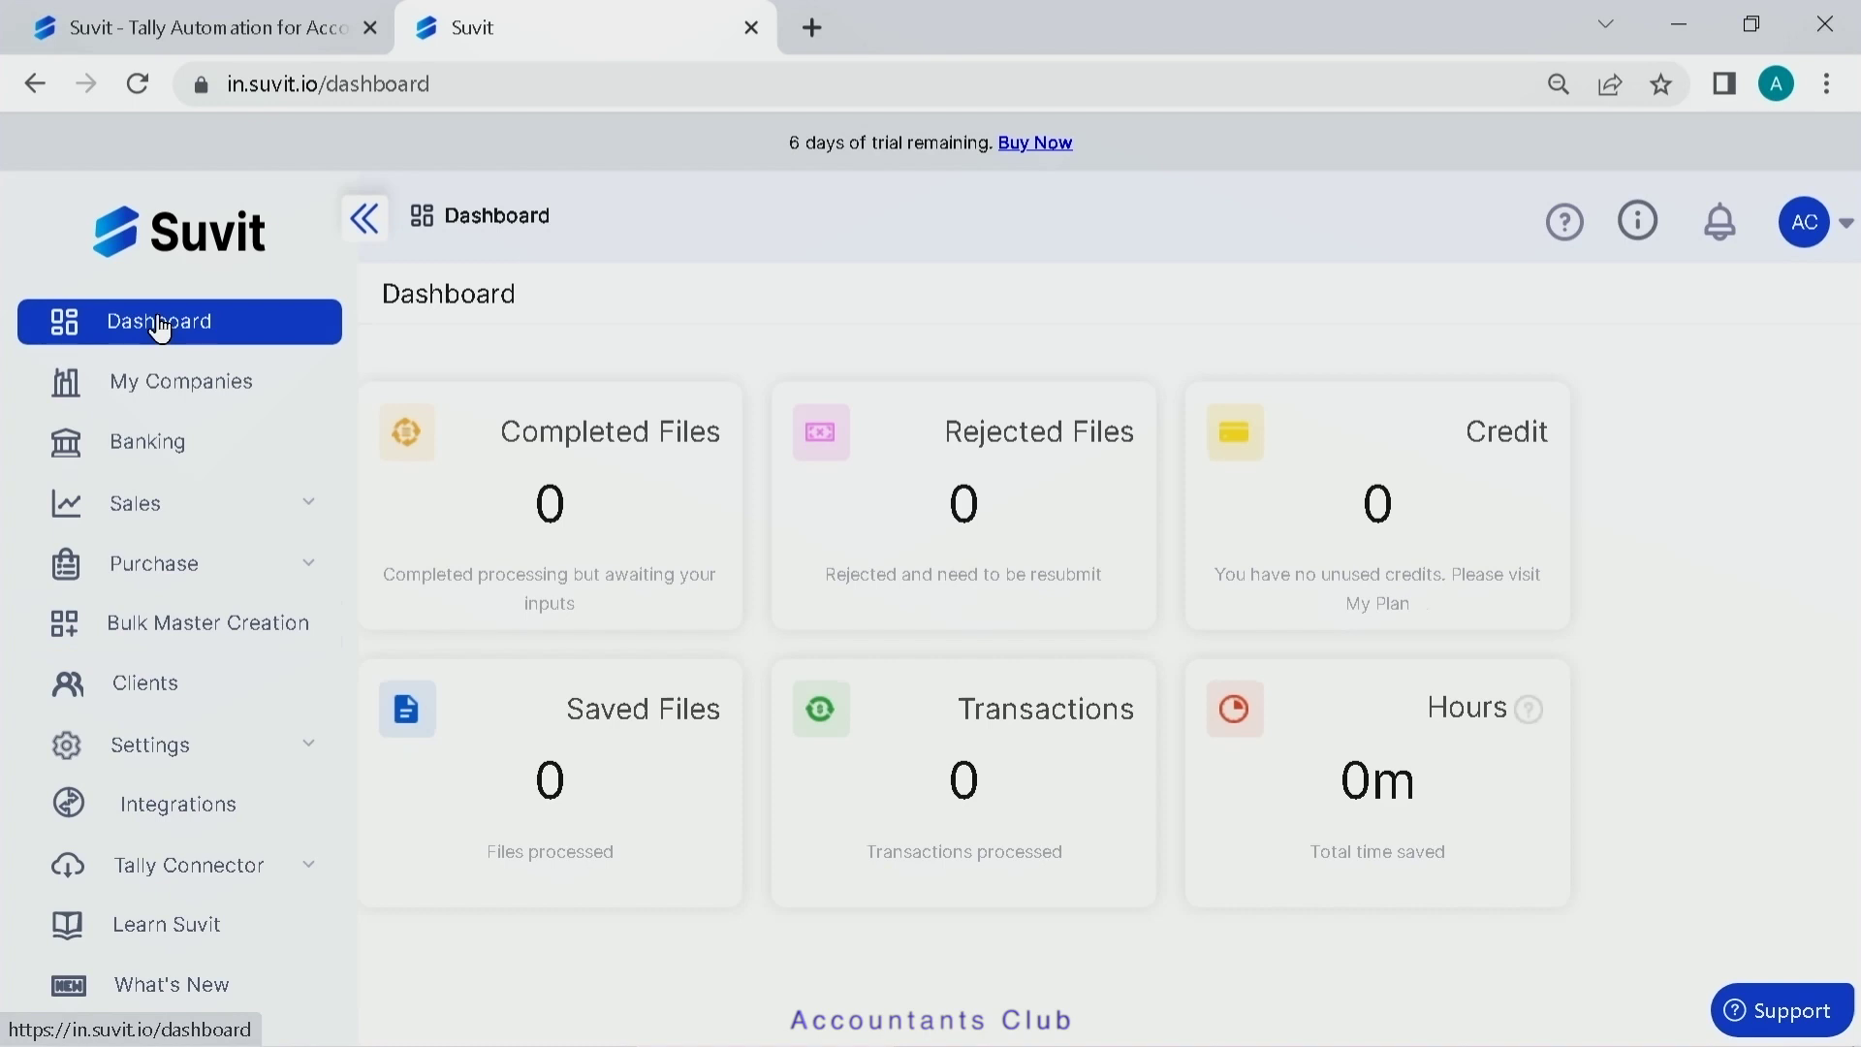
pyautogui.click(161, 397)
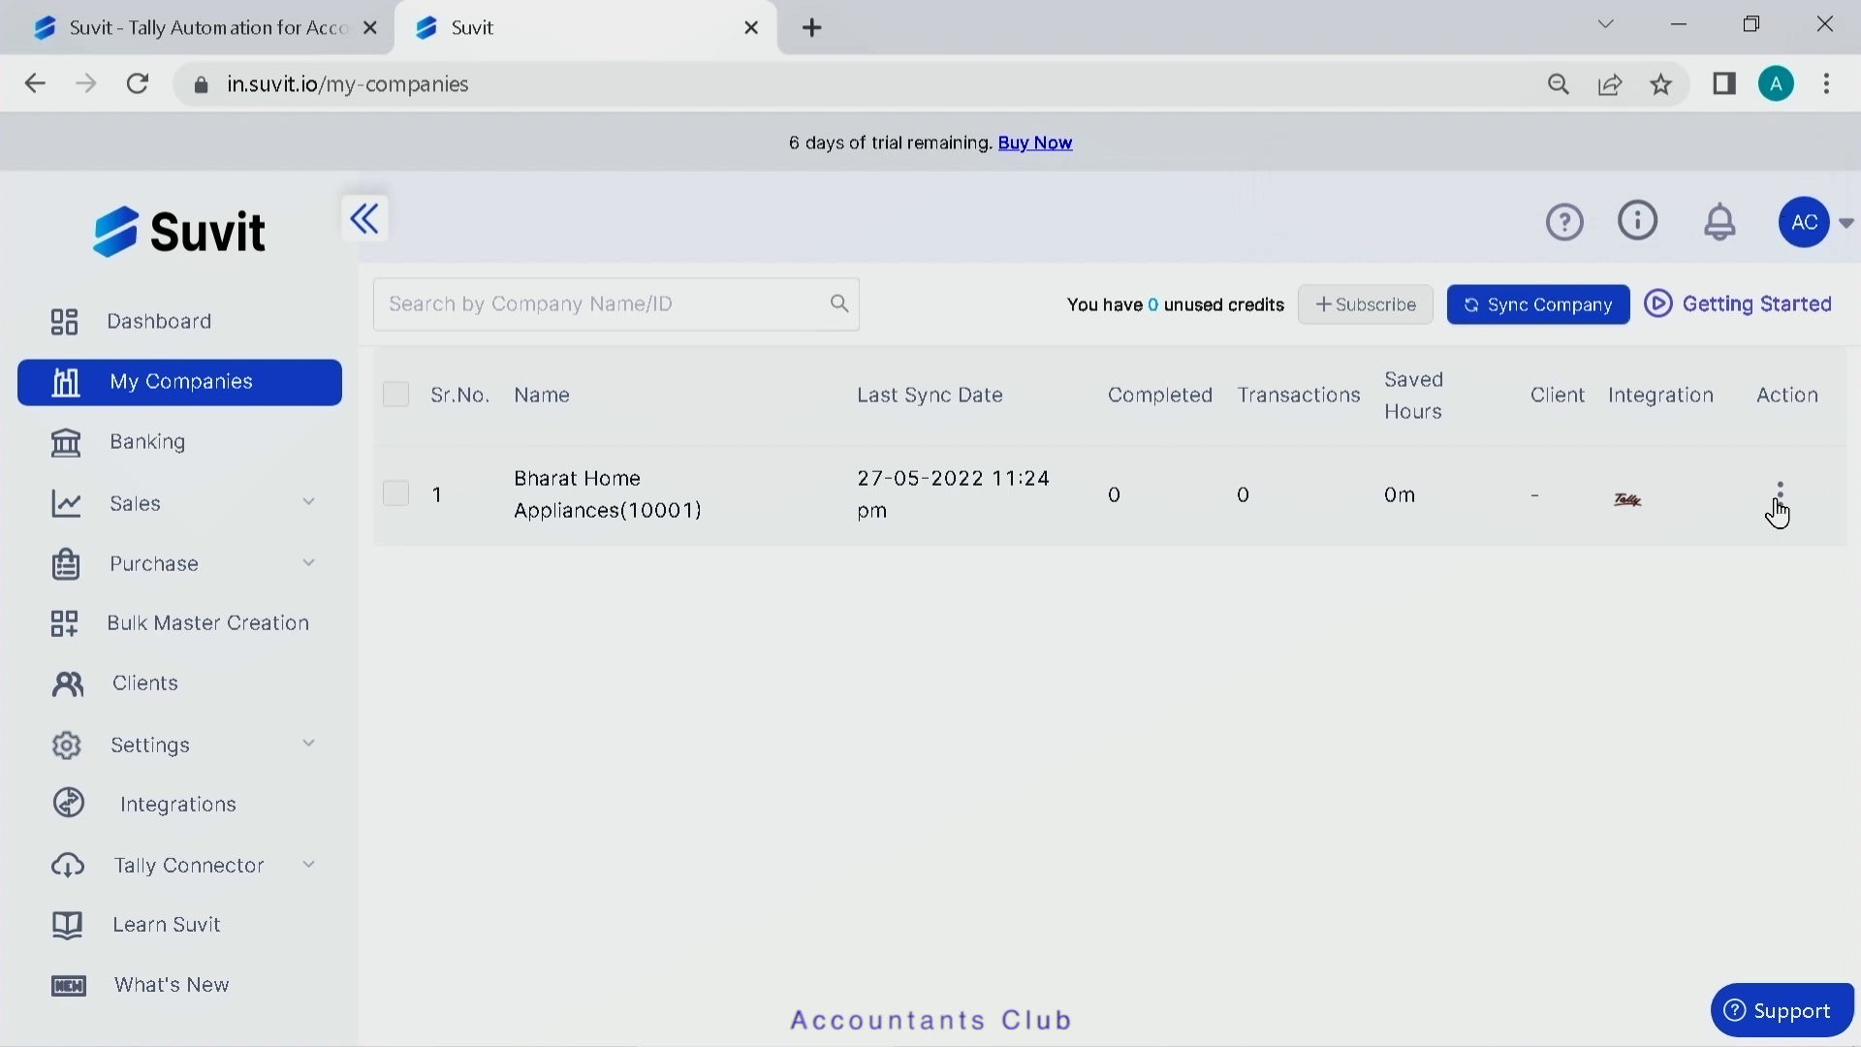
# Step: Sync the ledgers of Bharat Home Appliances and dismiss the success message
pyautogui.click(1778, 506)
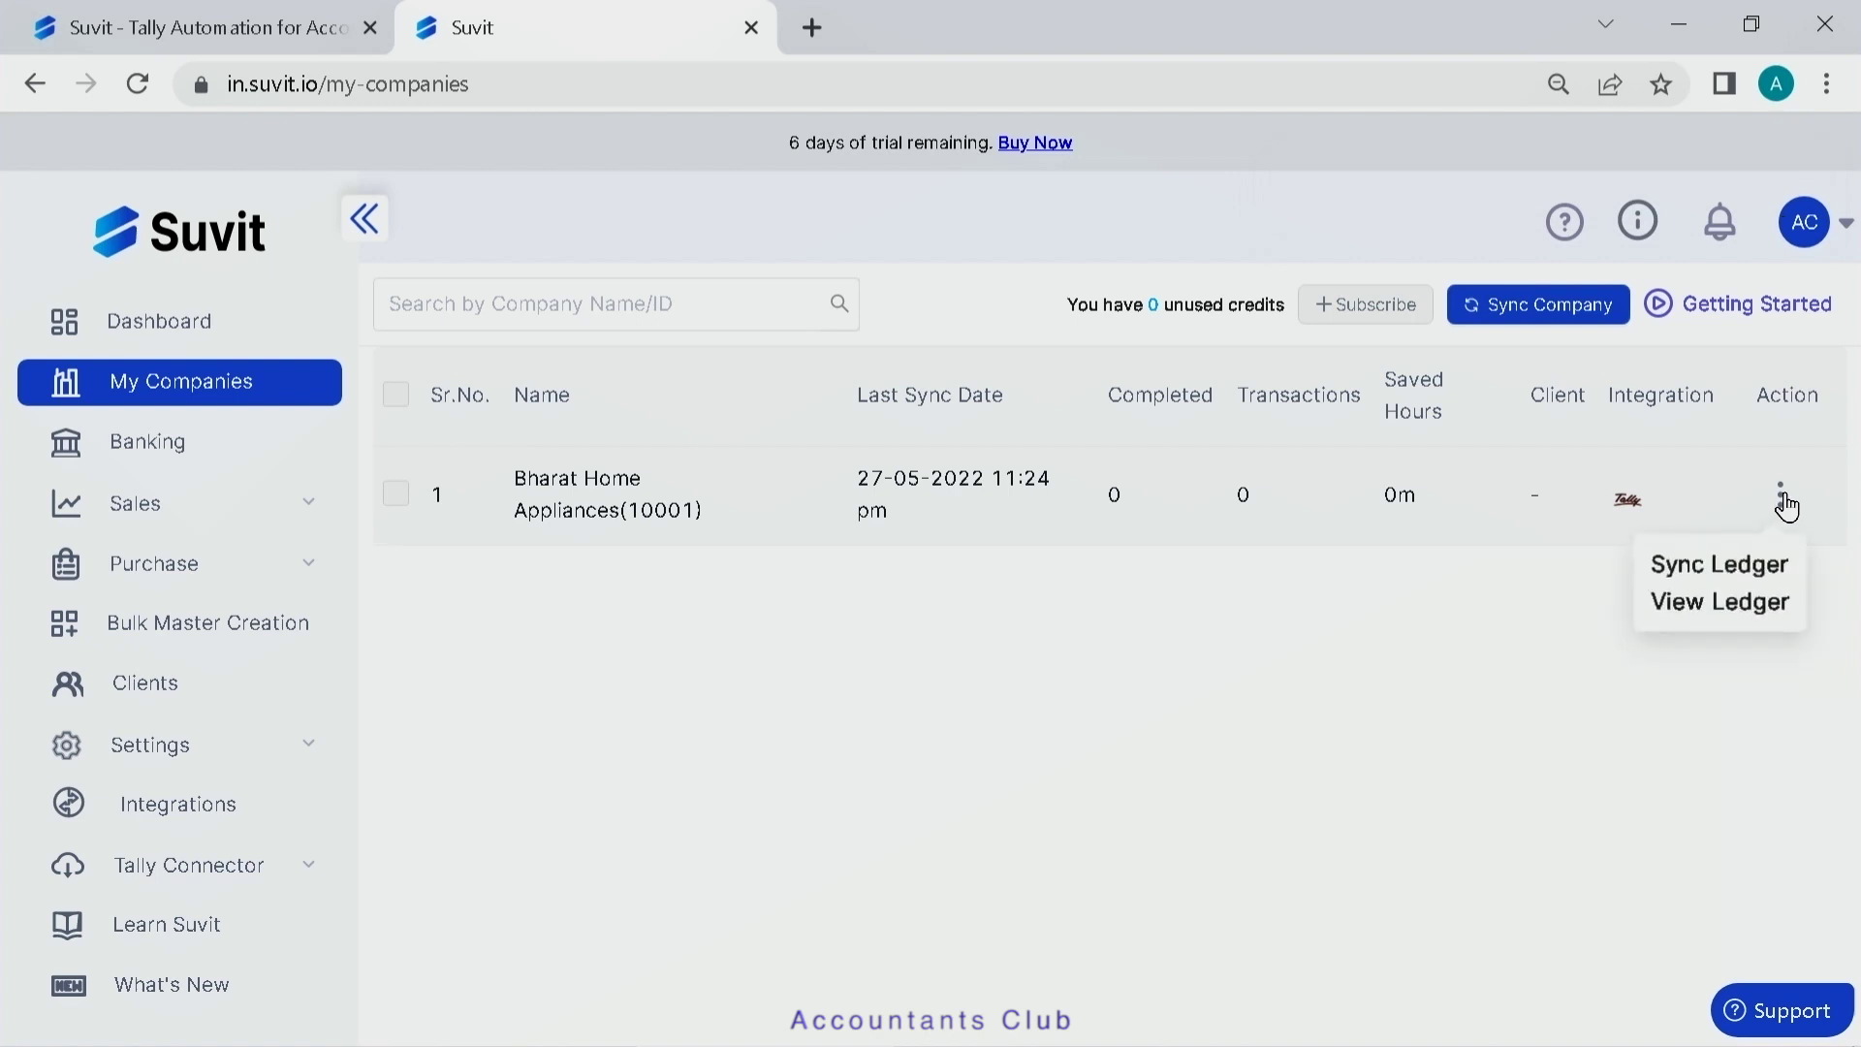
pyautogui.click(1732, 572)
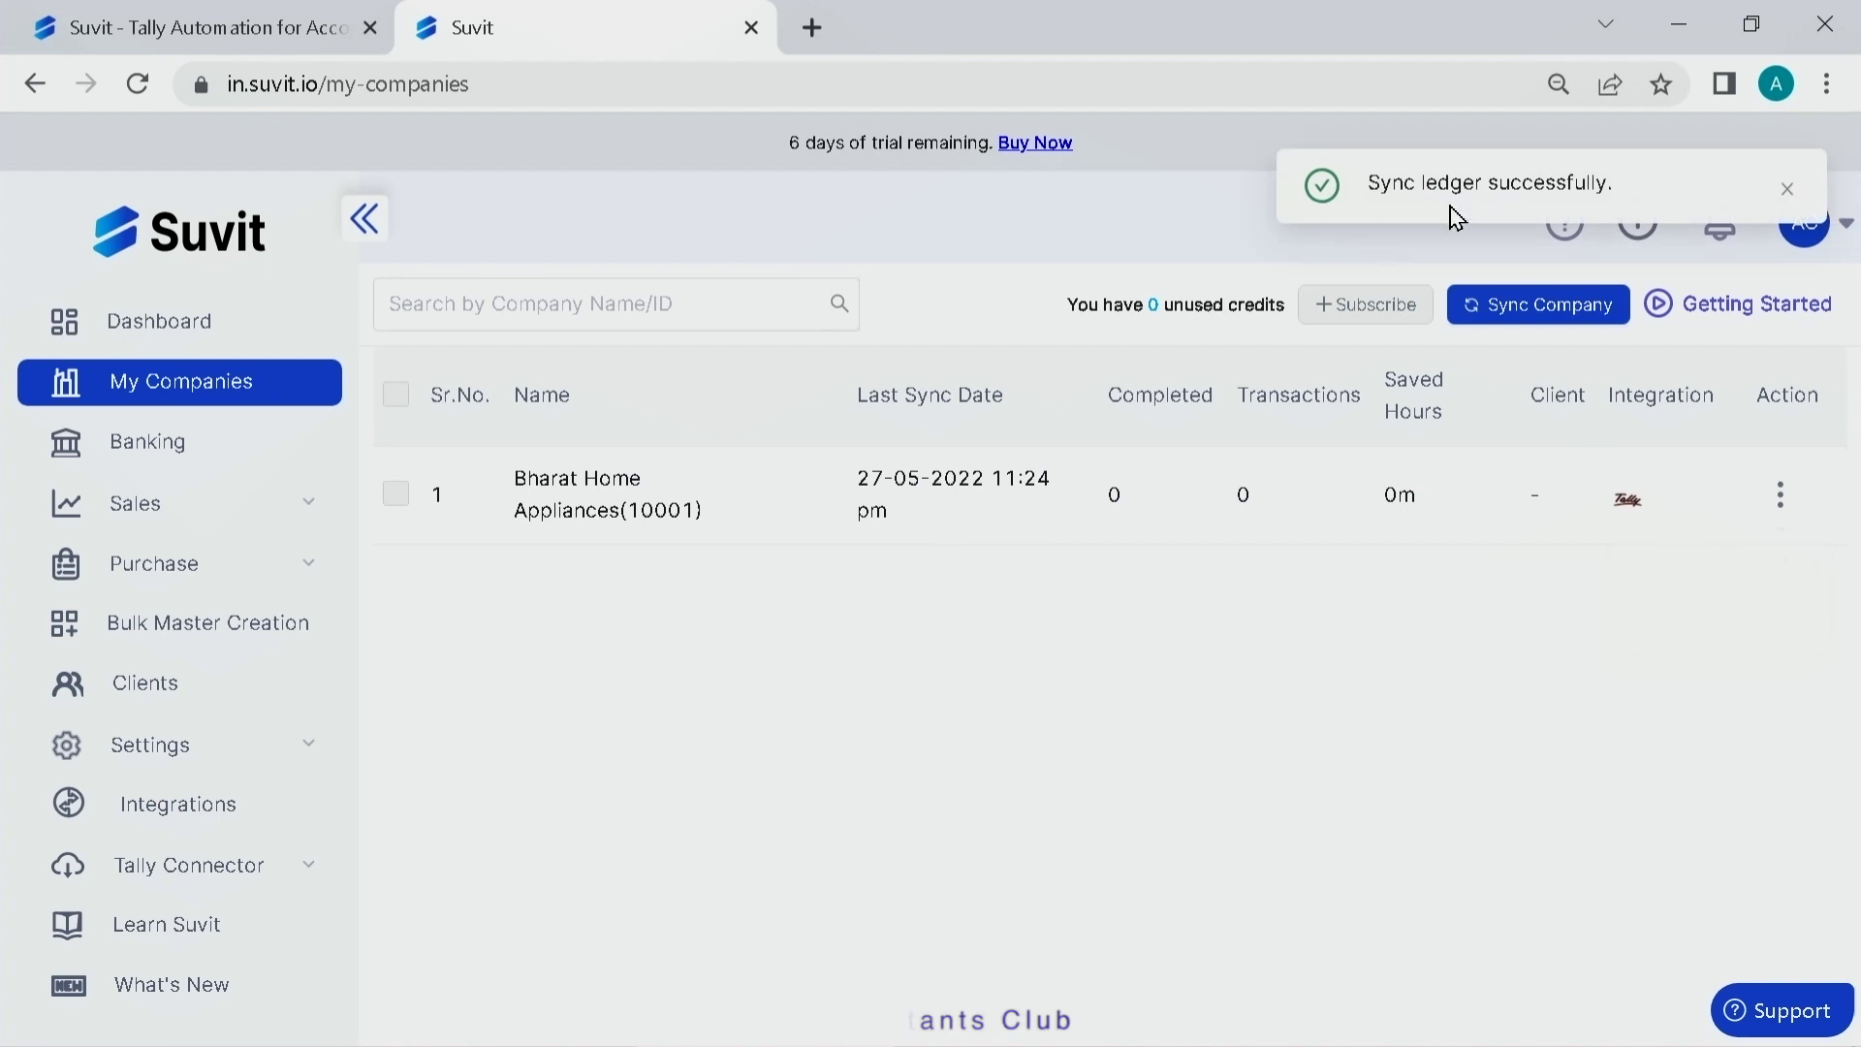
pyautogui.click(1785, 191)
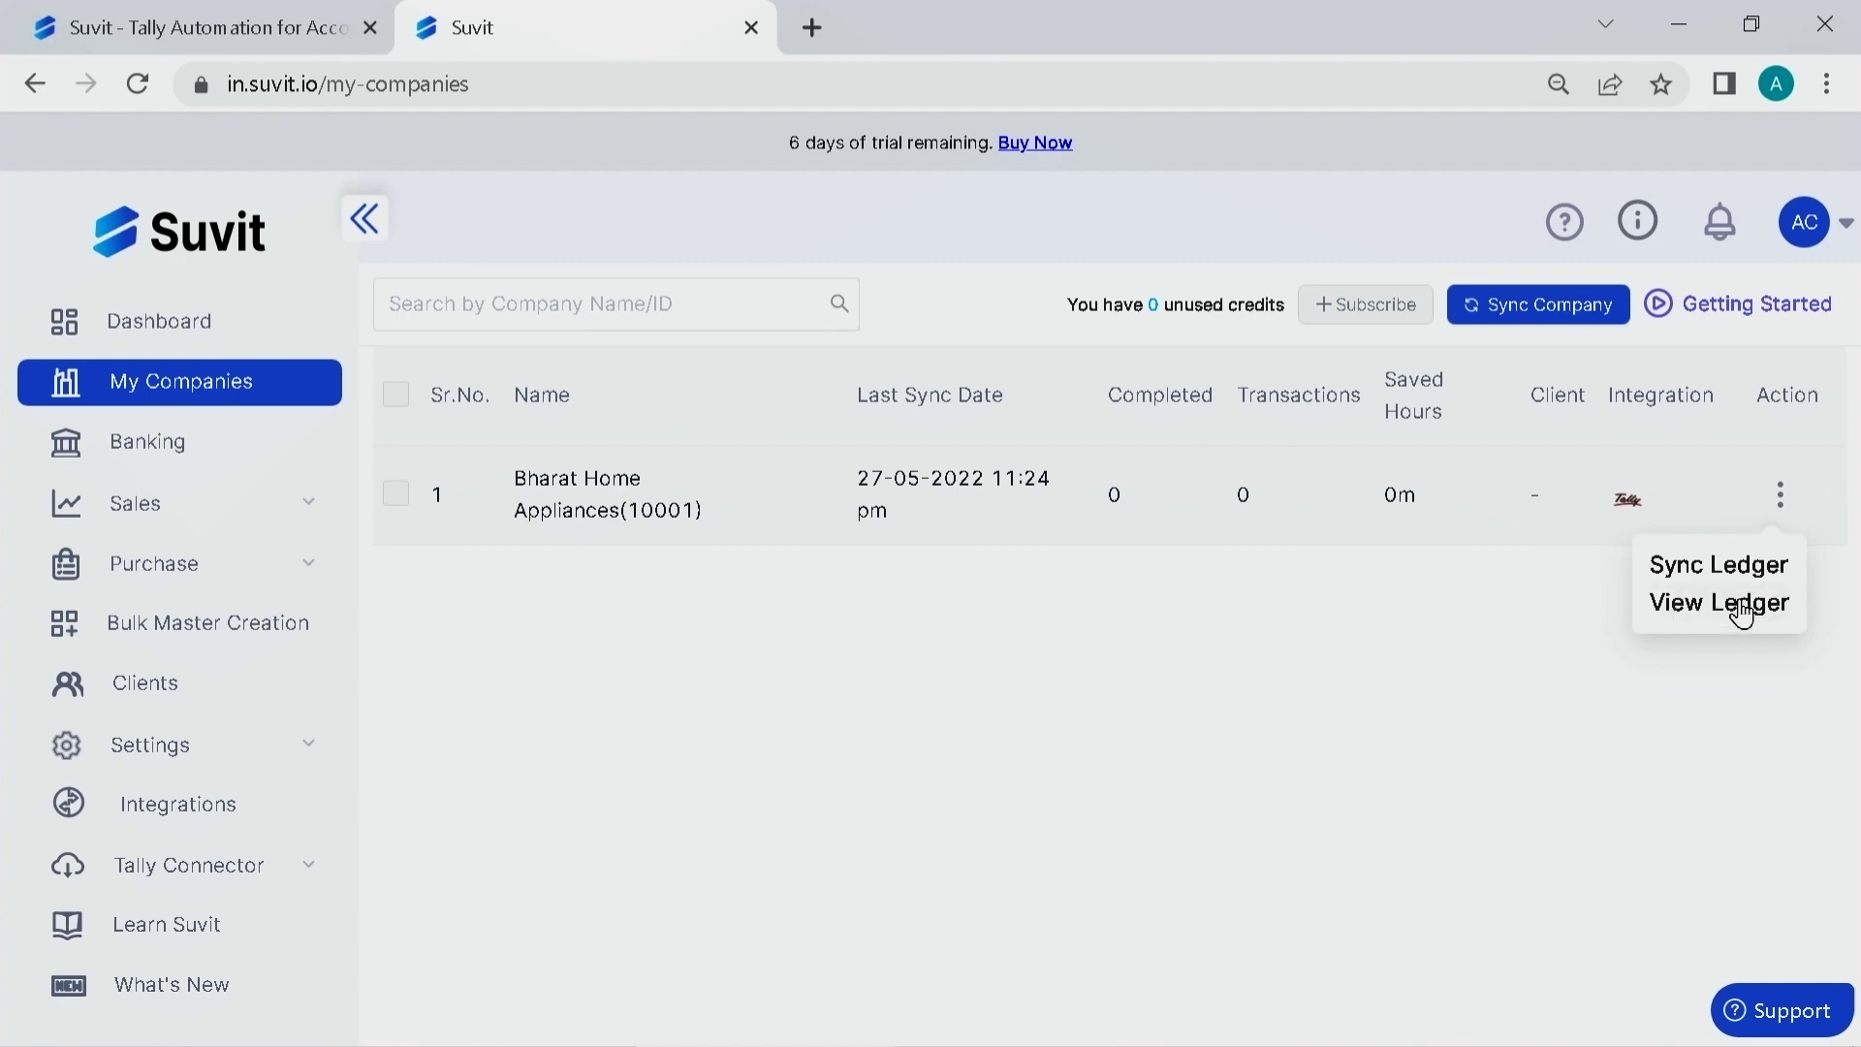
# Step: Open and scroll the company's 36-ledger list, then move the browser aside
pyautogui.click(1709, 605)
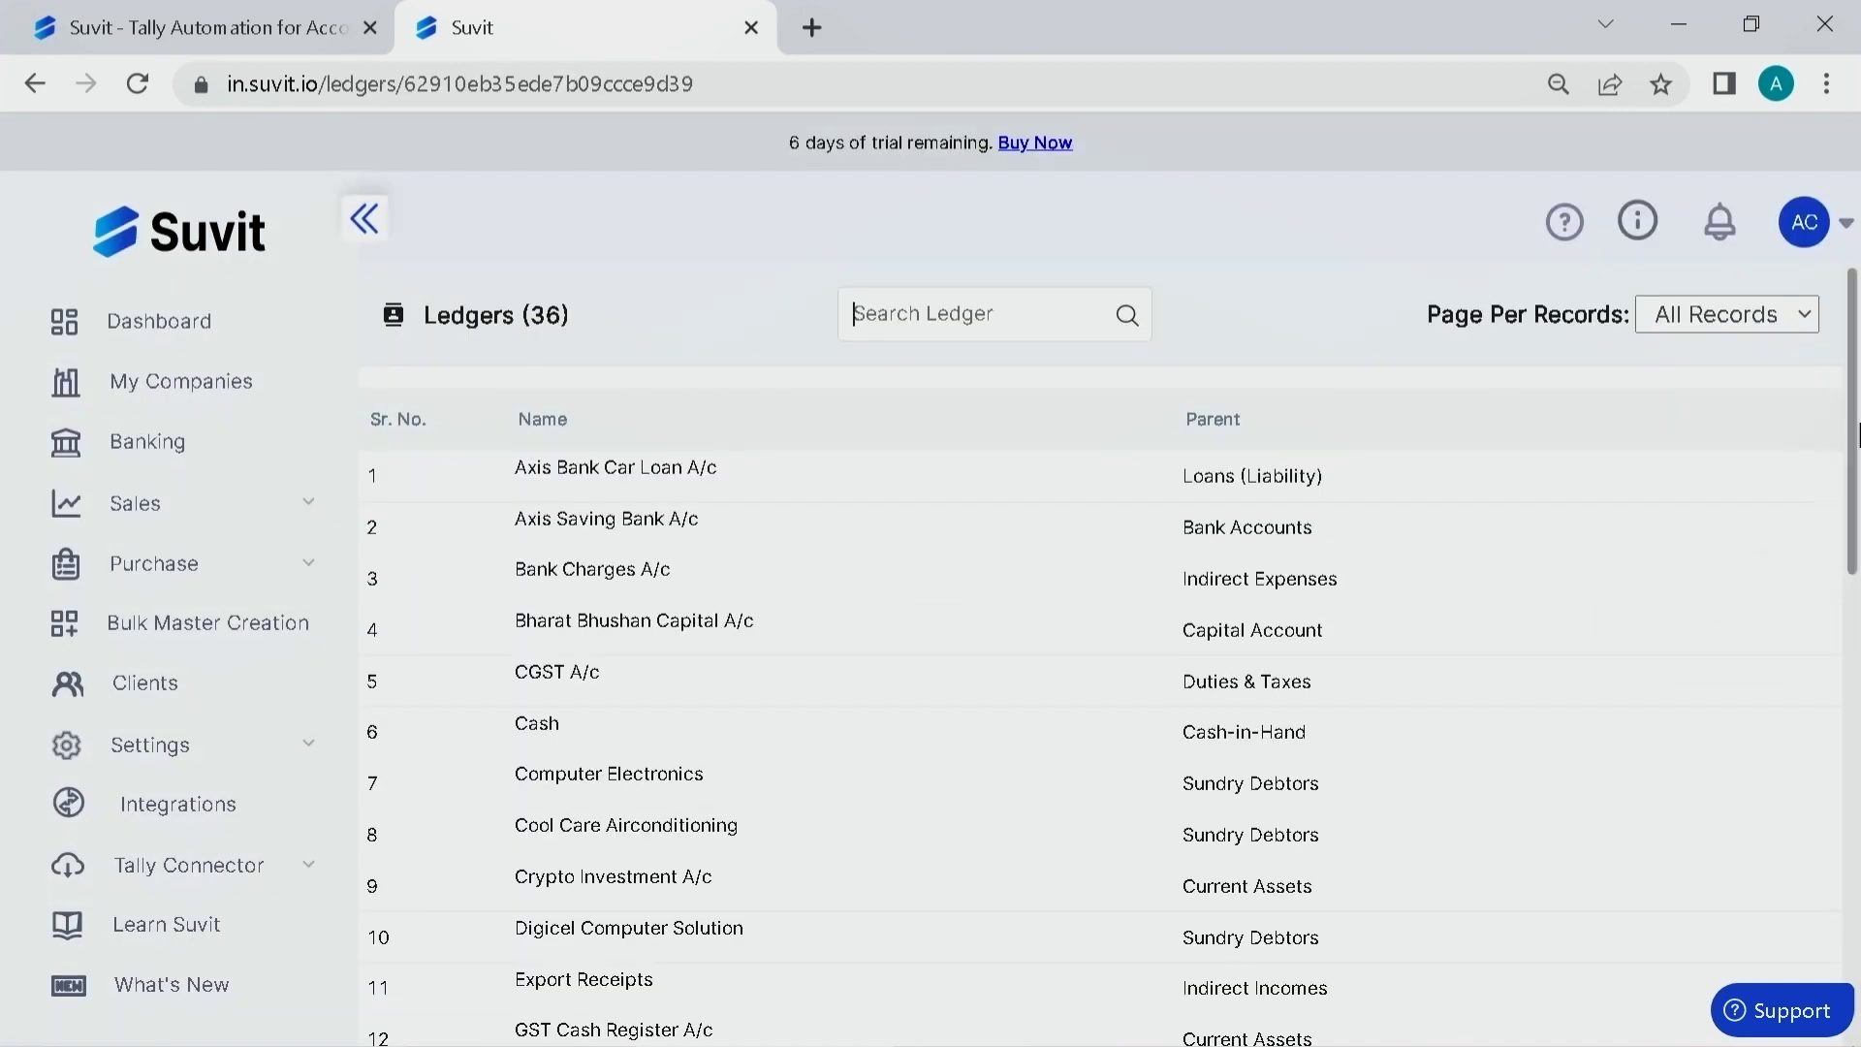
pyautogui.moveTo(1848, 456); pyautogui.dragTo(1832, 889)
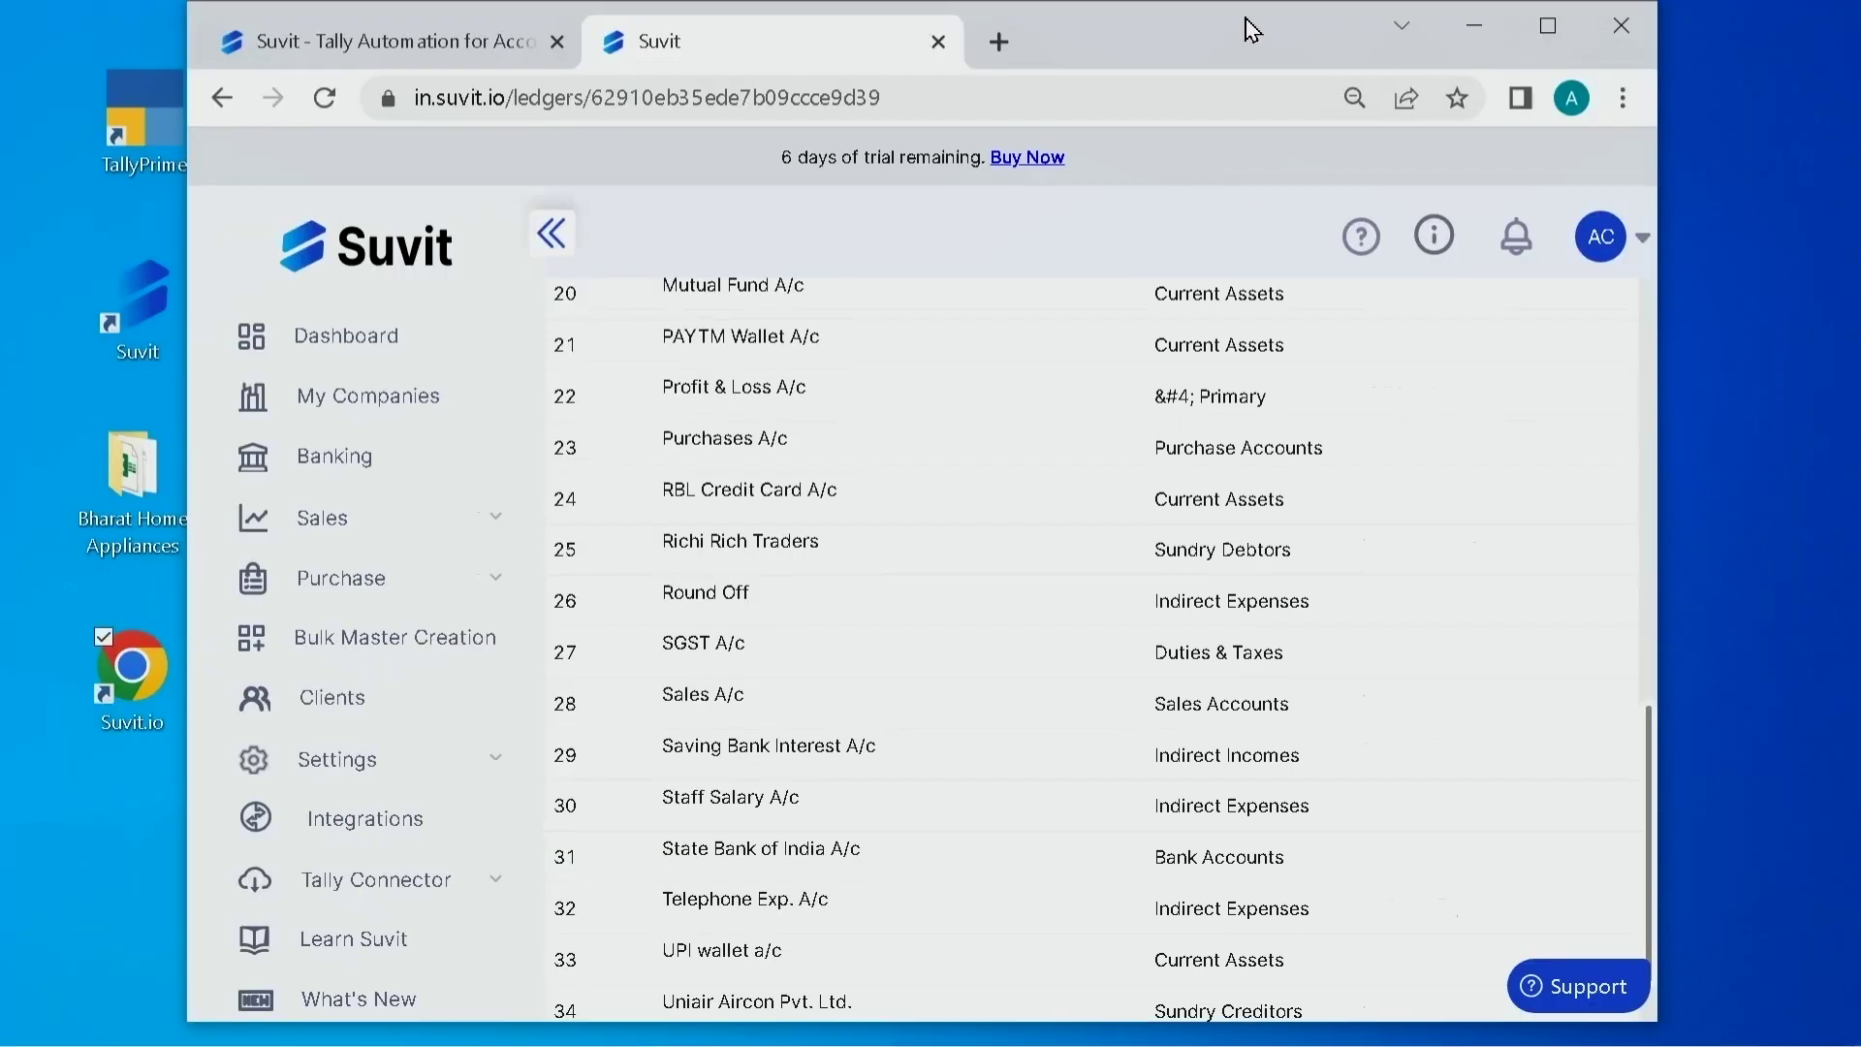
pyautogui.moveTo(1246, 29); pyautogui.dragTo(1402, 44)
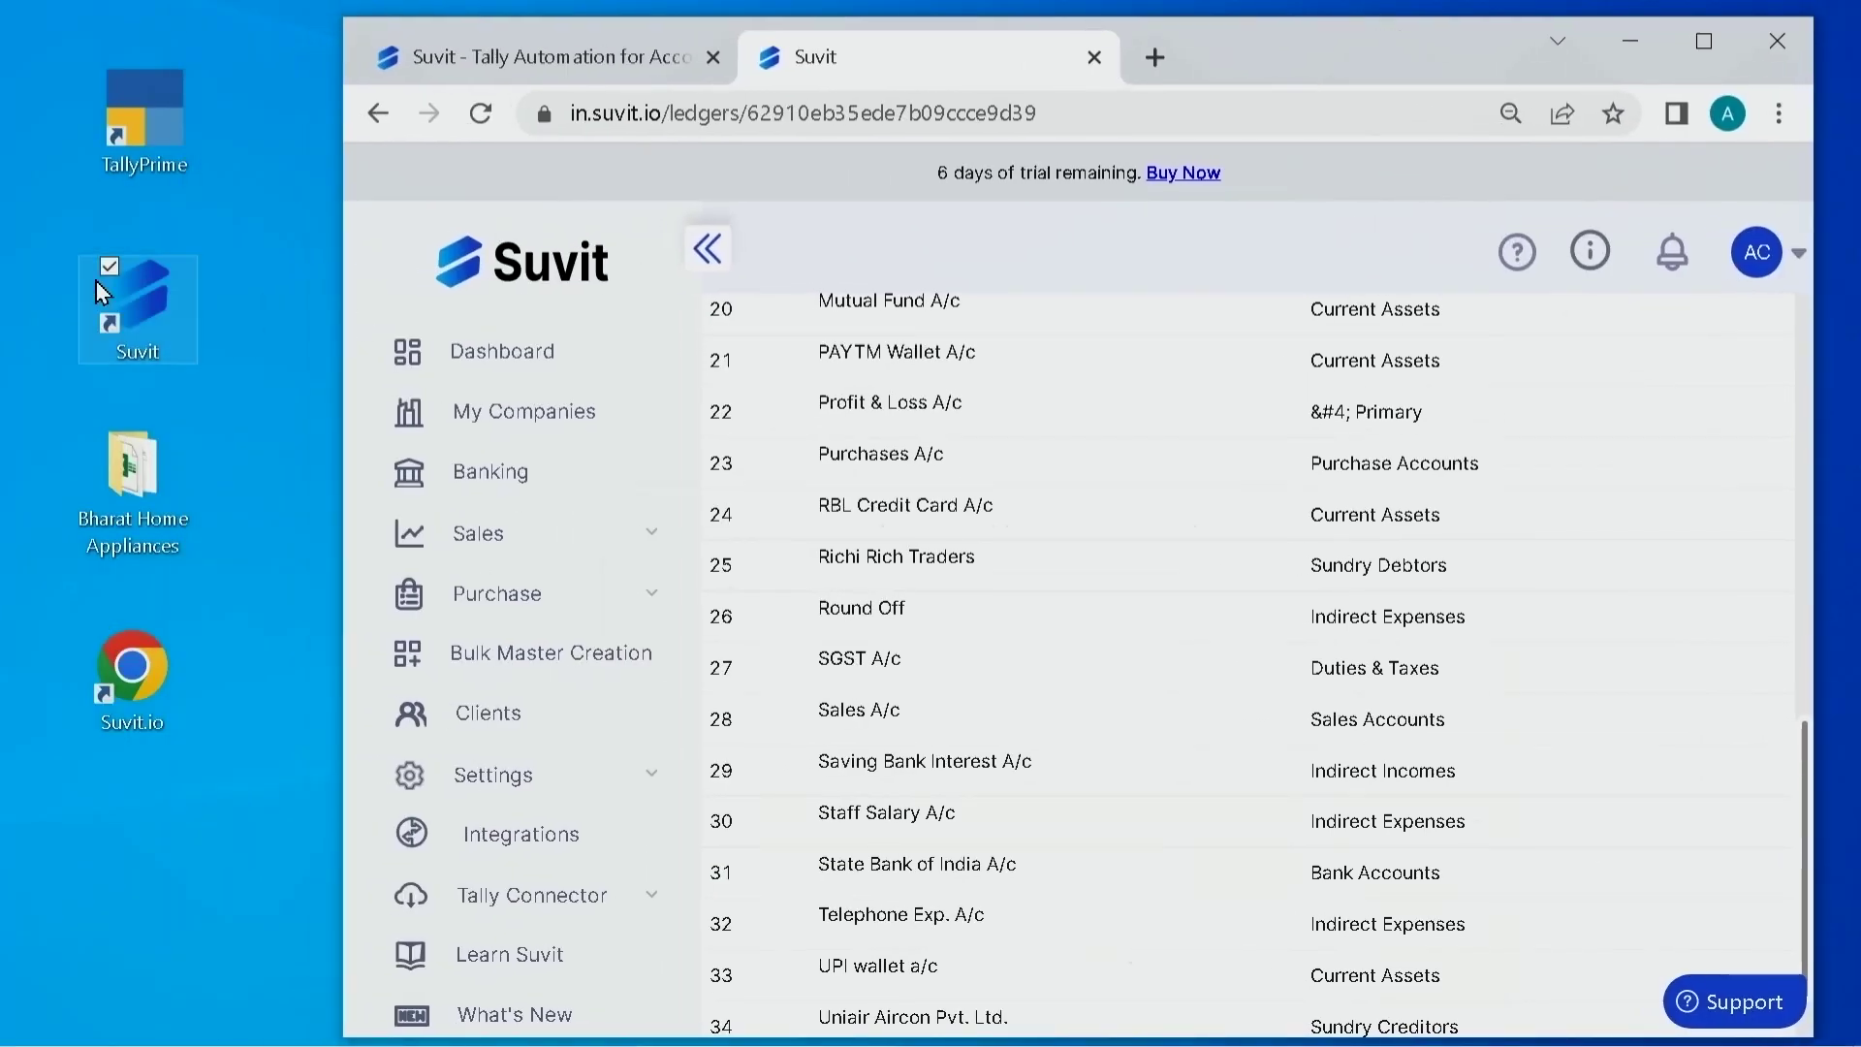
# Step: Launch TallyPrime and review the 38 ledgers in the chart of accounts
pyautogui.doubleClick(155, 151)
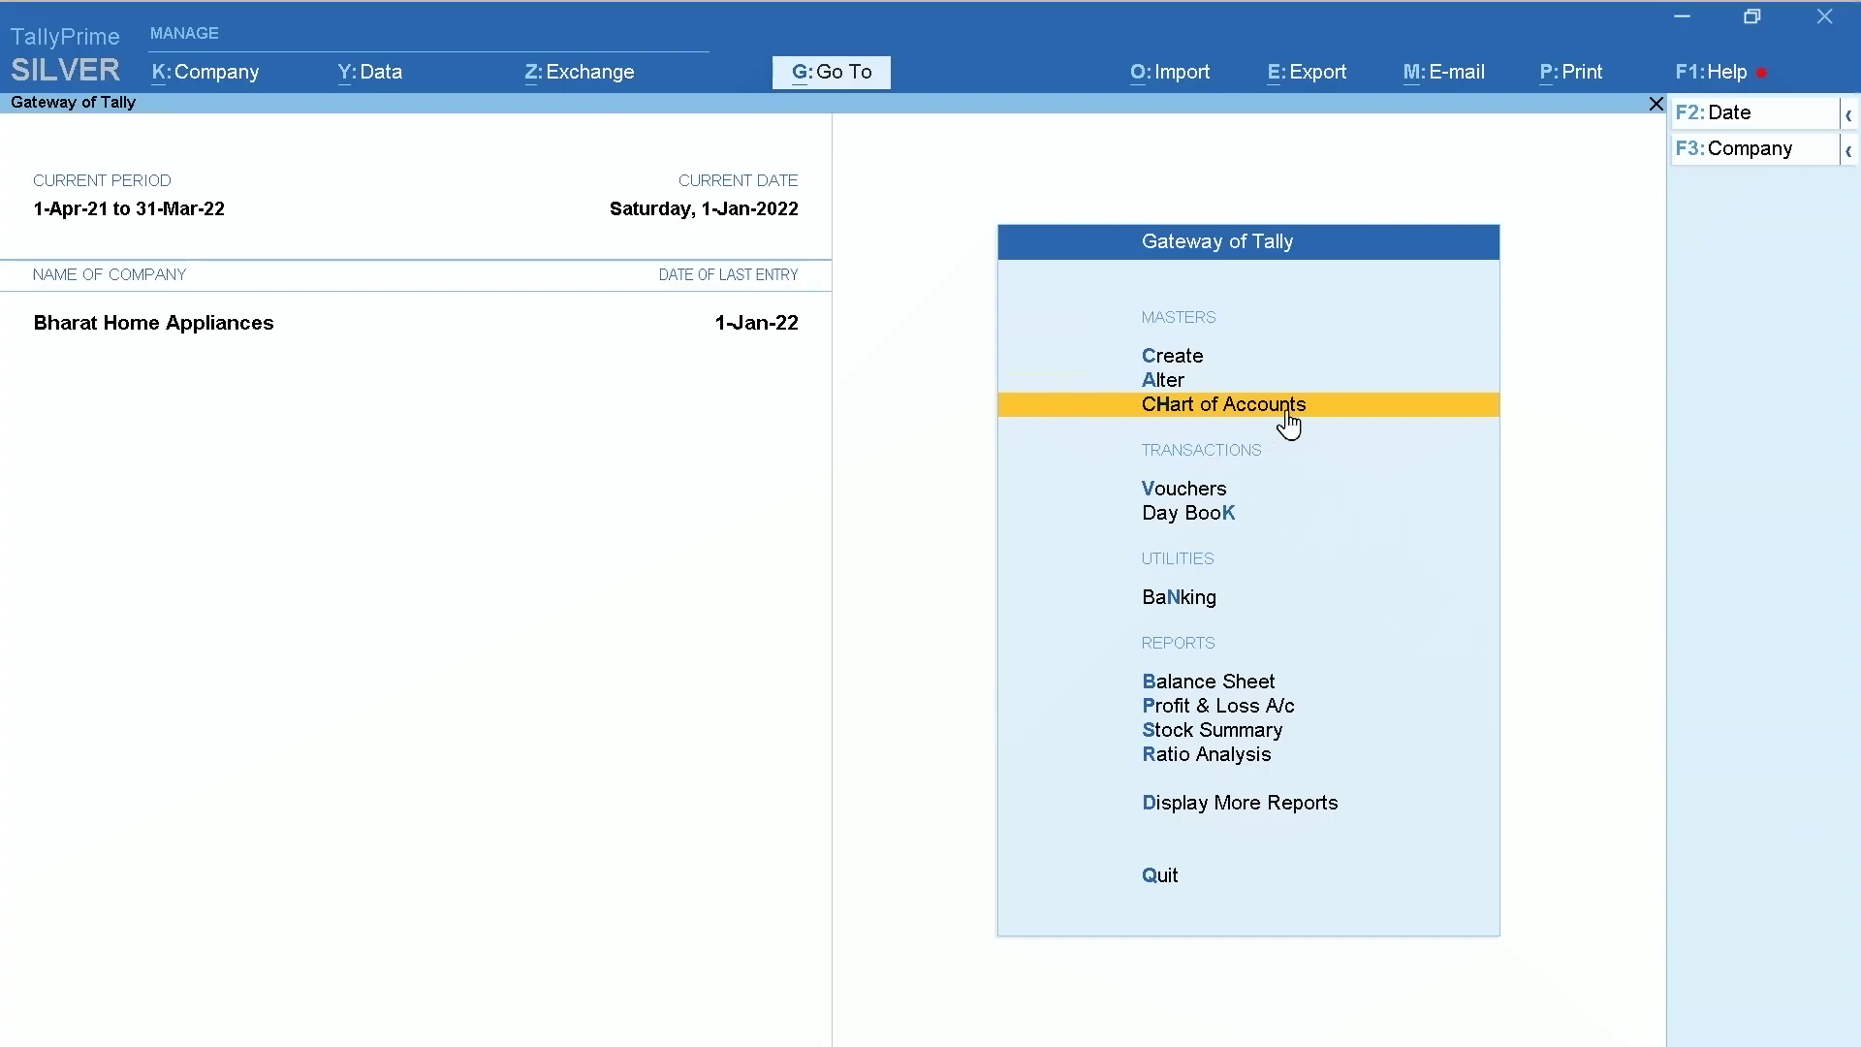
pyautogui.click(1289, 424)
pyautogui.click(690, 358)
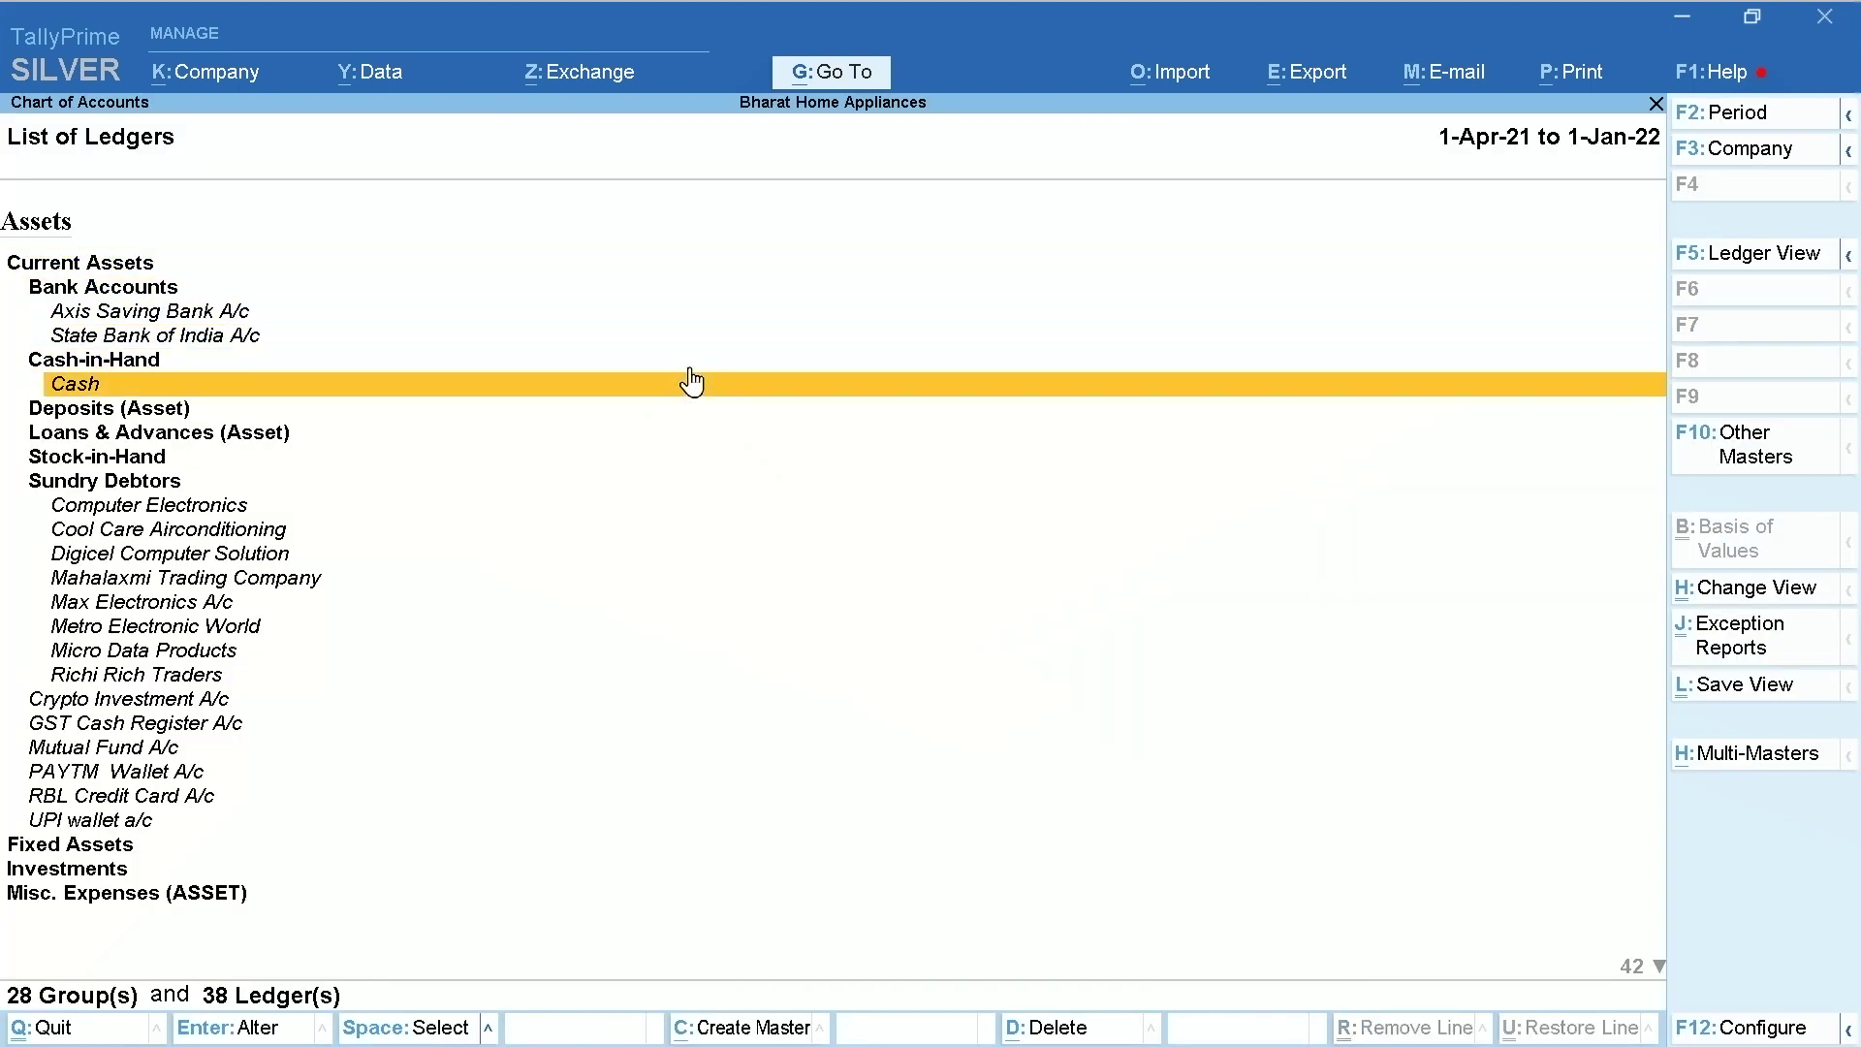
pyautogui.press('Down')
pyautogui.press('Down')
pyautogui.press('Down')
pyautogui.press('Down')
pyautogui.press('Down')
pyautogui.press('Down')
pyautogui.press('Down')
pyautogui.press('Down')
pyautogui.press('Down')
pyautogui.press('Down')
pyautogui.press('Down')
pyautogui.press('Down')
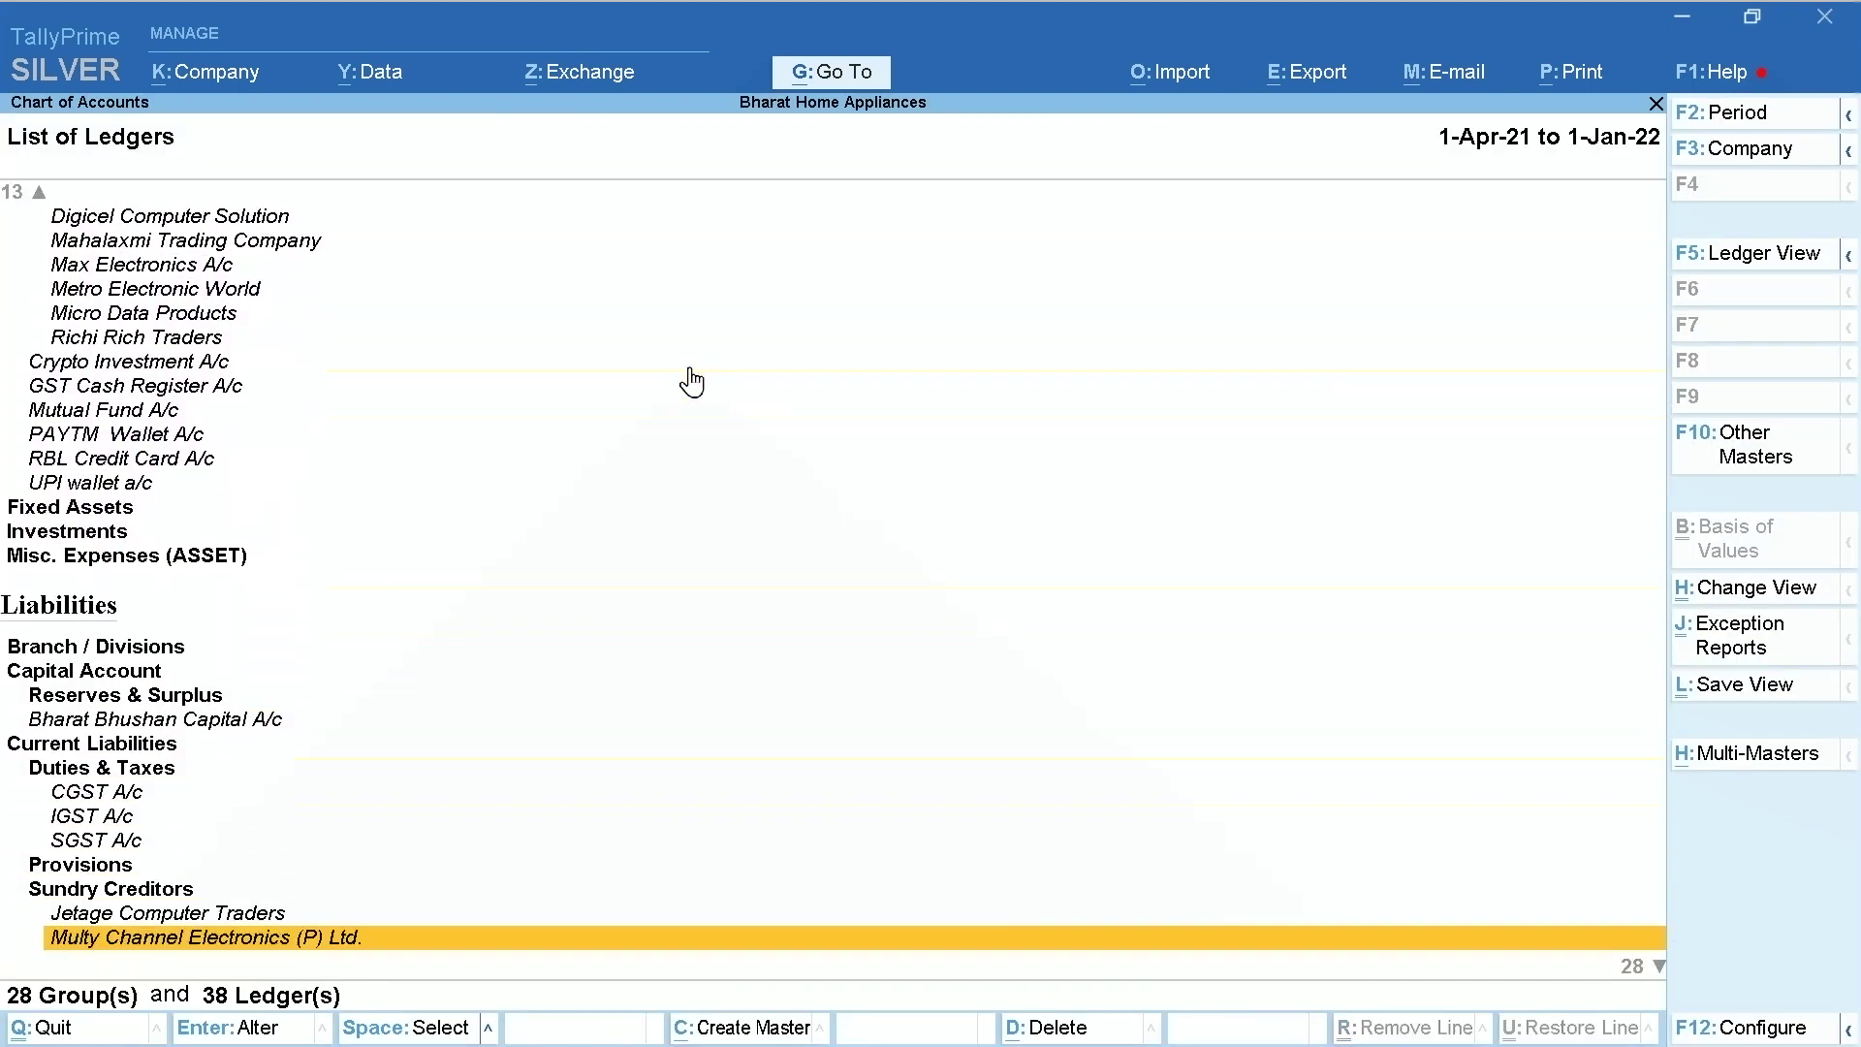
pyautogui.press('Down')
pyautogui.press('Down')
pyautogui.press('Down')
pyautogui.press('Down')
pyautogui.press('Down')
pyautogui.press('Down')
pyautogui.press('Down')
pyautogui.press('Down')
pyautogui.press('Down')
pyautogui.press('Down')
pyautogui.press('Down')
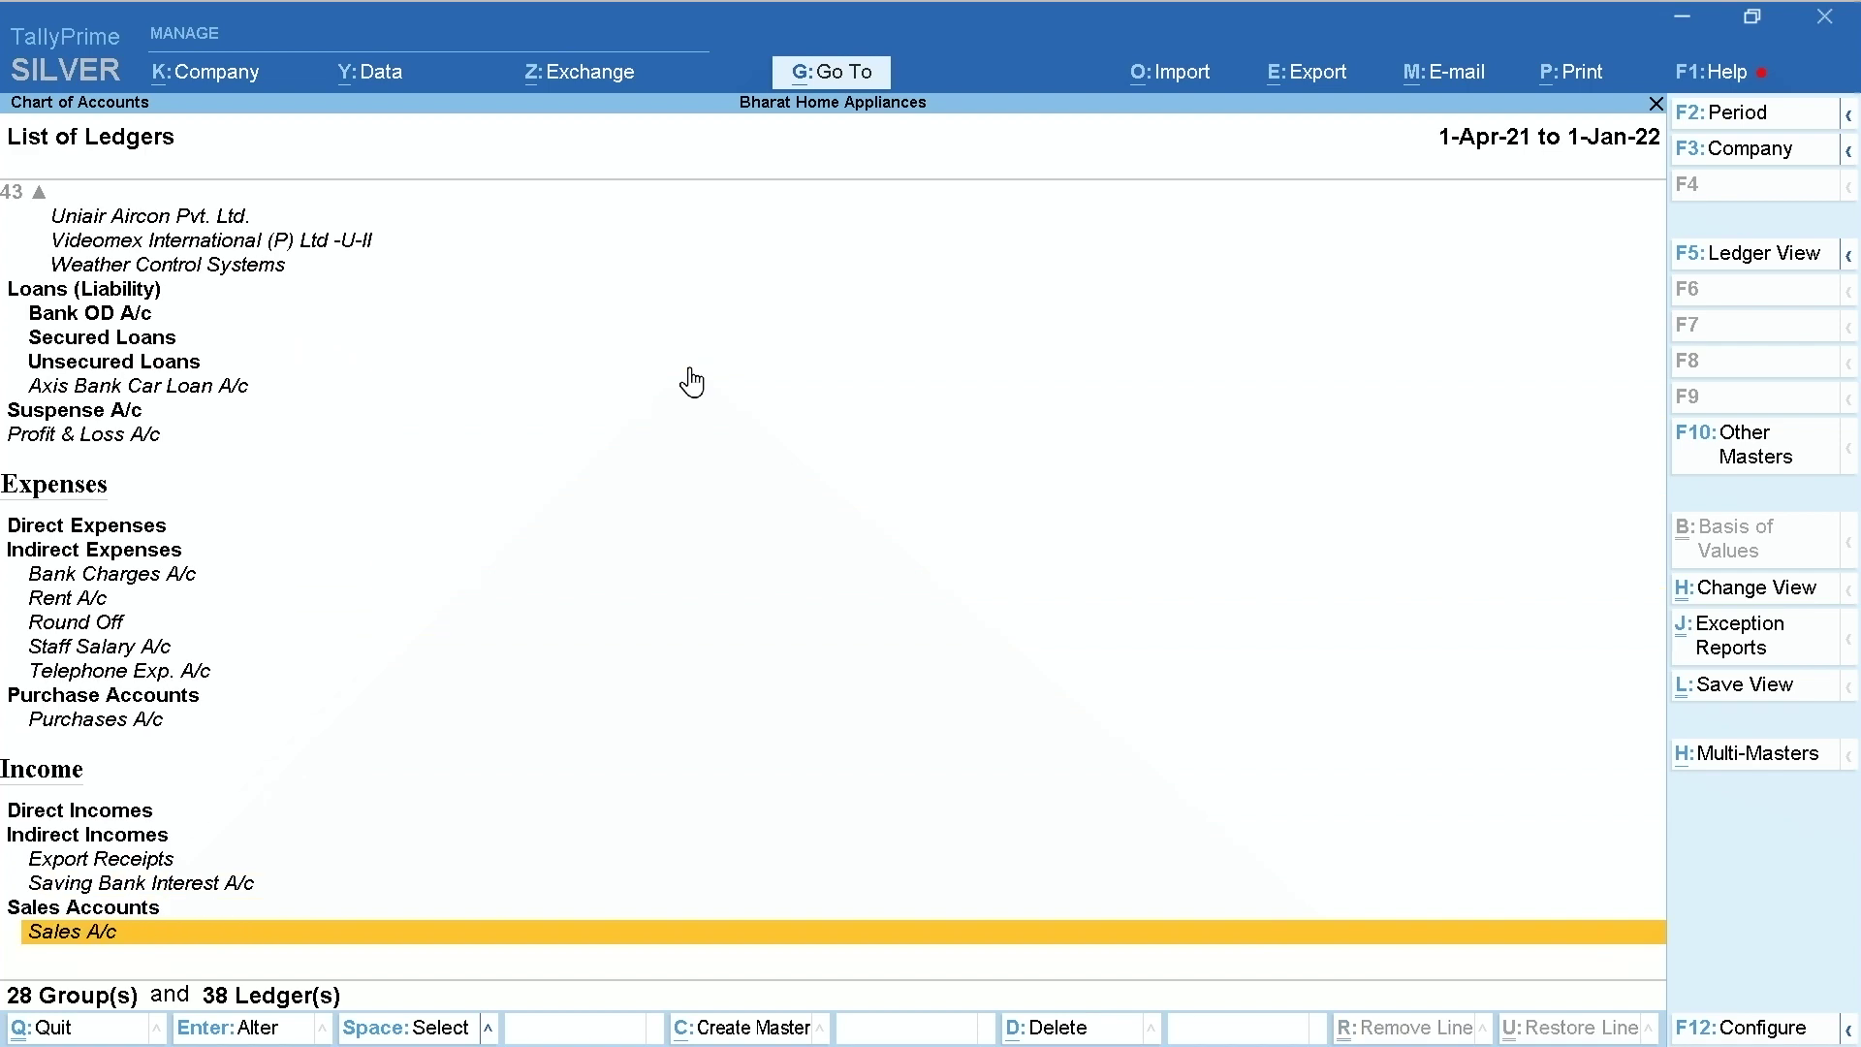
# Step: Switch to Stock Items and review the 10 stock items
pyautogui.press('Escape')
pyautogui.click(676, 529)
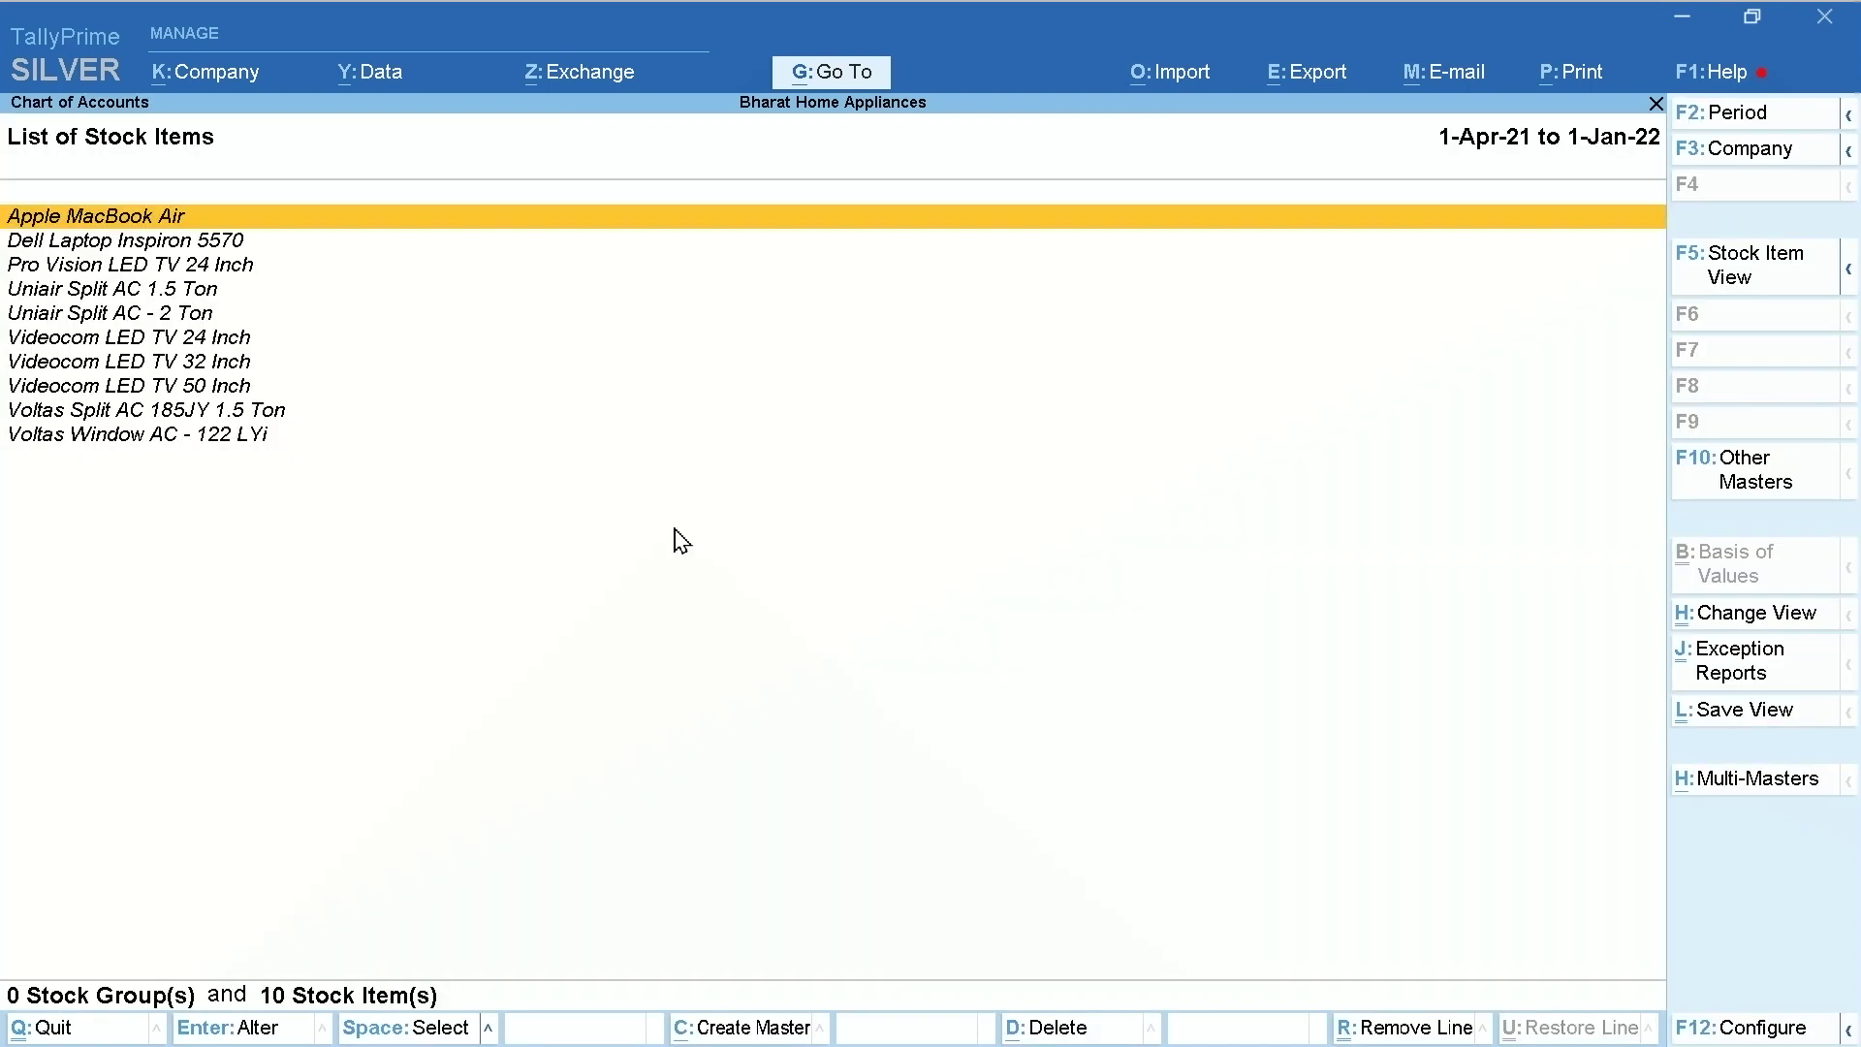
pyautogui.press('Down')
pyautogui.press('Down')
pyautogui.press('Down')
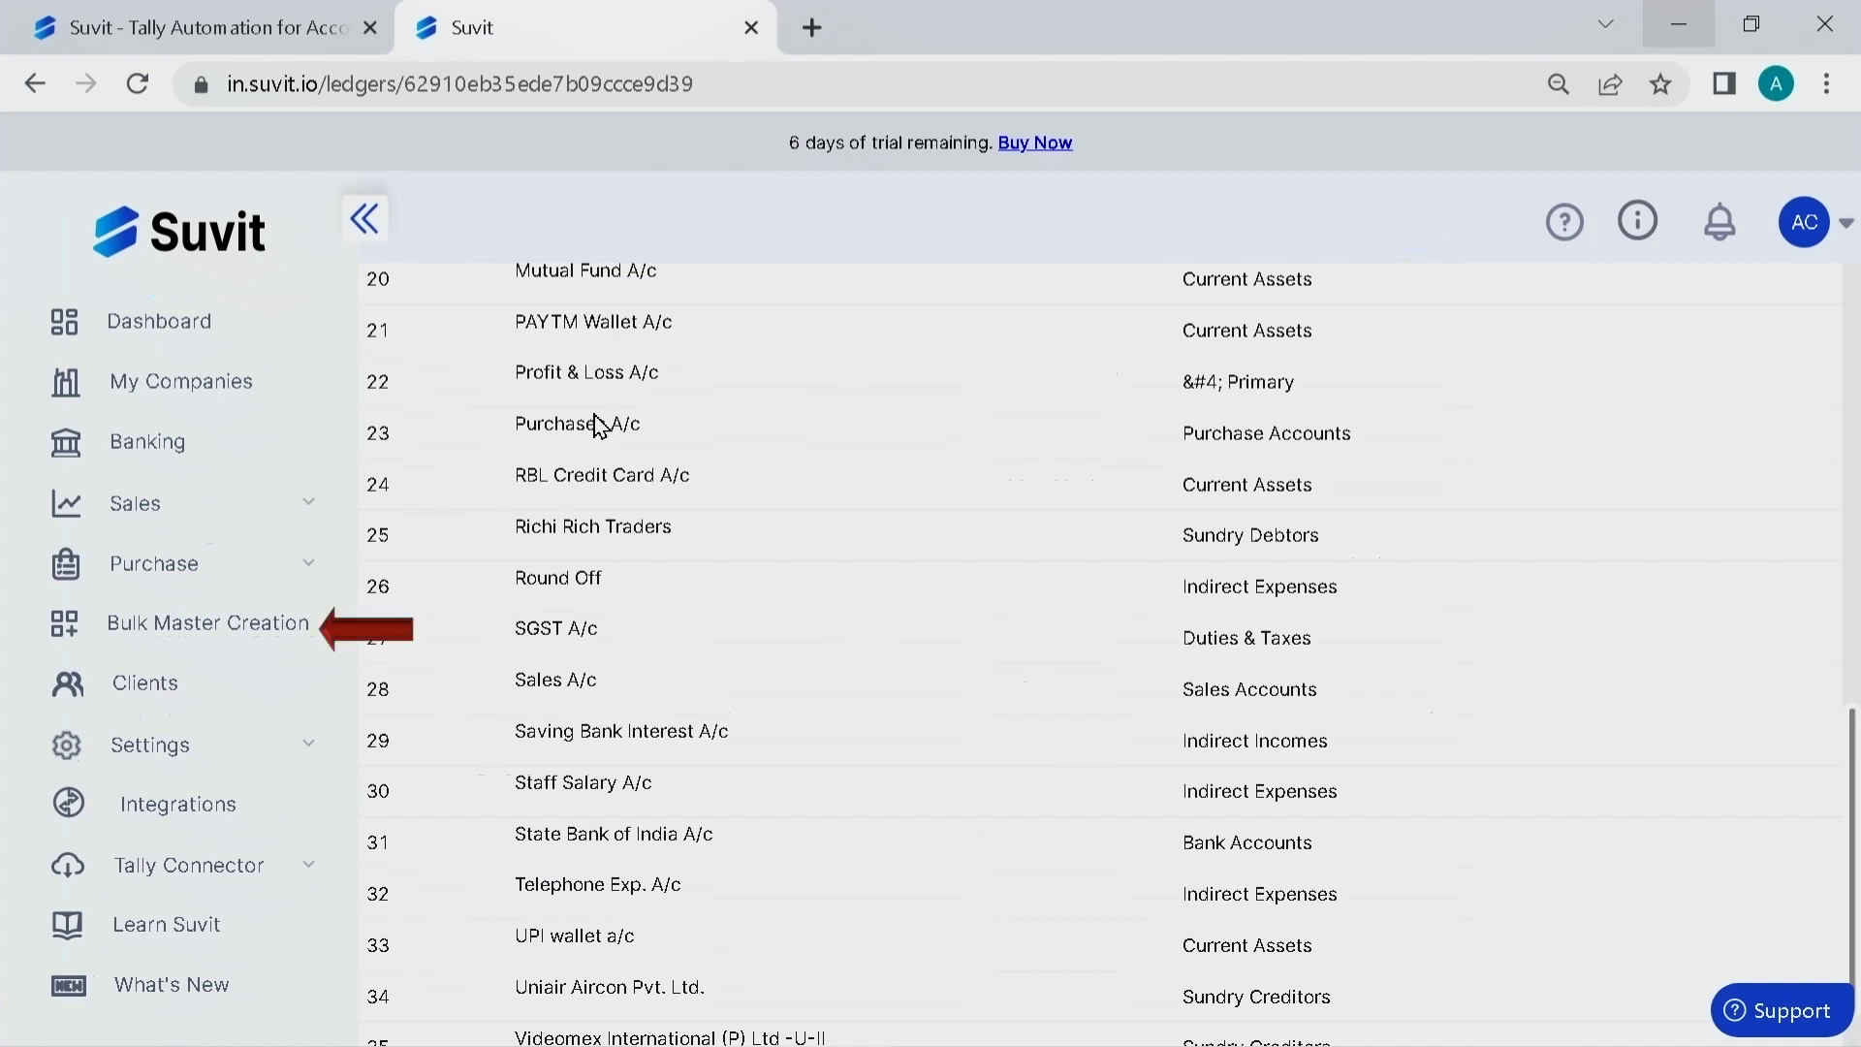
# Step: Start a bank statement import for Bharat Home Appliances with Axis Saving Bank A/c
pyautogui.click(147, 444)
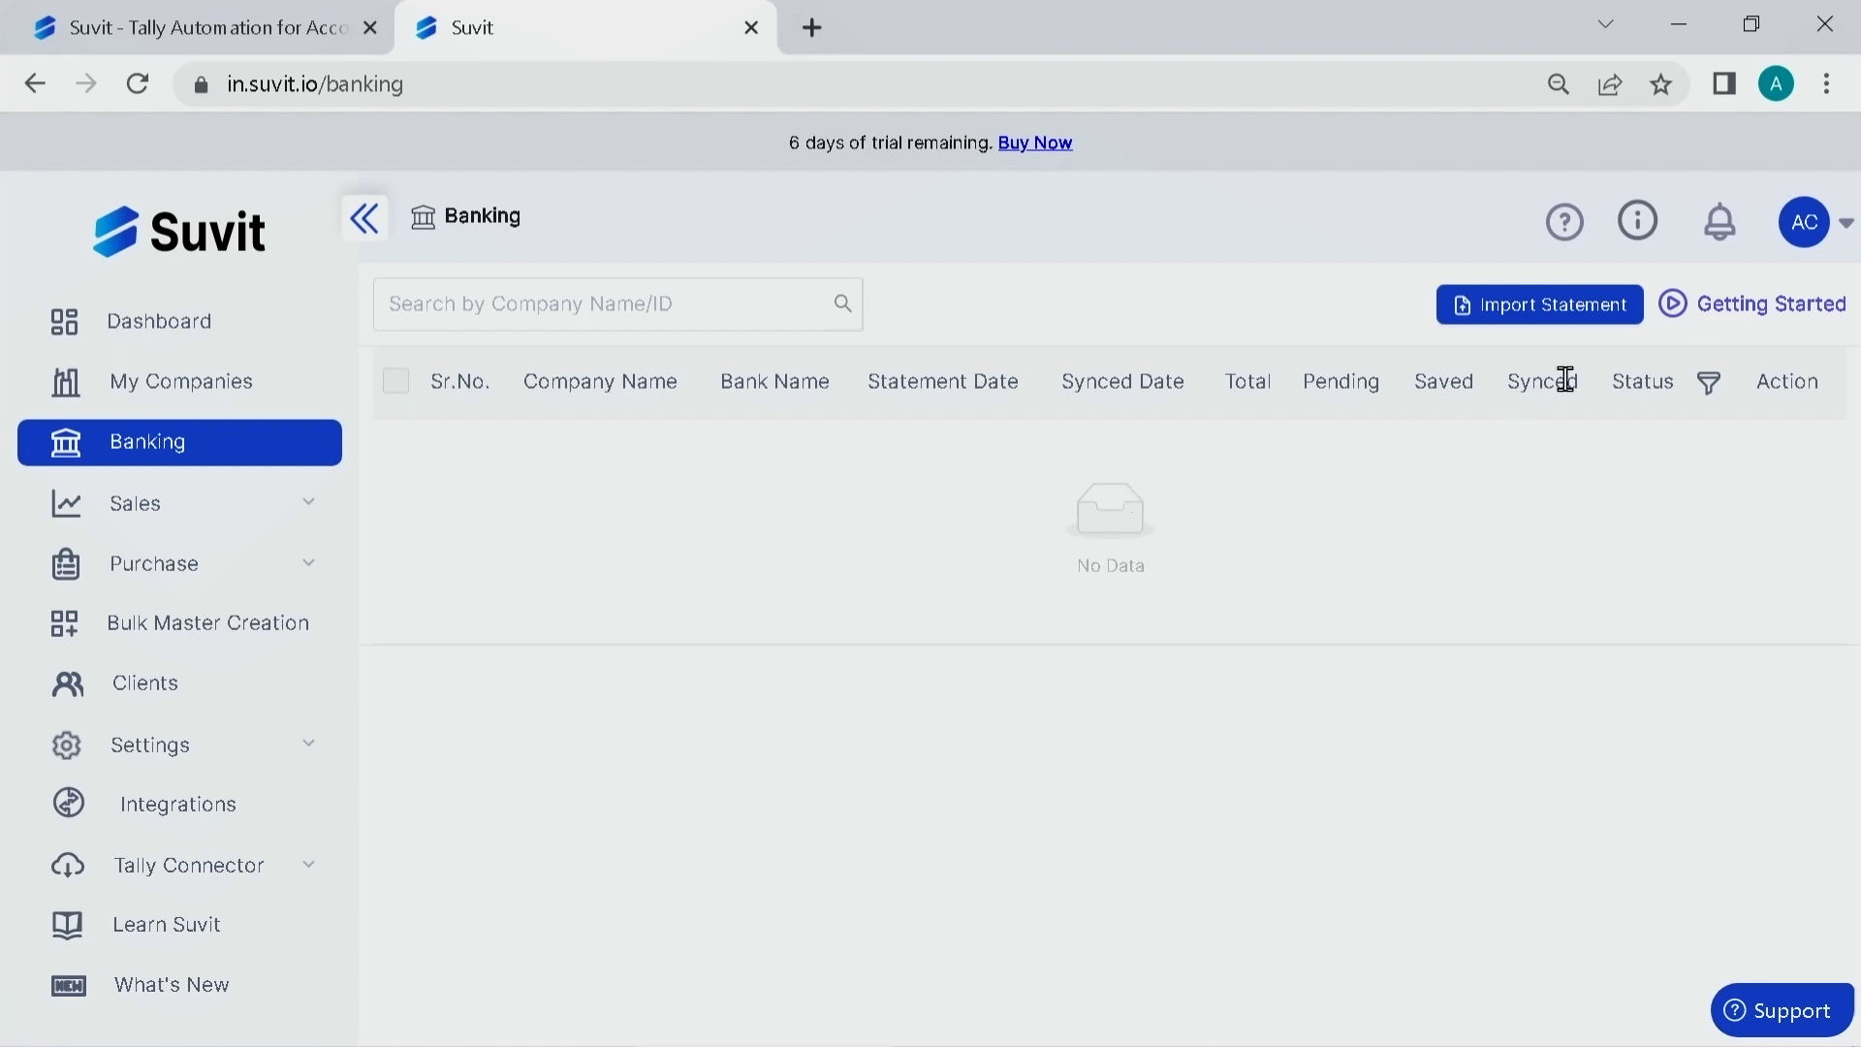
pyautogui.click(1528, 310)
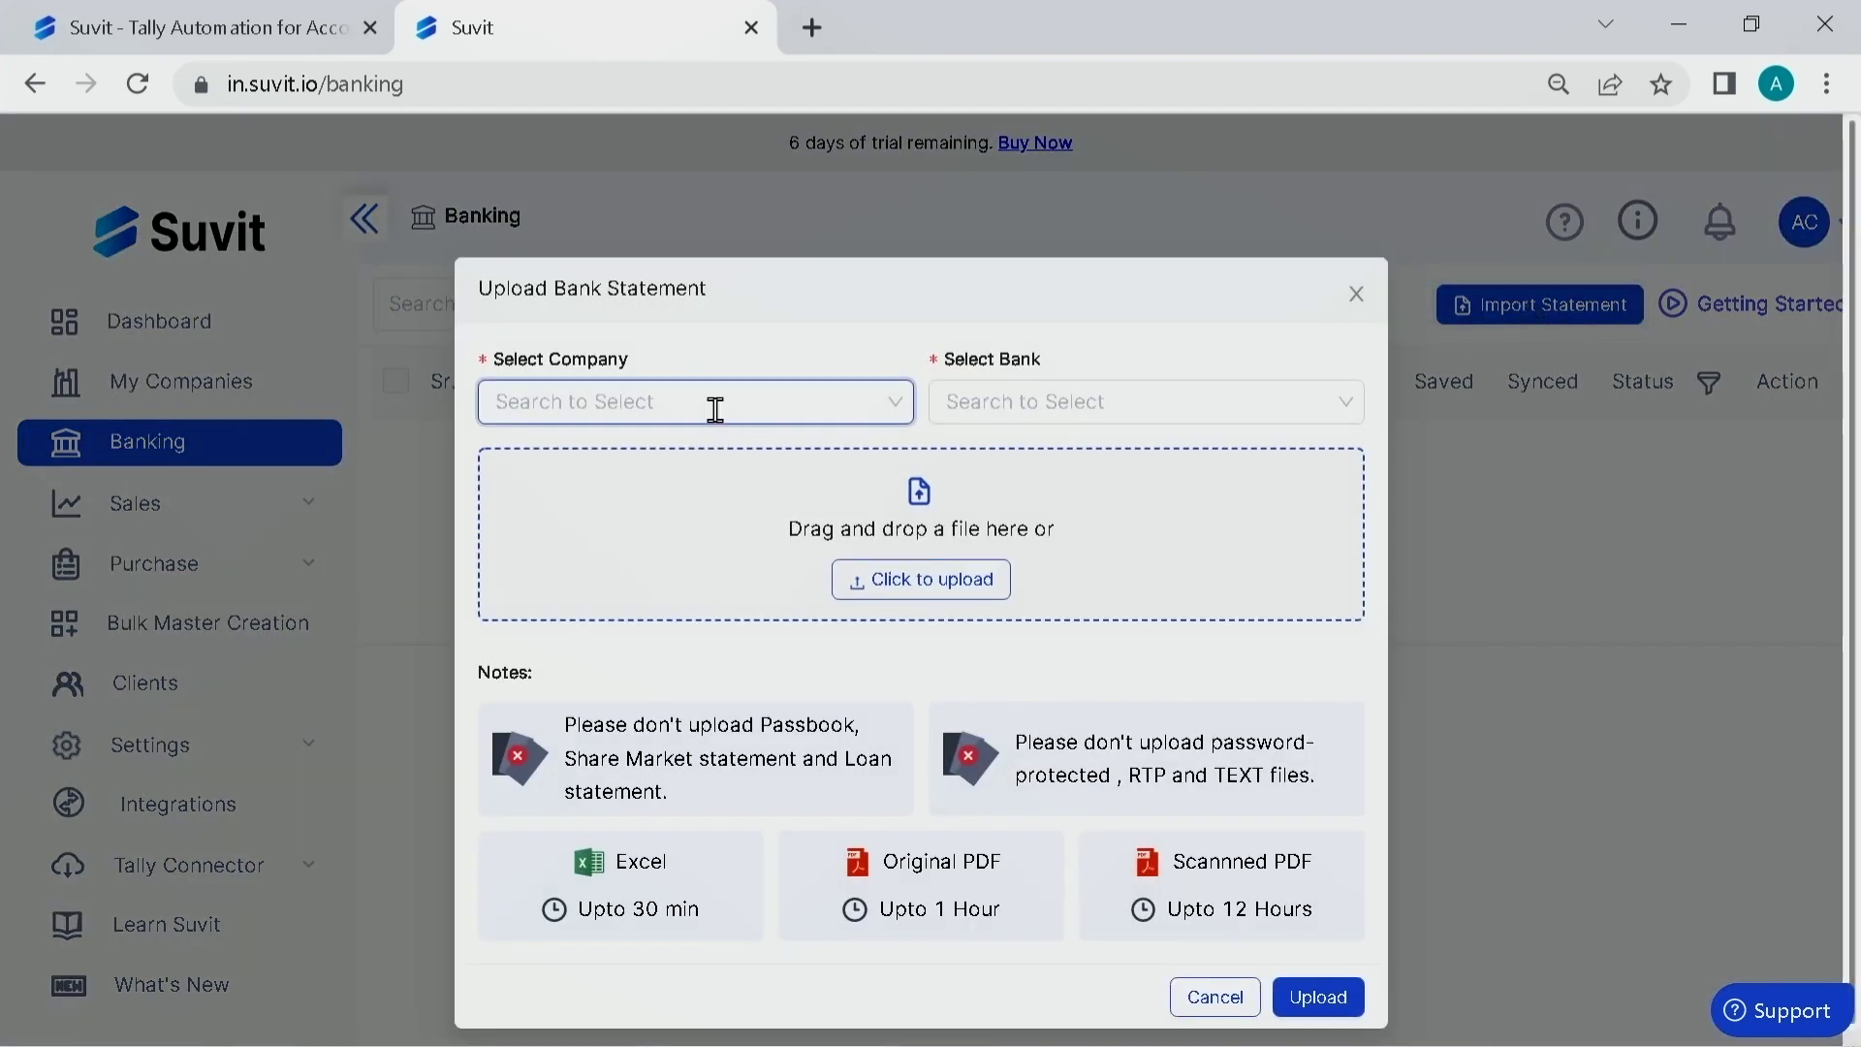
pyautogui.click(714, 401)
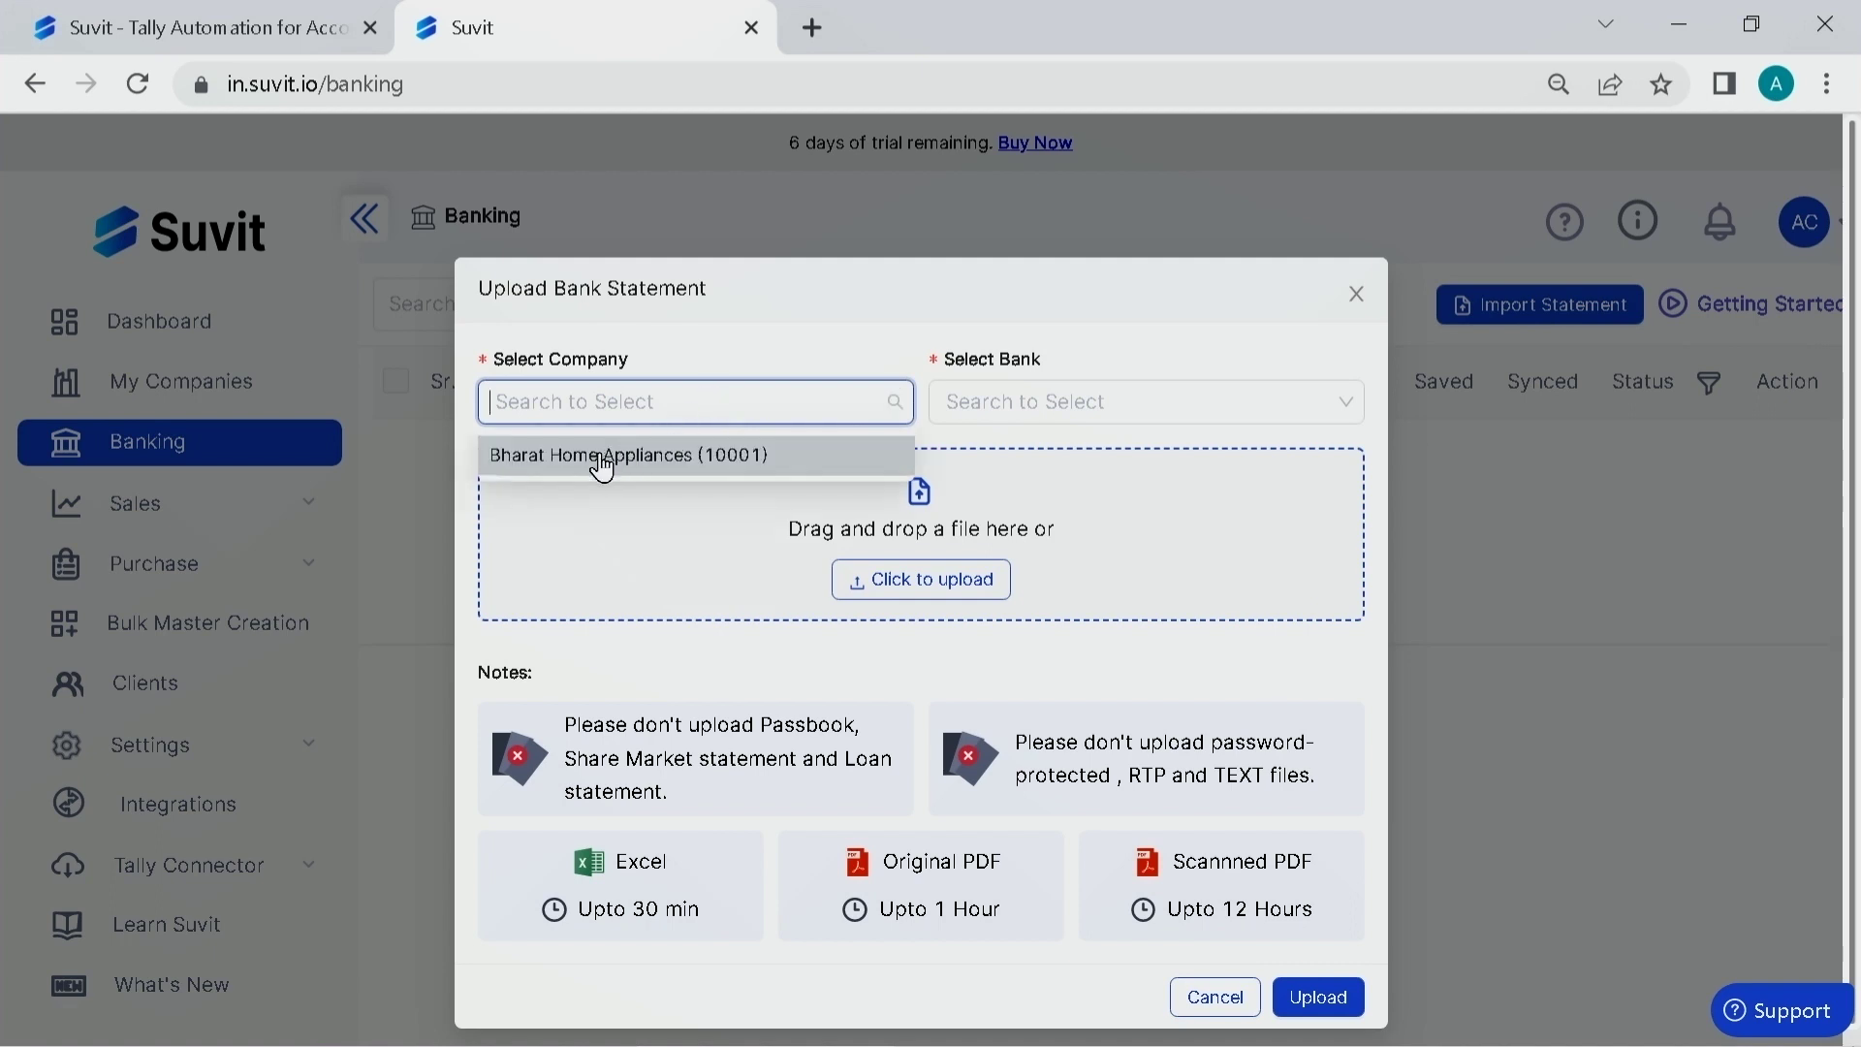
pyautogui.click(636, 456)
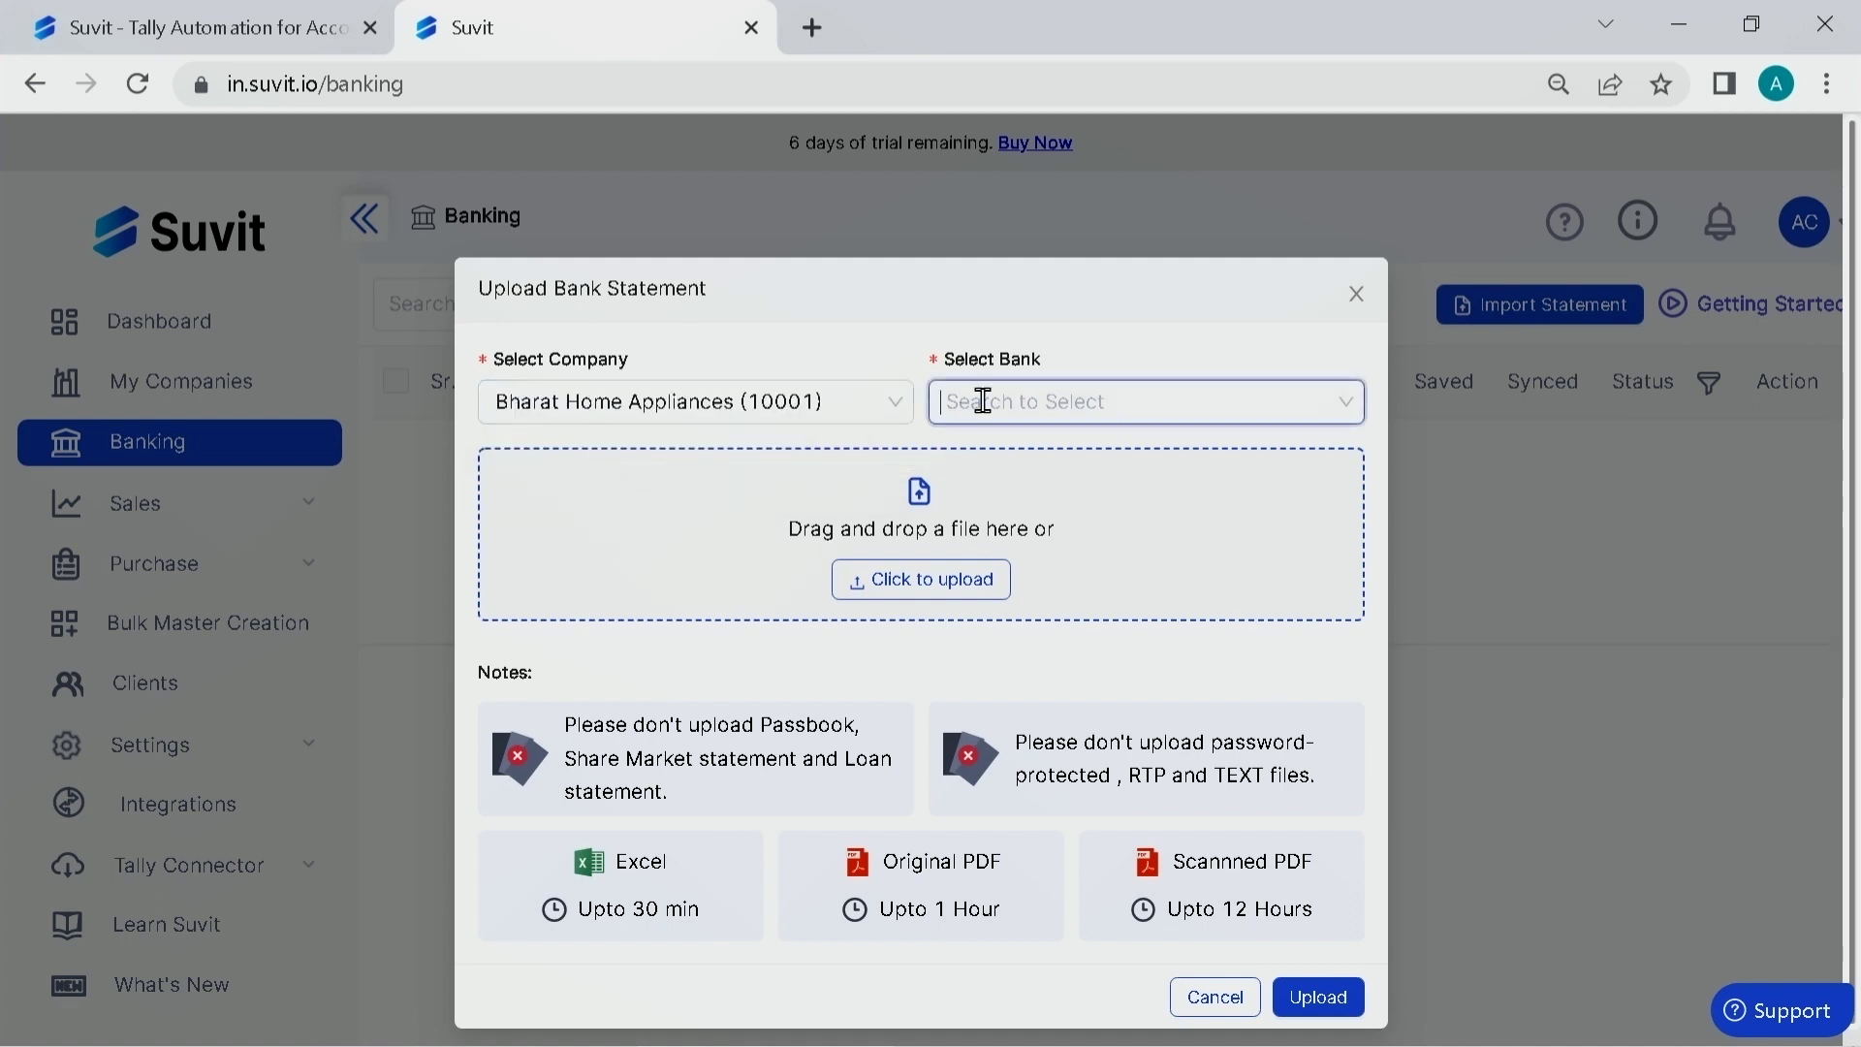
pyautogui.click(982, 400)
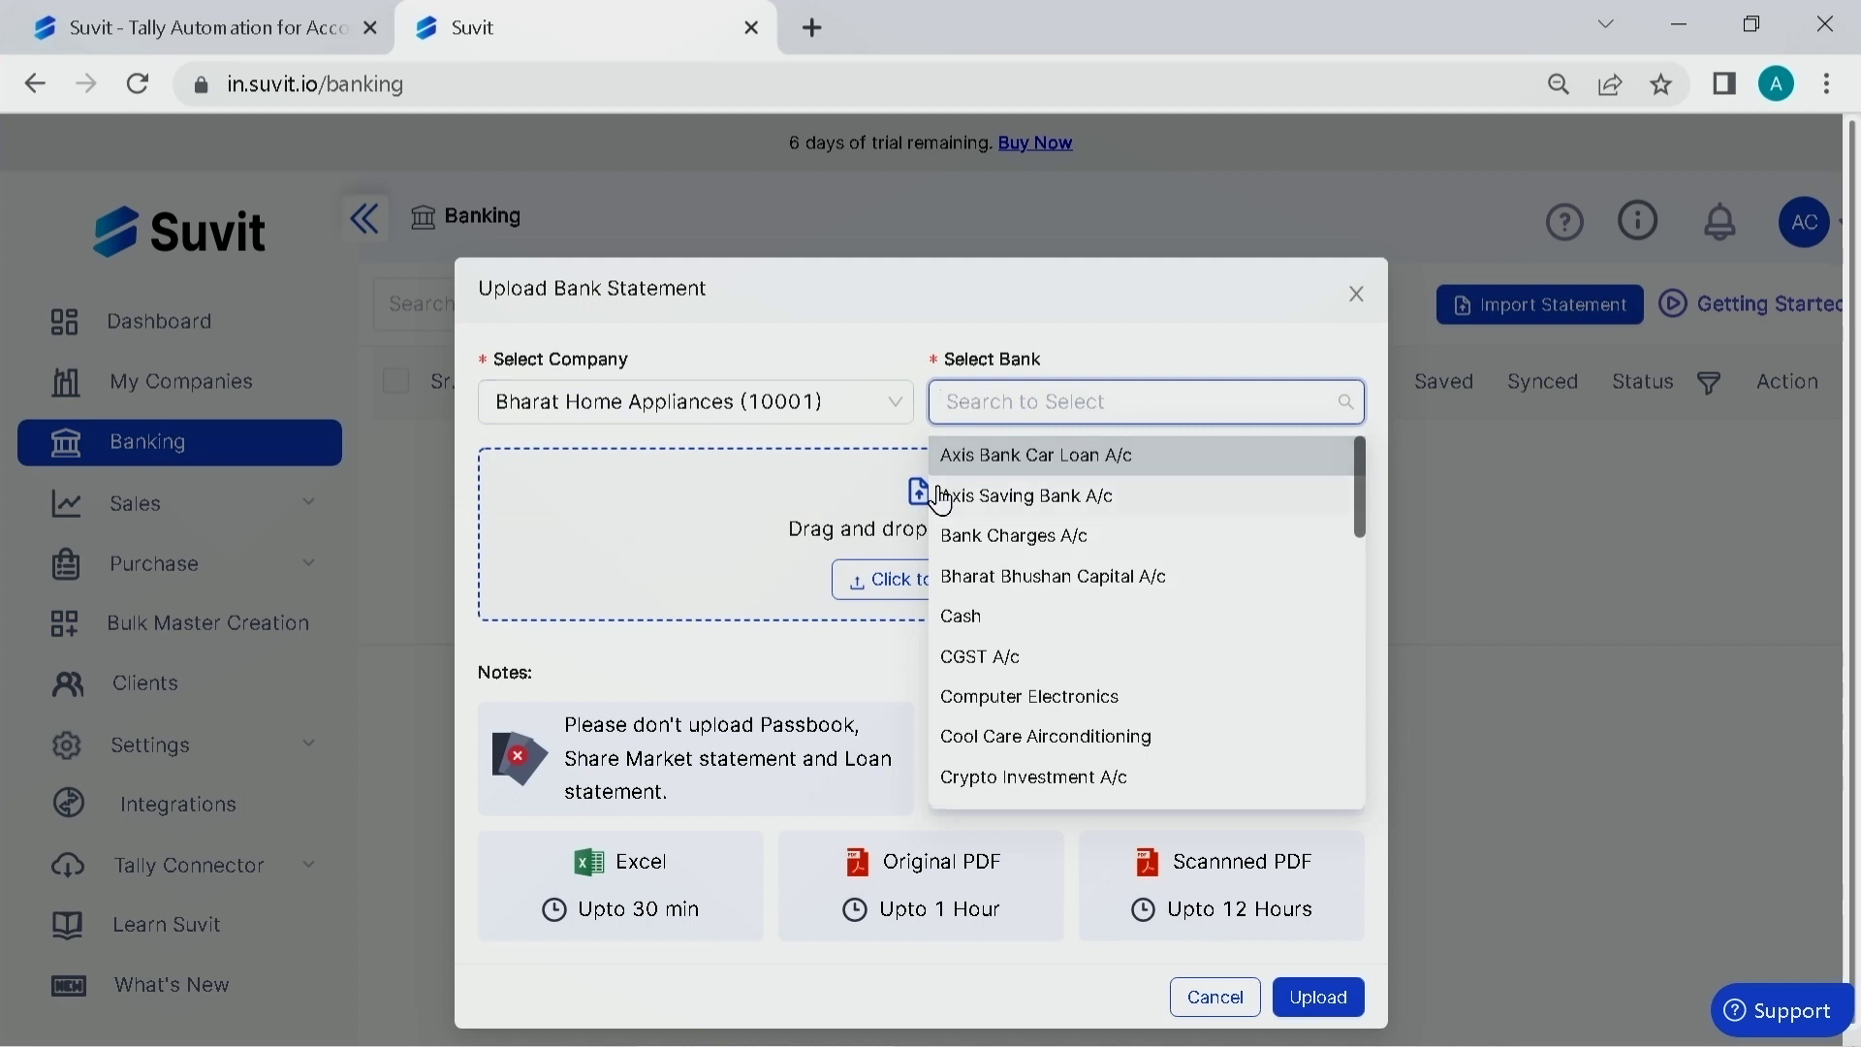
pyautogui.click(1011, 500)
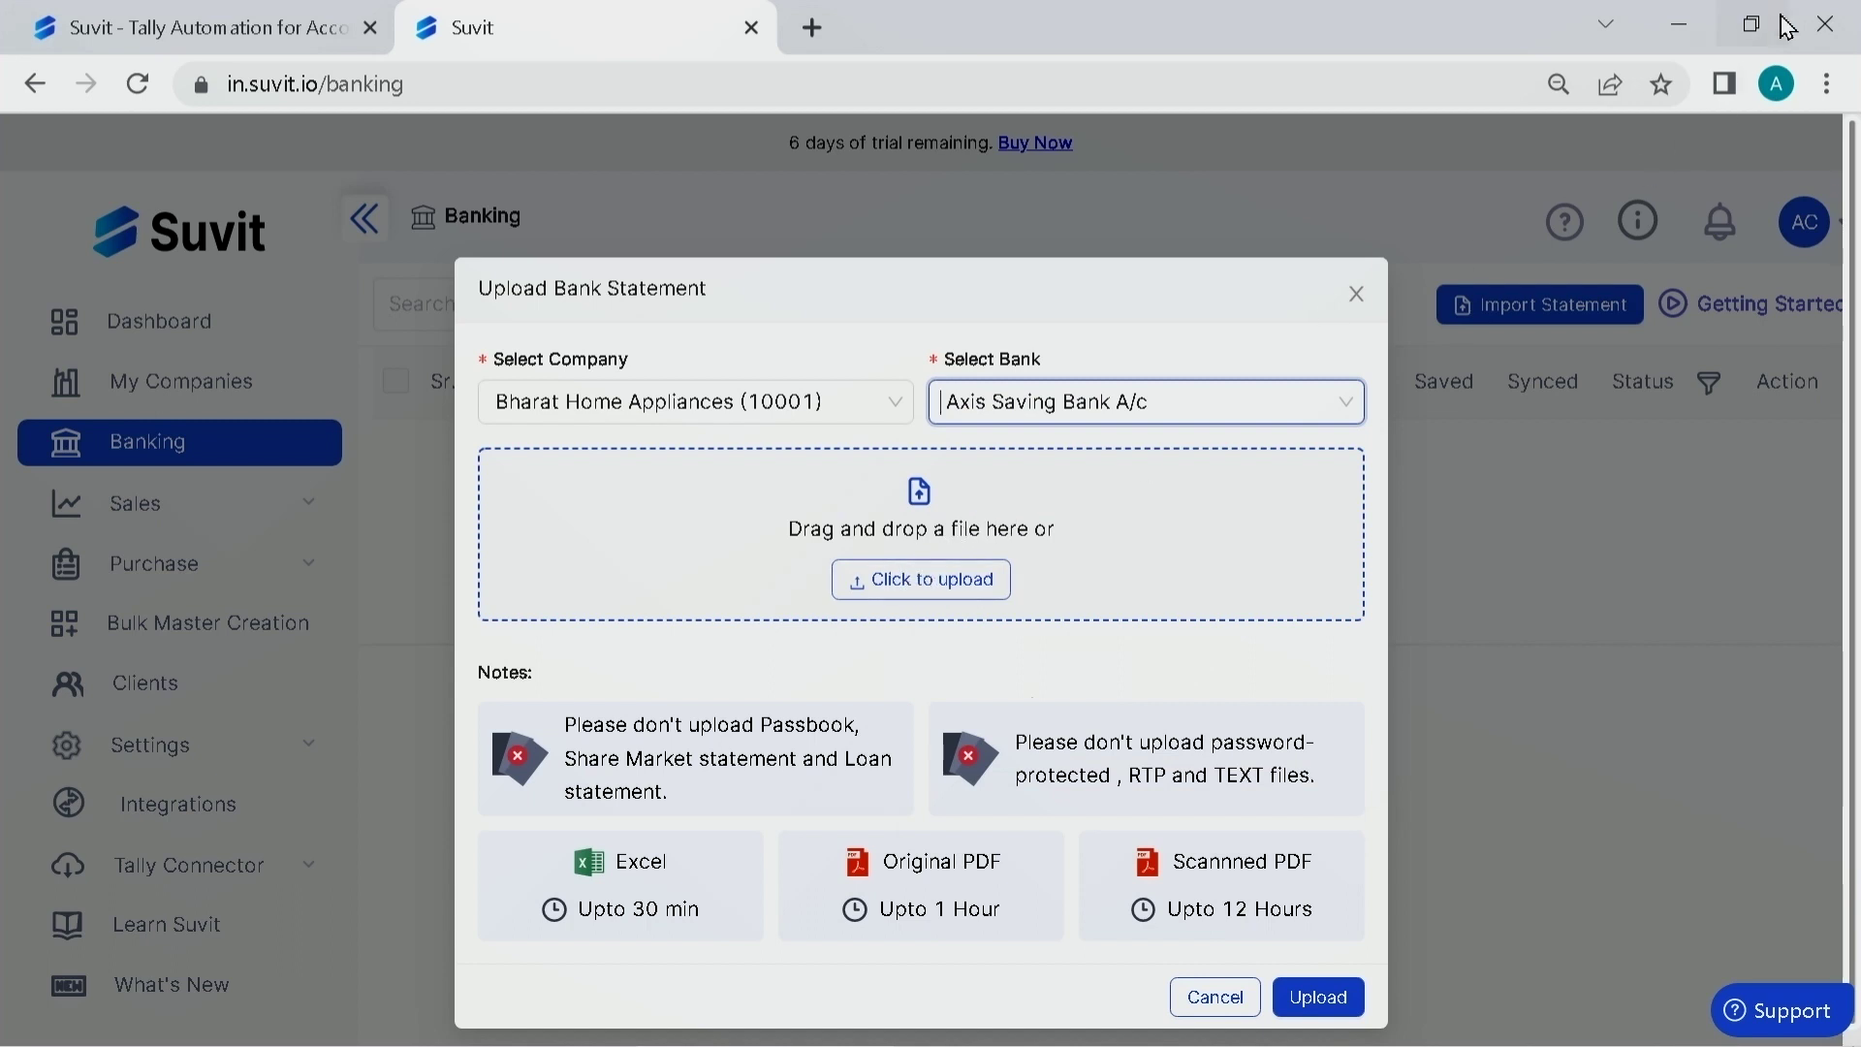
# Step: Attach BH-Axis1.pdf from the Bharat Home Appliances folder to the upload area
pyautogui.click(1751, 25)
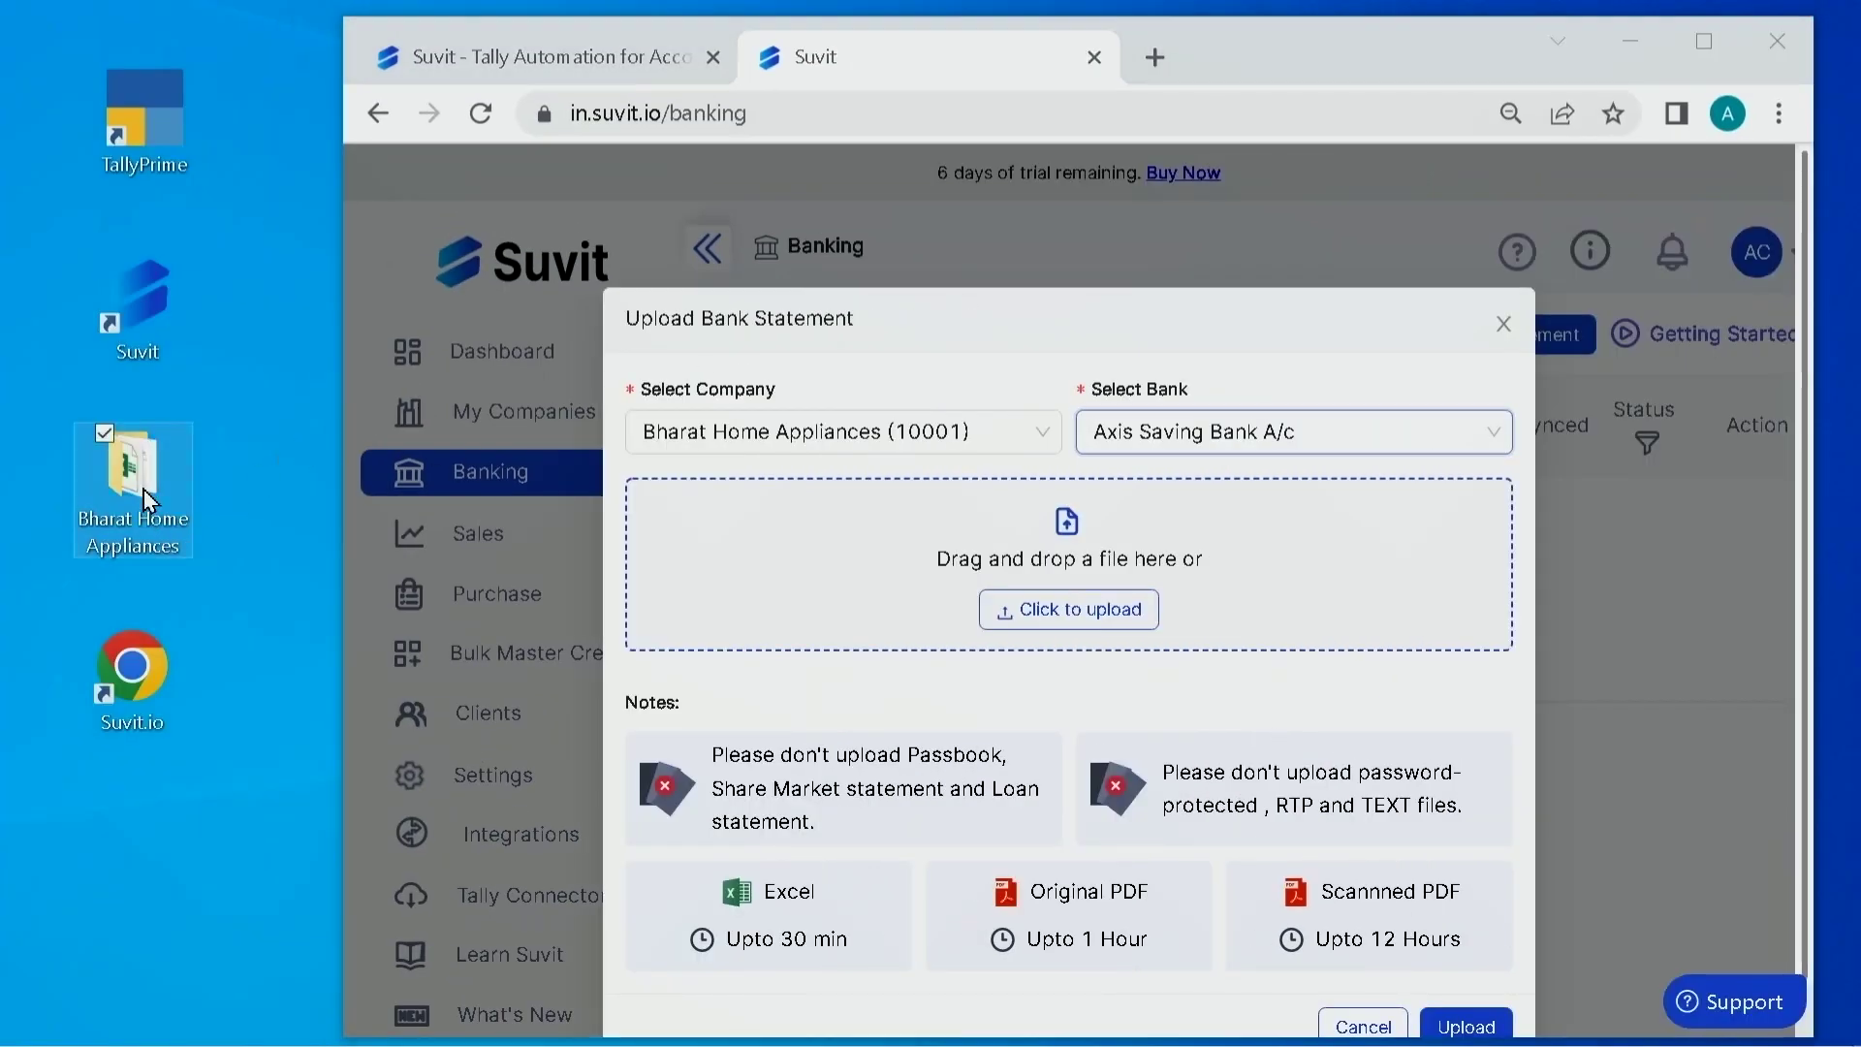
pyautogui.doubleClick(137, 484)
pyautogui.moveTo(620, 303)
pyautogui.mouseDown()
pyautogui.moveTo(1016, 549)
pyautogui.moveTo(1074, 623)
pyautogui.mouseUp()
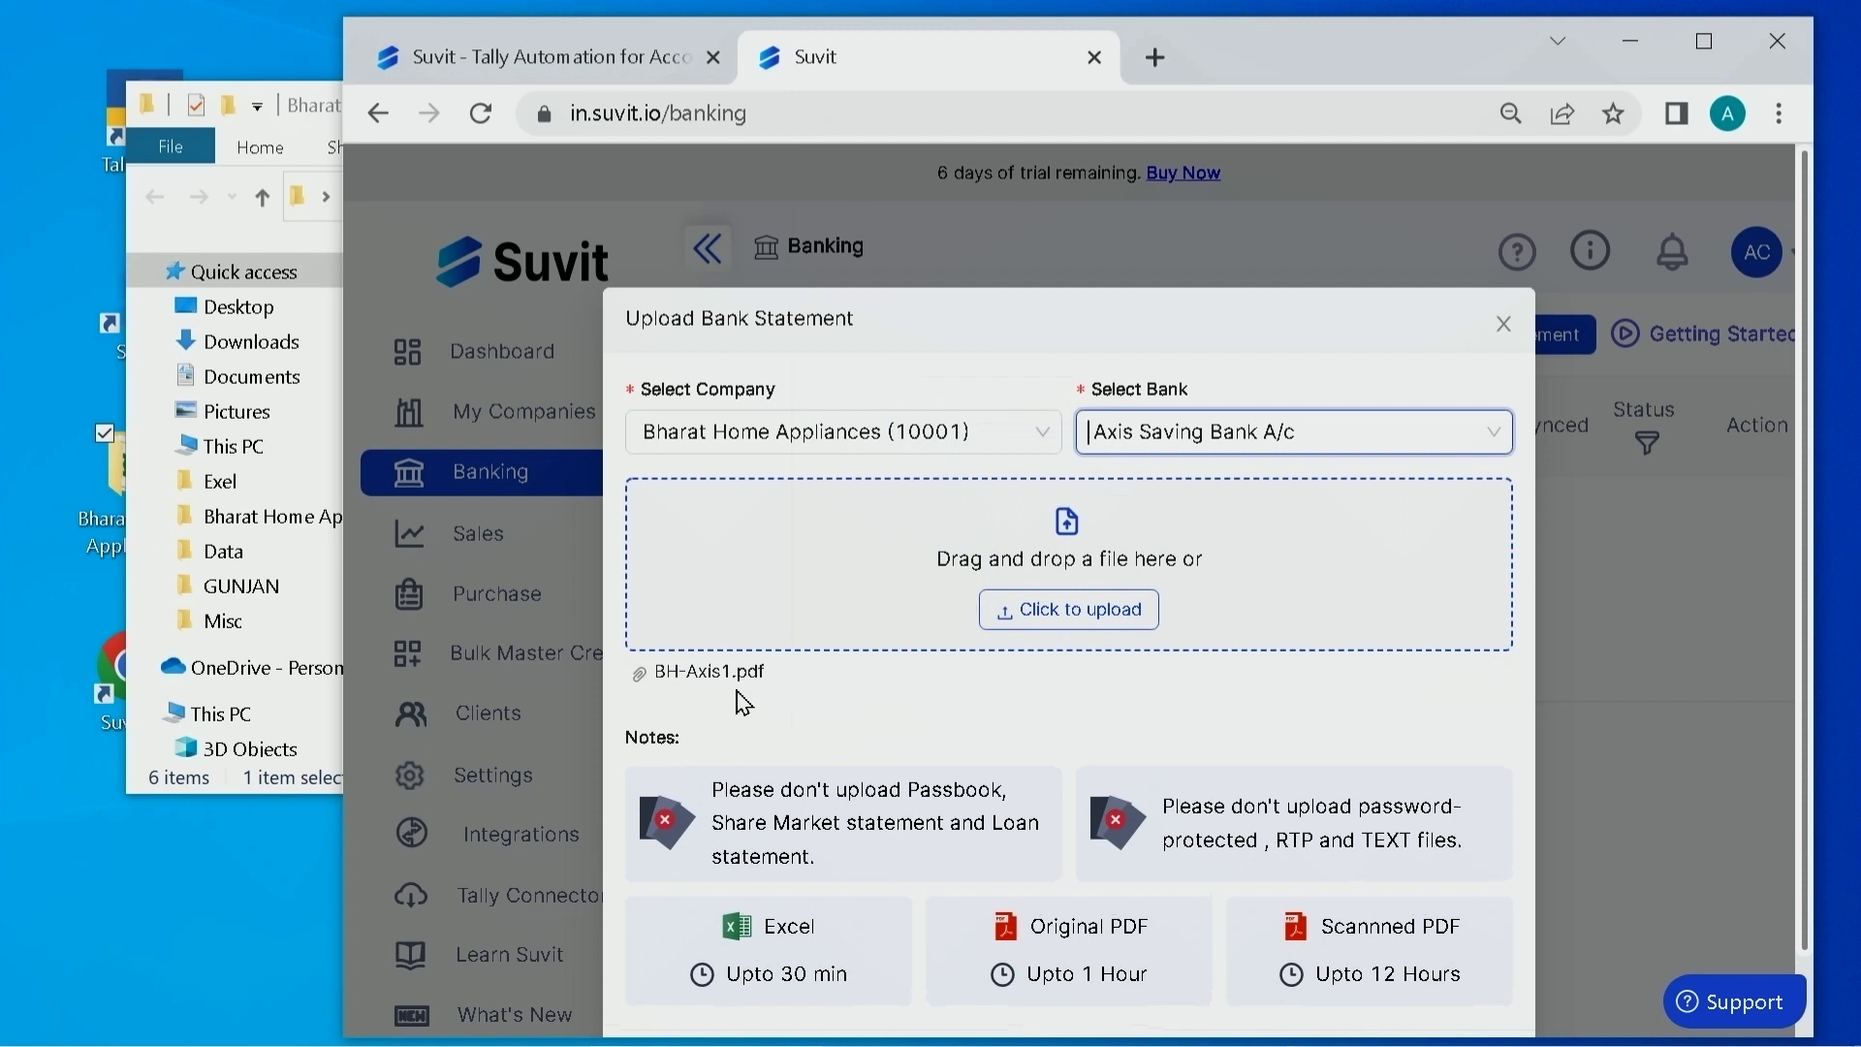
pyautogui.press('super+Up')
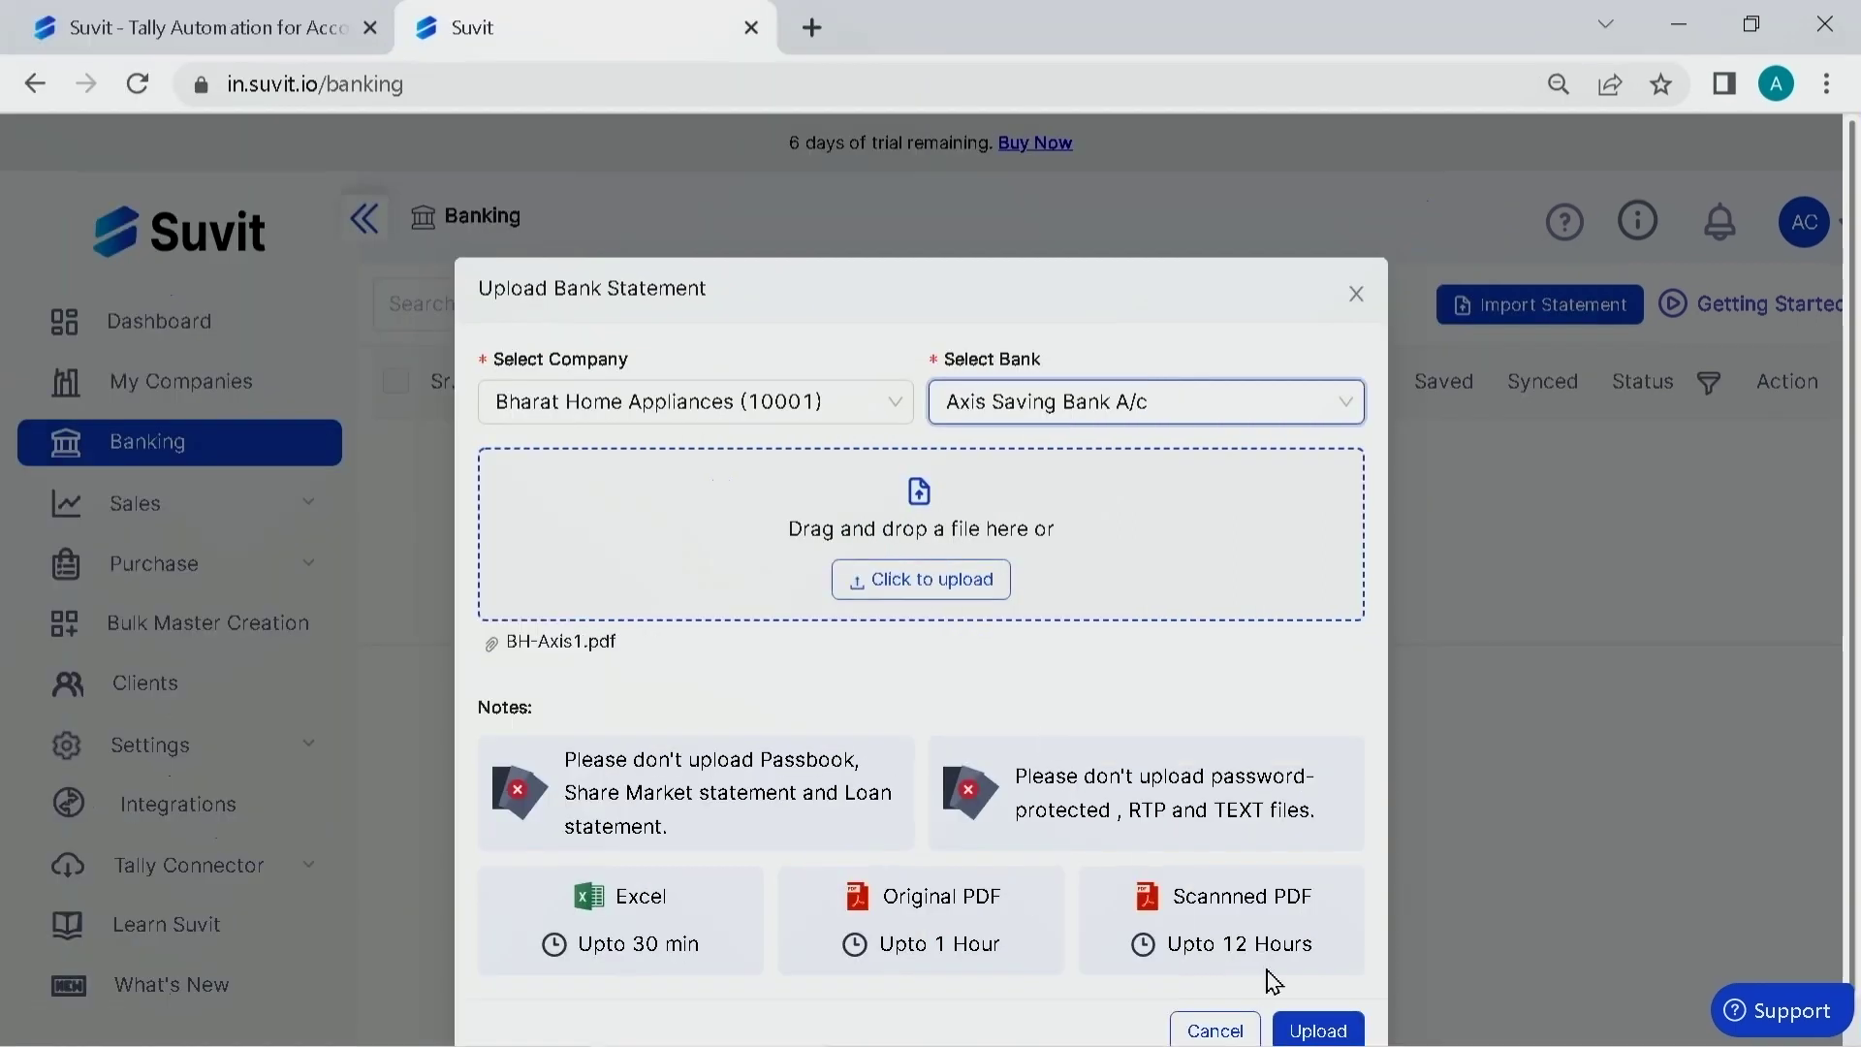
# Step: Upload BH-Axis1.pdf and open its 79 extracted Axis Saving Bank transactions
pyautogui.click(1310, 1031)
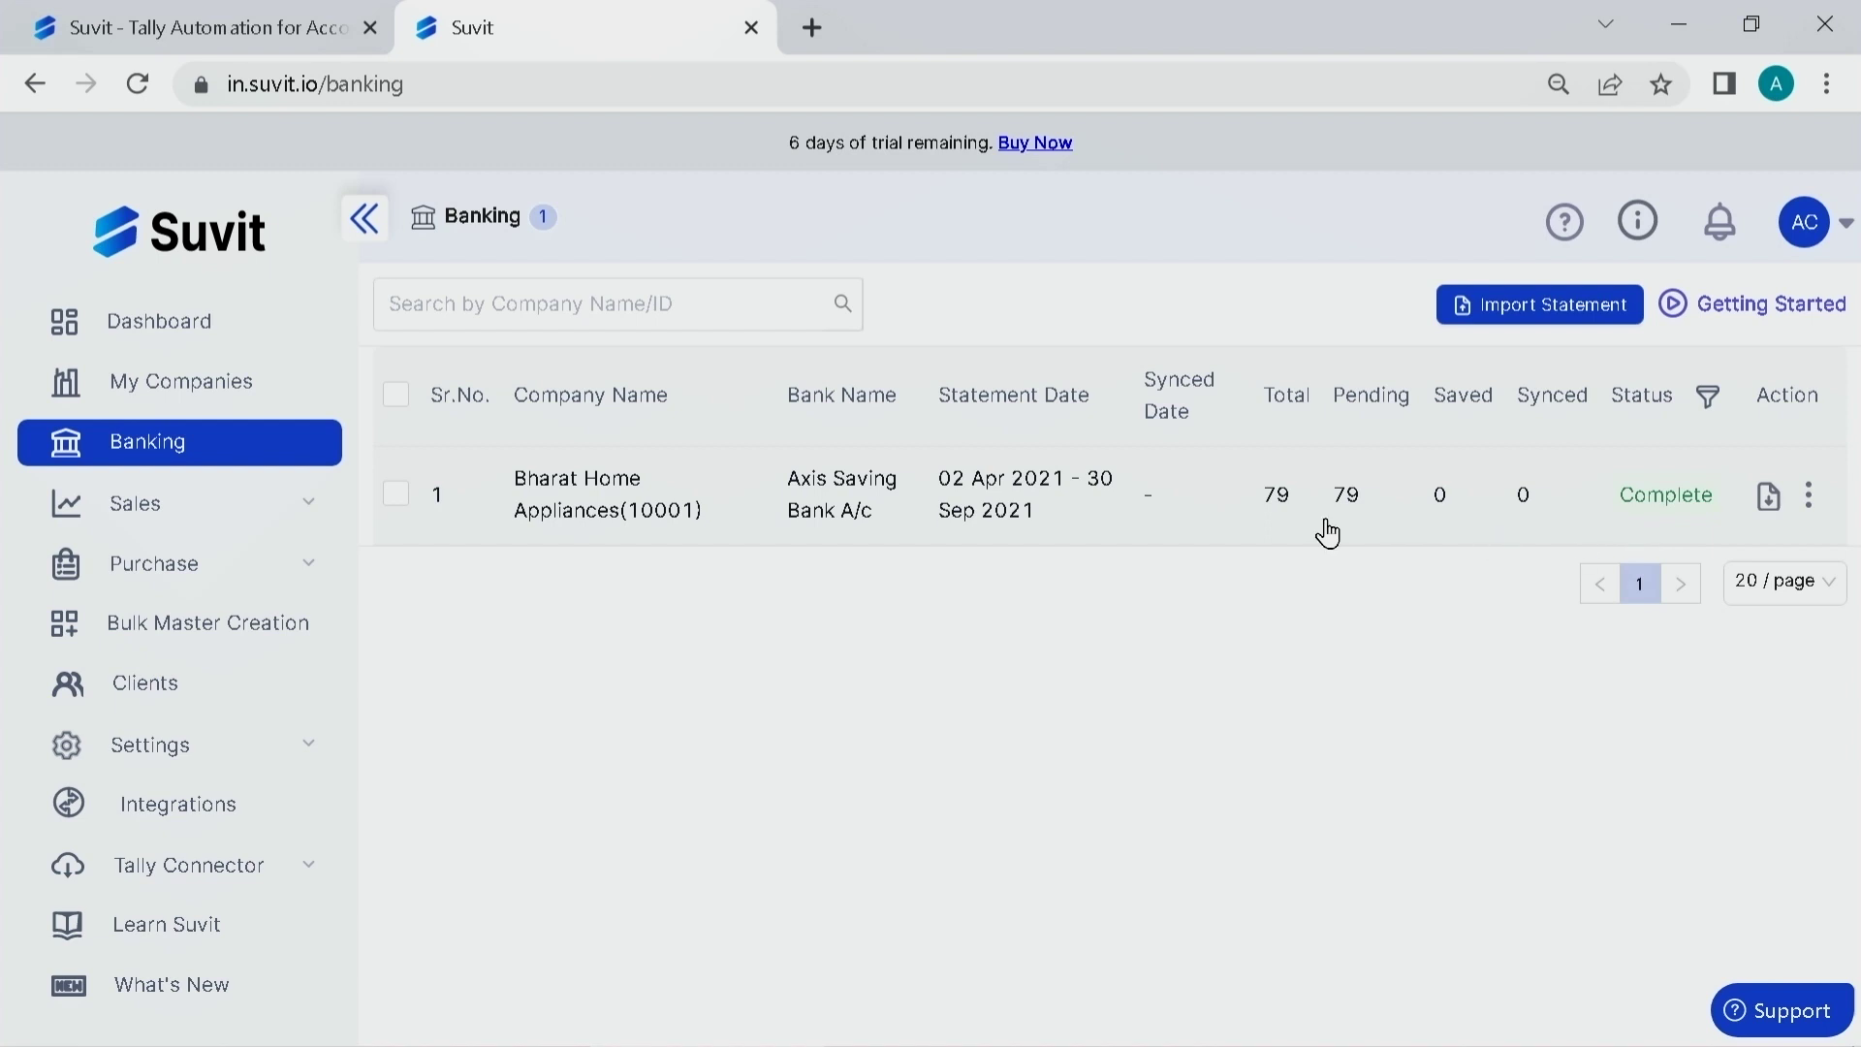
pyautogui.click(850, 499)
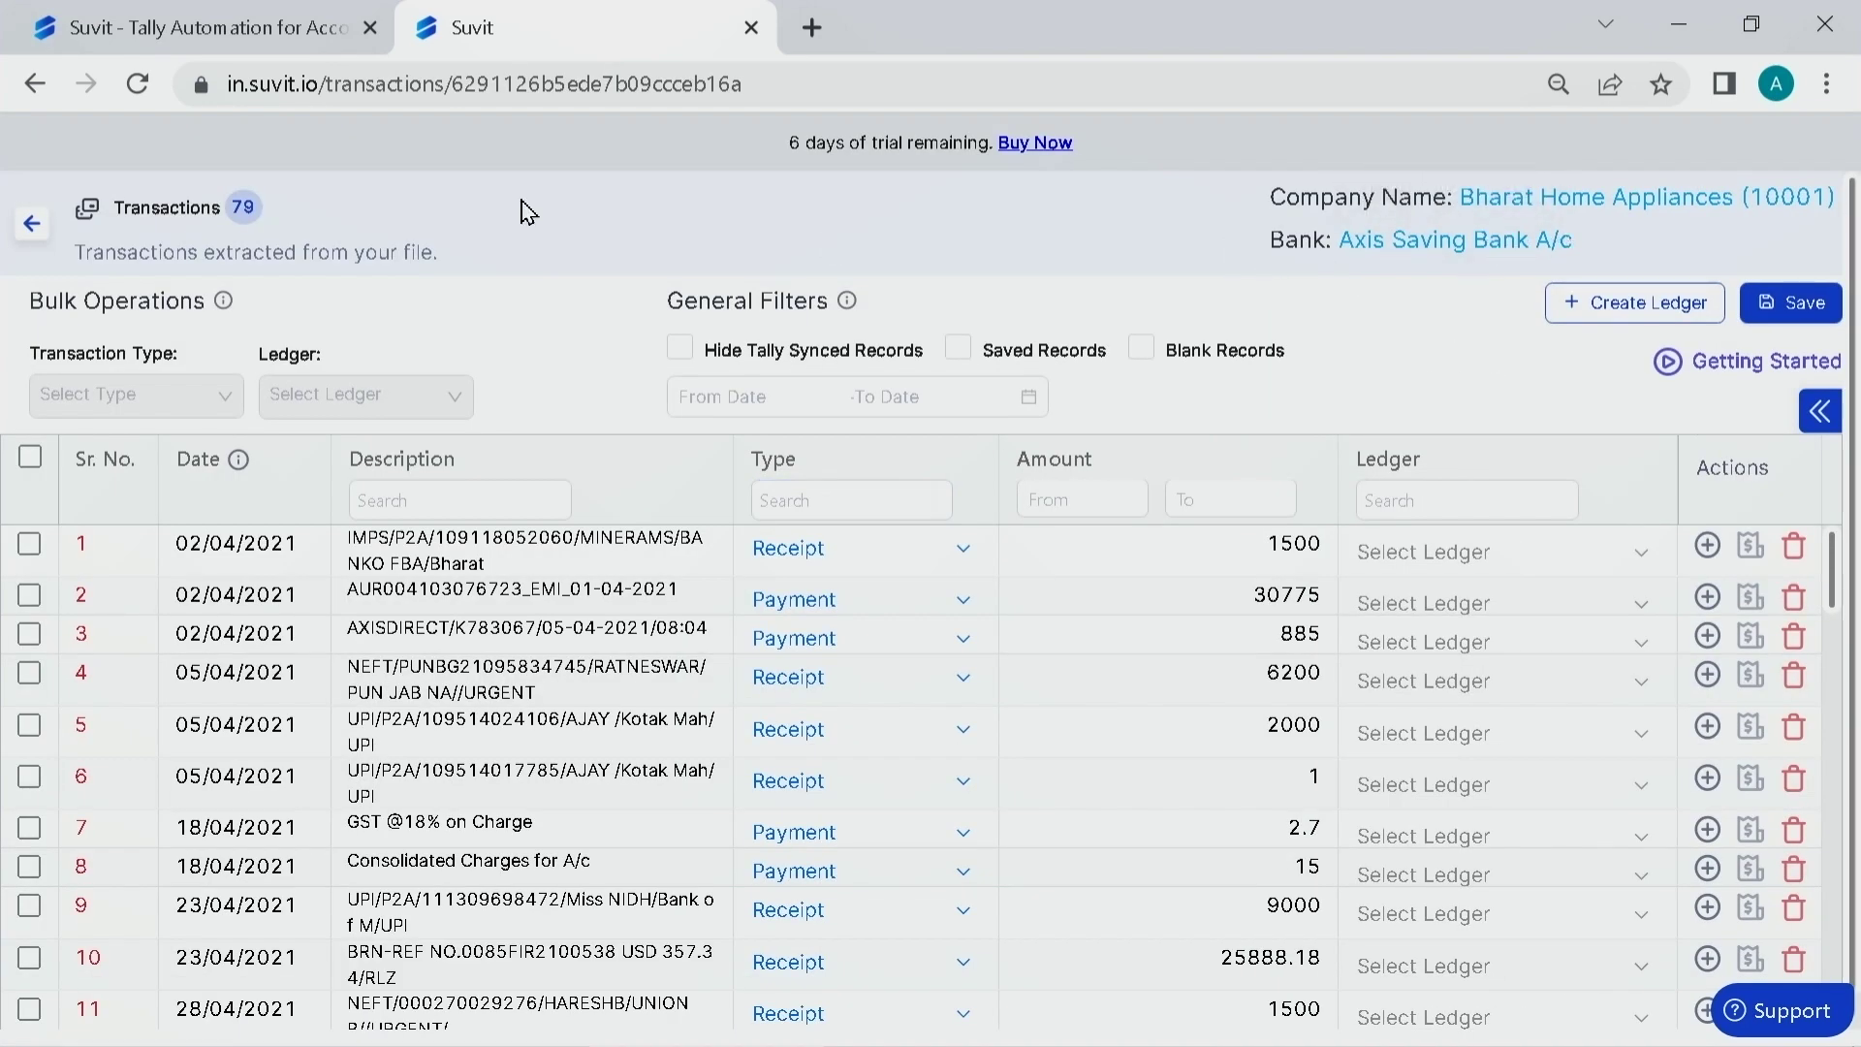
# Step: Assign the proprietor's capital account ledger to the 1500 receipt dated 02/04/2021
pyautogui.moveTo(1831, 576); pyautogui.dragTo(1830, 987)
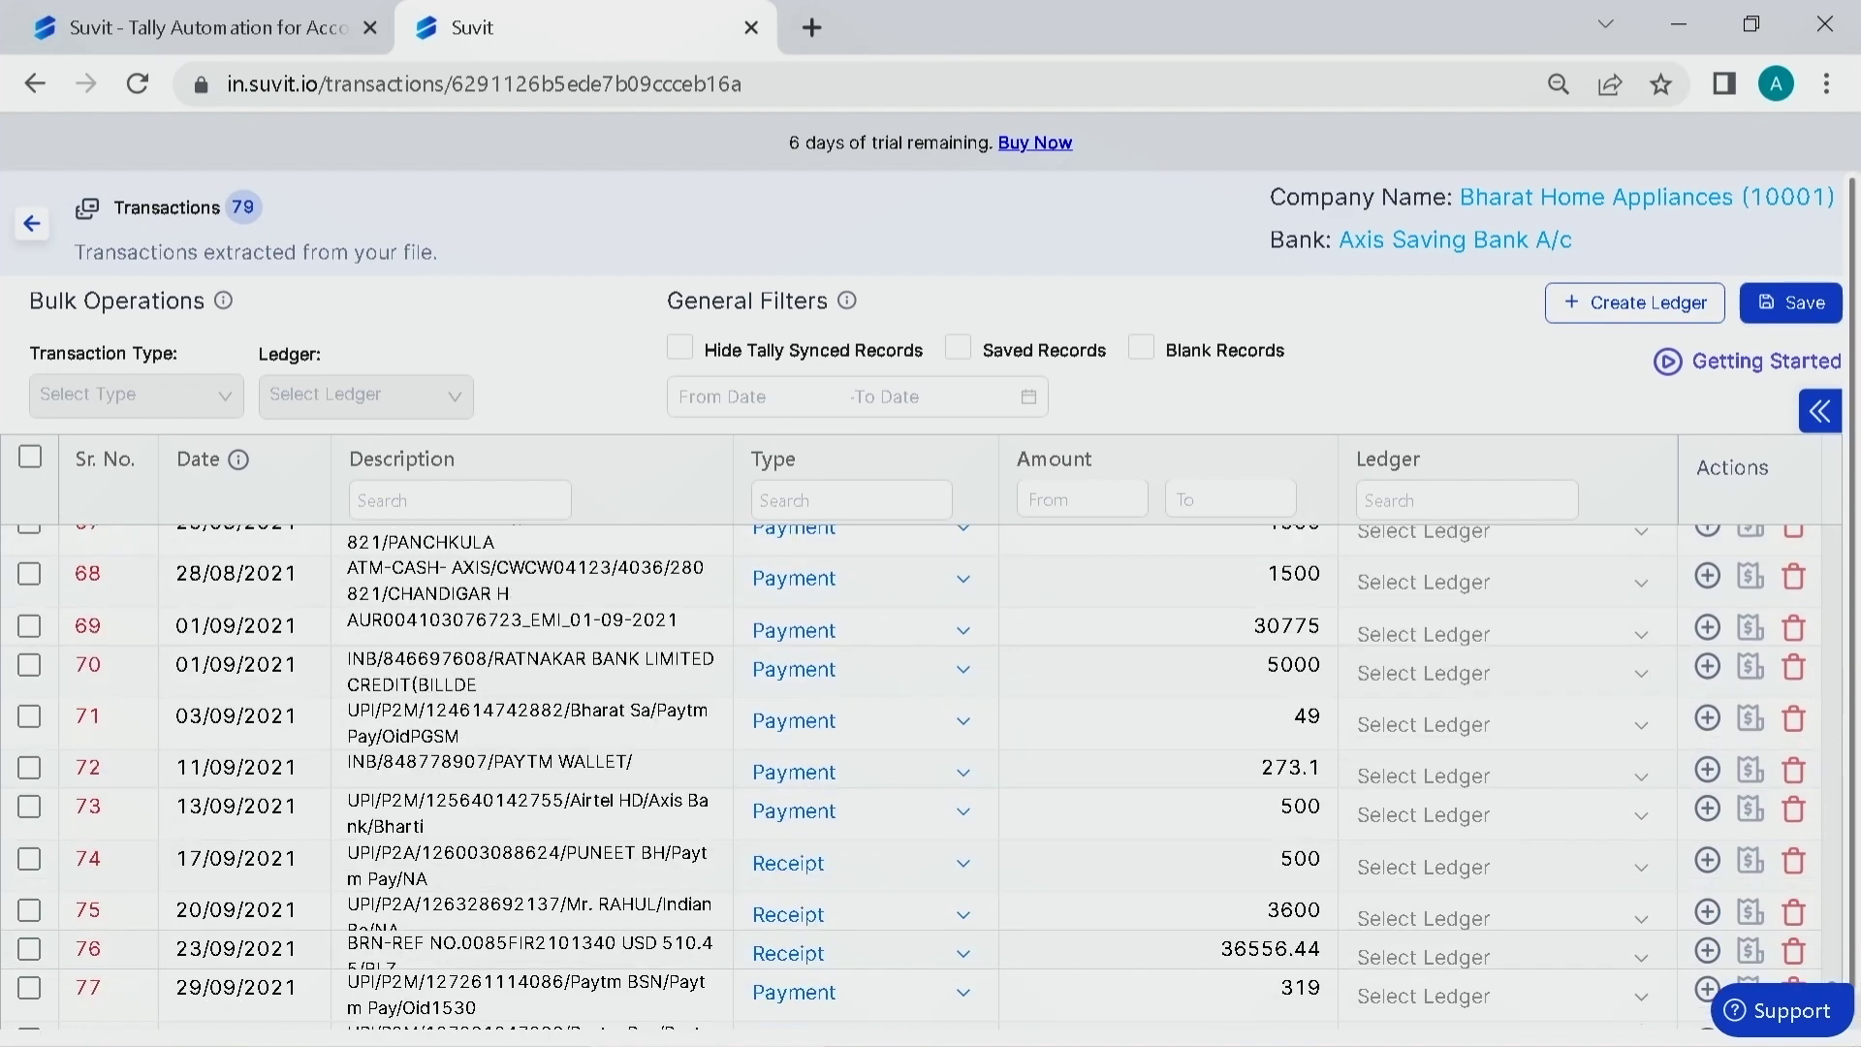
pyautogui.moveTo(1830, 987); pyautogui.dragTo(1857, 482)
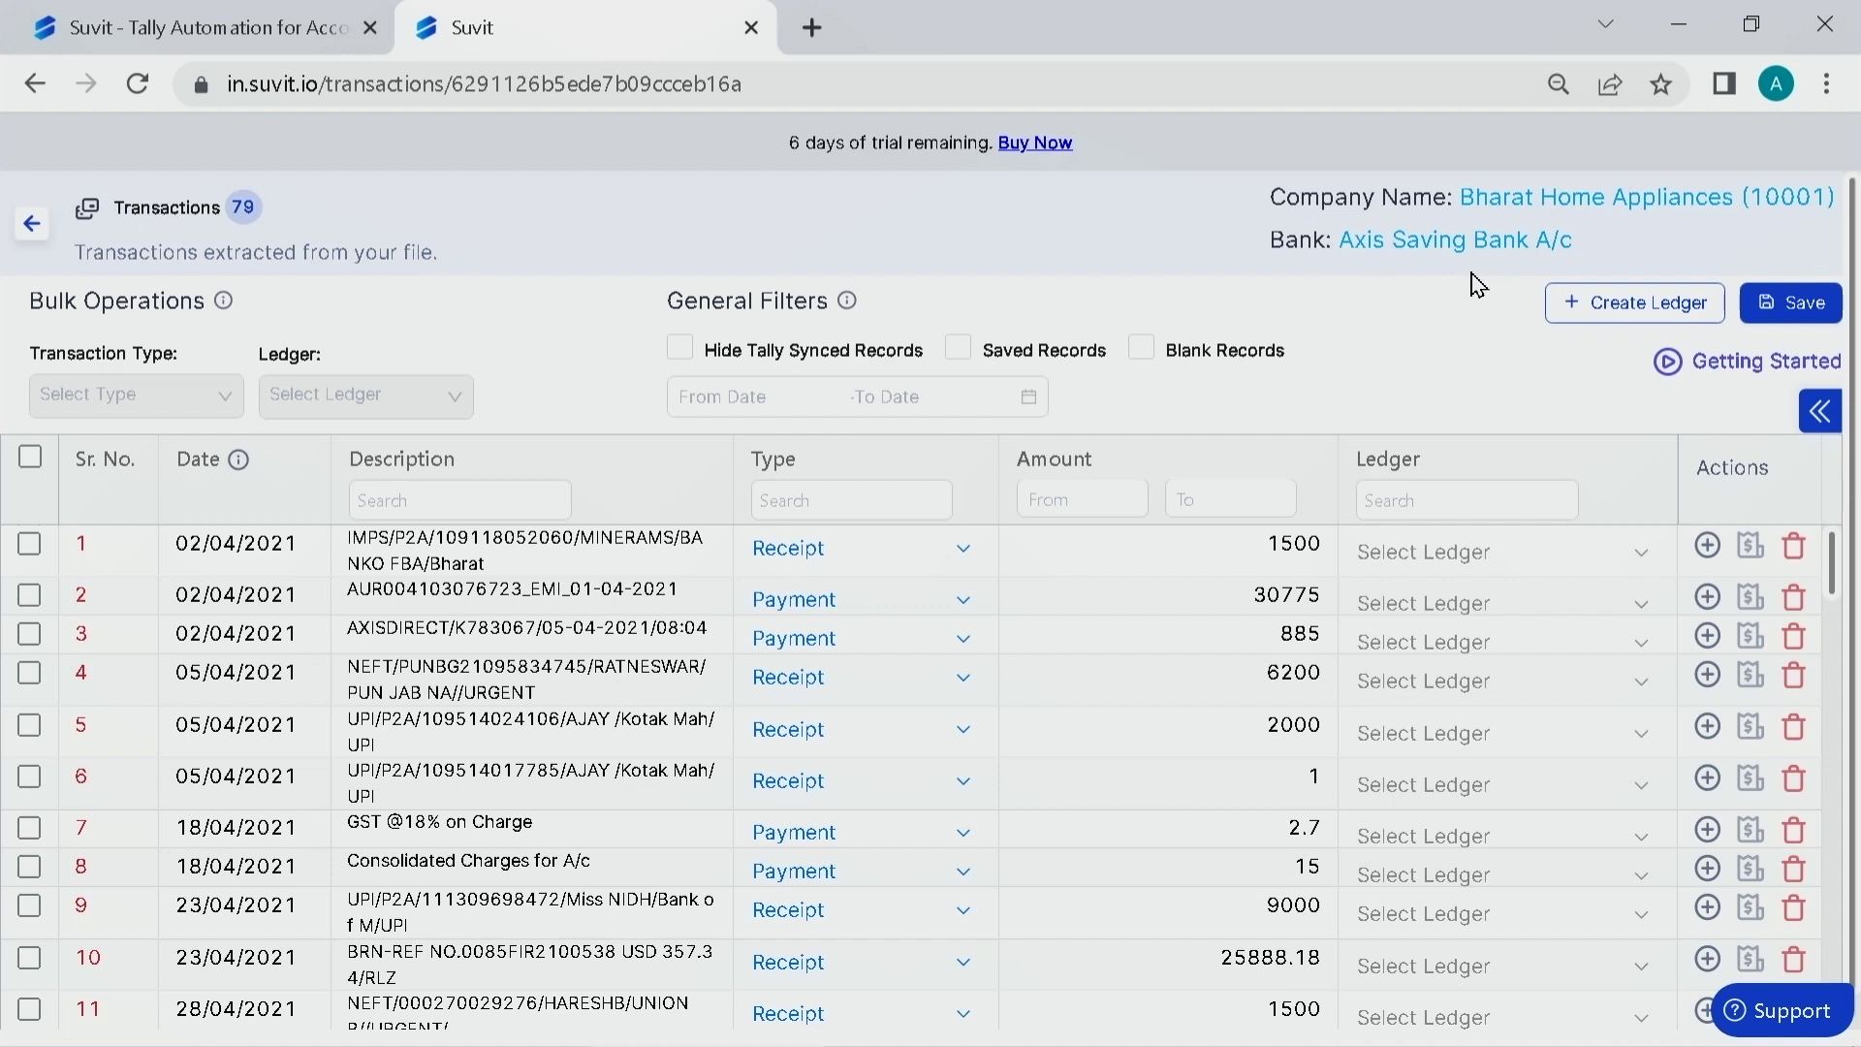
pyautogui.click(1460, 569)
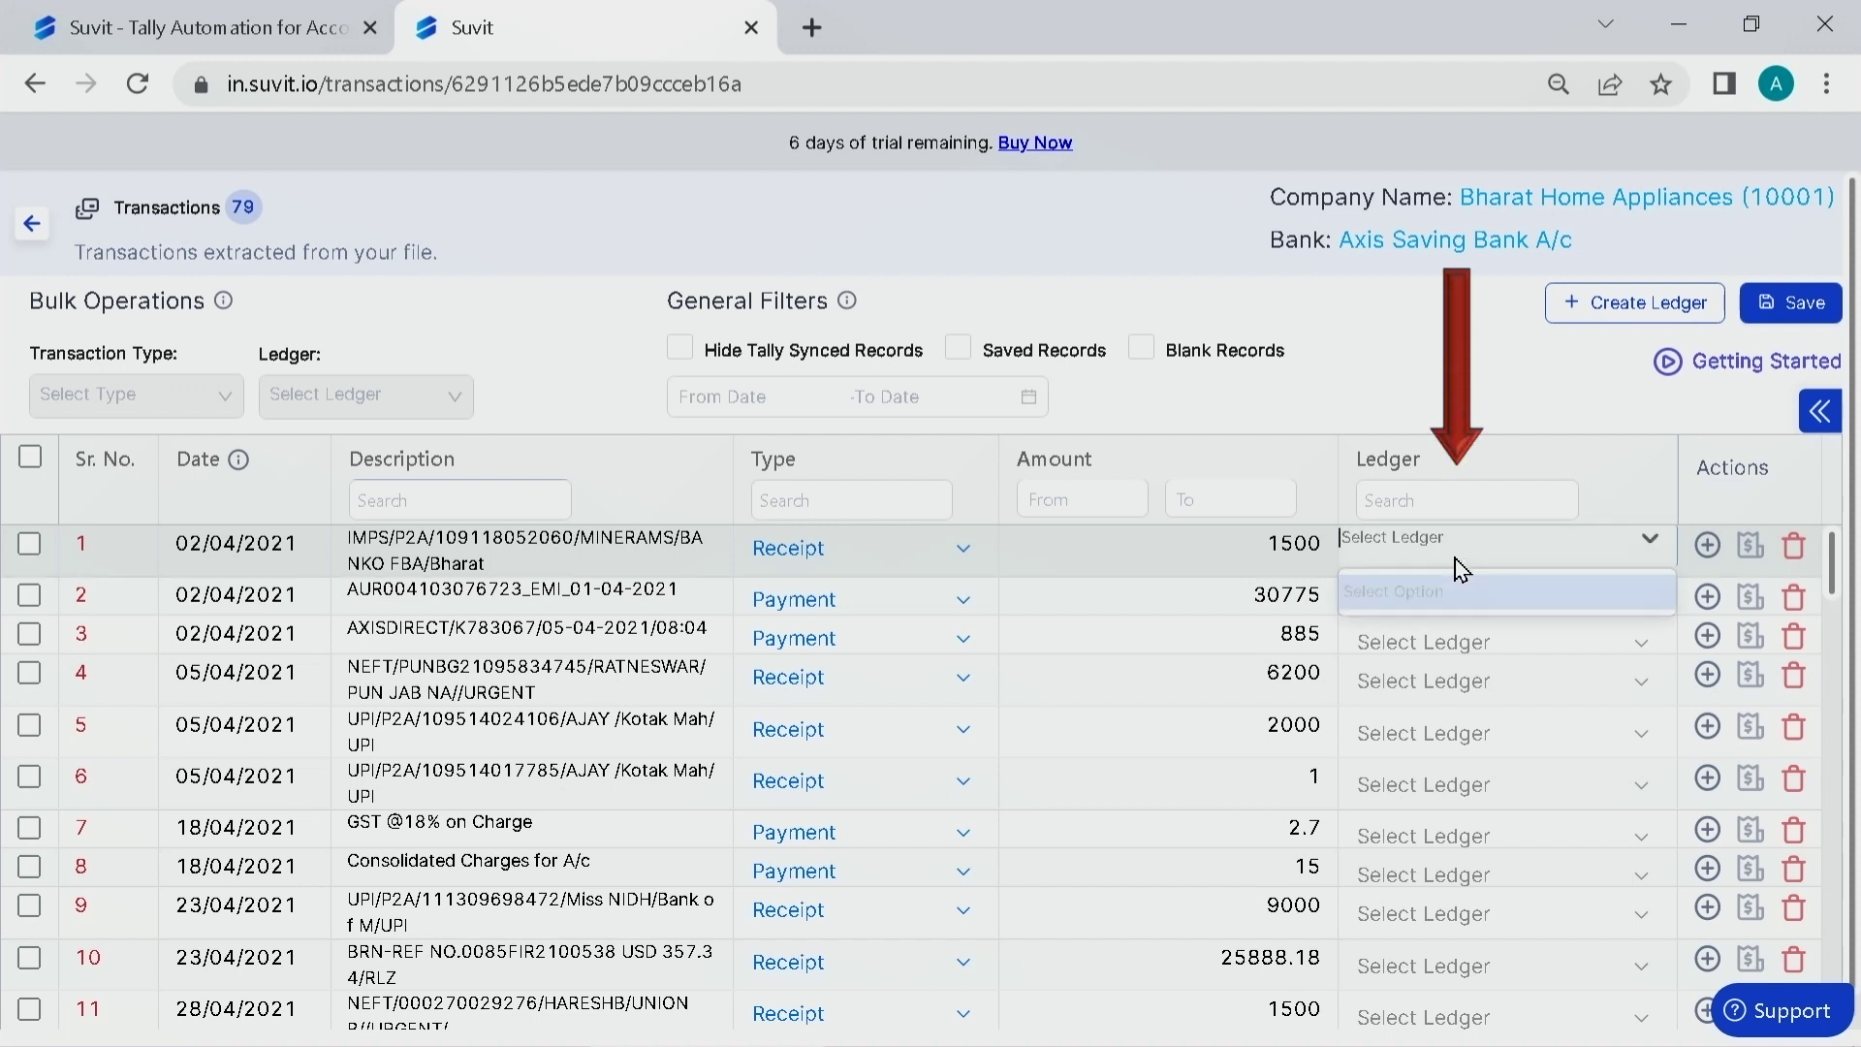
pyautogui.click(1459, 569)
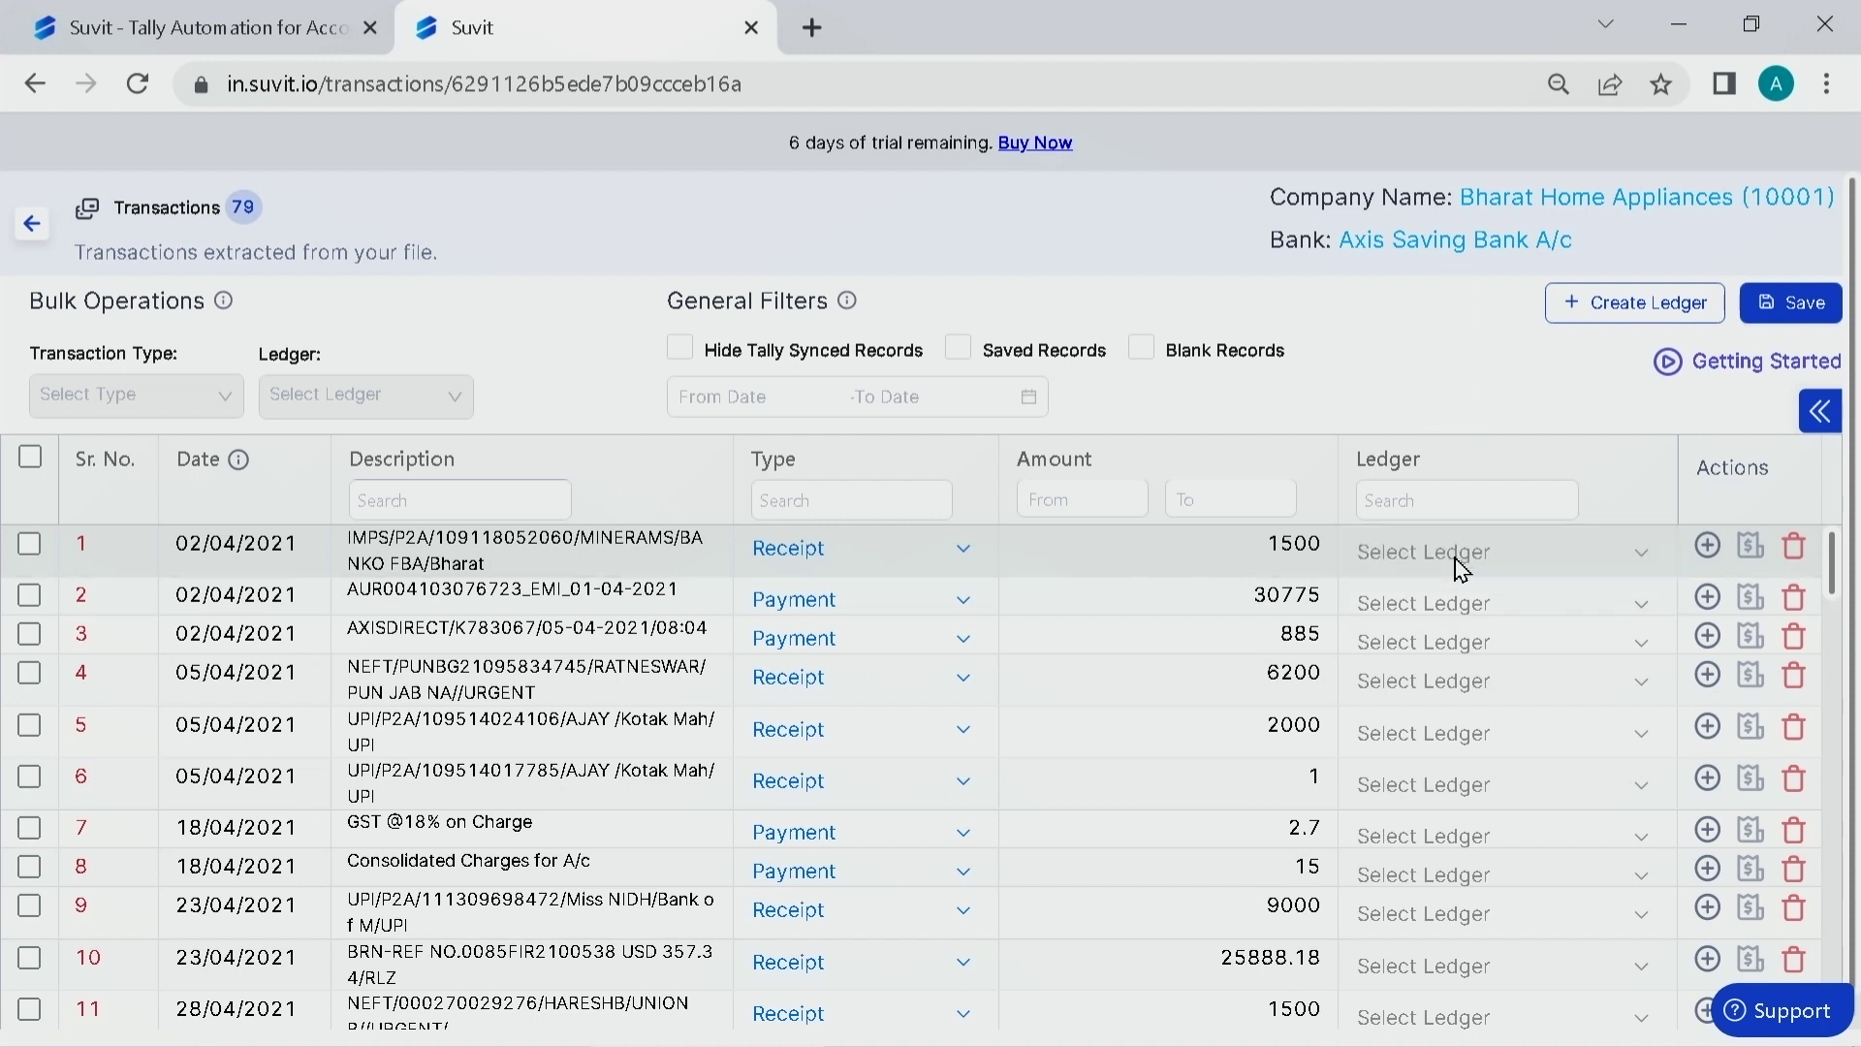
pyautogui.click(1460, 568)
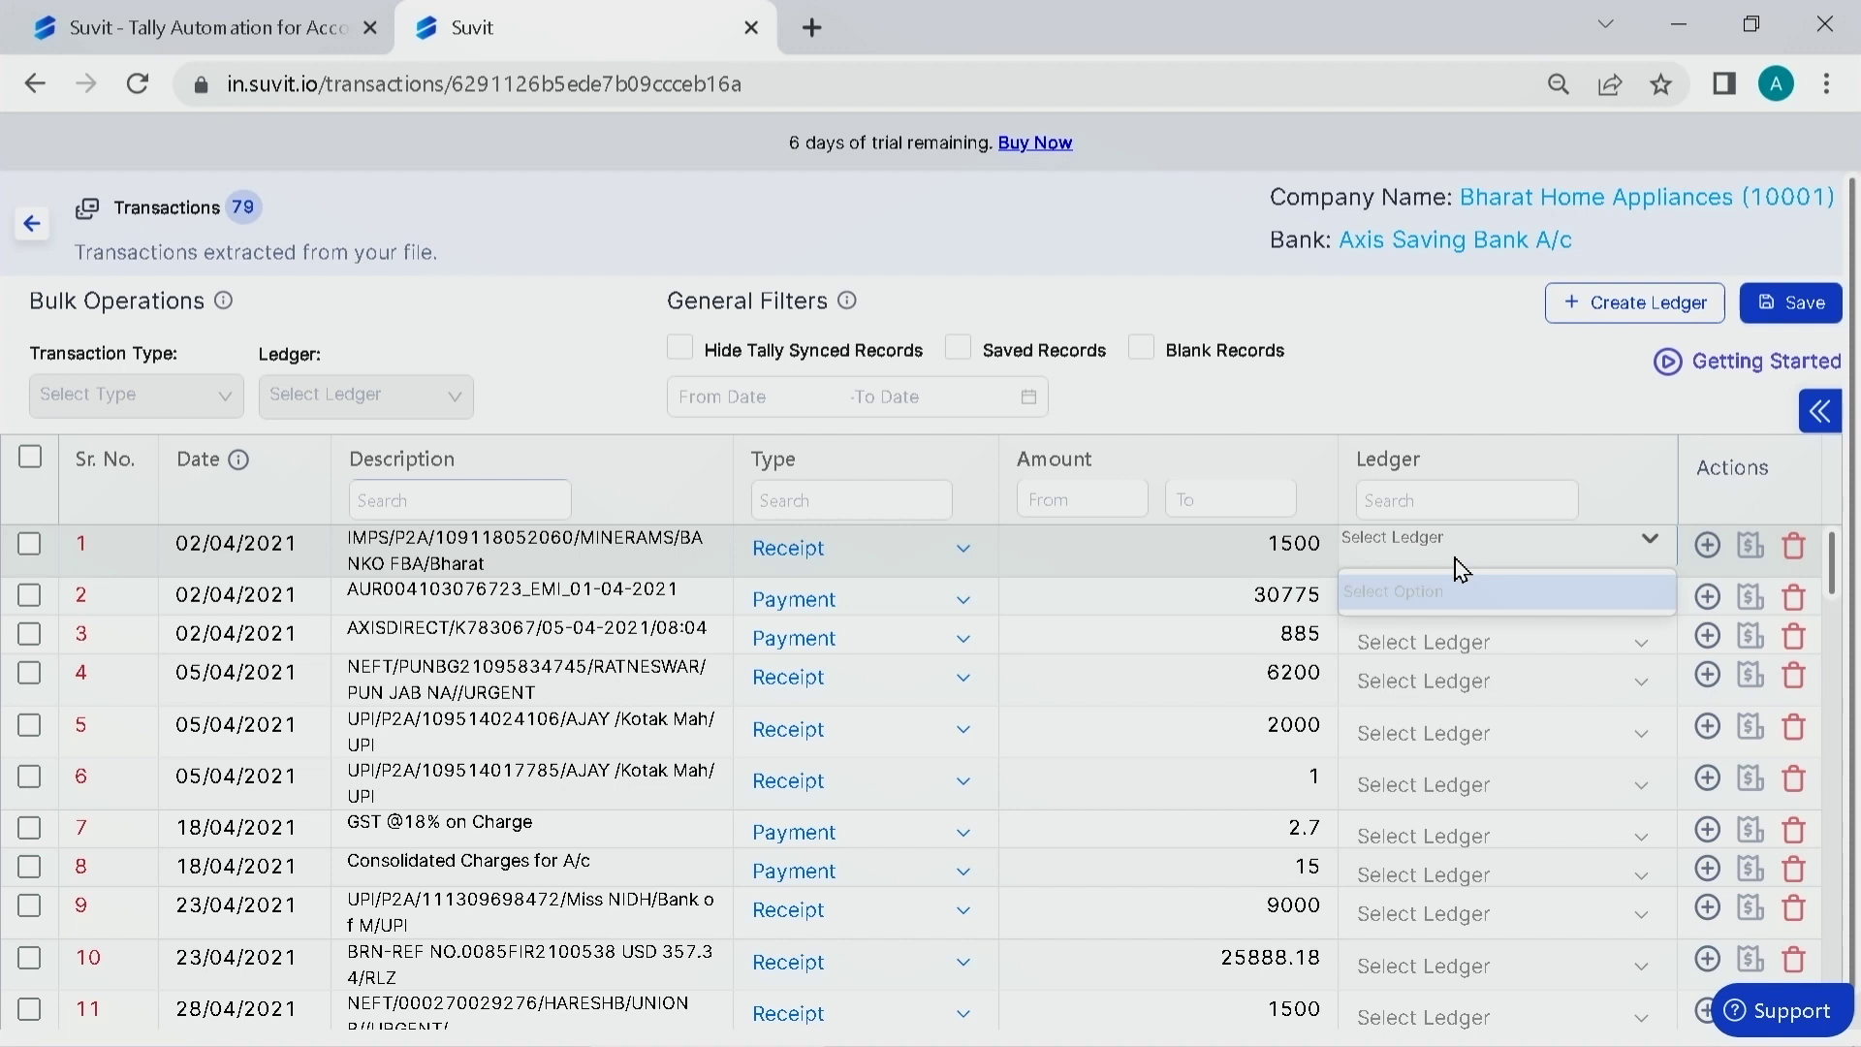
pyautogui.write('bh')
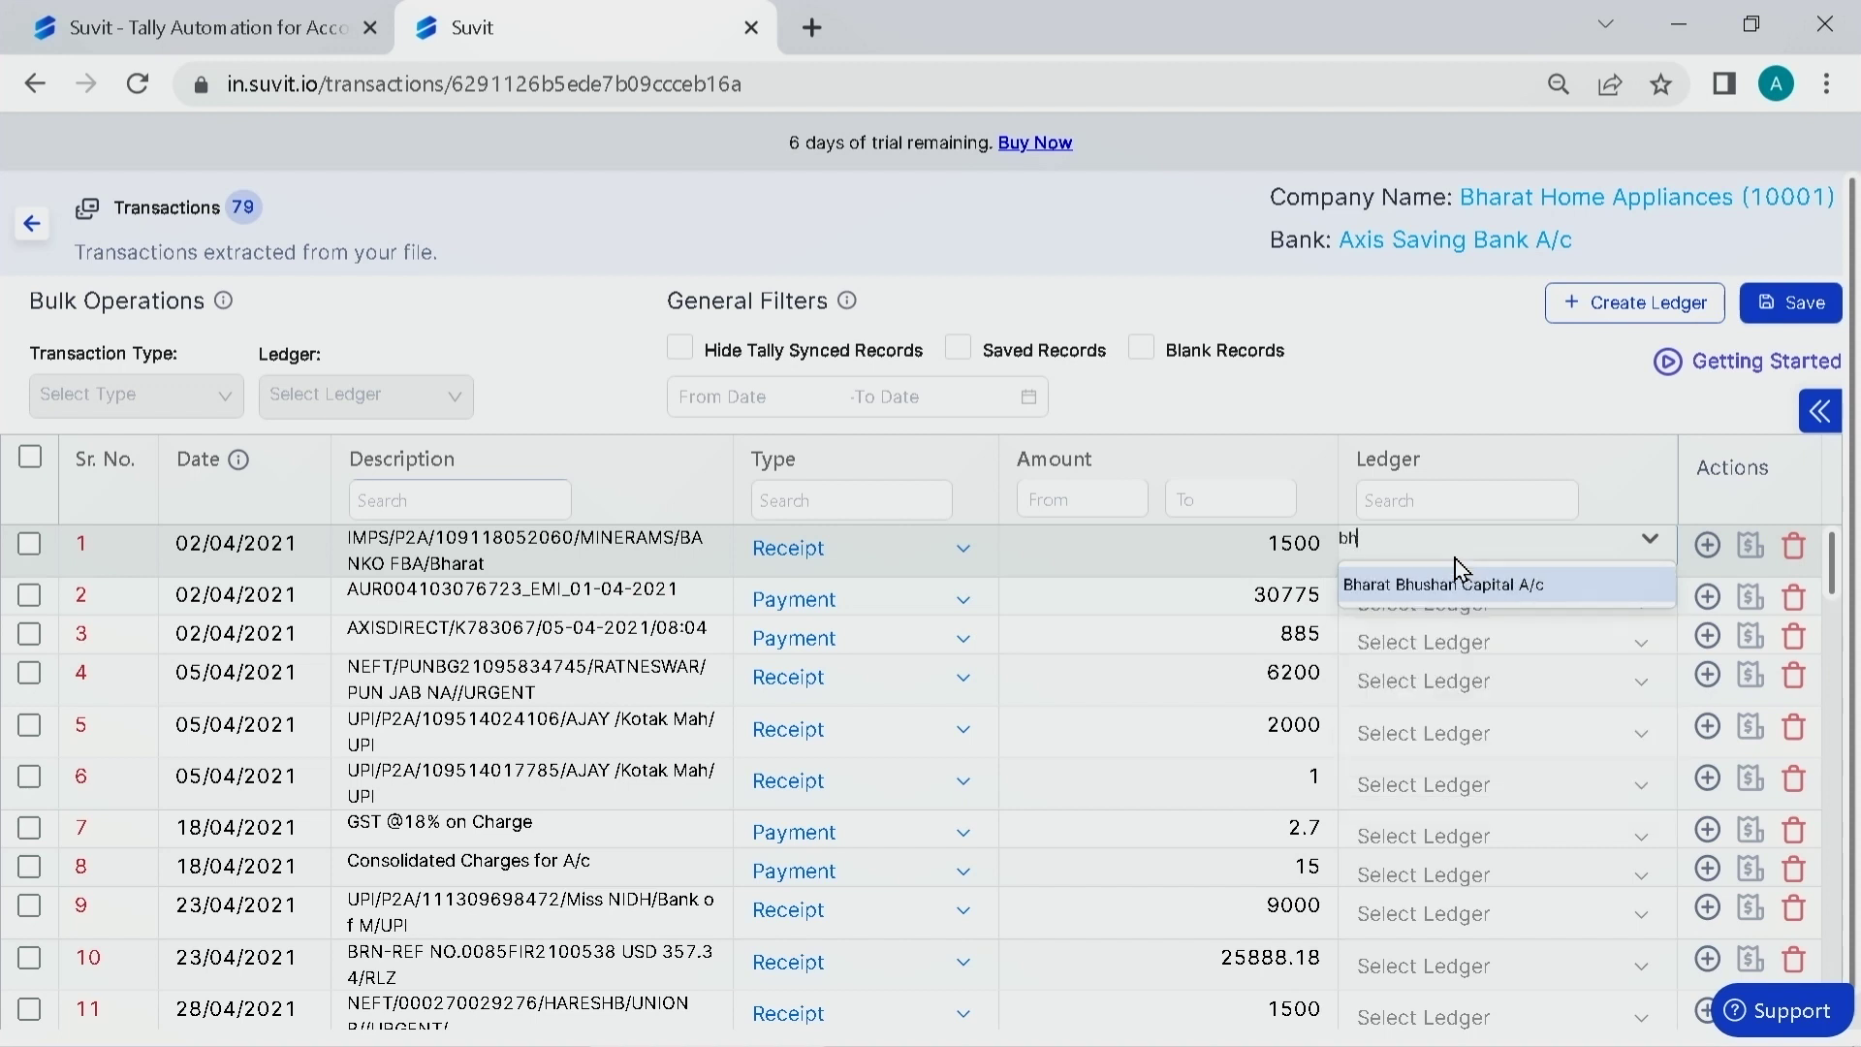
pyautogui.click(1434, 586)
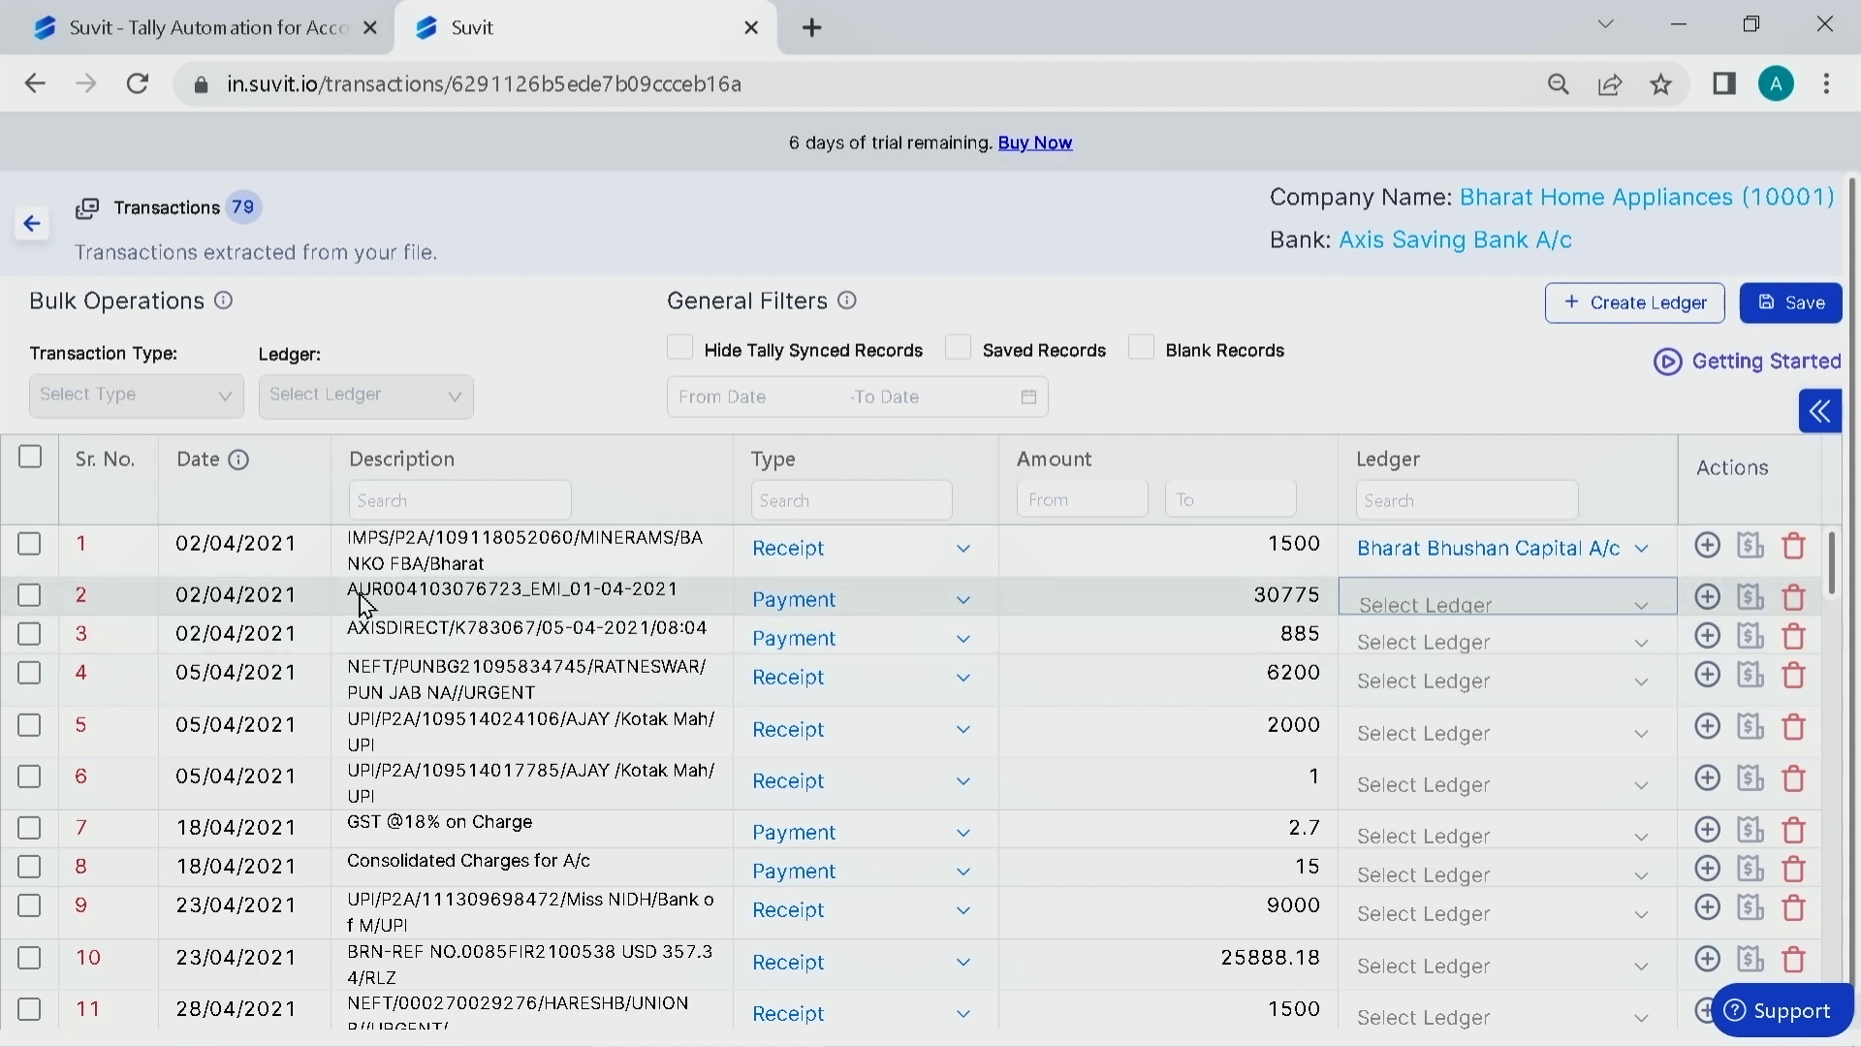
# Step: Filter descriptions by 'aur' and assign Axis Bank Car Loan A/c to all six 30775 EMI payments
pyautogui.click(394, 499)
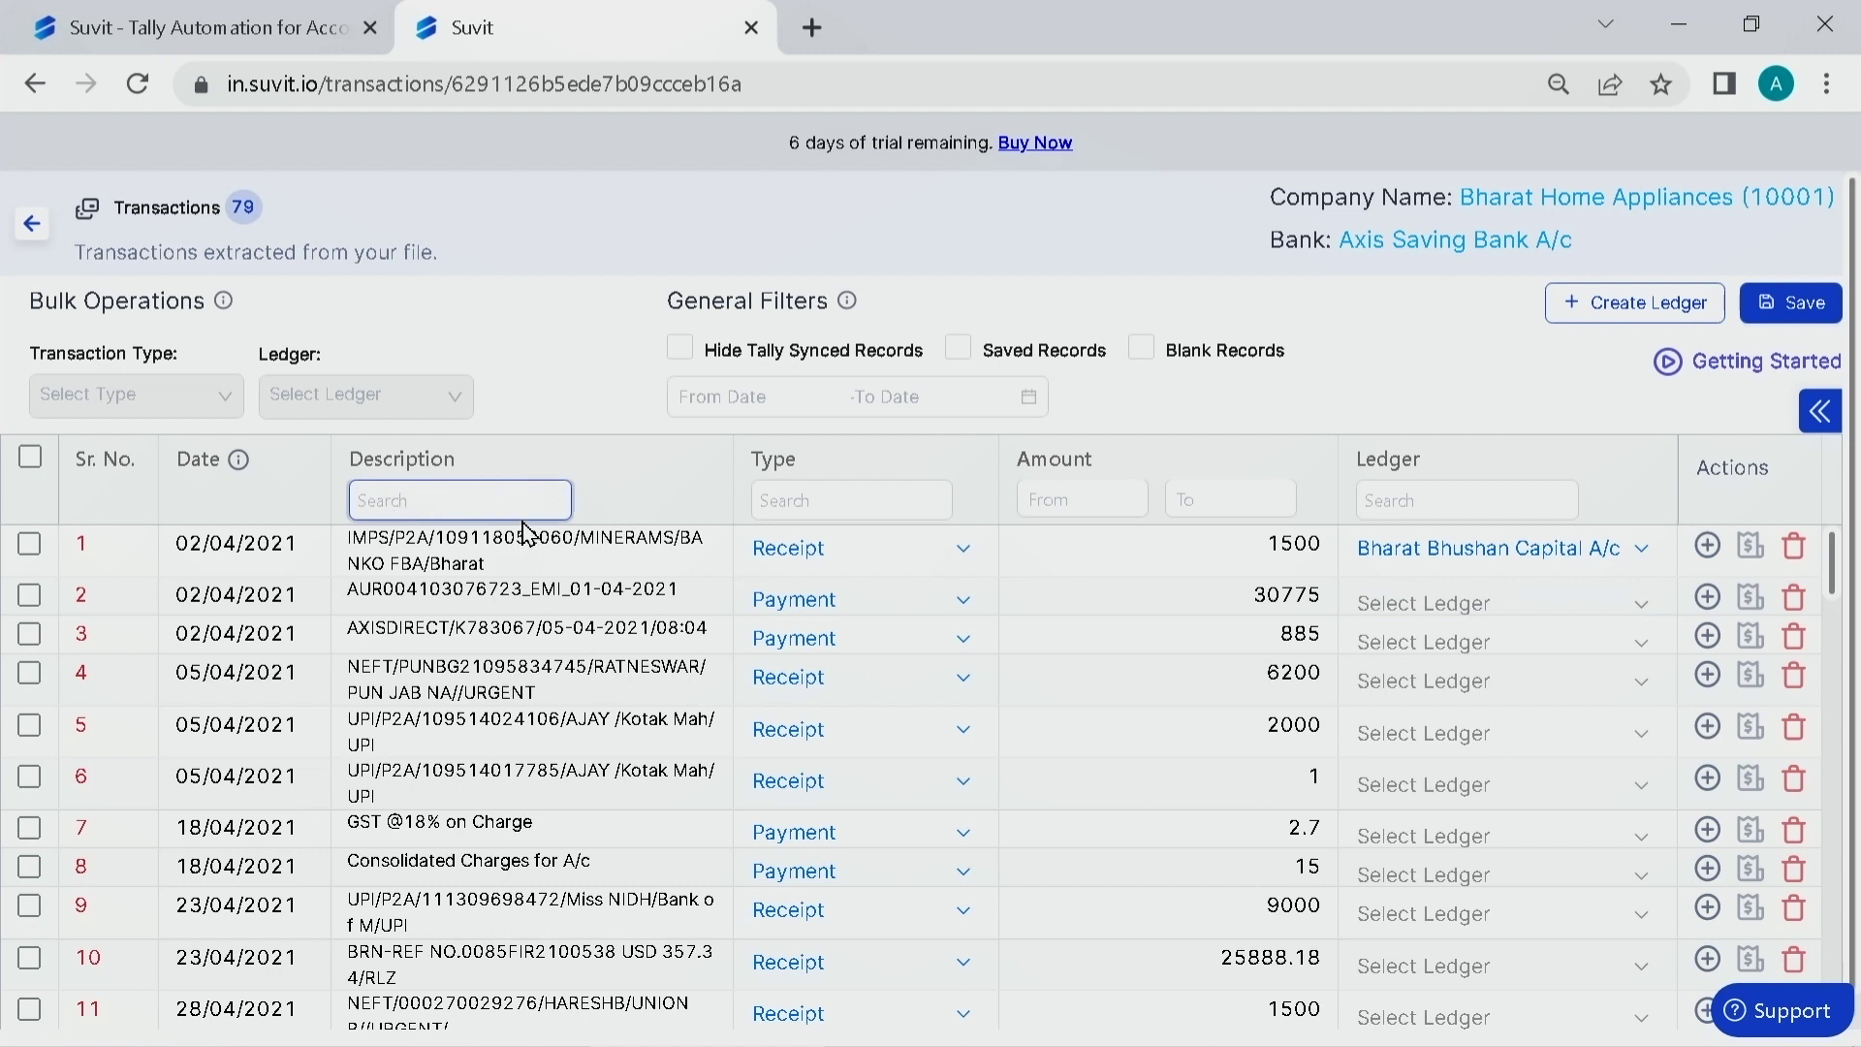
pyautogui.write('aur')
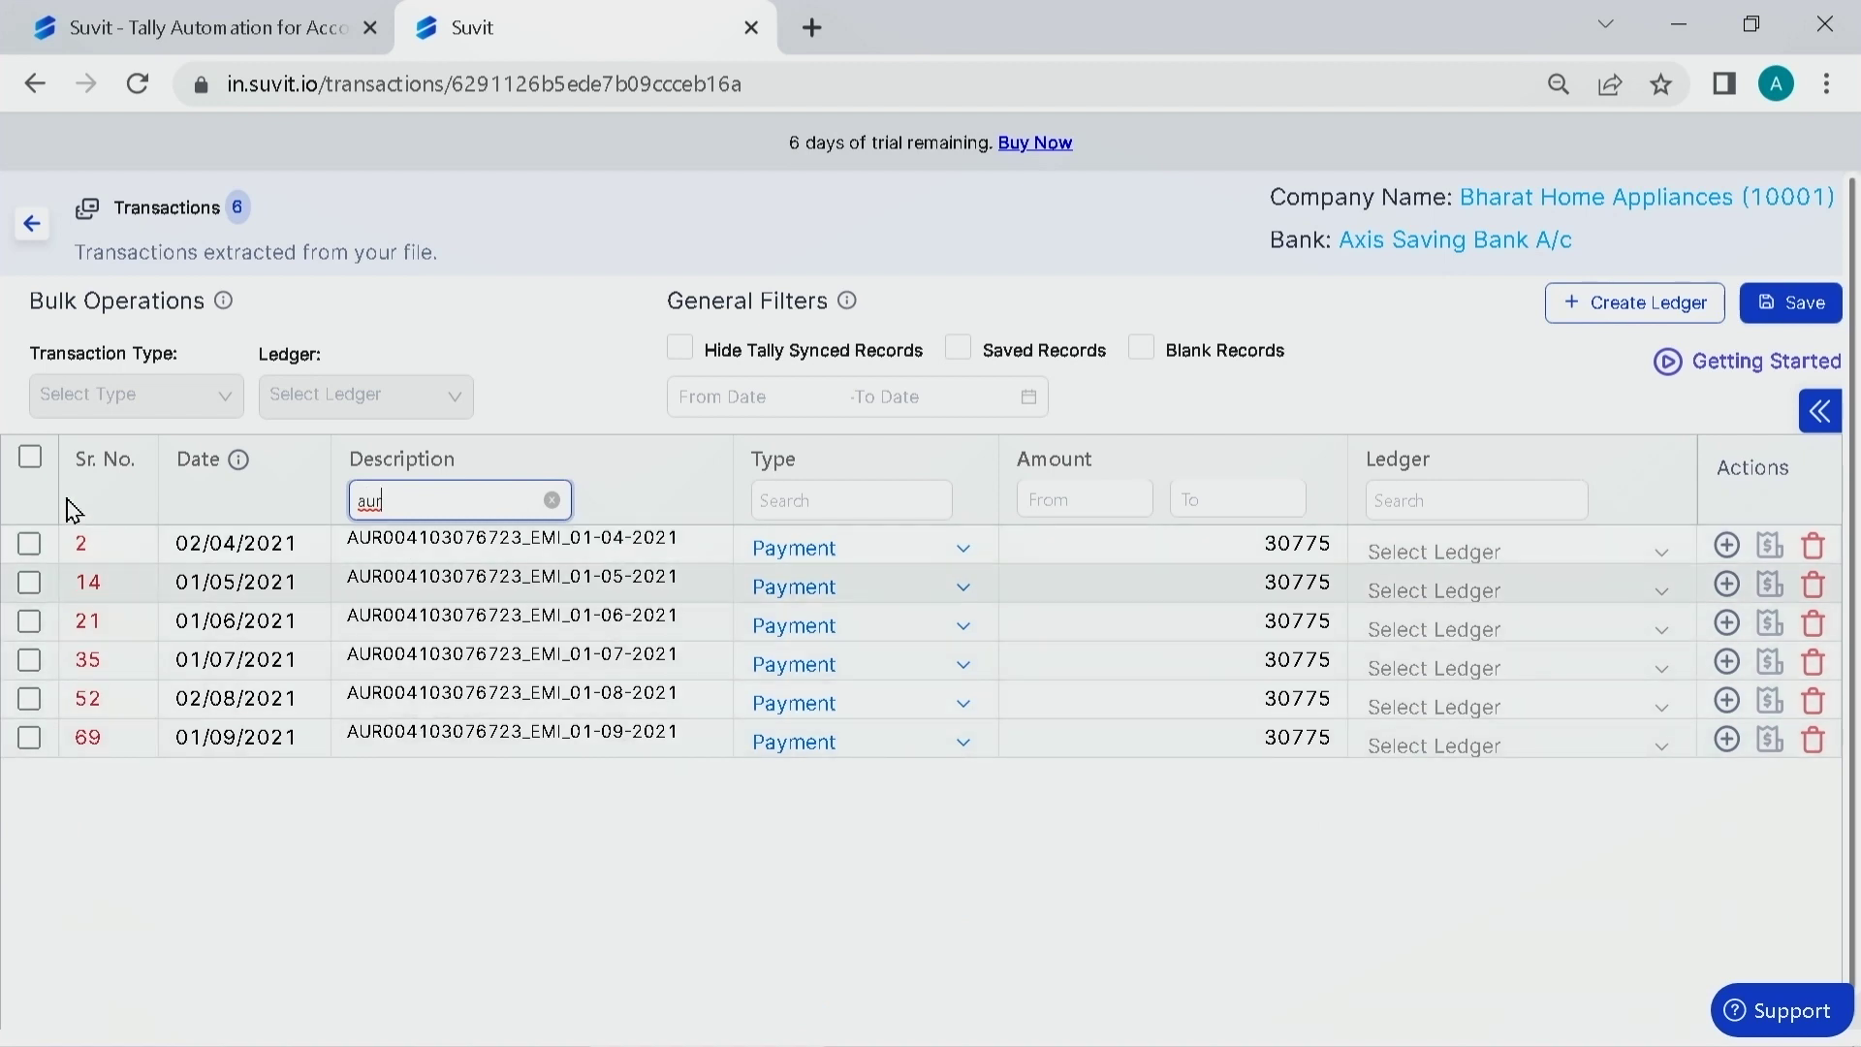
pyautogui.click(31, 469)
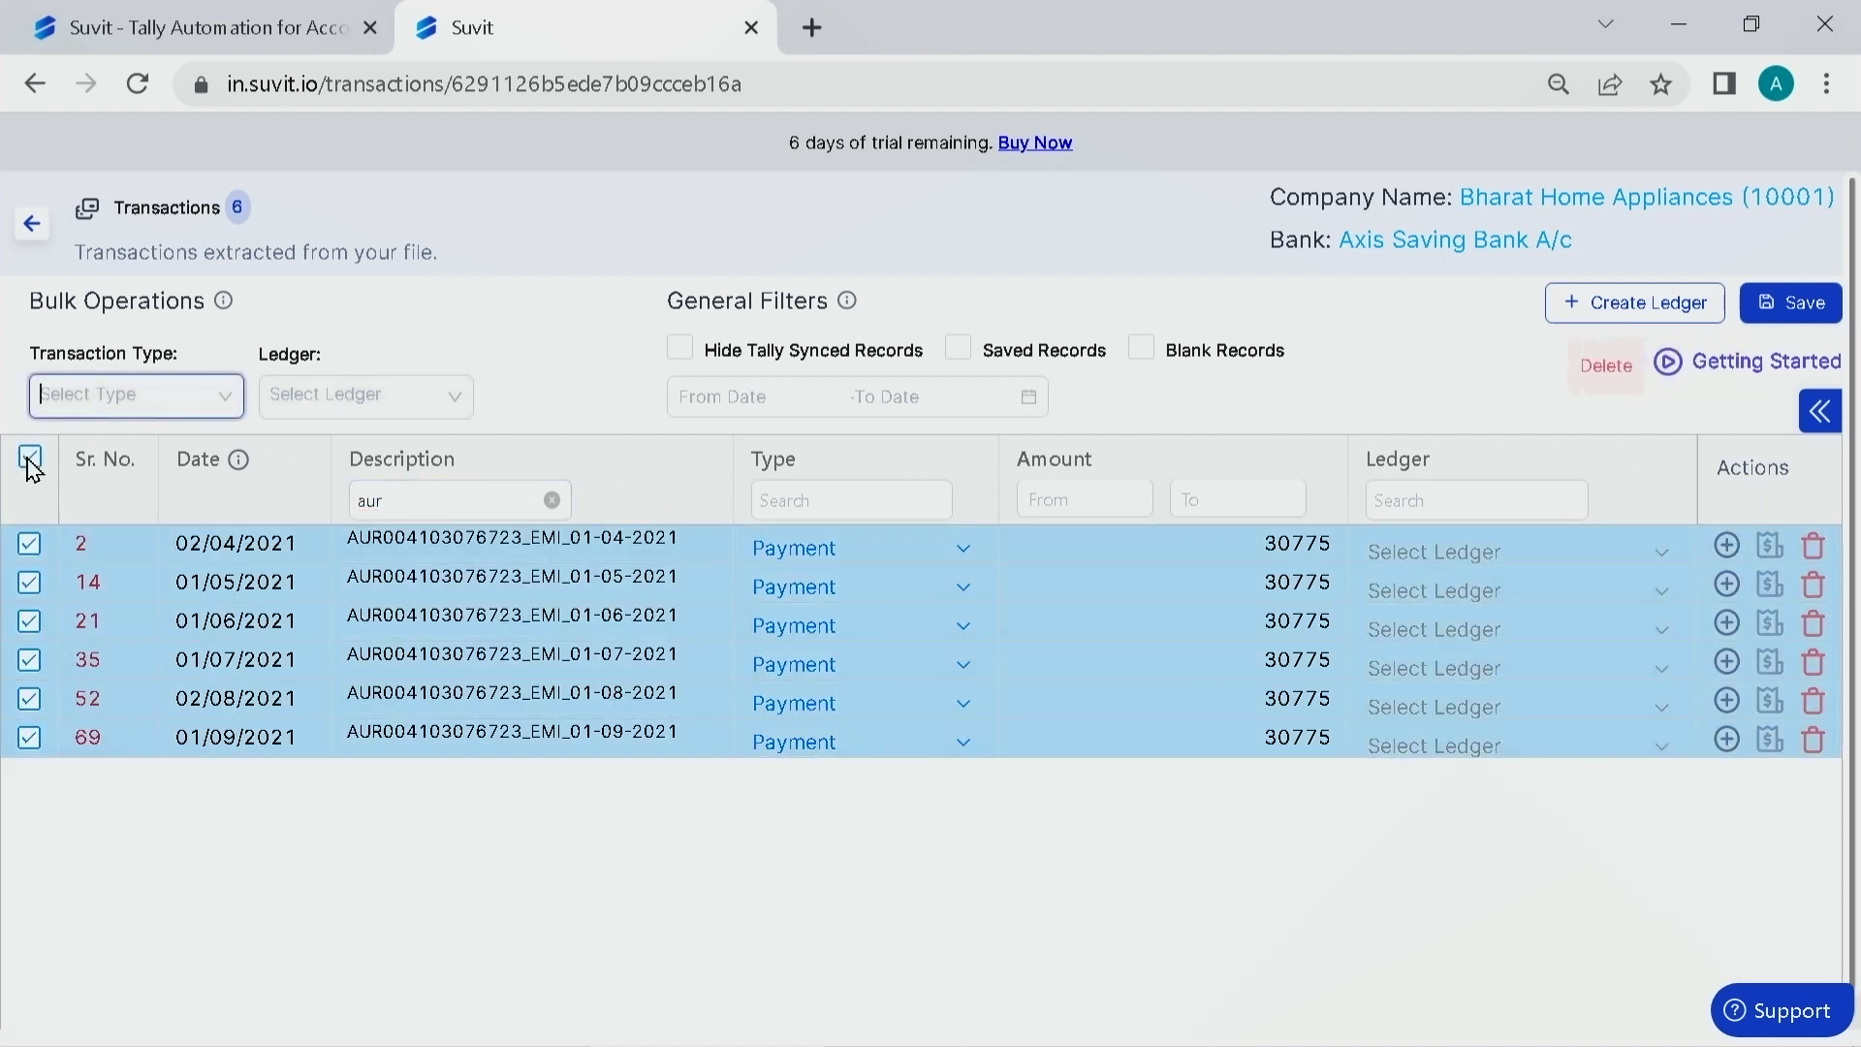
pyautogui.click(456, 395)
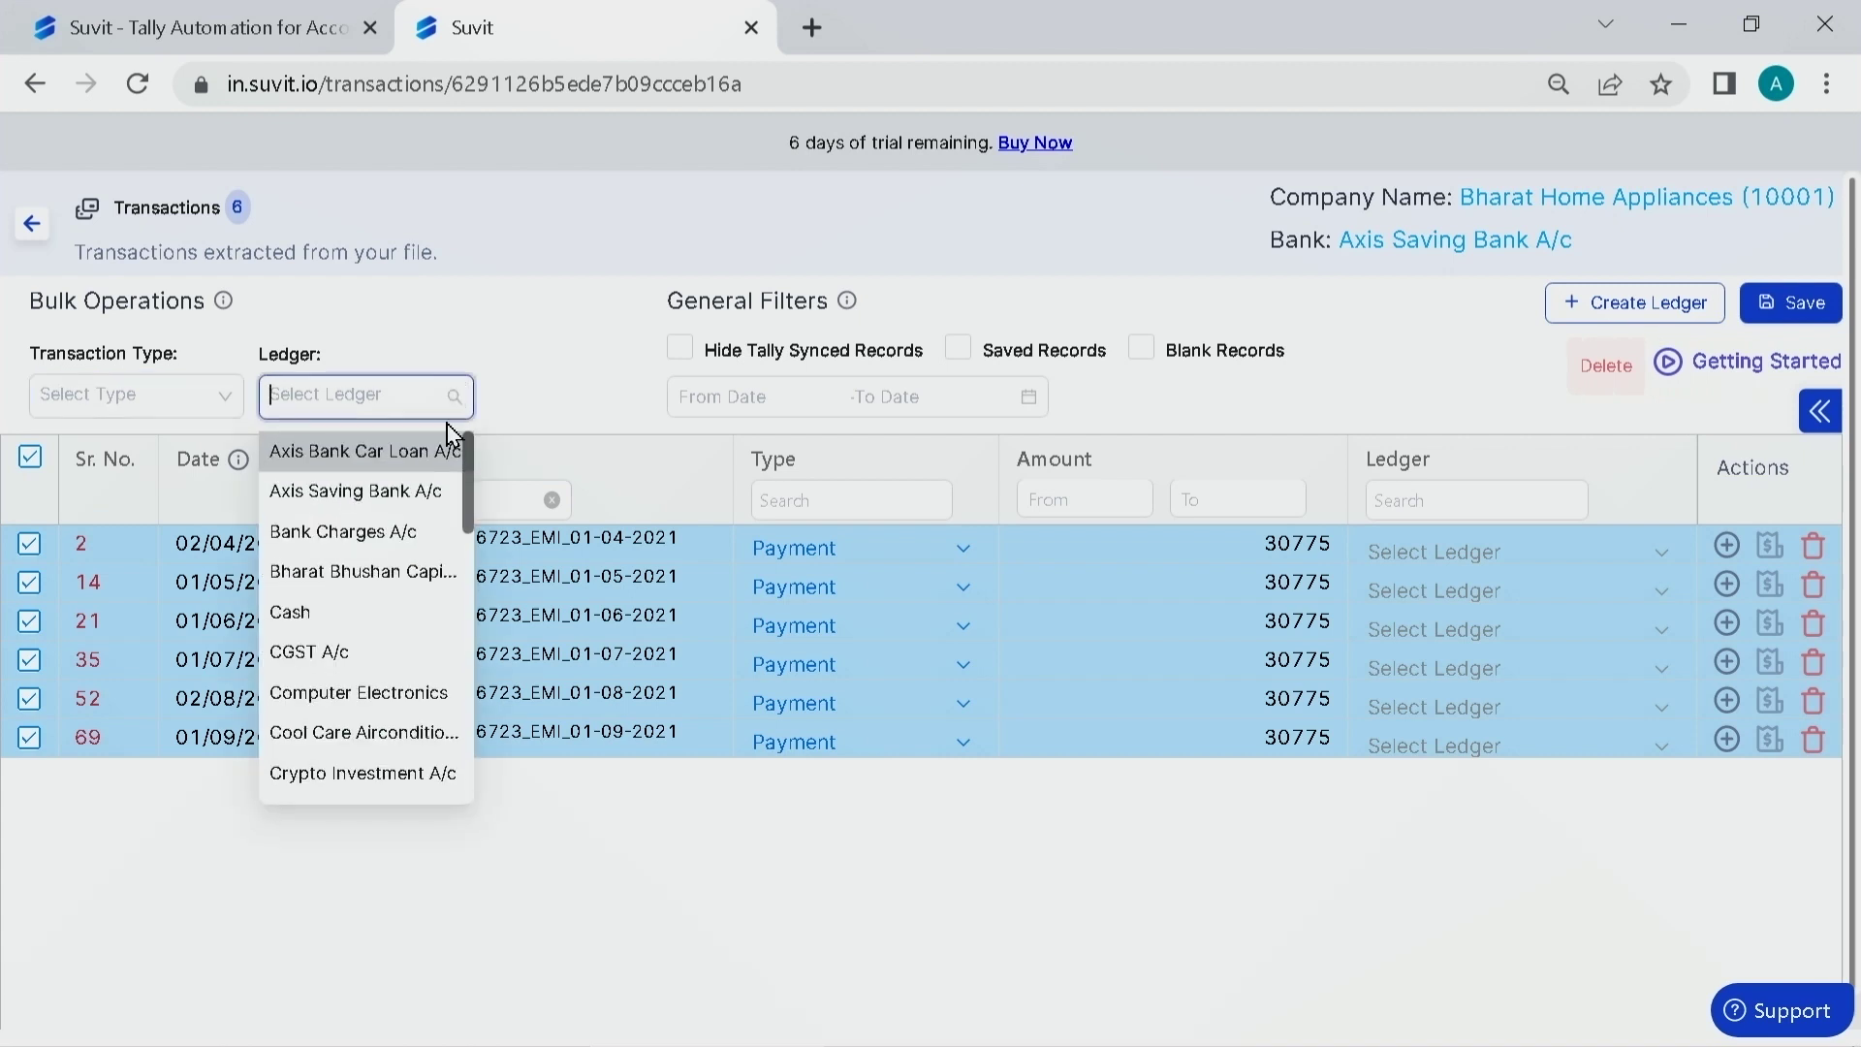
pyautogui.click(366, 457)
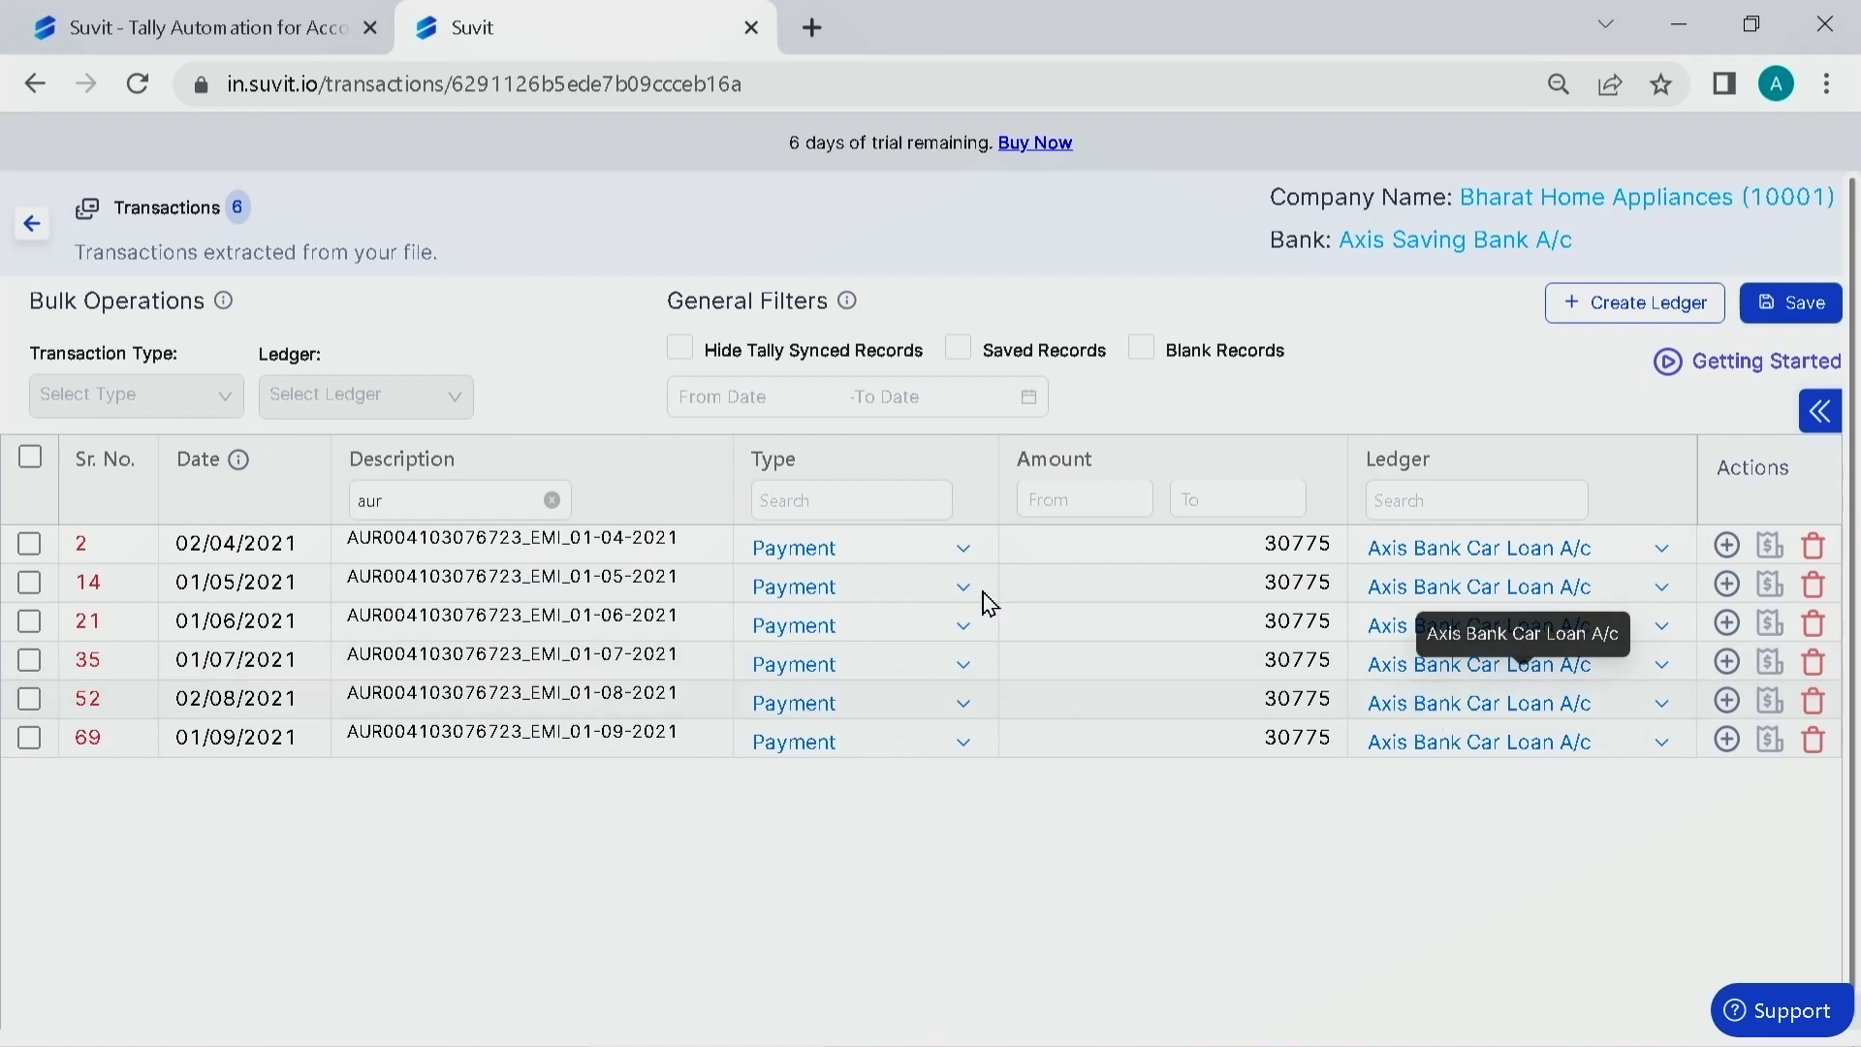
pyautogui.click(552, 501)
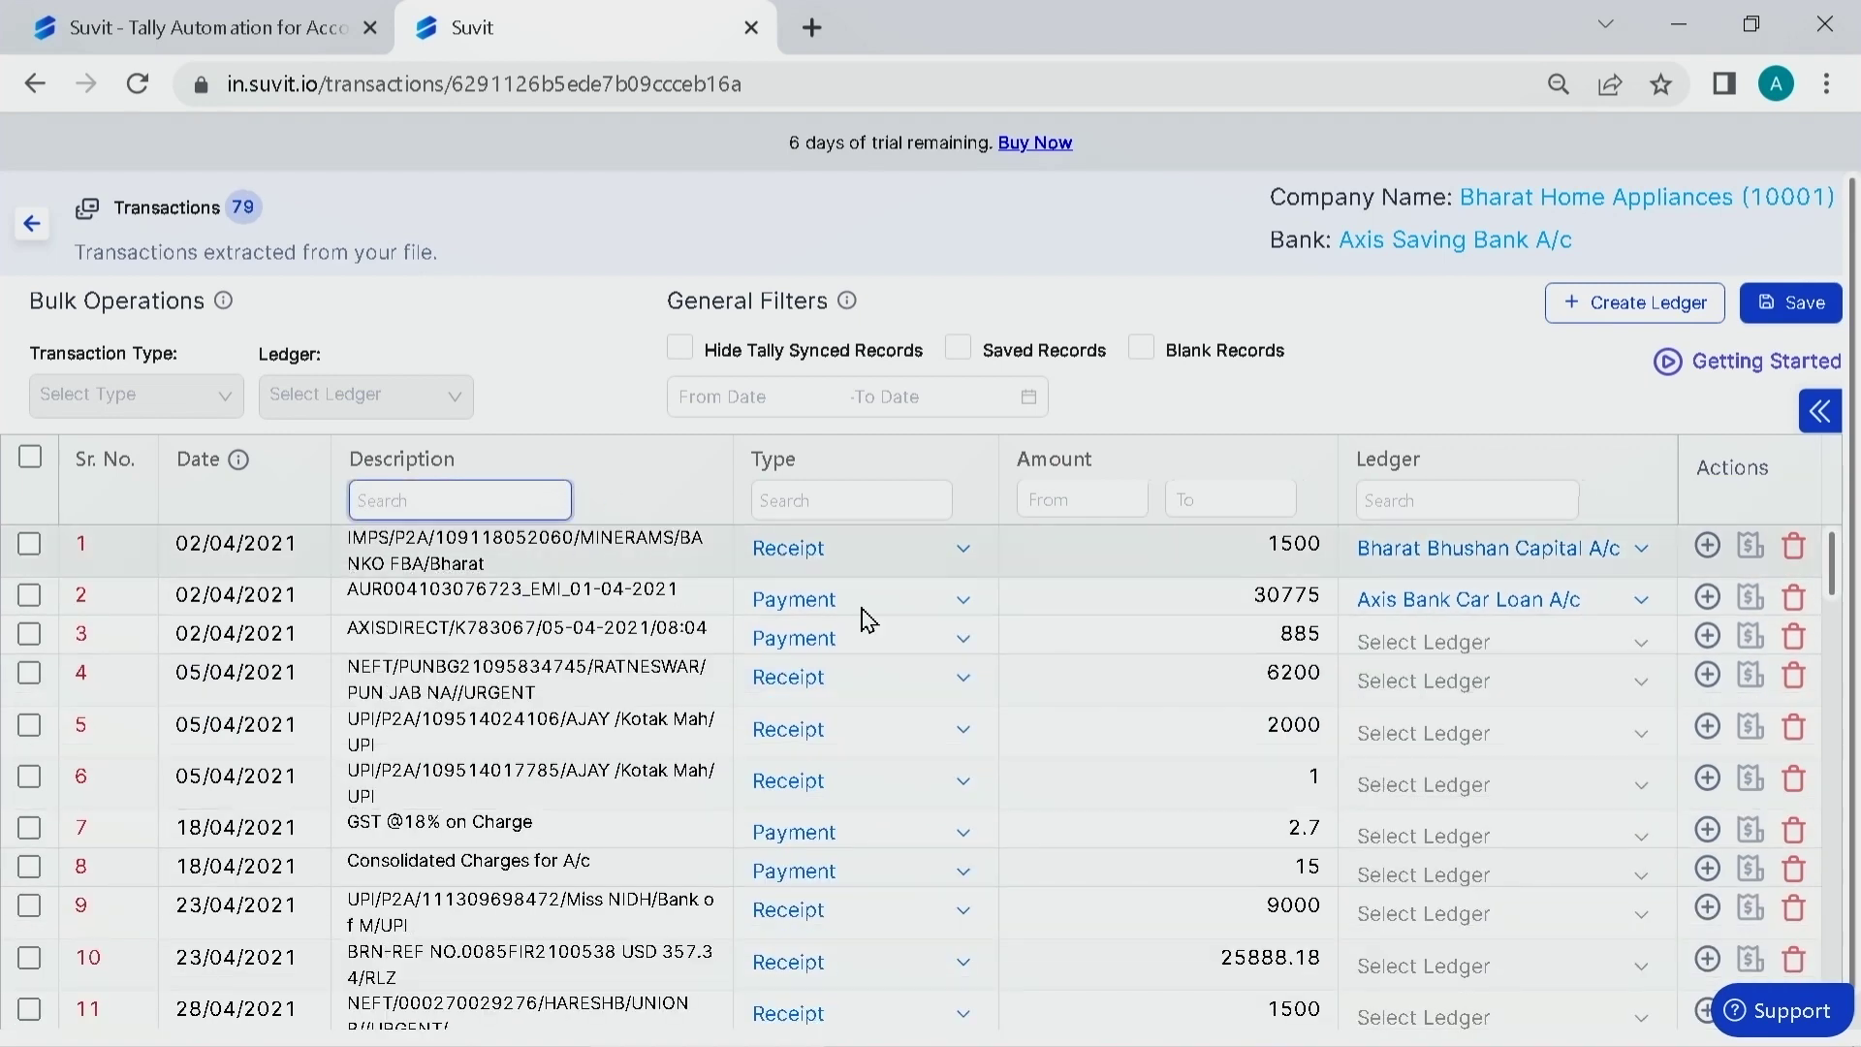
pyautogui.moveTo(1841, 562)
pyautogui.mouseDown()
pyautogui.moveTo(1839, 614)
pyautogui.moveTo(1805, 511)
pyautogui.mouseUp()
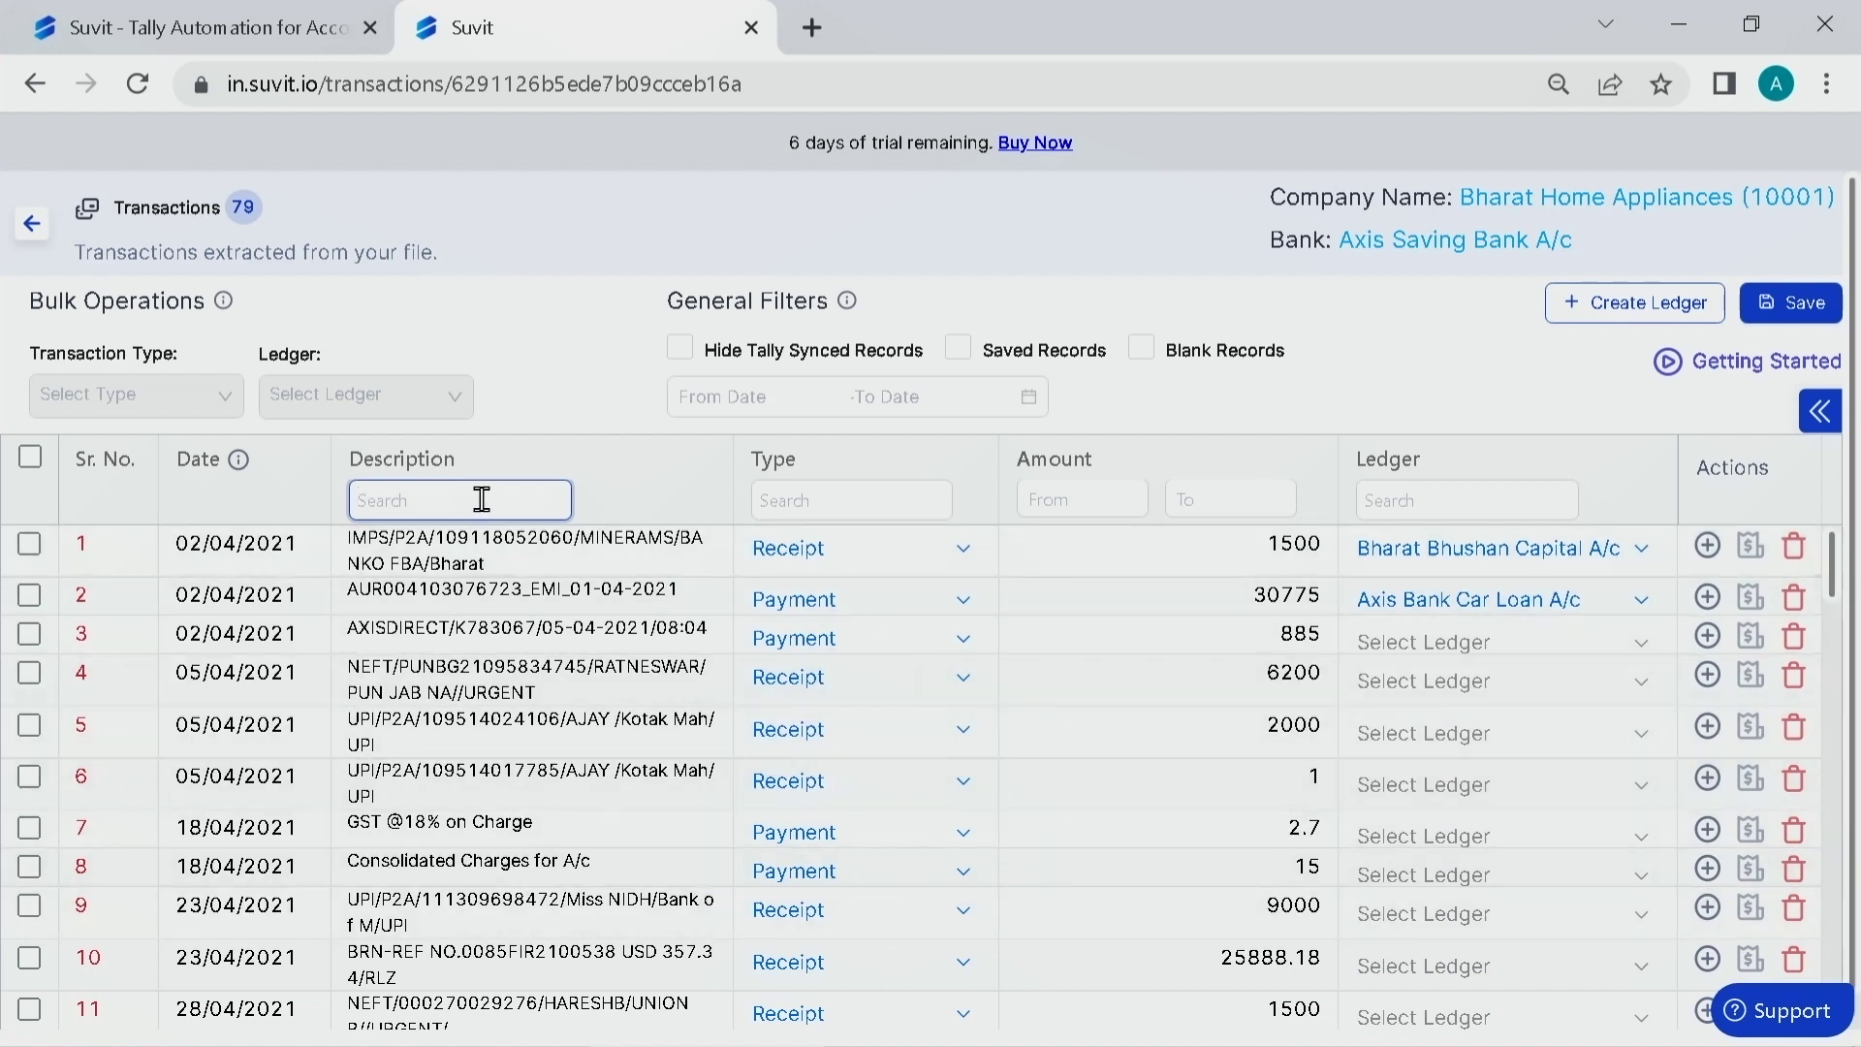
# Step: Set the six 'cash de' deposits to Contra Deposit with the Cash ledger
pyautogui.write('cash dep')
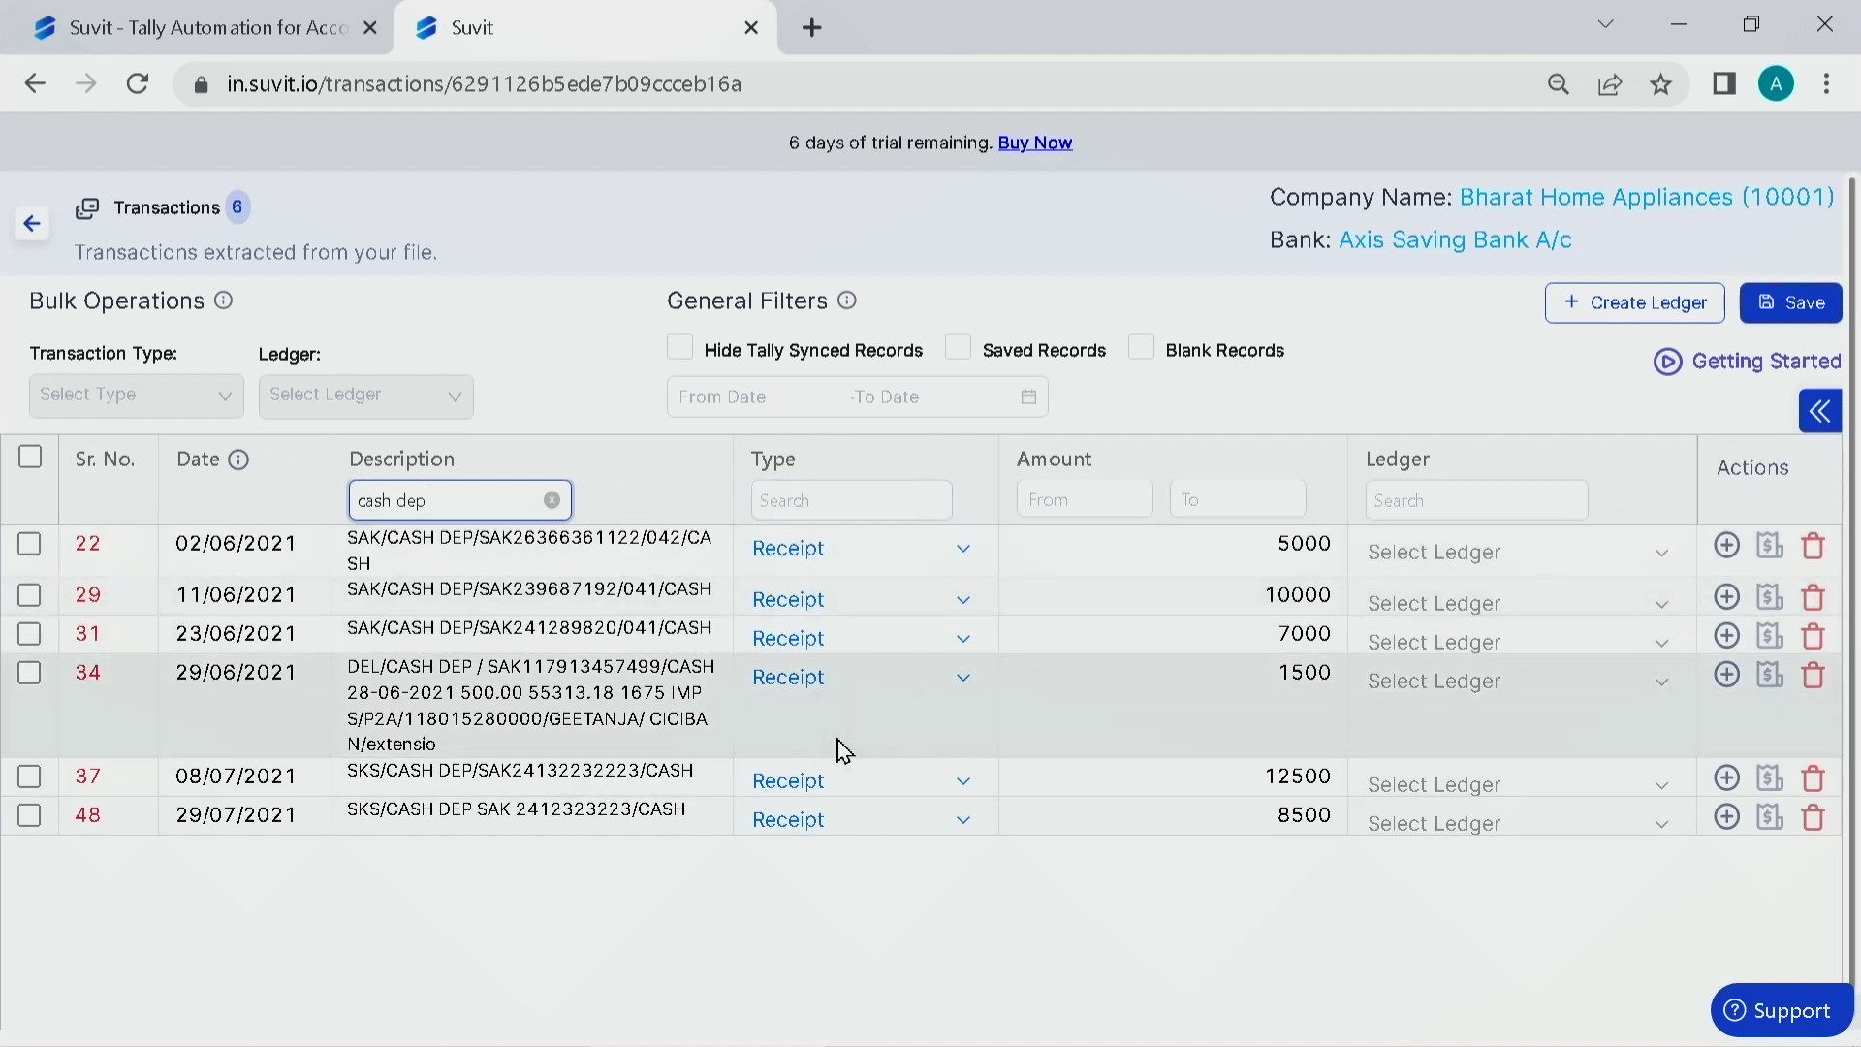
pyautogui.click(30, 457)
pyautogui.click(215, 397)
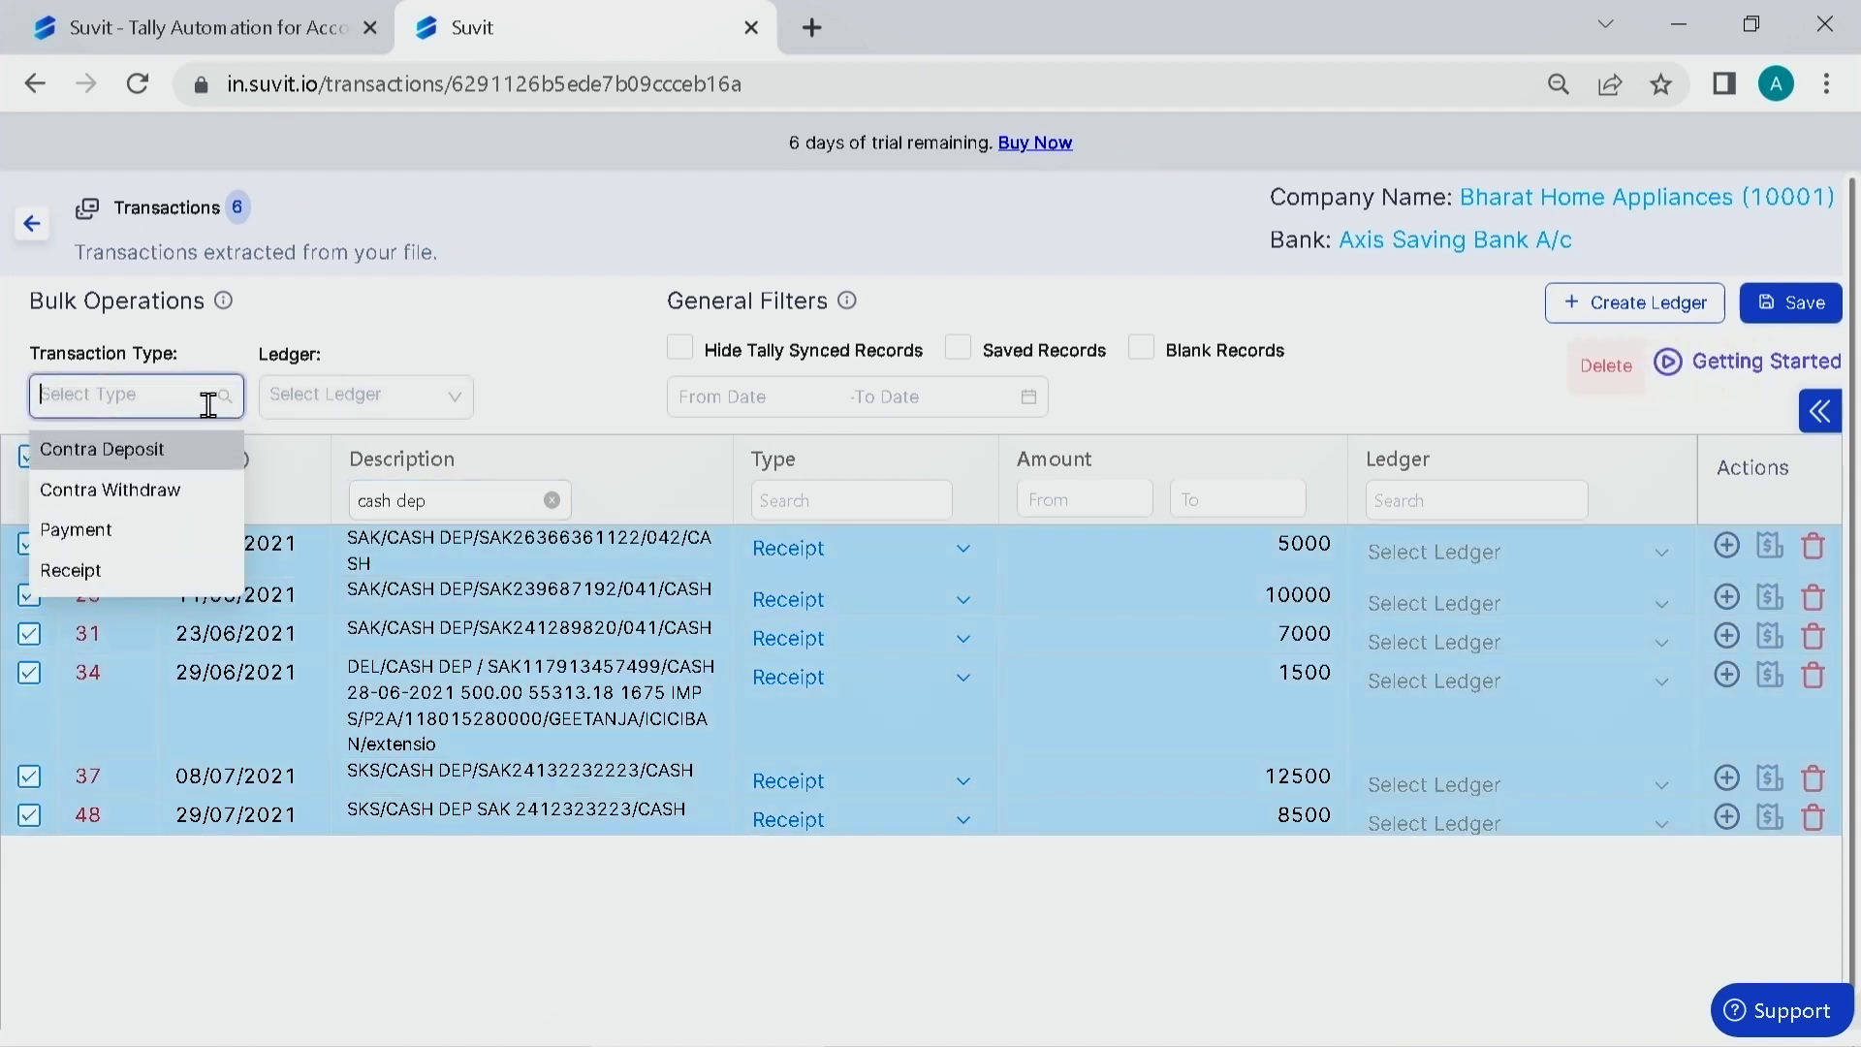
pyautogui.click(127, 453)
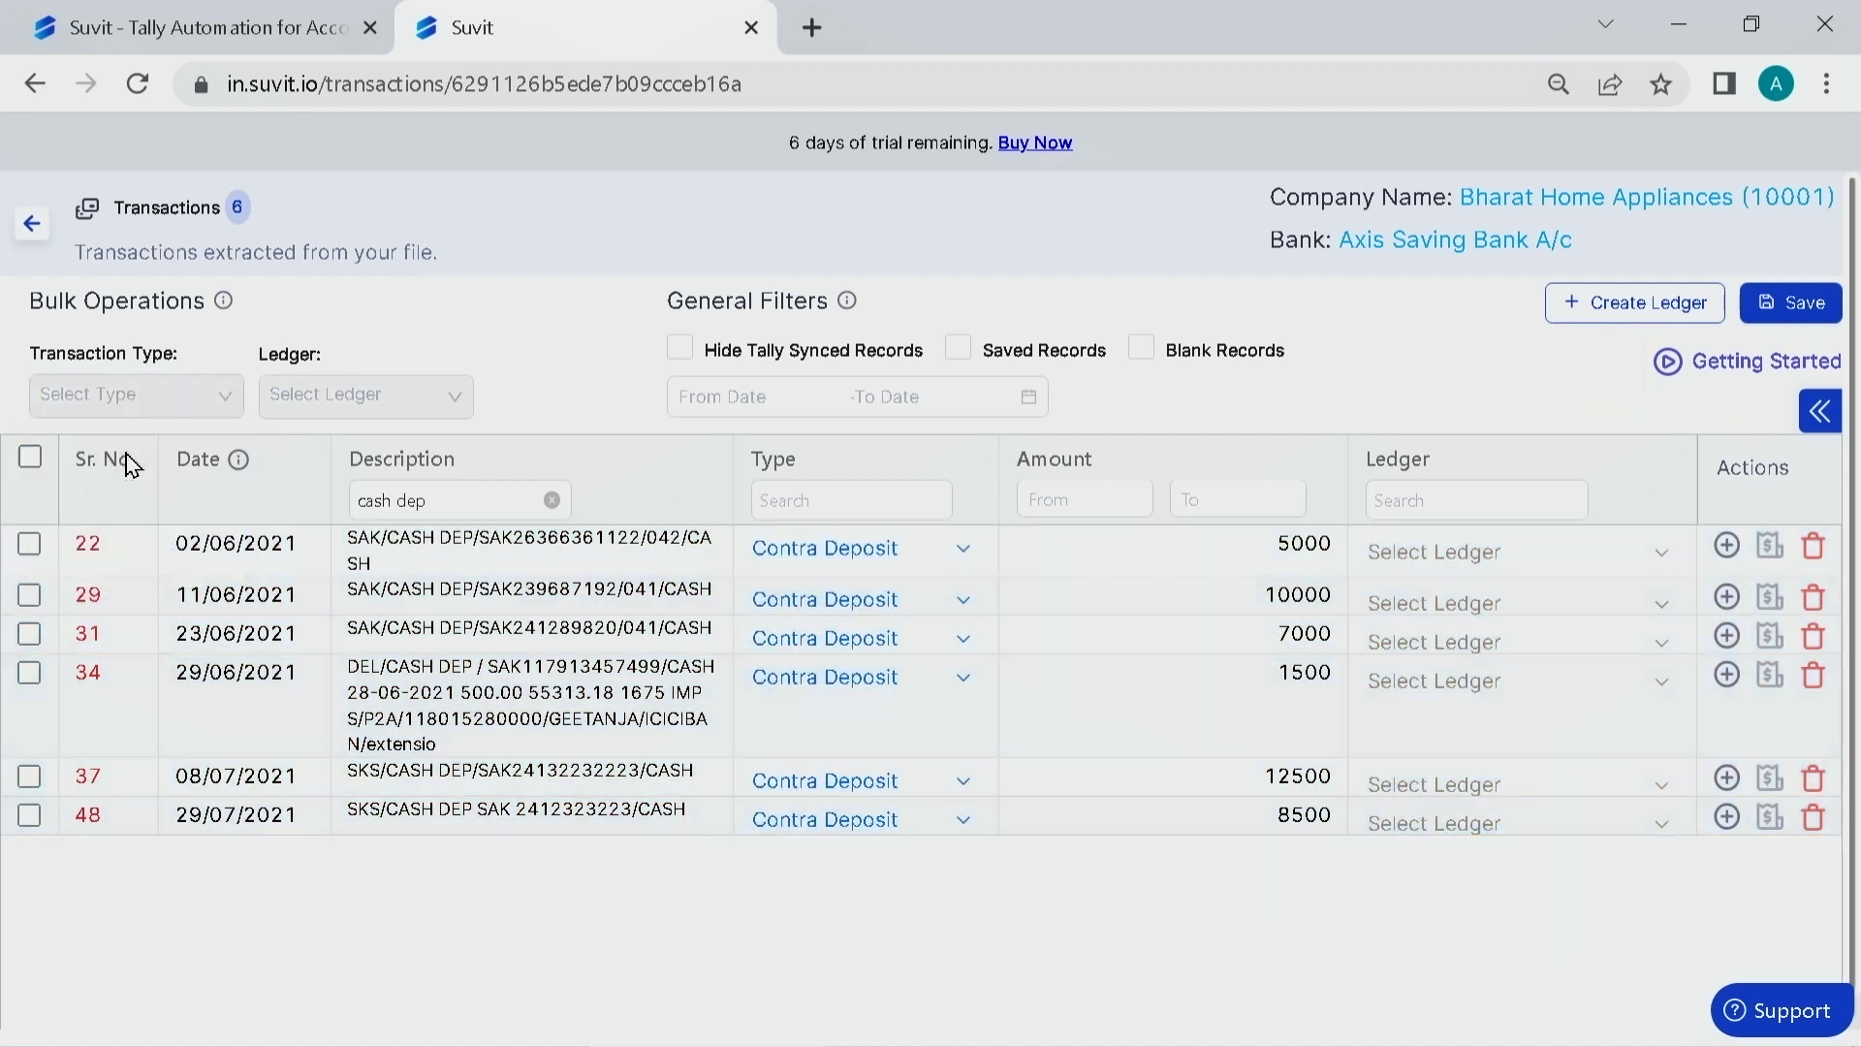
pyautogui.click(30, 455)
pyautogui.click(448, 393)
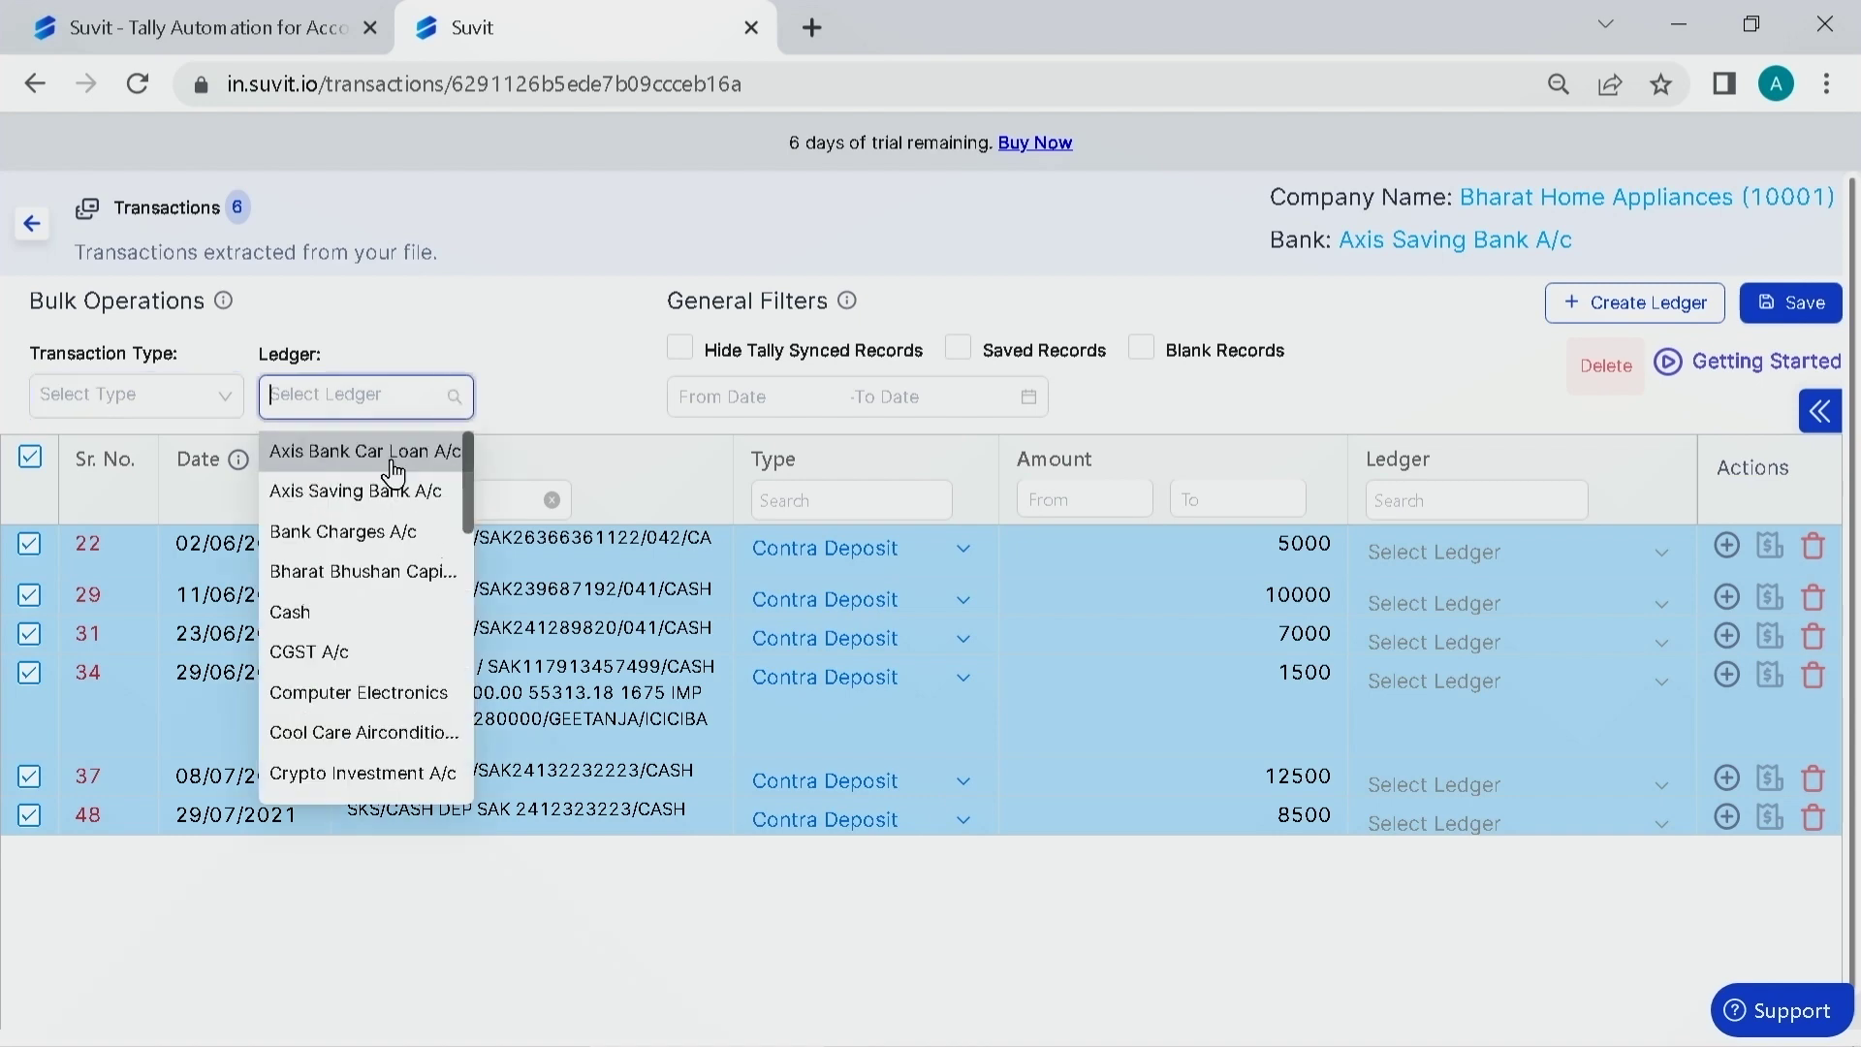
pyautogui.click(323, 613)
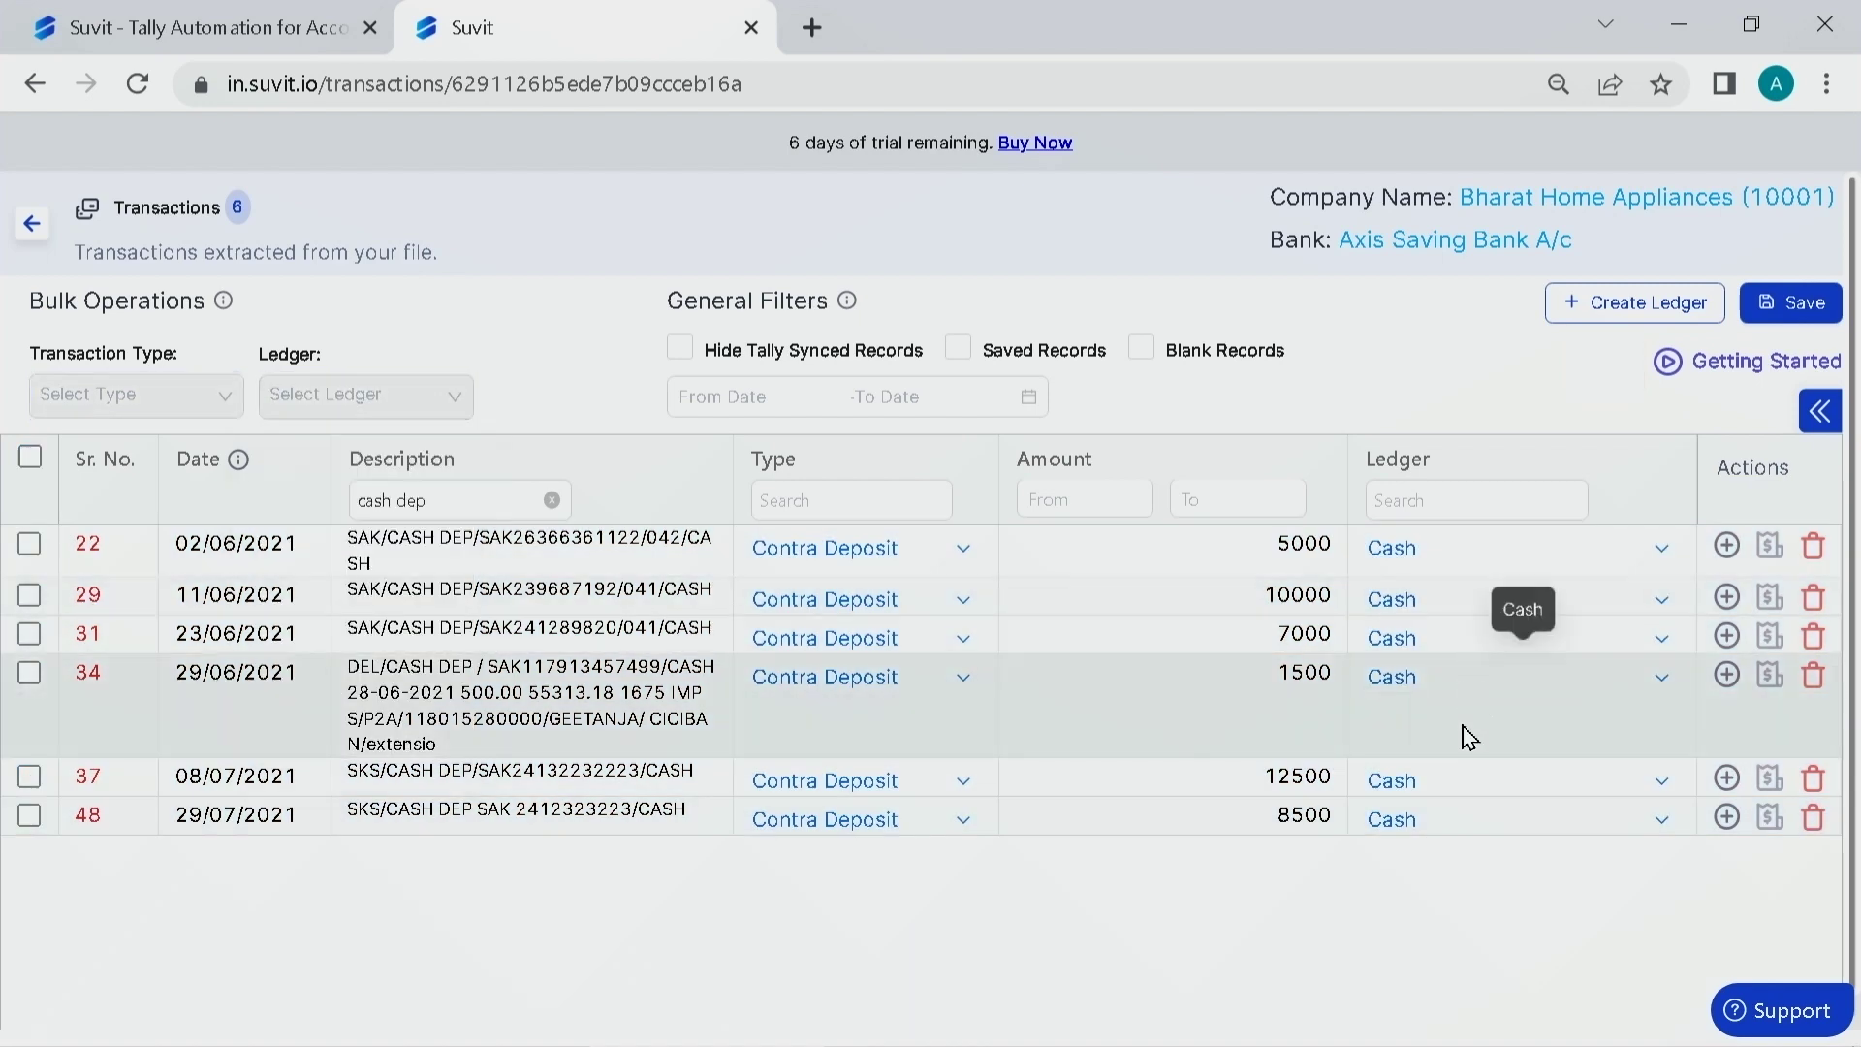
pyautogui.click(552, 500)
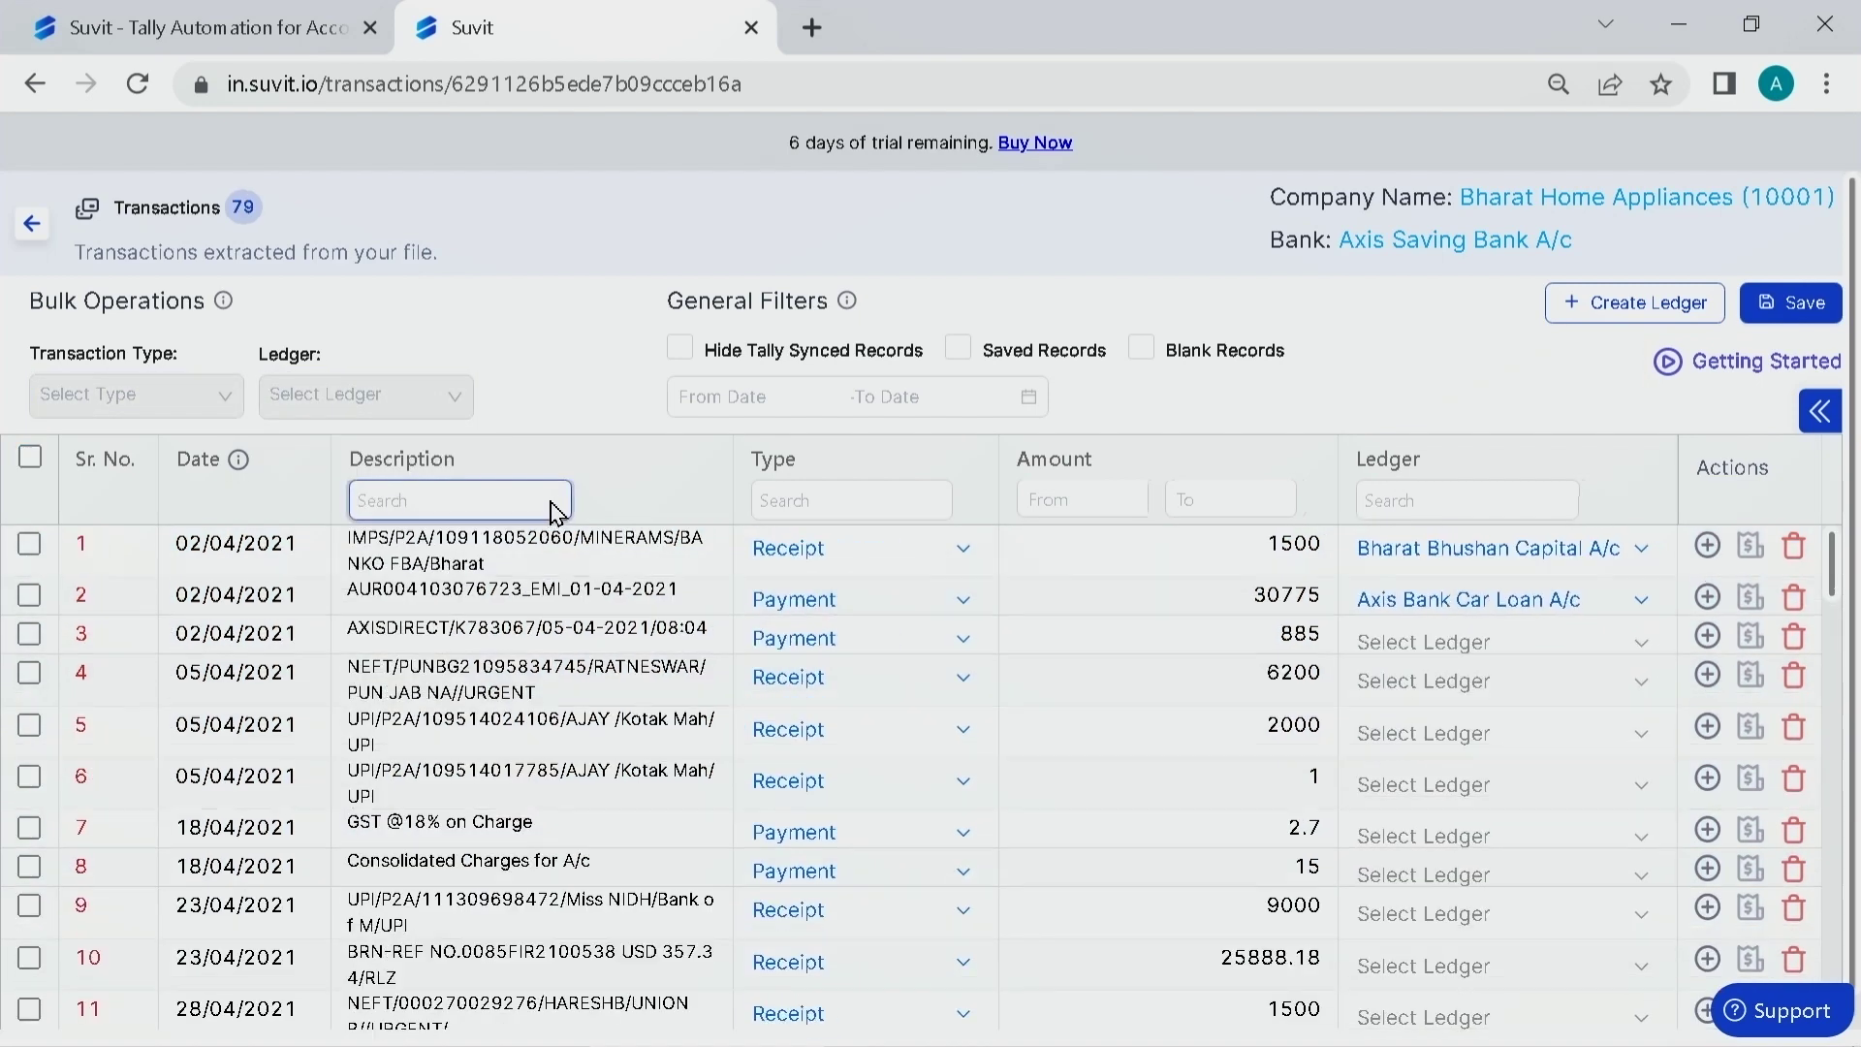
pyautogui.scroll(-1, 1832, 582)
pyautogui.scroll(-5, 1830, 601)
pyautogui.scroll(-4, 1813, 620)
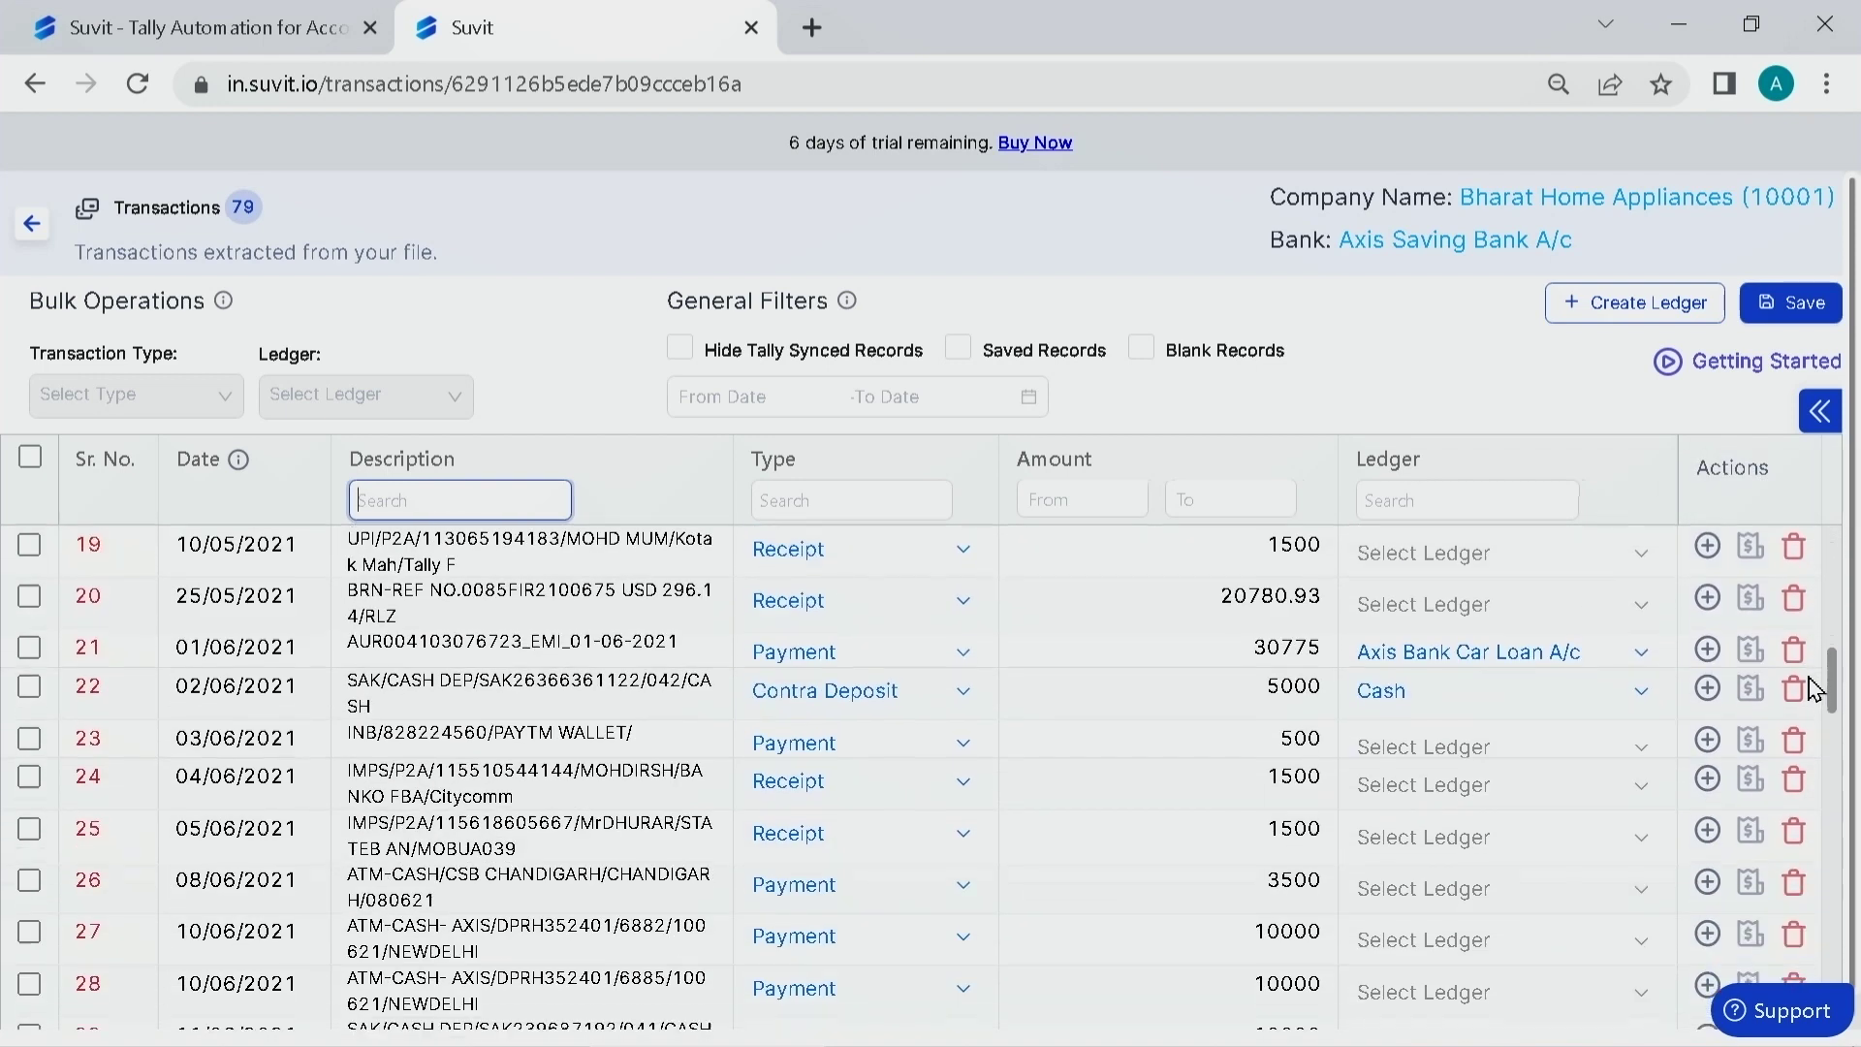
pyautogui.scroll(-2, 1793, 635)
pyautogui.scroll(-2, 1776, 645)
pyautogui.scroll(12, 1776, 600)
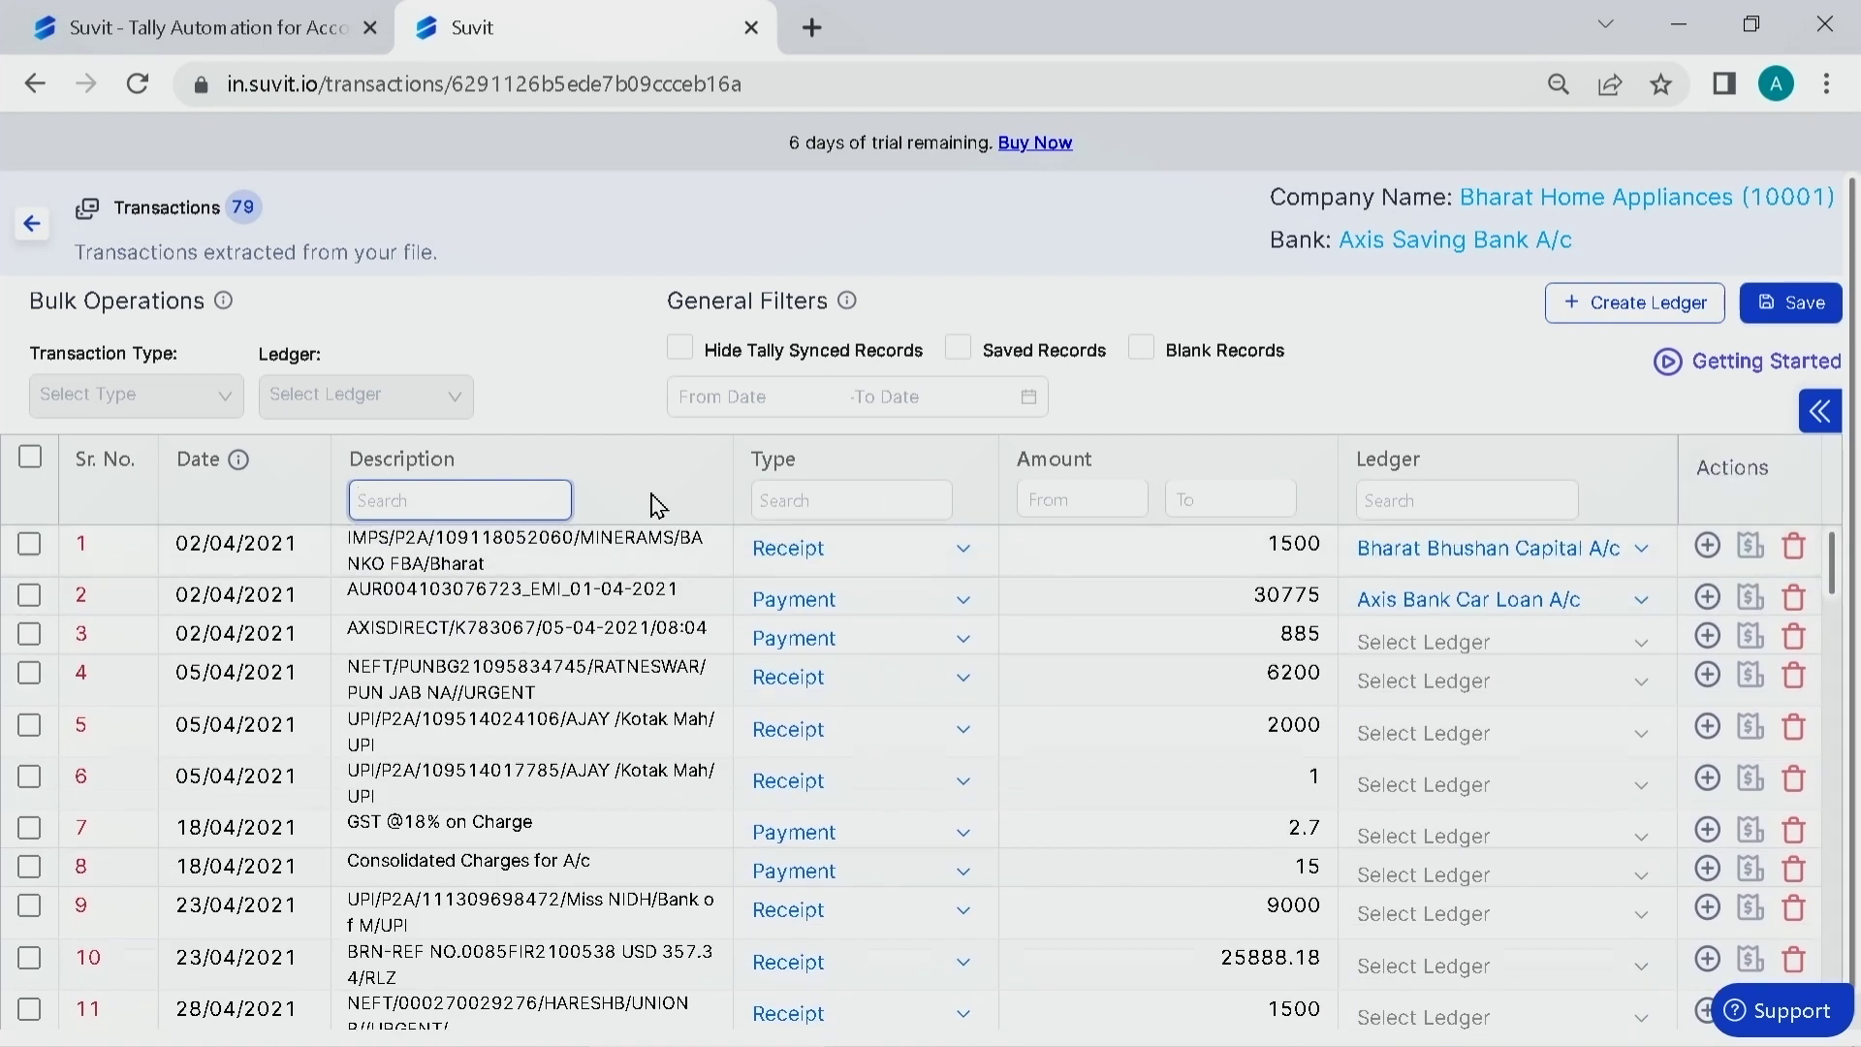
# Step: Set the twelve 'atm' withdrawals to Contra Withdraw with the Cash ledger
pyautogui.write('atm')
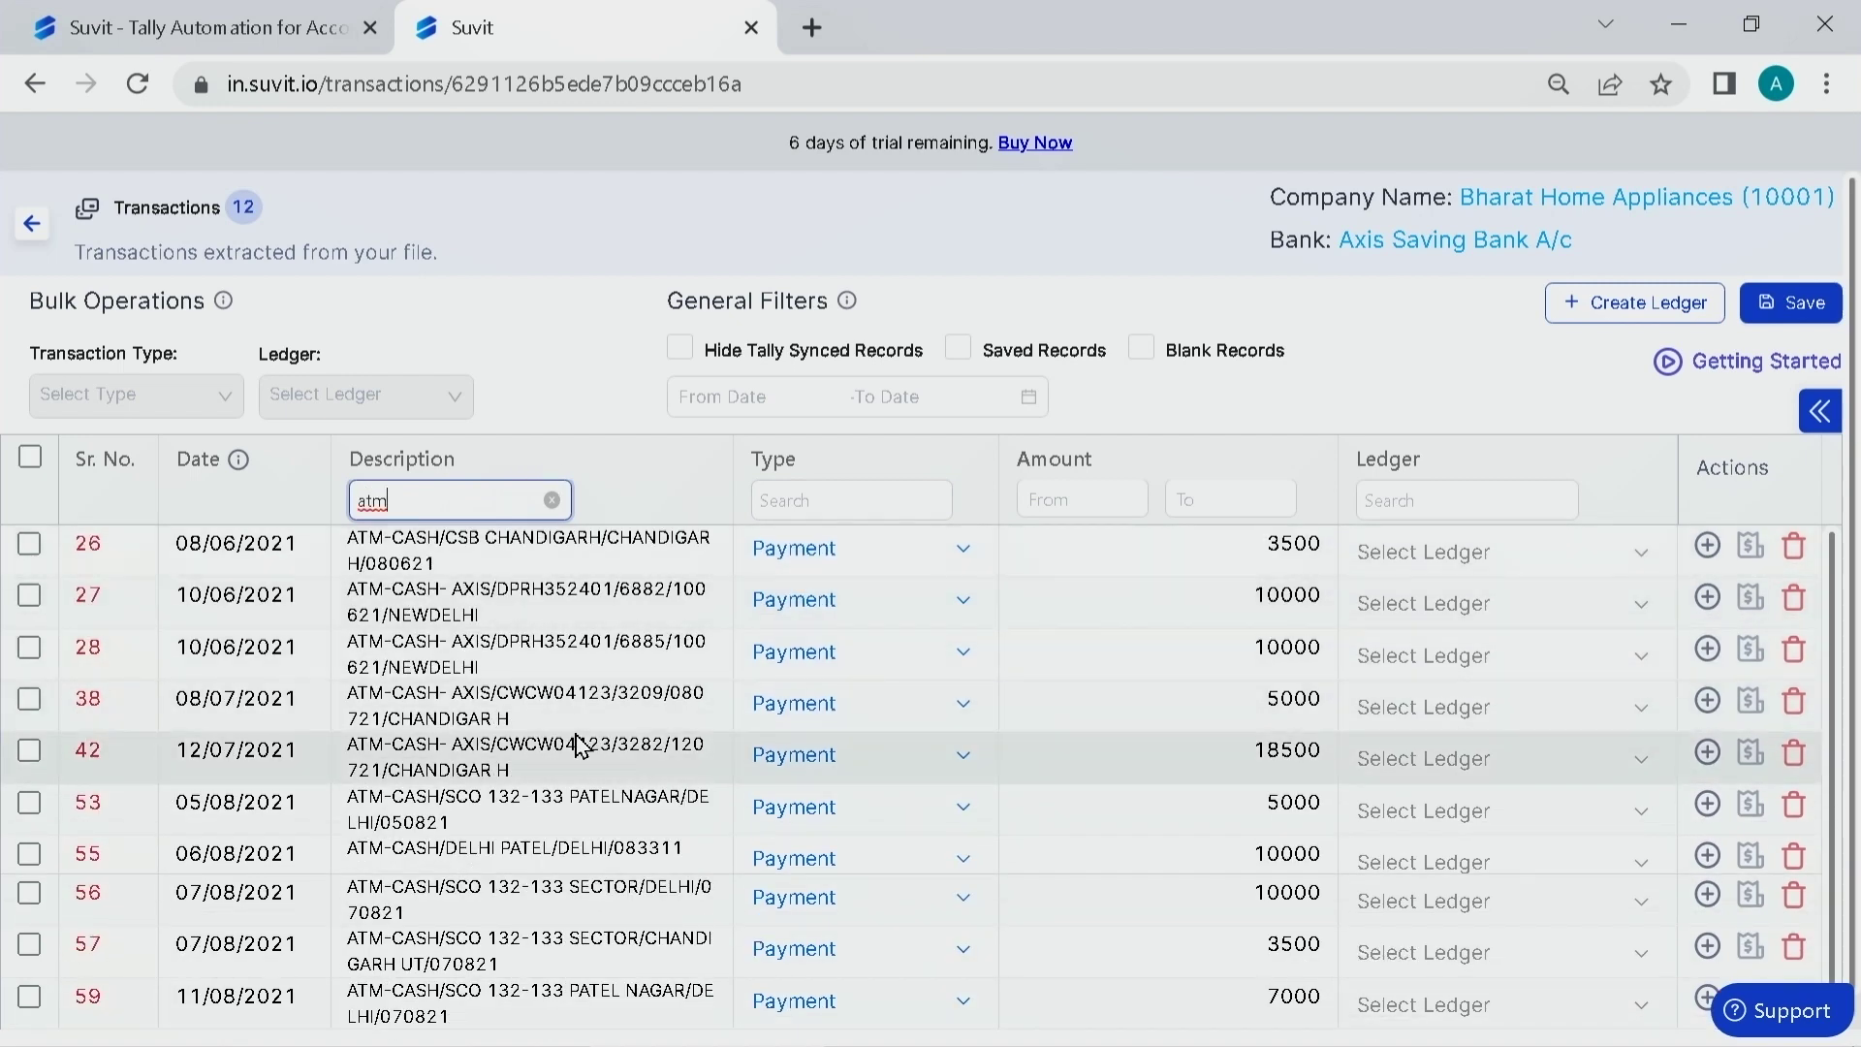
pyautogui.click(30, 456)
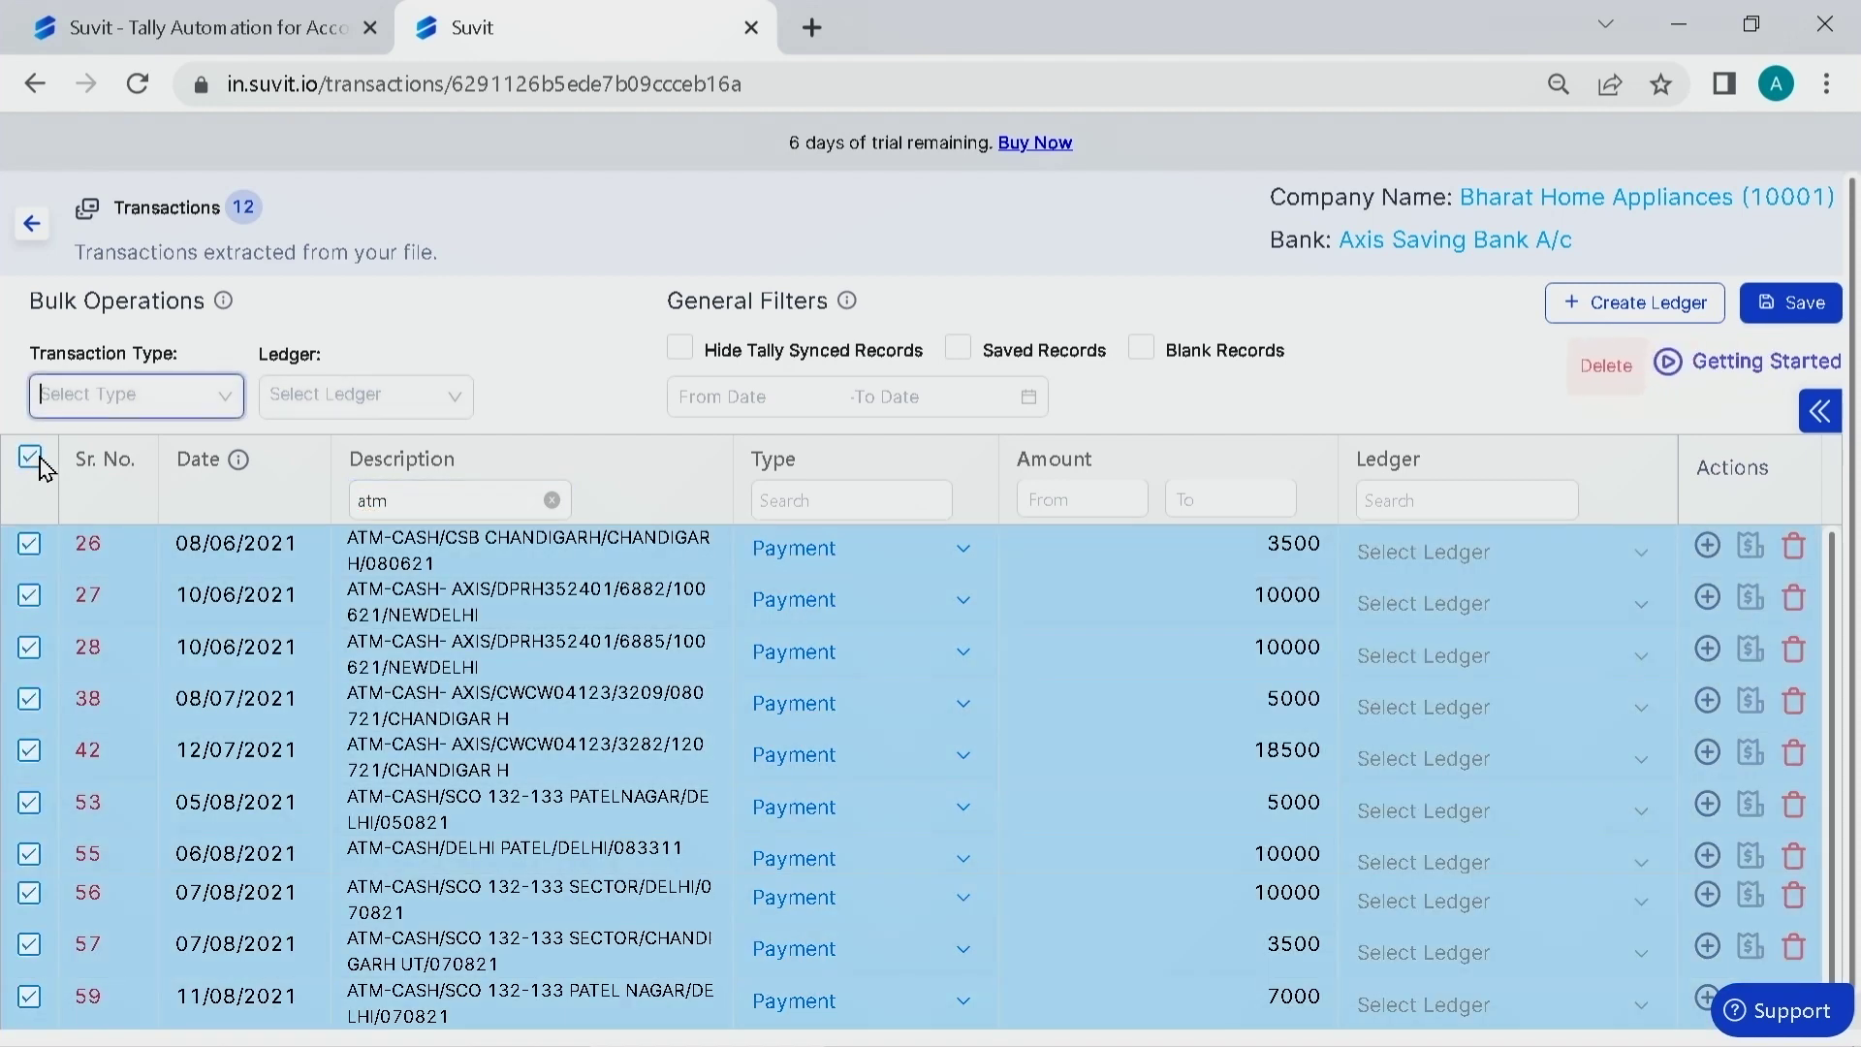
pyautogui.click(229, 396)
pyautogui.click(200, 490)
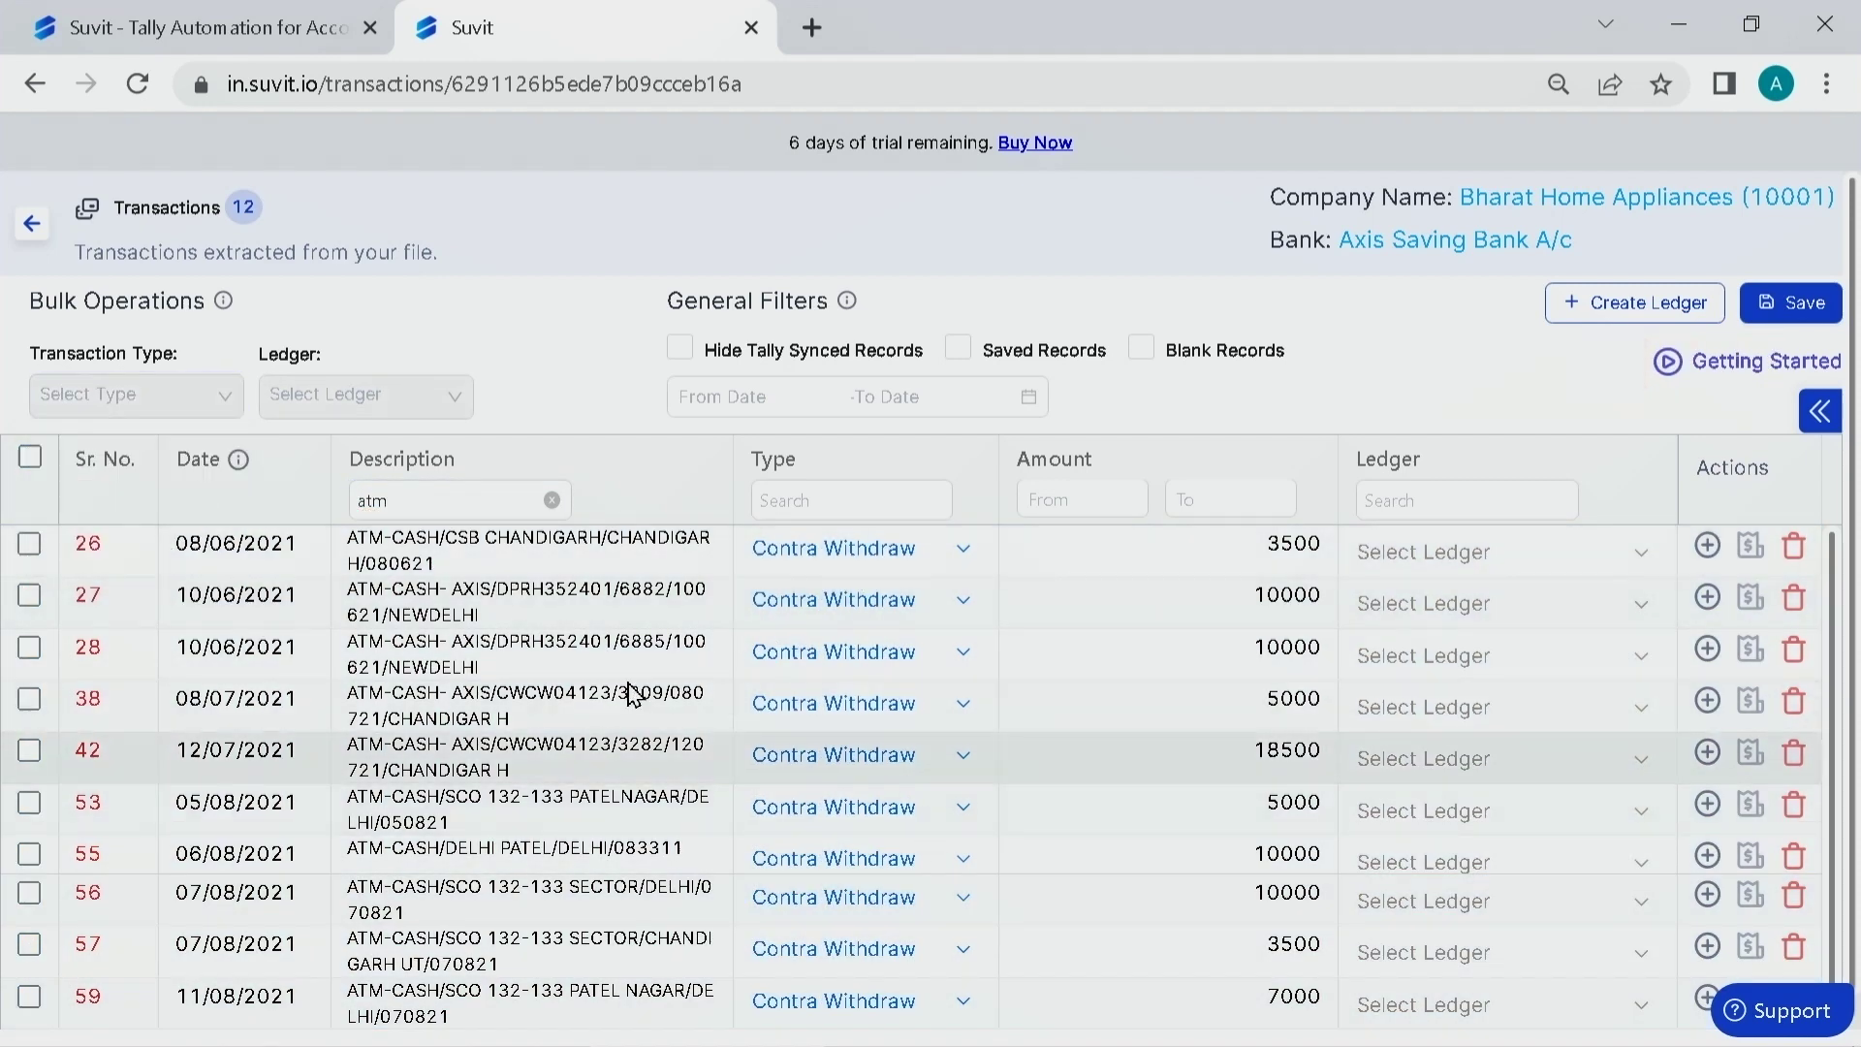
pyautogui.click(30, 456)
pyautogui.click(339, 396)
pyautogui.write('c')
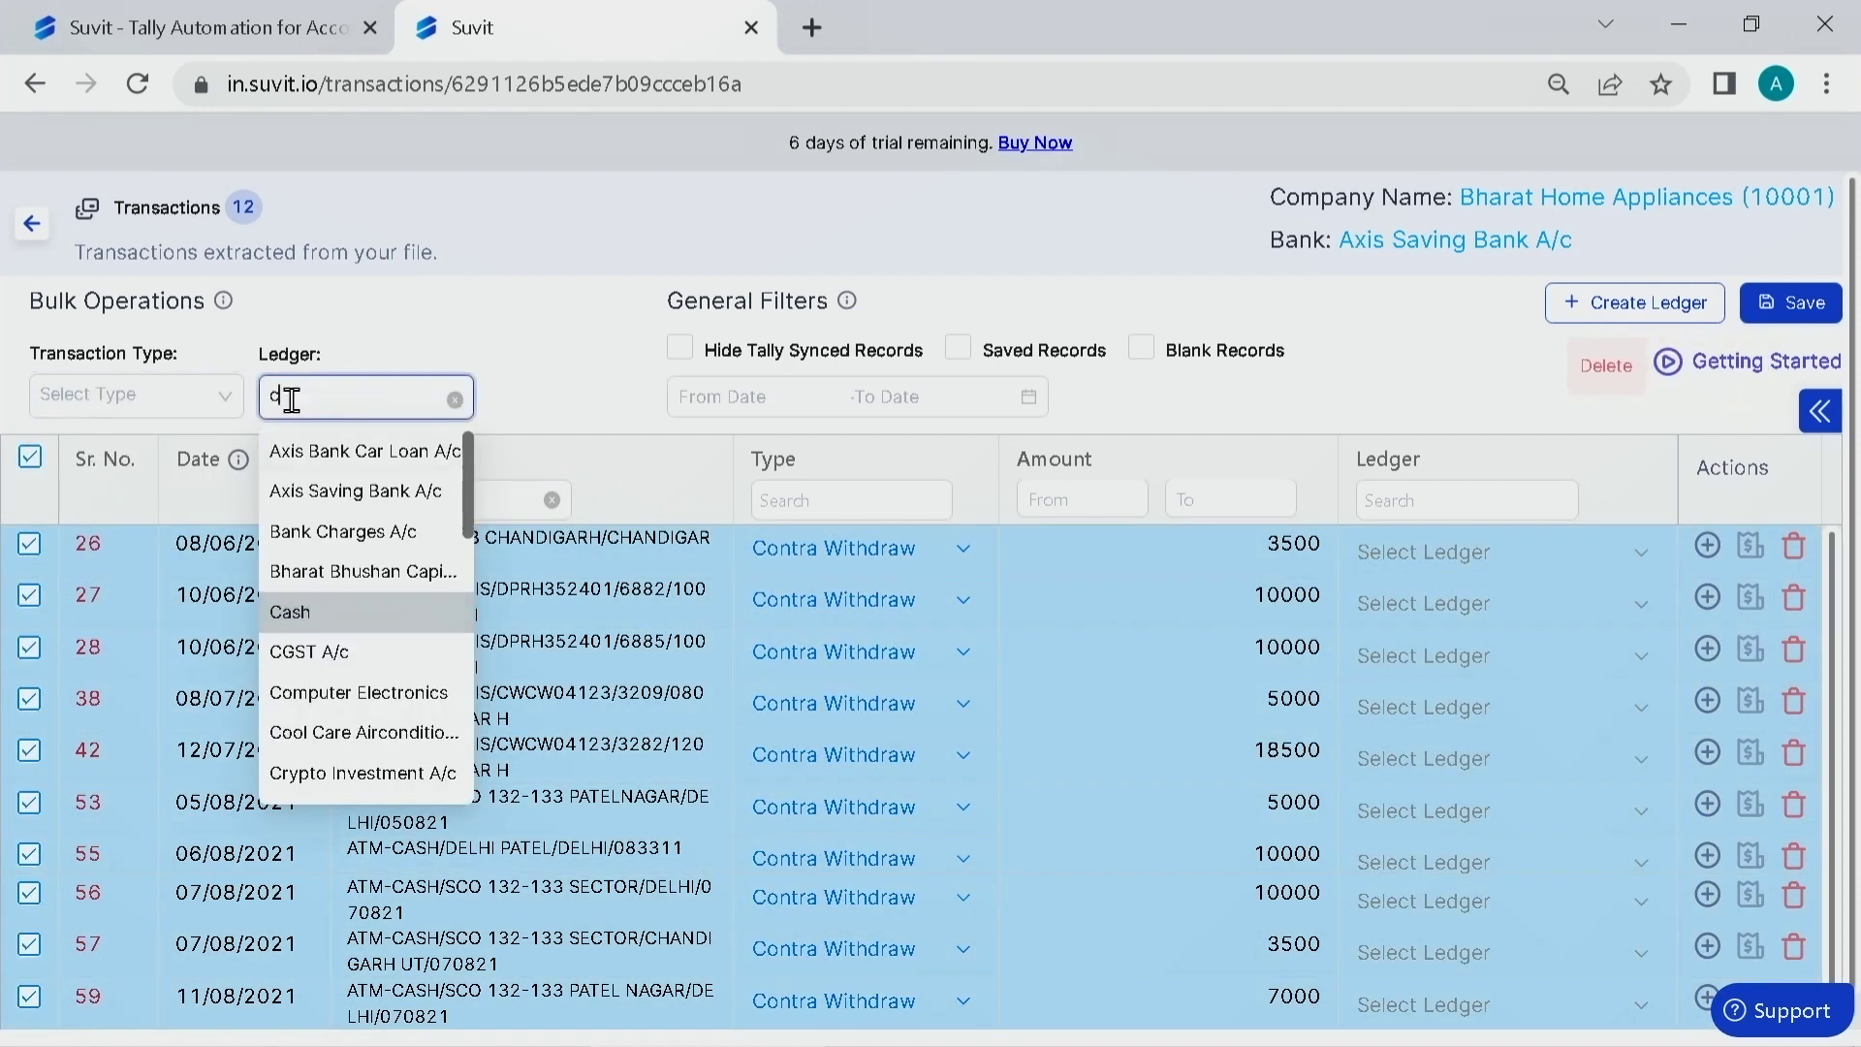
pyautogui.click(375, 611)
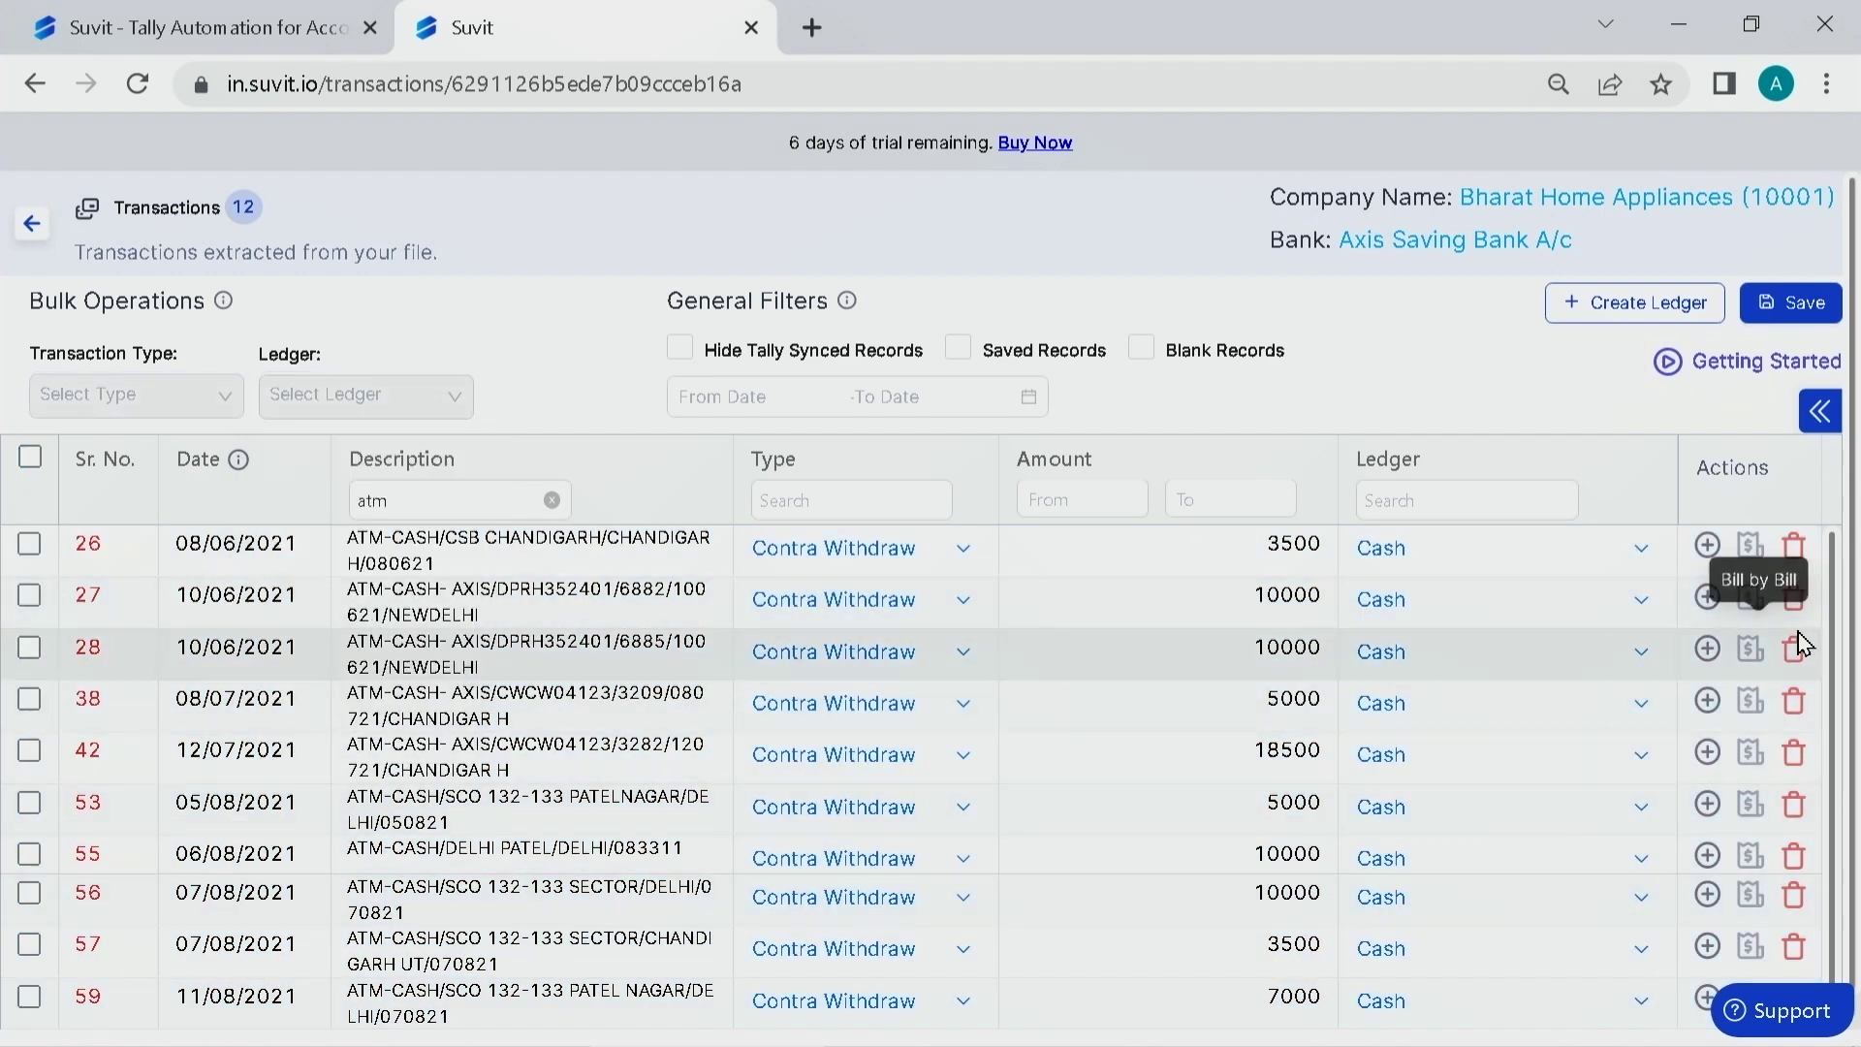
pyautogui.click(551, 500)
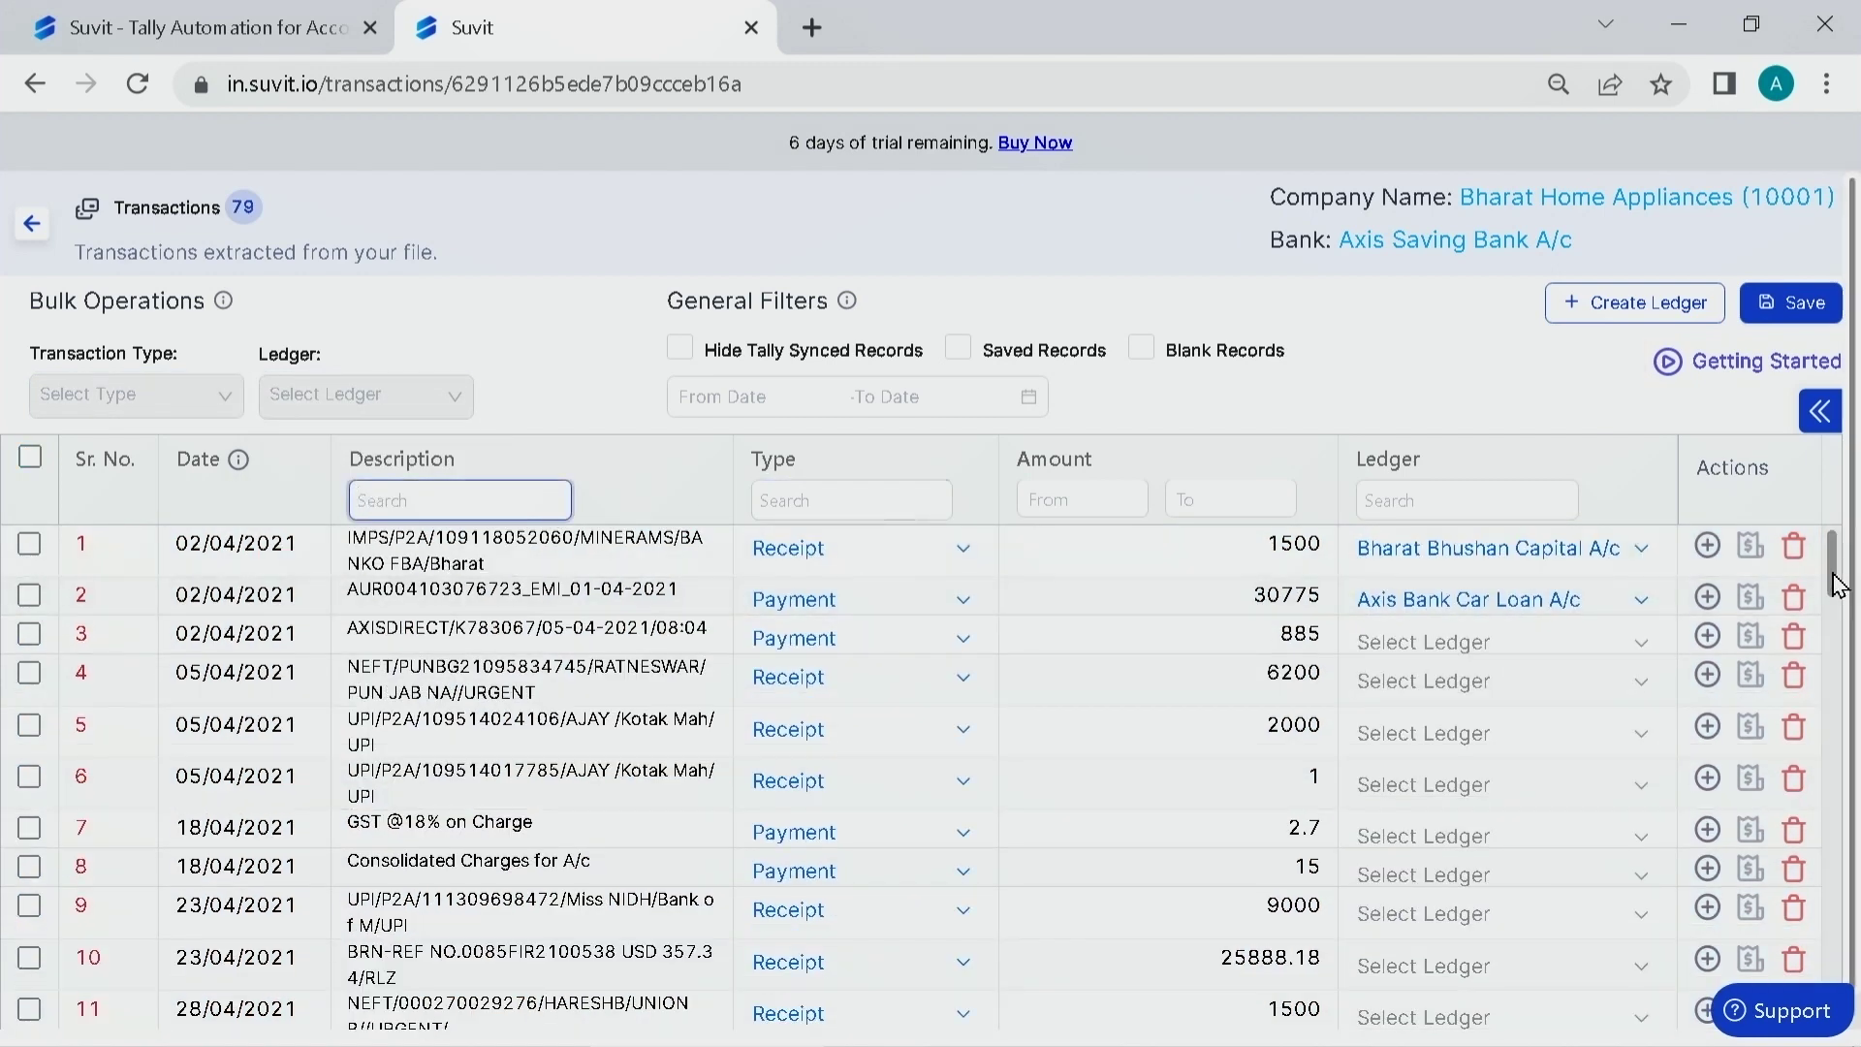
pyautogui.moveTo(1834, 562)
pyautogui.mouseDown()
pyautogui.moveTo(1828, 740)
pyautogui.moveTo(1796, 675)
pyautogui.moveTo(1794, 541)
pyautogui.mouseUp()
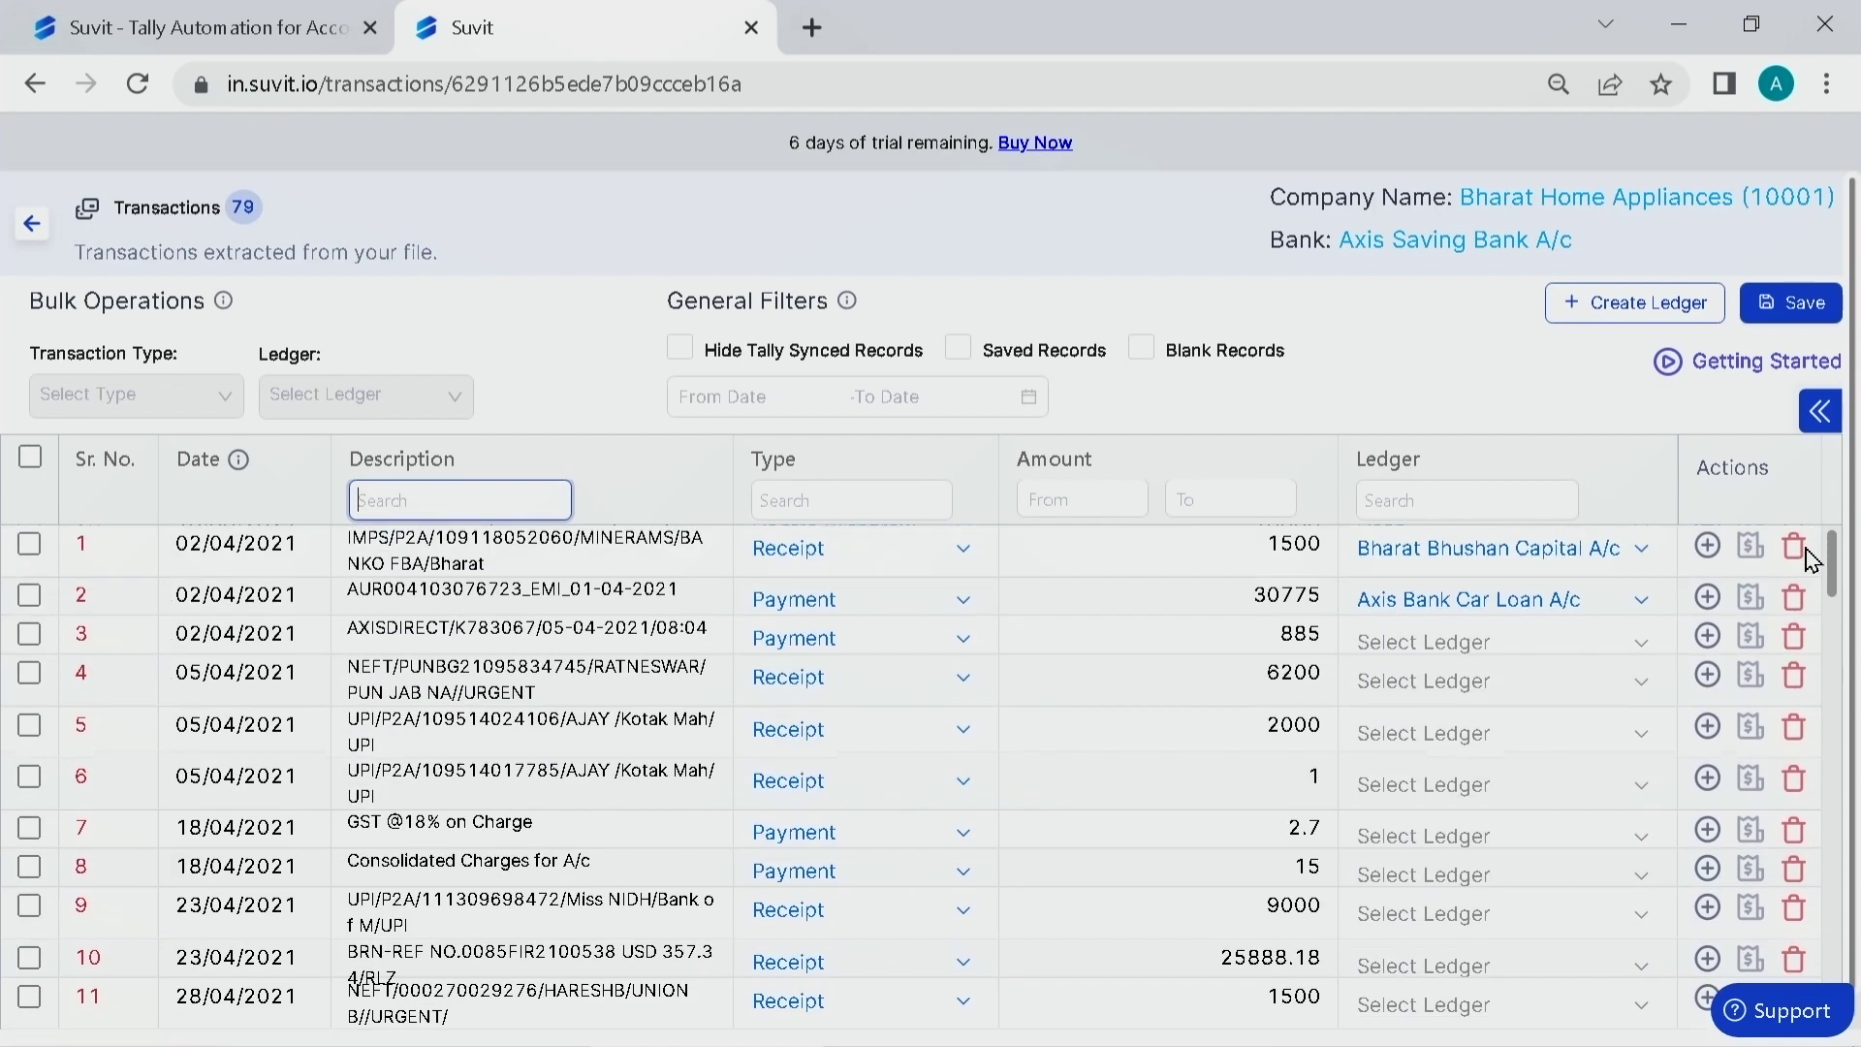
# Step: Save, show only blank records, and assign Bank Charges A/c to the charge entries
pyautogui.click(1791, 306)
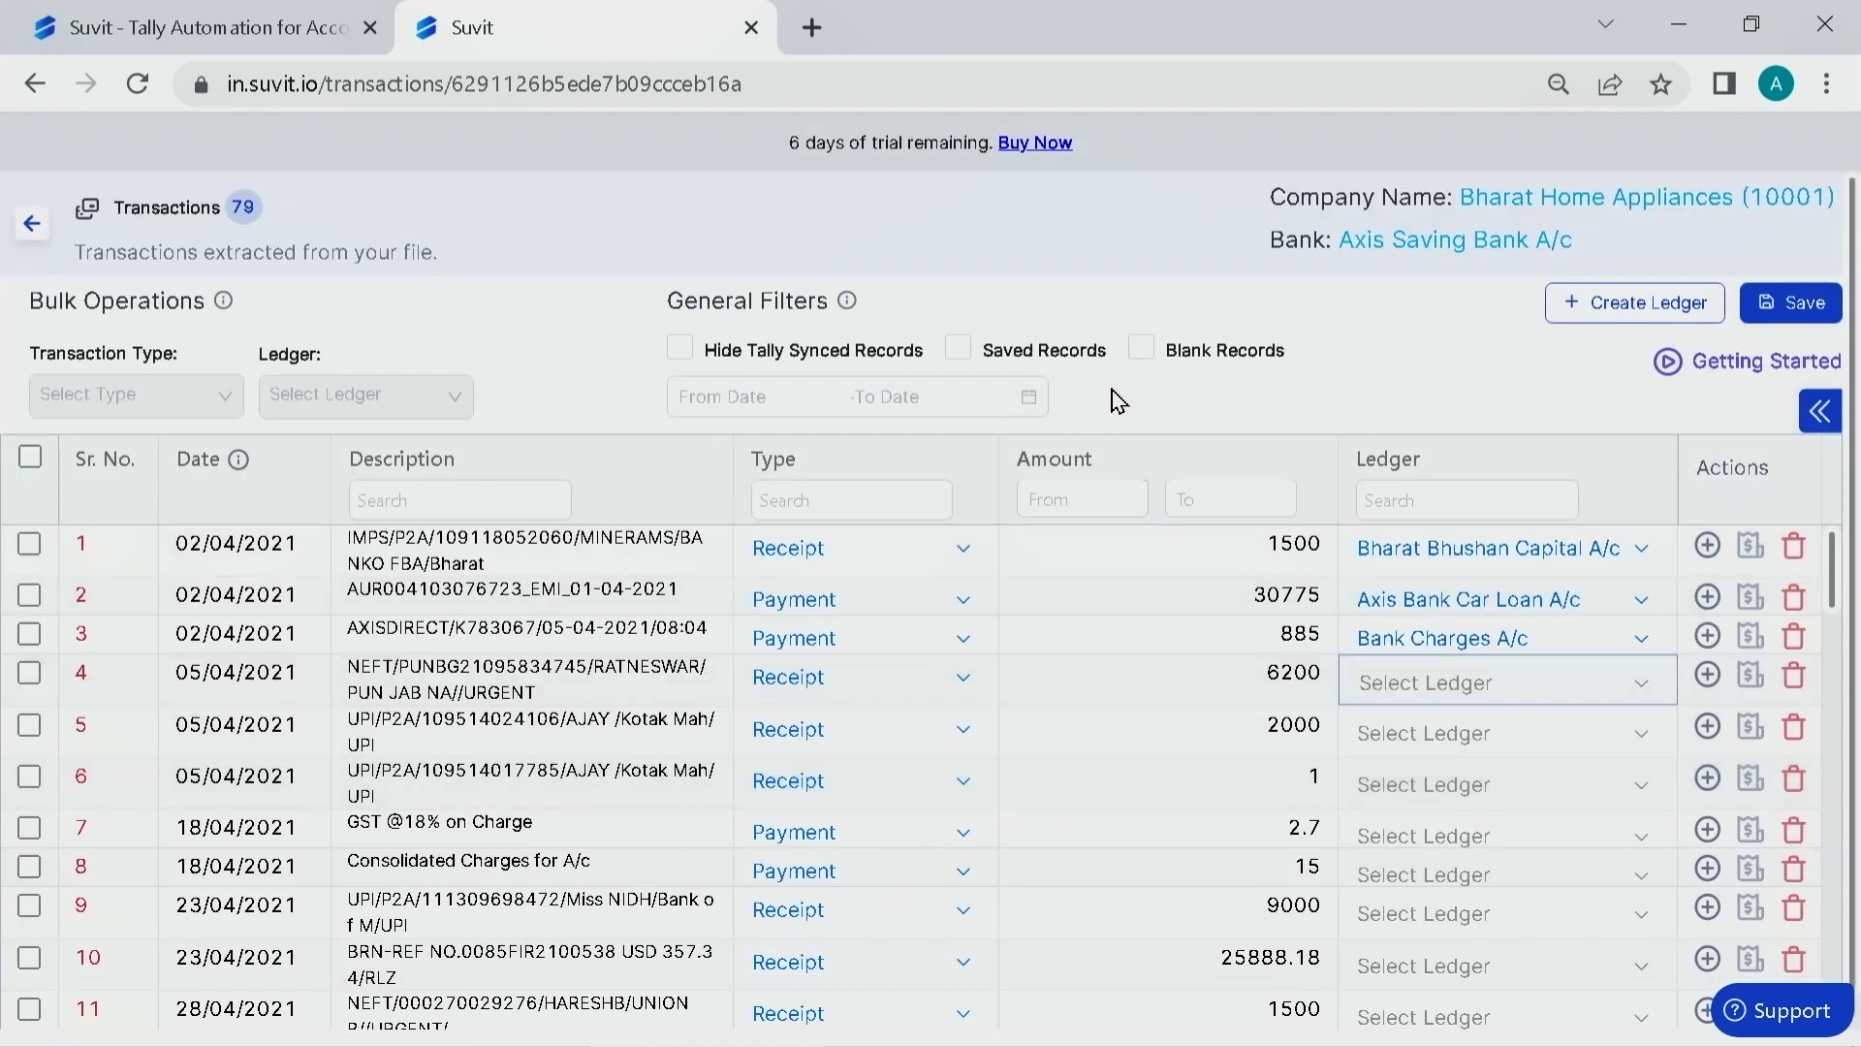
pyautogui.click(1143, 349)
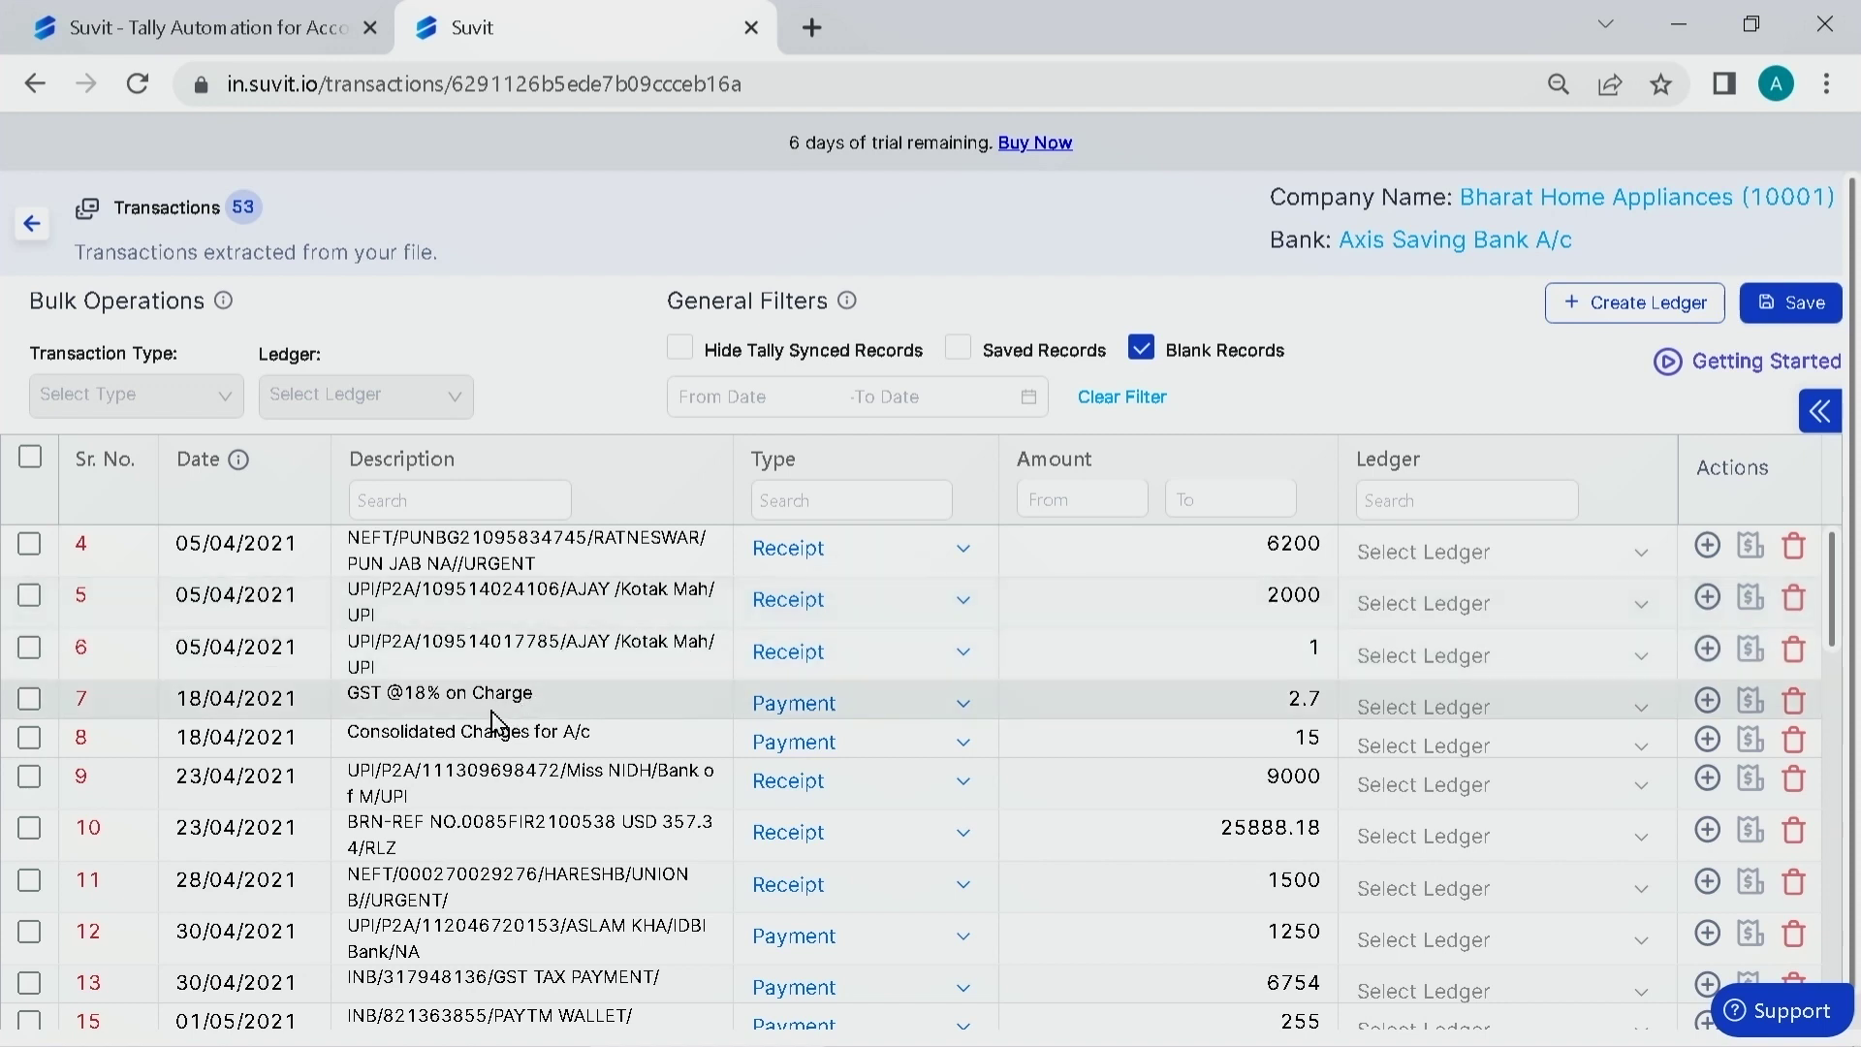
pyautogui.click(29, 699)
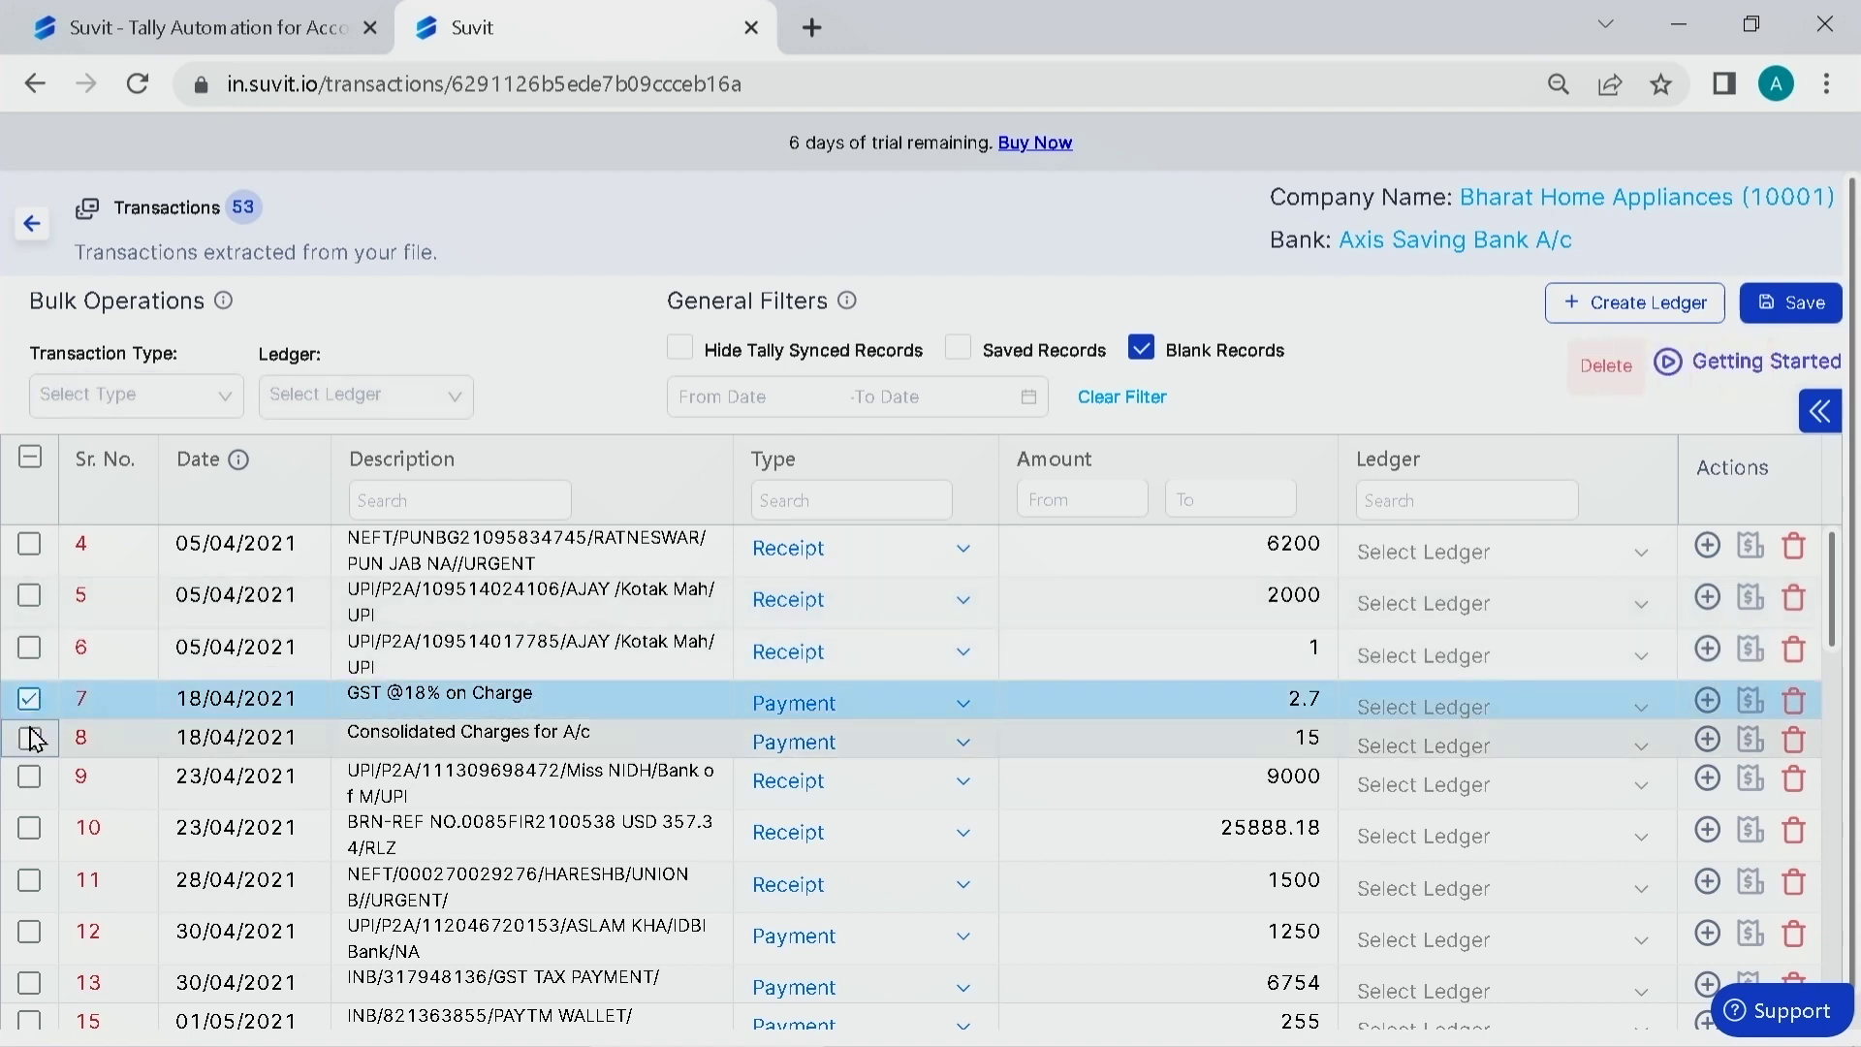
pyautogui.click(29, 738)
pyautogui.moveTo(1831, 620); pyautogui.dragTo(1793, 853)
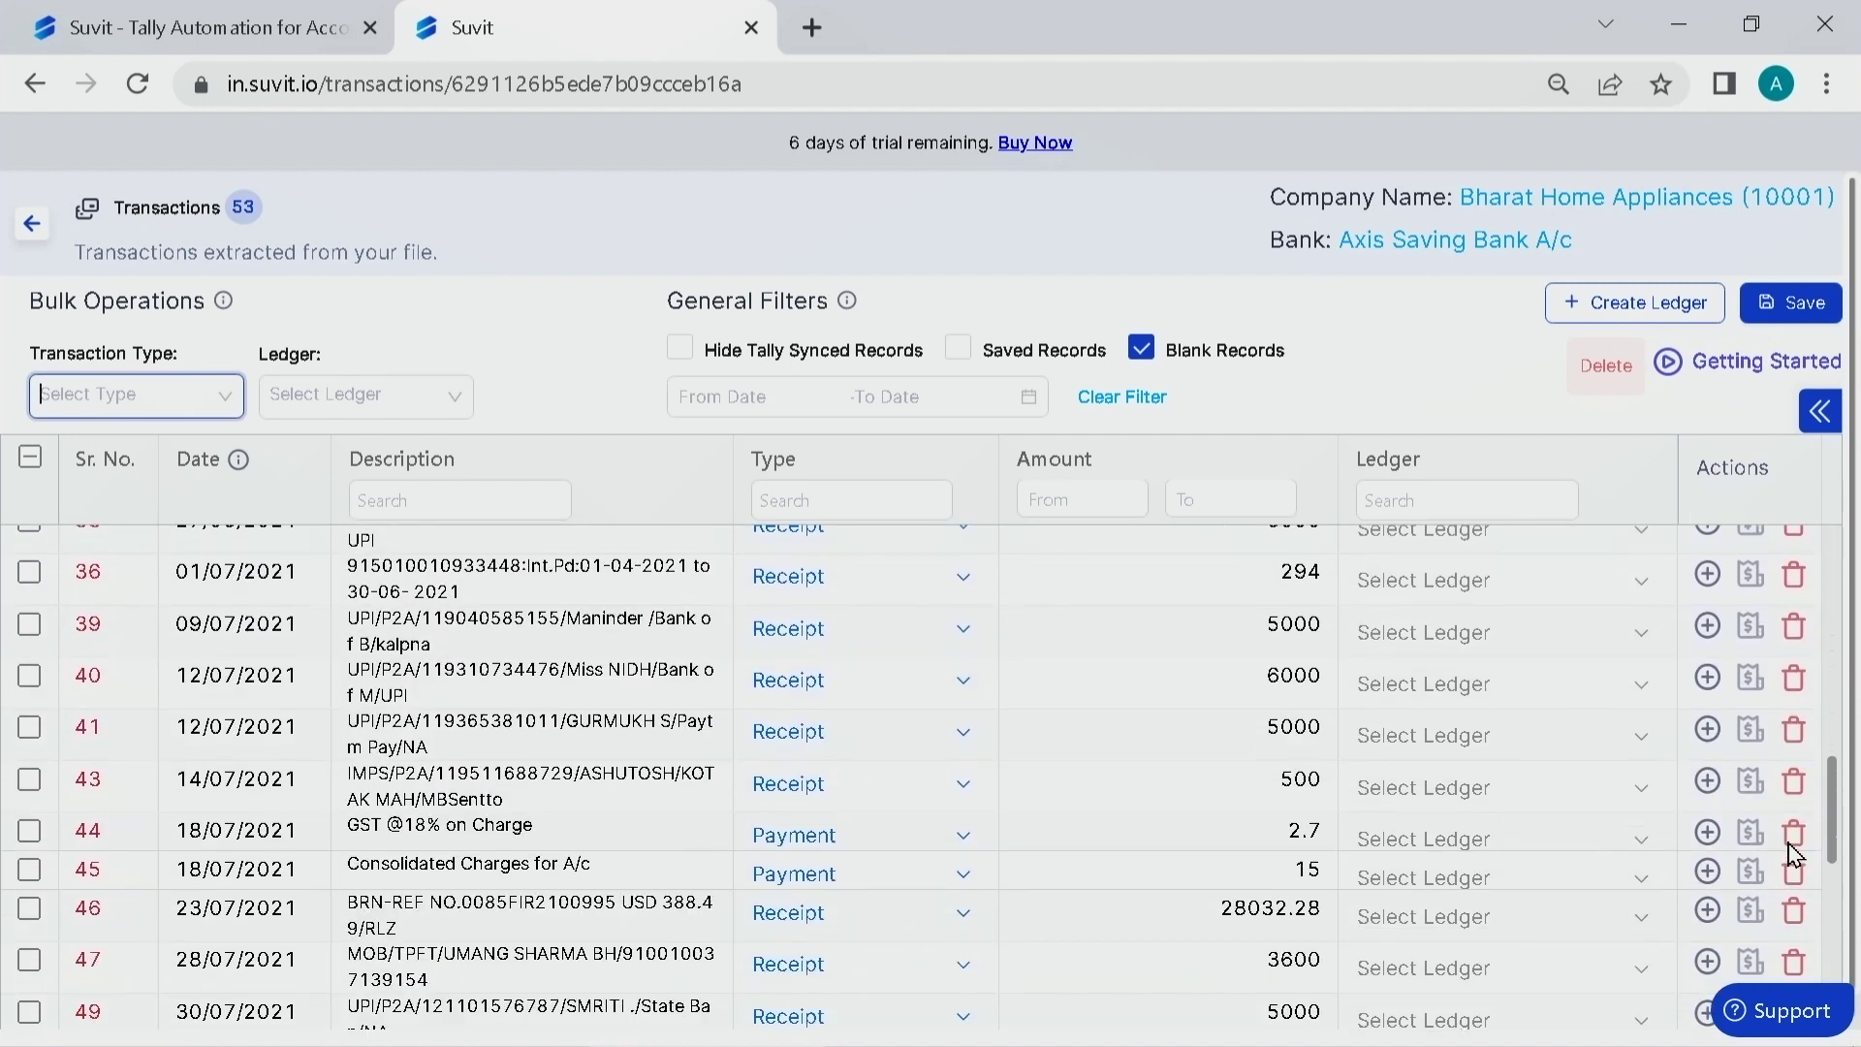
pyautogui.click(29, 831)
pyautogui.click(29, 869)
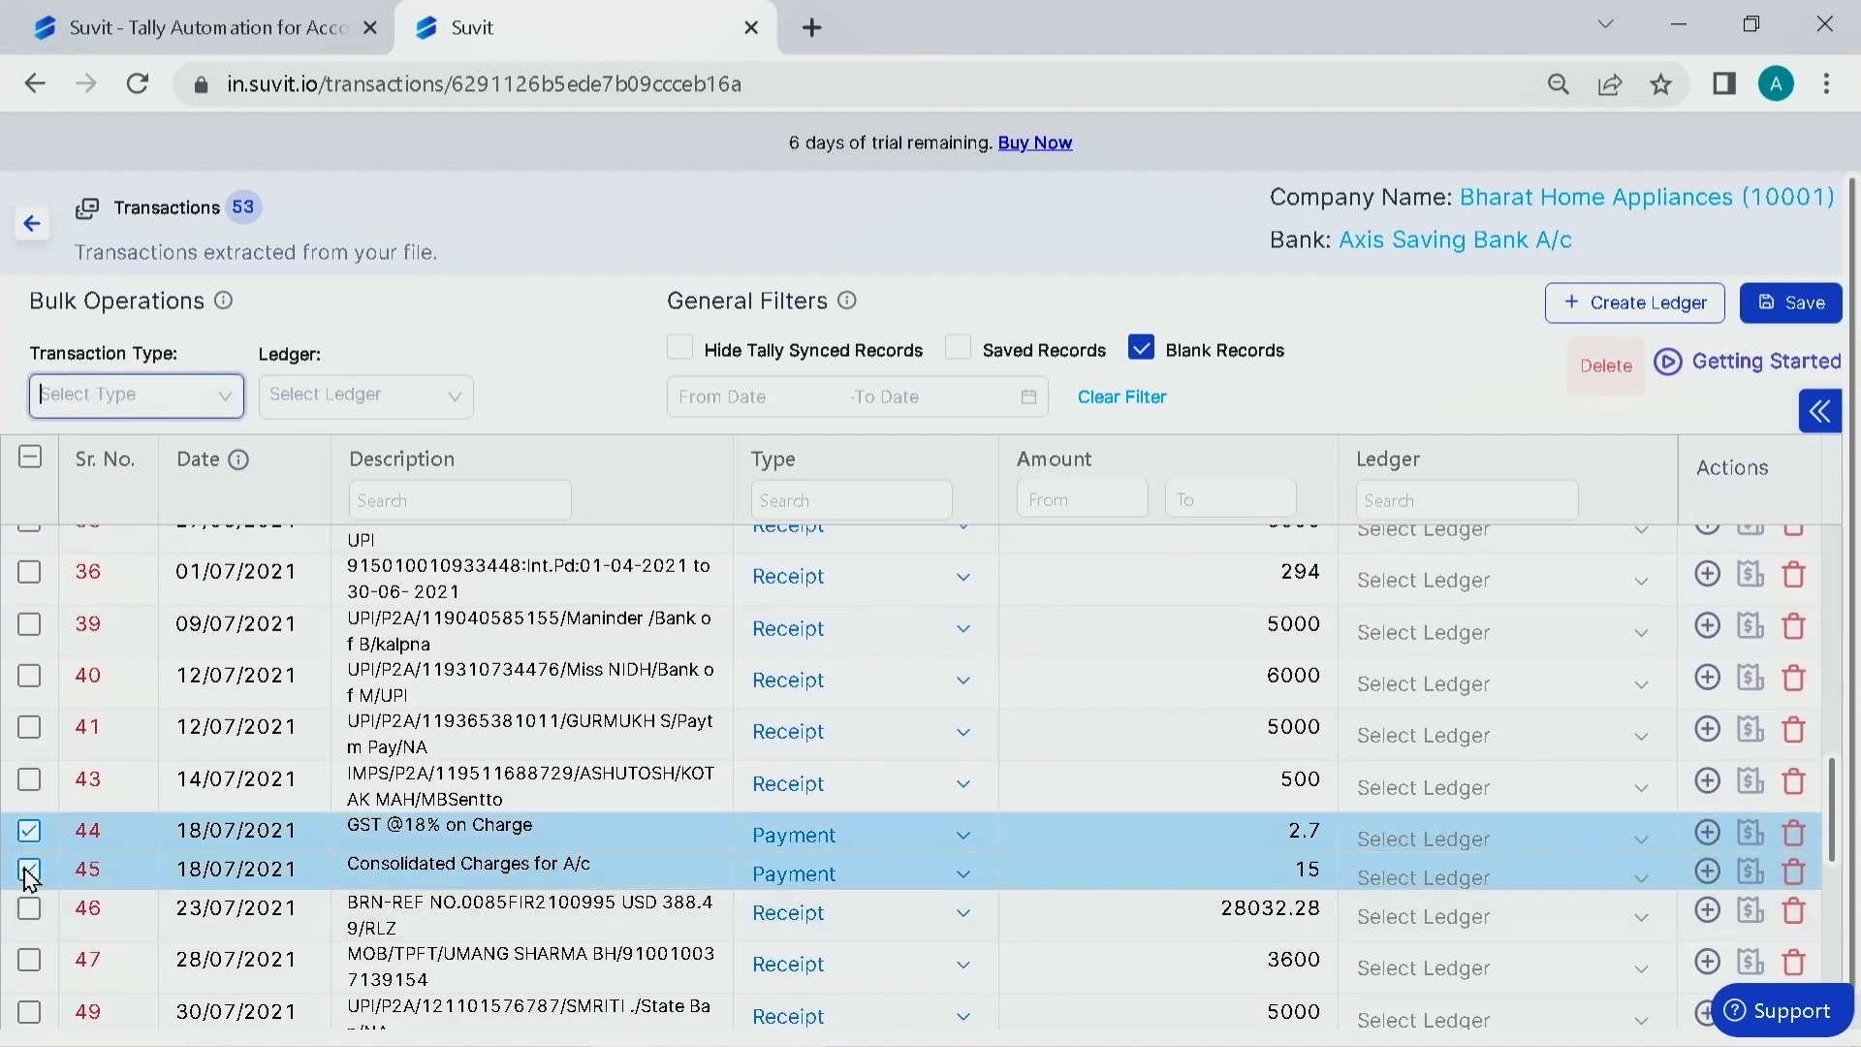
pyautogui.click(446, 397)
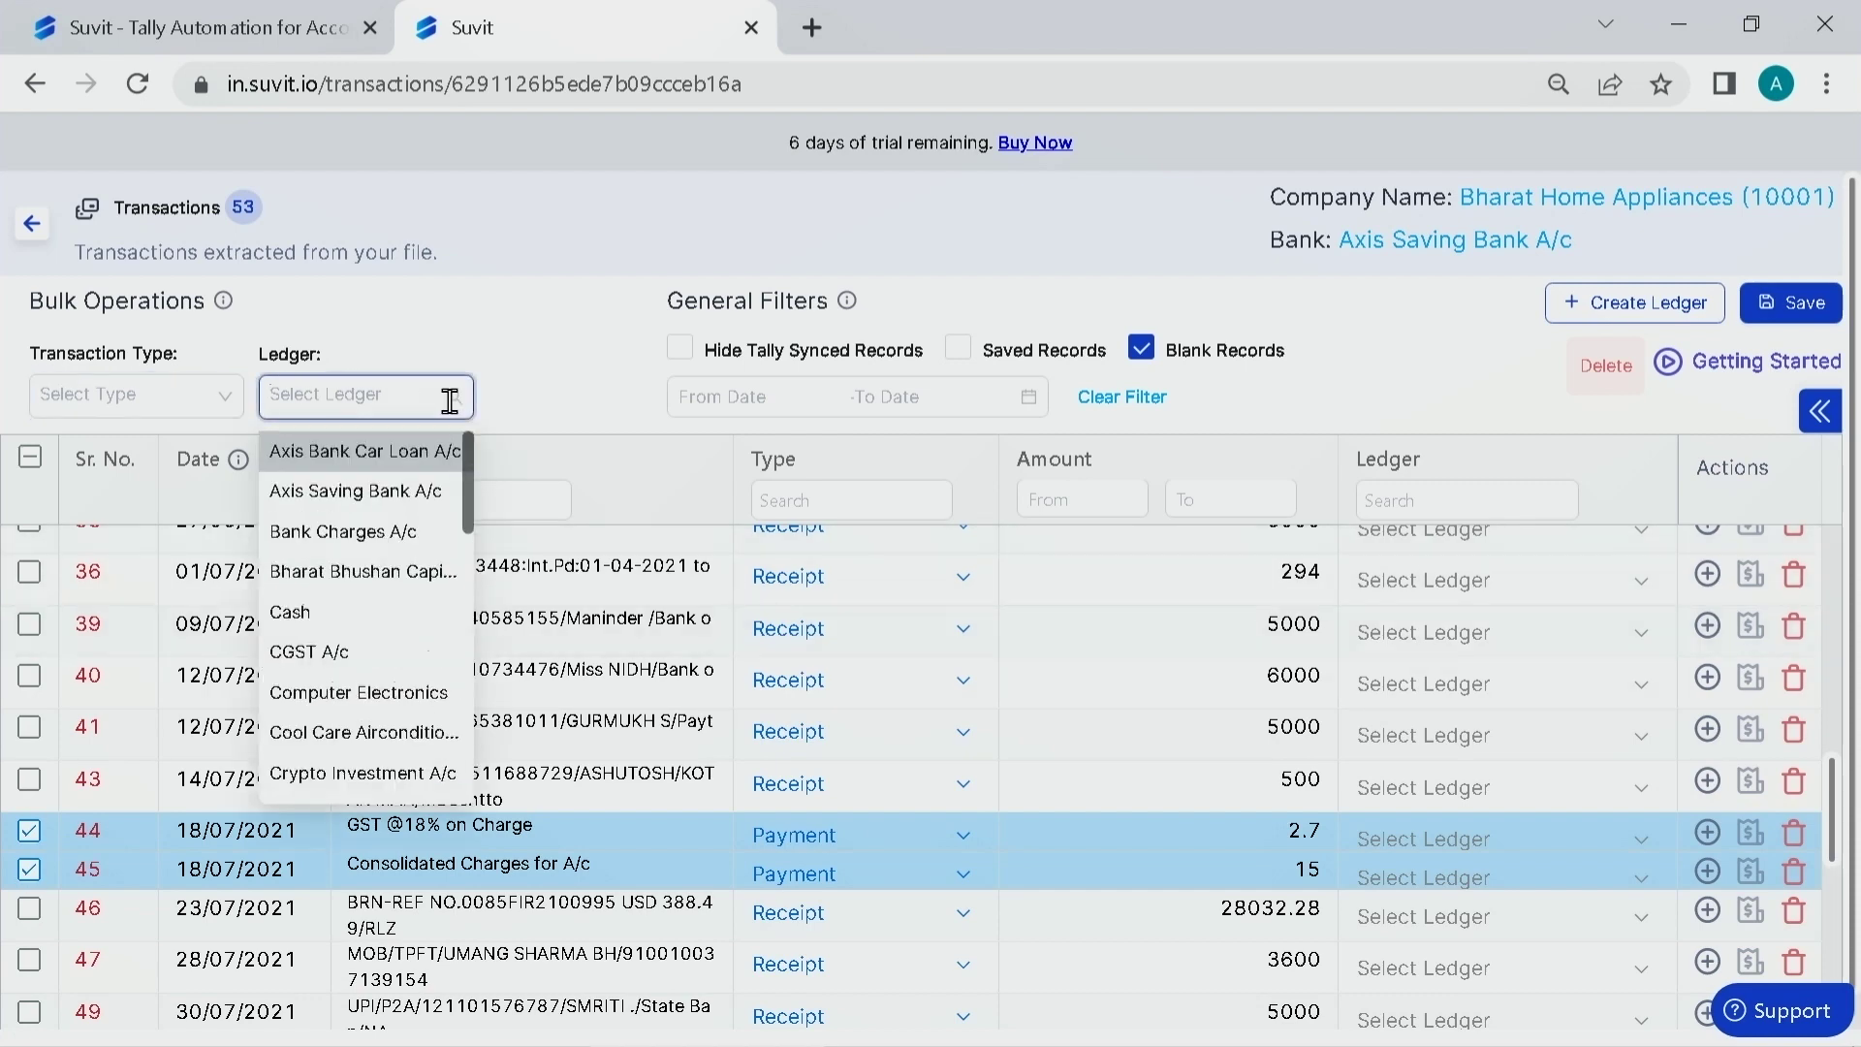
pyautogui.click(396, 530)
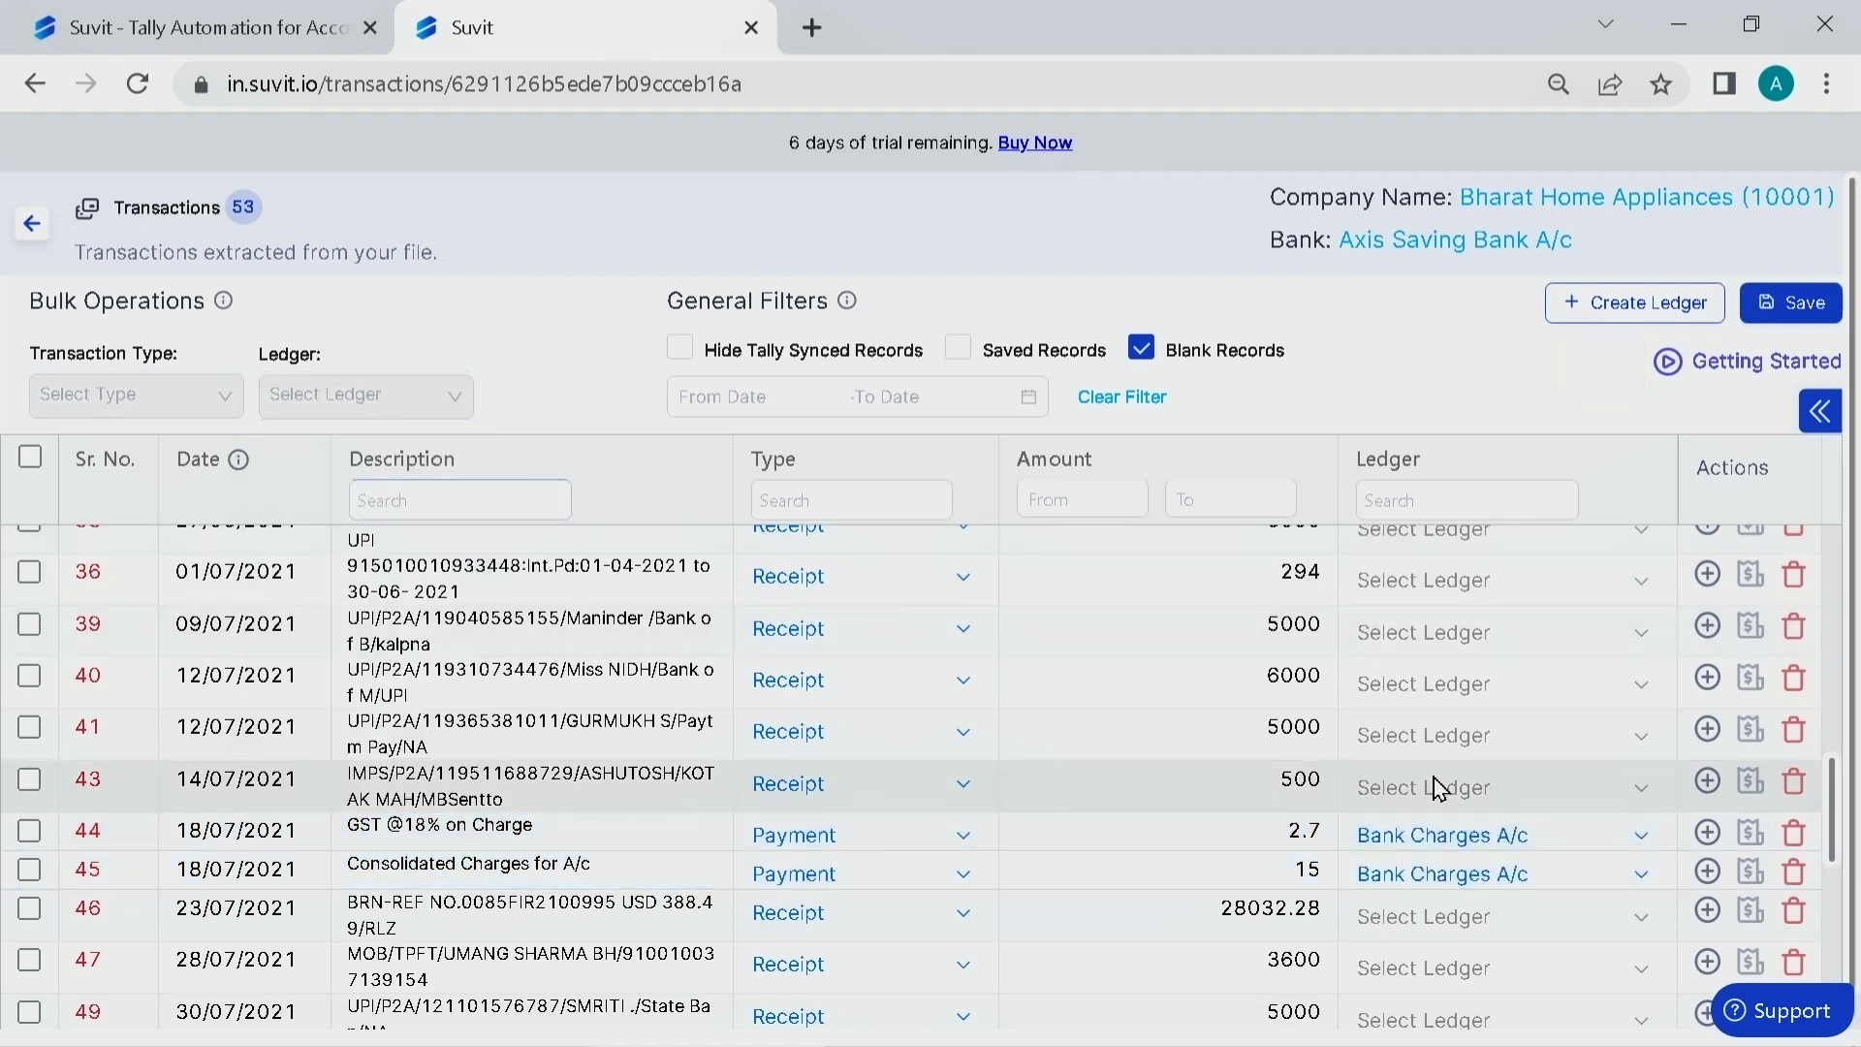
# Step: Assign PAYTM Wallet A/c to the 'pay' transactions, excluding the Razorpay receipt
pyautogui.click(419, 501)
pyautogui.write('pay')
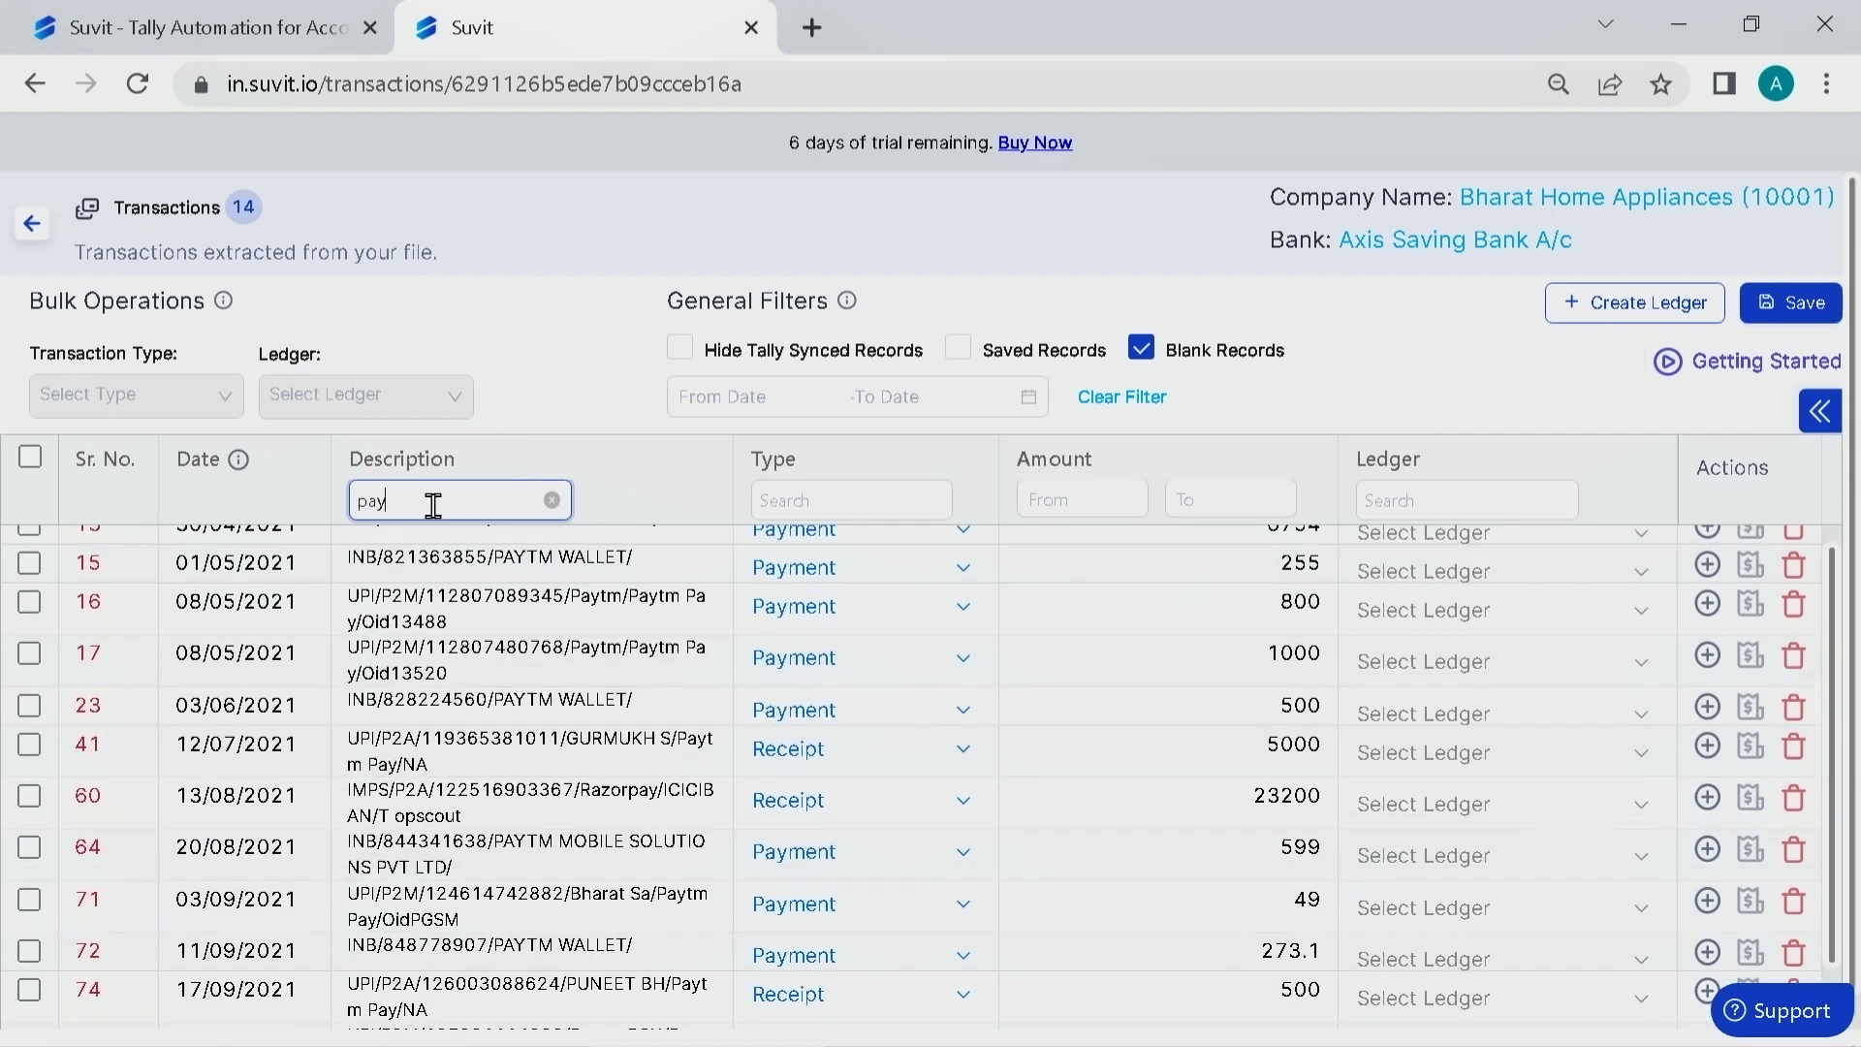
pyautogui.click(30, 457)
pyautogui.click(29, 795)
pyautogui.scroll(-1, 1793, 766)
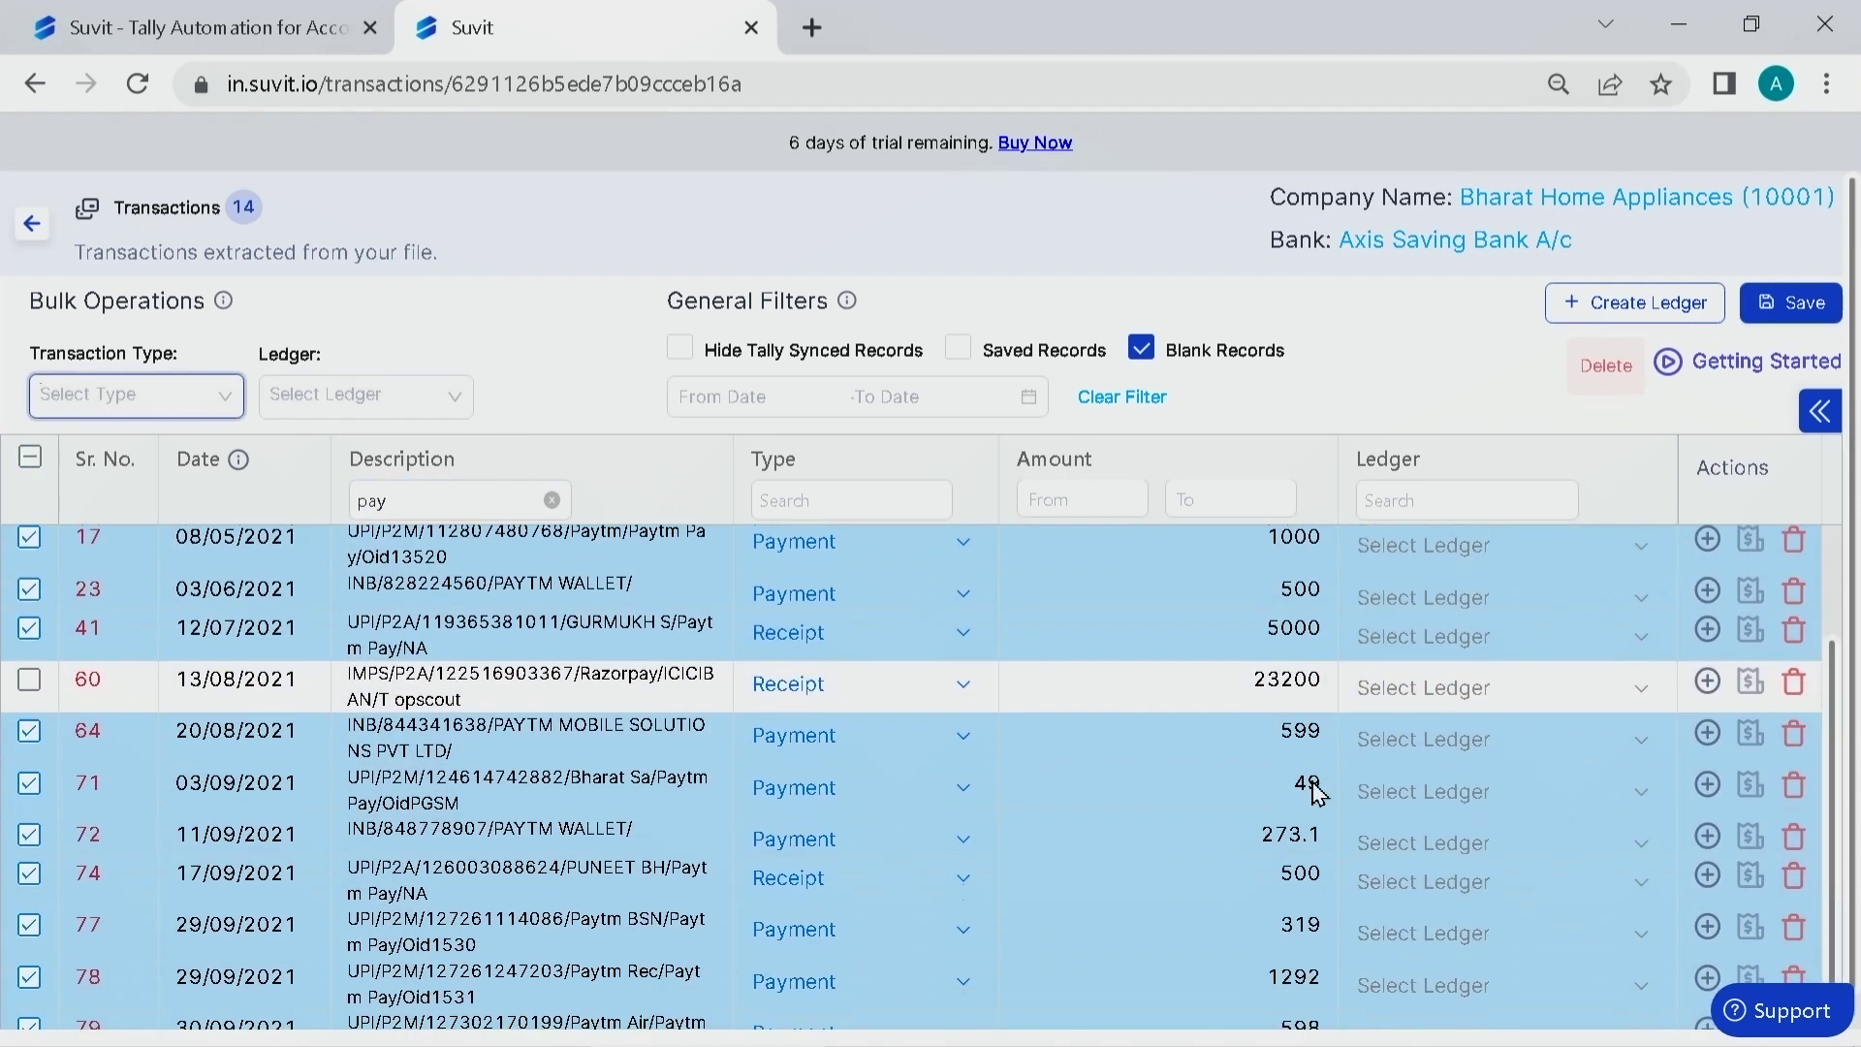
pyautogui.click(407, 395)
pyautogui.write('paytm')
pyautogui.press('Return')
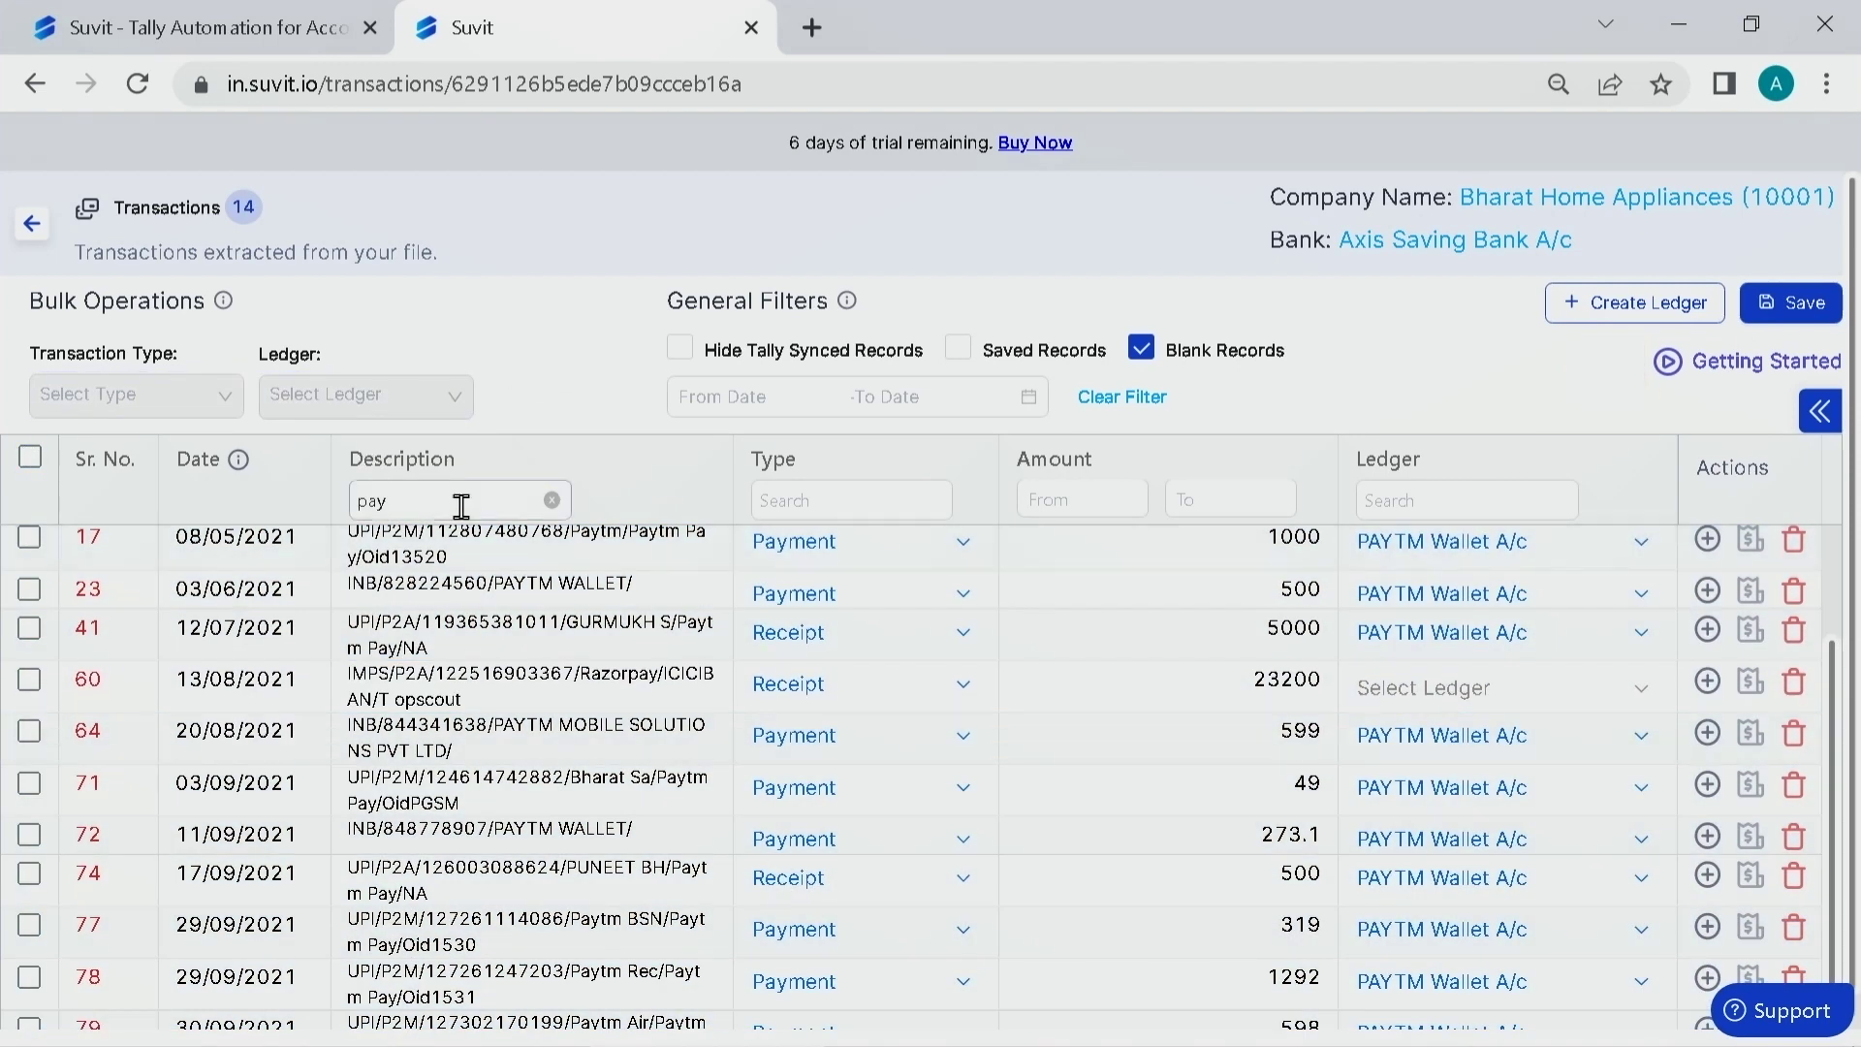
# Step: Assign UPI wallet a/c to the sixteen UPI transactions and show assigned records too
pyautogui.click(551, 500)
pyautogui.write('upi')
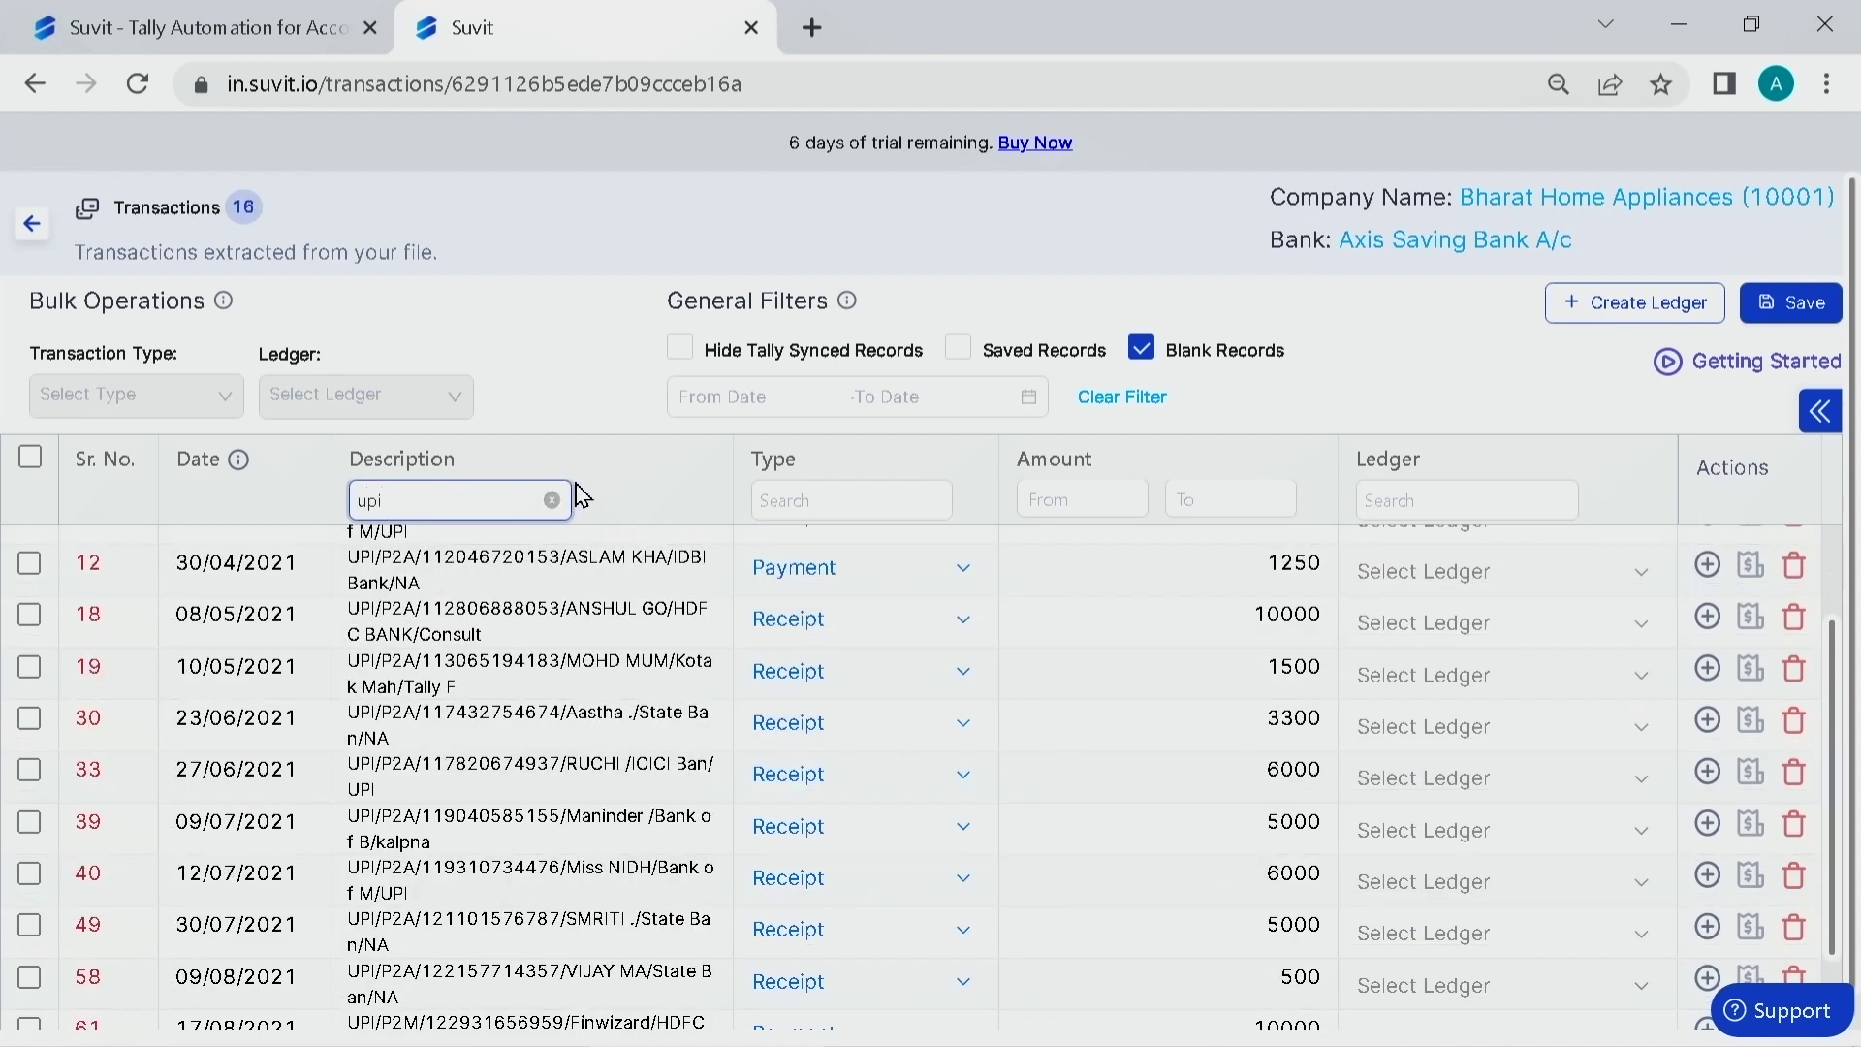
pyautogui.click(30, 457)
pyautogui.click(364, 396)
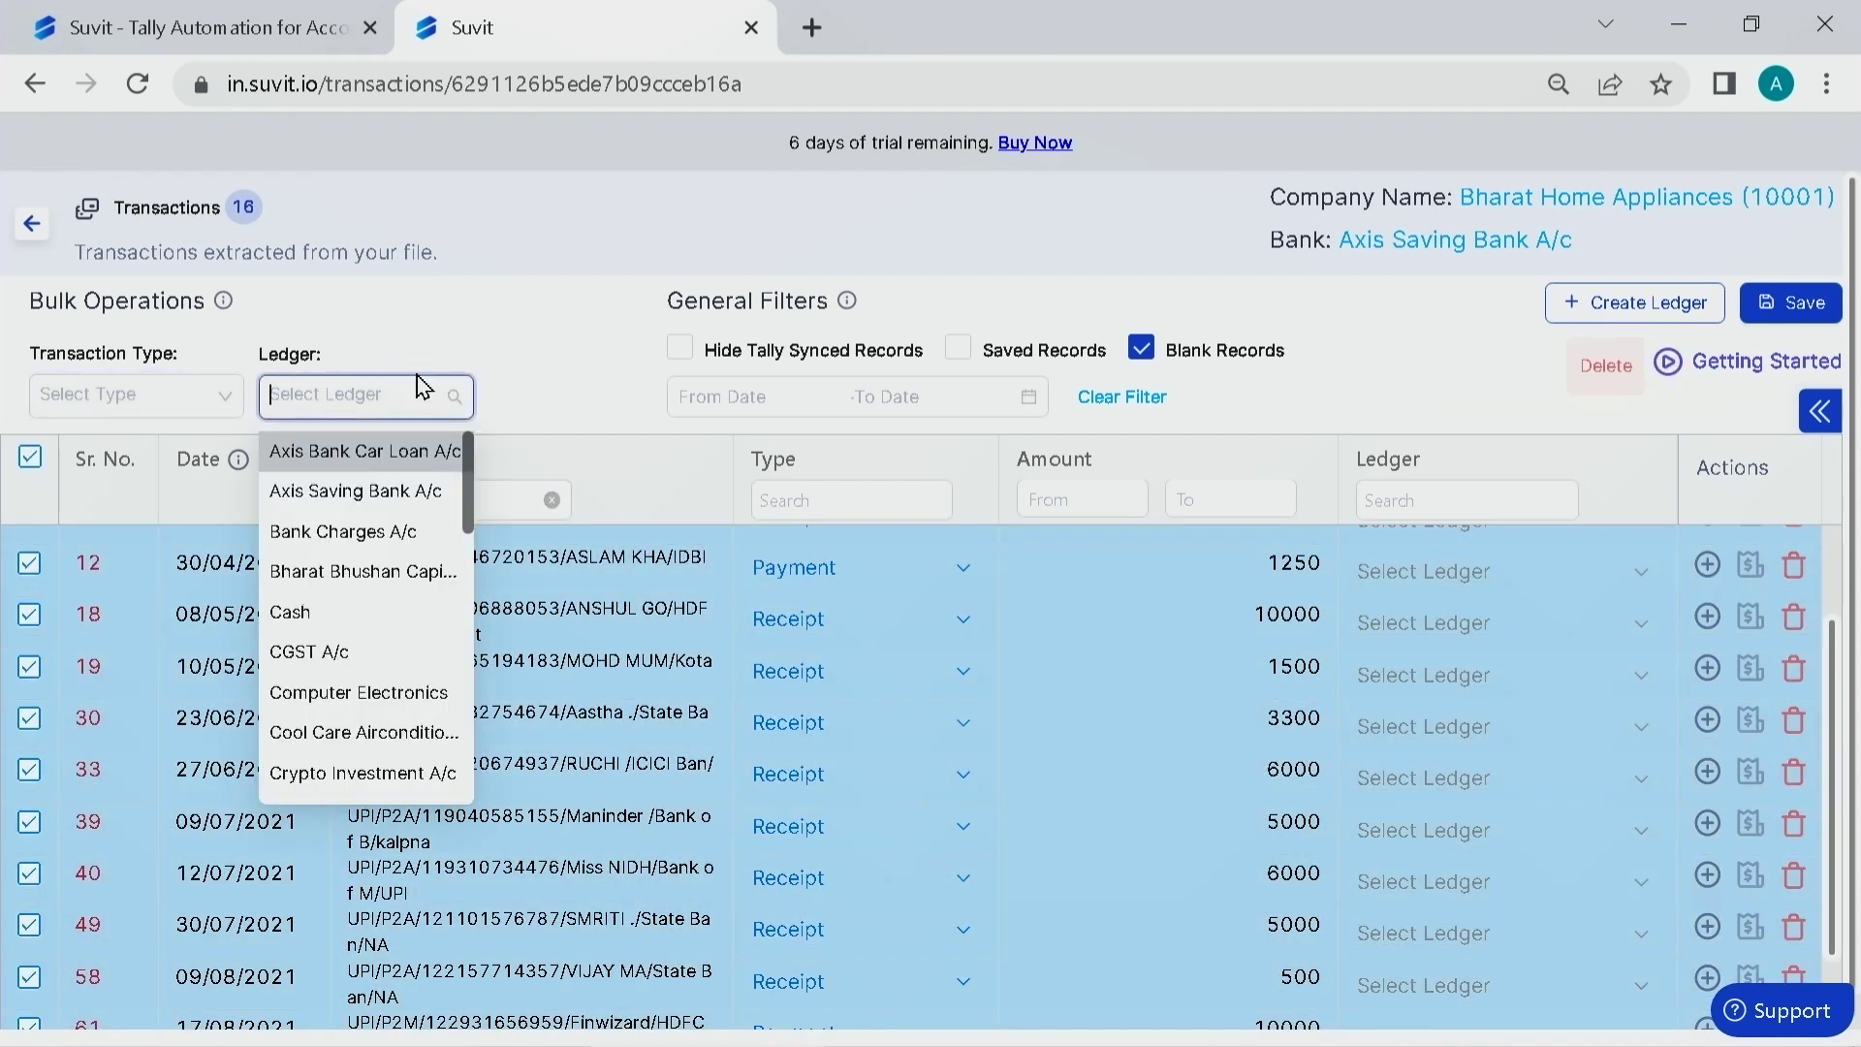
pyautogui.write('upi')
pyautogui.click(359, 452)
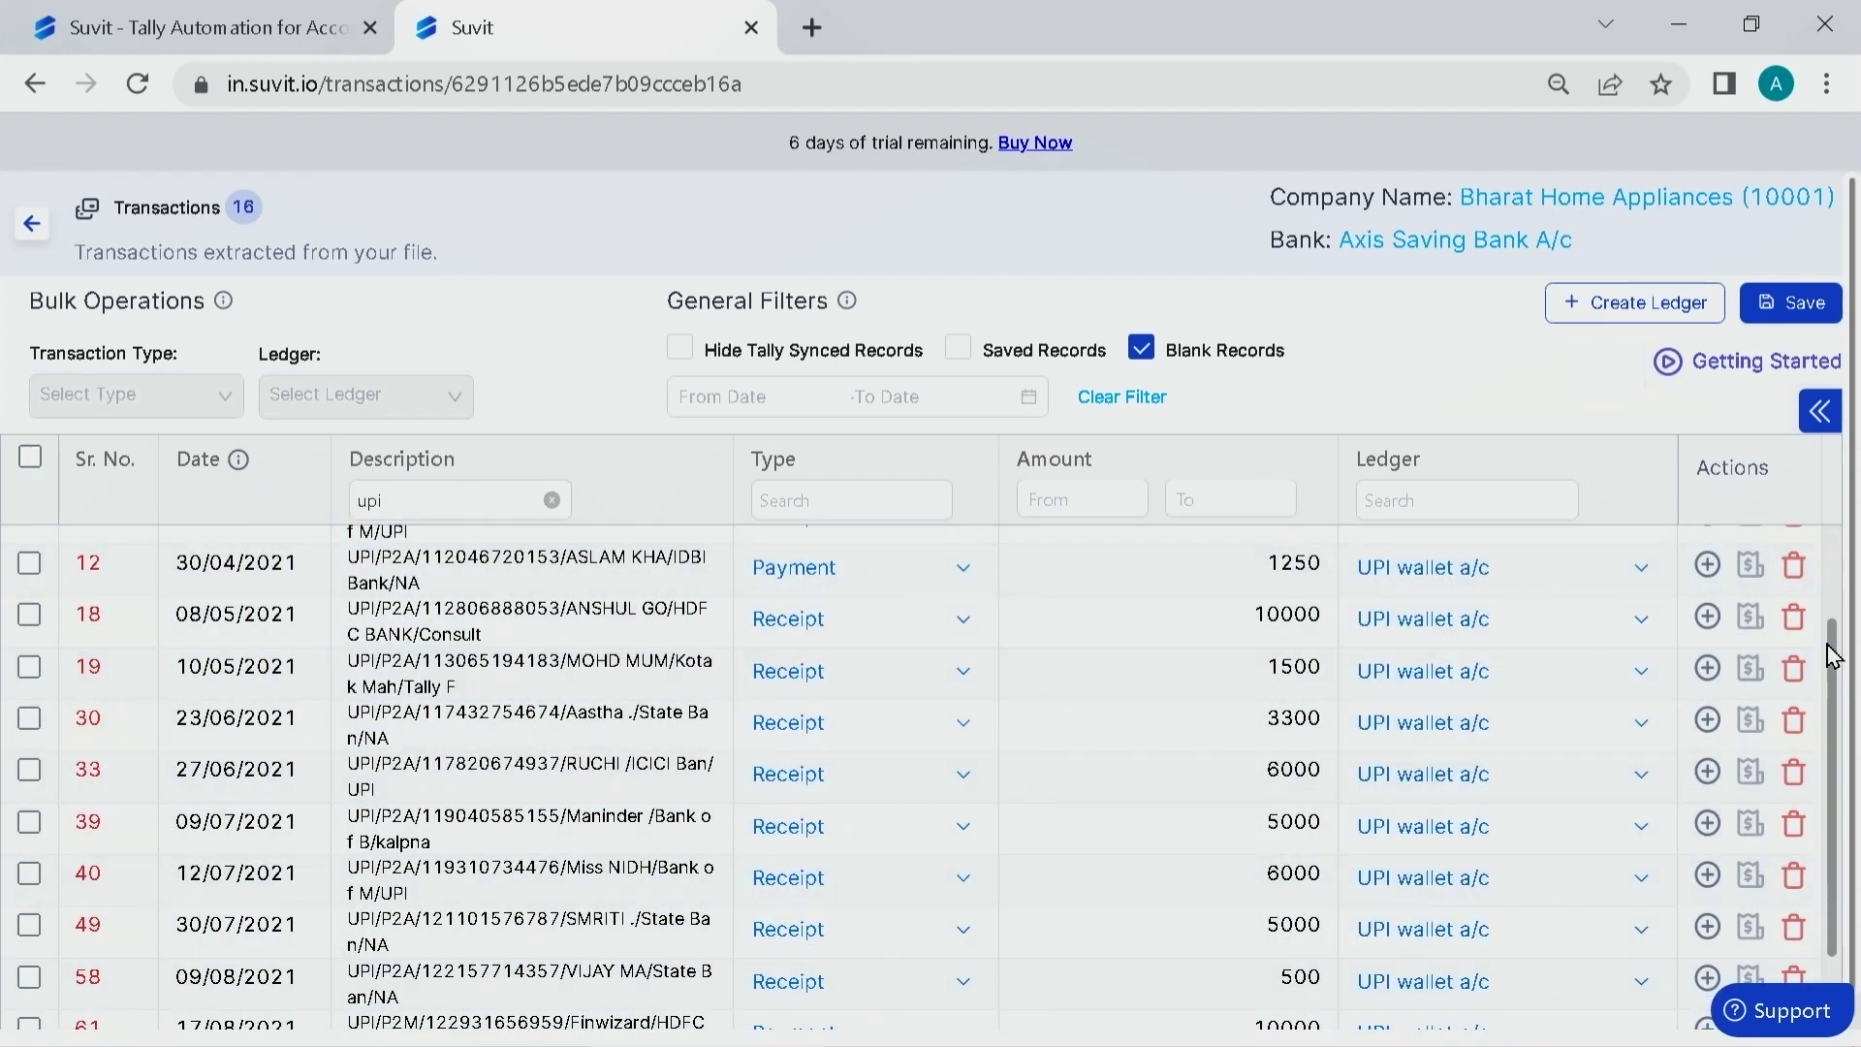
pyautogui.moveTo(1831, 652)
pyautogui.mouseDown()
pyautogui.moveTo(1820, 880)
pyautogui.moveTo(1812, 515)
pyautogui.mouseUp()
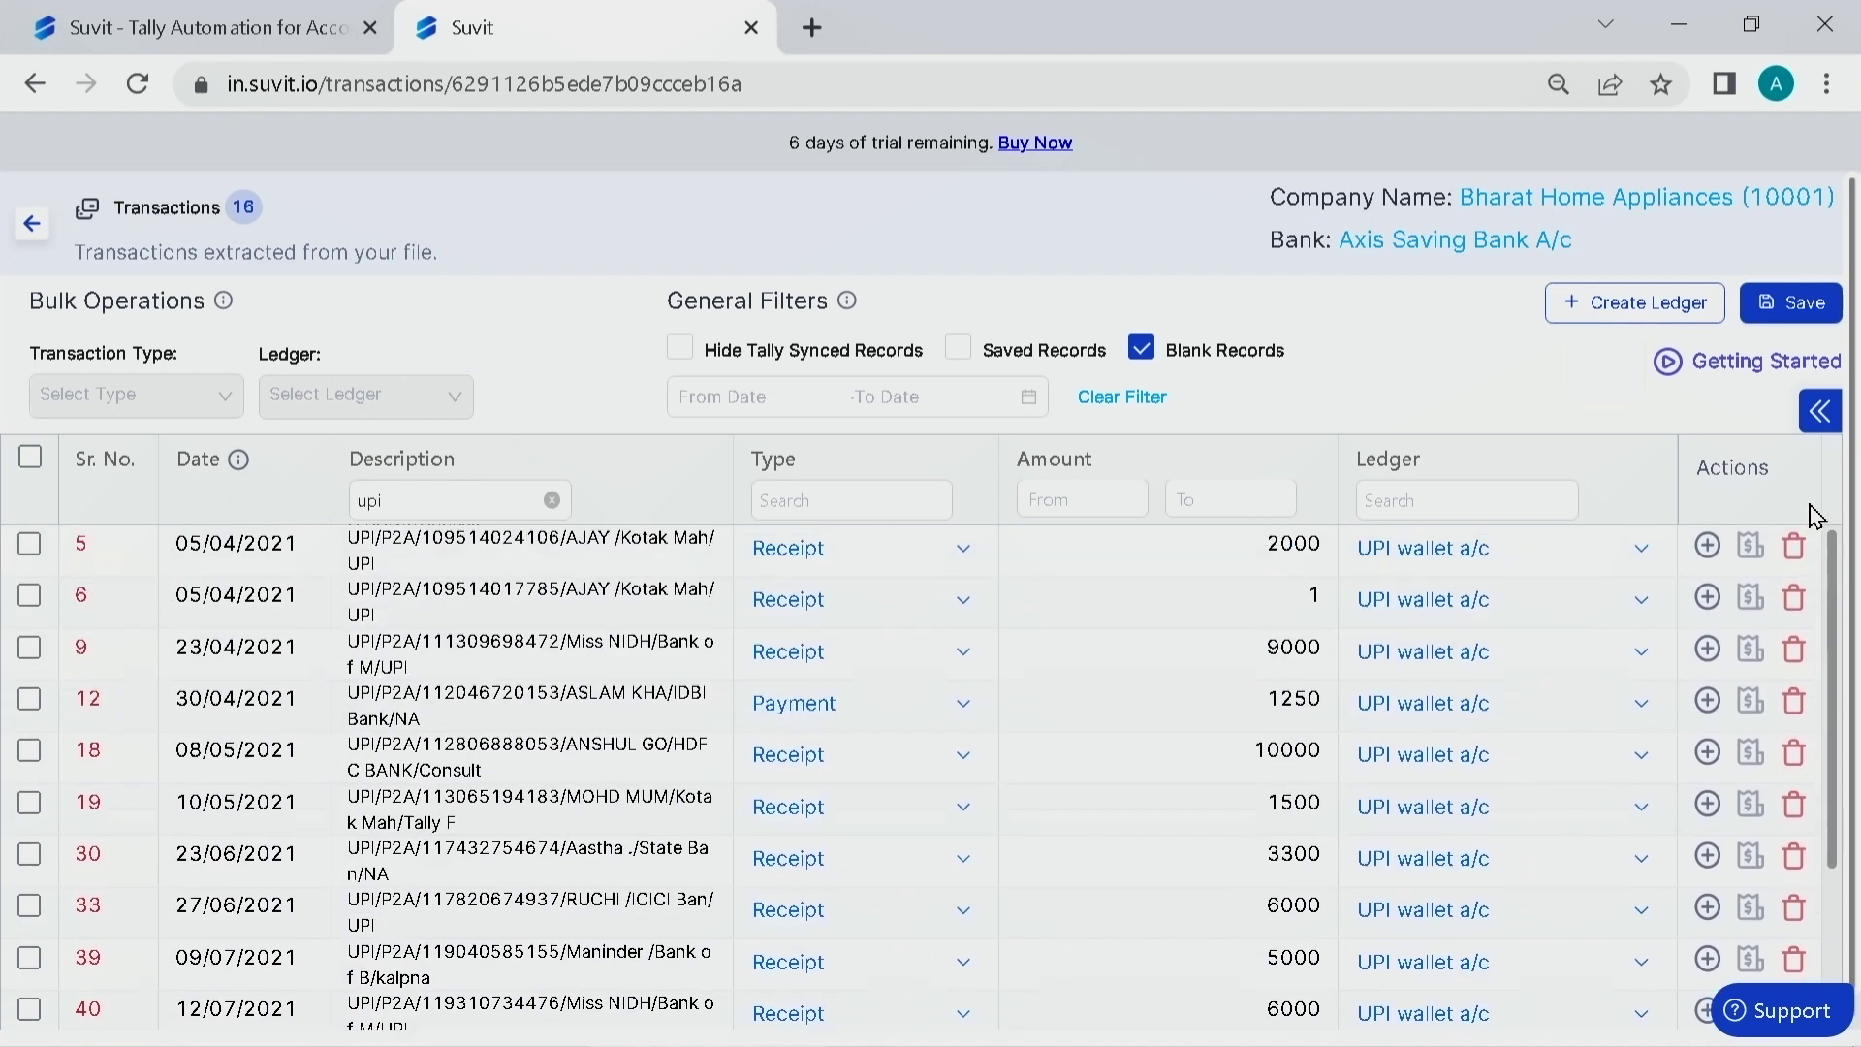
pyautogui.click(1141, 349)
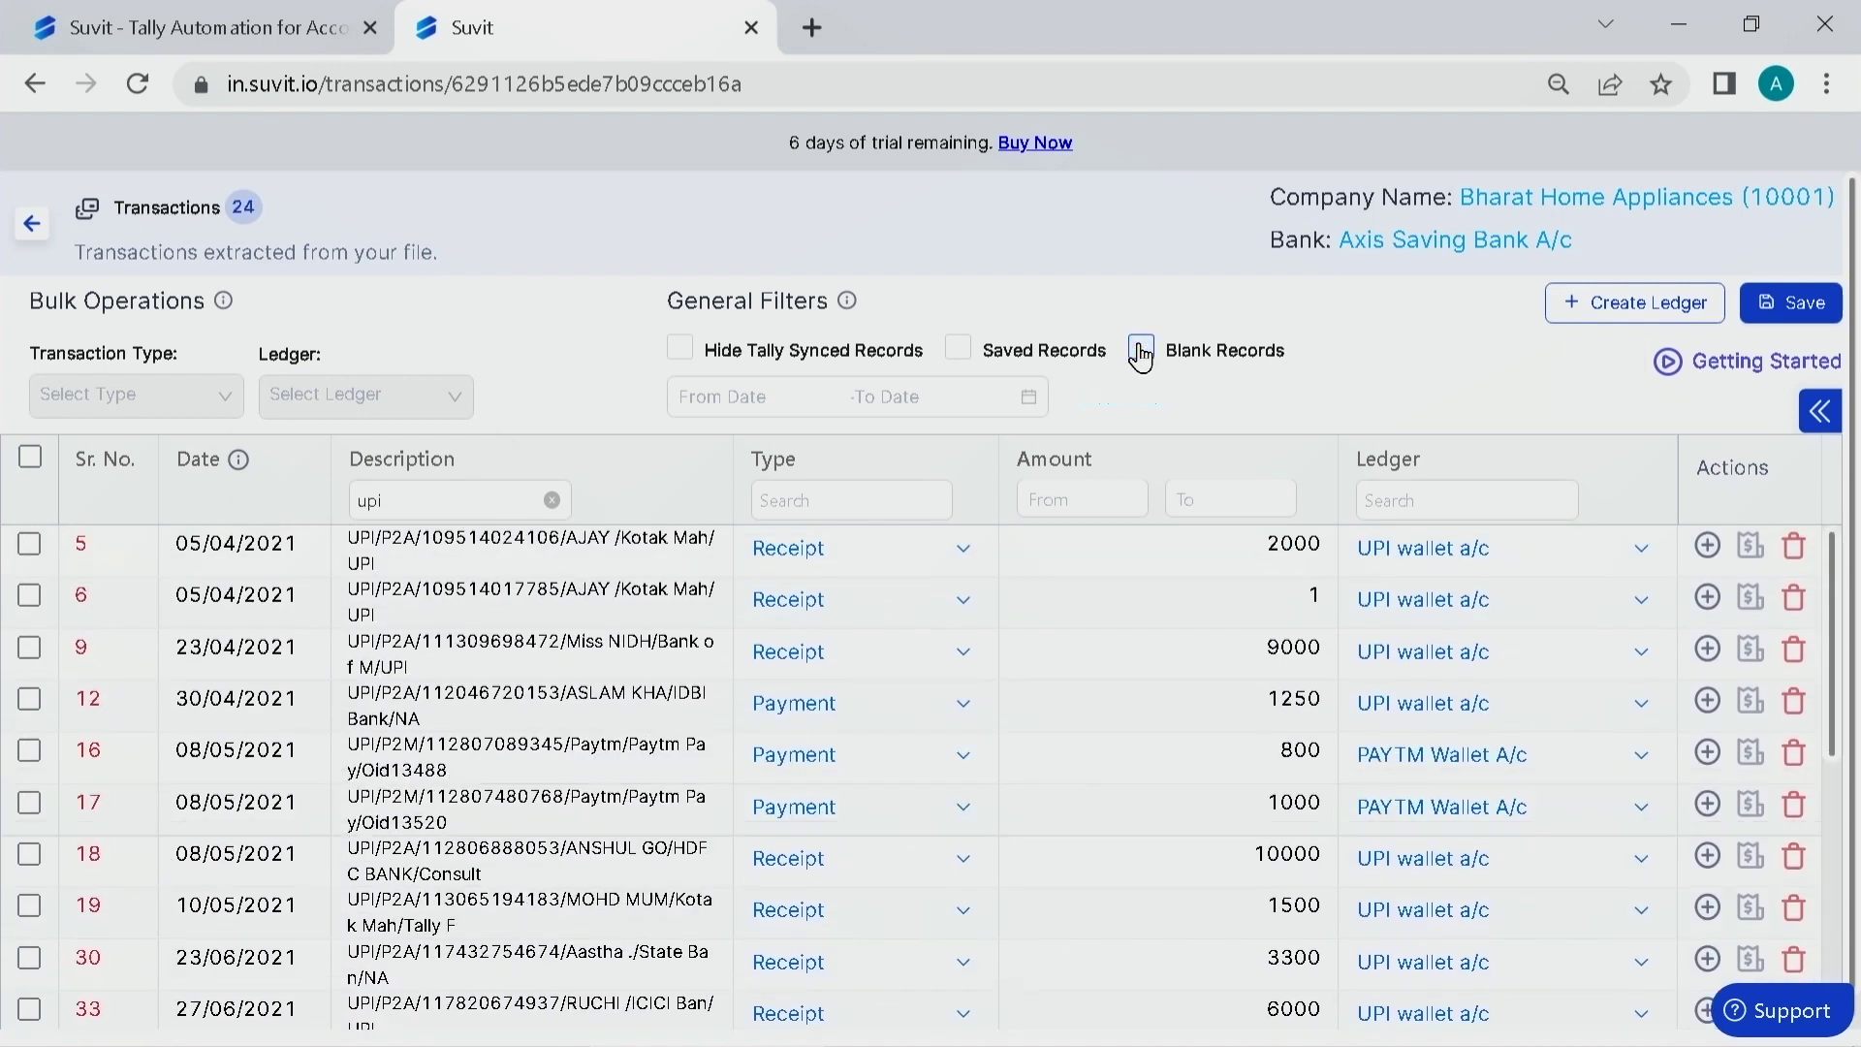
# Step: Save, reopen the Axis statement, and assign Export Receipts to the six USD transactions
pyautogui.click(1774, 305)
pyautogui.click(32, 224)
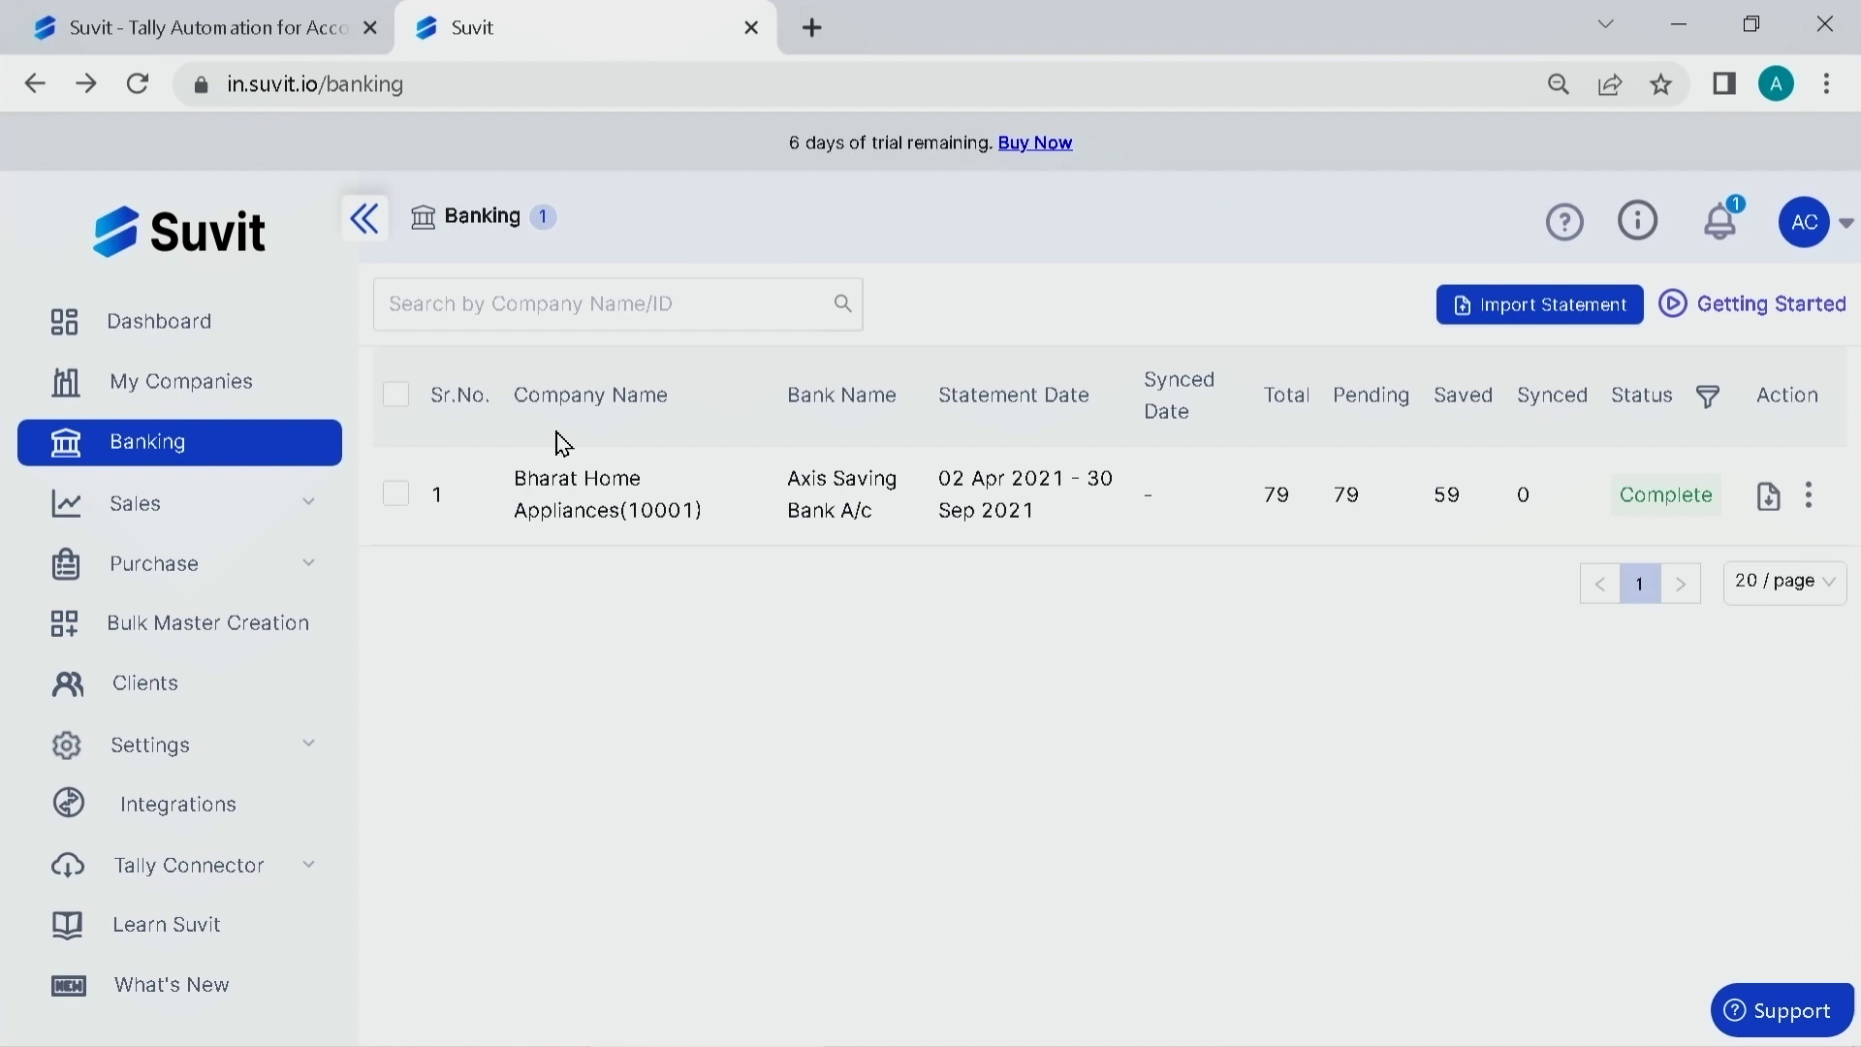
pyautogui.click(827, 509)
pyautogui.click(478, 448)
pyautogui.write('usd')
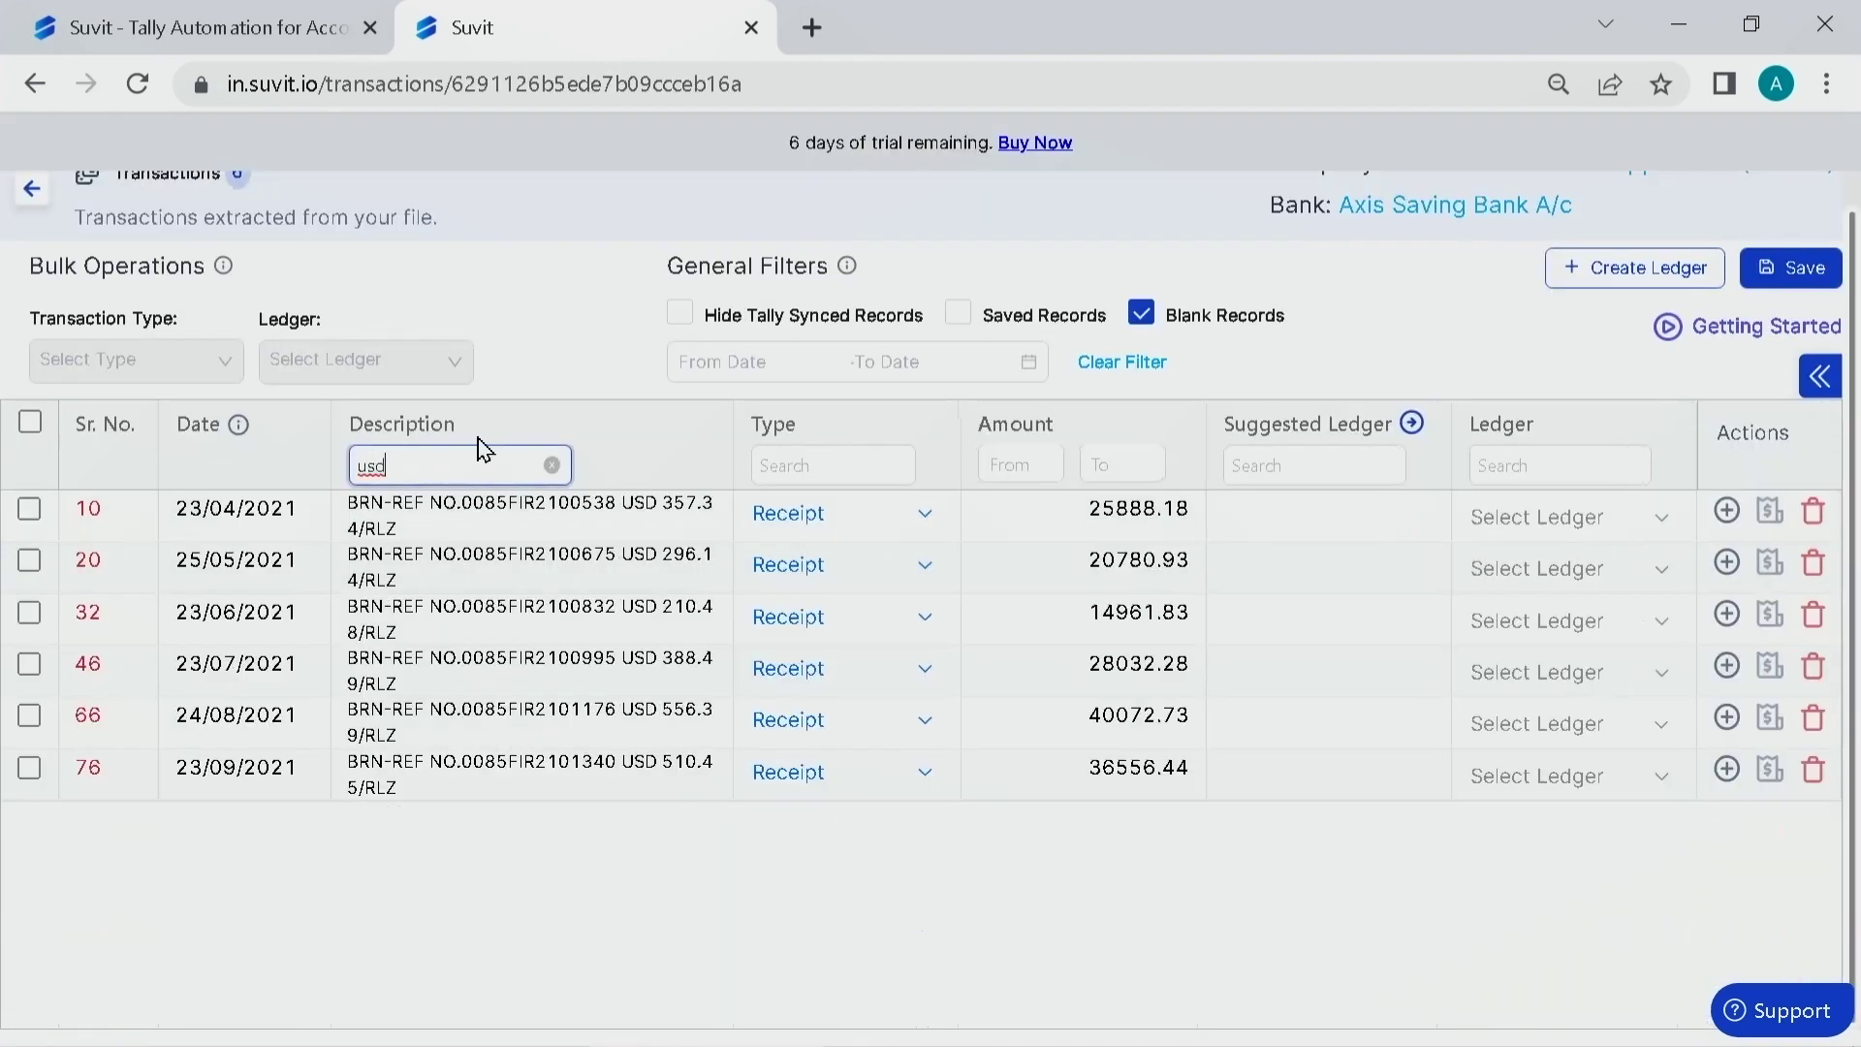
pyautogui.click(29, 422)
pyautogui.click(372, 362)
pyautogui.write('exp')
pyautogui.click(351, 411)
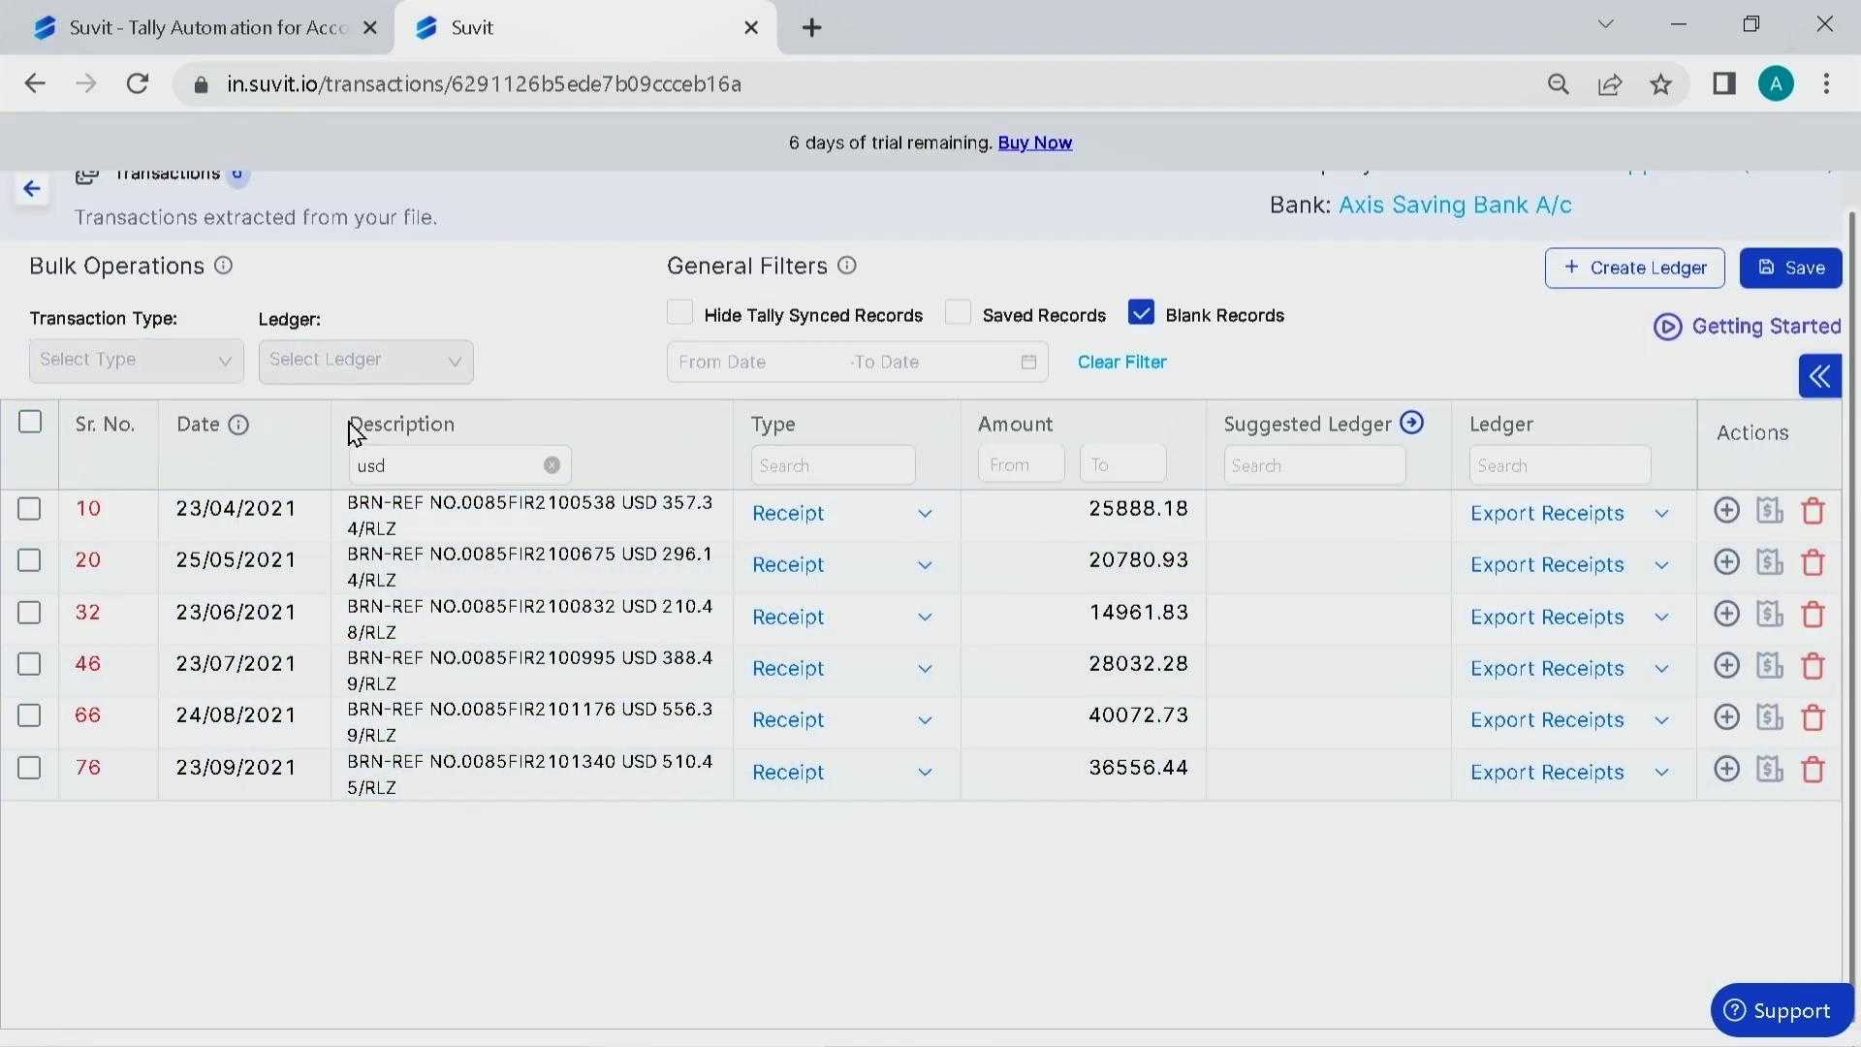
# Step: Assign the owner's capital ledger to all remaining blank rows, then list all 79 transactions
pyautogui.click(551, 465)
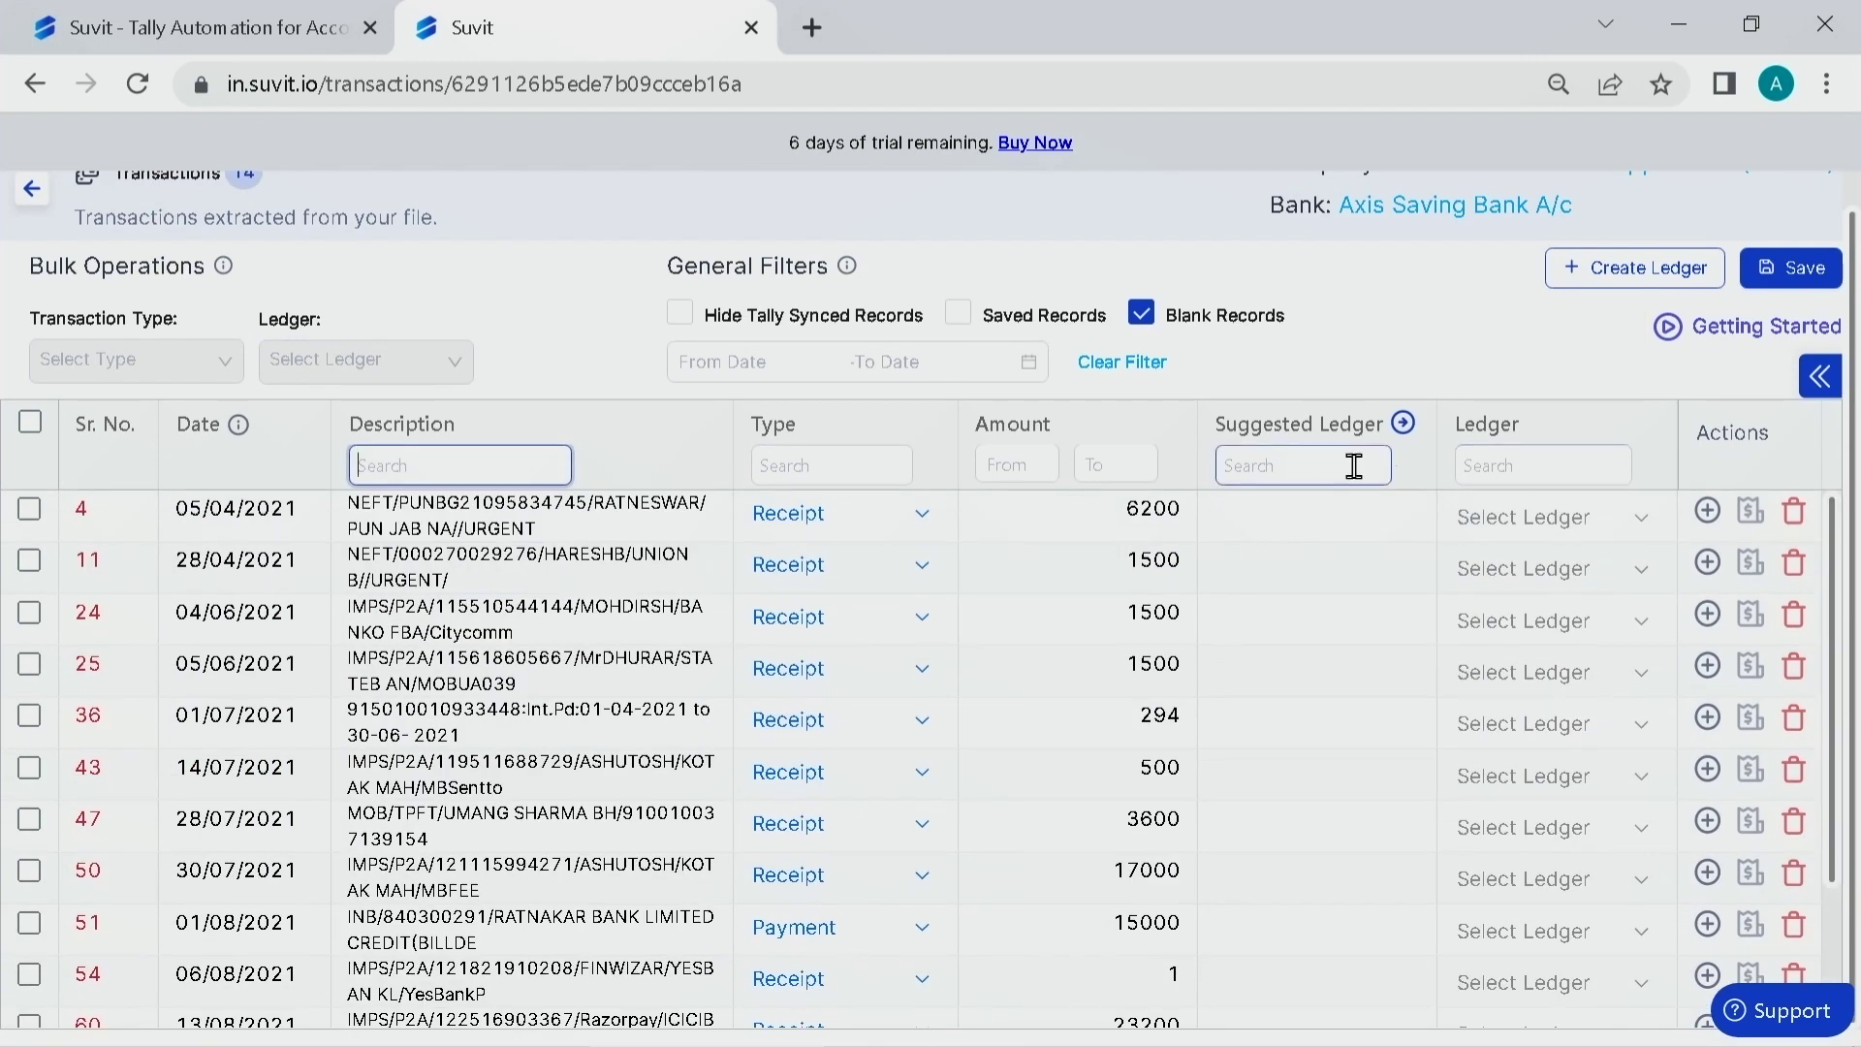
pyautogui.click(30, 422)
pyautogui.click(365, 361)
pyautogui.write('b')
pyautogui.click(354, 532)
pyautogui.click(1141, 312)
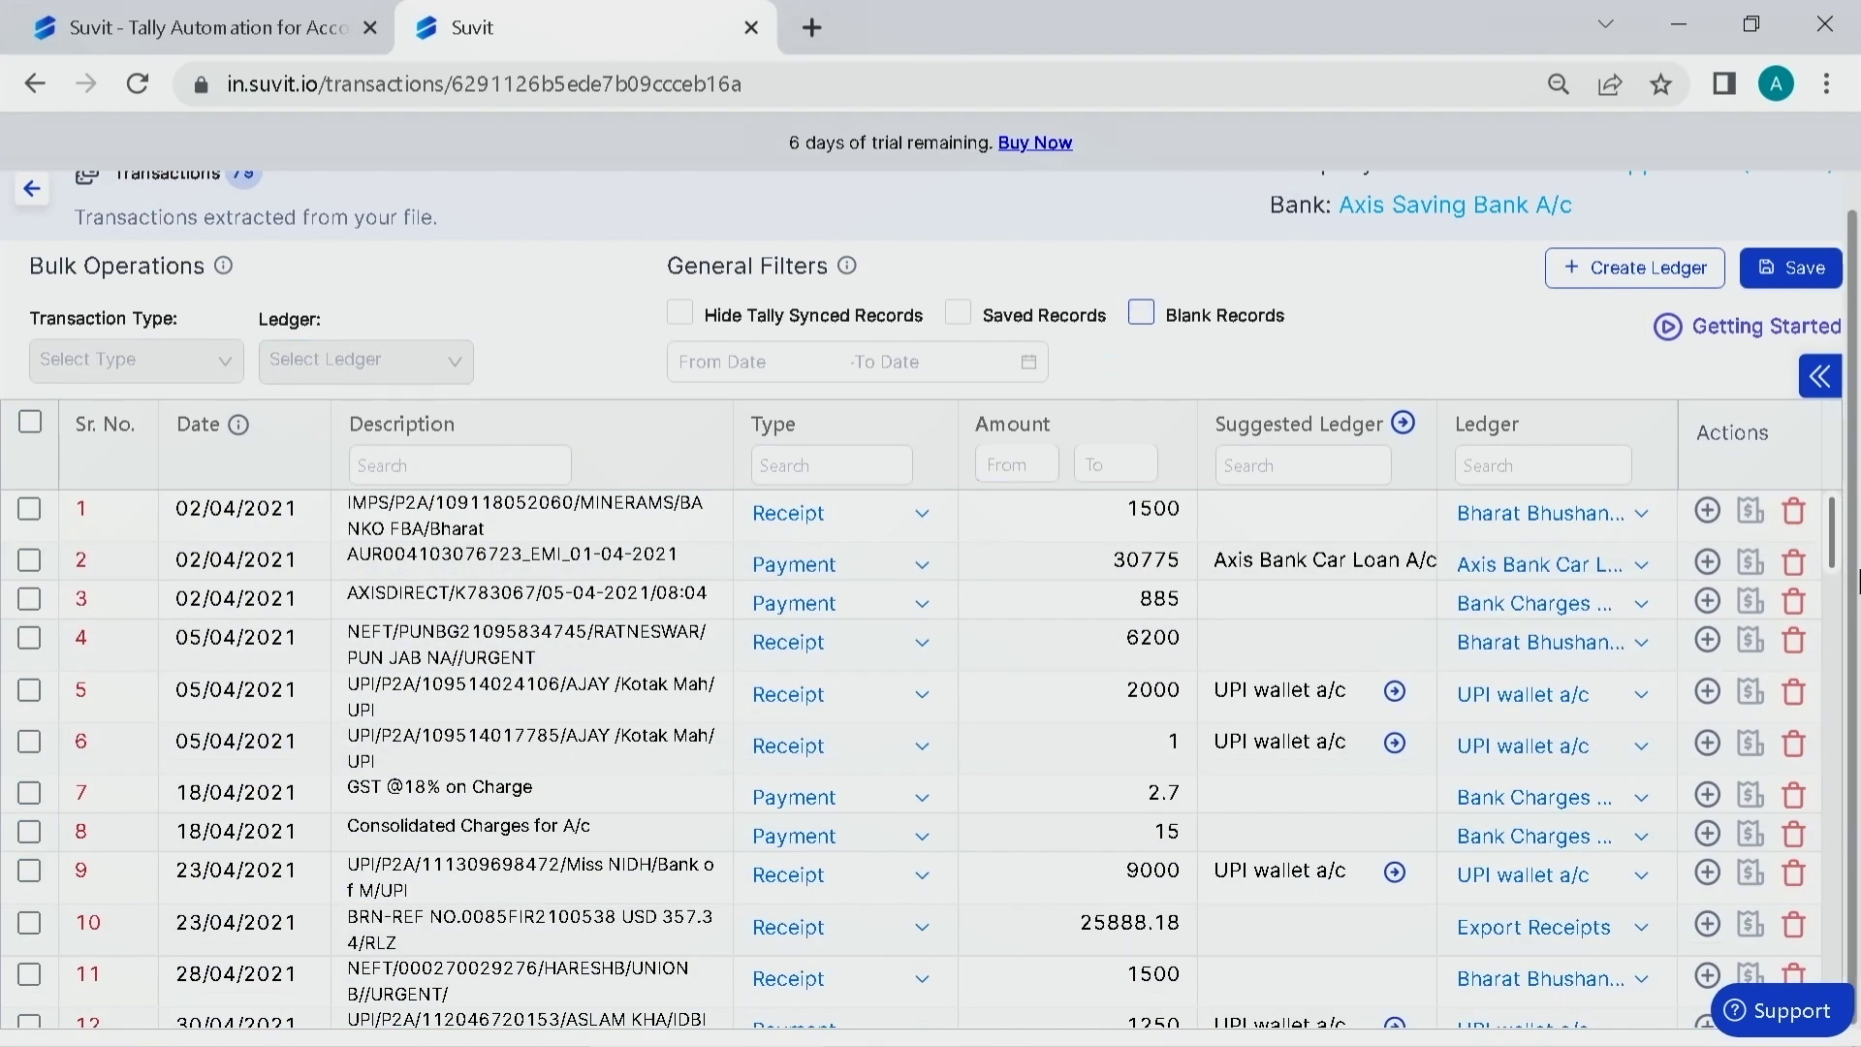
pyautogui.moveTo(1831, 533); pyautogui.dragTo(1798, 790)
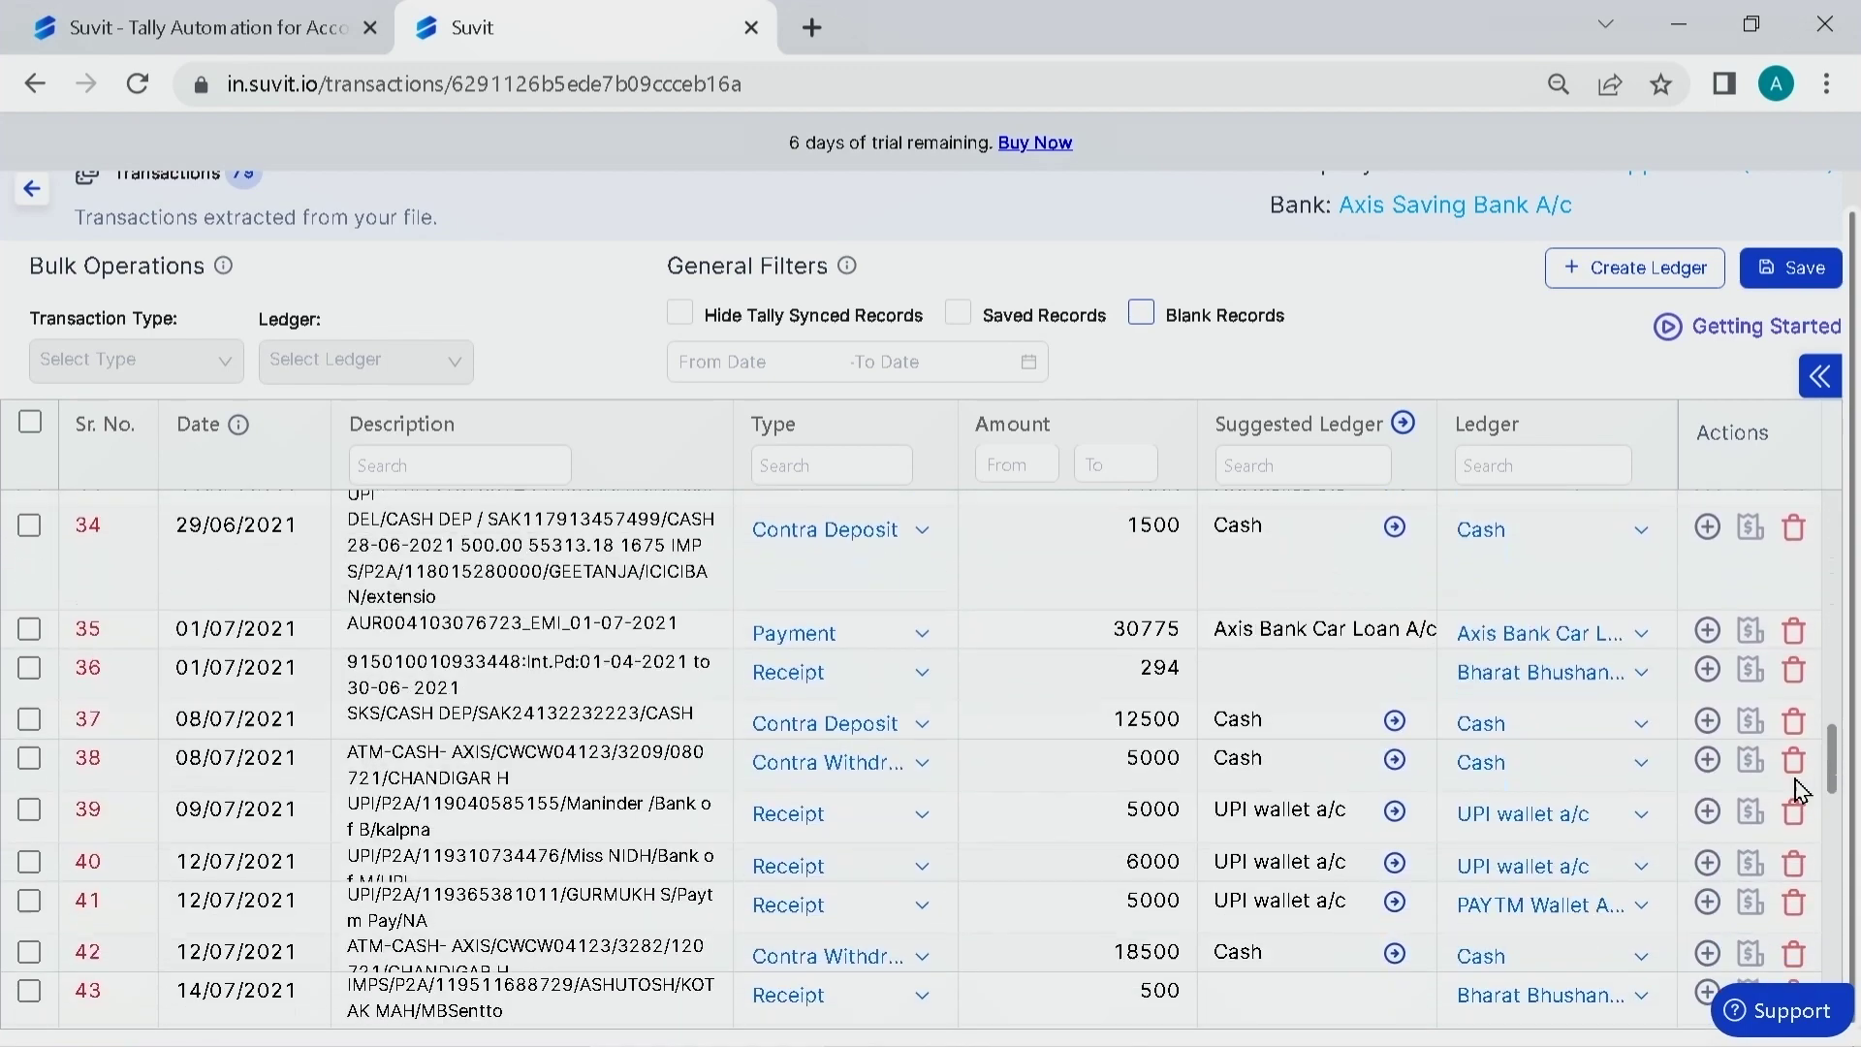
# Step: Review and save the ledger assignments for all 79 transactions, then open the Tally sync drawer
pyautogui.scroll(-5, 1798, 790)
pyautogui.scroll(-5, 1796, 872)
pyautogui.scroll(15, 1822, 485)
pyautogui.scroll(2, 1840, 323)
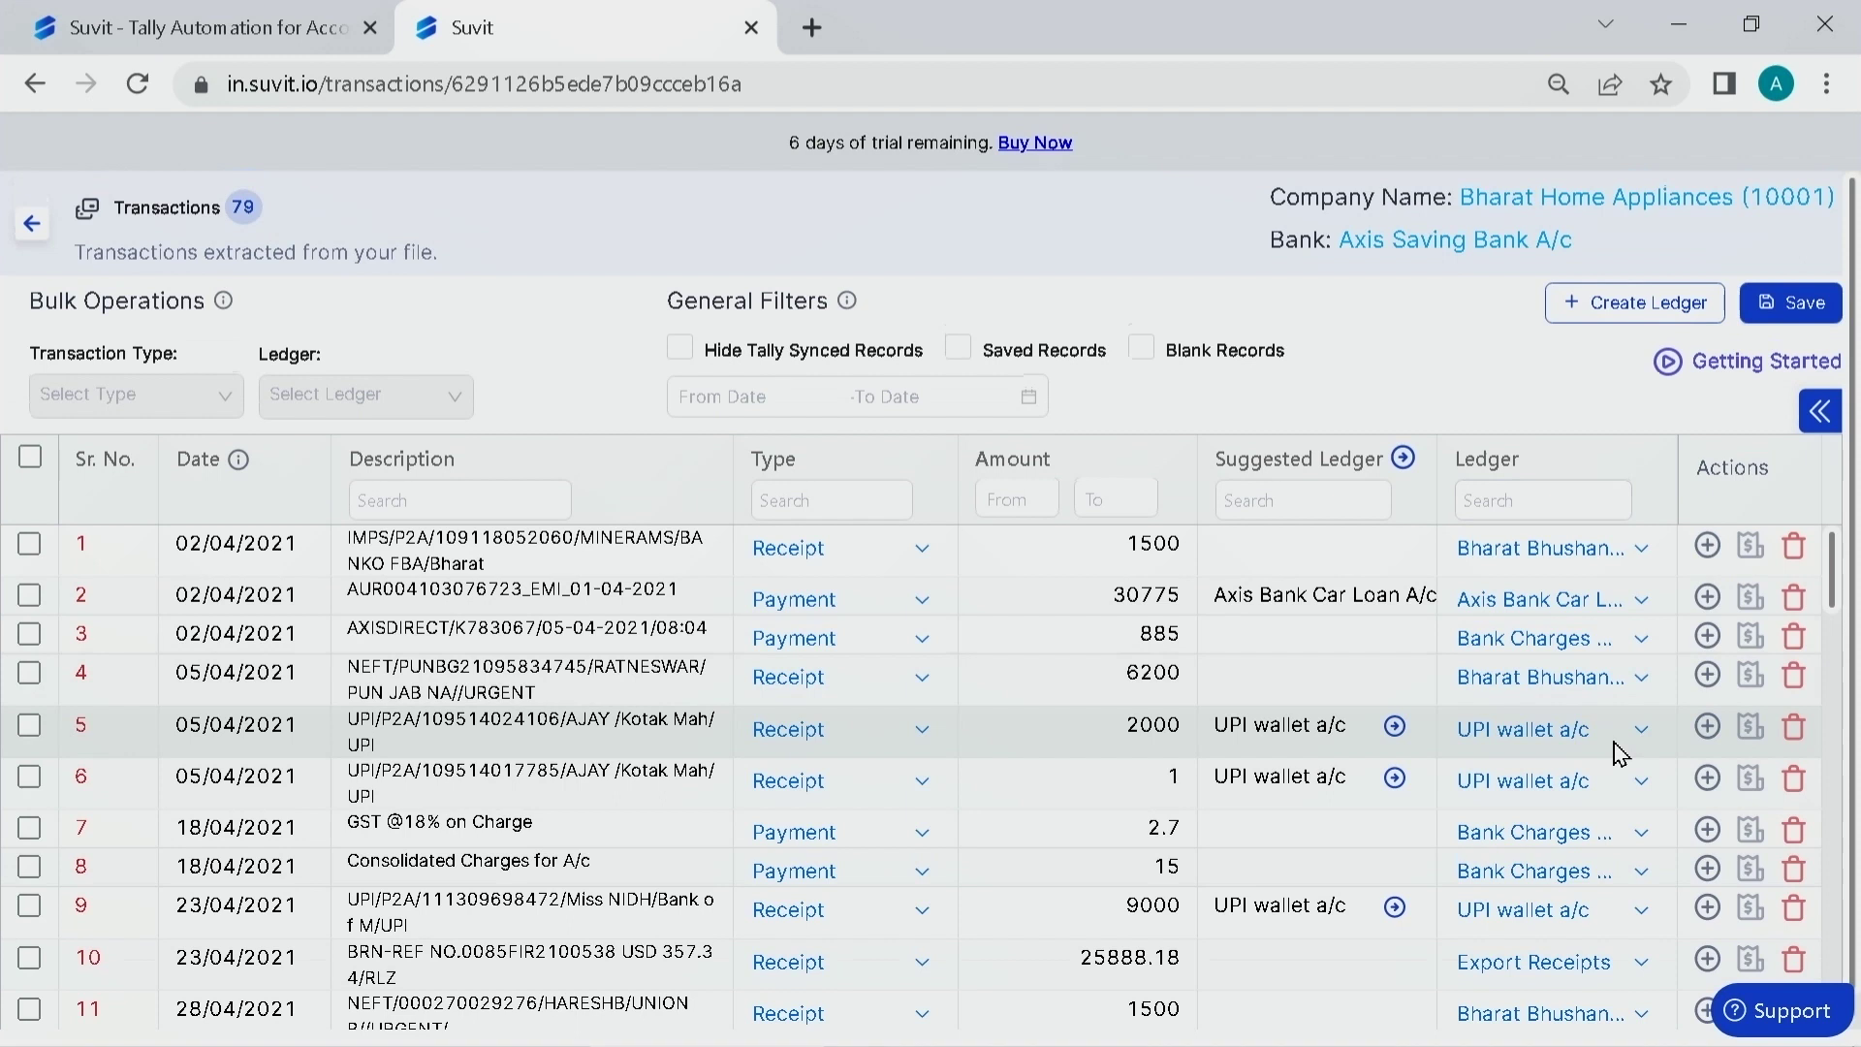
pyautogui.scroll(-10, 1616, 755)
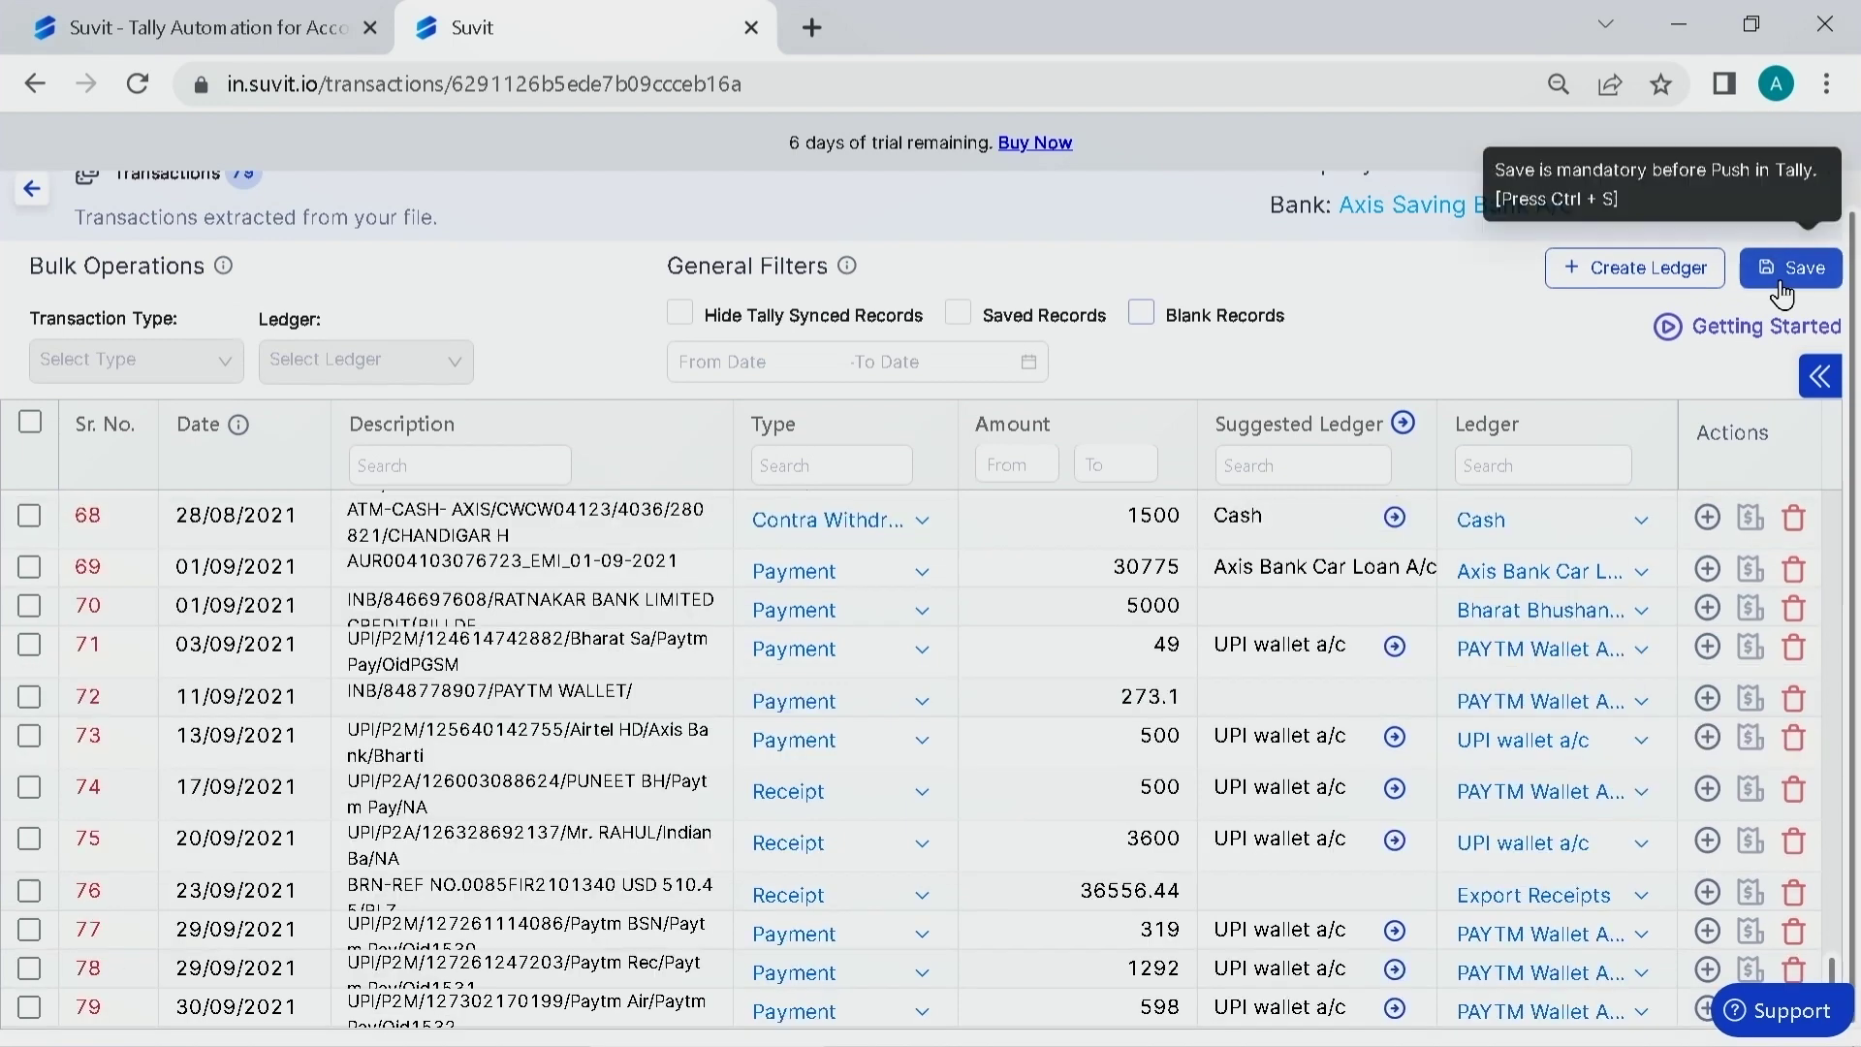
pyautogui.click(1784, 269)
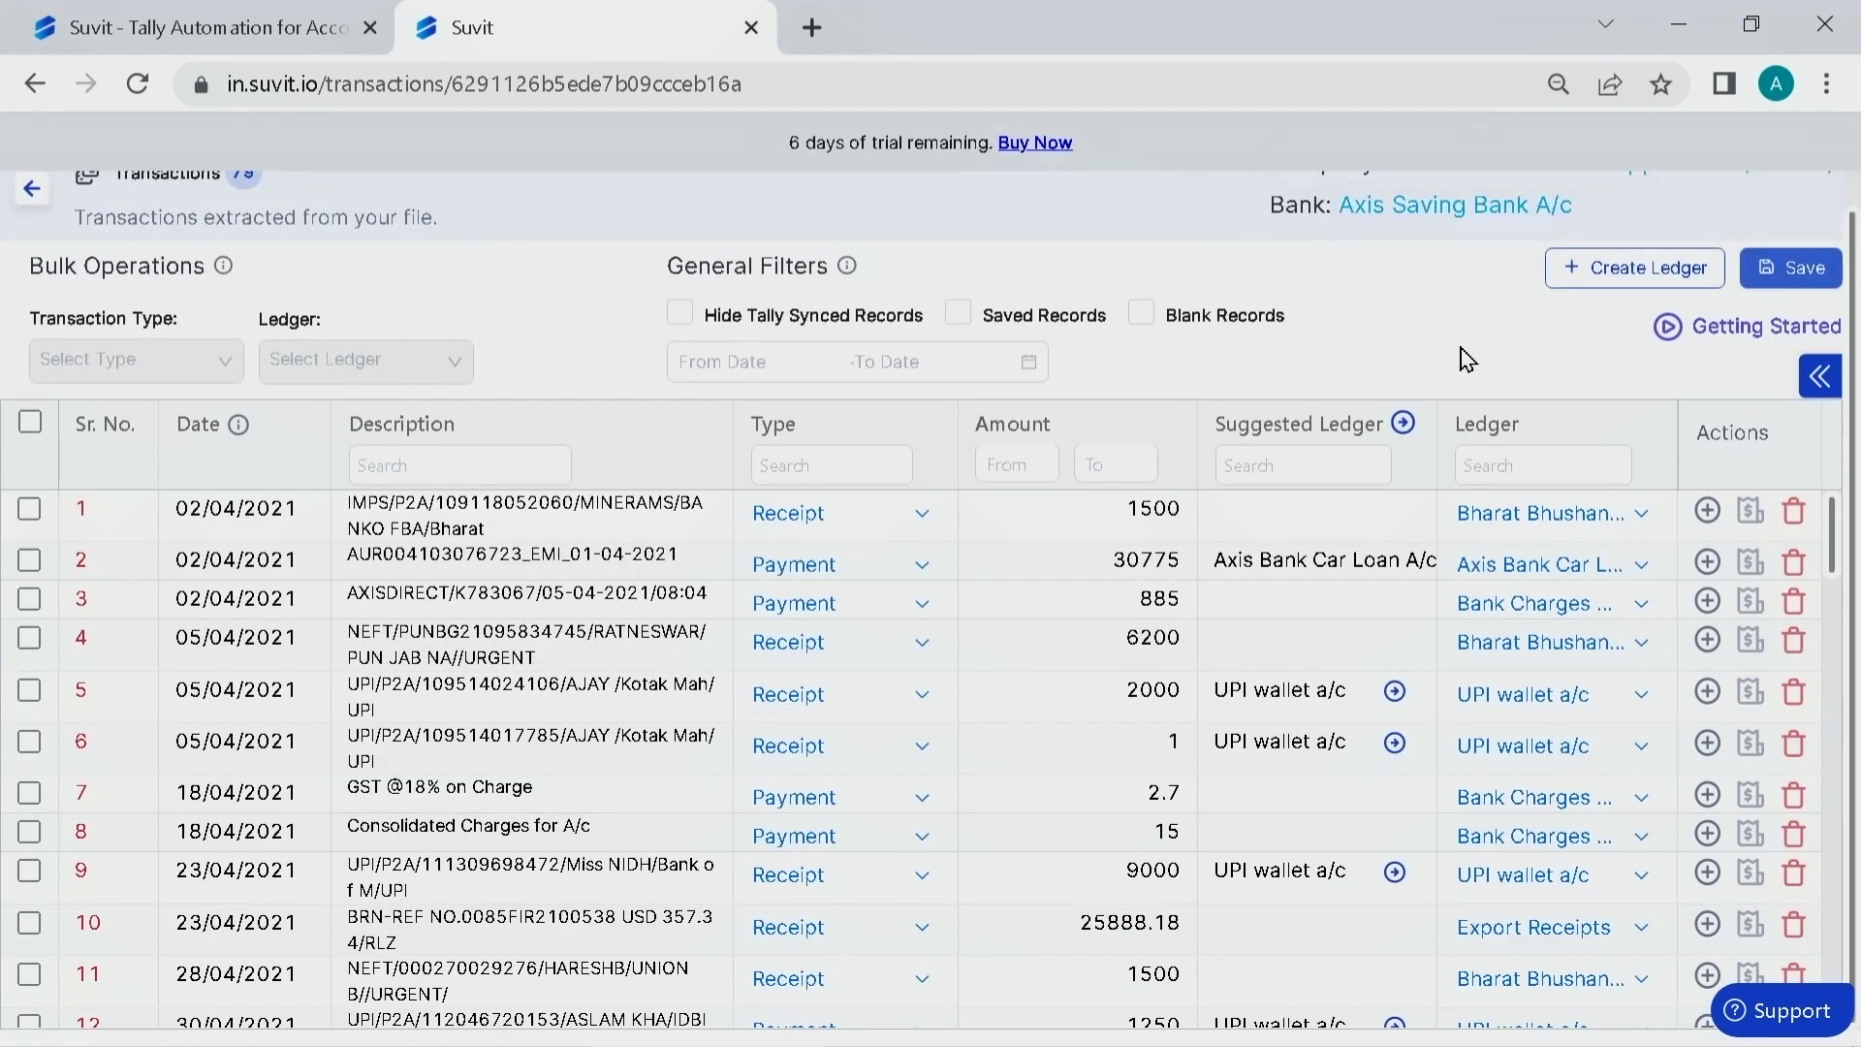
pyautogui.scroll(1, 1648, 388)
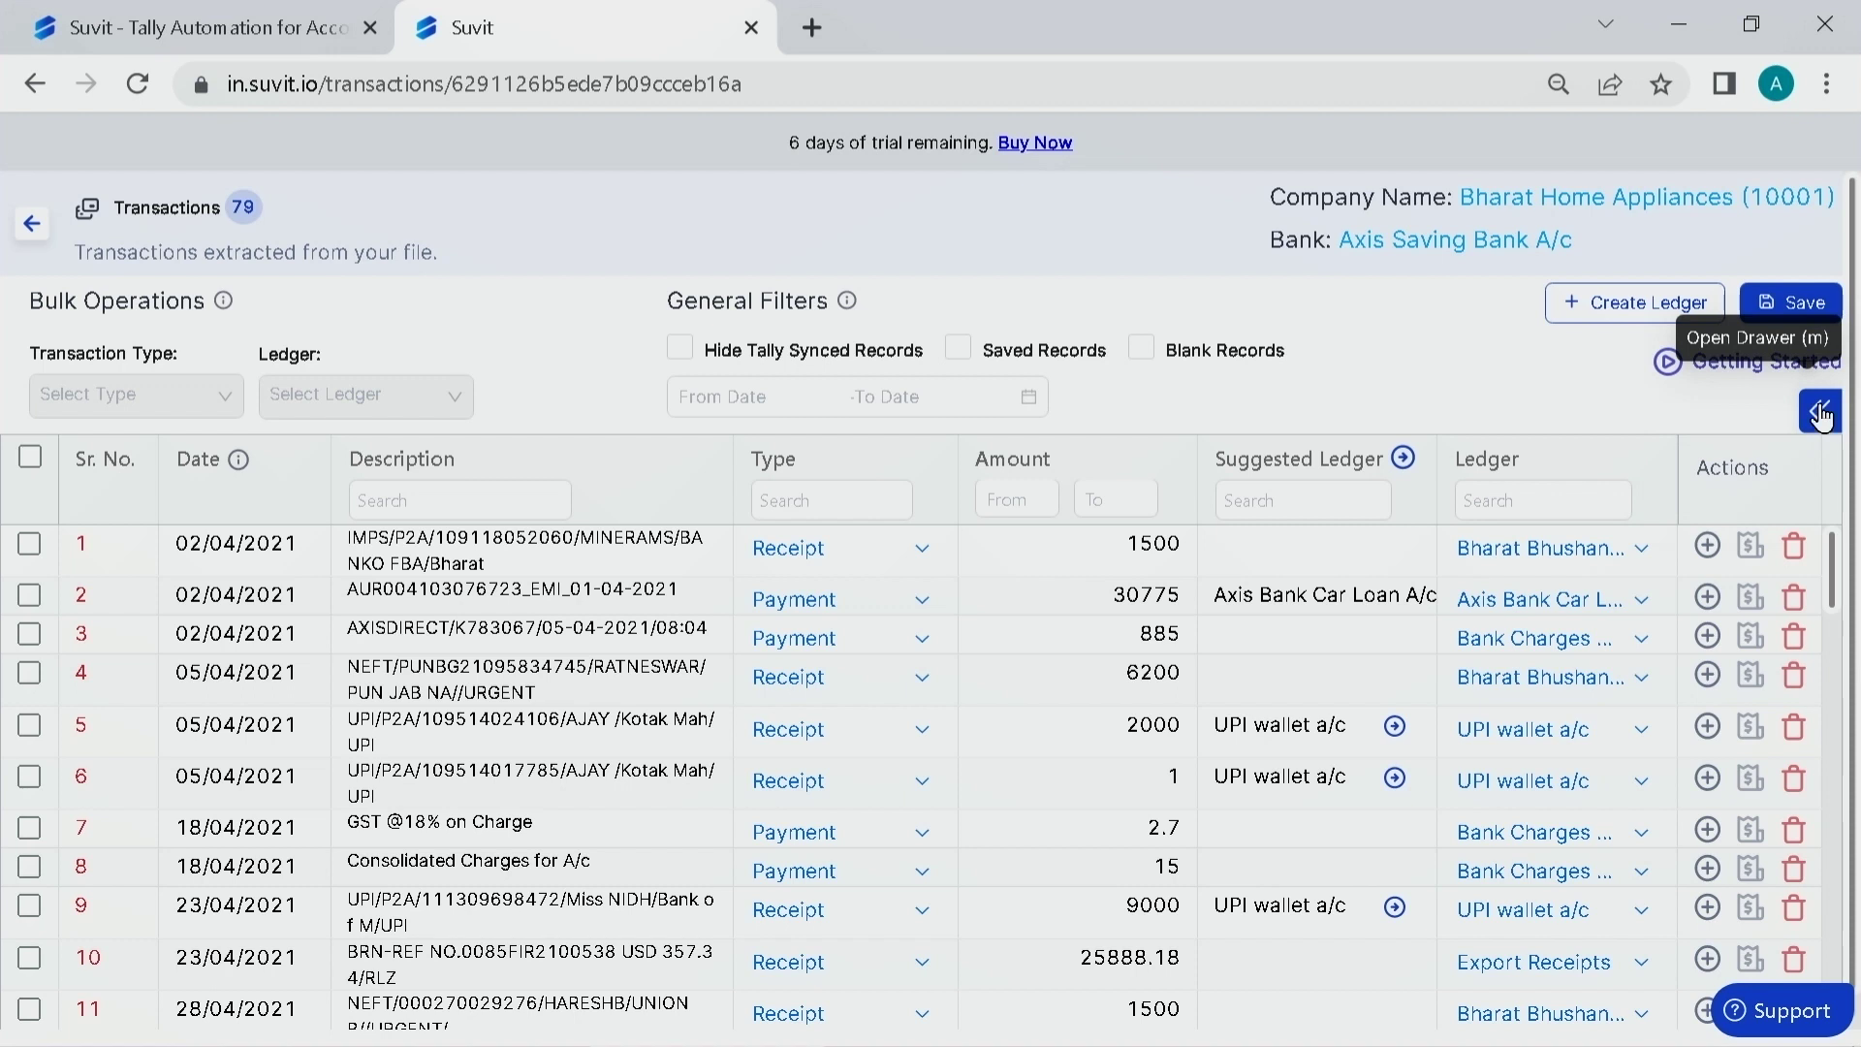
pyautogui.click(1820, 412)
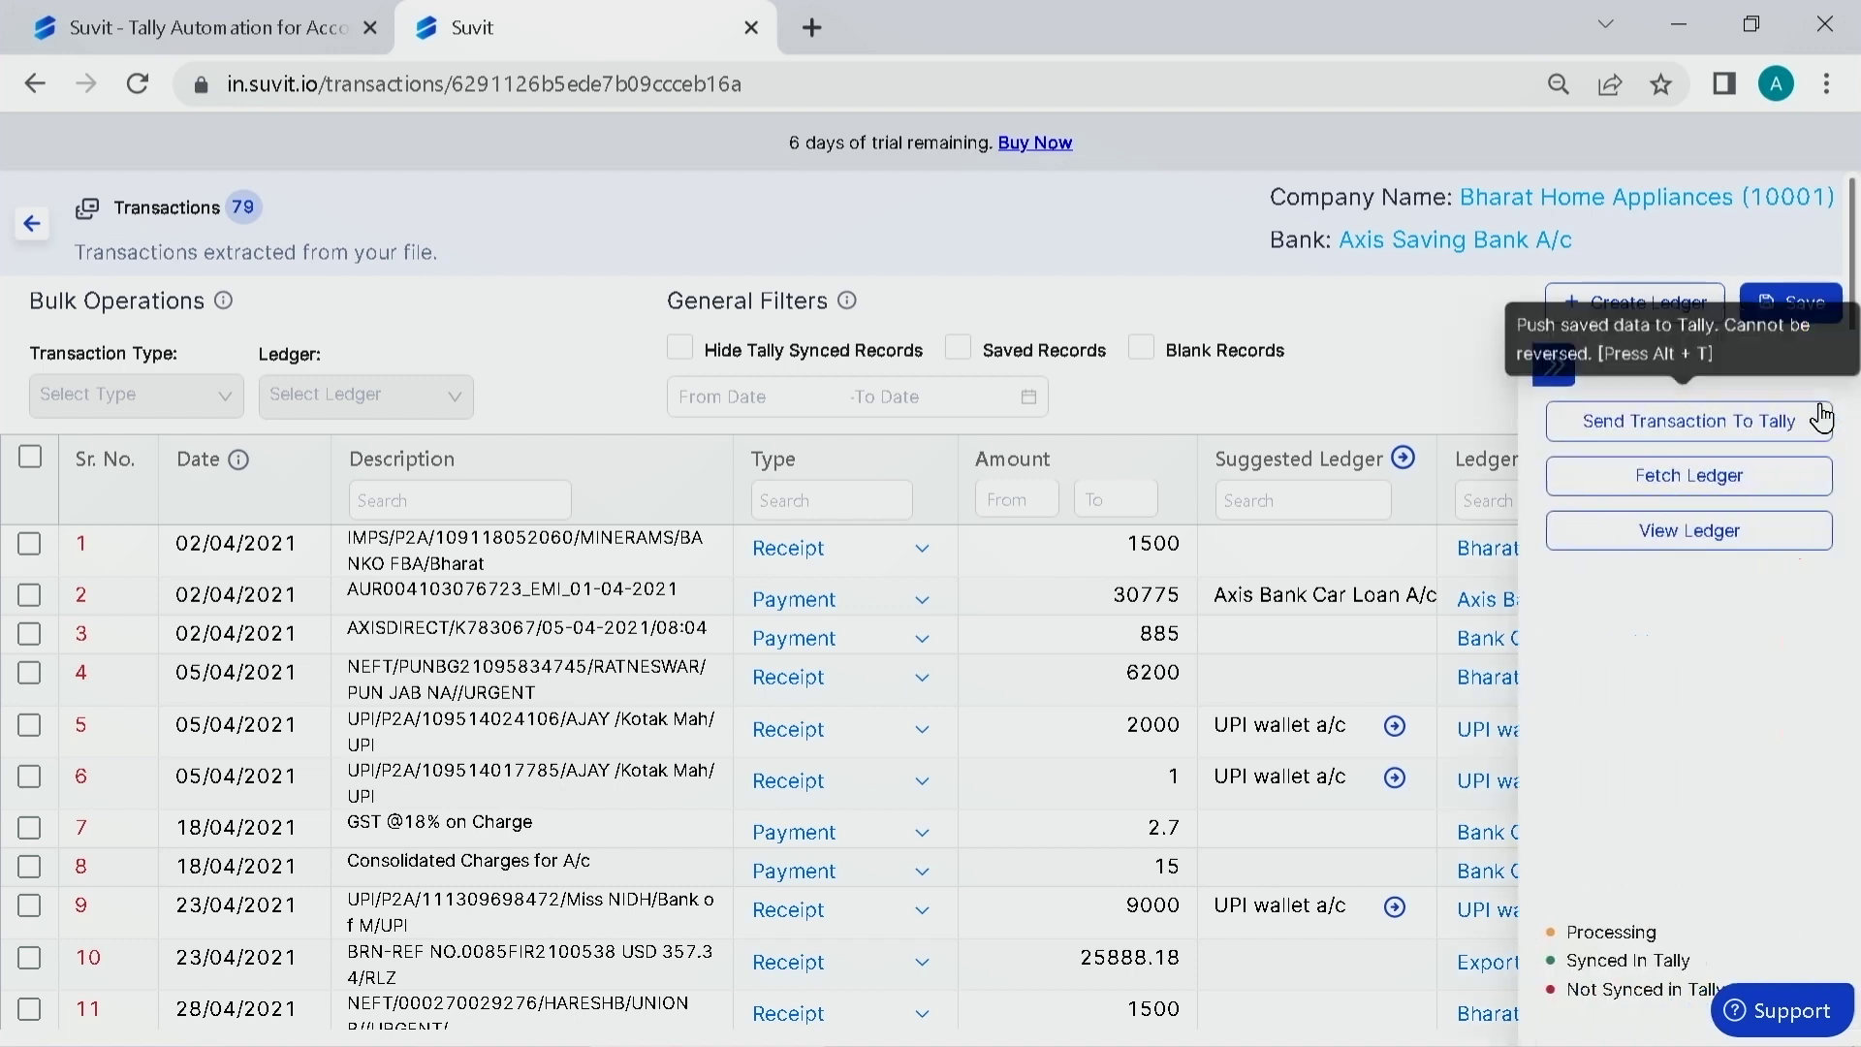
# Step: Push all 79 transactions to Tally after confirming the three readiness checks, then minimize the browser
pyautogui.click(1674, 430)
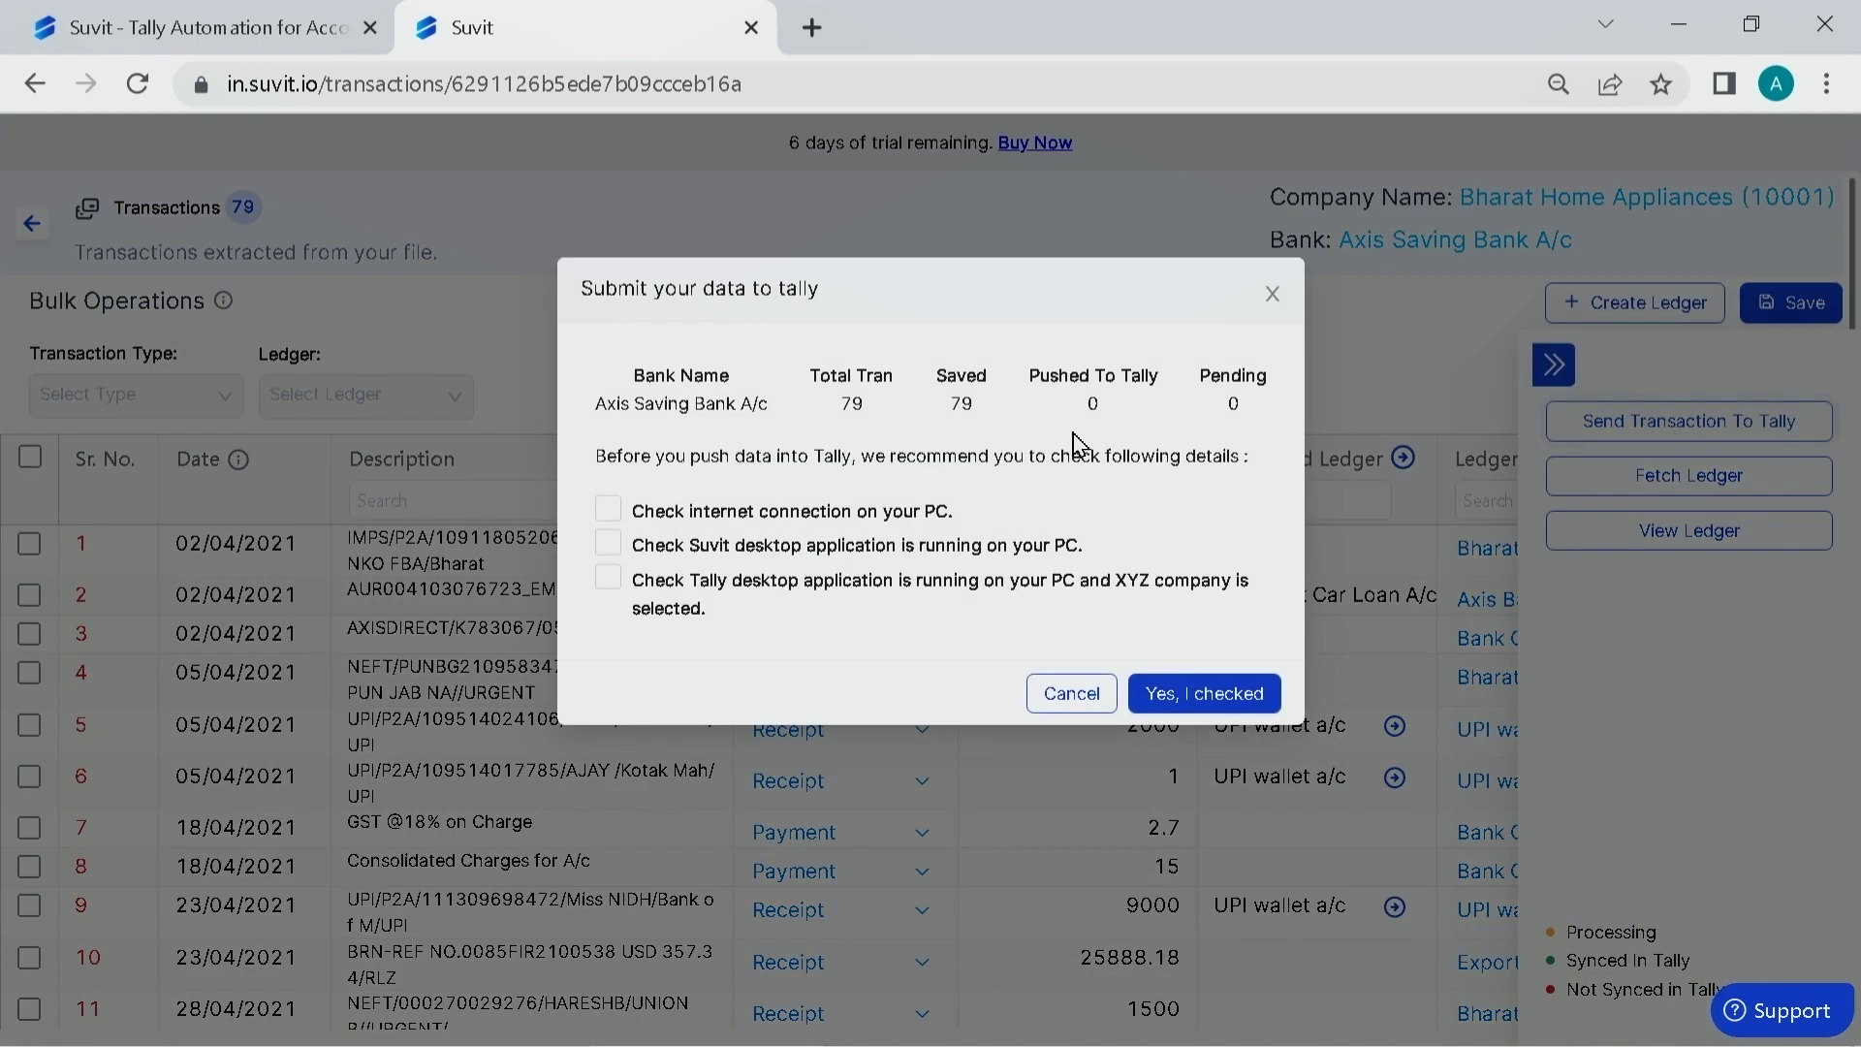
pyautogui.click(614, 525)
pyautogui.click(608, 557)
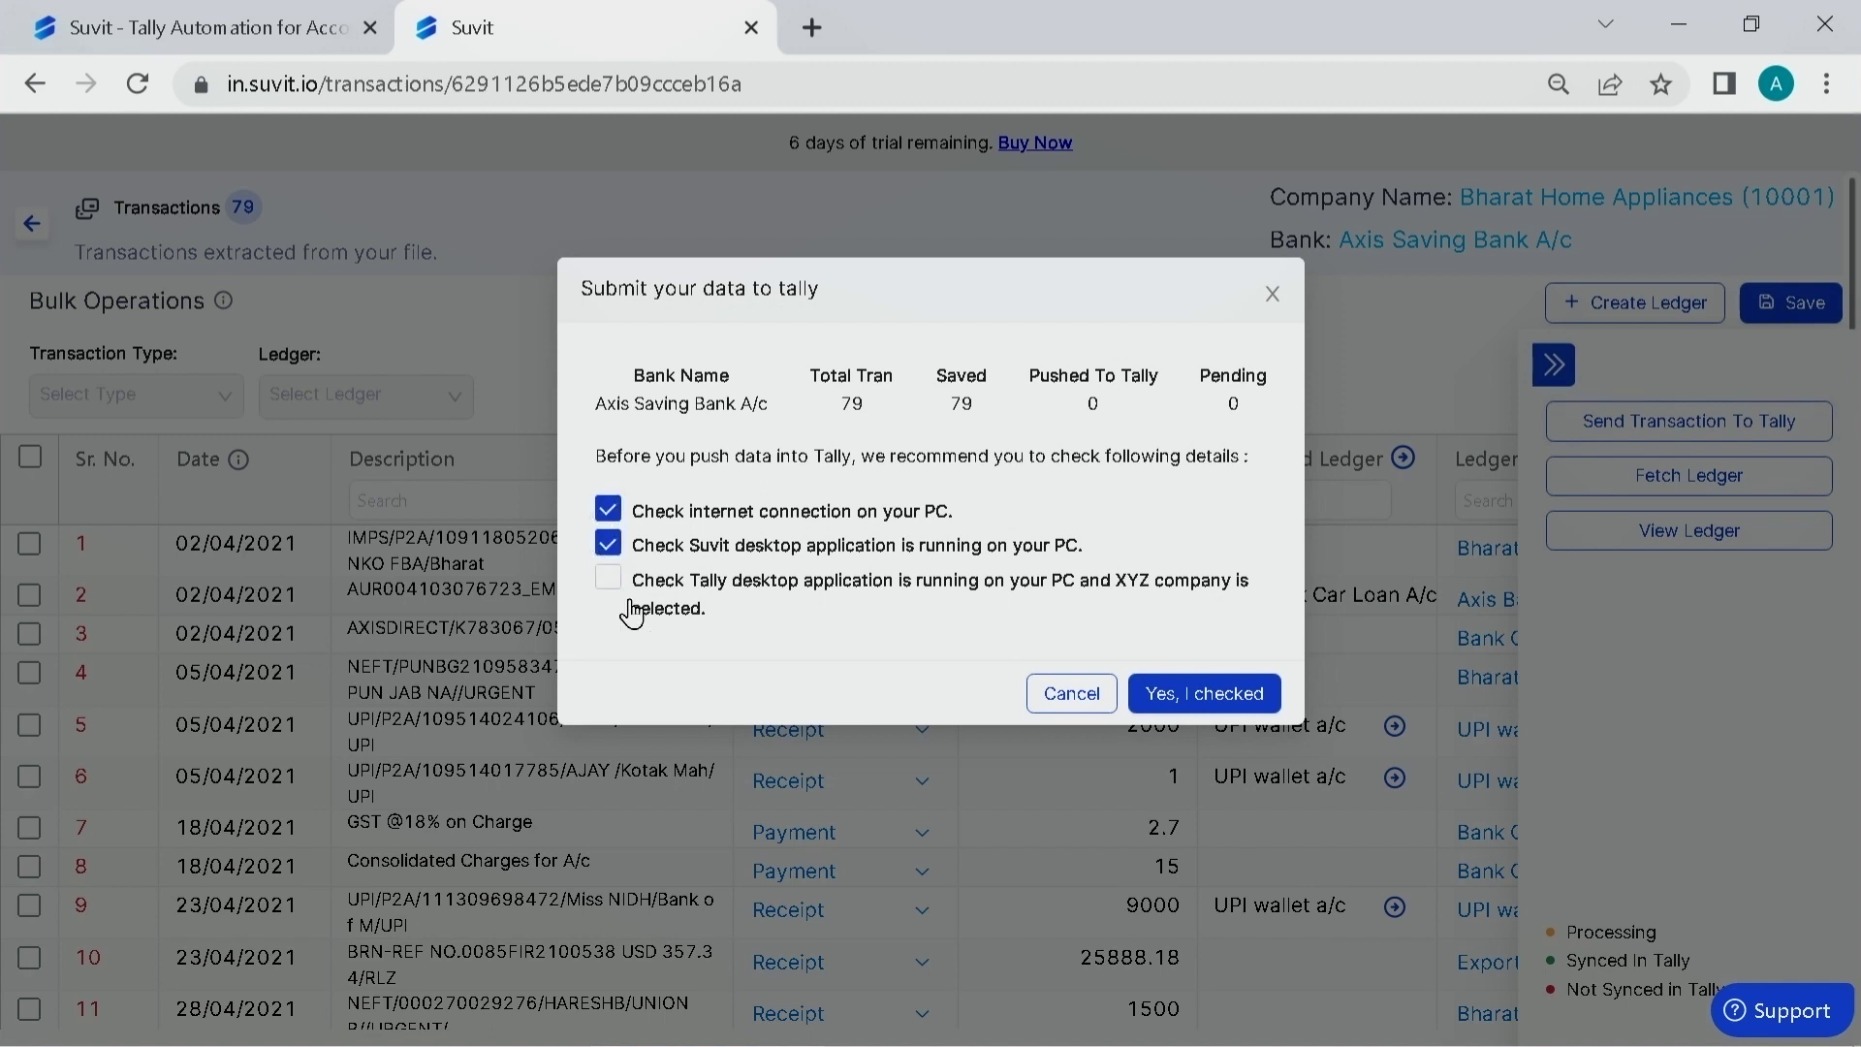
pyautogui.click(609, 579)
pyautogui.click(1200, 694)
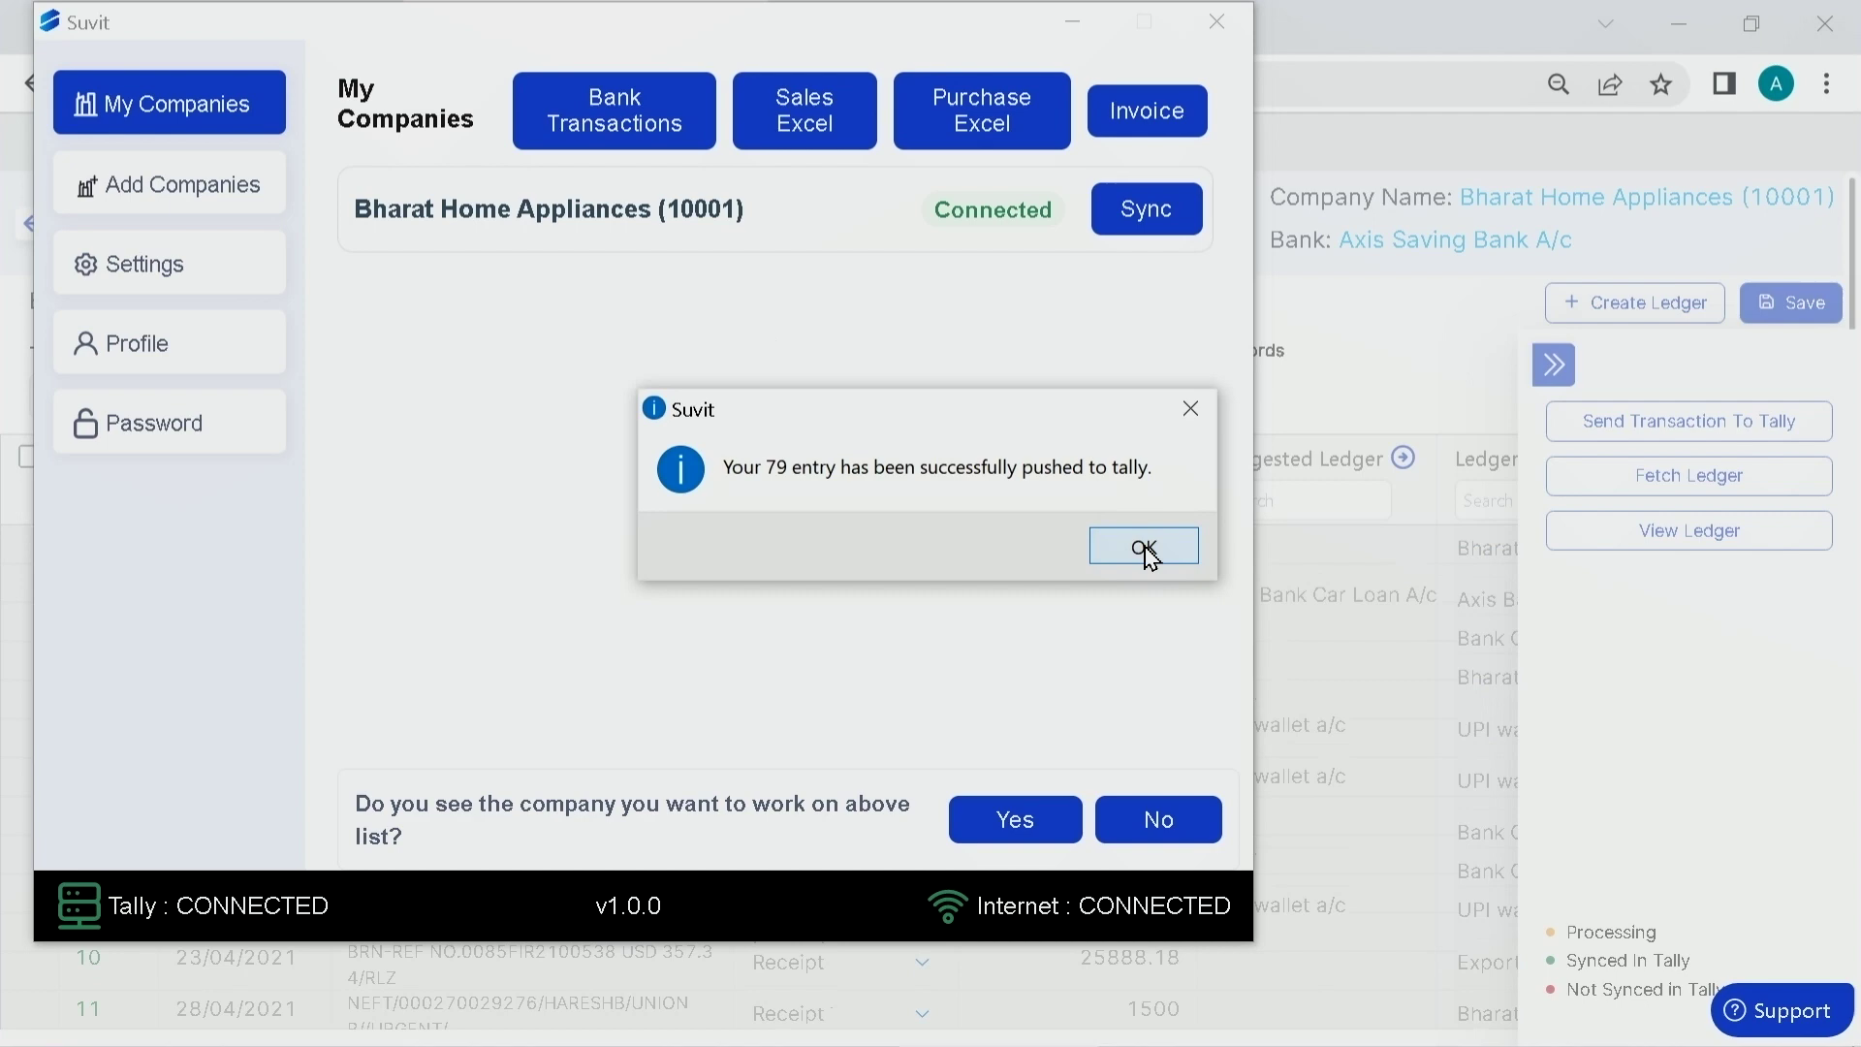
pyautogui.click(1144, 549)
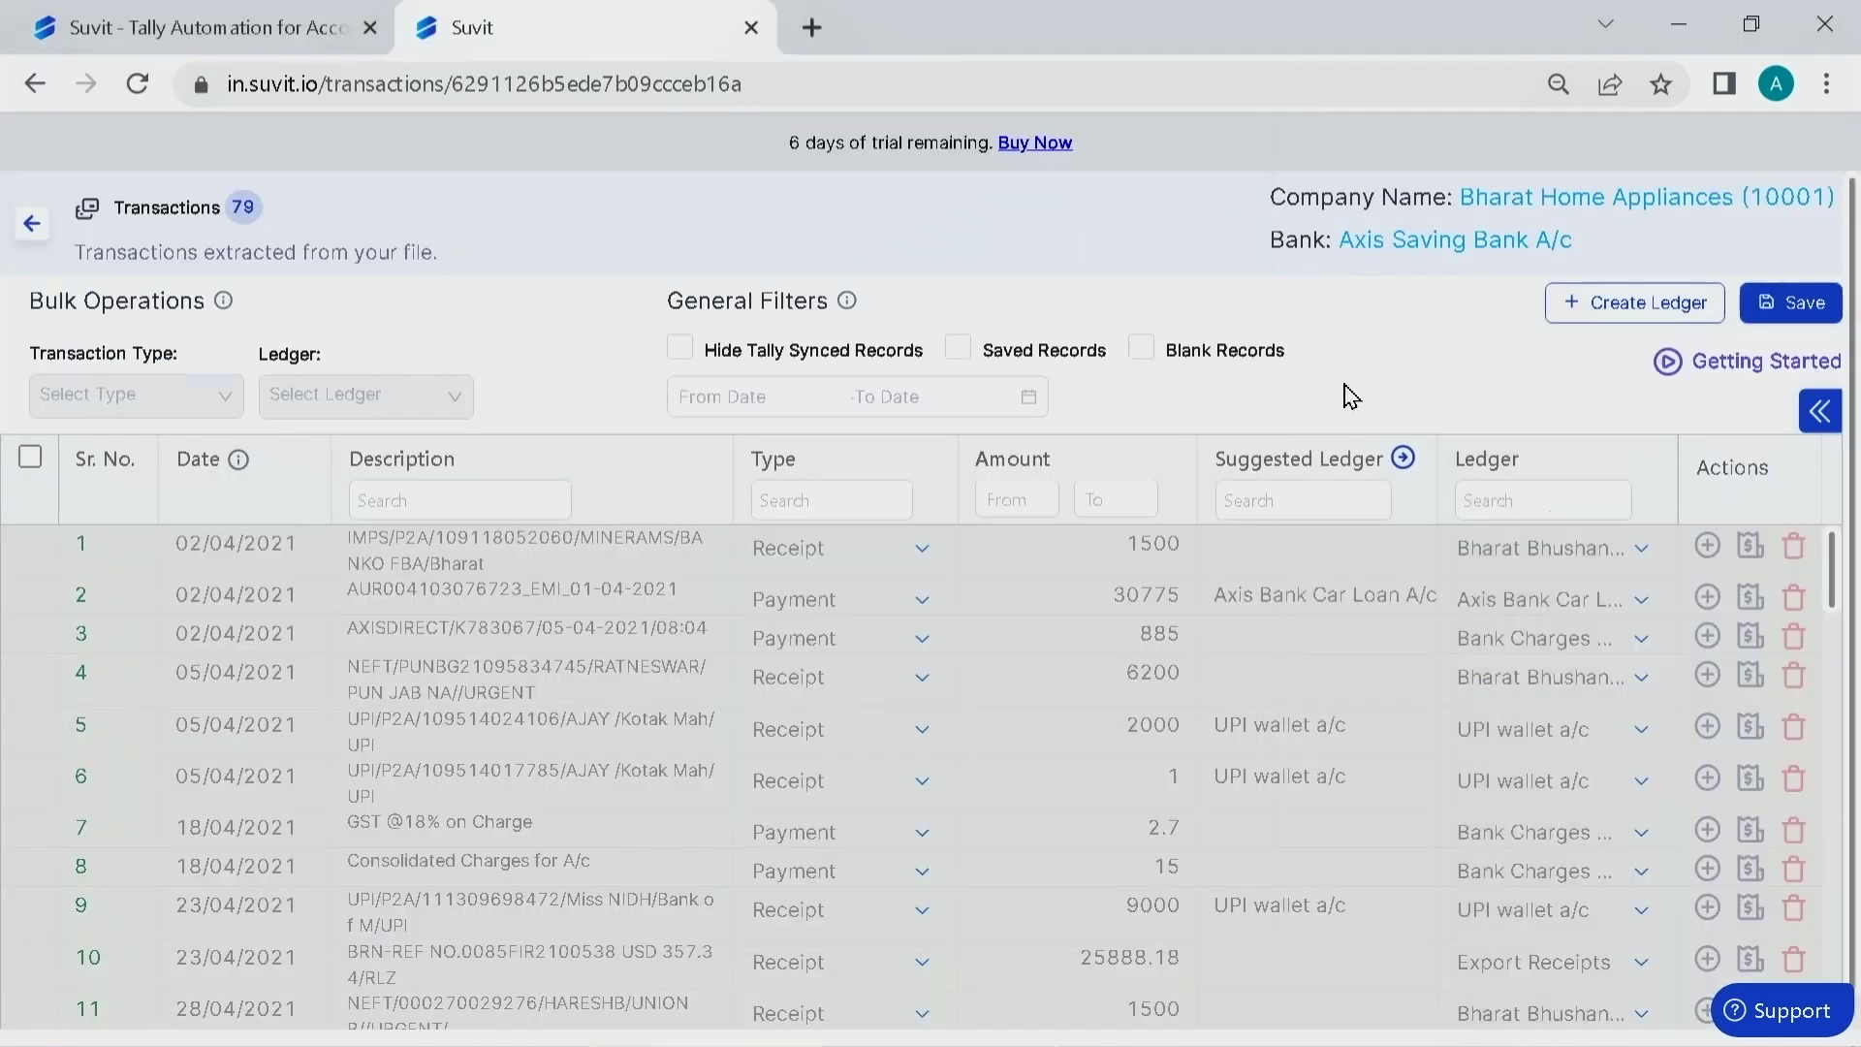
pyautogui.click(1679, 23)
pyautogui.moveTo(142, 119)
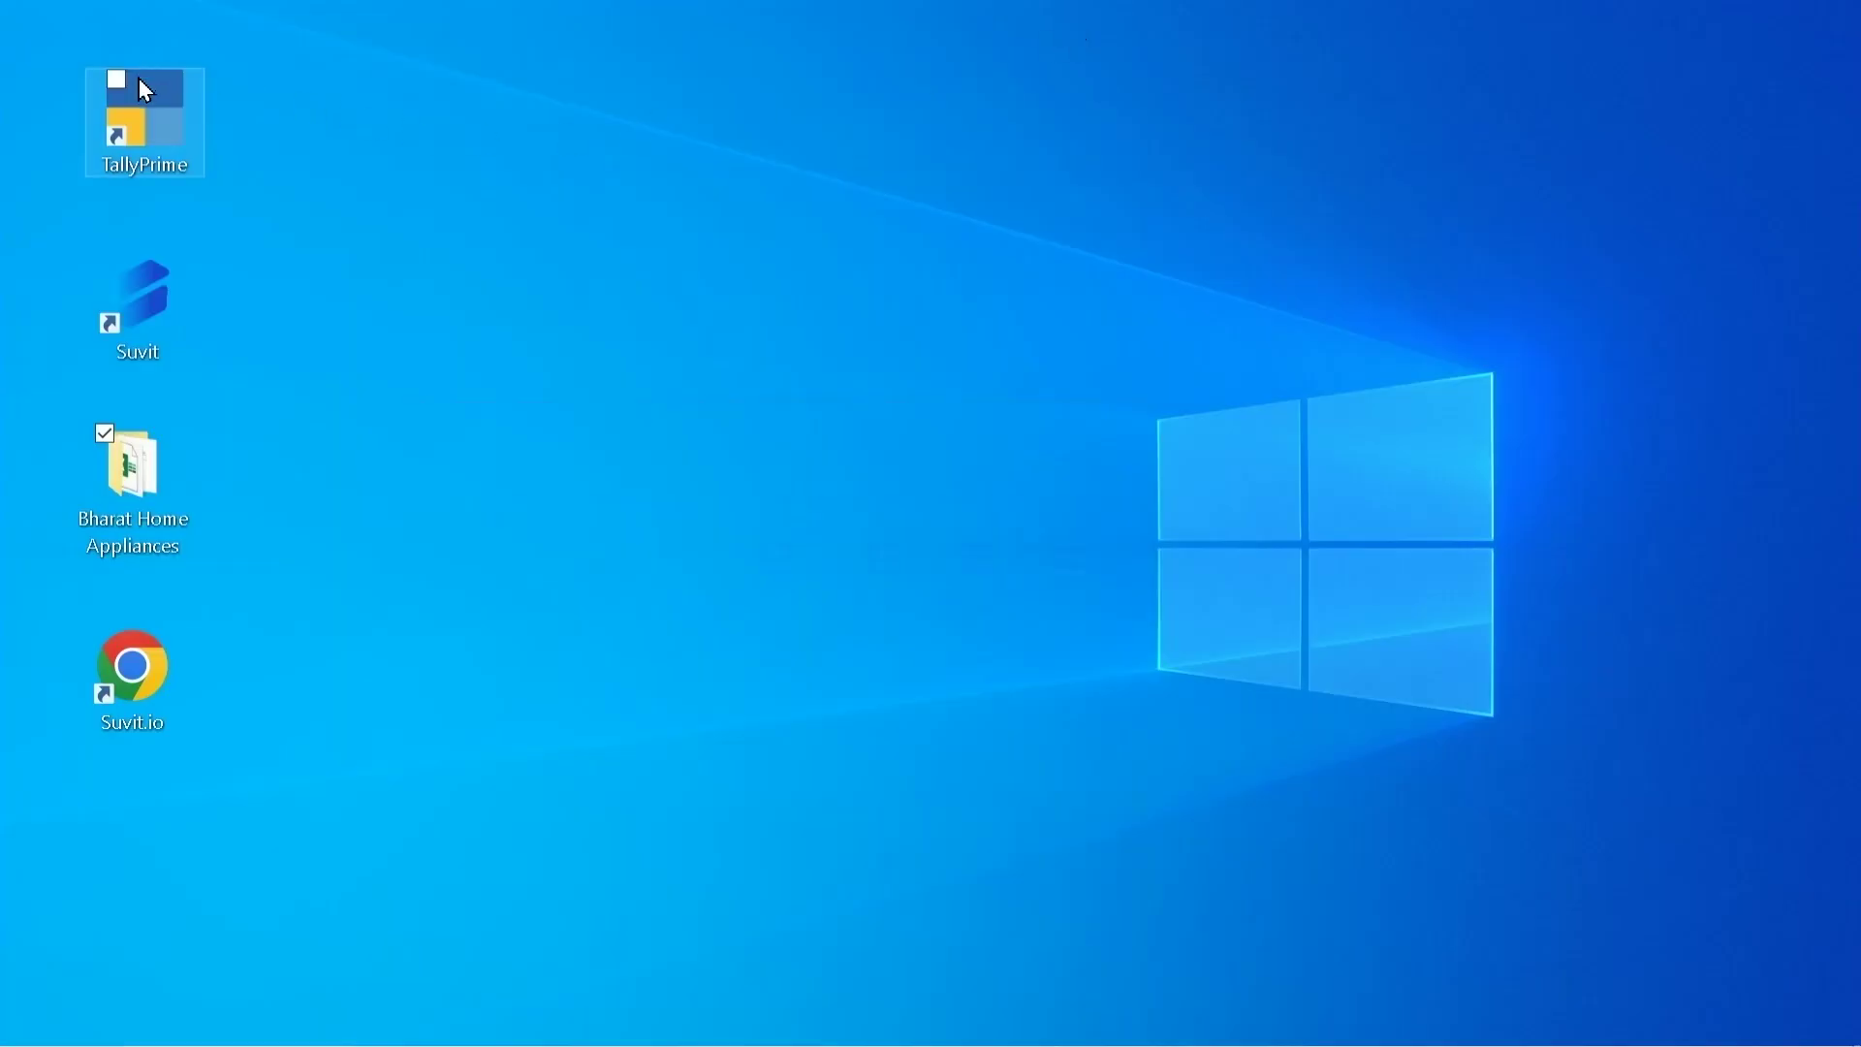
# Step: Launch TallyPrime maximized and open the Axis Saving Bank A/c ledger report
pyautogui.doubleClick(146, 95)
pyautogui.click(1683, 136)
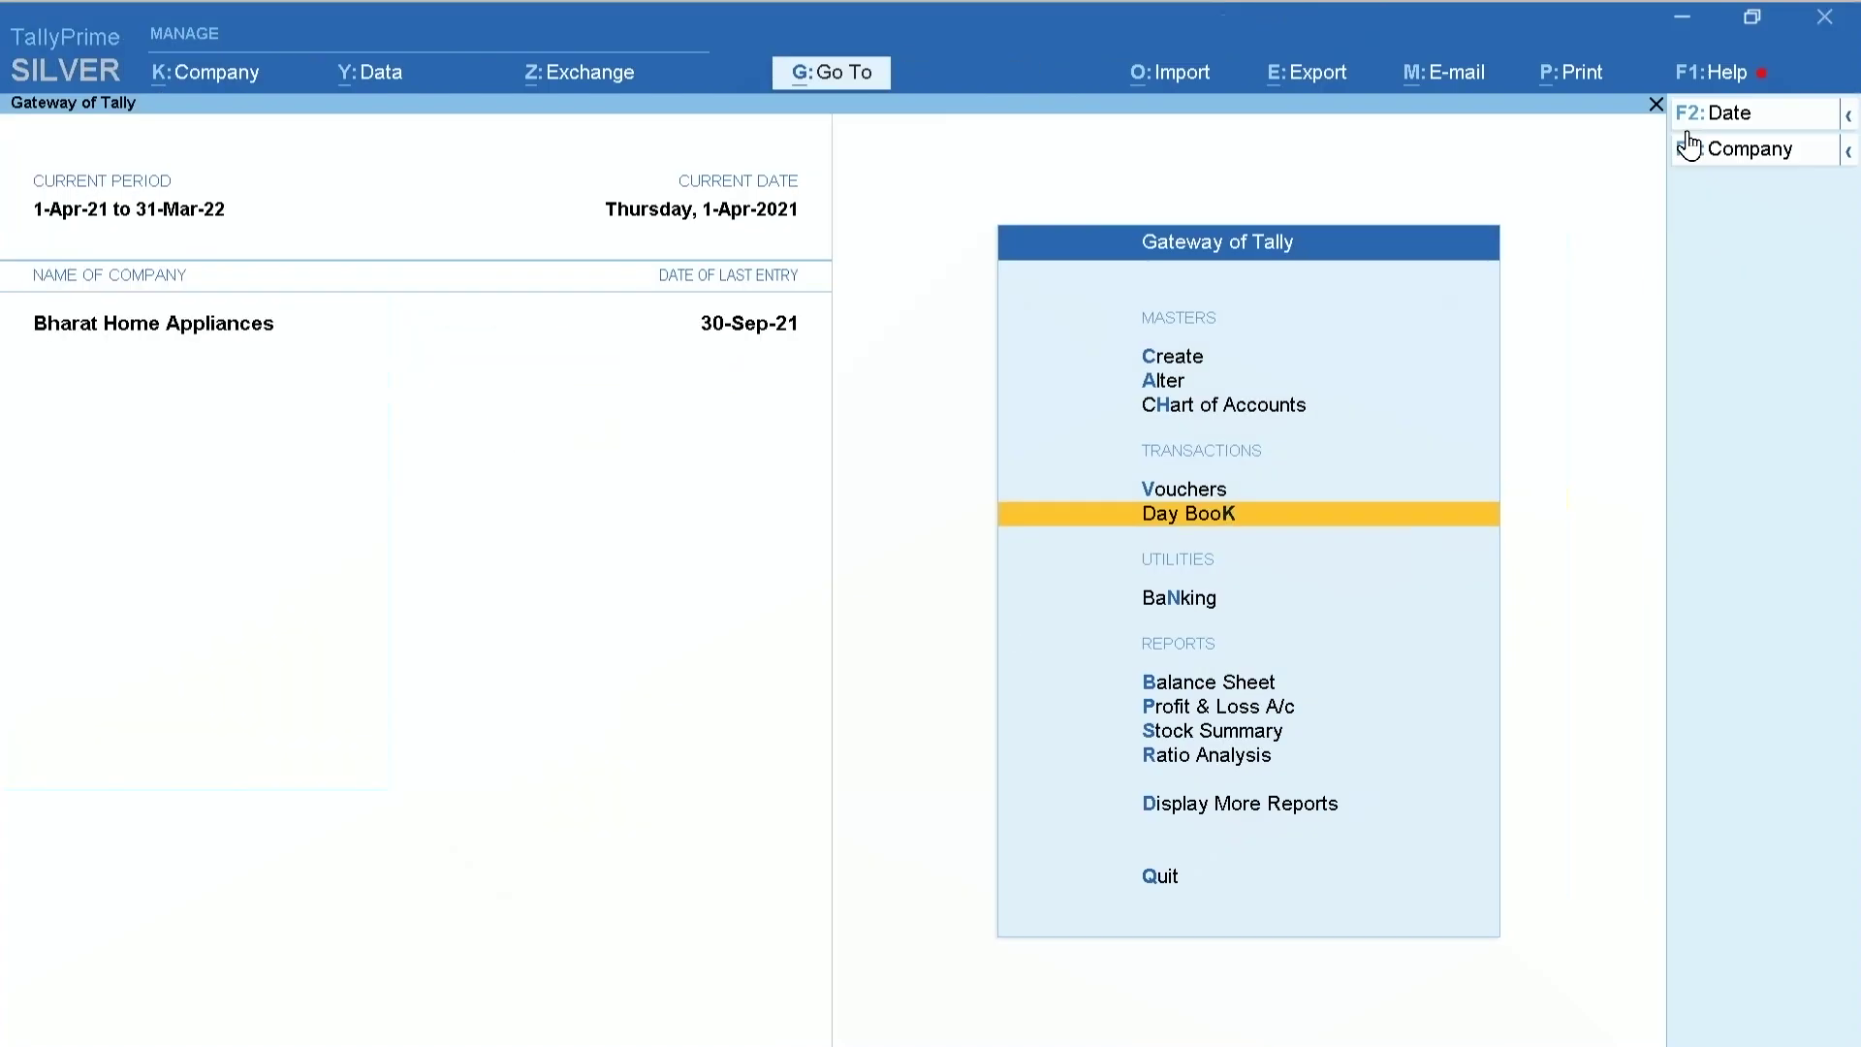
pyautogui.click(1191, 801)
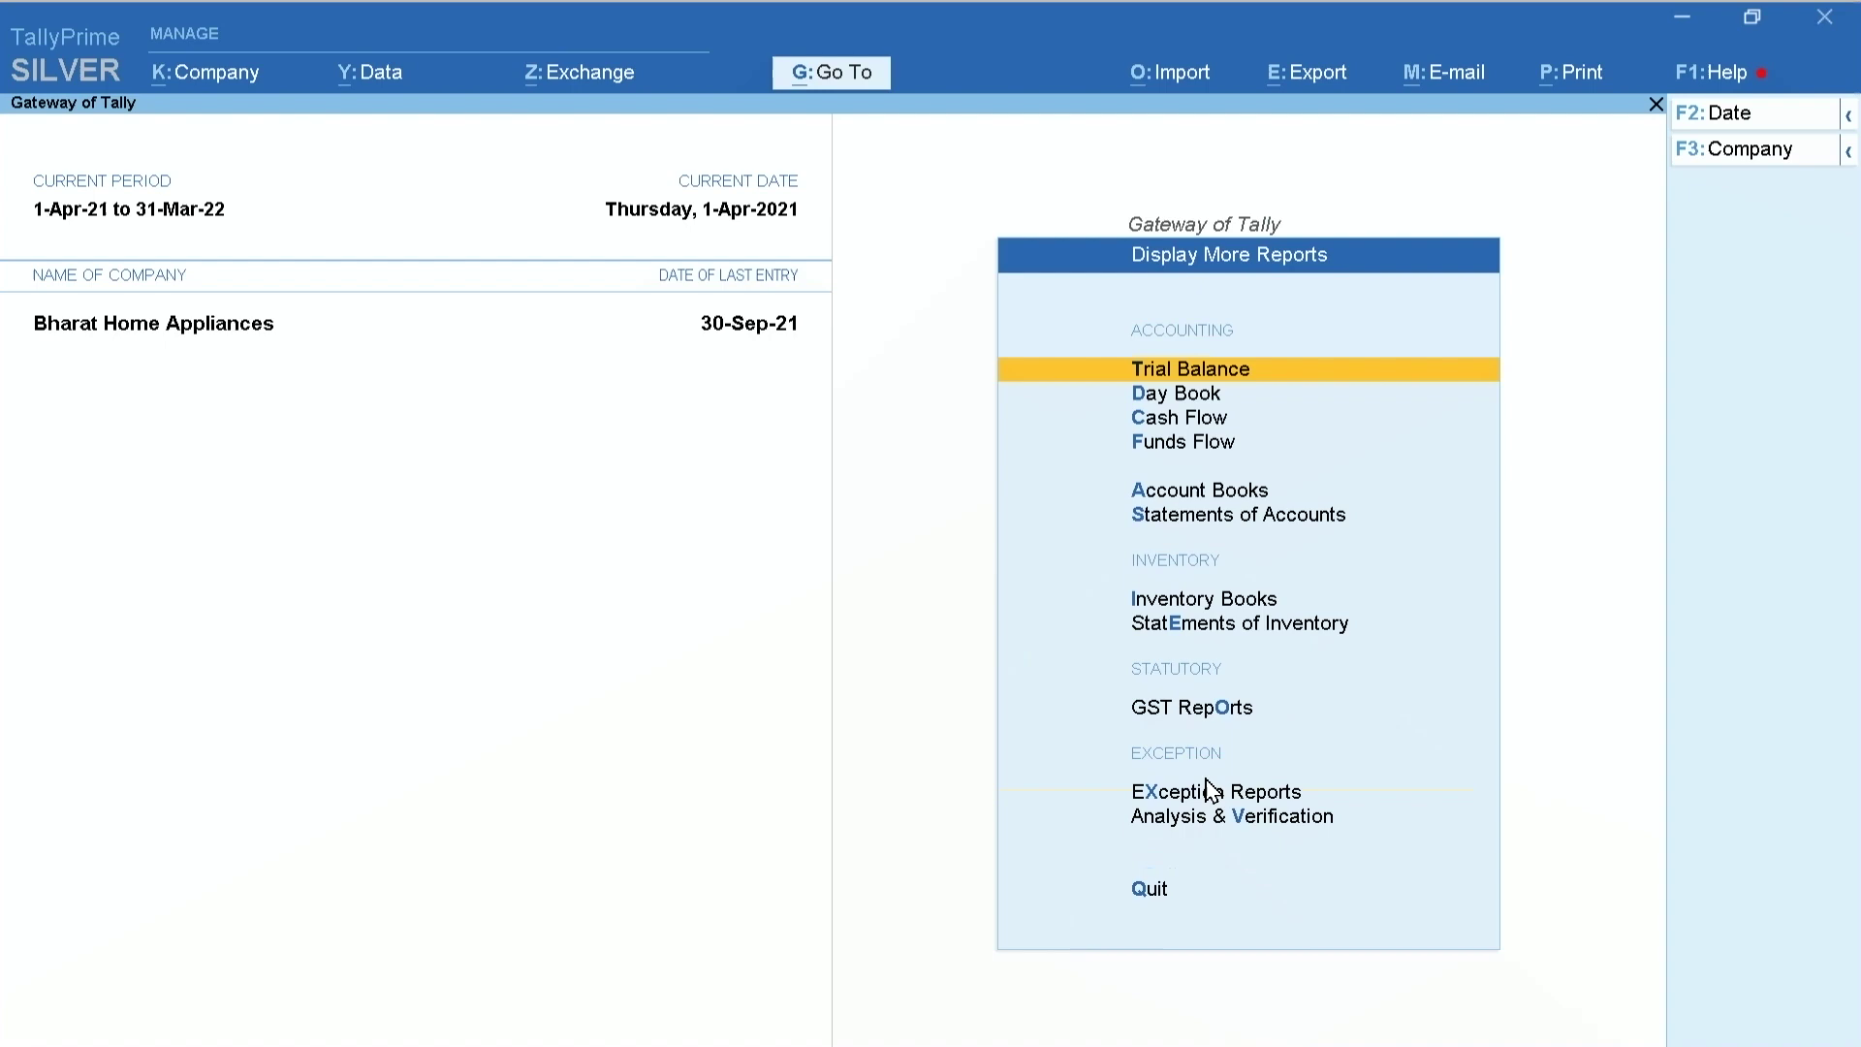
pyautogui.click(1211, 497)
pyautogui.click(1185, 424)
pyautogui.write('Ax')
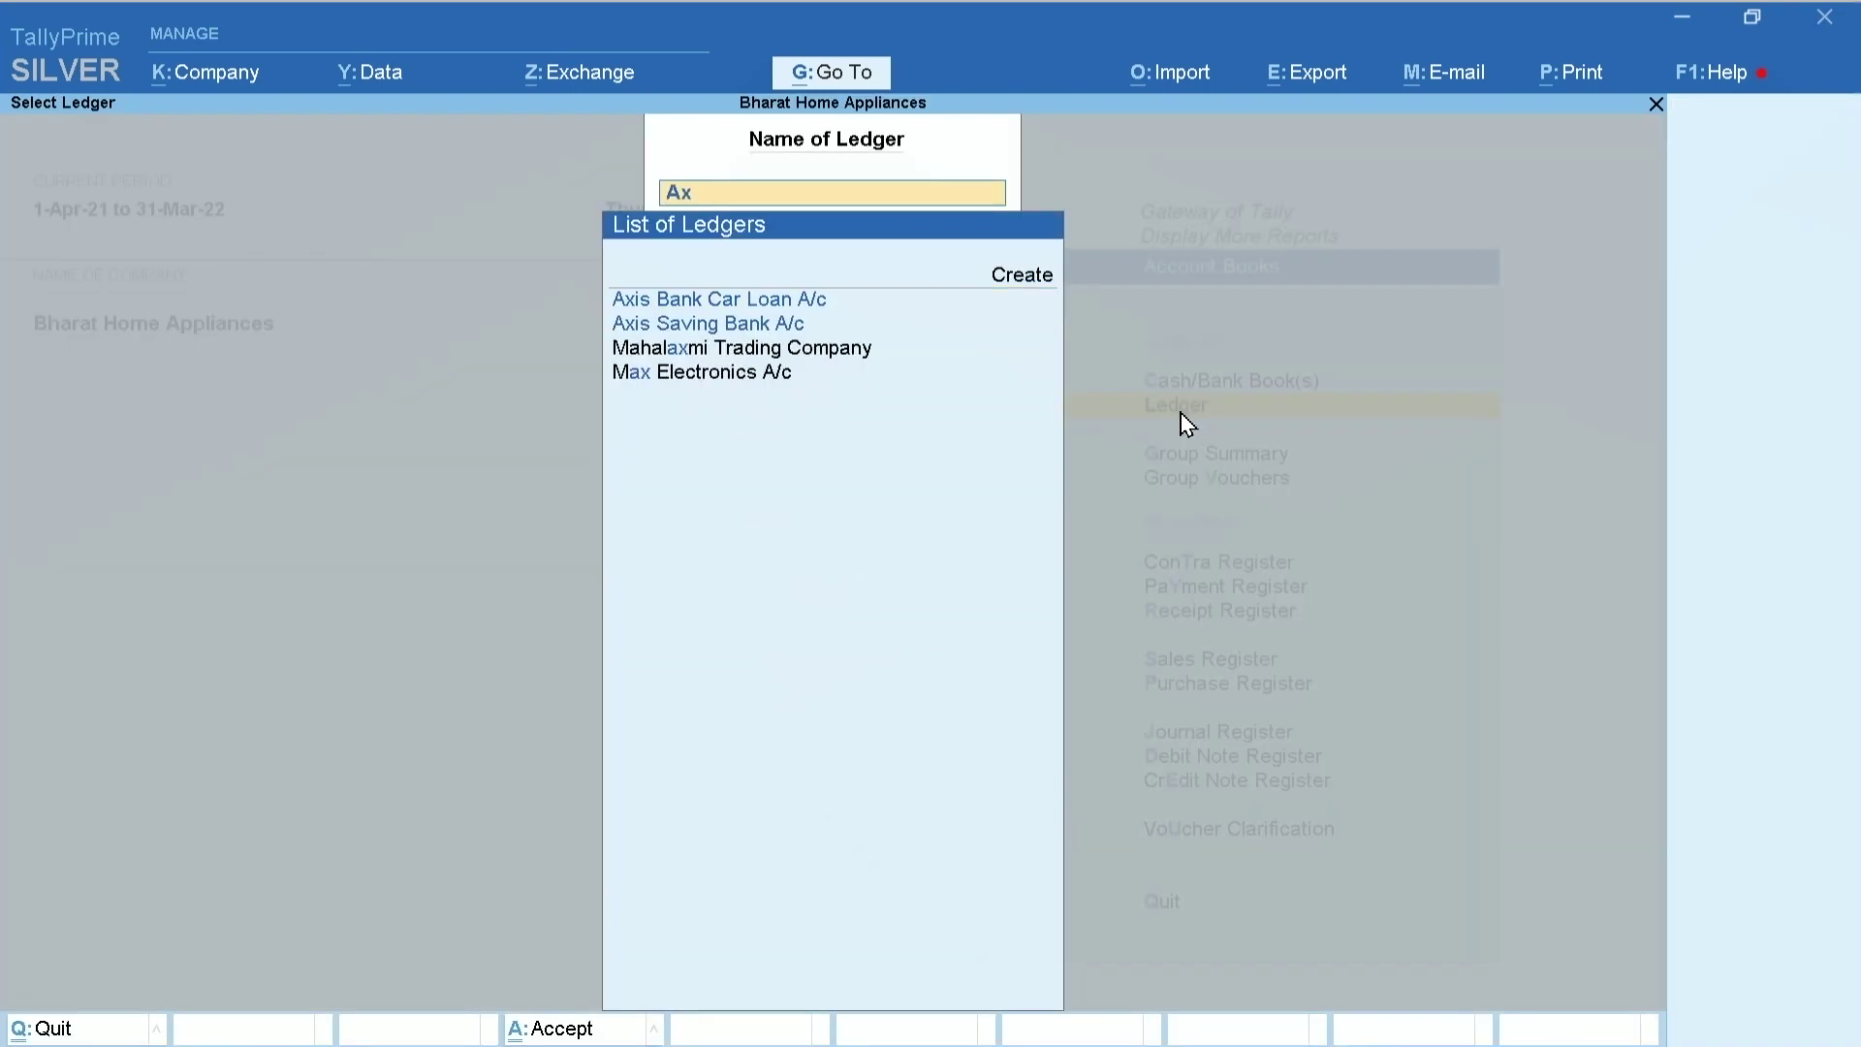
pyautogui.press('Down')
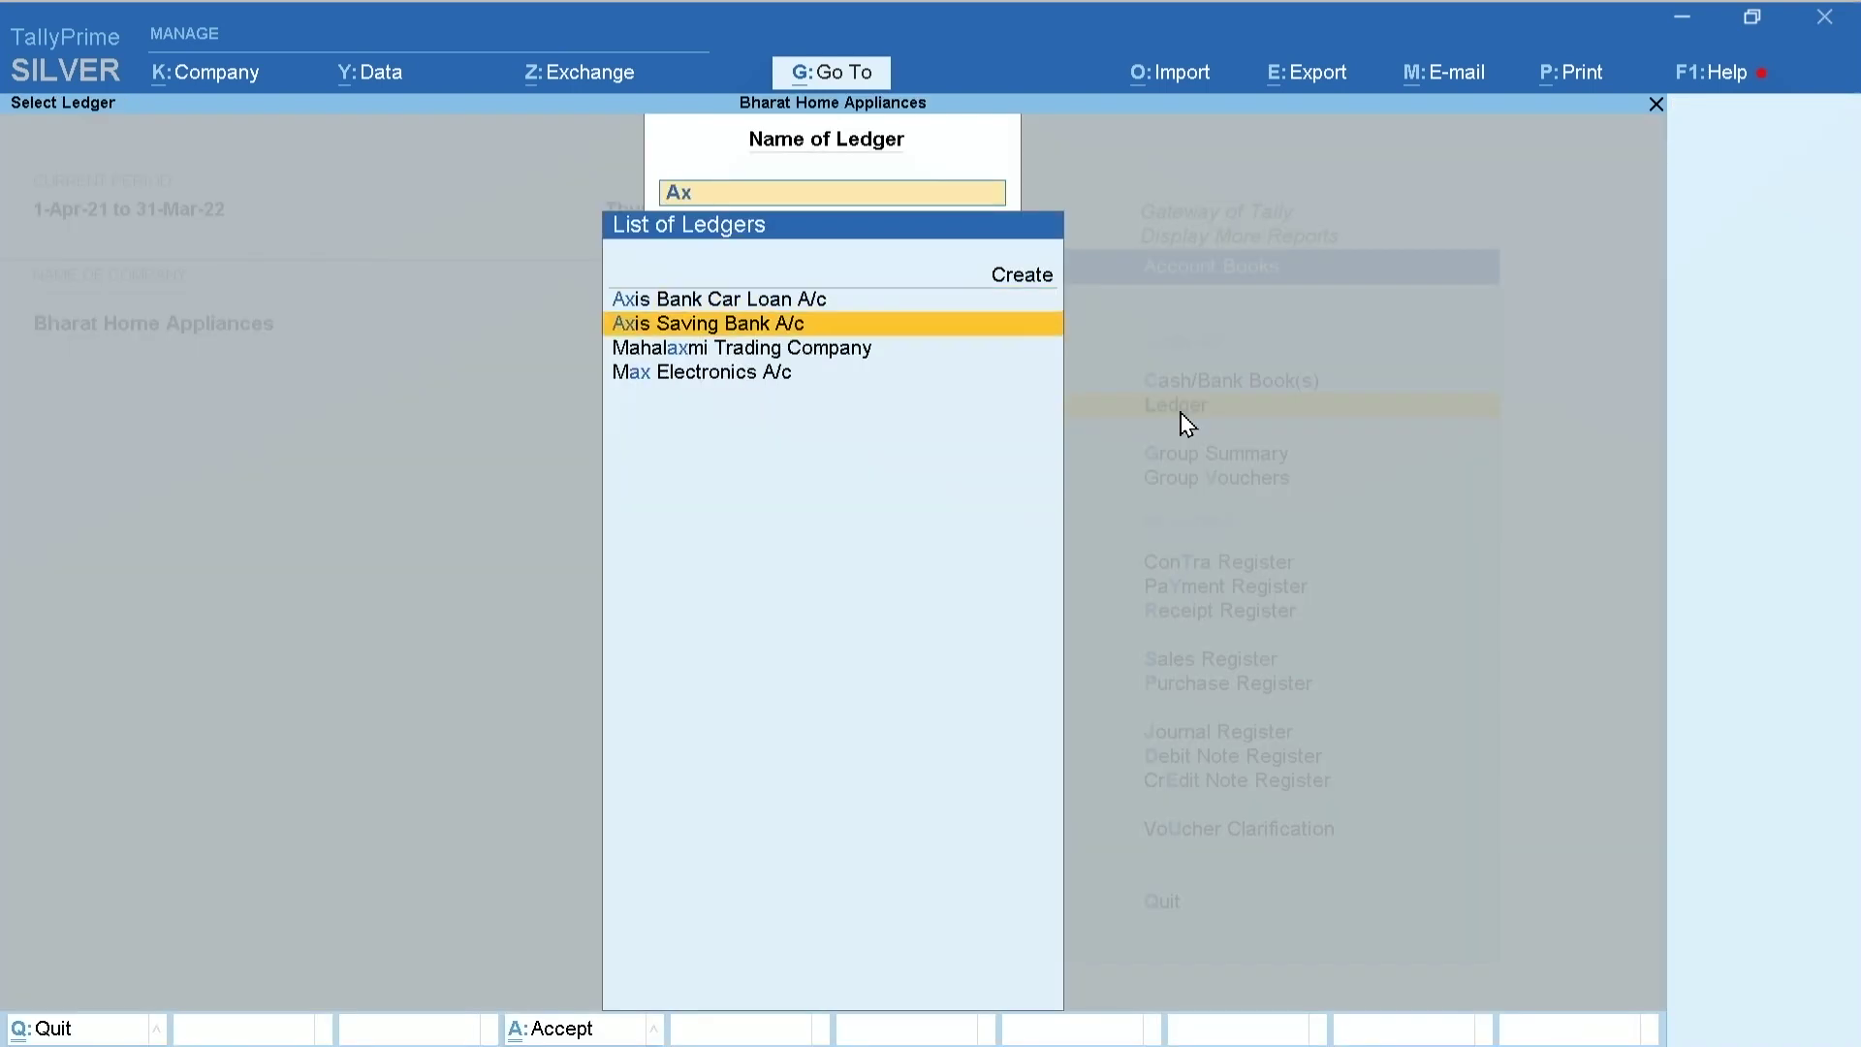
pyautogui.press('Return')
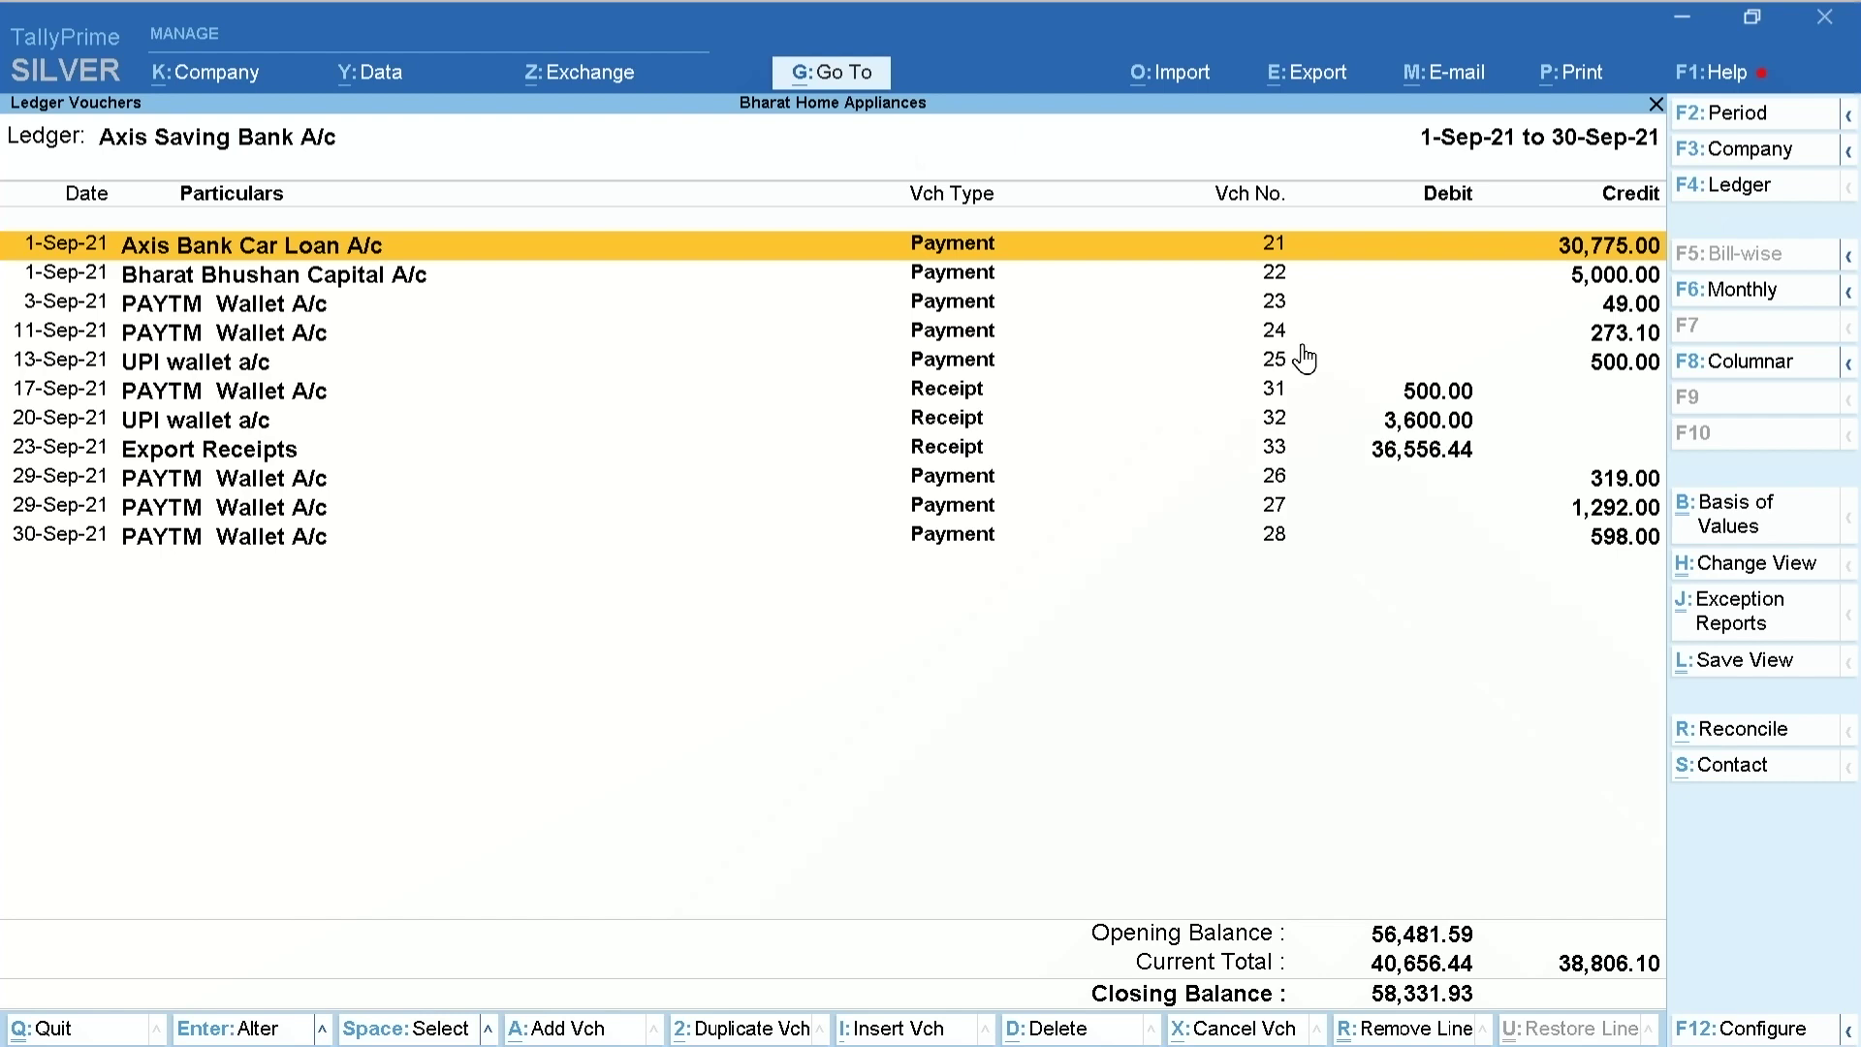
# Step: Set the ledger period from 1-4-2021 and browse the pushed vouchers
pyautogui.click(1740, 113)
pyautogui.write('1-')
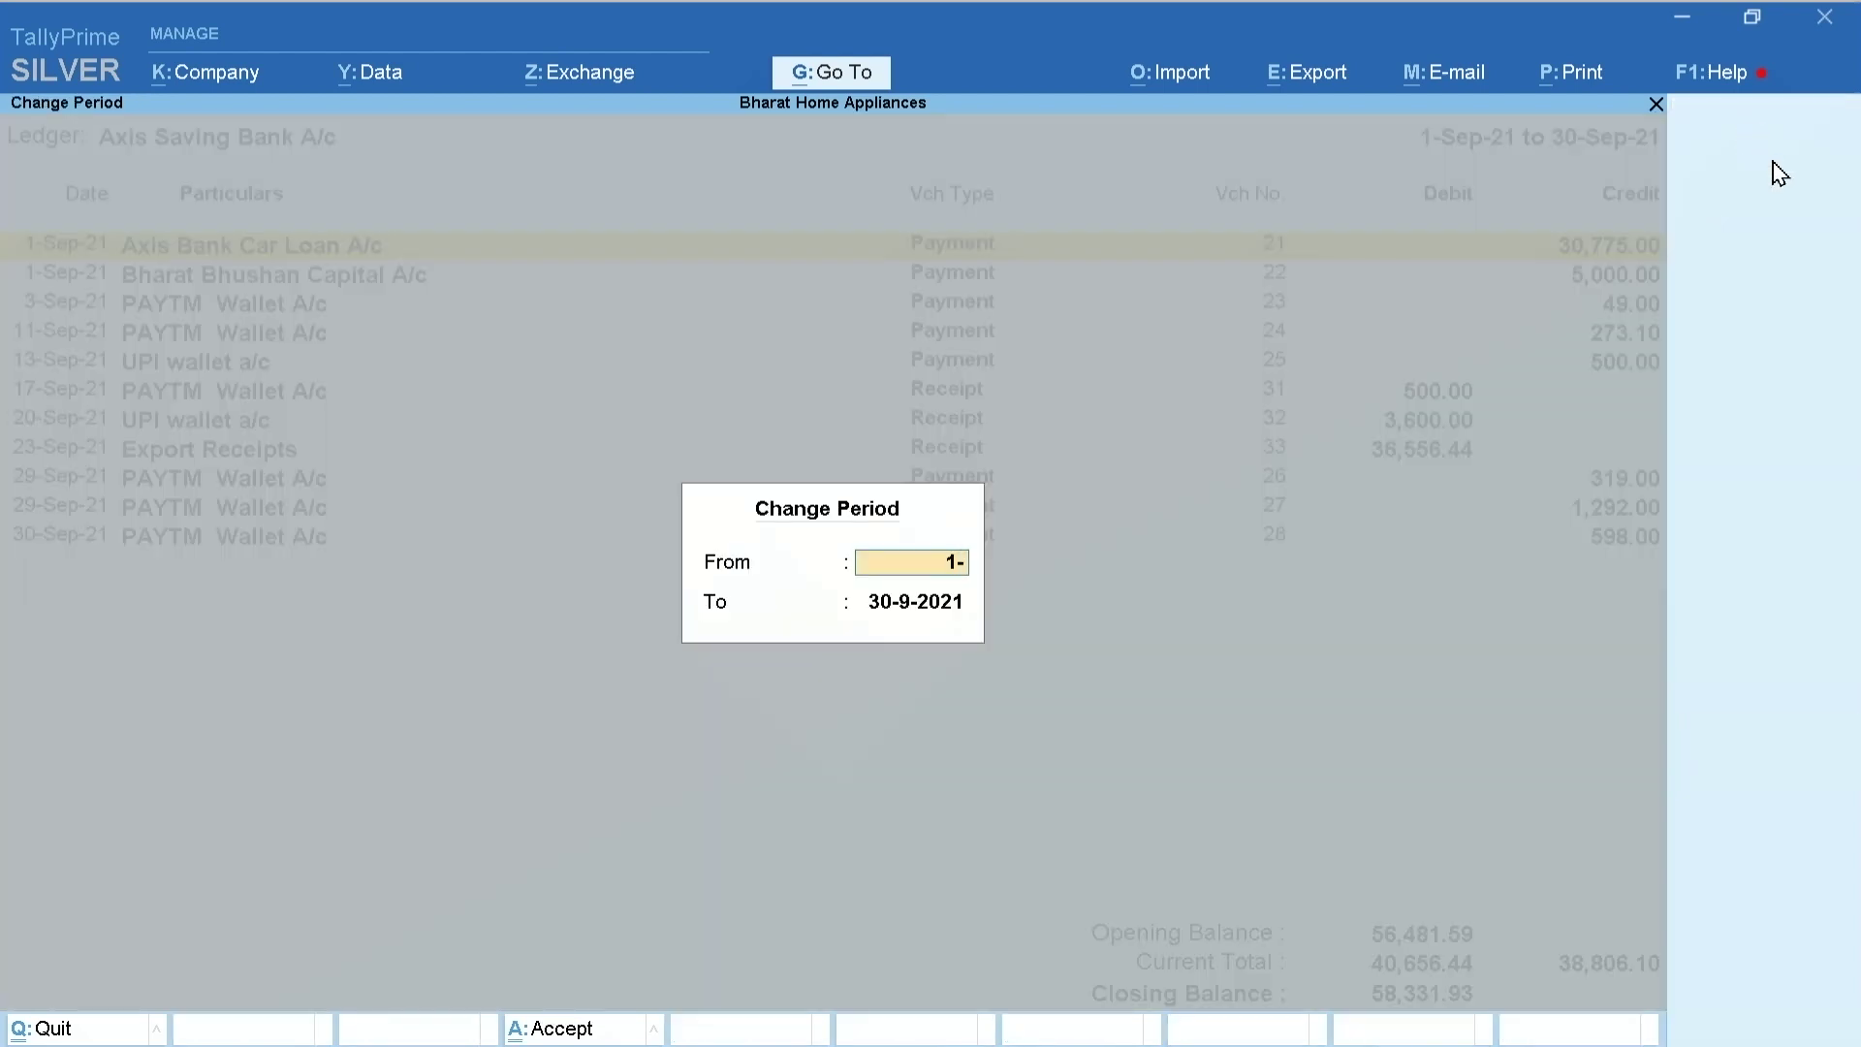
pyautogui.write('4')
pyautogui.press('Return')
pyautogui.press('Return')
pyautogui.press('Down')
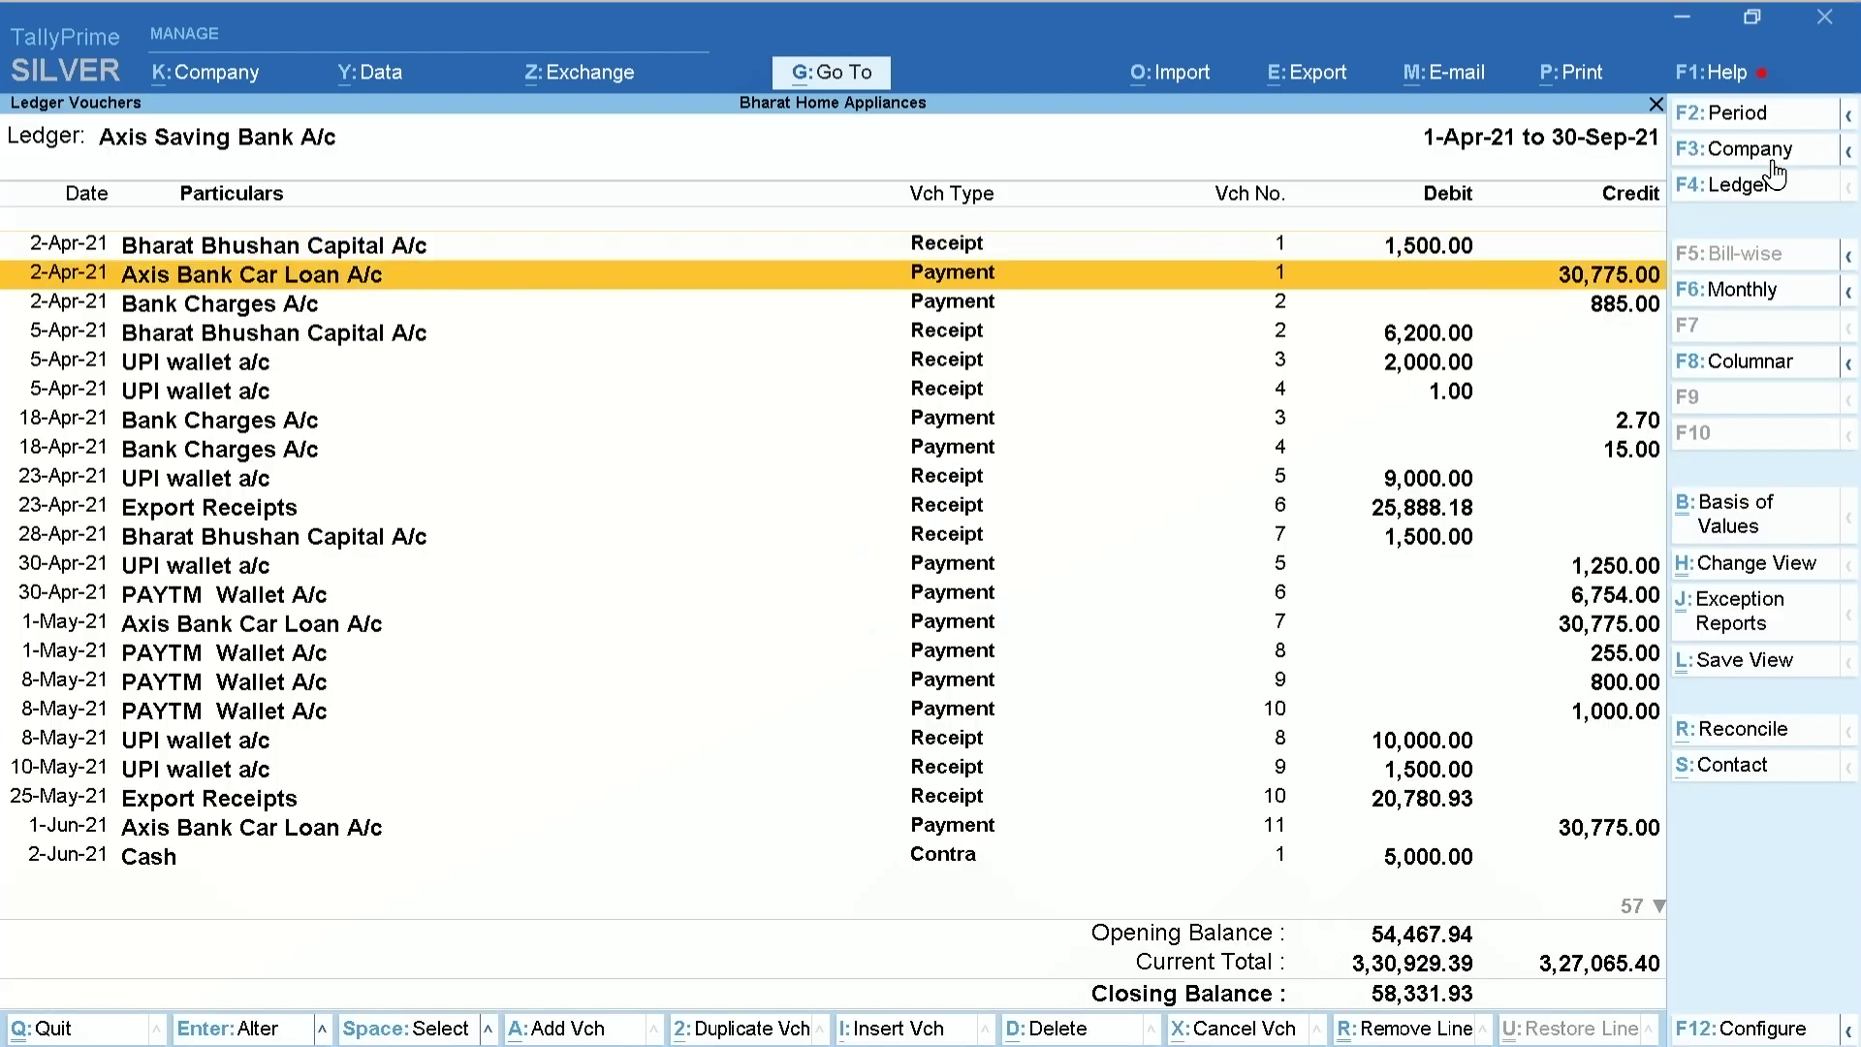
pyautogui.press('Down')
pyautogui.press('Down')
pyautogui.press('Down')
pyautogui.press('Down')
pyautogui.press('Down')
pyautogui.press('Down')
pyautogui.press('Down')
pyautogui.press('Down')
pyautogui.press('Down')
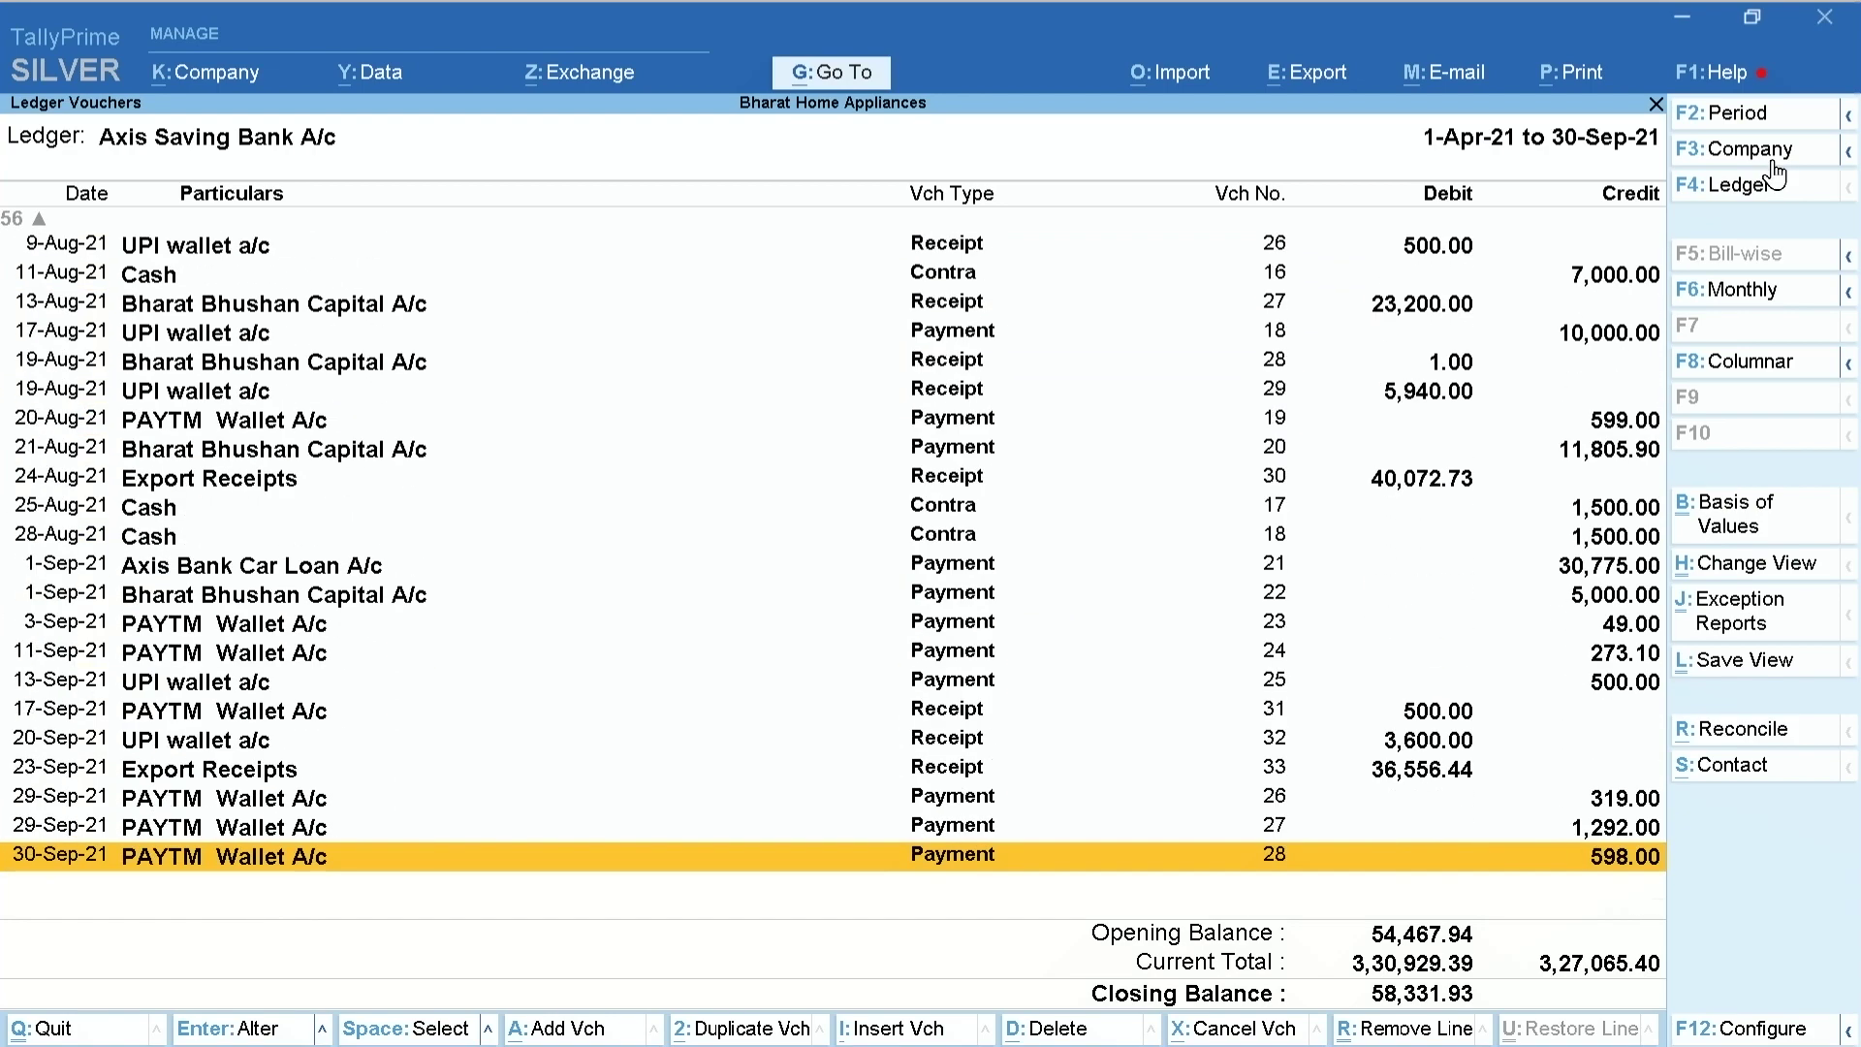
pyautogui.press('Up')
pyautogui.press('Up')
pyautogui.press('Up')
pyautogui.press('Up')
pyautogui.press('Up')
pyautogui.press('Down')
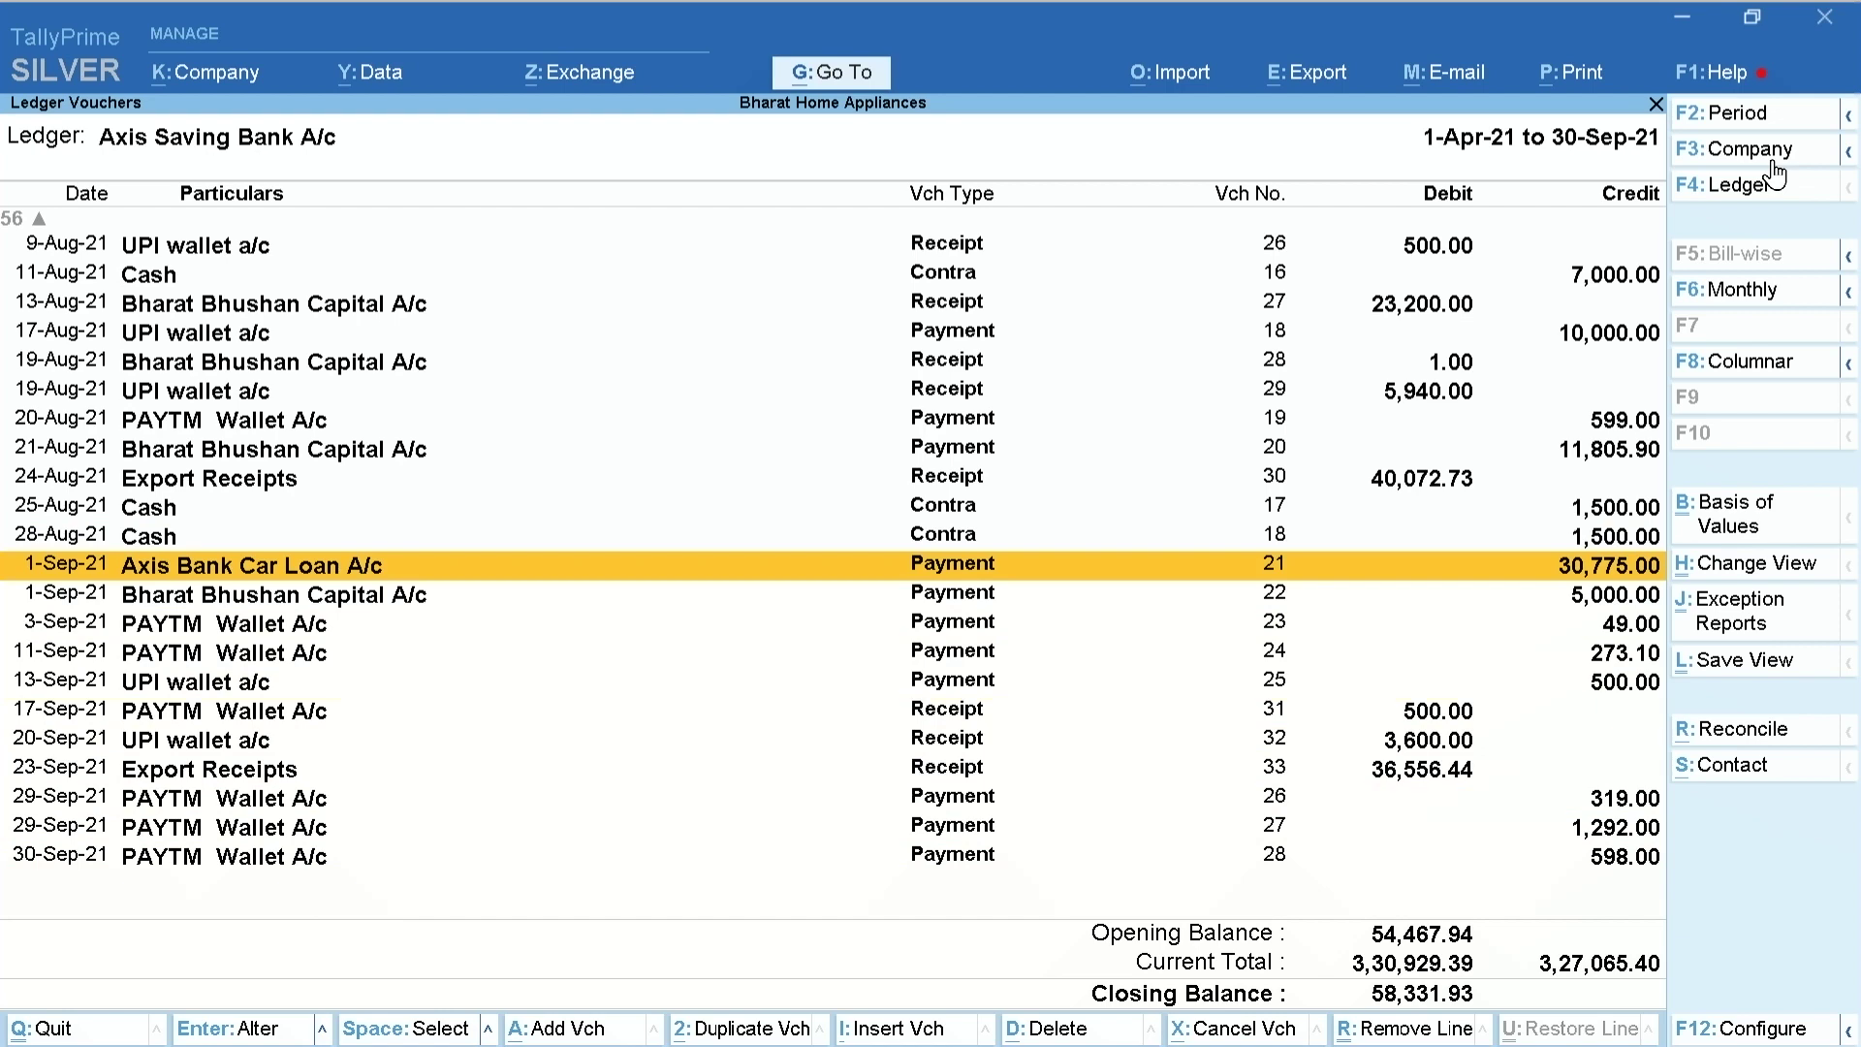
# Step: Inspect the 1-Sep-21 car loan payment voucher, exit it, and restore down the TallyPrime window
pyautogui.press('Return')
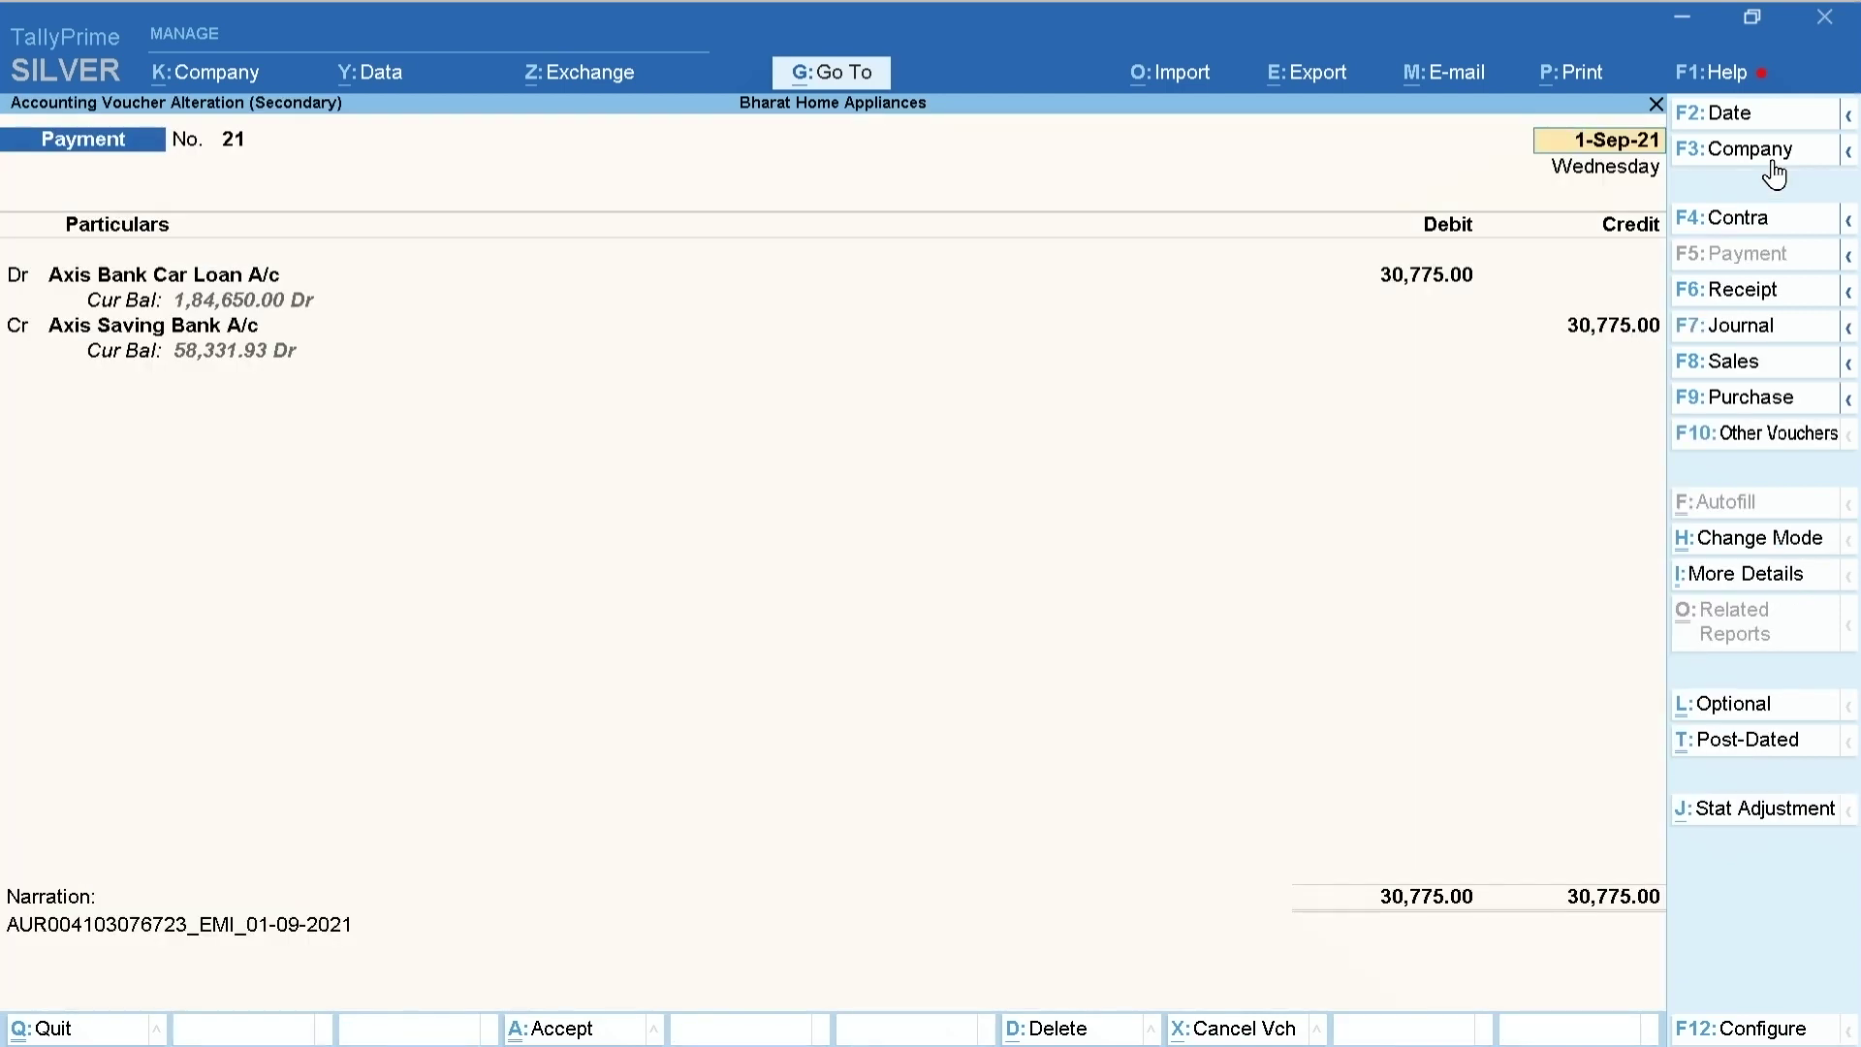
pyautogui.press('BackSpace')
pyautogui.press('Escape')
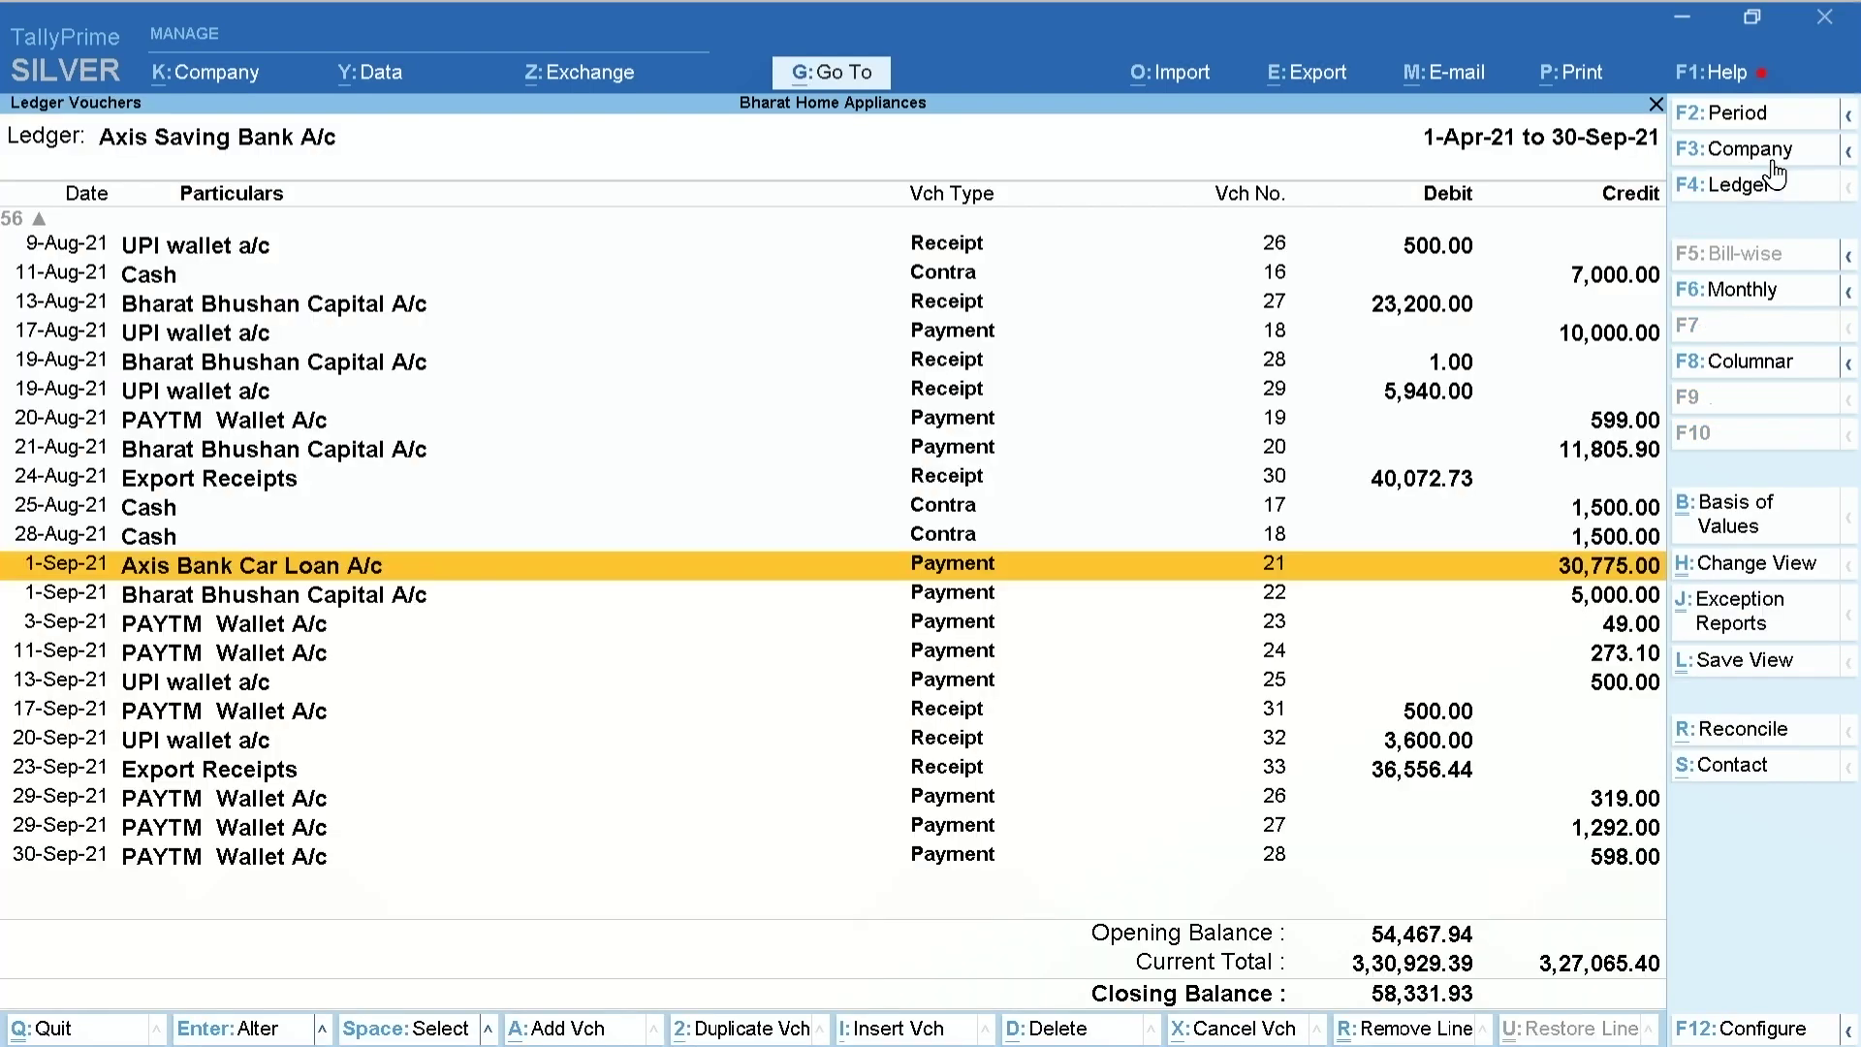
pyautogui.click(1751, 16)
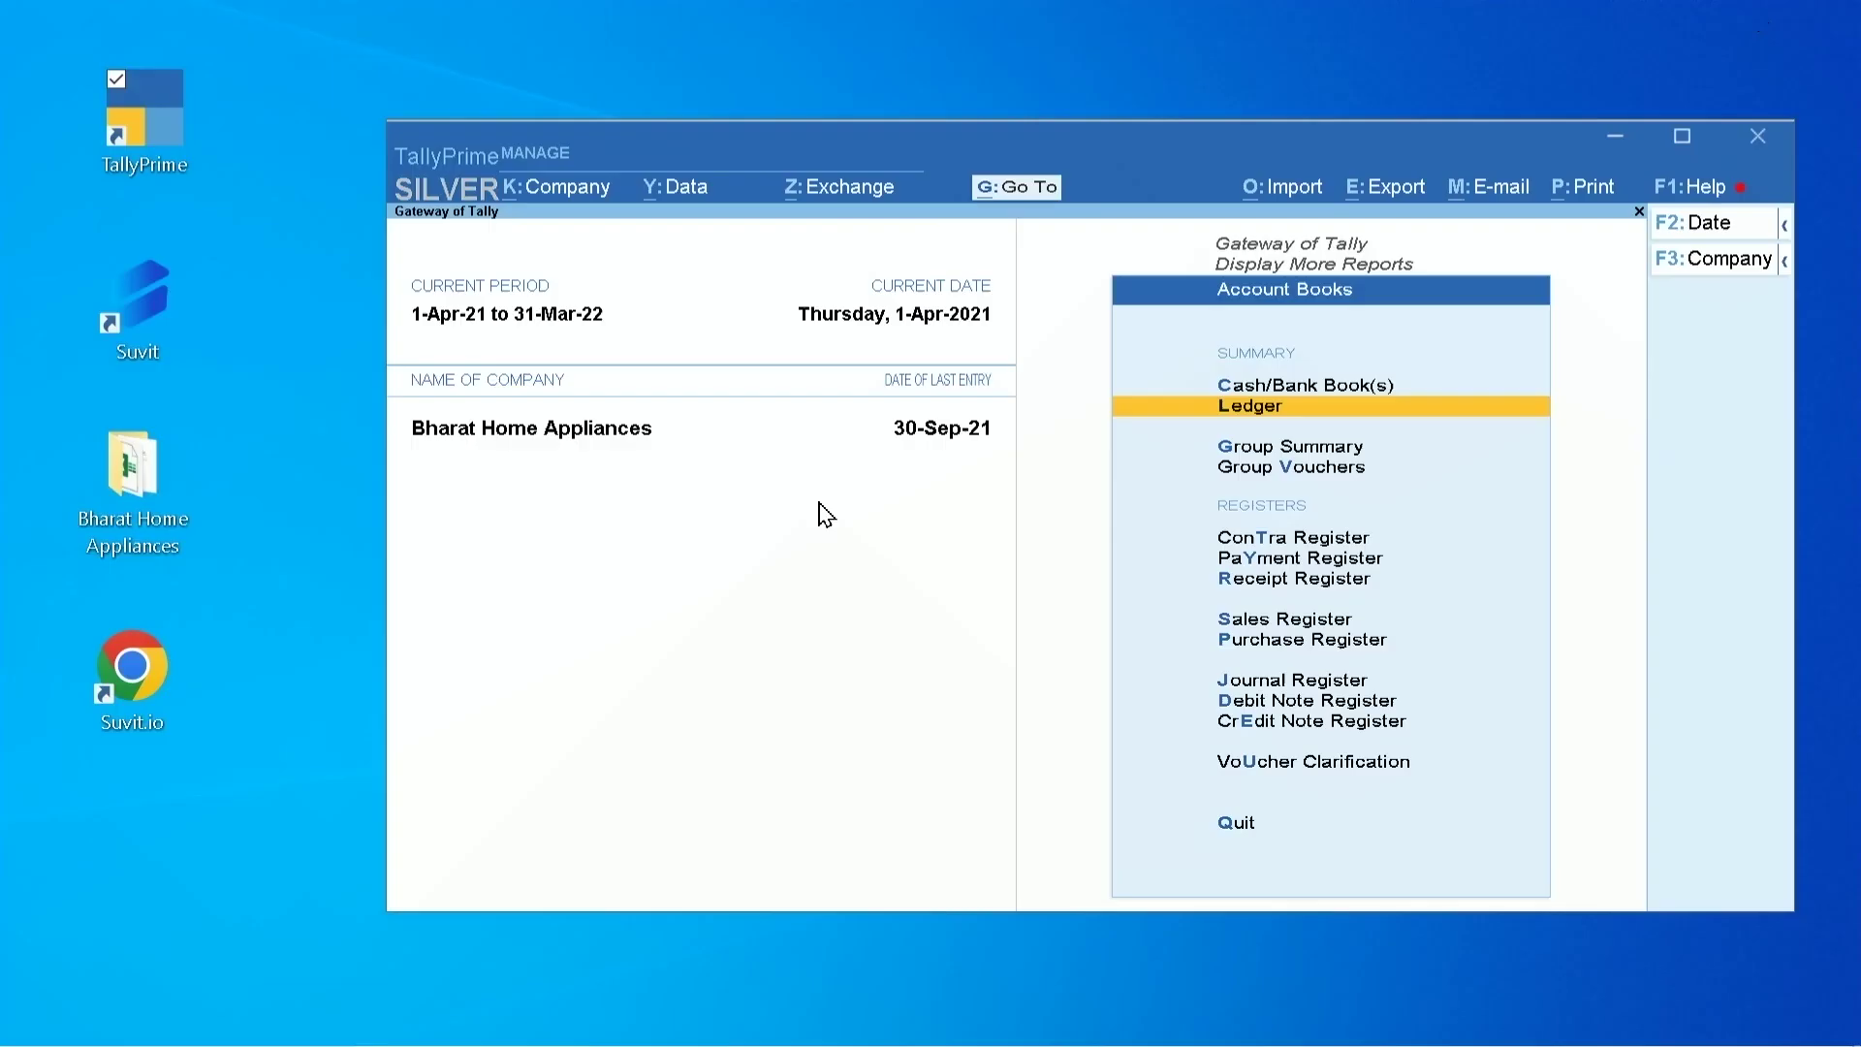
# Step: Launch the Suvit.io desktop shortcut and close the browser window it opened
pyautogui.doubleClick(131, 669)
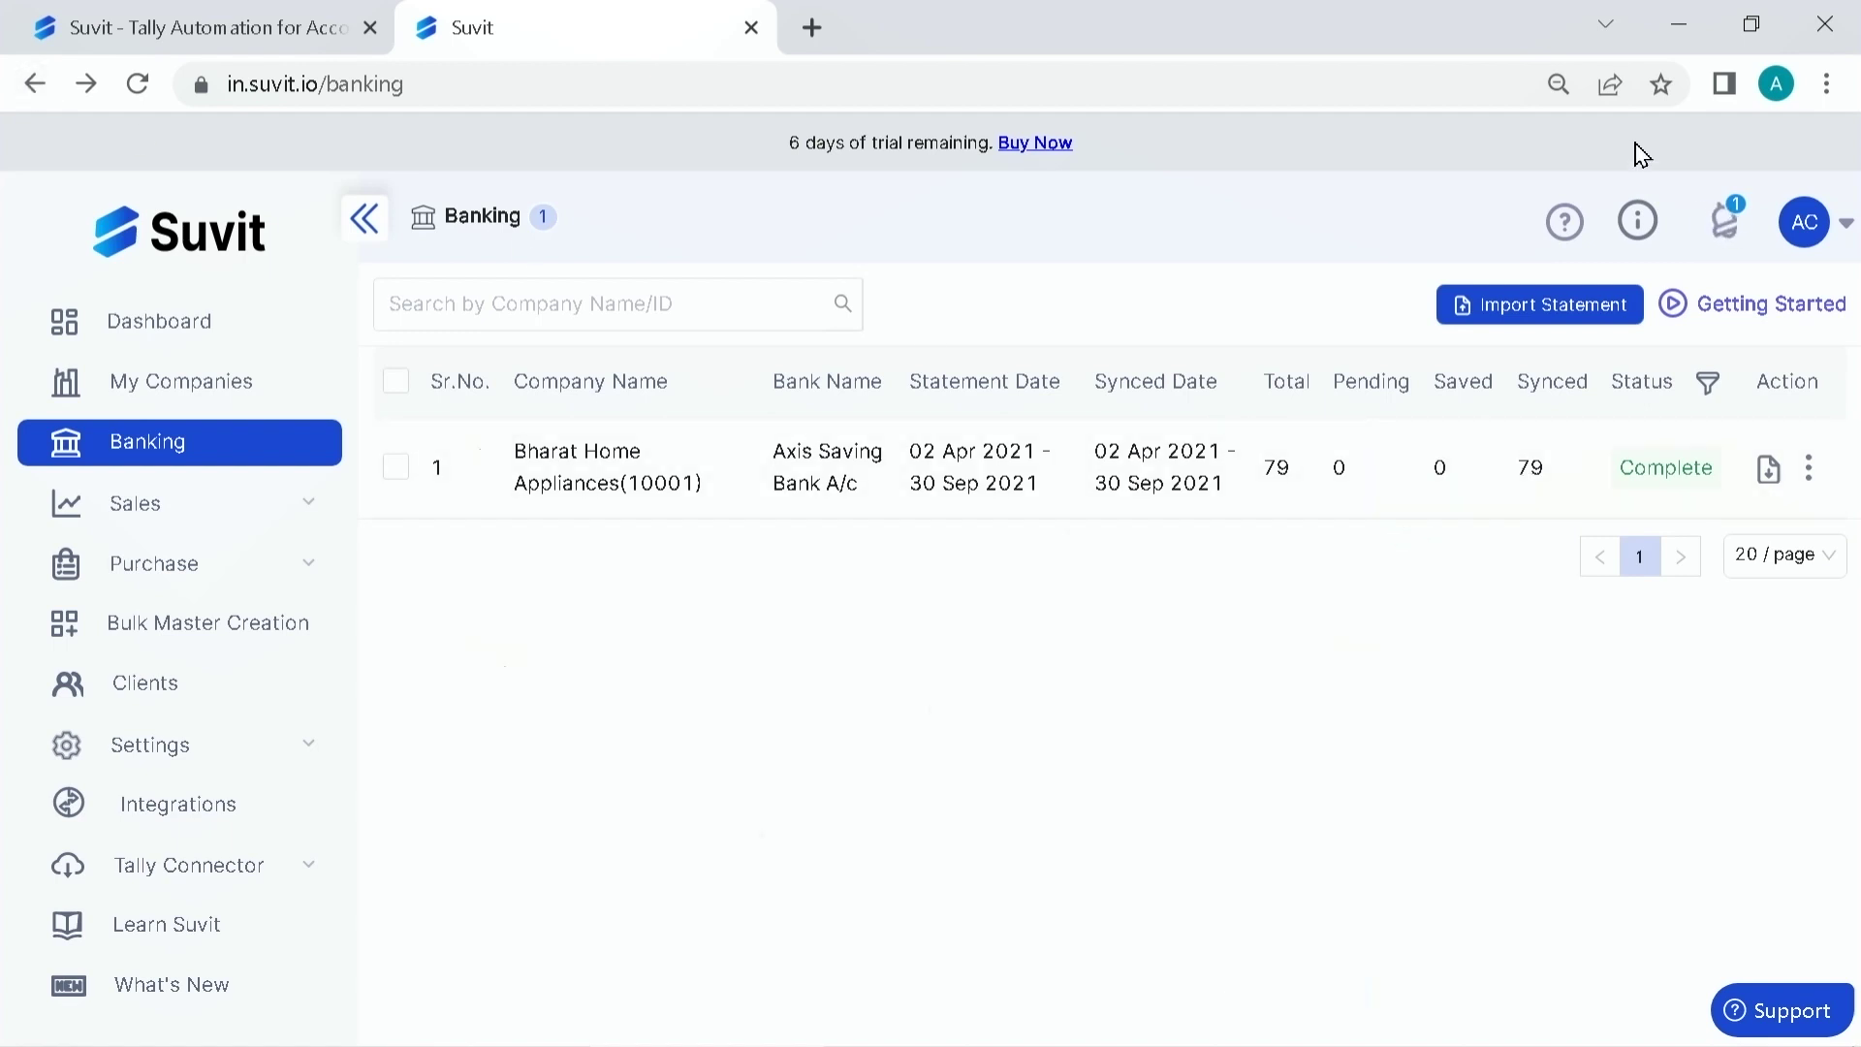
pyautogui.click(1823, 27)
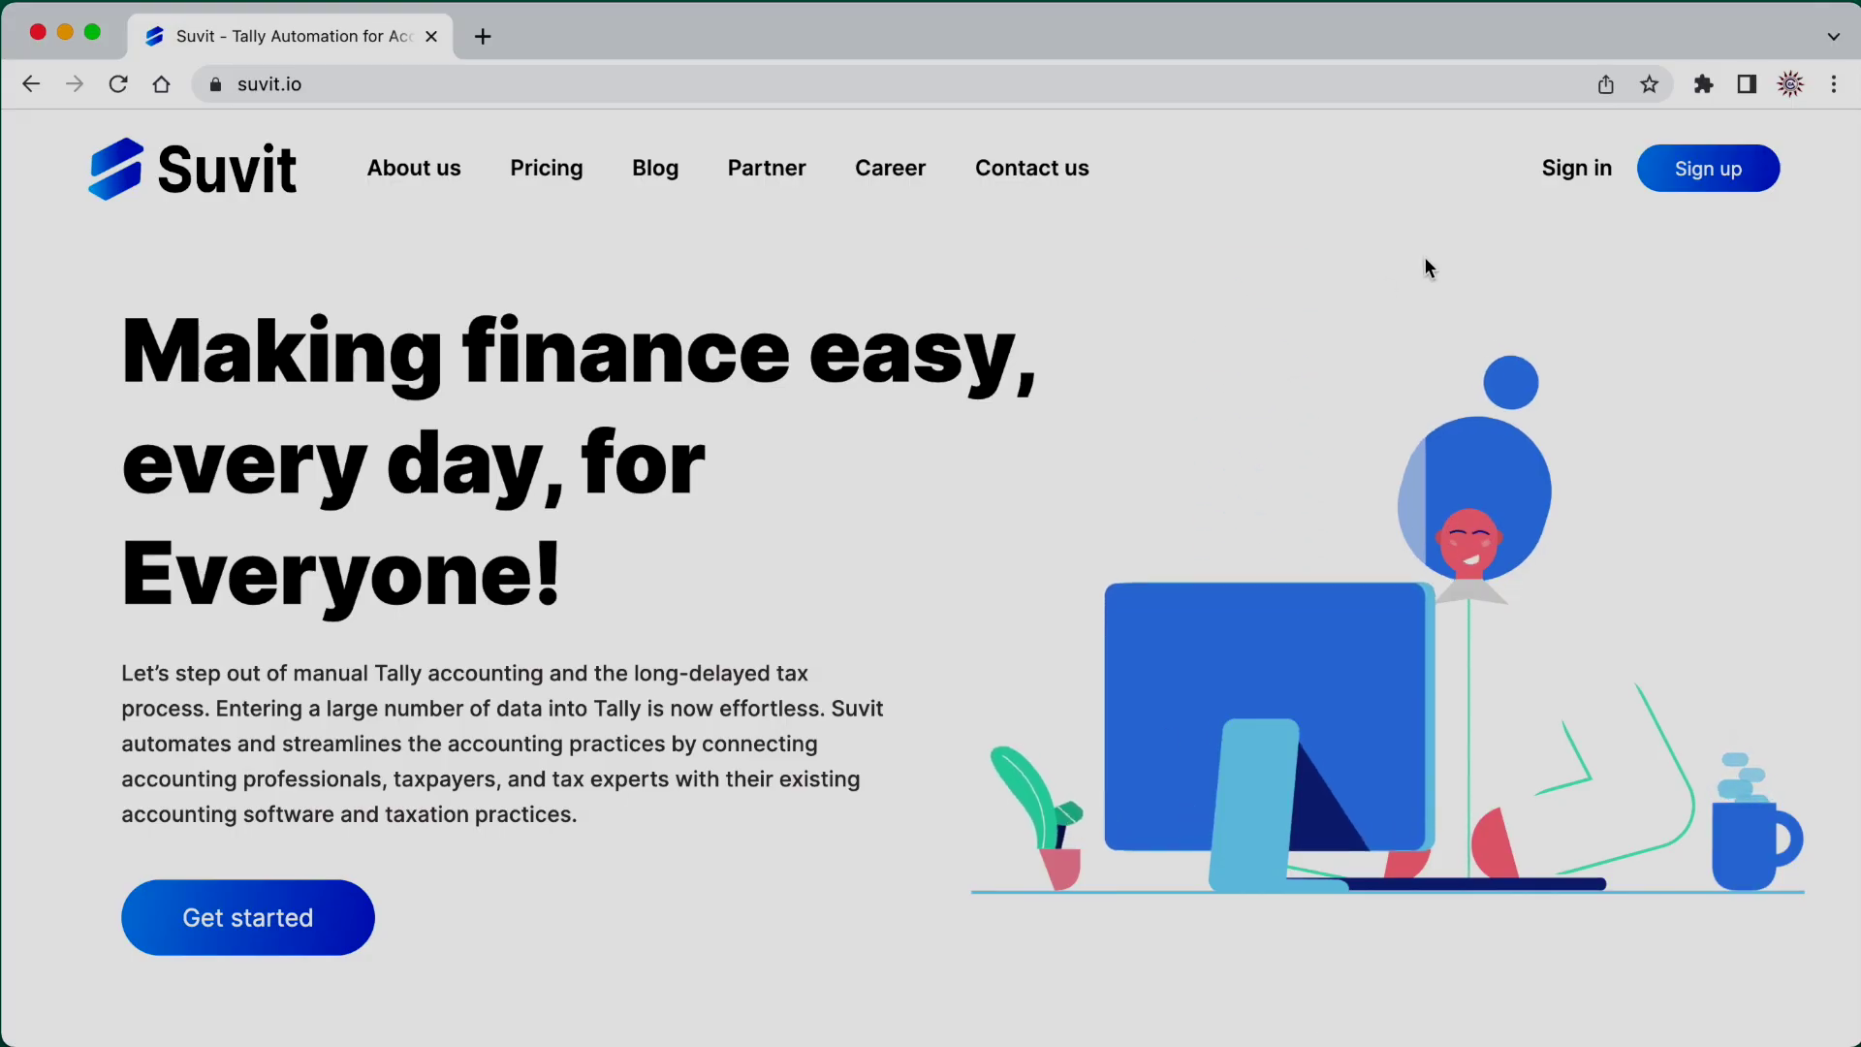
# Step: Sign in to Suvit with the account's mobile number and password
pyautogui.click(1560, 176)
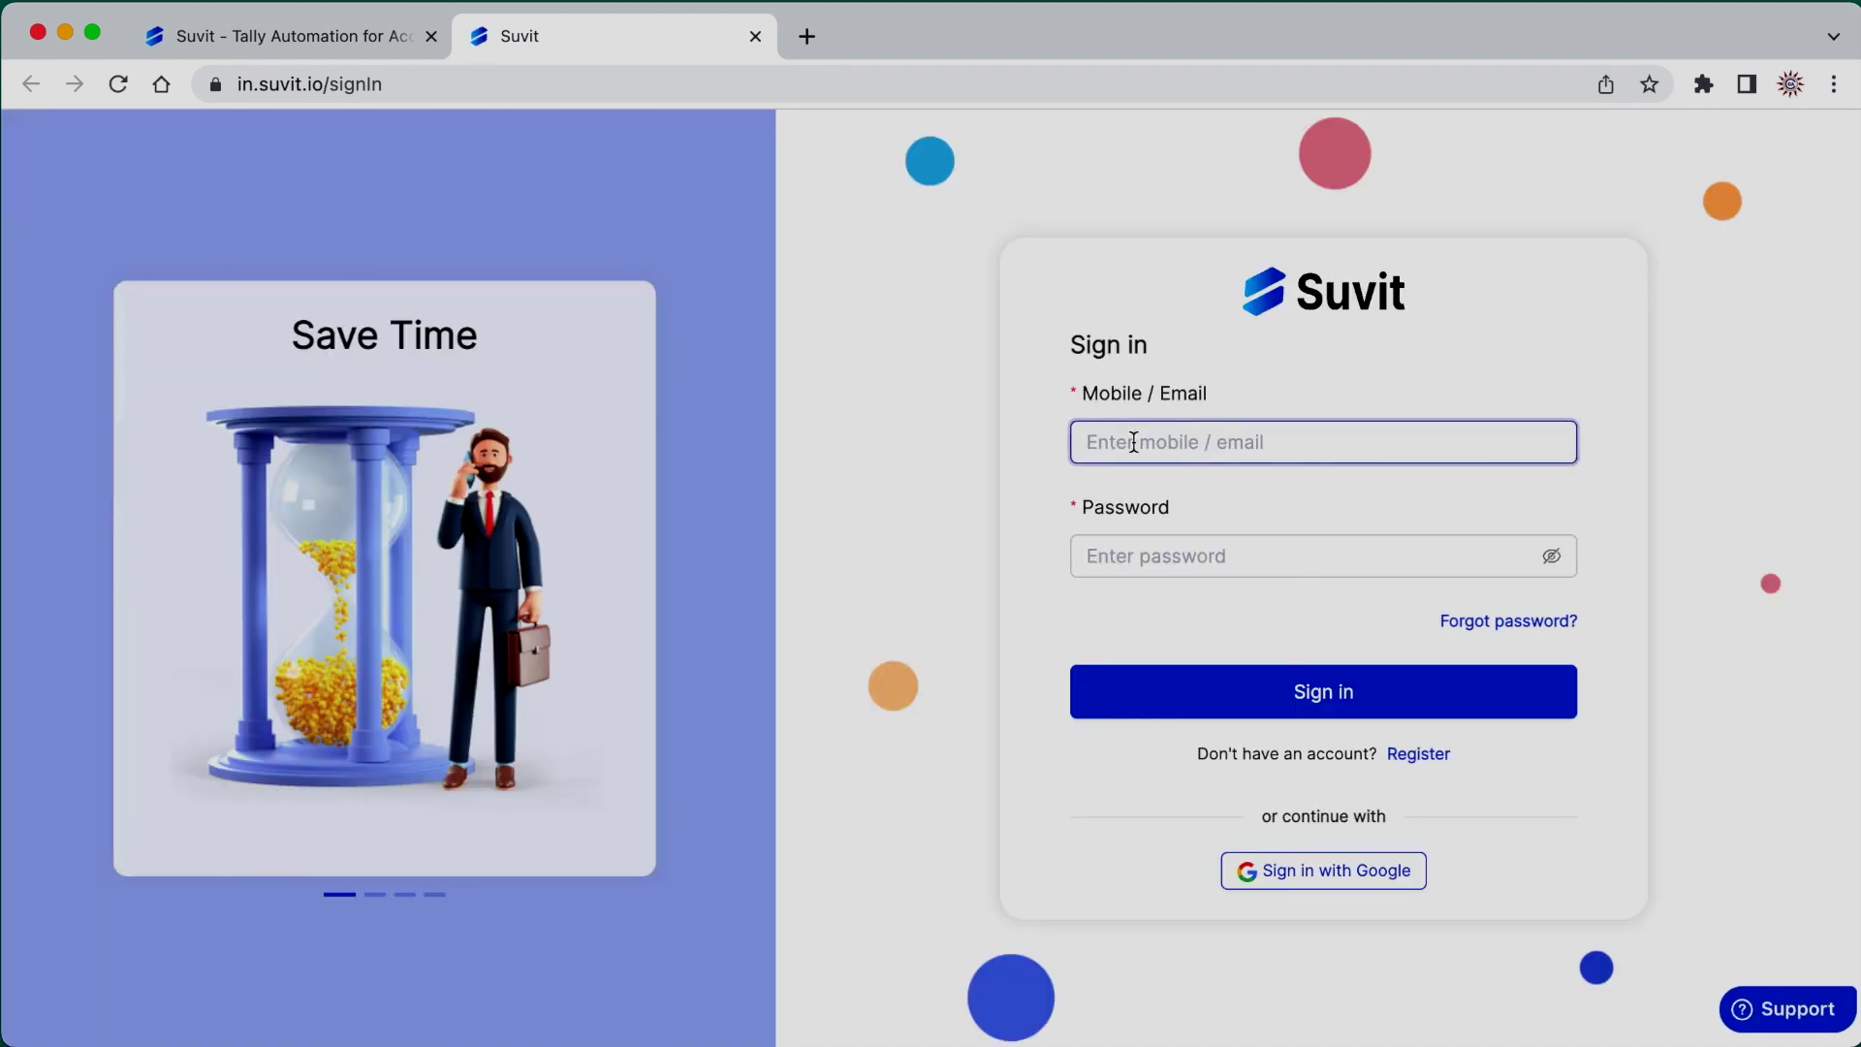
pyautogui.click(1128, 556)
pyautogui.write('a')
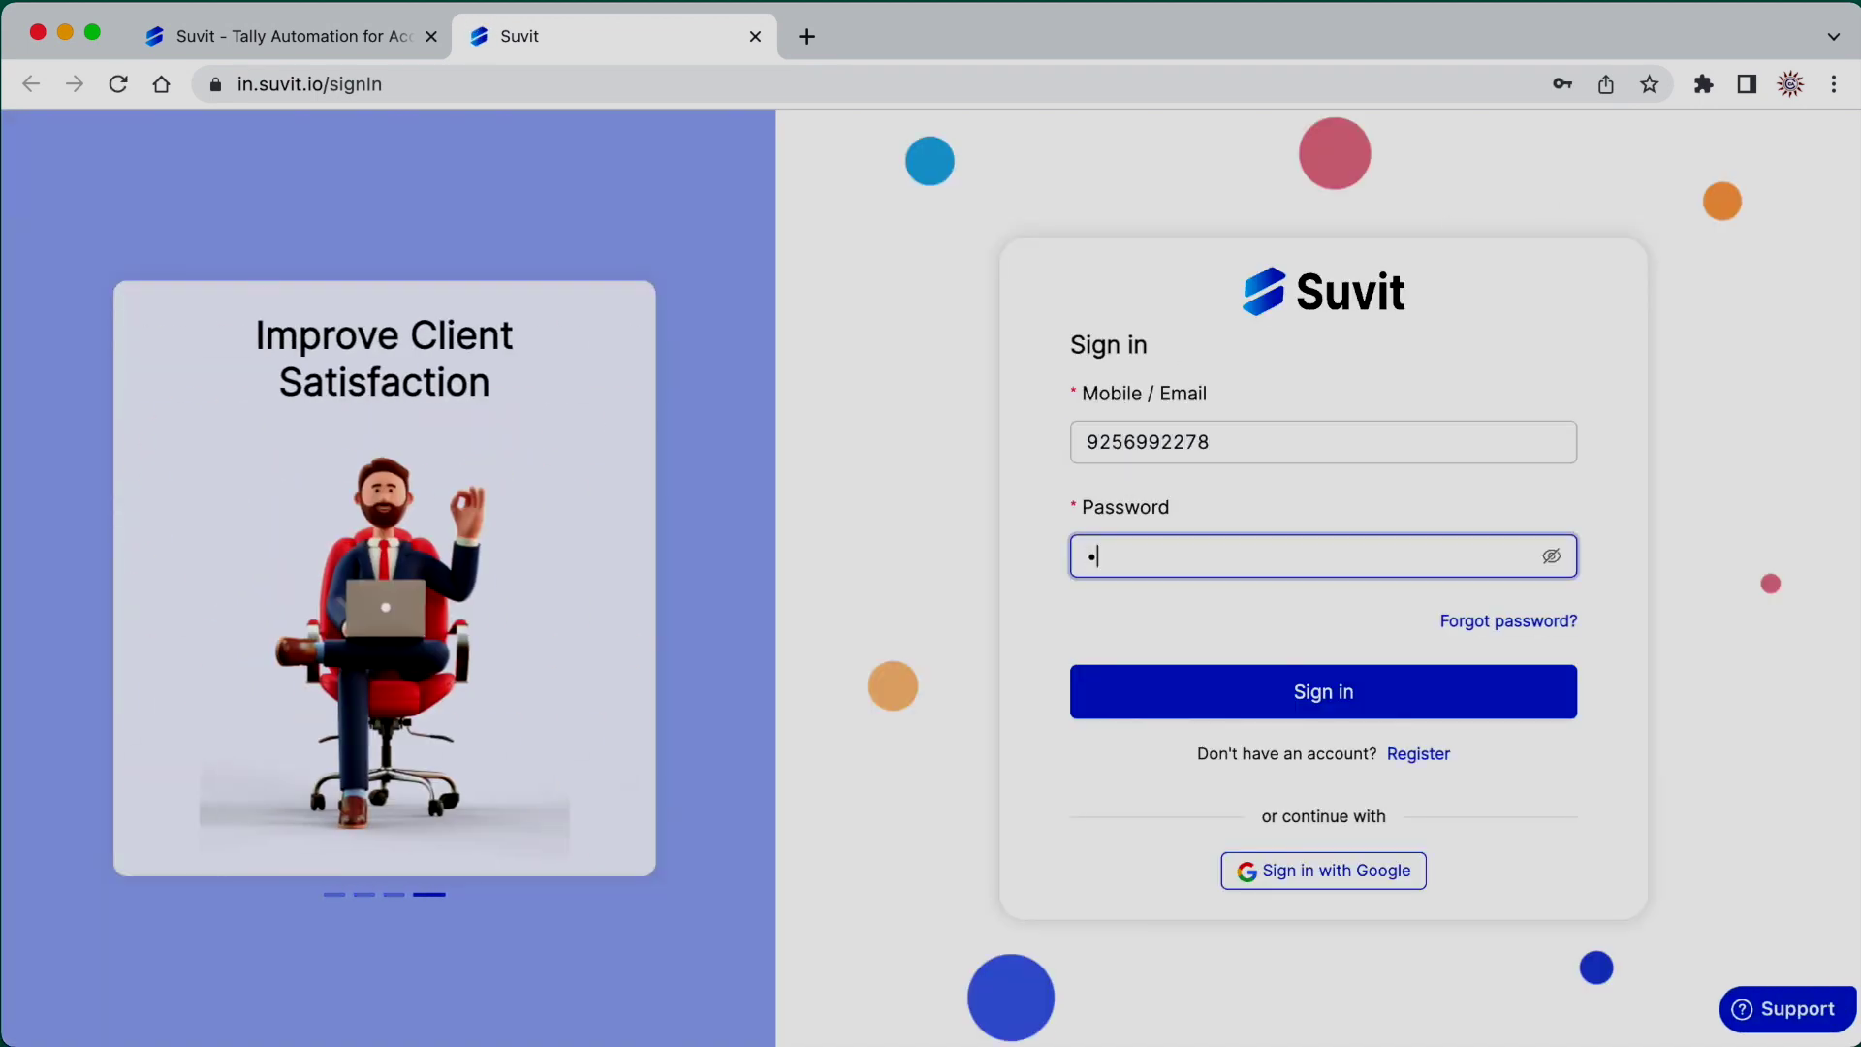
pyautogui.write('•••••••••')
pyautogui.click(1260, 691)
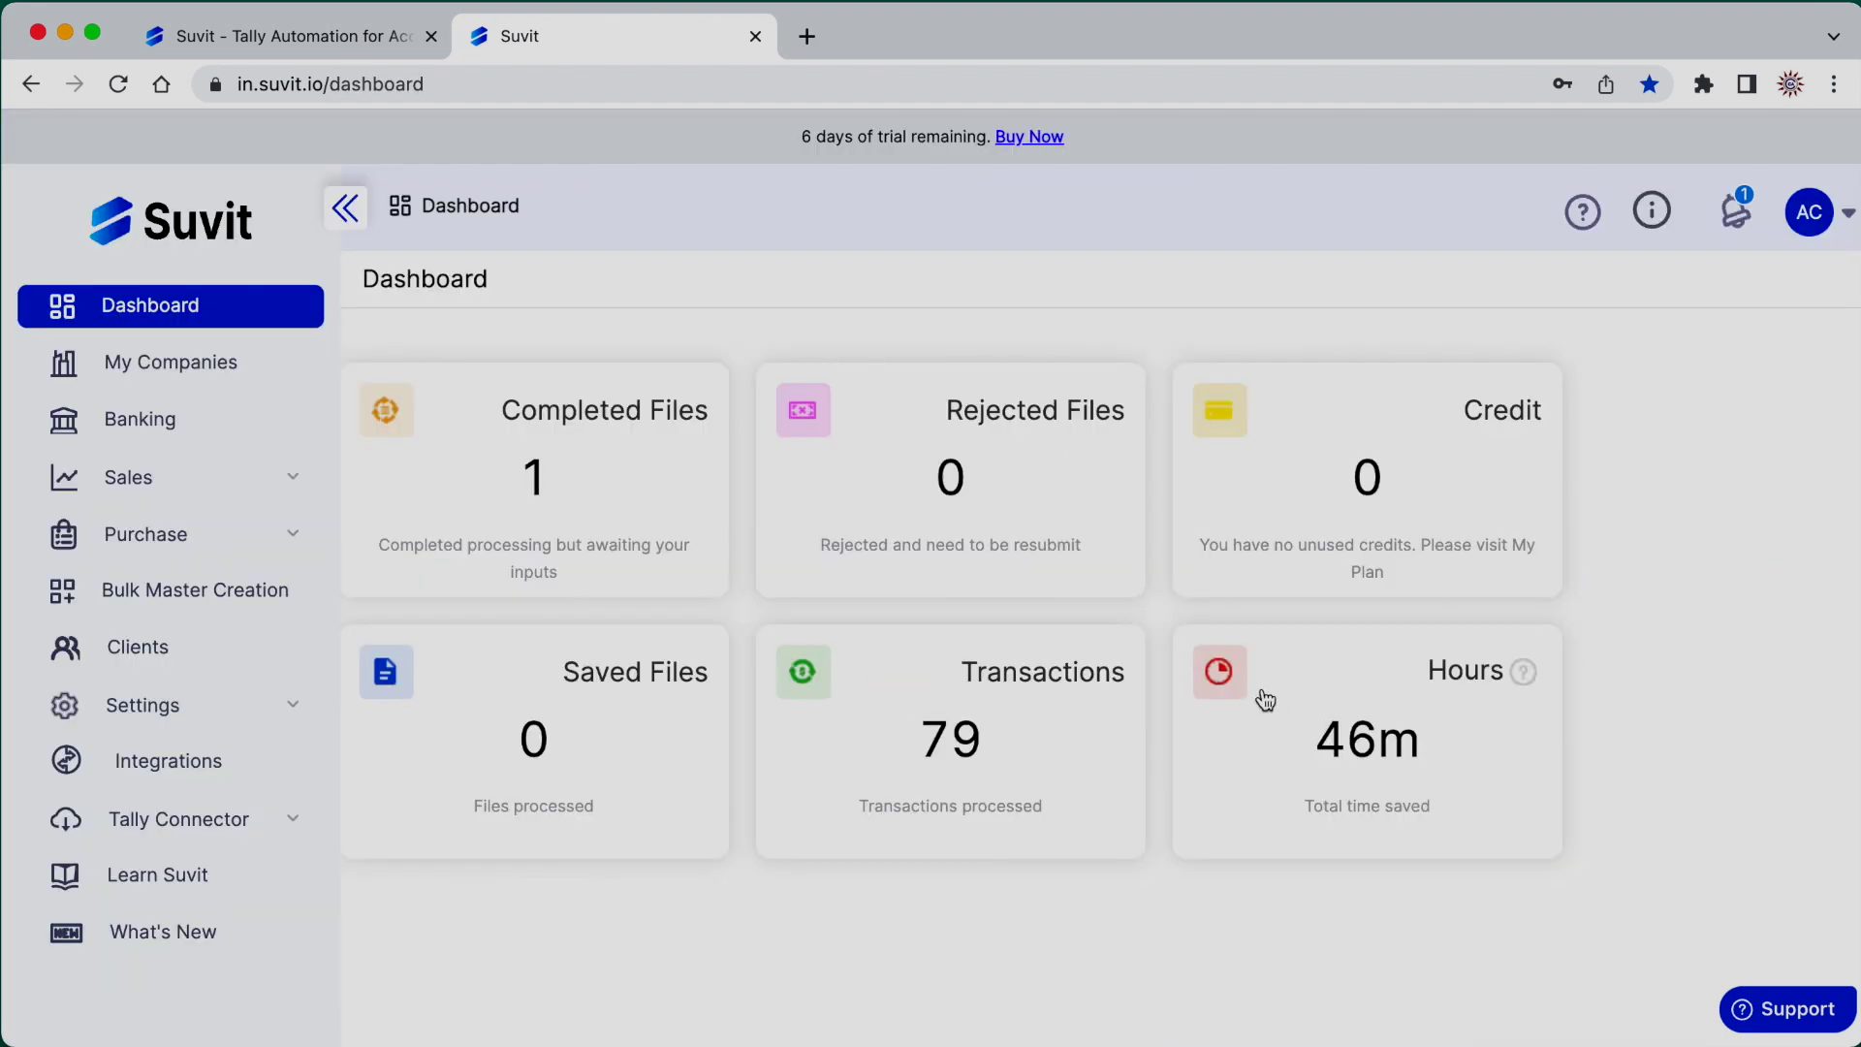
# Step: Sync Bharat Home Appliances' data from Tally and go to the Banking statements list
pyautogui.click(212, 372)
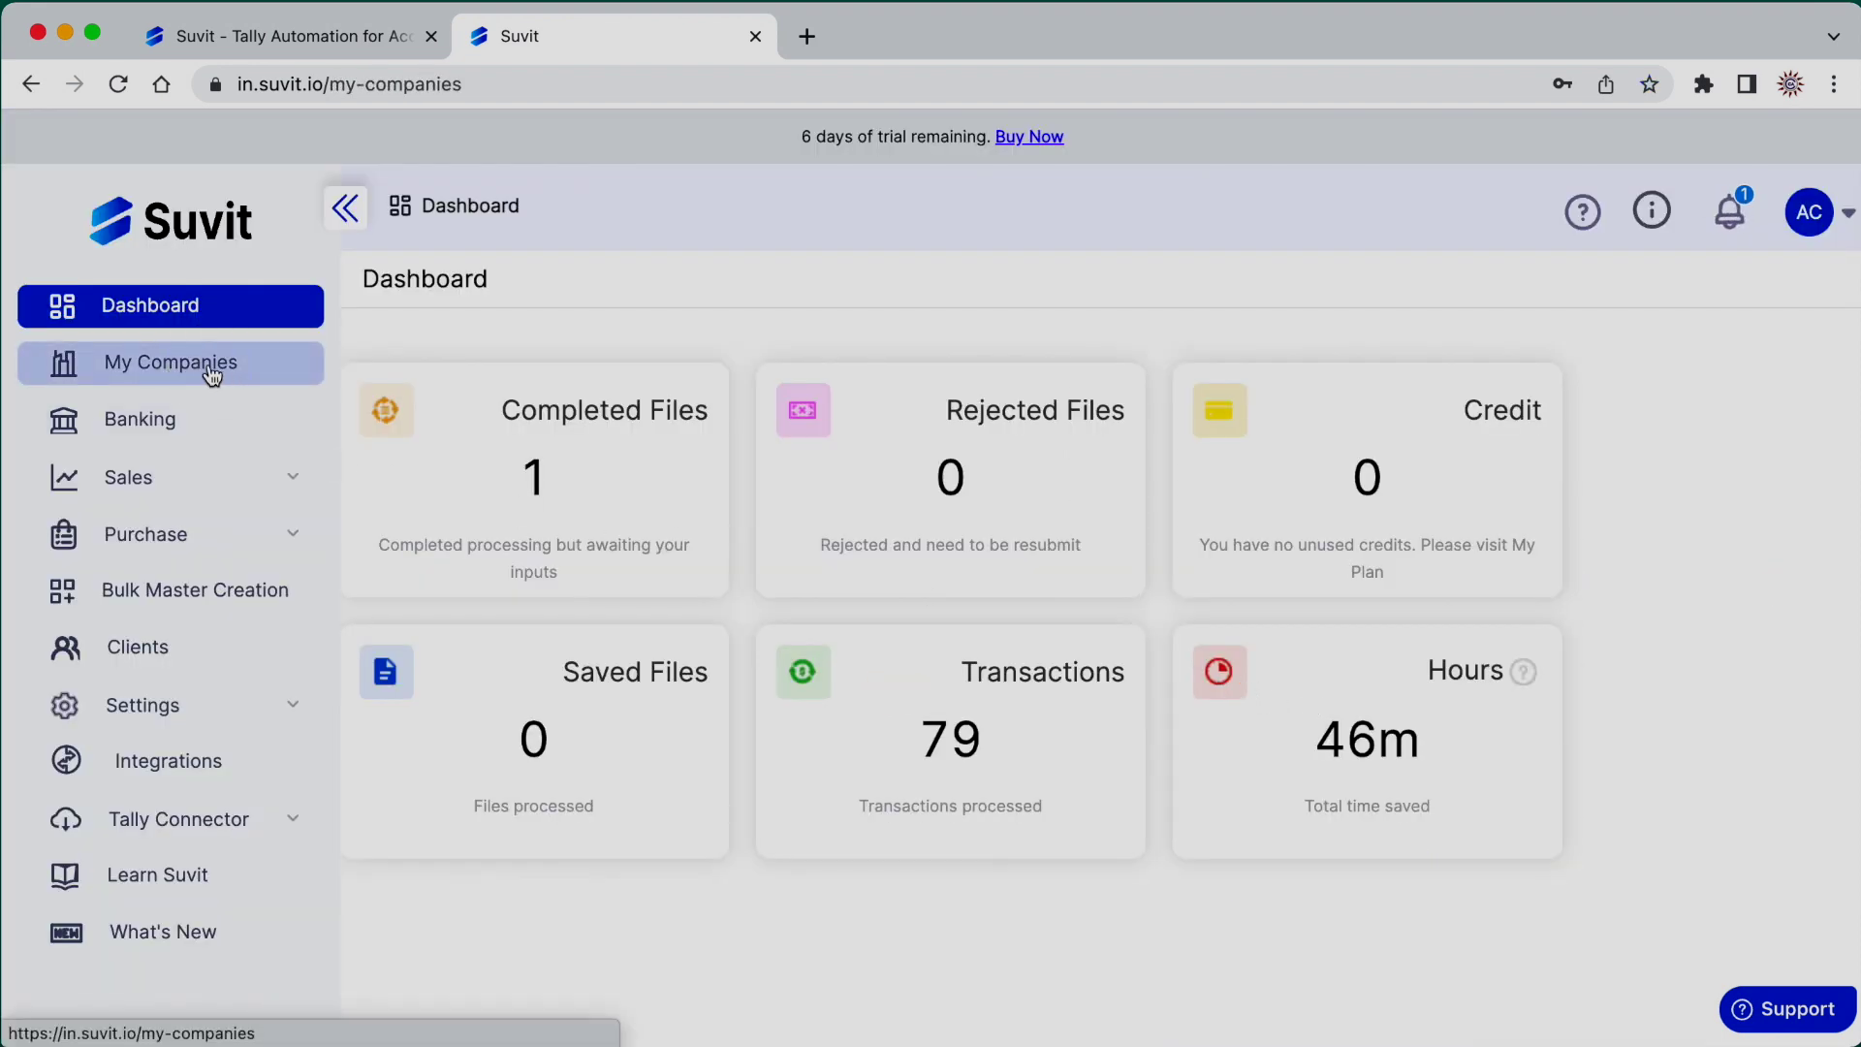
pyautogui.click(1548, 300)
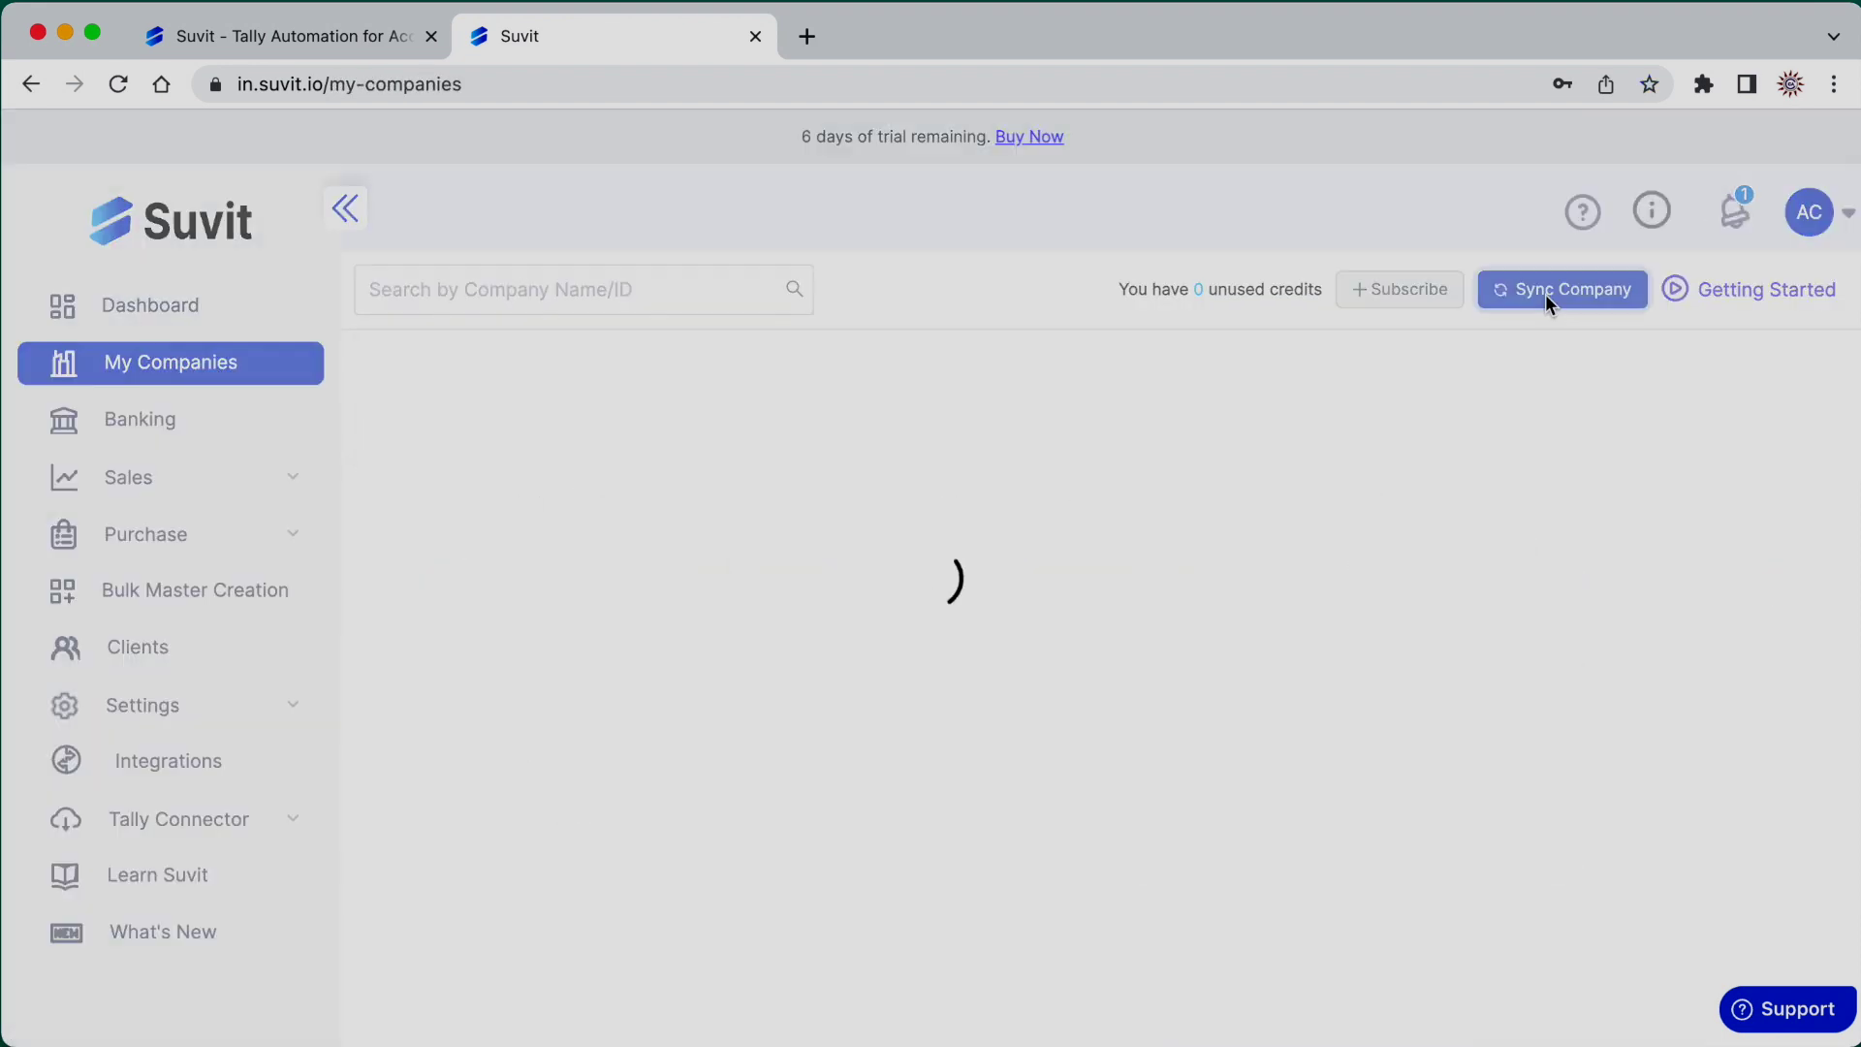
pyautogui.click(1796, 184)
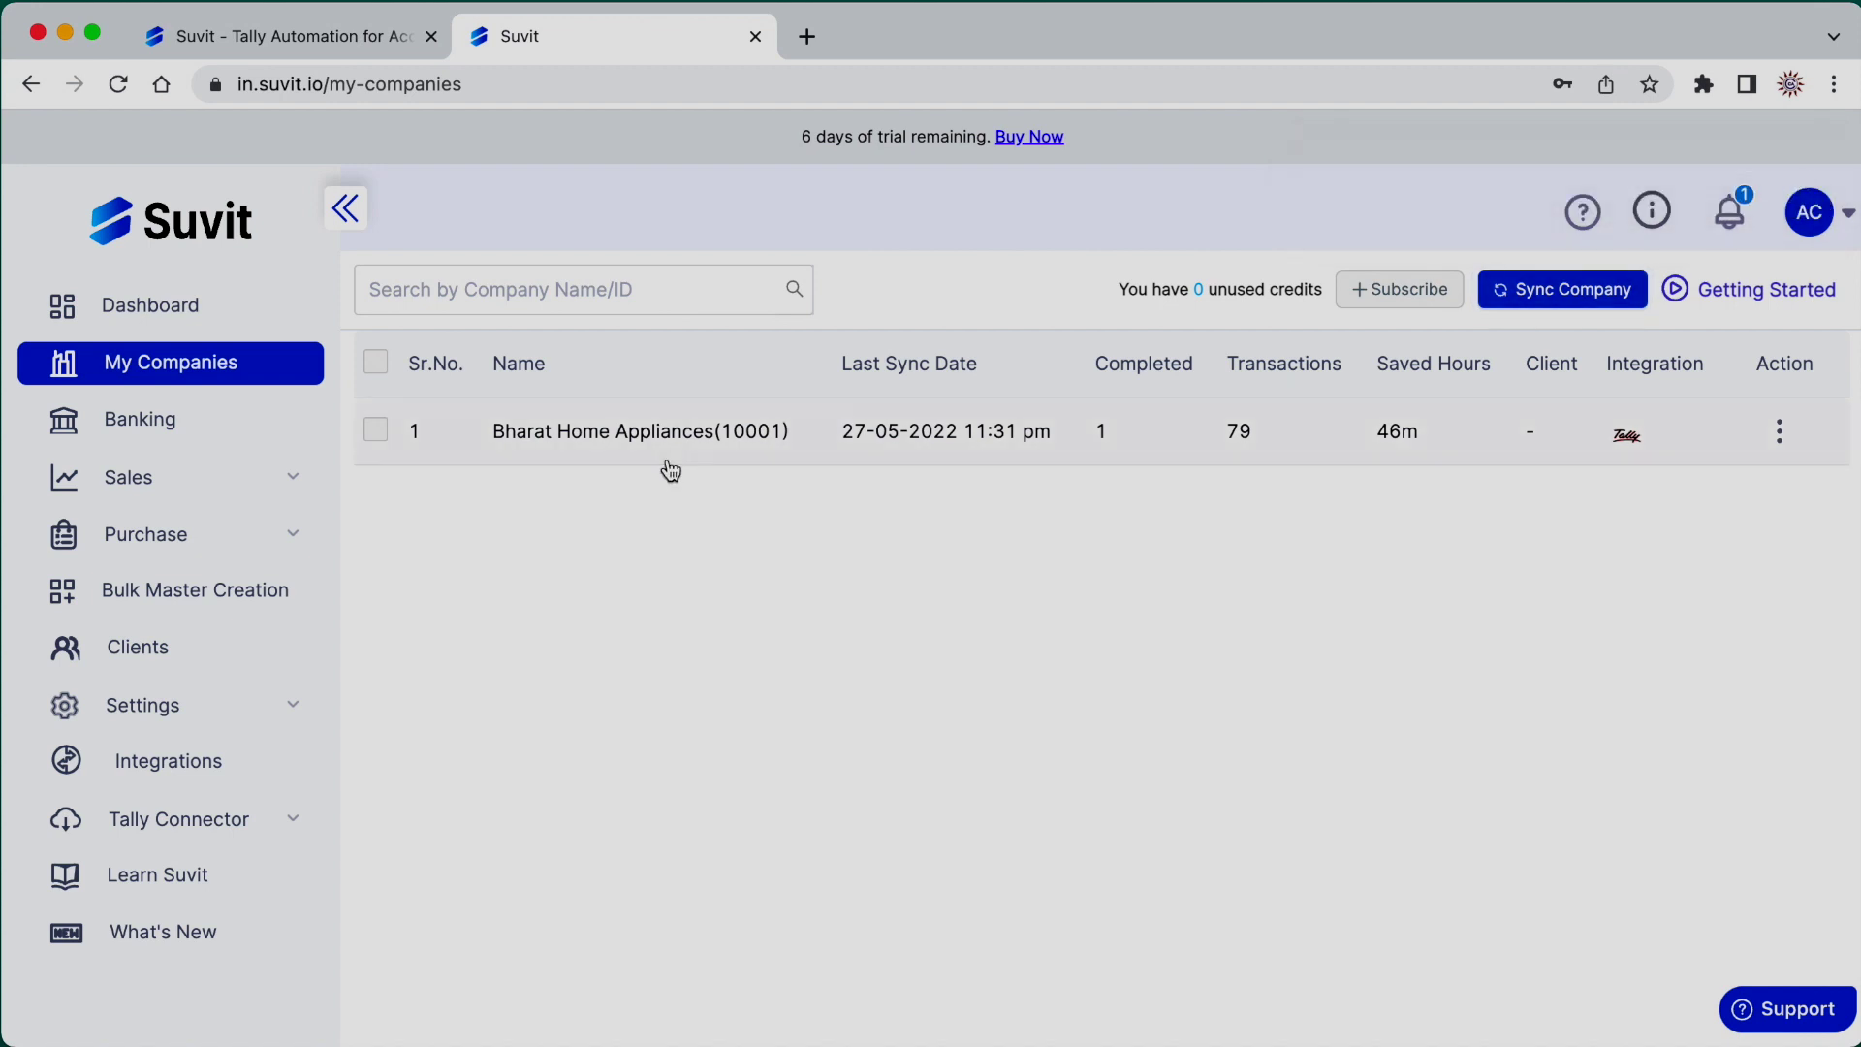
pyautogui.click(148, 431)
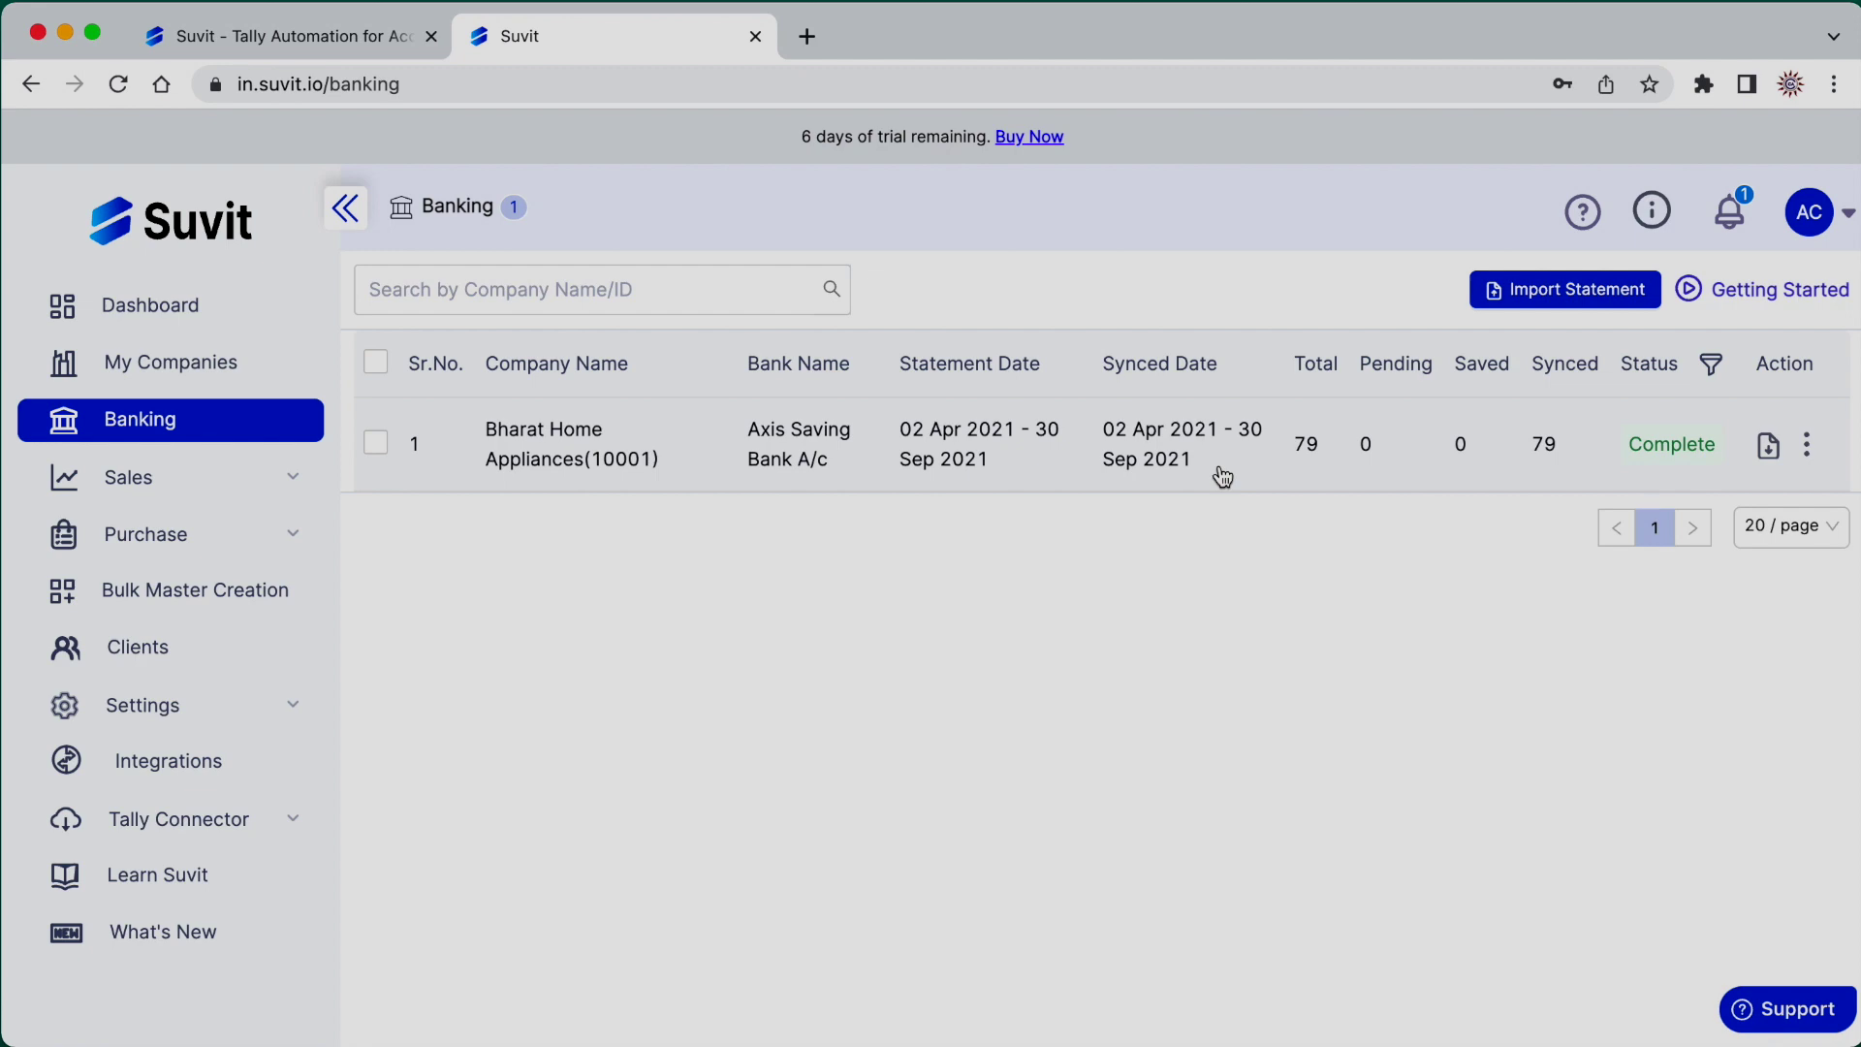
# Step: Upload BH-Axis2.pdf as a statement for Bharat Home Appliances (10001)'s Axis Saving Bank A/c
pyautogui.click(1528, 300)
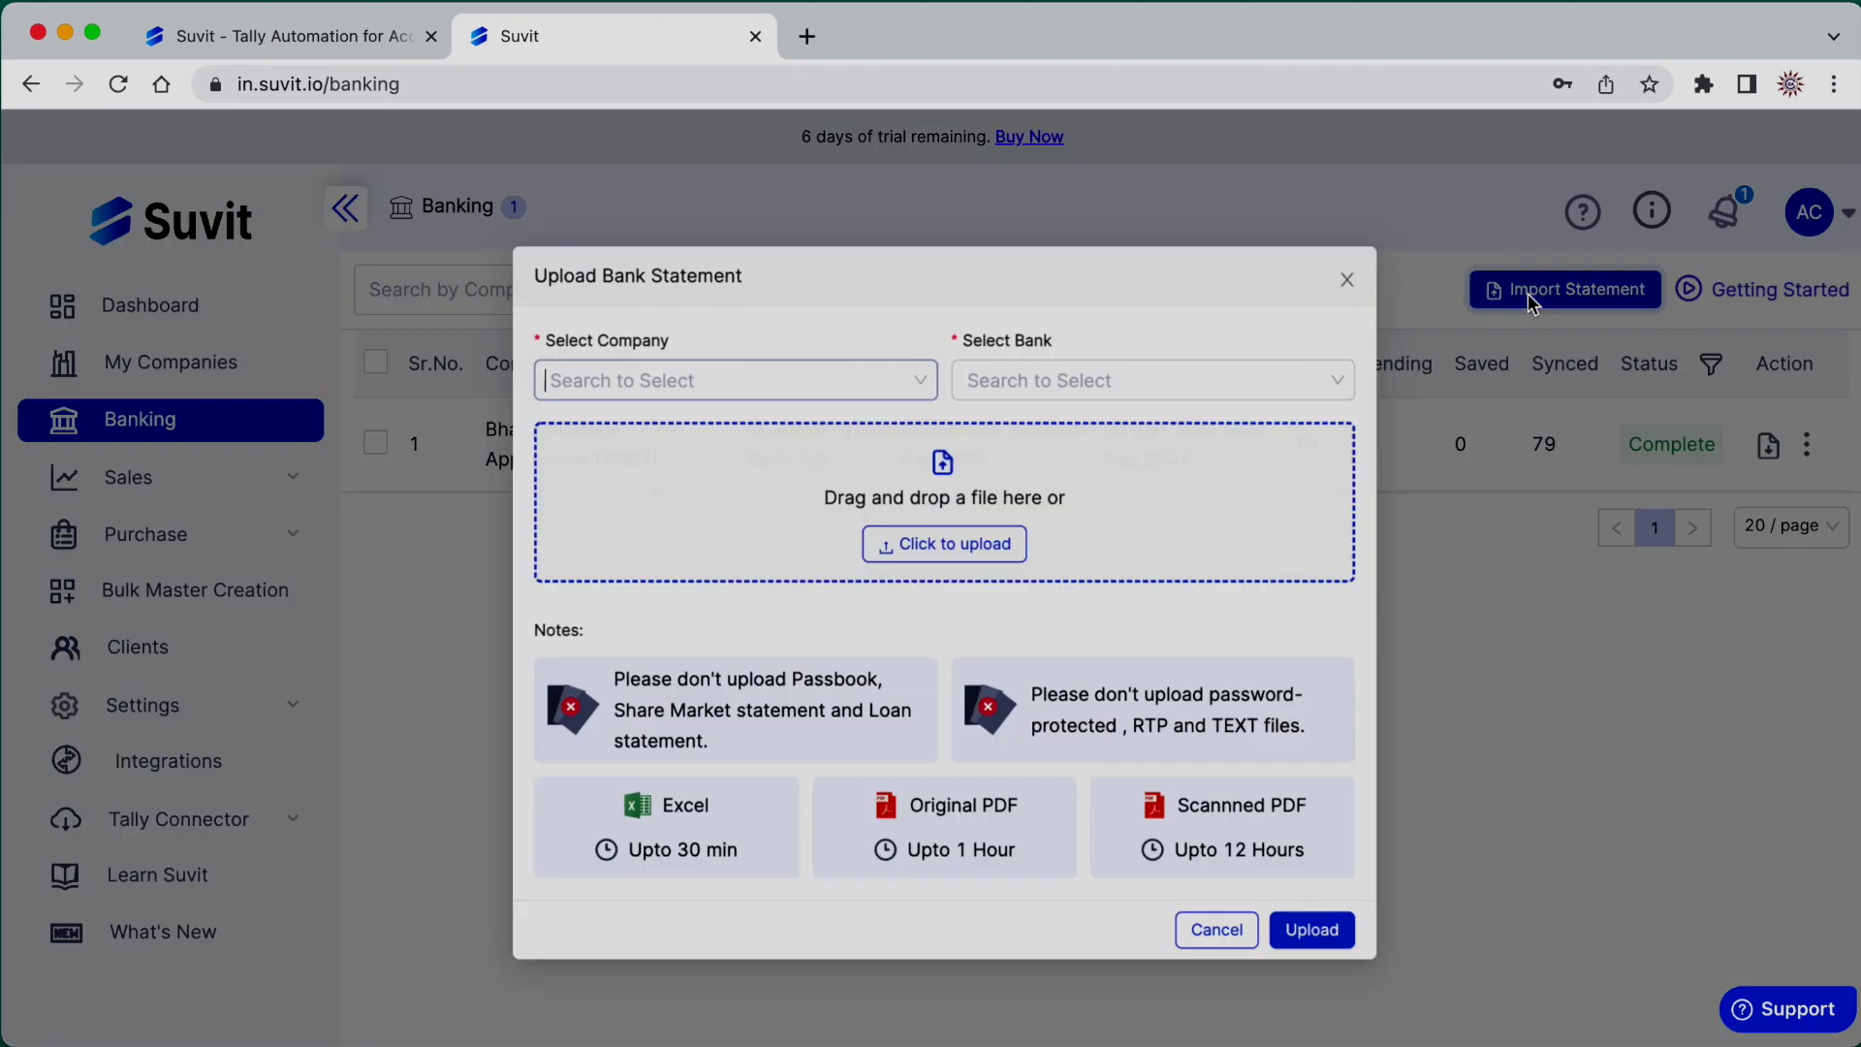
pyautogui.click(905, 380)
pyautogui.click(849, 443)
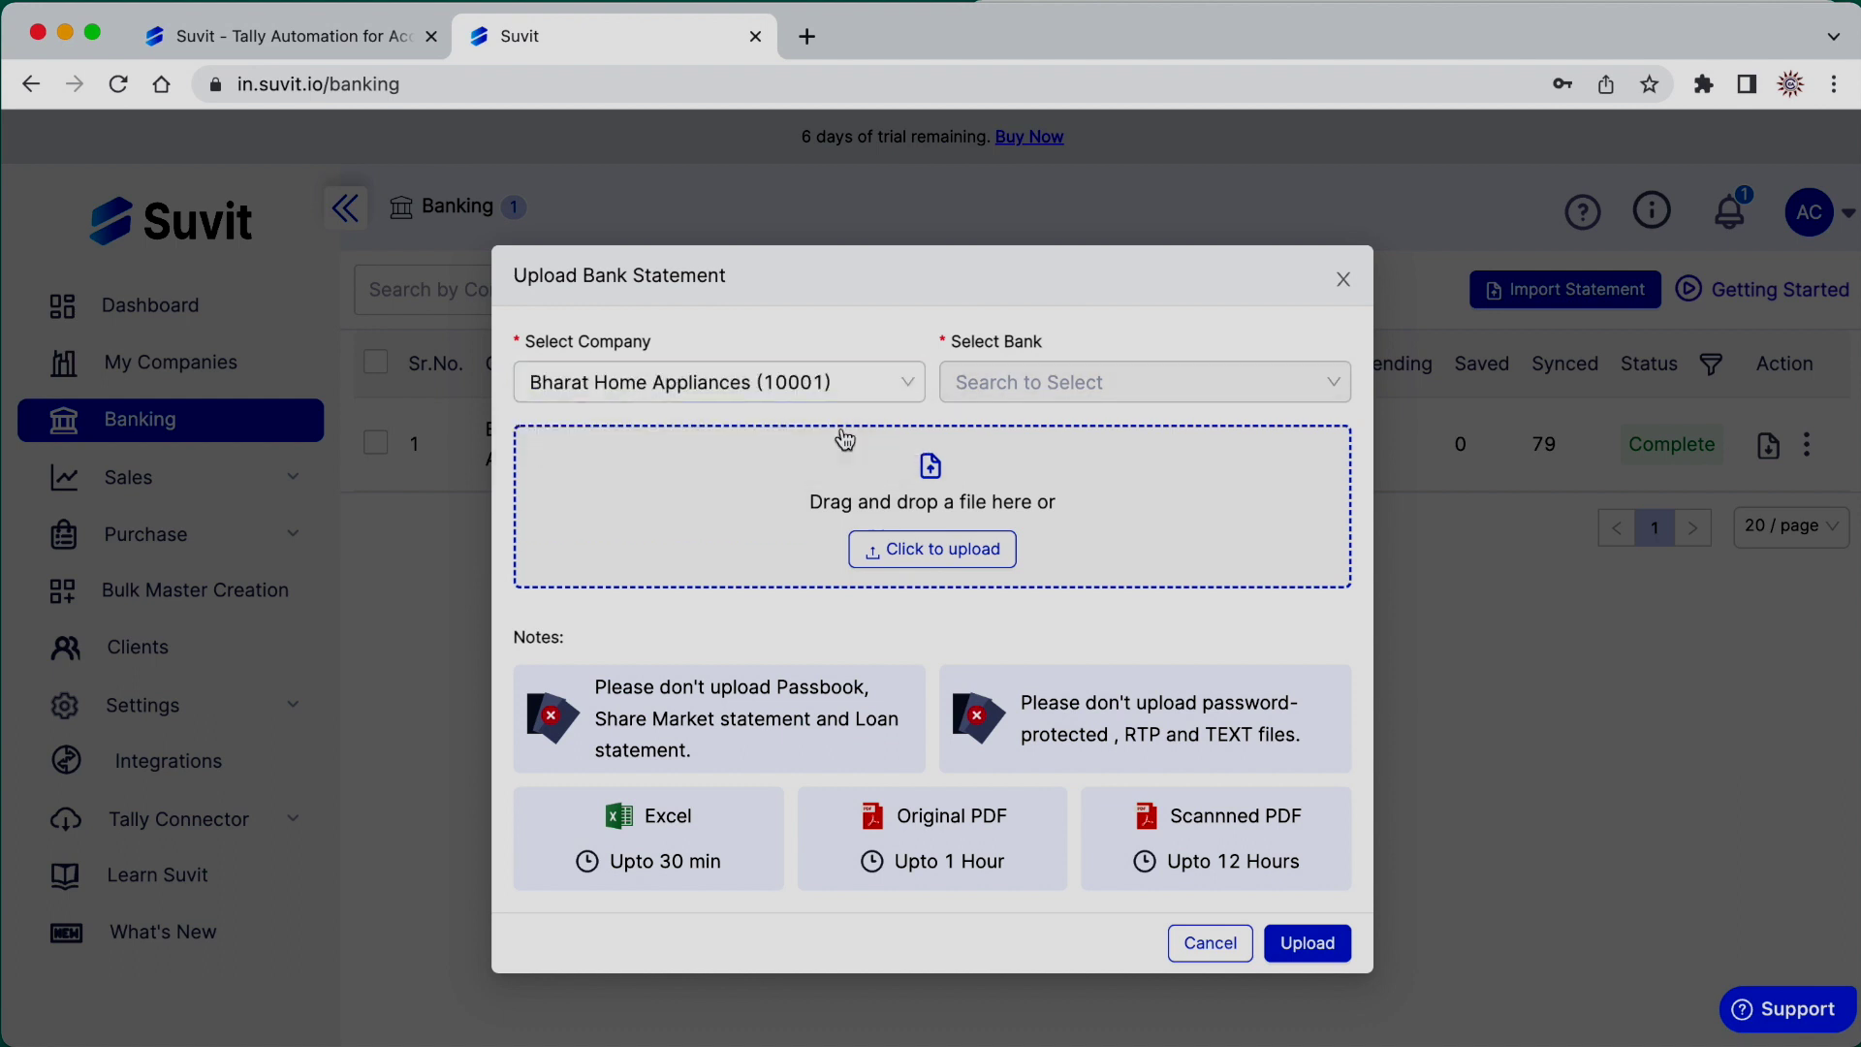
pyautogui.click(983, 384)
pyautogui.click(1016, 470)
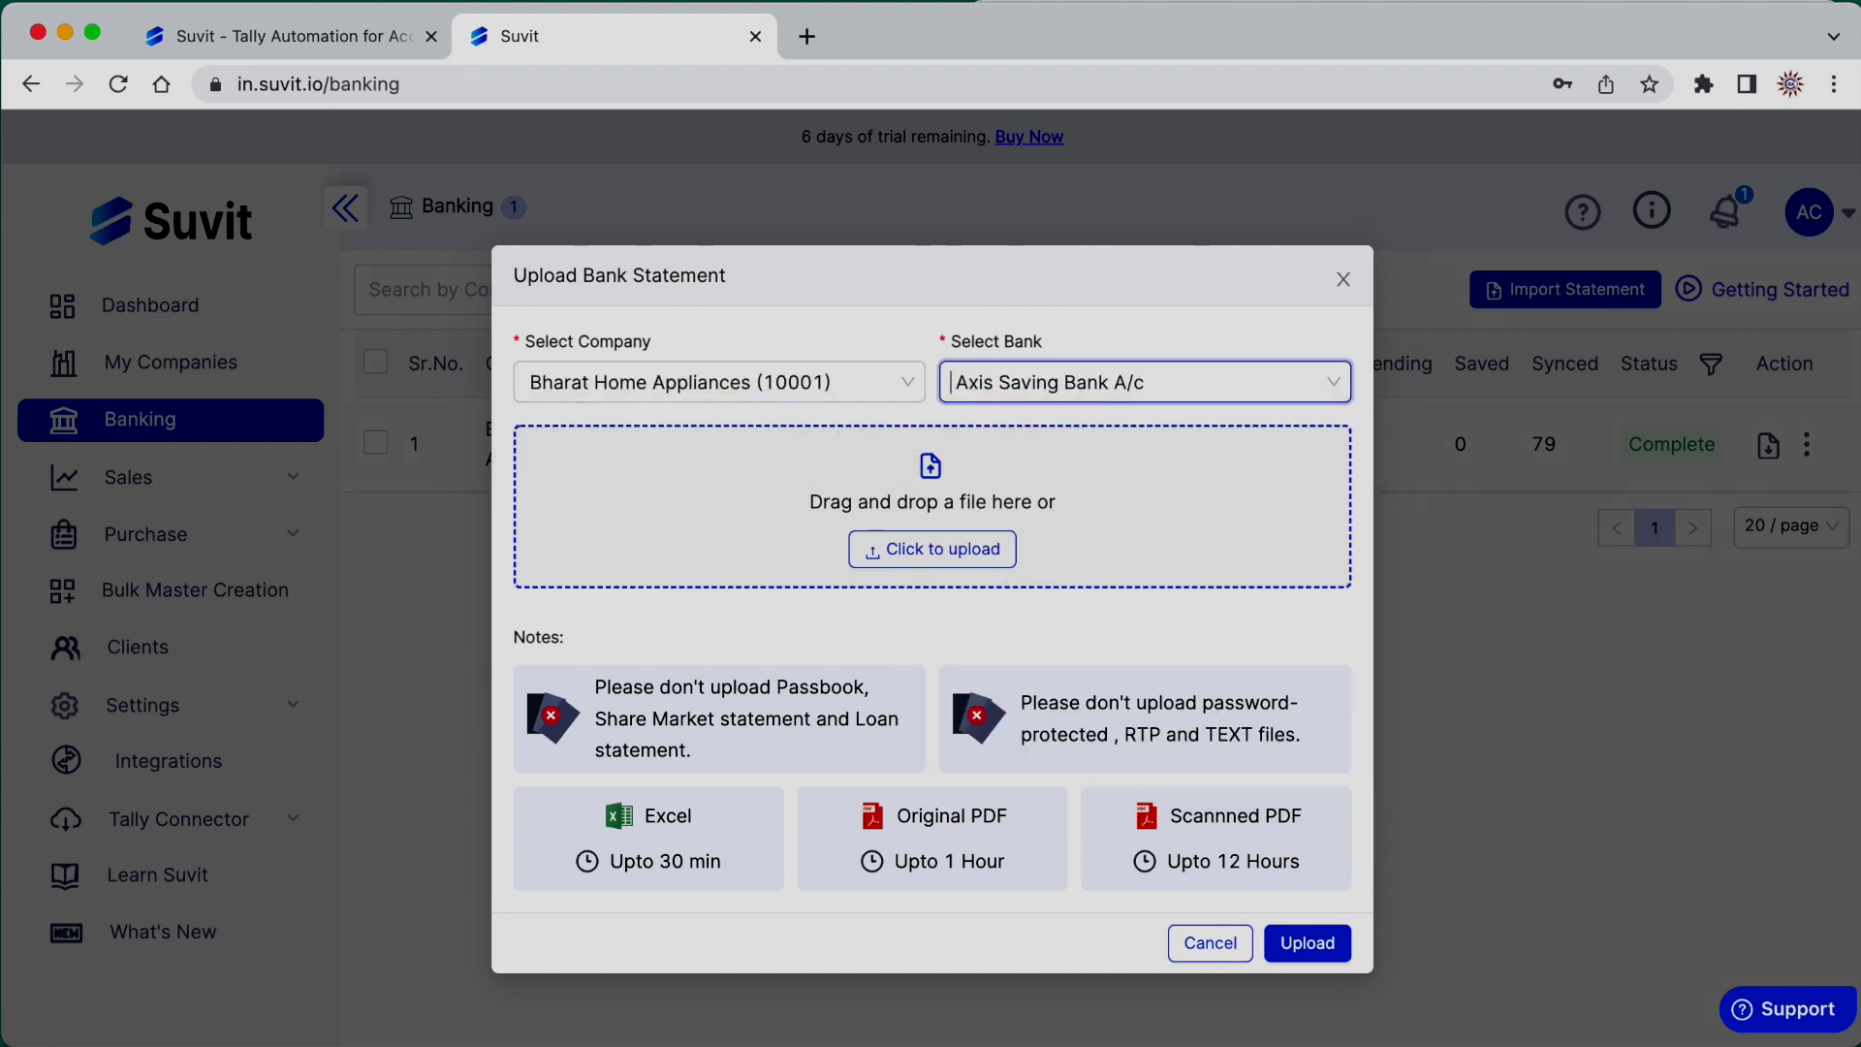
pyautogui.moveTo(1088, 162); pyautogui.dragTo(938, 498)
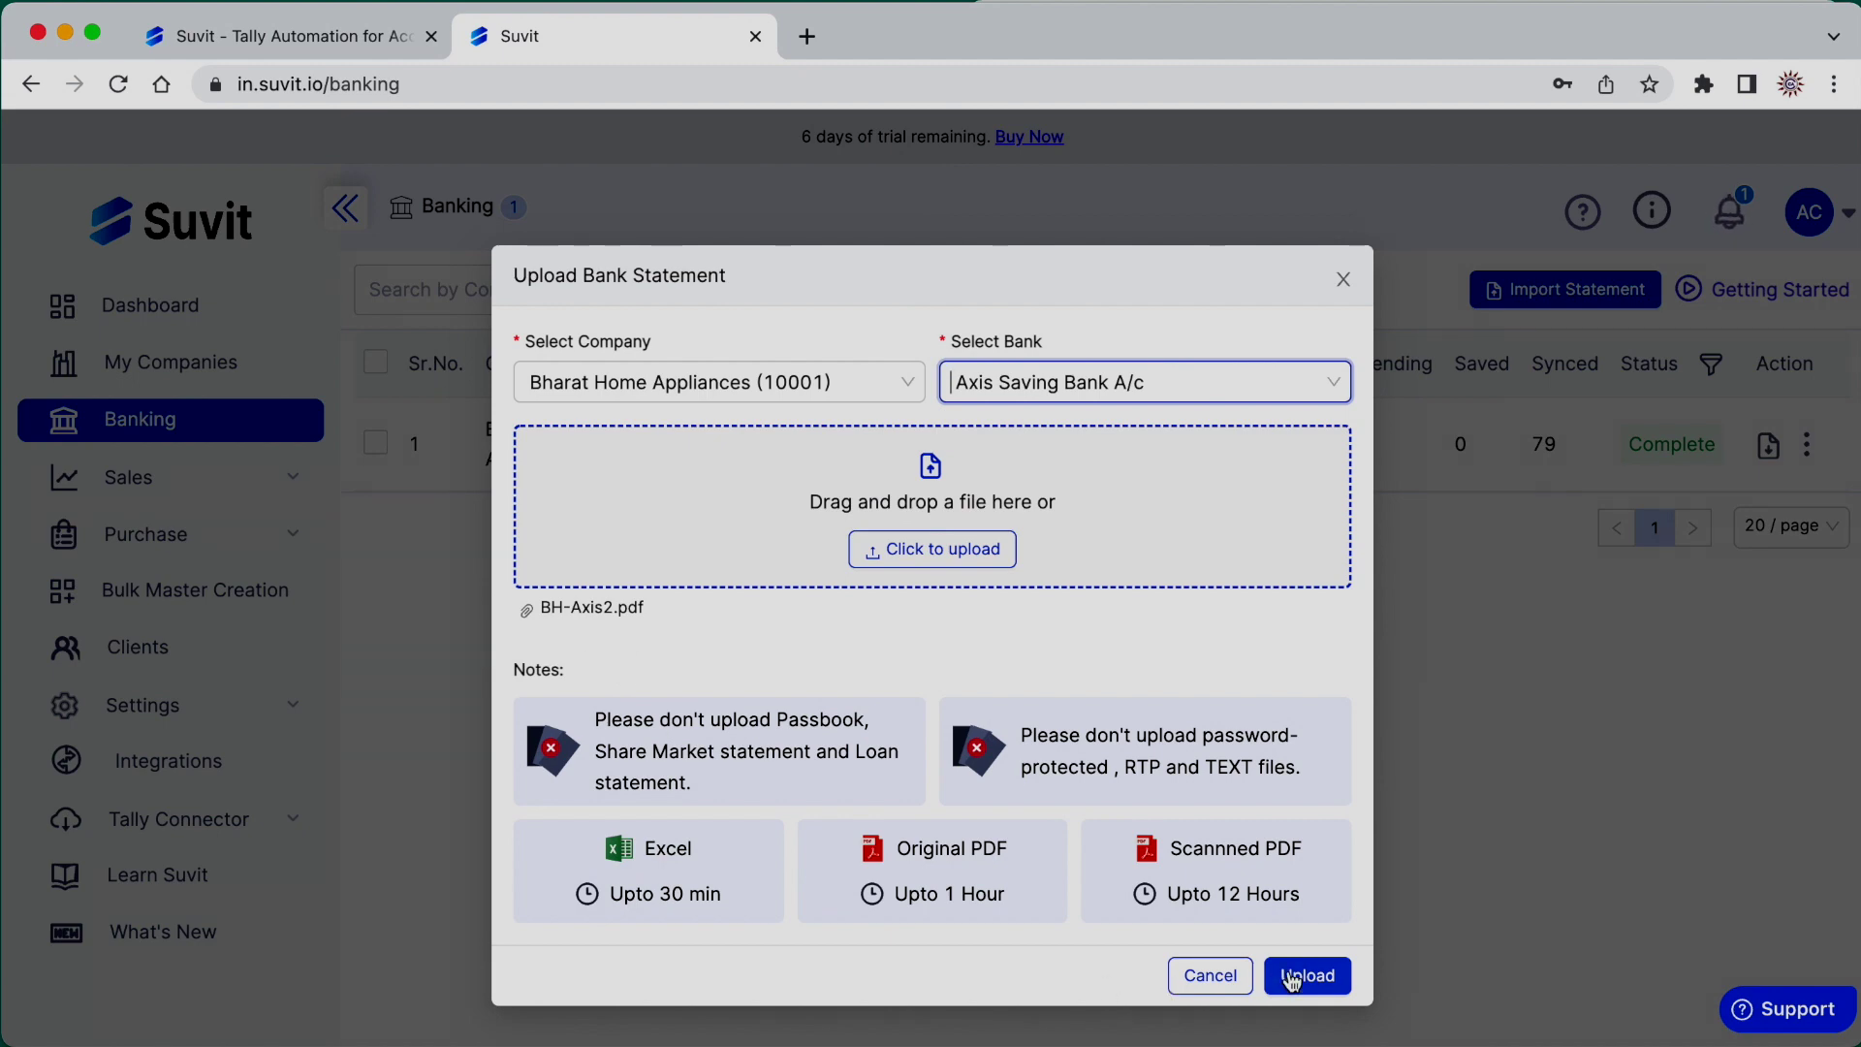
pyautogui.click(1300, 976)
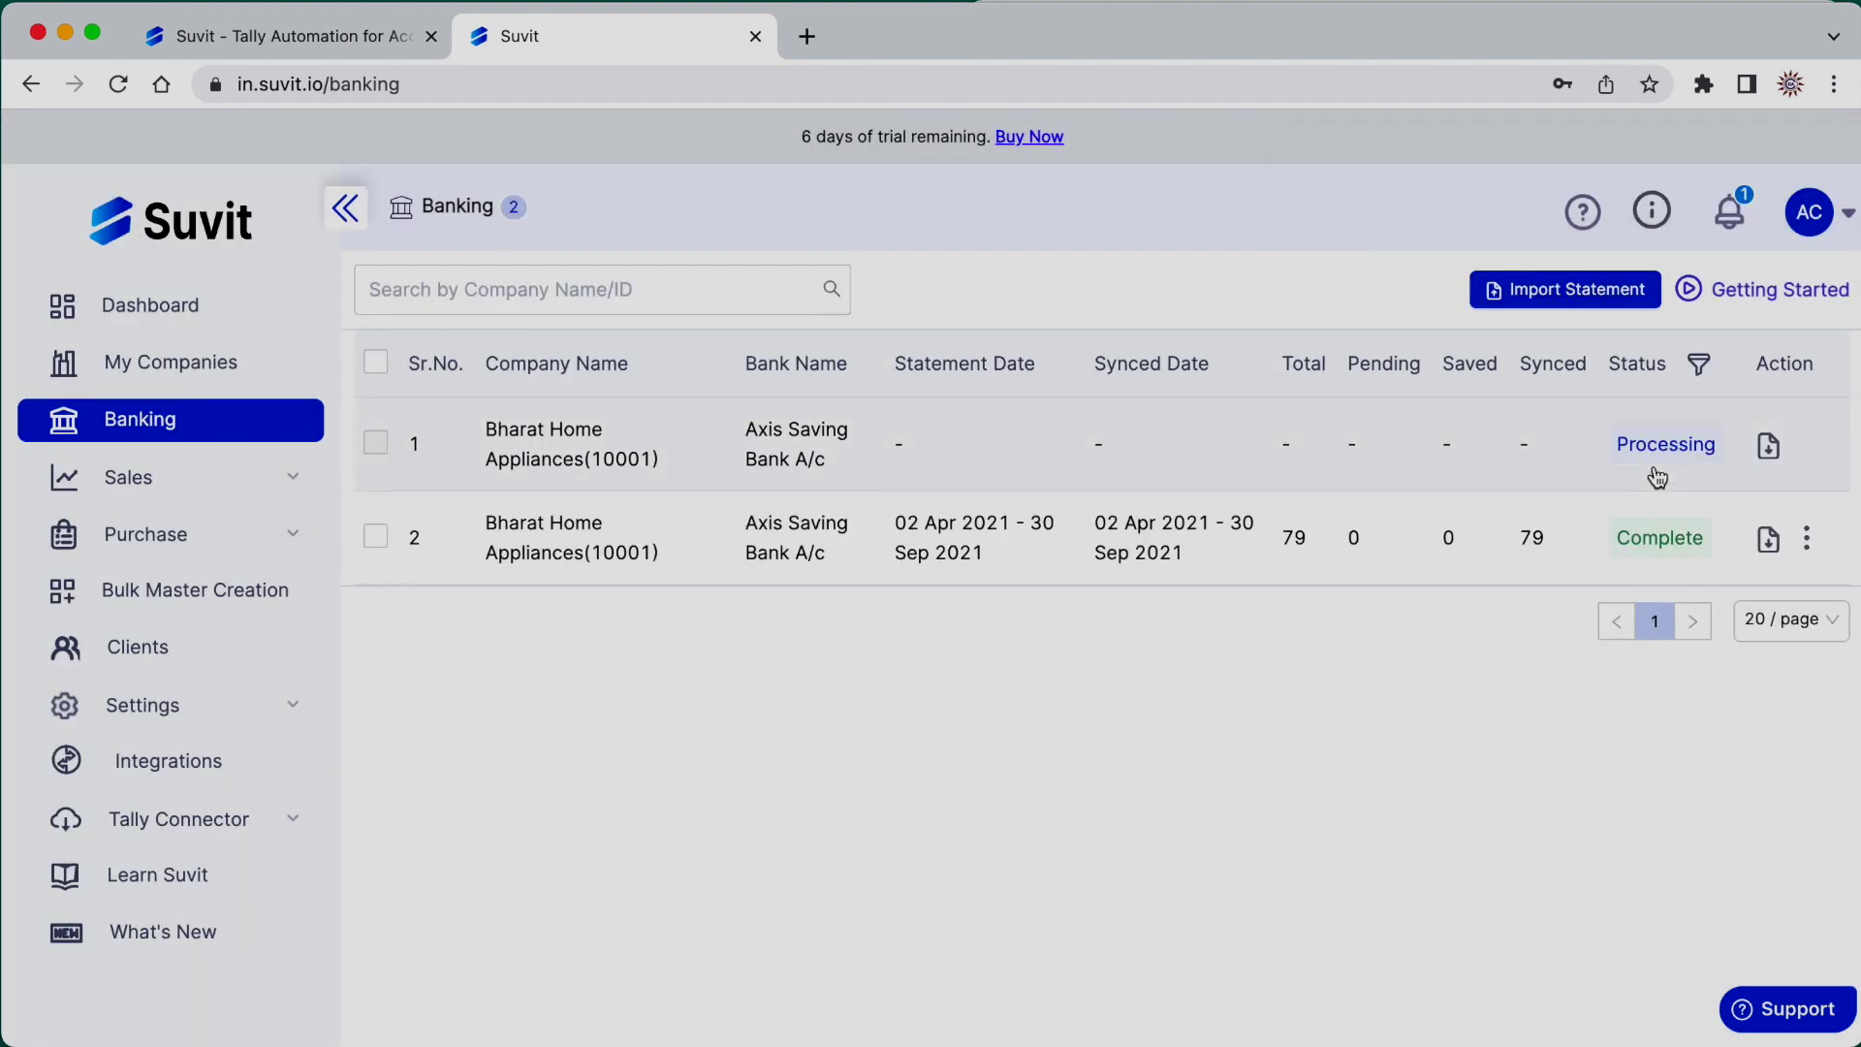
# Step: Open BH-Axis2.pdf's transactions and bulk-assign Axis Bank Car Loan A/c to all 'aur' entries
pyautogui.click(801, 454)
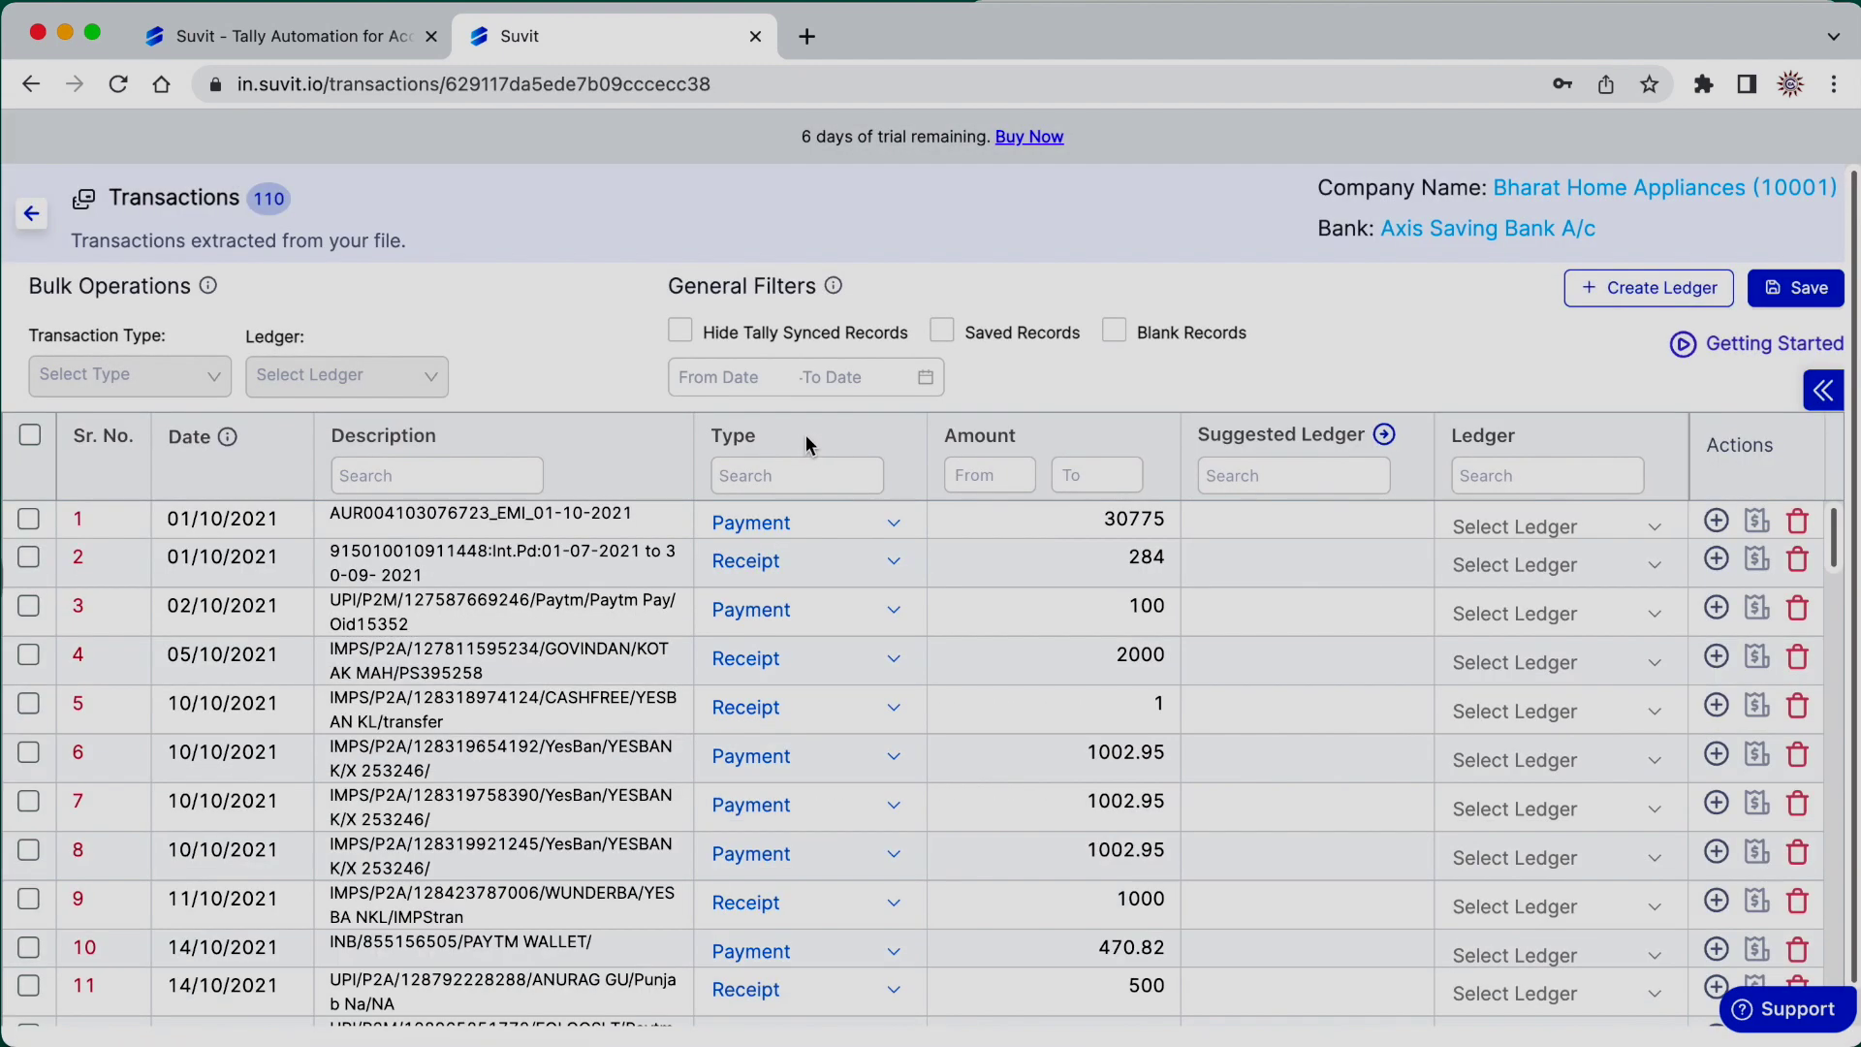
pyautogui.click(437, 472)
pyautogui.write('aur')
pyautogui.click(30, 430)
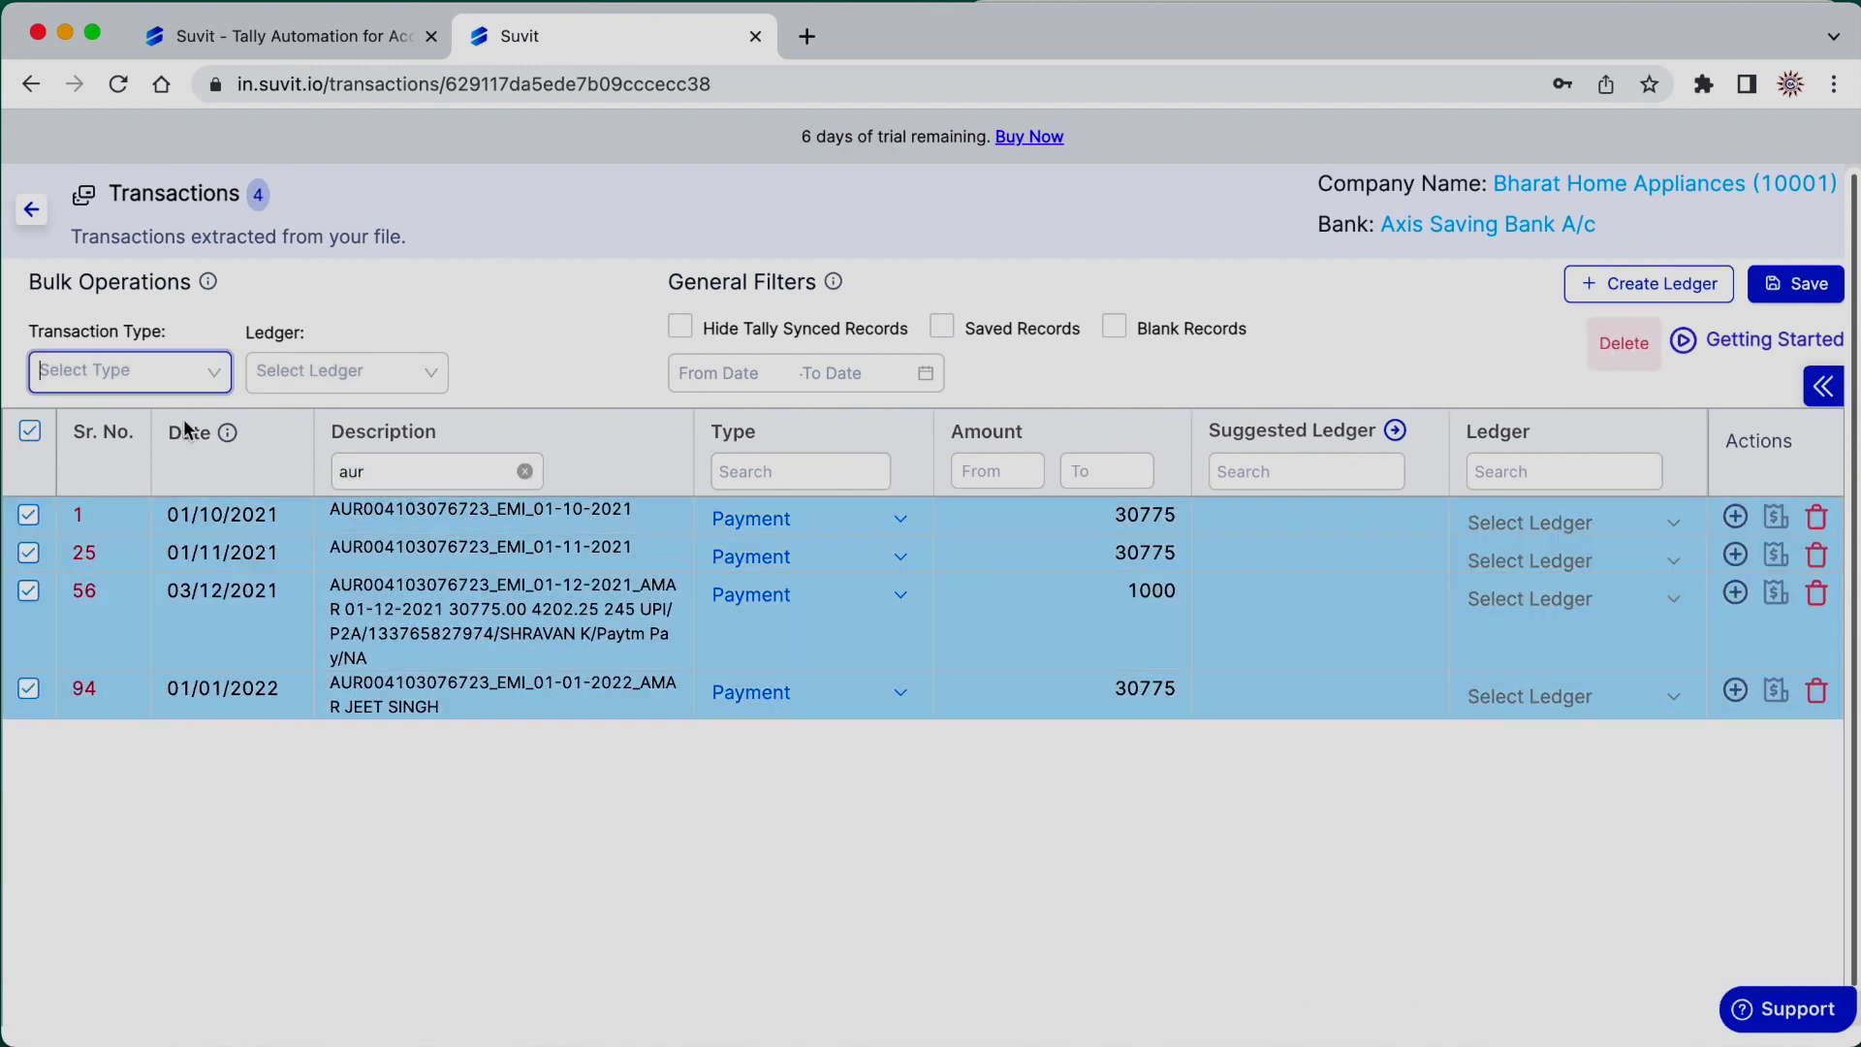
pyautogui.click(334, 372)
pyautogui.click(324, 427)
# Step: Assign Saving Bank Interest to the two 'int' interest-credit transactions, then clear the filter
pyautogui.click(525, 471)
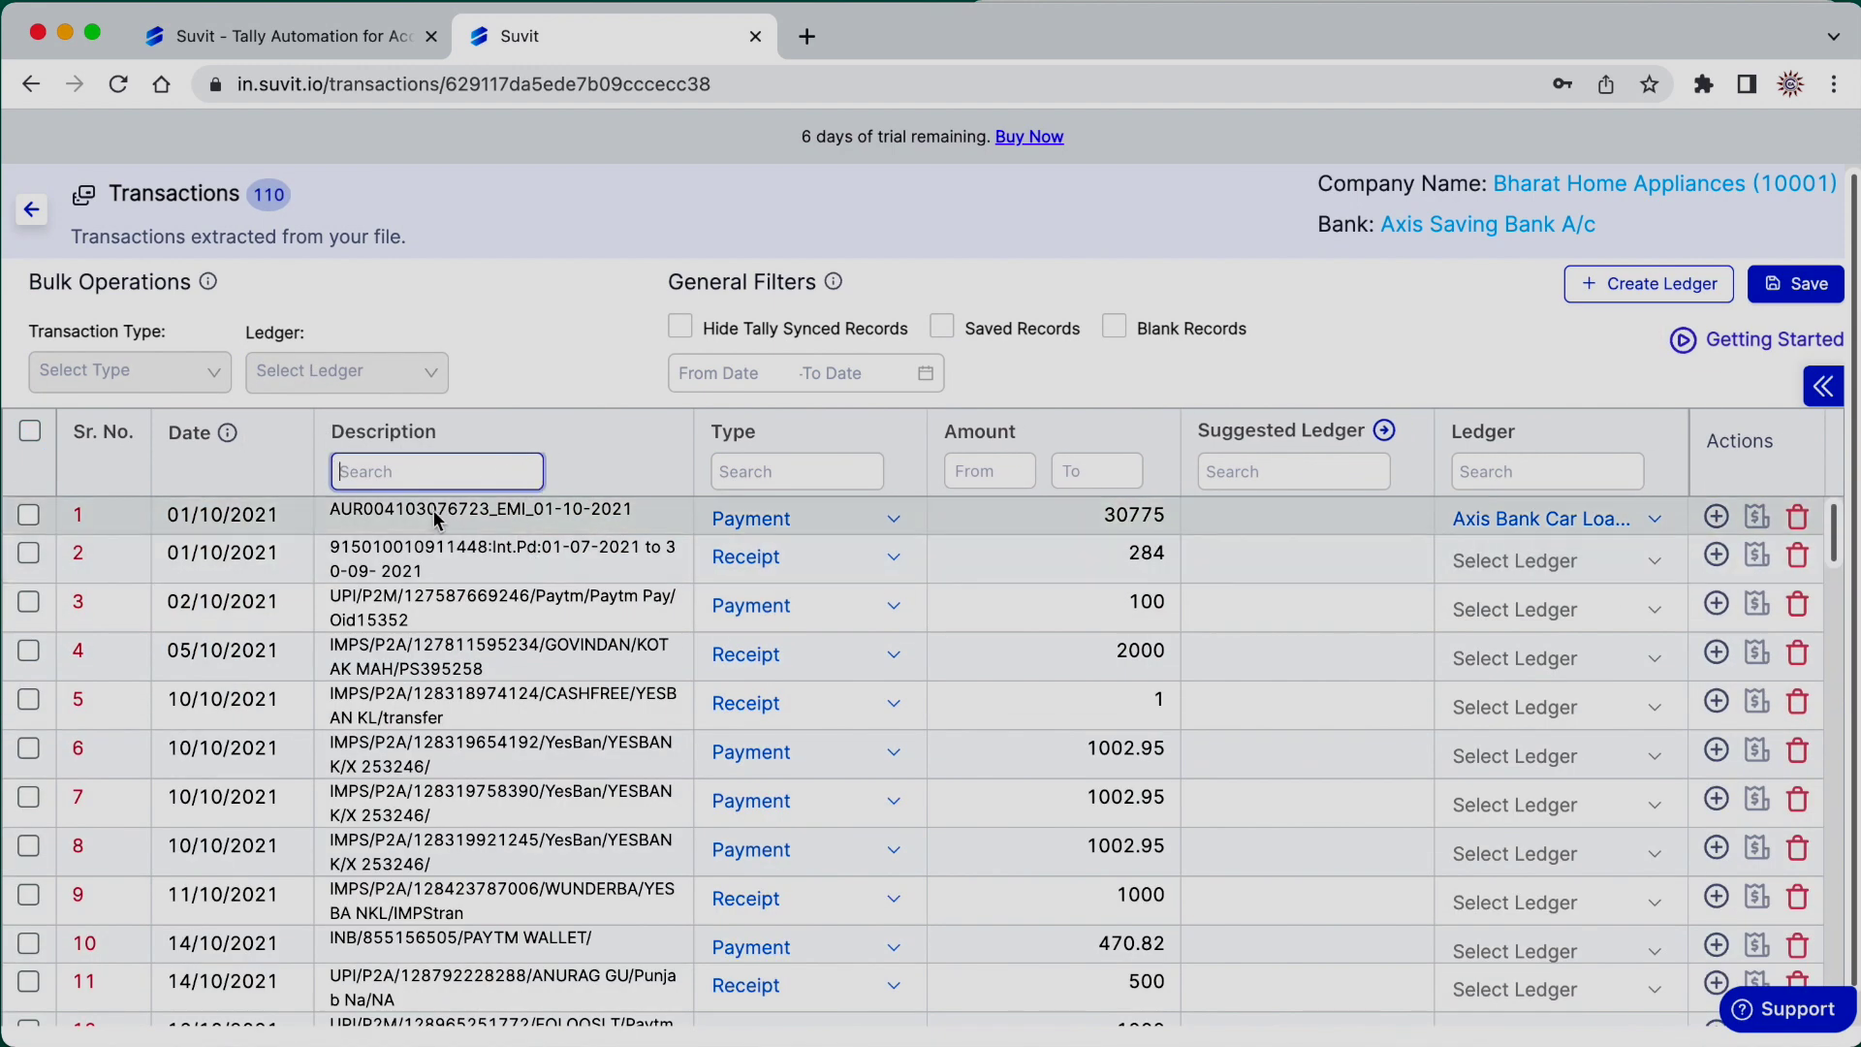
pyautogui.write('int')
pyautogui.click(28, 515)
pyautogui.click(28, 602)
pyautogui.click(313, 373)
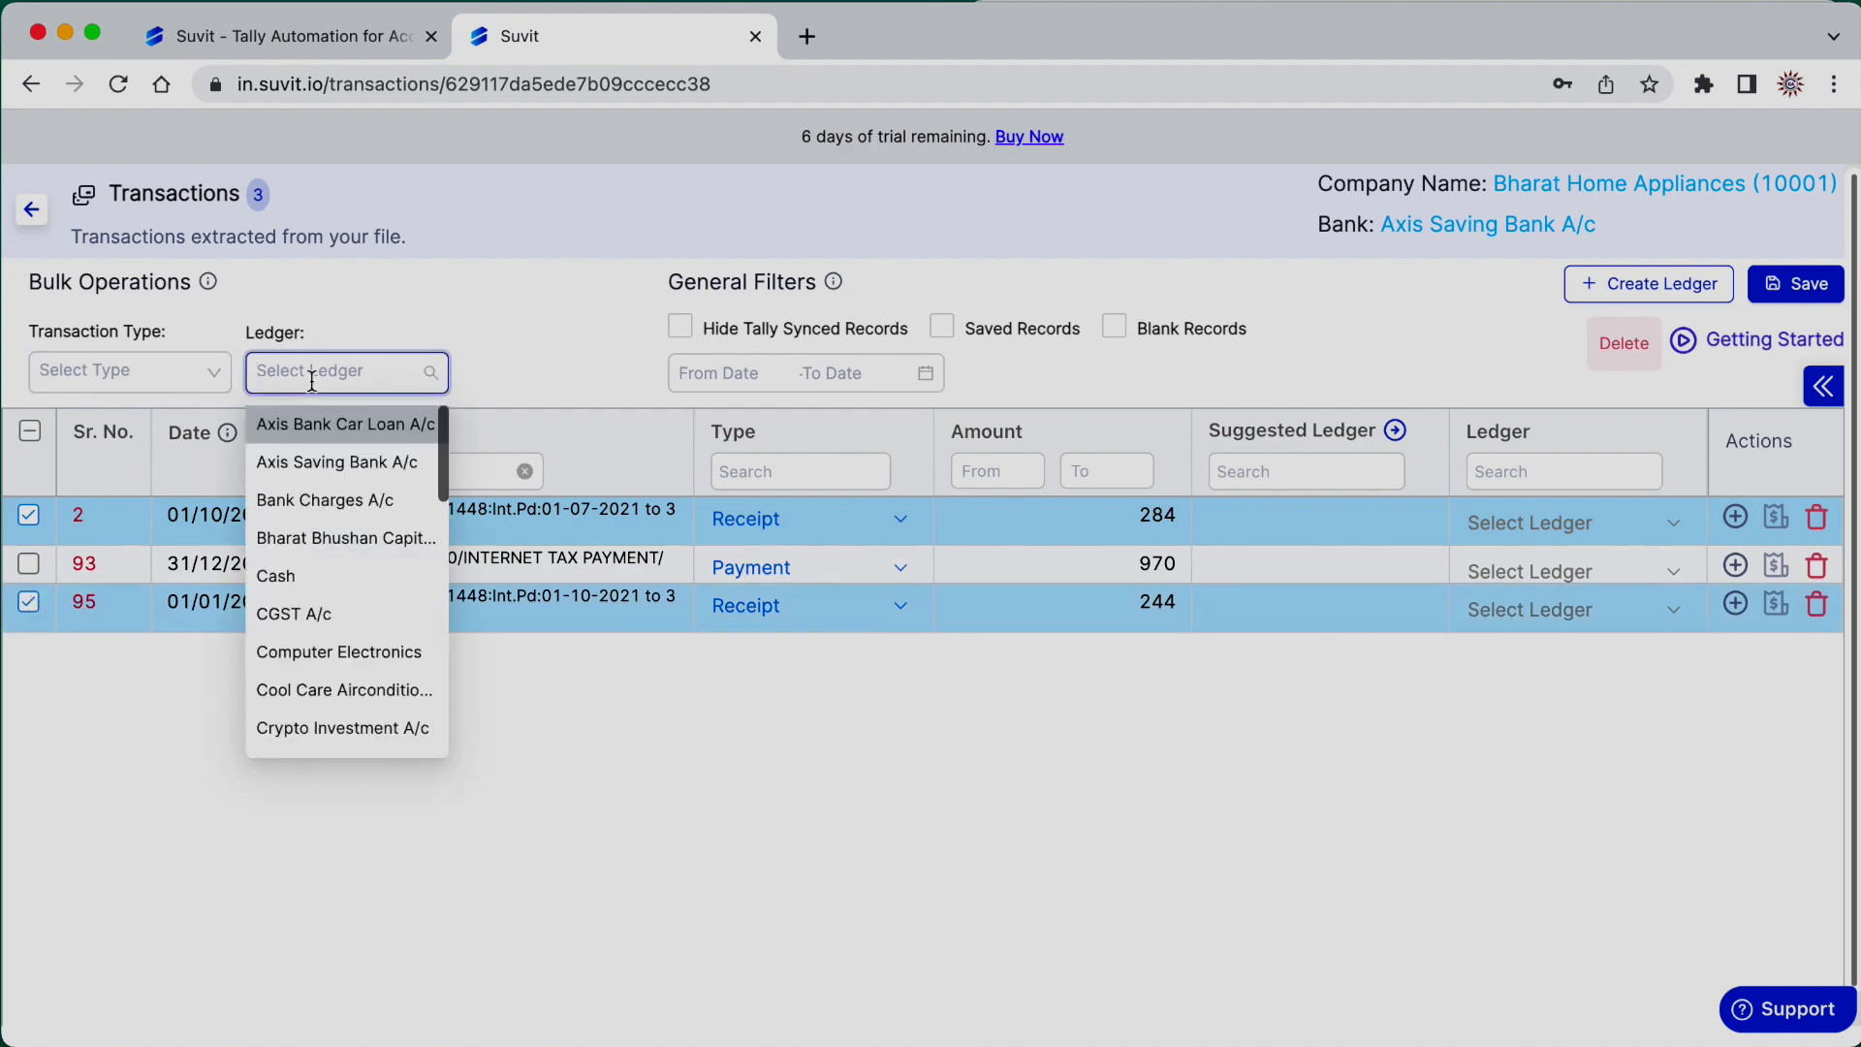
pyautogui.write('savi')
pyautogui.click(334, 458)
pyautogui.click(524, 471)
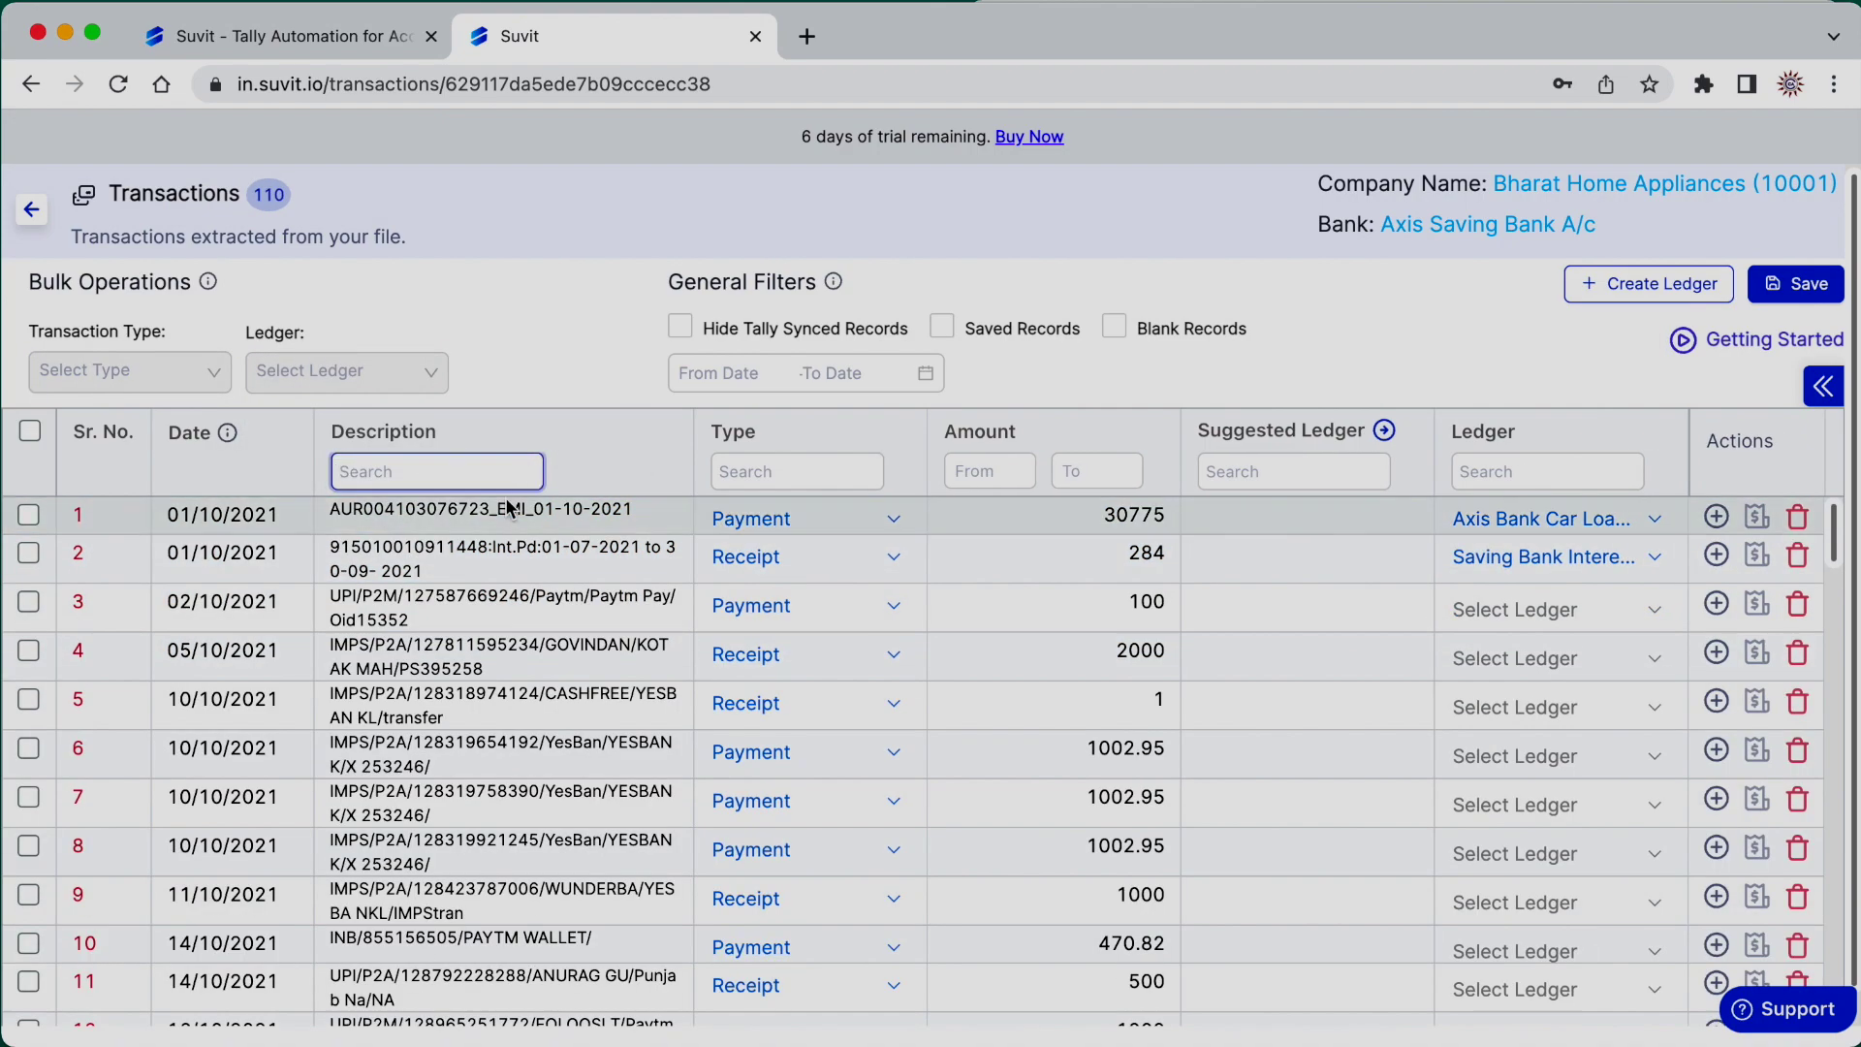
pyautogui.scroll(-5, 509, 506)
pyautogui.scroll(-5, 504, 497)
pyautogui.scroll(10, 1324, 698)
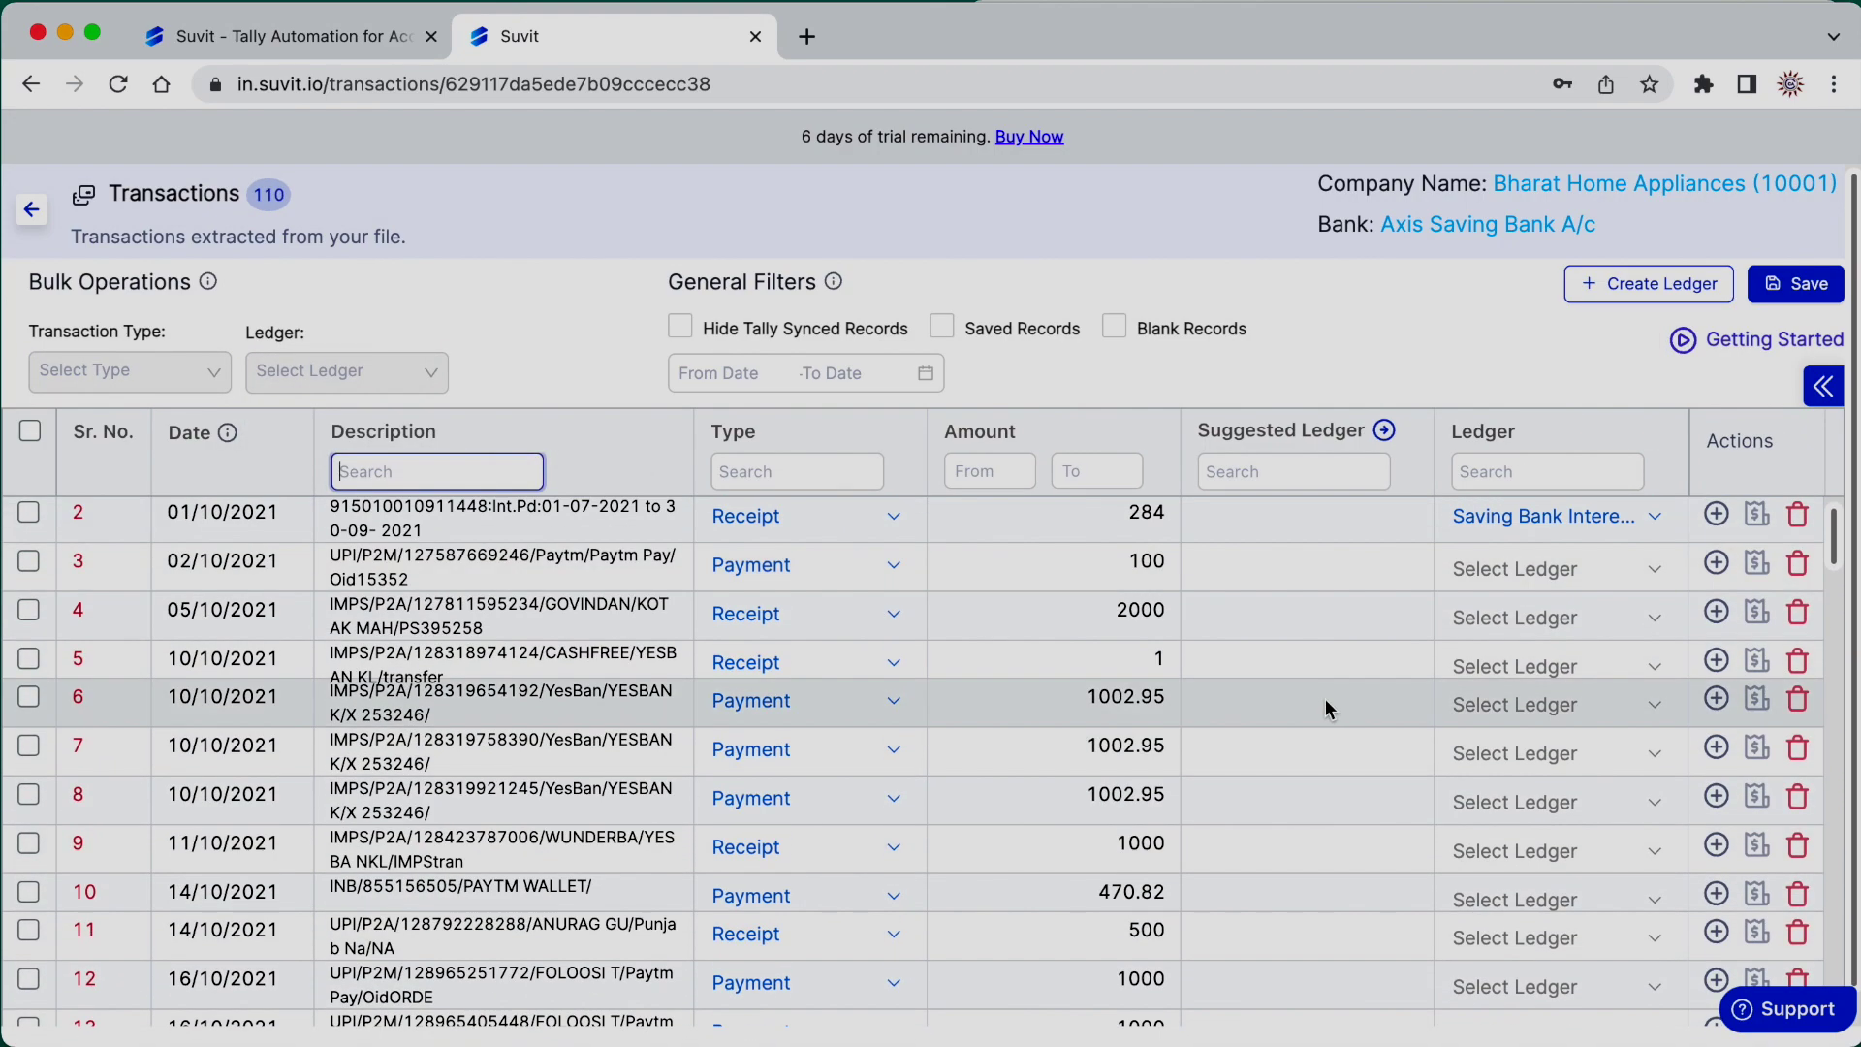
pyautogui.scroll(-2, 1326, 711)
pyautogui.scroll(-5, 1324, 698)
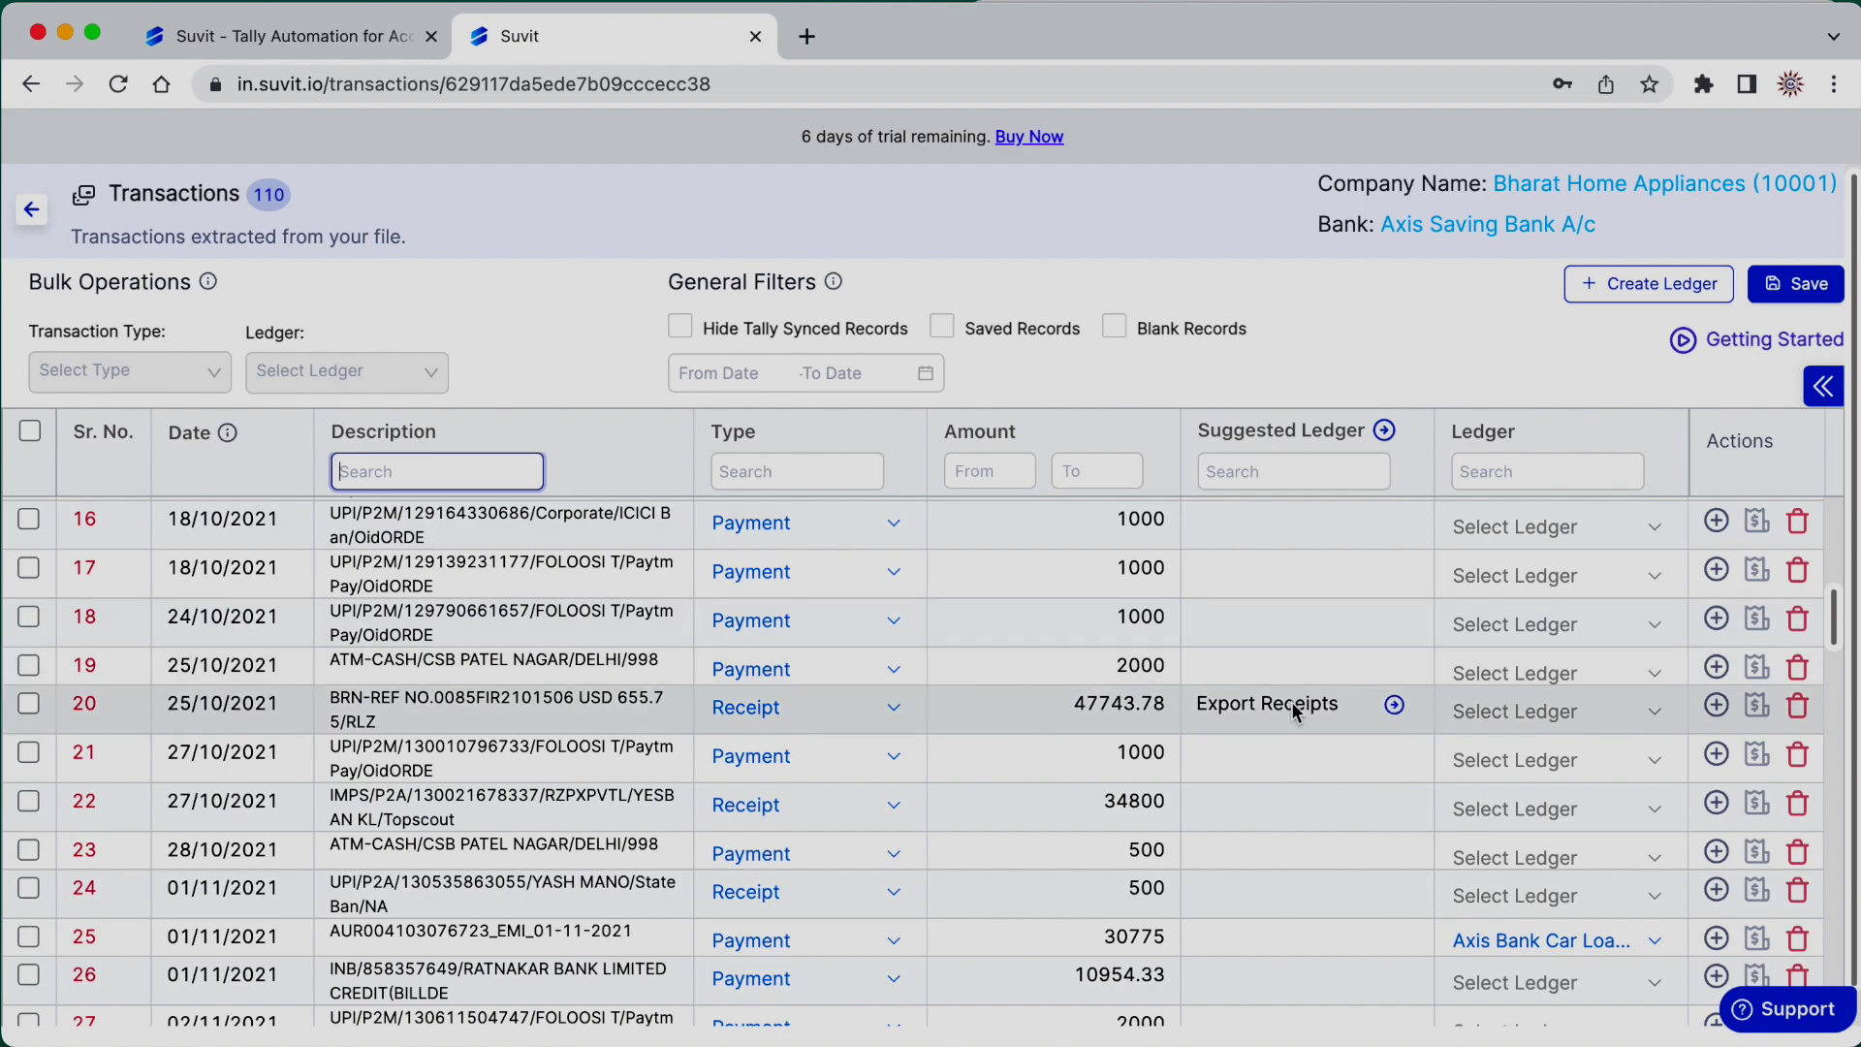
pyautogui.scroll(-5, 1291, 701)
pyautogui.scroll(-1, 1291, 701)
pyautogui.scroll(-6, 1291, 701)
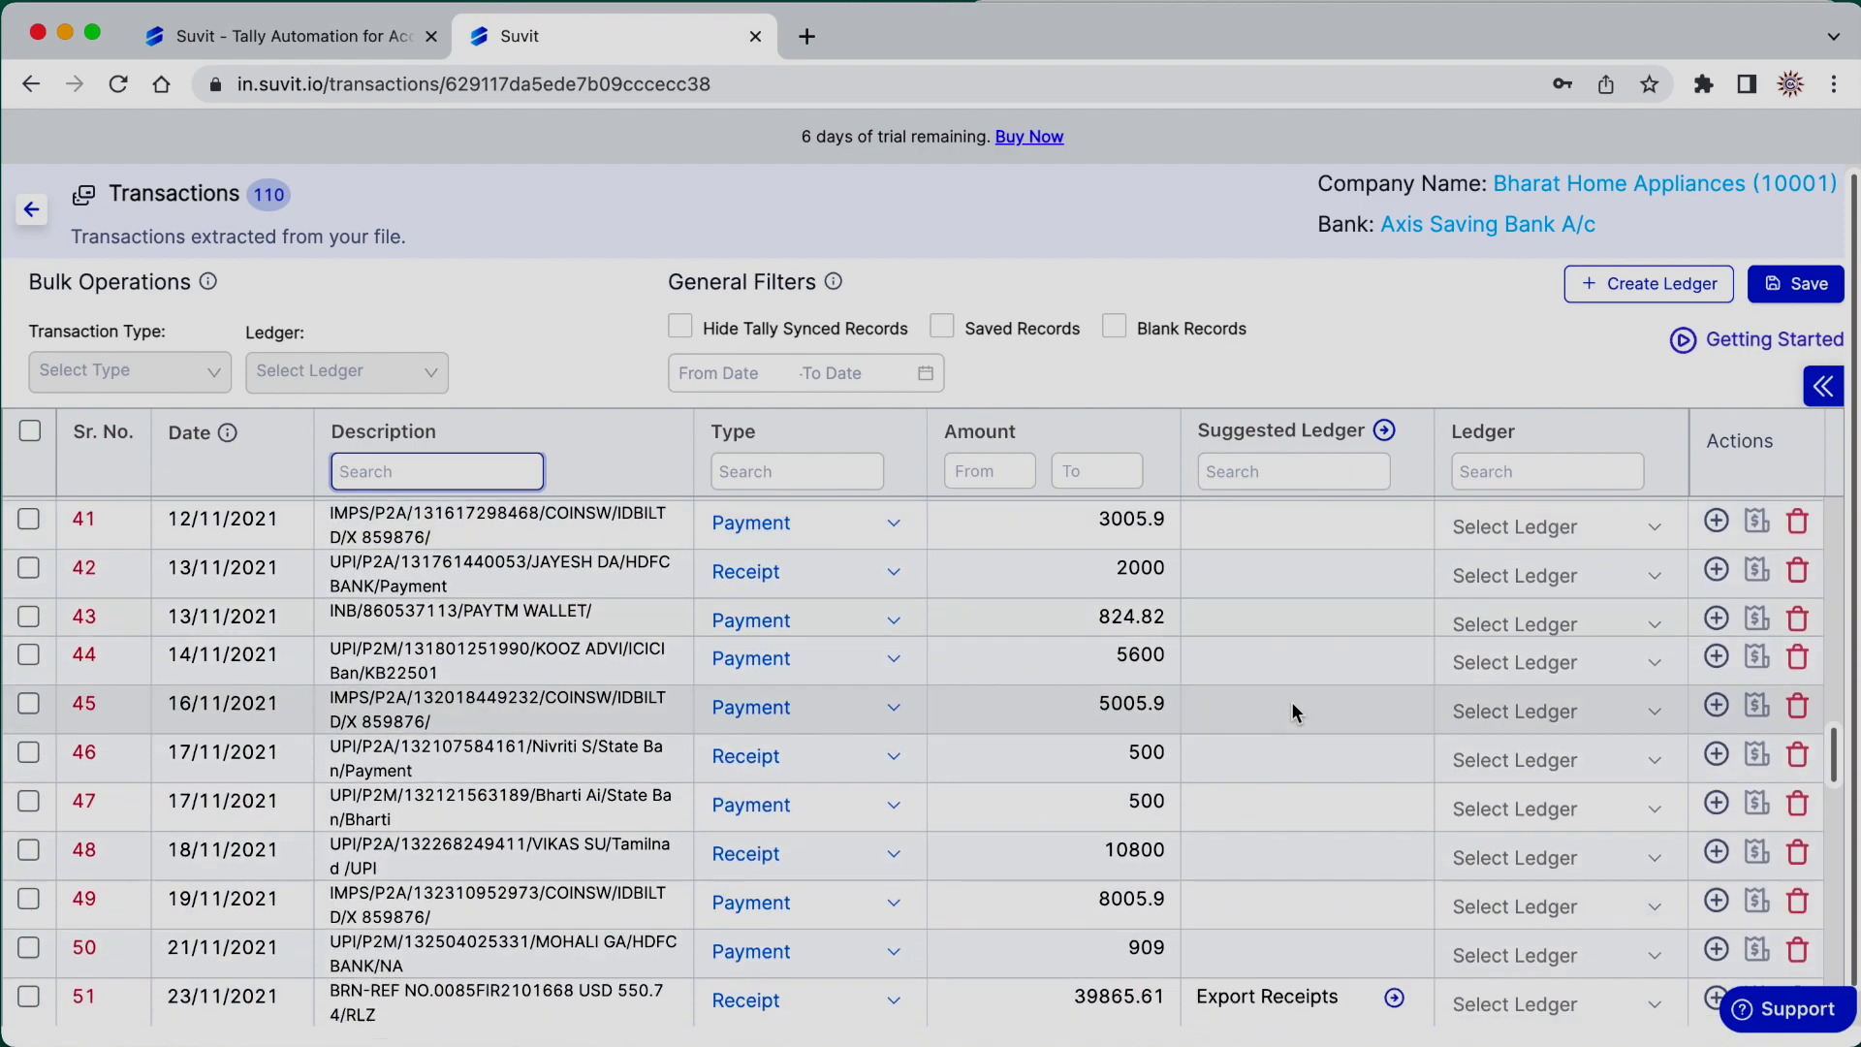
pyautogui.scroll(-4, 1292, 709)
pyautogui.scroll(-1, 1292, 709)
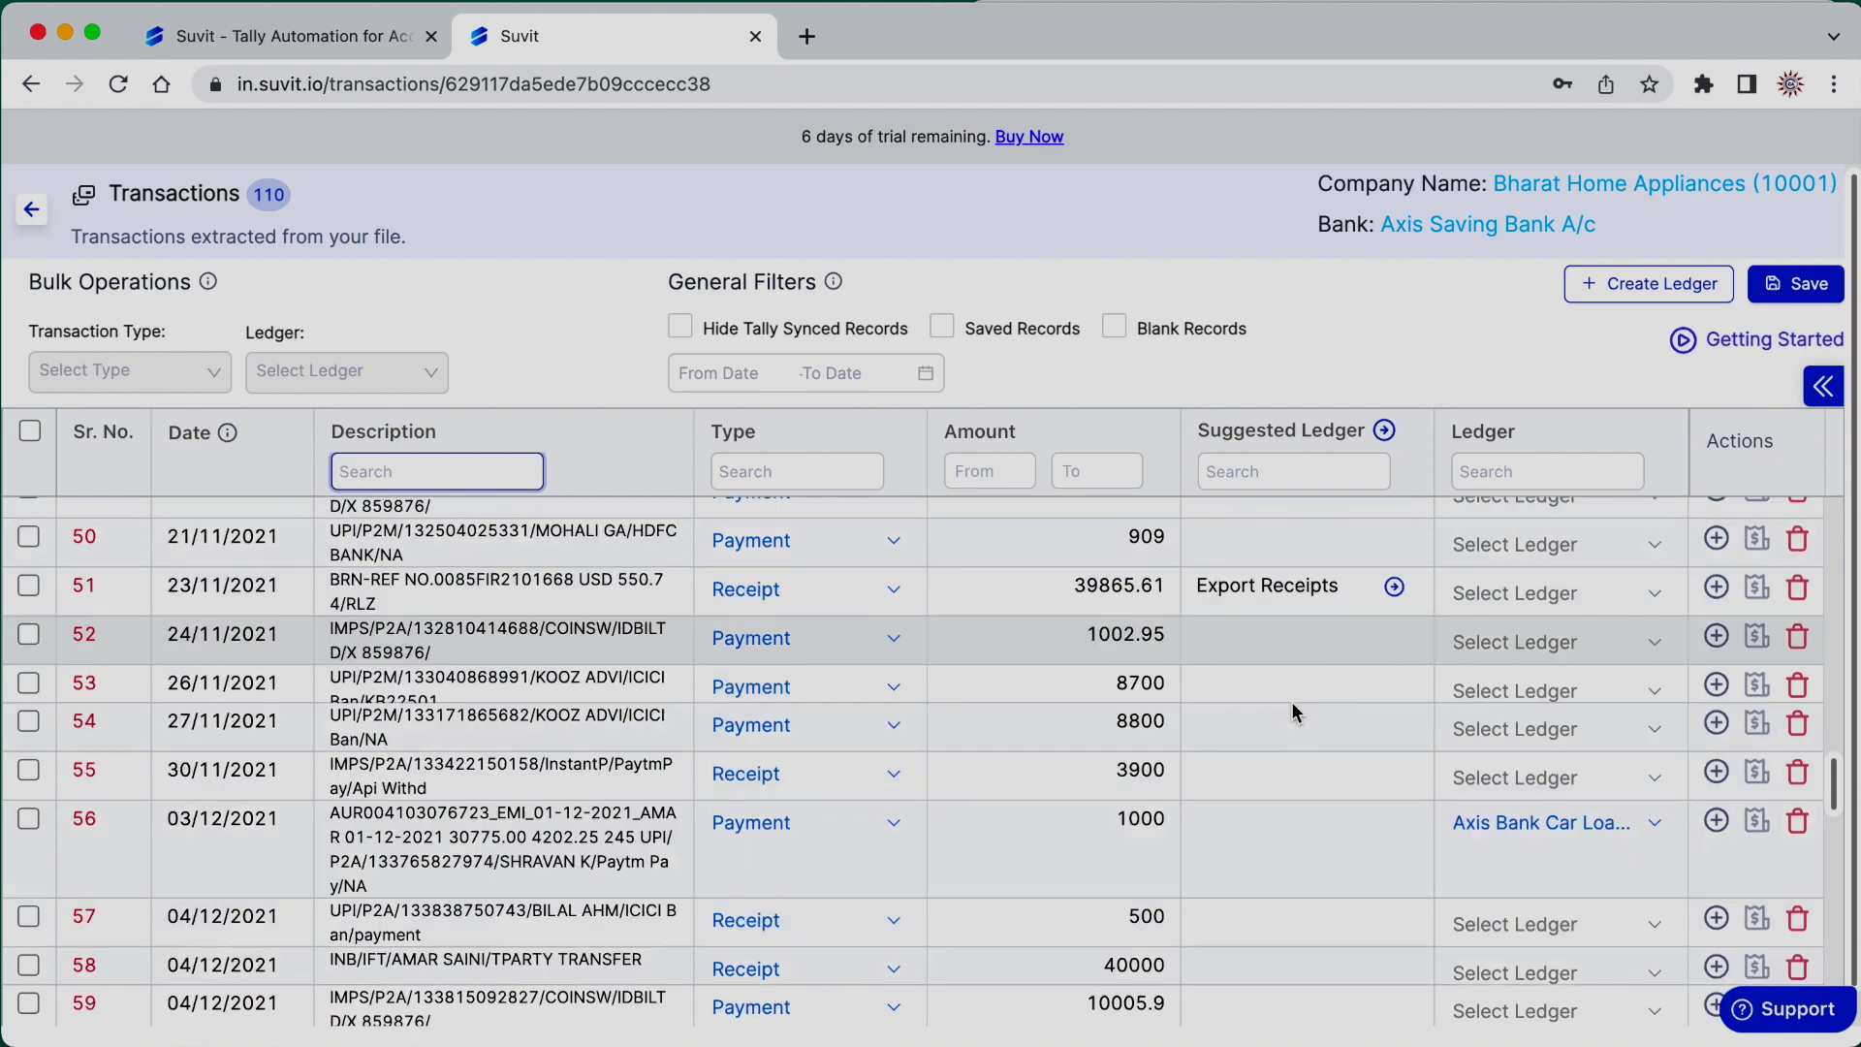
pyautogui.scroll(-8, 1292, 709)
pyautogui.scroll(-5, 1292, 709)
pyautogui.scroll(-4, 1292, 709)
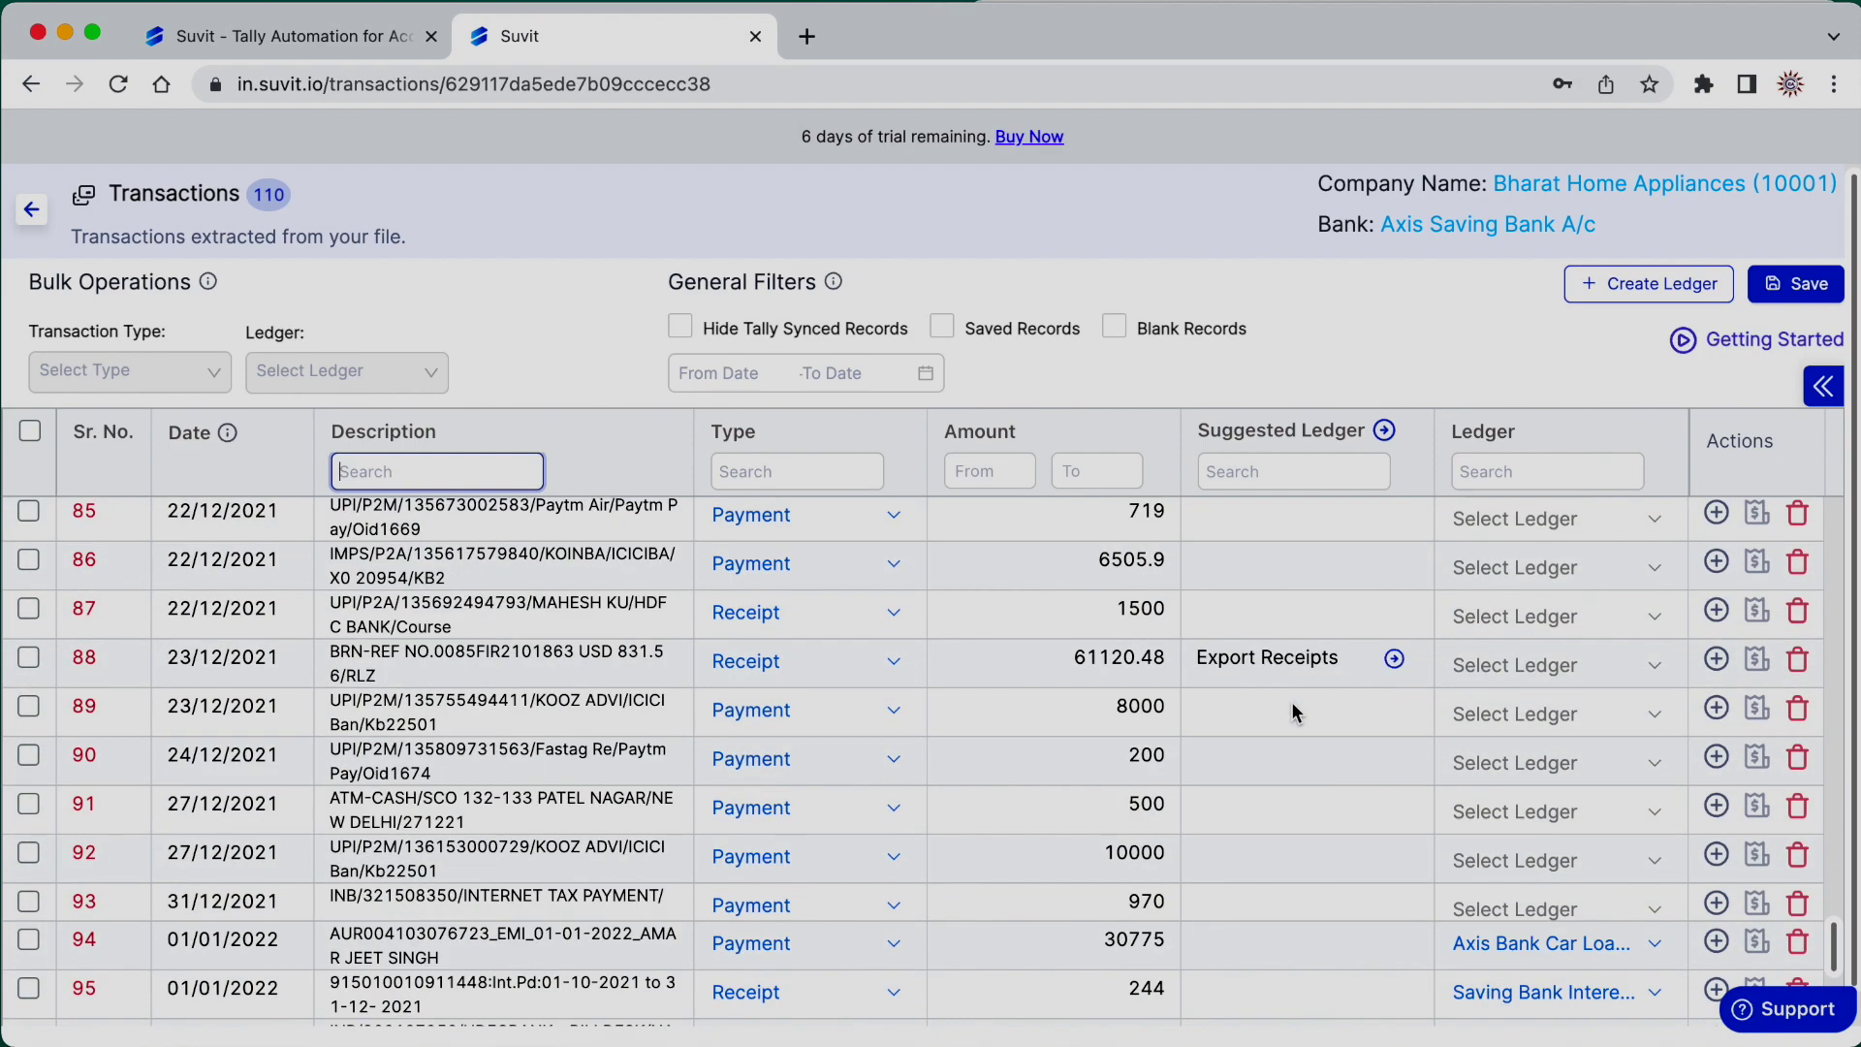
pyautogui.scroll(-3, 1292, 712)
pyautogui.scroll(3, 1292, 713)
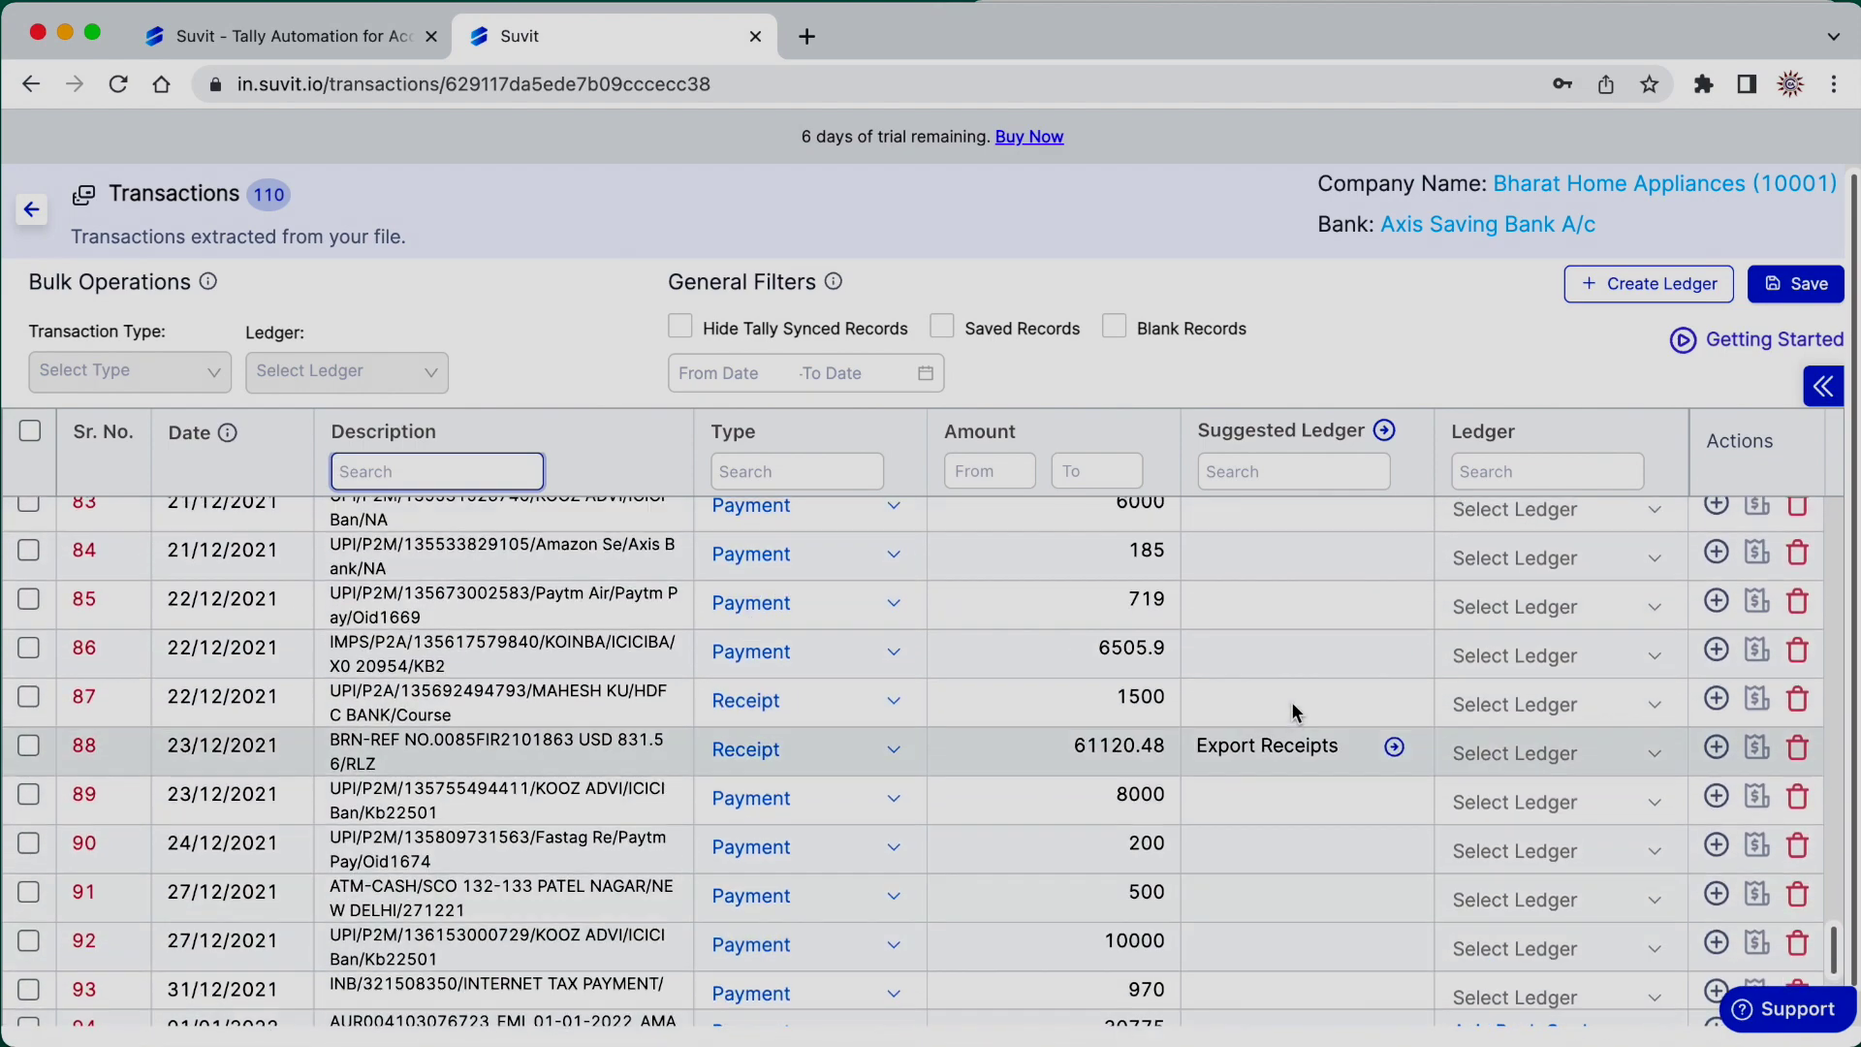
pyautogui.scroll(-1, 1293, 712)
pyautogui.scroll(-5, 1292, 712)
pyautogui.scroll(-2, 1292, 712)
pyautogui.scroll(4, 1292, 712)
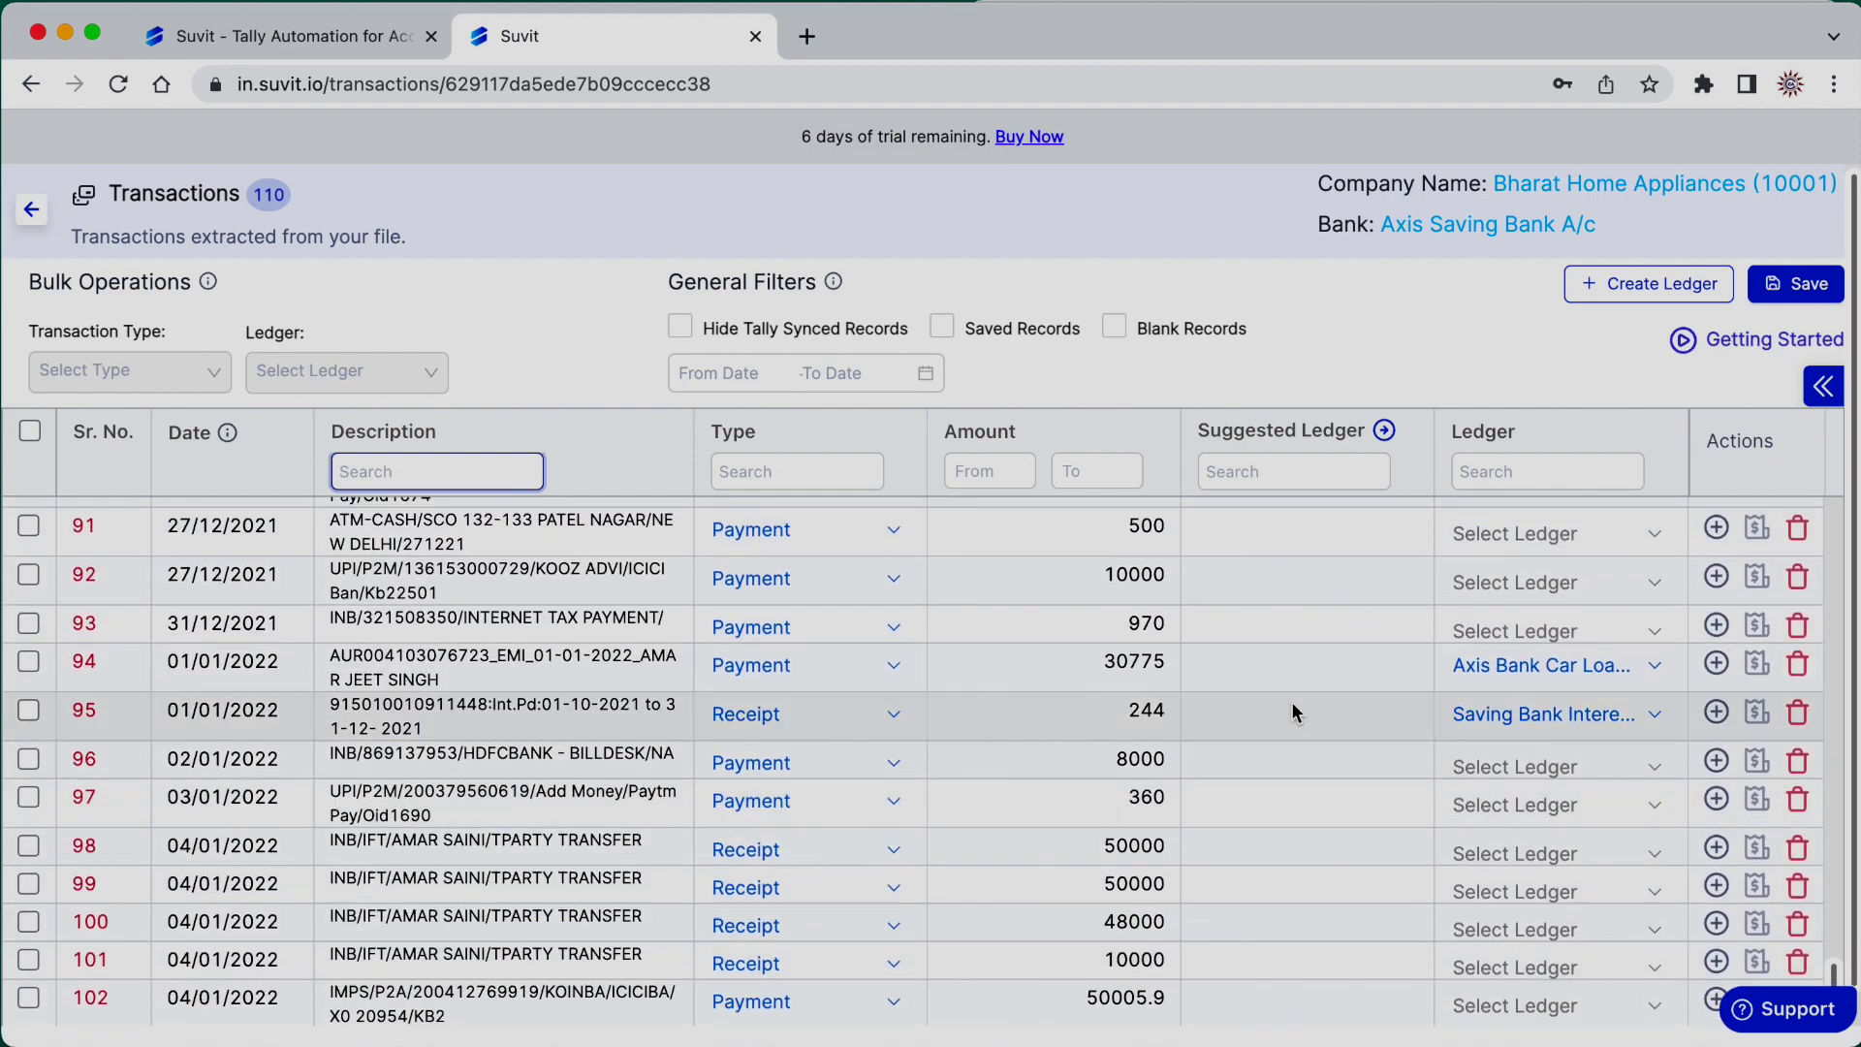
pyautogui.scroll(3, 1292, 712)
pyautogui.scroll(1, 1292, 713)
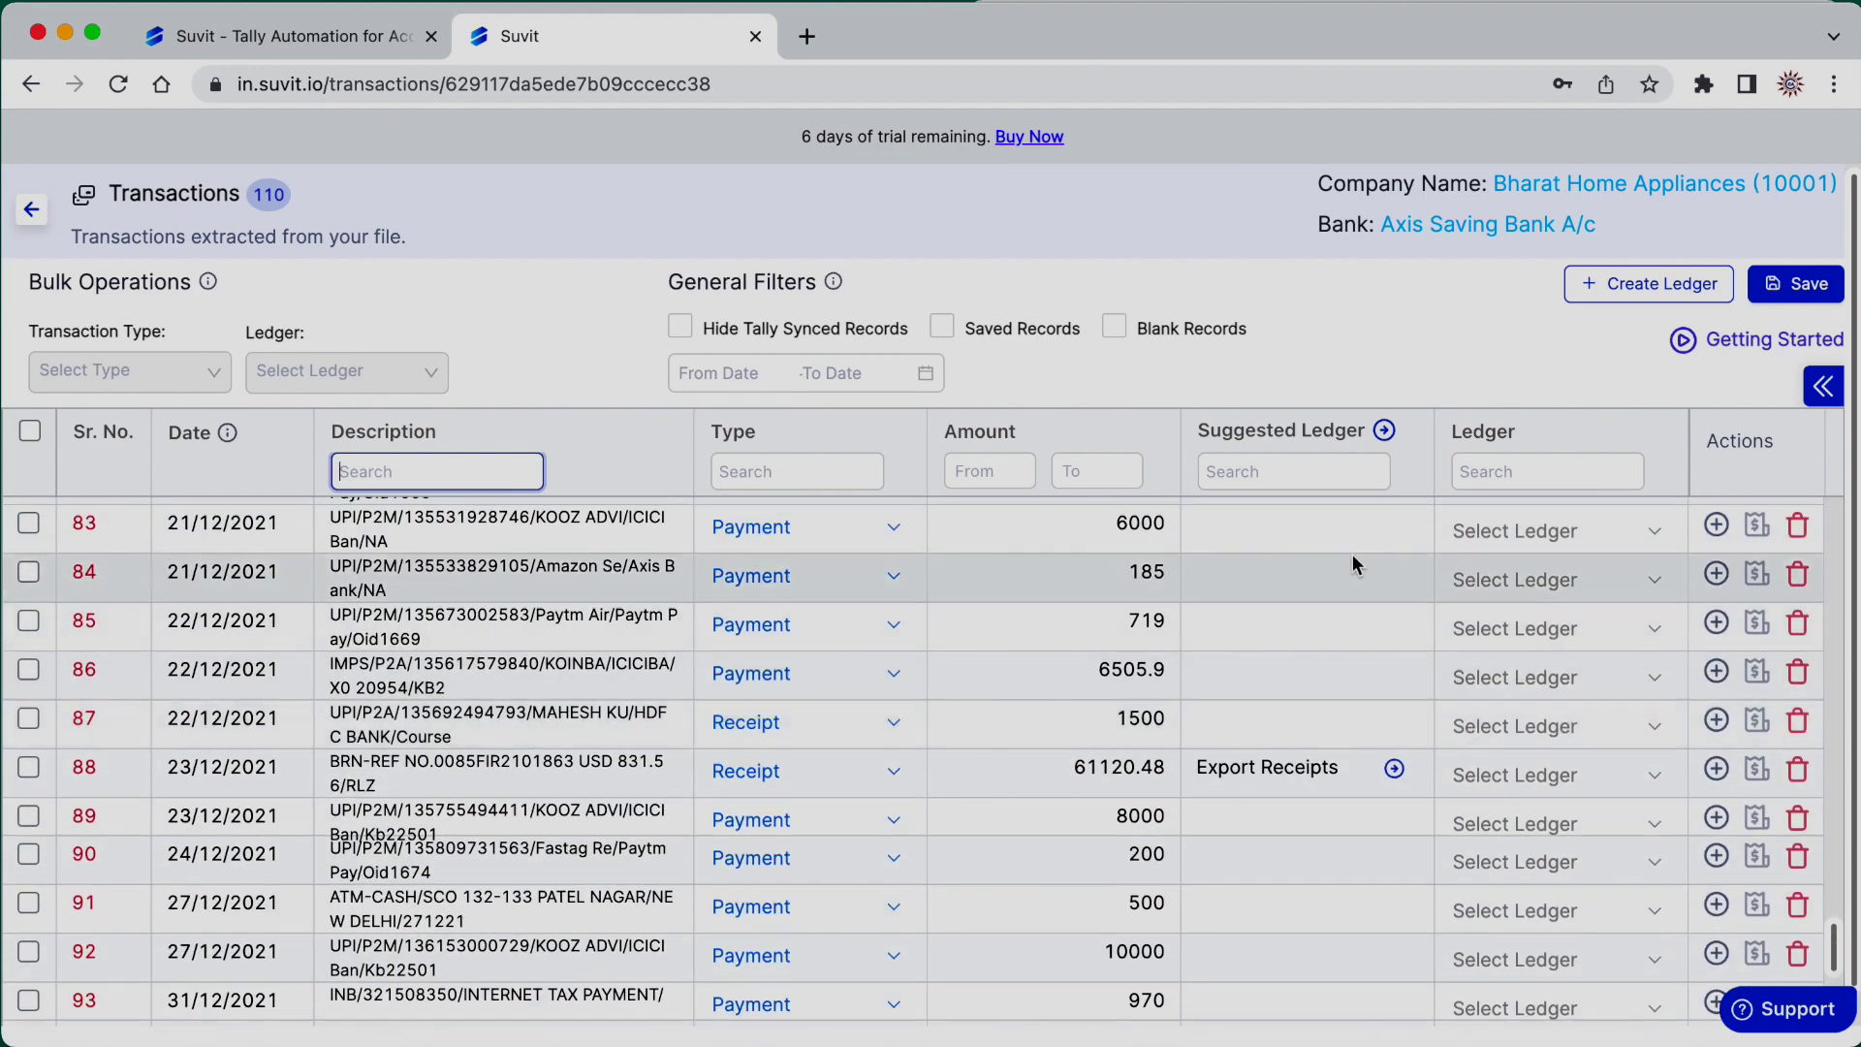
pyautogui.click(1384, 431)
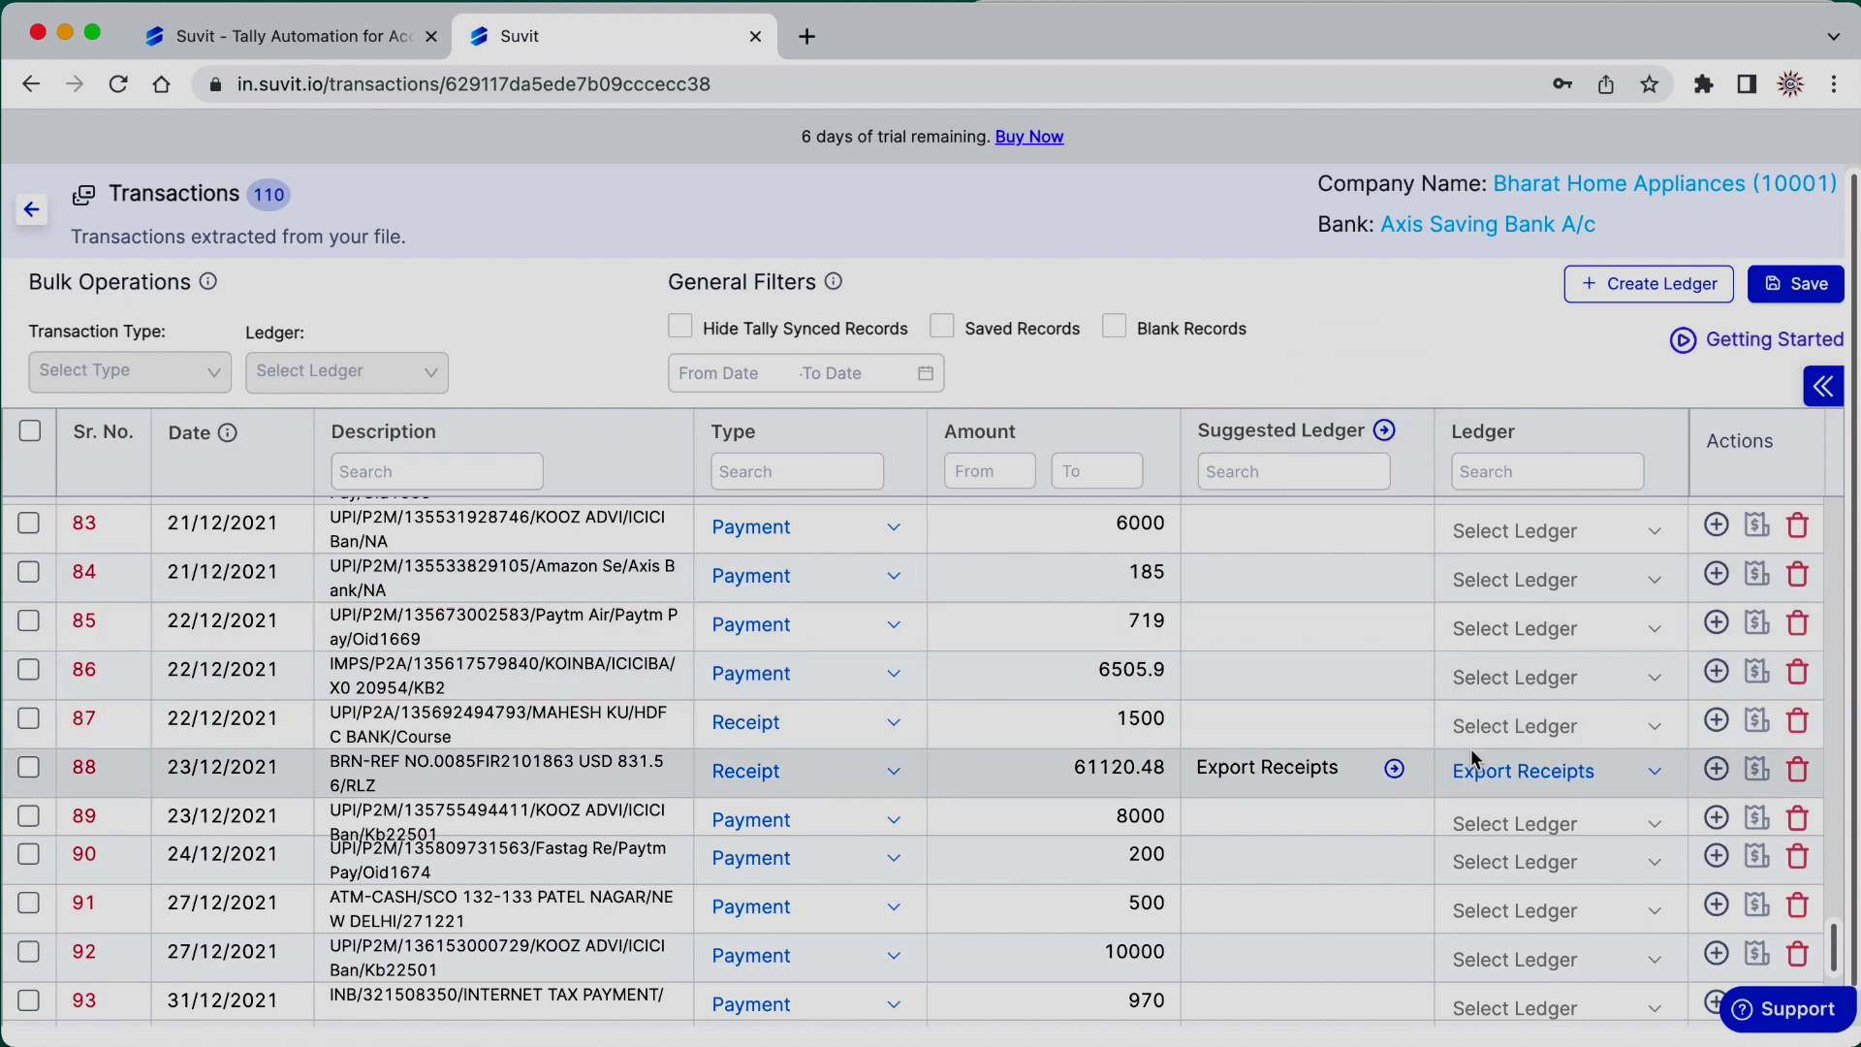
pyautogui.scroll(2, 1470, 746)
pyautogui.scroll(3, 1470, 747)
pyautogui.scroll(4, 1469, 746)
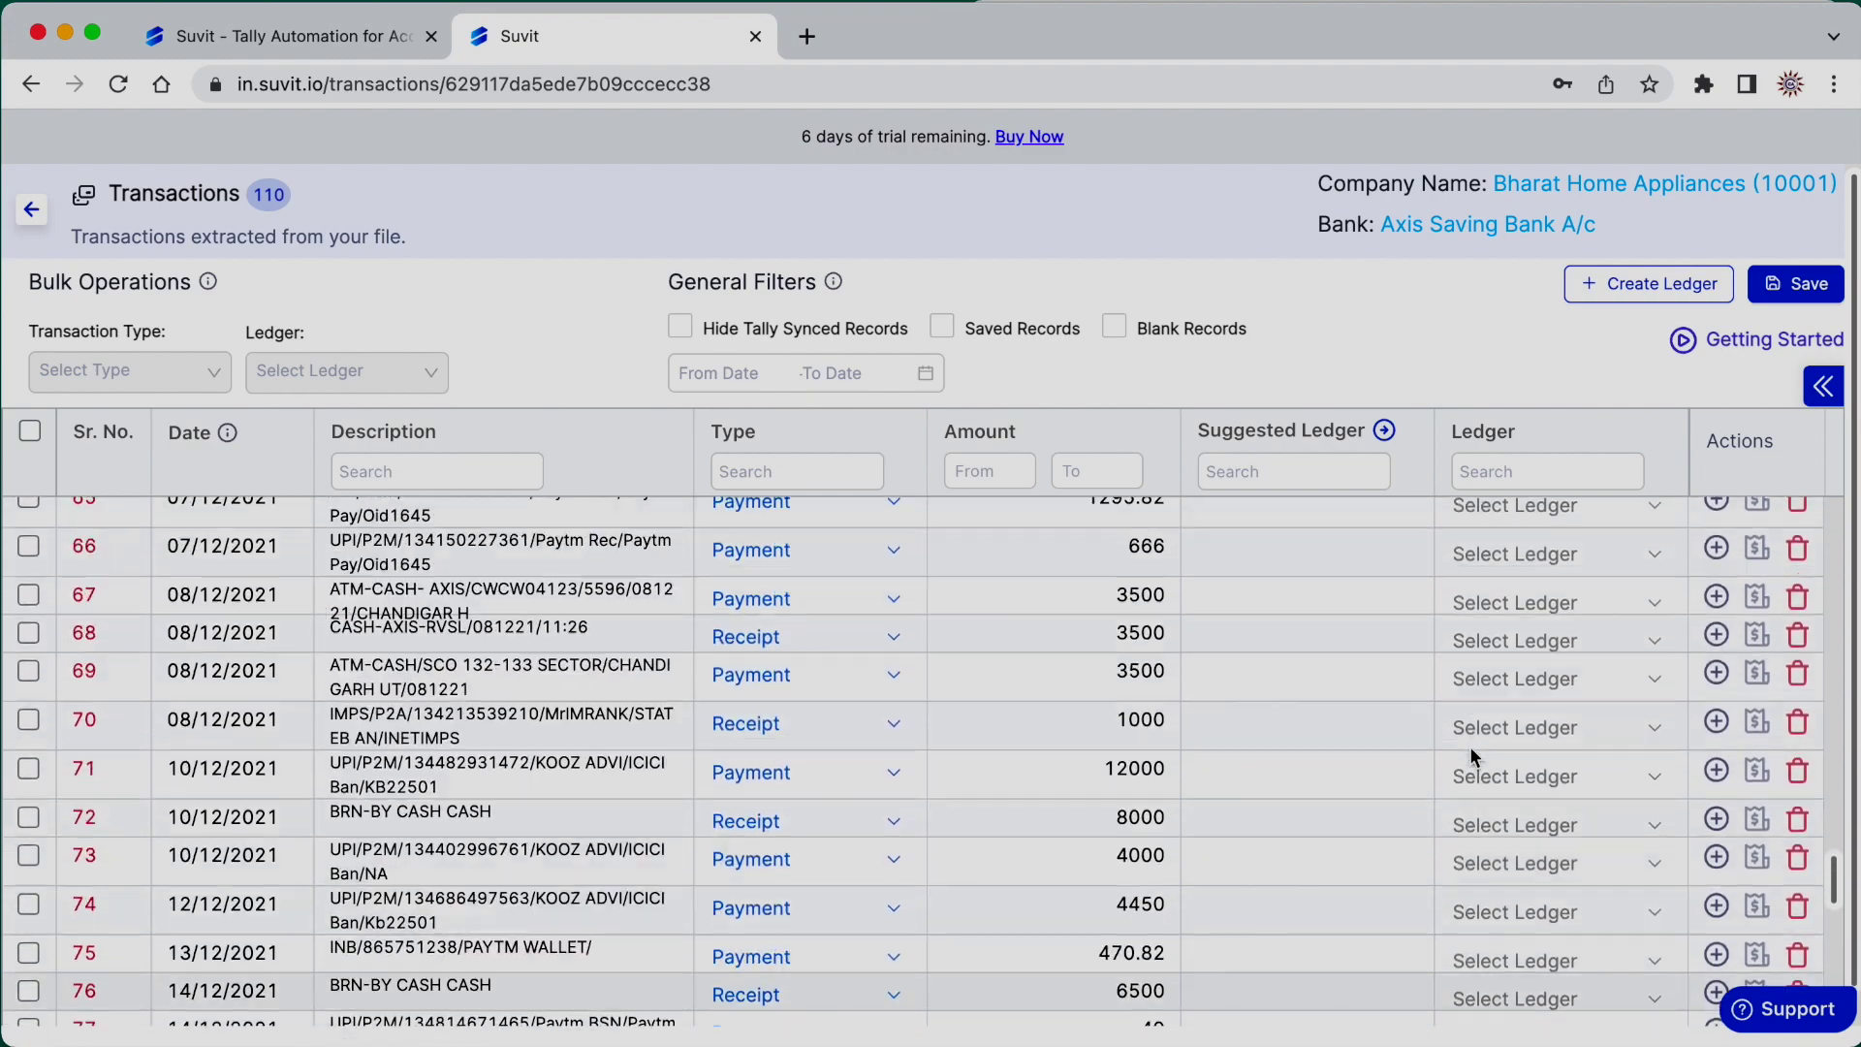
pyautogui.scroll(2, 1470, 746)
pyautogui.scroll(4, 1469, 747)
pyautogui.scroll(3, 1469, 747)
pyautogui.scroll(2, 1469, 746)
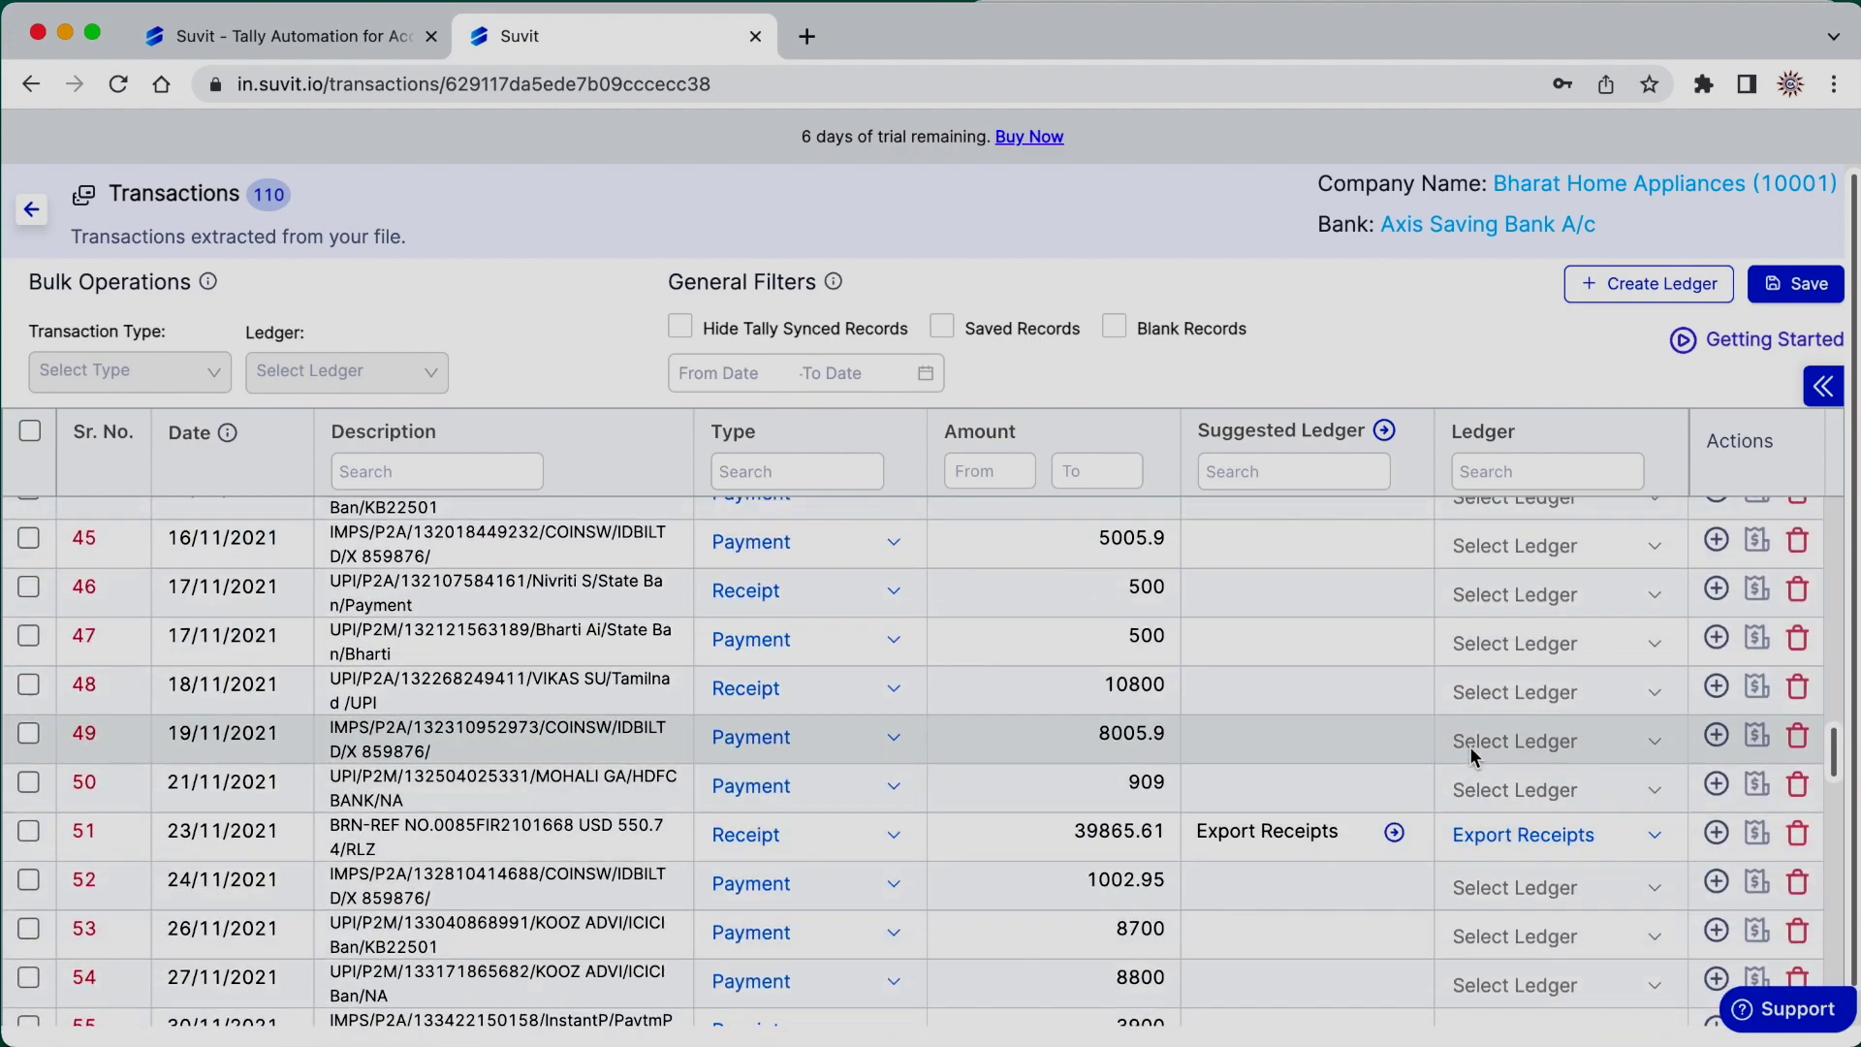
pyautogui.scroll(2, 1470, 747)
pyautogui.scroll(3, 1470, 747)
pyautogui.scroll(8, 1470, 747)
pyautogui.scroll(8, 1469, 747)
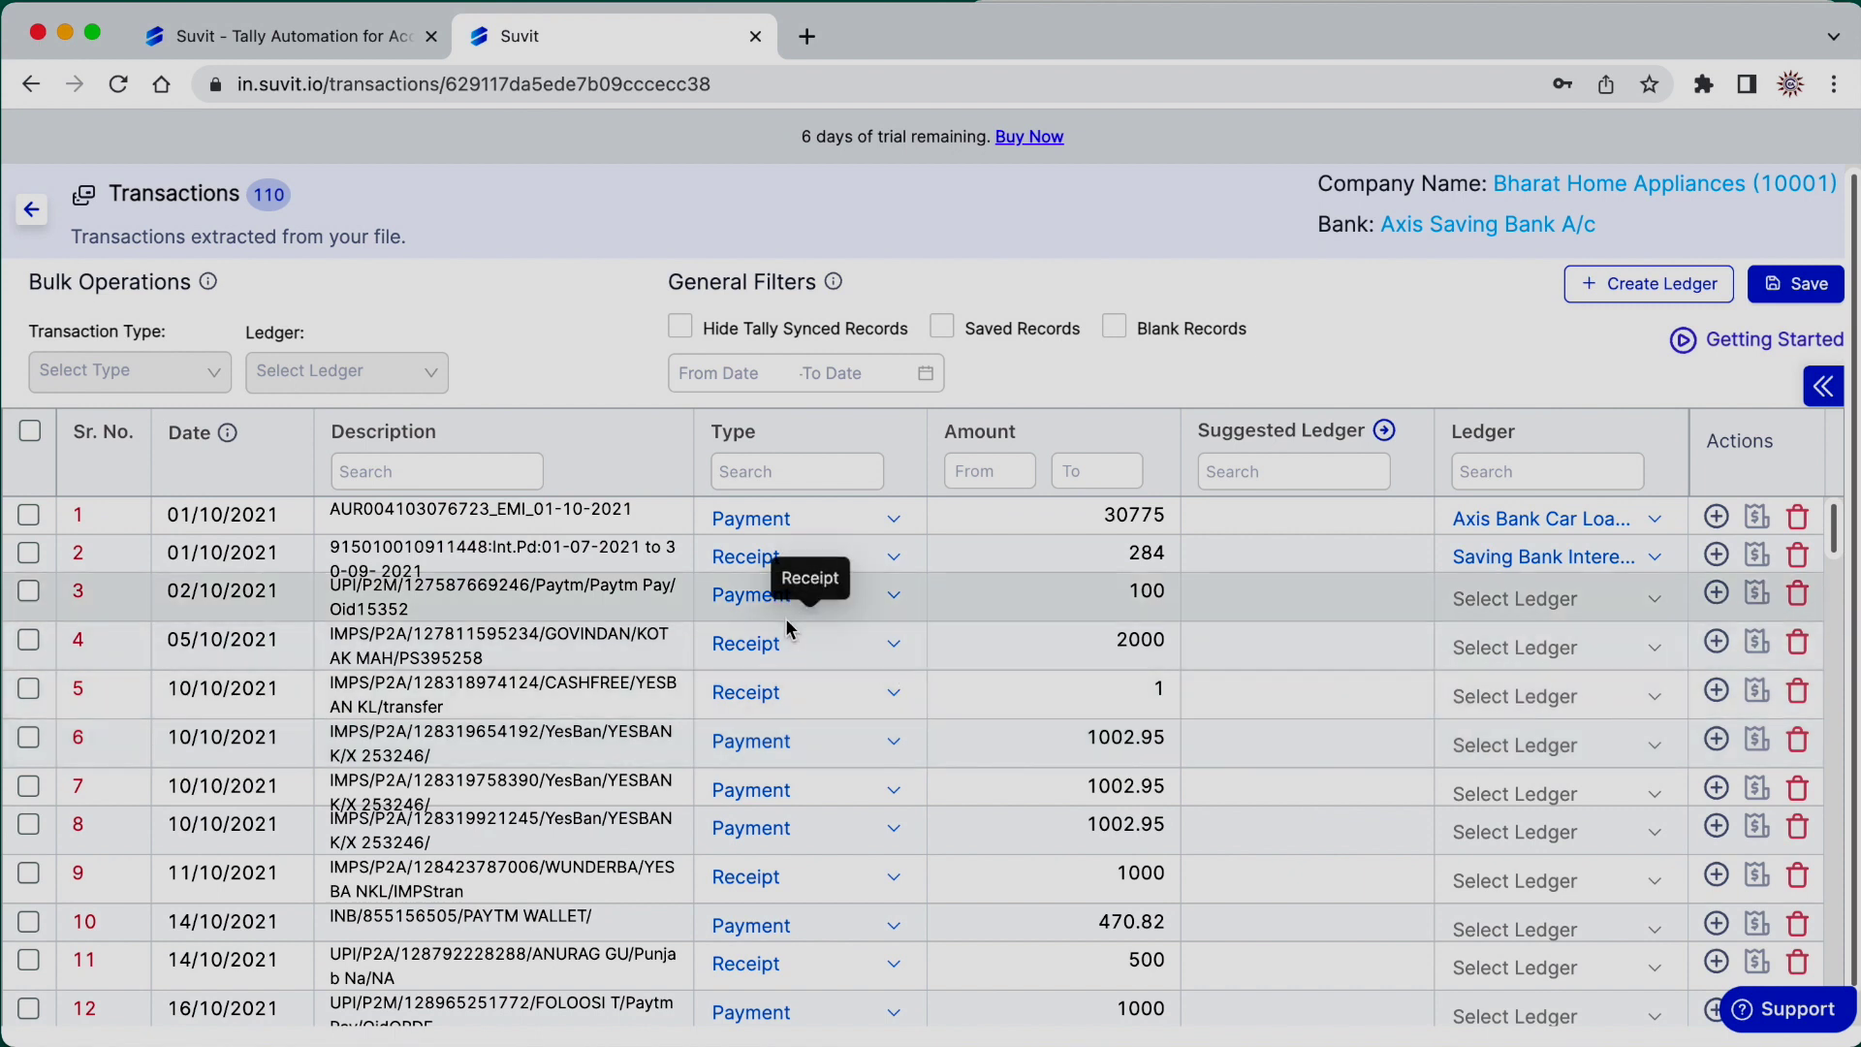
# Step: Set transaction 3's ledger to PAYTM Wallet A/c
pyautogui.click(1525, 593)
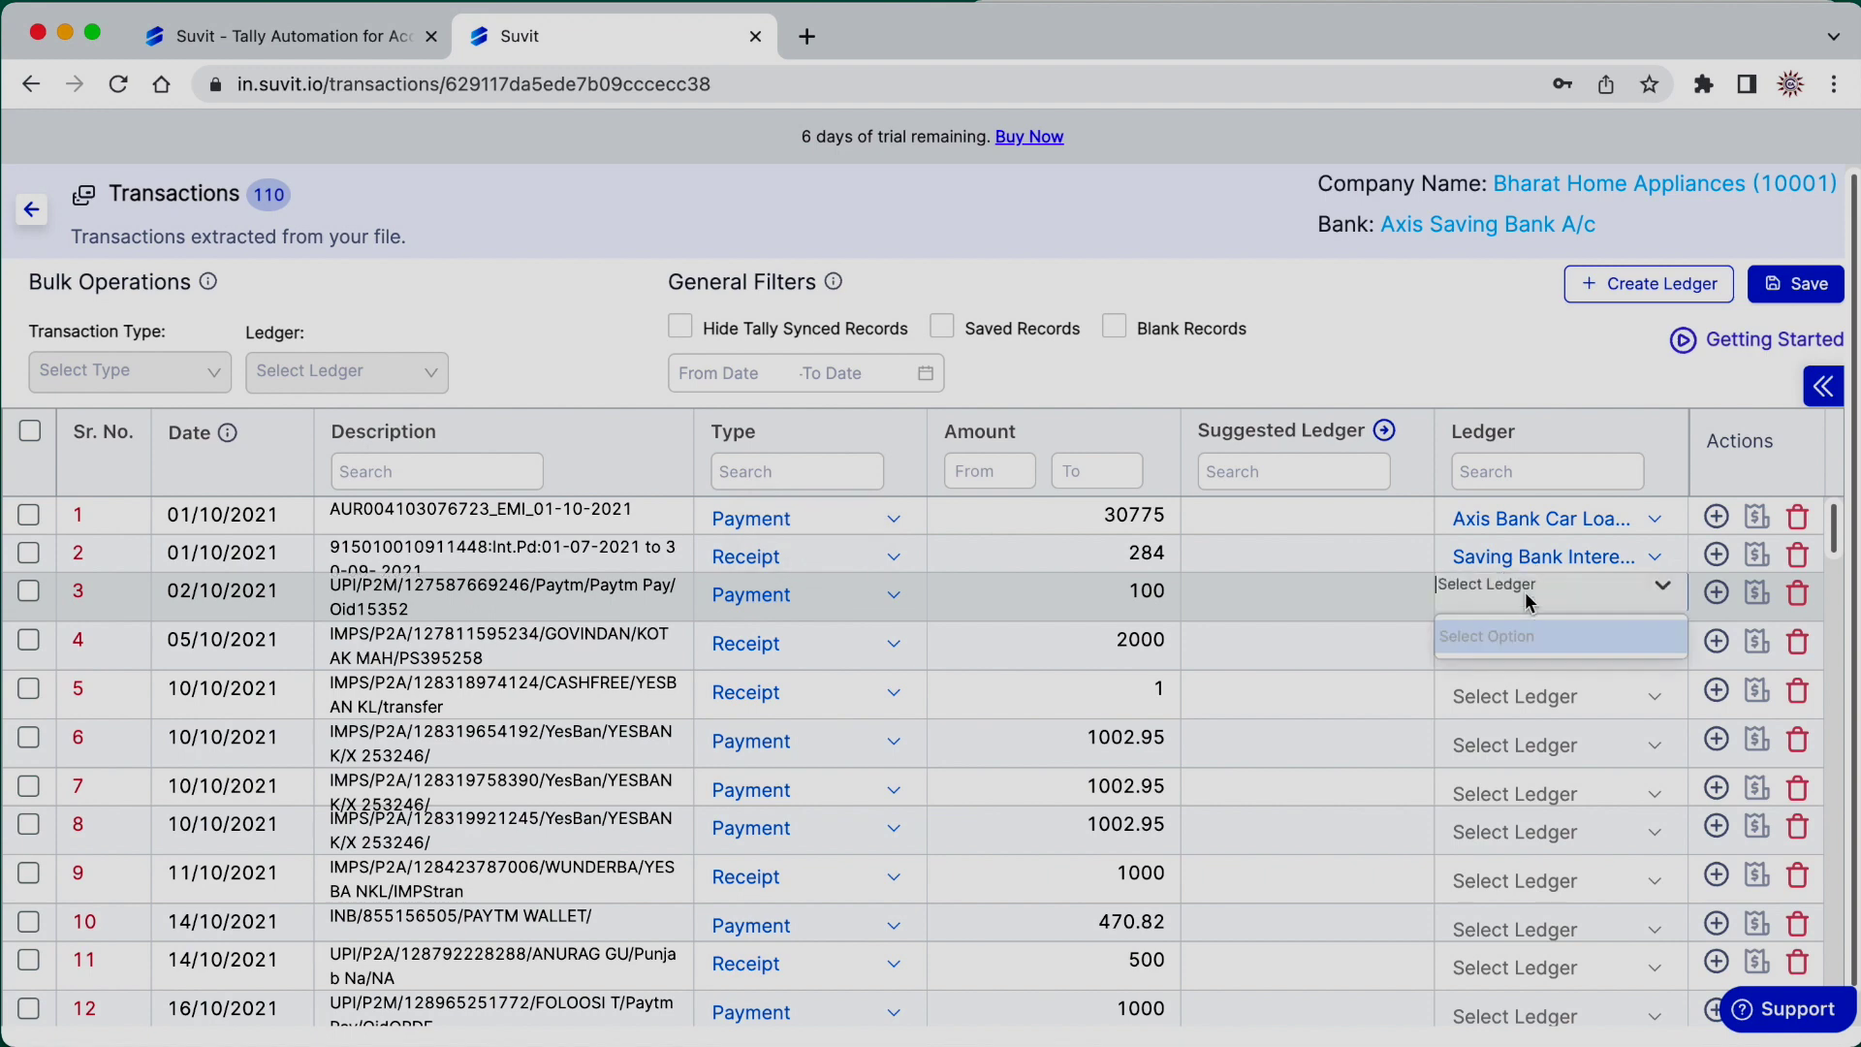
pyautogui.write('paytm')
pyautogui.click(1512, 628)
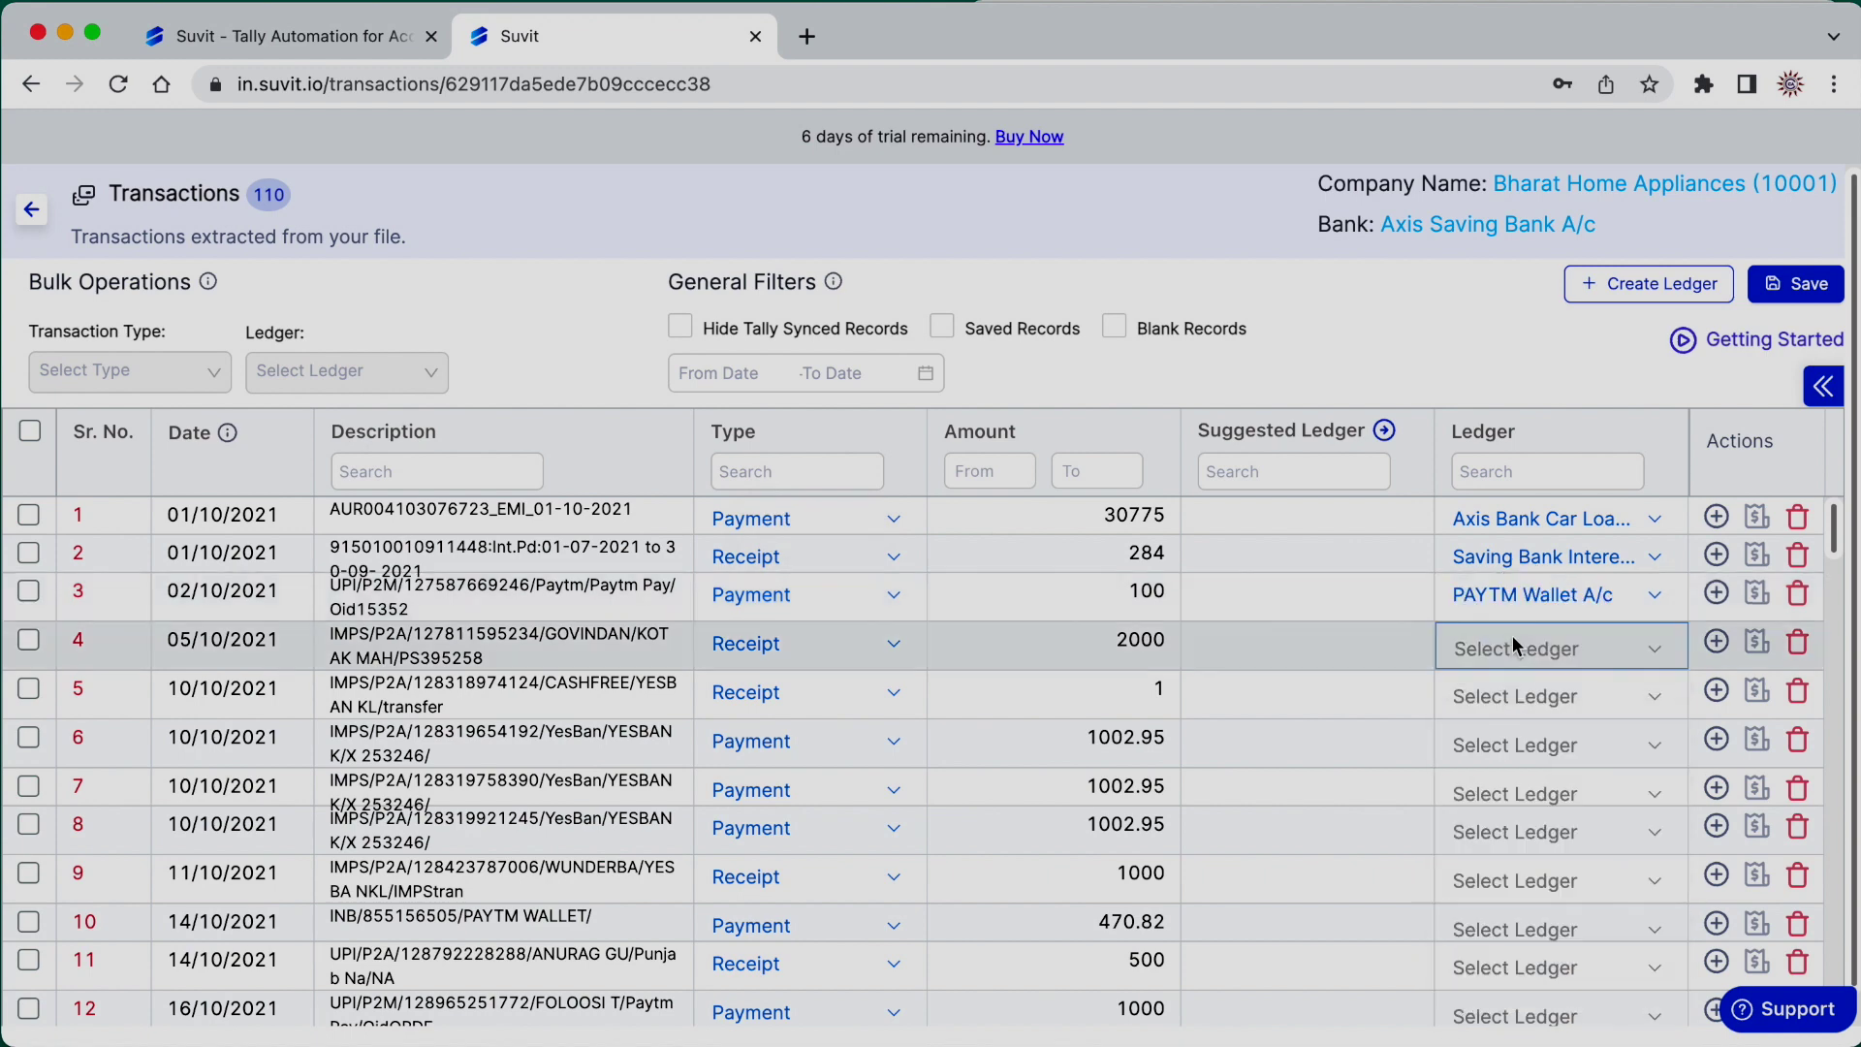
# Step: Bulk-assign Axis Bank Car Loan A/c to the 'aur' EMI transactions and save
pyautogui.click(436, 471)
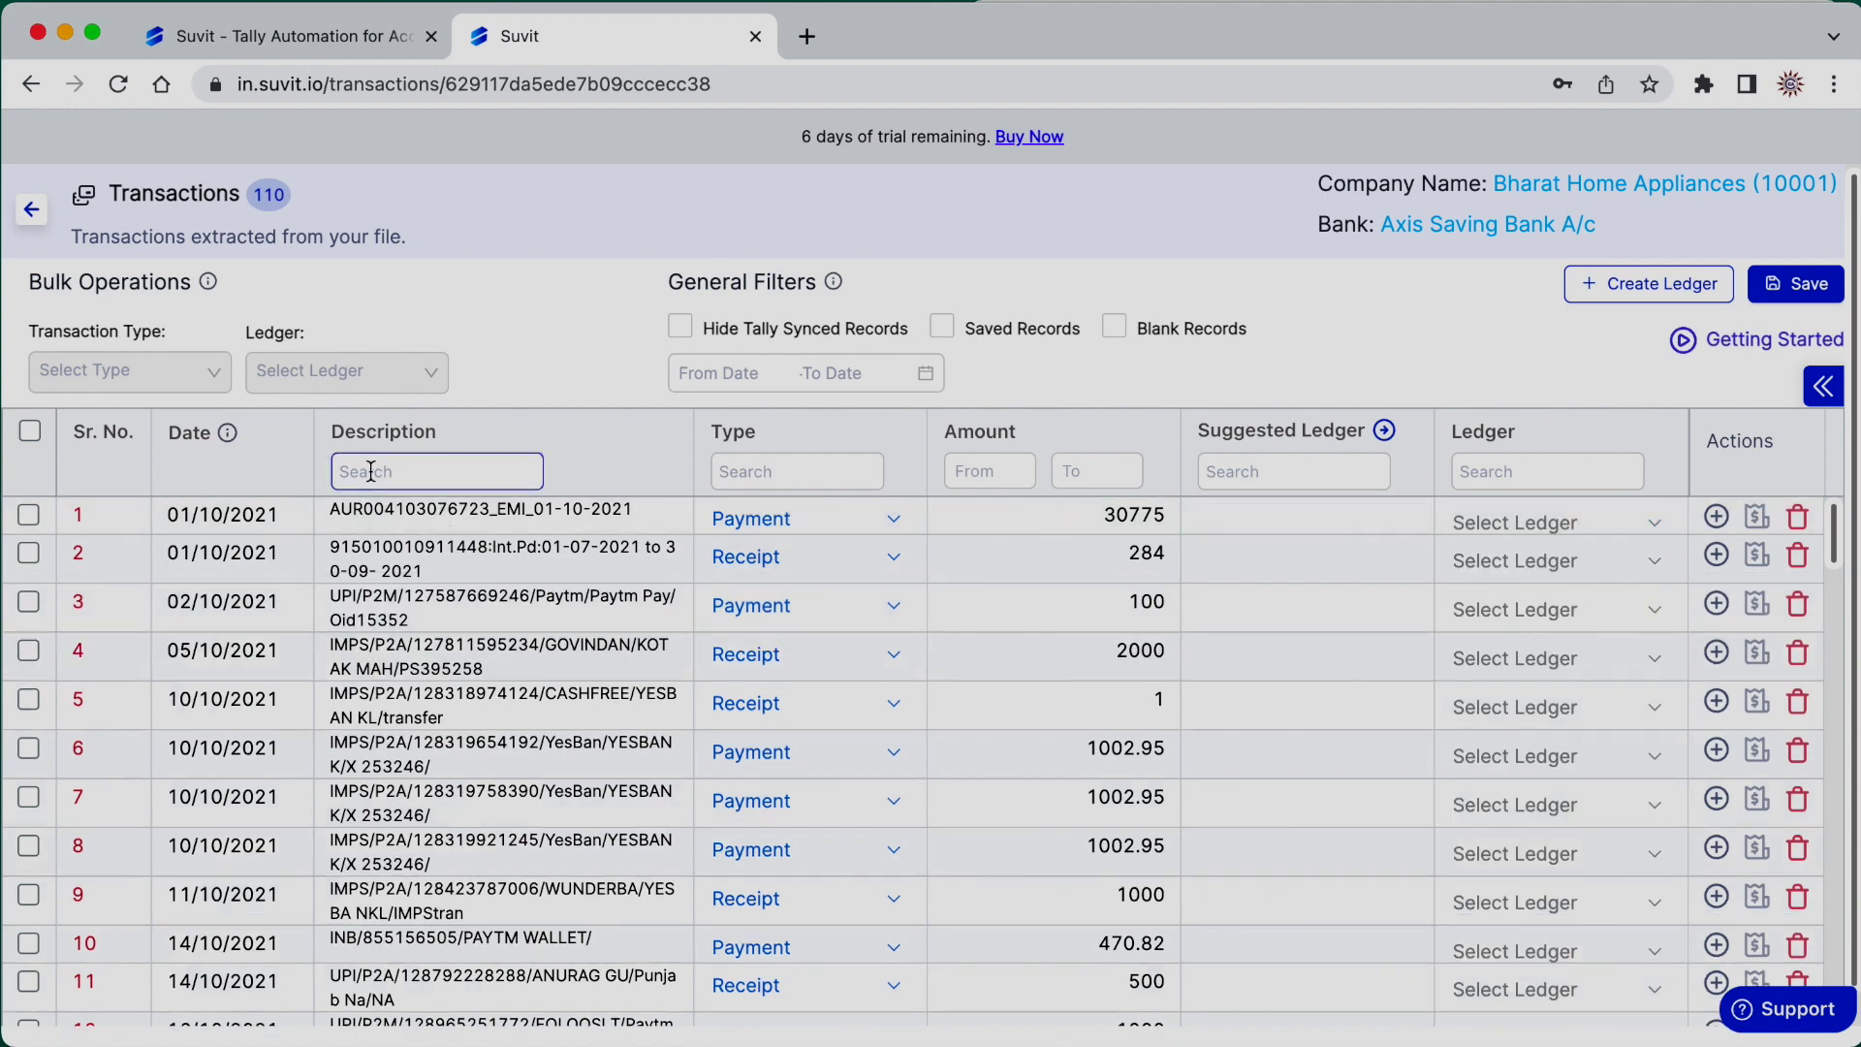
pyautogui.write('aur')
pyautogui.click(29, 431)
pyautogui.click(347, 373)
pyautogui.click(320, 415)
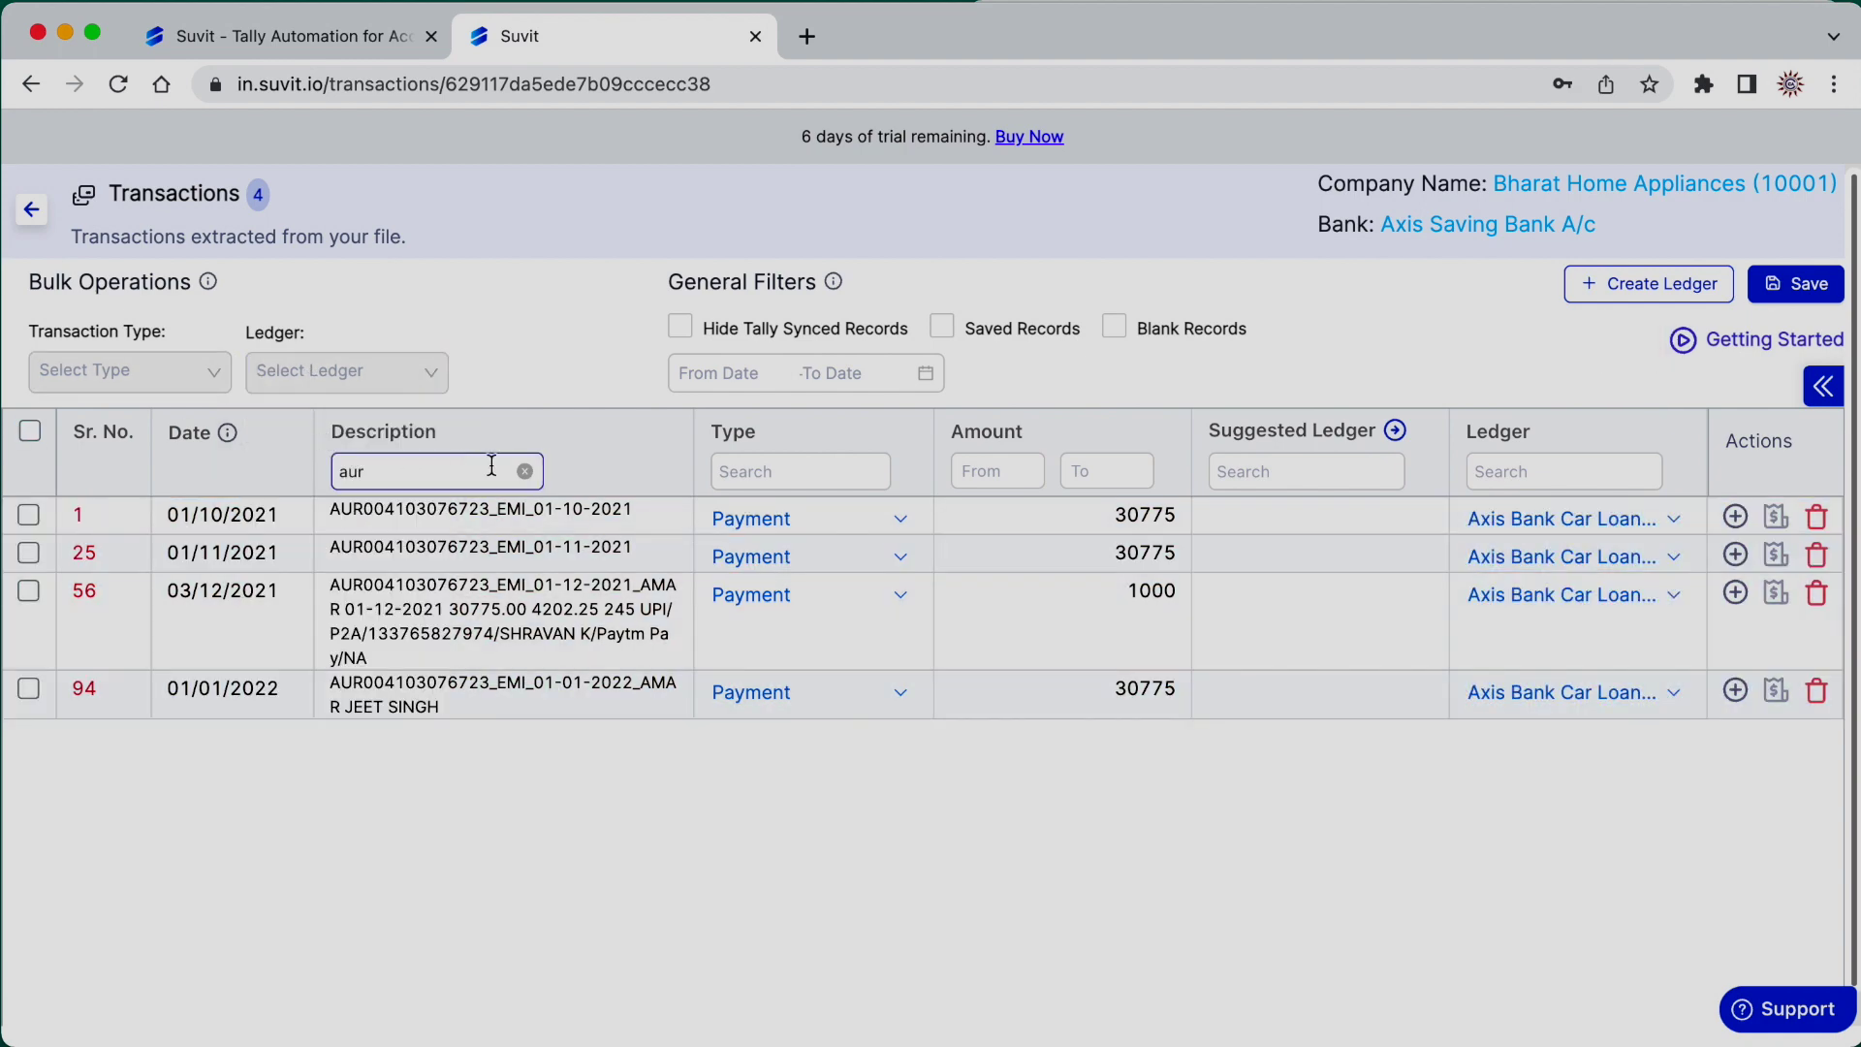
pyautogui.click(524, 471)
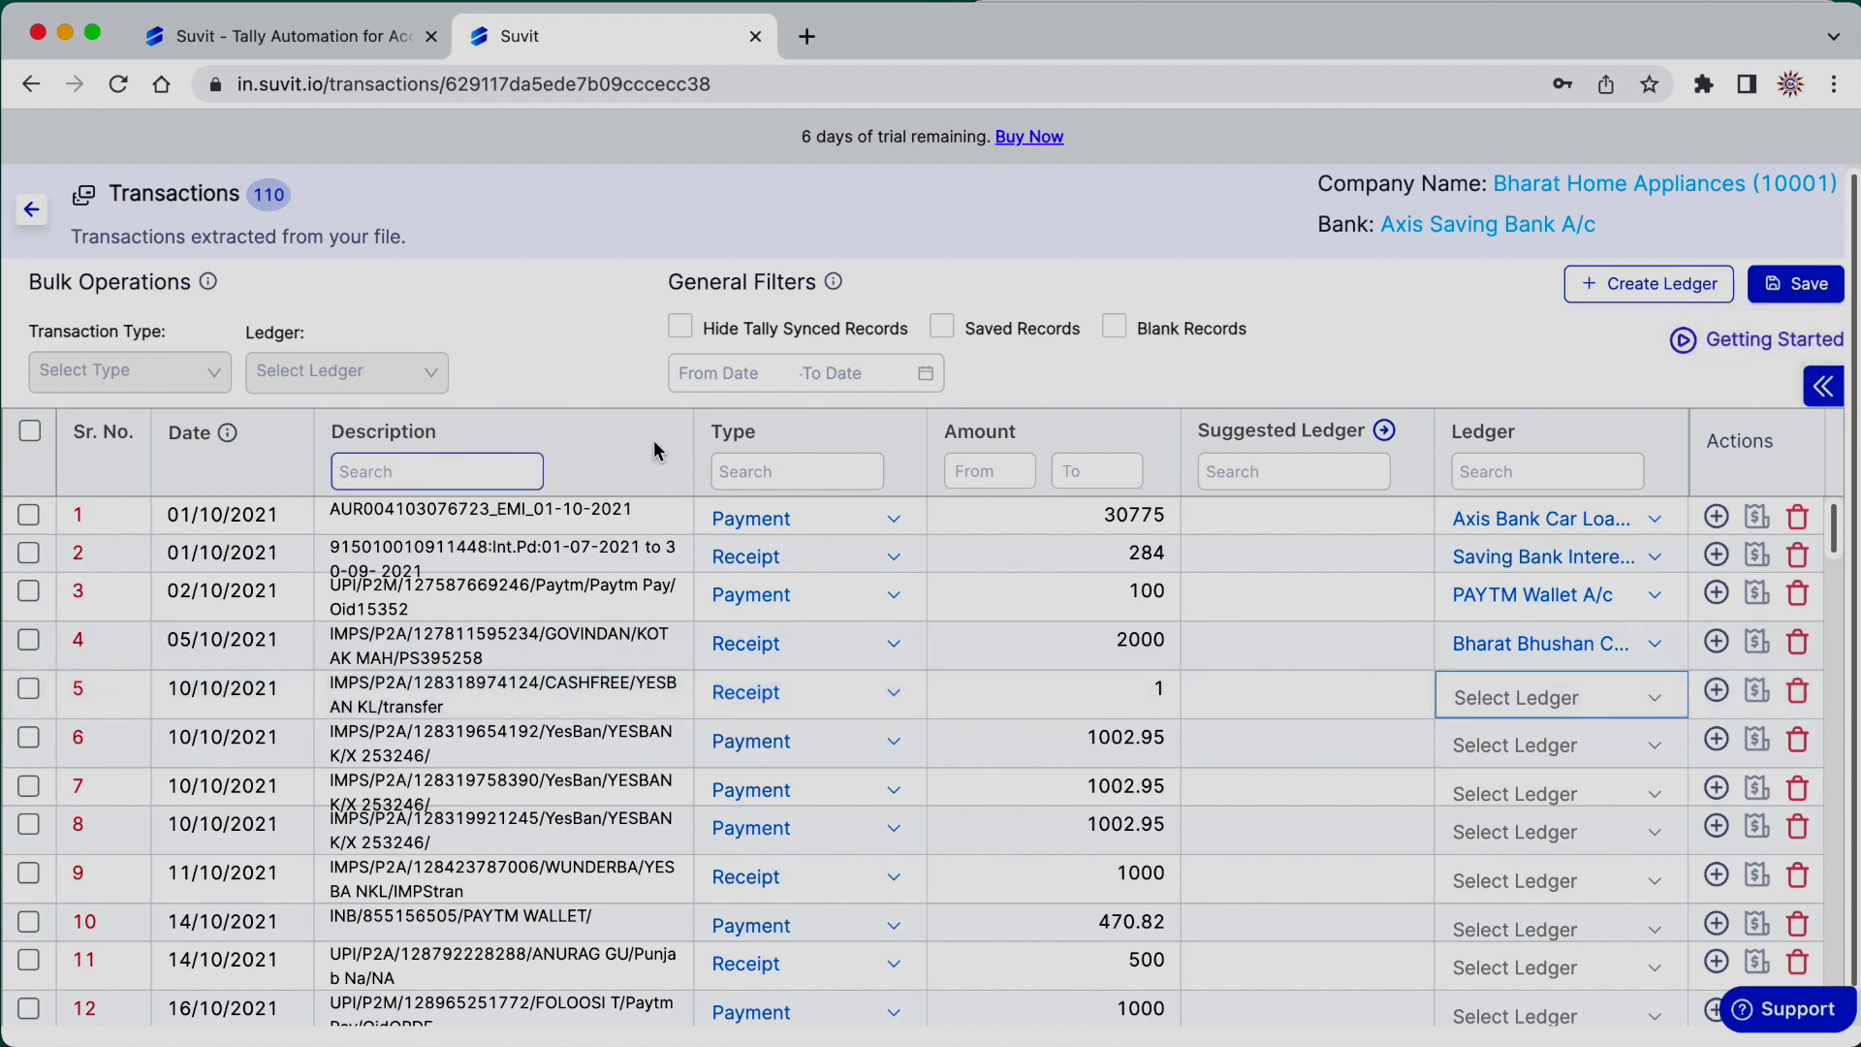
pyautogui.click(1769, 287)
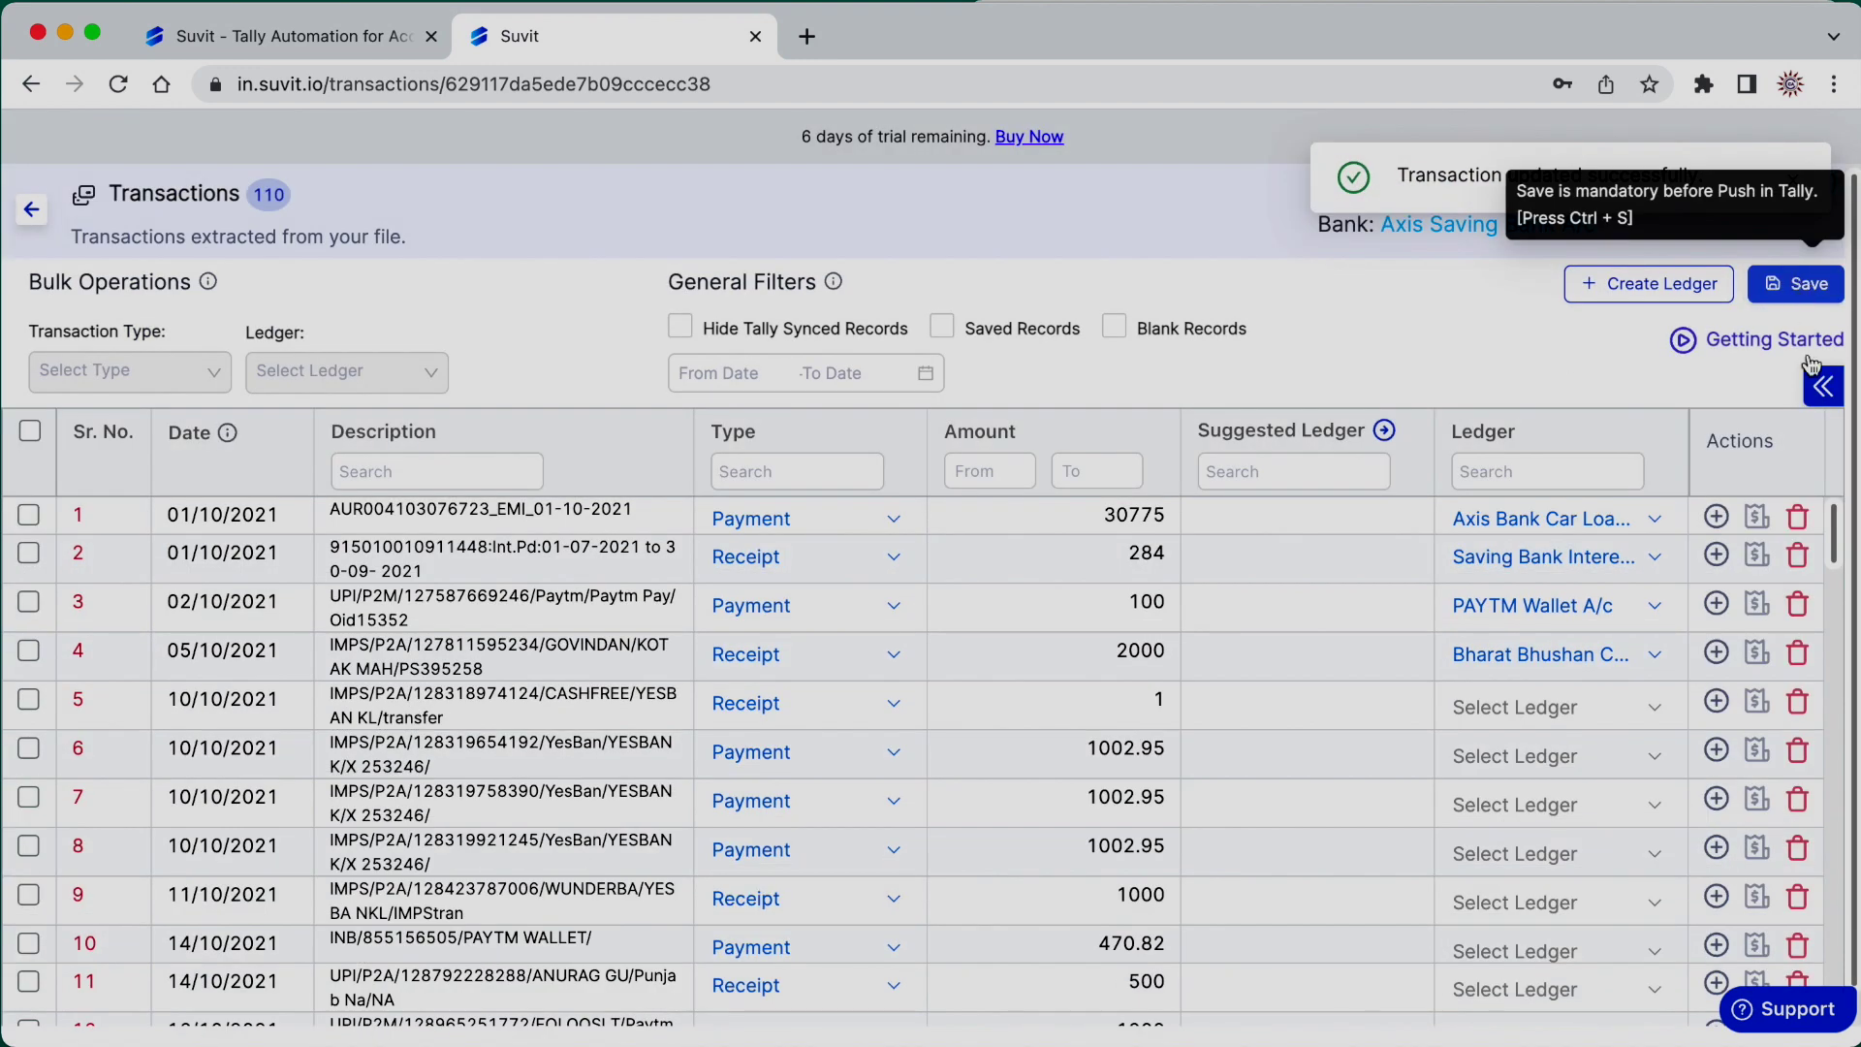
# Step: Send transactions 1–4 to Tally after confirming the three readiness checks
pyautogui.click(29, 516)
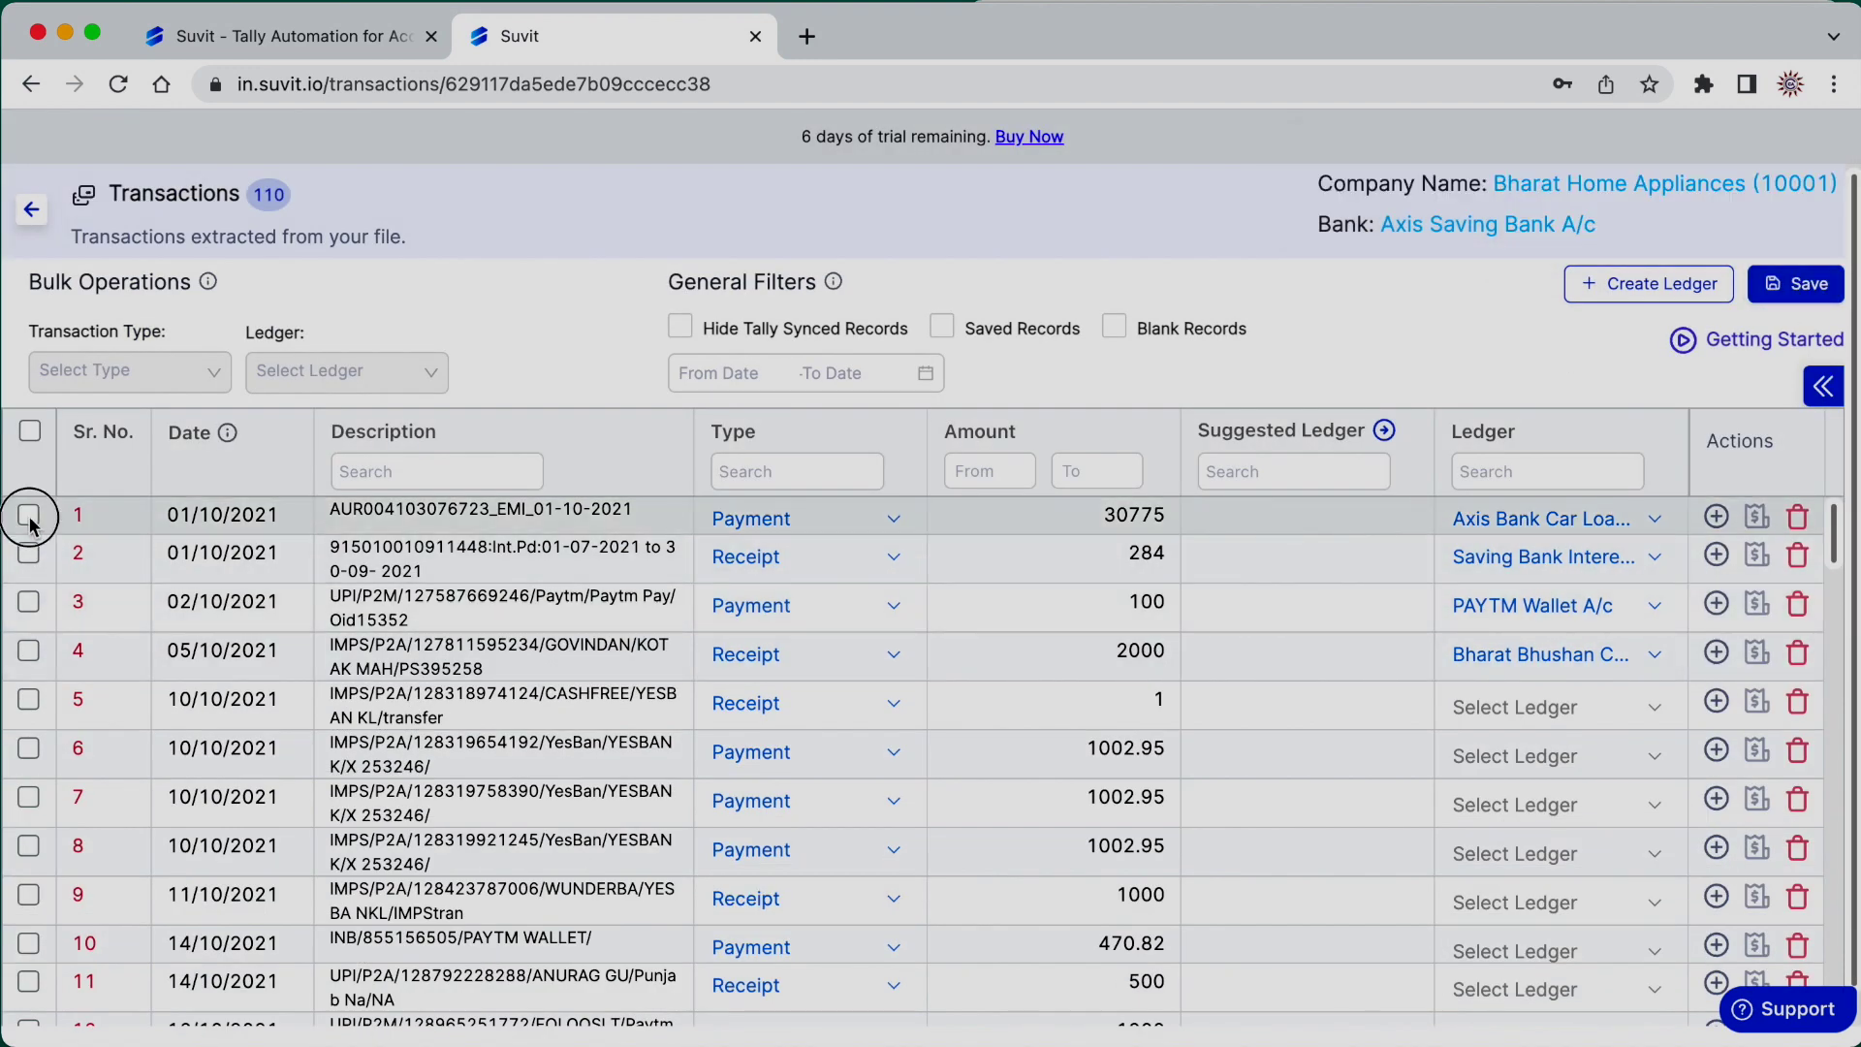
pyautogui.click(29, 554)
pyautogui.click(29, 602)
pyautogui.click(29, 650)
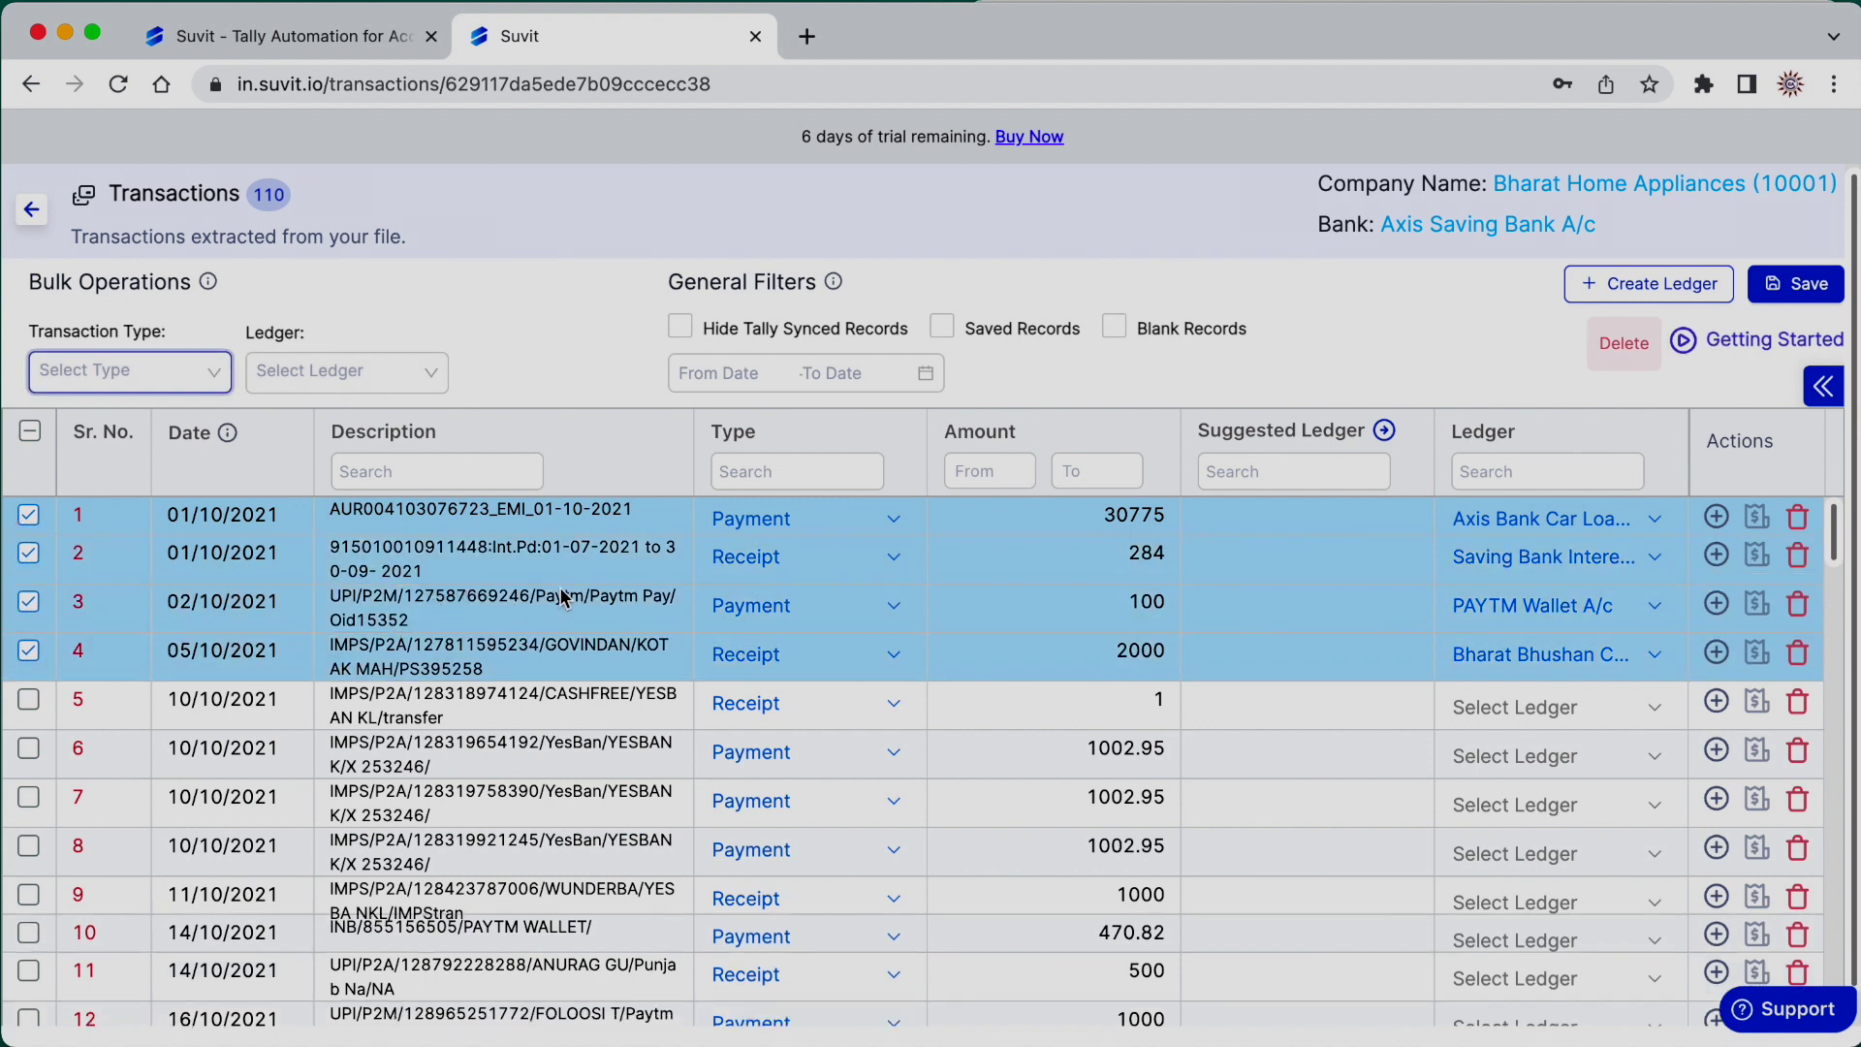
pyautogui.click(1823, 387)
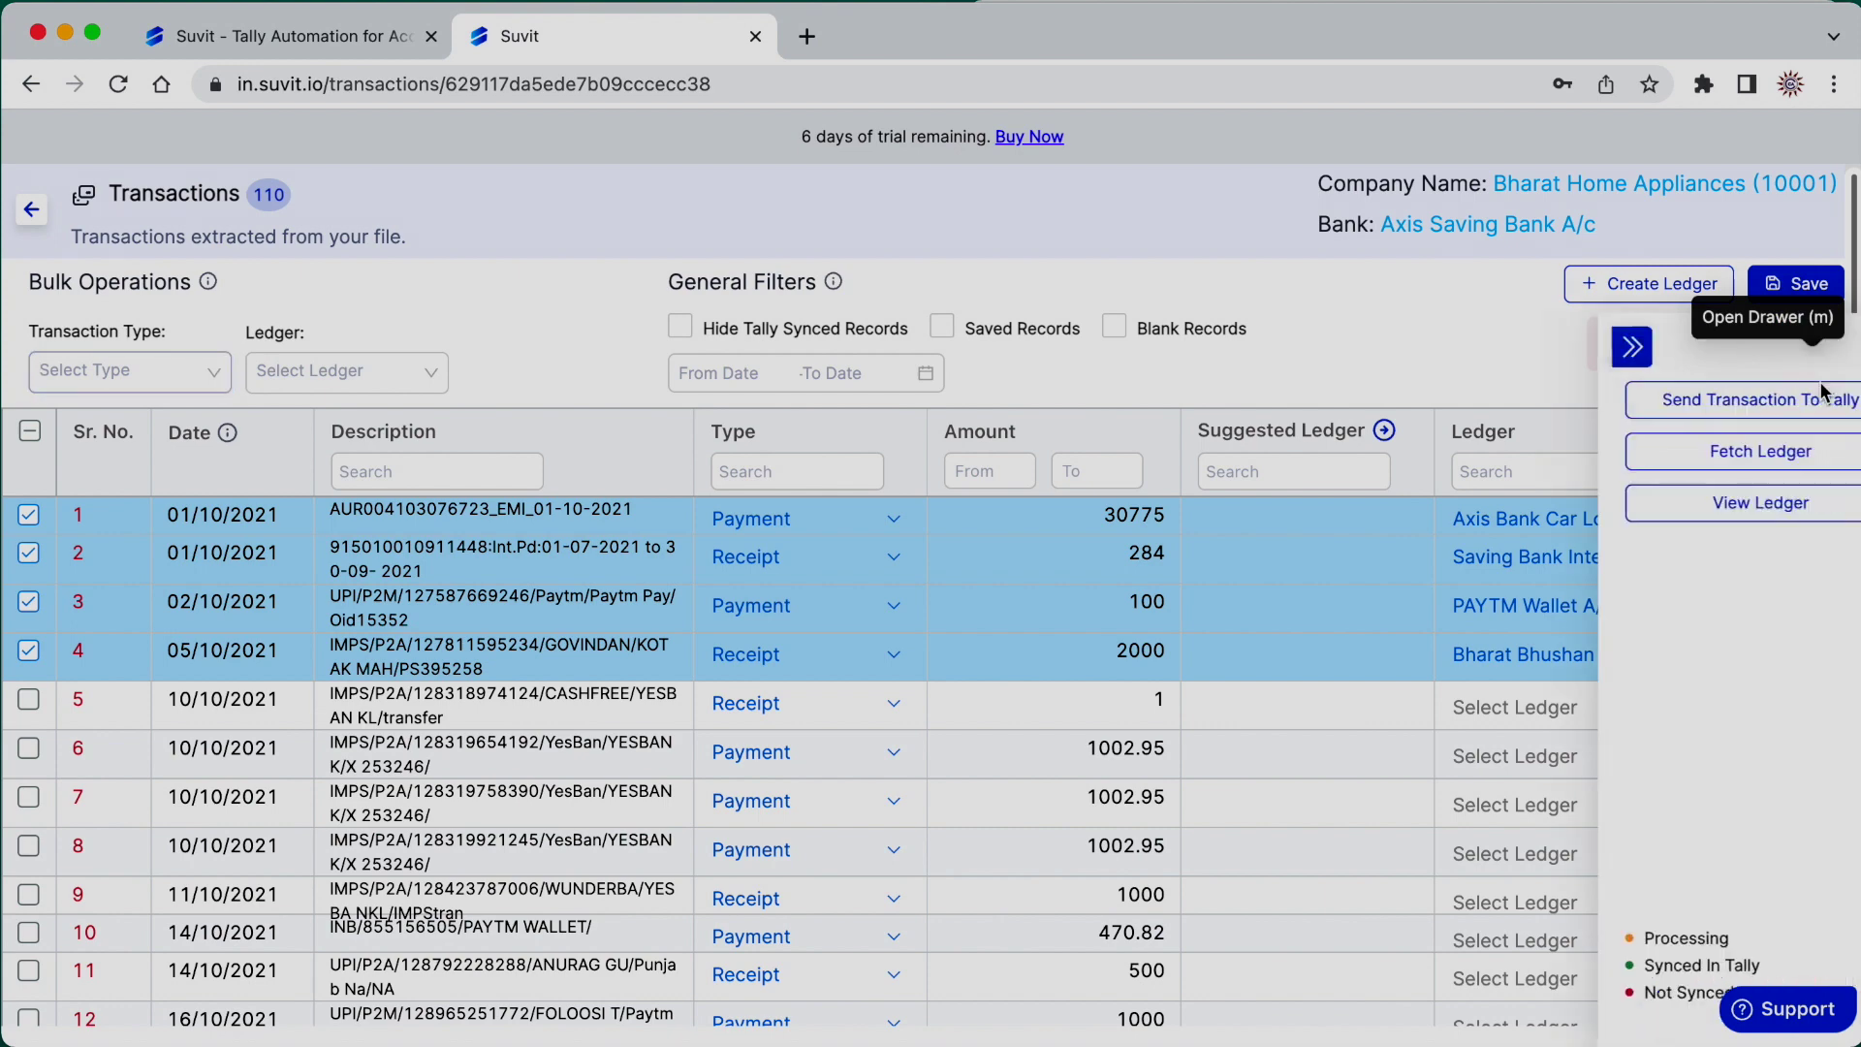
pyautogui.click(1703, 409)
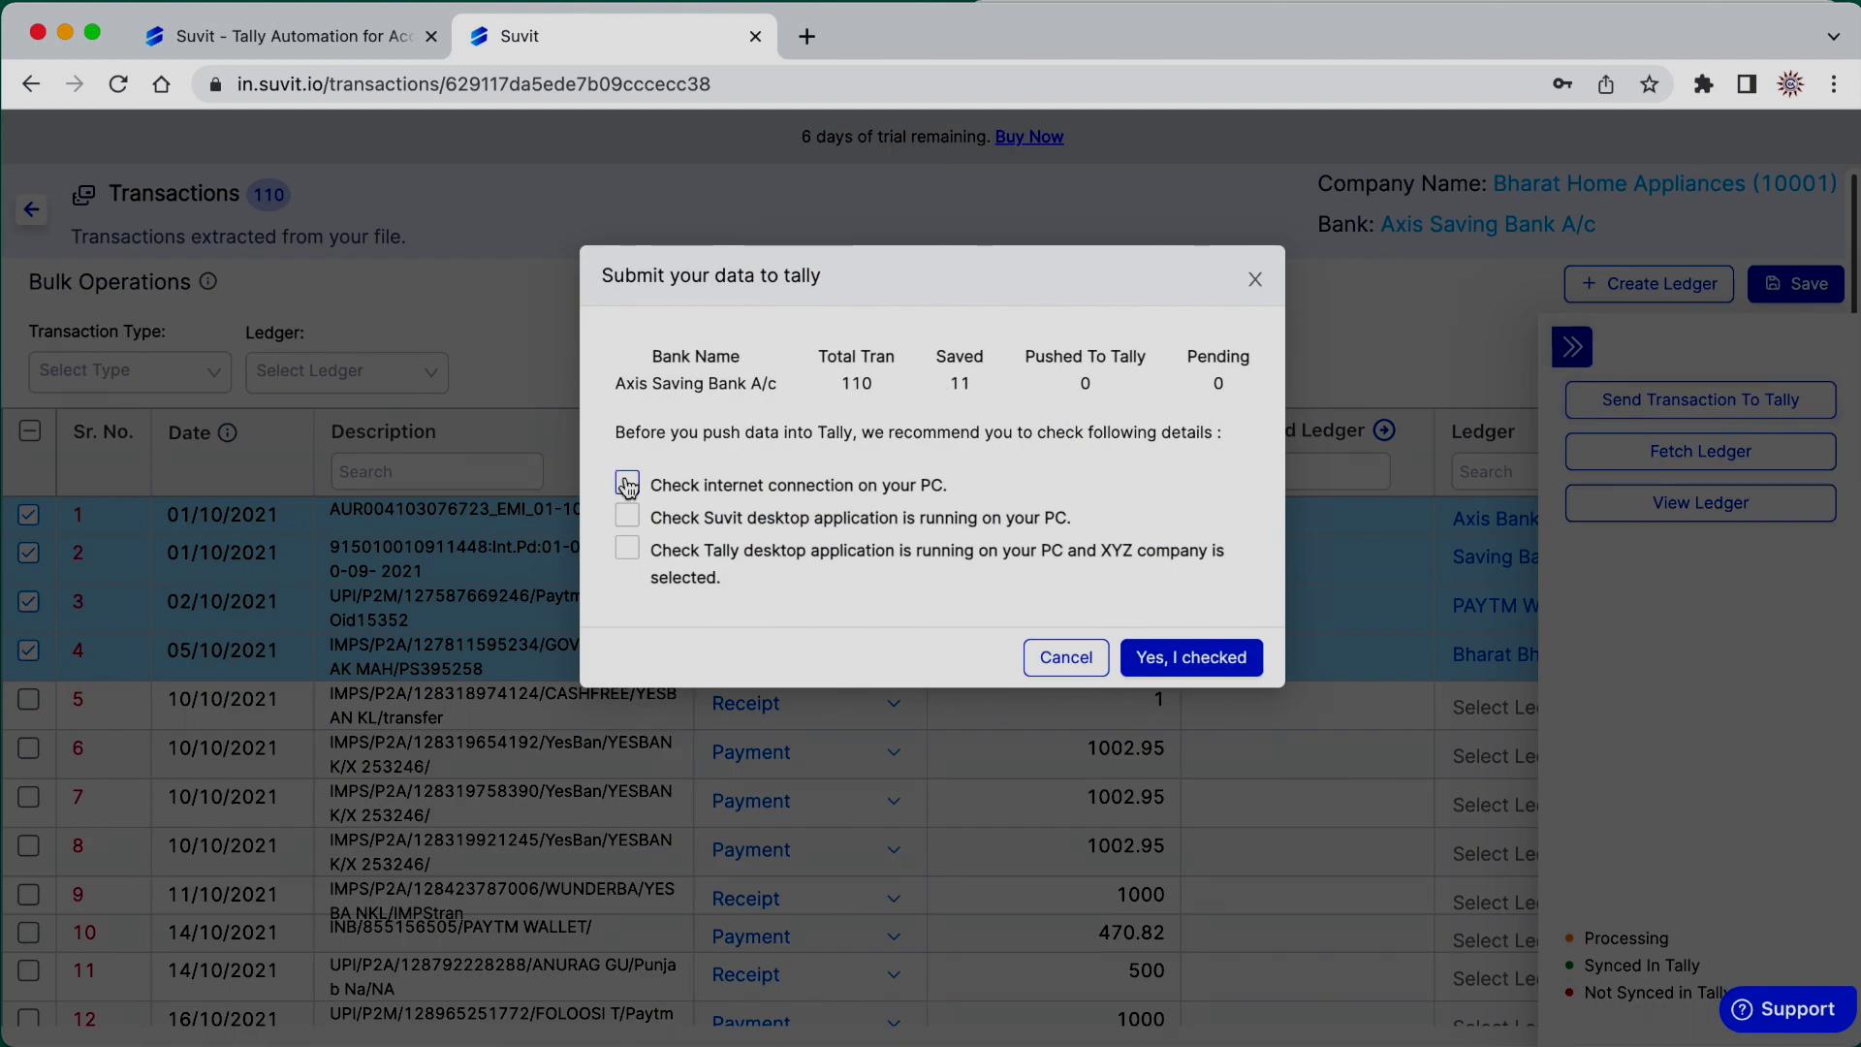
pyautogui.click(627, 482)
pyautogui.click(627, 518)
pyautogui.click(628, 549)
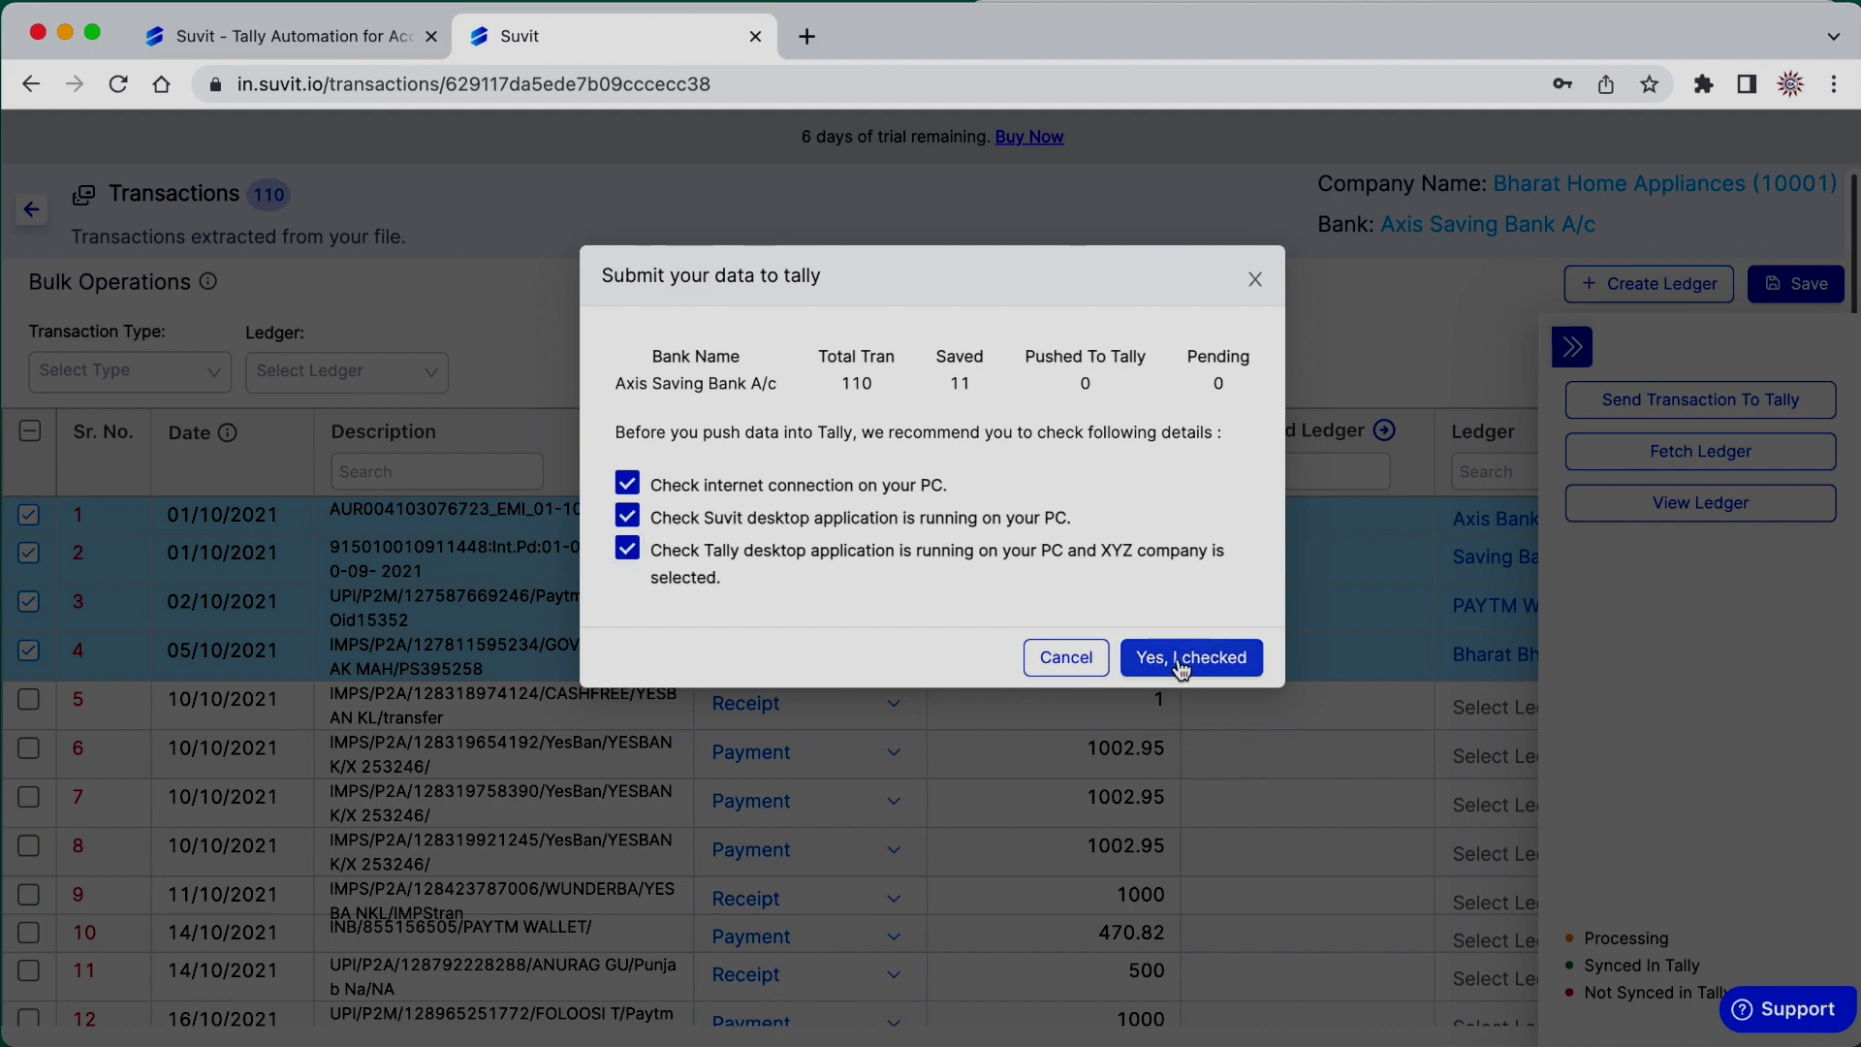
pyautogui.click(1183, 658)
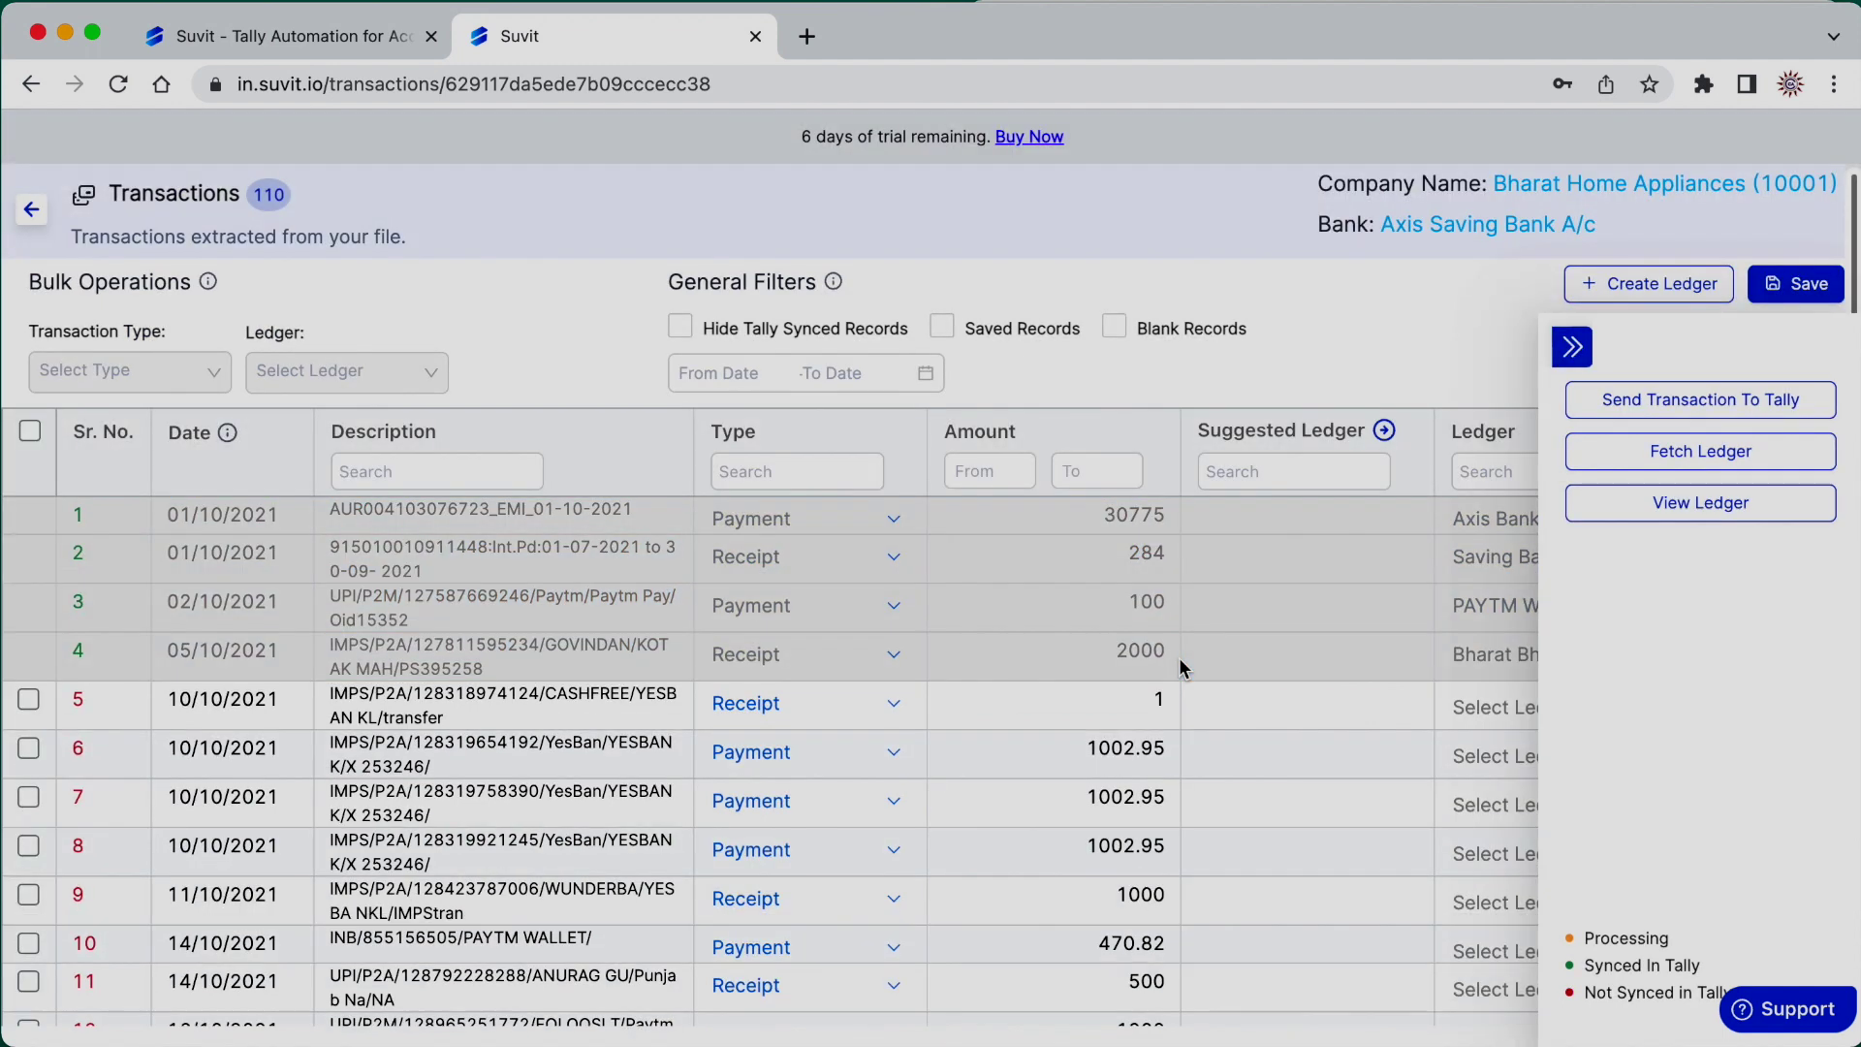
pyautogui.click(558, 647)
# Step: Set transaction 5's ledger to Cash and return to the Banking statements list
pyautogui.click(1541, 669)
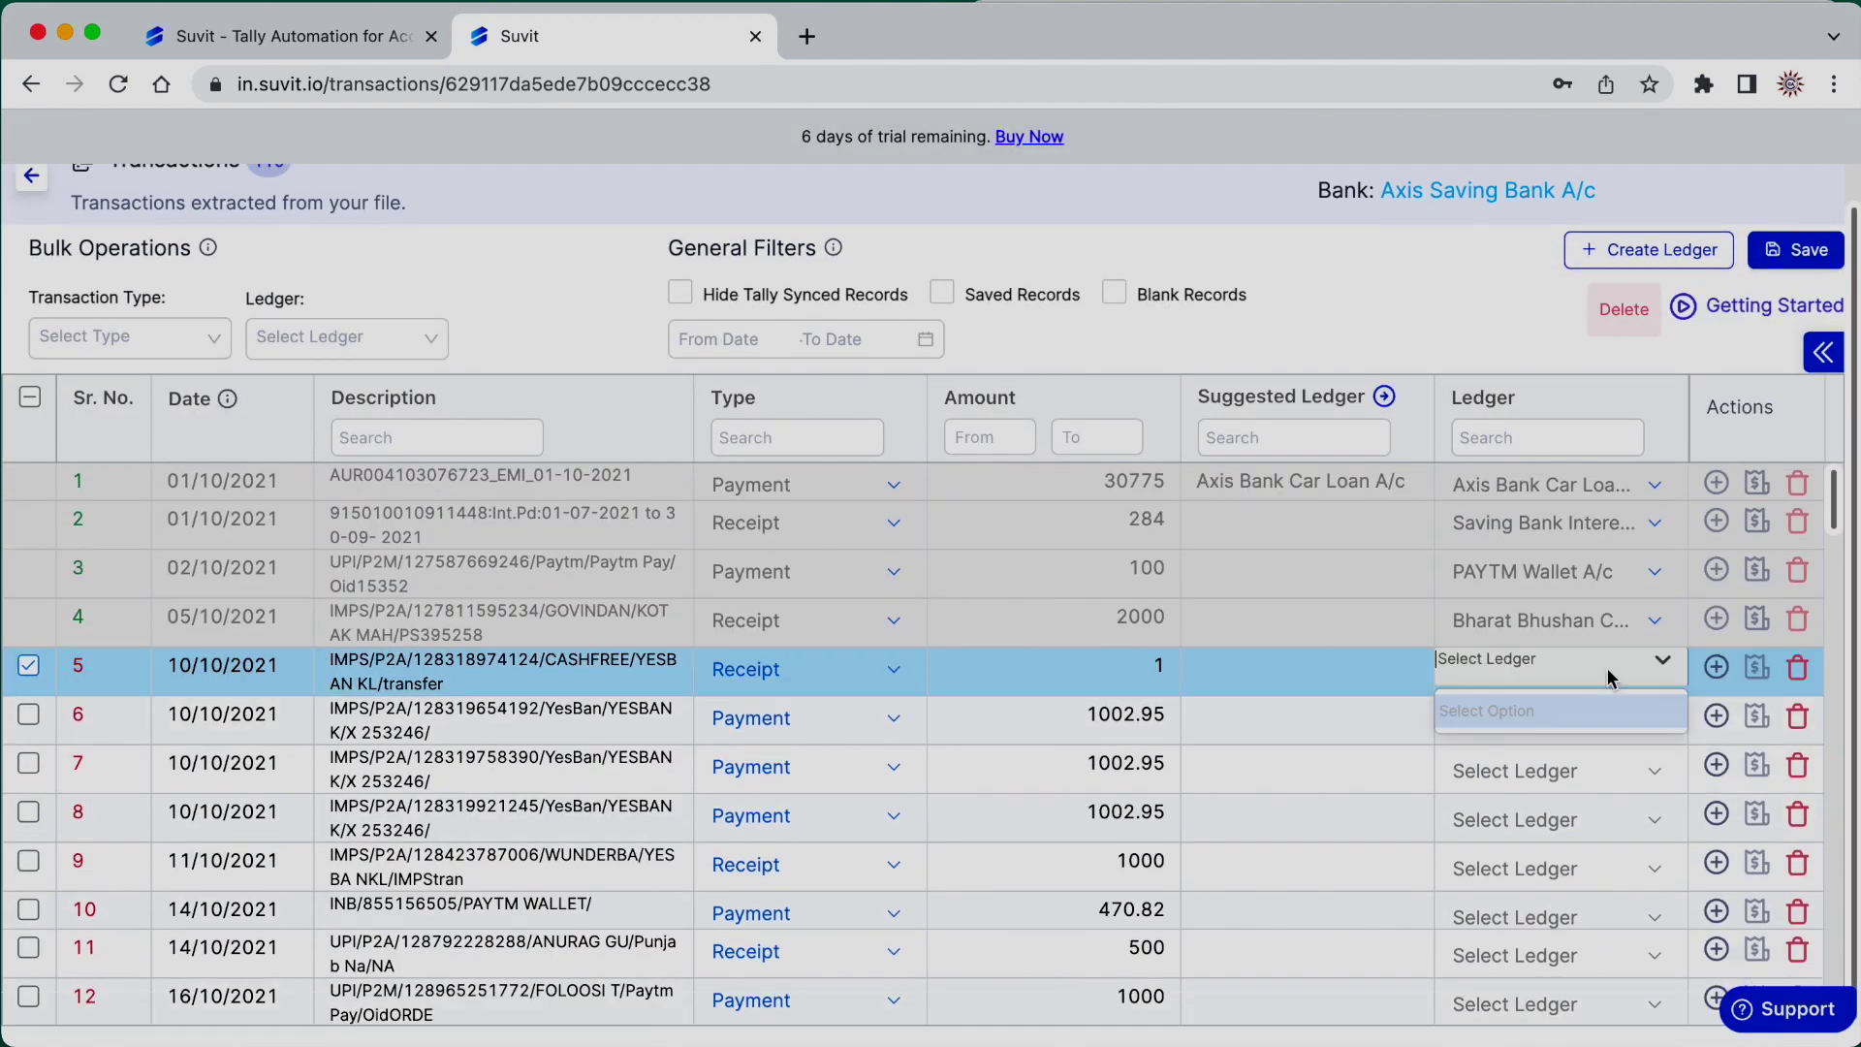
pyautogui.write('ca')
pyautogui.click(1512, 751)
pyautogui.click(1528, 736)
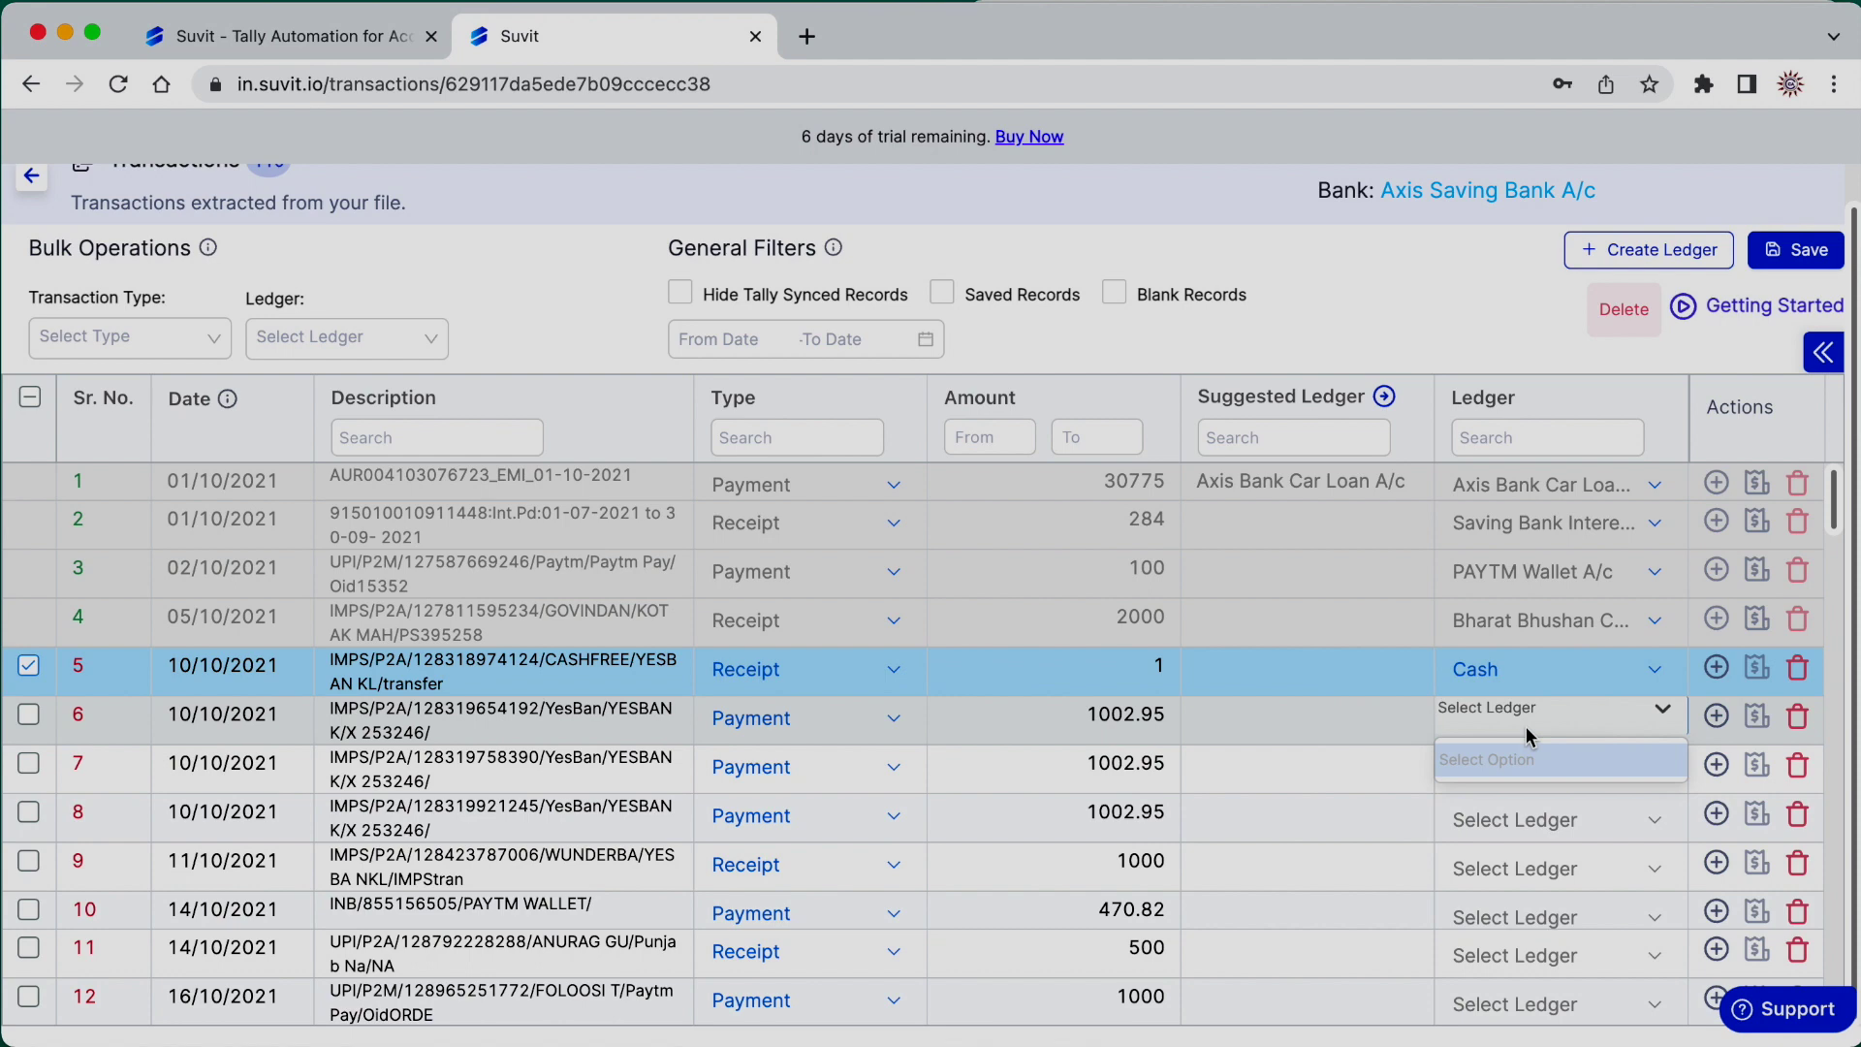
pyautogui.click(1352, 741)
pyautogui.click(32, 175)
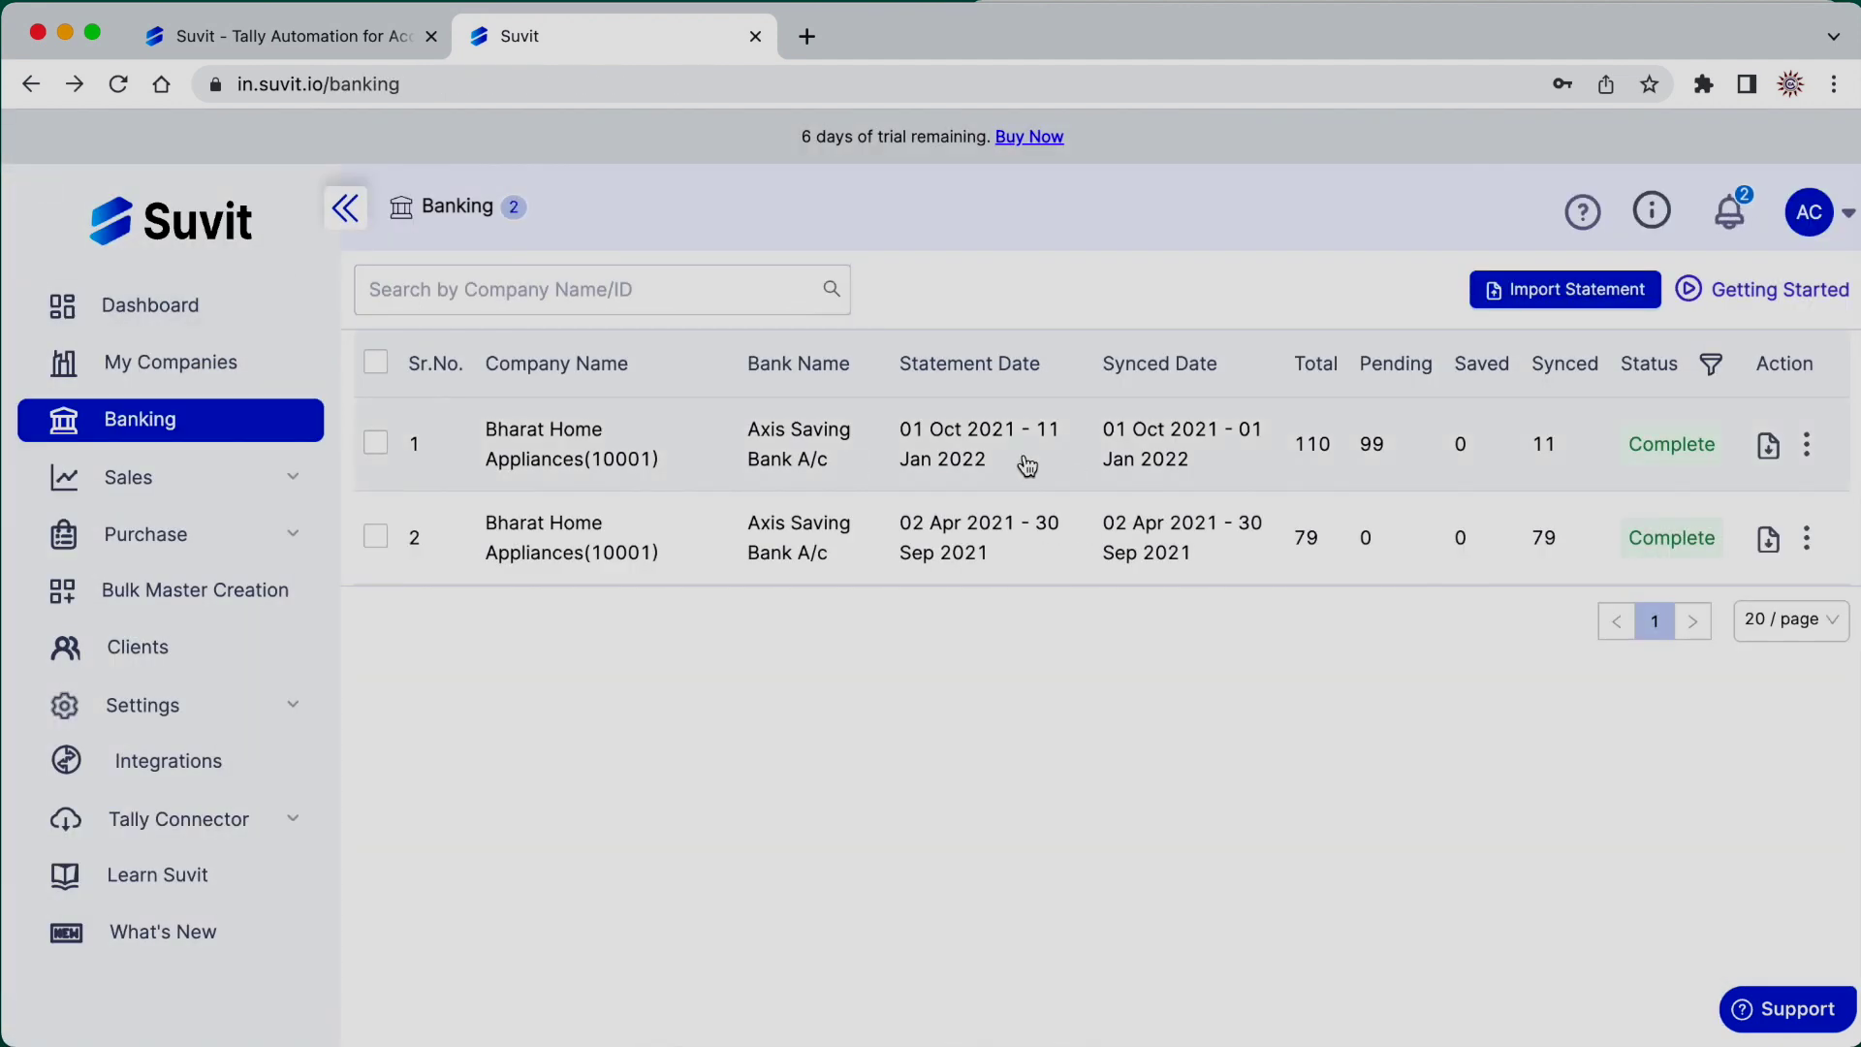
# Step: Go to My Companies, expand Purchase, and open its Excel import page
pyautogui.click(141, 492)
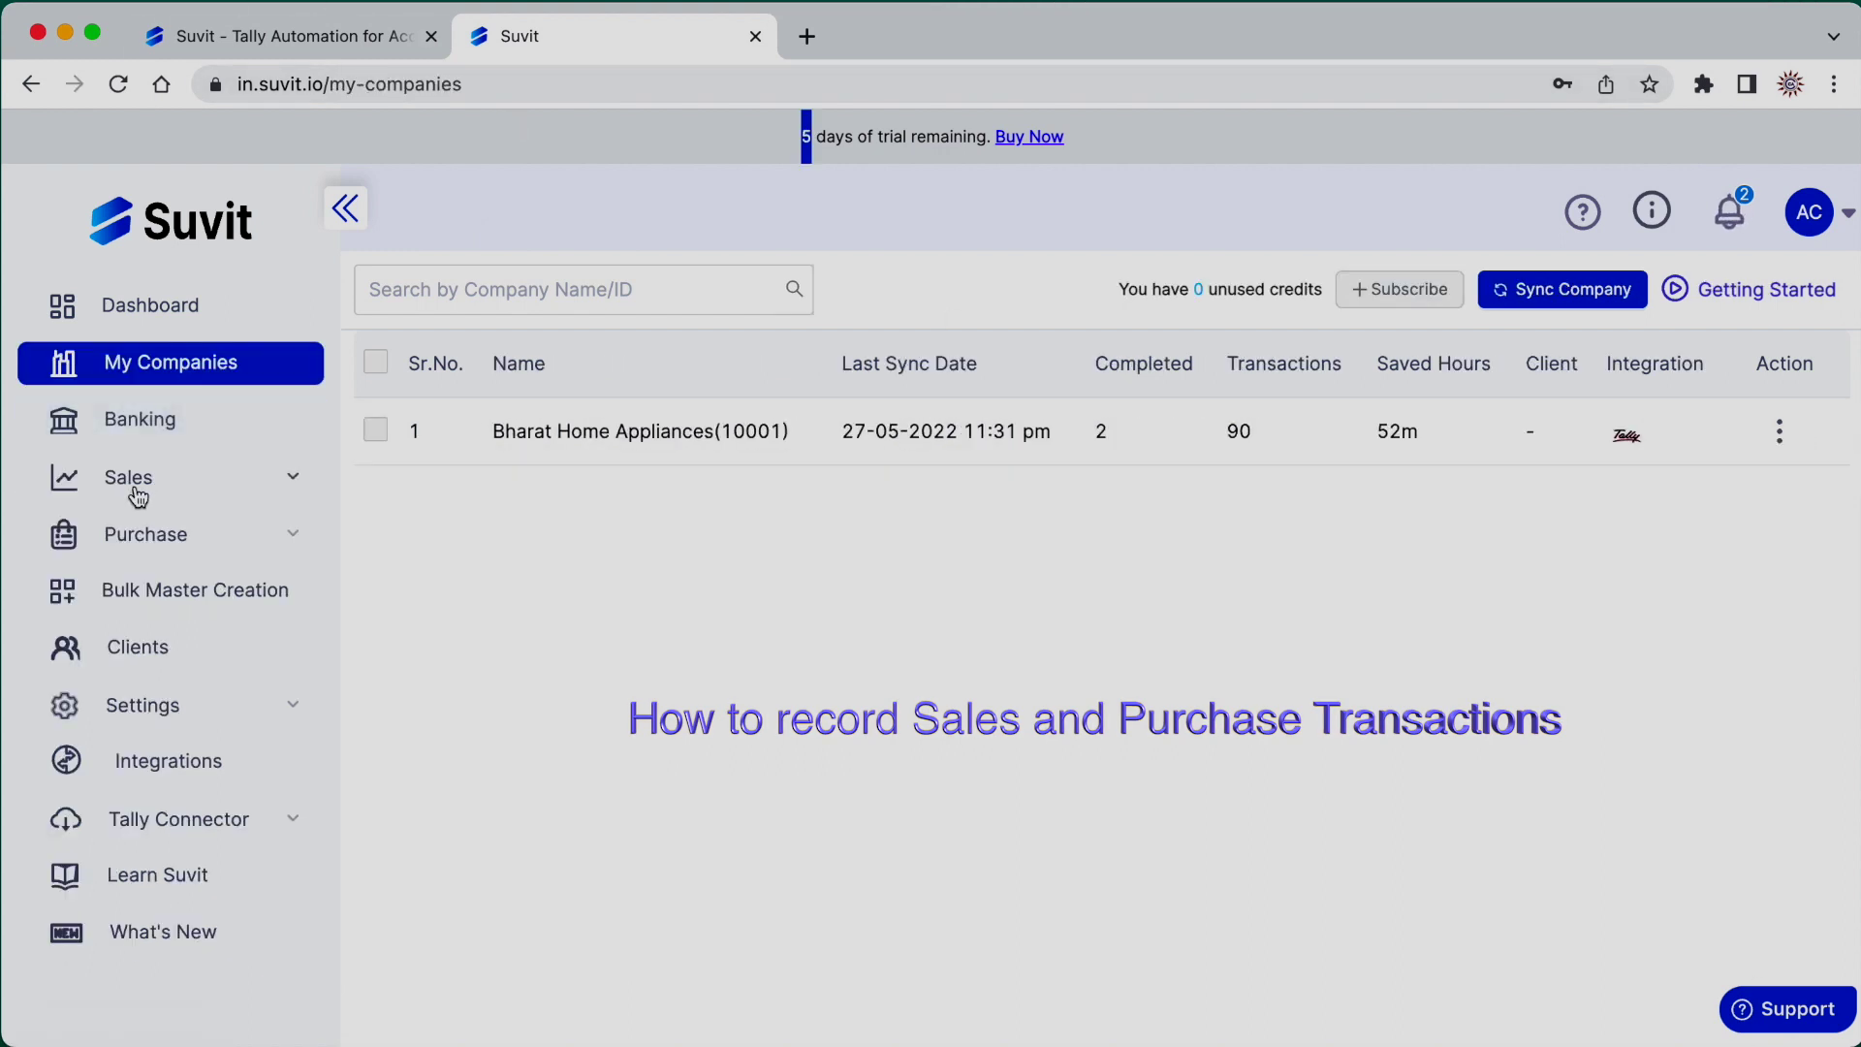
pyautogui.click(138, 494)
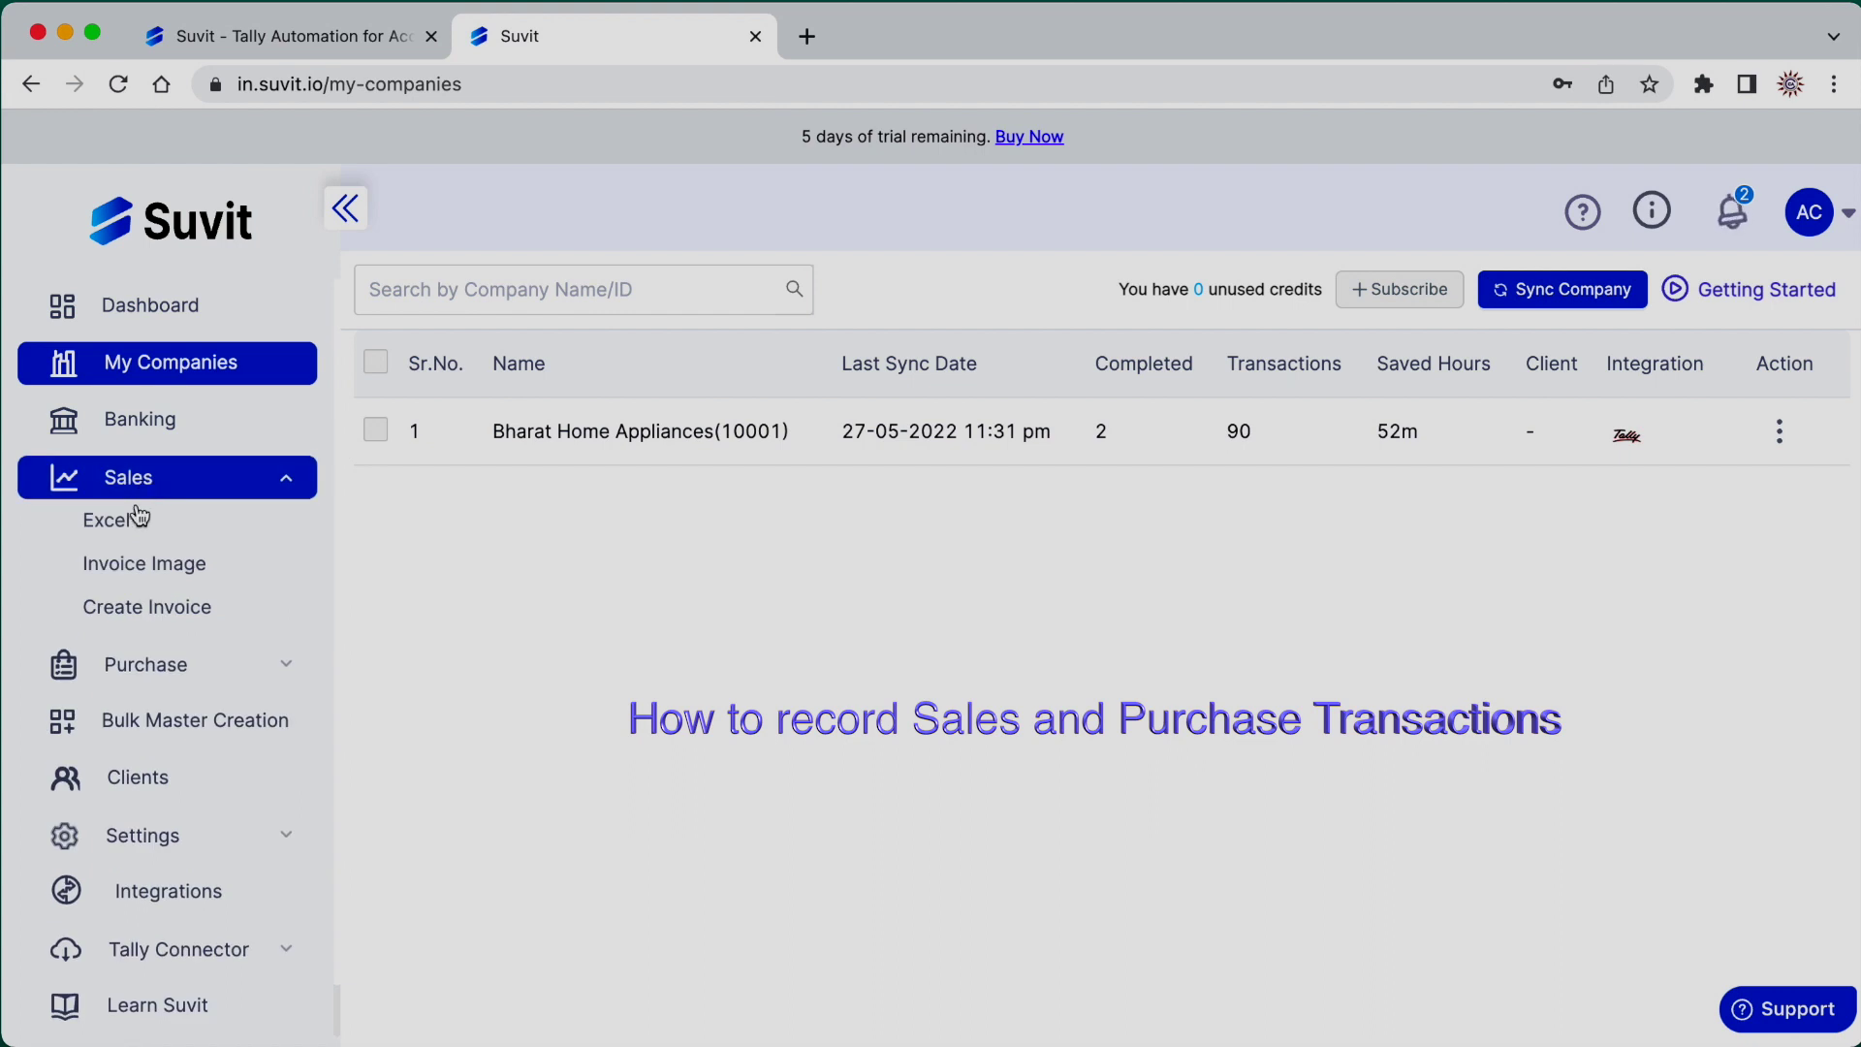
pyautogui.click(134, 478)
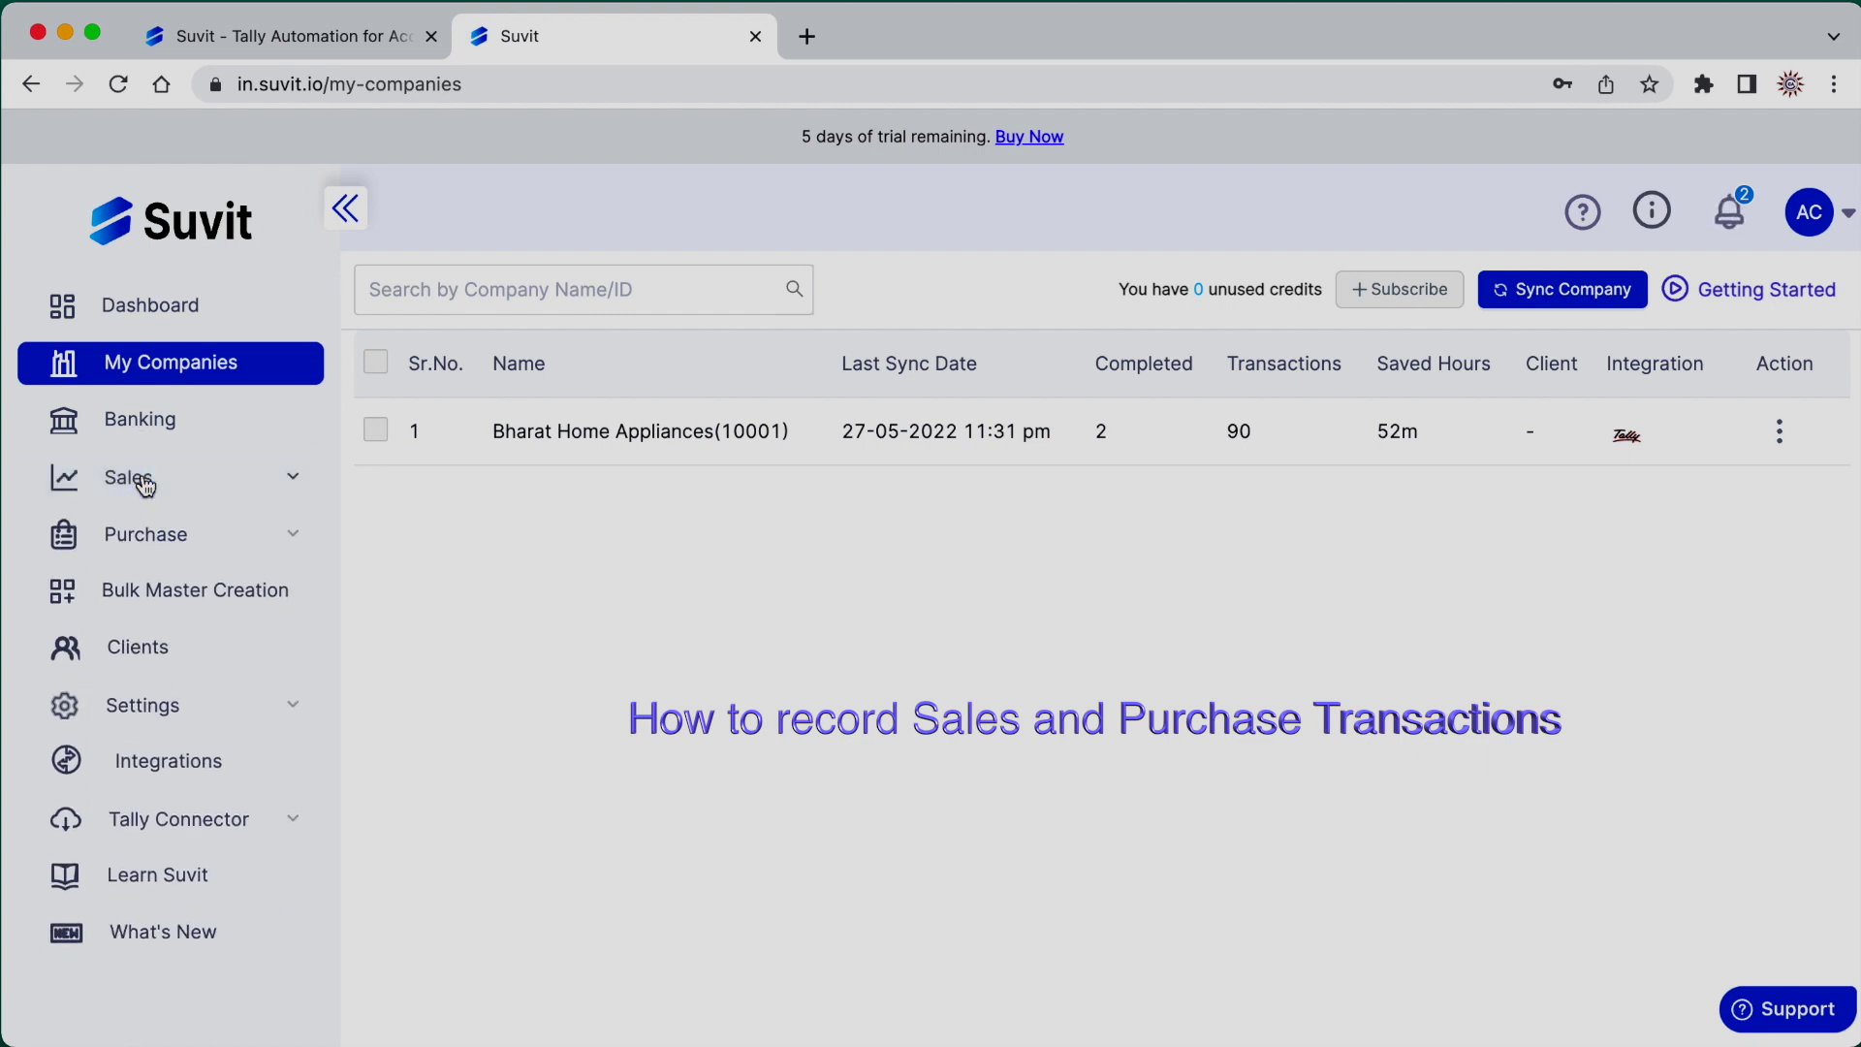
pyautogui.click(147, 535)
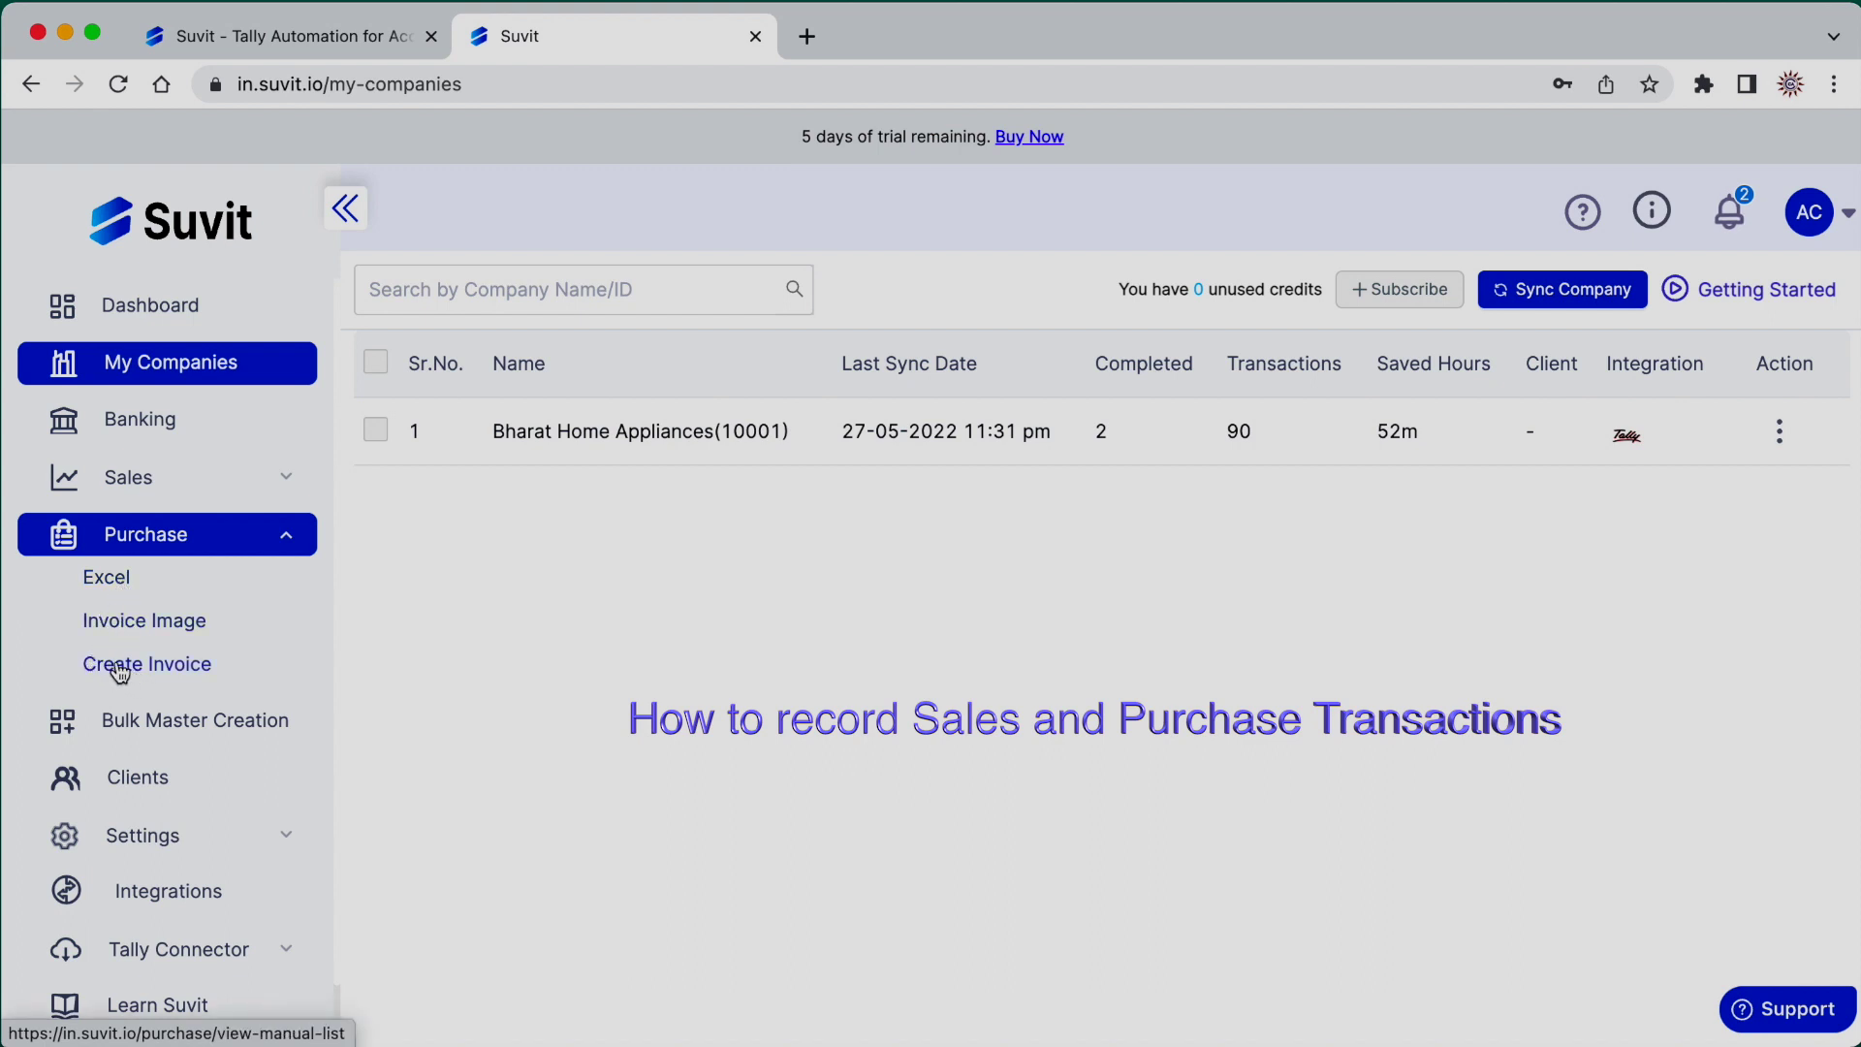
pyautogui.click(109, 582)
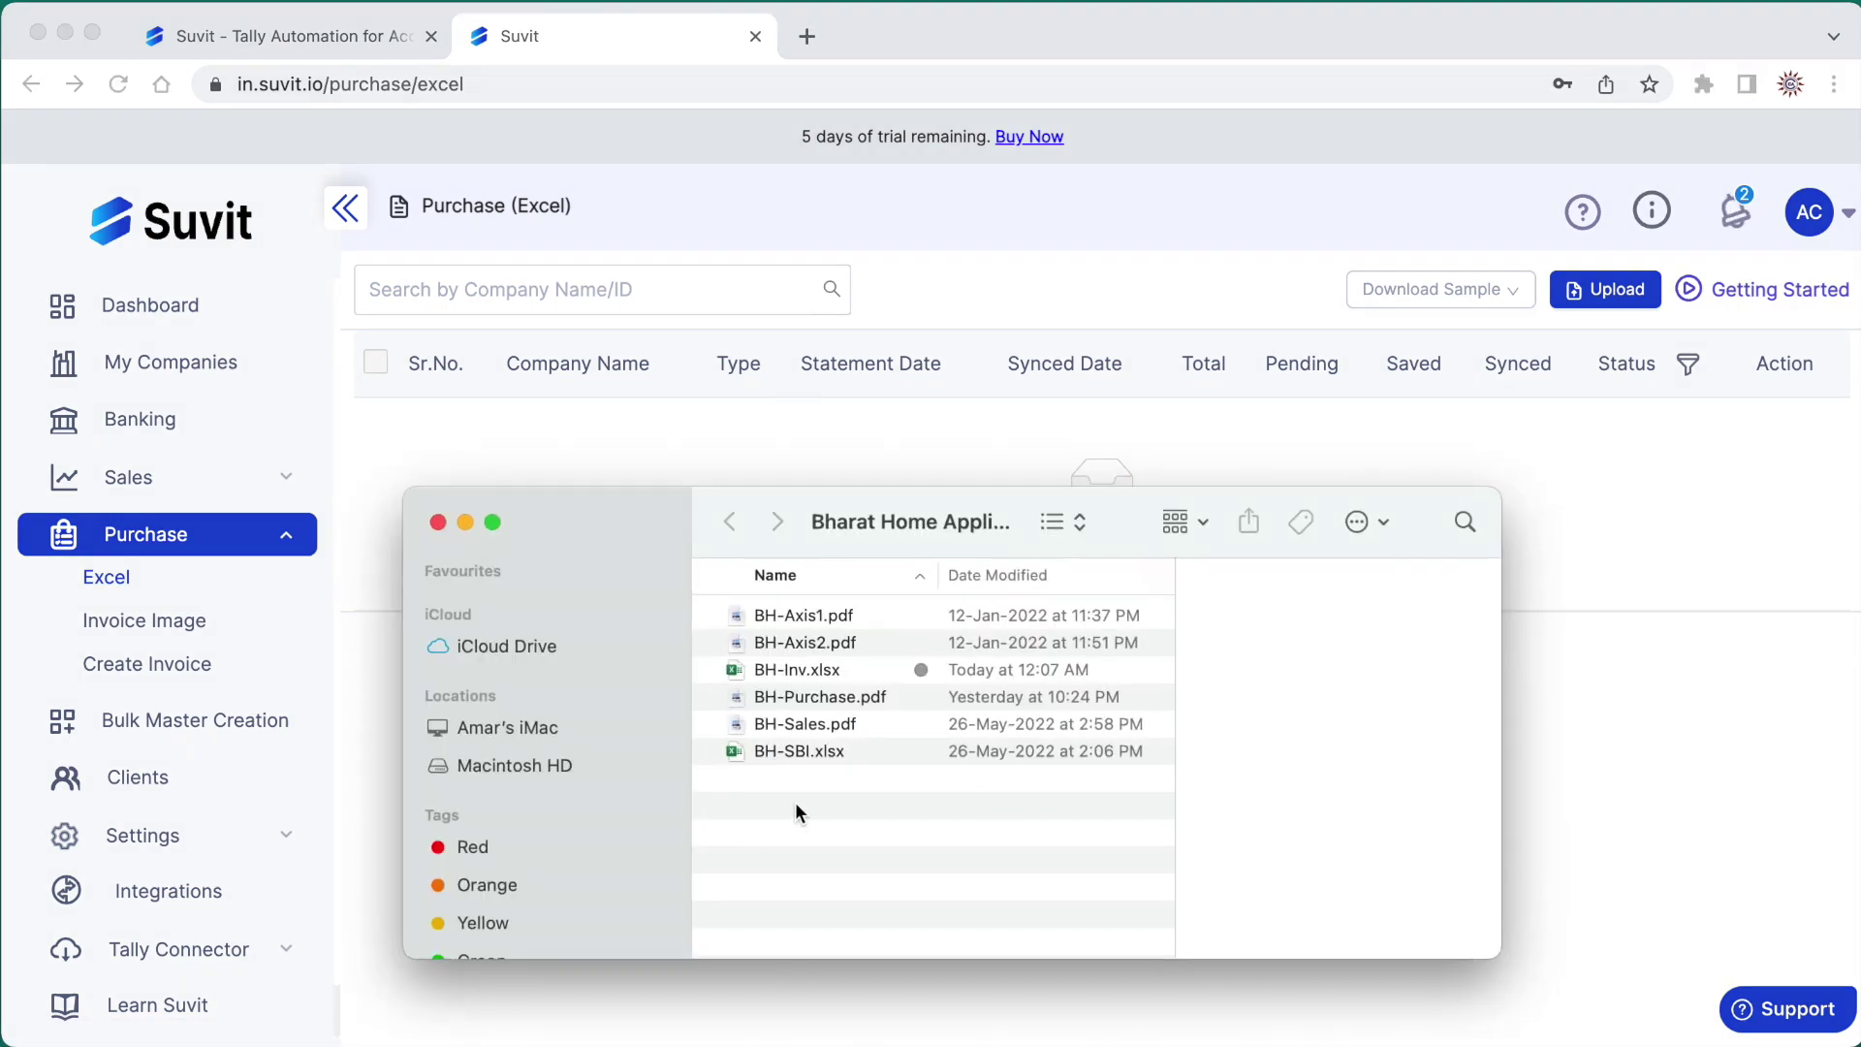
# Step: Pick BH-Inv.xlsx in Finder, passing over BH-Purchase.pdf, and open it in Excel
pyautogui.click(776, 690)
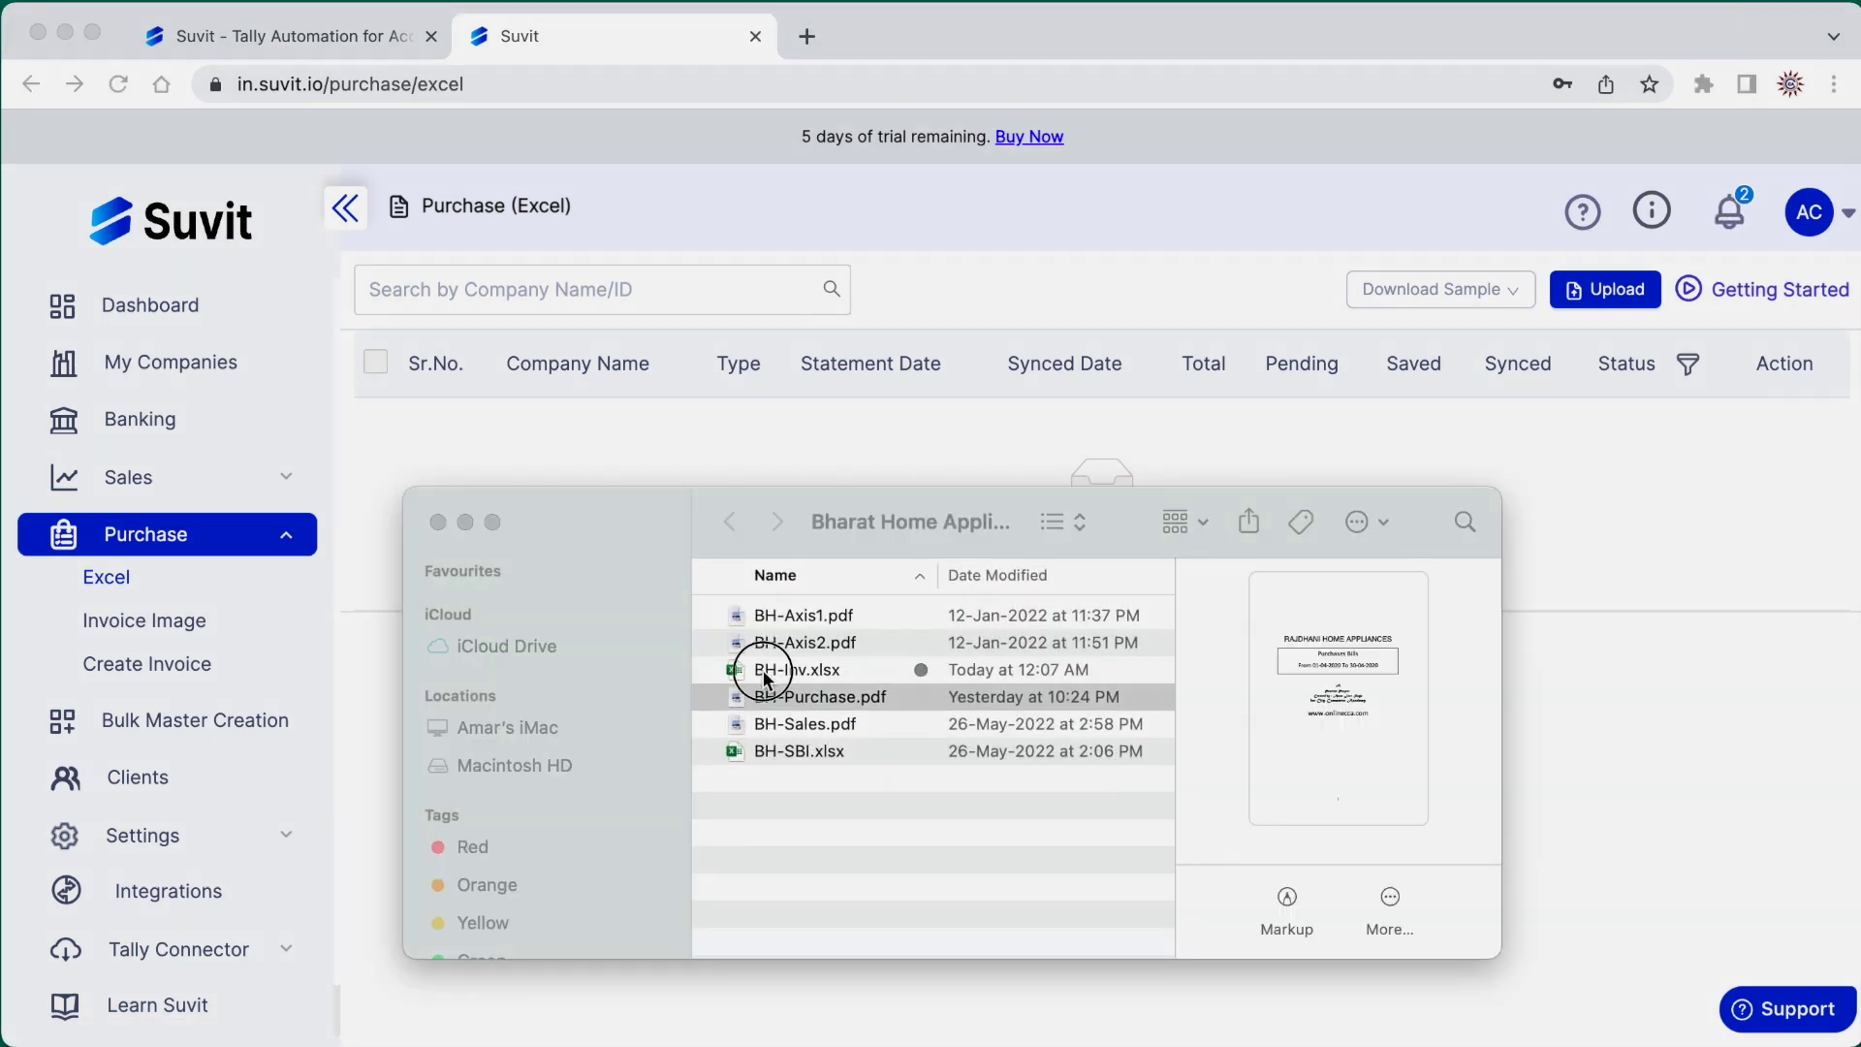
pyautogui.click(765, 669)
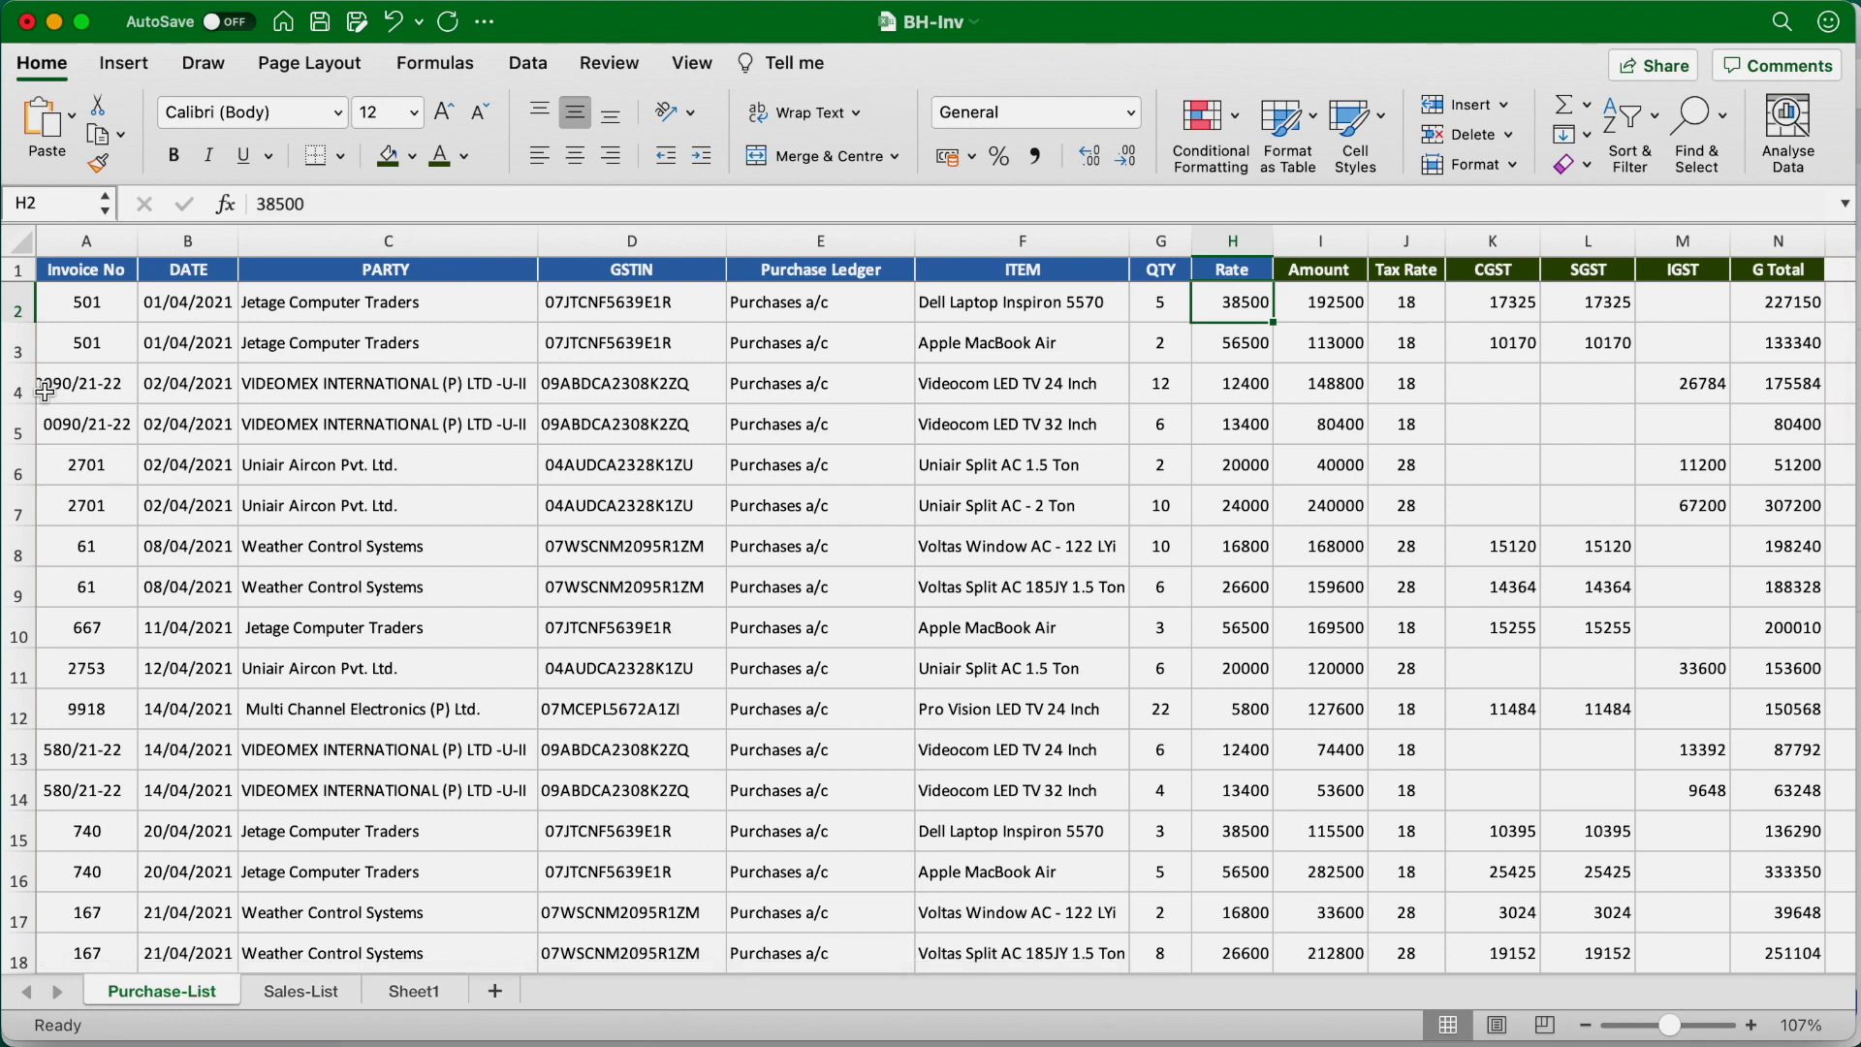
pyautogui.click(17, 272)
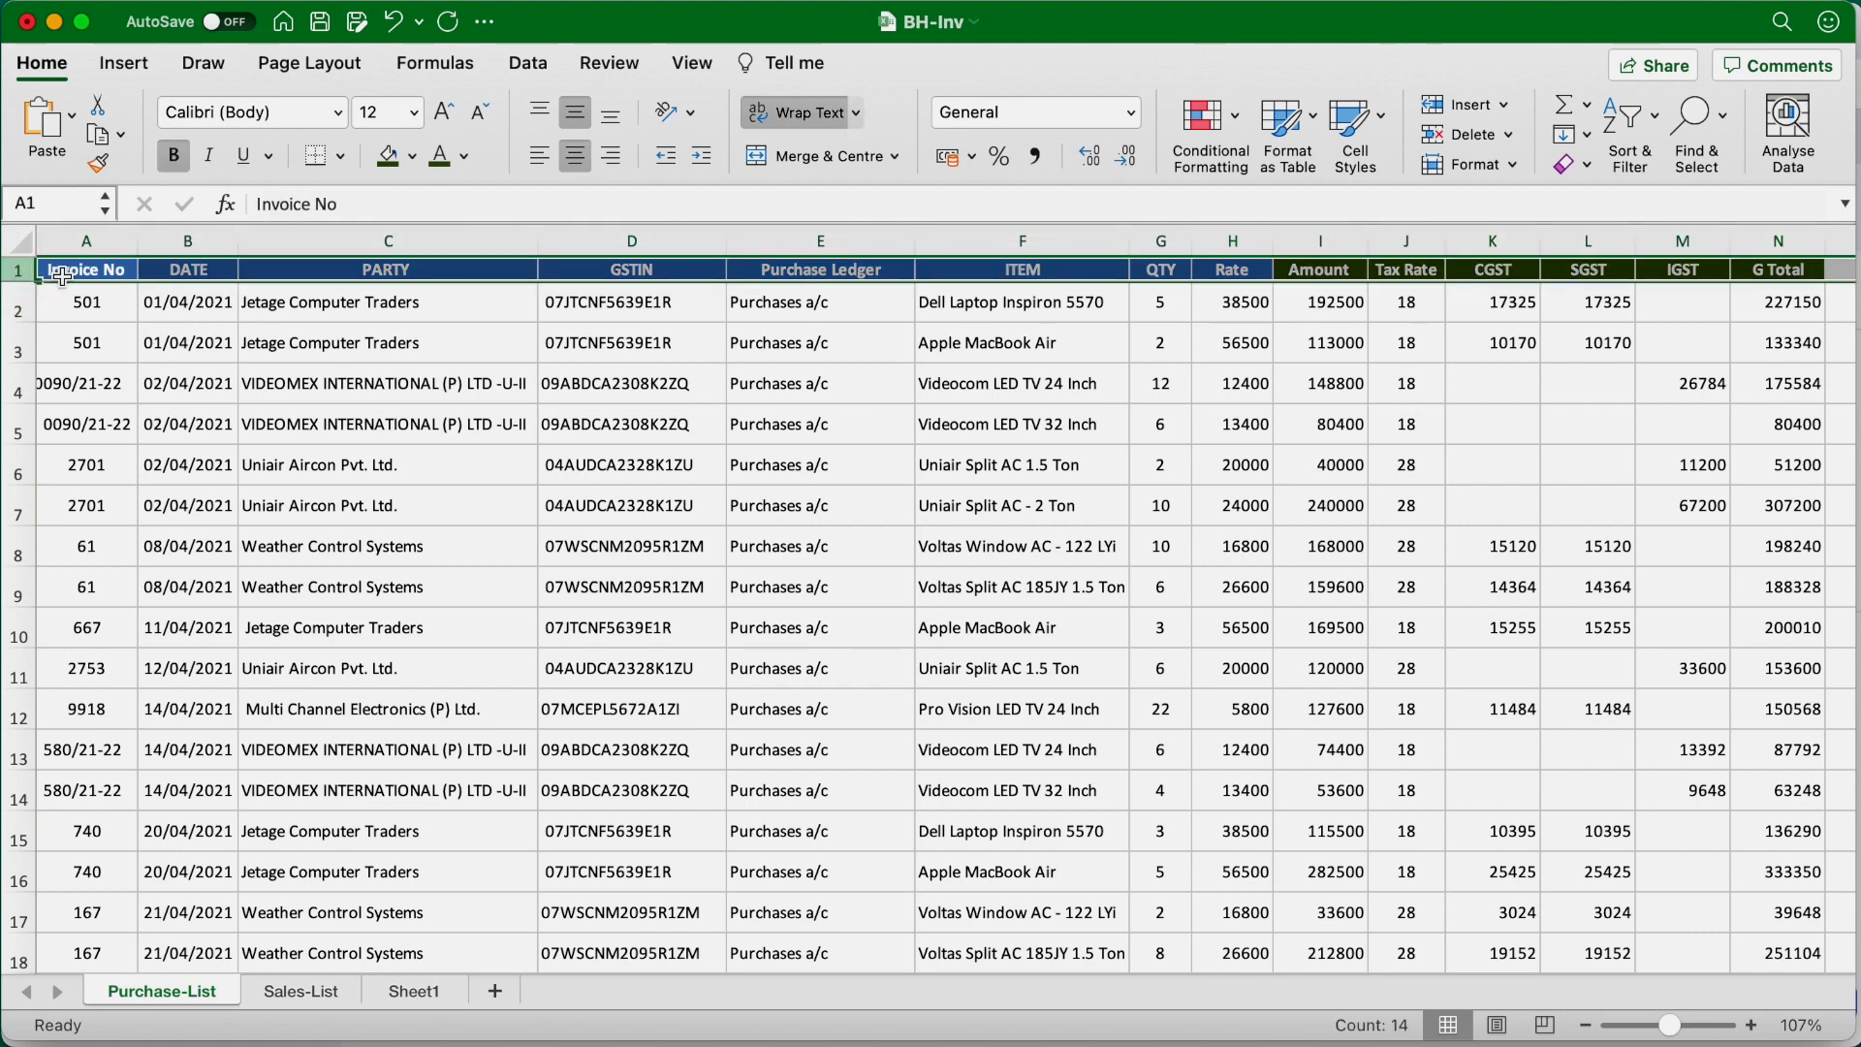
pyautogui.click(63, 277)
pyautogui.click(187, 276)
pyautogui.click(308, 275)
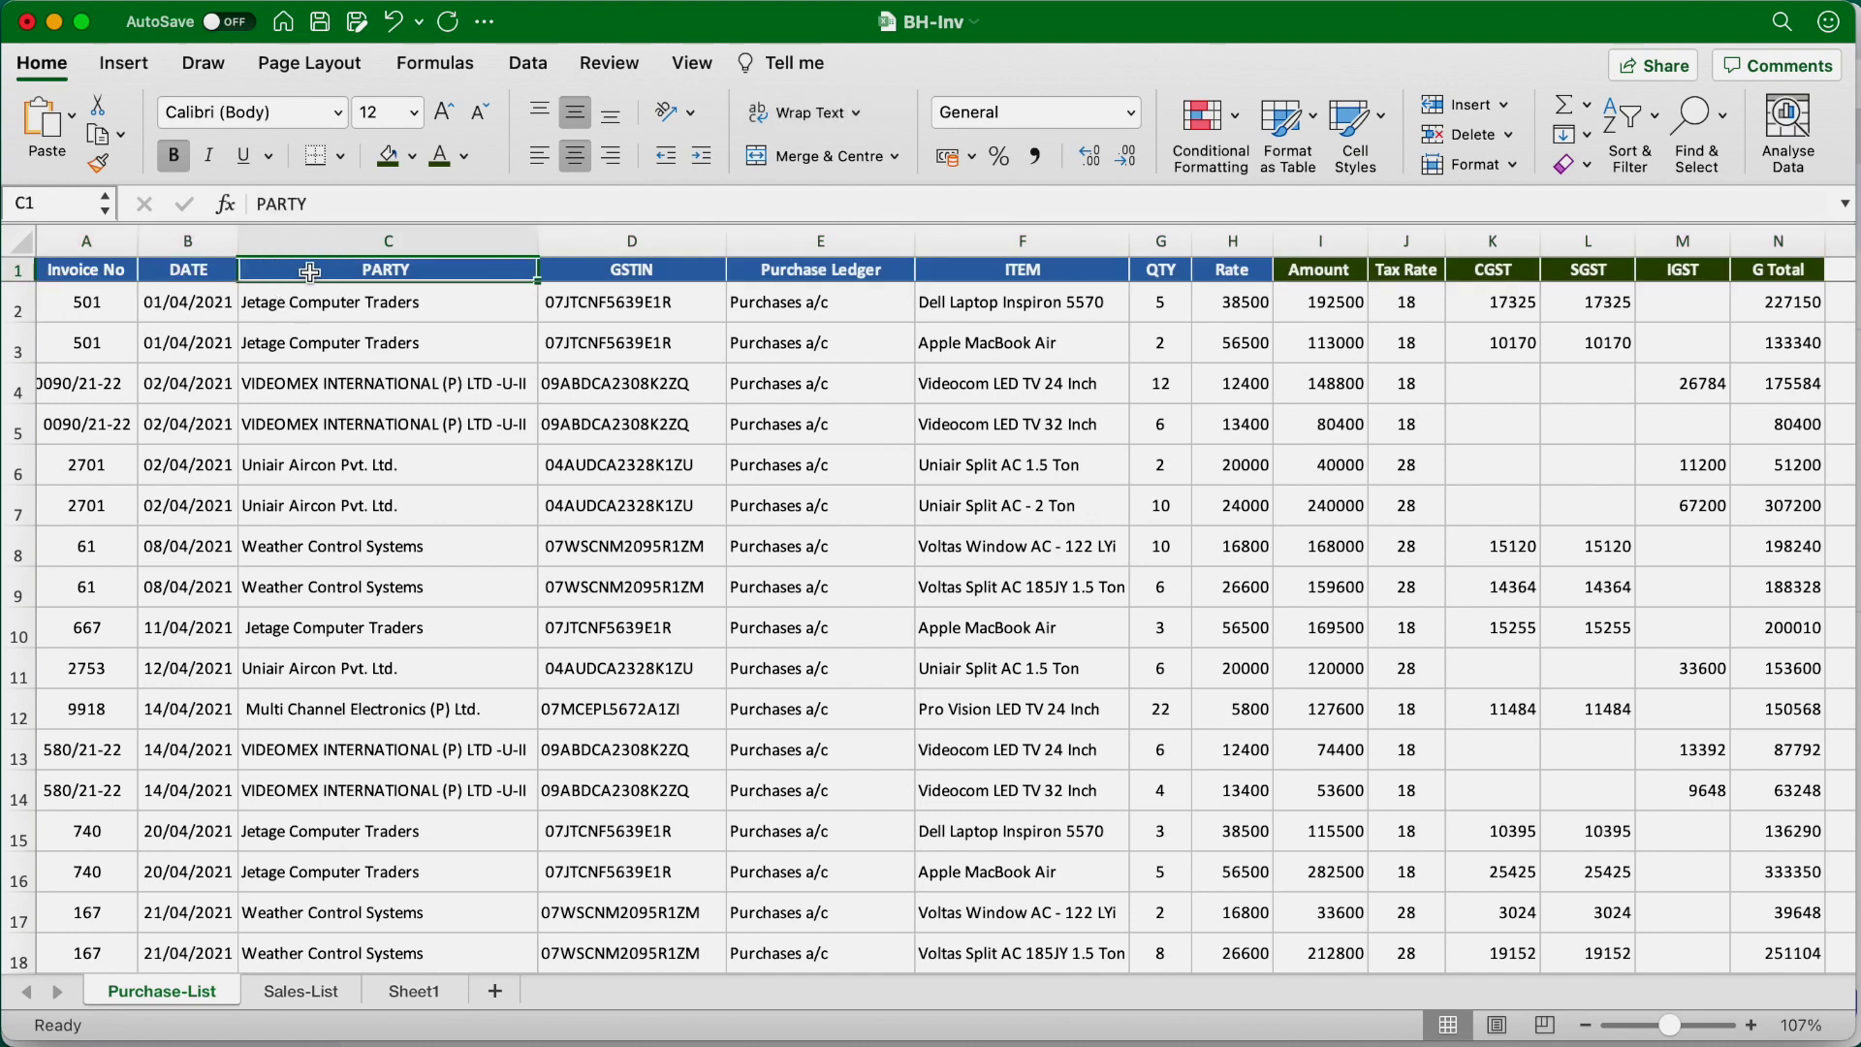
pyautogui.click(582, 274)
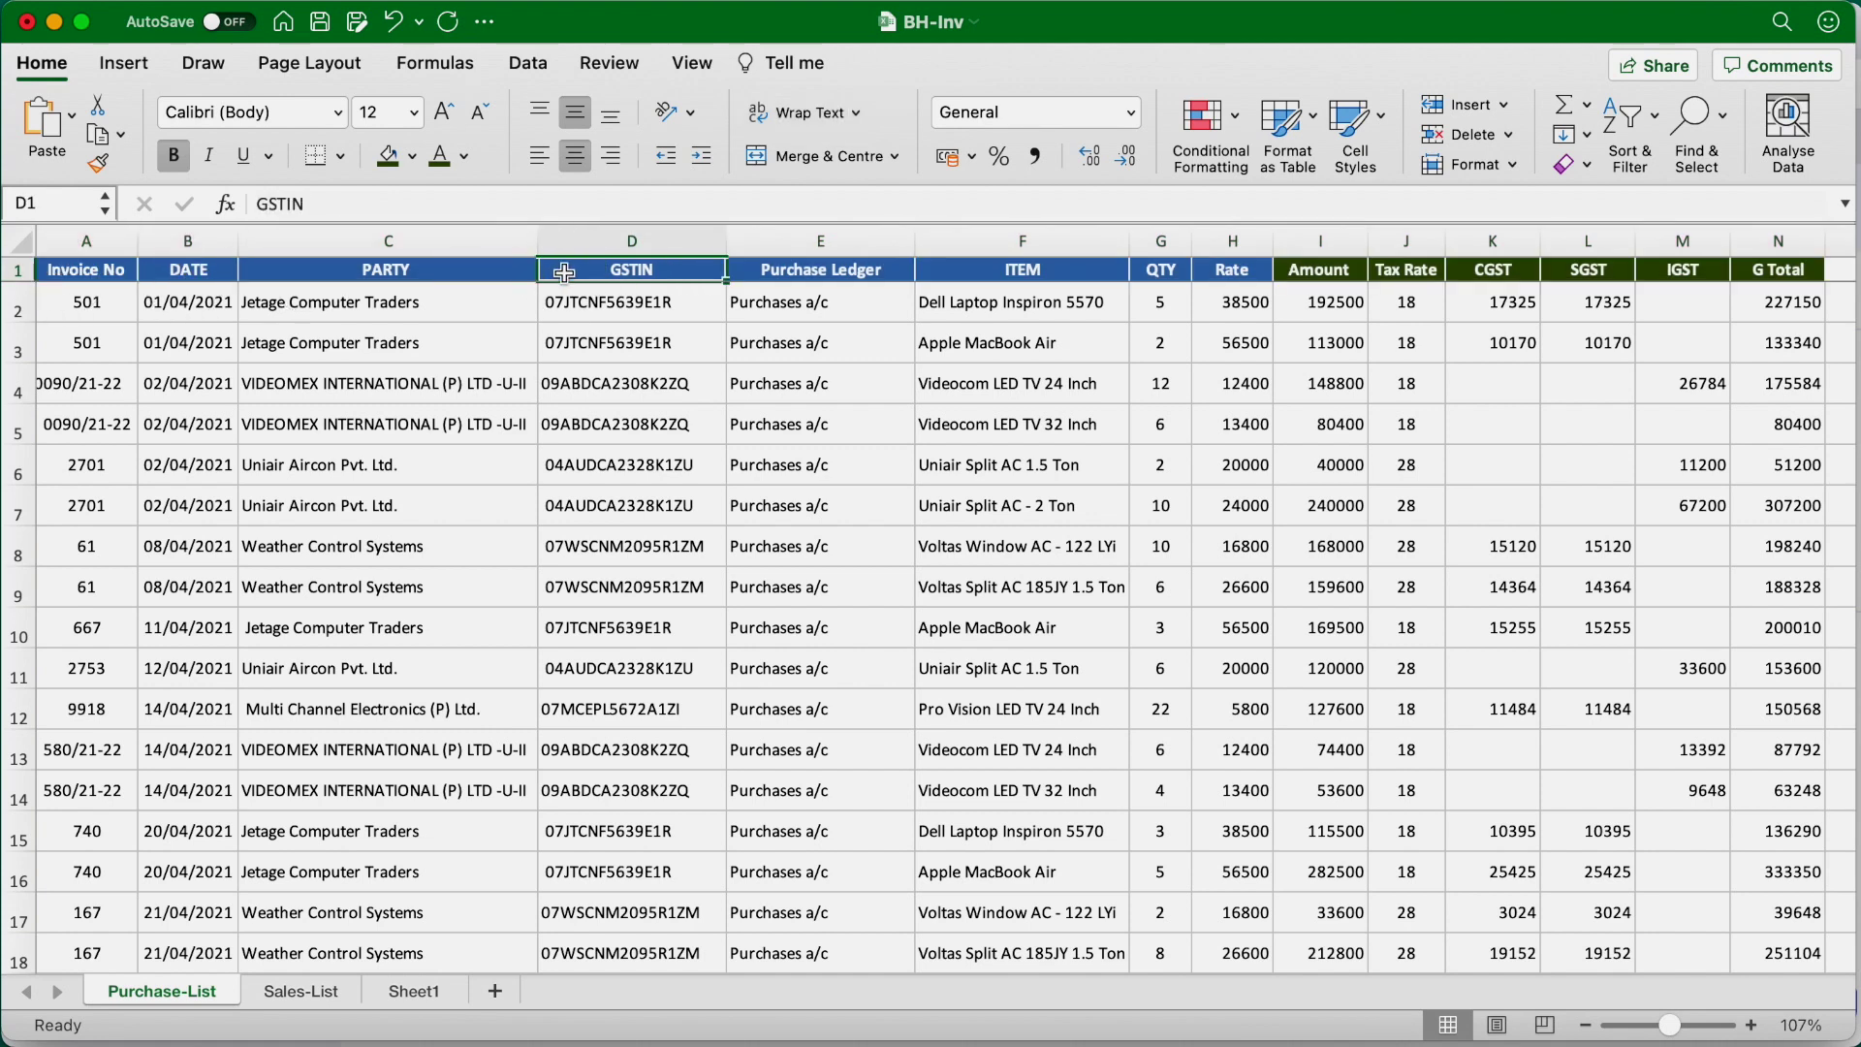
pyautogui.click(790, 275)
pyautogui.click(969, 274)
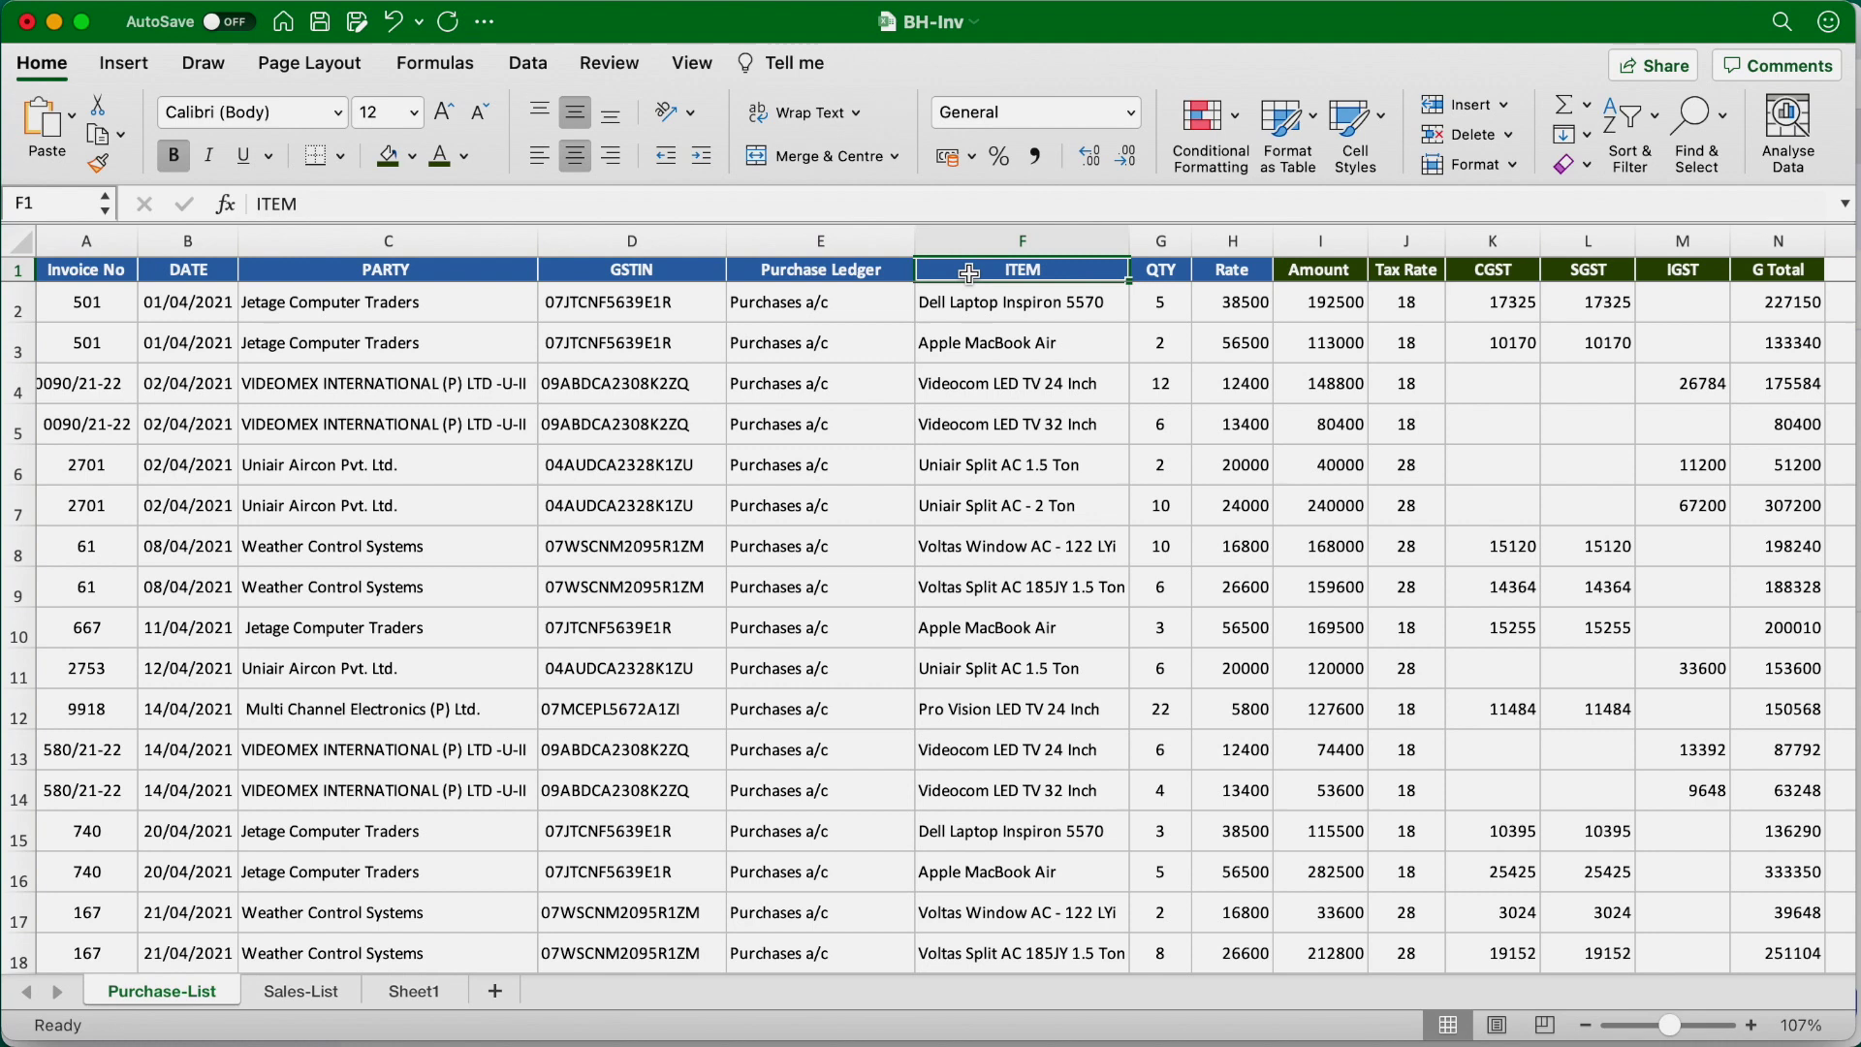
pyautogui.click(1148, 275)
pyautogui.click(1220, 274)
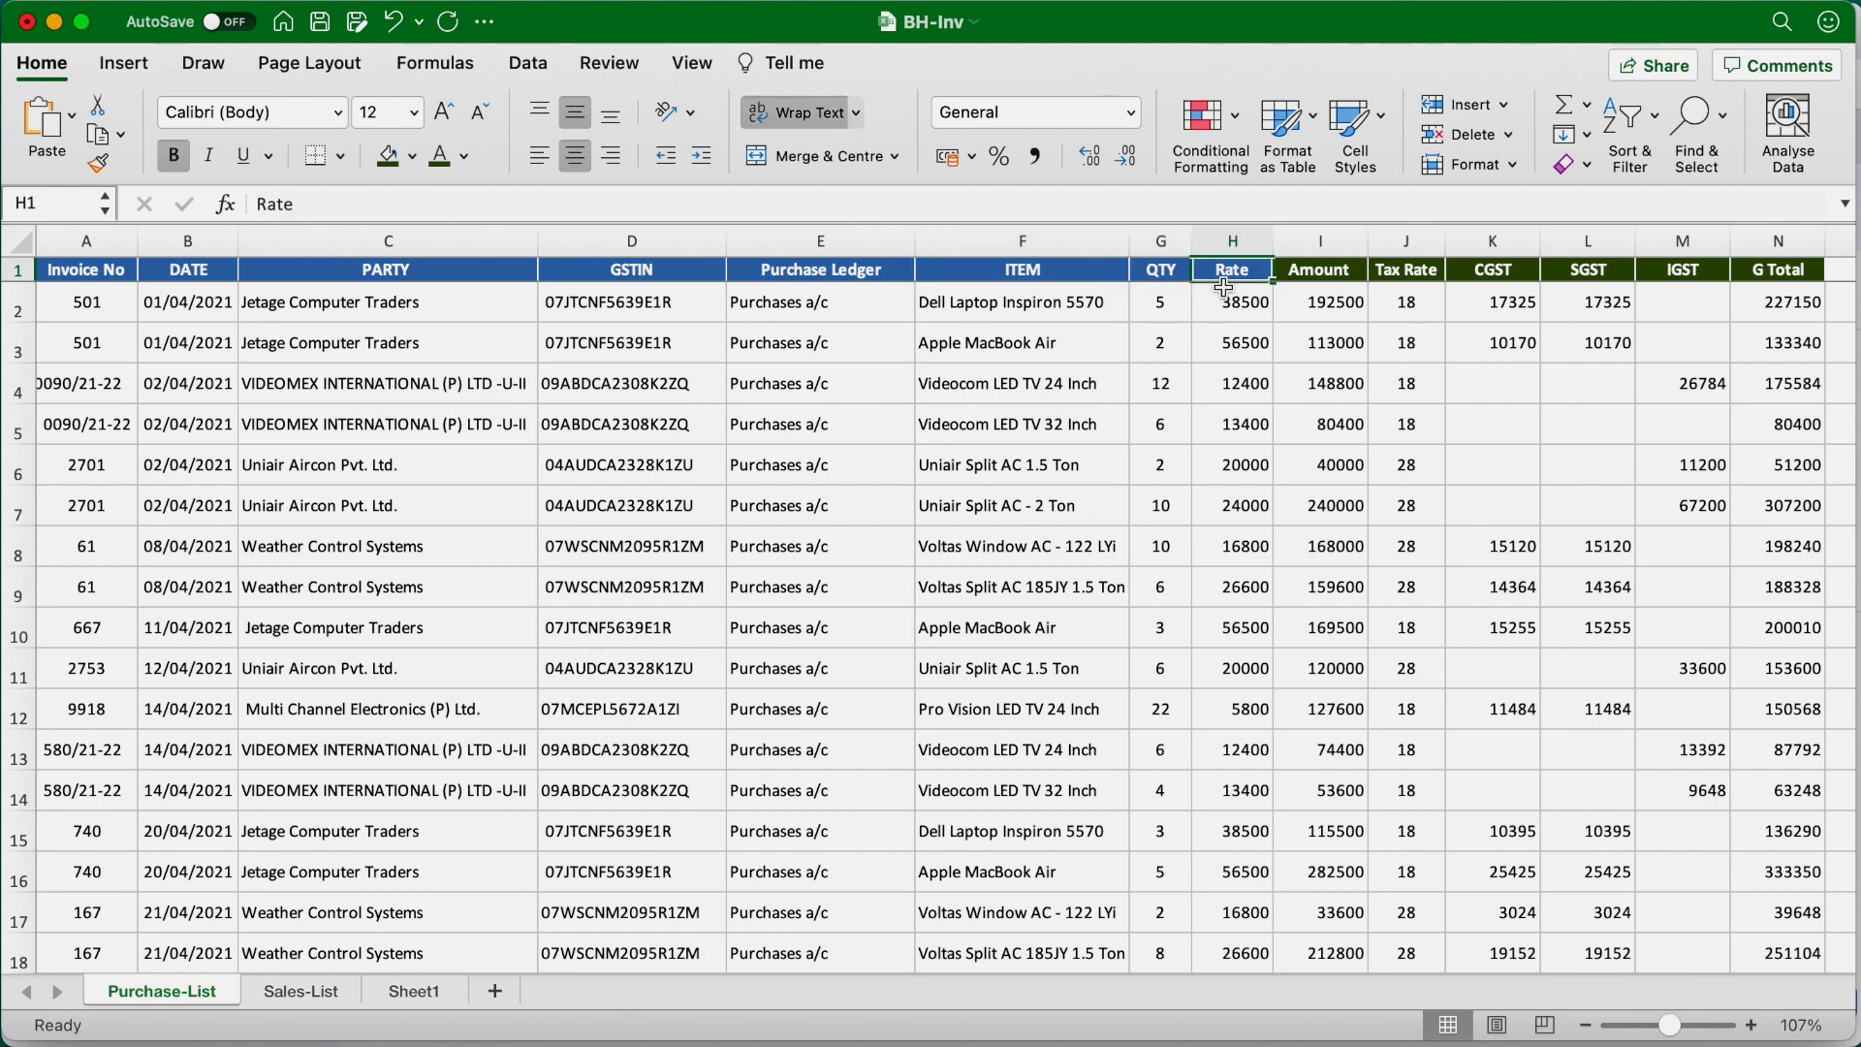
pyautogui.click(1218, 291)
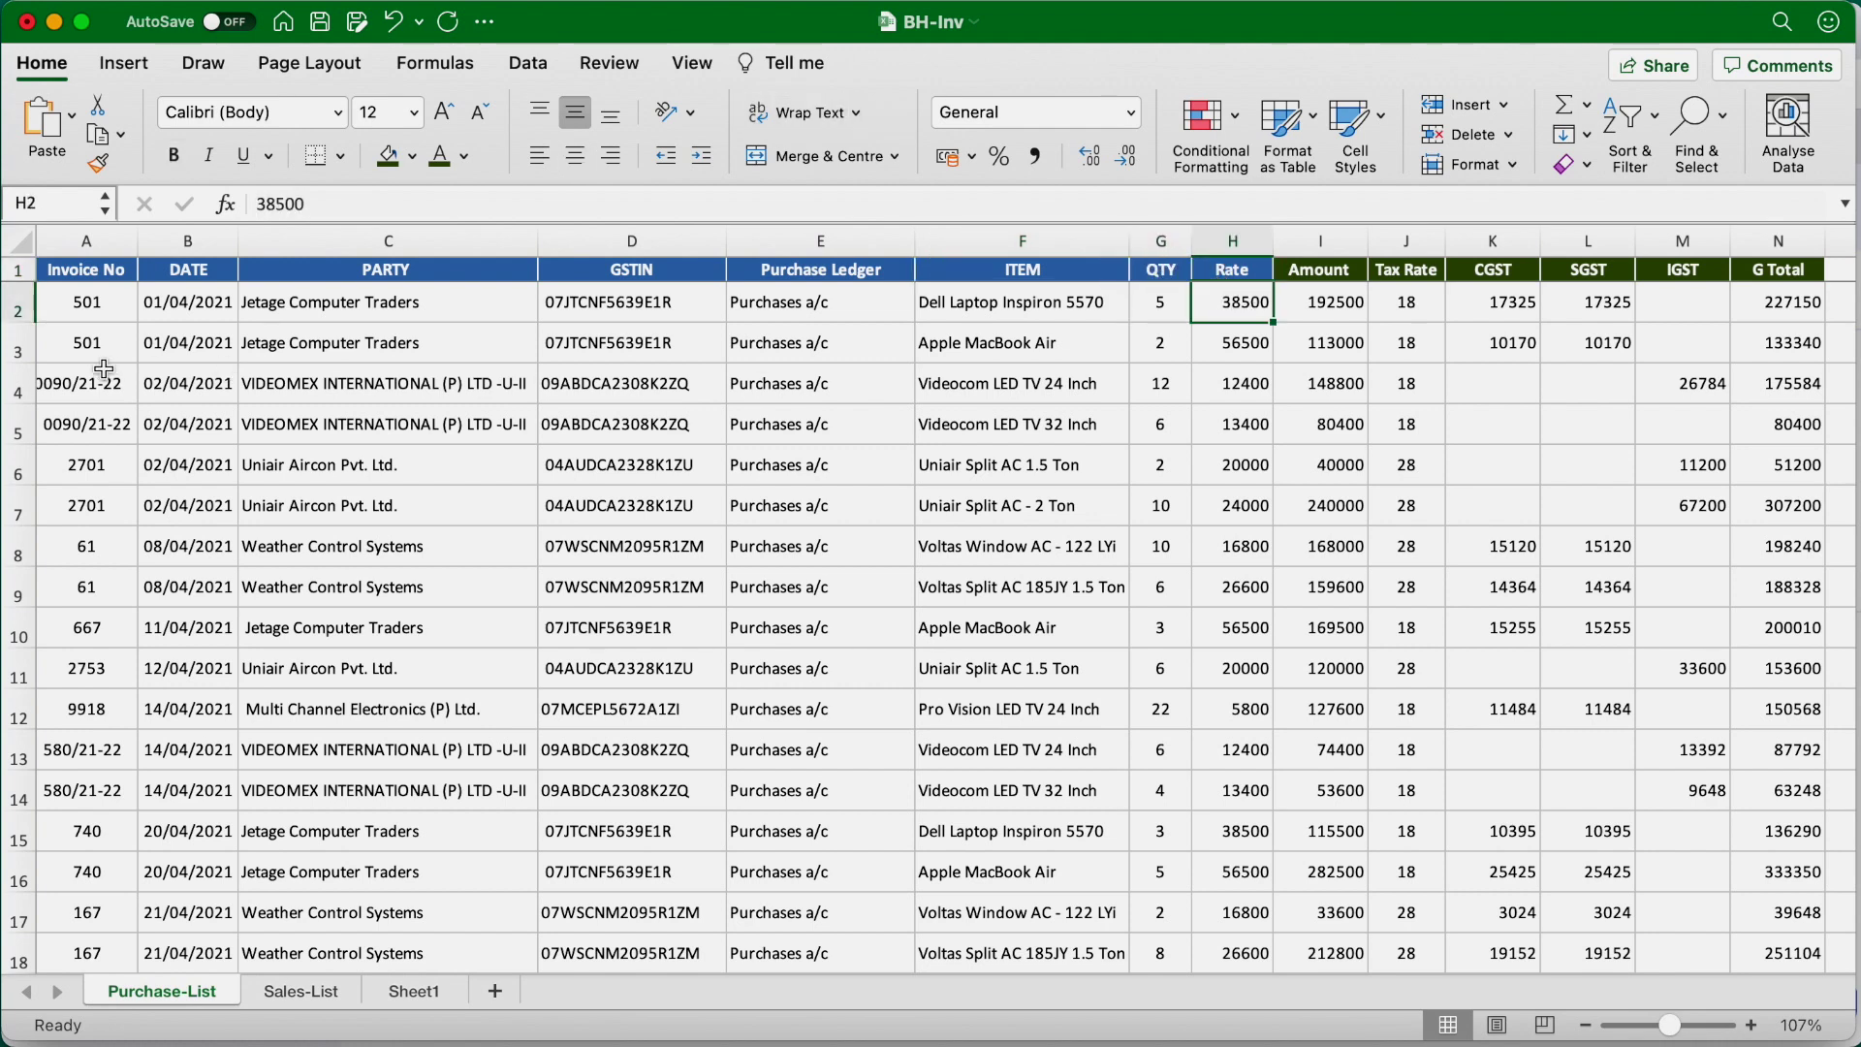
pyautogui.click(1229, 280)
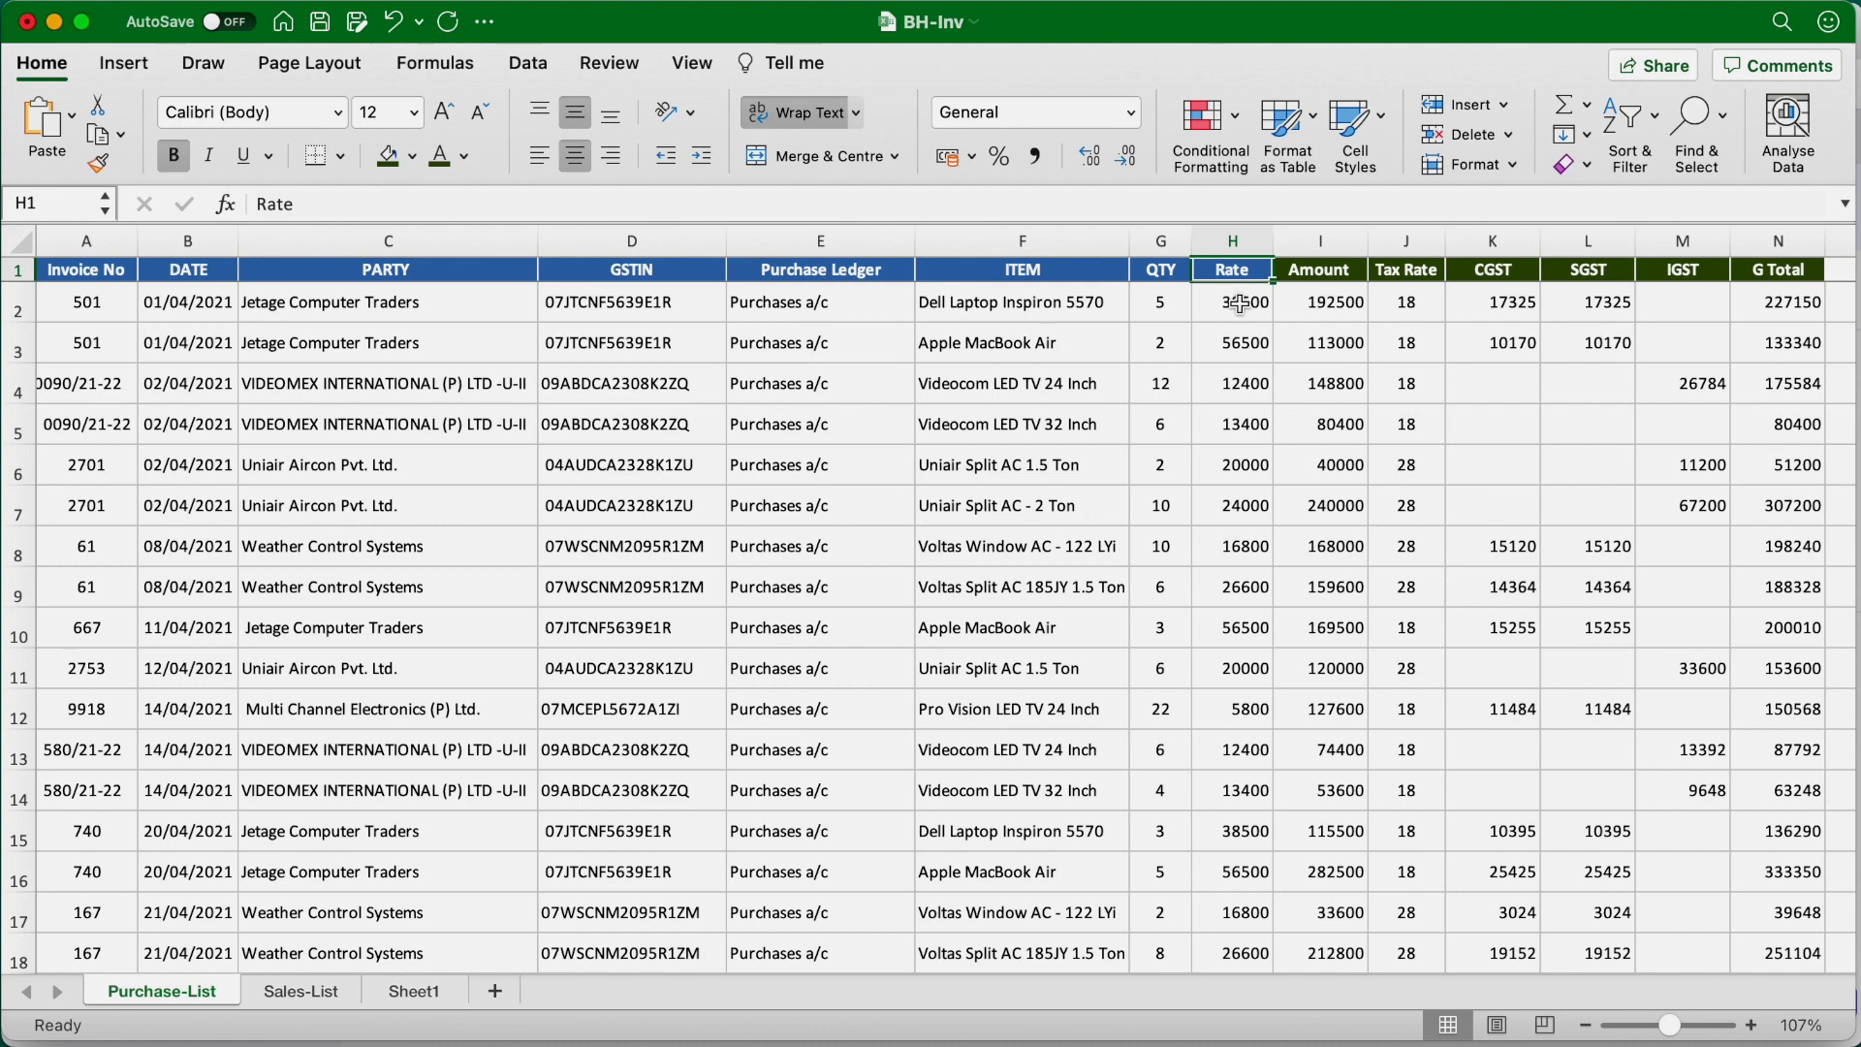
pyautogui.click(97, 308)
pyautogui.click(170, 305)
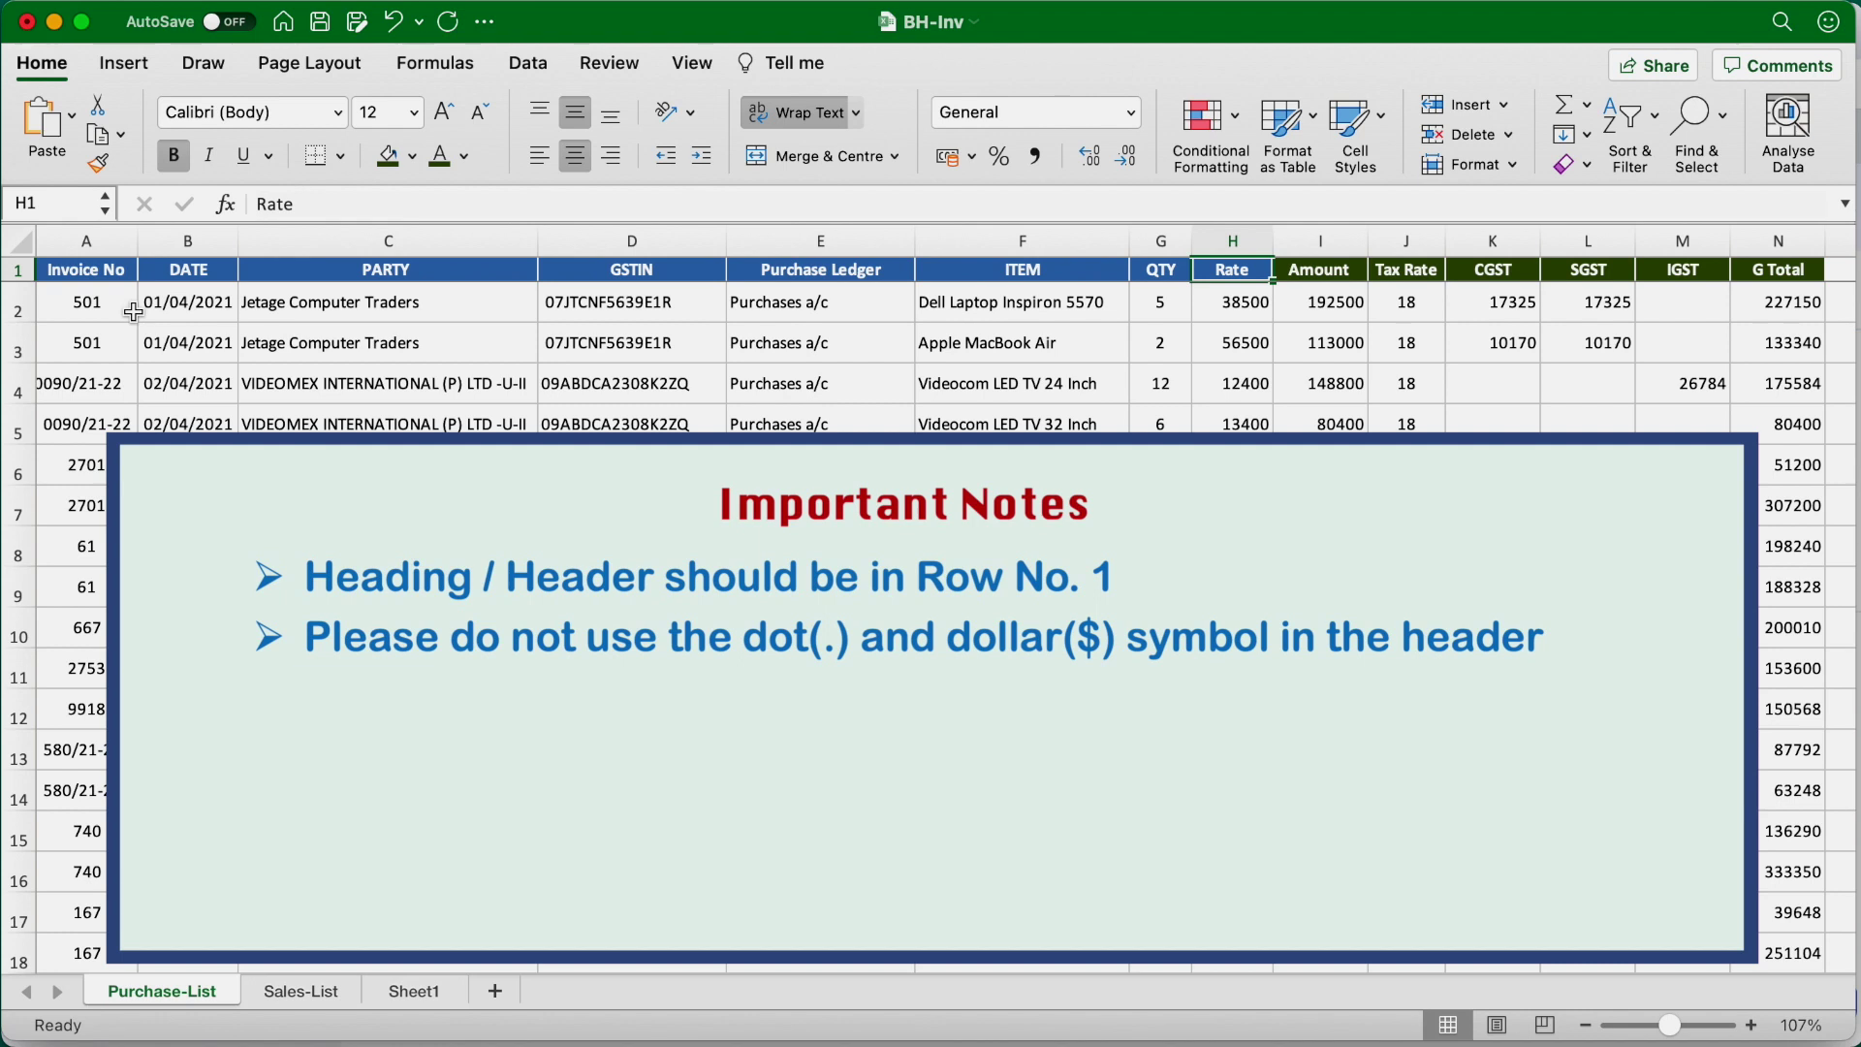
pyautogui.click(166, 306)
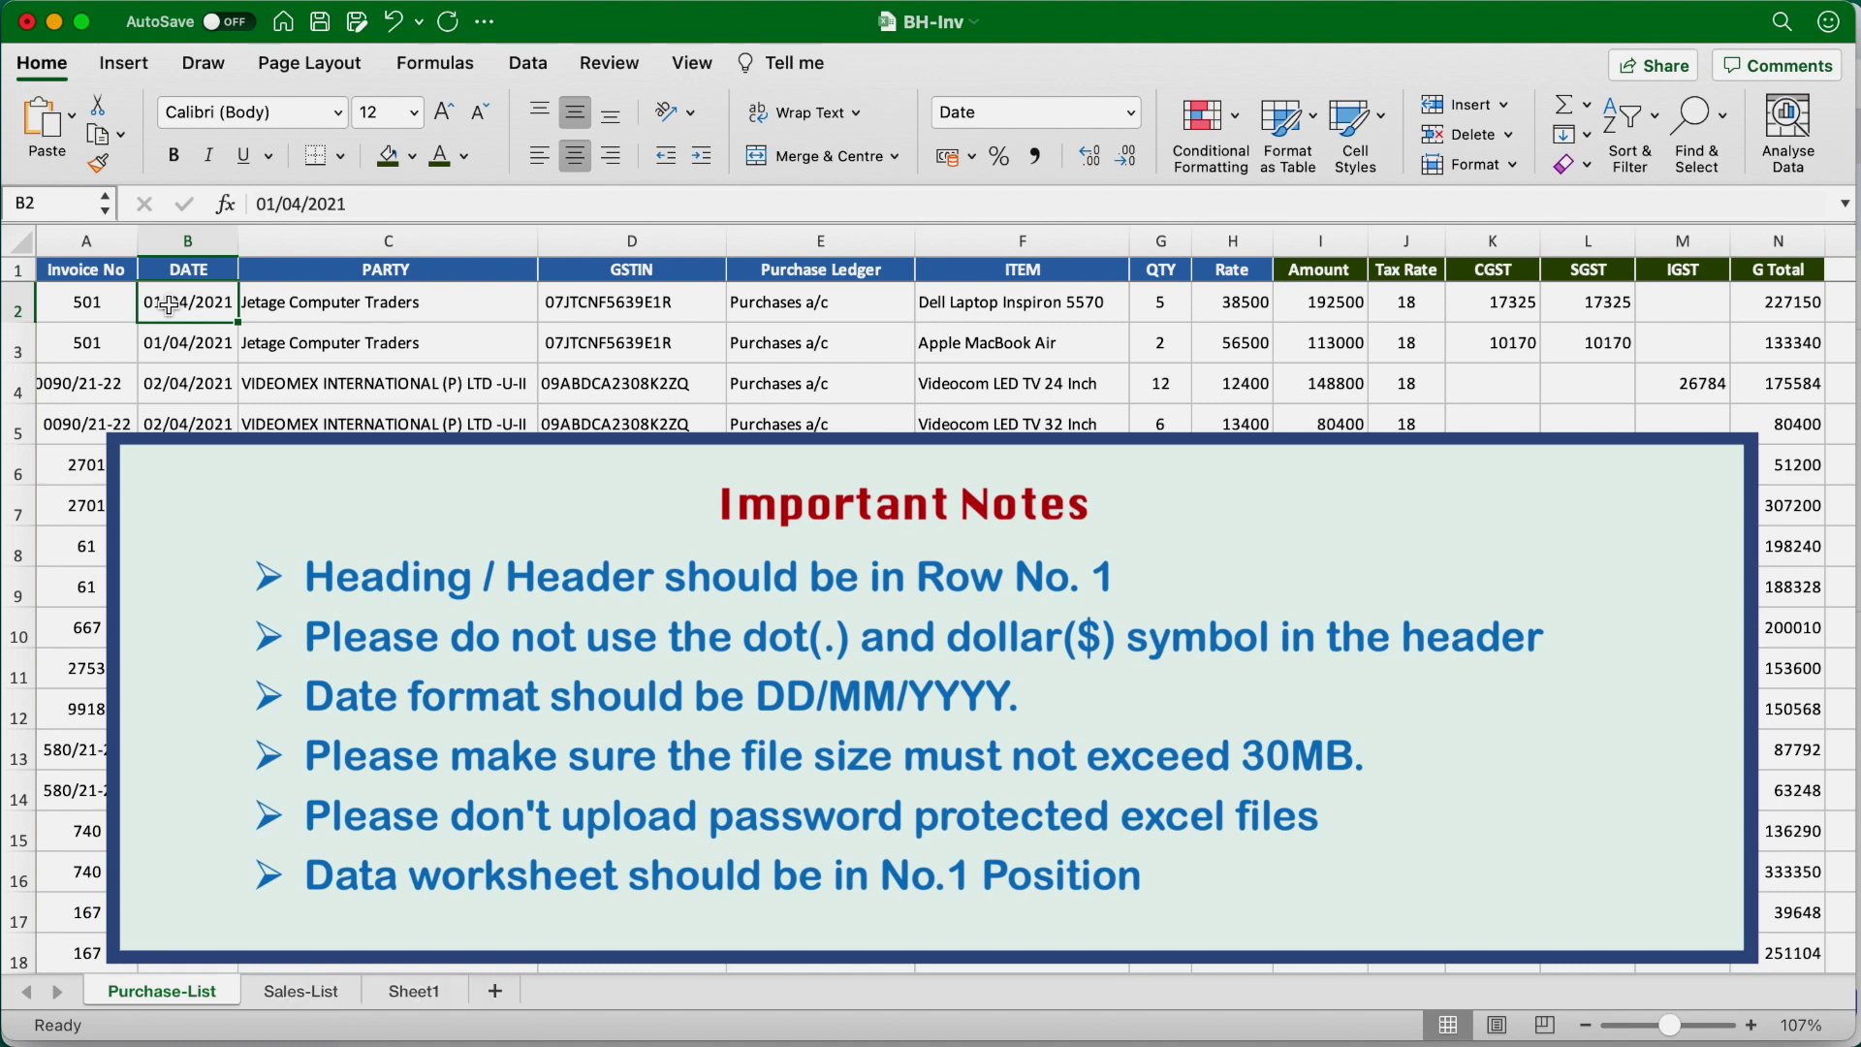
pyautogui.press('Right')
pyautogui.press('Right')
pyautogui.press('Right')
pyautogui.scroll(-4, 102, 846)
pyautogui.scroll(-3, 102, 846)
pyautogui.scroll(-3, 101, 846)
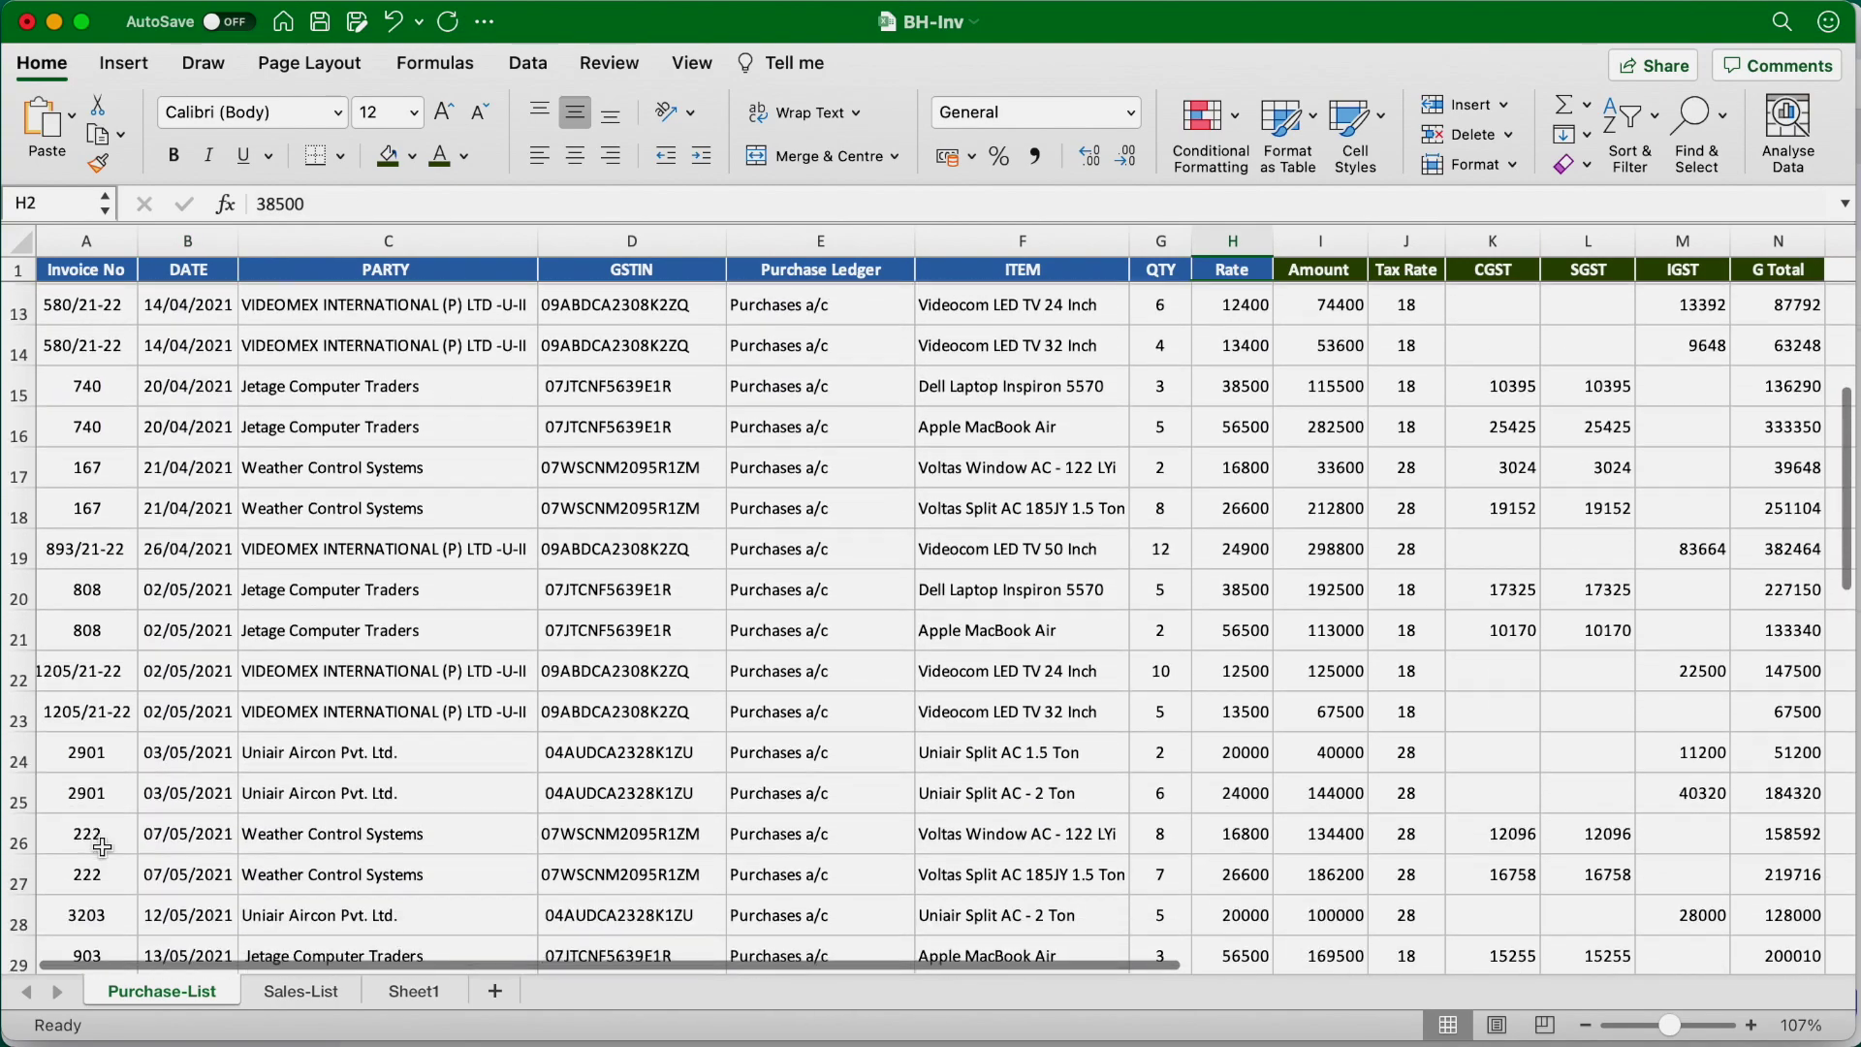
pyautogui.scroll(-3, 101, 846)
pyautogui.scroll(-3, 102, 846)
pyautogui.scroll(-5, 101, 846)
pyautogui.scroll(-1, 102, 847)
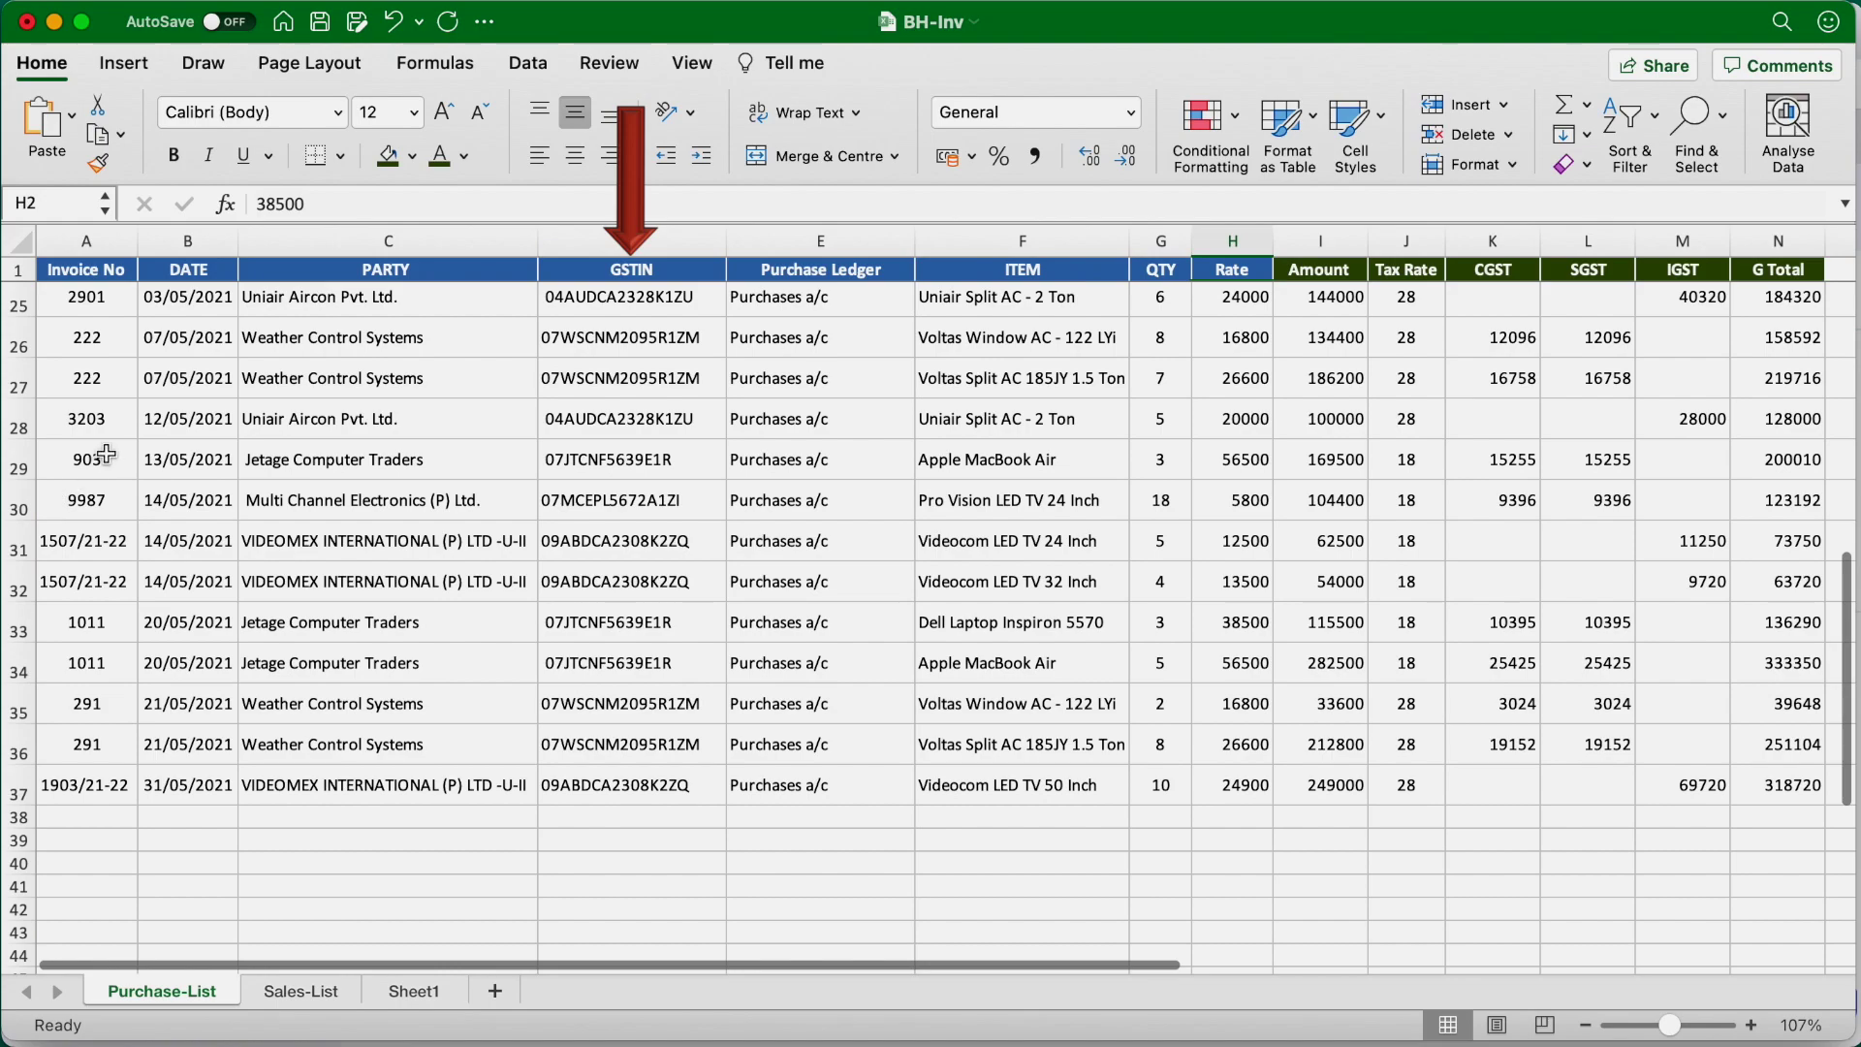
pyautogui.scroll(8, 106, 454)
pyautogui.scroll(8, 105, 453)
pyautogui.scroll(7, 106, 454)
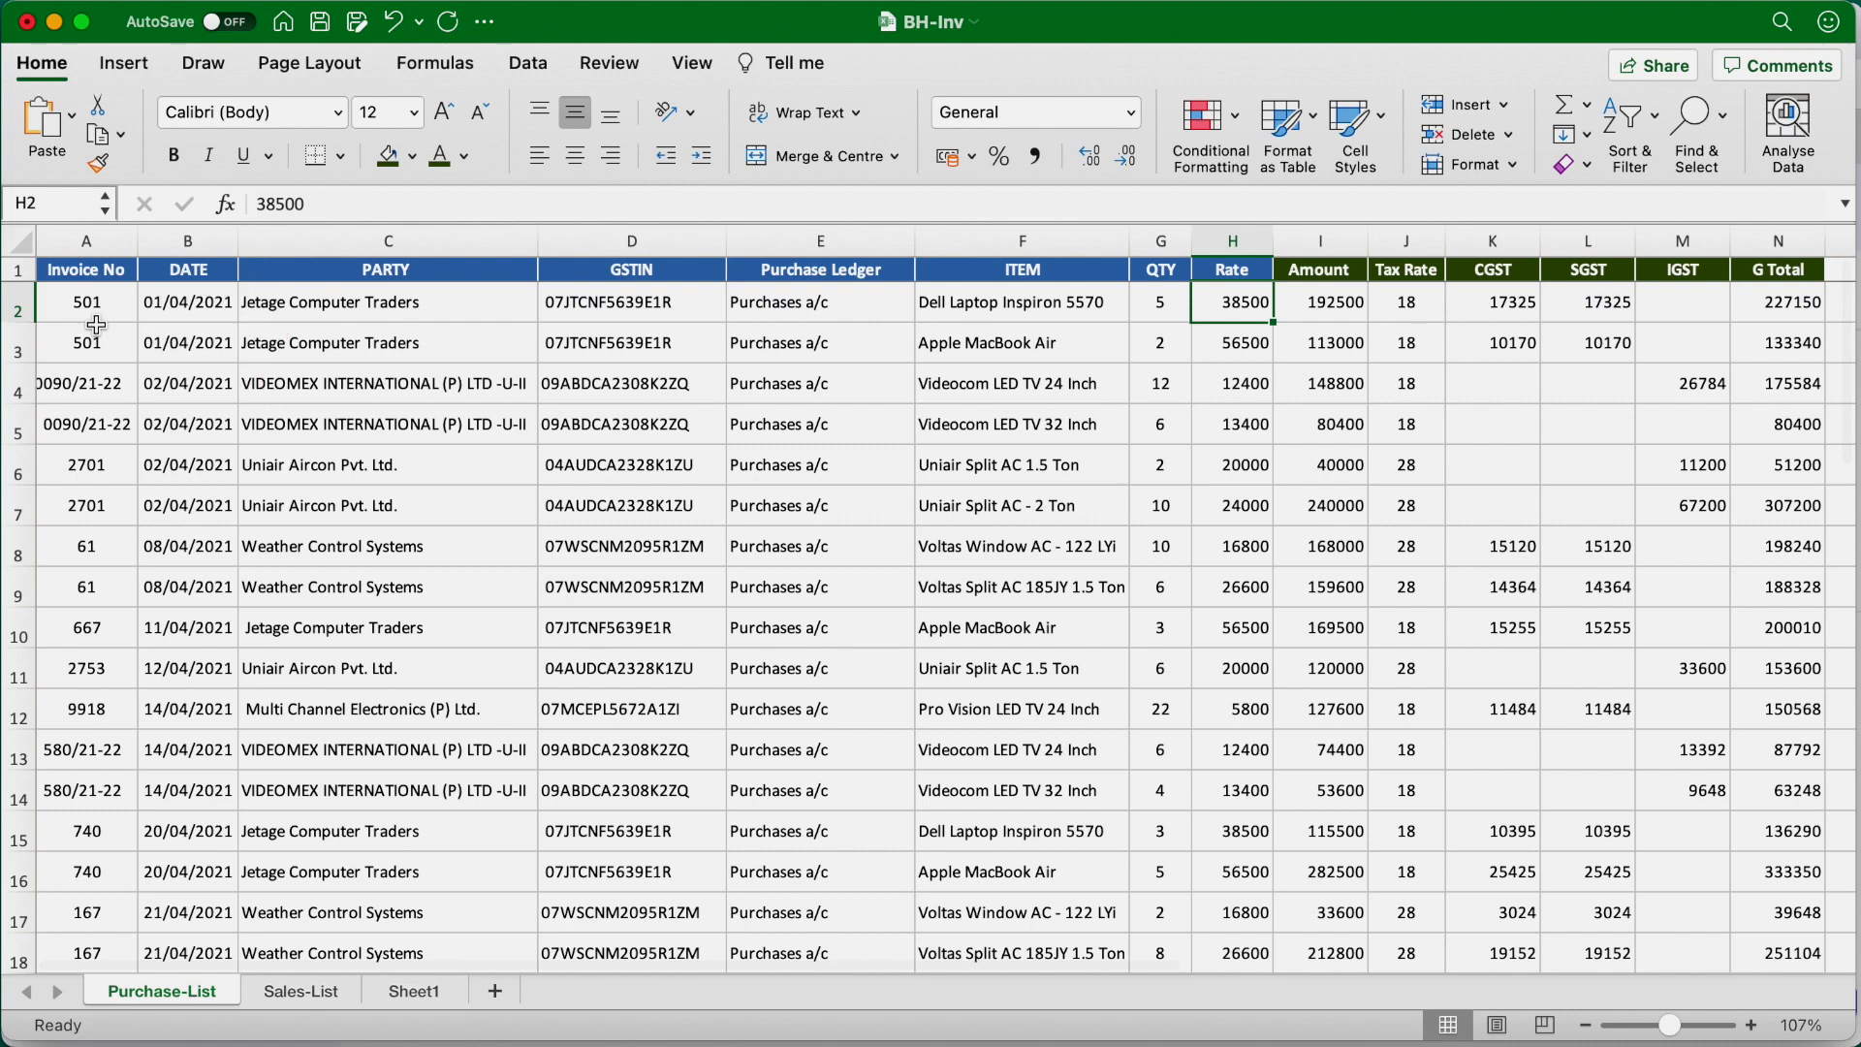
# Step: Upload BH-Inv.xlsx for Bharat Home Appliances as an Item Invoice (With Item)
pyautogui.click(55, 21)
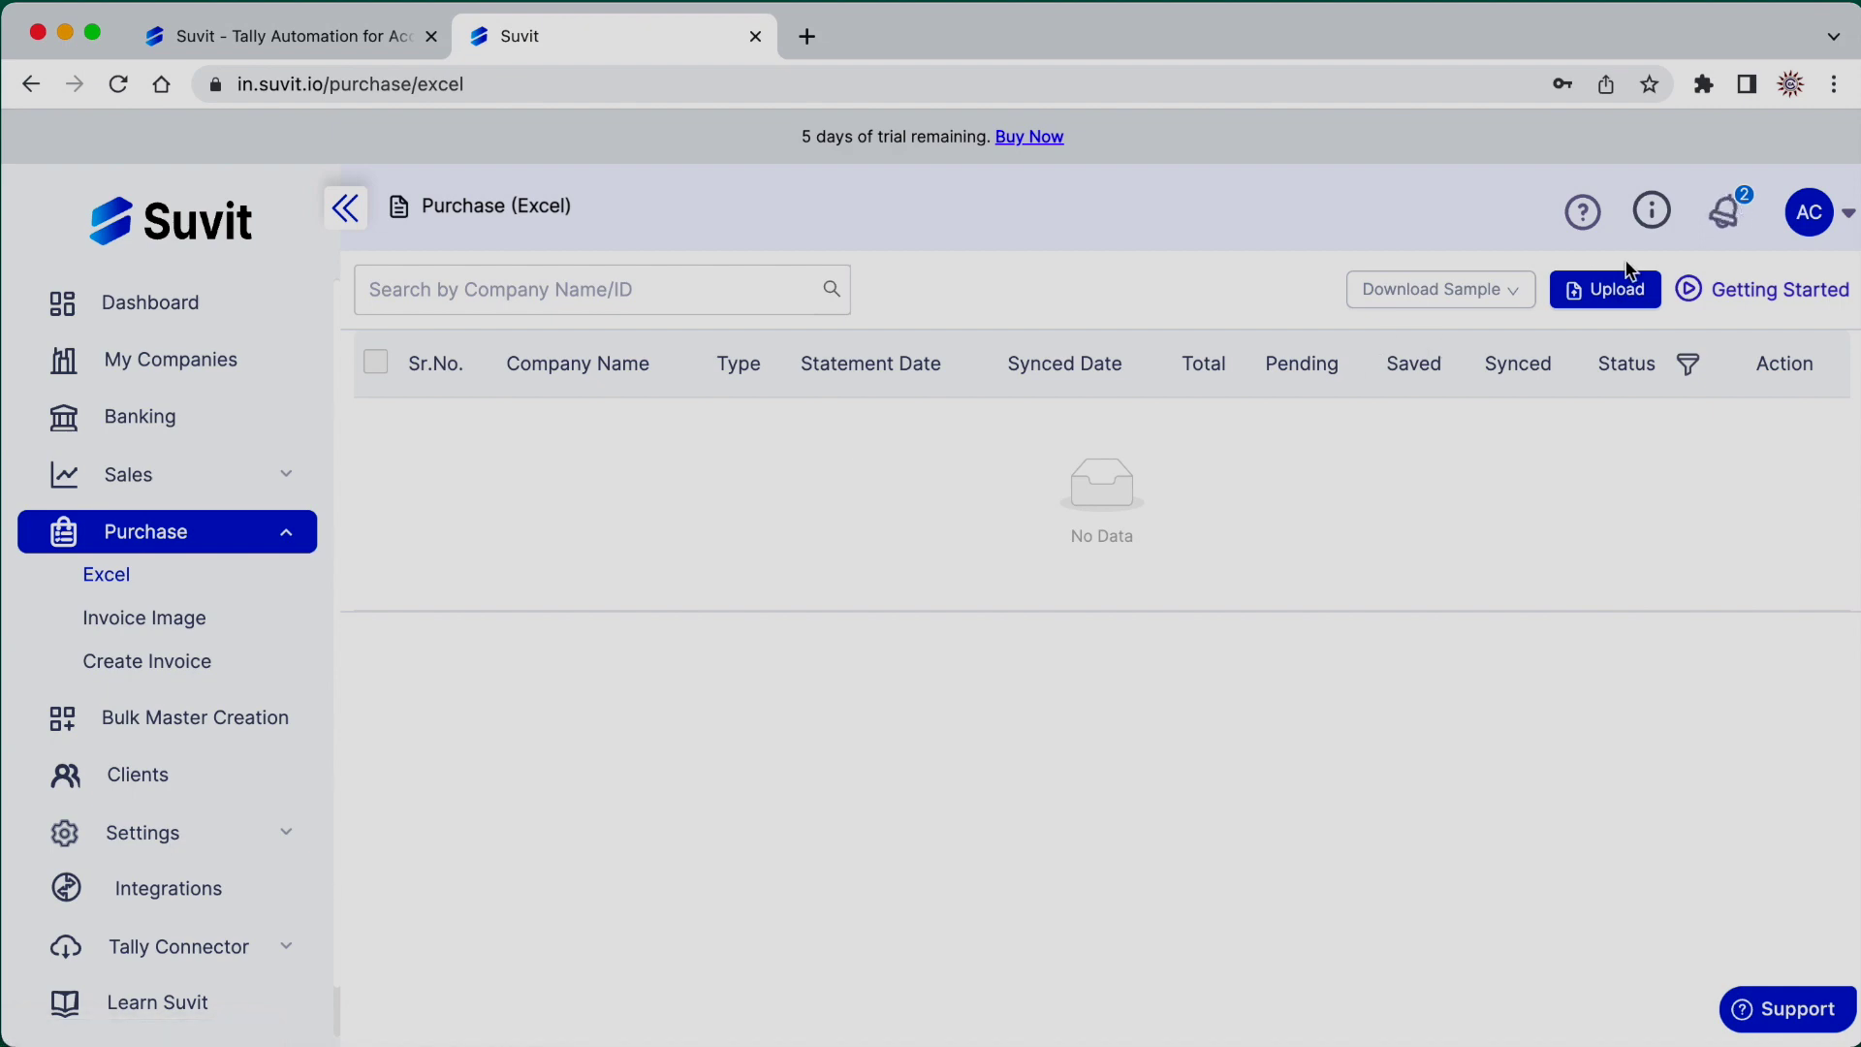
pyautogui.click(1606, 293)
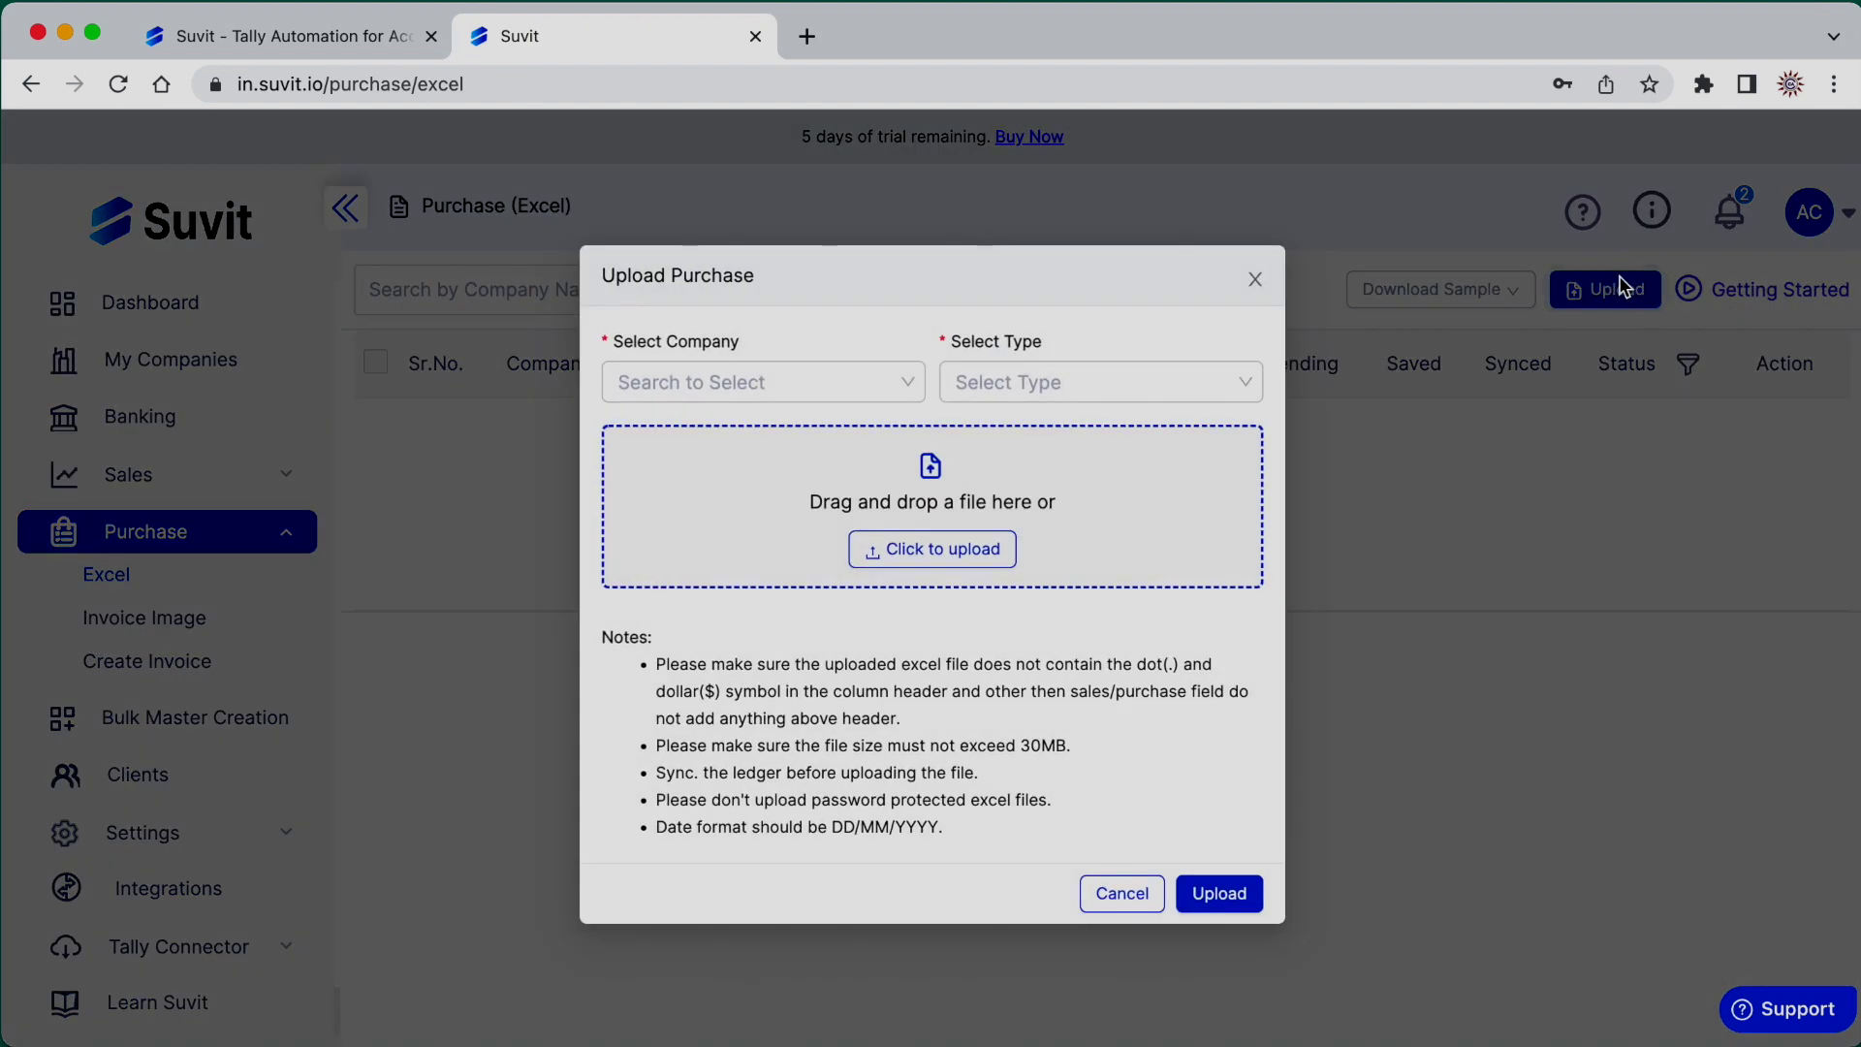
pyautogui.click(866, 382)
pyautogui.click(802, 429)
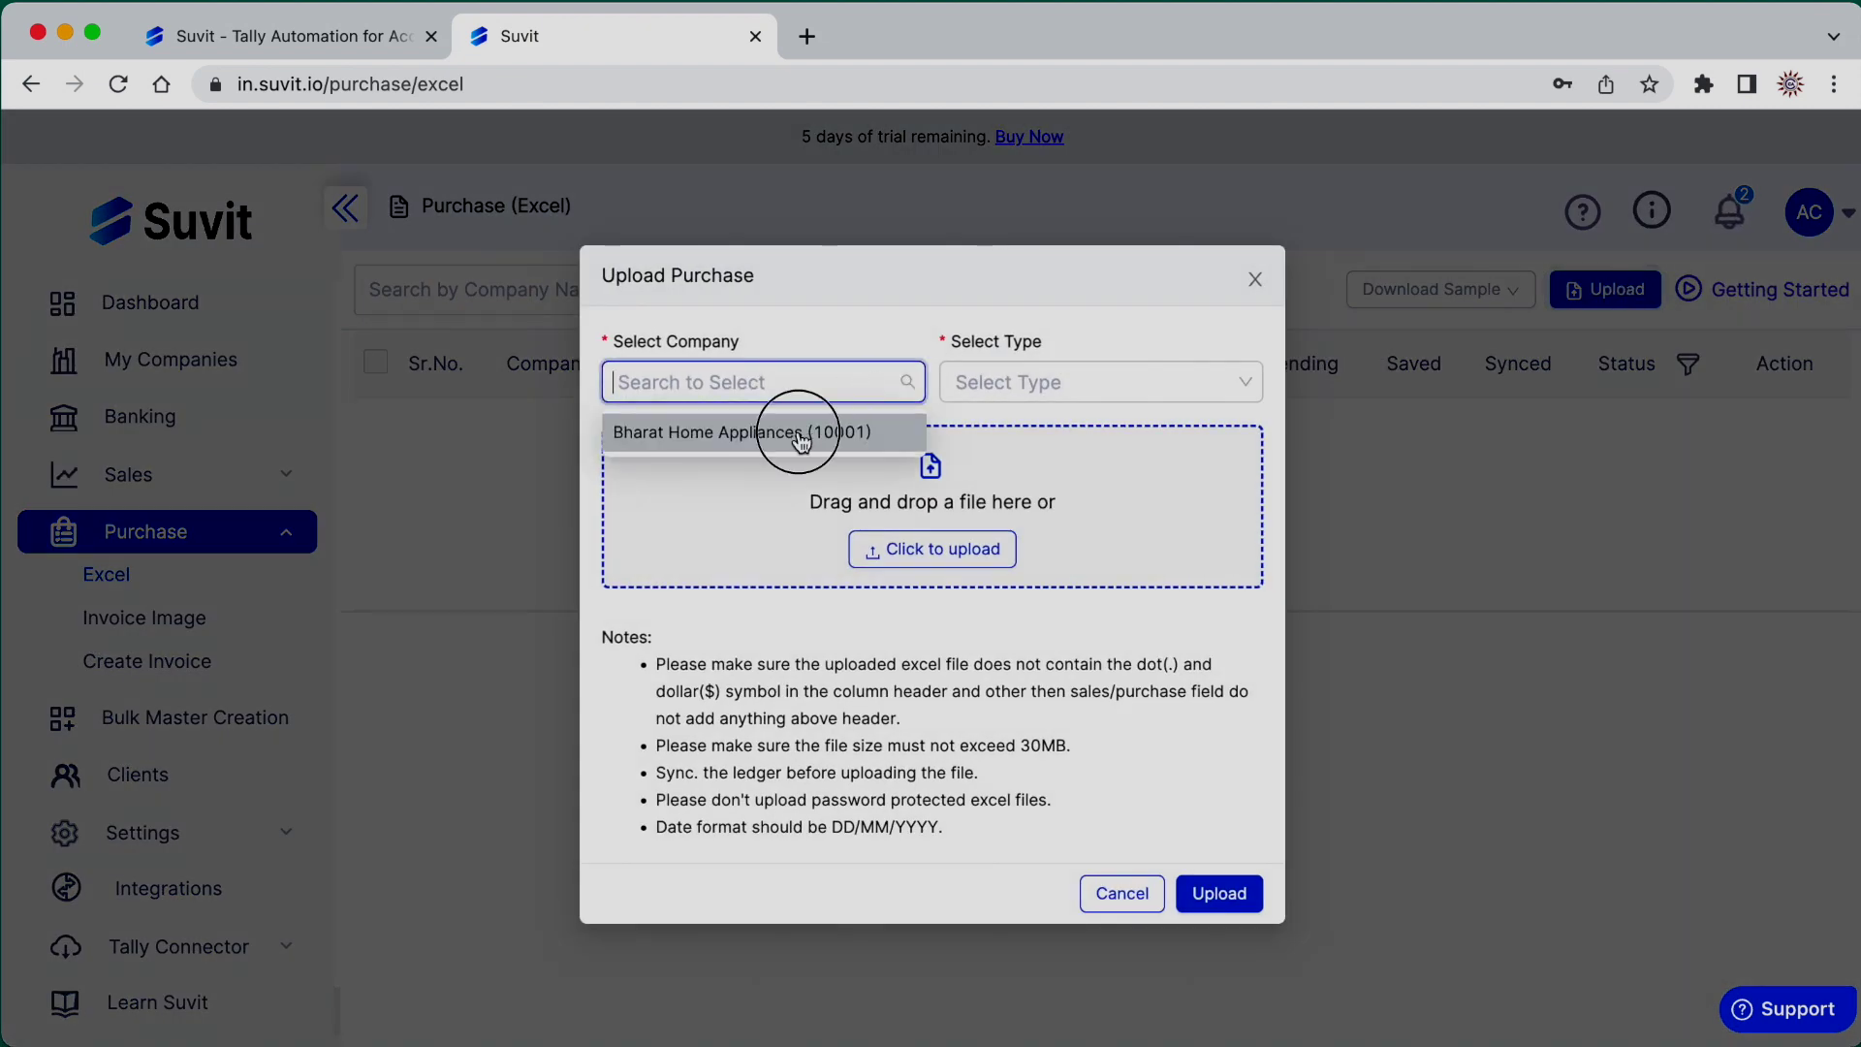
pyautogui.click(990, 385)
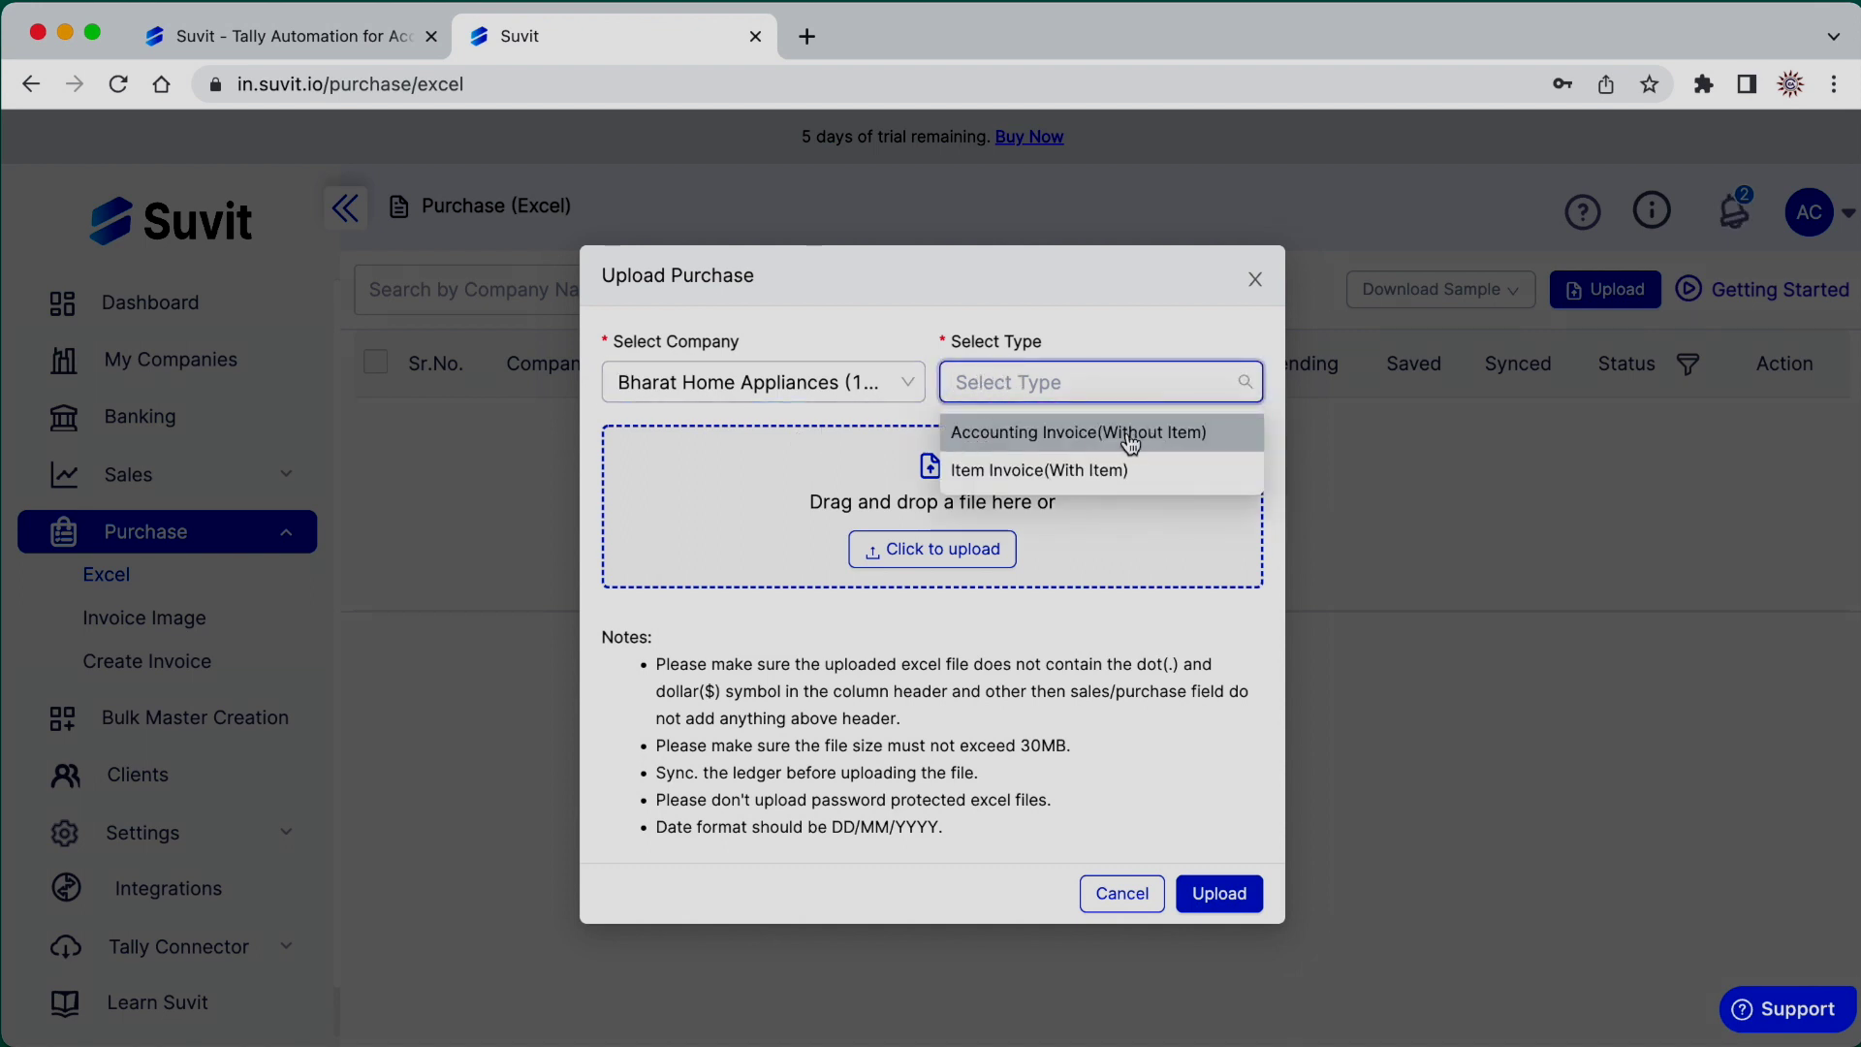
pyautogui.click(1073, 475)
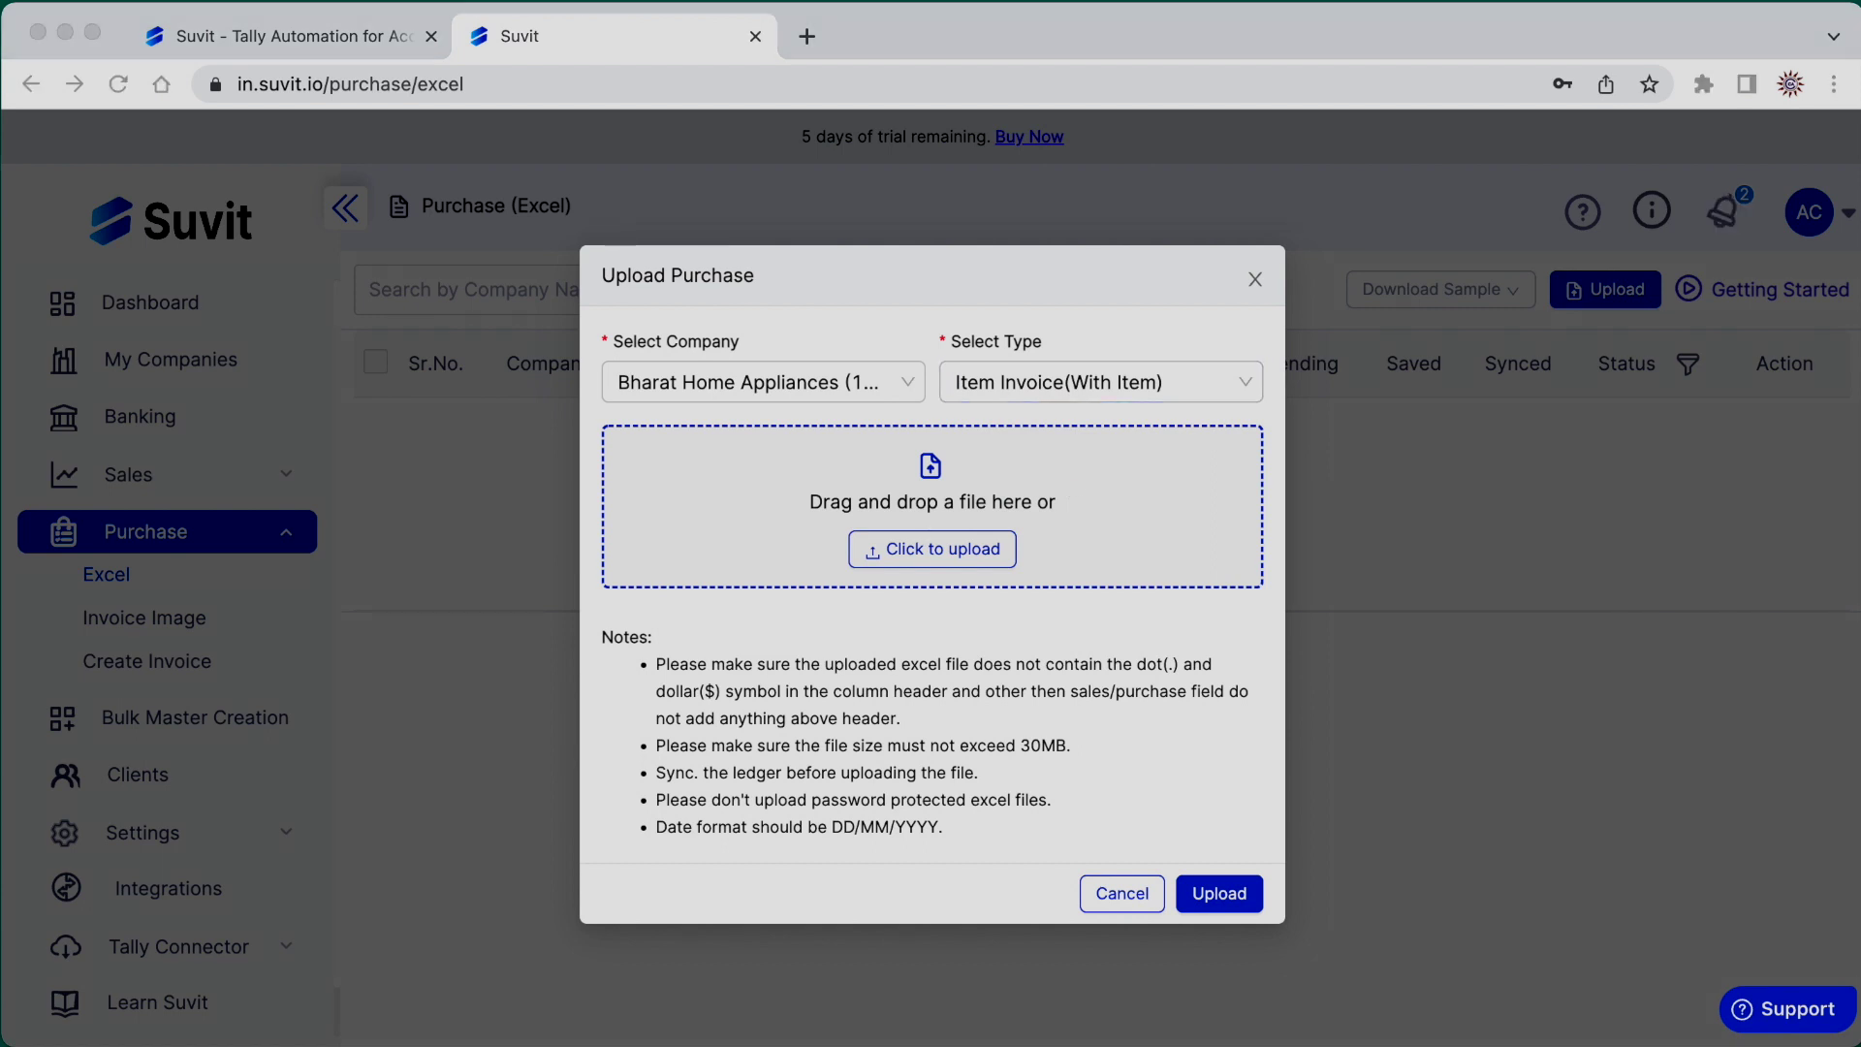
pyautogui.moveTo(1125, 199); pyautogui.dragTo(974, 555)
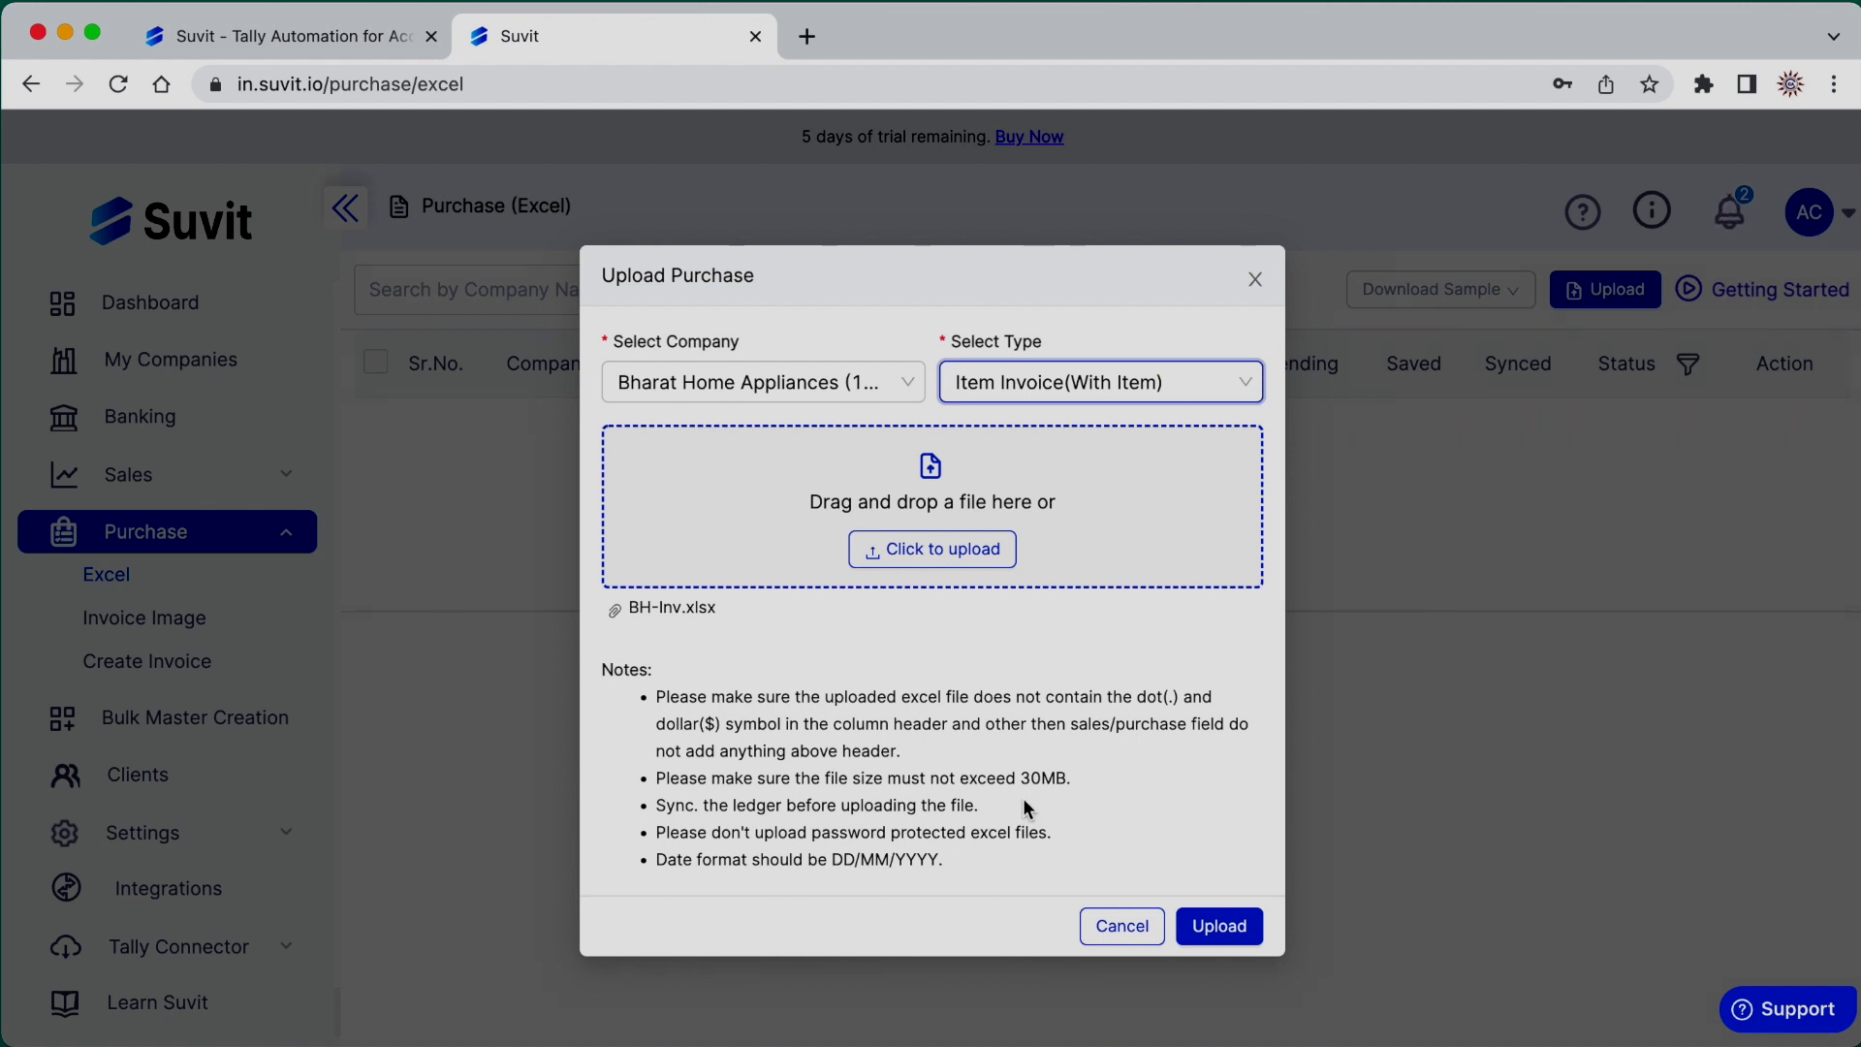
pyautogui.click(1212, 928)
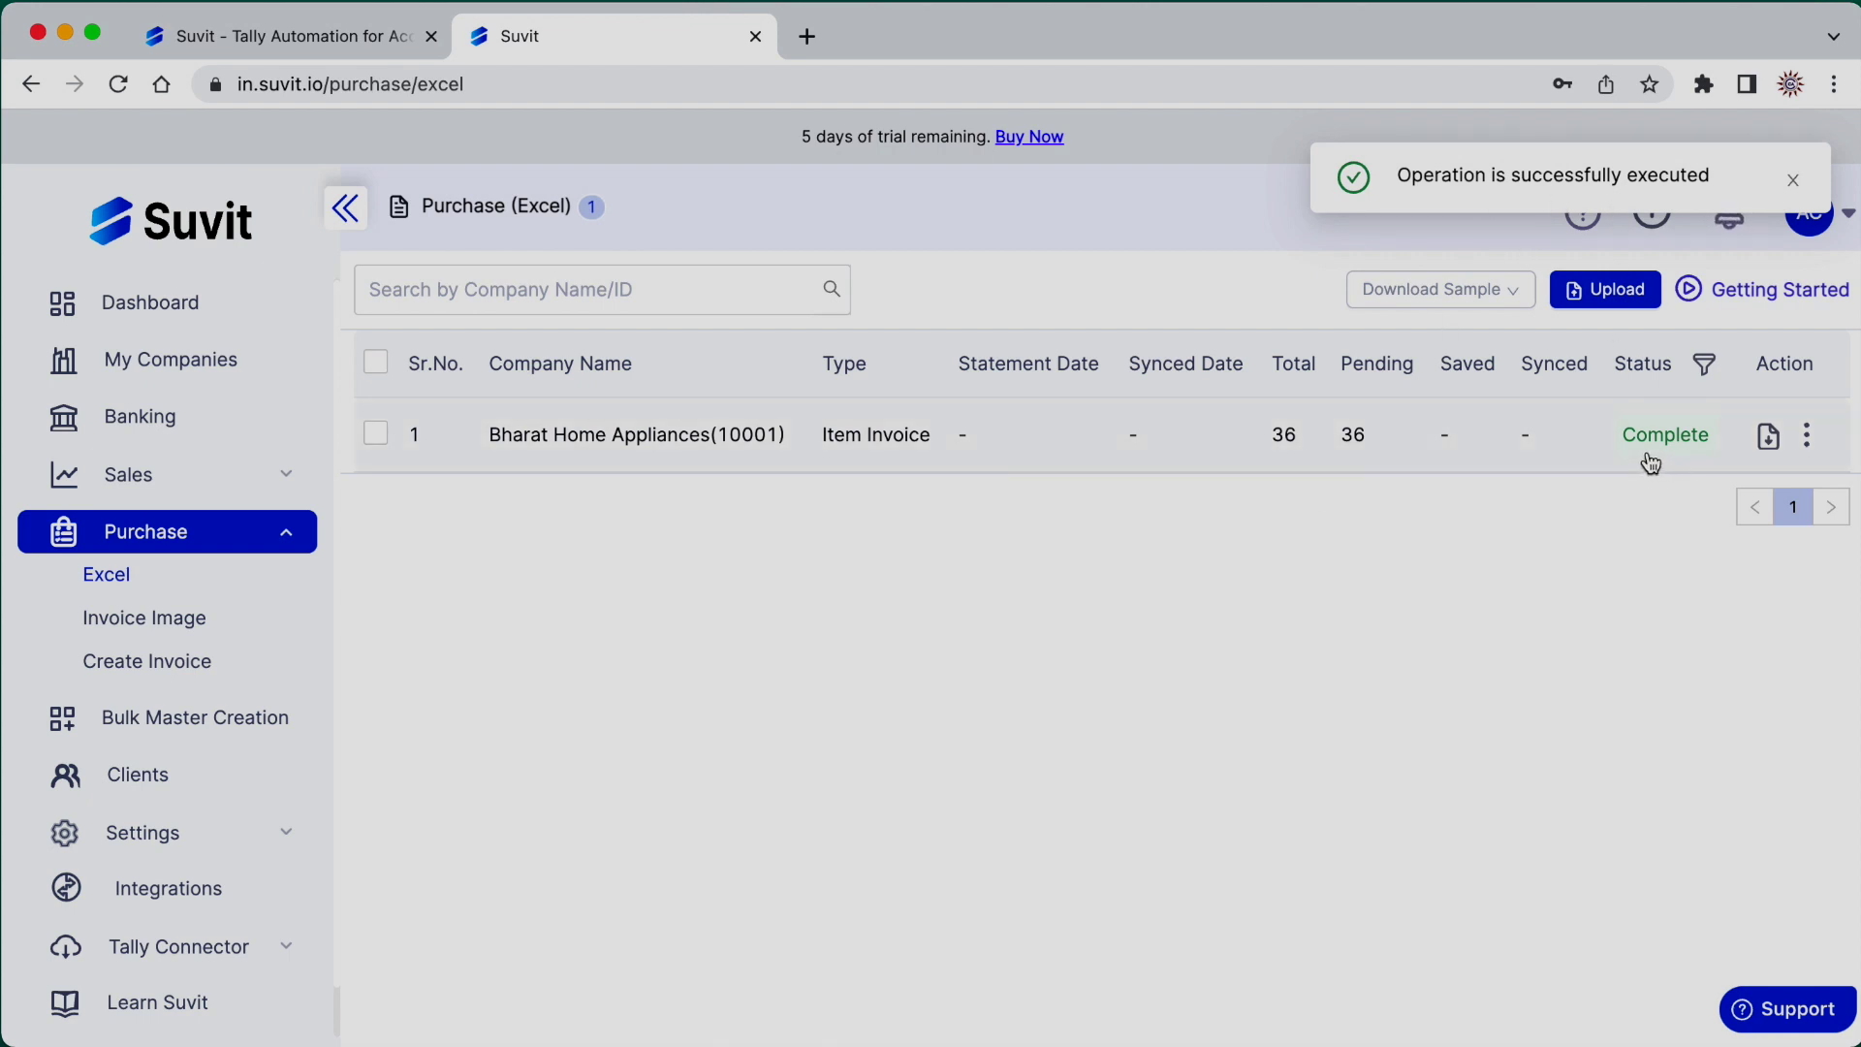
# Step: Map Invoice No, DATE, PARTY and GSTIN to Supplier Invoice No., Date, Party A/C Name and GSTIN/UIN
pyautogui.click(682, 440)
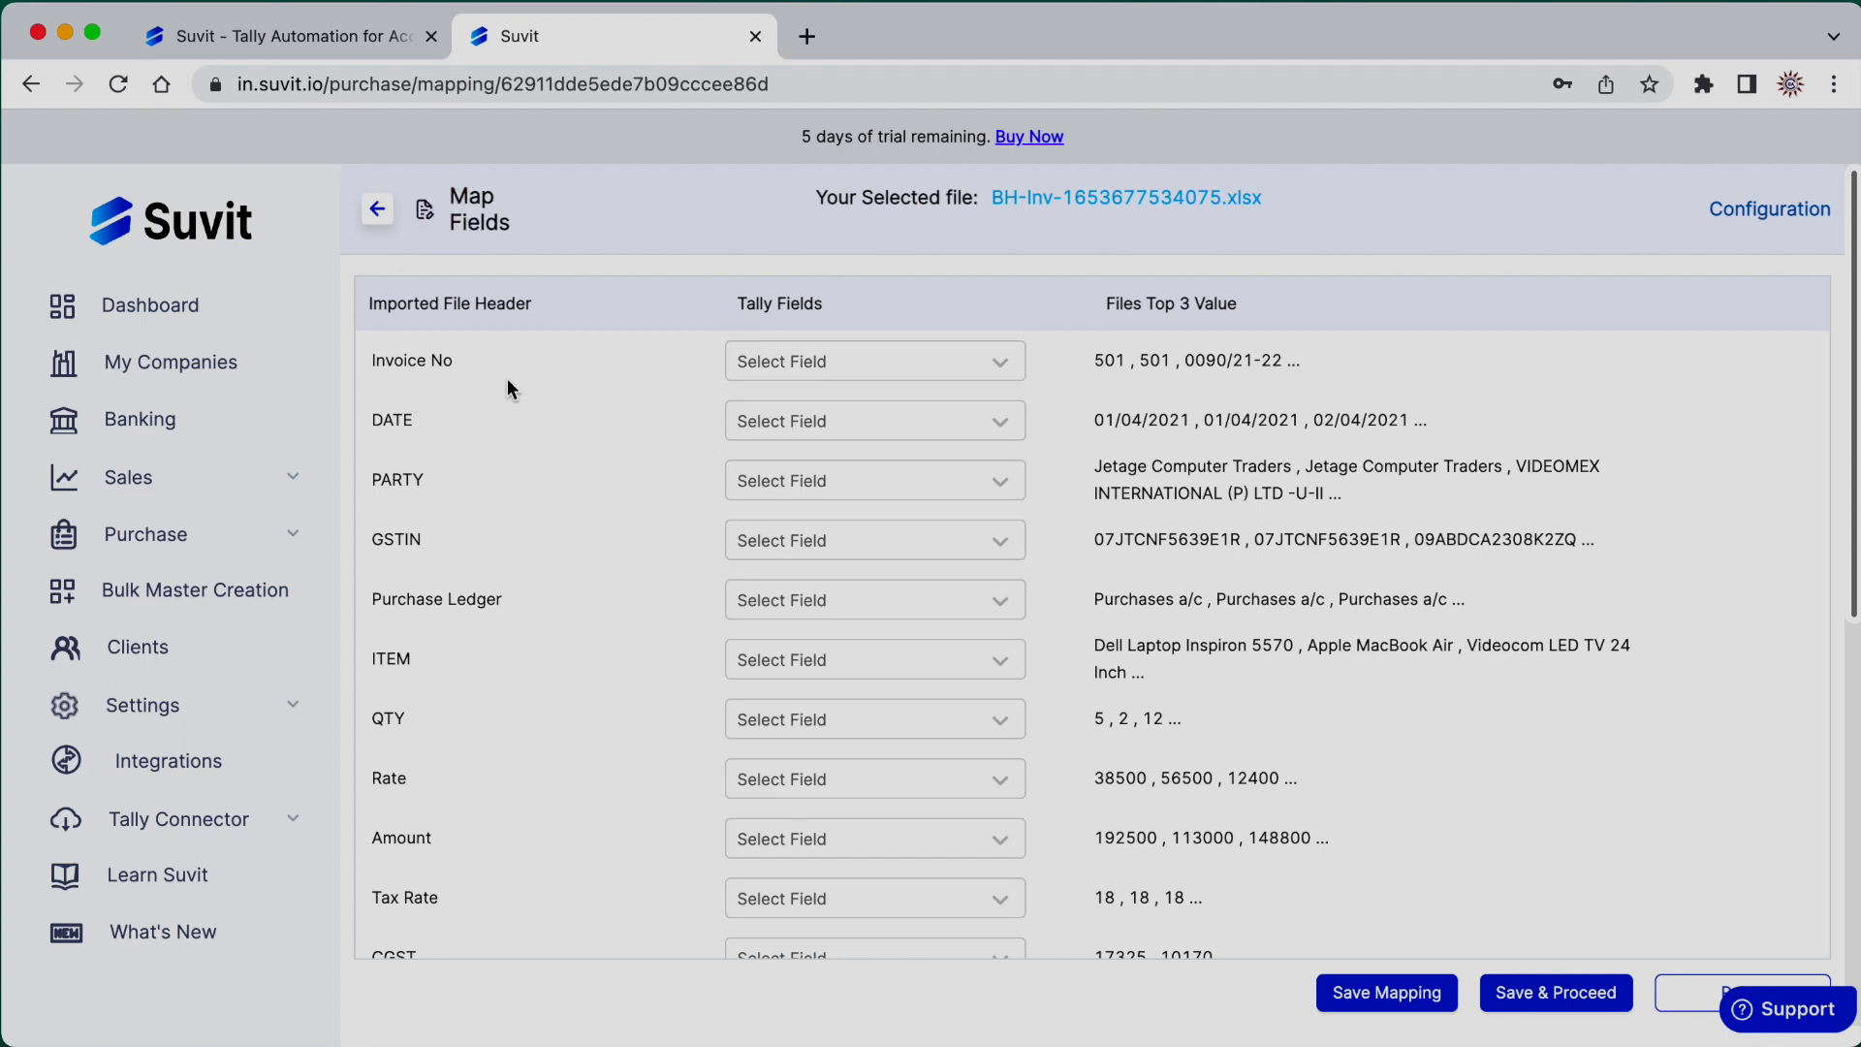
pyautogui.click(997, 364)
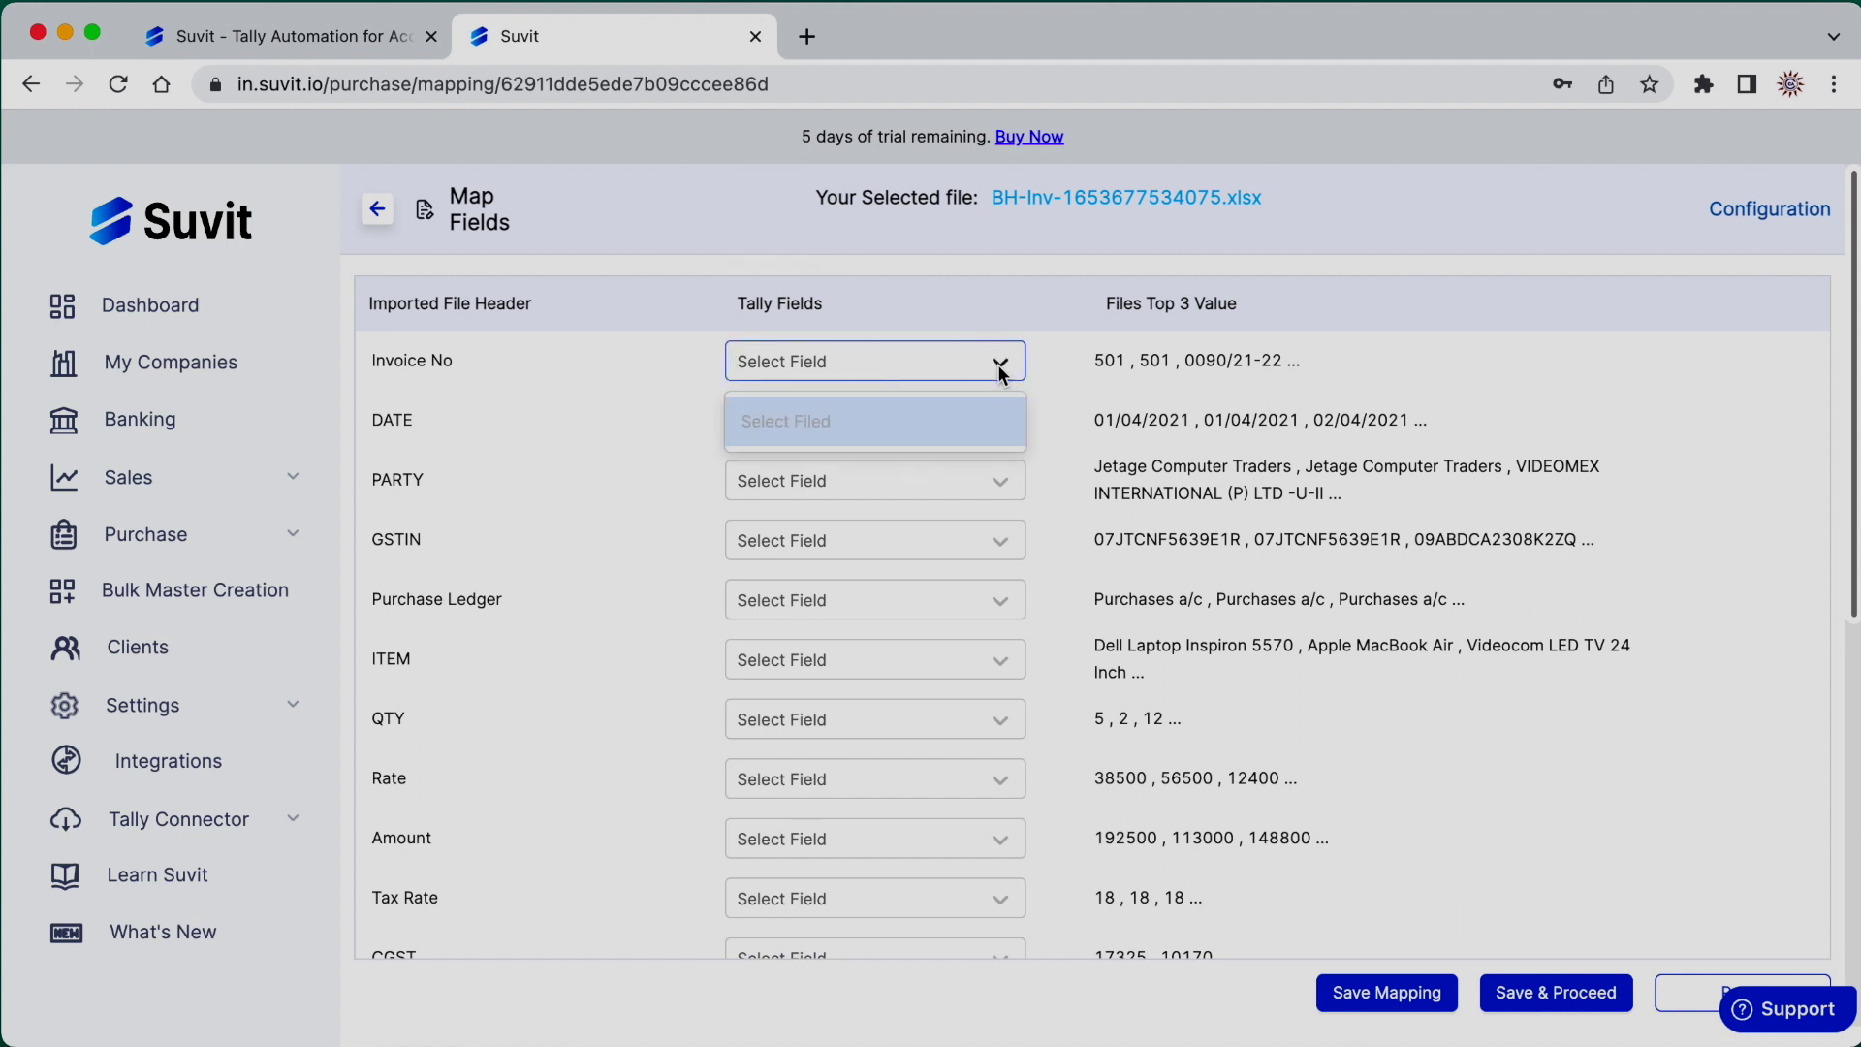
pyautogui.write('i')
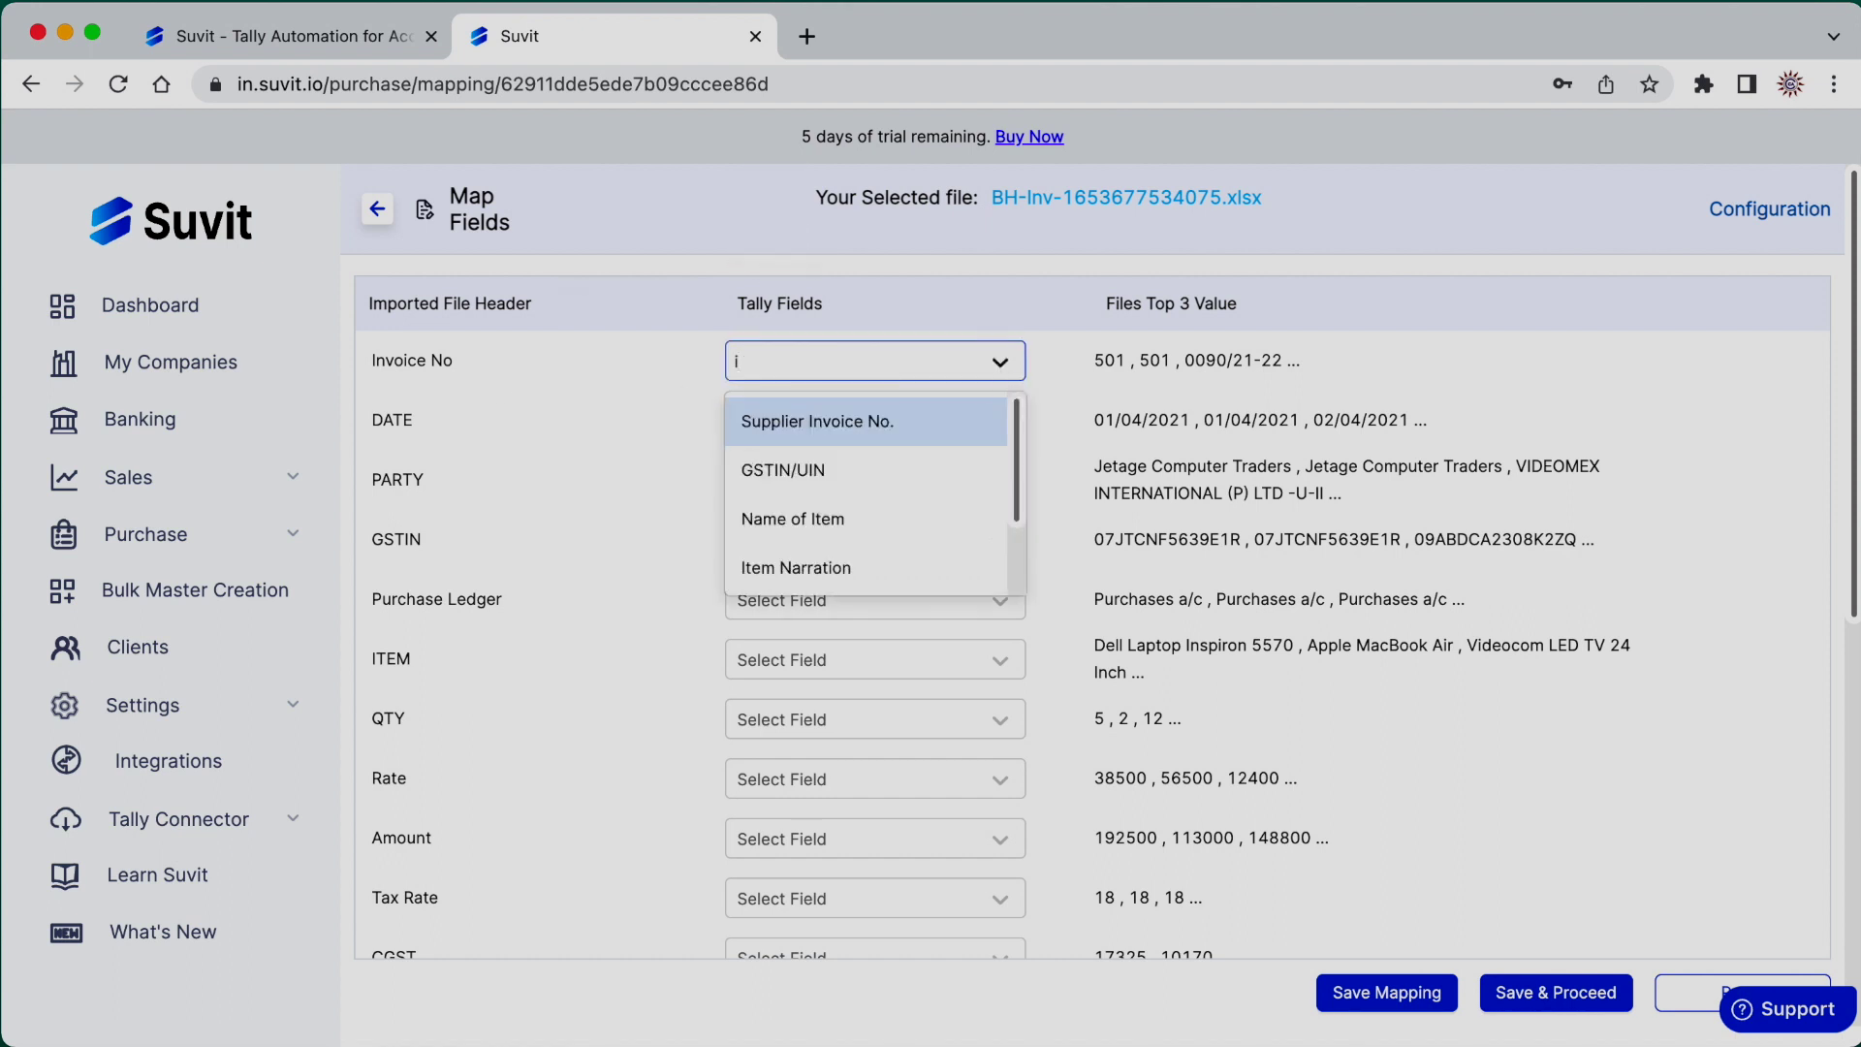
pyautogui.click(824, 422)
pyautogui.click(776, 421)
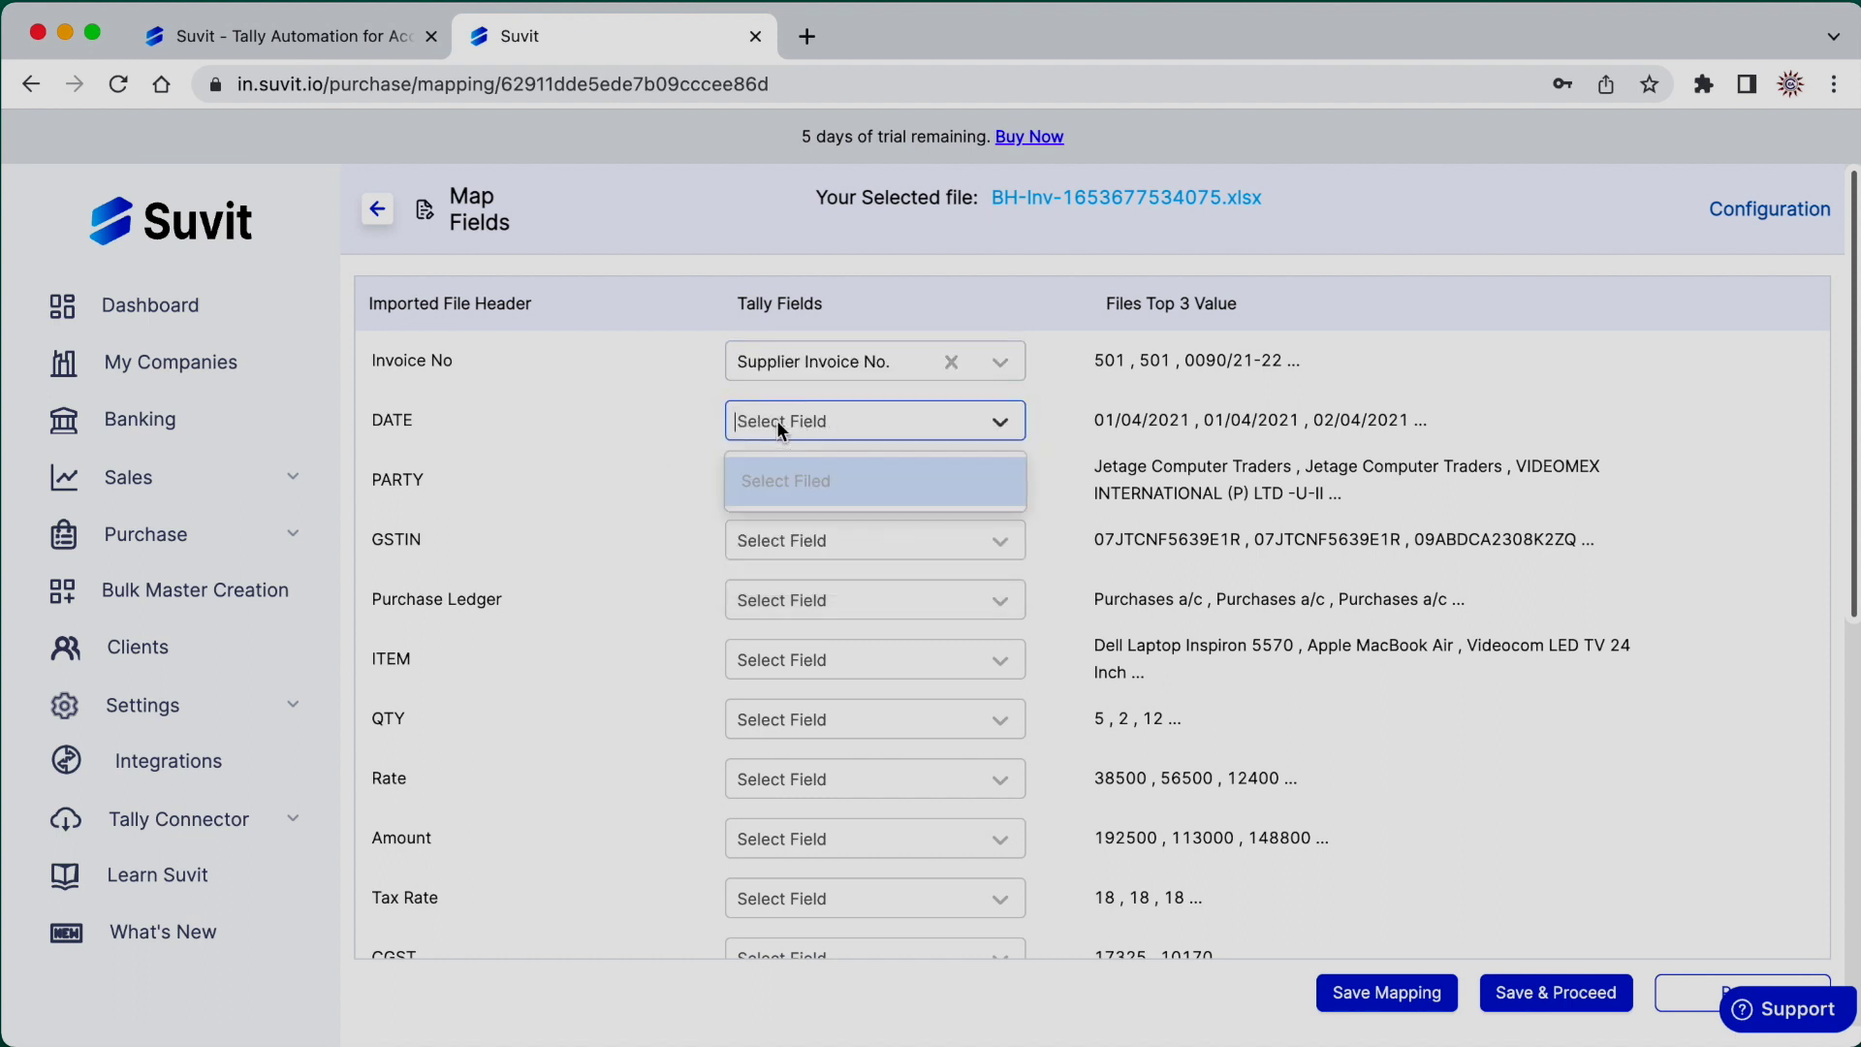
pyautogui.write('d')
pyautogui.click(776, 481)
pyautogui.click(787, 479)
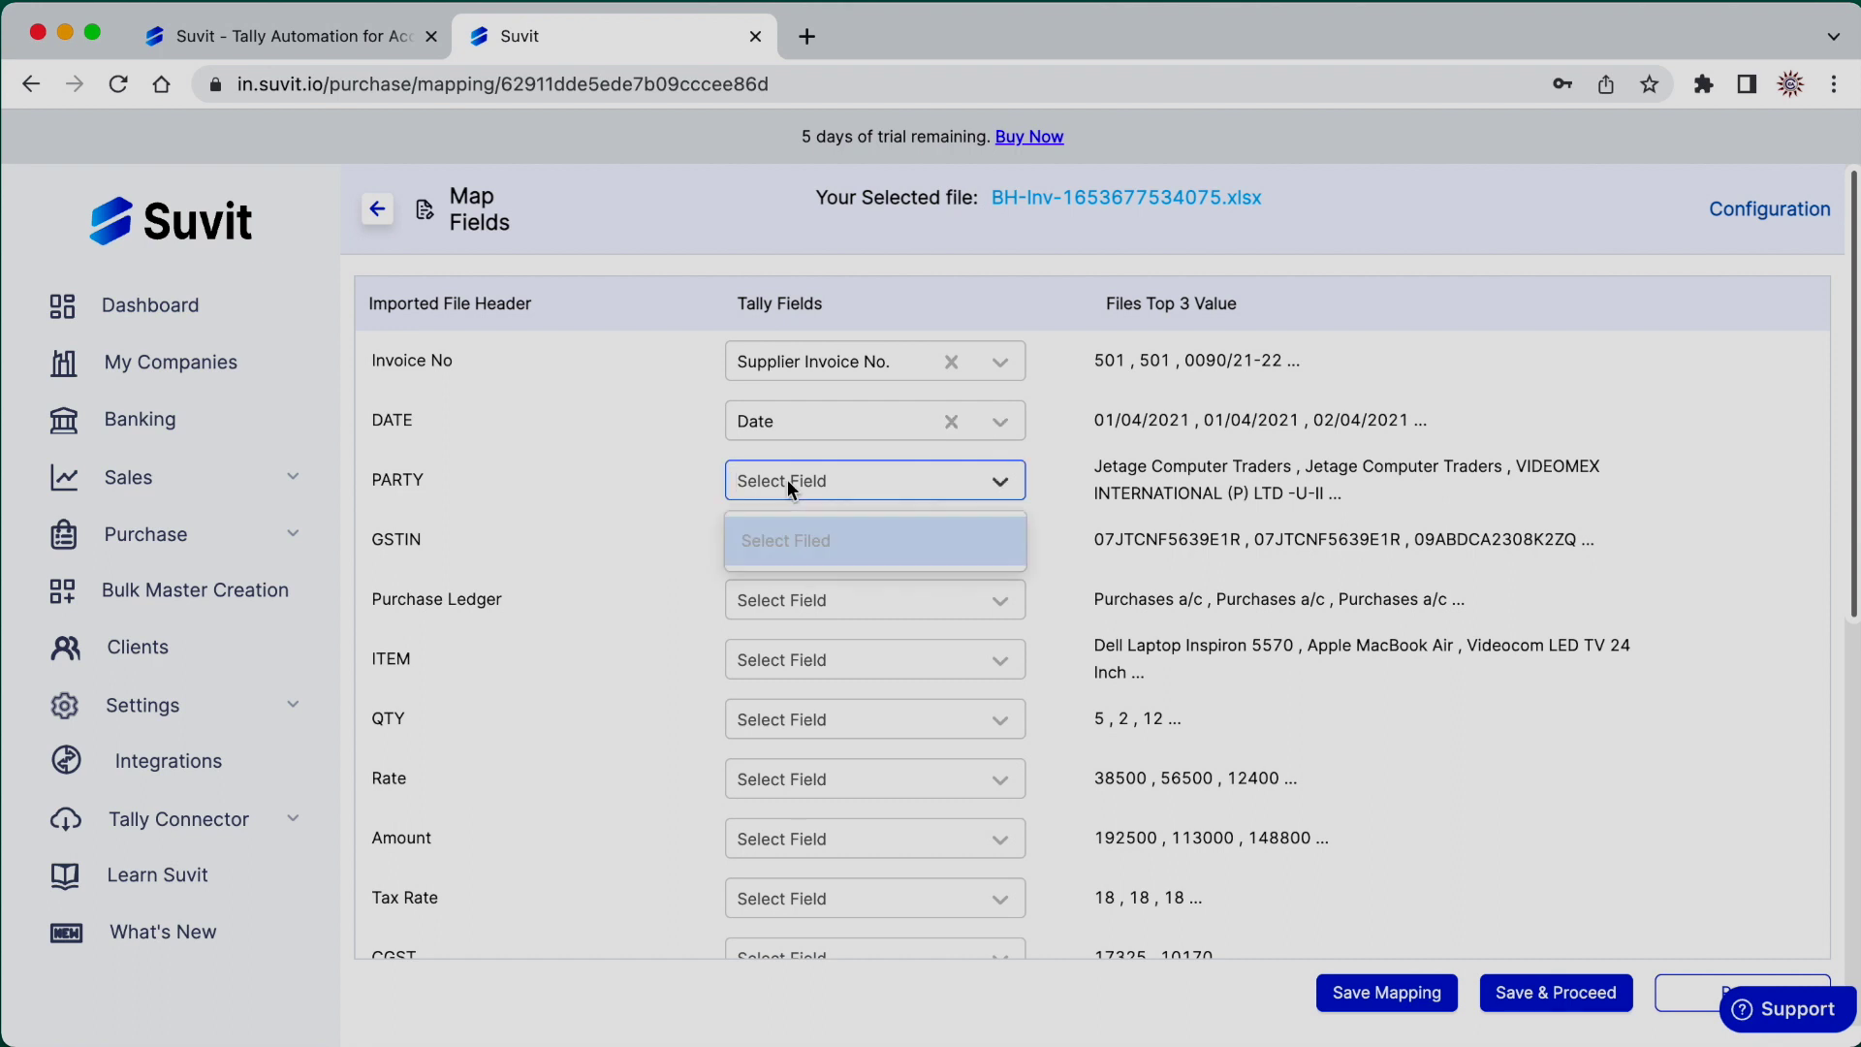
pyautogui.write('p')
pyautogui.click(803, 589)
pyautogui.click(770, 538)
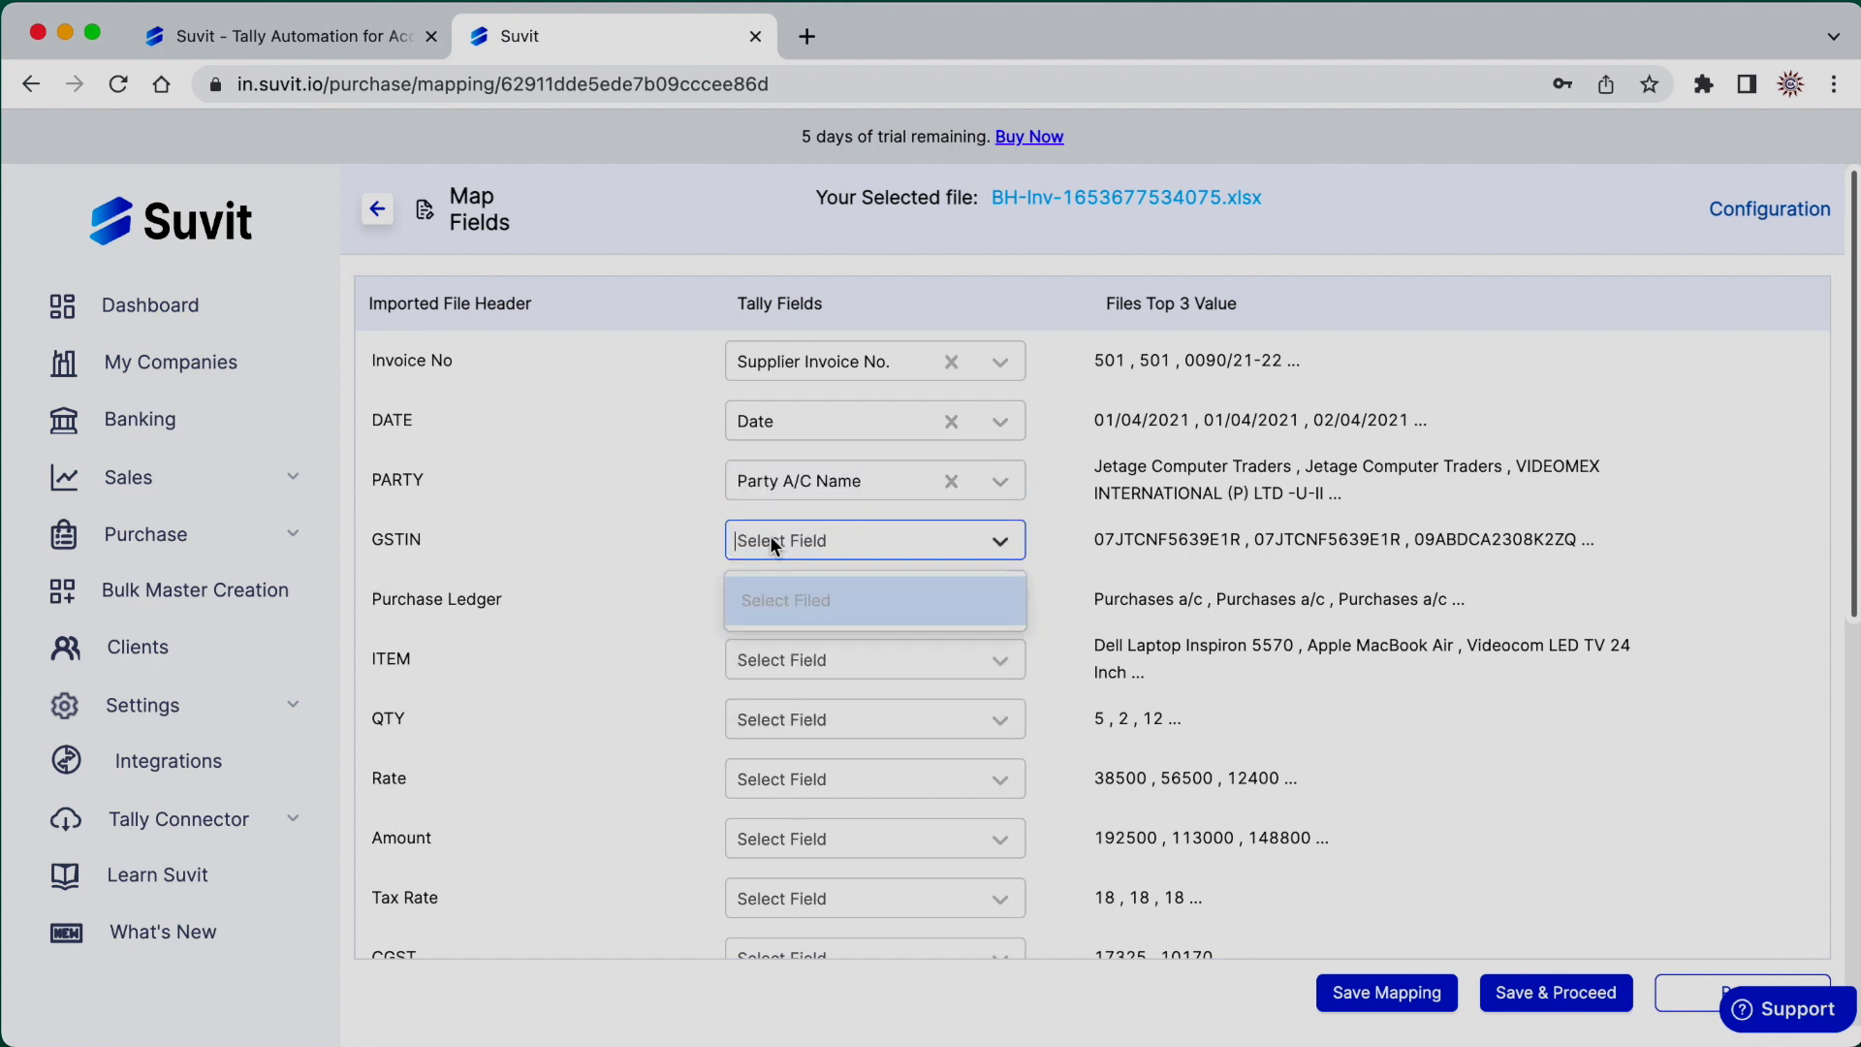
pyautogui.write('g')
pyautogui.click(807, 598)
# Step: Map Purchase Ledger, ITEM, QTY and Rate to Purchase ledger, Name of Item, Quantity and Rate
pyautogui.click(807, 599)
pyautogui.write('p')
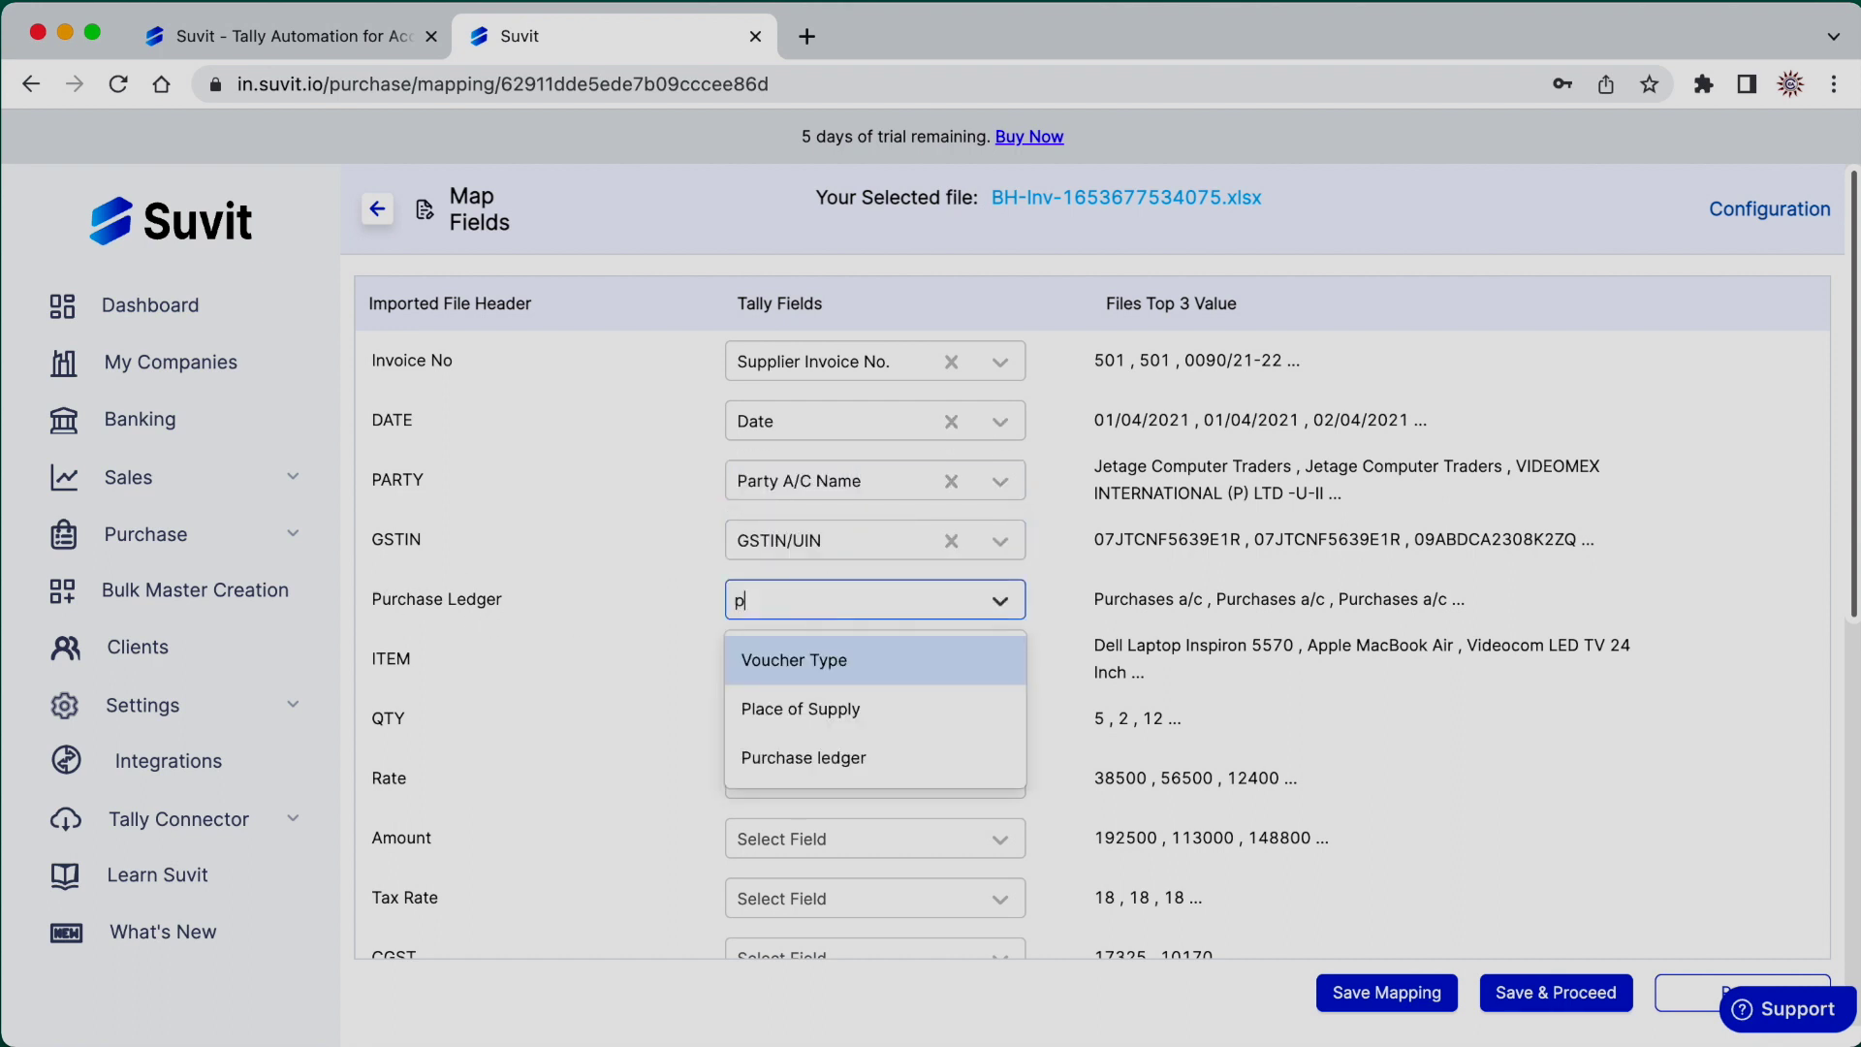
pyautogui.click(796, 748)
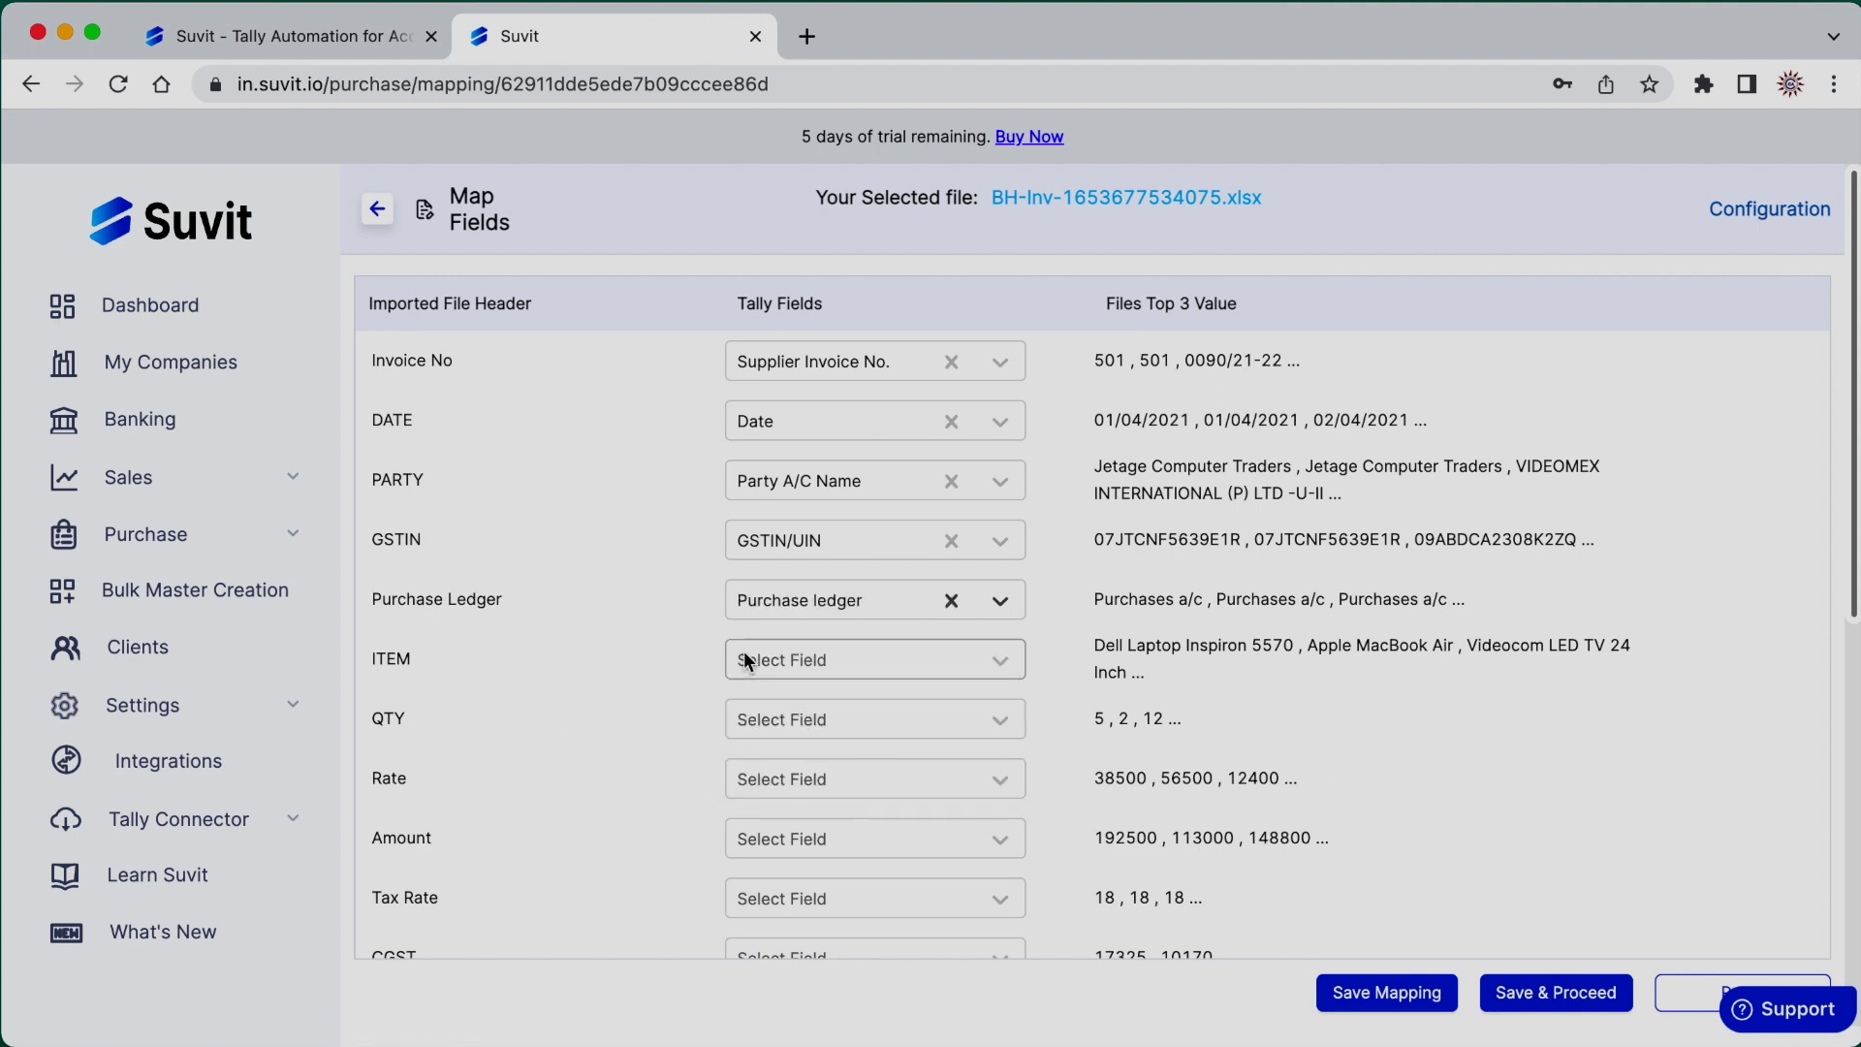
pyautogui.click(766, 655)
pyautogui.write('n')
pyautogui.click(809, 719)
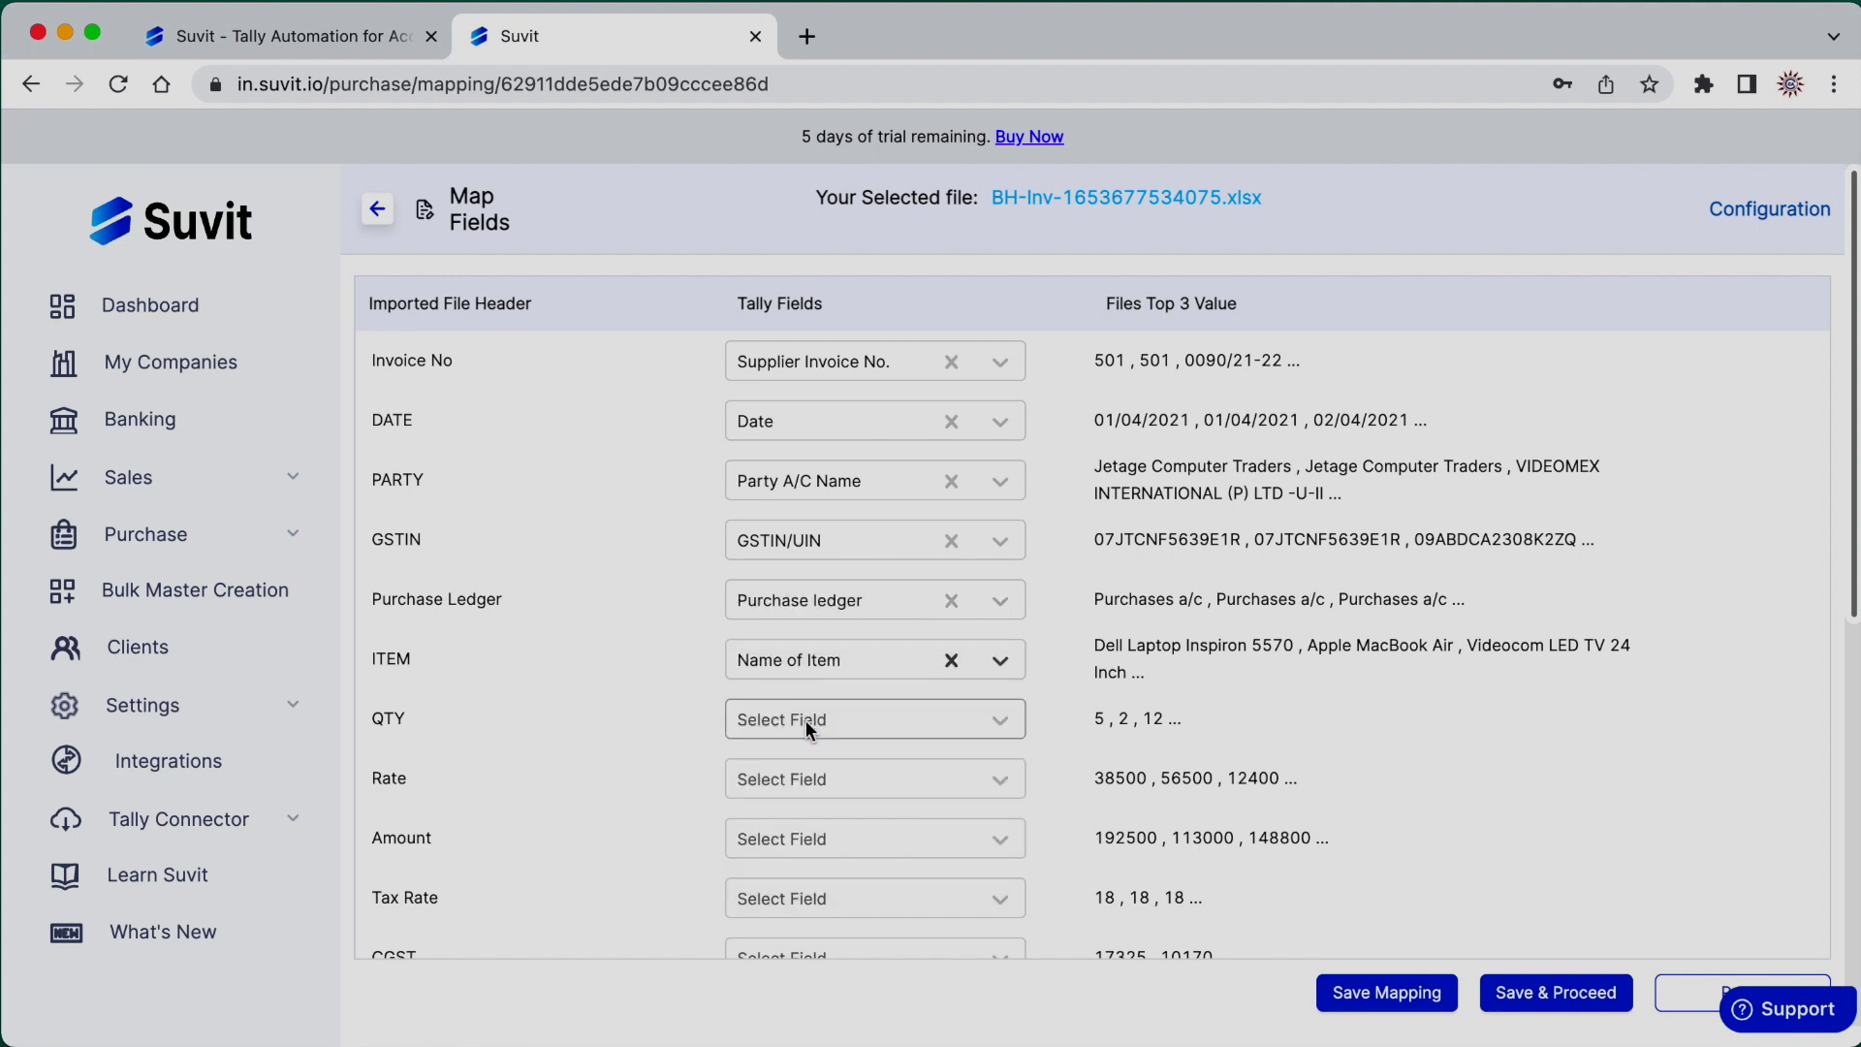
pyautogui.click(806, 723)
pyautogui.write('q')
pyautogui.click(803, 771)
pyautogui.click(797, 780)
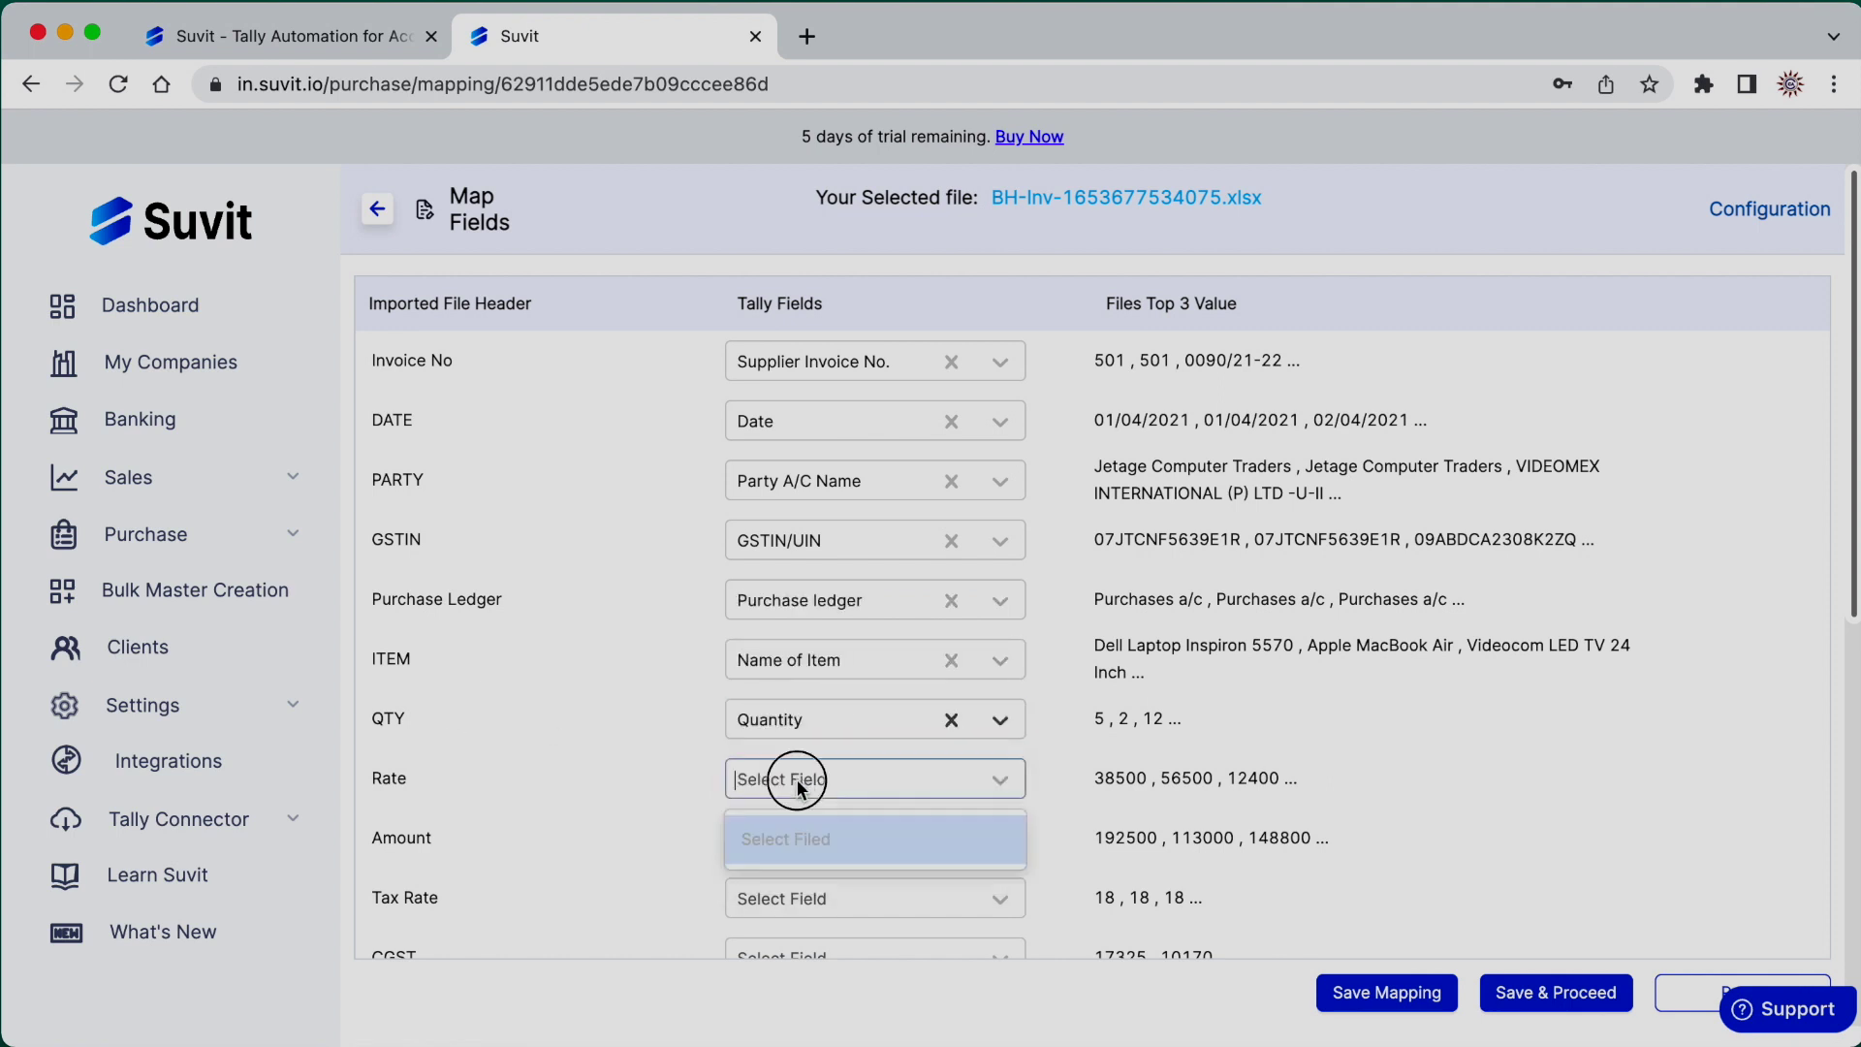
pyautogui.write('ra')
pyautogui.click(761, 880)
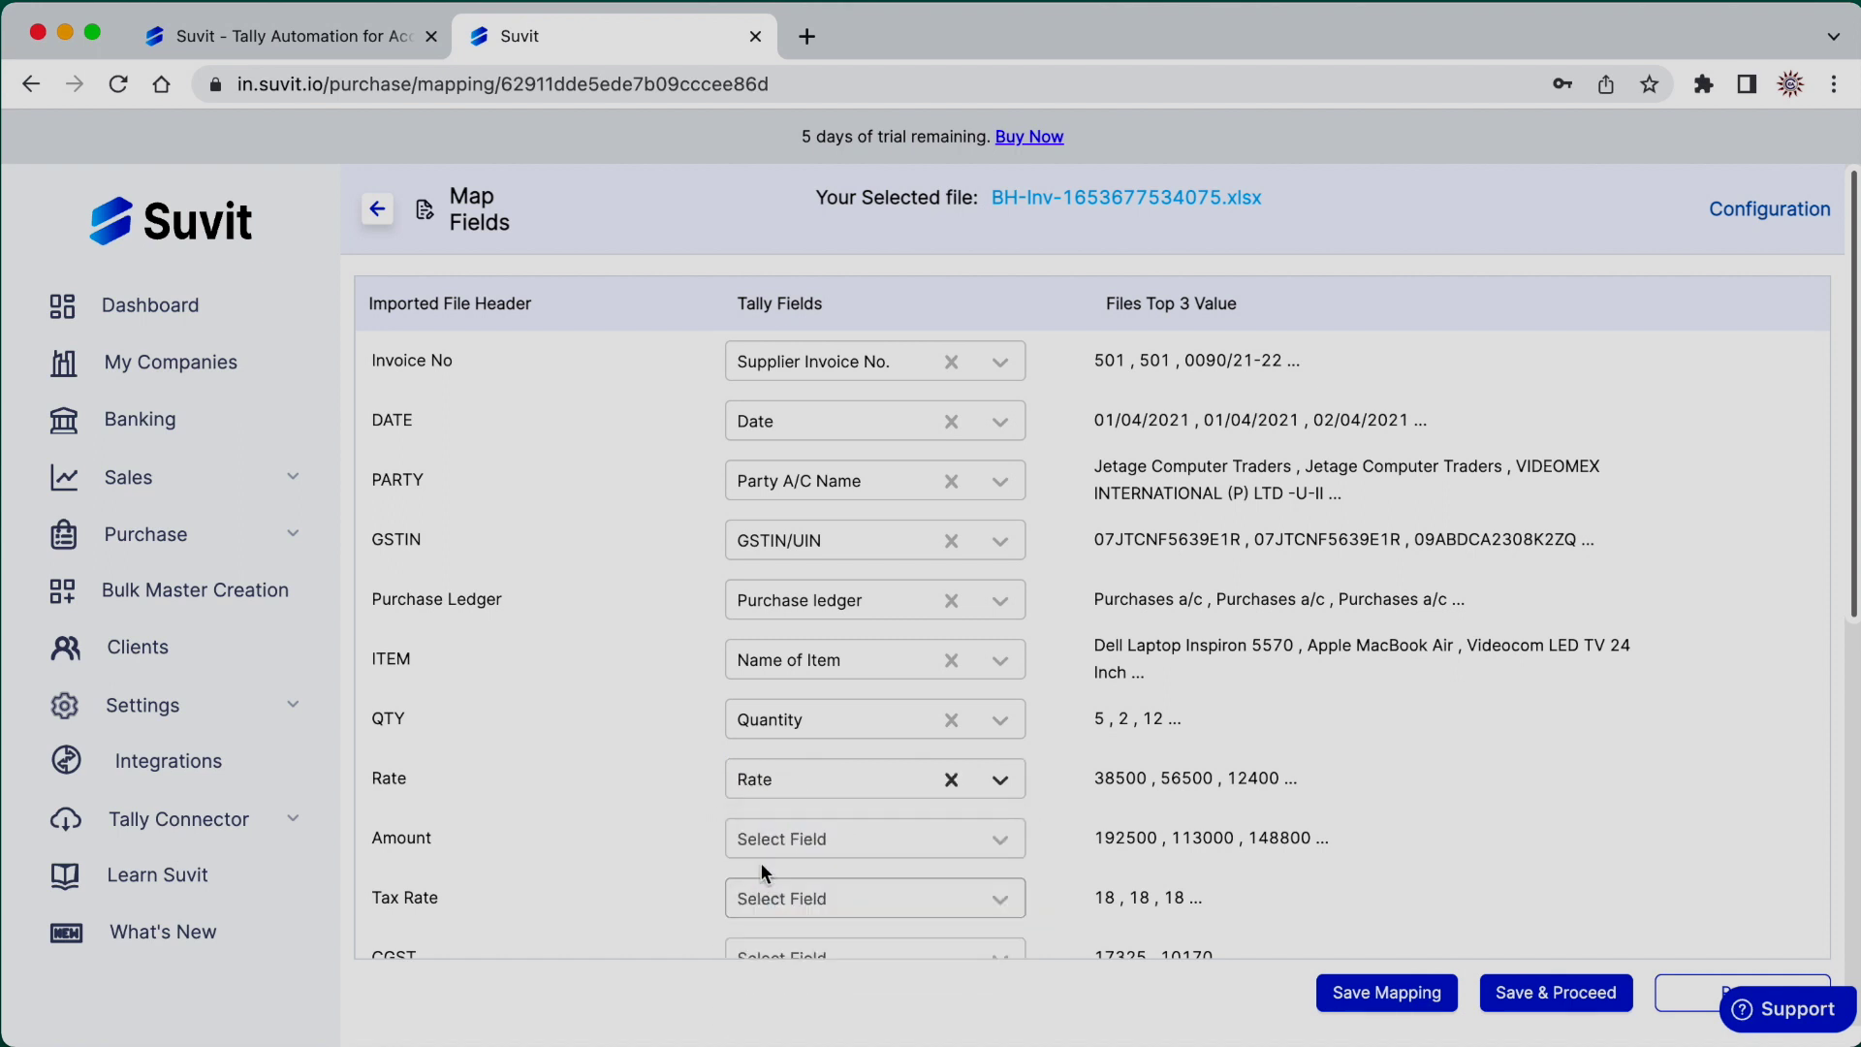
pyautogui.click(783, 835)
pyautogui.write('a')
pyautogui.scroll(-2, 818, 786)
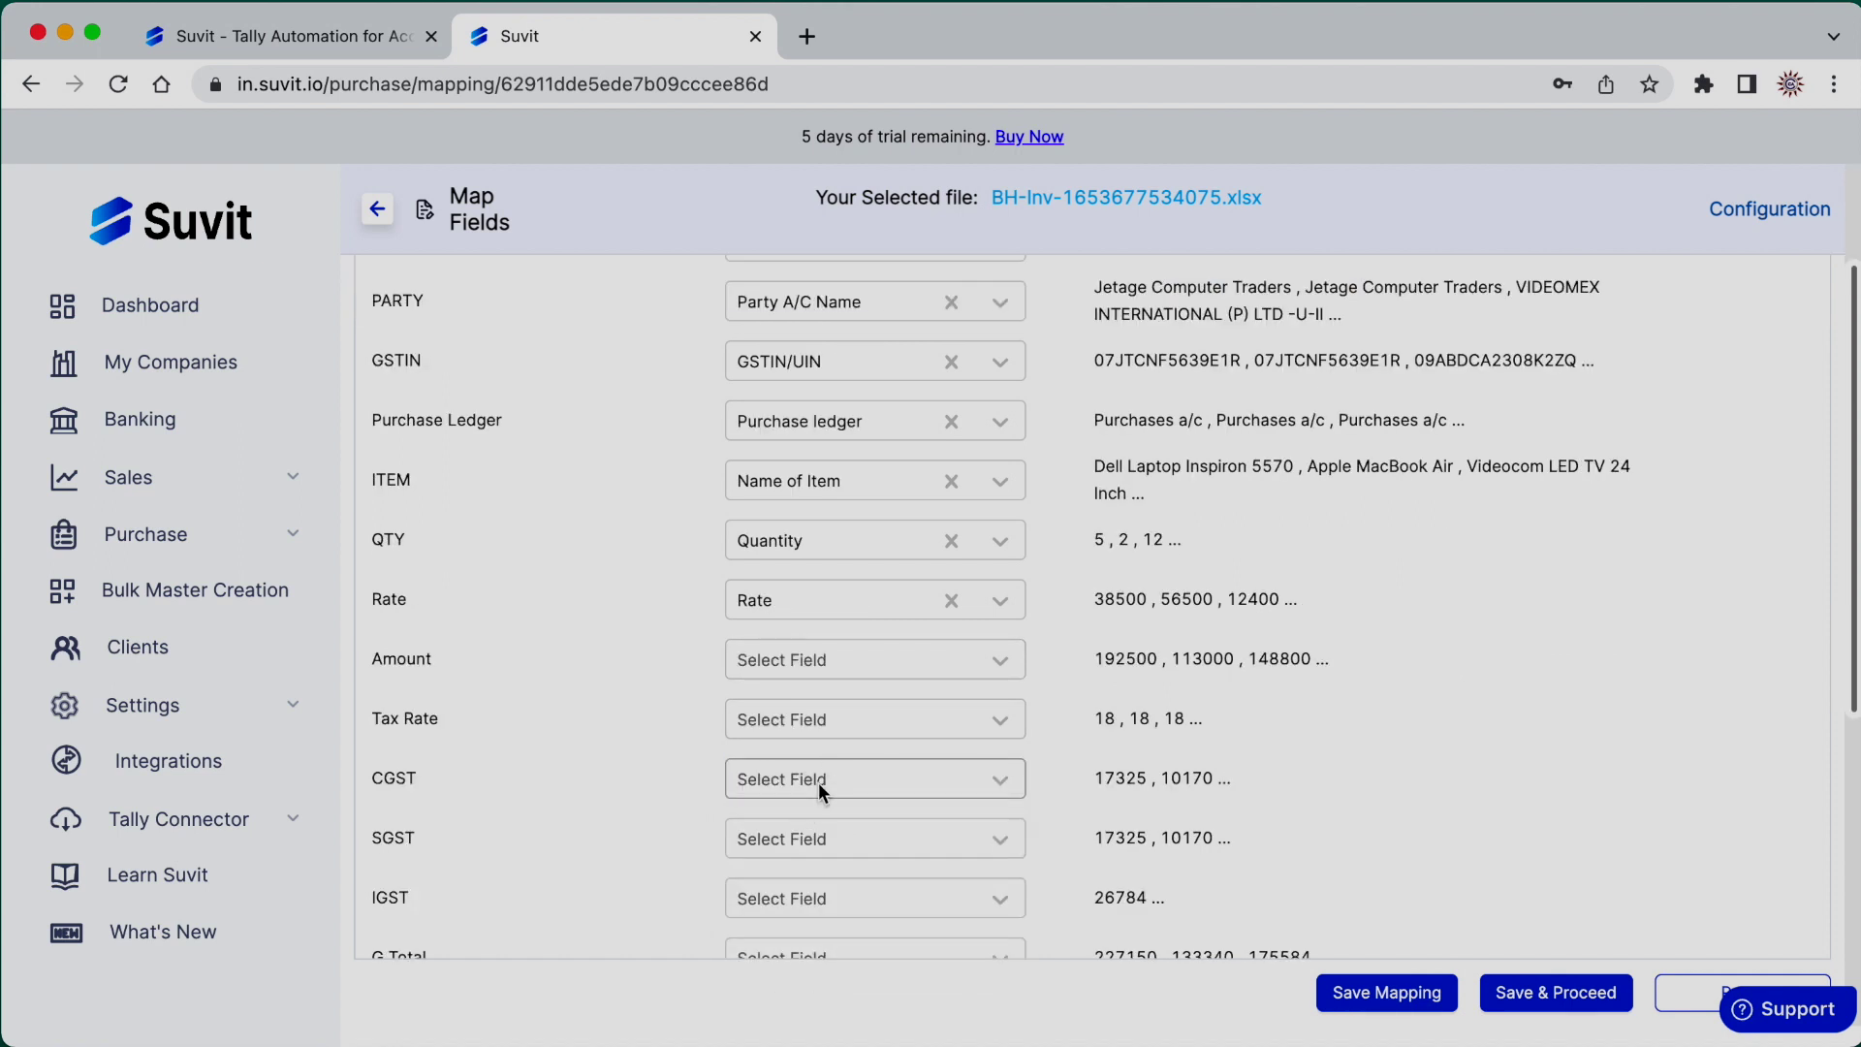
pyautogui.scroll(3, 818, 783)
pyautogui.scroll(-4, 818, 782)
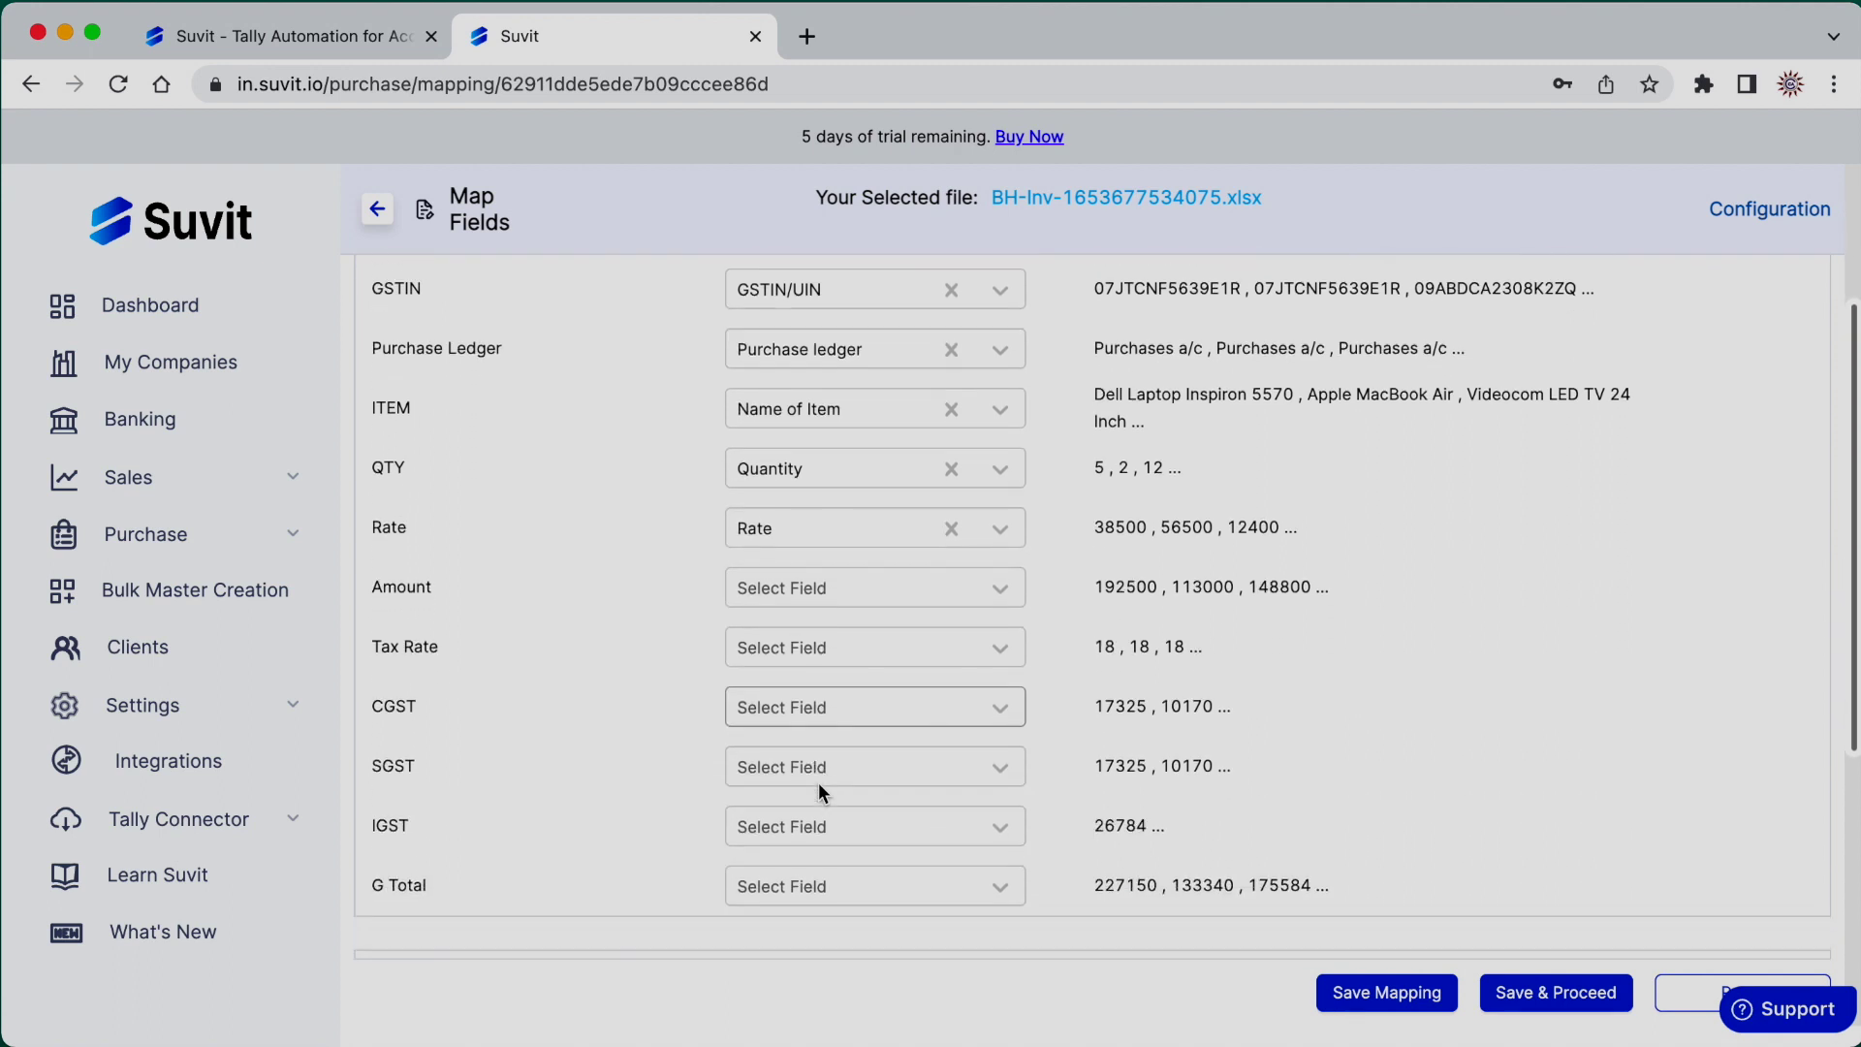
pyautogui.scroll(-2, 818, 782)
pyautogui.scroll(-1, 818, 782)
pyautogui.scroll(-2, 818, 782)
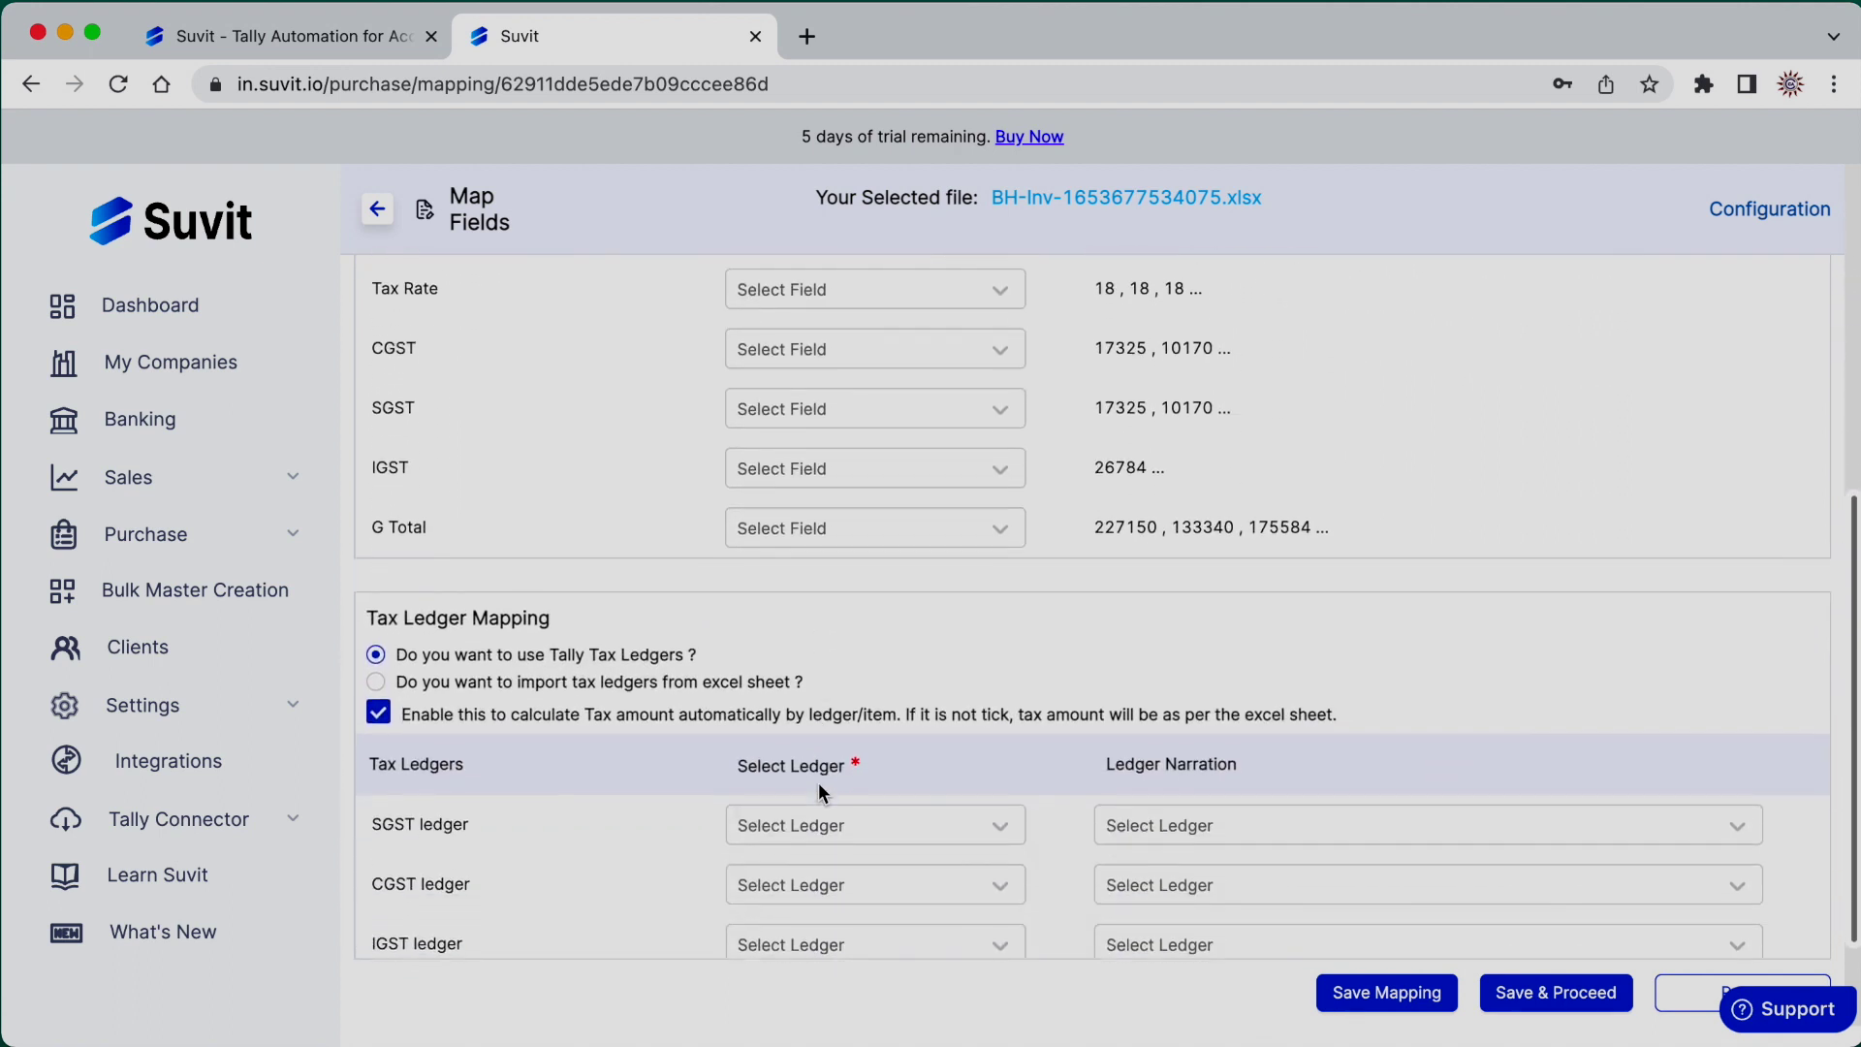
pyautogui.scroll(-2, 818, 782)
# Step: In Tax Ledger Mapping, choose SGST A/c, CGST A/c and IGST A/c for the three GST ledgers
pyautogui.click(793, 694)
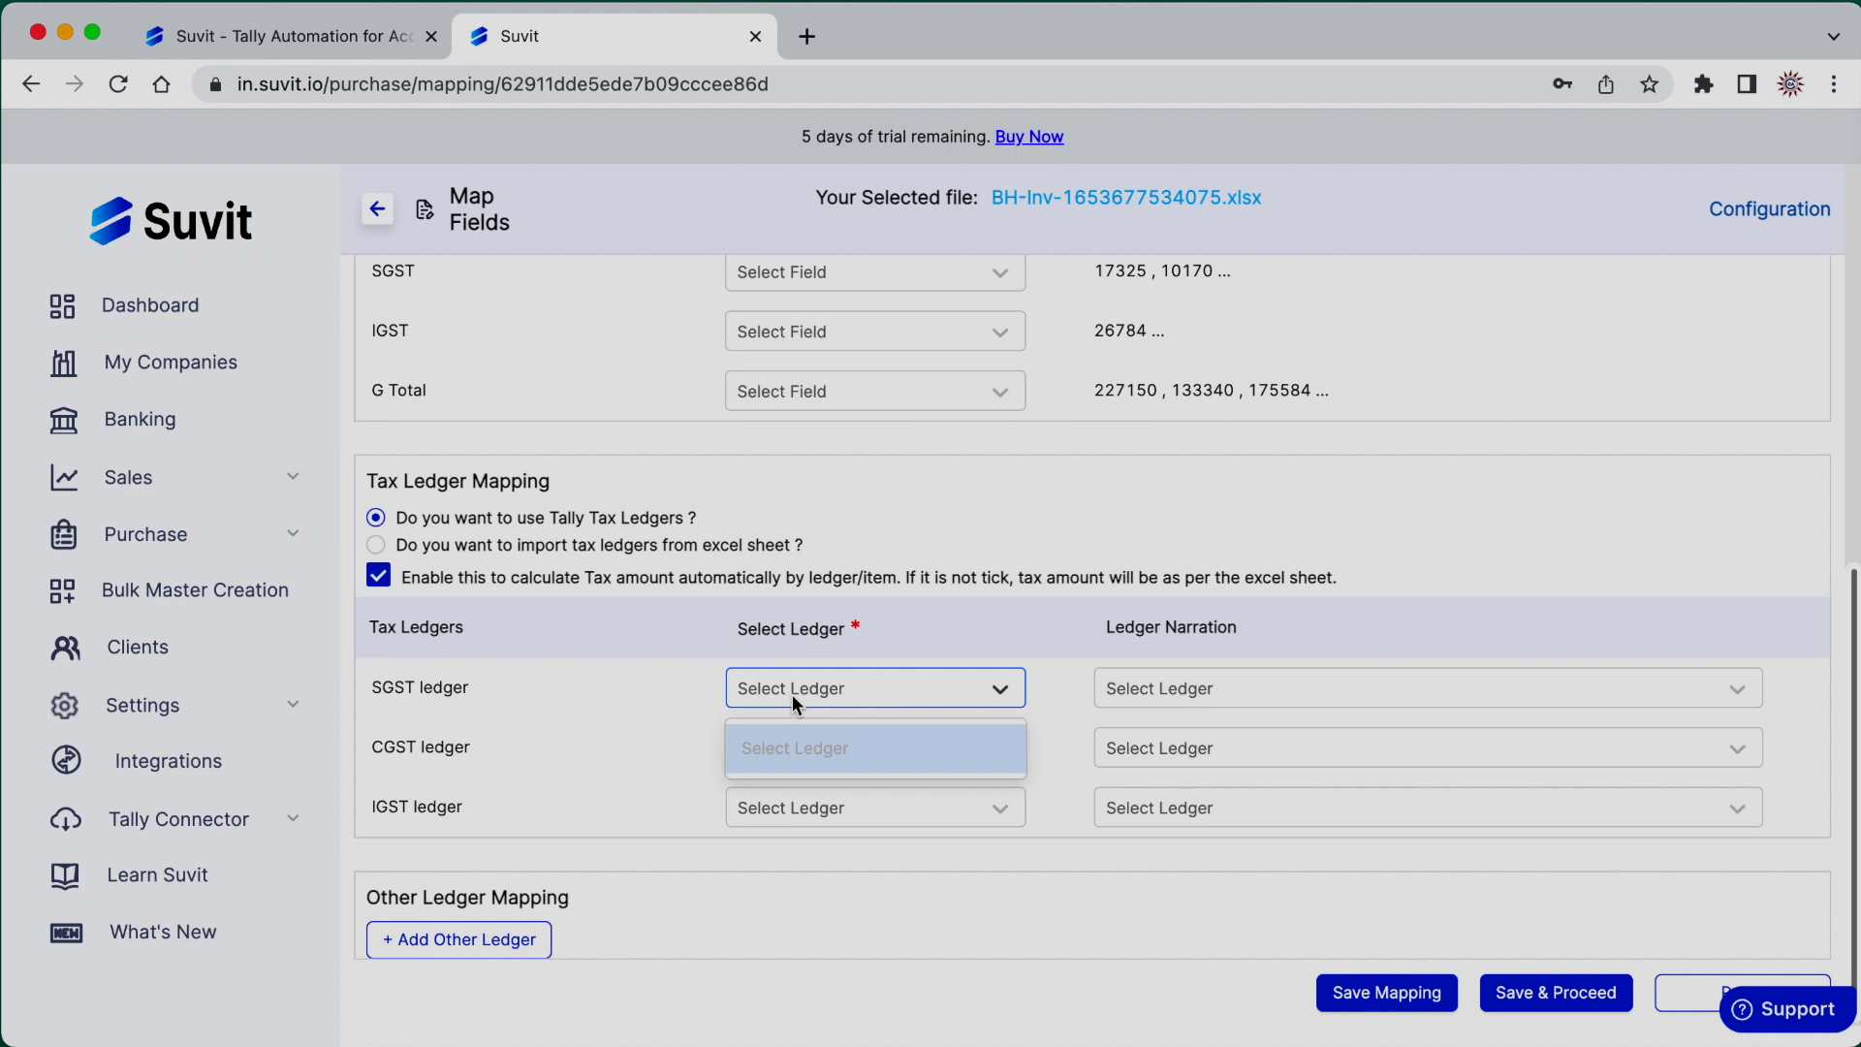
pyautogui.write('c')
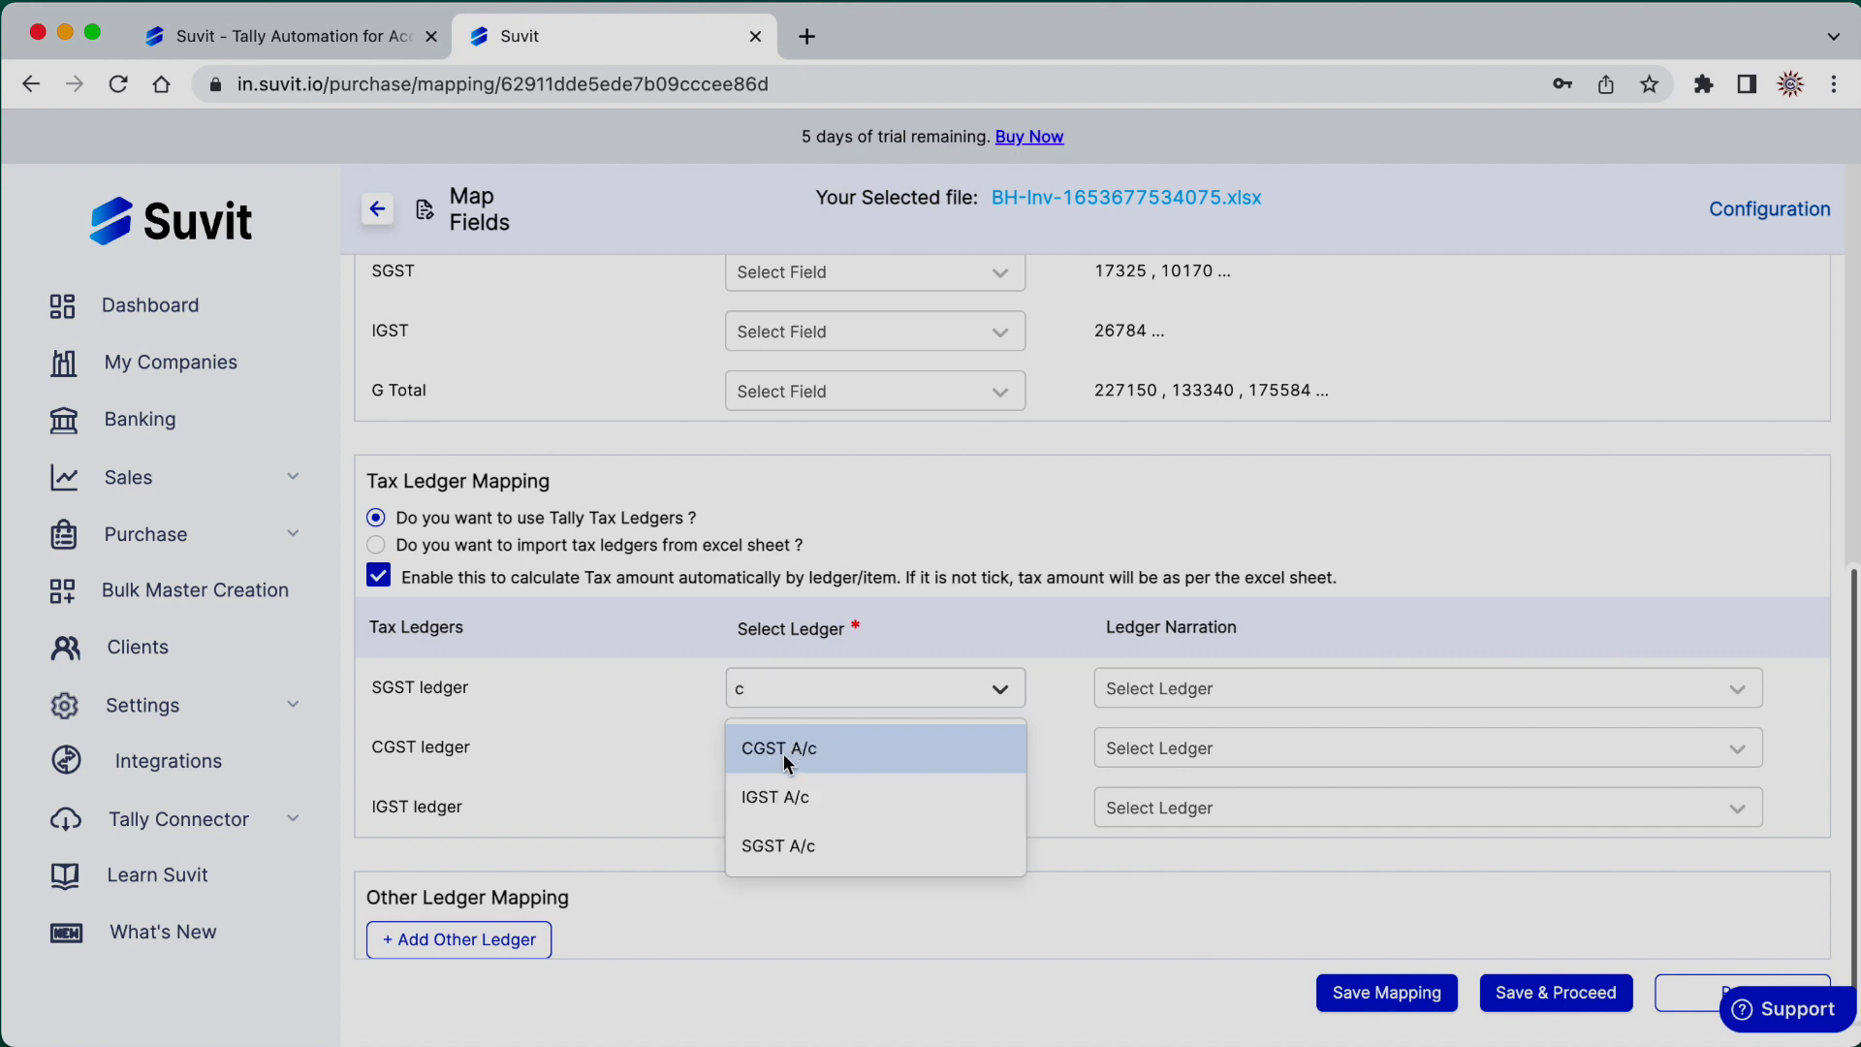
pyautogui.click(762, 846)
pyautogui.click(783, 753)
pyautogui.write('c')
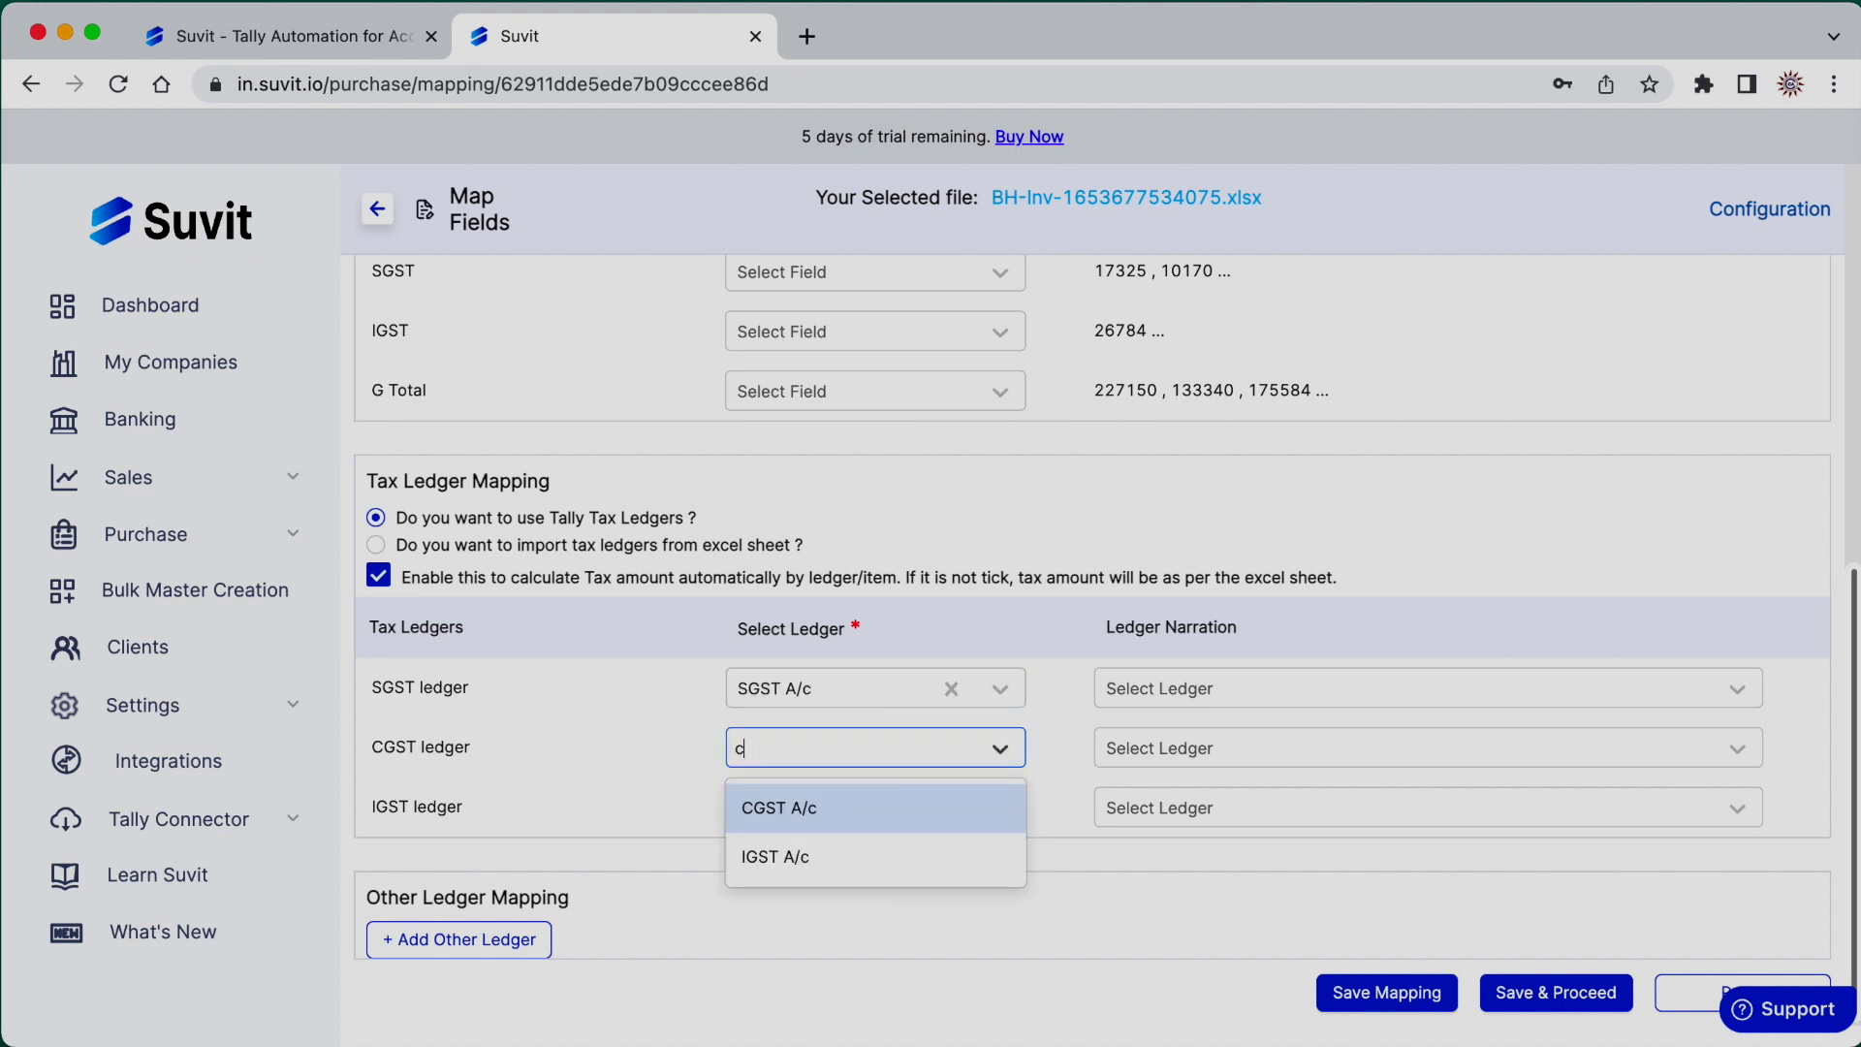
pyautogui.click(776, 807)
pyautogui.click(781, 807)
pyautogui.write('i')
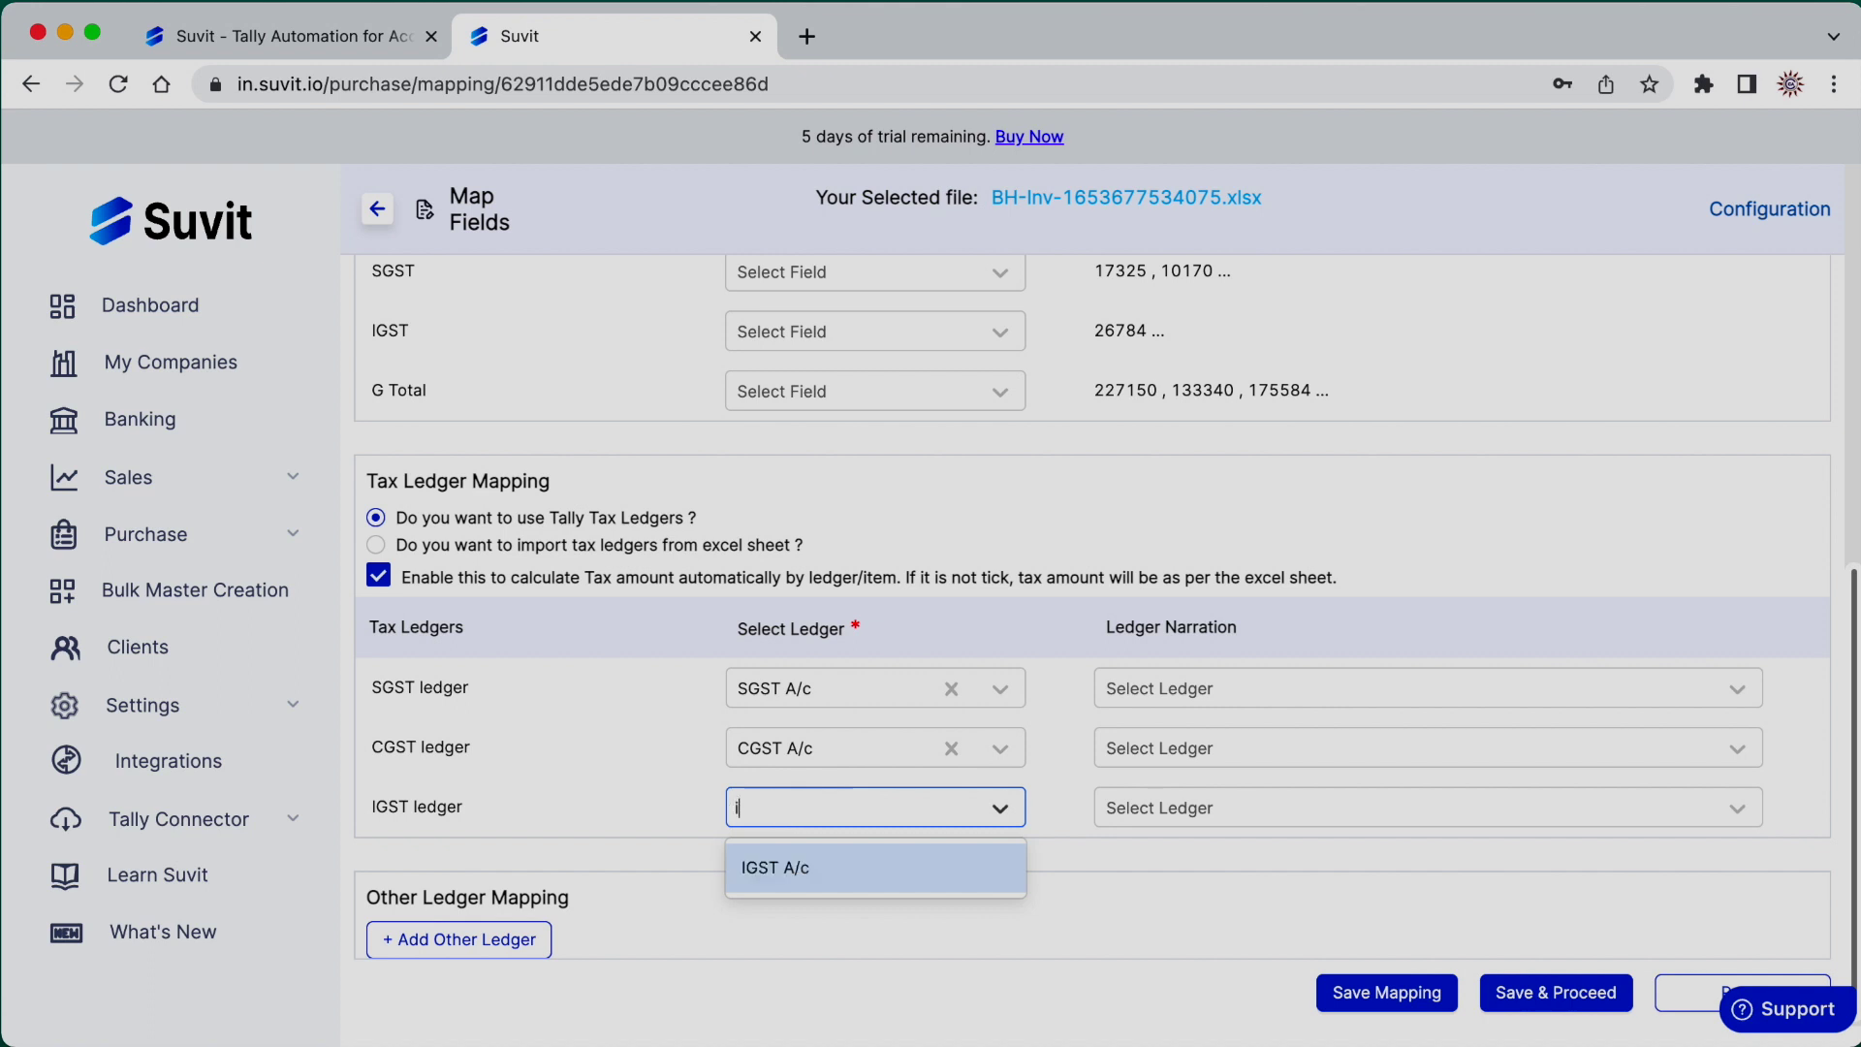
pyautogui.click(777, 866)
pyautogui.scroll(2, 614, 705)
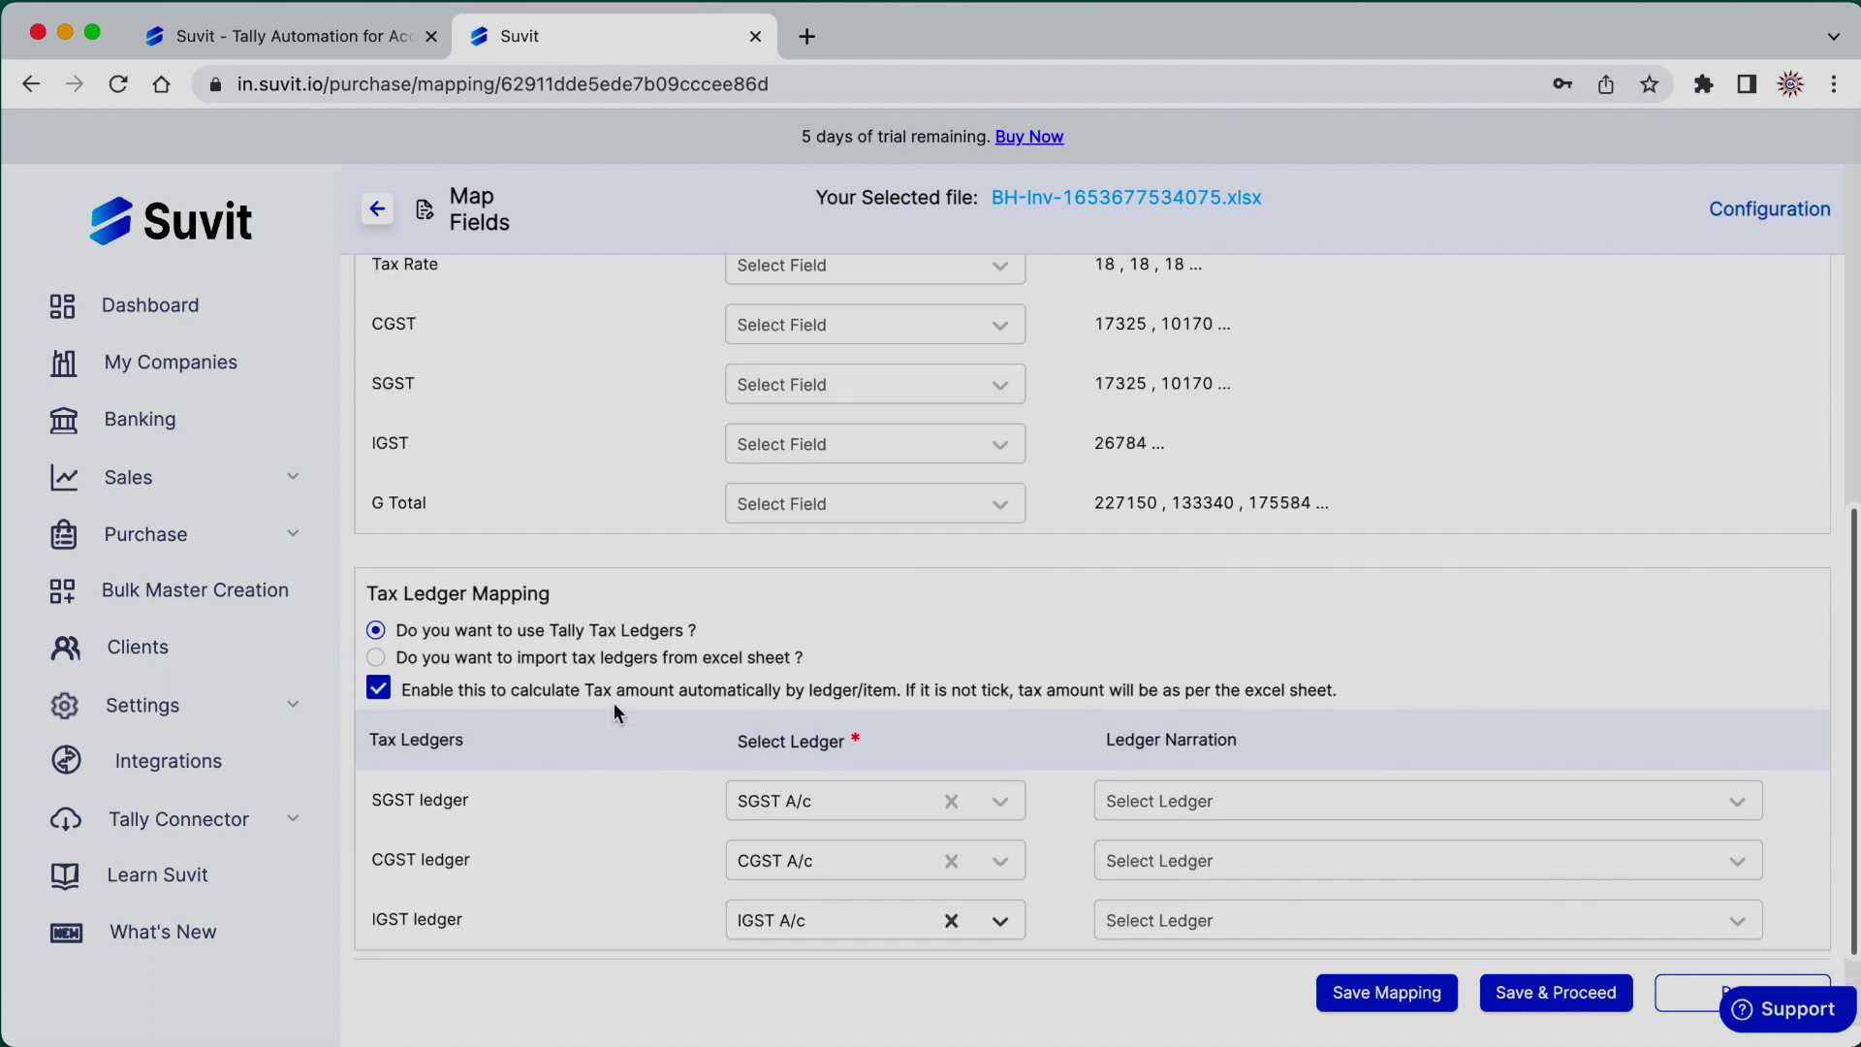
pyautogui.scroll(4, 613, 704)
pyautogui.scroll(3, 614, 705)
pyautogui.scroll(-1, 614, 712)
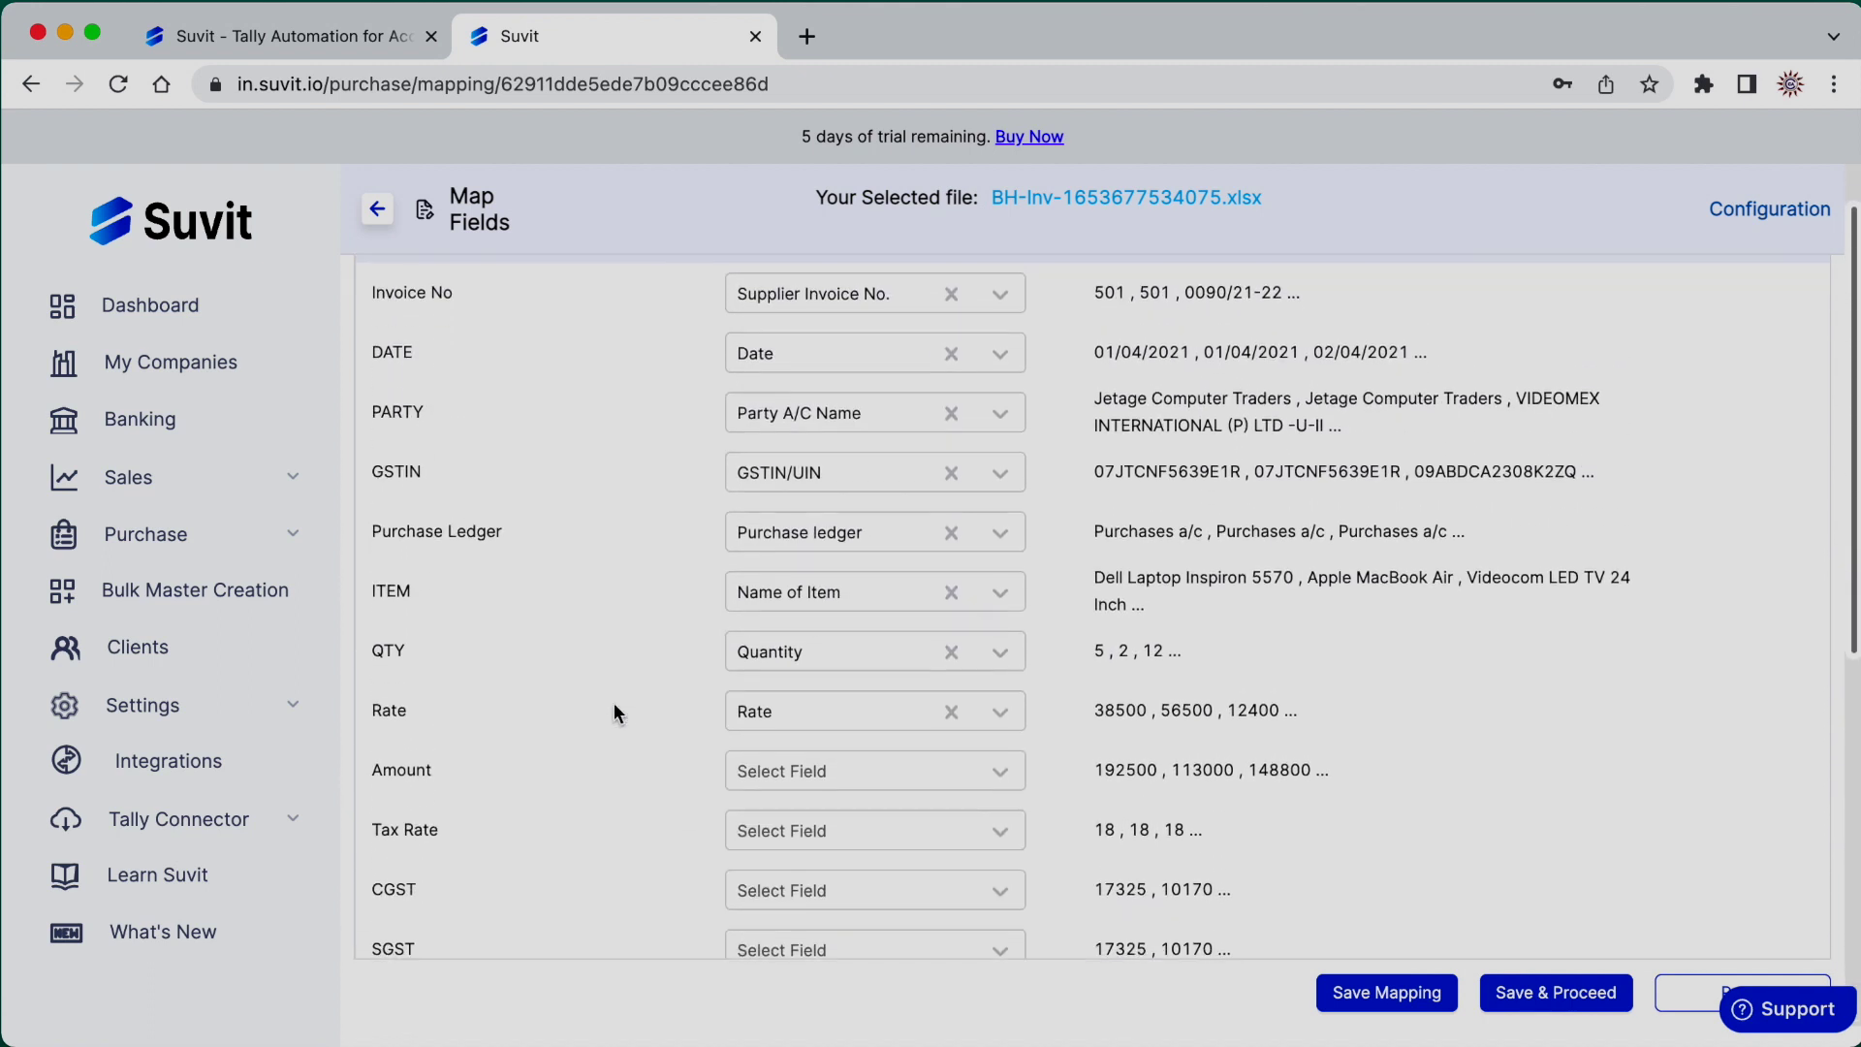
pyautogui.scroll(-3, 613, 712)
pyautogui.scroll(-3, 613, 712)
pyautogui.scroll(-1, 613, 713)
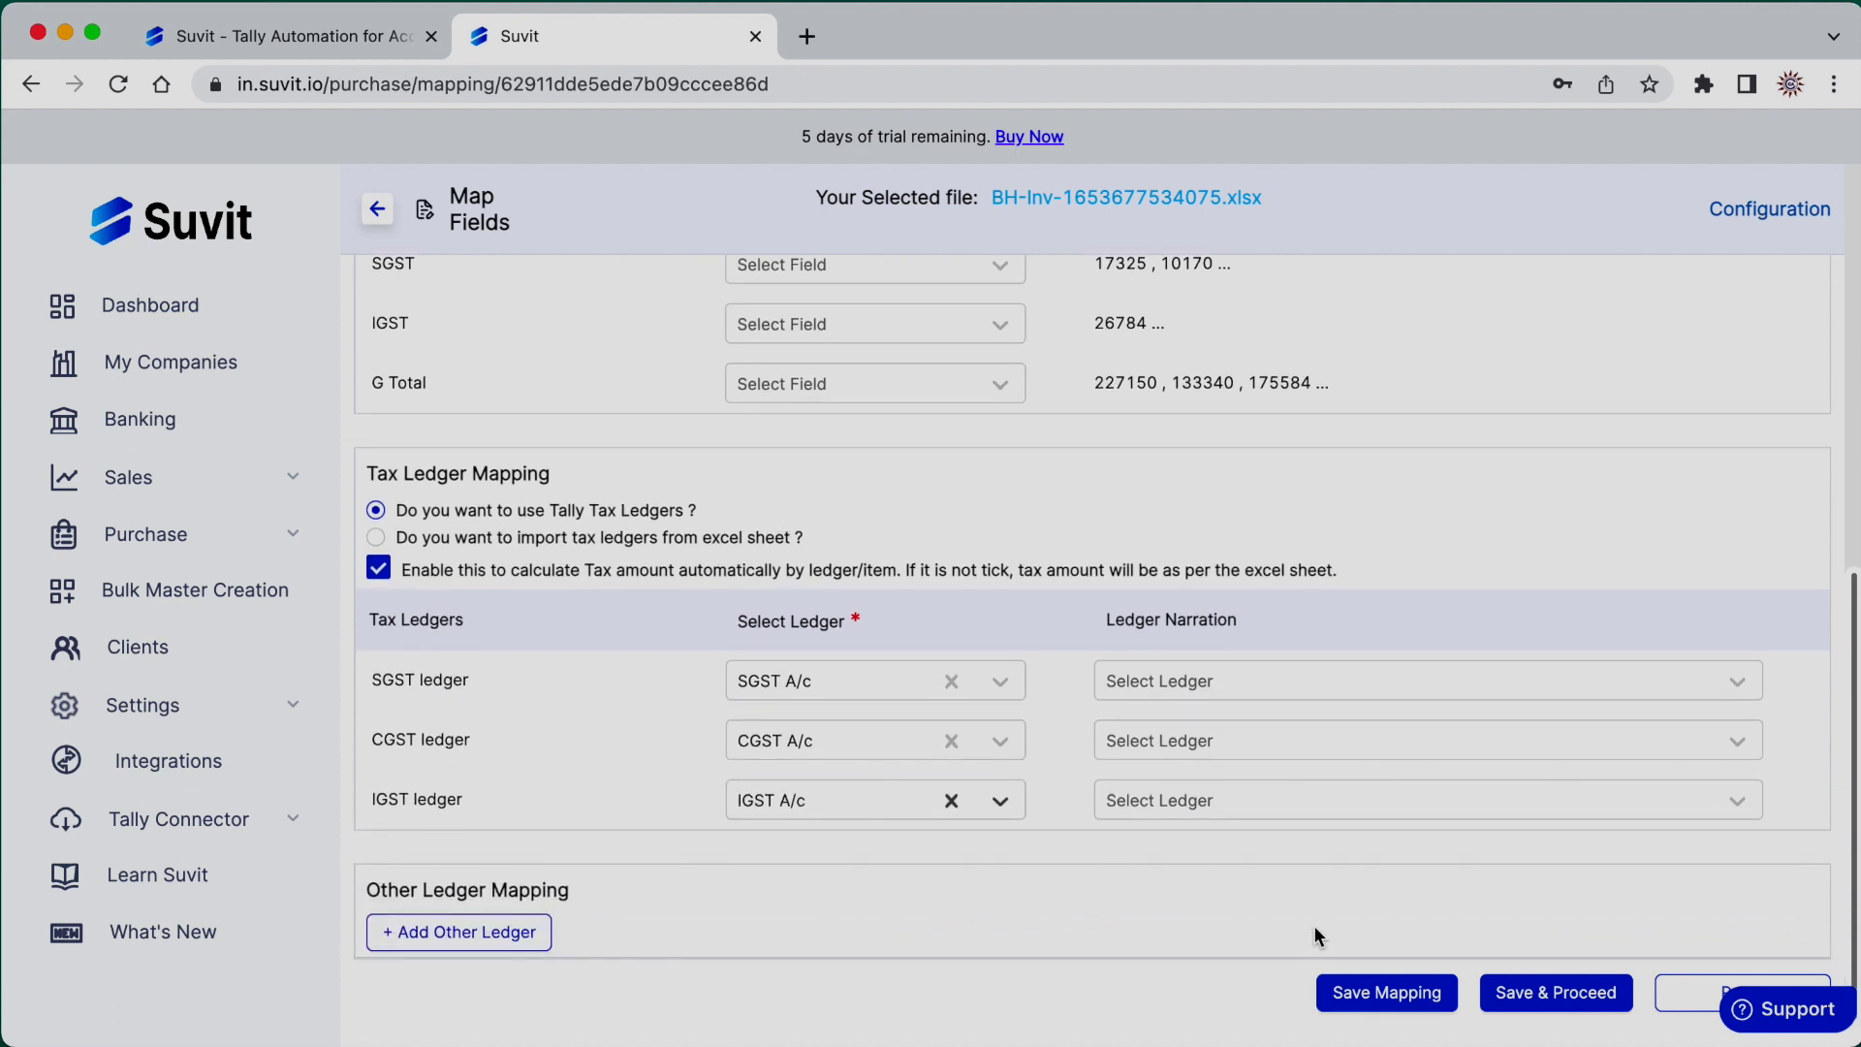
# Step: Save the field mapping and zoom the transactions page out to show more columns
pyautogui.click(1530, 998)
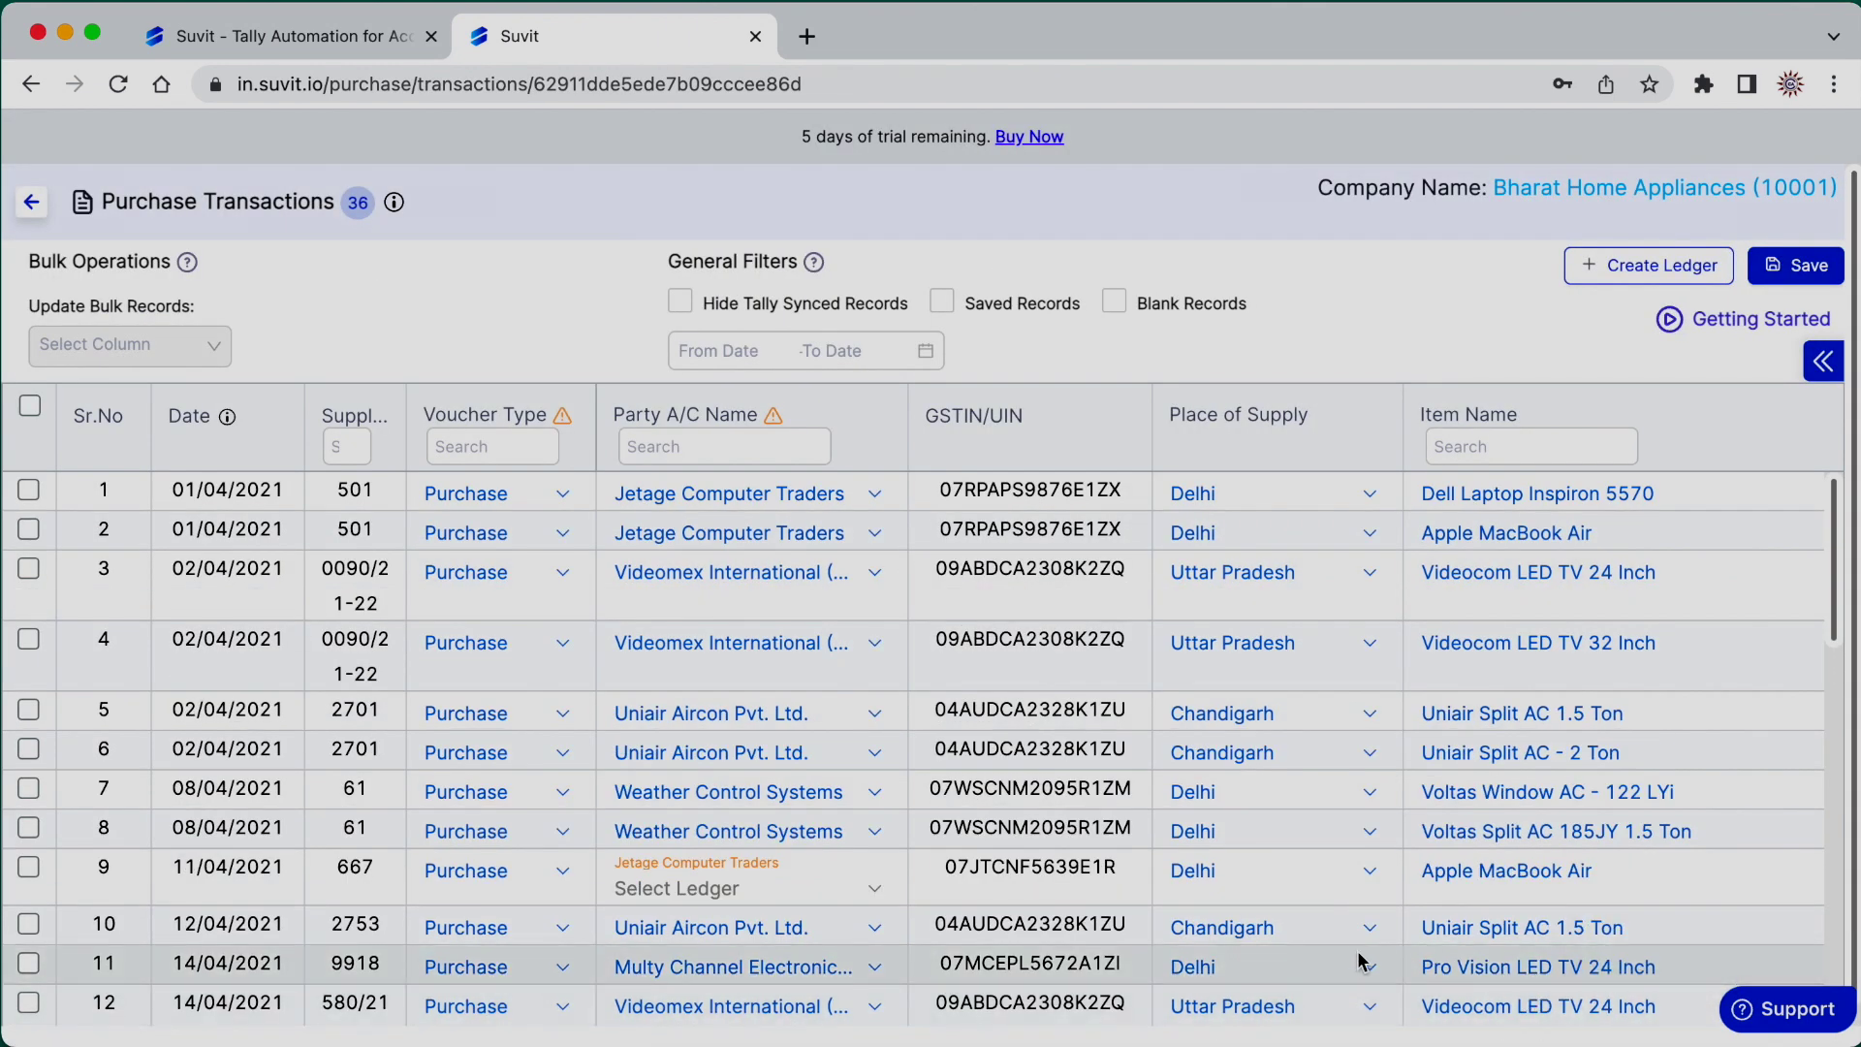
pyautogui.hotkey('ctrl', '-')
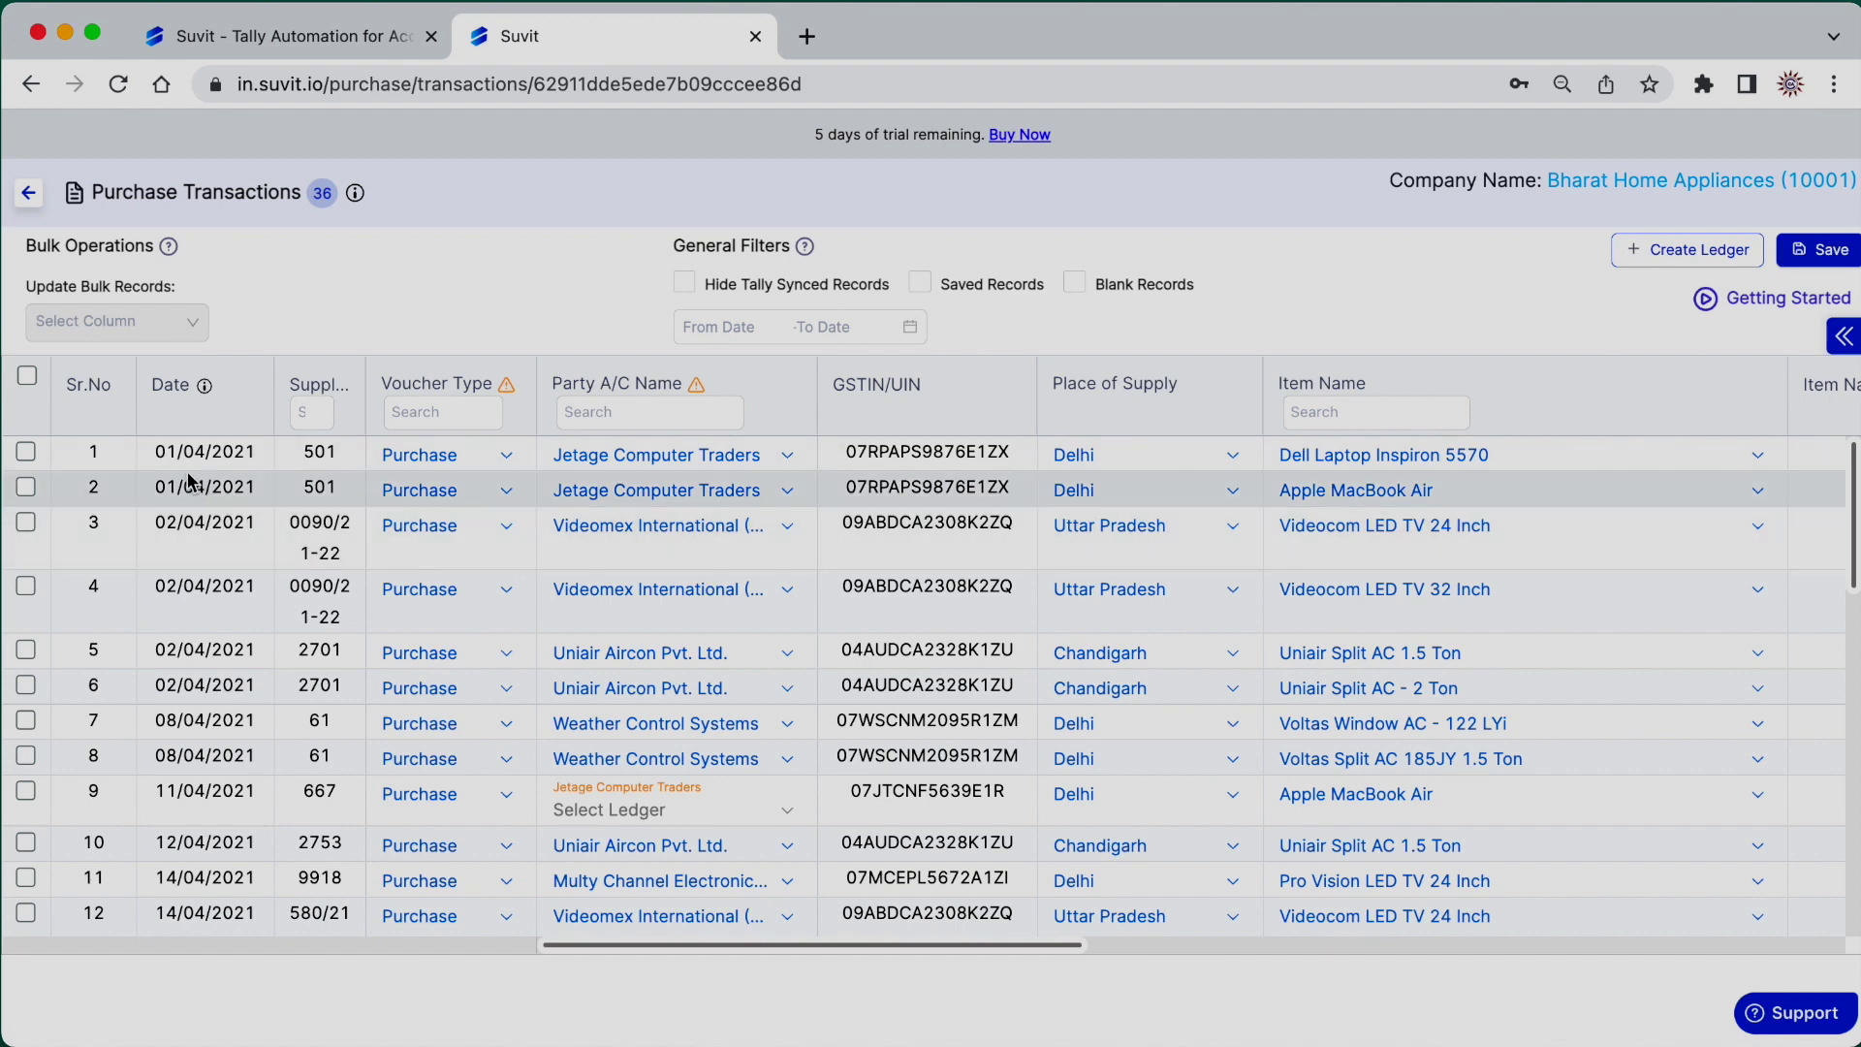
pyautogui.scroll(-2, 1121, 621)
pyautogui.scroll(-5, 1120, 621)
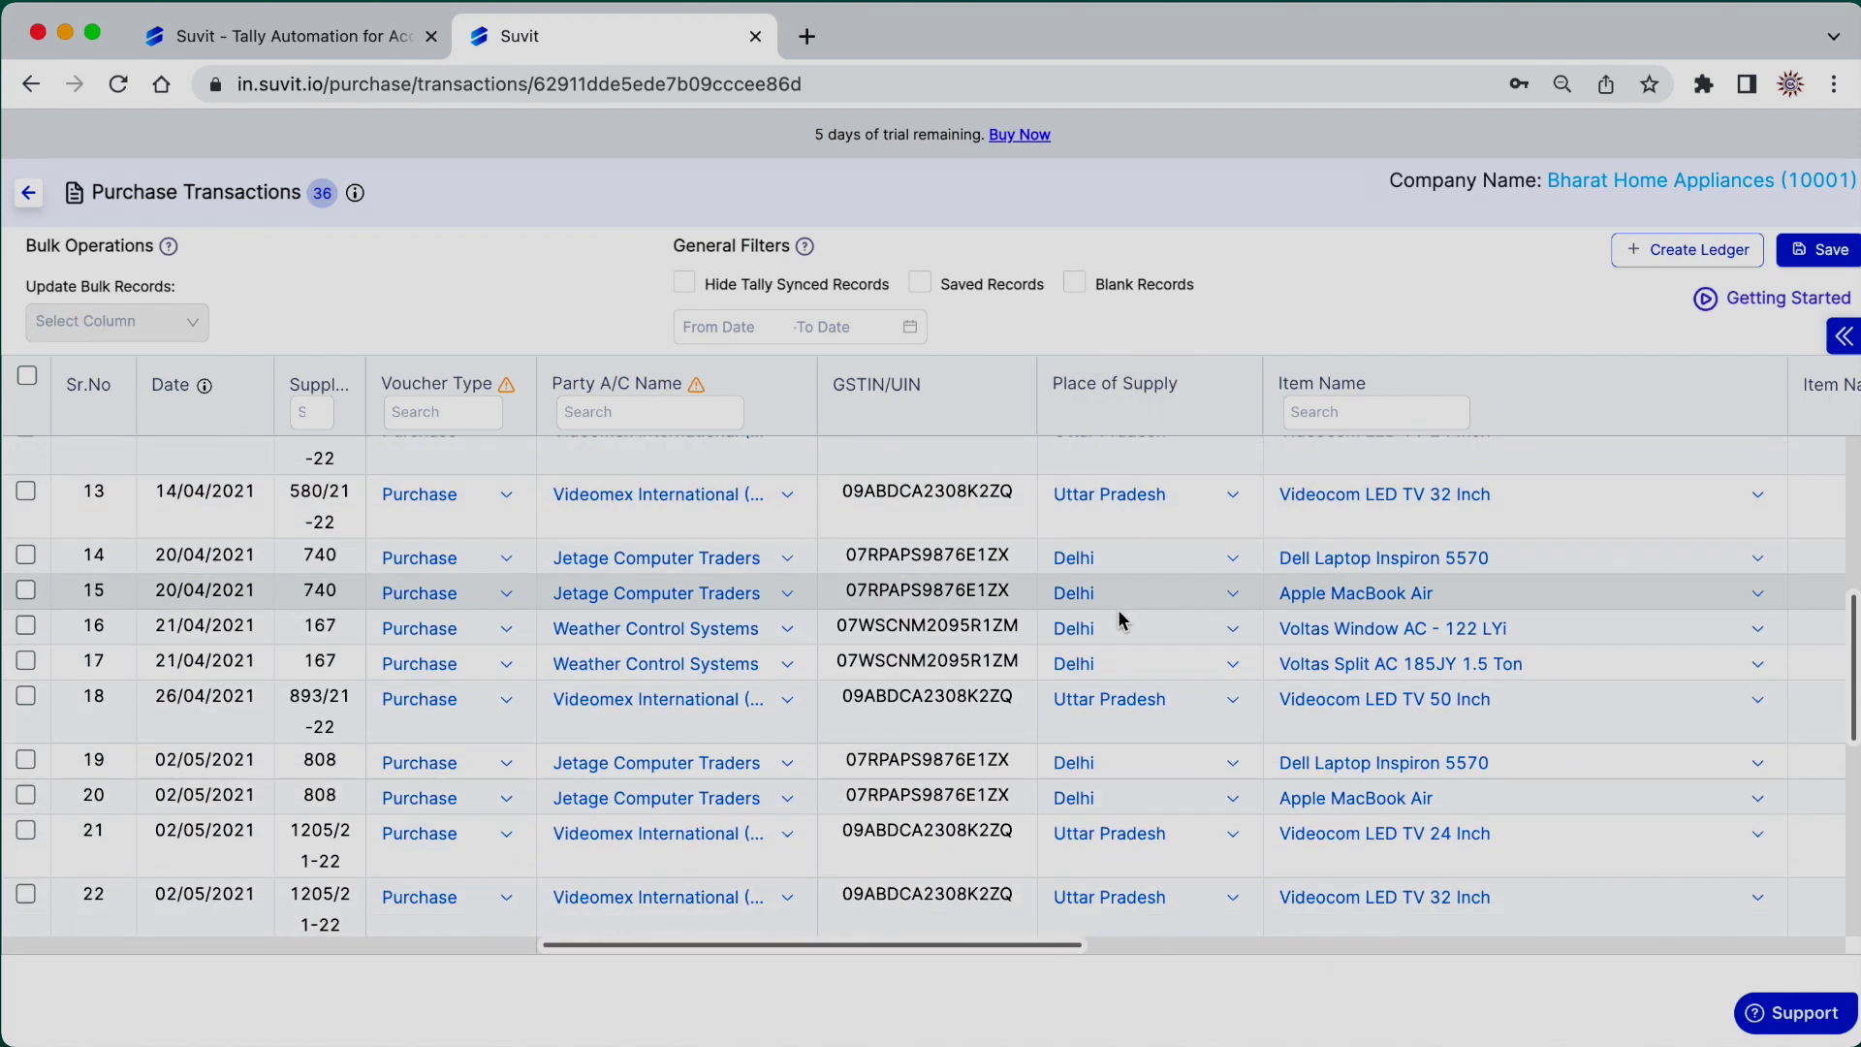
pyautogui.scroll(-5, 1120, 620)
pyautogui.scroll(-2, 1121, 621)
pyautogui.scroll(6, 1121, 620)
pyautogui.scroll(10, 1119, 616)
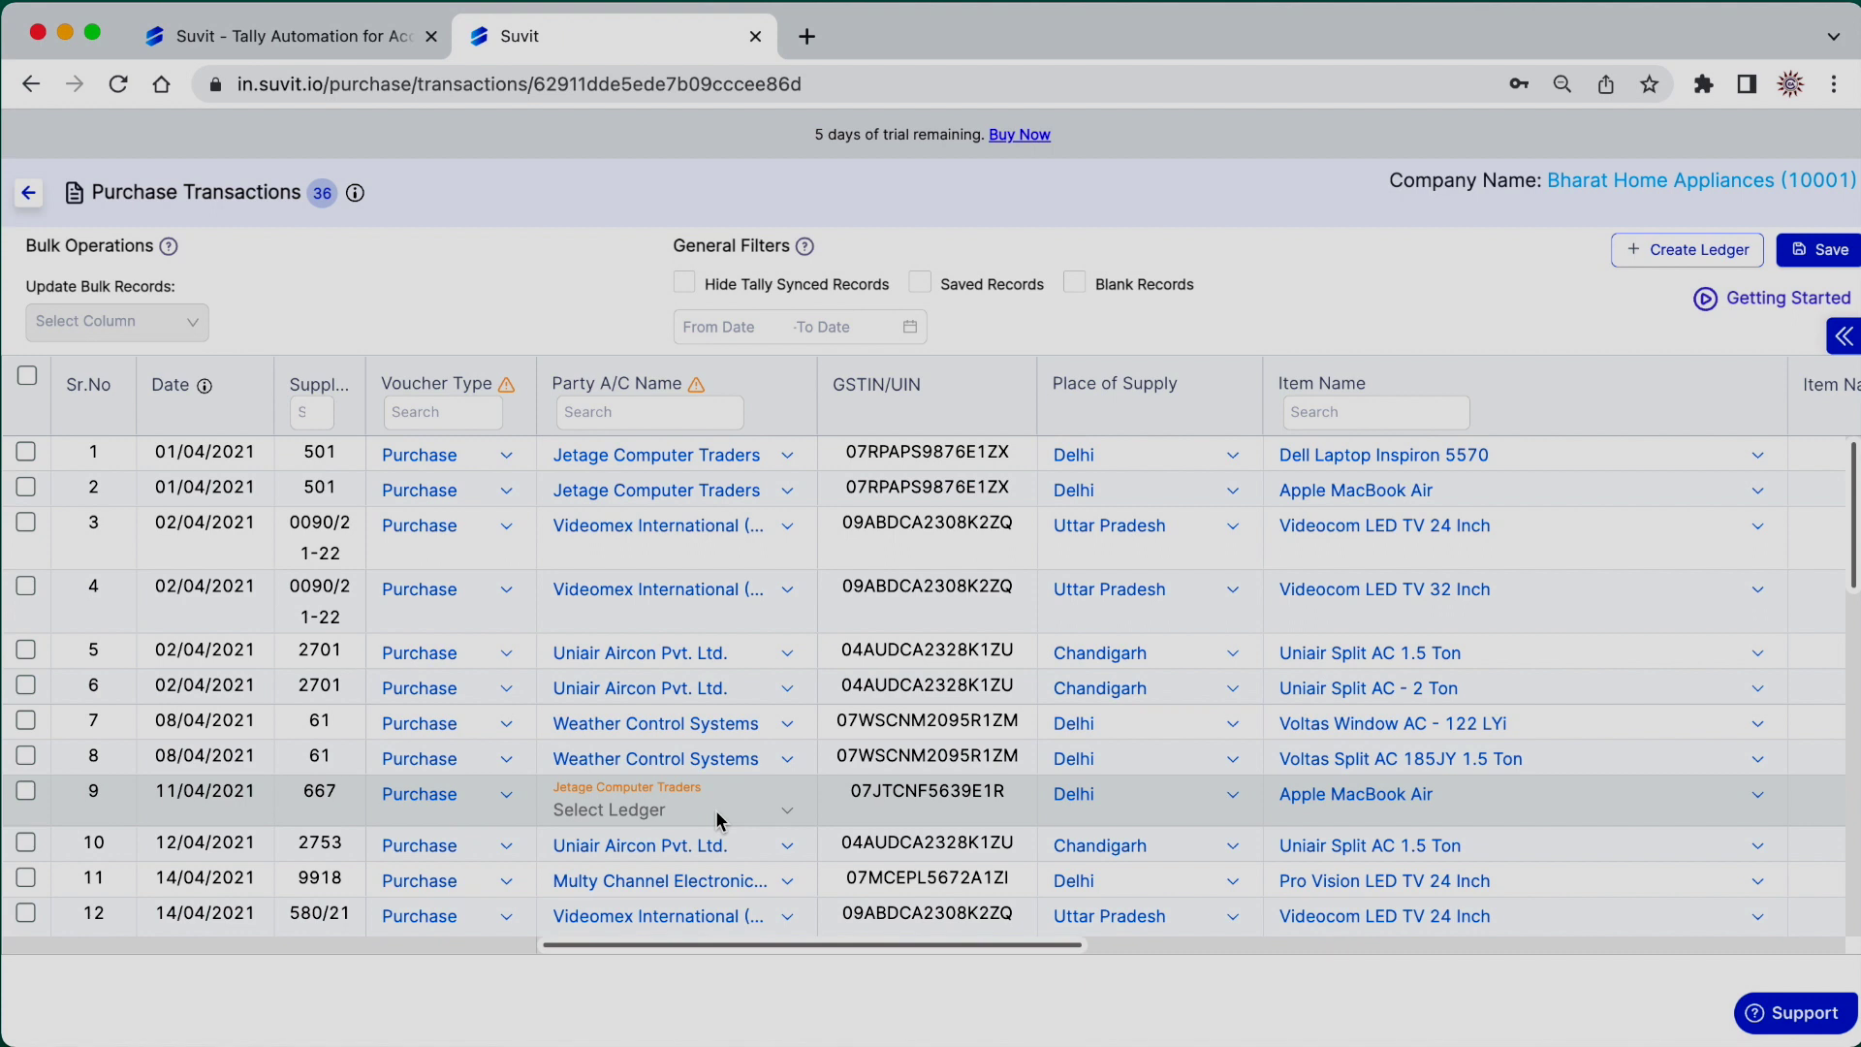
# Step: Set the party for rows 9 and 28 to Jetage Computer Traders
pyautogui.click(649, 819)
pyautogui.write('je')
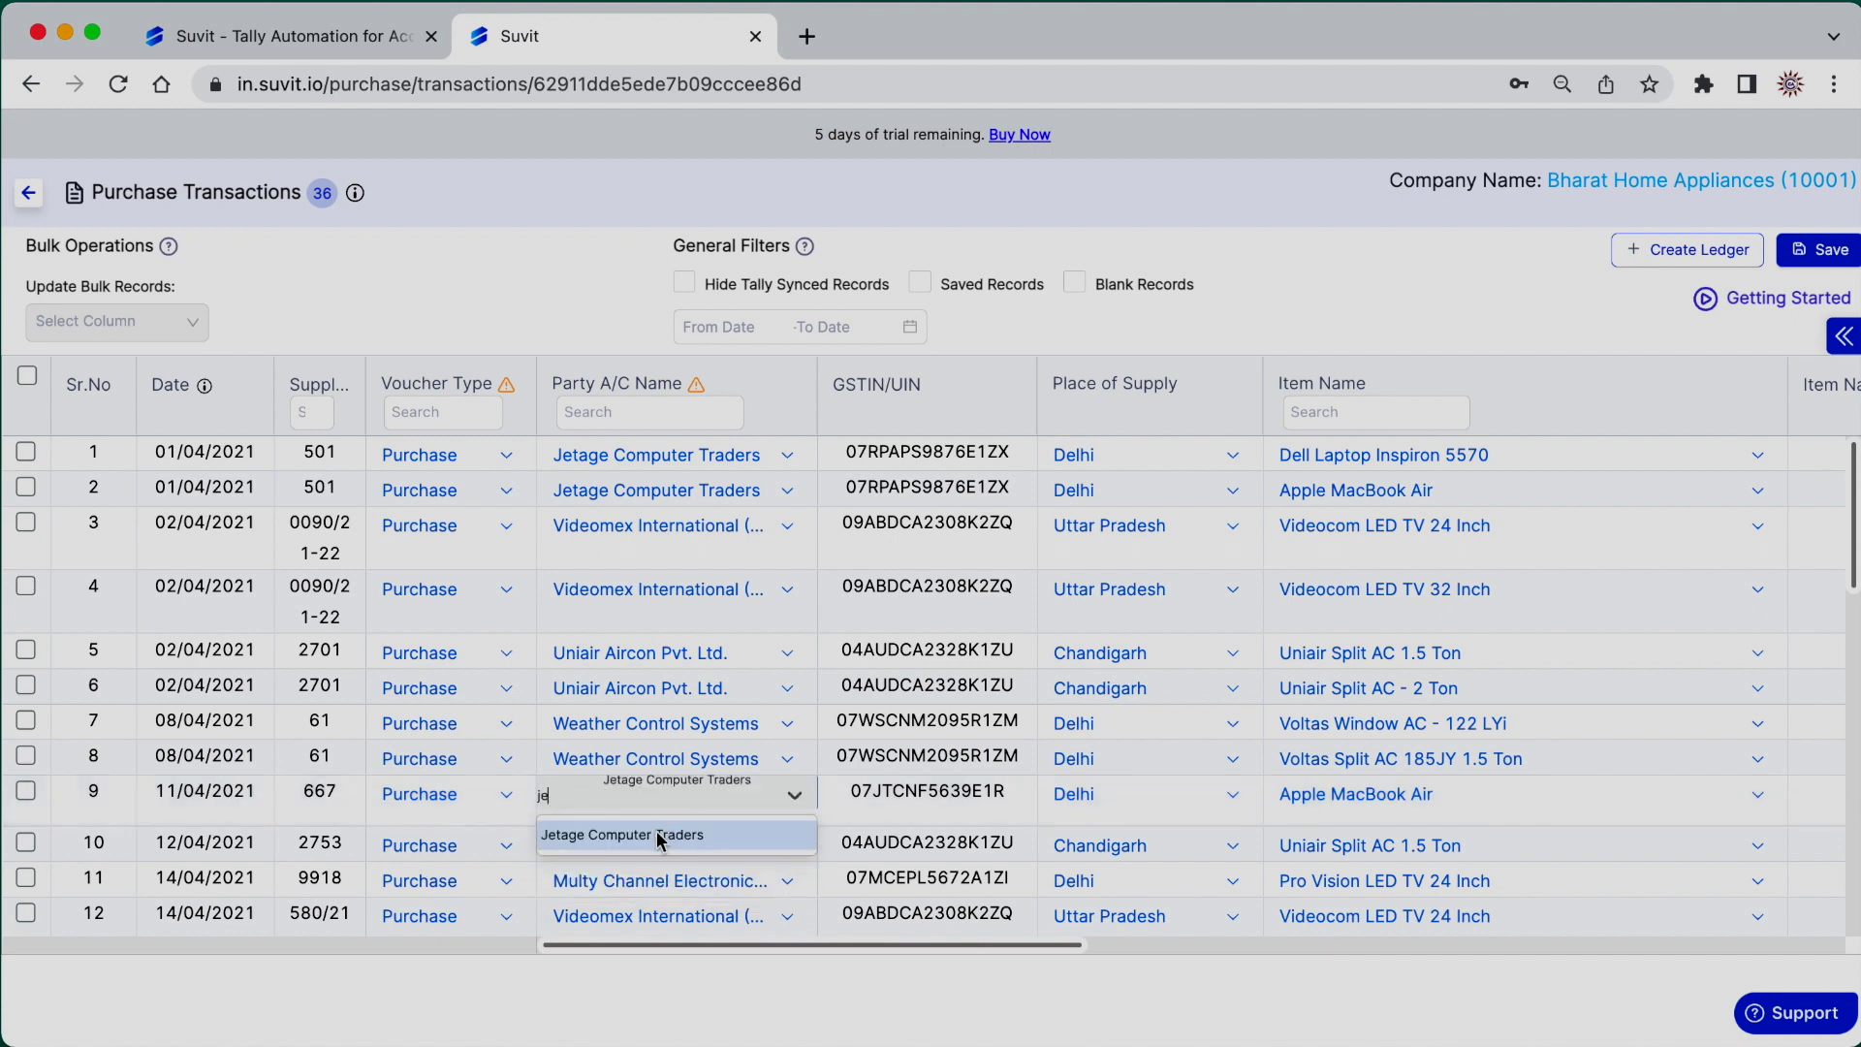
pyautogui.click(655, 831)
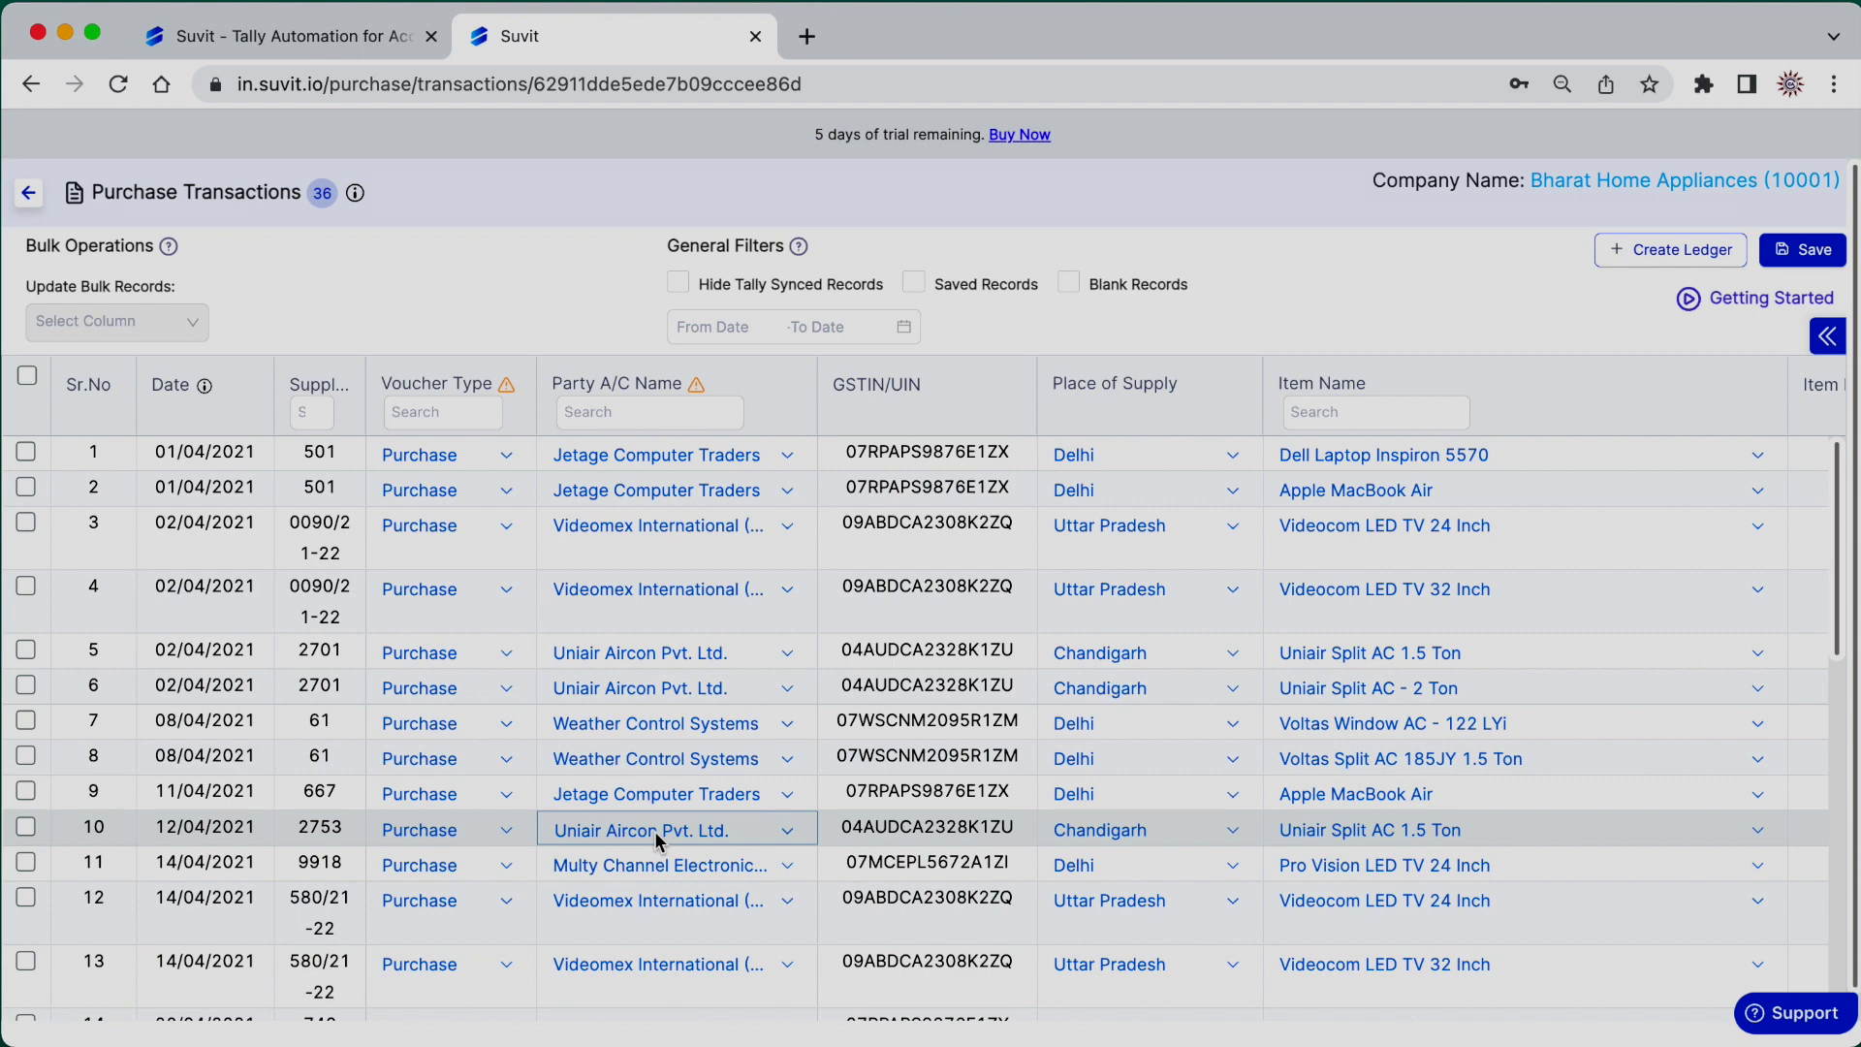
pyautogui.scroll(-5, 654, 829)
pyautogui.scroll(-5, 654, 830)
pyautogui.scroll(-5, 654, 830)
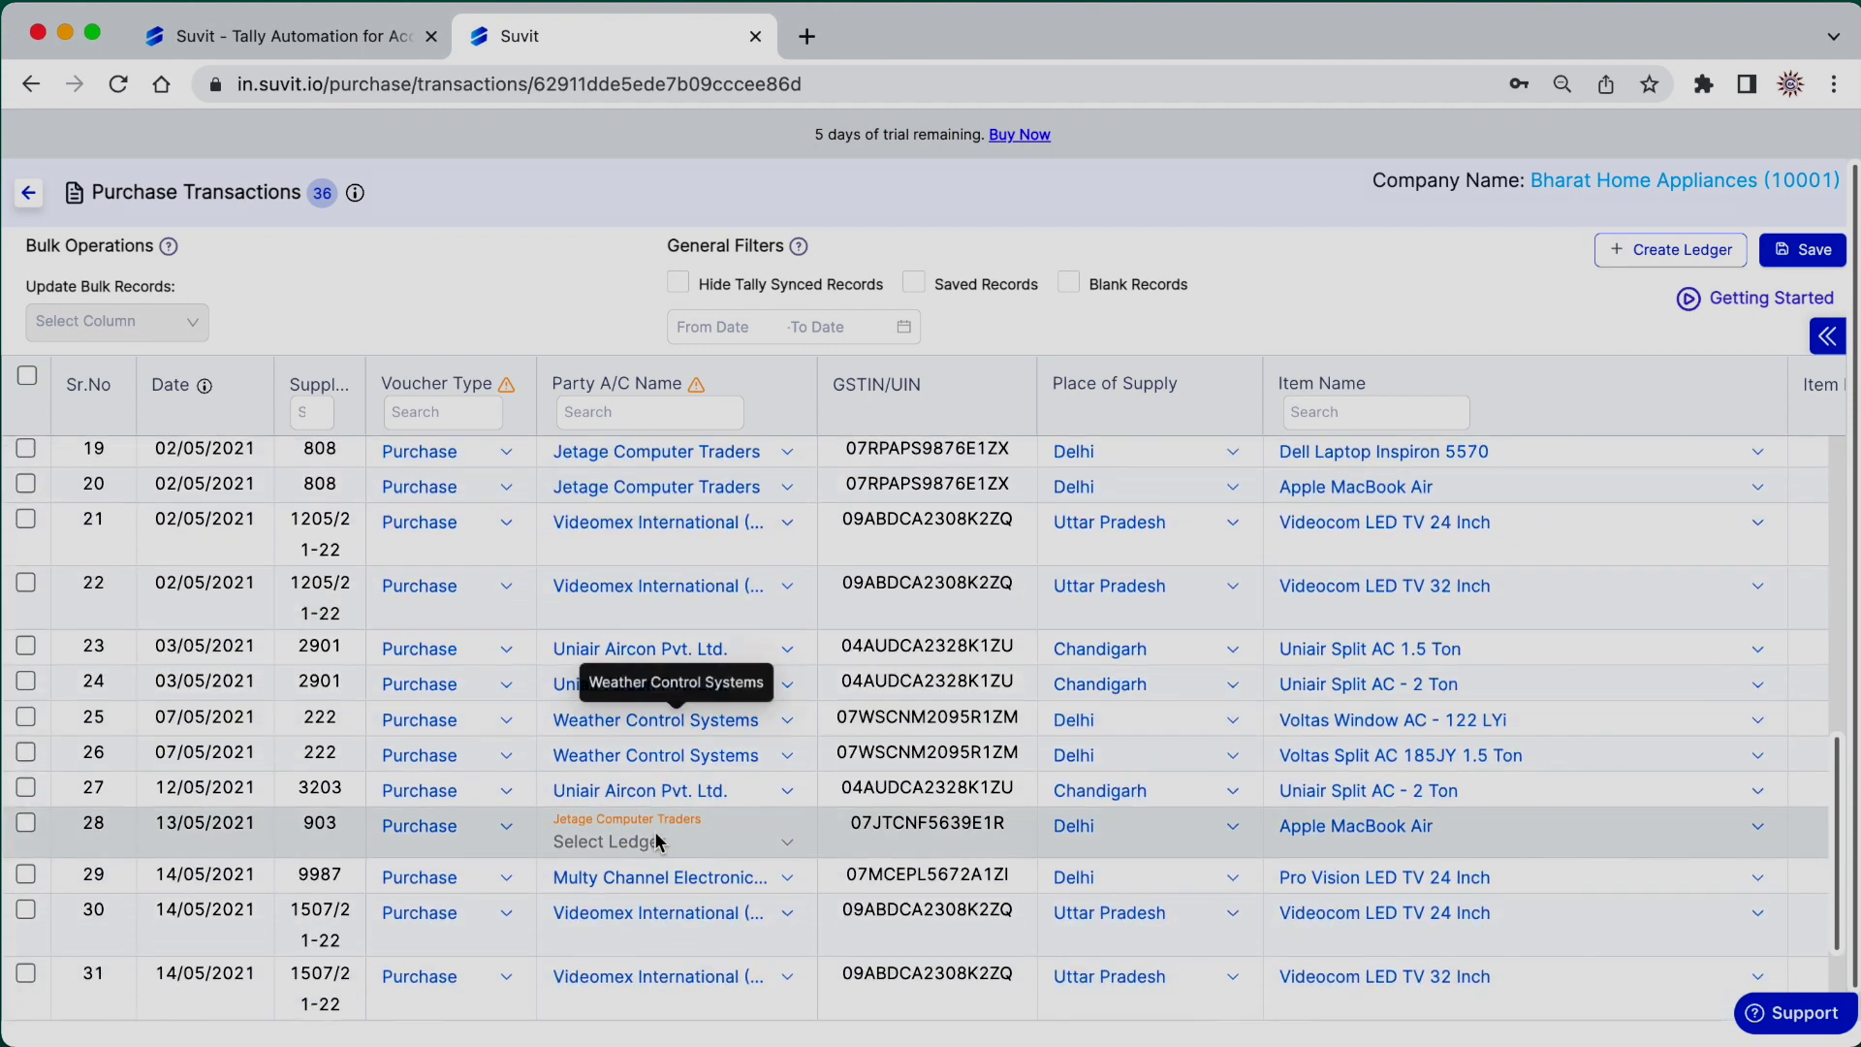
pyautogui.click(654, 841)
pyautogui.write('je')
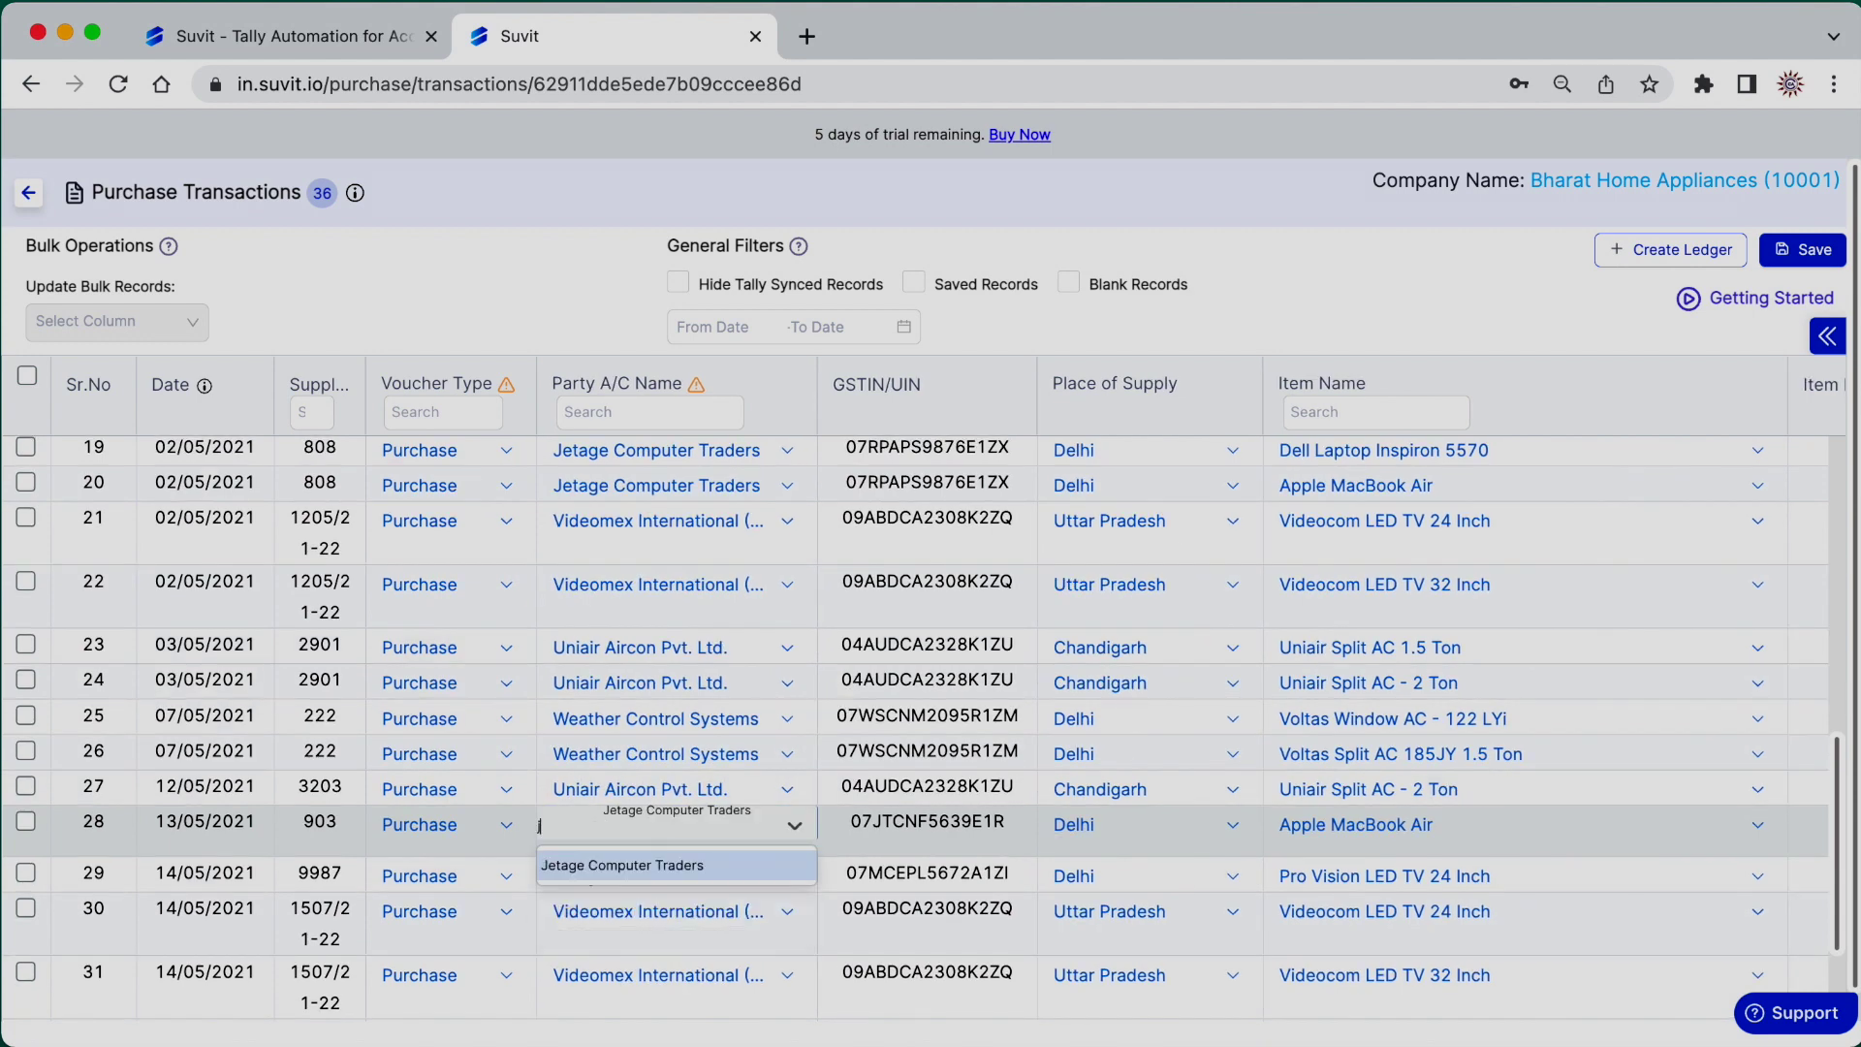
pyautogui.click(650, 863)
# Step: Review the rows, select all purchase transactions and save them
pyautogui.scroll(-3, 636, 859)
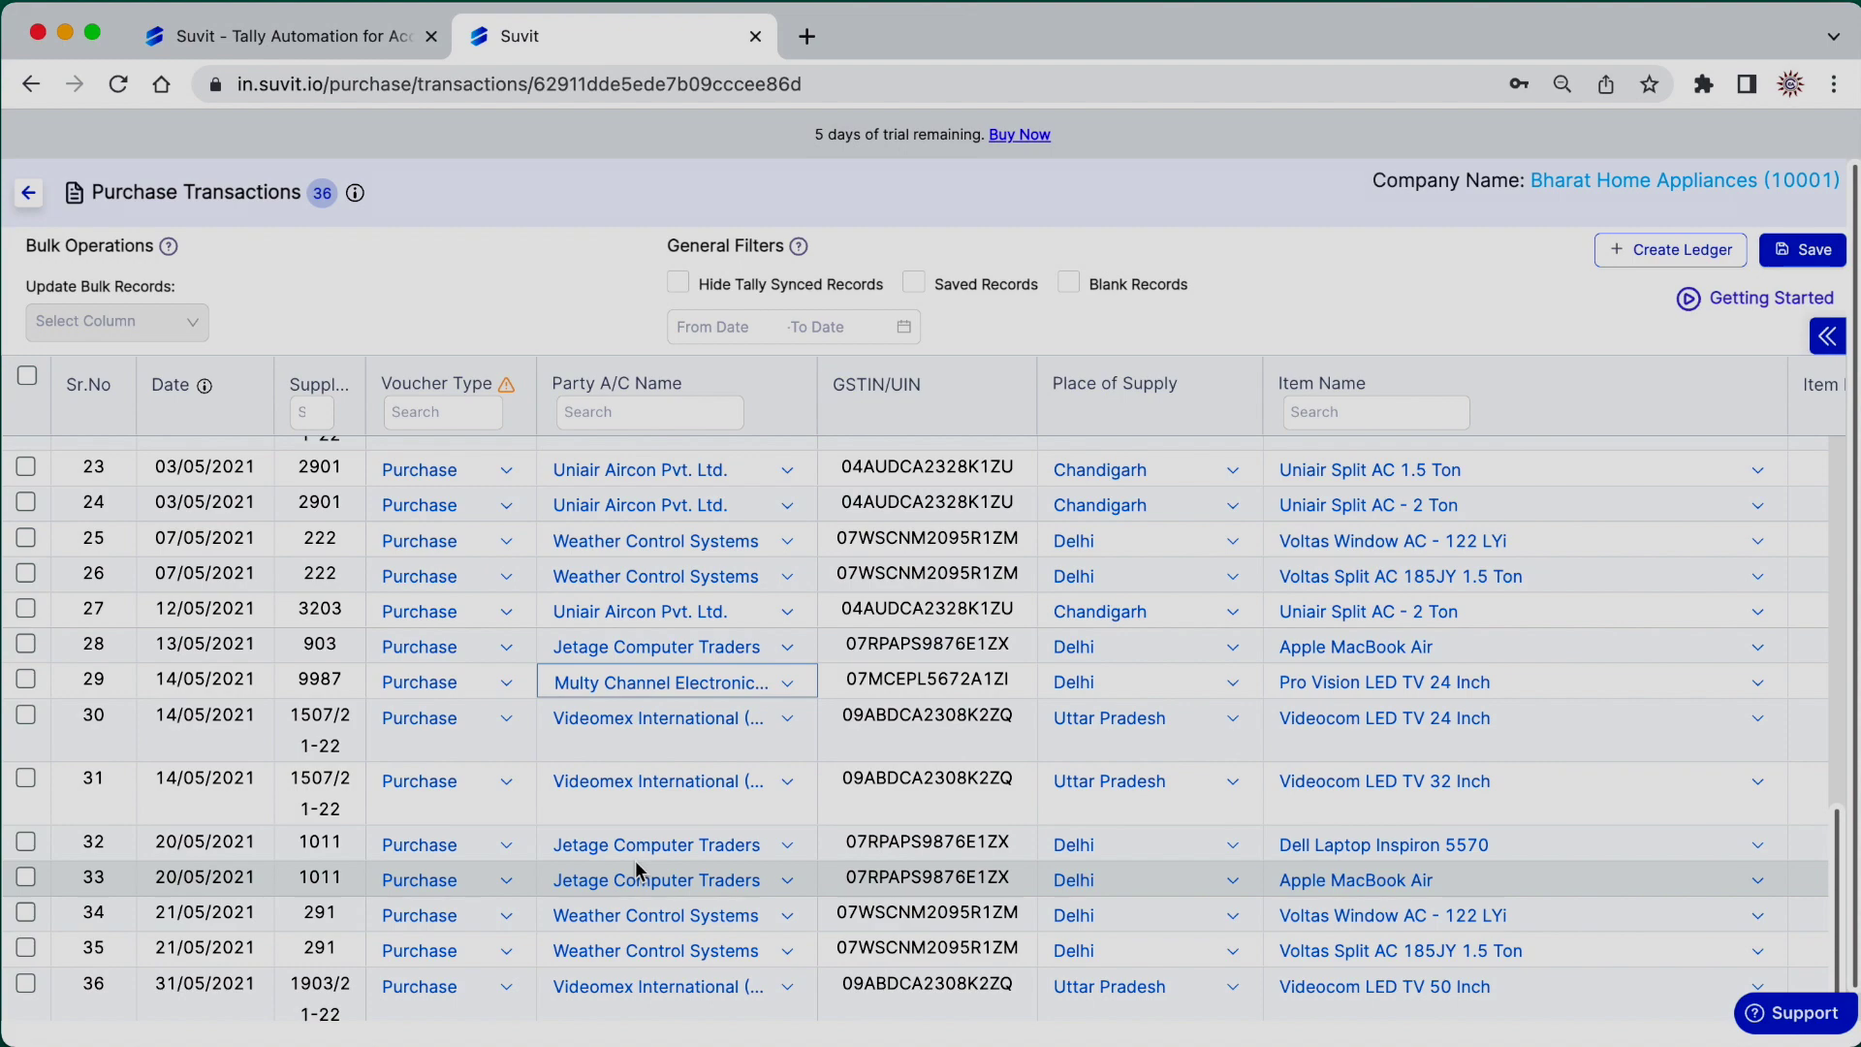
pyautogui.scroll(3, 1387, 772)
pyautogui.scroll(5, 1387, 773)
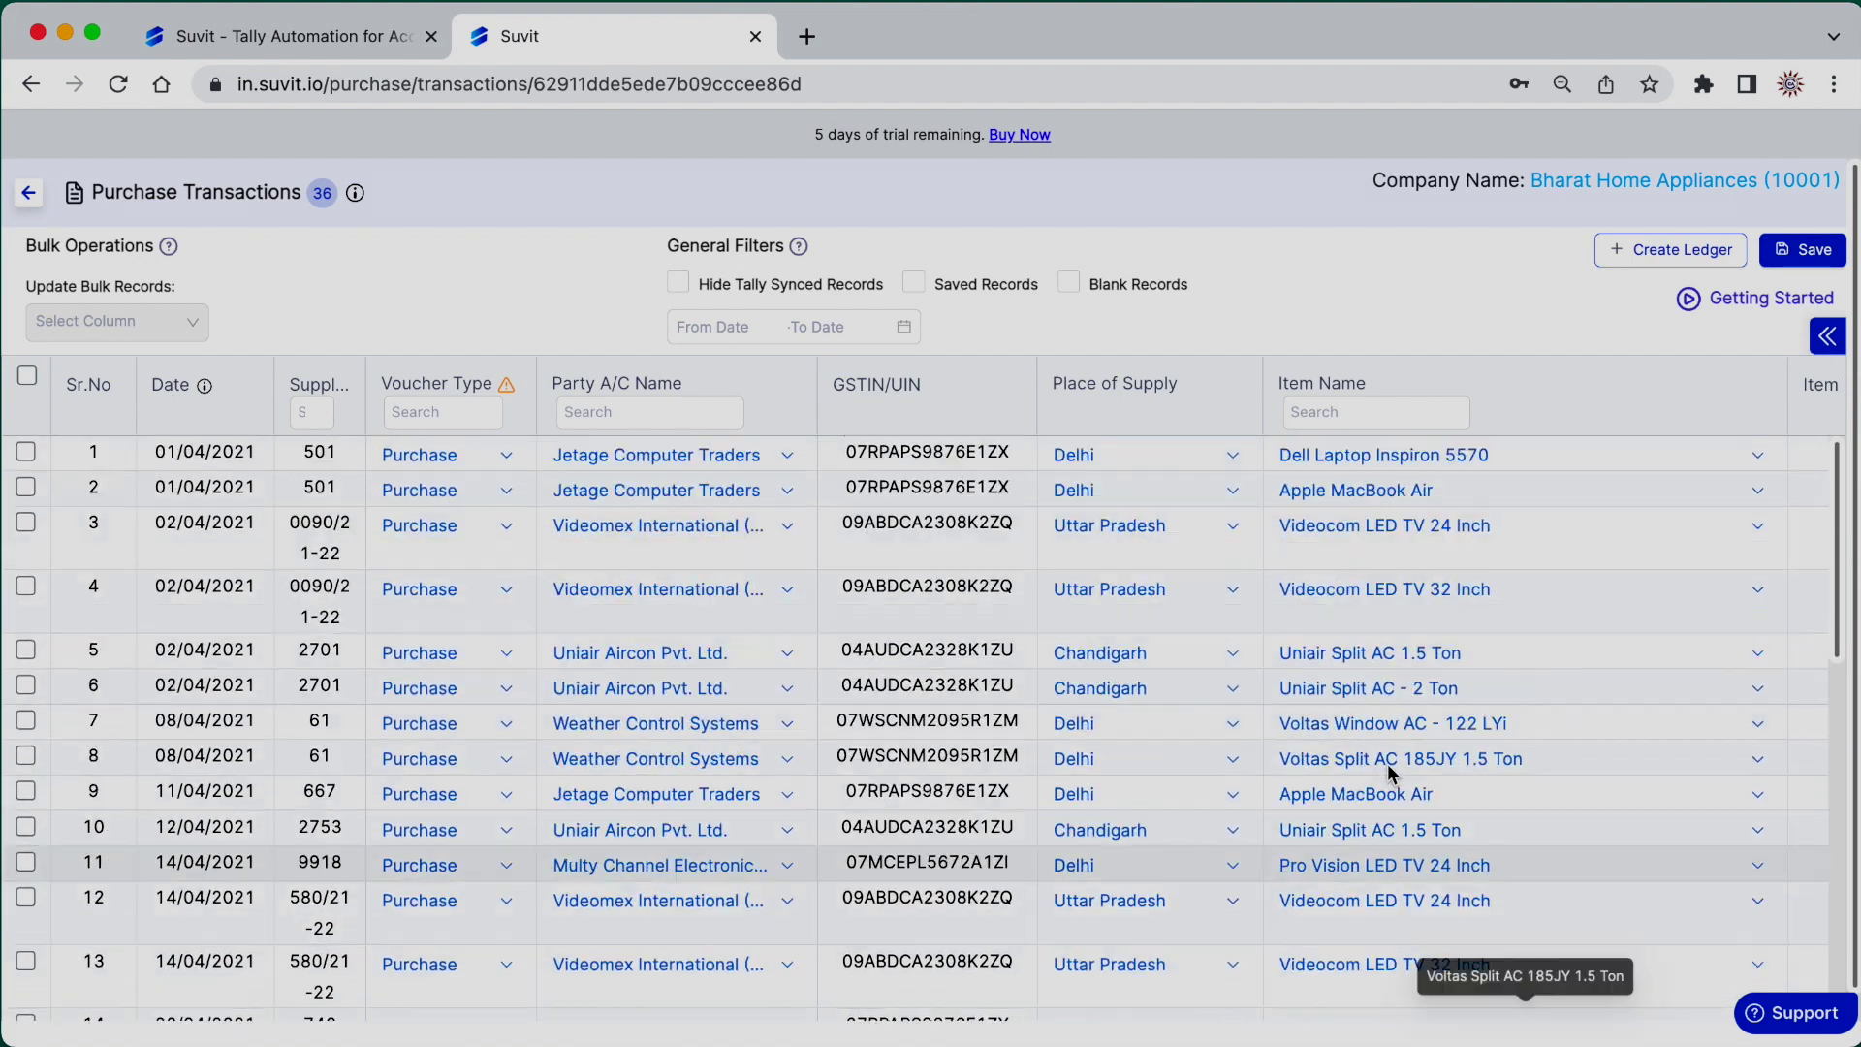
pyautogui.scroll(-2, 1387, 773)
pyautogui.scroll(3, 1389, 772)
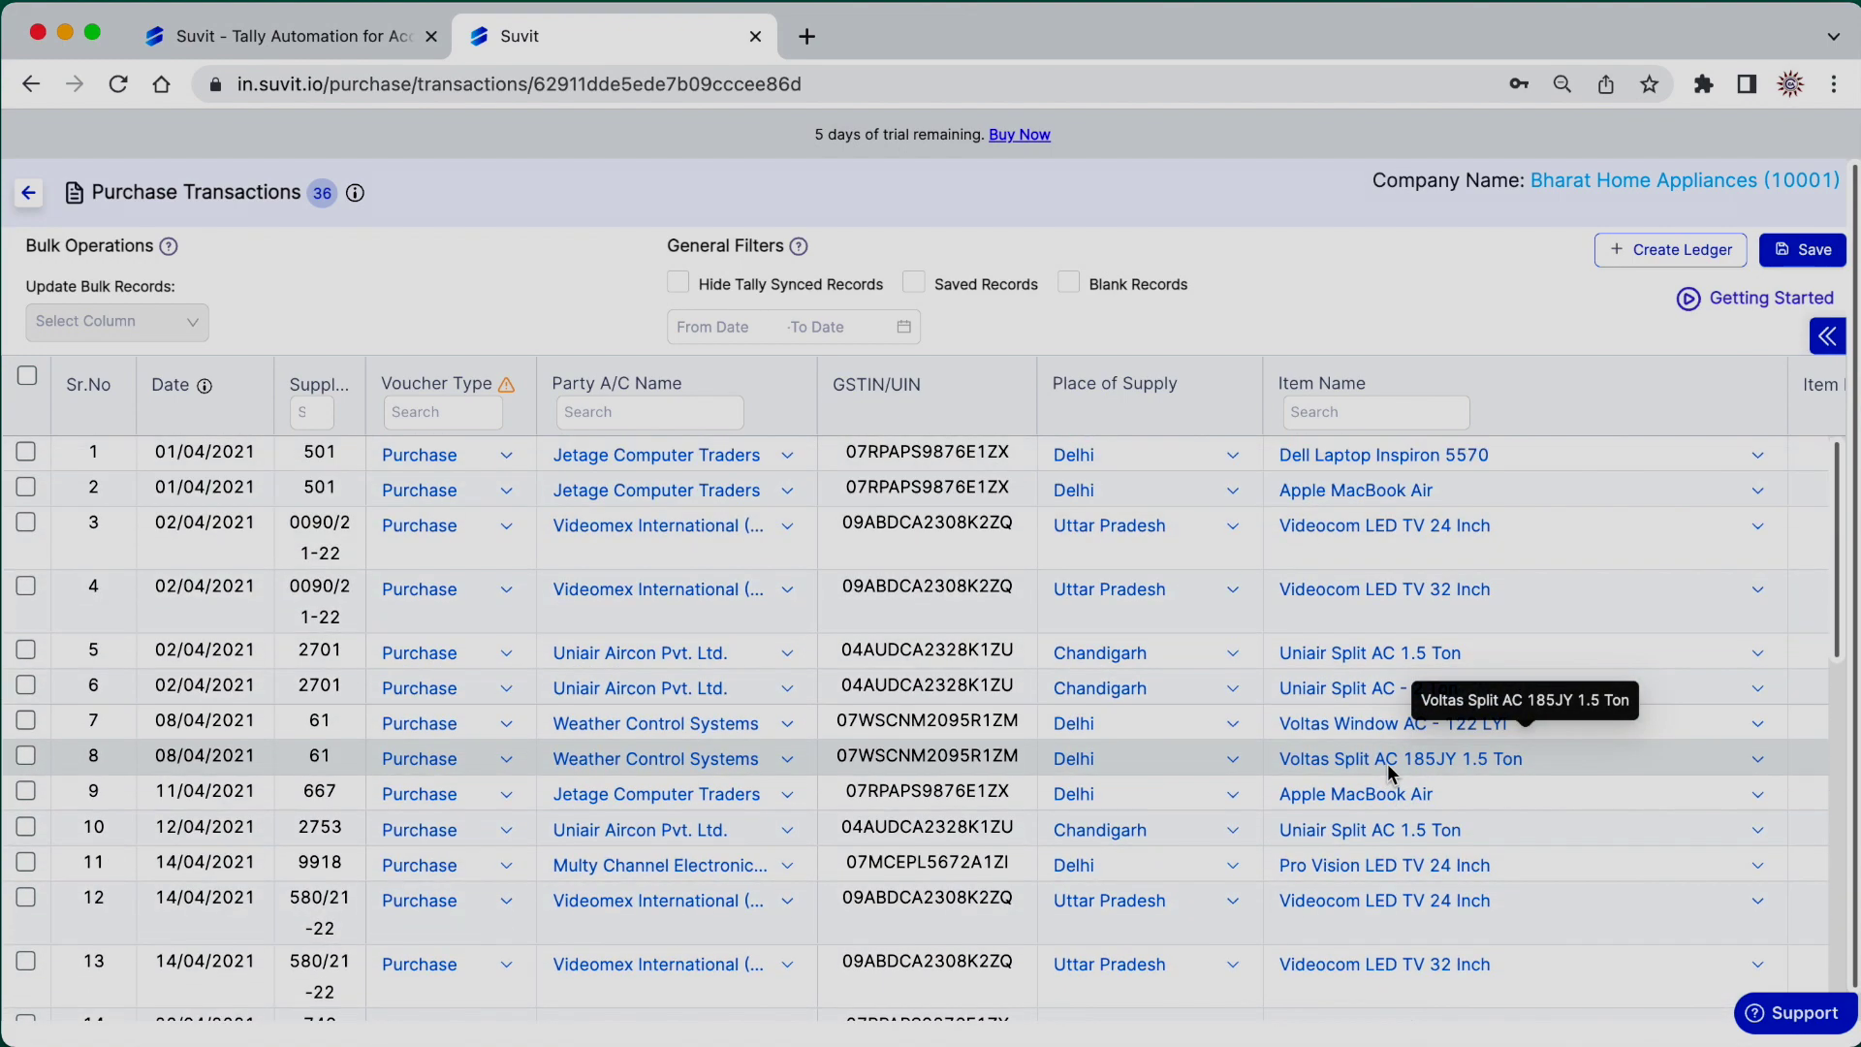
pyautogui.scroll(-2, 1387, 773)
pyautogui.scroll(-5, 1387, 773)
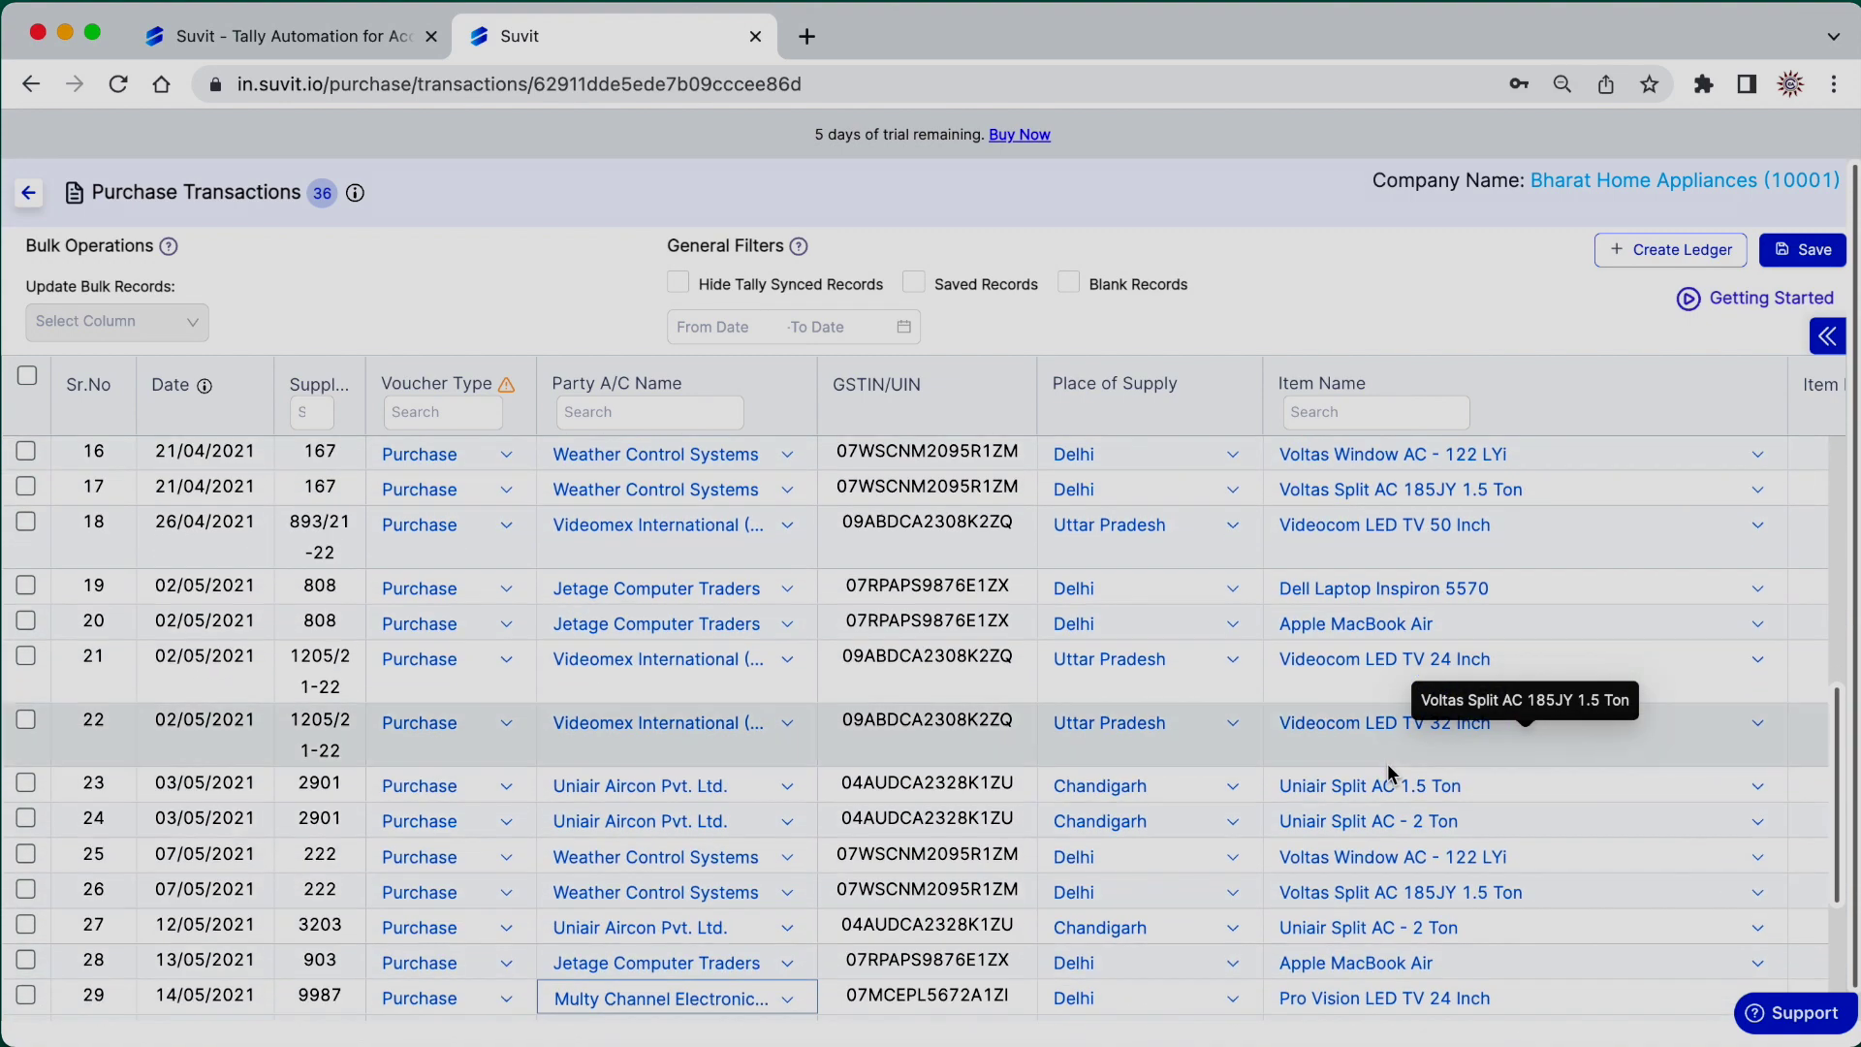
pyautogui.scroll(-3, 1387, 773)
pyautogui.scroll(-1, 1387, 773)
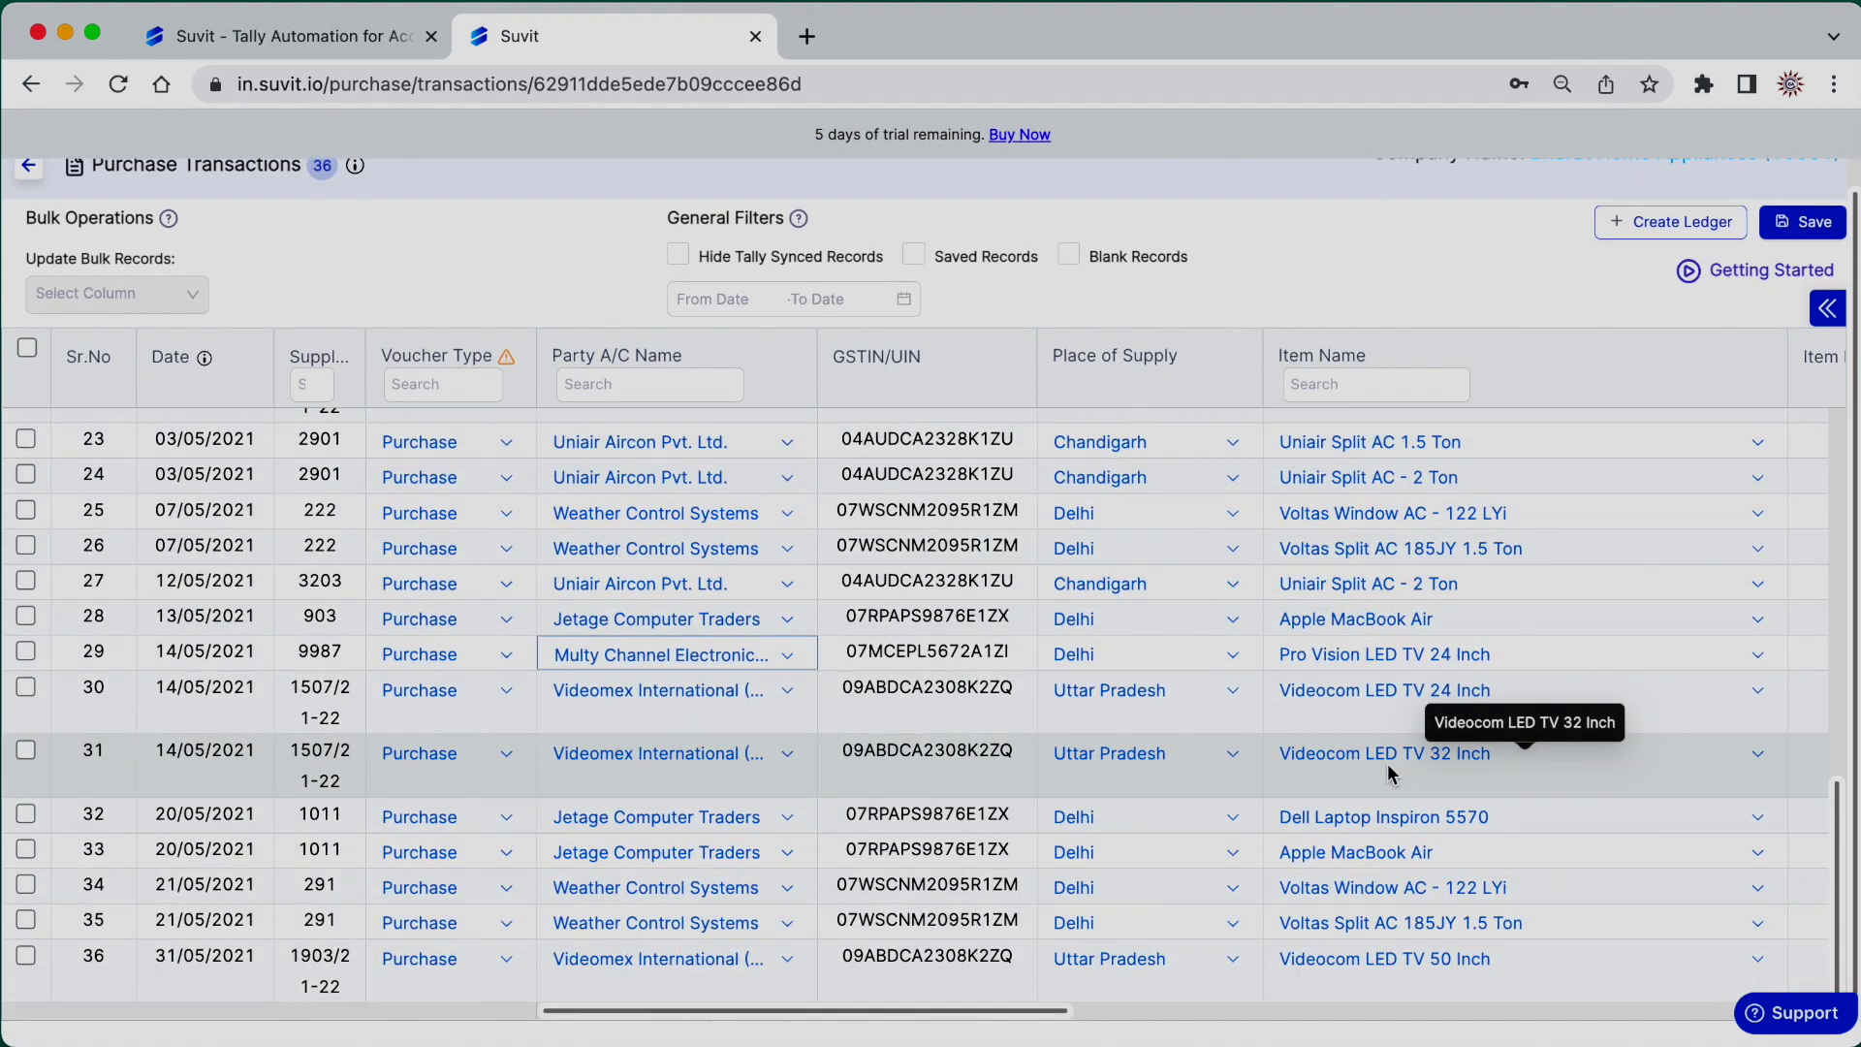
pyautogui.scroll(5, 1390, 773)
pyautogui.scroll(8, 1390, 772)
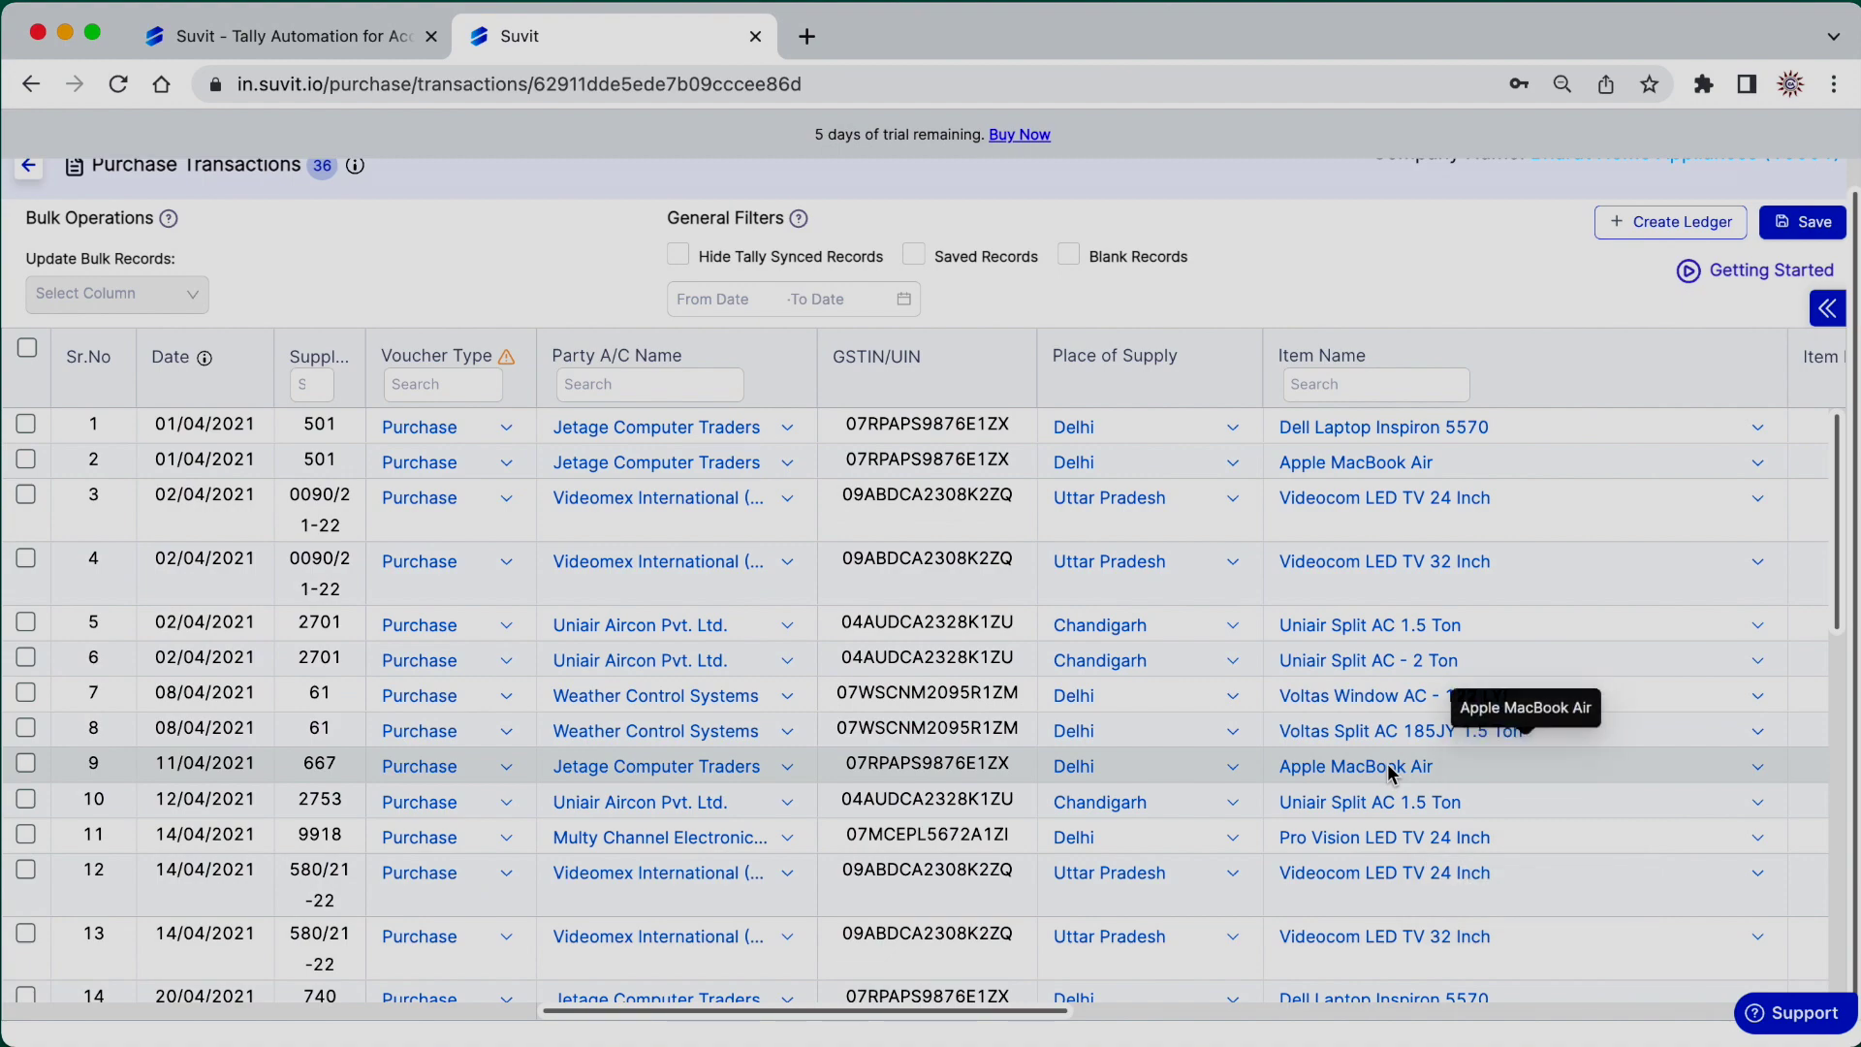
pyautogui.scroll(-3, 1387, 765)
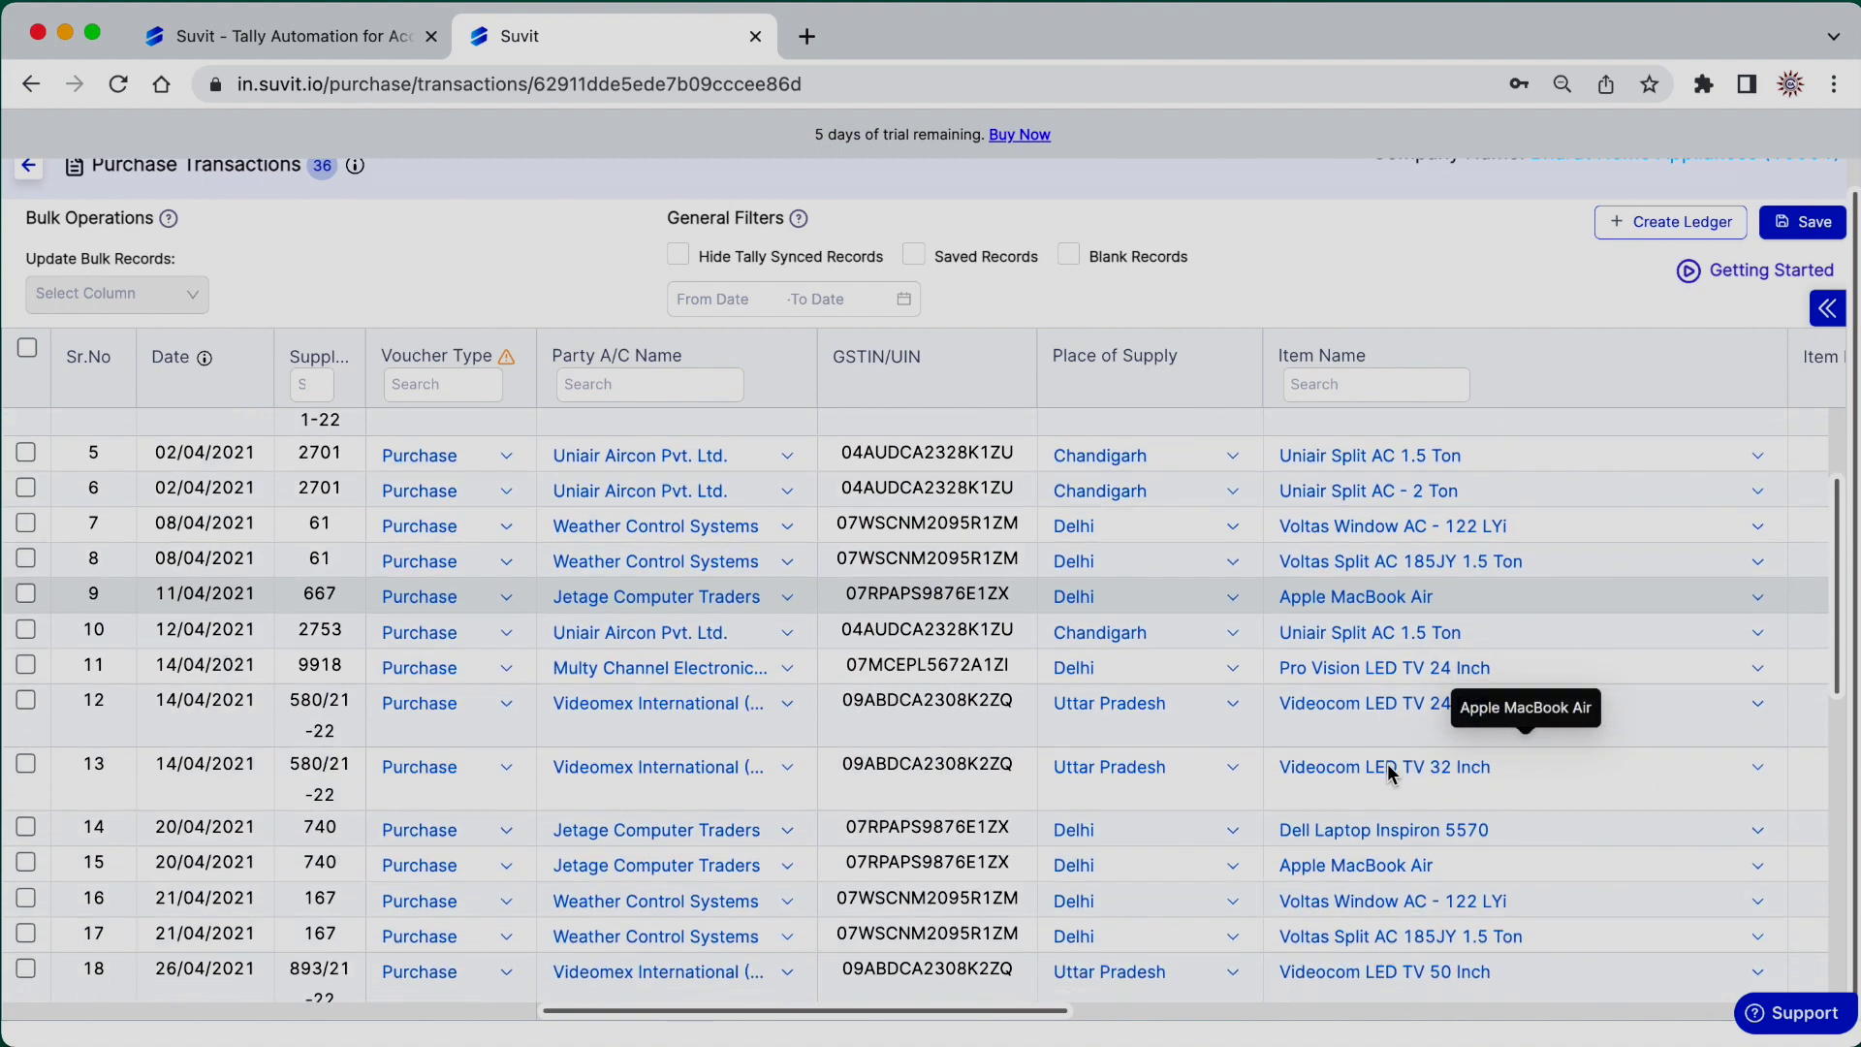
pyautogui.scroll(-1, 1387, 766)
pyautogui.scroll(-4, 1387, 766)
pyautogui.scroll(-3, 1387, 772)
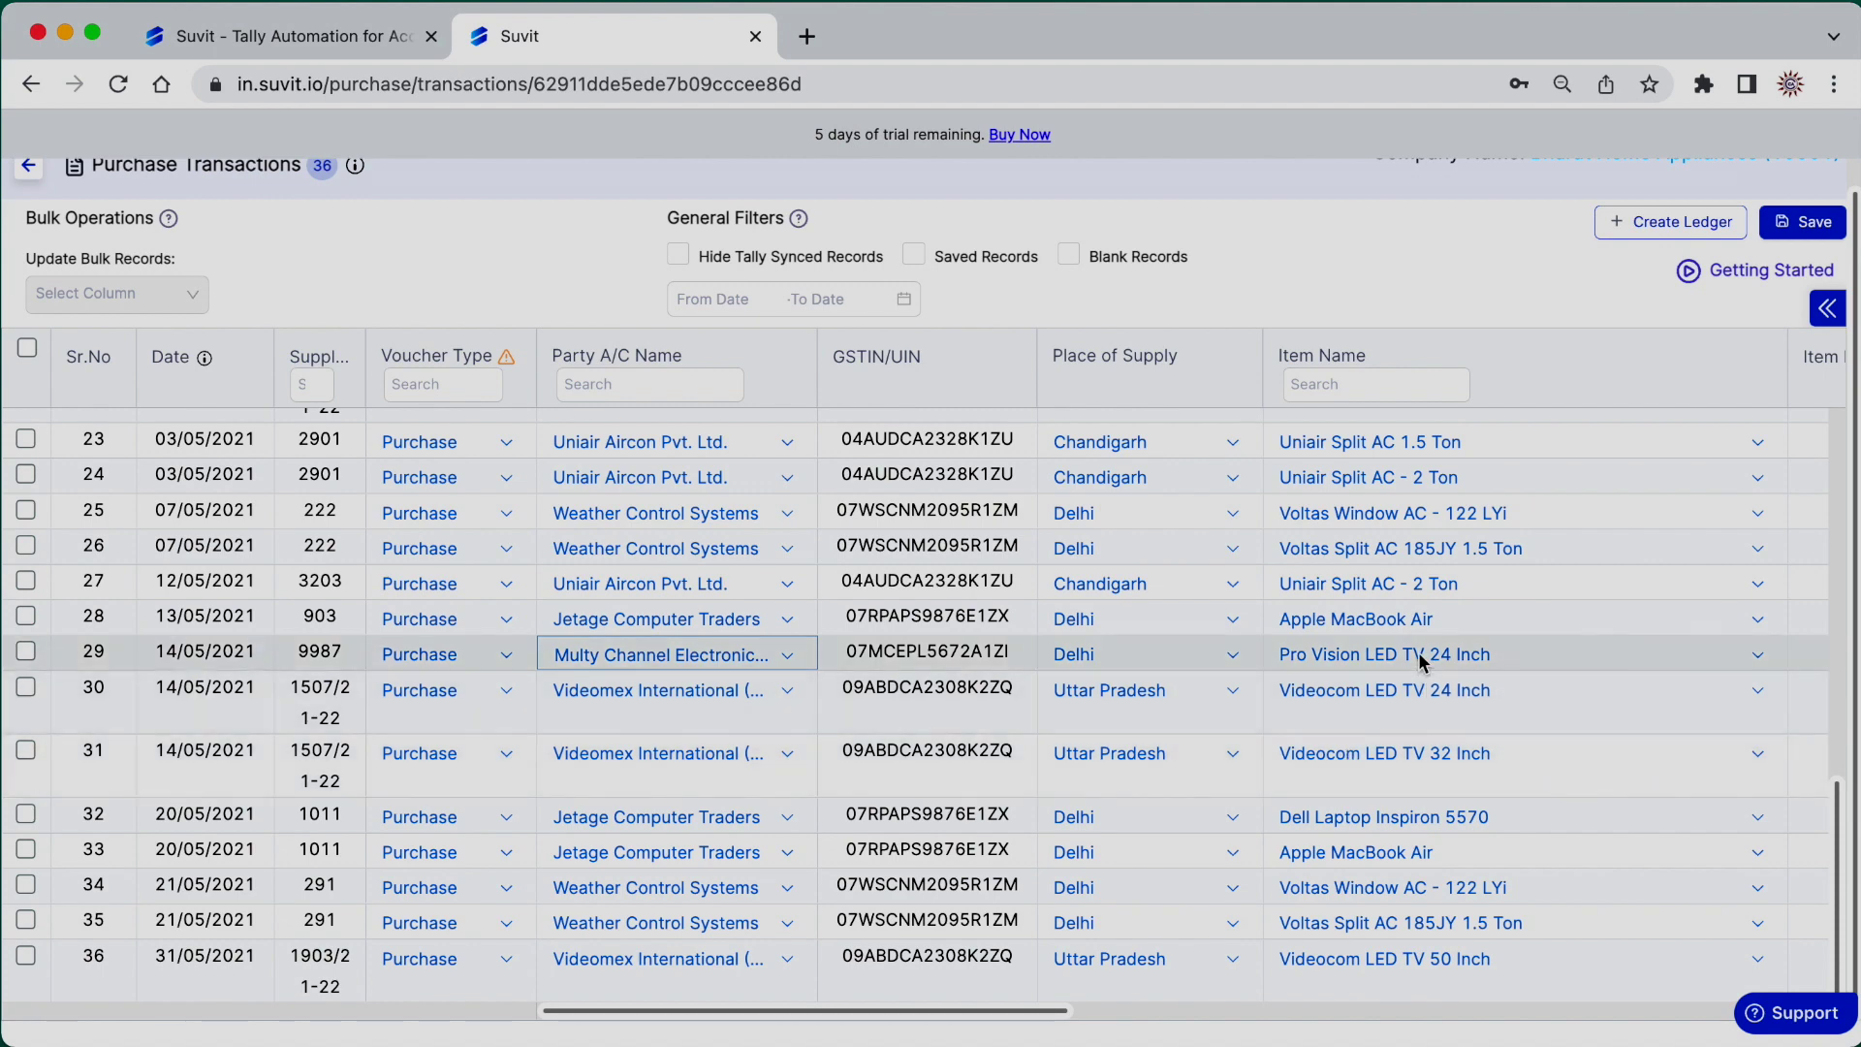
pyautogui.scroll(2, 1417, 652)
pyautogui.scroll(3, 1418, 657)
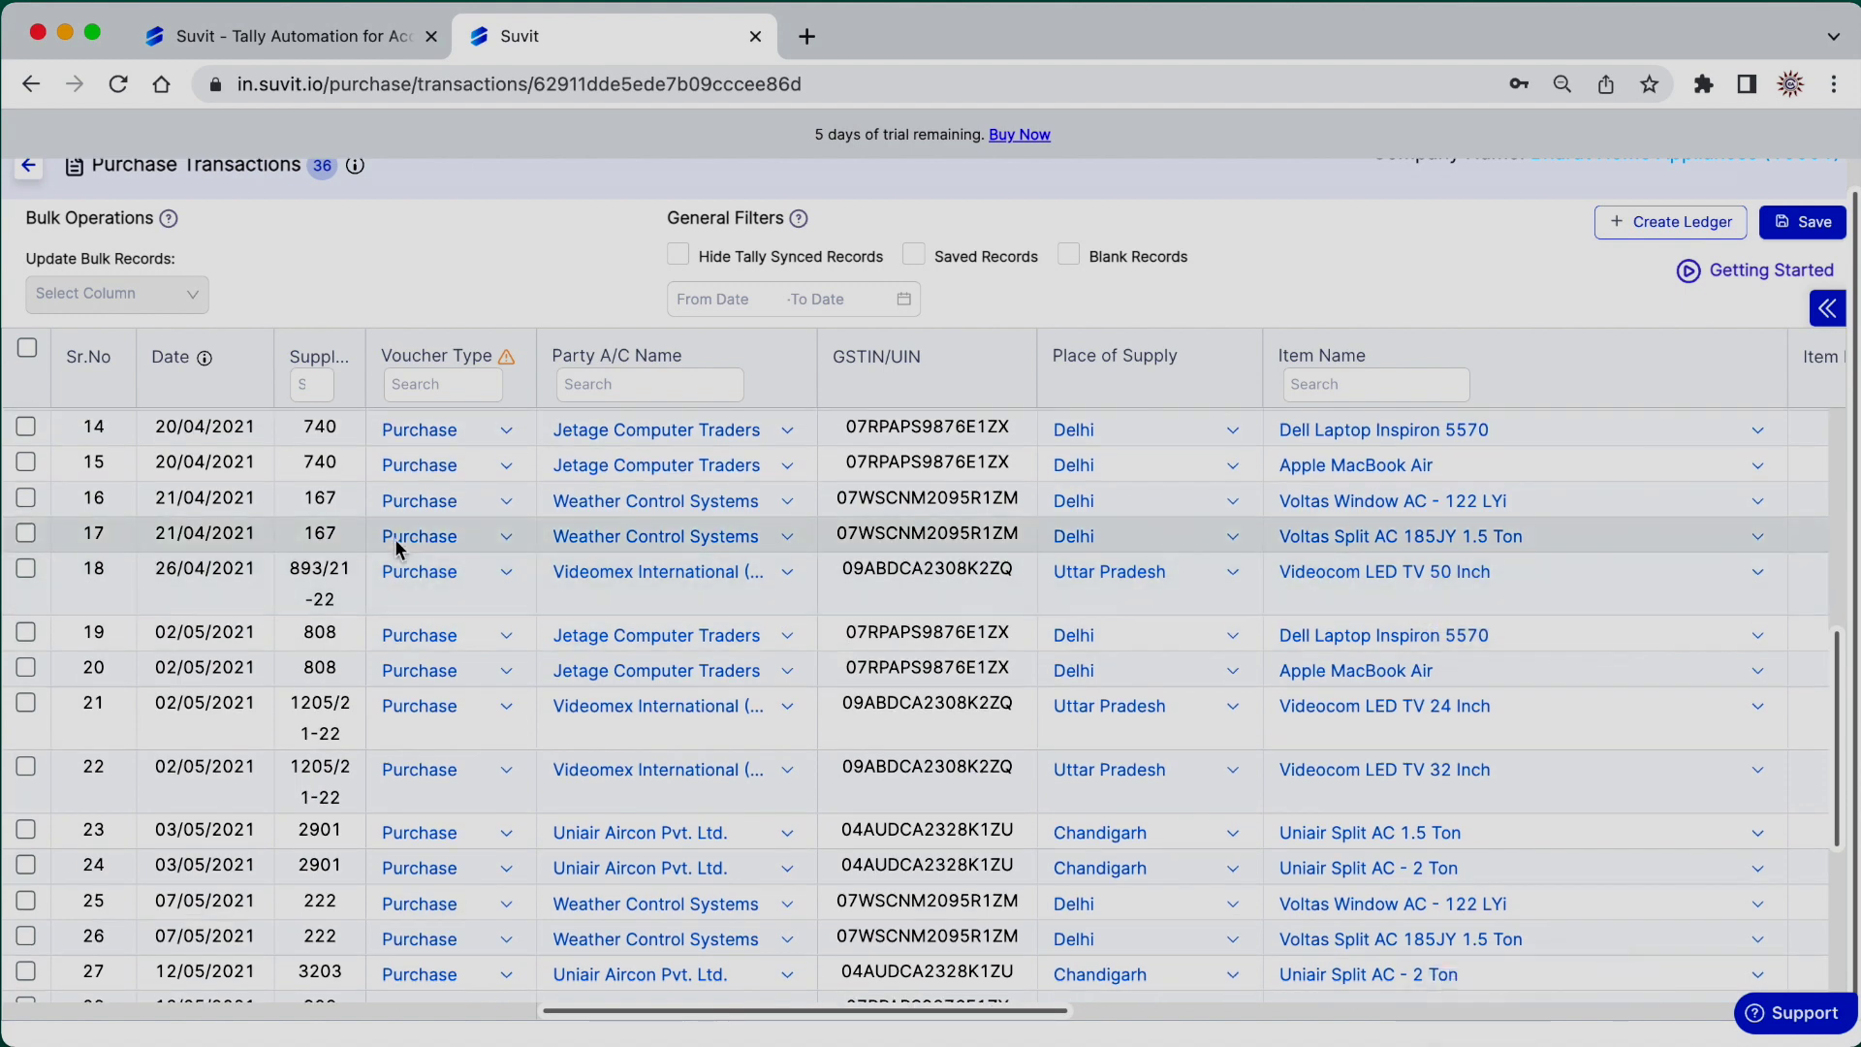
pyautogui.click(26, 348)
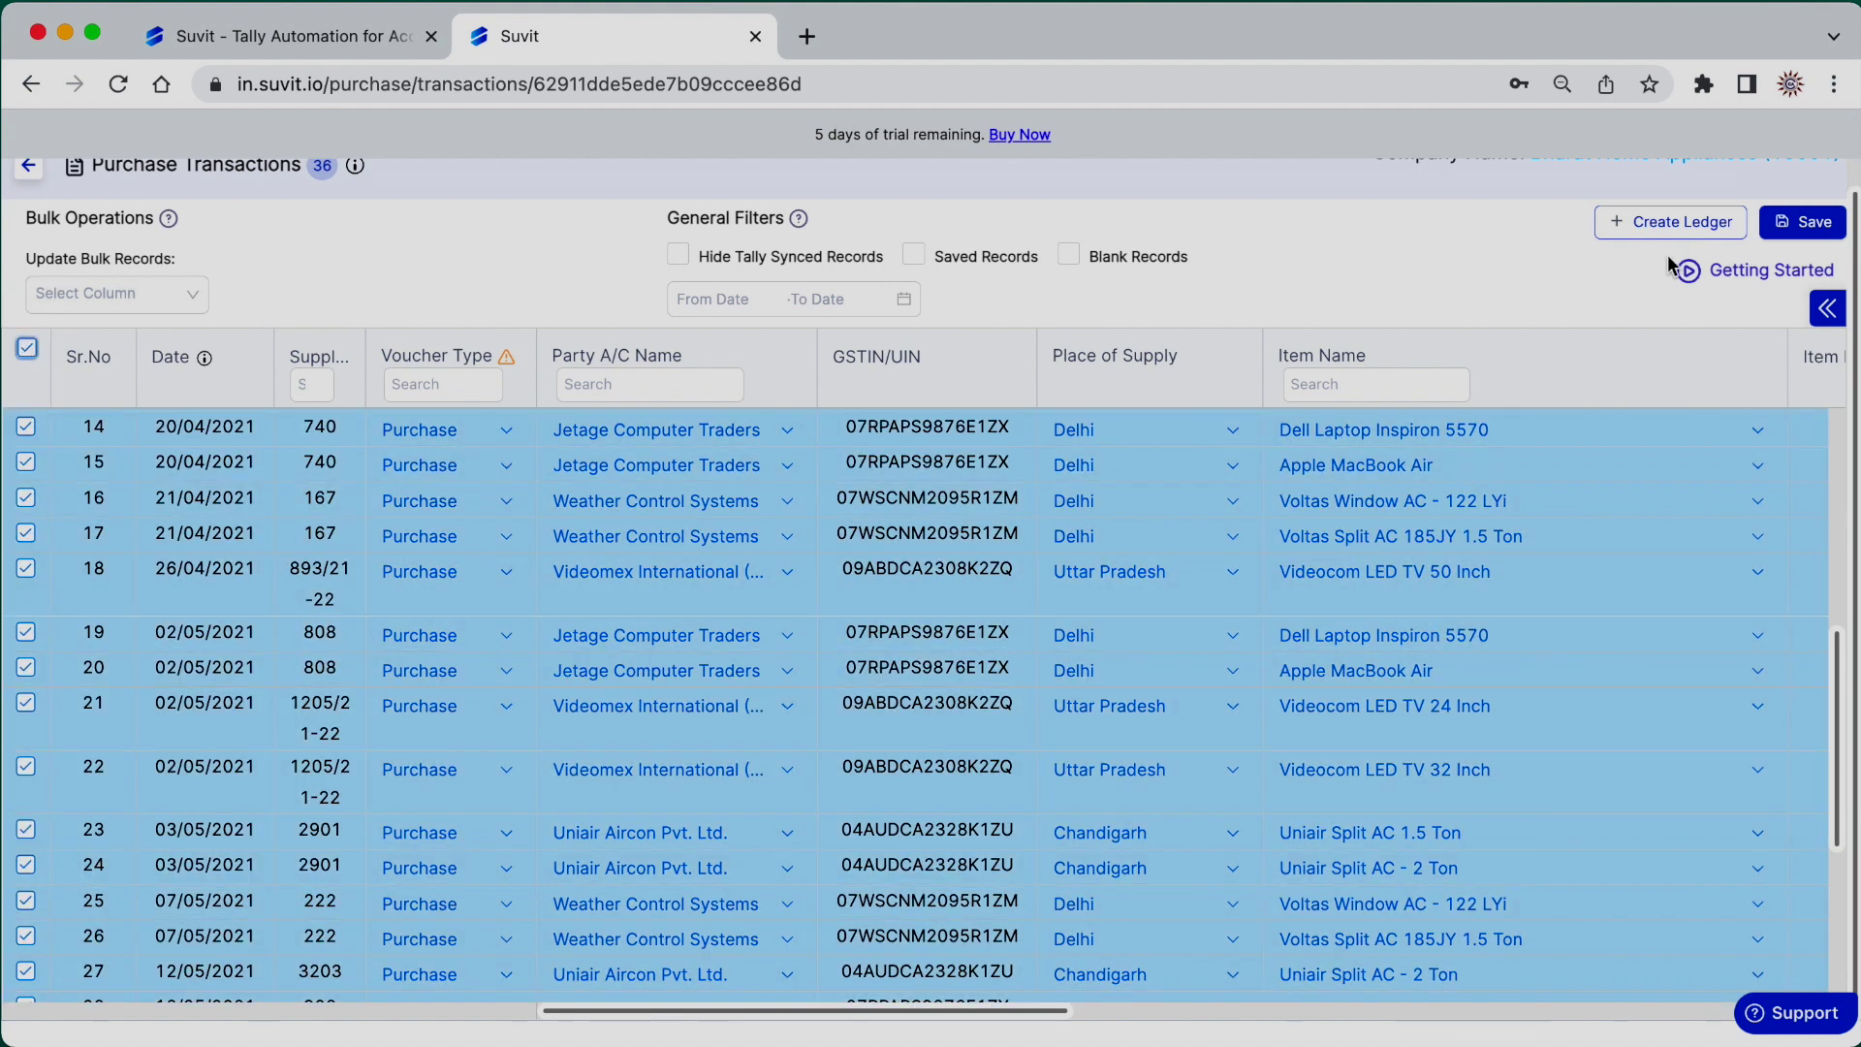
pyautogui.click(1809, 225)
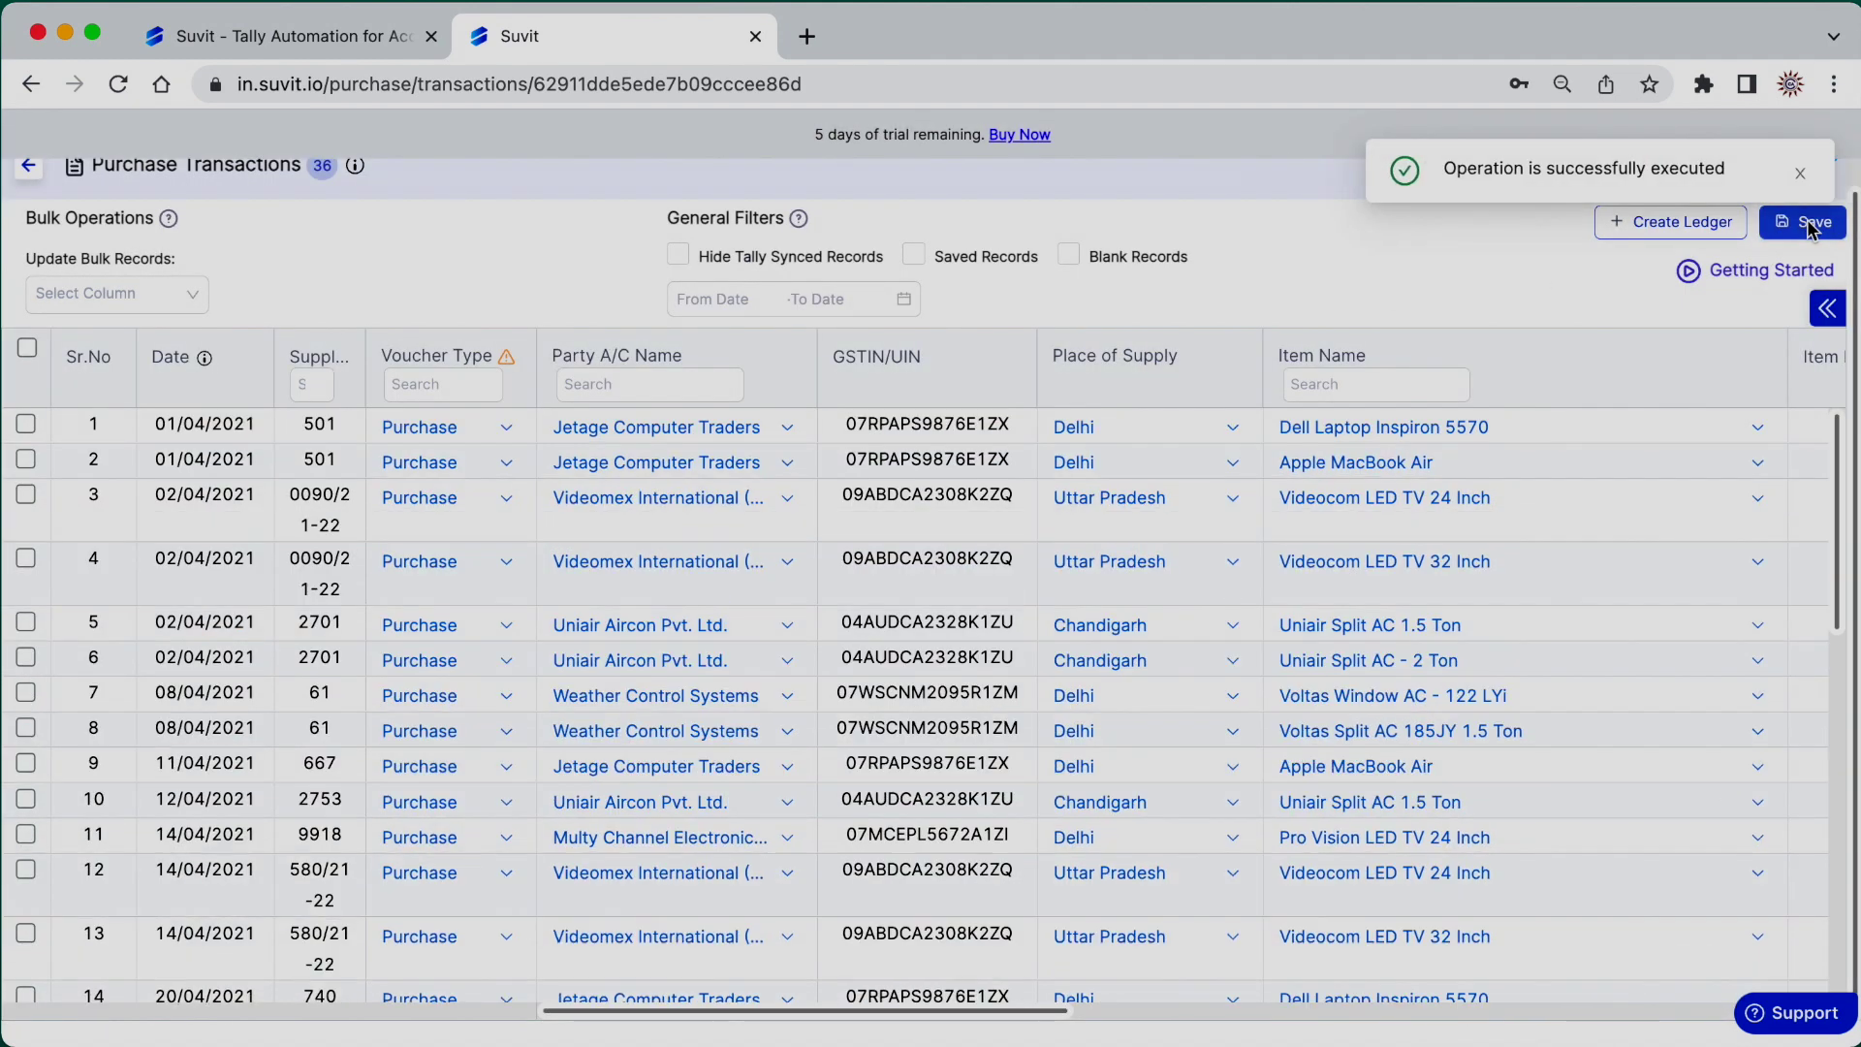
# Step: Send all transactions to Tally, confirming internet, Suvit desktop app and Tally company checks
pyautogui.click(1826, 335)
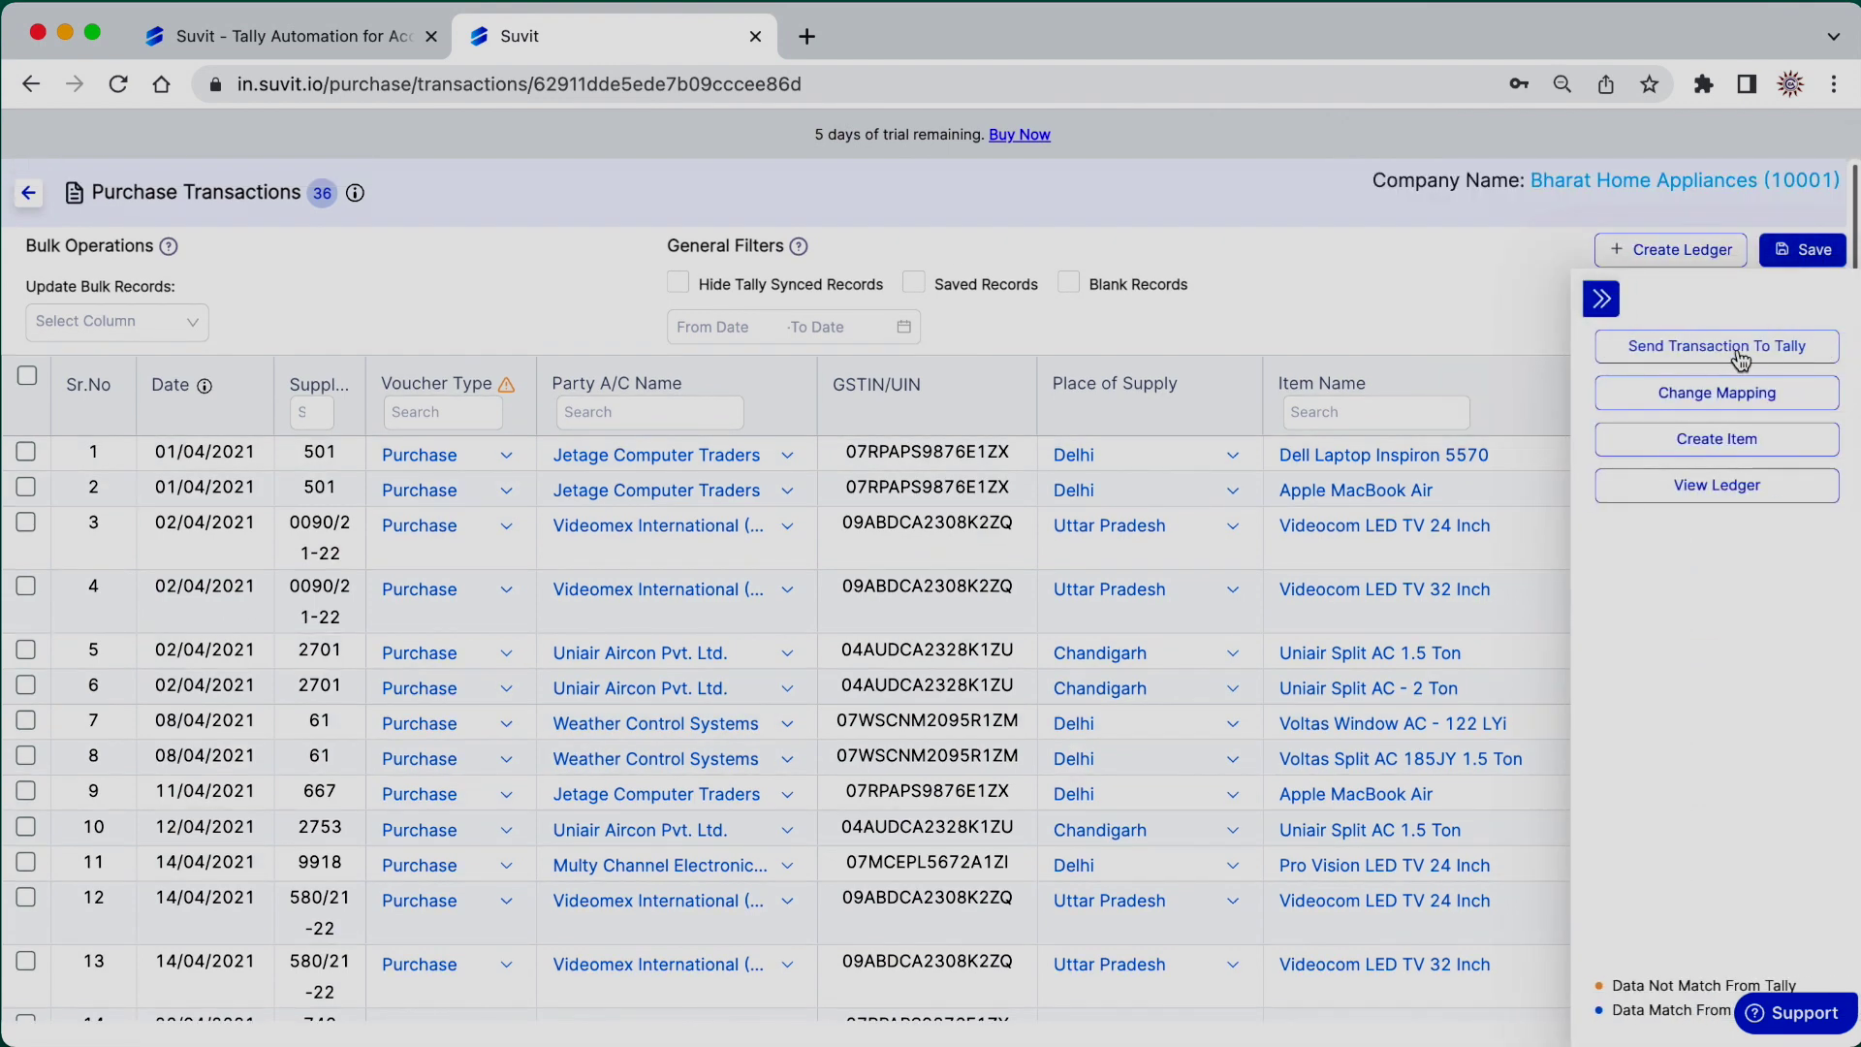
pyautogui.click(26, 375)
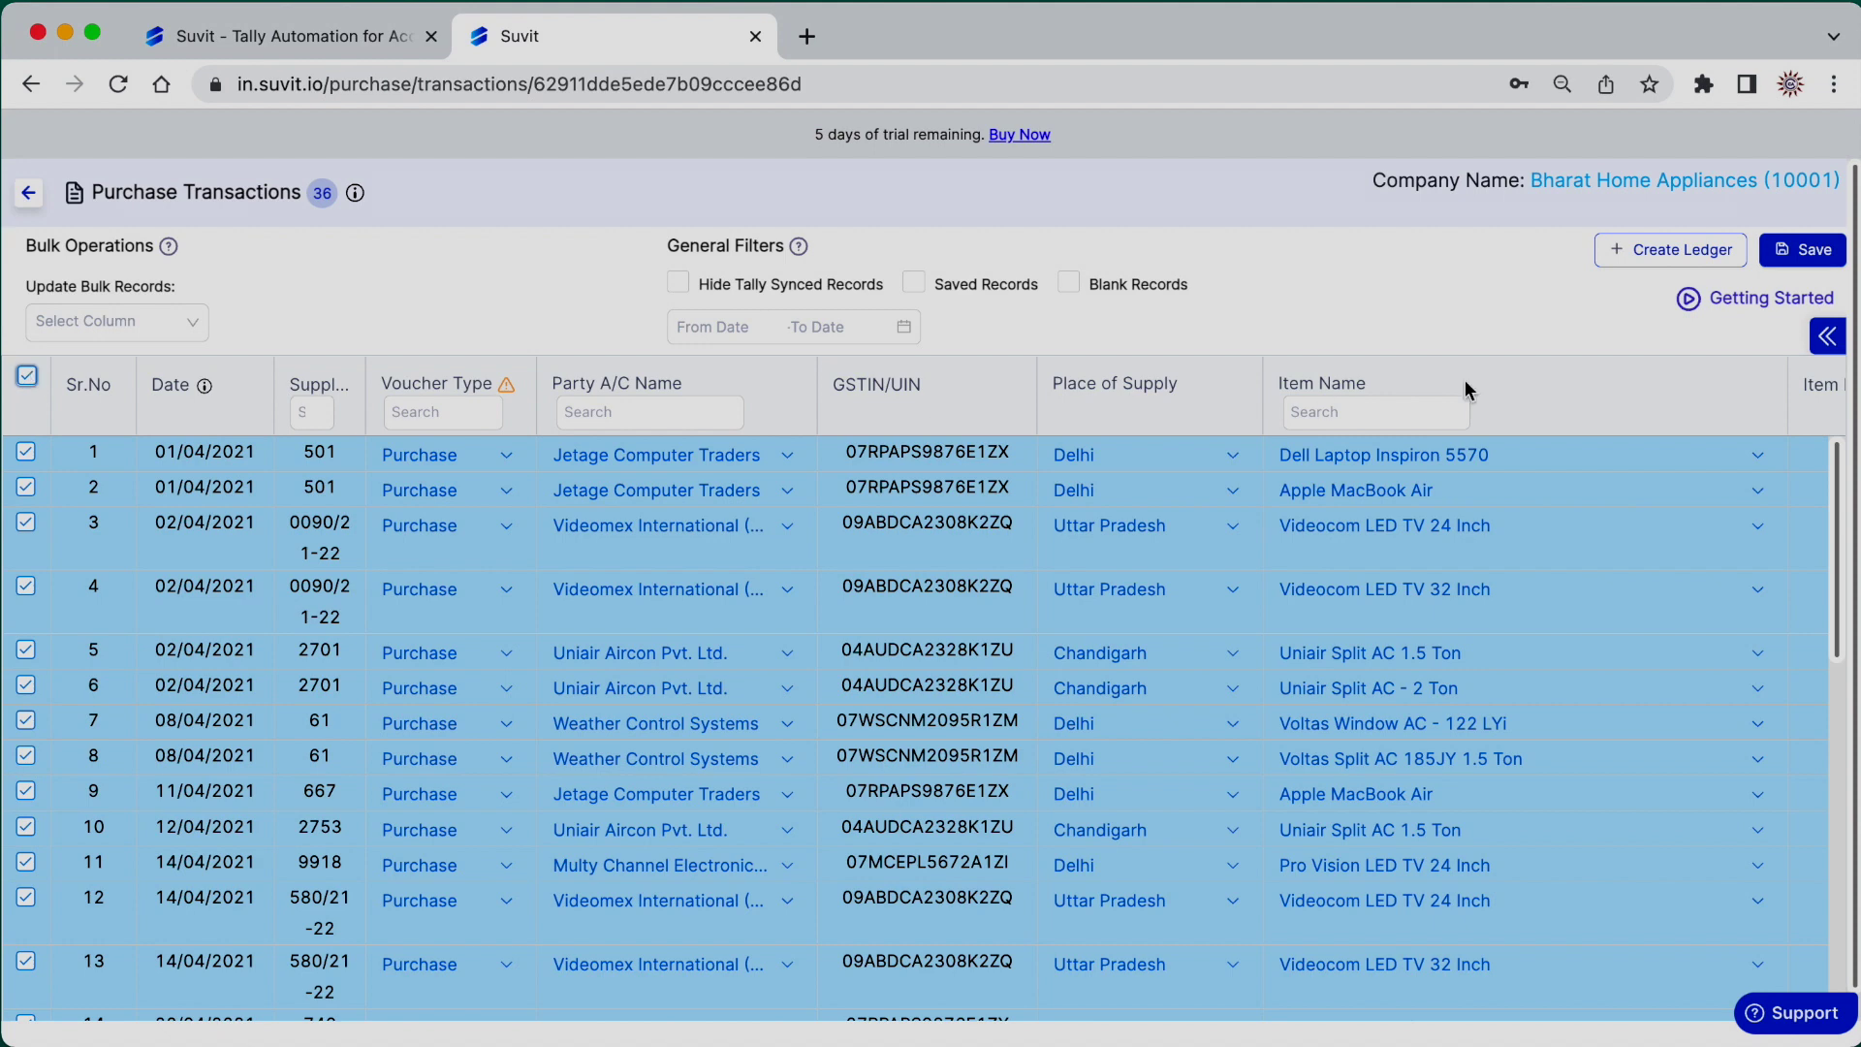
pyautogui.click(1826, 335)
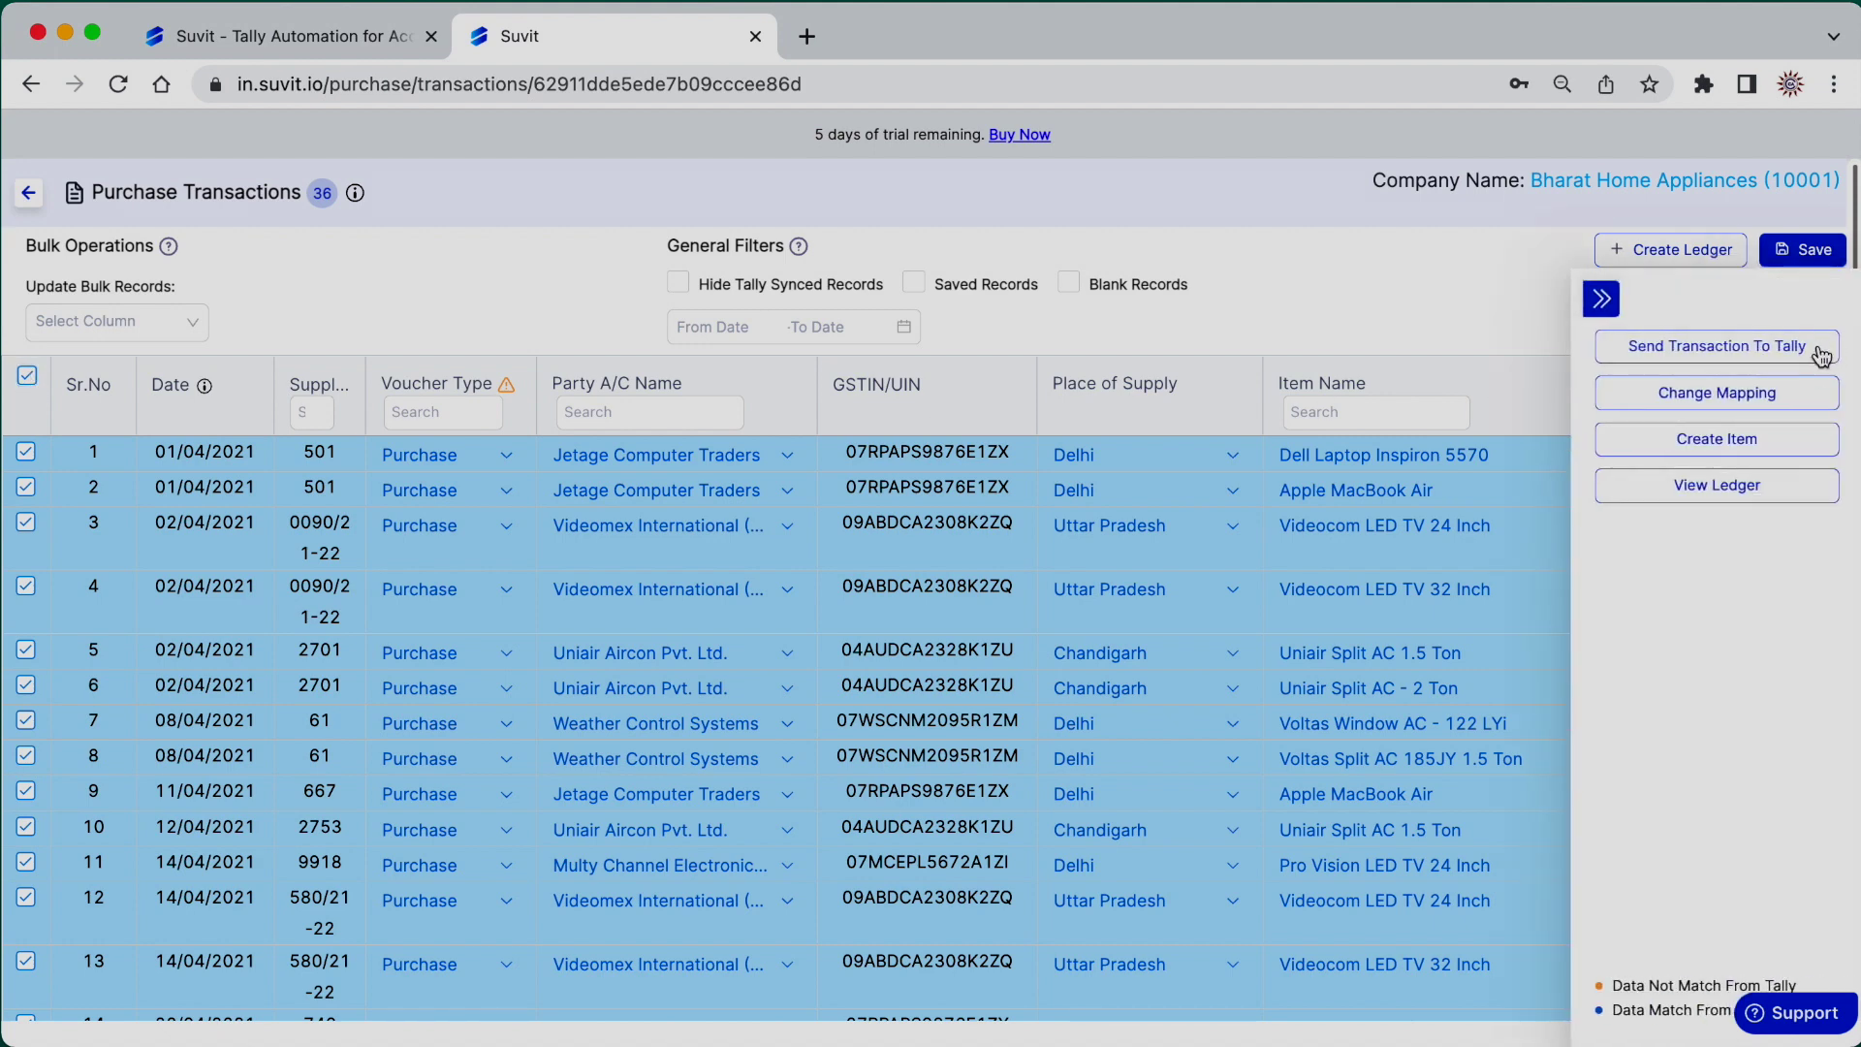
pyautogui.click(1691, 359)
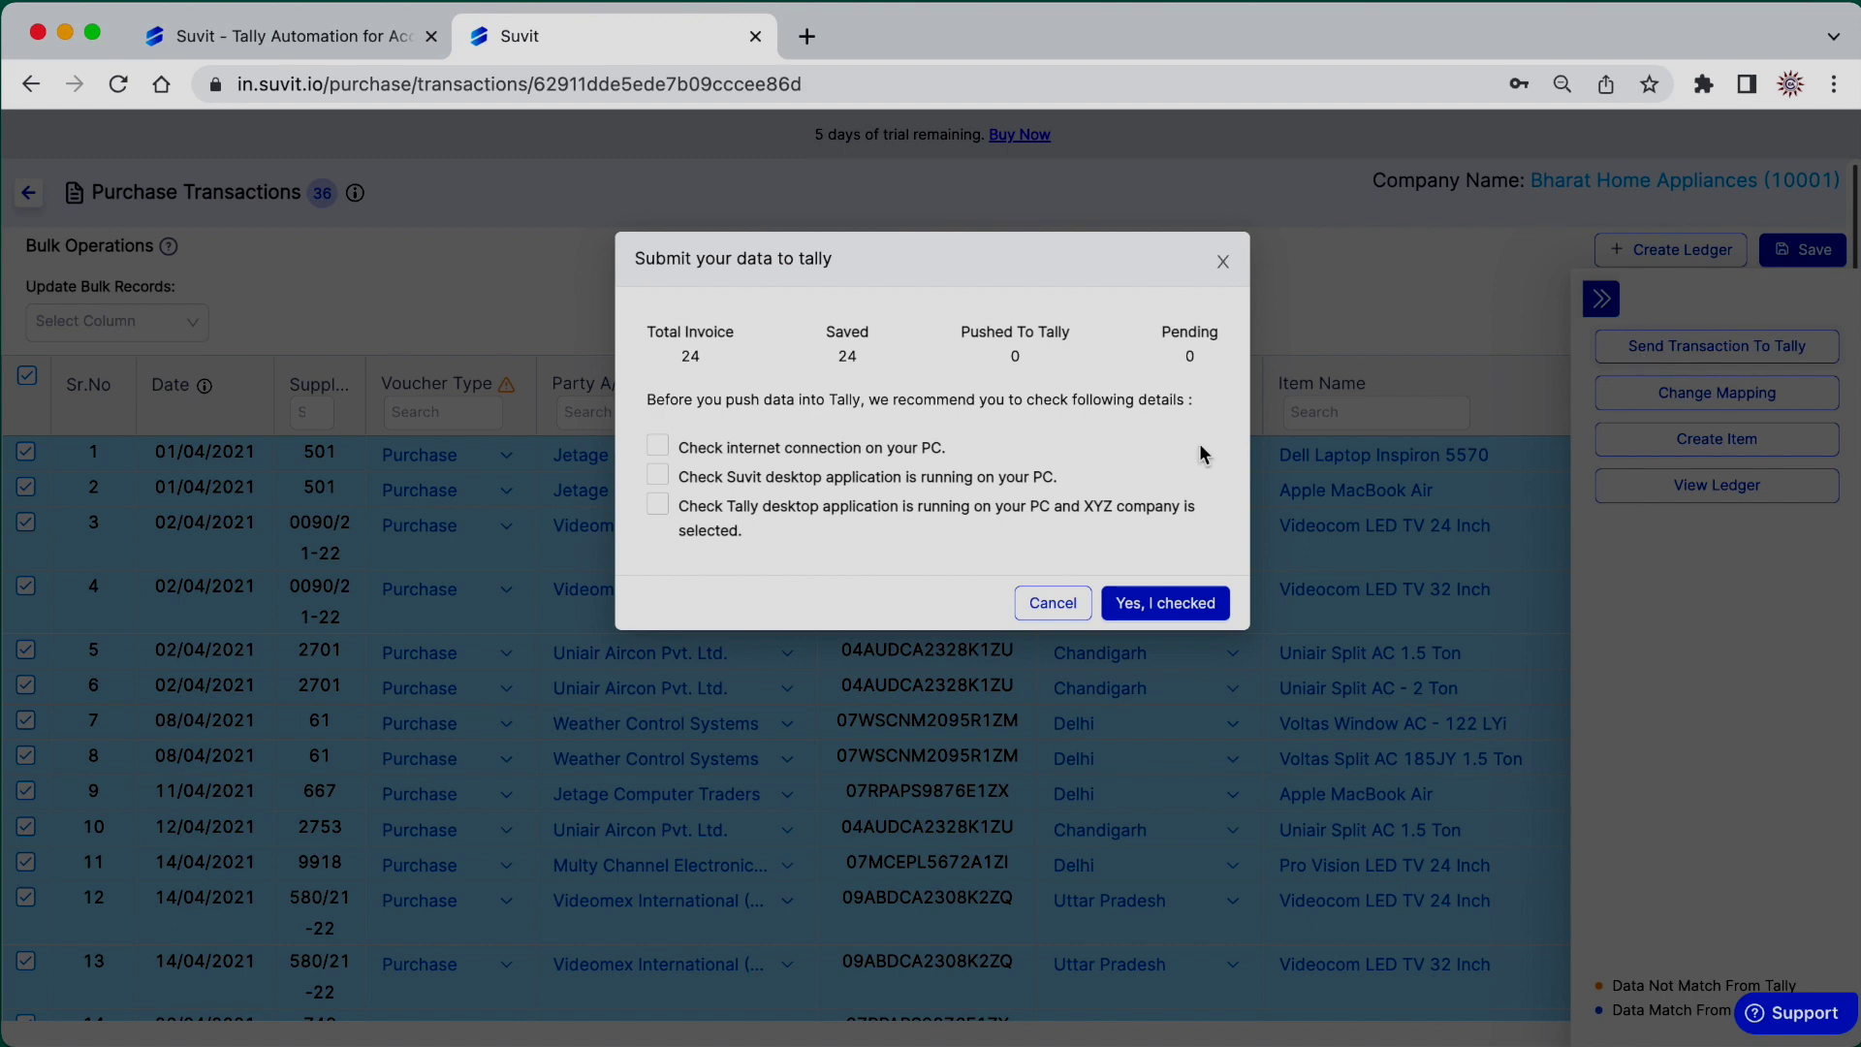
pyautogui.click(657, 446)
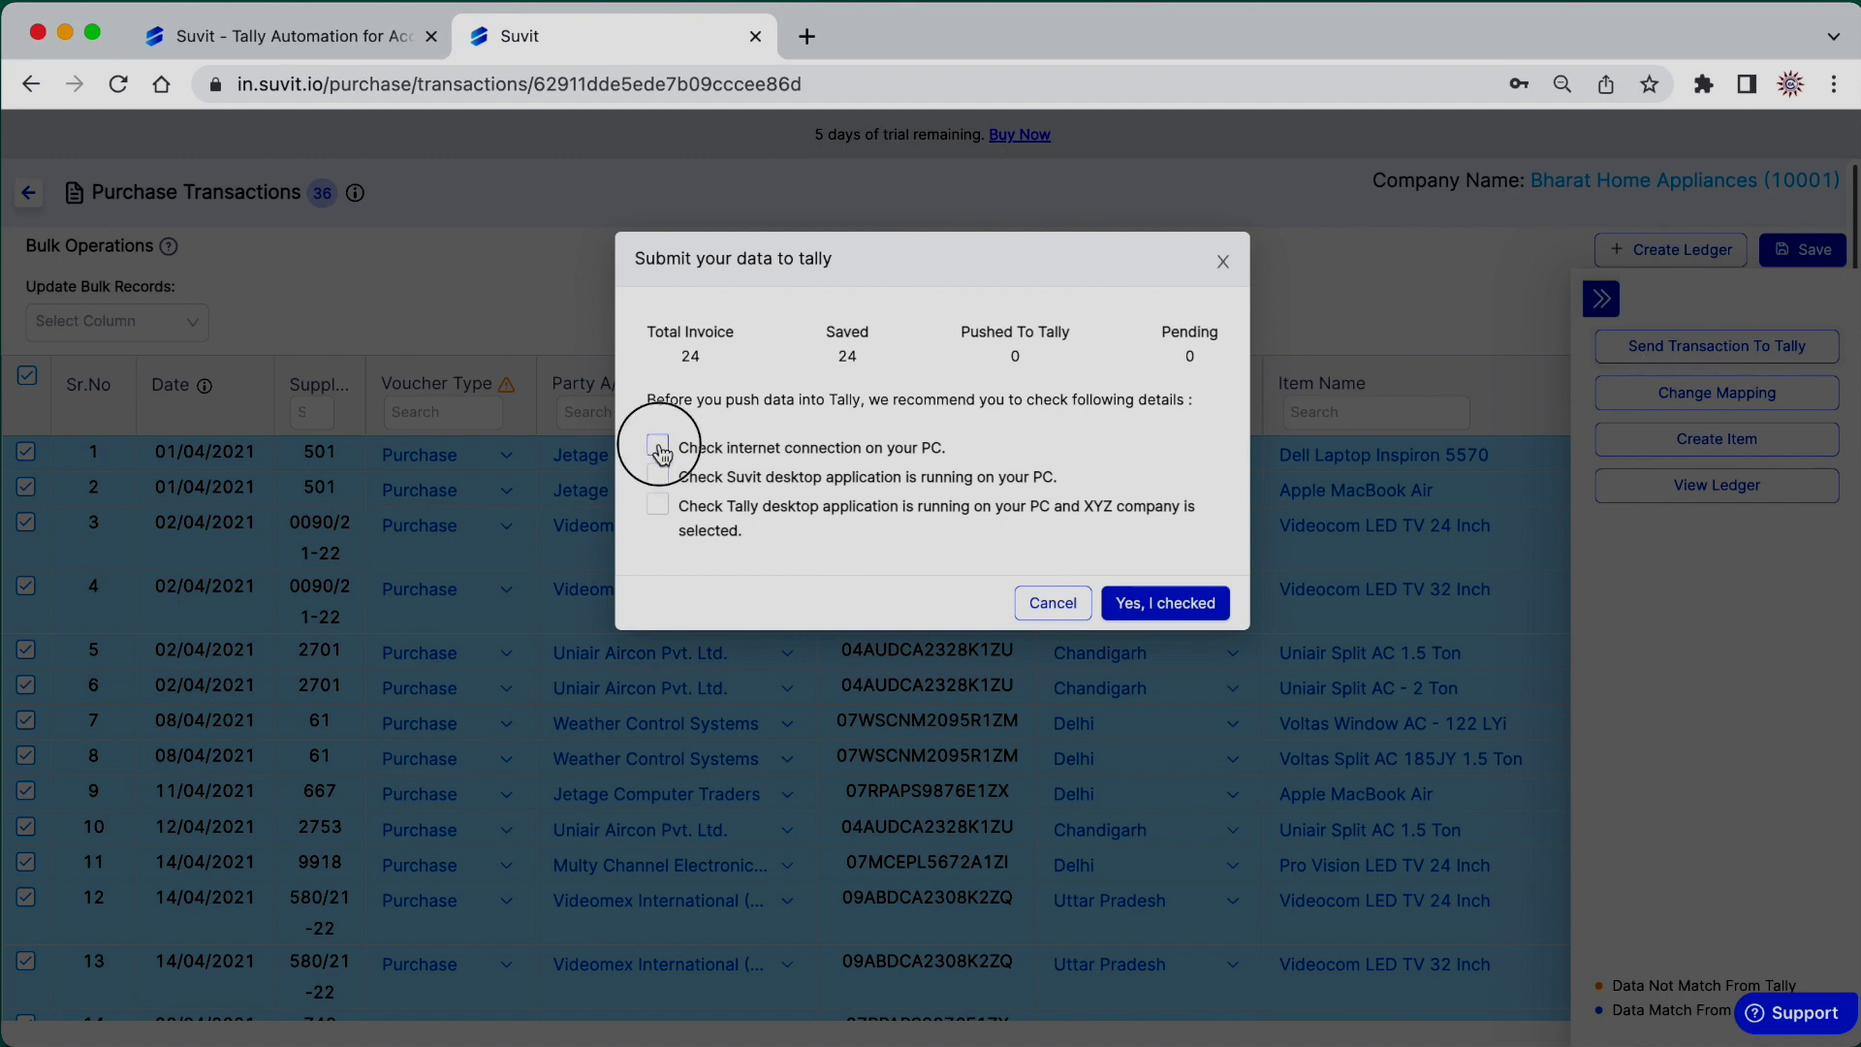
pyautogui.click(657, 475)
pyautogui.click(658, 505)
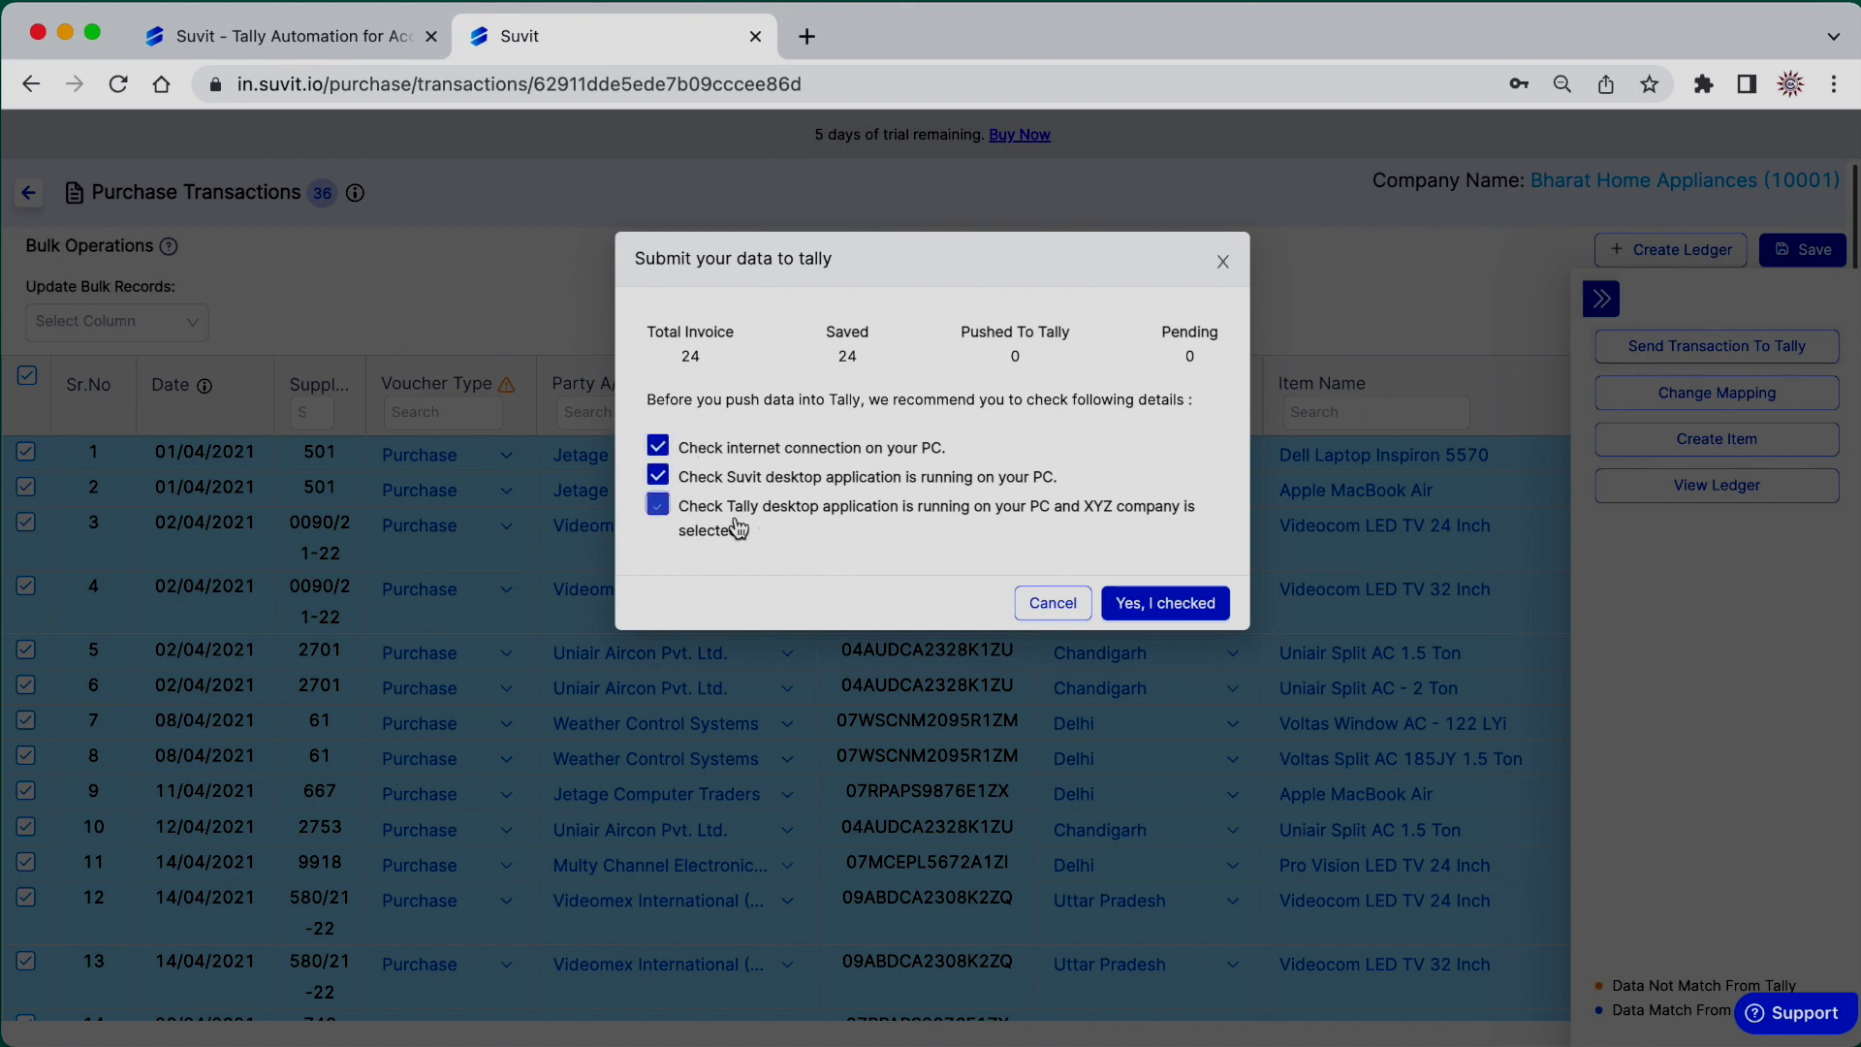
pyautogui.click(1148, 601)
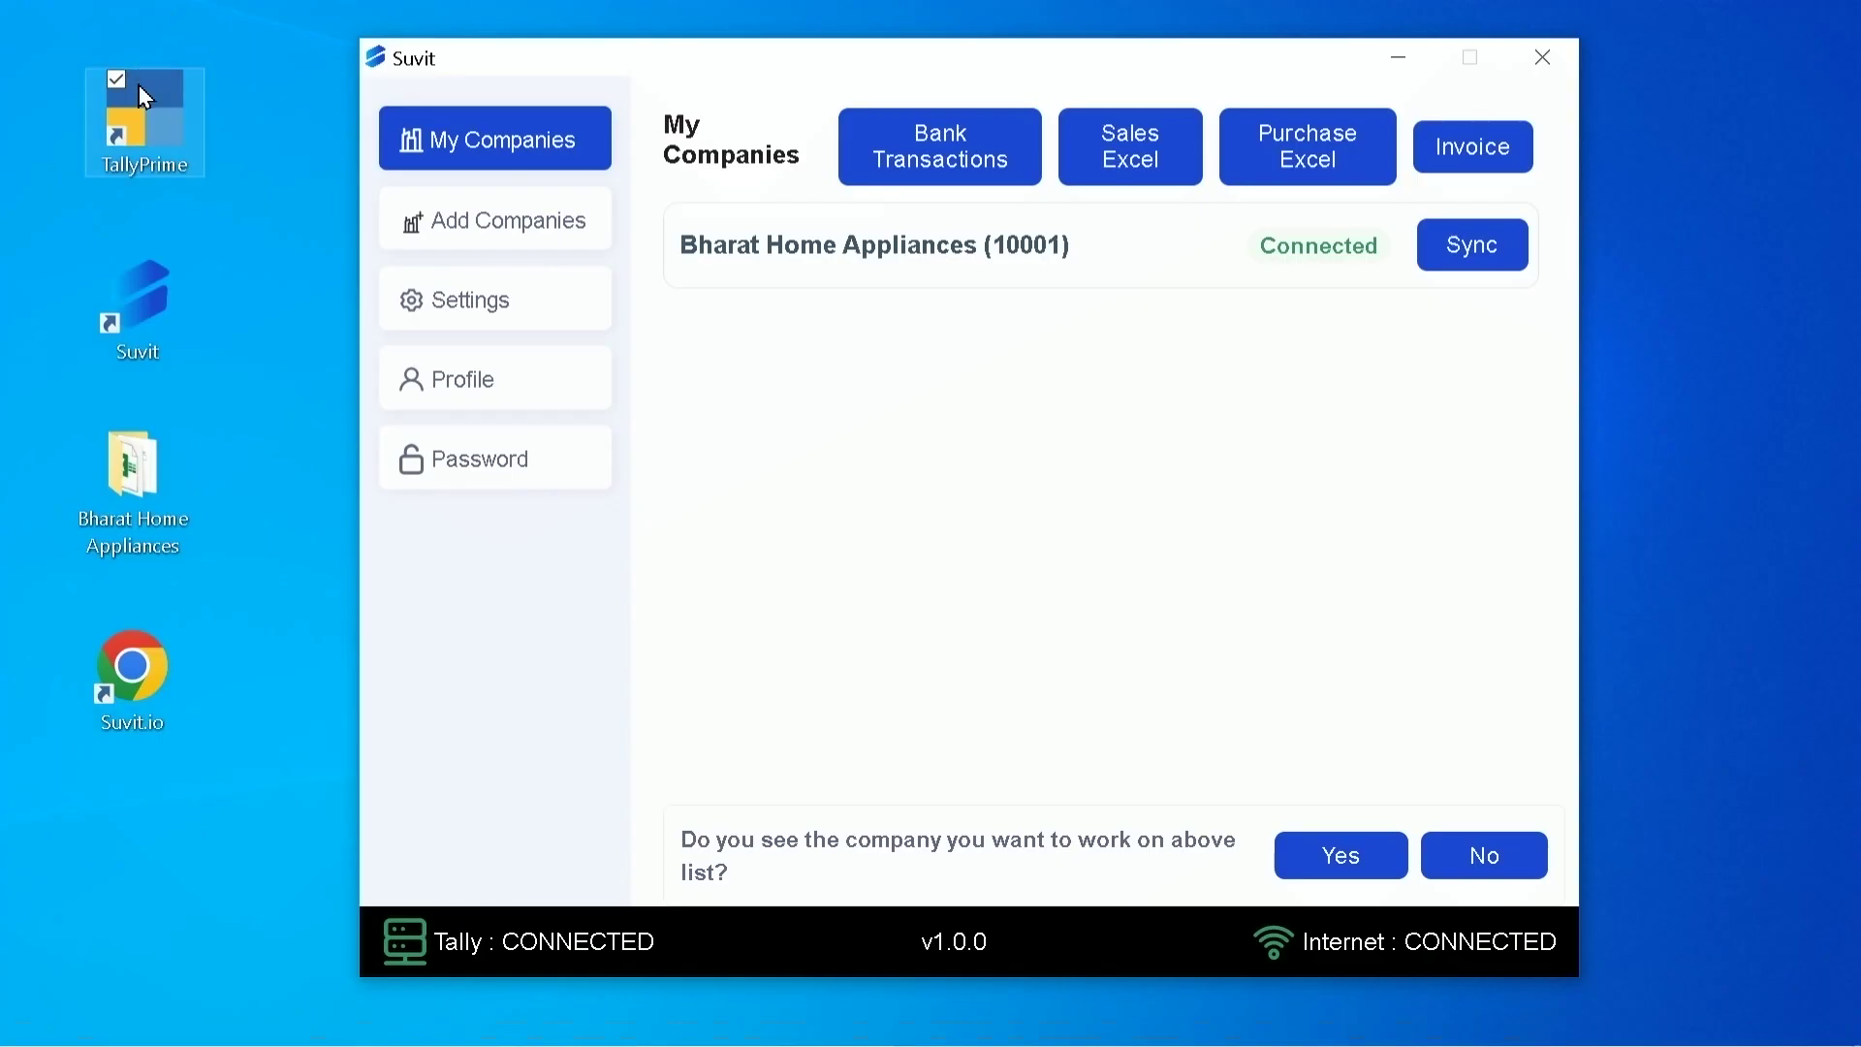
# Step: Launch TallyPrime and inspect purchase voucher No. 1 in the Purchase Register
pyautogui.doubleClick(137, 84)
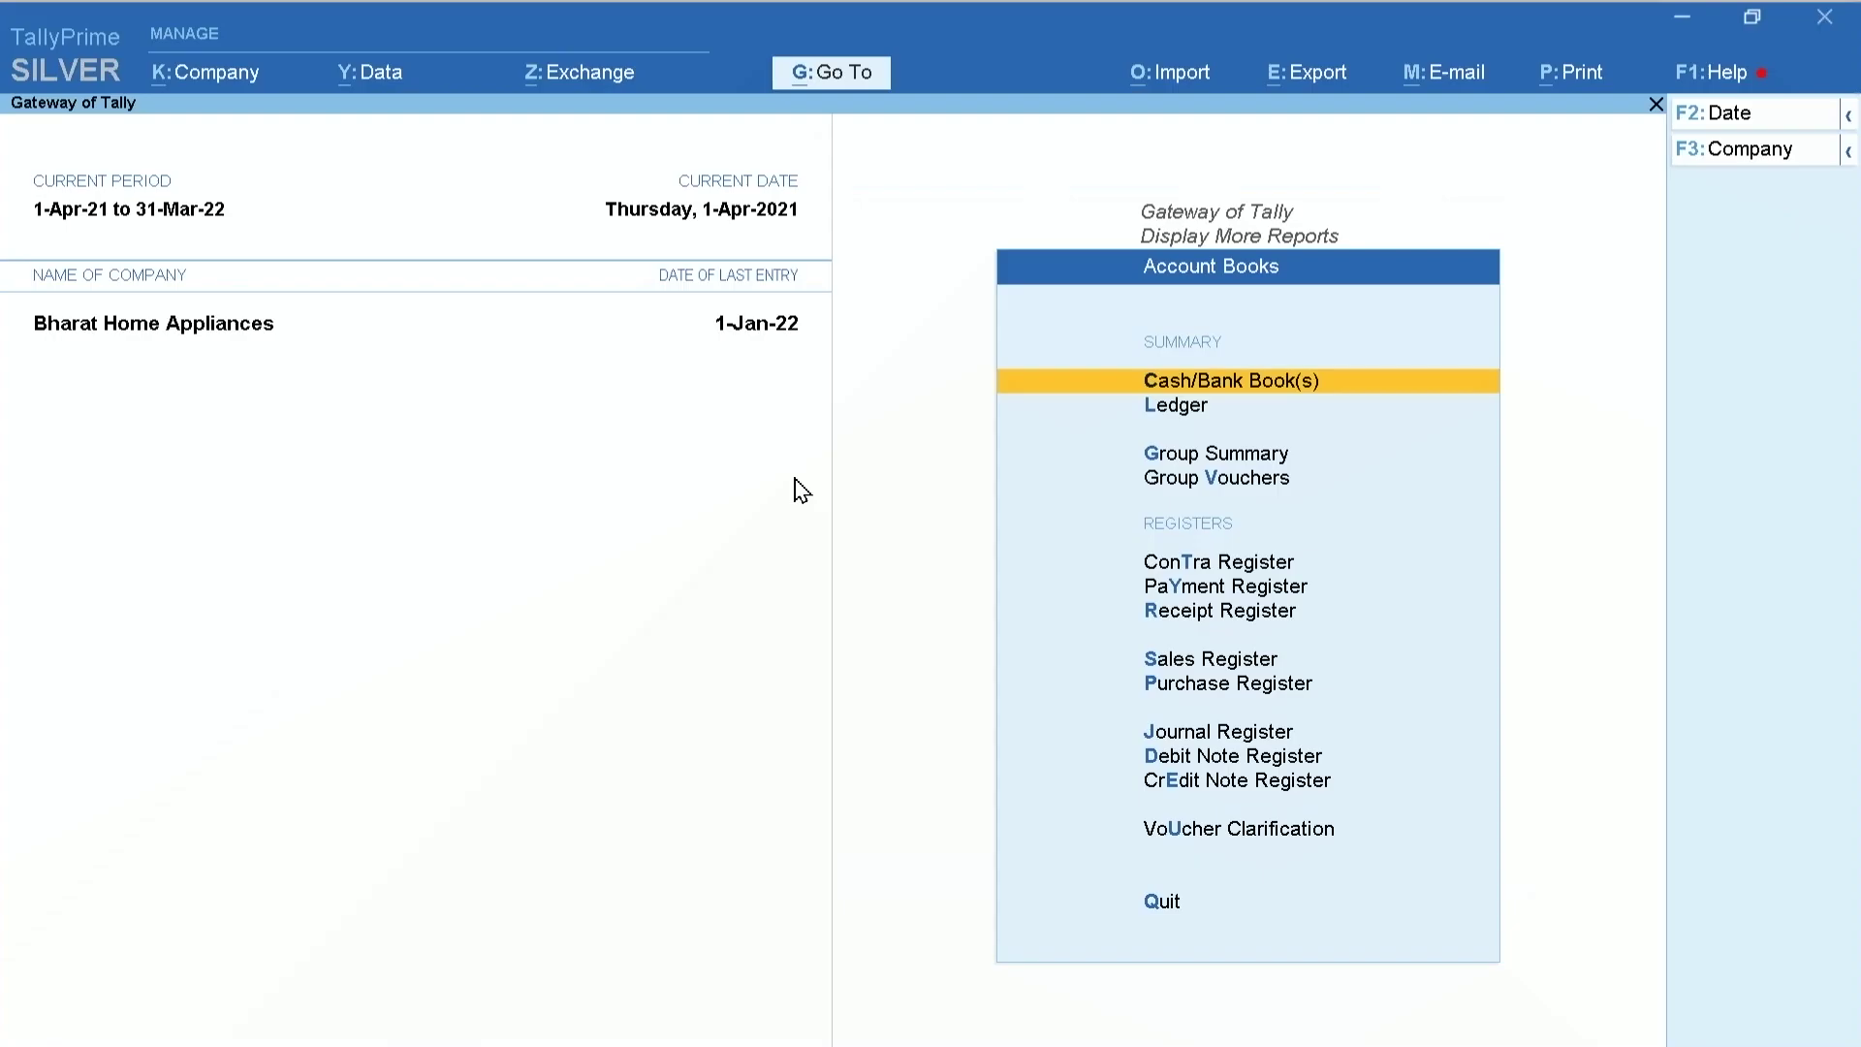
pyautogui.click(1187, 686)
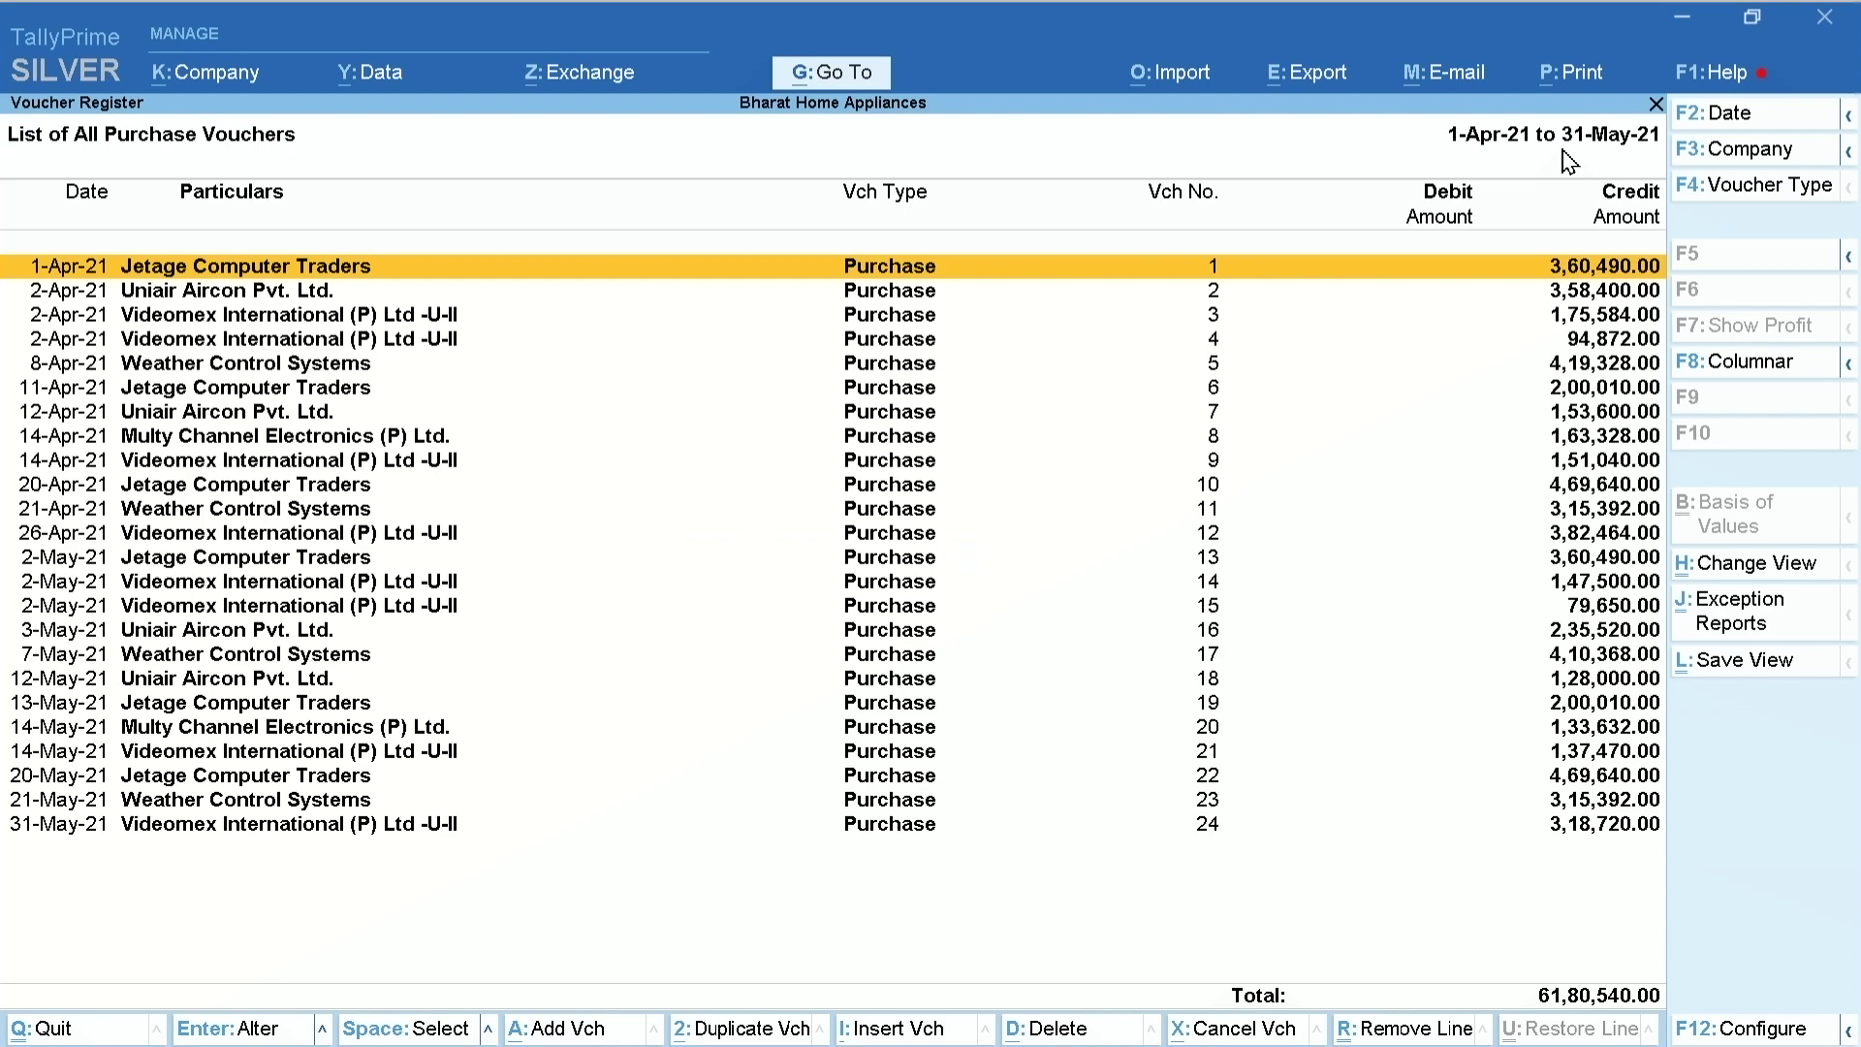
pyautogui.hotkey('shift', 'Return')
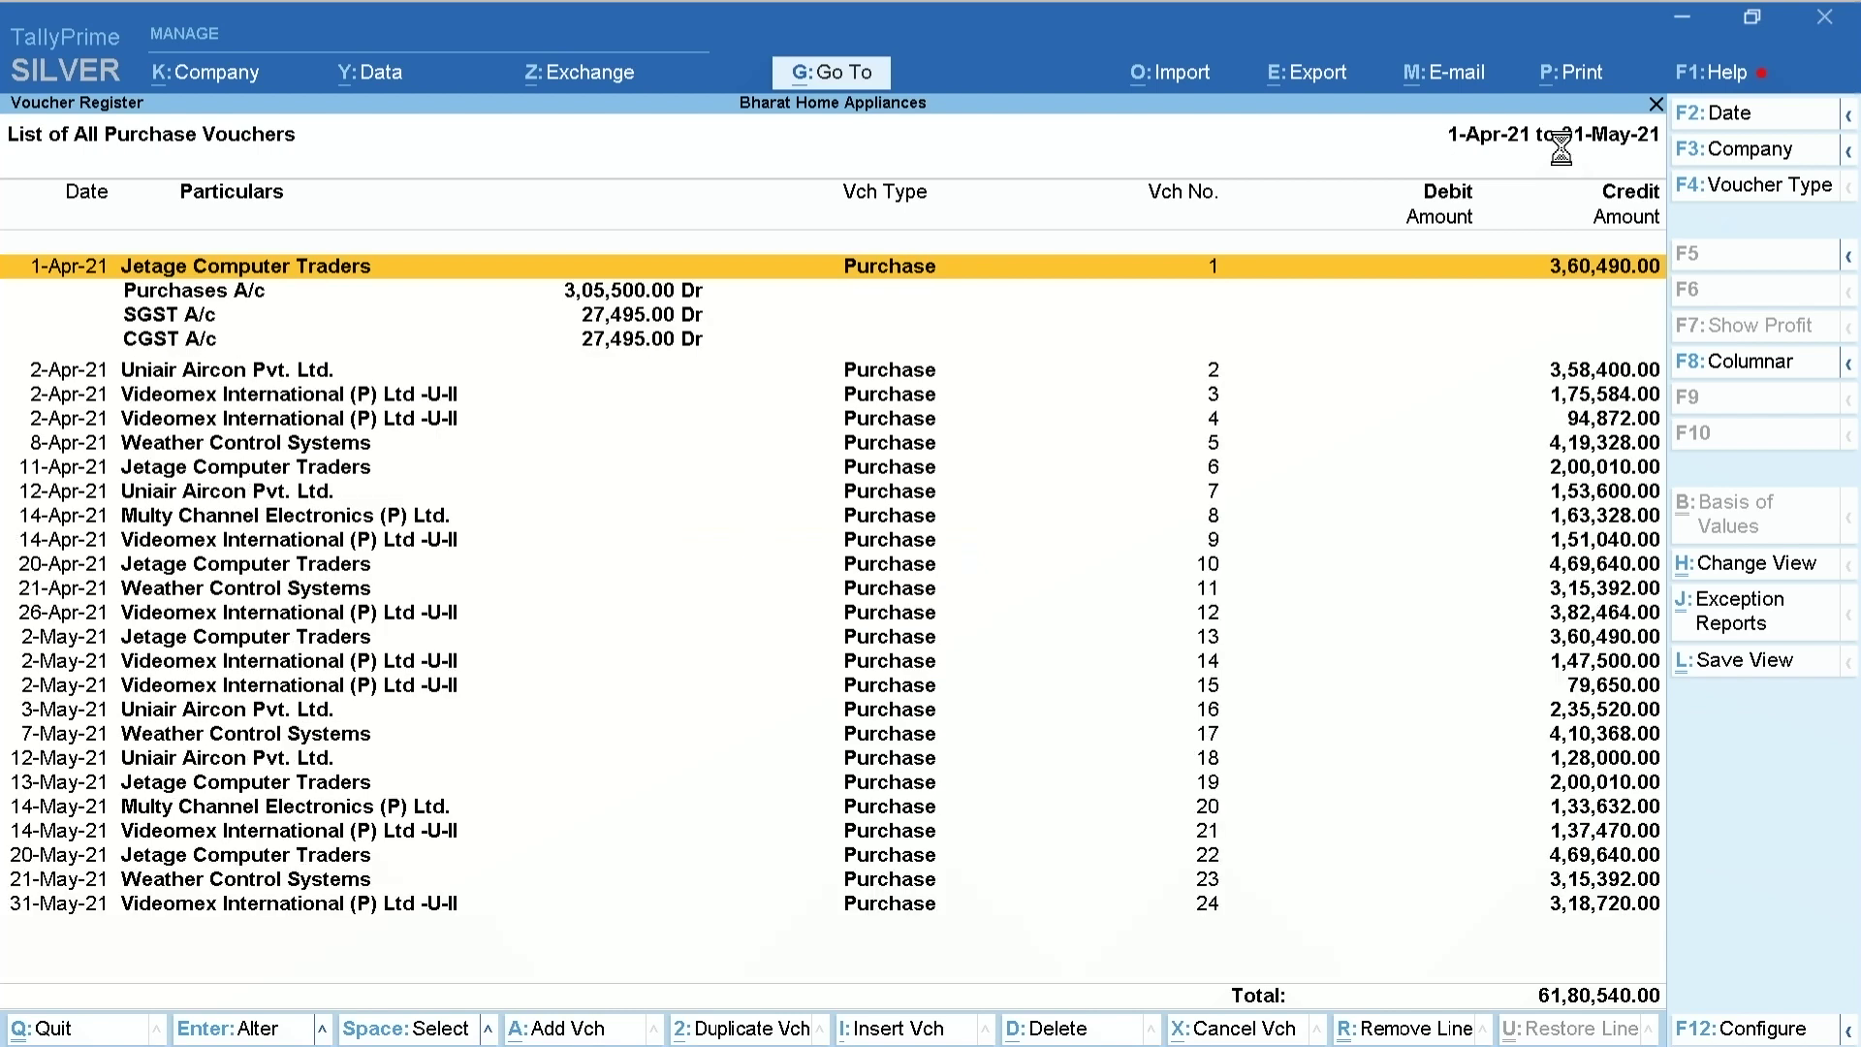
pyautogui.press('Return')
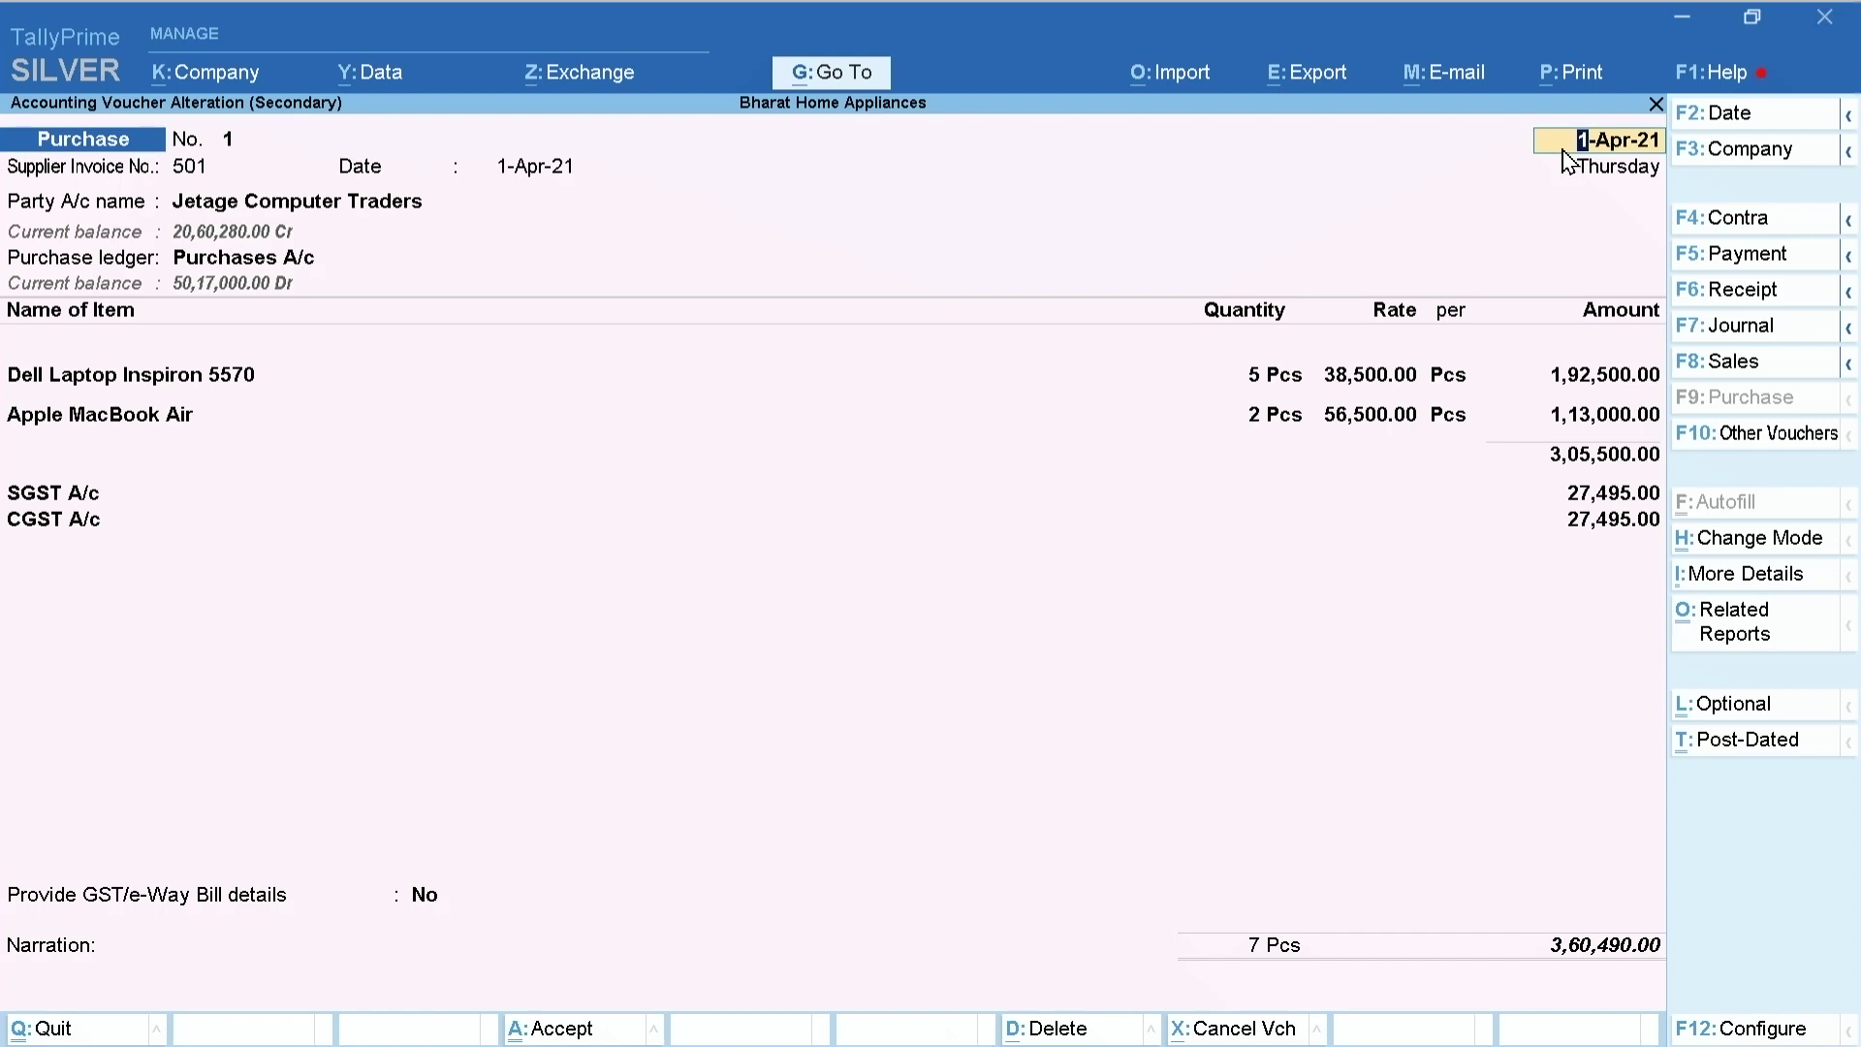
pyautogui.press('Return')
pyautogui.press('Return')
pyautogui.hotkey('ctrl', 'a')
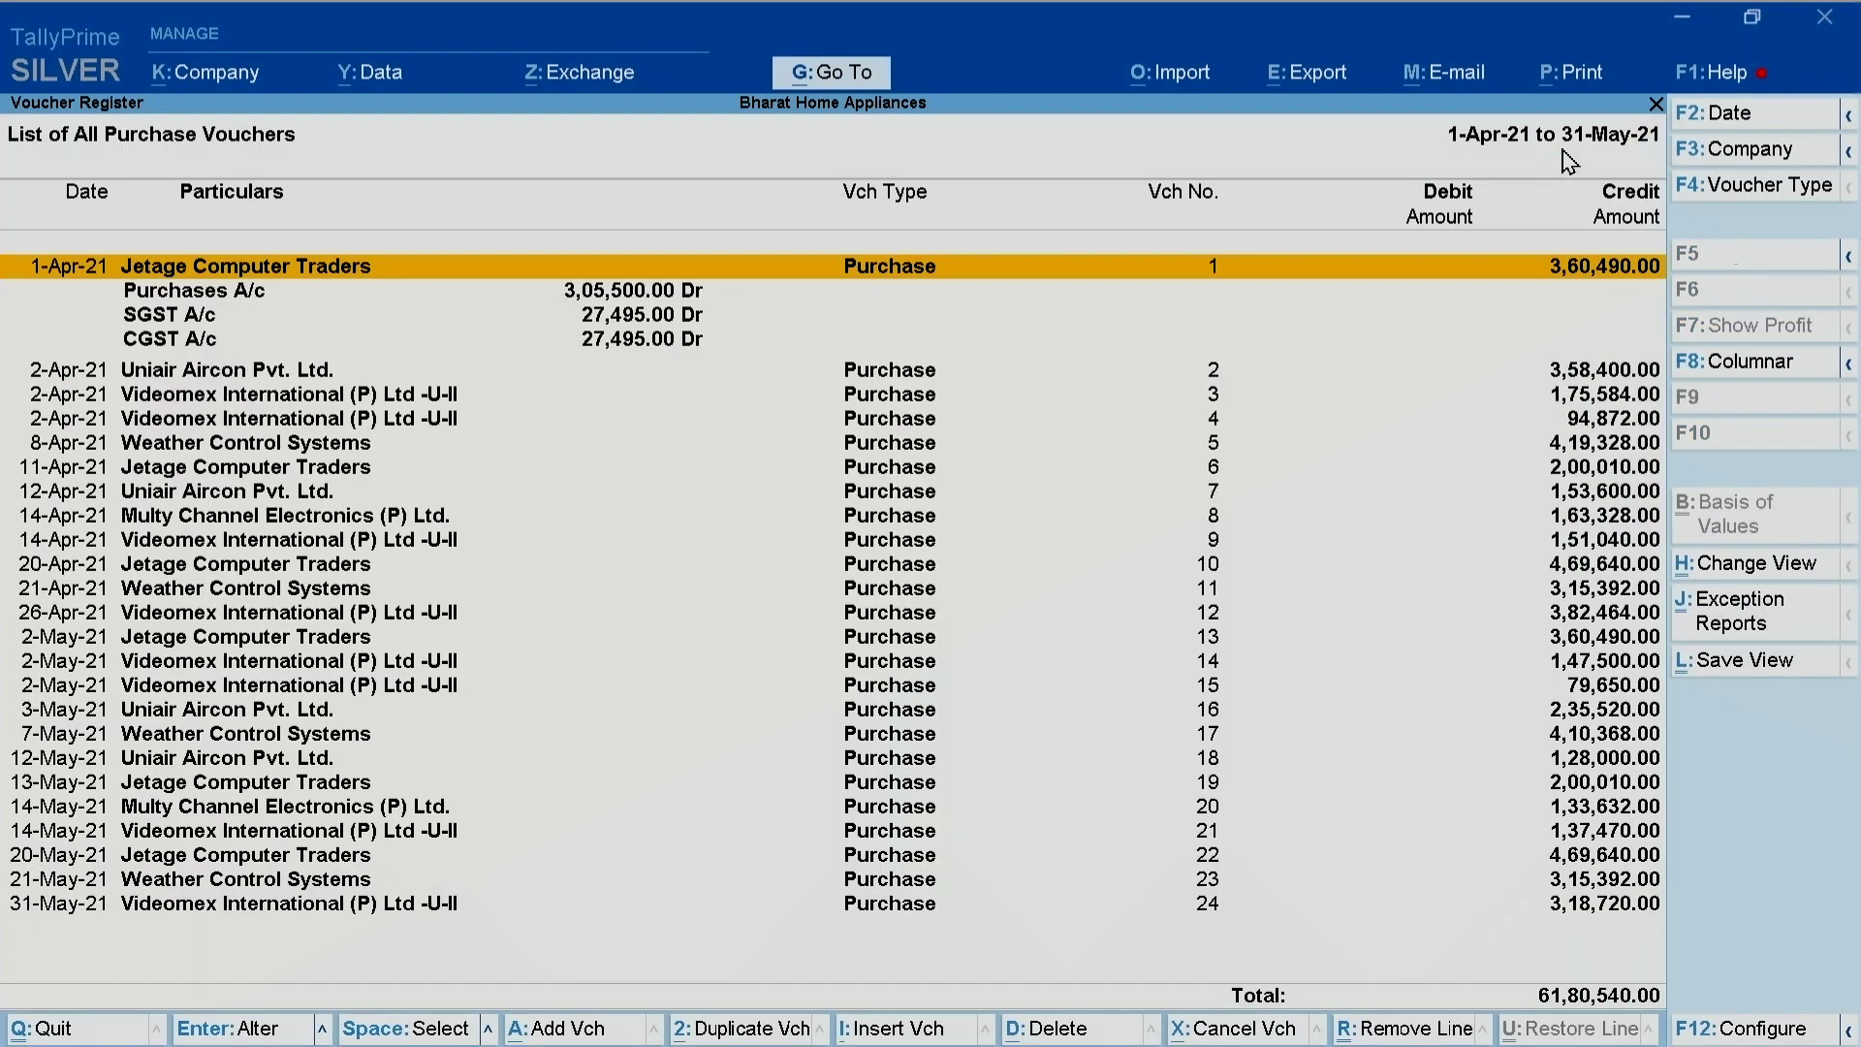
pyautogui.press('Down')
pyautogui.press('Down')
pyautogui.press('Down')
pyautogui.press('Down')
pyautogui.press('Escape')
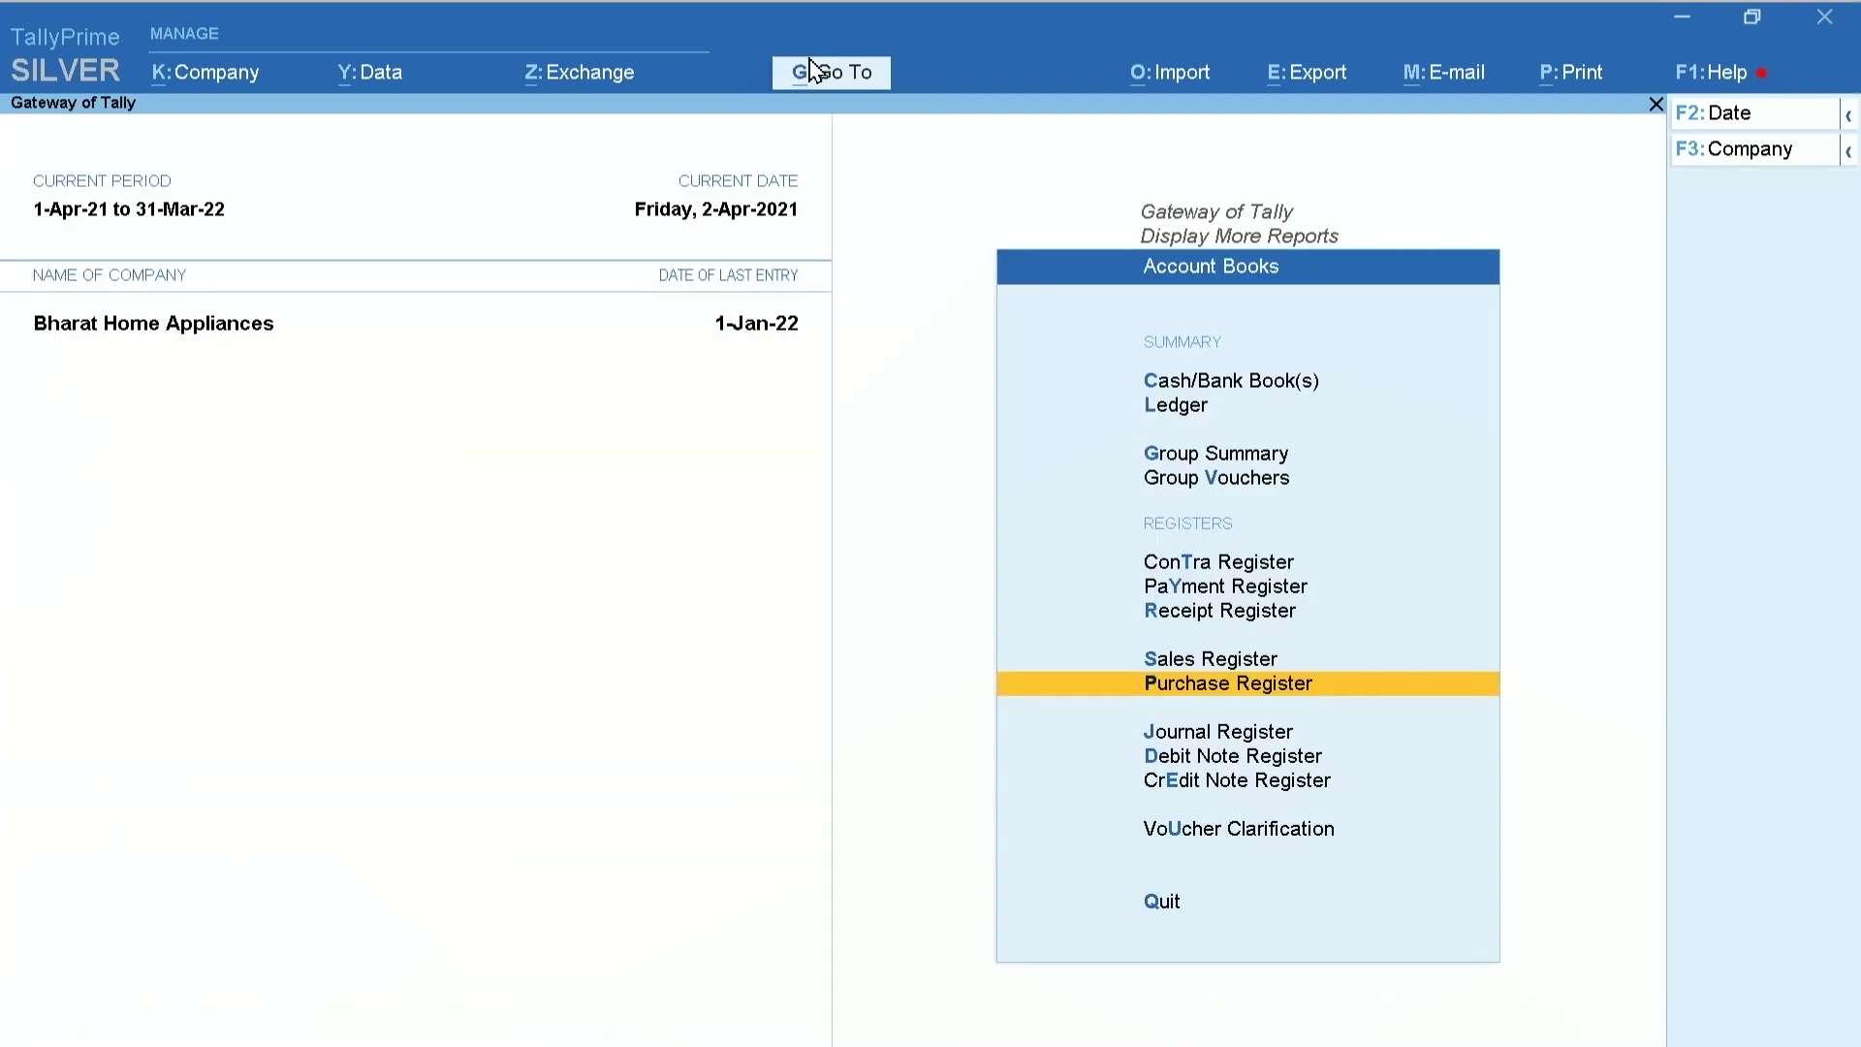
# Step: Search 'Gstr' to open the GSTR-2 report and drill into B2B Invoices
pyautogui.click(818, 72)
pyautogui.write('Gs')
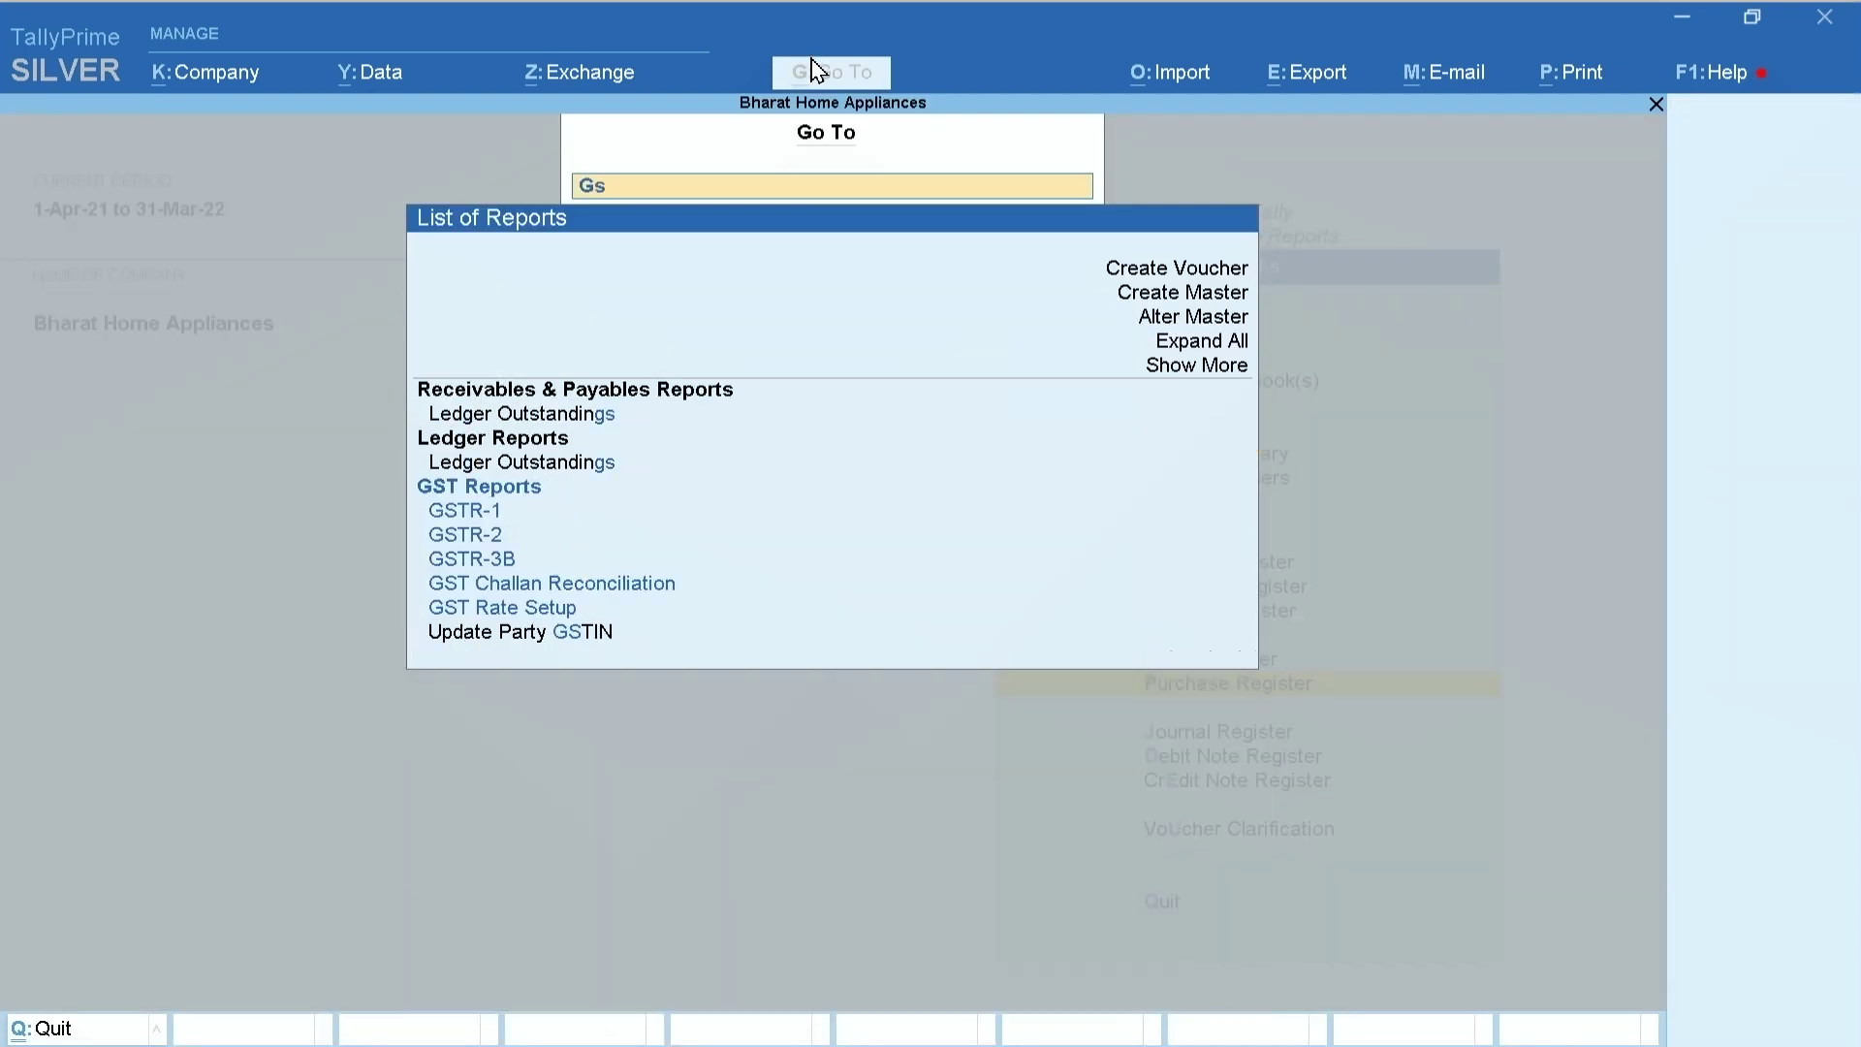
pyautogui.write('tr')
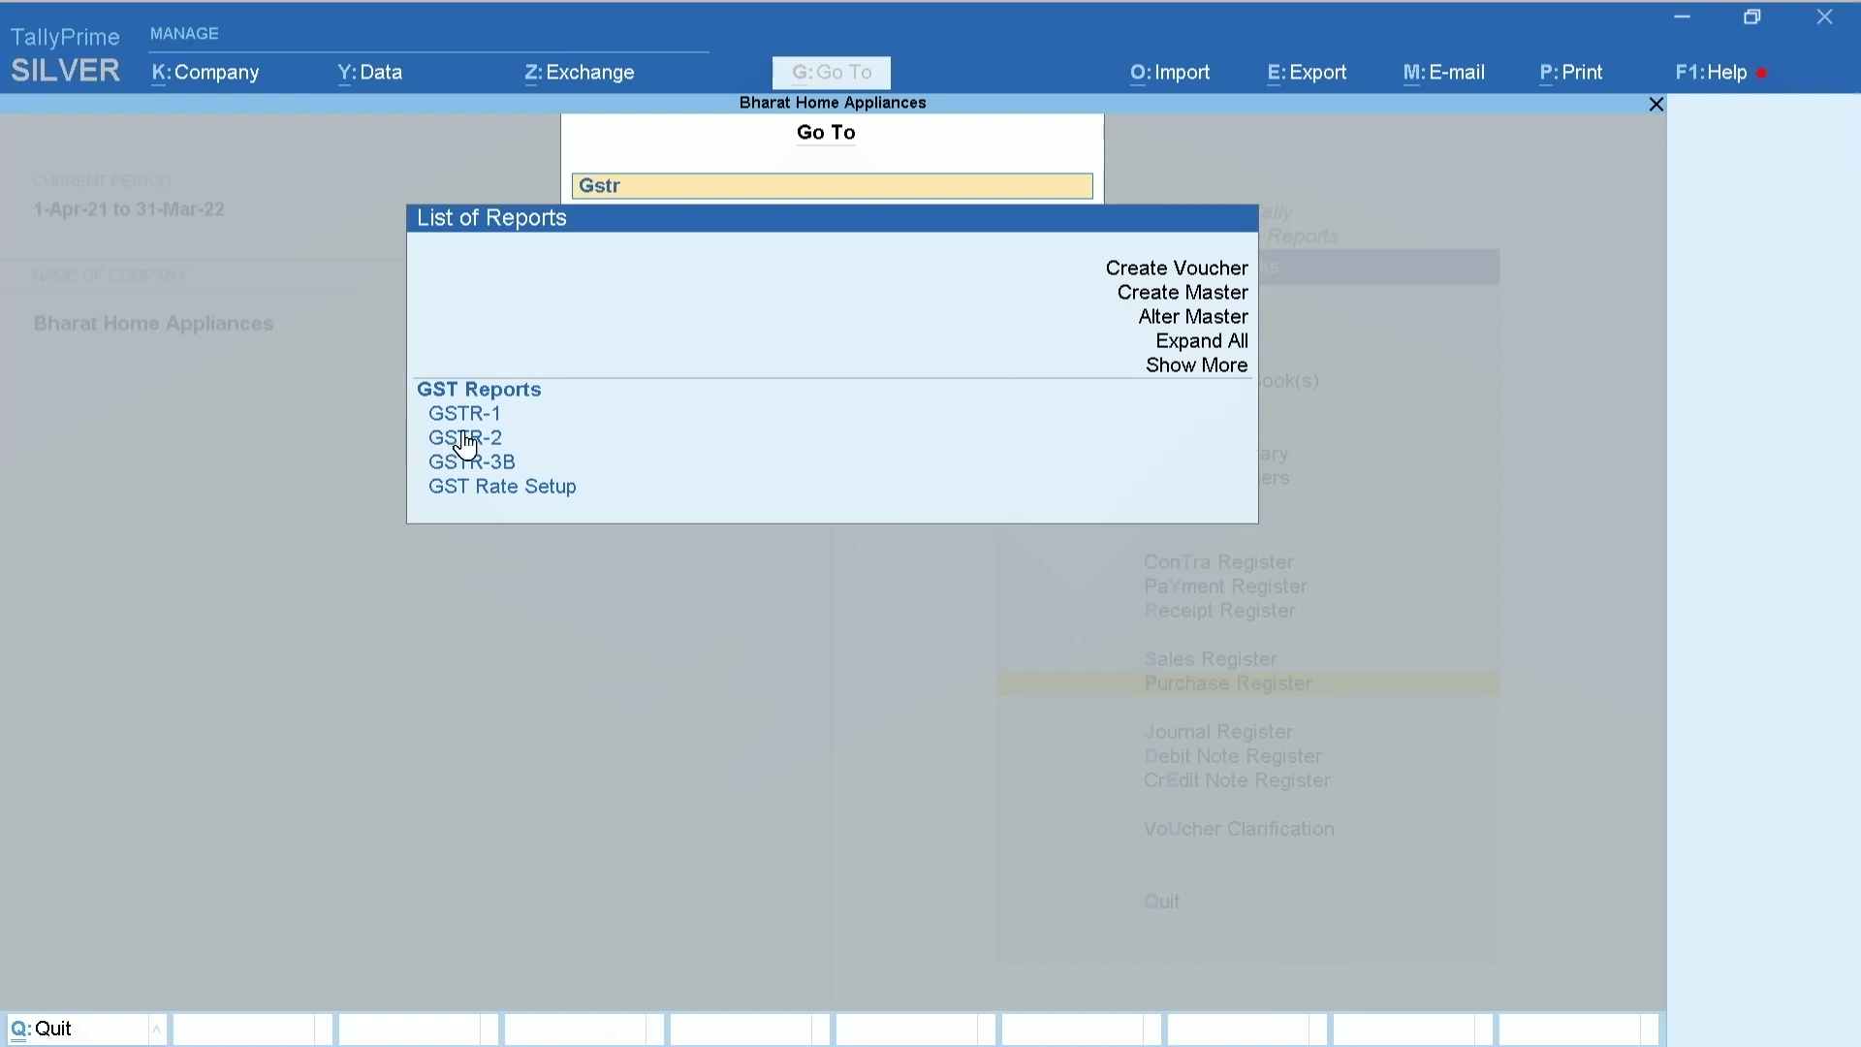
pyautogui.click(470, 438)
pyautogui.press('Down')
pyautogui.press('Down')
pyautogui.press('Down')
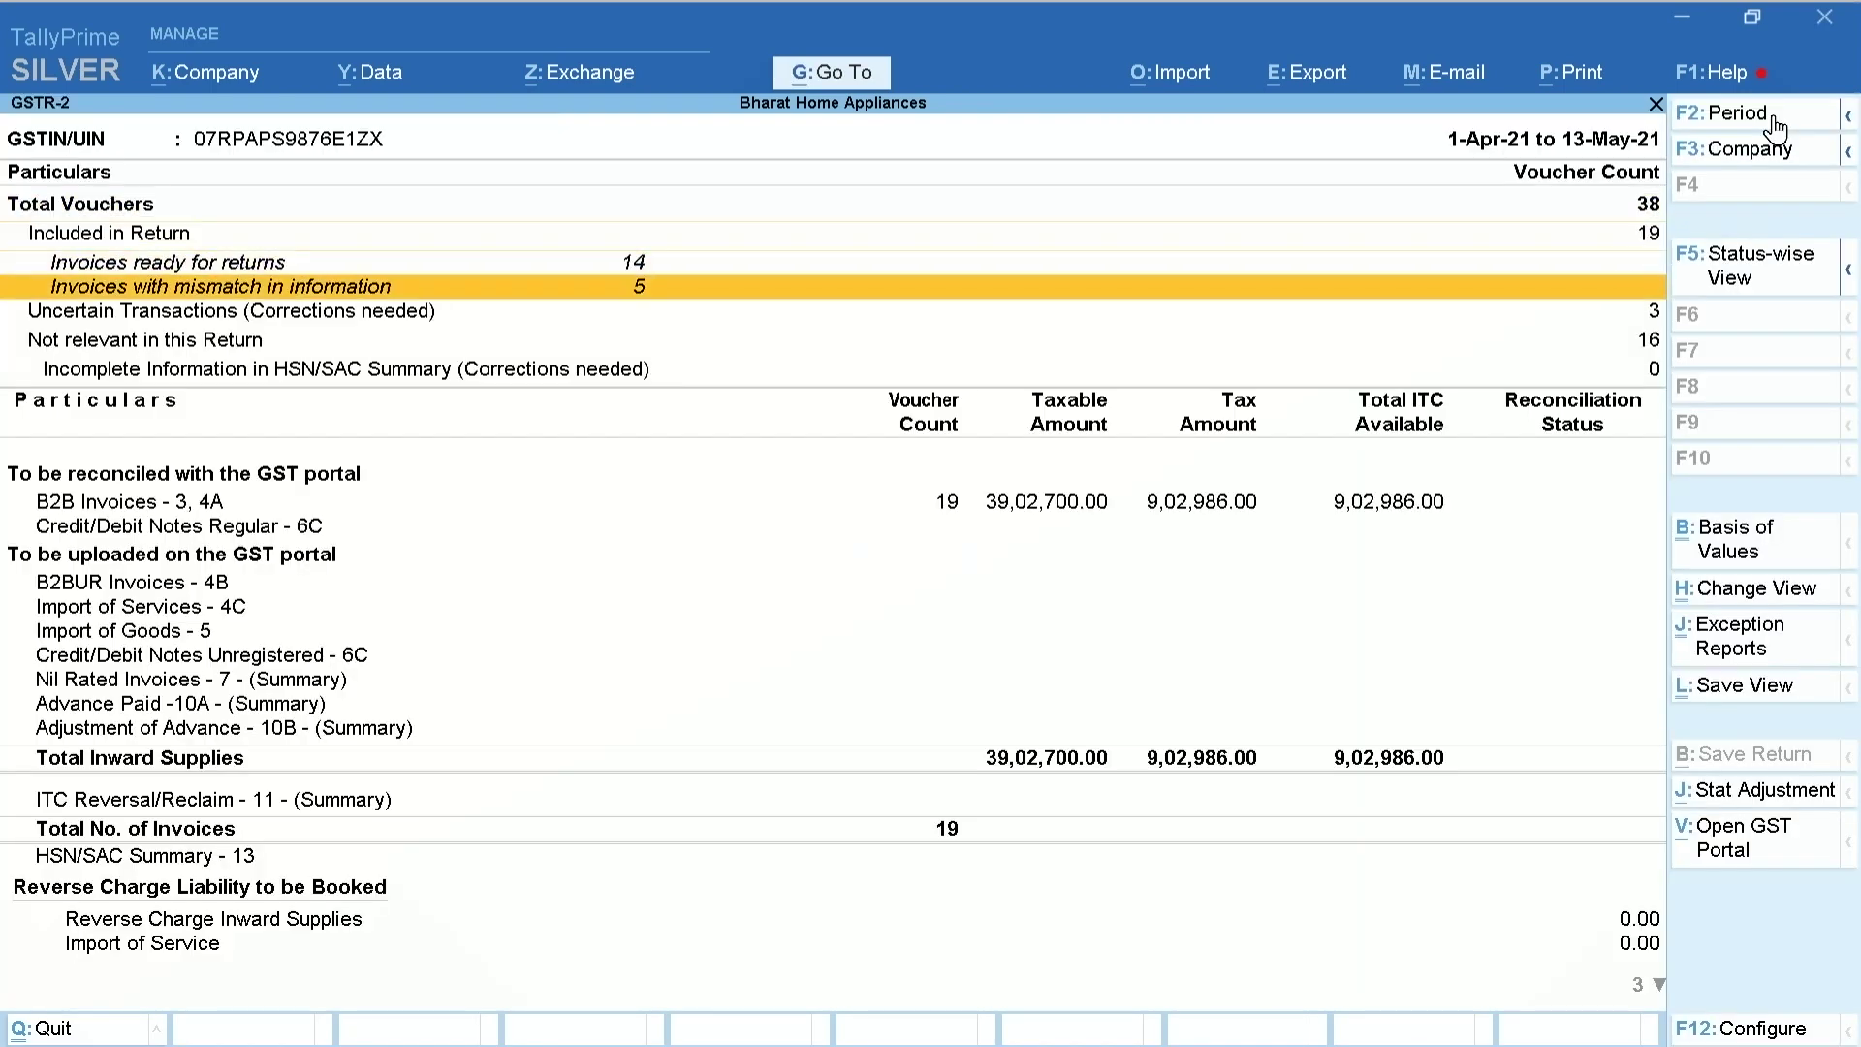
pyautogui.press('Down')
pyautogui.press('Down')
pyautogui.press('Down')
pyautogui.press('Return')
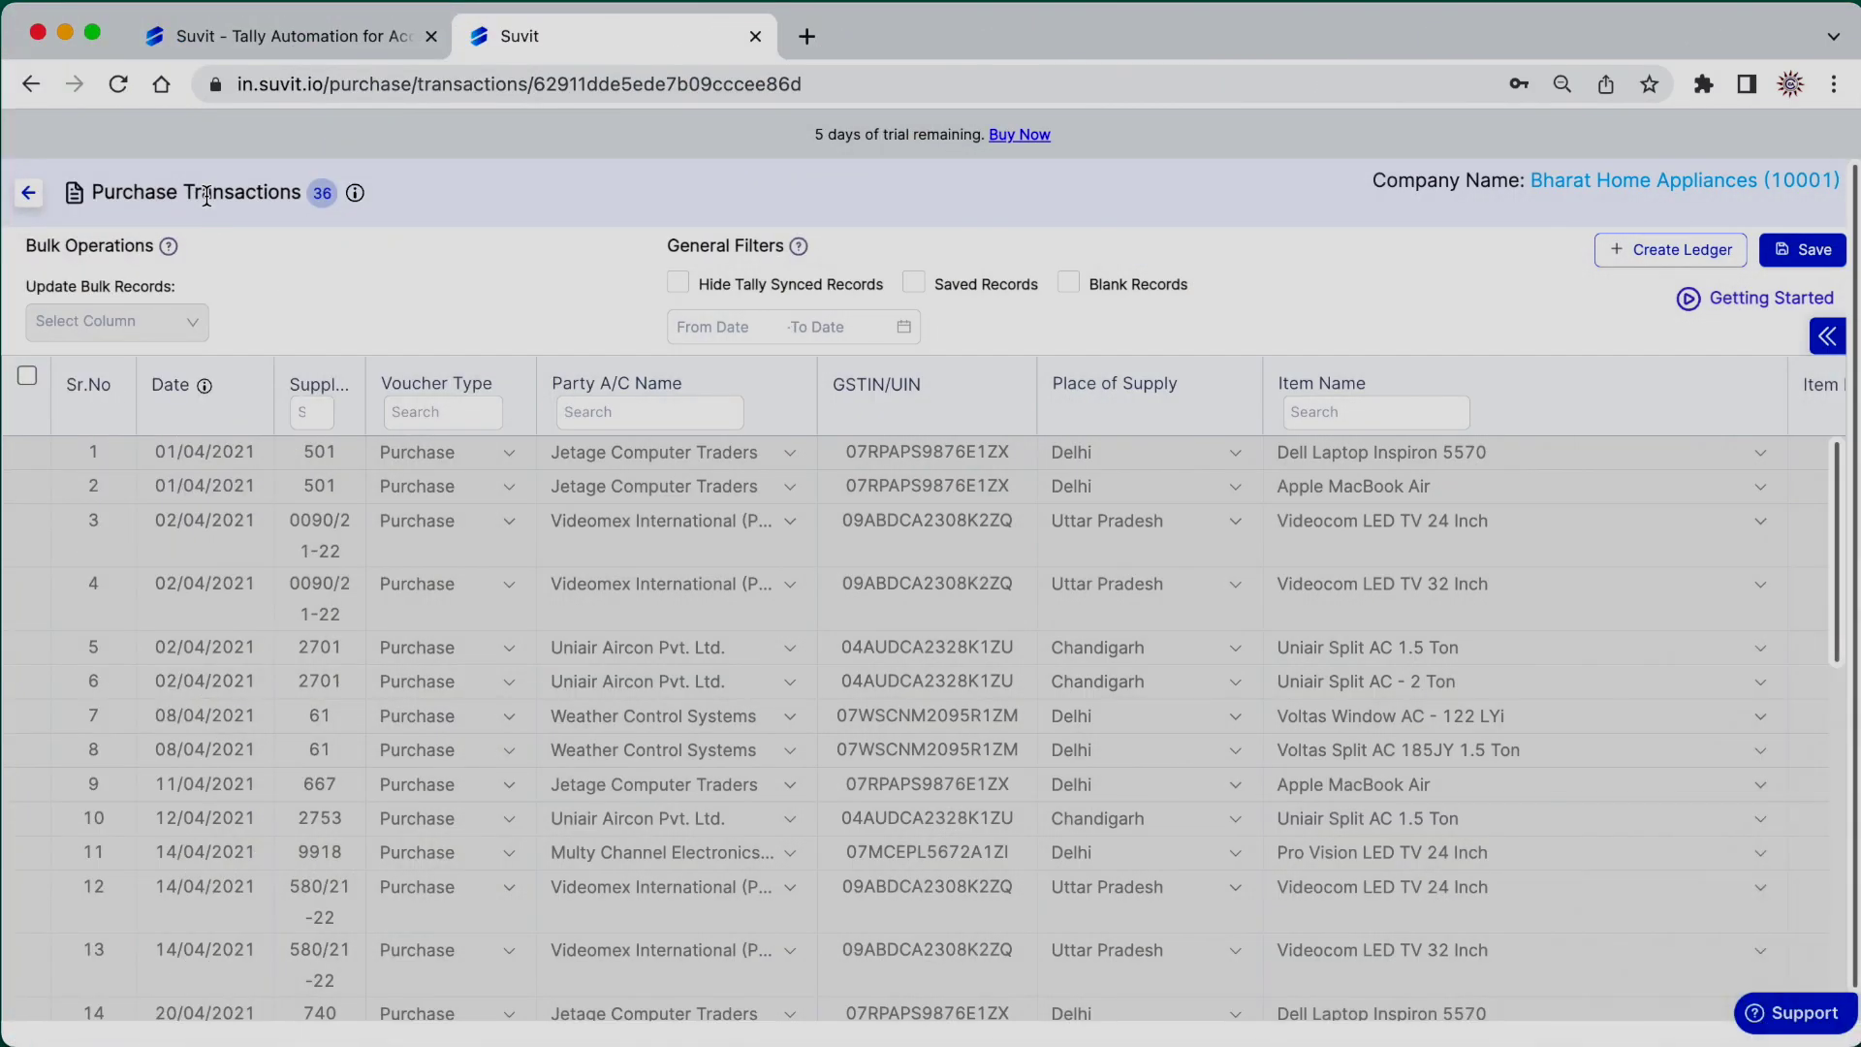
# Step: Return from the purchase uploads list to the dashboard and expand the Sales menu
pyautogui.click(29, 194)
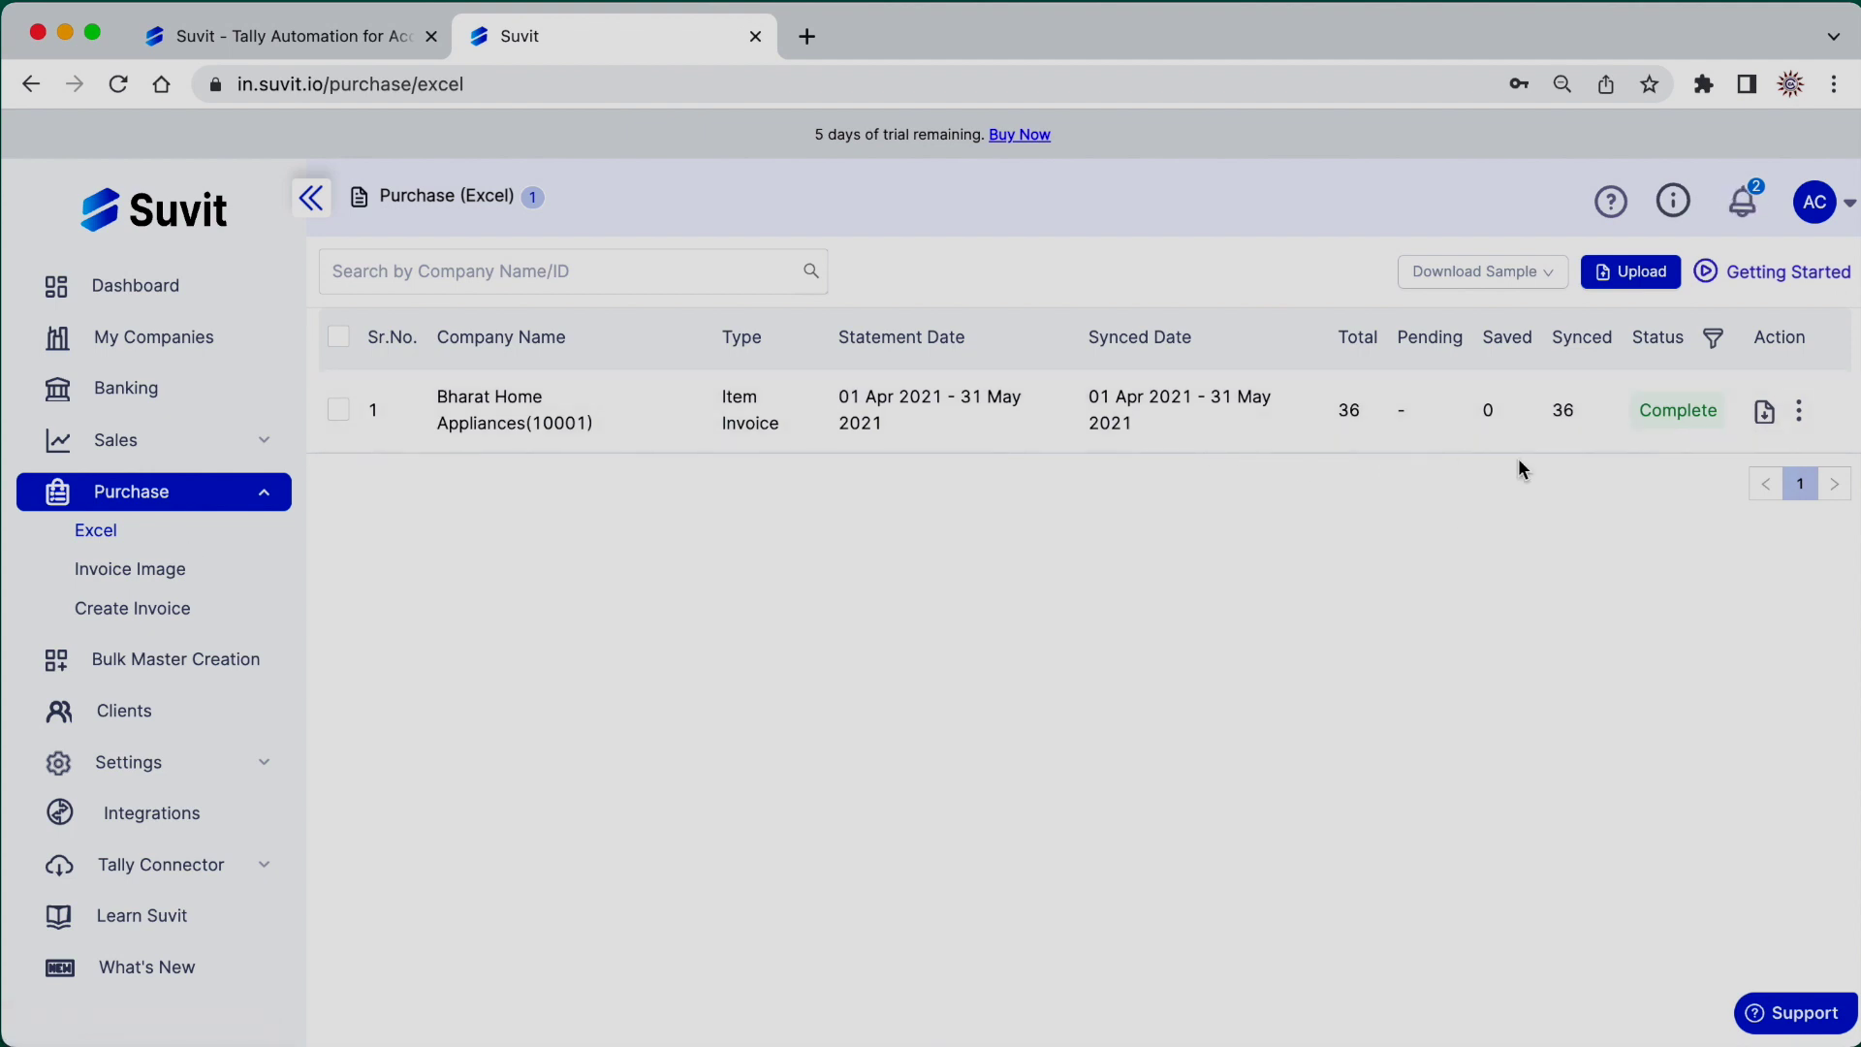
pyautogui.click(155, 302)
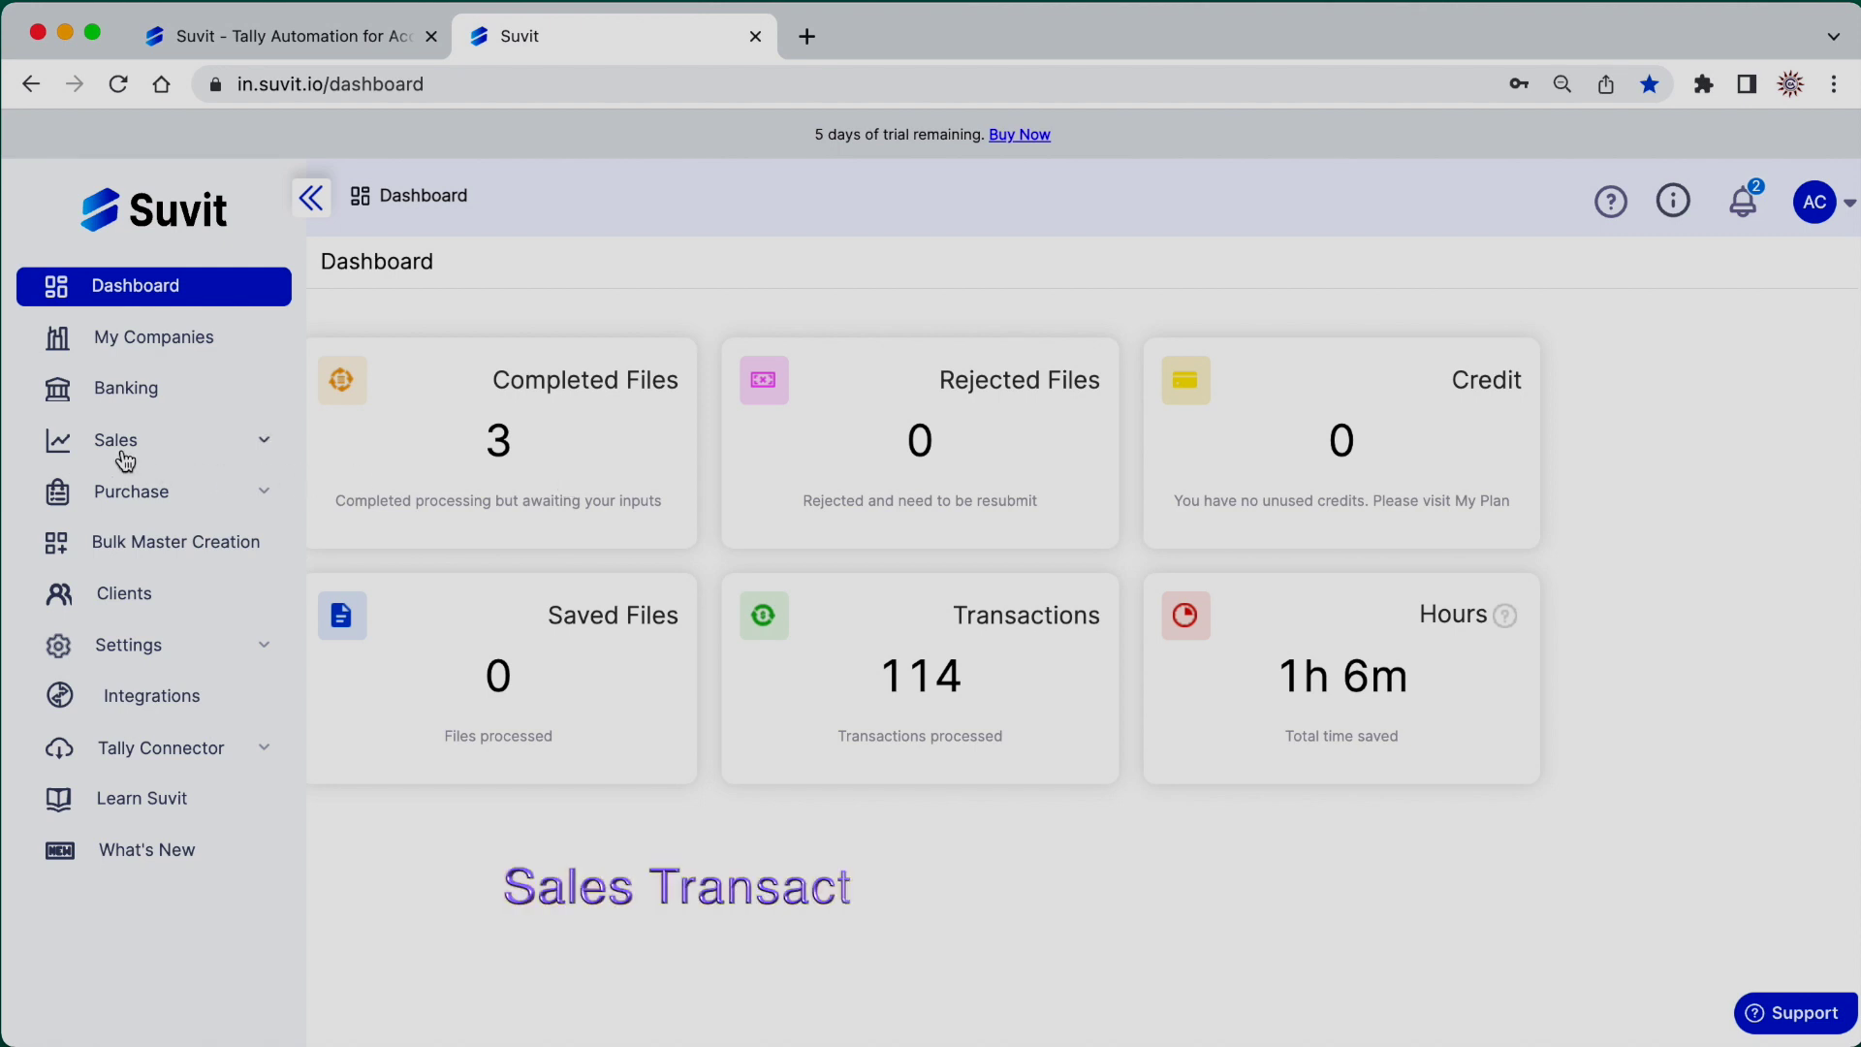
pyautogui.click(125, 456)
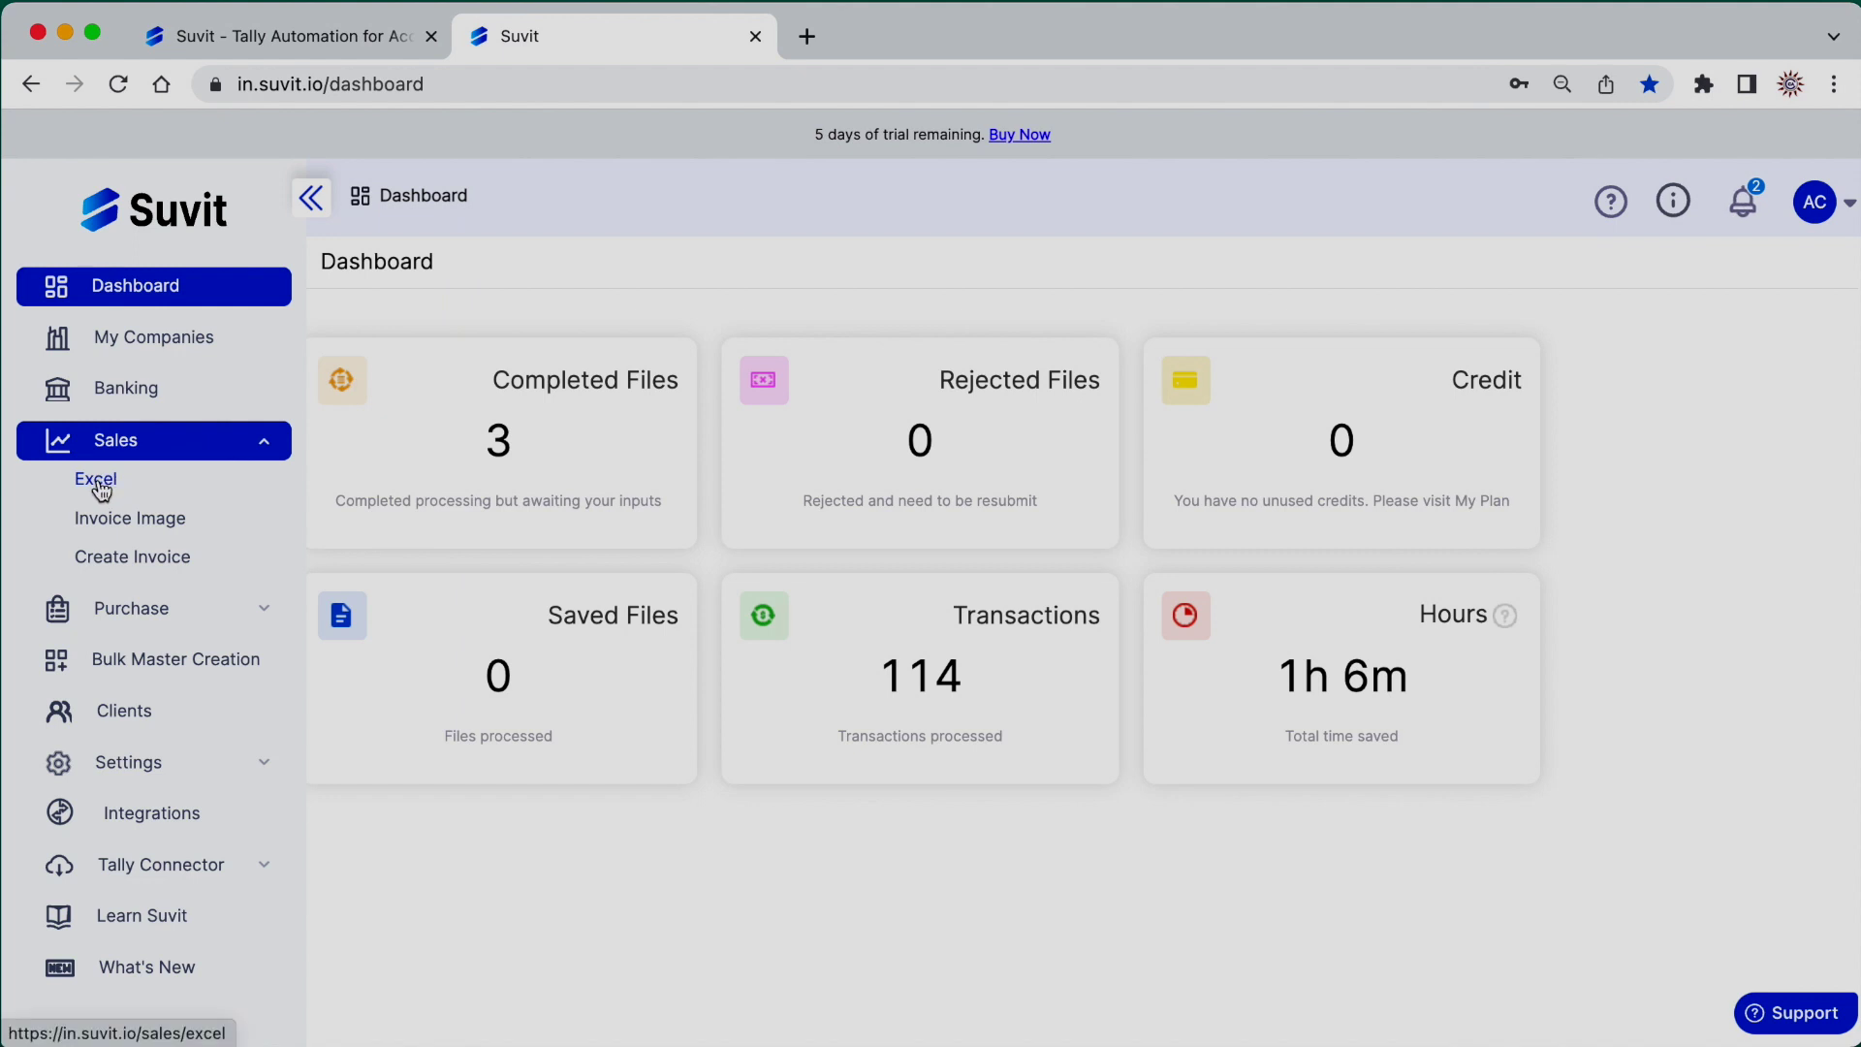
# Step: Open the Sales Excel page, then open BH-Inv.xlsx in Excel to view its Sales-List sheet
pyautogui.click(104, 488)
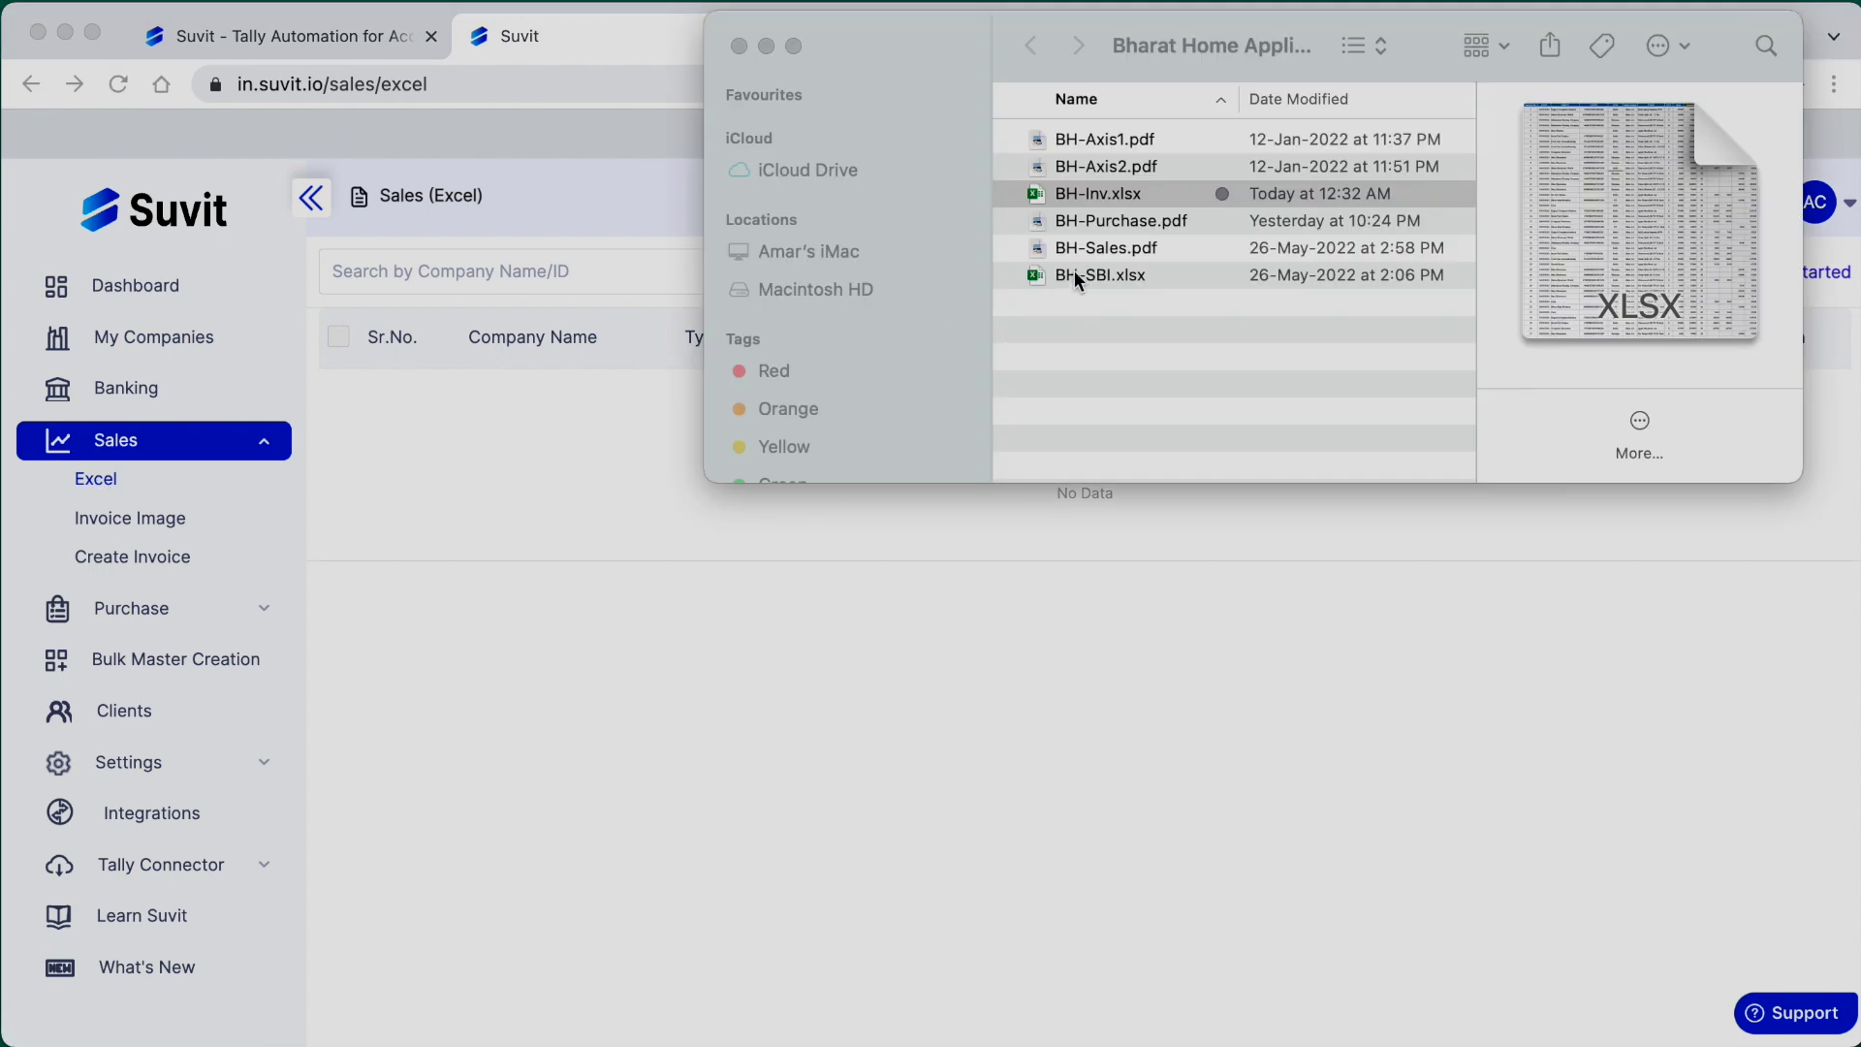
pyautogui.doubleClick(1063, 194)
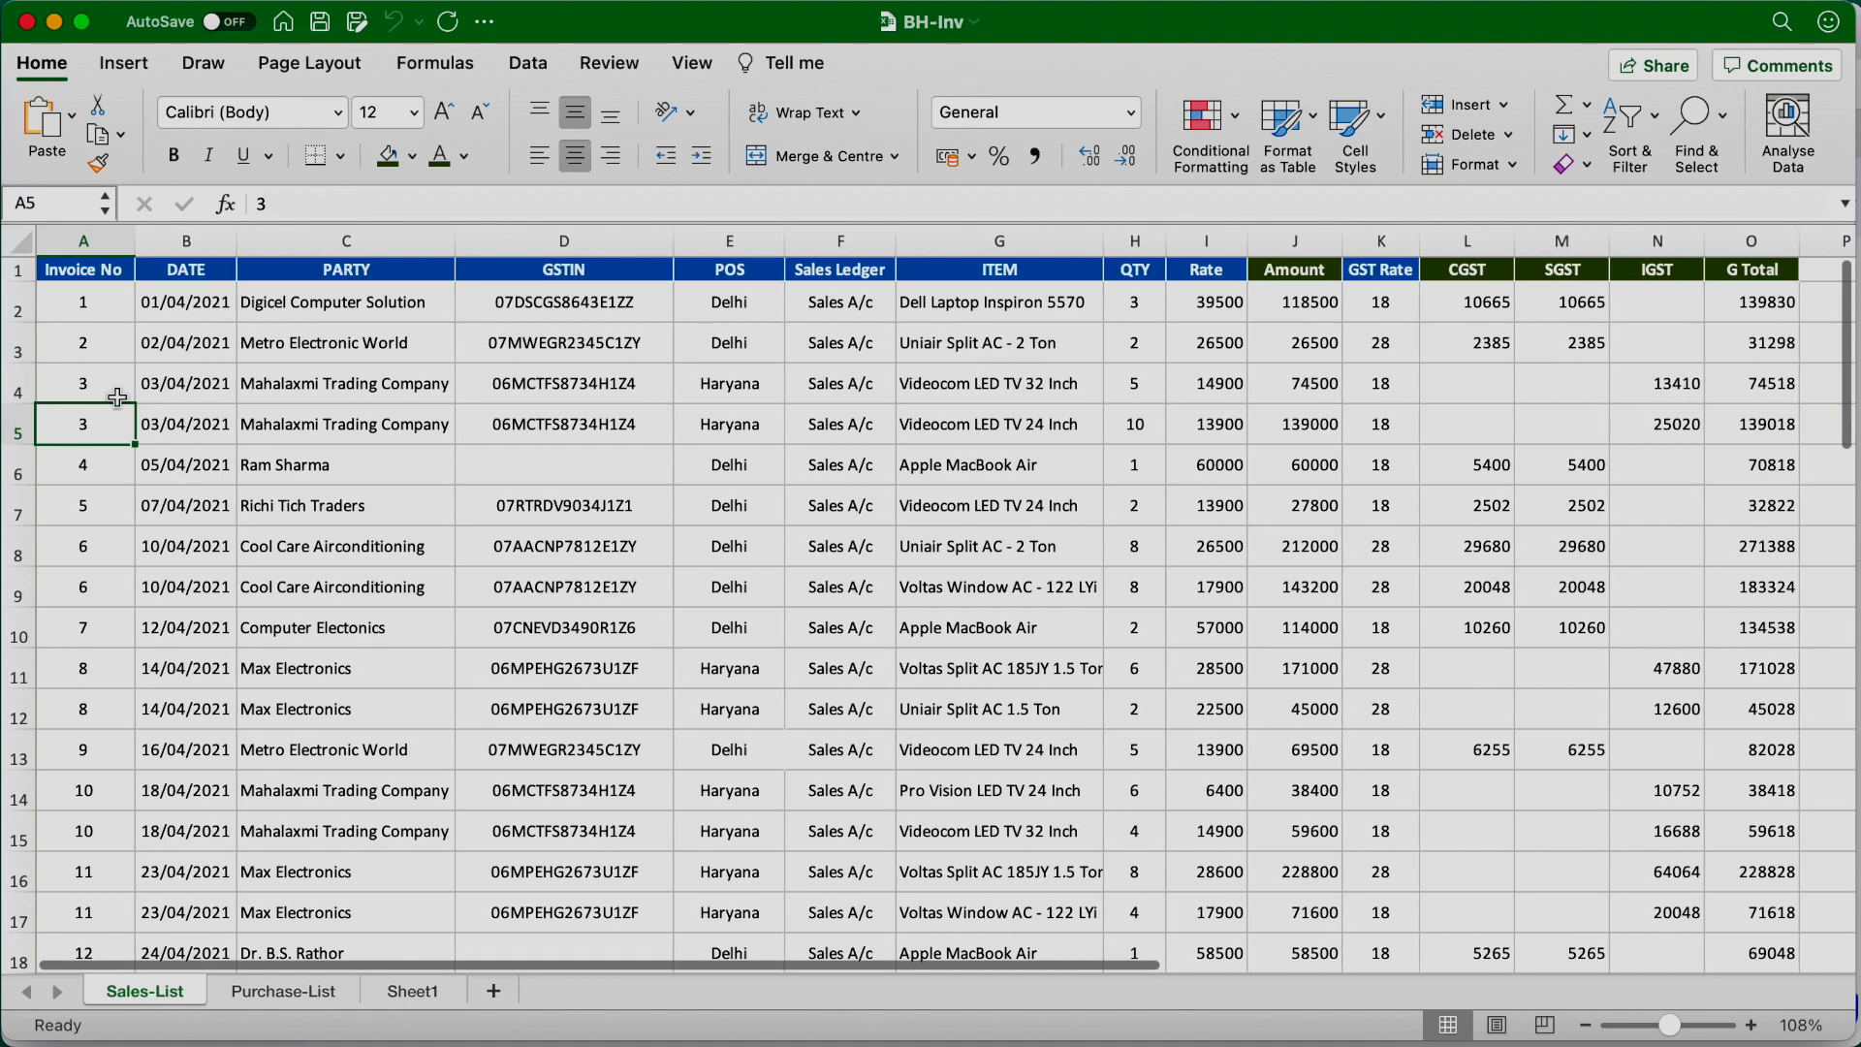
pyautogui.click(95, 307)
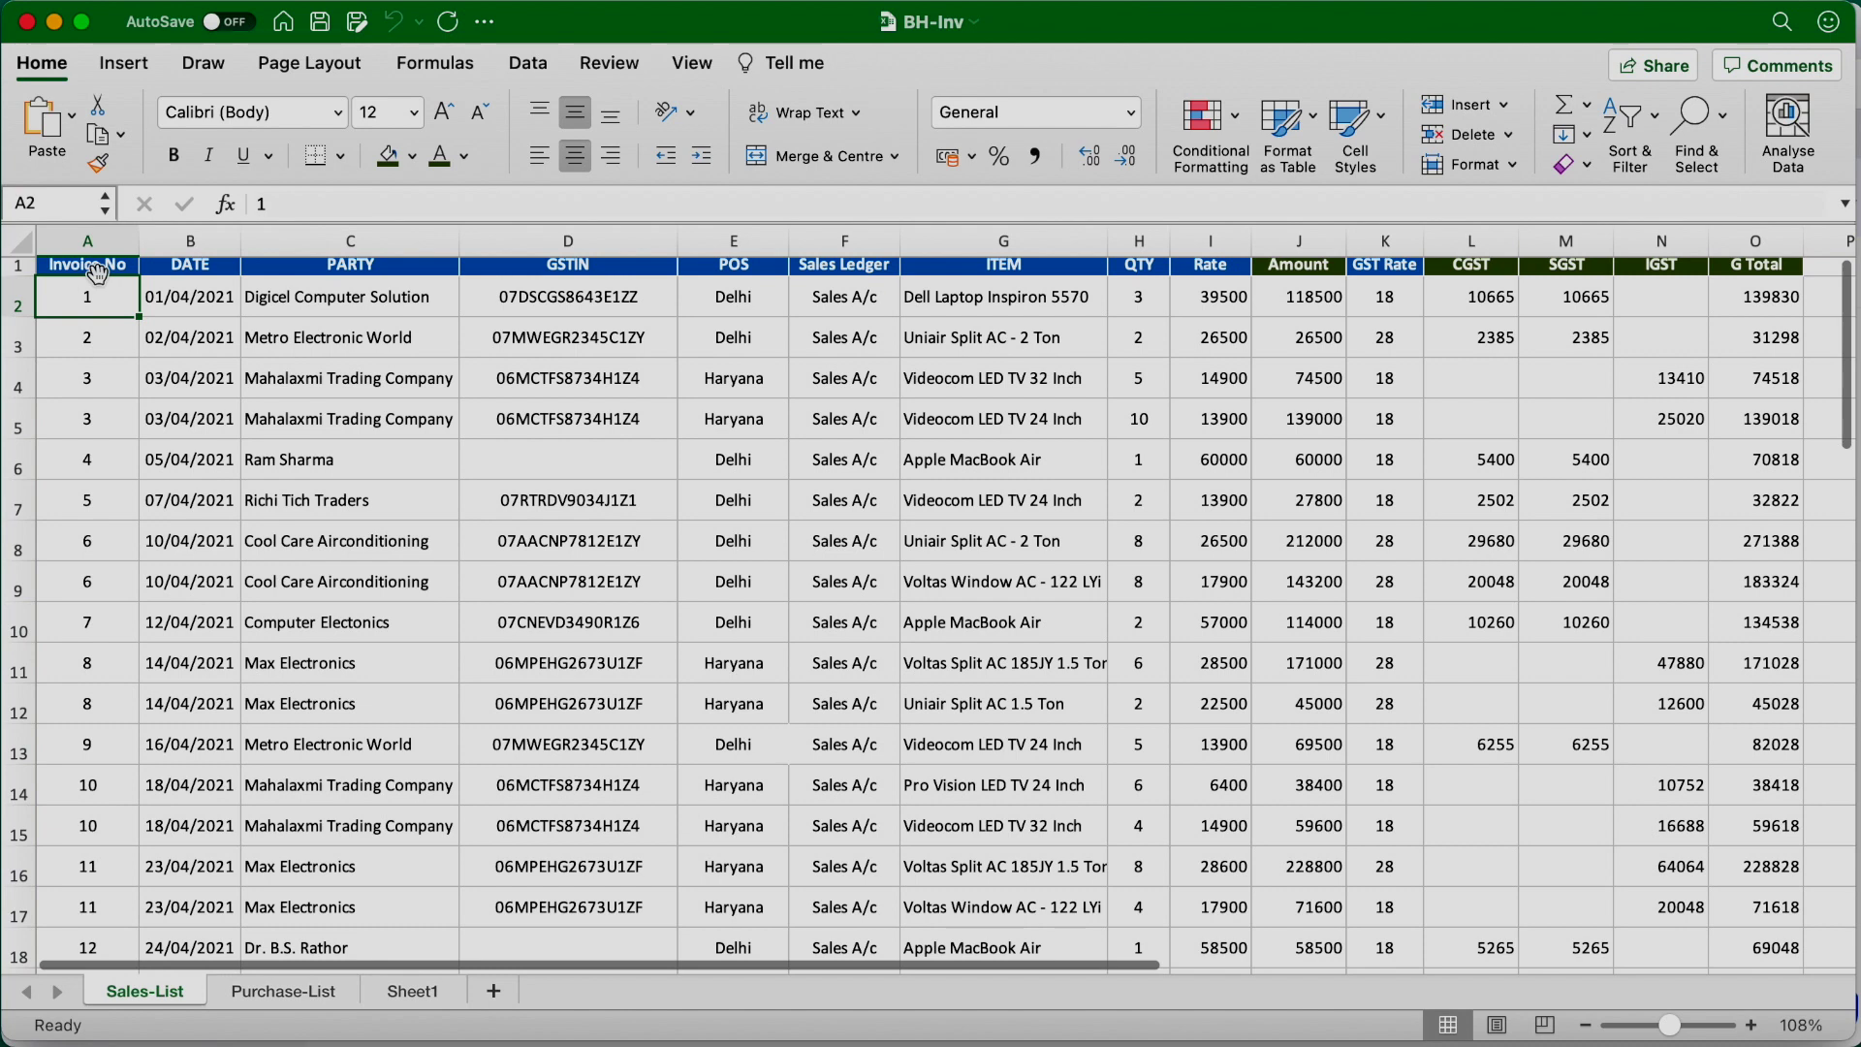
pyautogui.click(161, 272)
pyautogui.click(276, 269)
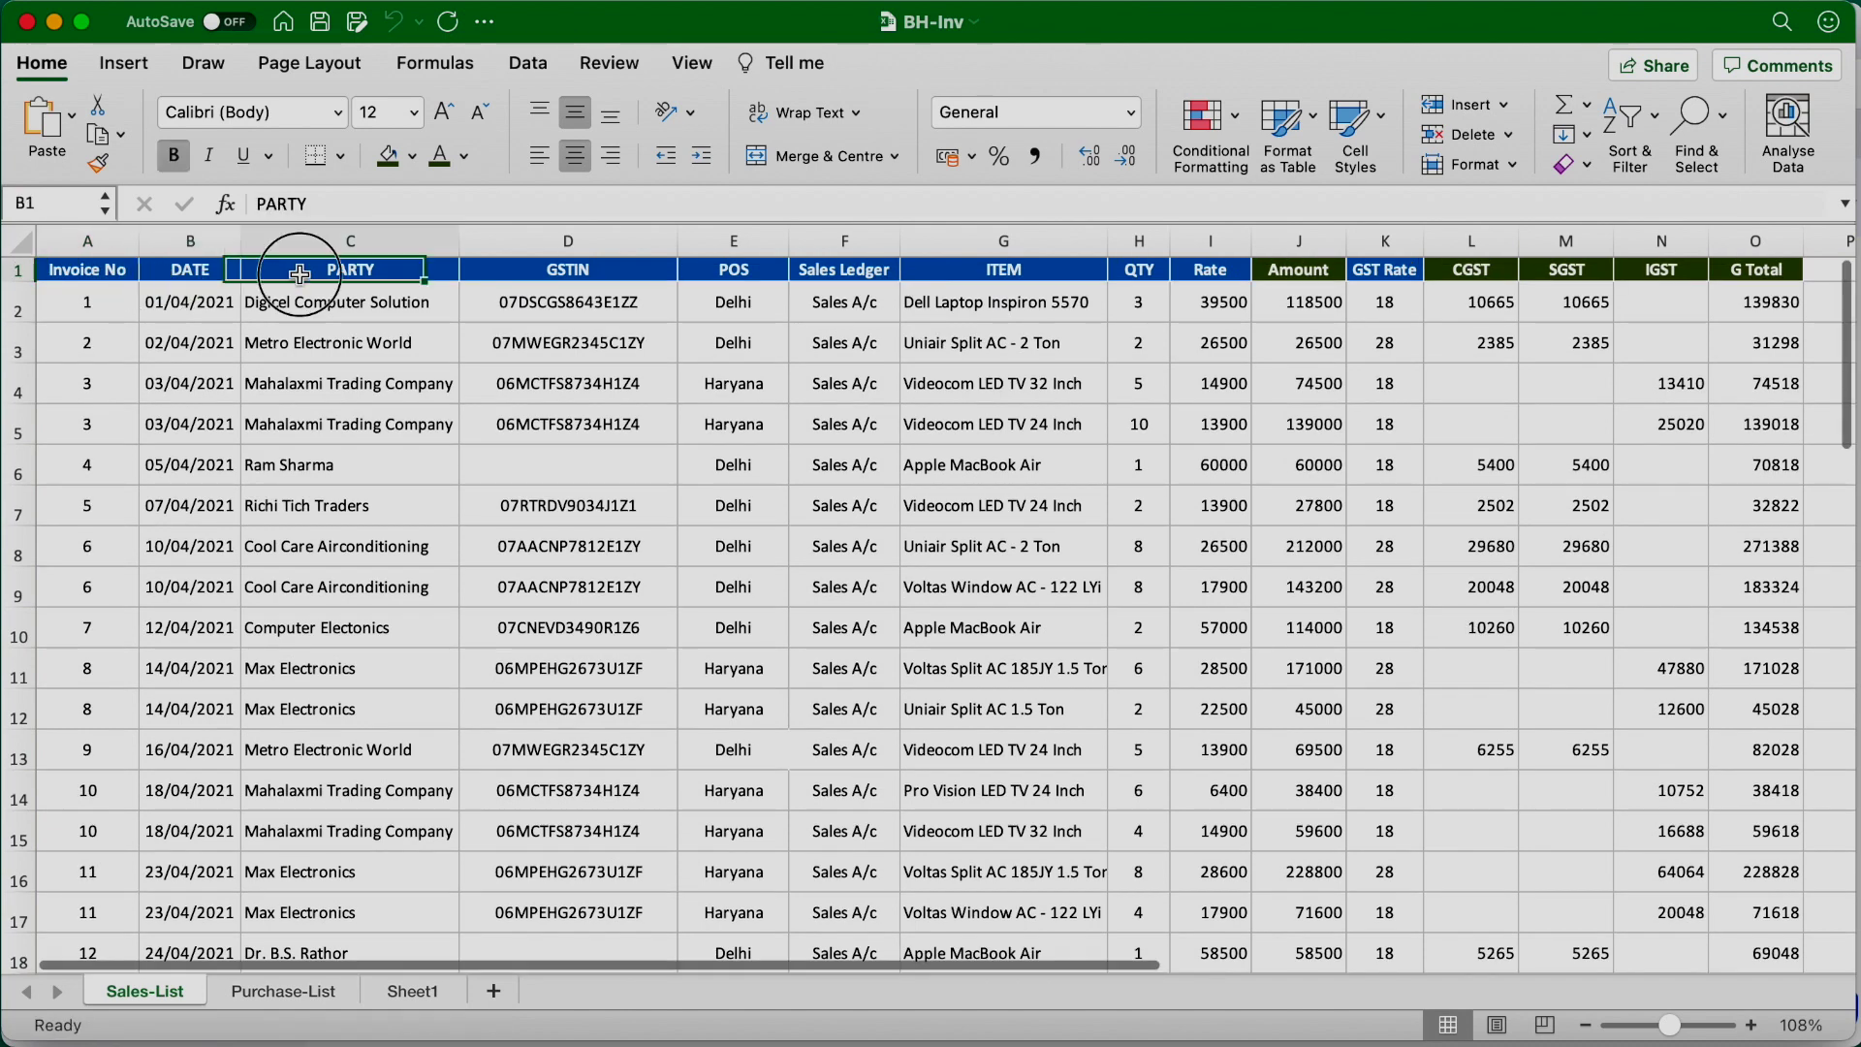
pyautogui.click(503, 272)
pyautogui.click(696, 273)
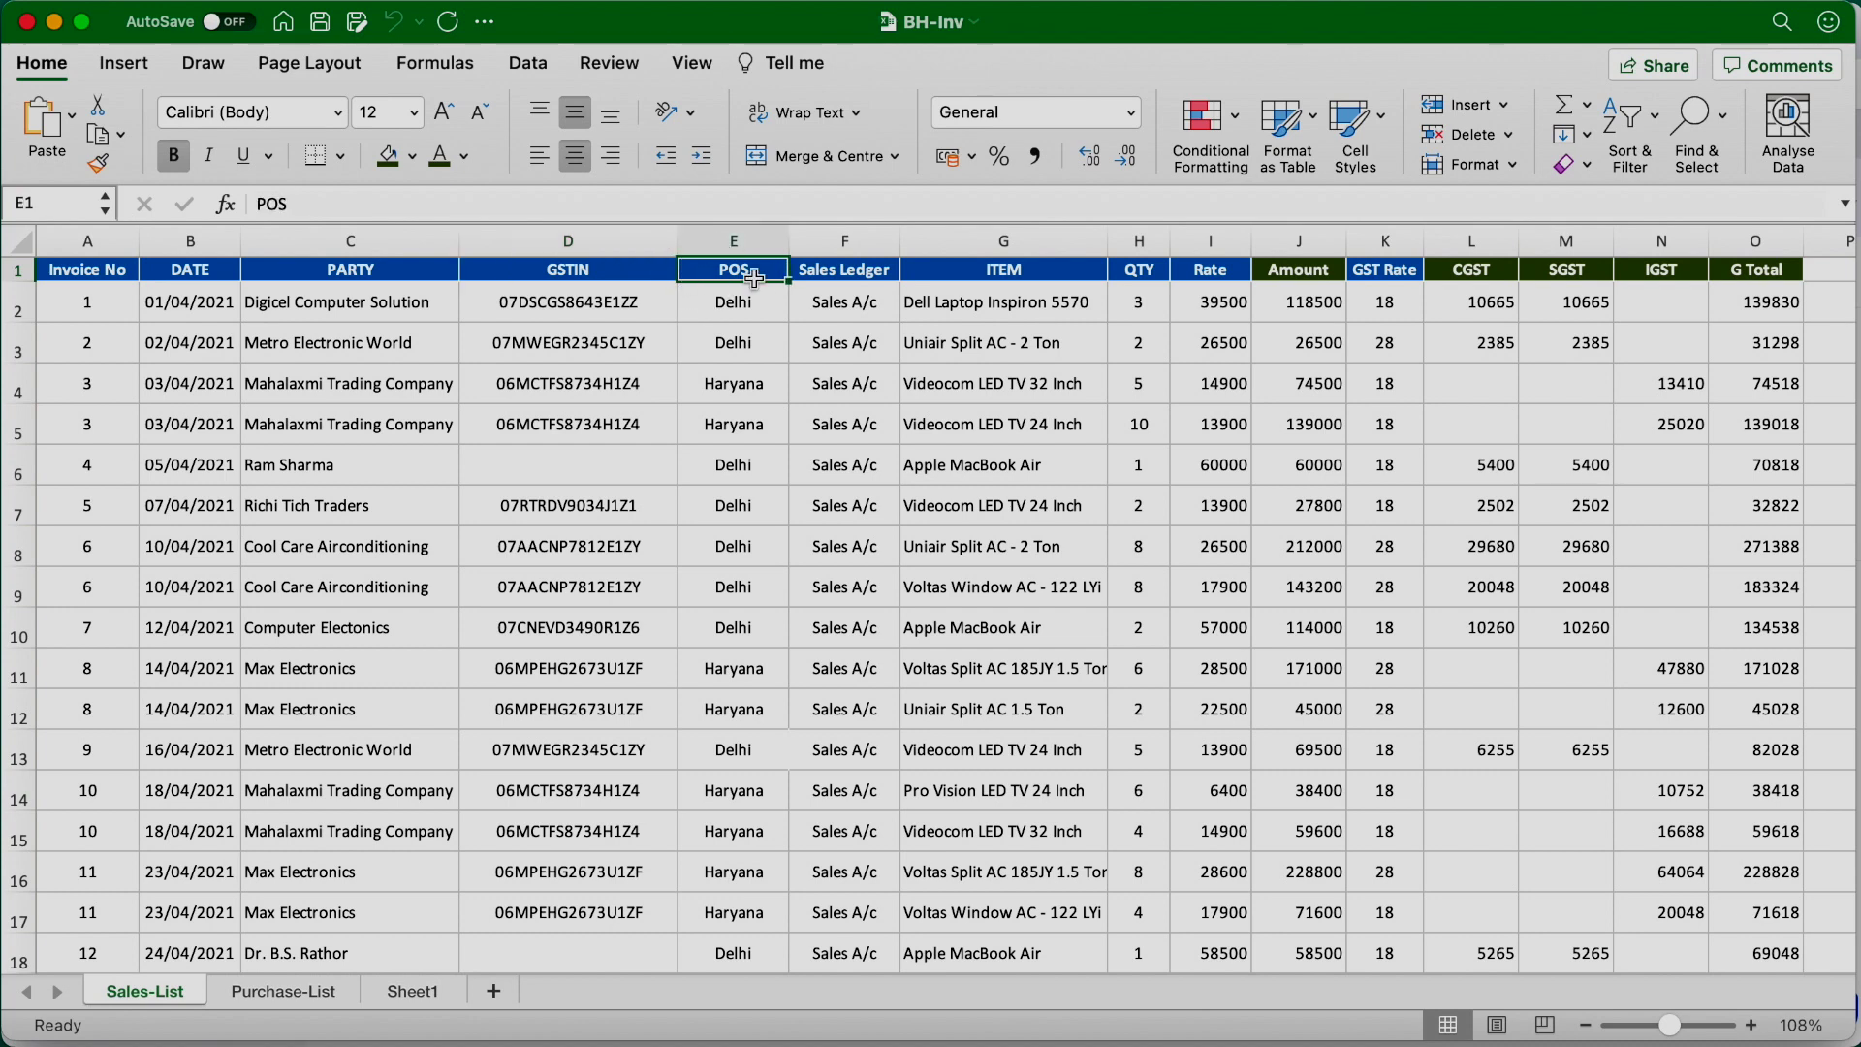
pyautogui.click(826, 271)
pyautogui.click(1037, 264)
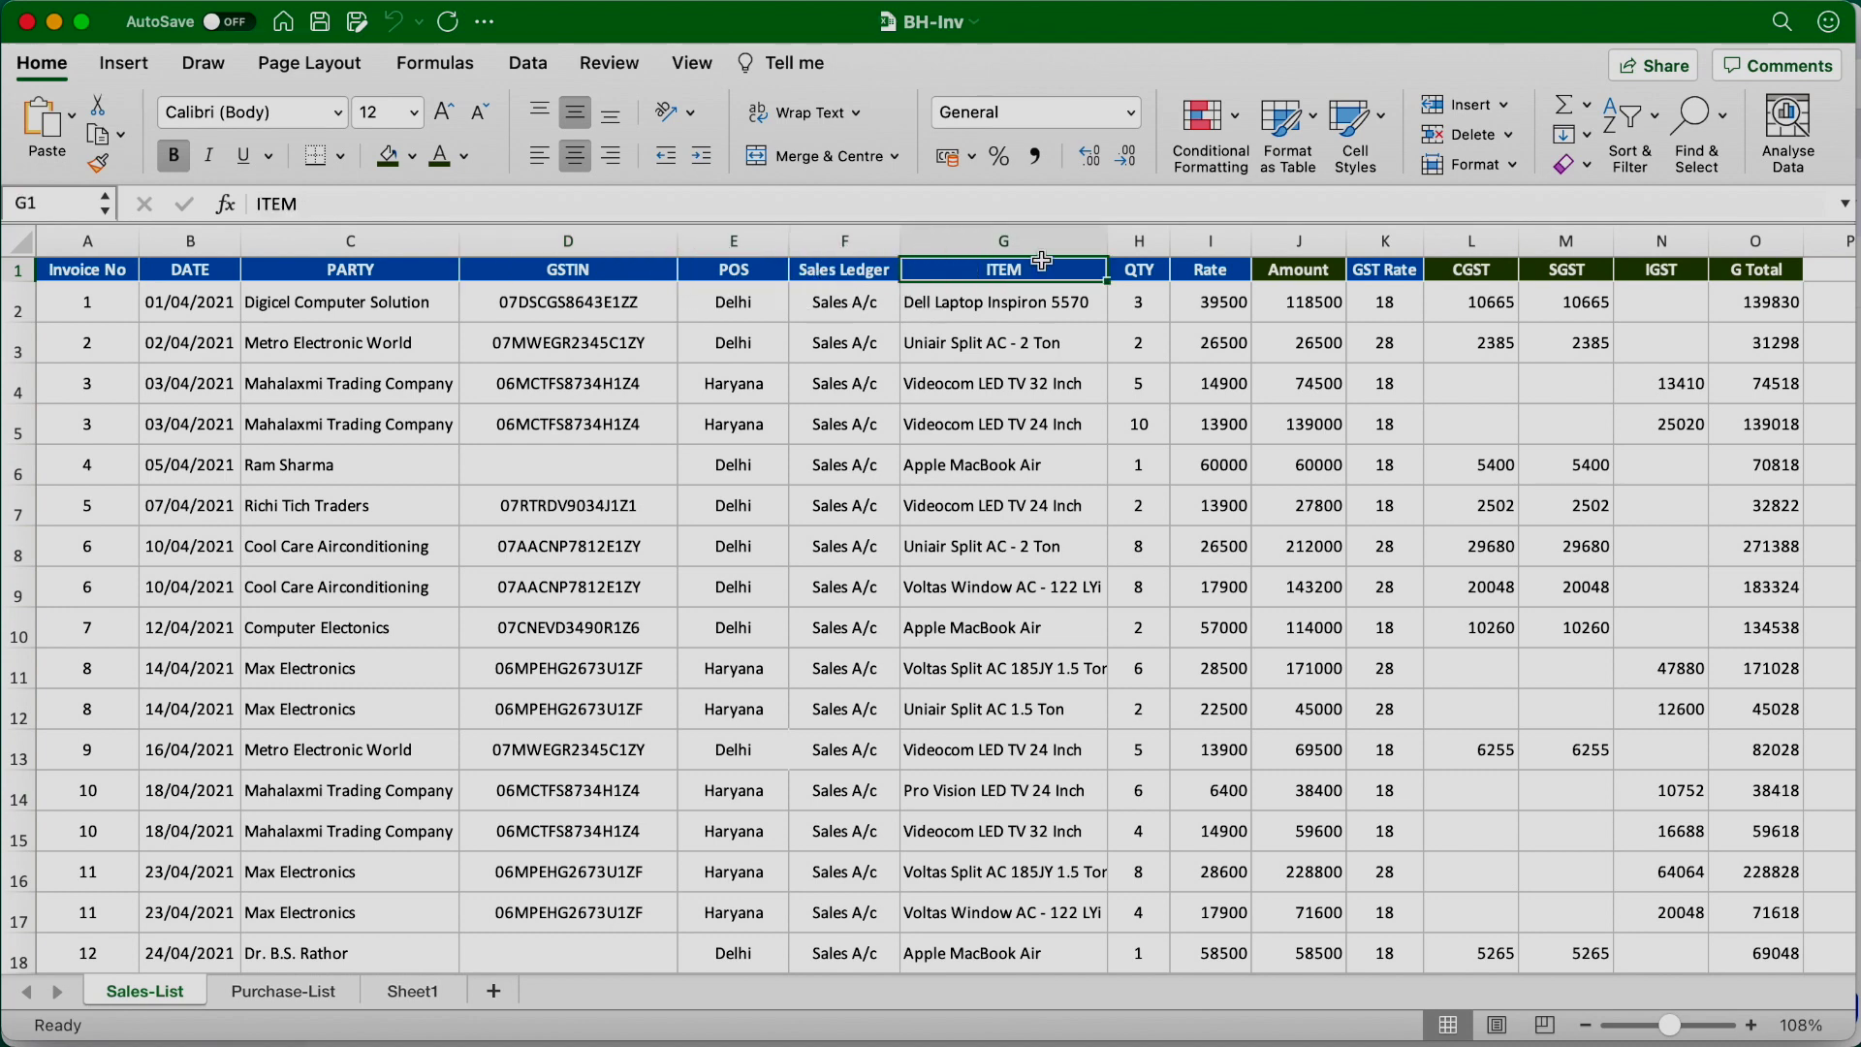
pyautogui.click(1119, 262)
pyautogui.click(1185, 264)
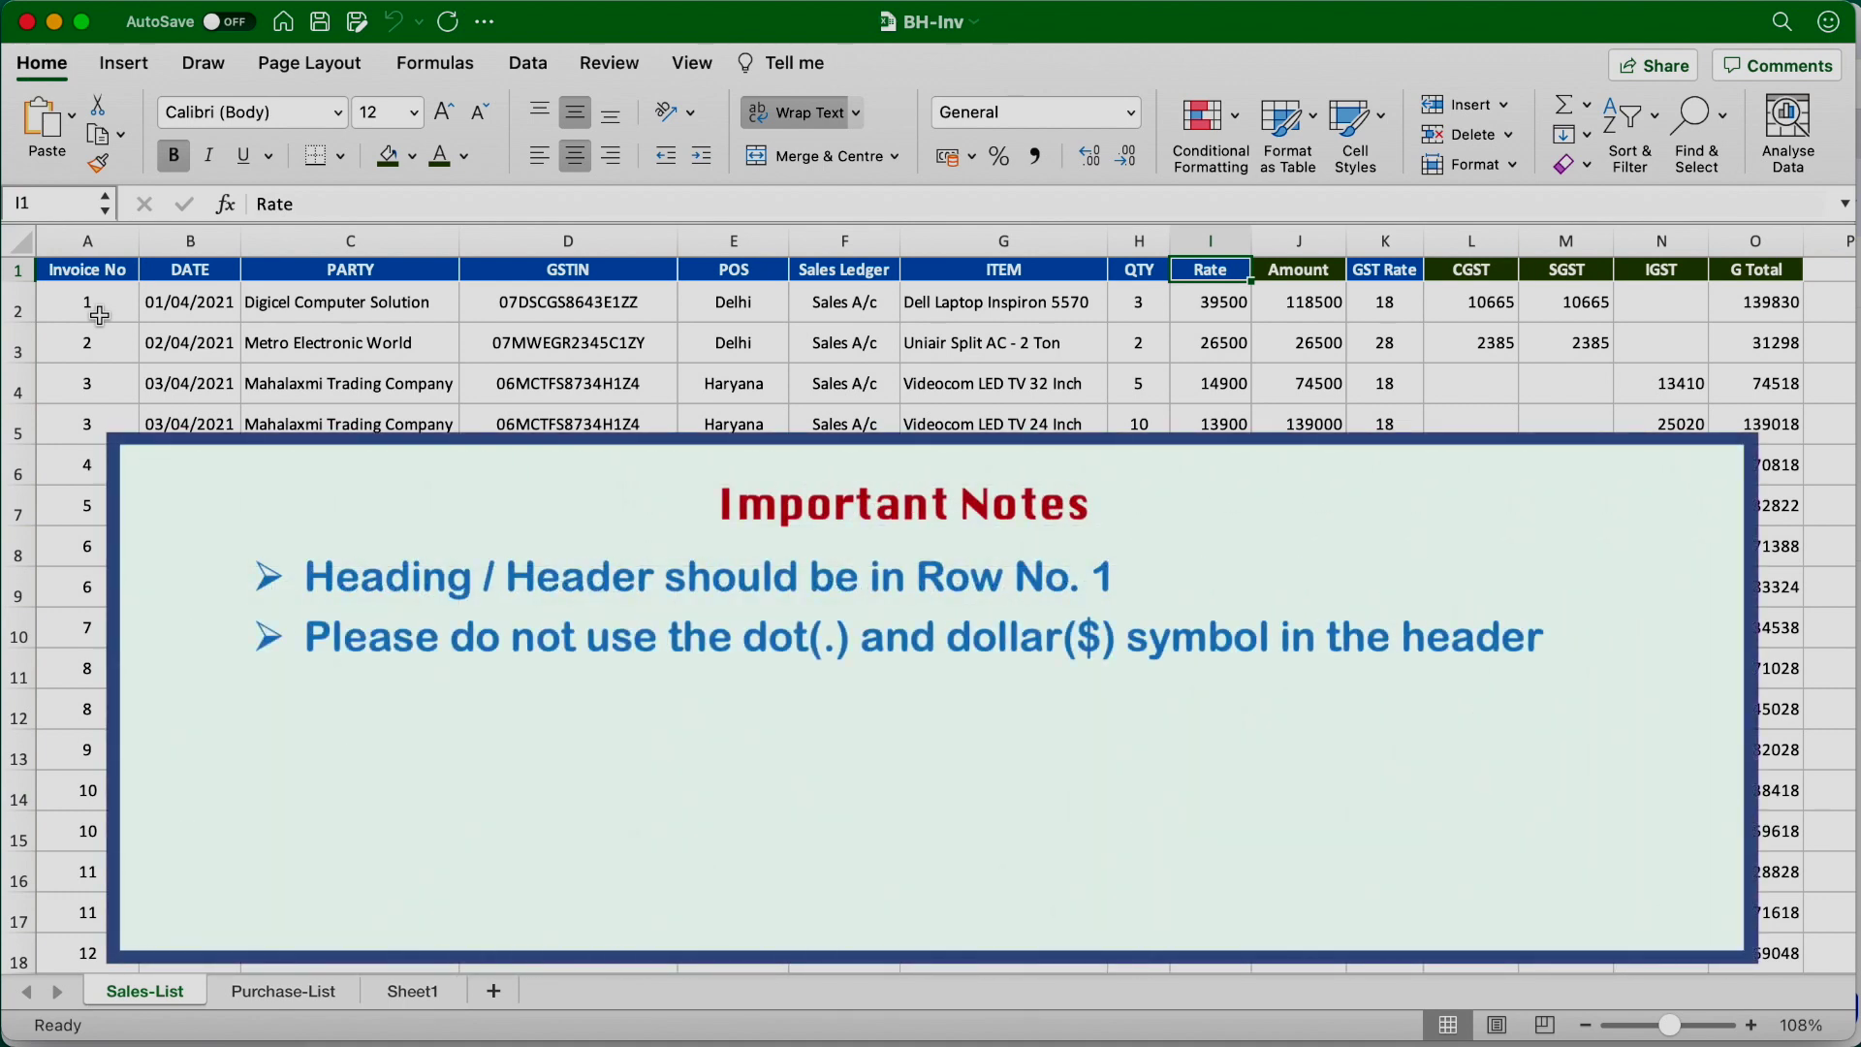
pyautogui.moveTo(189, 383); pyautogui.dragTo(191, 406)
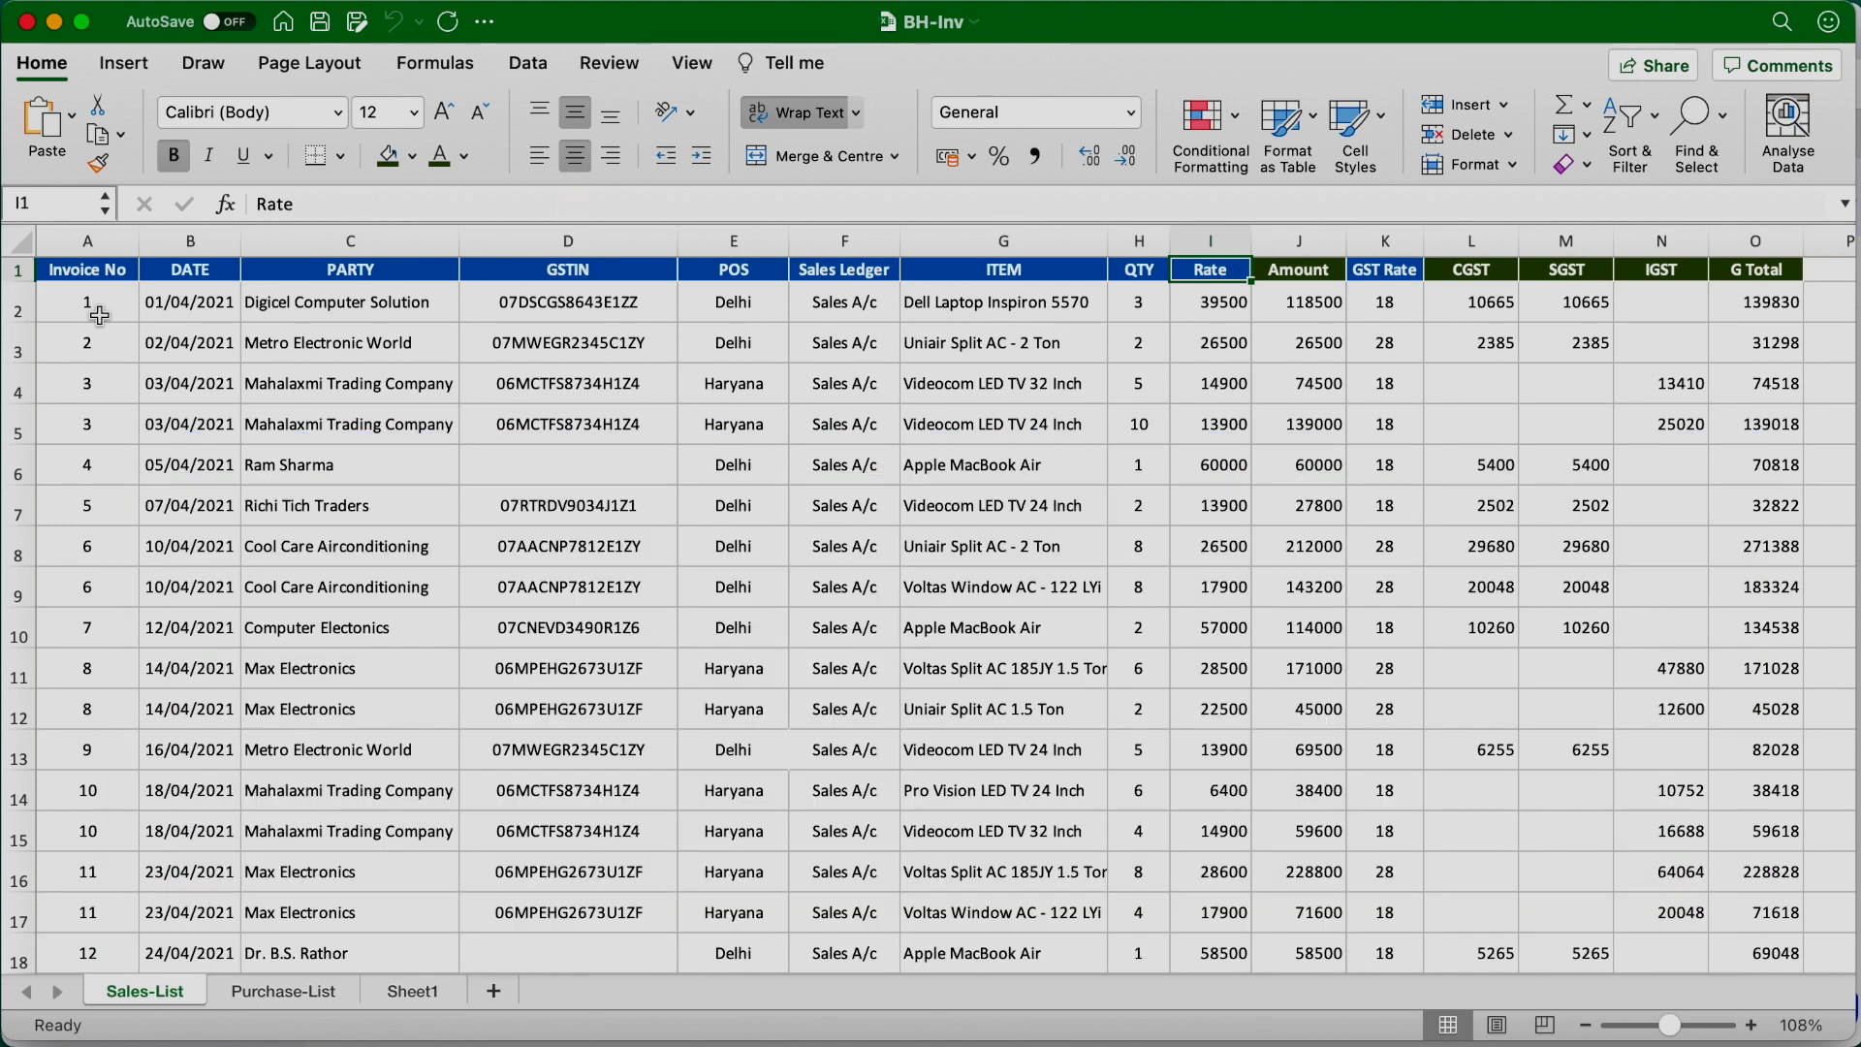
pyautogui.click(98, 310)
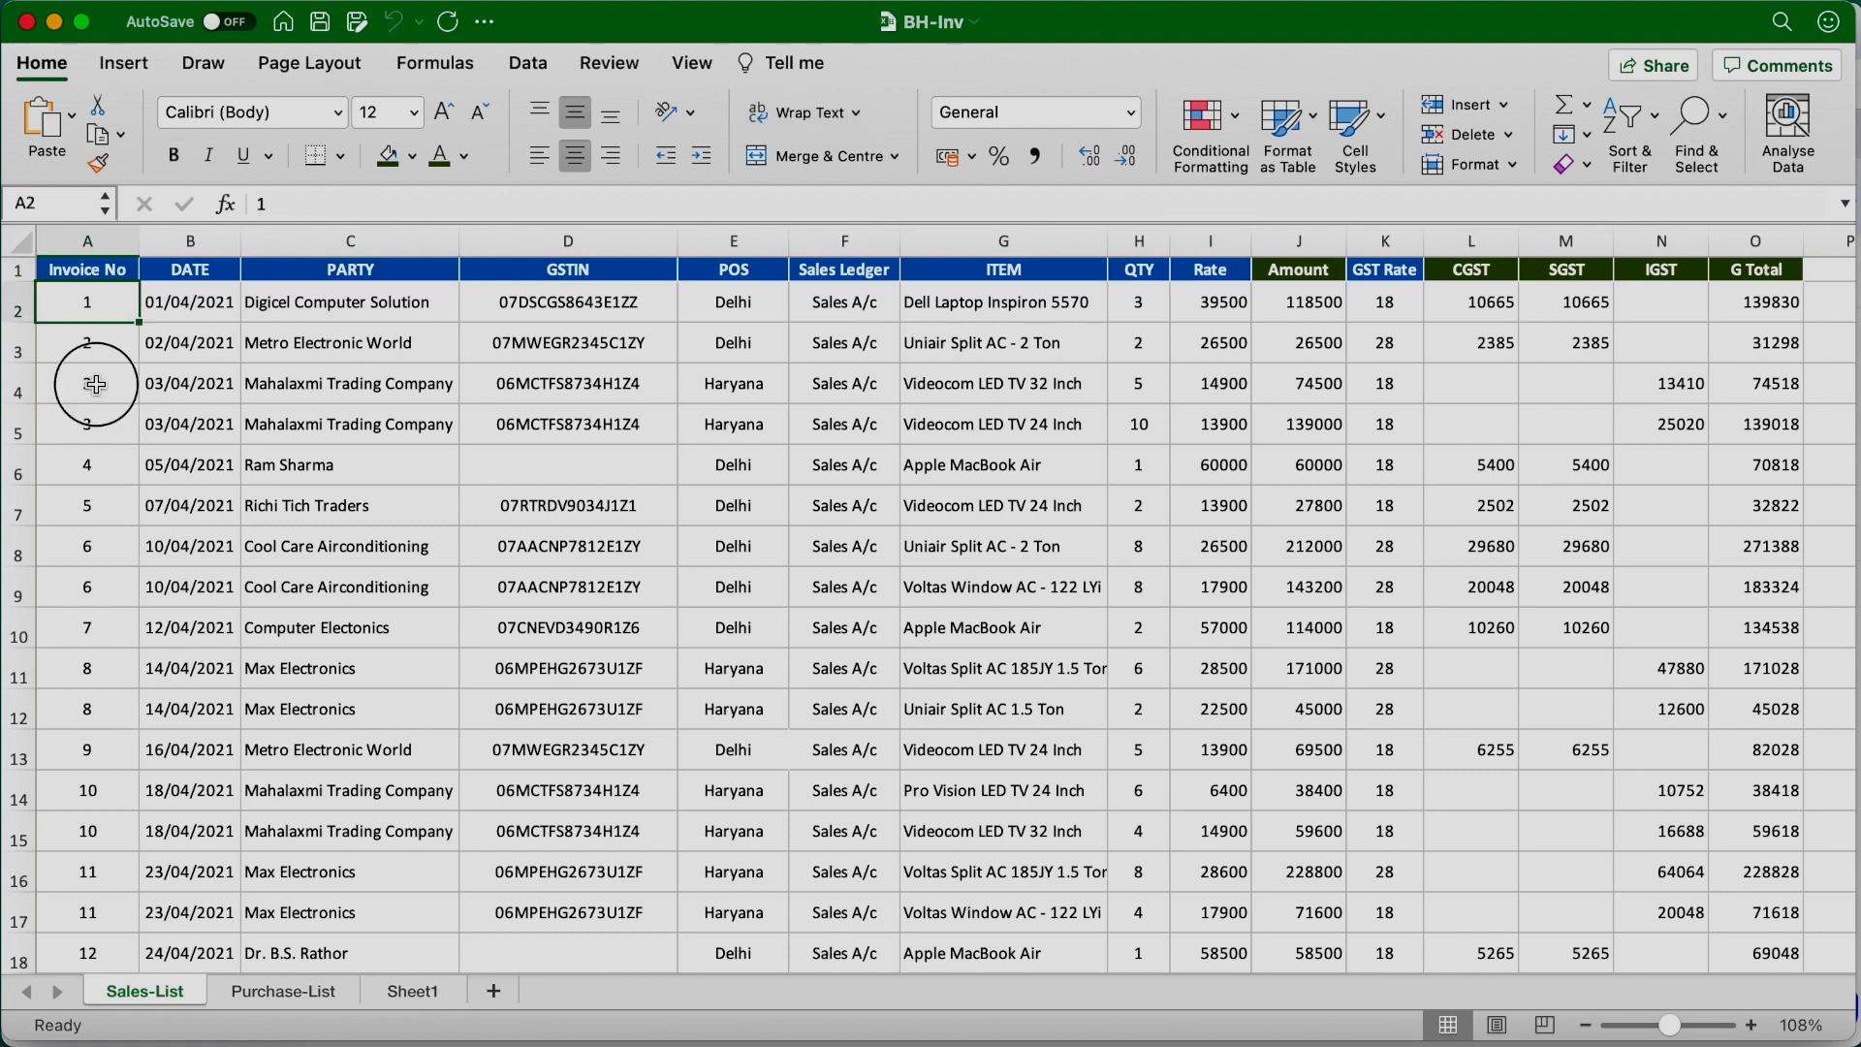
pyautogui.moveTo(86, 386); pyautogui.dragTo(95, 414)
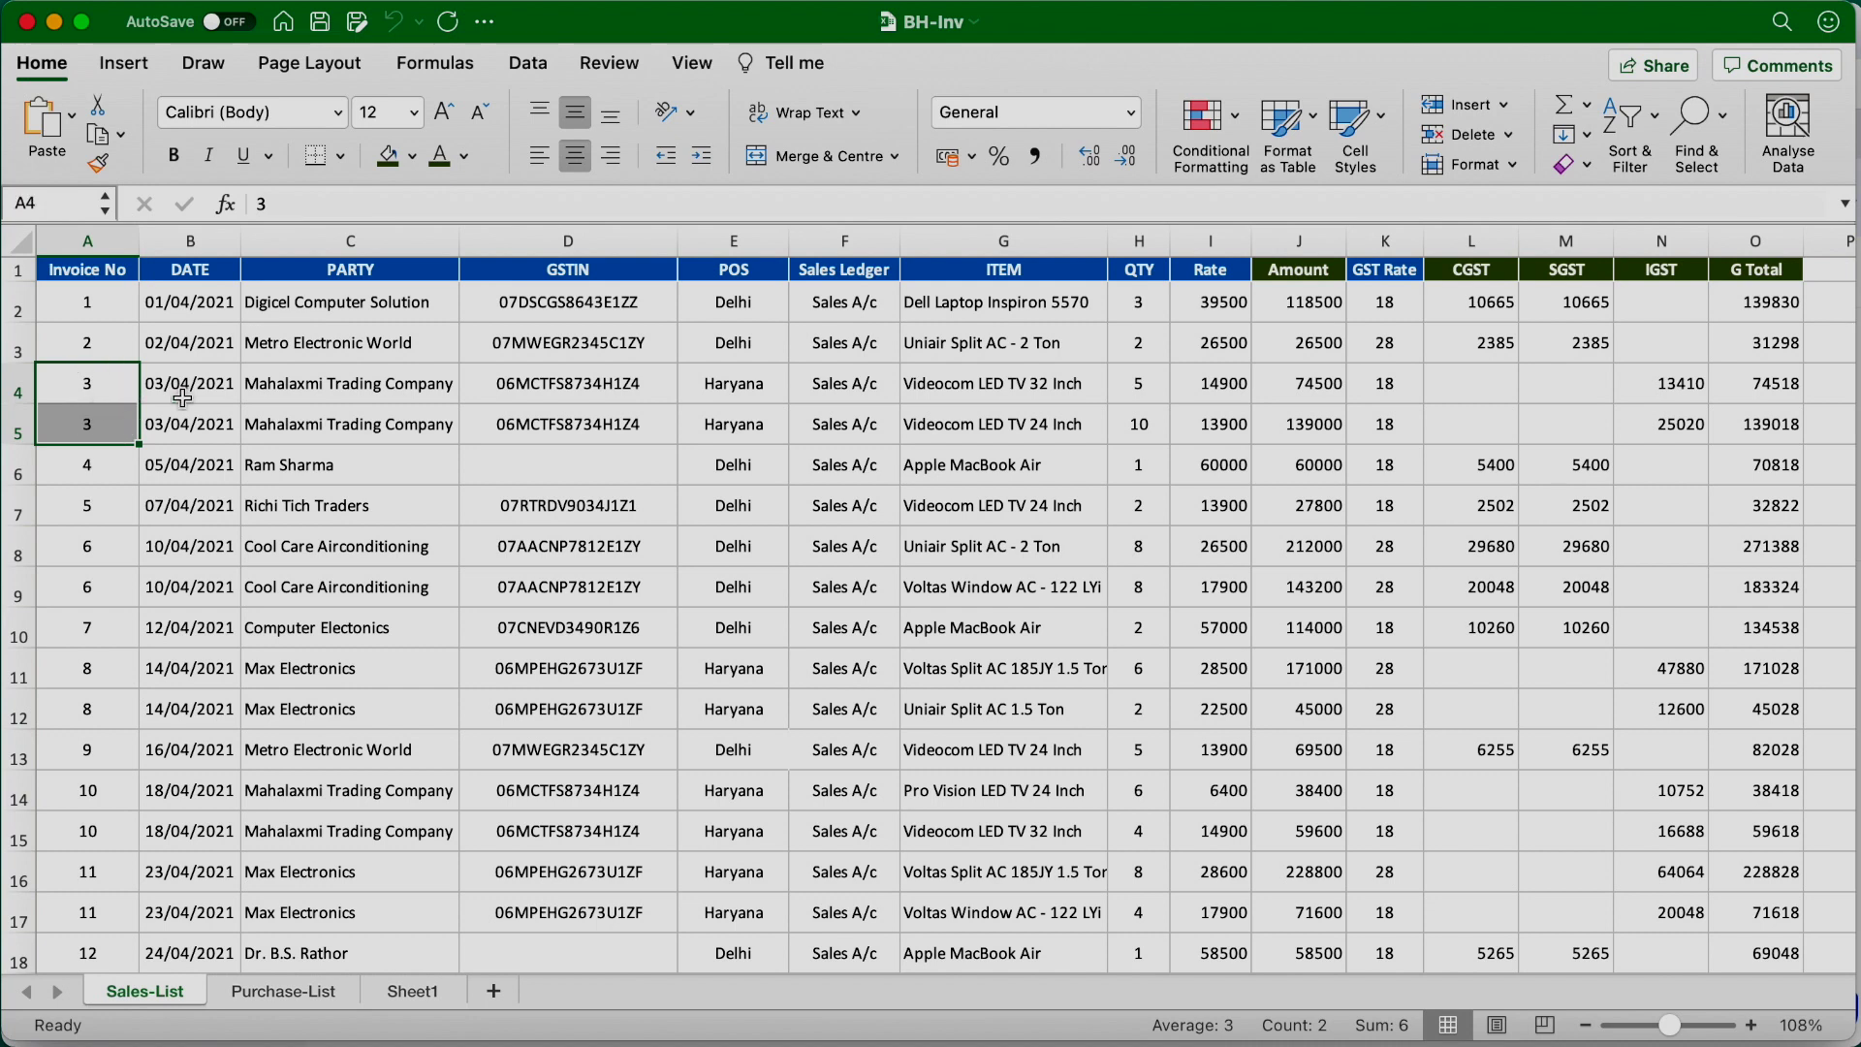
pyautogui.click(1008, 306)
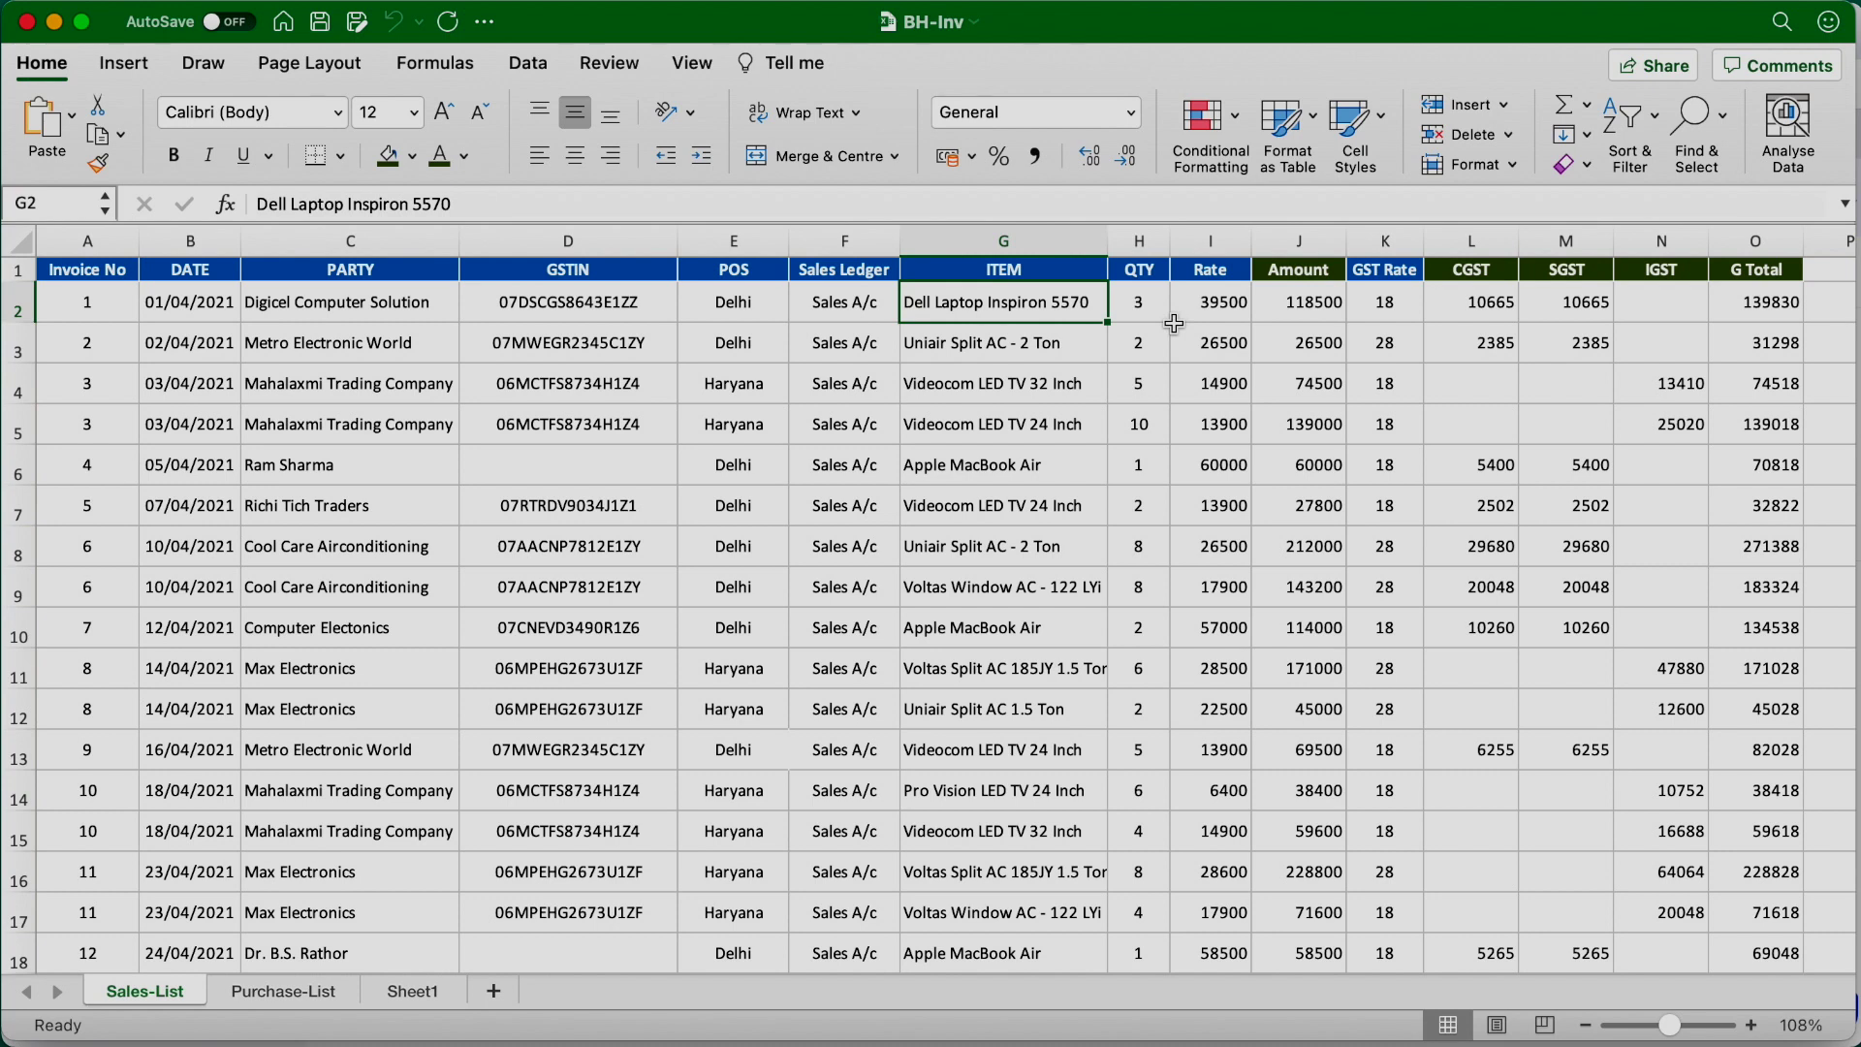
# Step: Start a new Excel sales upload for Bharat Home Appliances as Item Invoice (With Item)
pyautogui.scroll(-3, 599, 572)
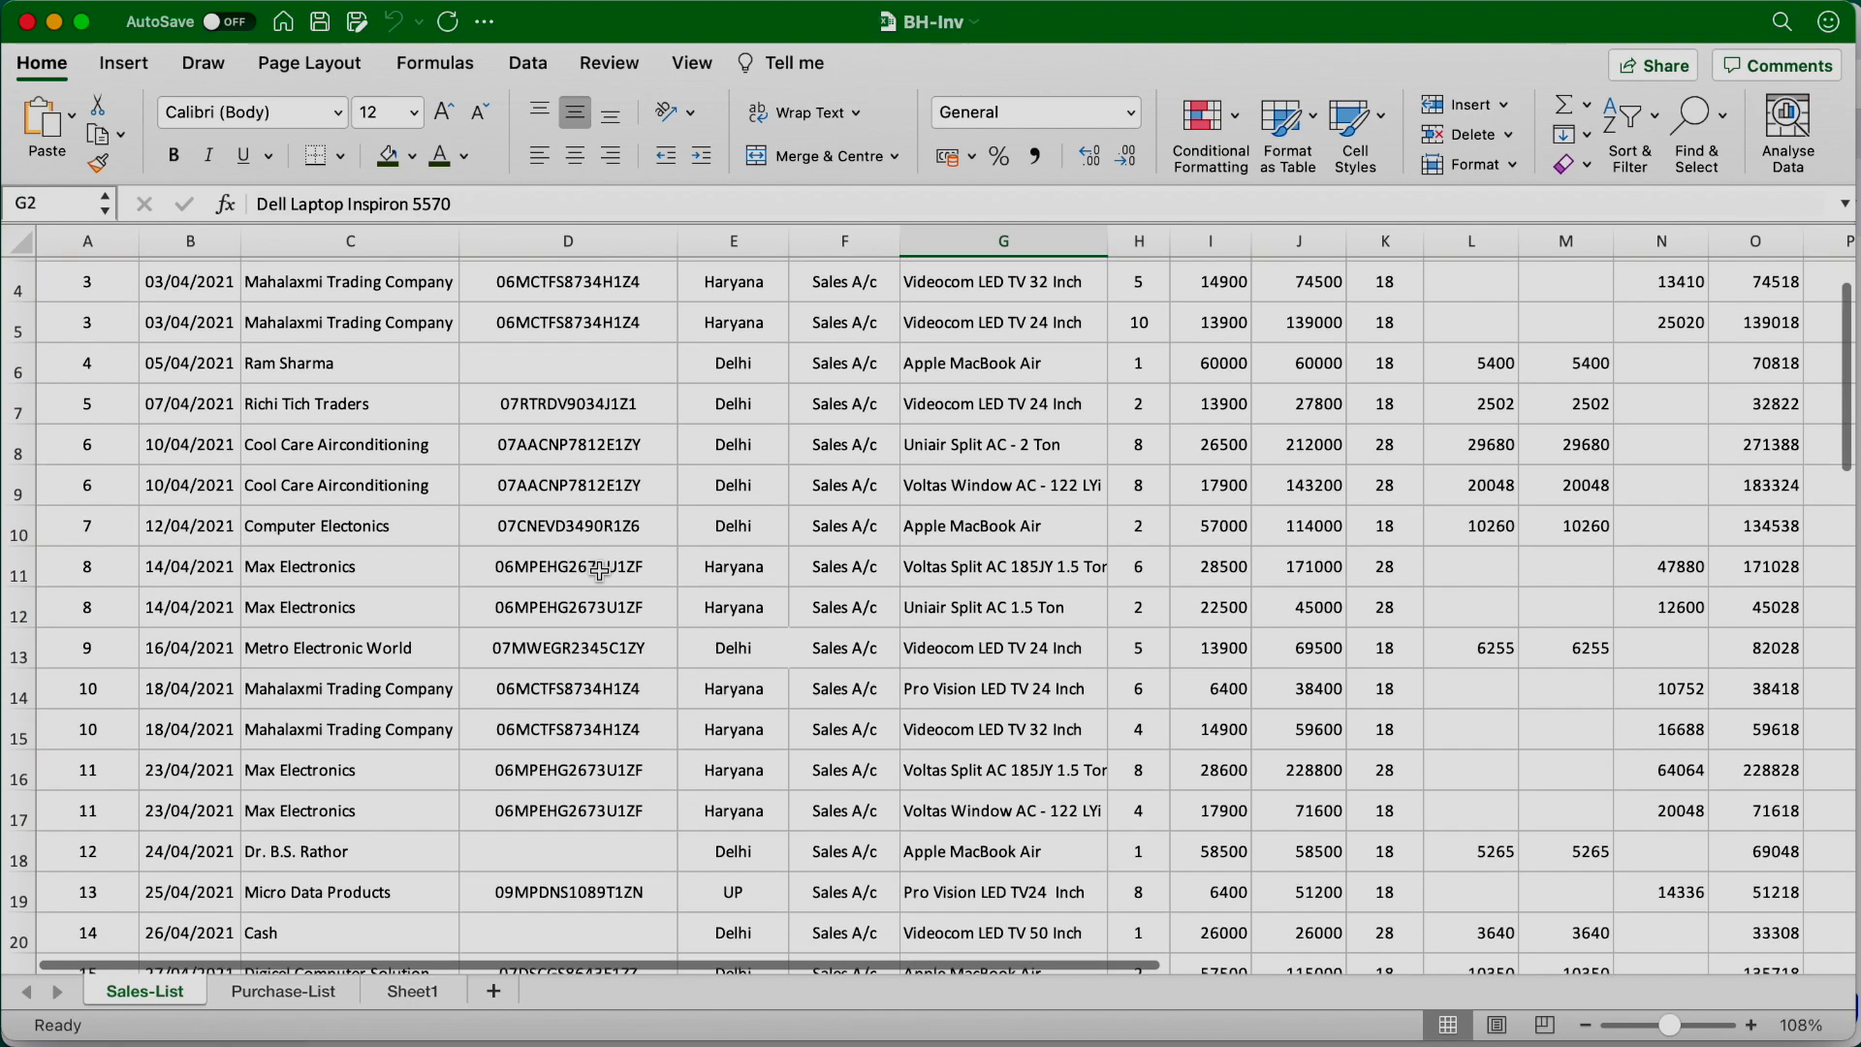
pyautogui.scroll(-2, 599, 571)
pyautogui.scroll(-1, 599, 572)
pyautogui.scroll(-3, 599, 572)
pyautogui.scroll(-1, 599, 572)
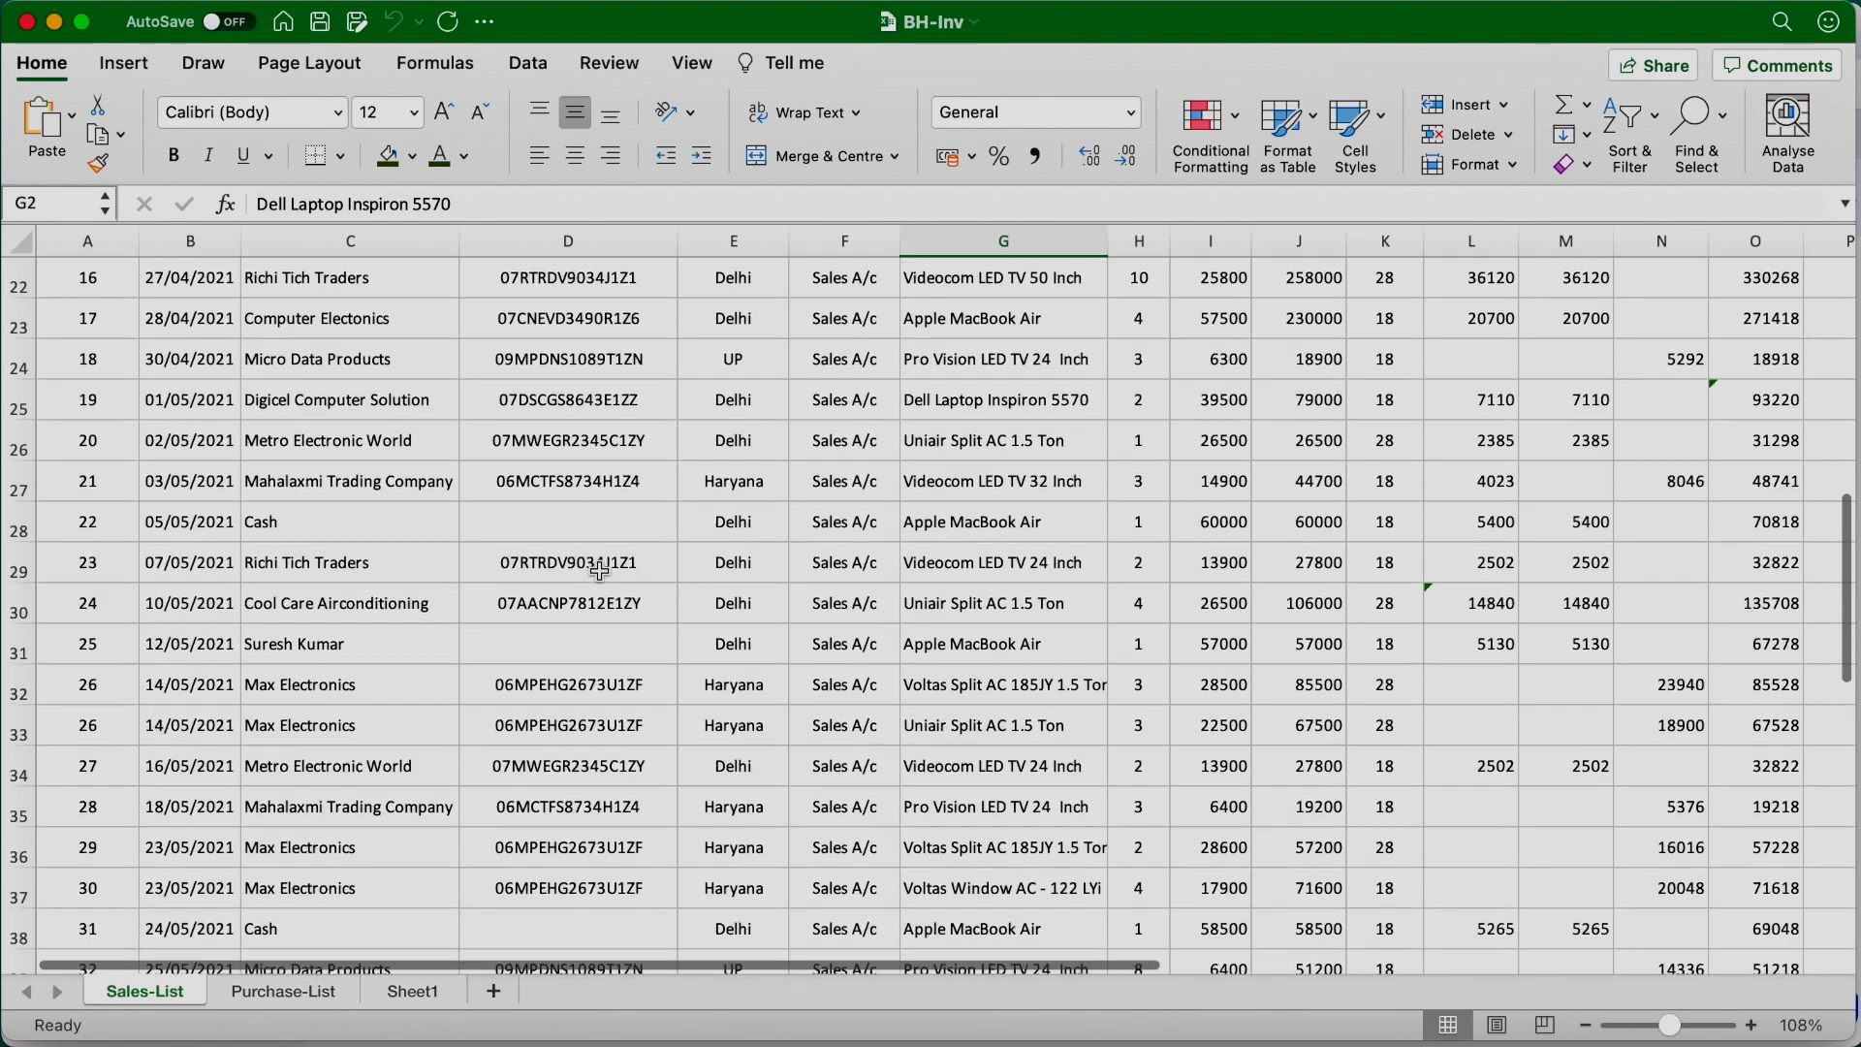
pyautogui.scroll(-3, 599, 572)
pyautogui.scroll(-1, 599, 572)
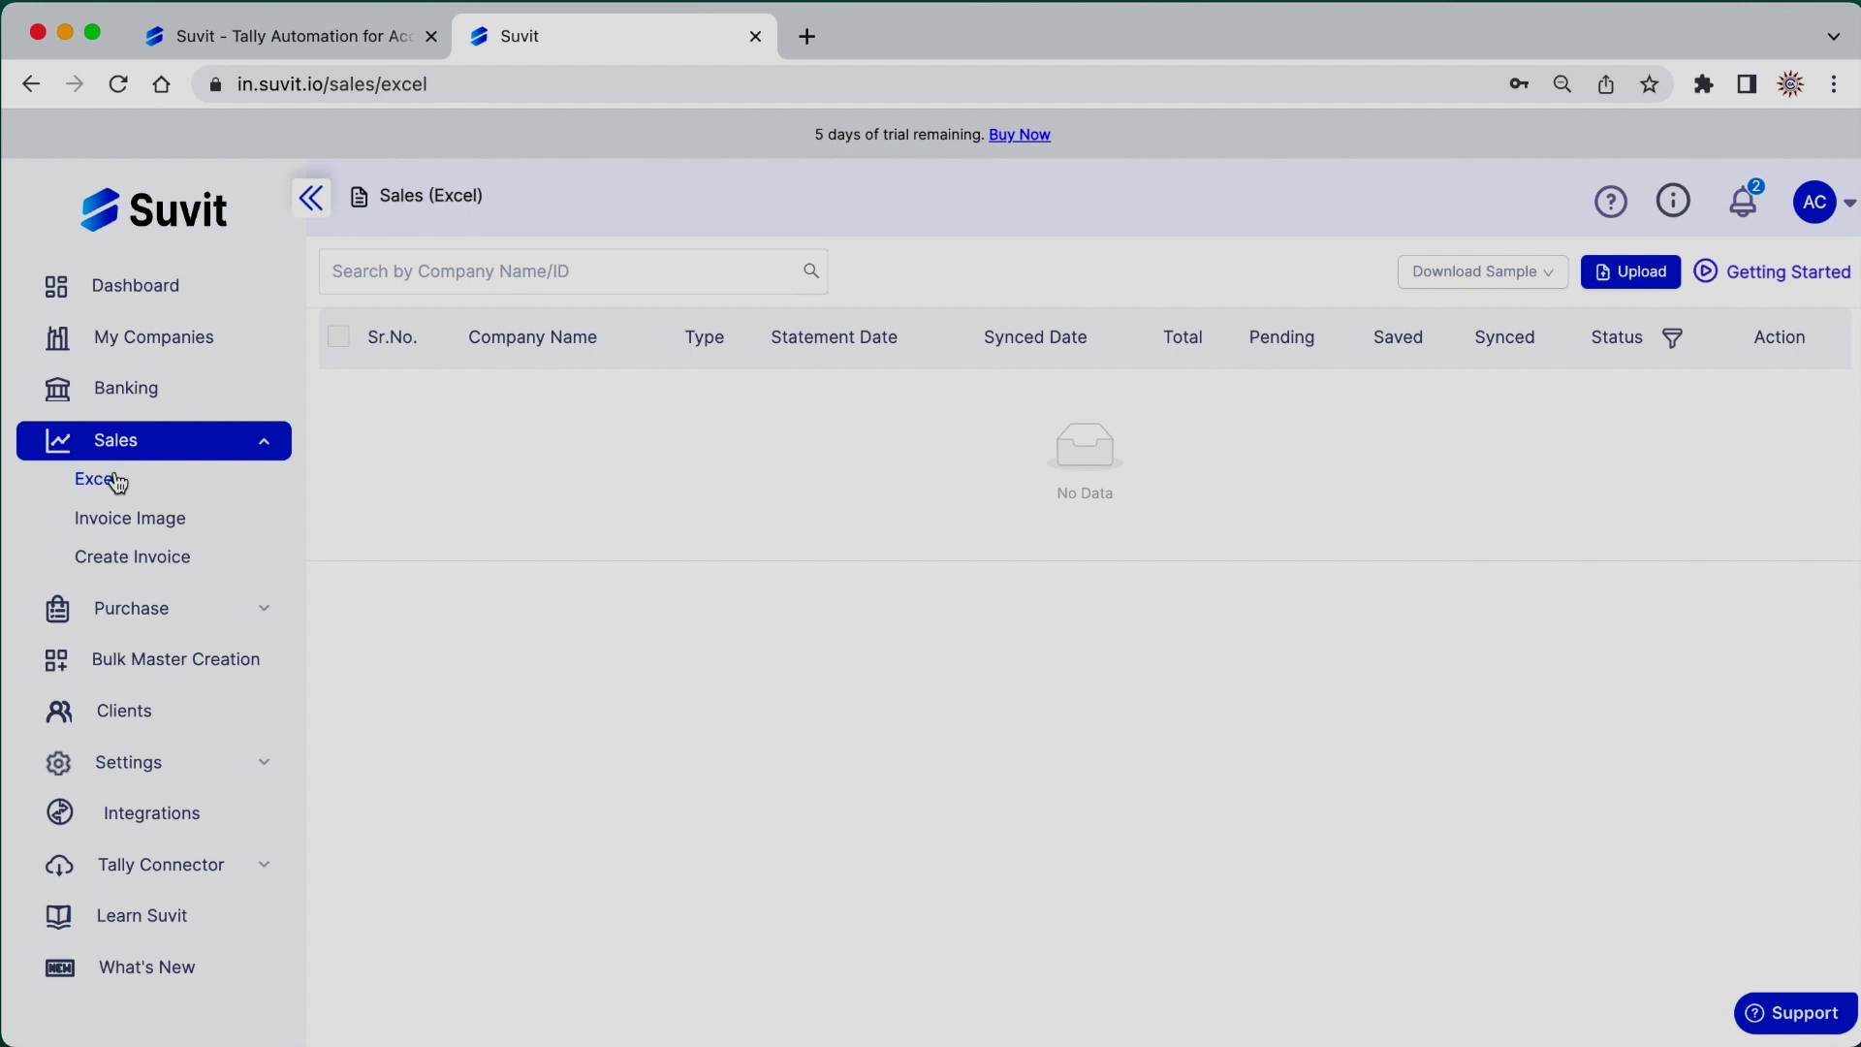
pyautogui.click(107, 482)
pyautogui.click(1634, 281)
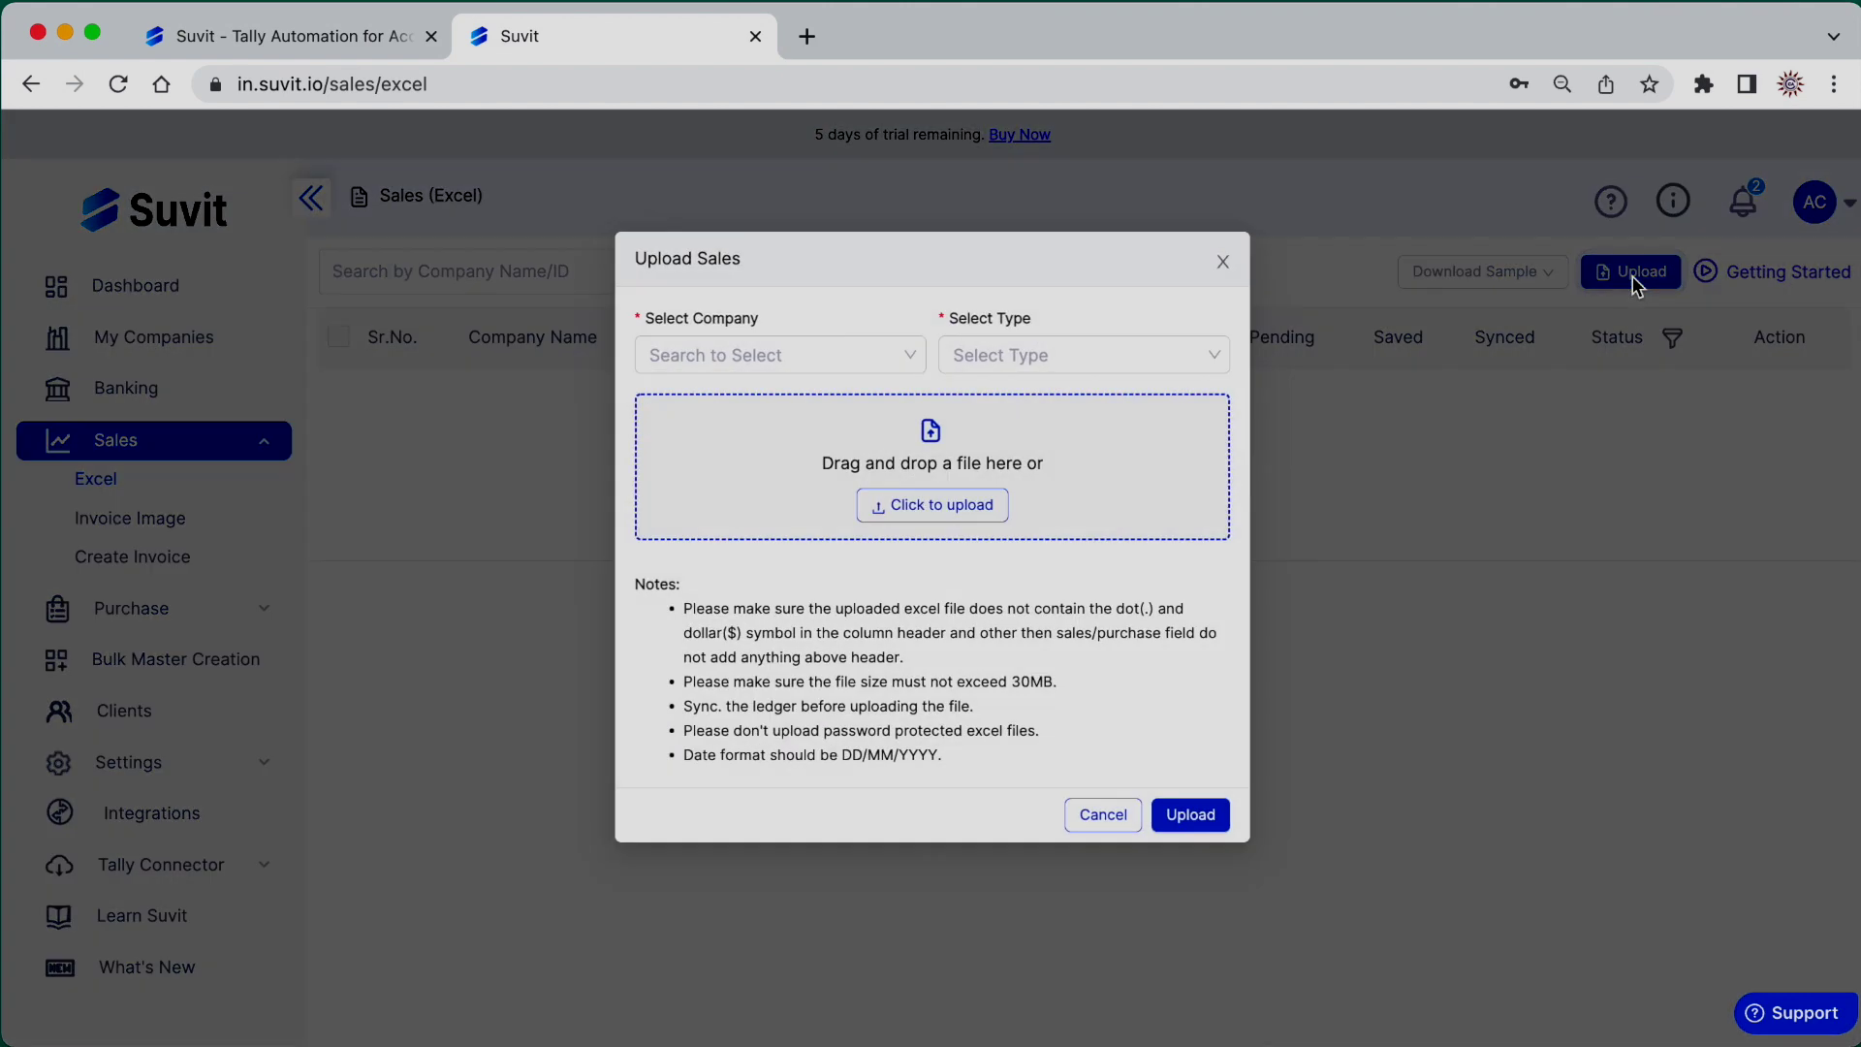
pyautogui.click(848, 356)
pyautogui.click(819, 402)
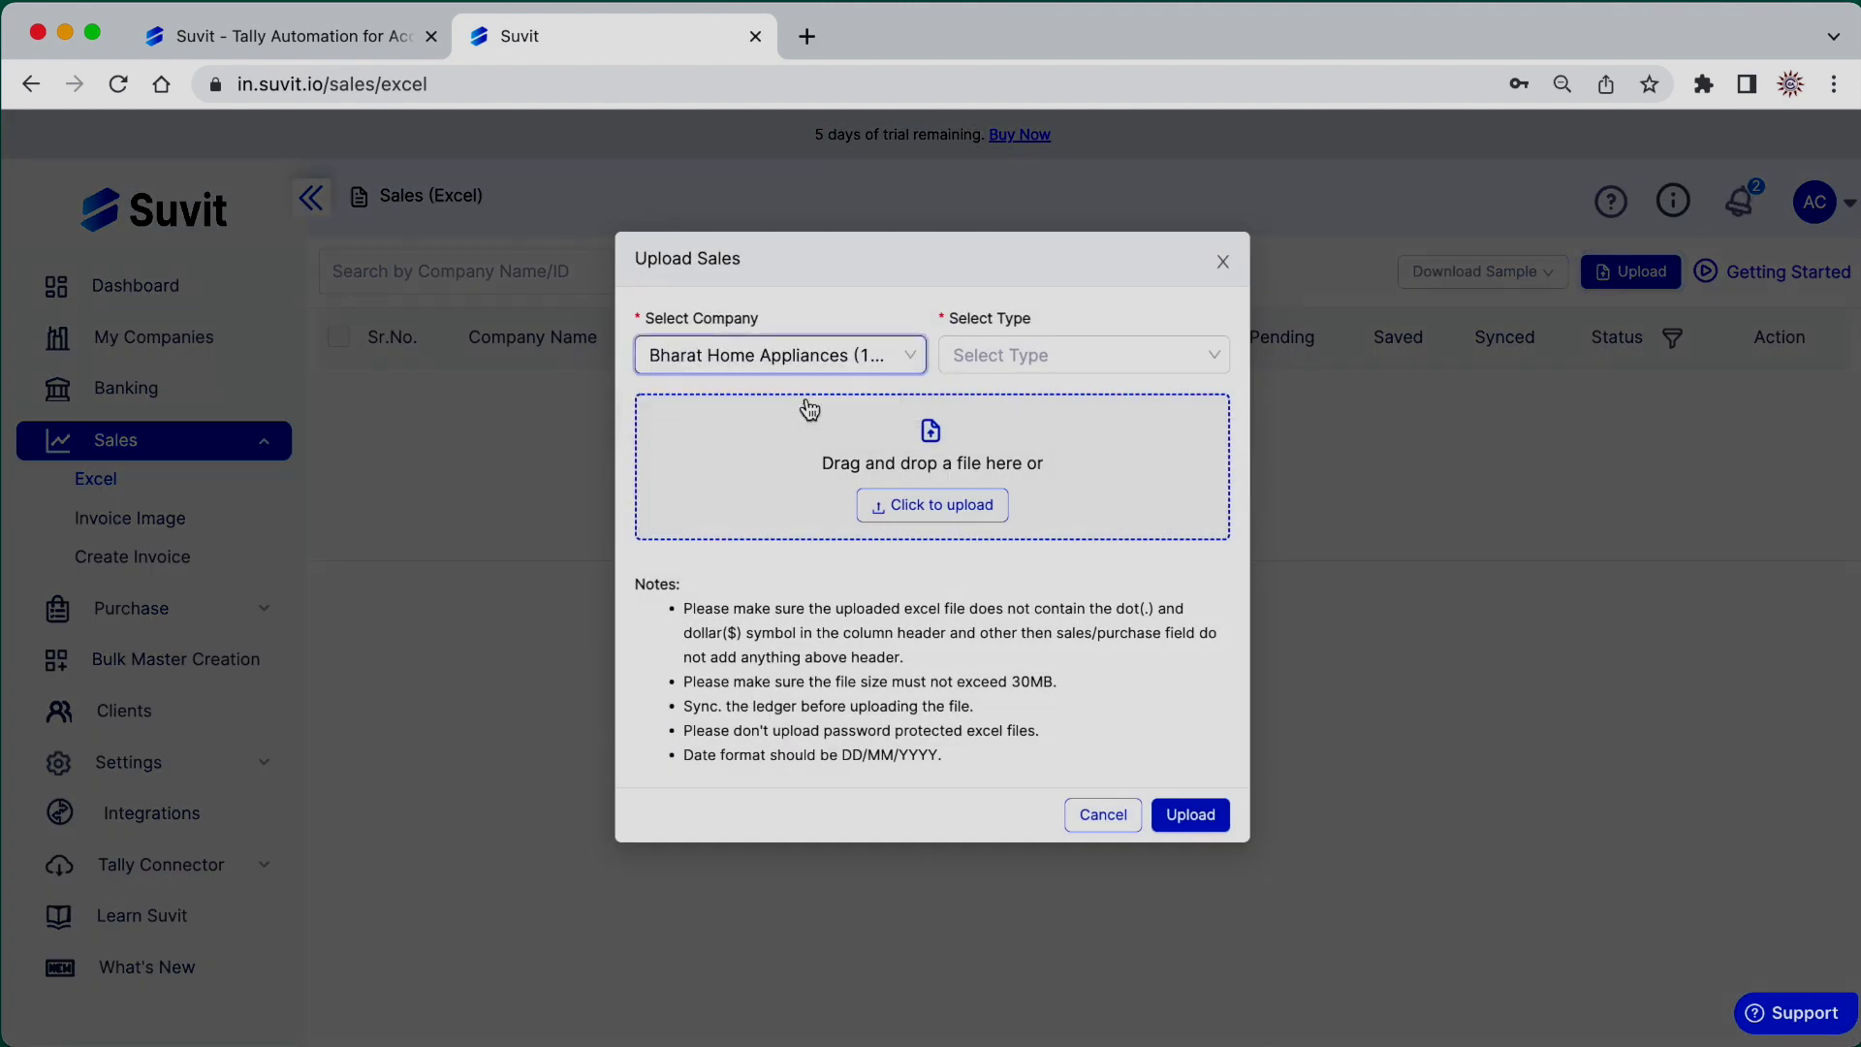
pyautogui.click(1009, 357)
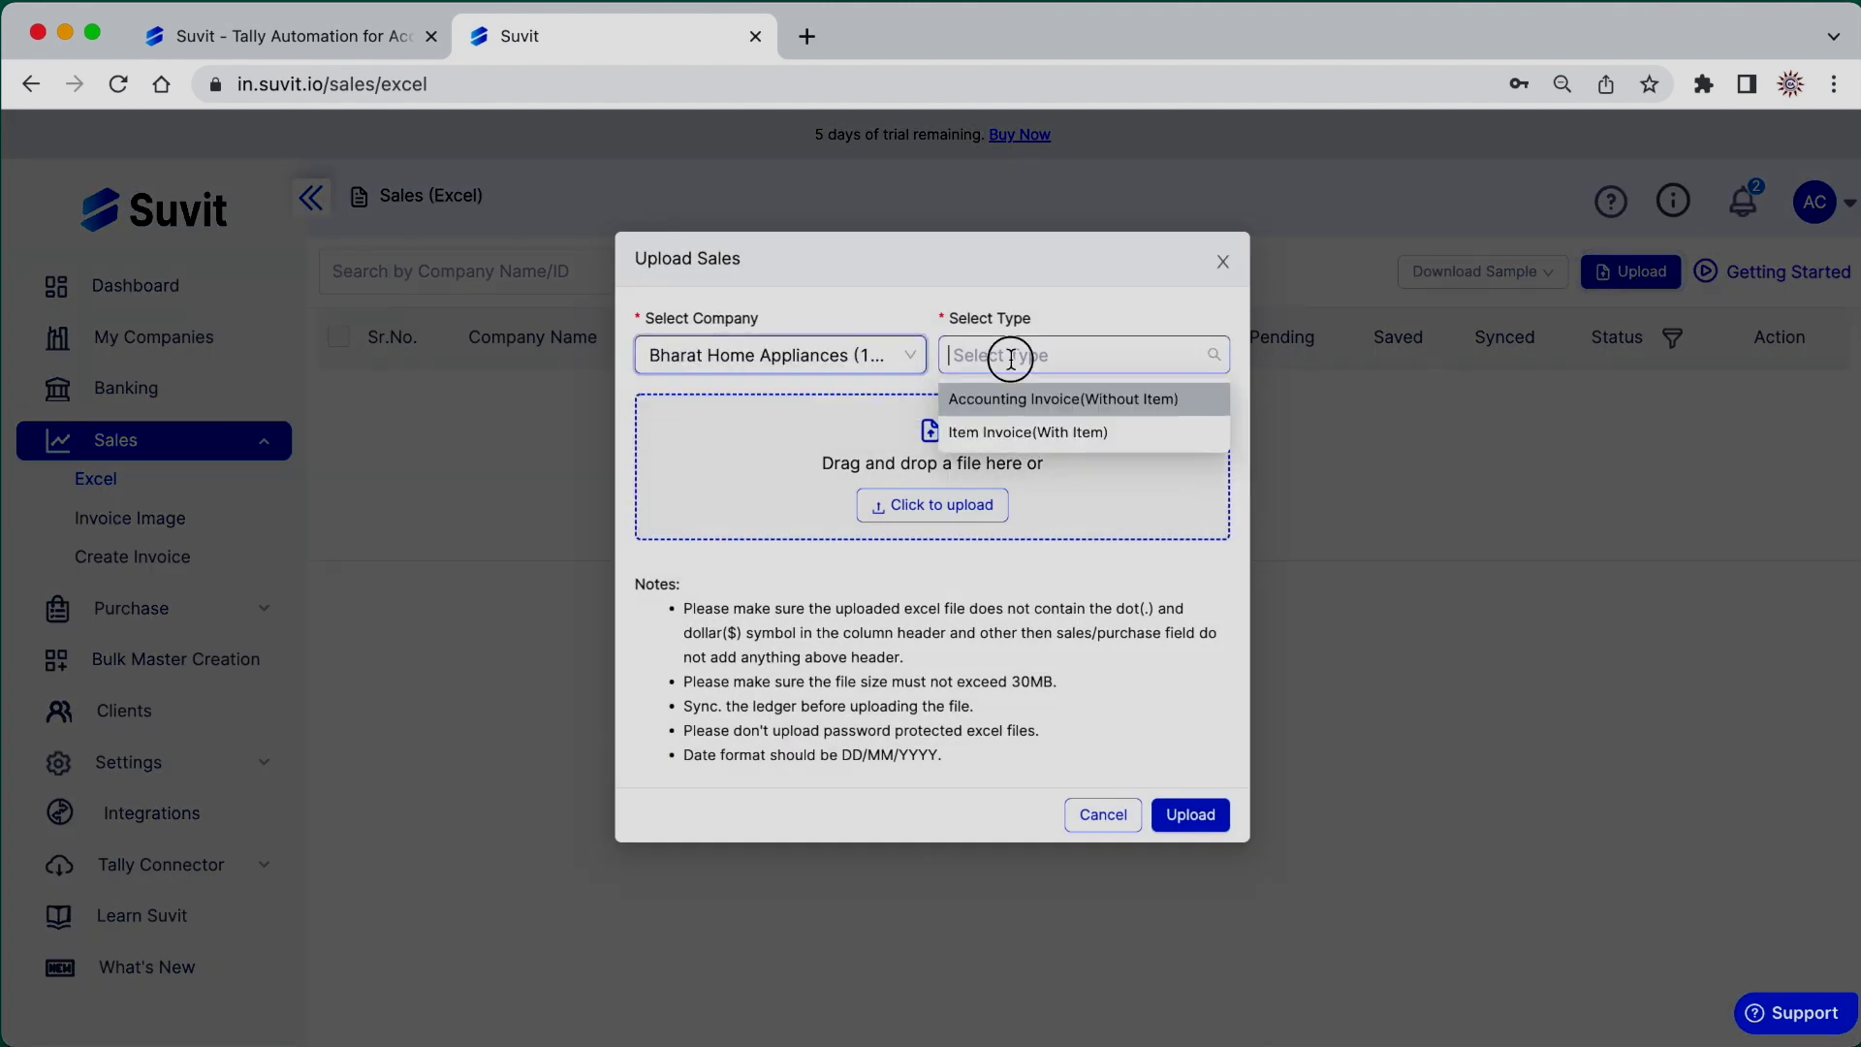
pyautogui.click(1009, 441)
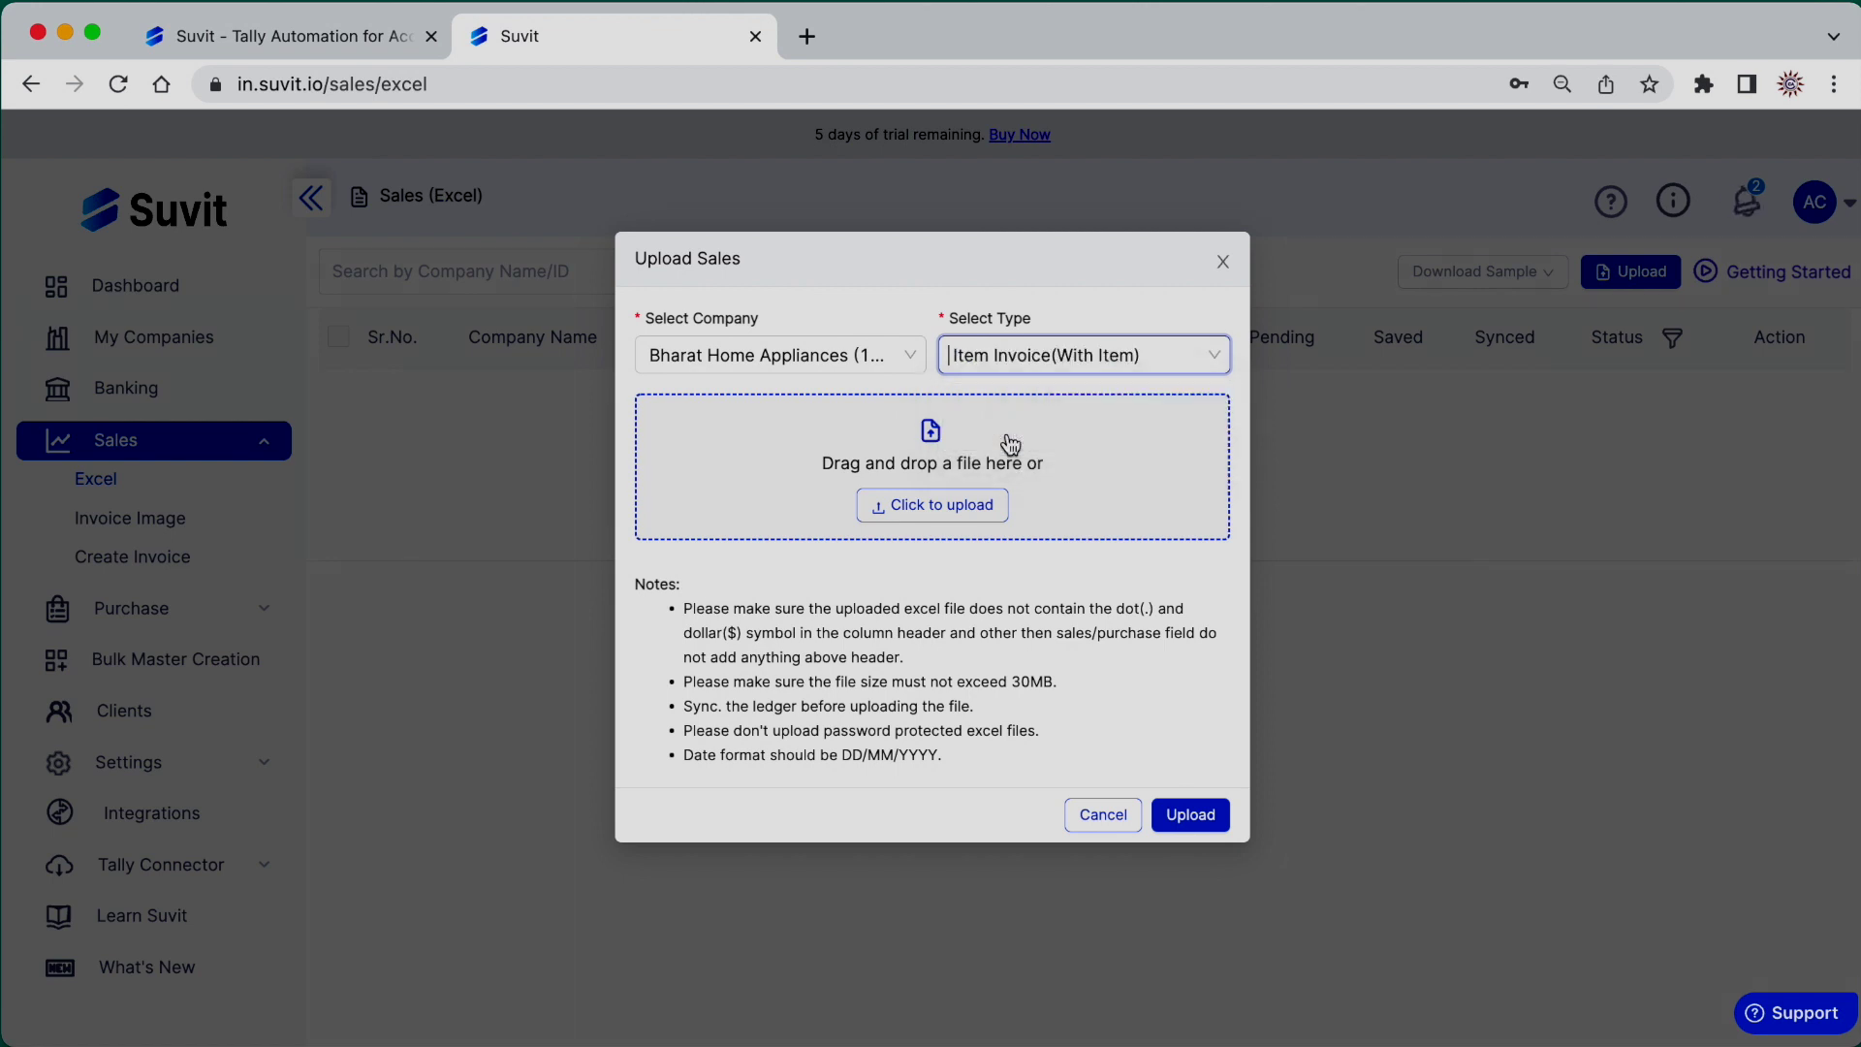
# Step: Attach BH-Inv.xlsx and submit the upload
pyautogui.click(934, 506)
pyautogui.click(692, 387)
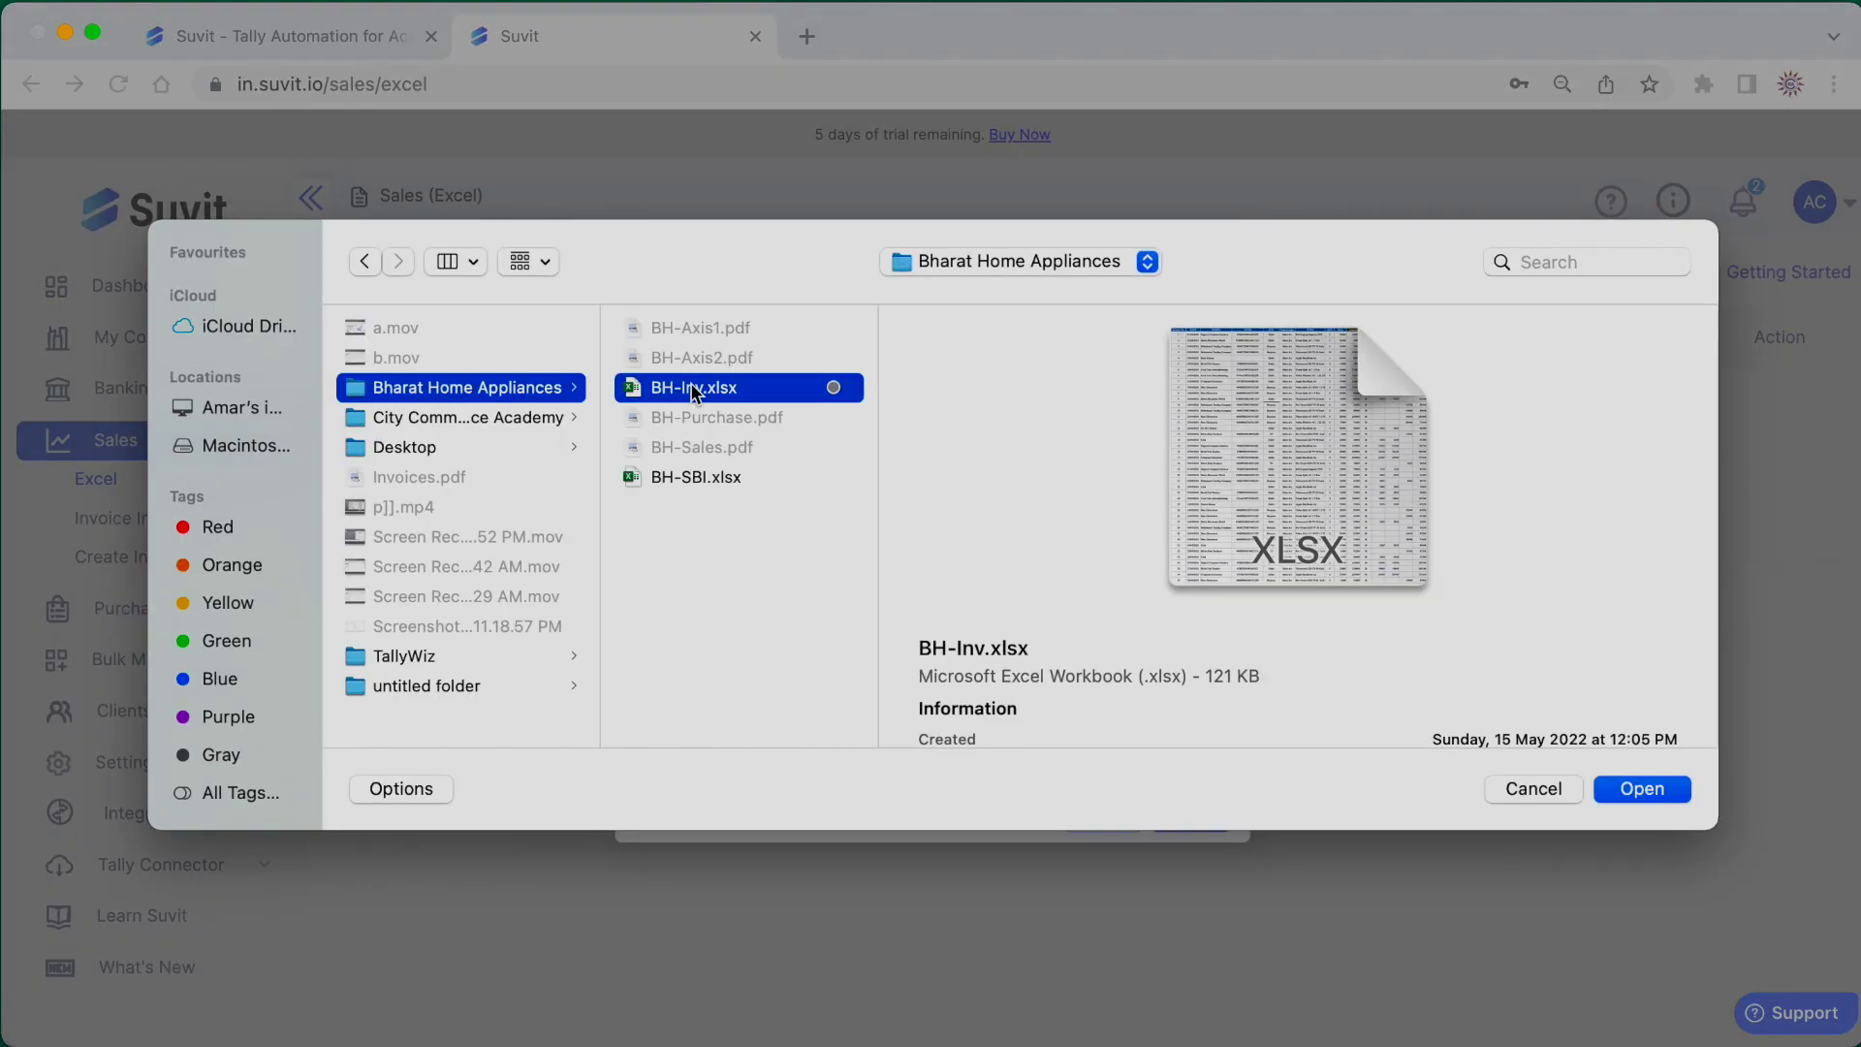
pyautogui.click(1683, 799)
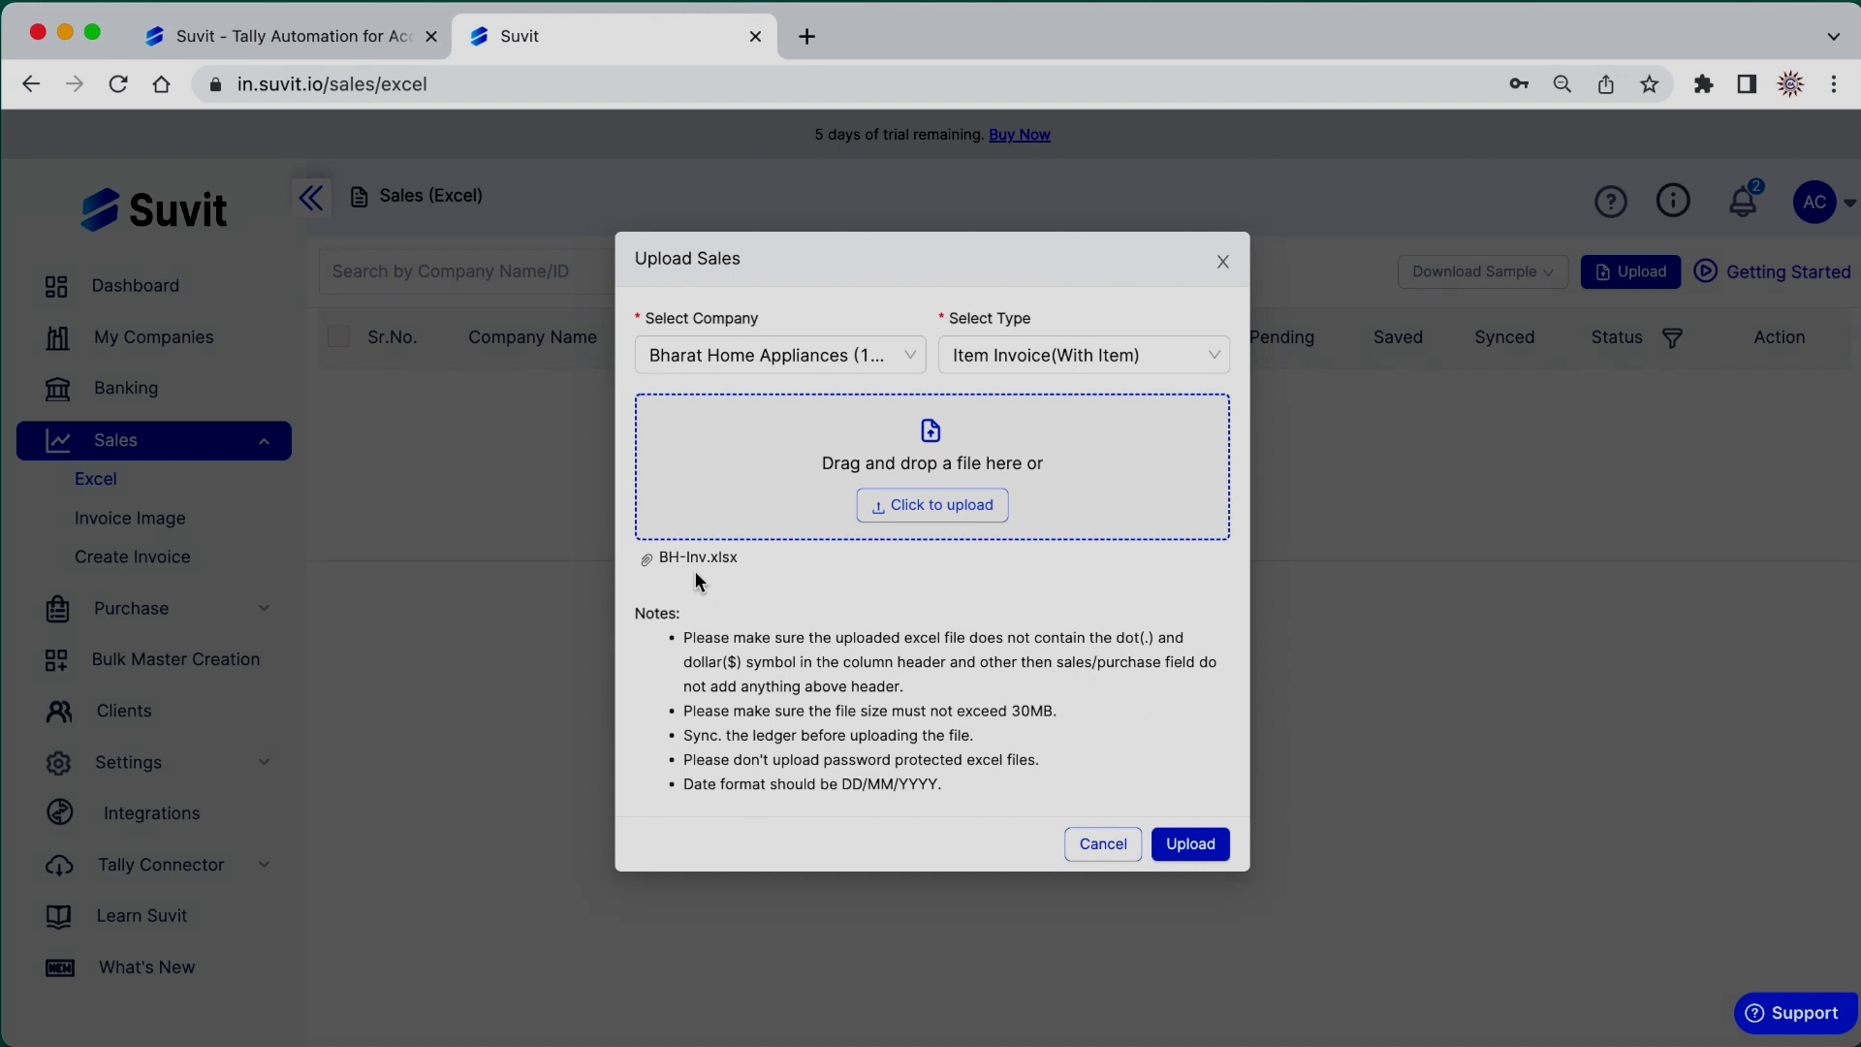
pyautogui.click(1192, 846)
pyautogui.click(1192, 845)
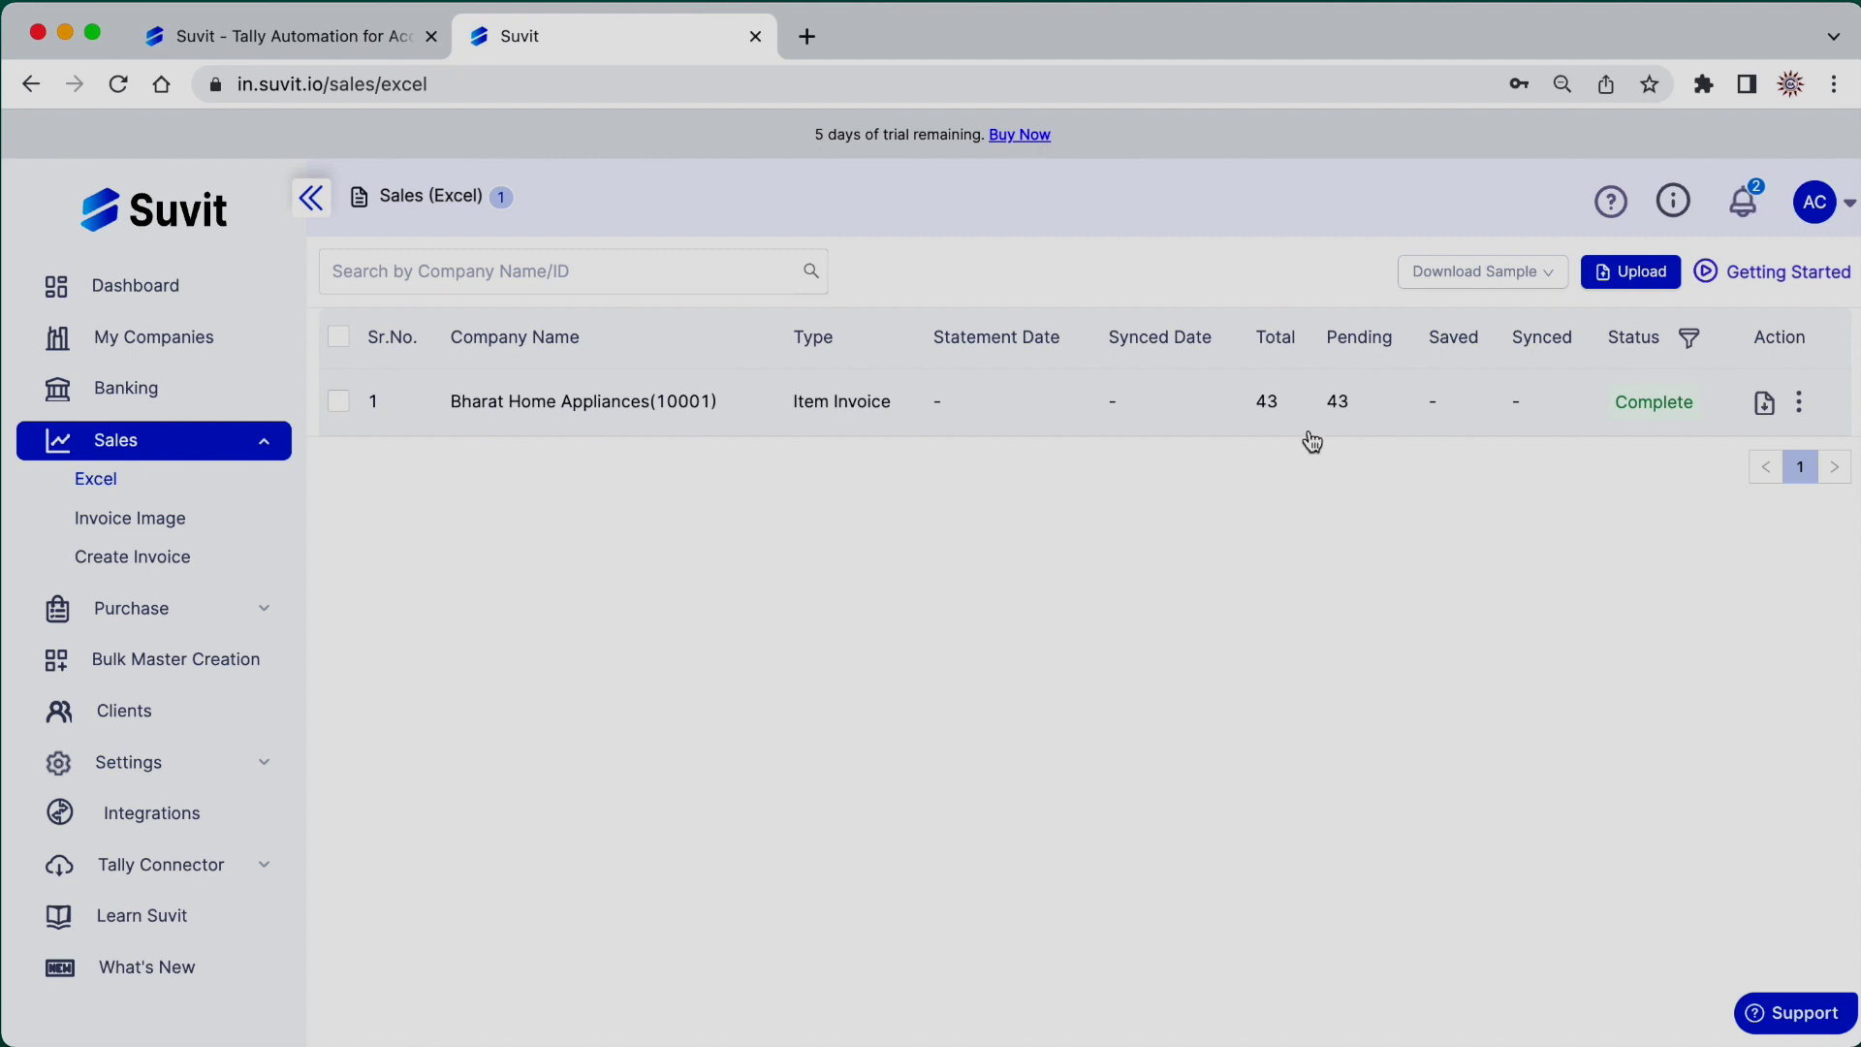
# Step: Open the Map Fields page of the uploaded Bharat Home Appliances BH-Inv file
pyautogui.click(840, 411)
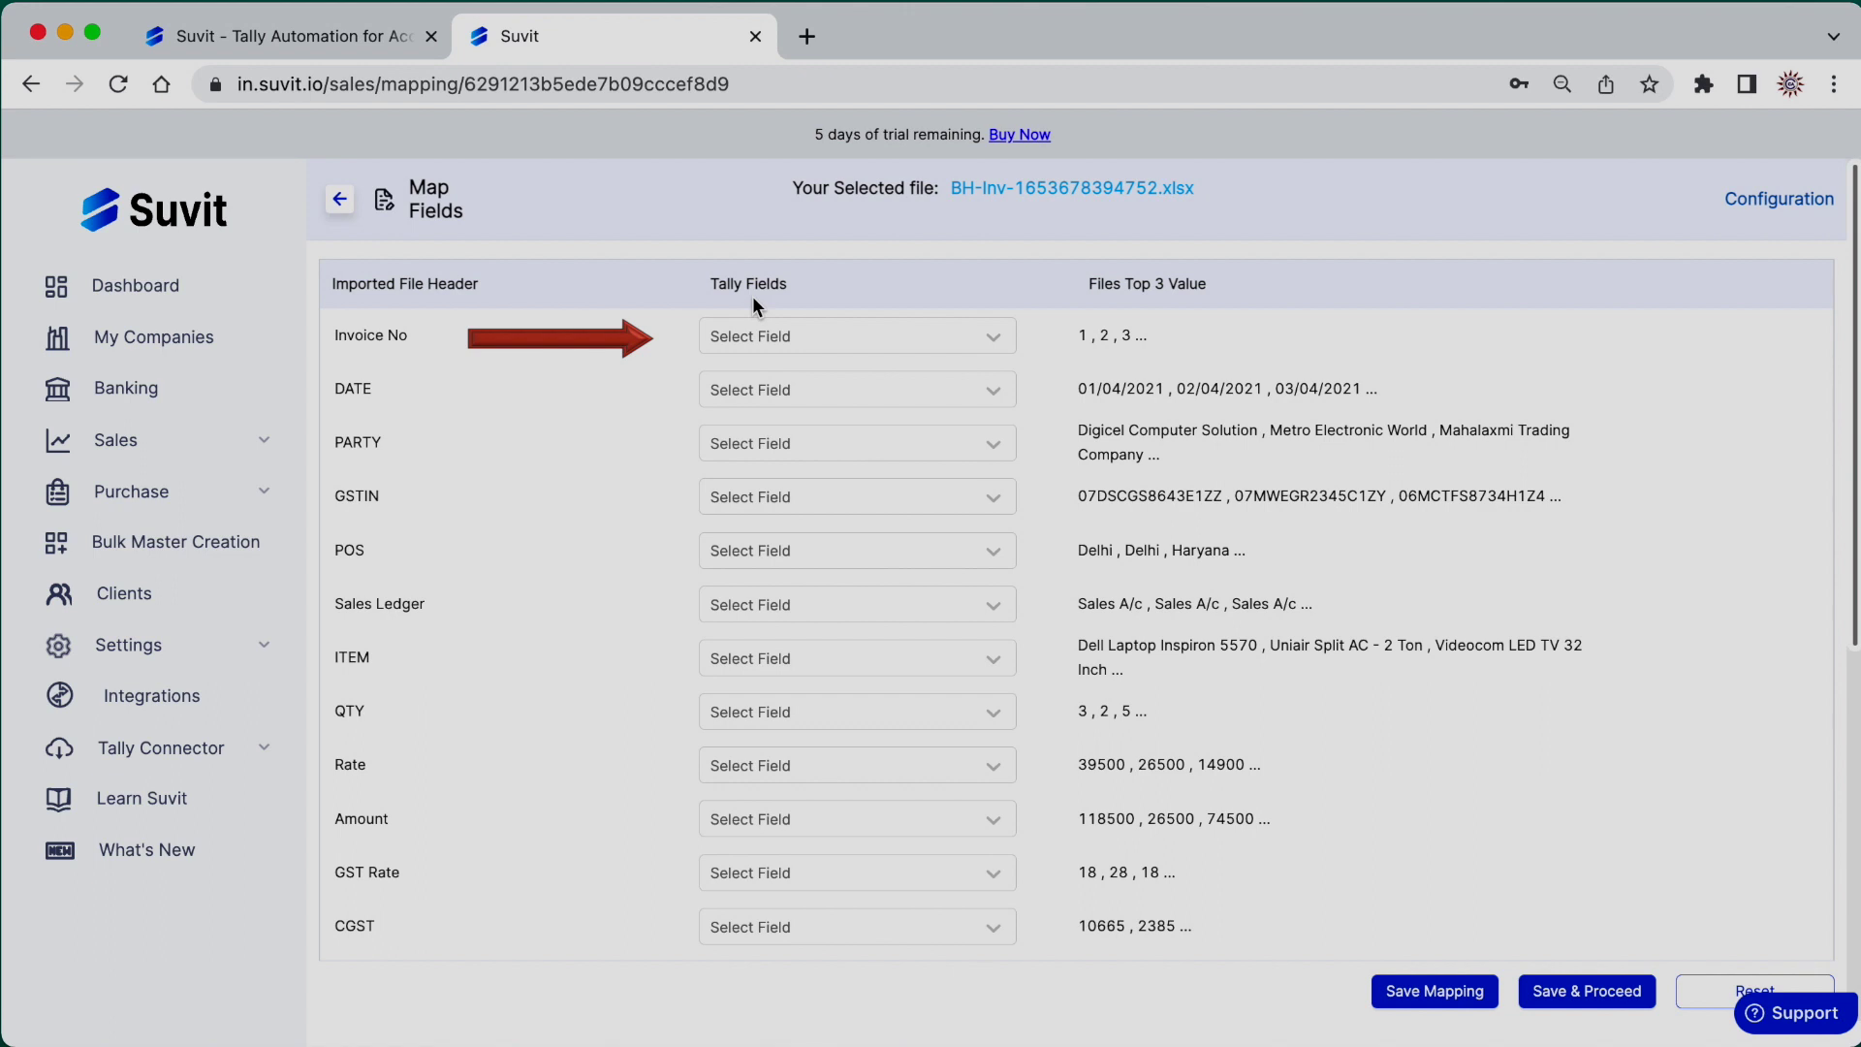
# Step: Map Invoice No, DATE, PARTY and GSTIN to Reference No, Date, Party A/C Name and GSTIN/UIN
pyautogui.click(818, 335)
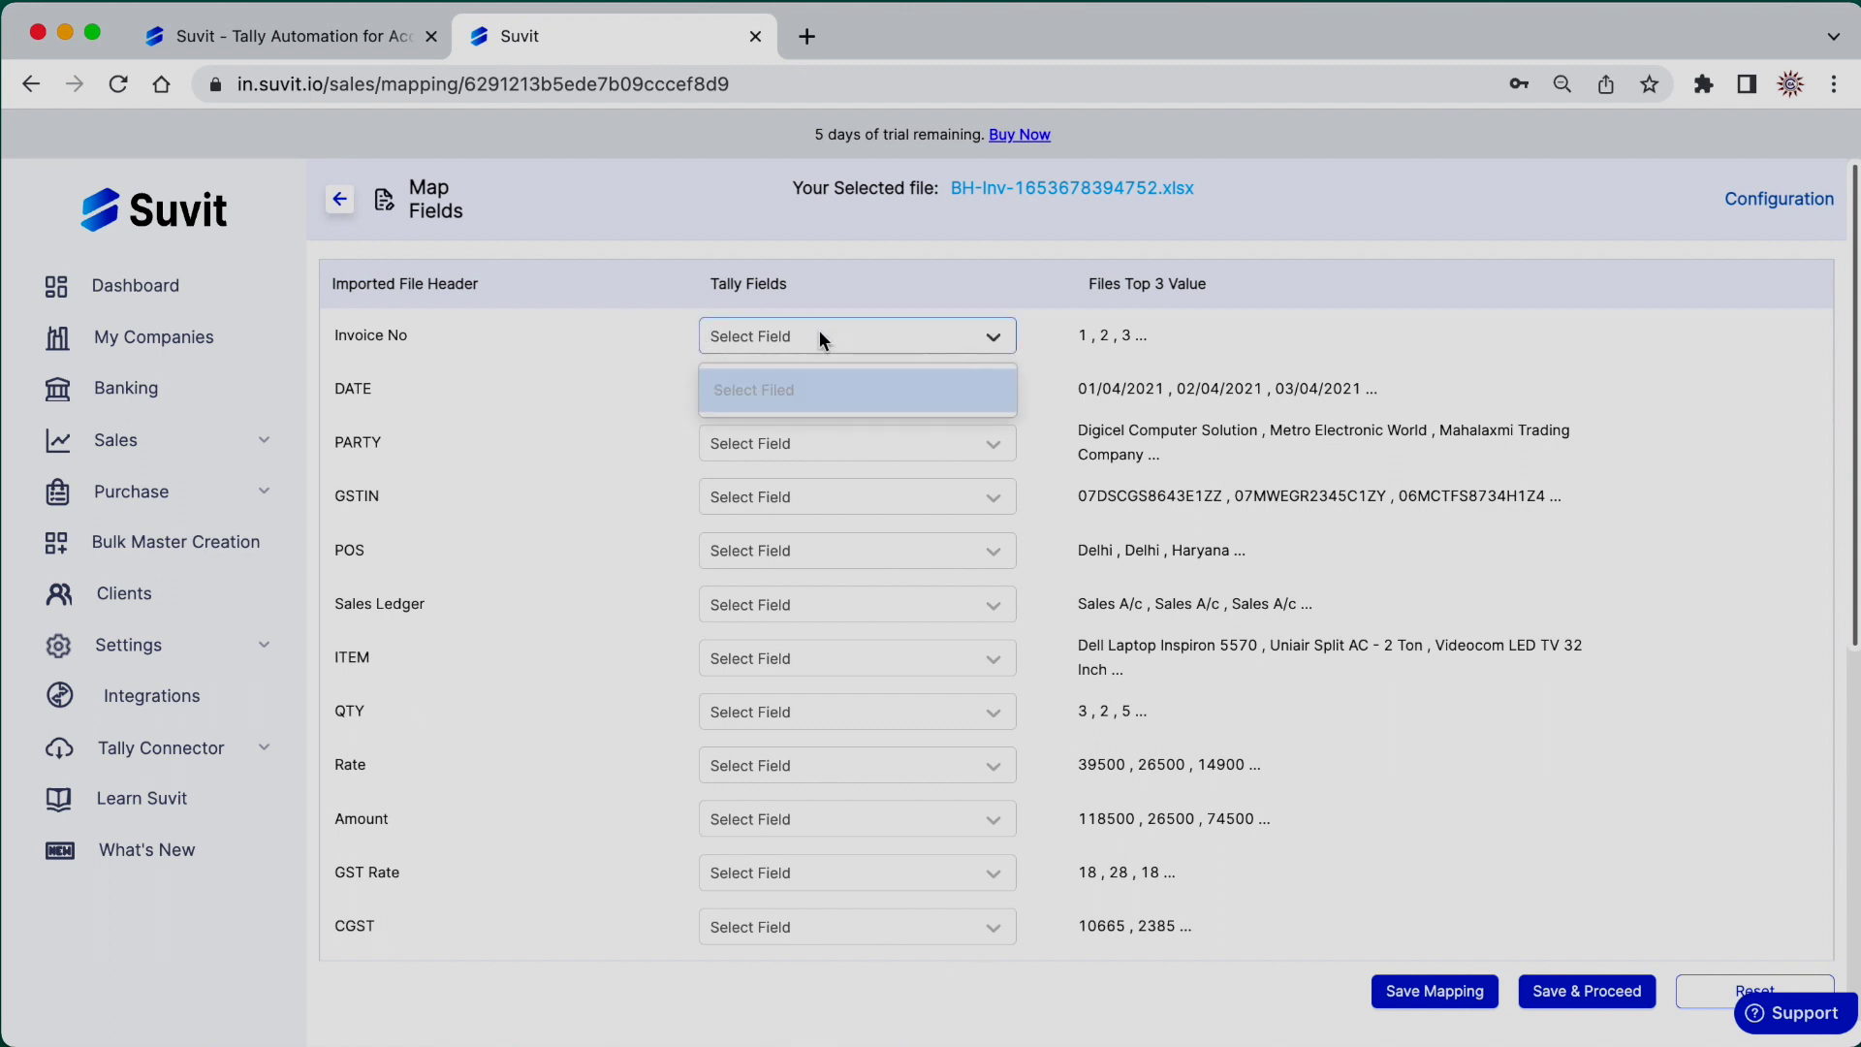
pyautogui.write('r')
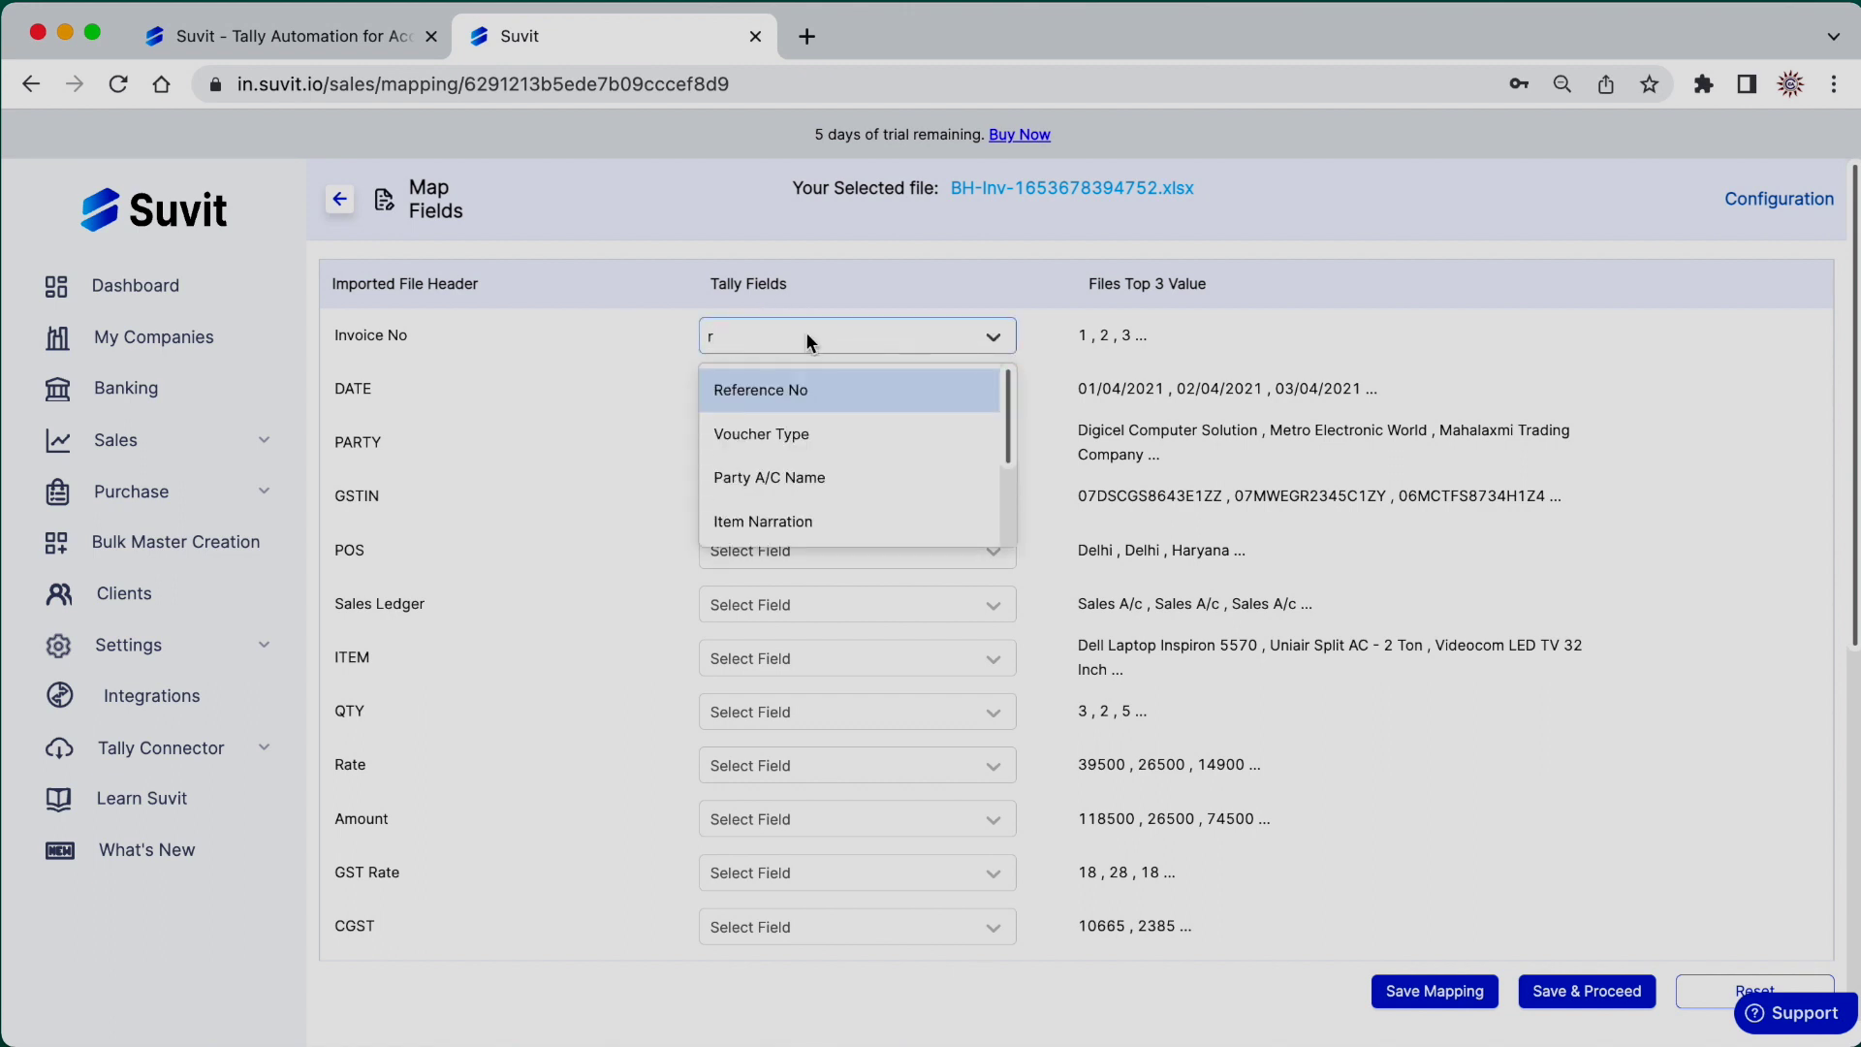
pyautogui.click(765, 388)
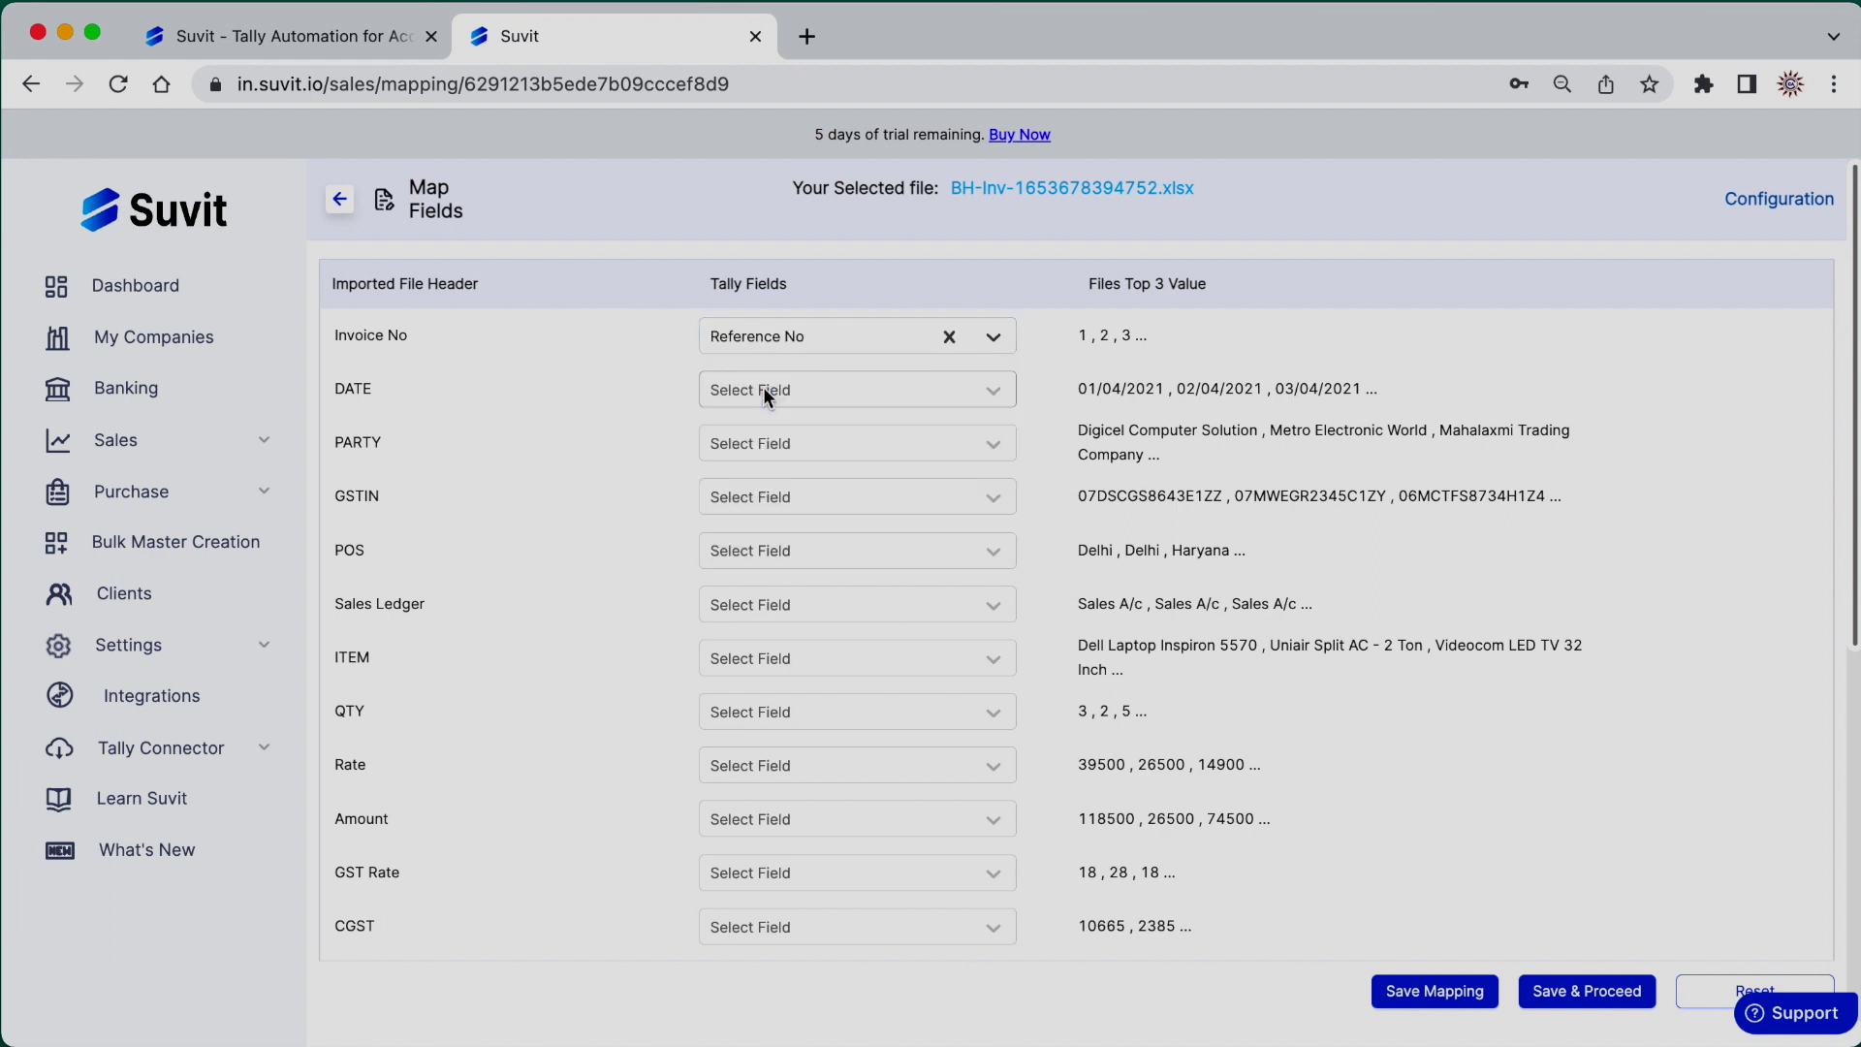
pyautogui.click(764, 390)
pyautogui.write('d')
pyautogui.click(766, 440)
pyautogui.click(763, 443)
pyautogui.write('p')
pyautogui.click(771, 538)
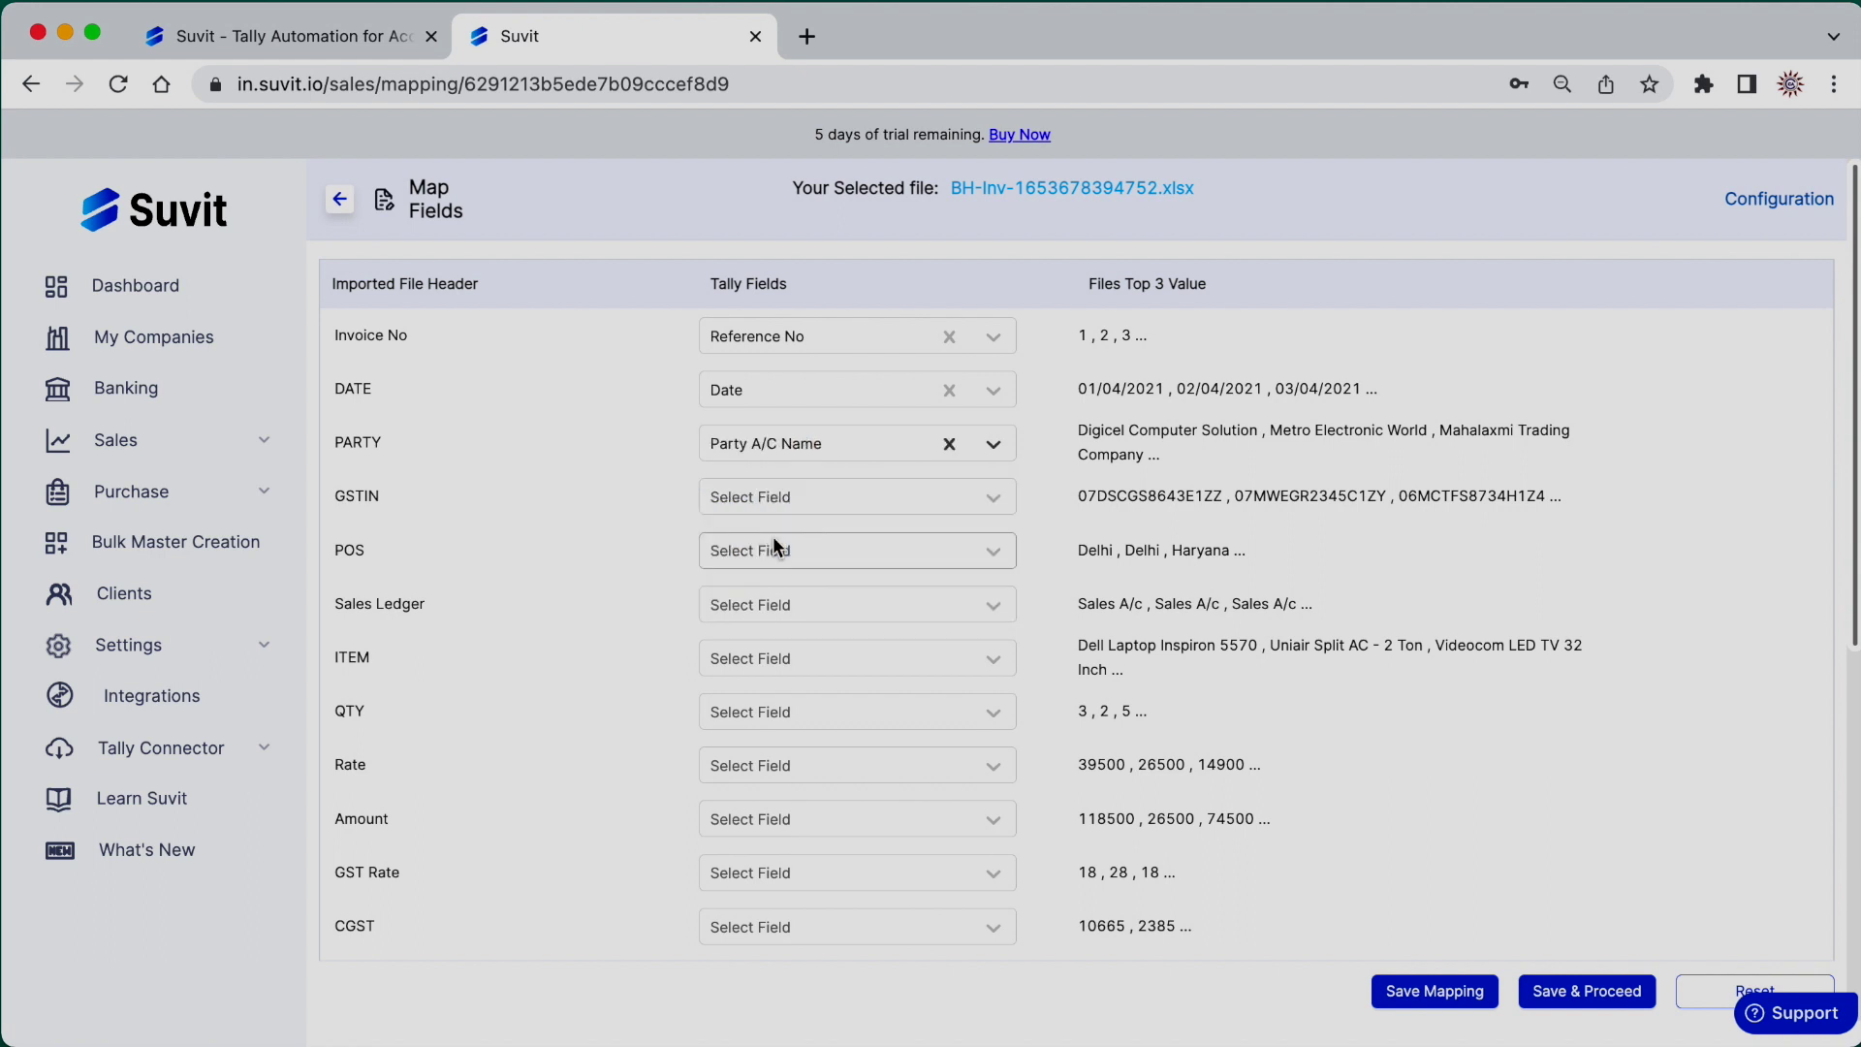
pyautogui.click(762, 498)
pyautogui.write('g')
pyautogui.click(765, 541)
# Step: Map POS, Sales Ledger, ITEM, QTY and Rate to Place of Supply, Sales ledger, Name of Item, Quantity and Rate
pyautogui.click(767, 550)
pyautogui.write('pl')
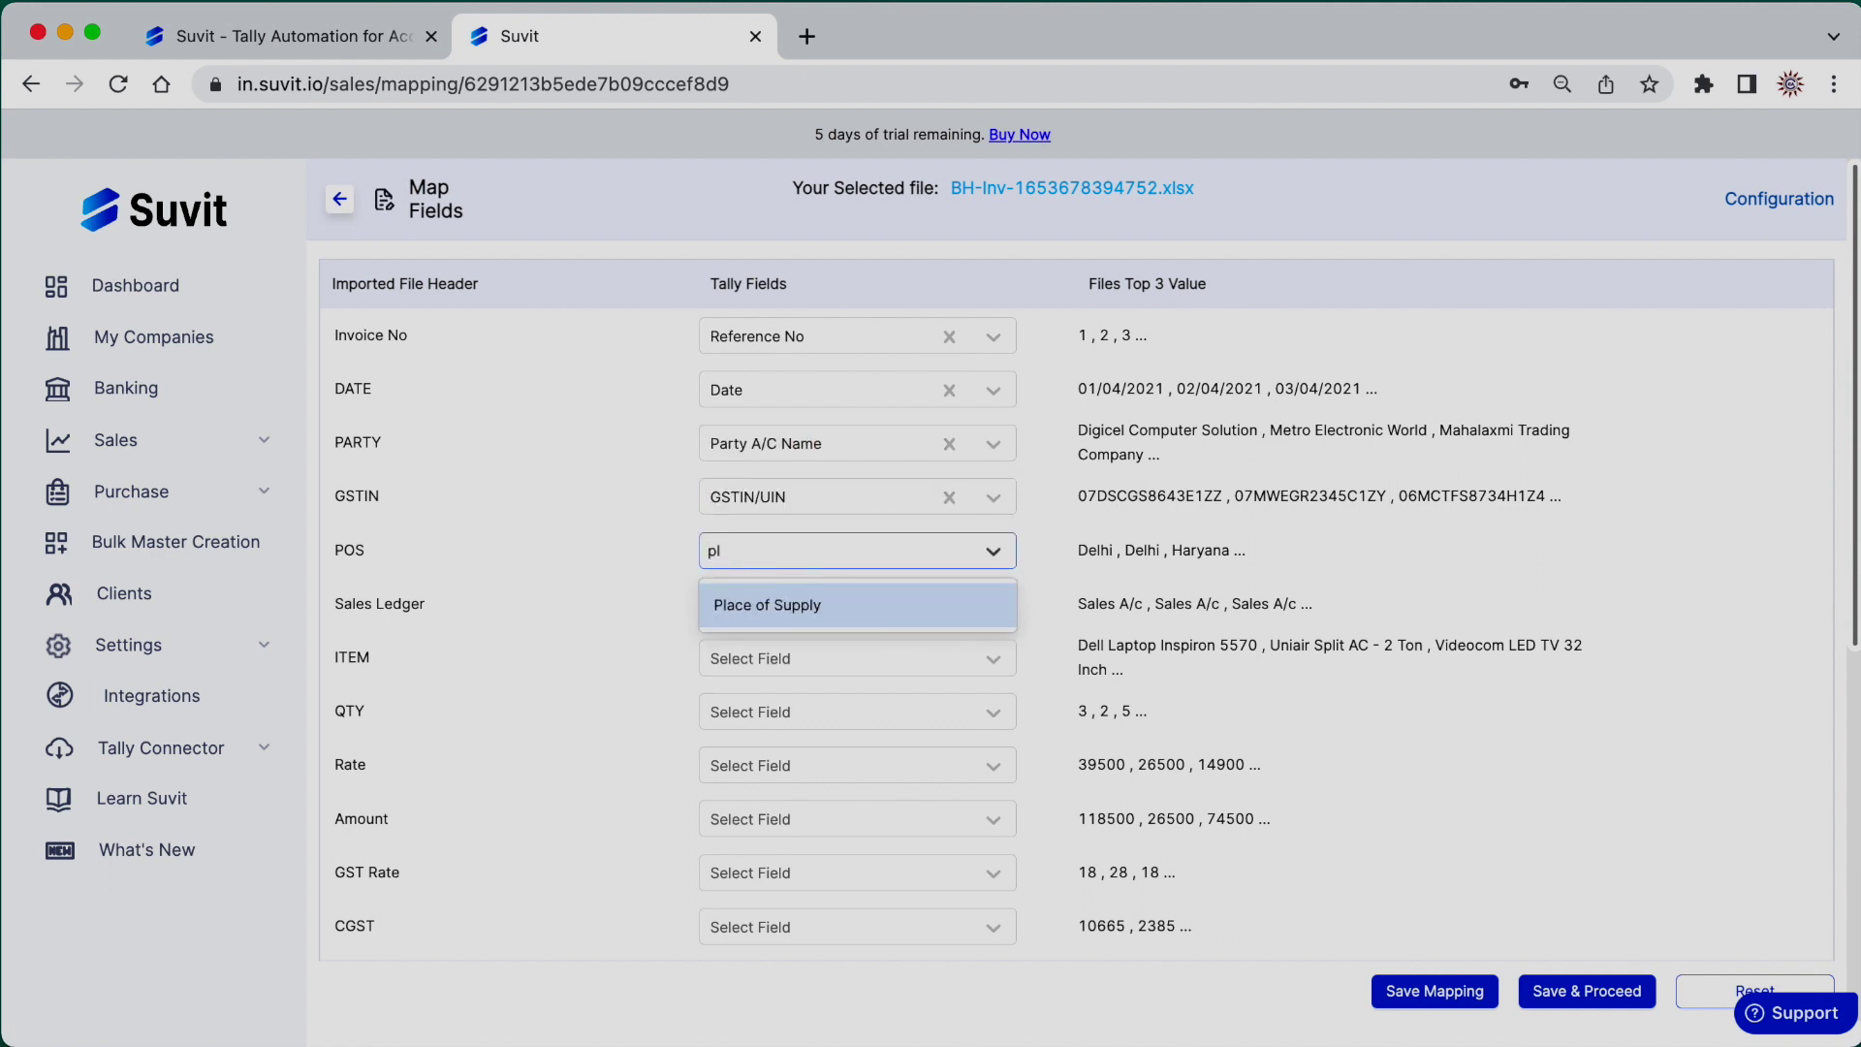
pyautogui.click(777, 604)
pyautogui.click(777, 603)
pyautogui.write('s')
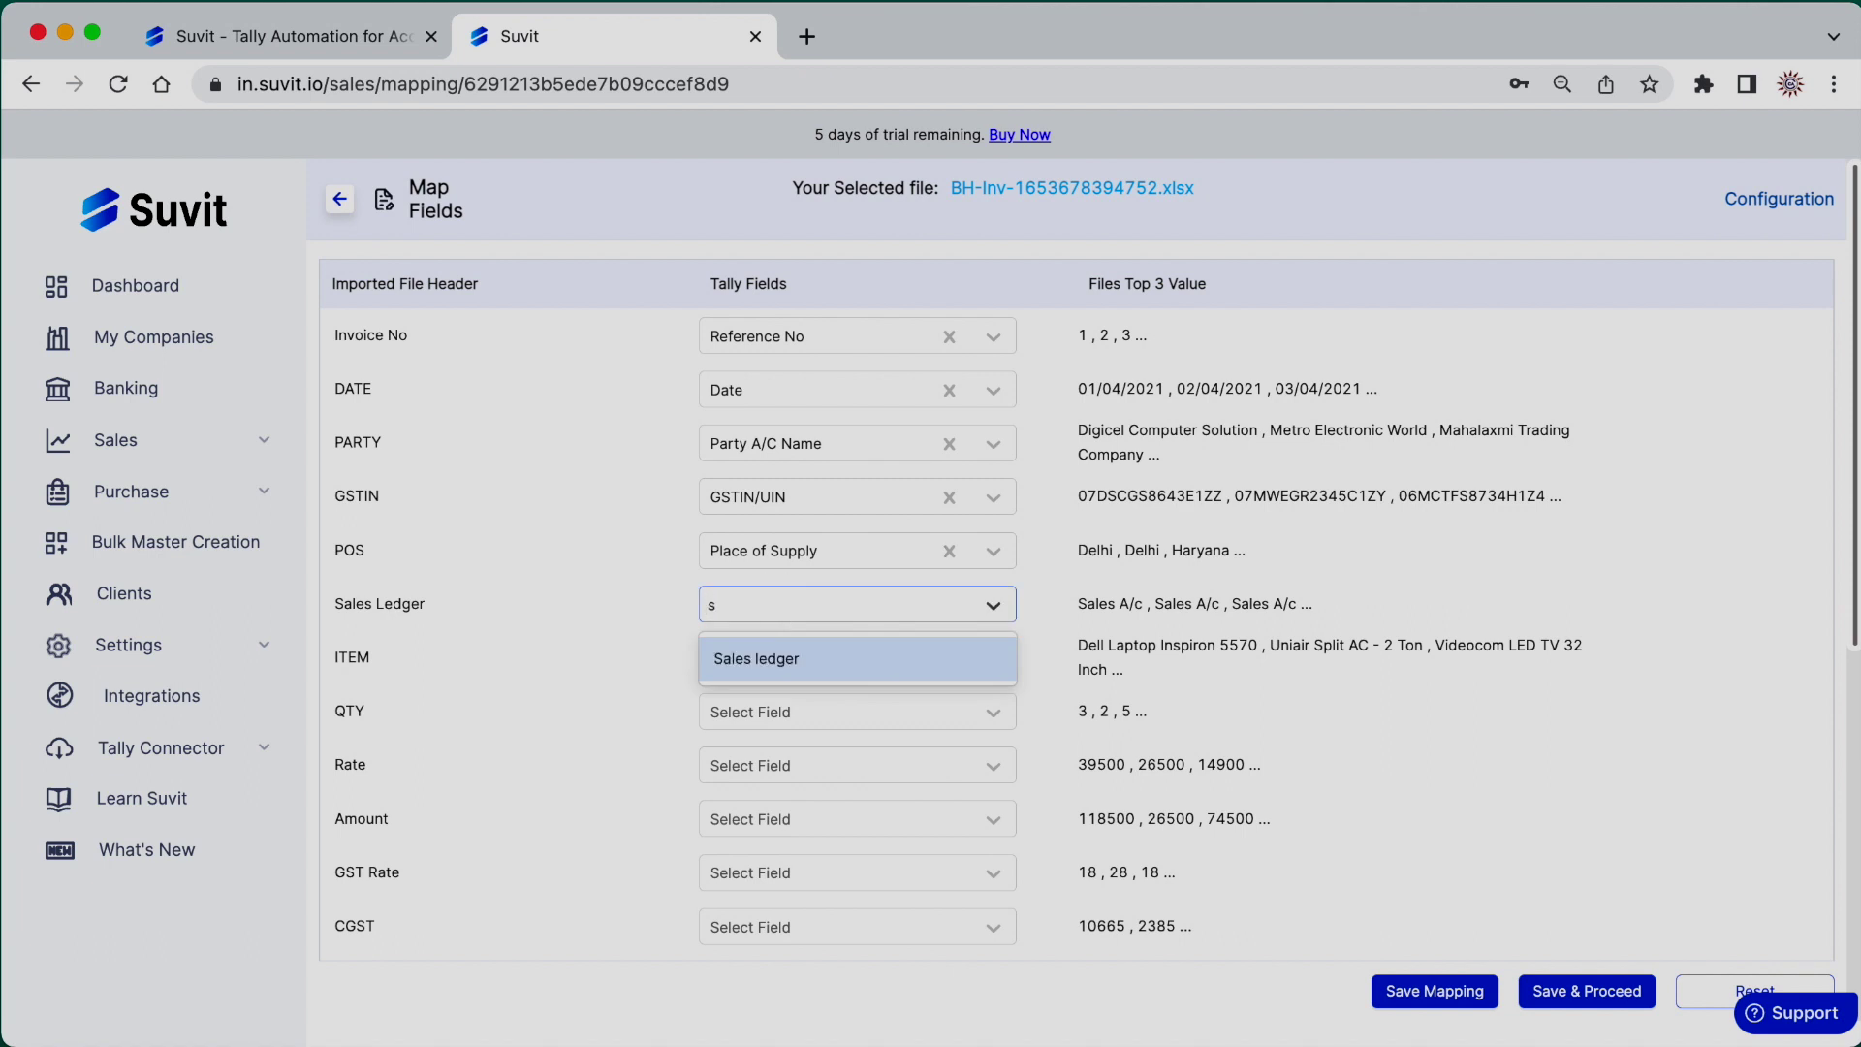
pyautogui.click(760, 655)
pyautogui.click(760, 655)
pyautogui.write('n')
pyautogui.click(769, 702)
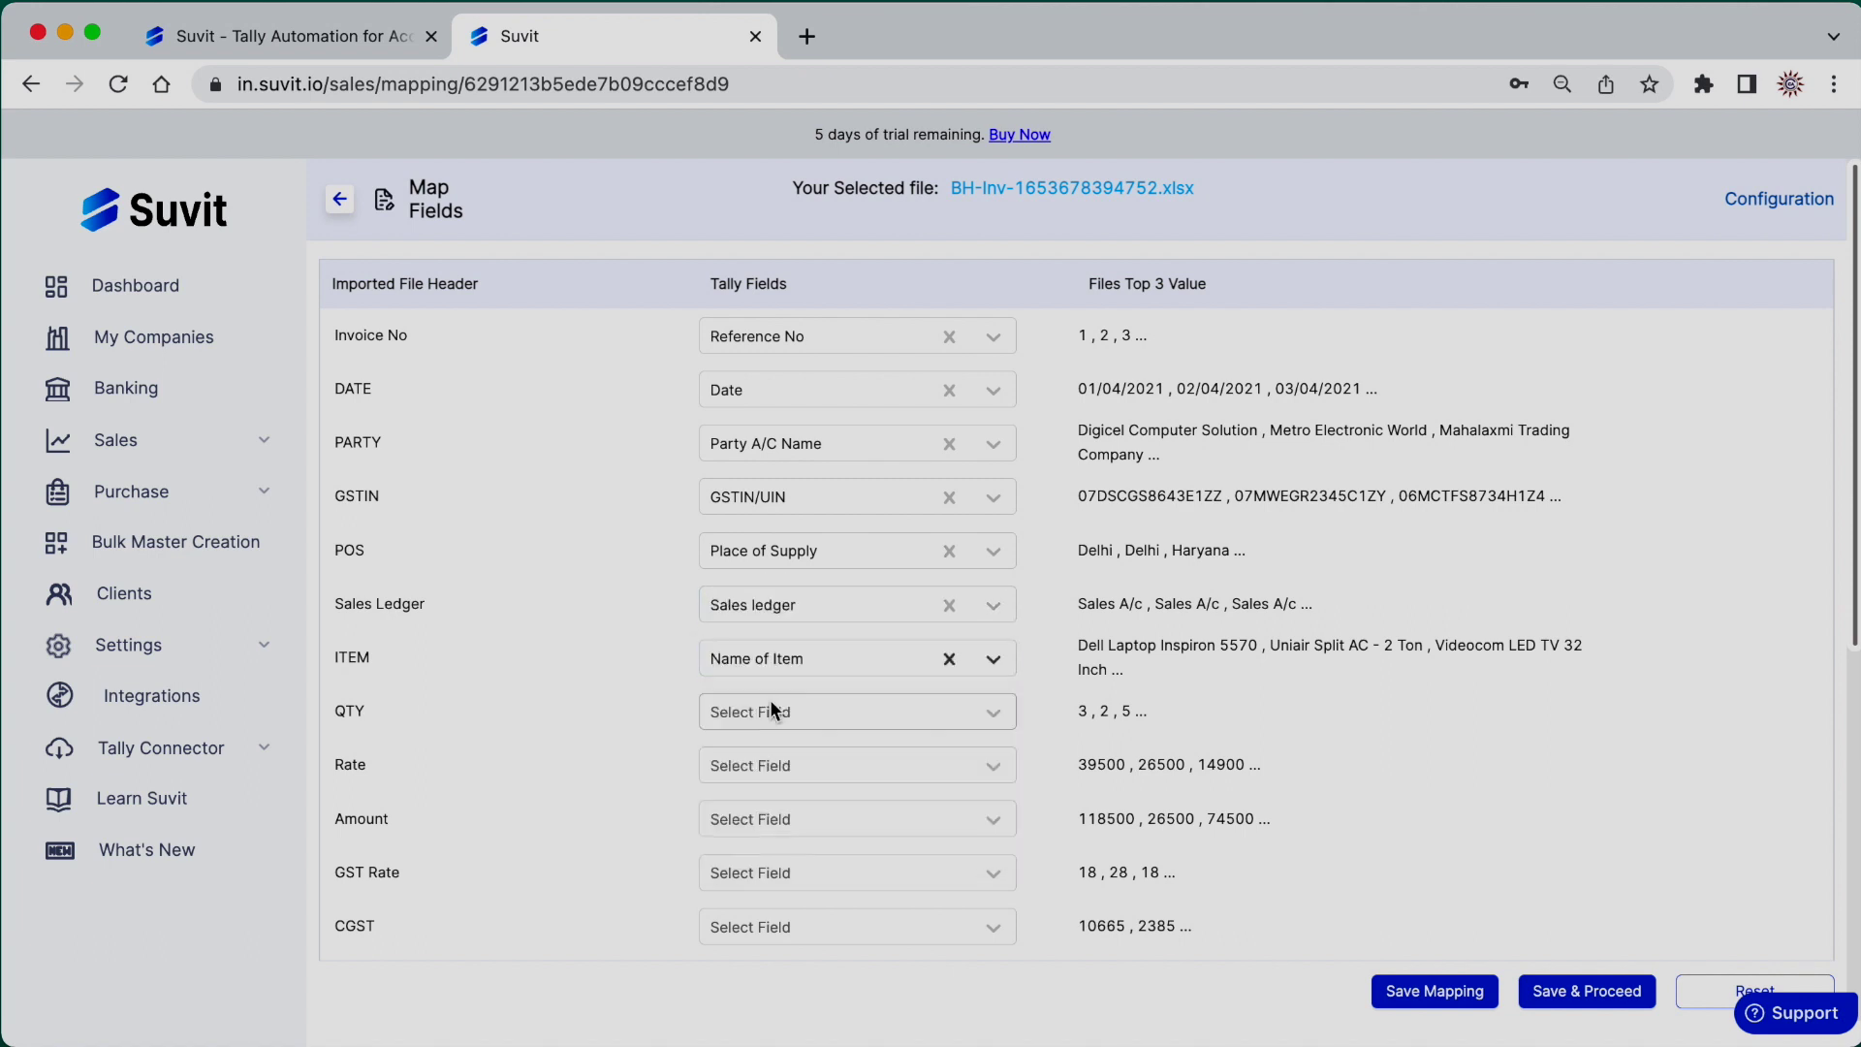
pyautogui.click(763, 716)
pyautogui.write('q')
pyautogui.click(747, 761)
pyautogui.click(747, 766)
pyautogui.write('r')
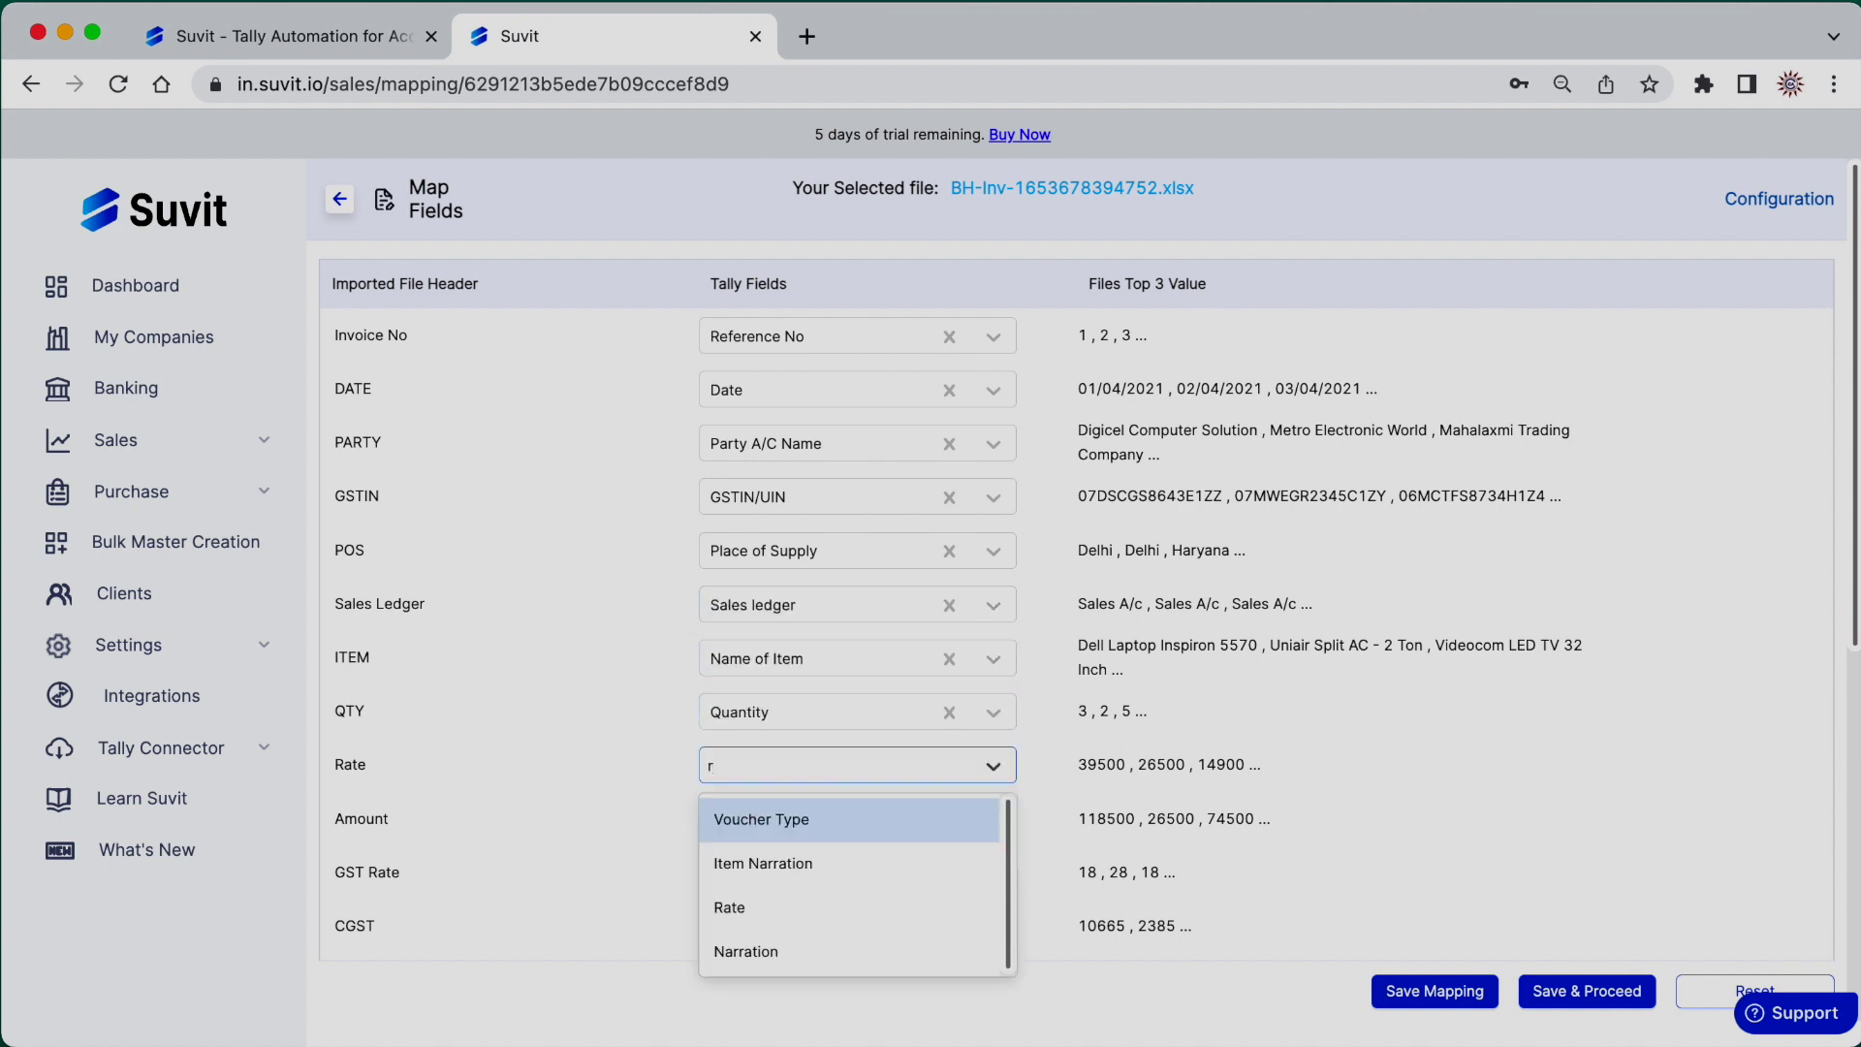
pyautogui.click(742, 899)
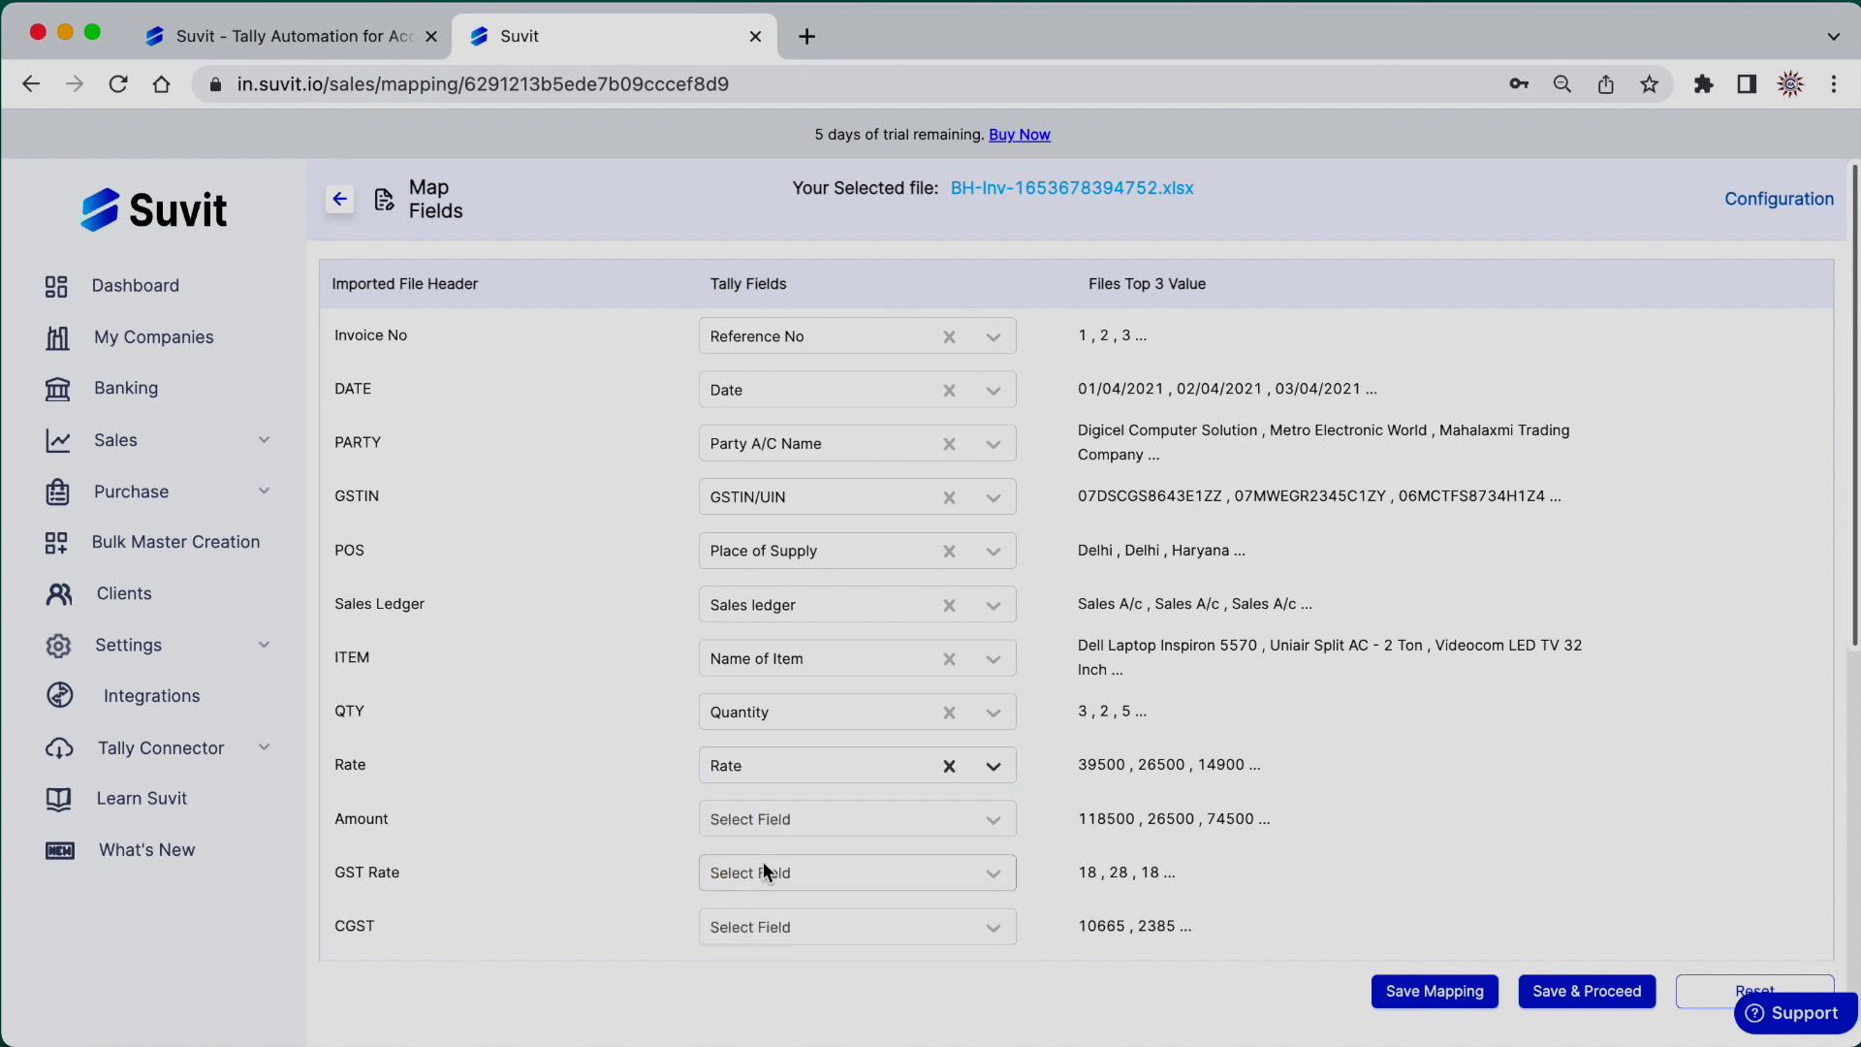
pyautogui.click(846, 927)
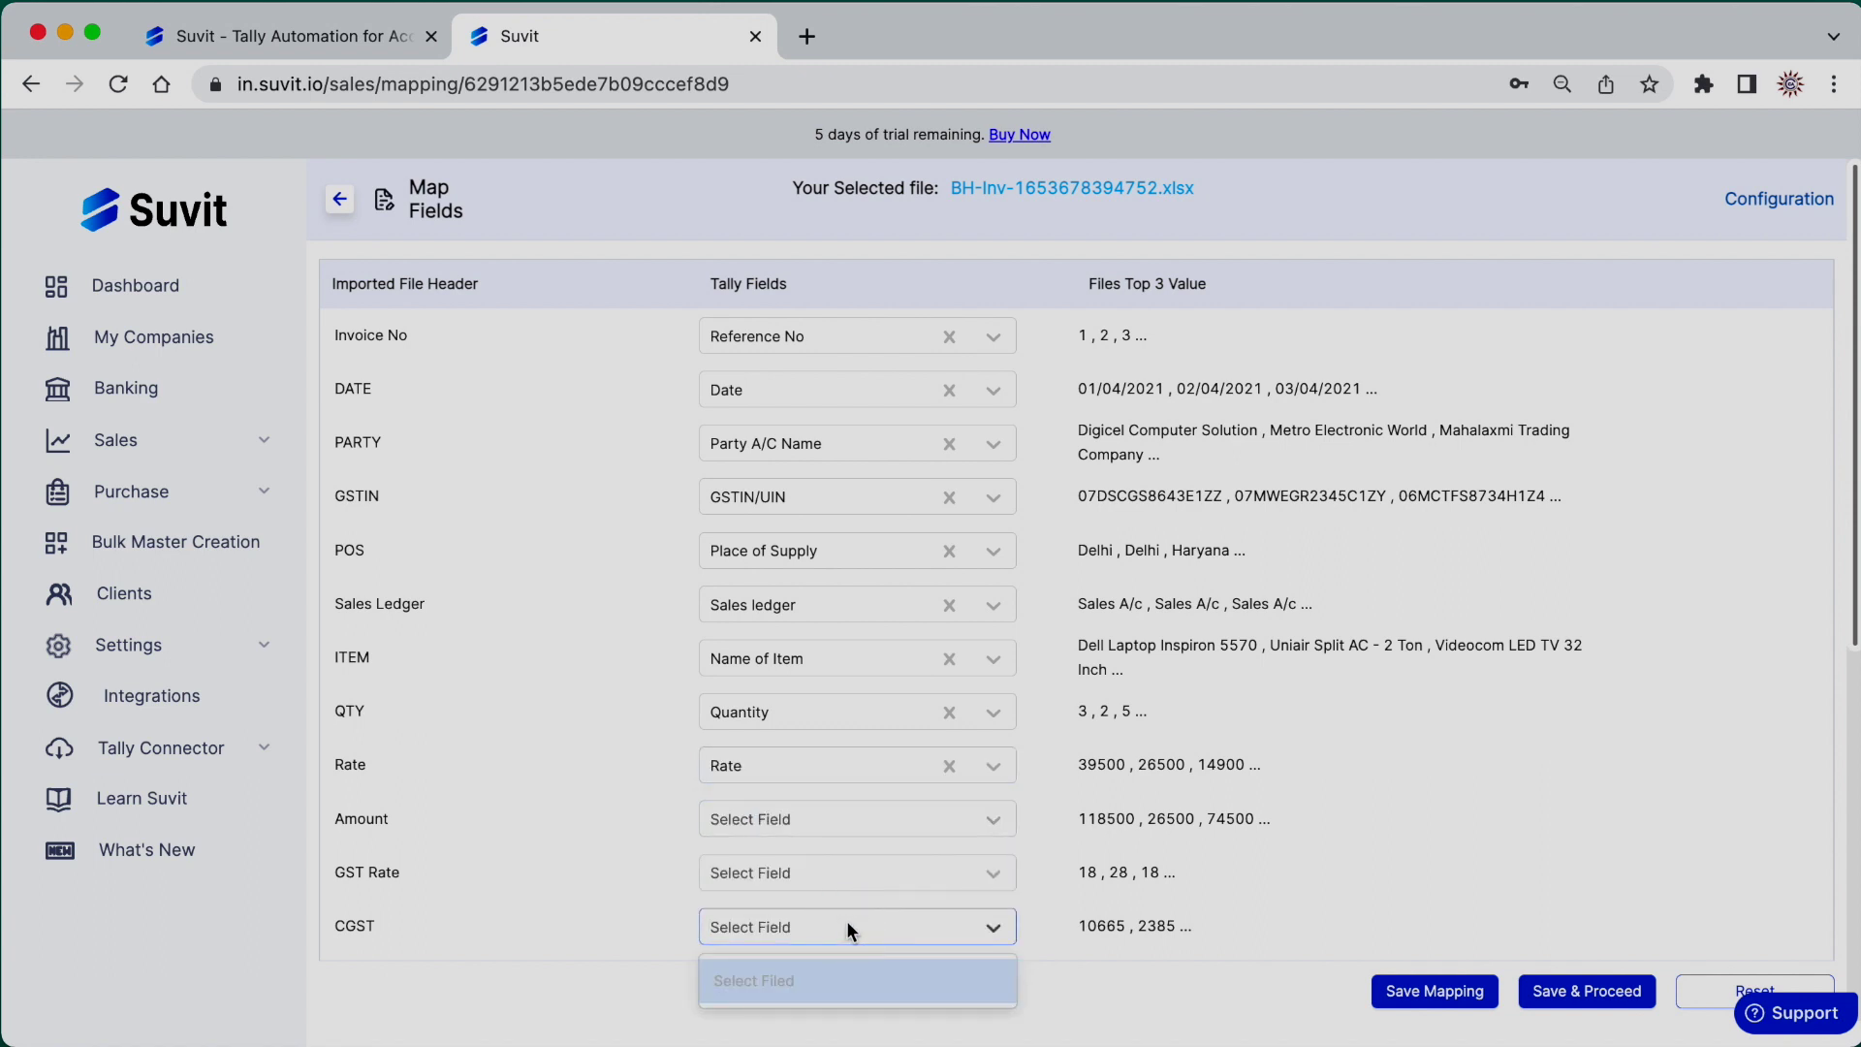
# Step: Set the SGST, CGST and IGST tax ledgers to SGST A/c, CGST A/c and IGST A/c, then Save & Proceed
pyautogui.scroll(-1, 846, 921)
pyautogui.scroll(-2, 847, 921)
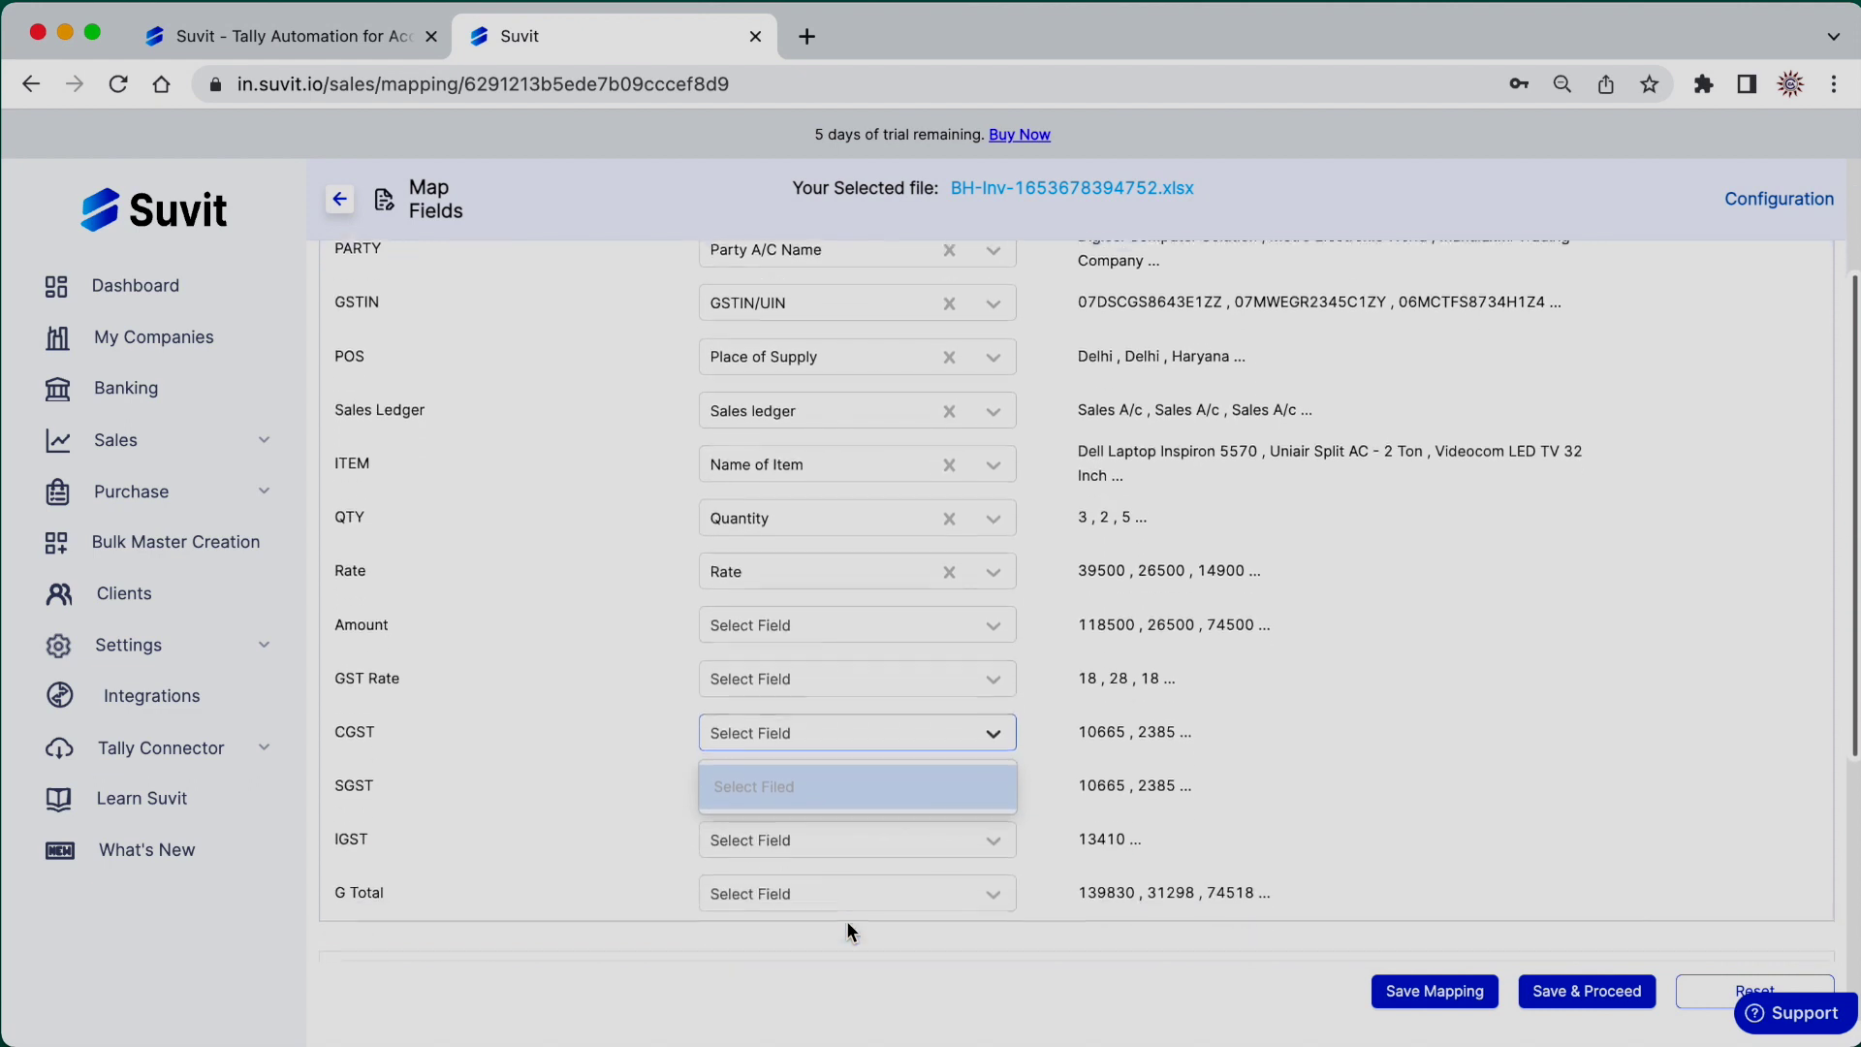
pyautogui.scroll(-2, 847, 922)
pyautogui.scroll(-3, 847, 921)
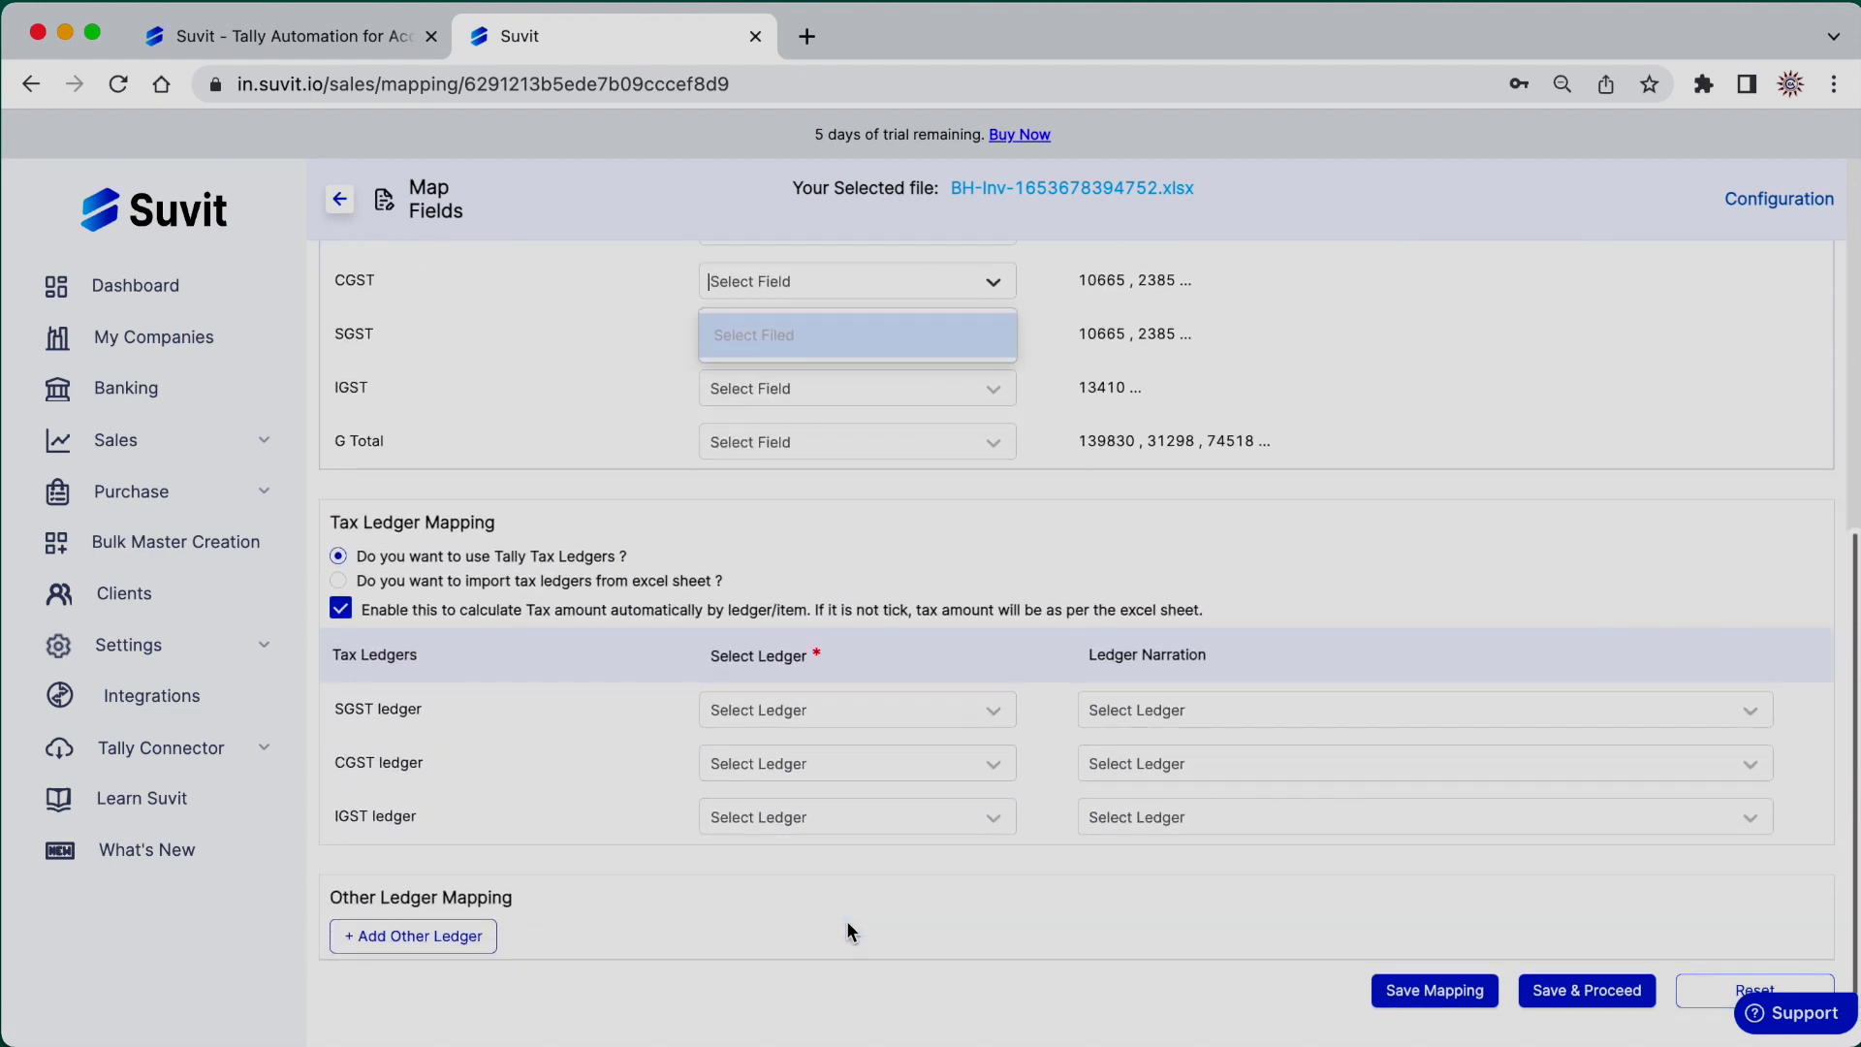
pyautogui.click(810, 713)
pyautogui.write('sg')
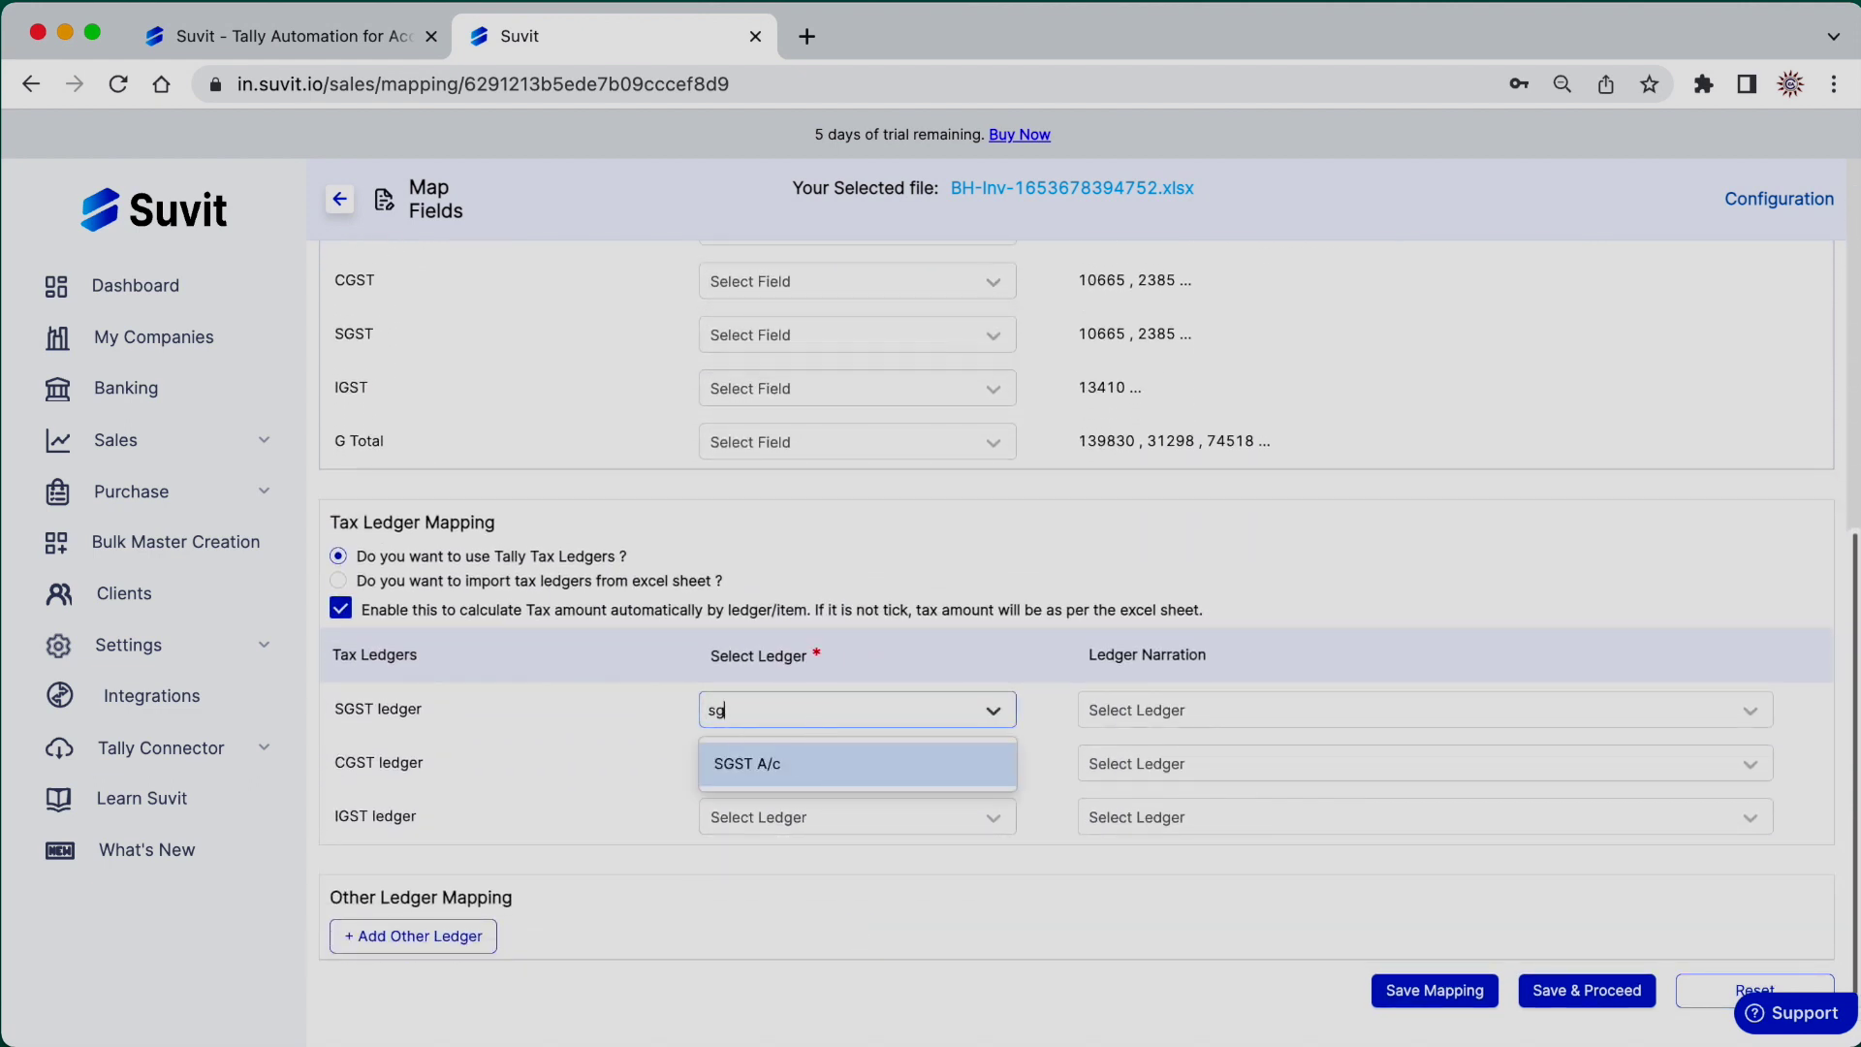
pyautogui.click(814, 763)
pyautogui.click(772, 765)
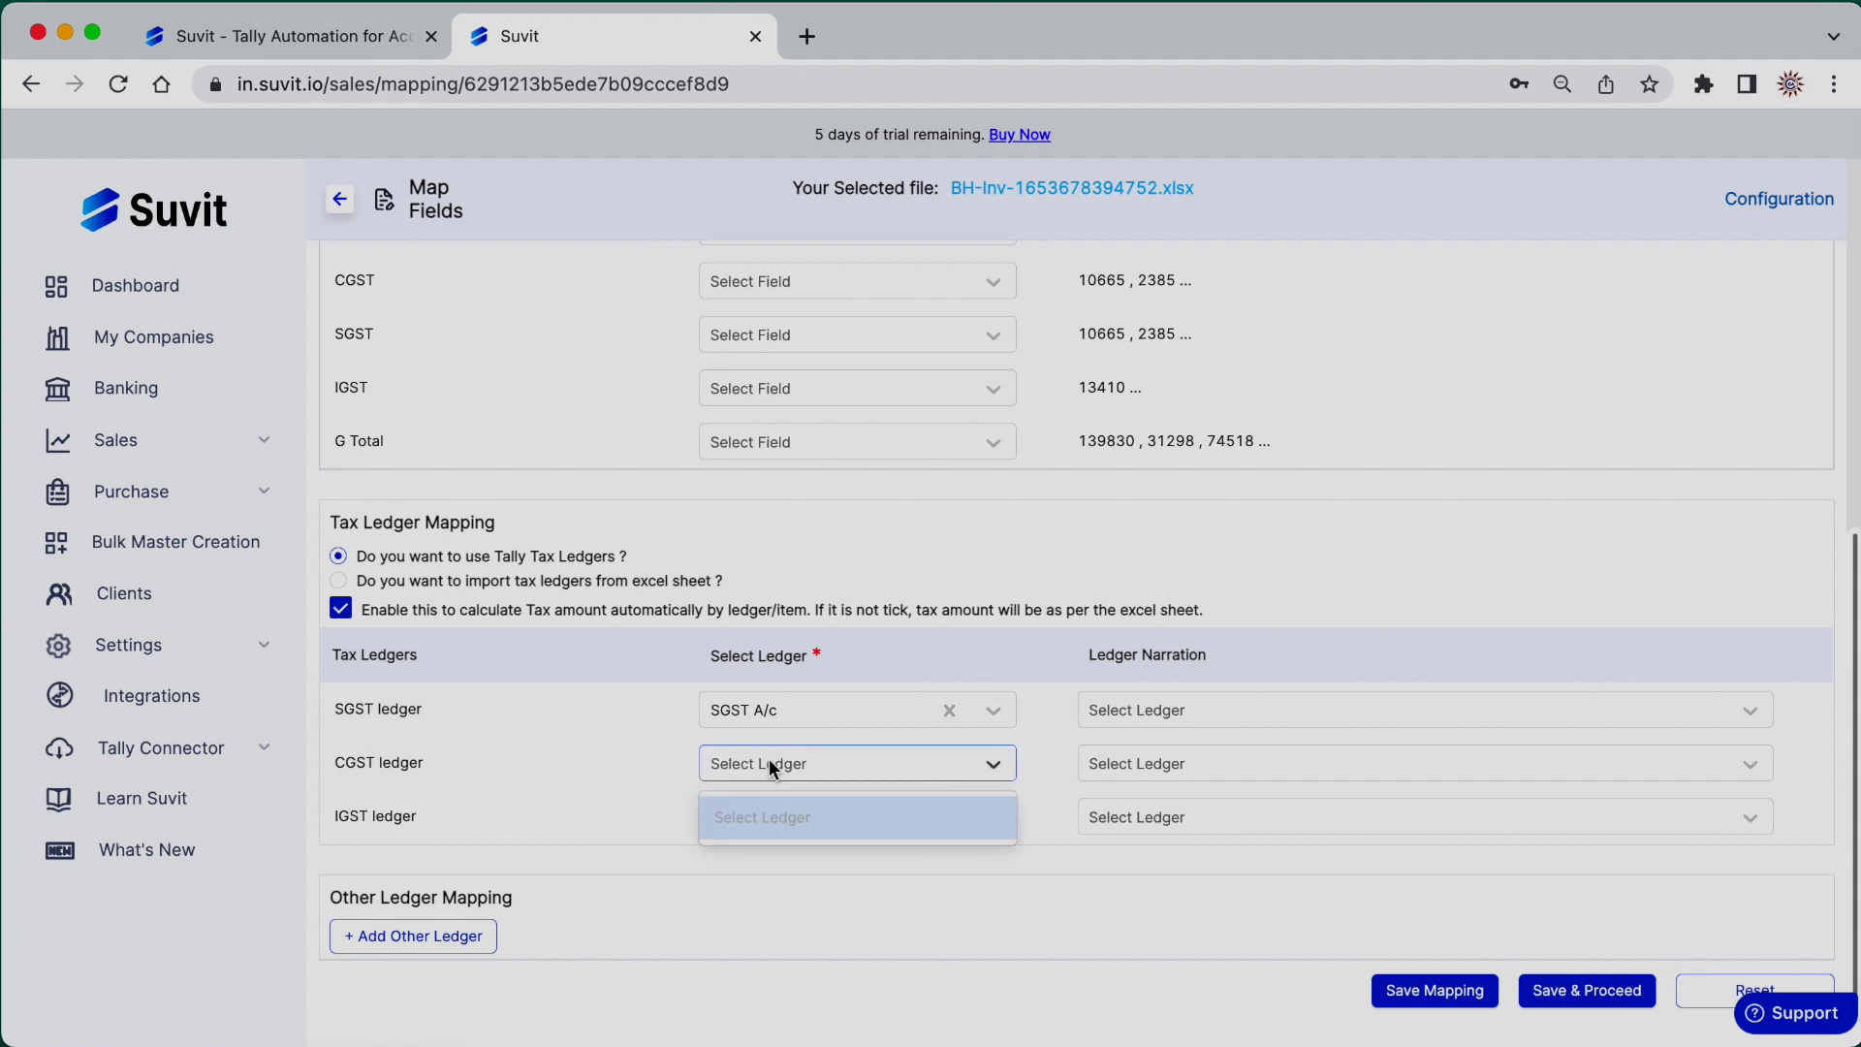
pyautogui.write('cg')
pyautogui.click(763, 817)
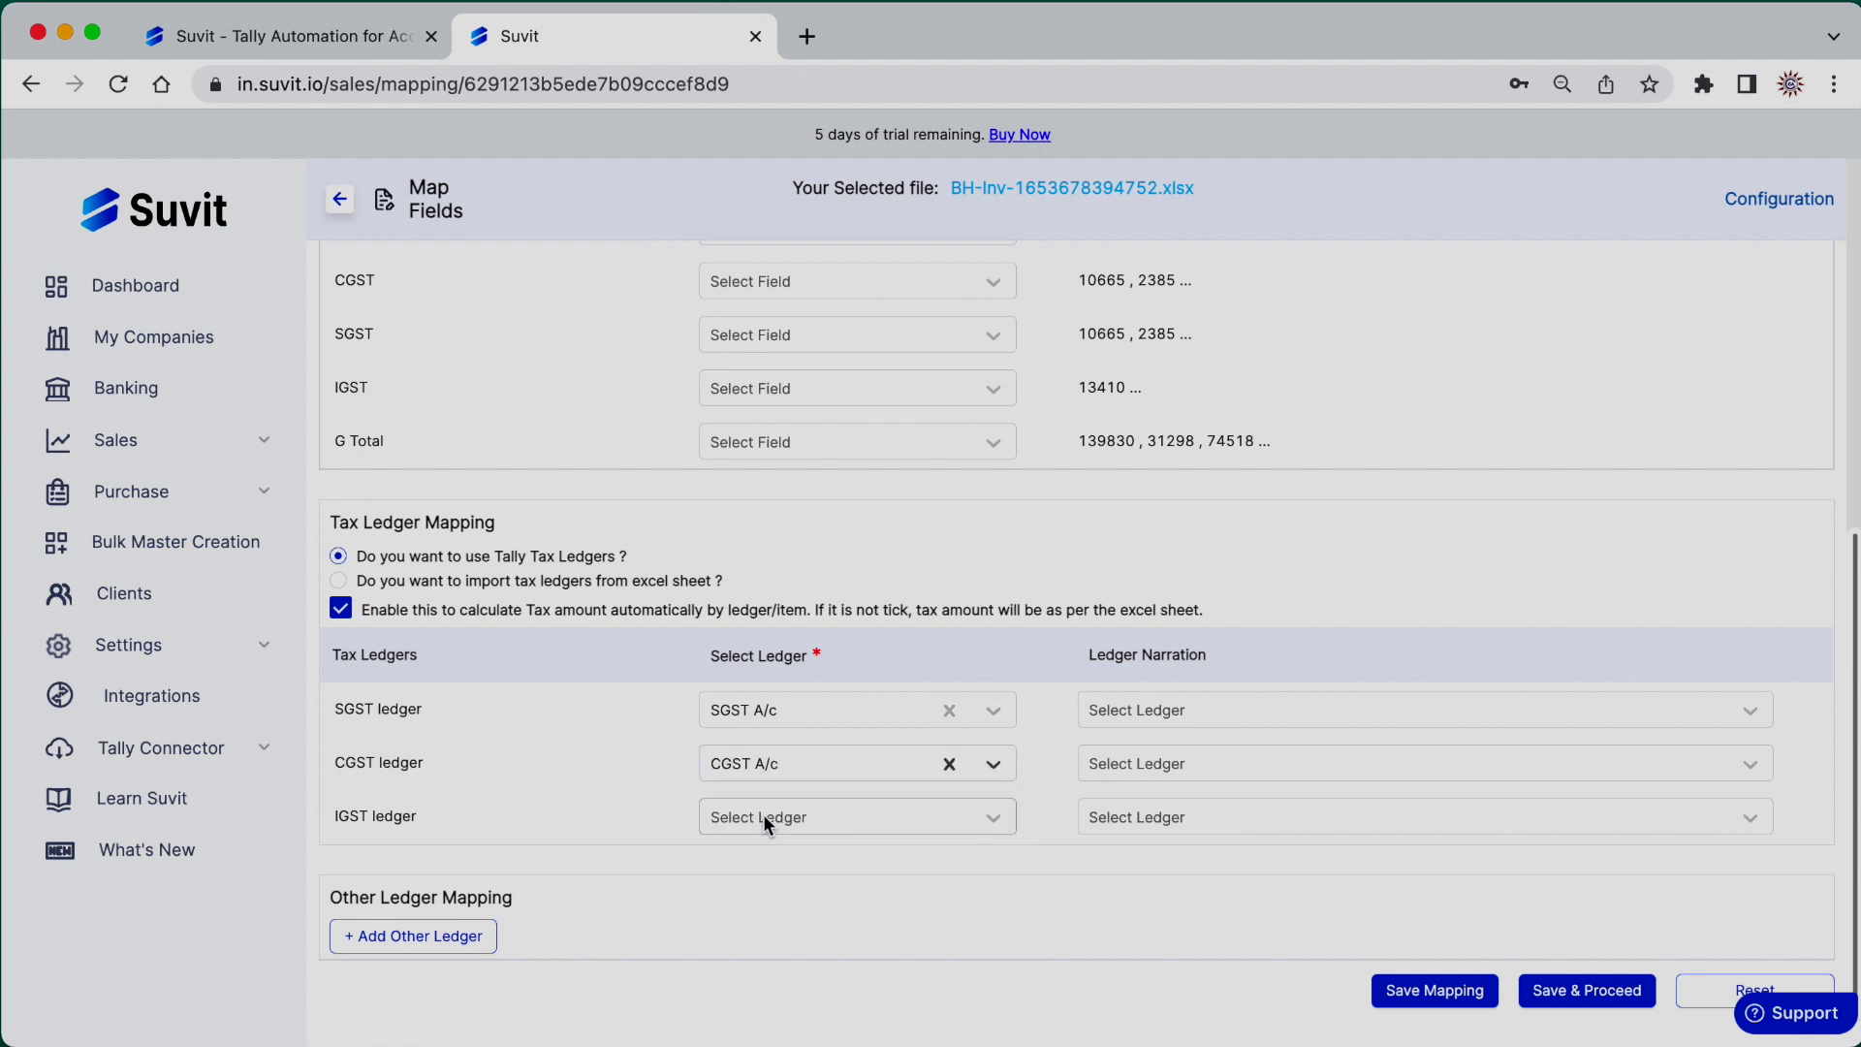
pyautogui.click(766, 819)
pyautogui.write('ig')
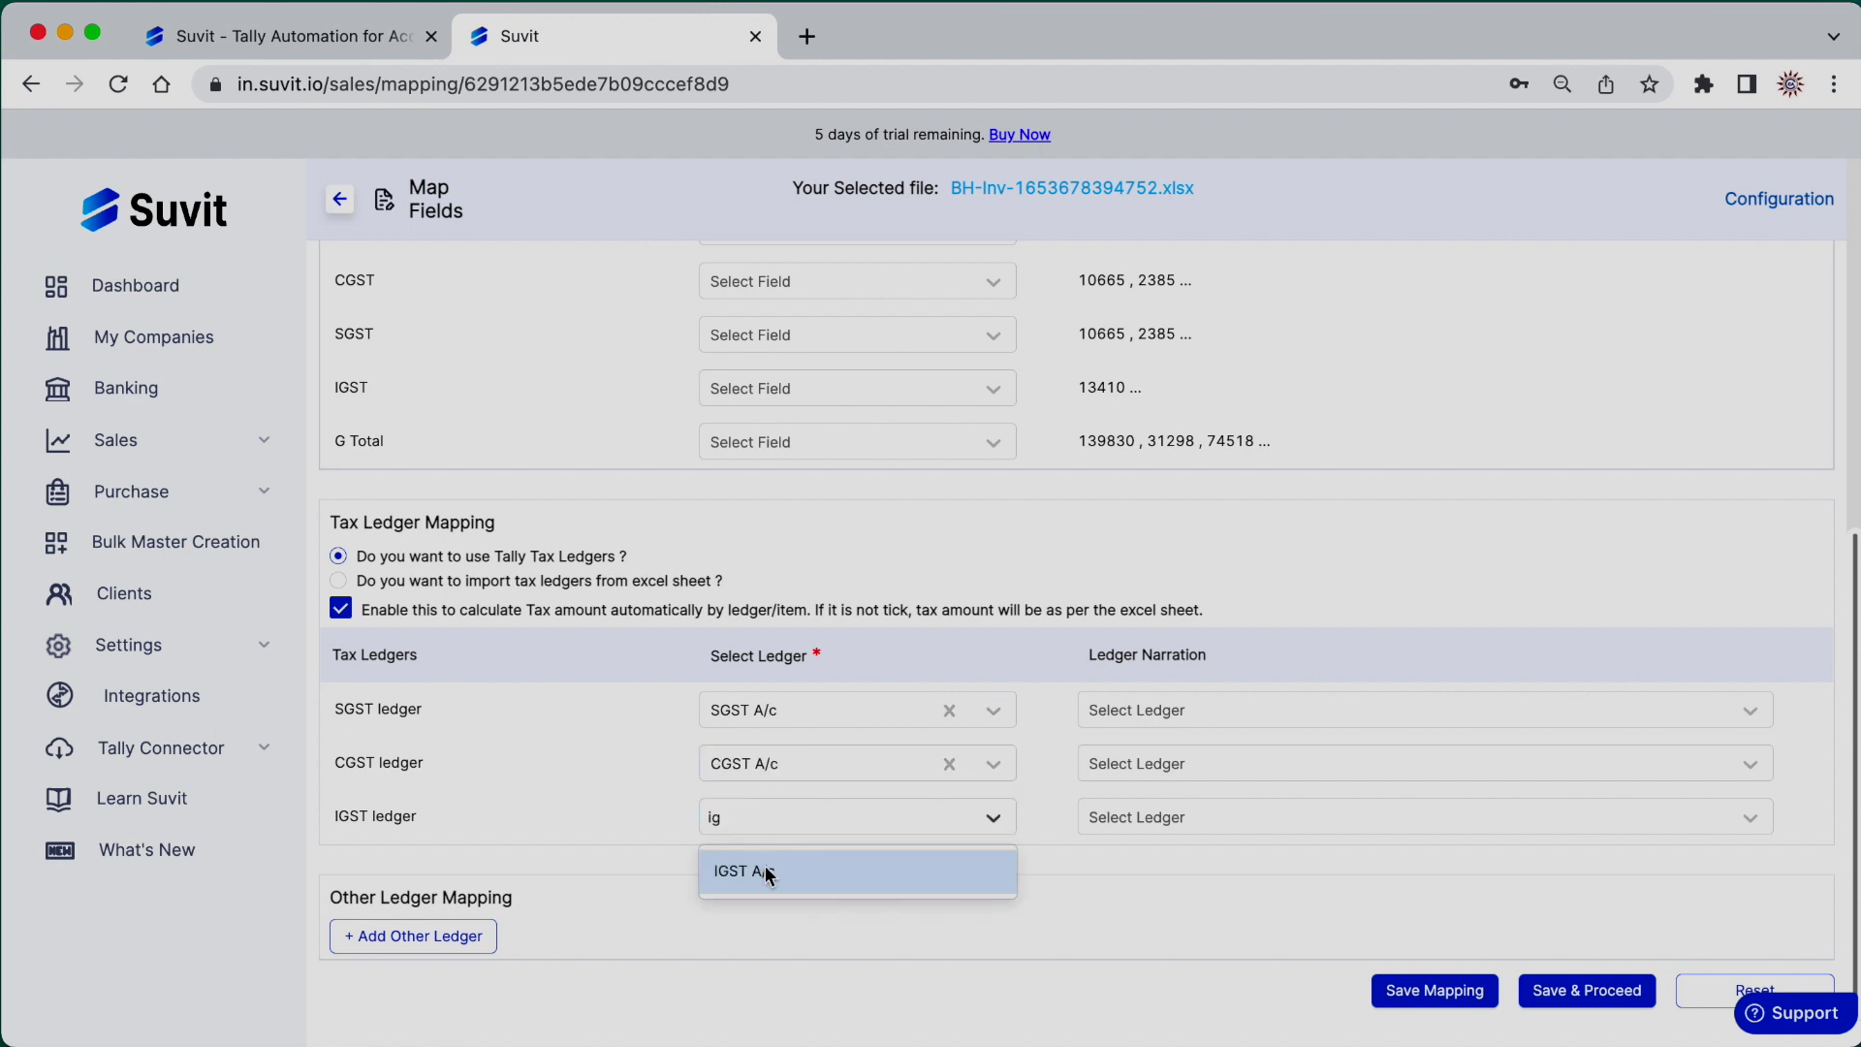
pyautogui.click(766, 870)
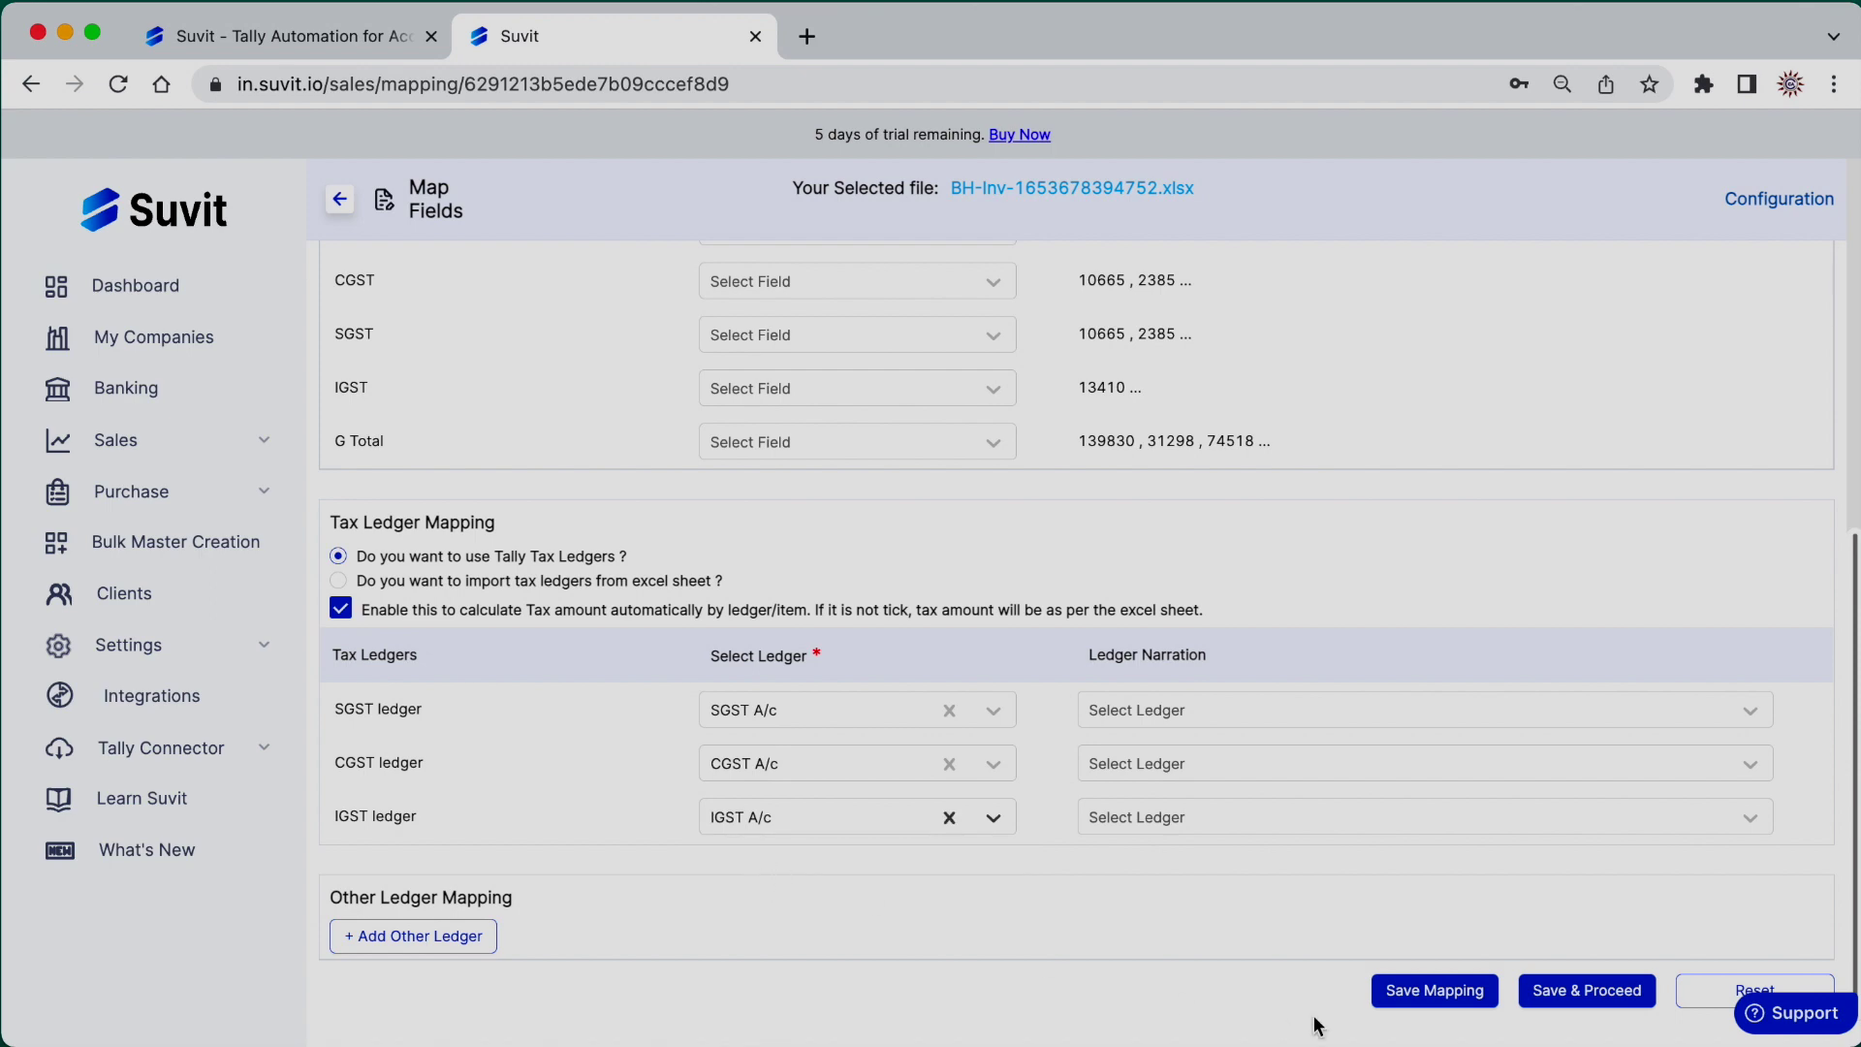
pyautogui.click(1578, 998)
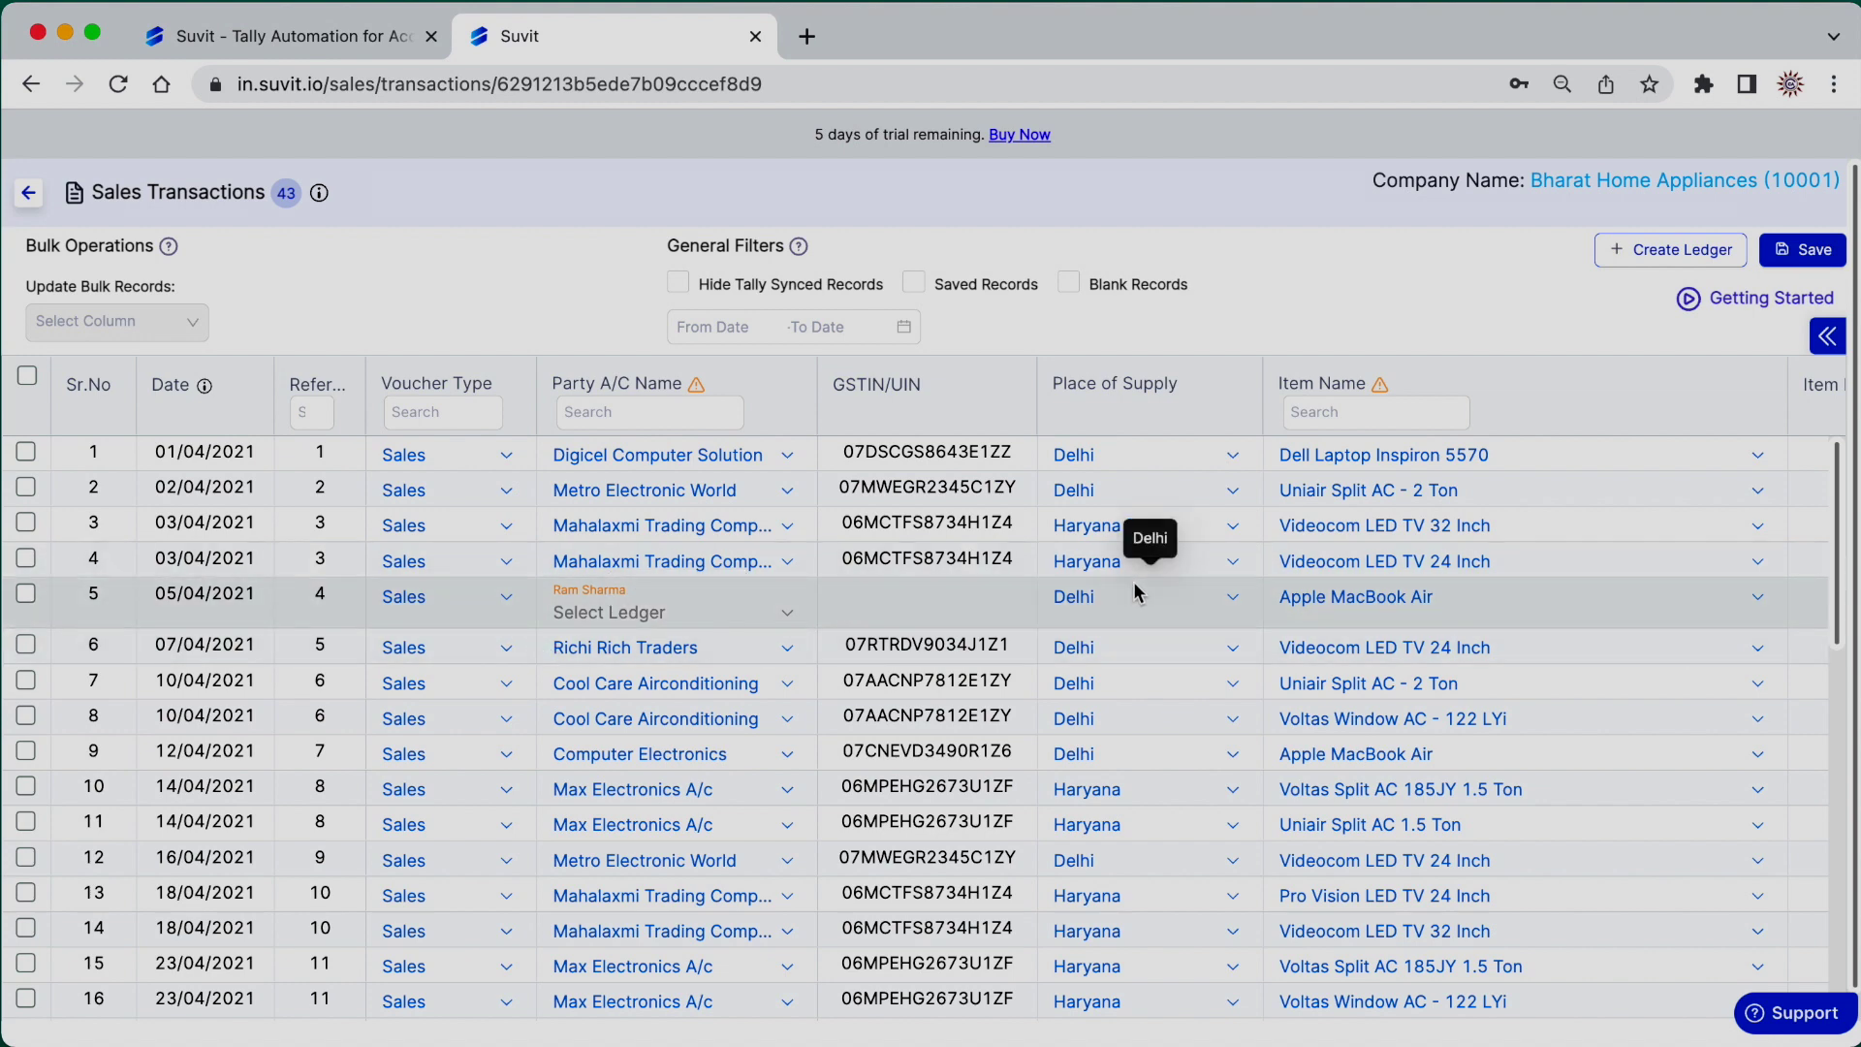
pyautogui.hscroll(1, 1277, 621)
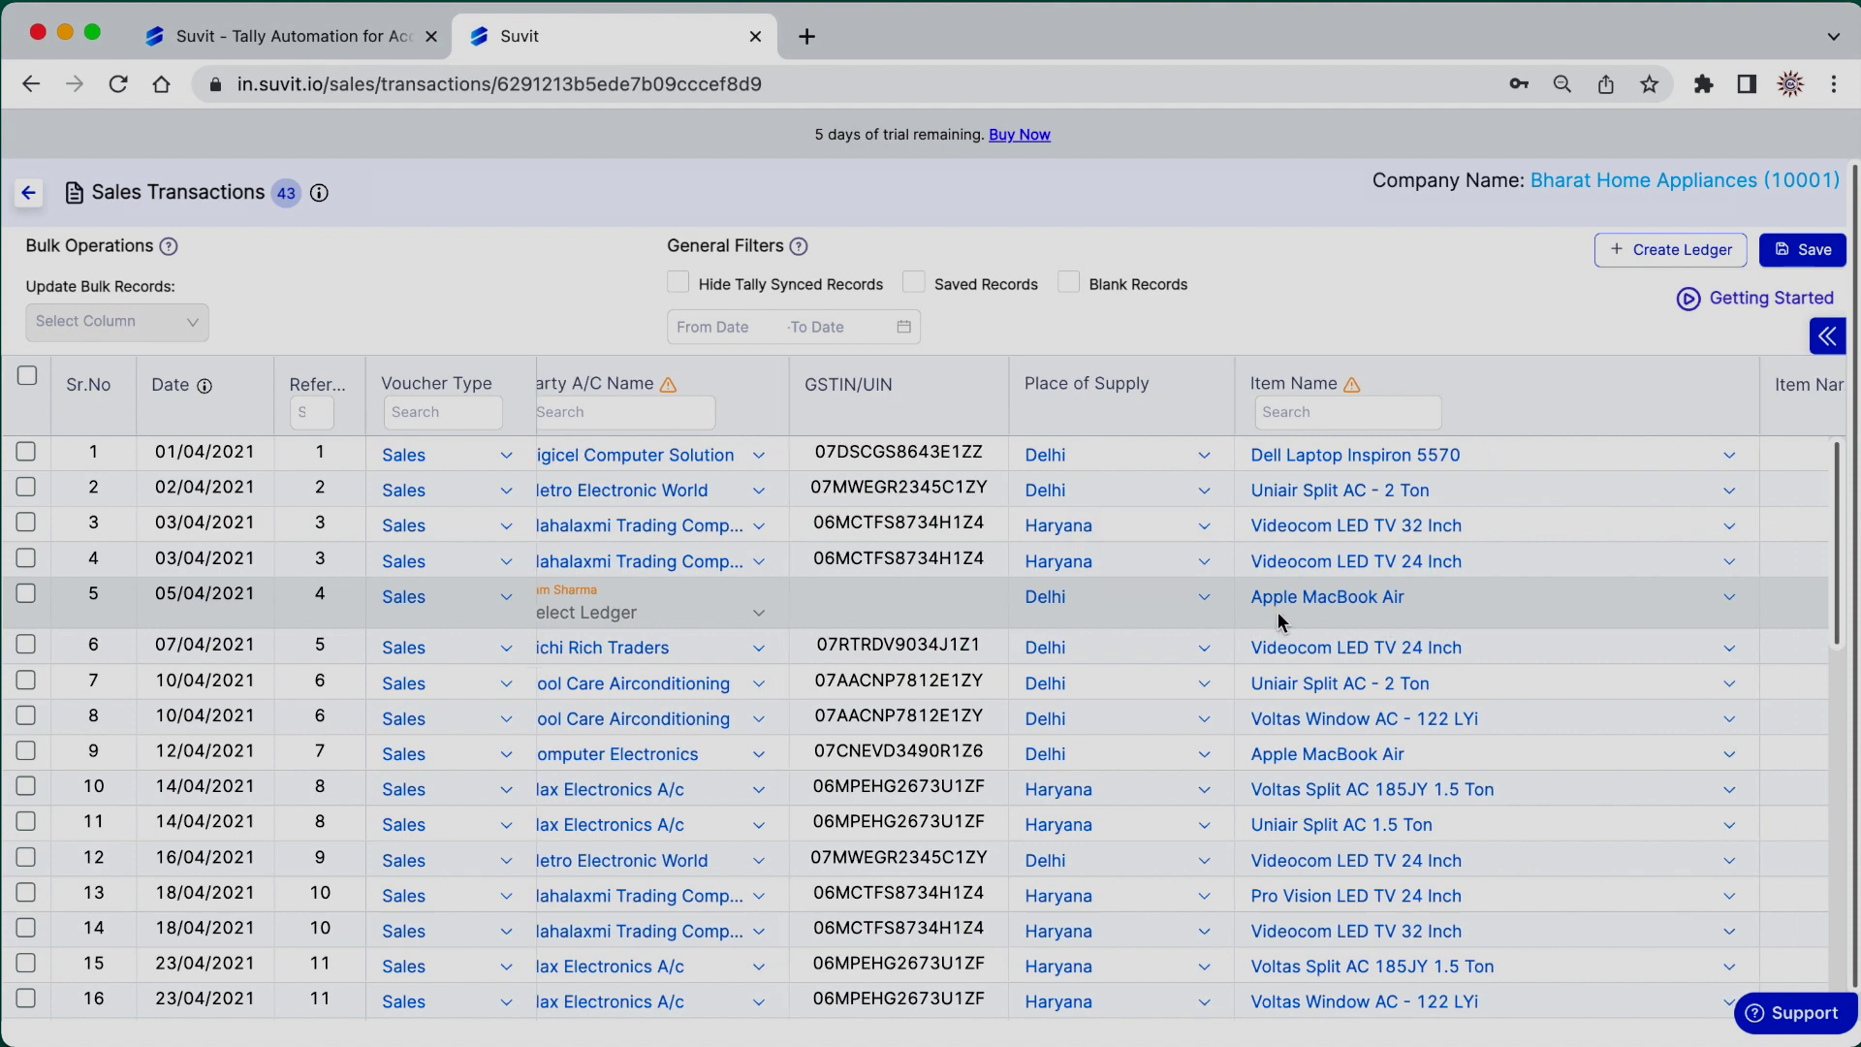
pyautogui.hscroll(5, 1278, 613)
pyautogui.hscroll(5, 1277, 613)
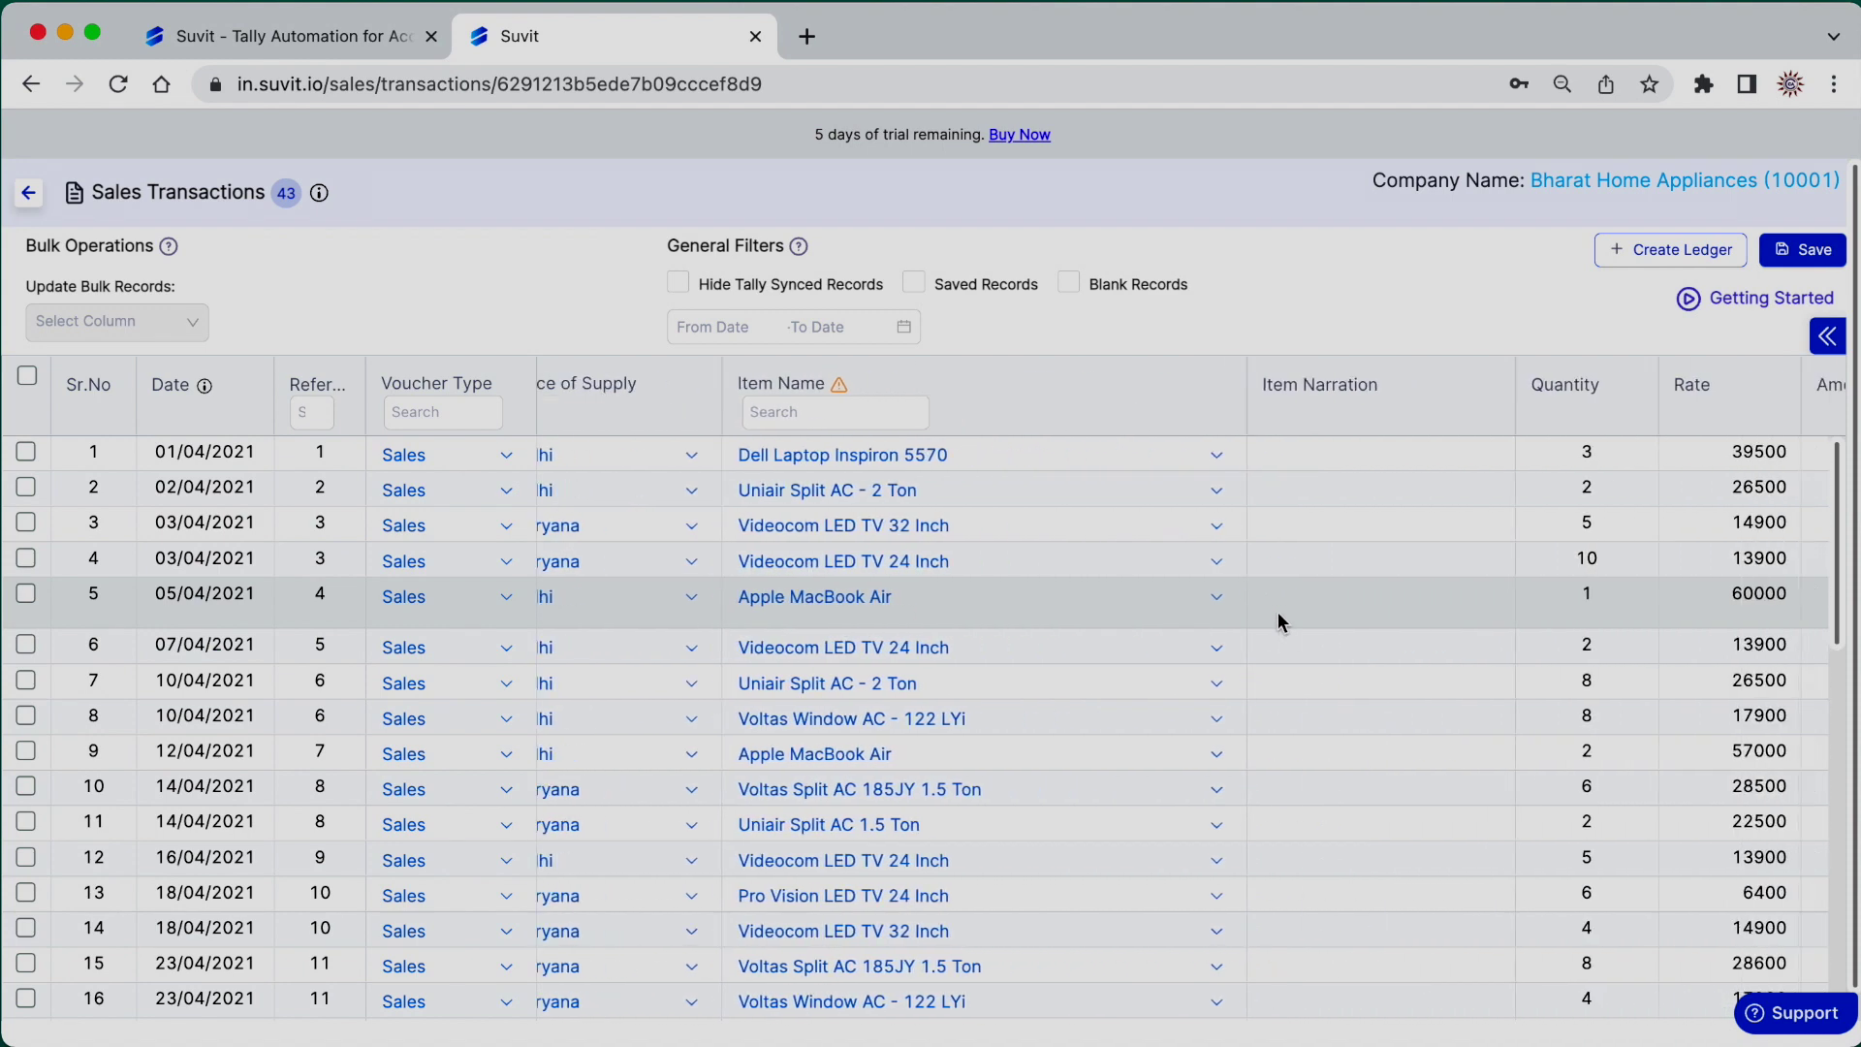
pyautogui.hscroll(1, 1278, 620)
pyautogui.hscroll(3, 1277, 620)
pyautogui.hscroll(2, 1277, 620)
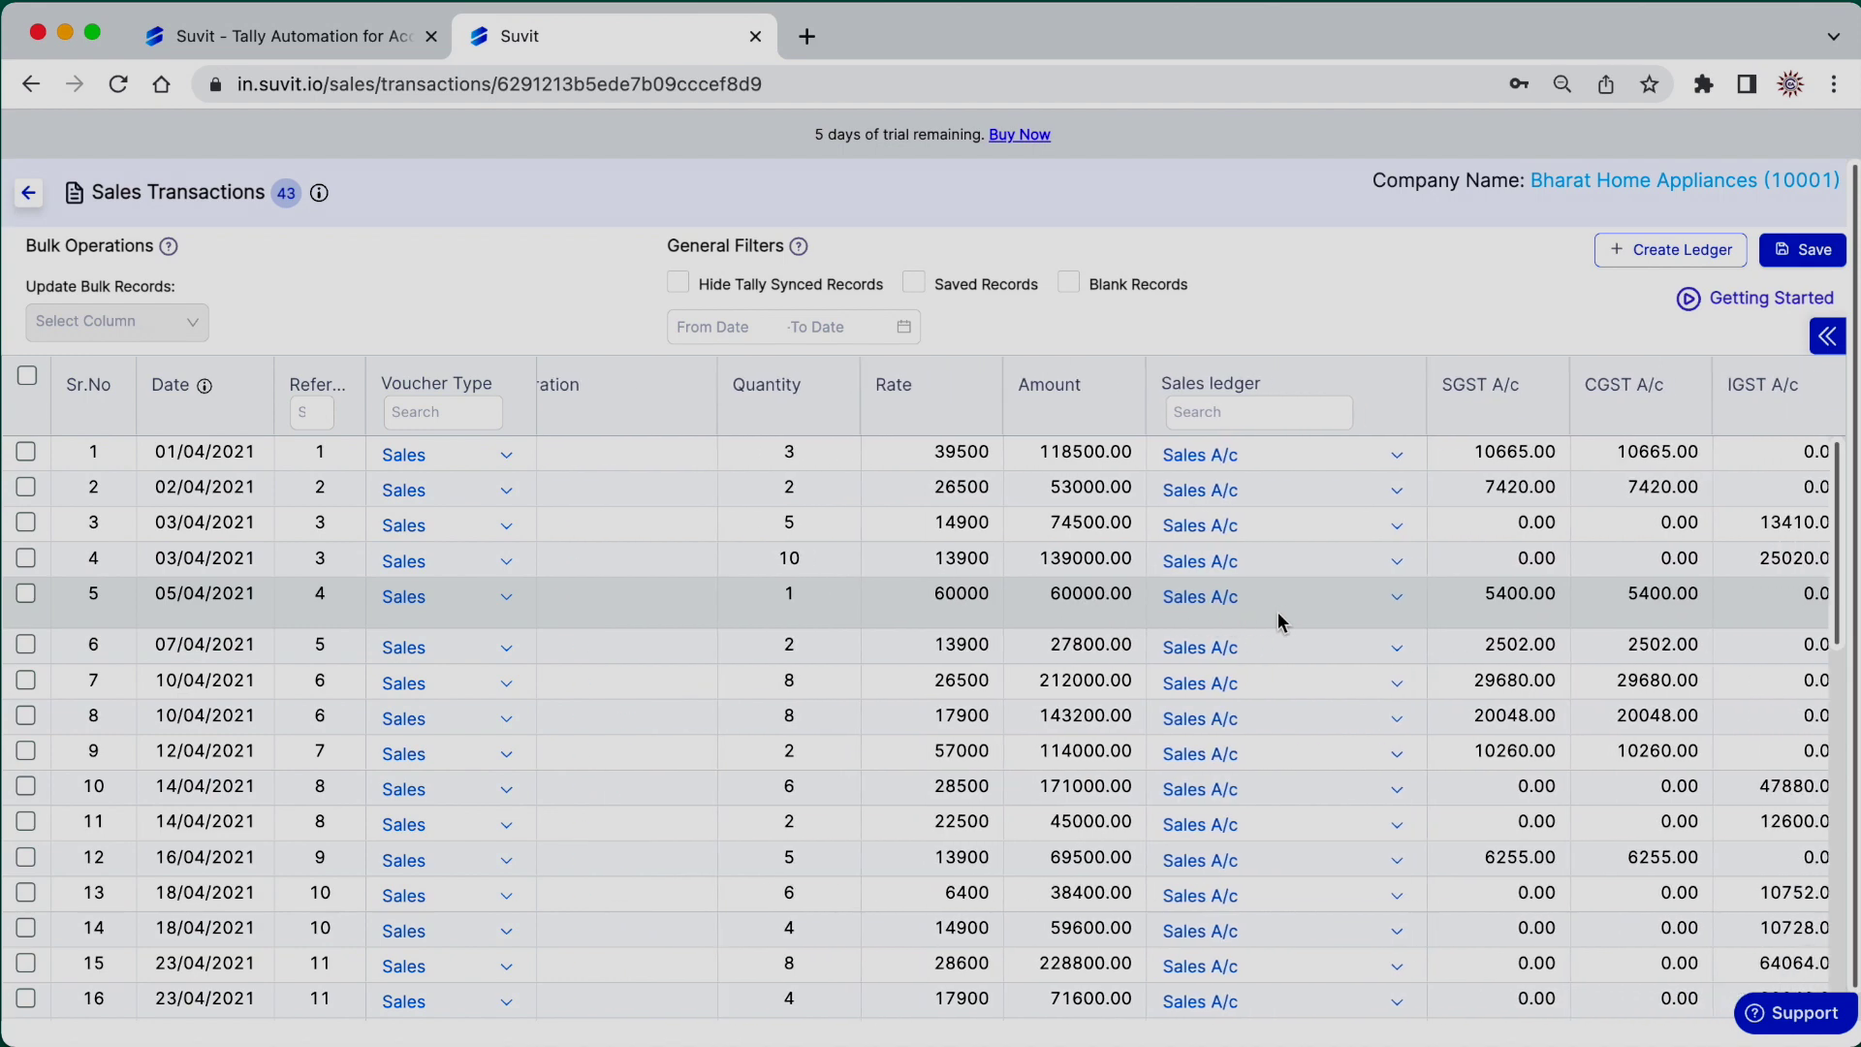
pyautogui.hscroll(1, 1278, 620)
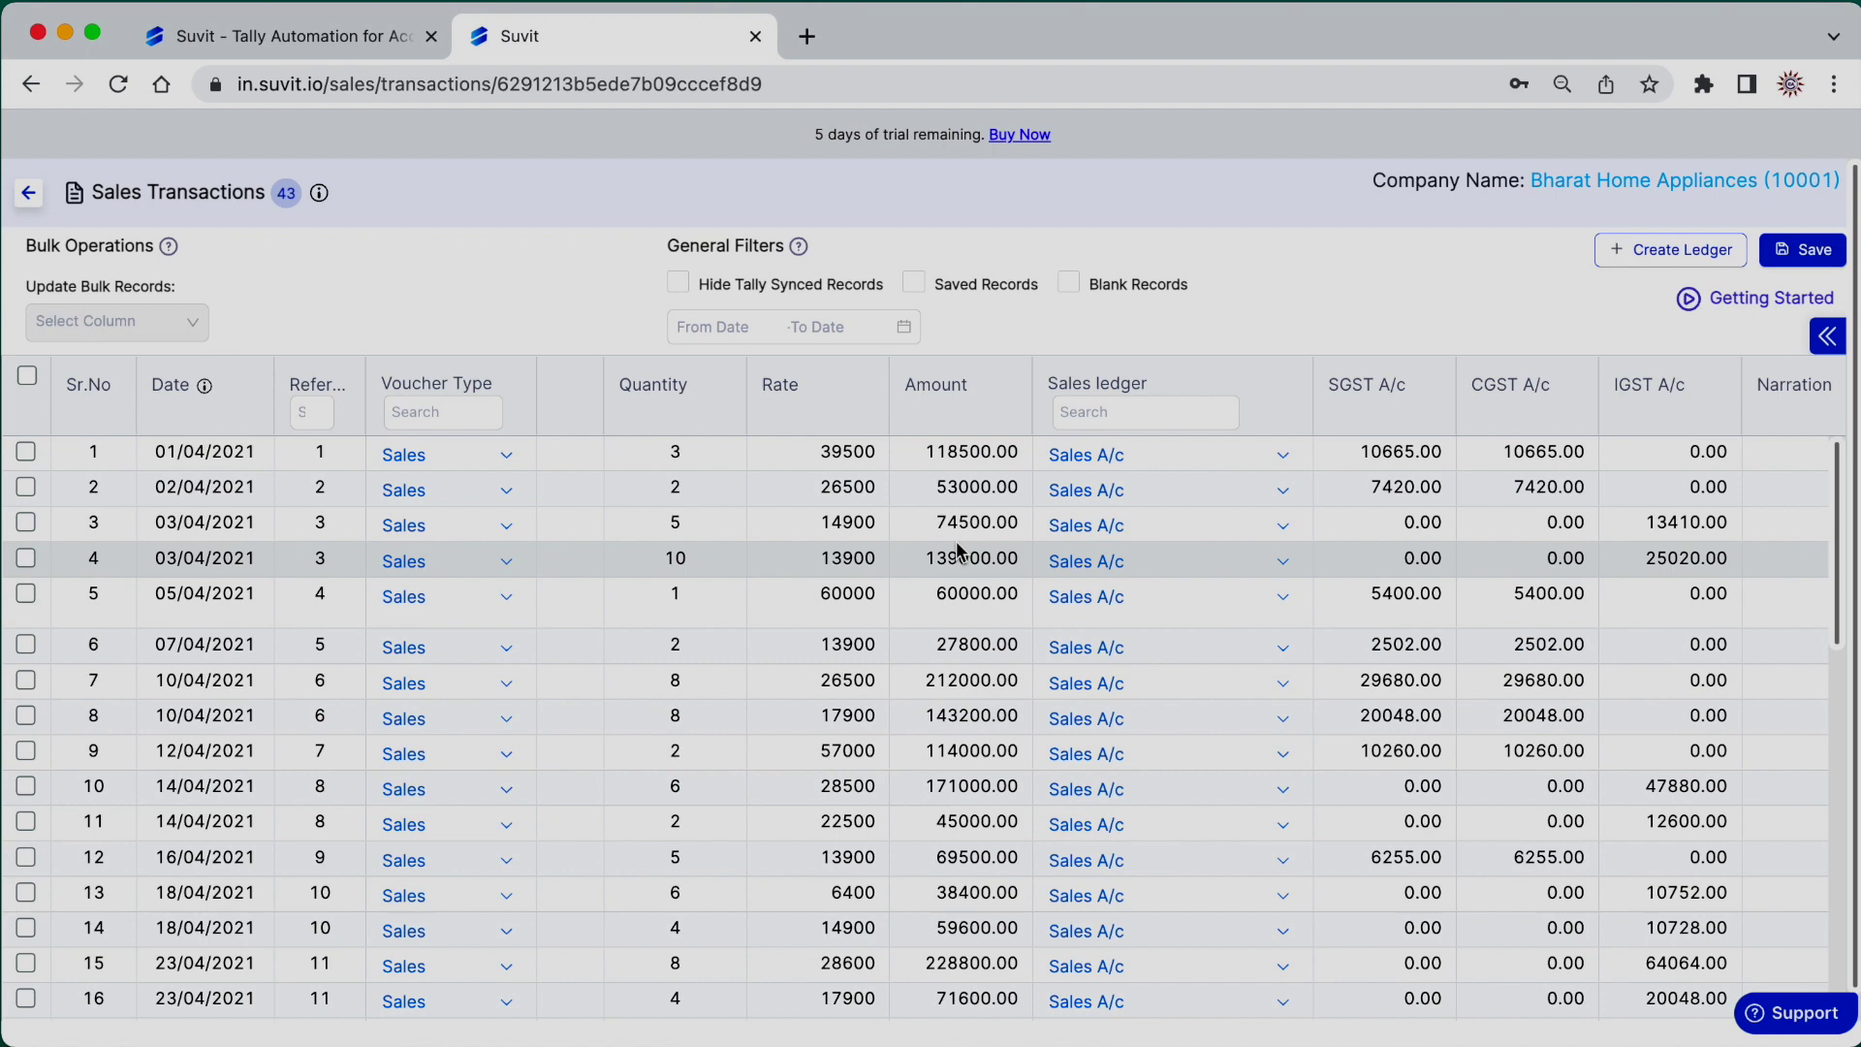
pyautogui.hscroll(1, 1357, 490)
pyautogui.hscroll(1, 1357, 489)
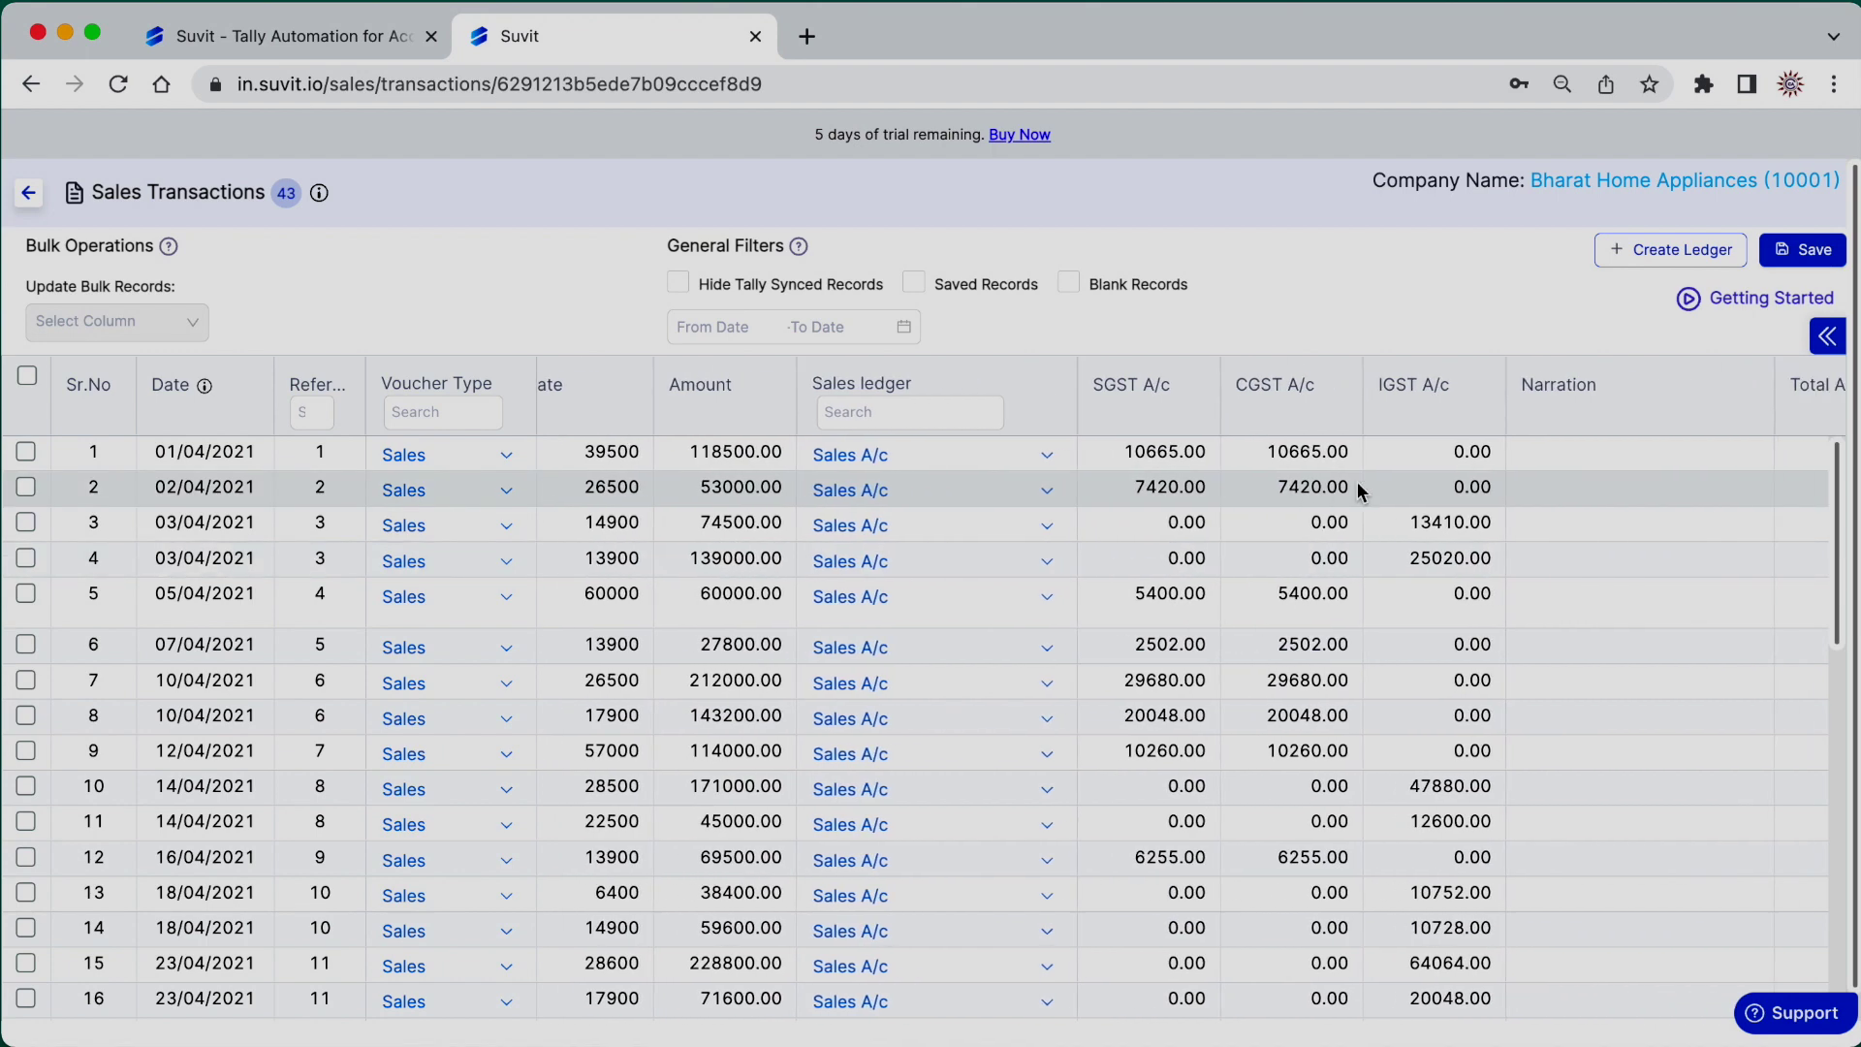
pyautogui.hscroll(1, 1360, 489)
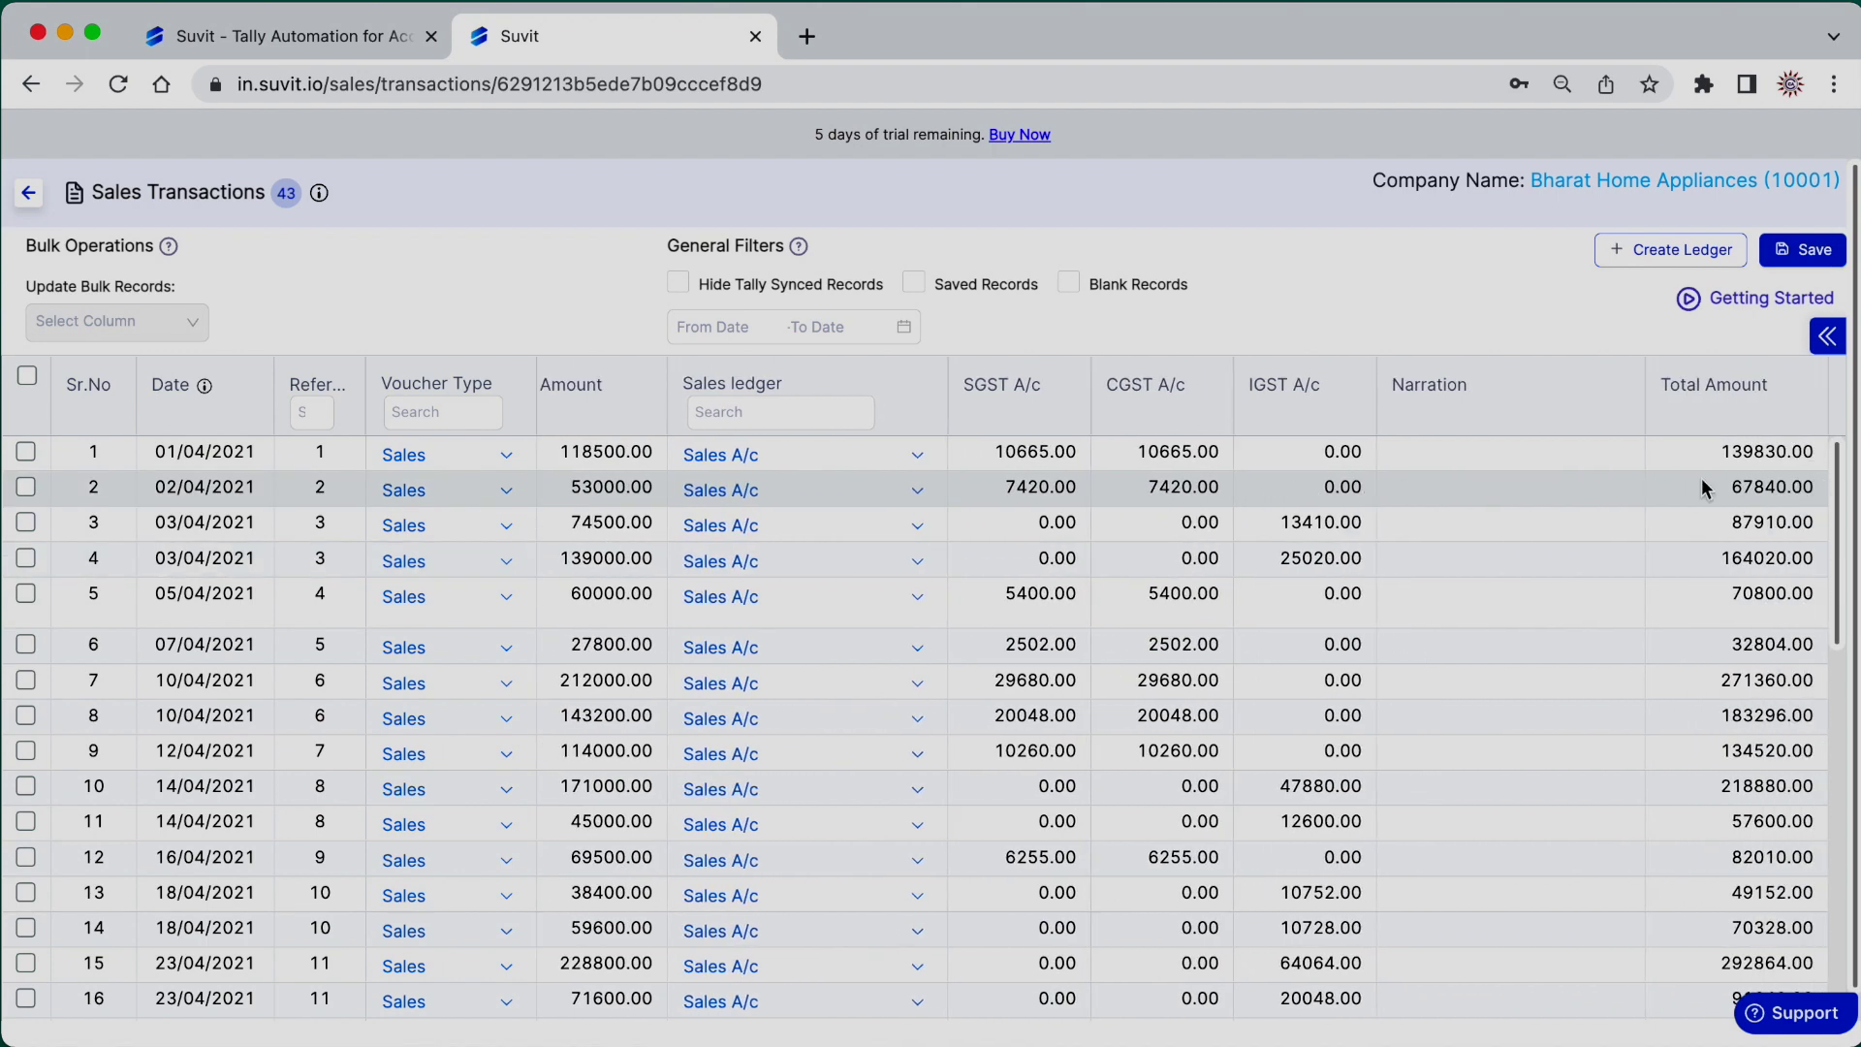
pyautogui.hscroll(-5, 1051, 529)
pyautogui.hscroll(-5, 1049, 525)
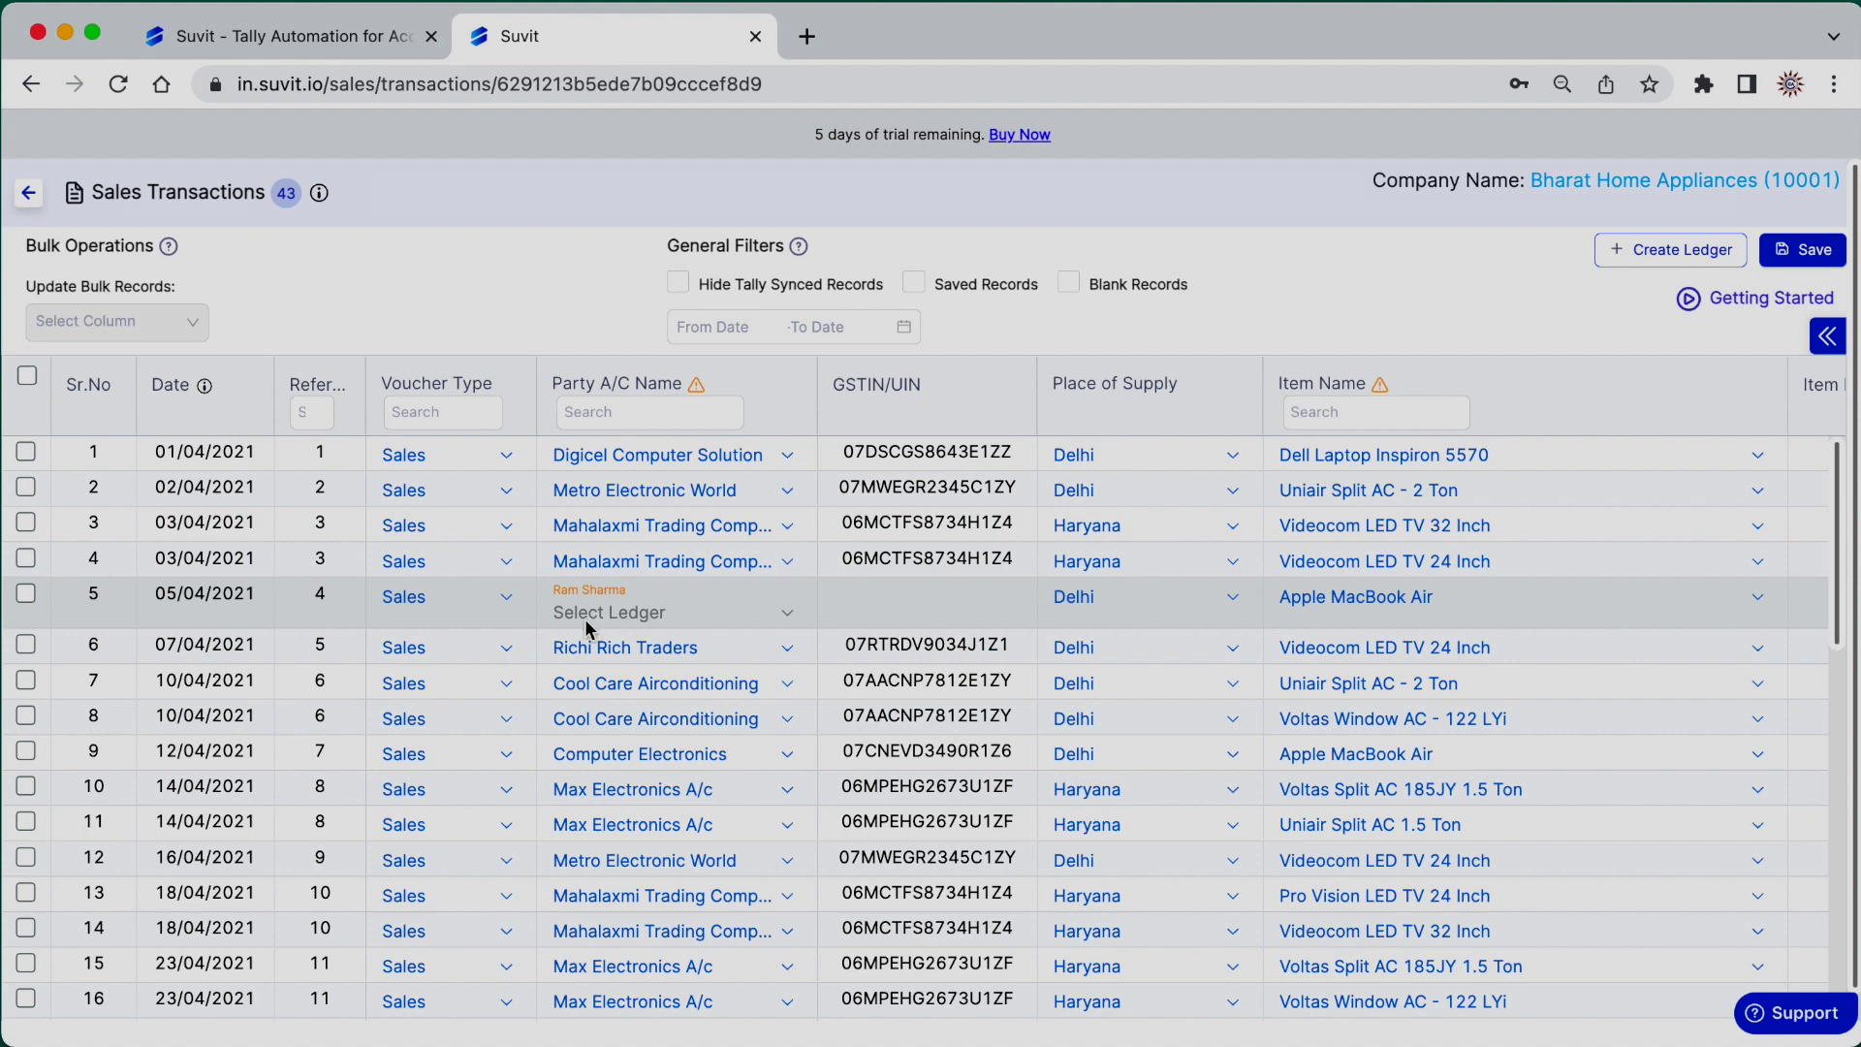
# Step: Add a Sundry Debtors ledger named after row 5's customer
pyautogui.click(1668, 254)
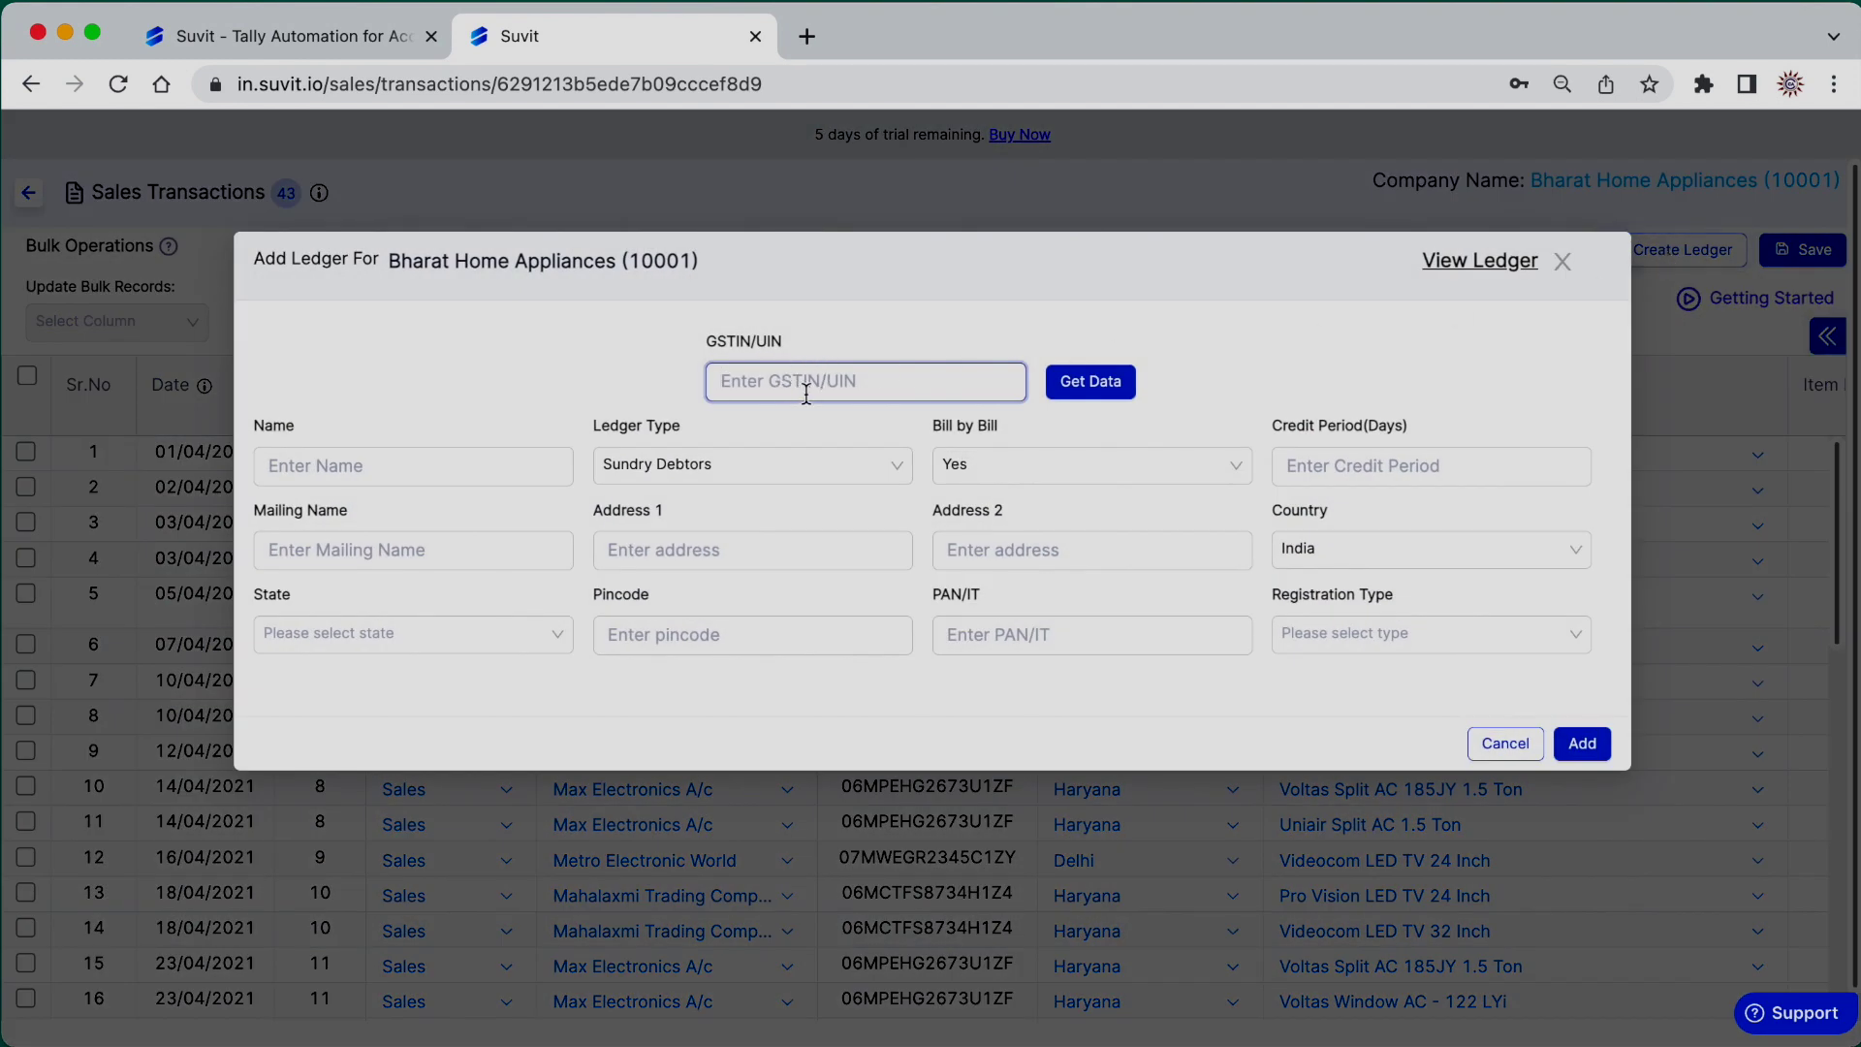
pyautogui.click(367, 470)
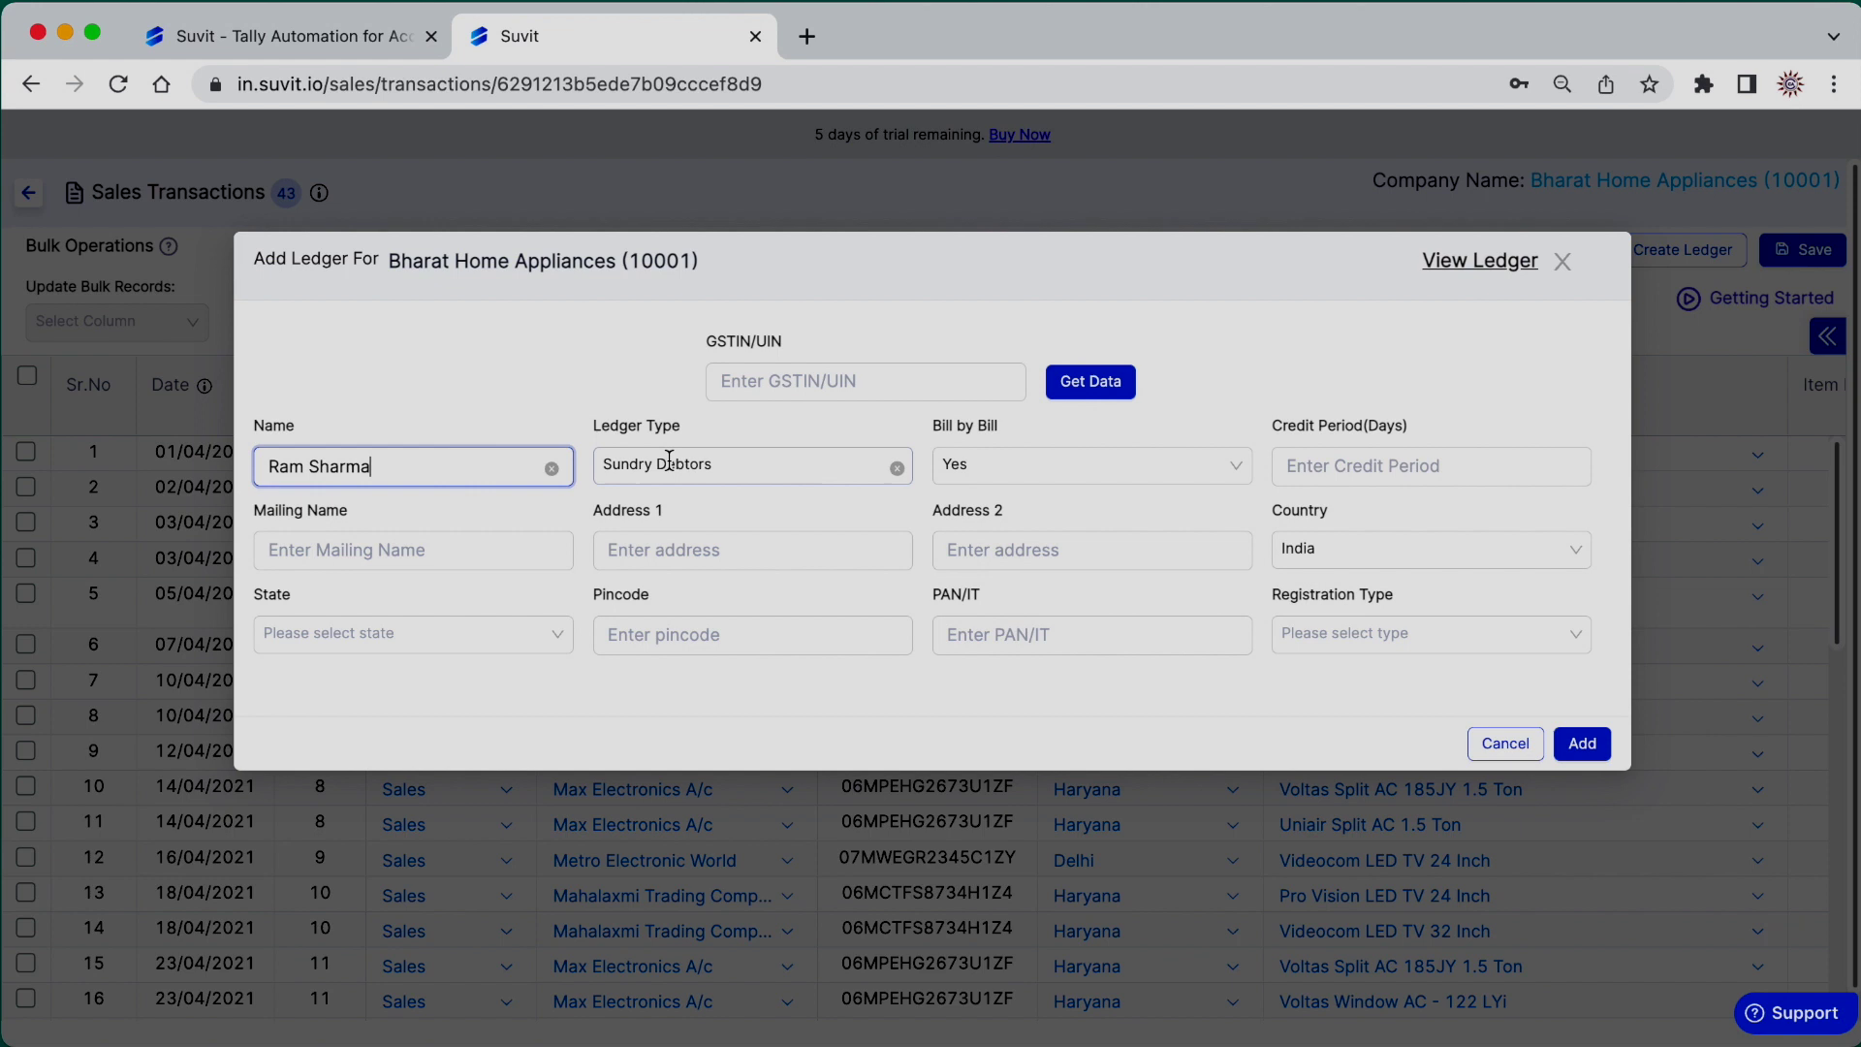
pyautogui.click(685, 465)
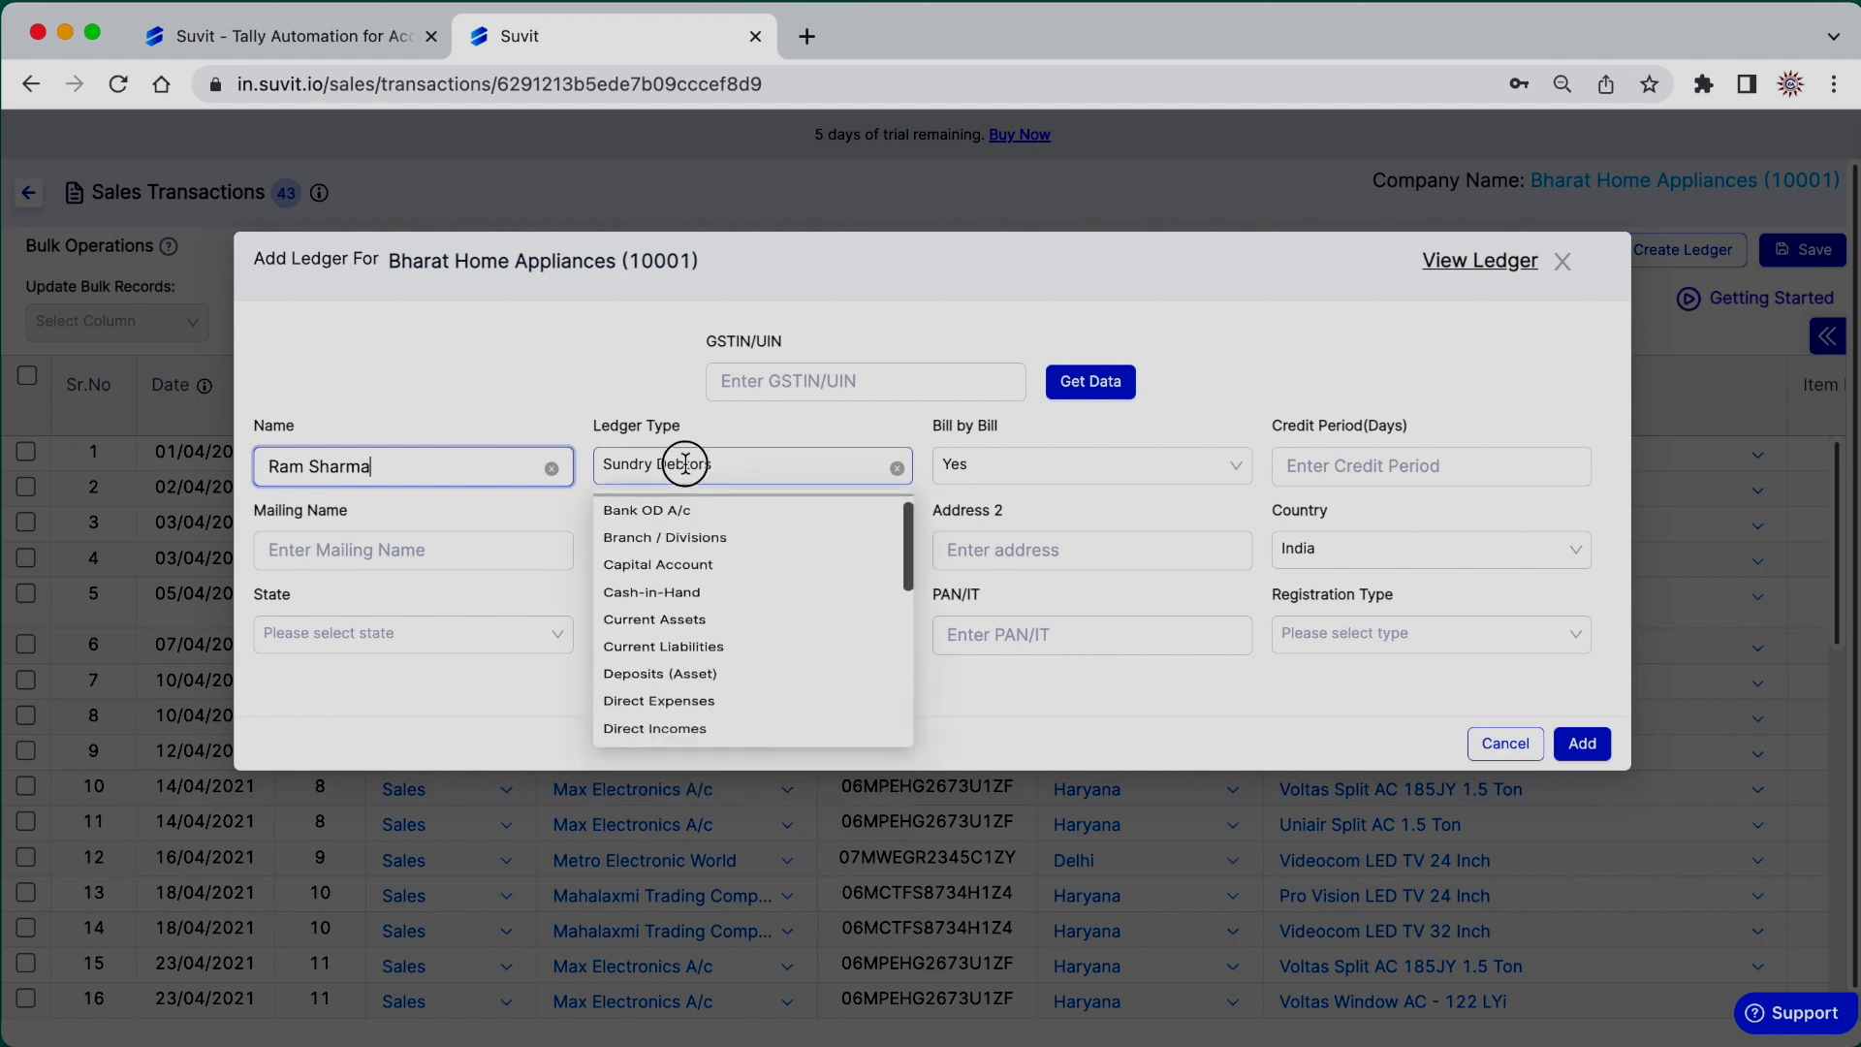
pyautogui.click(685, 465)
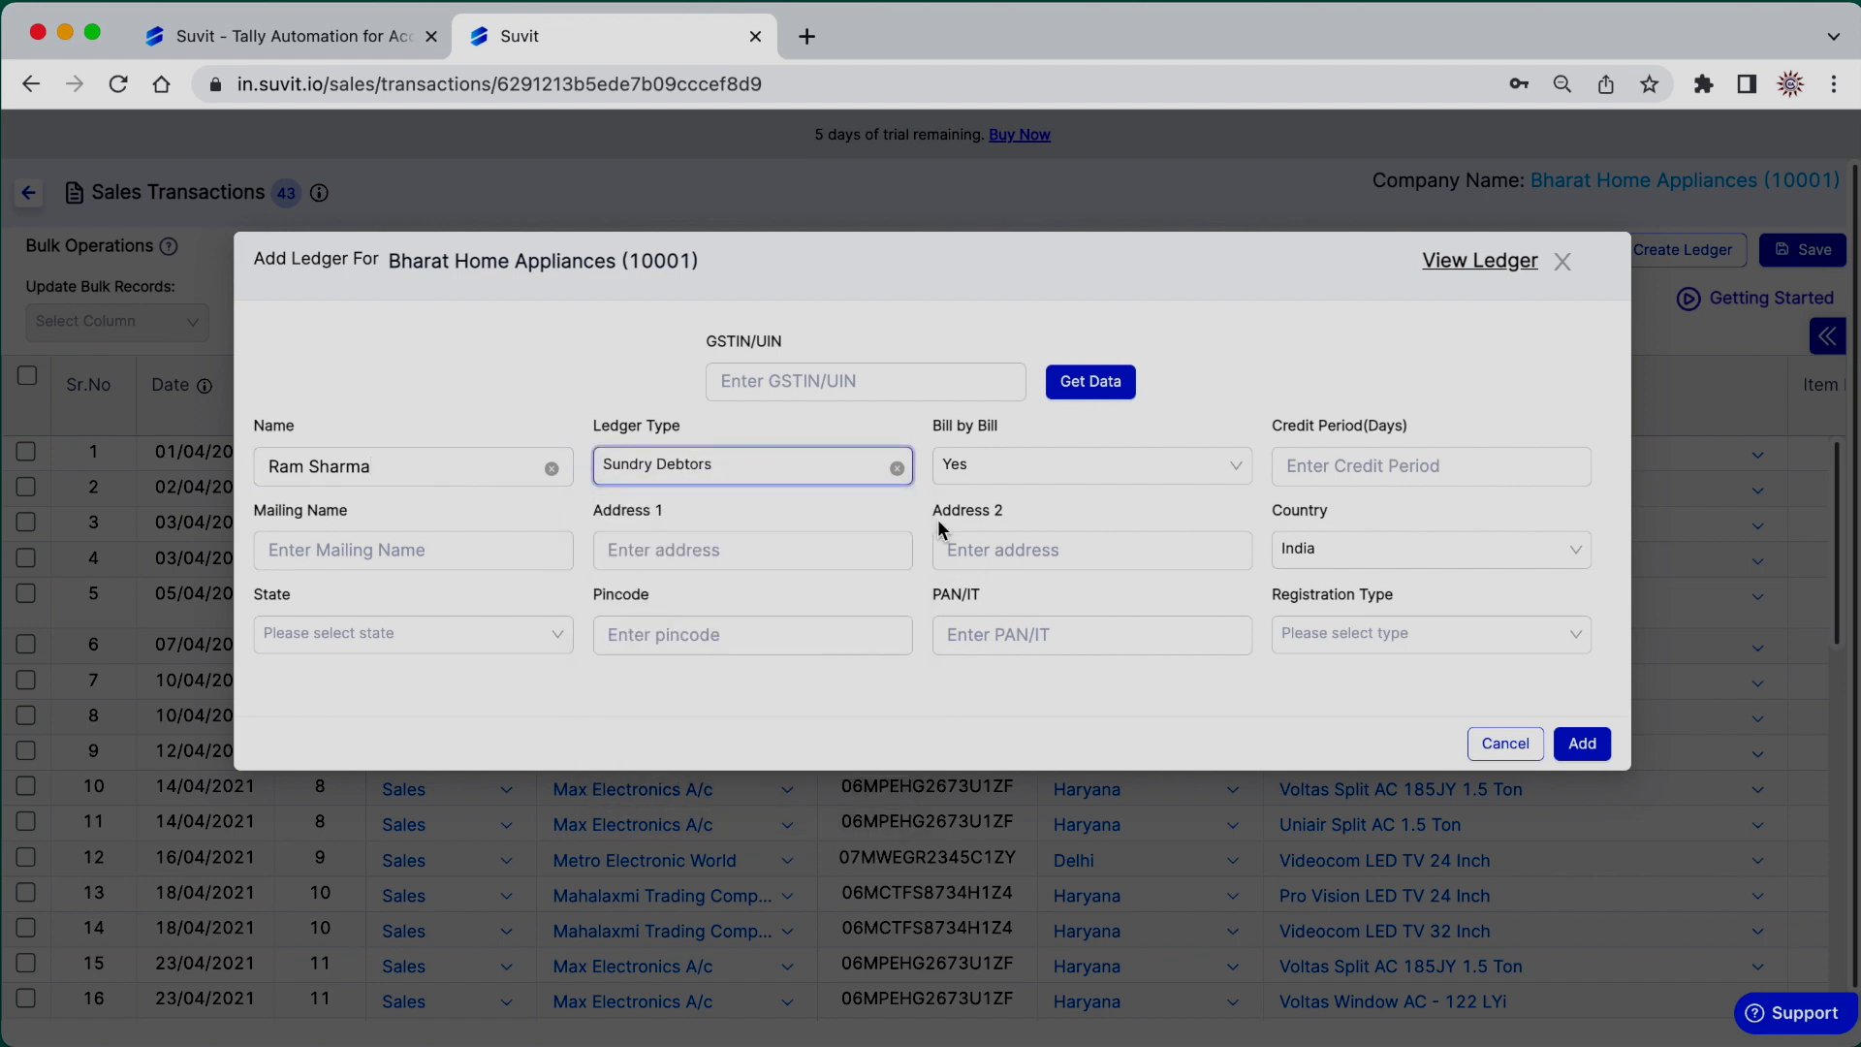
pyautogui.click(1577, 745)
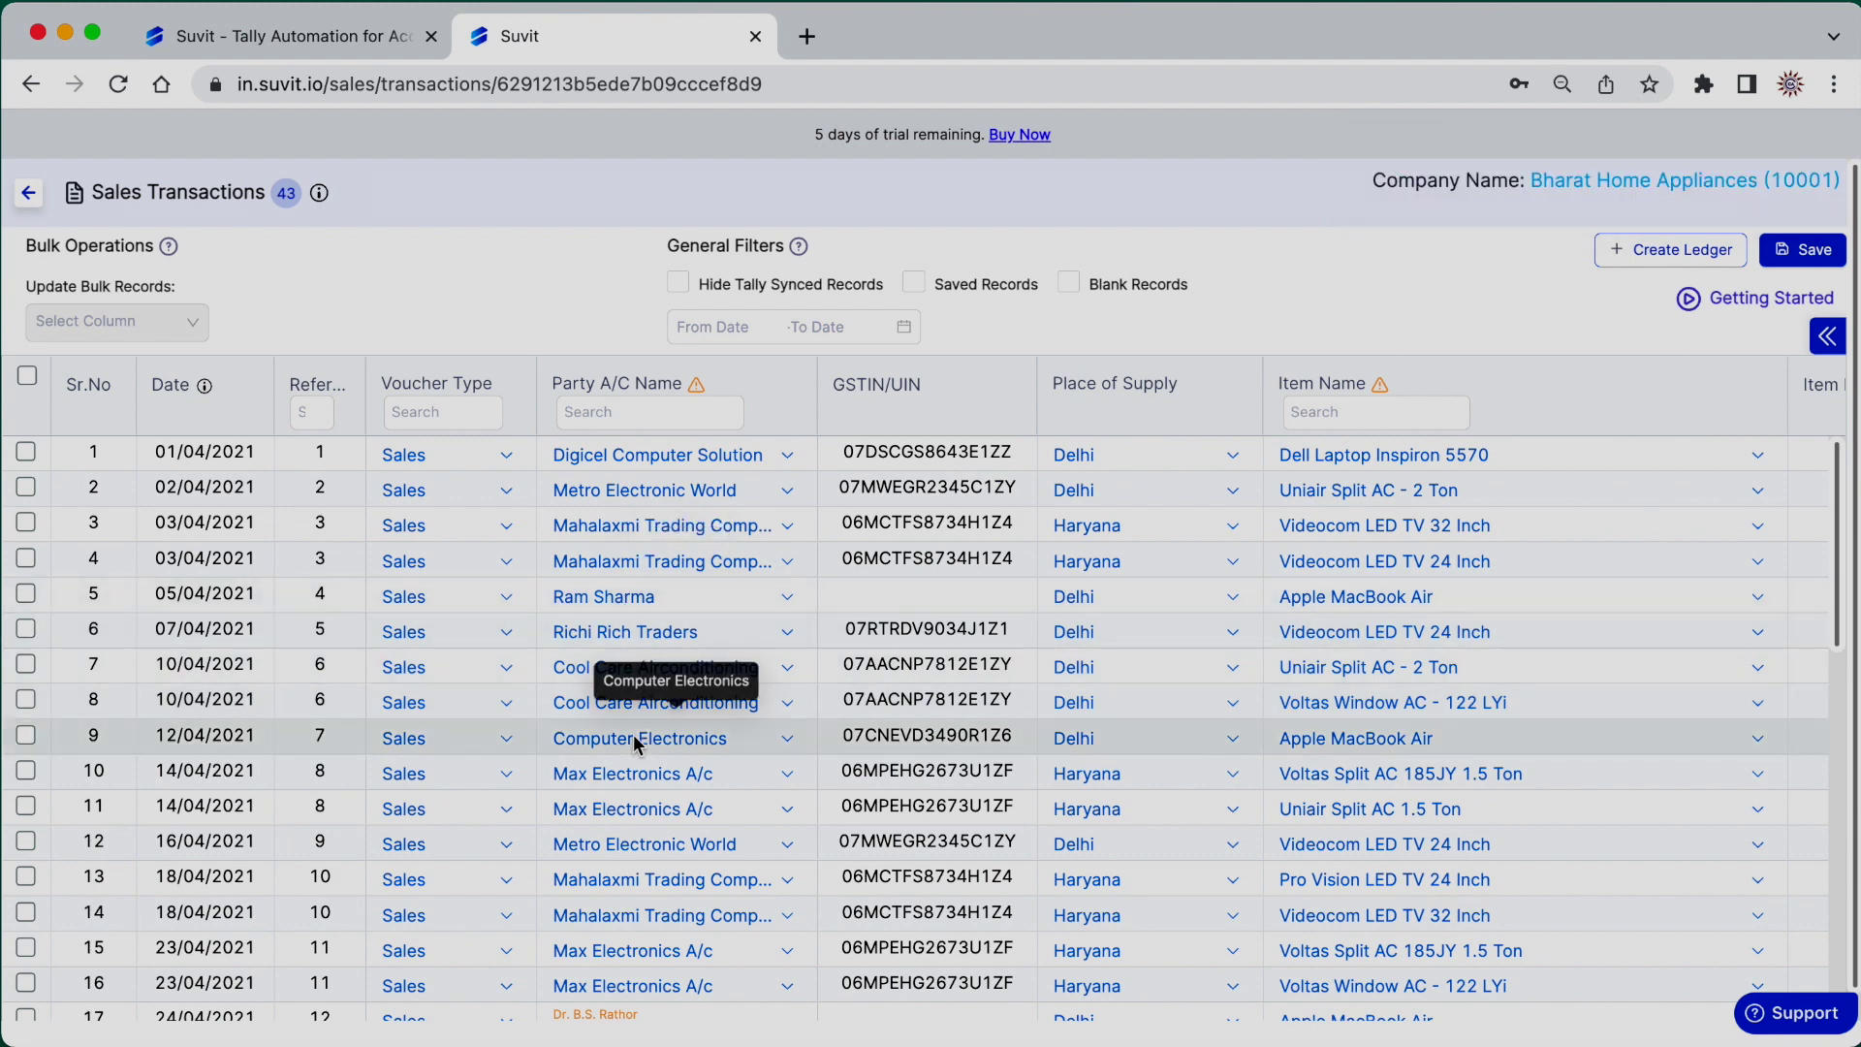
# Step: Set the Party A/C Name of rows 17 and 30 to Cash
pyautogui.scroll(-1, 632, 735)
pyautogui.scroll(-1, 632, 735)
pyautogui.scroll(-2, 632, 735)
pyautogui.scroll(-1, 632, 735)
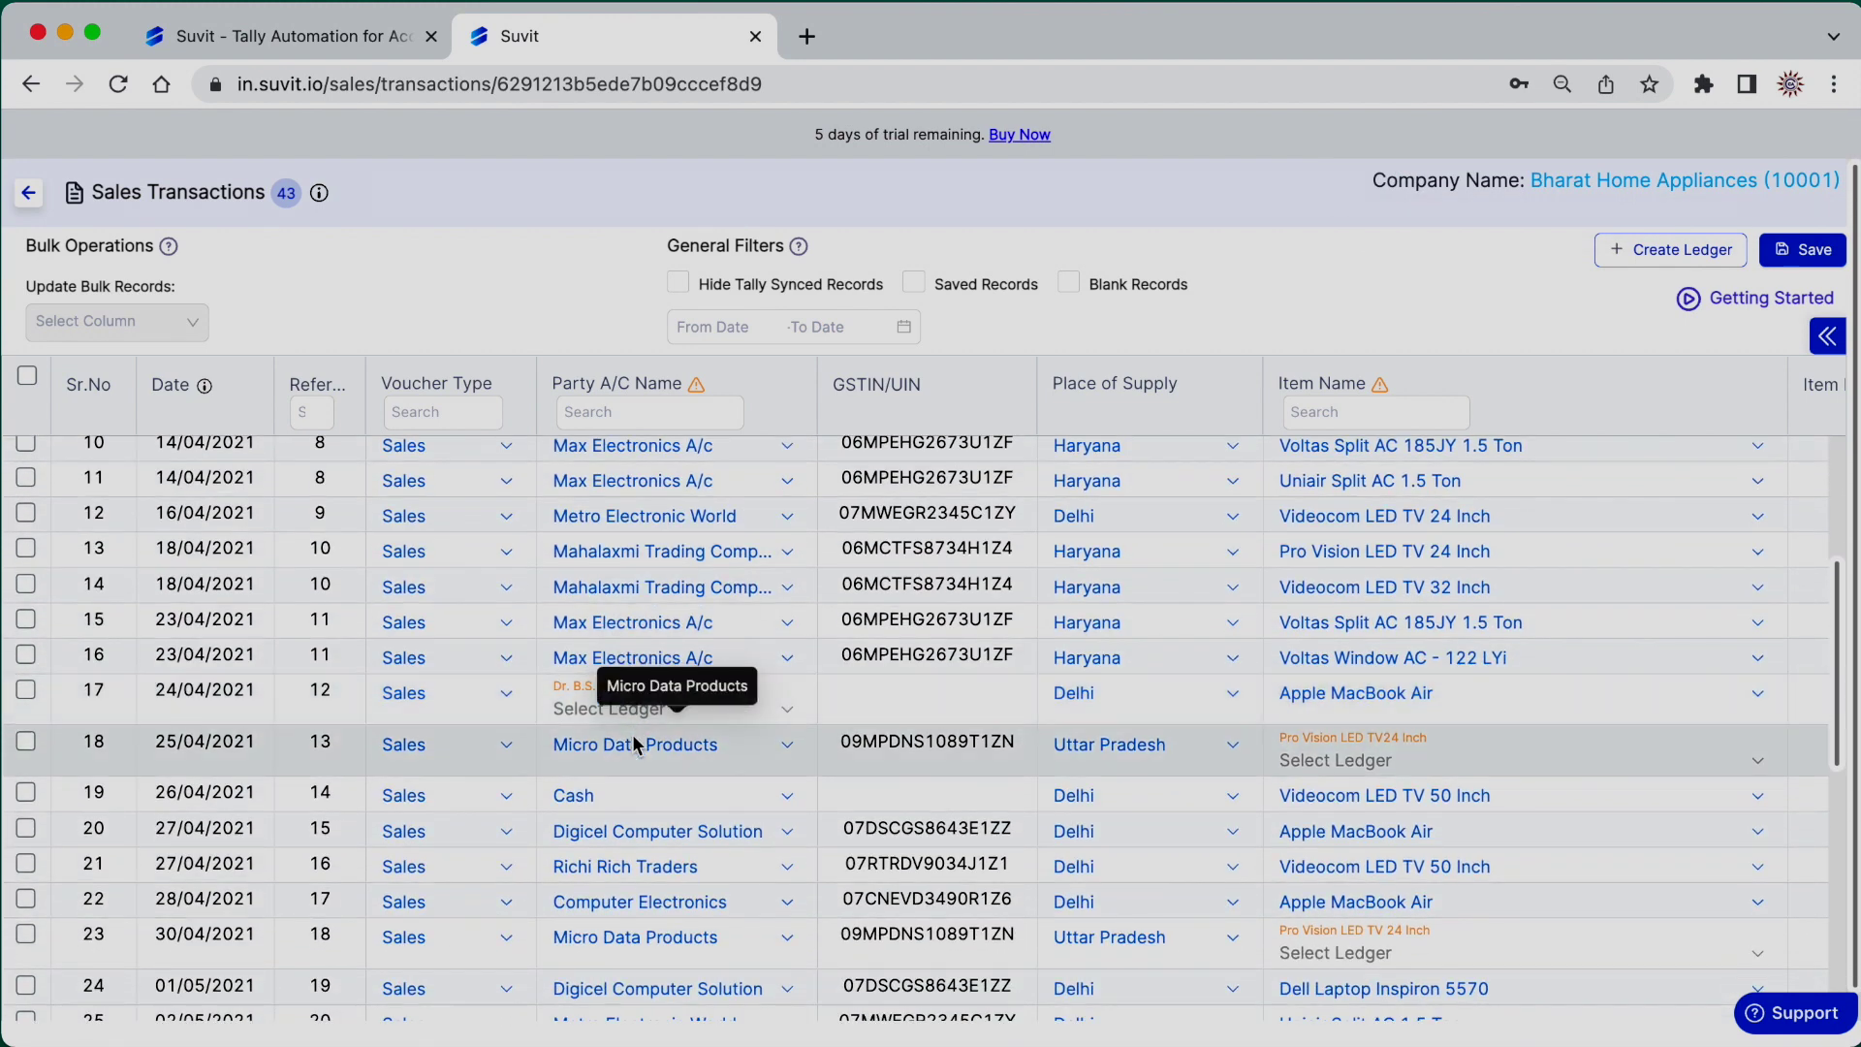
pyautogui.click(601, 707)
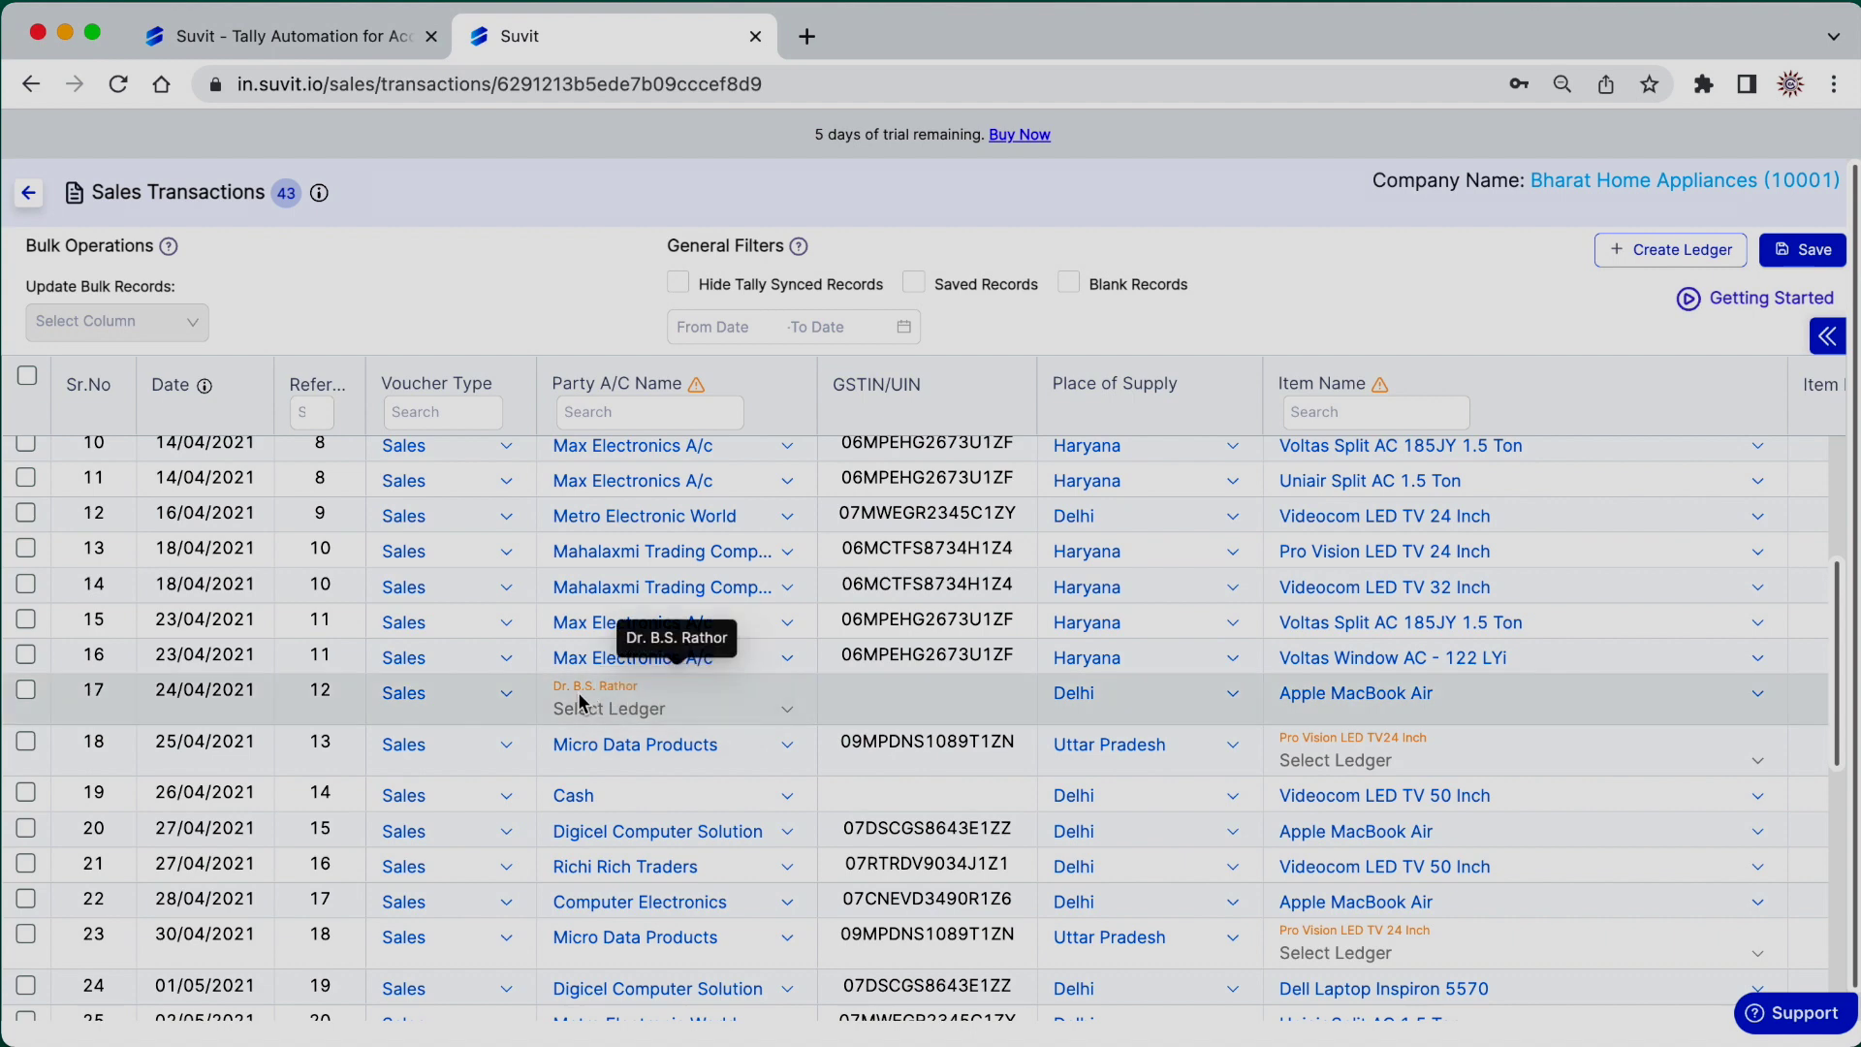
pyautogui.write('c')
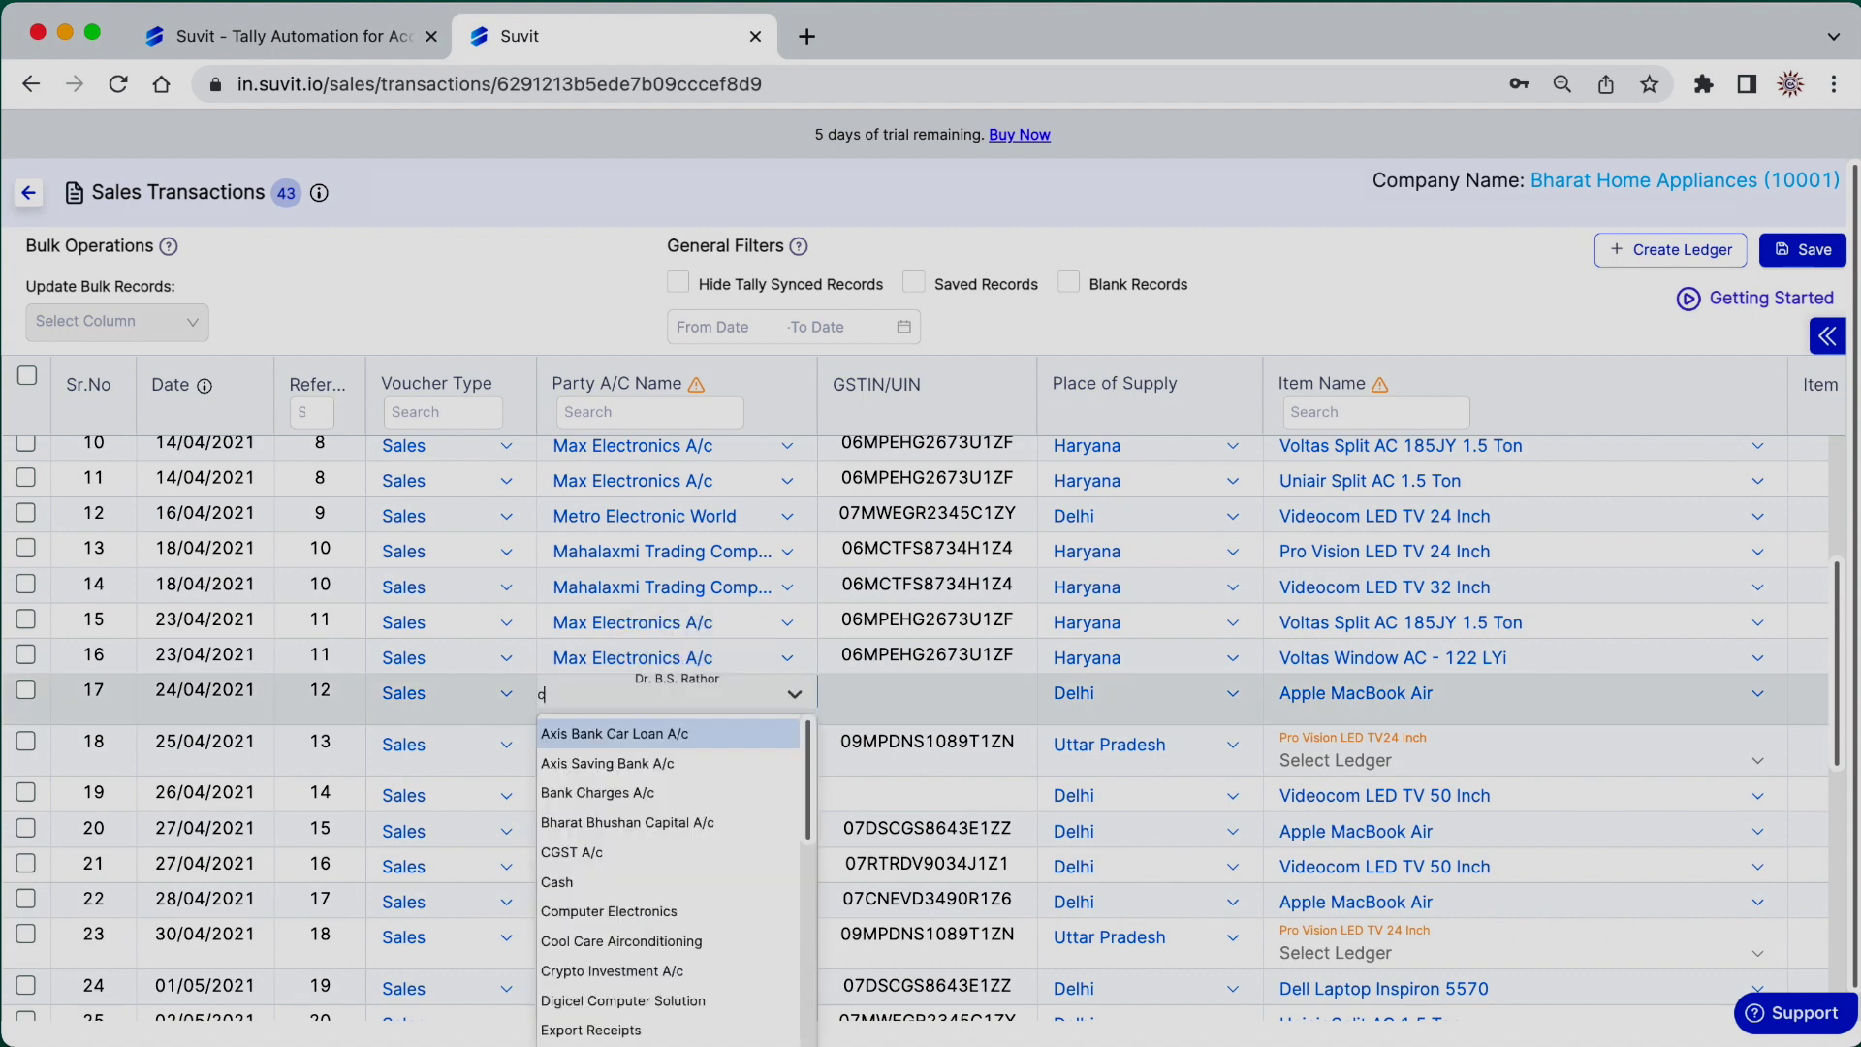
pyautogui.click(562, 882)
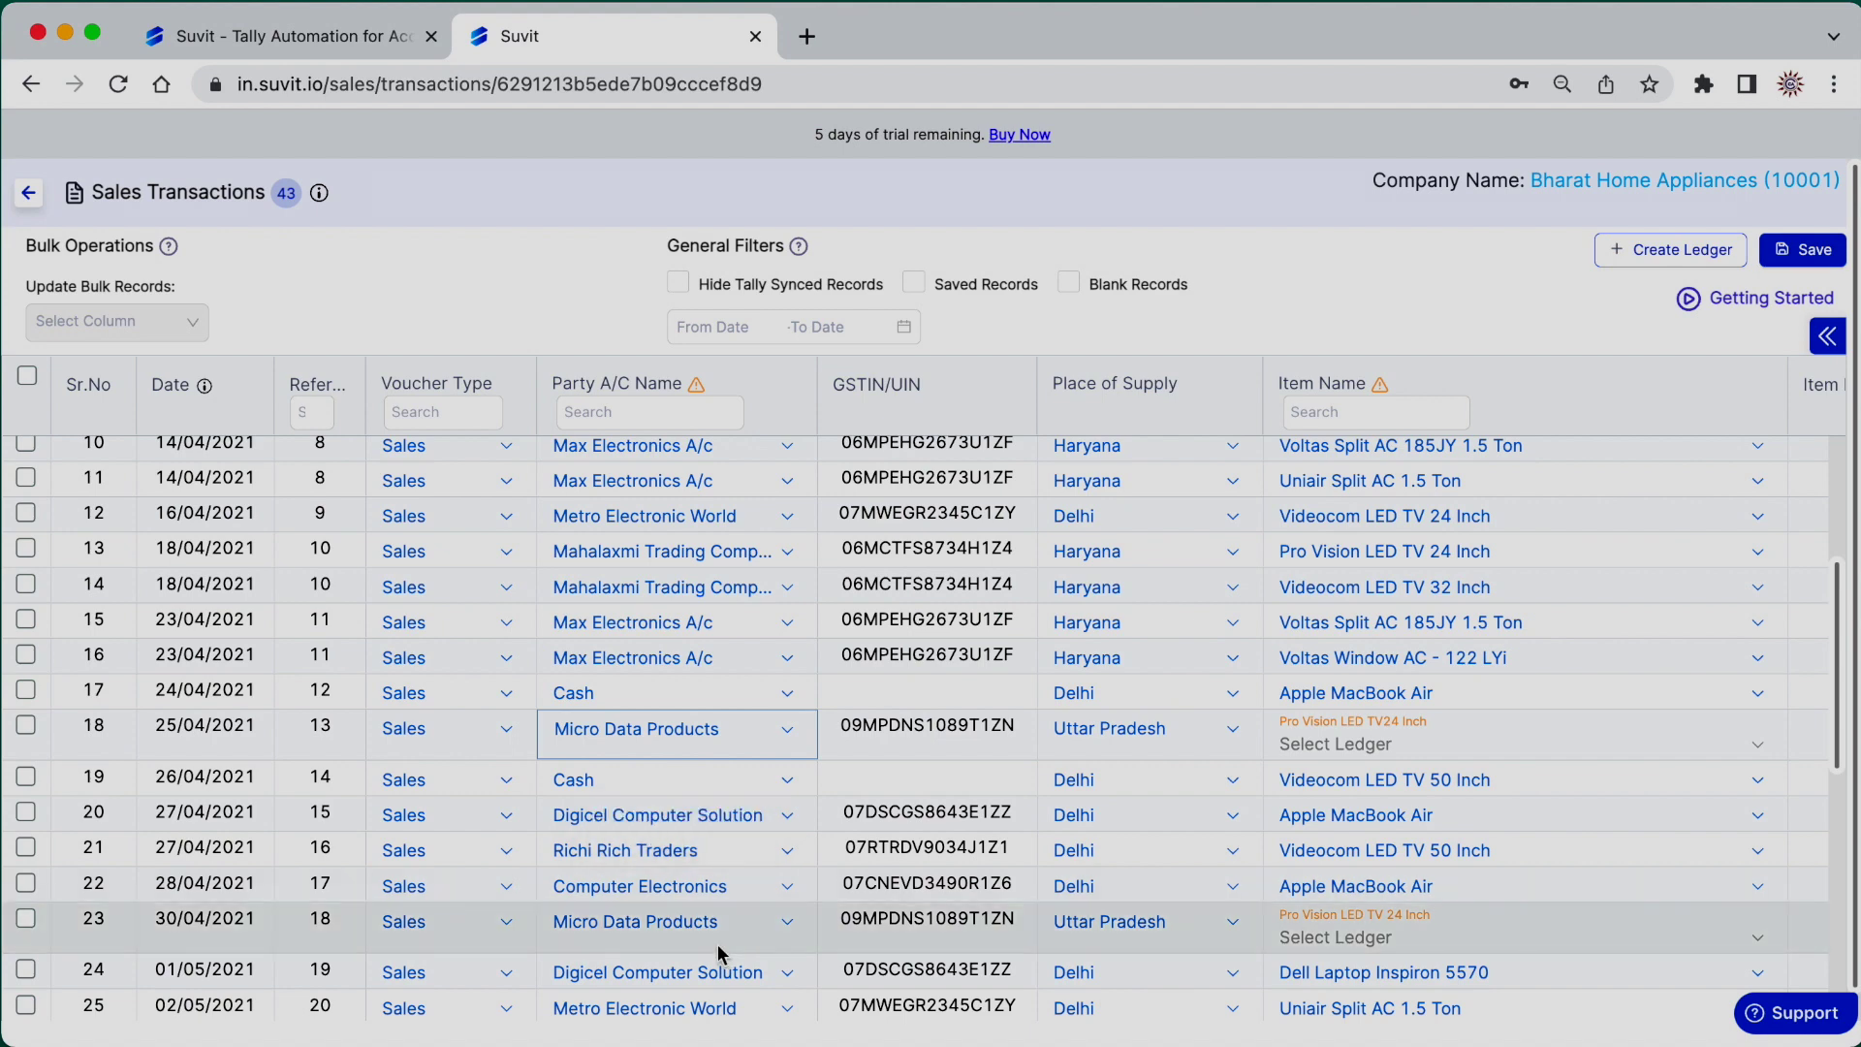
pyautogui.scroll(-5, 717, 944)
pyautogui.click(599, 877)
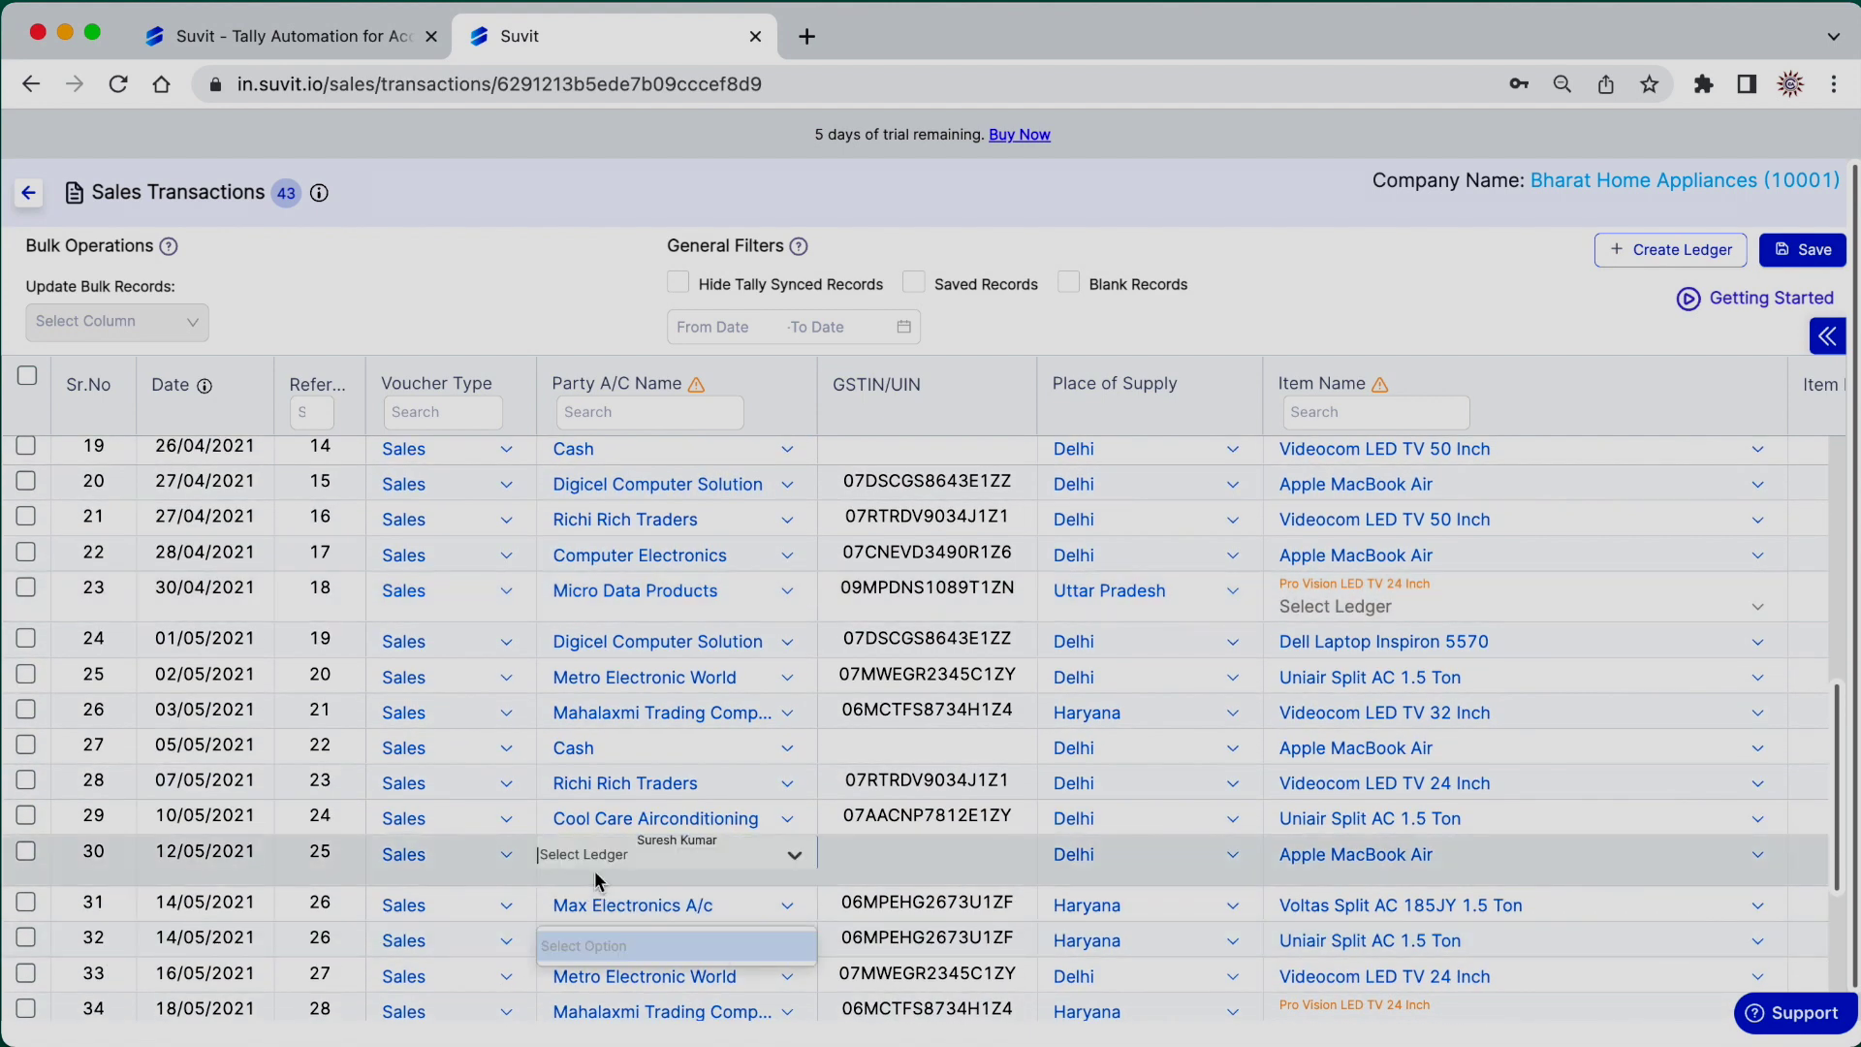
pyautogui.write('ca')
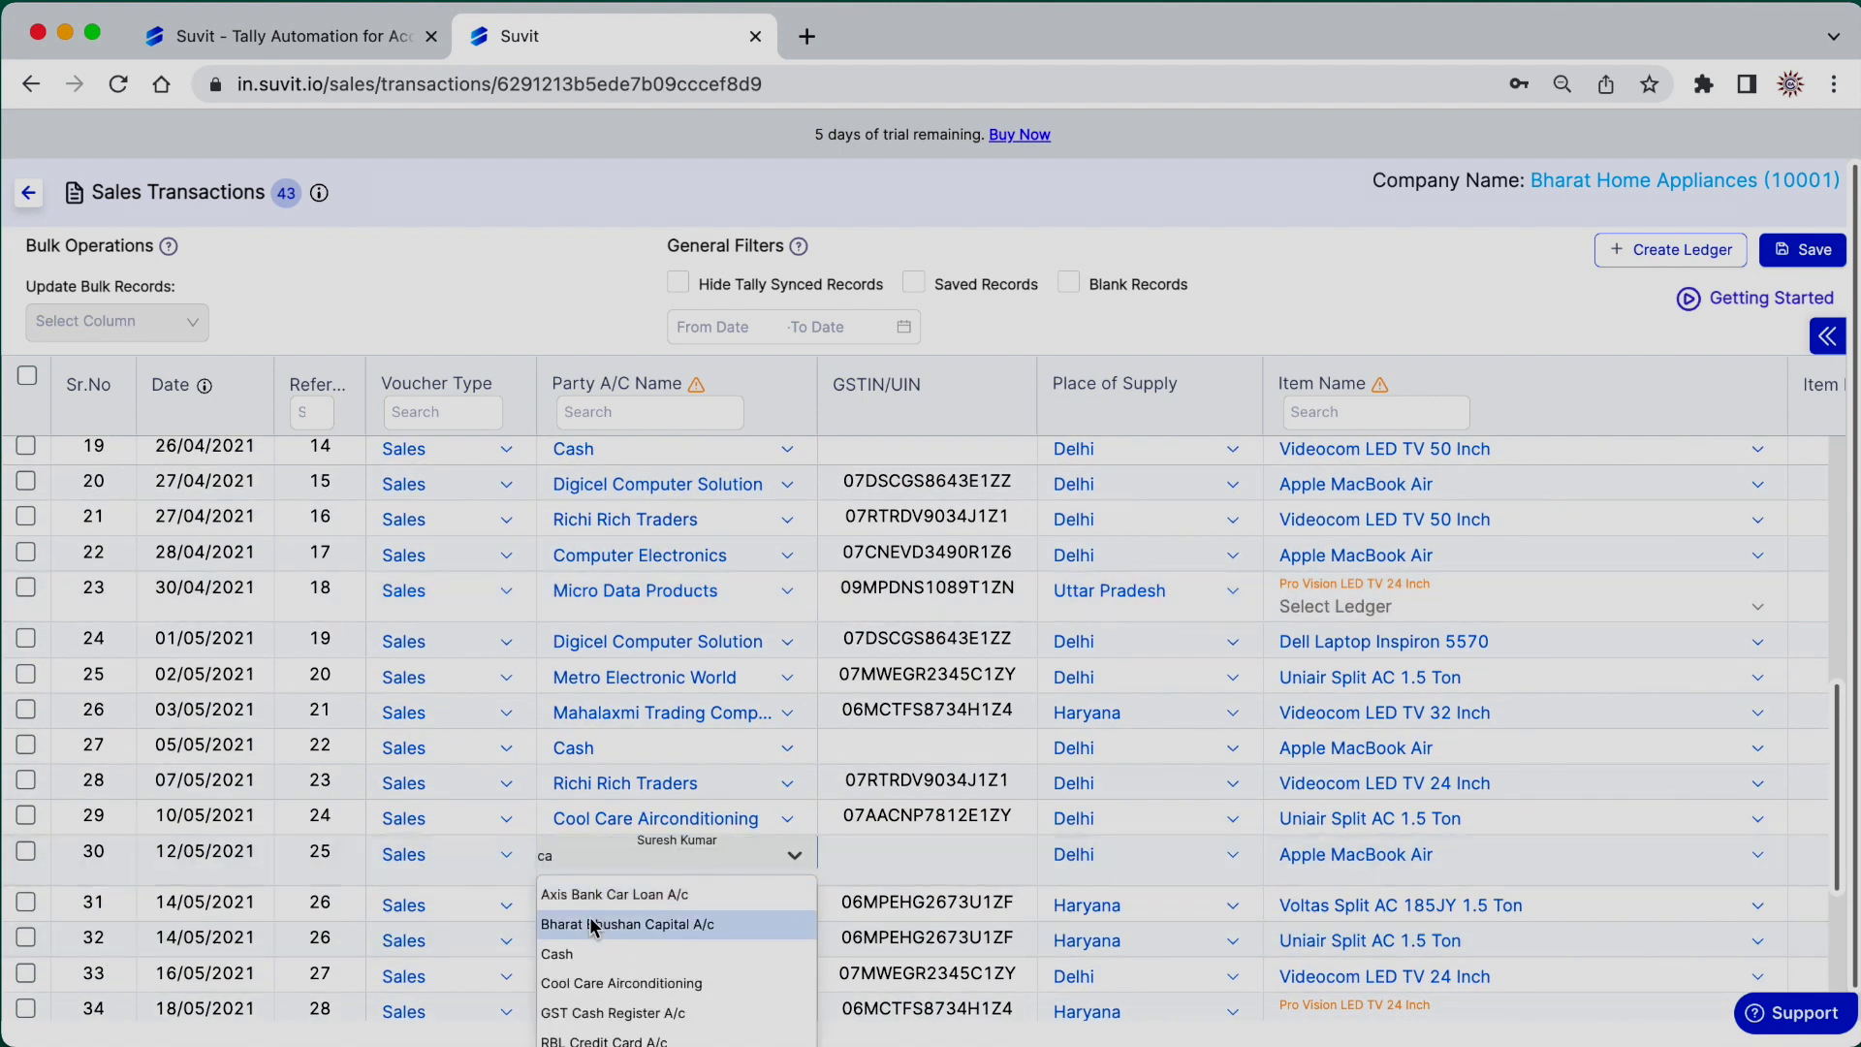
pyautogui.click(585, 956)
pyautogui.scroll(-2, 661, 872)
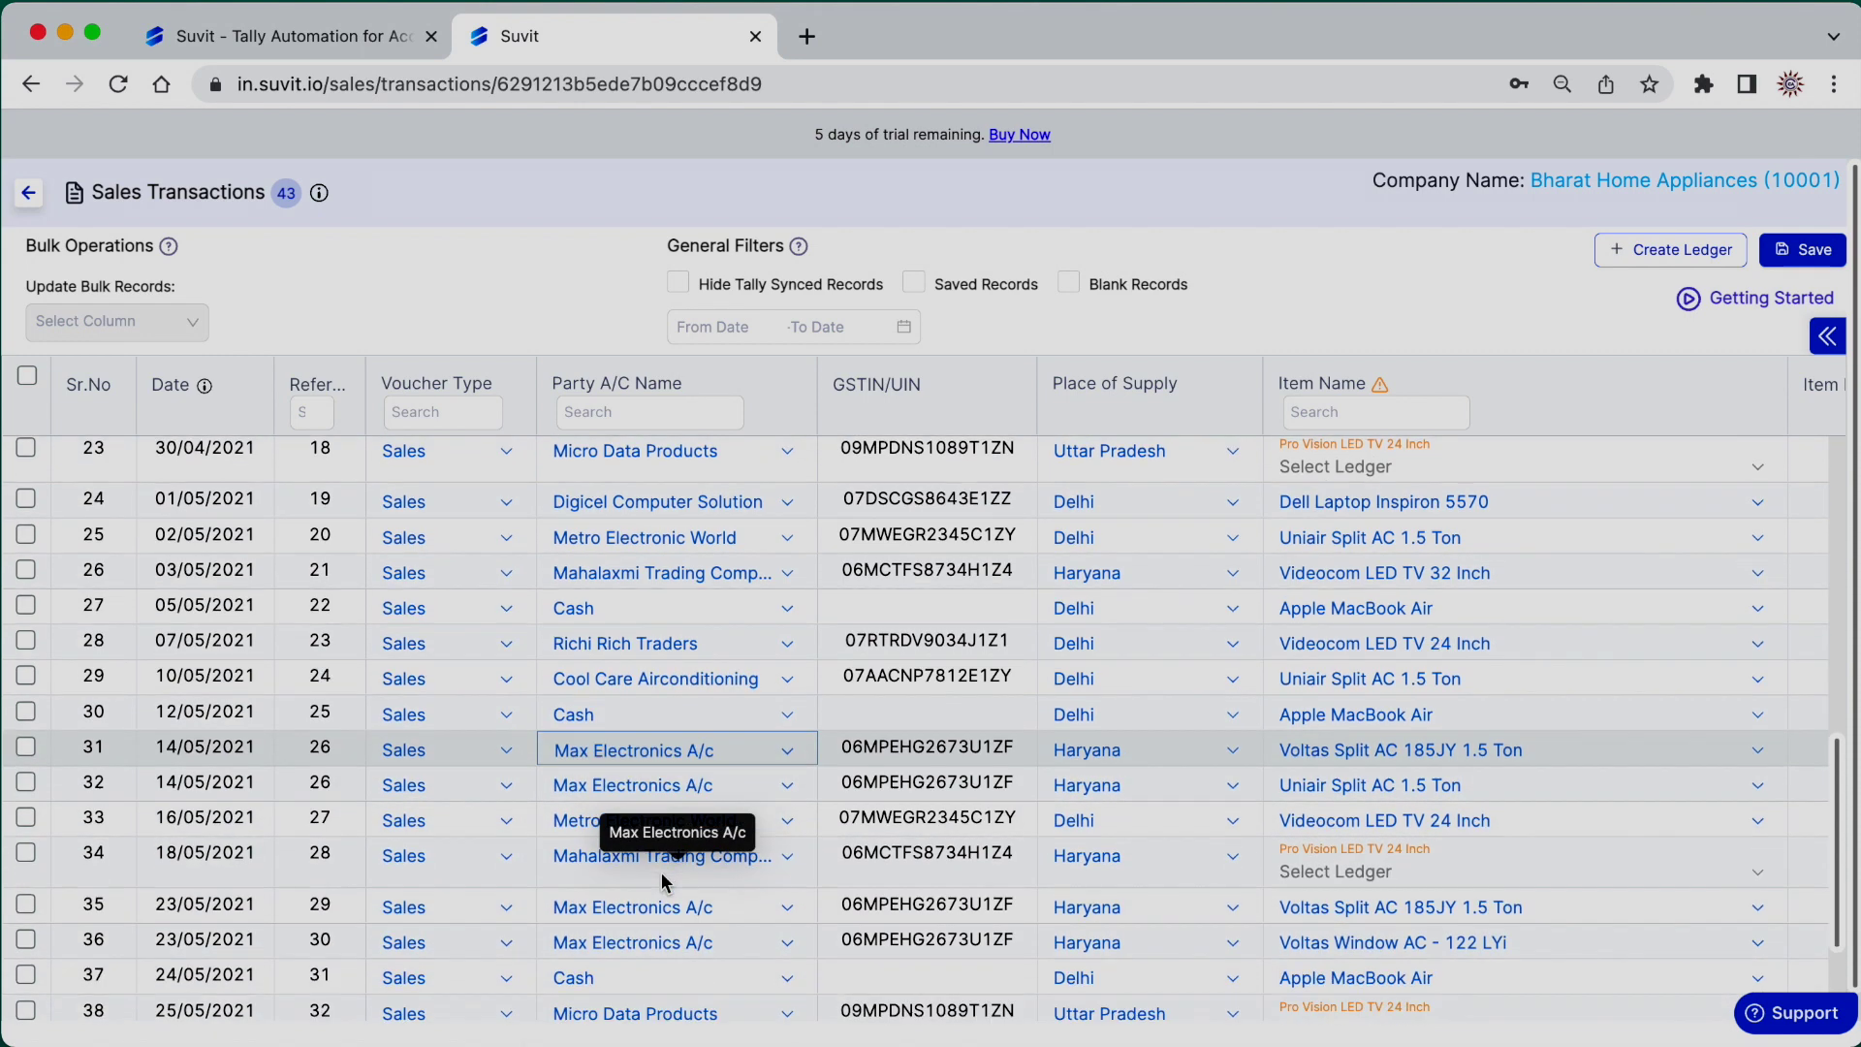
pyautogui.scroll(-3, 665, 882)
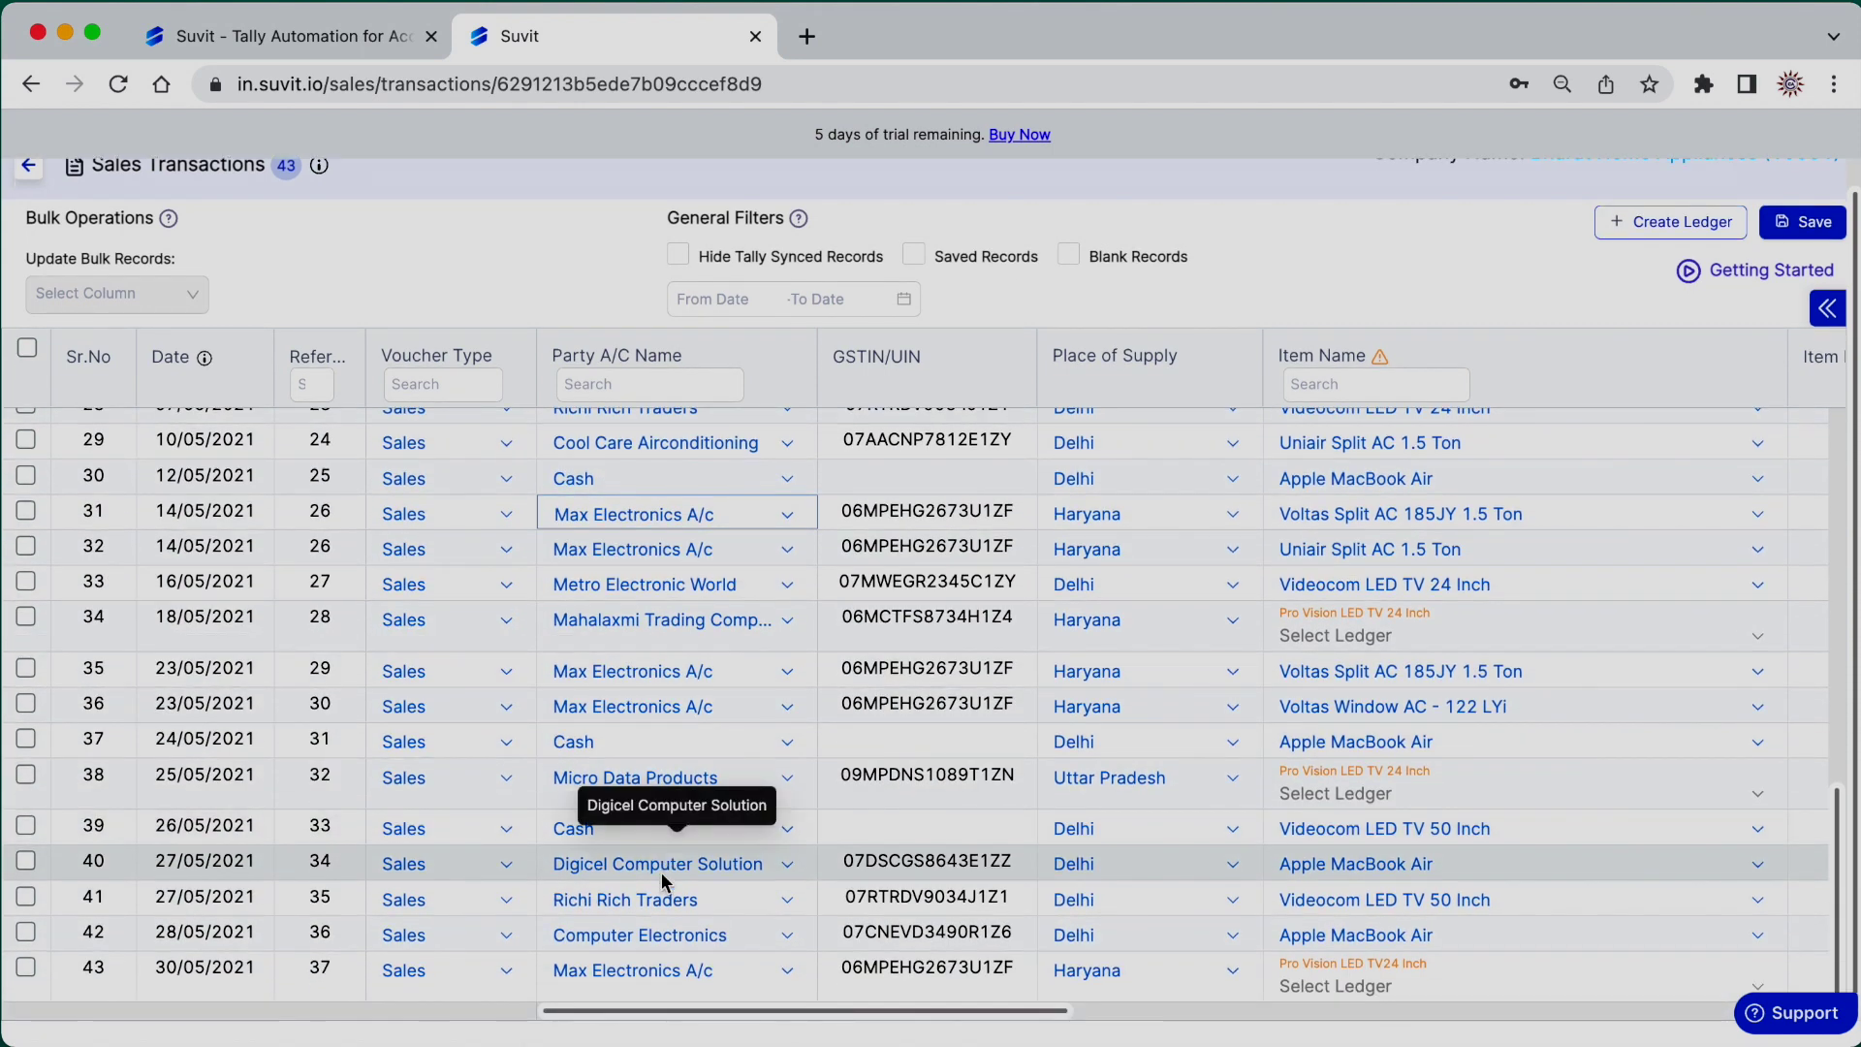
pyautogui.scroll(2, 662, 877)
pyautogui.scroll(3, 663, 880)
pyautogui.scroll(3, 663, 880)
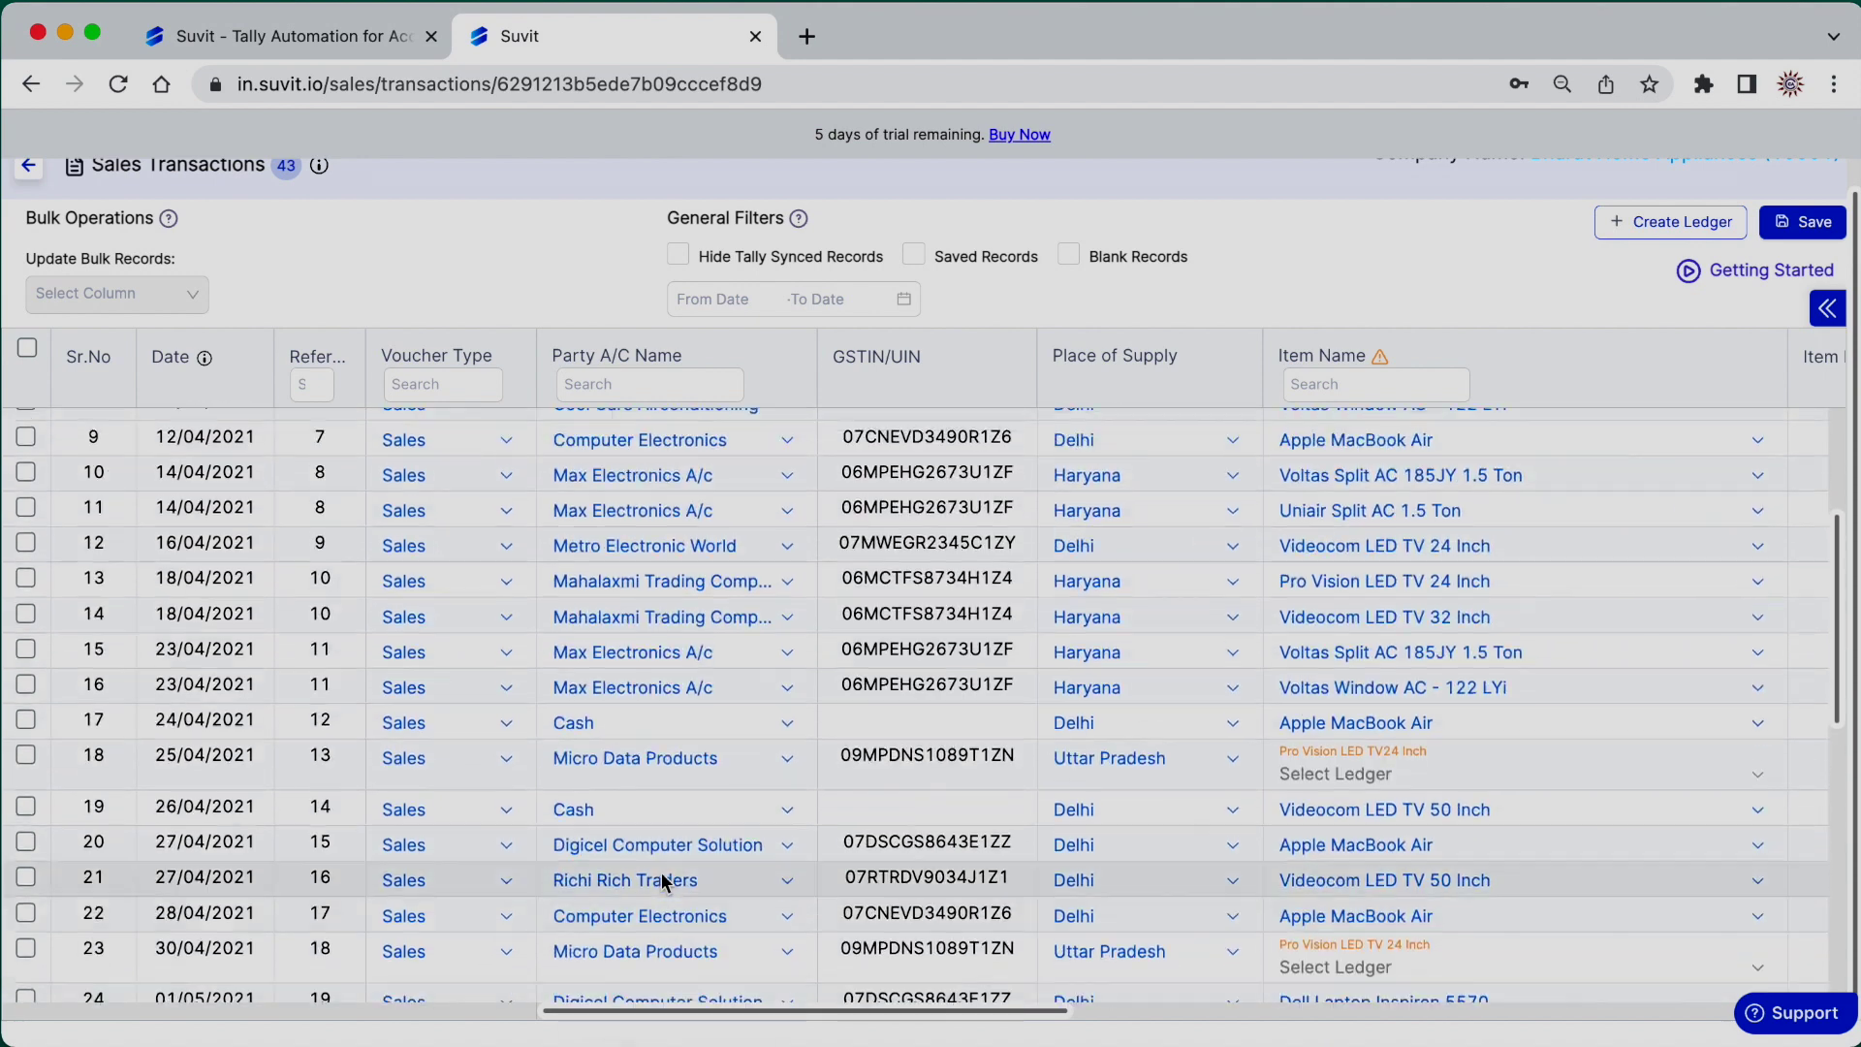
pyautogui.scroll(3, 663, 880)
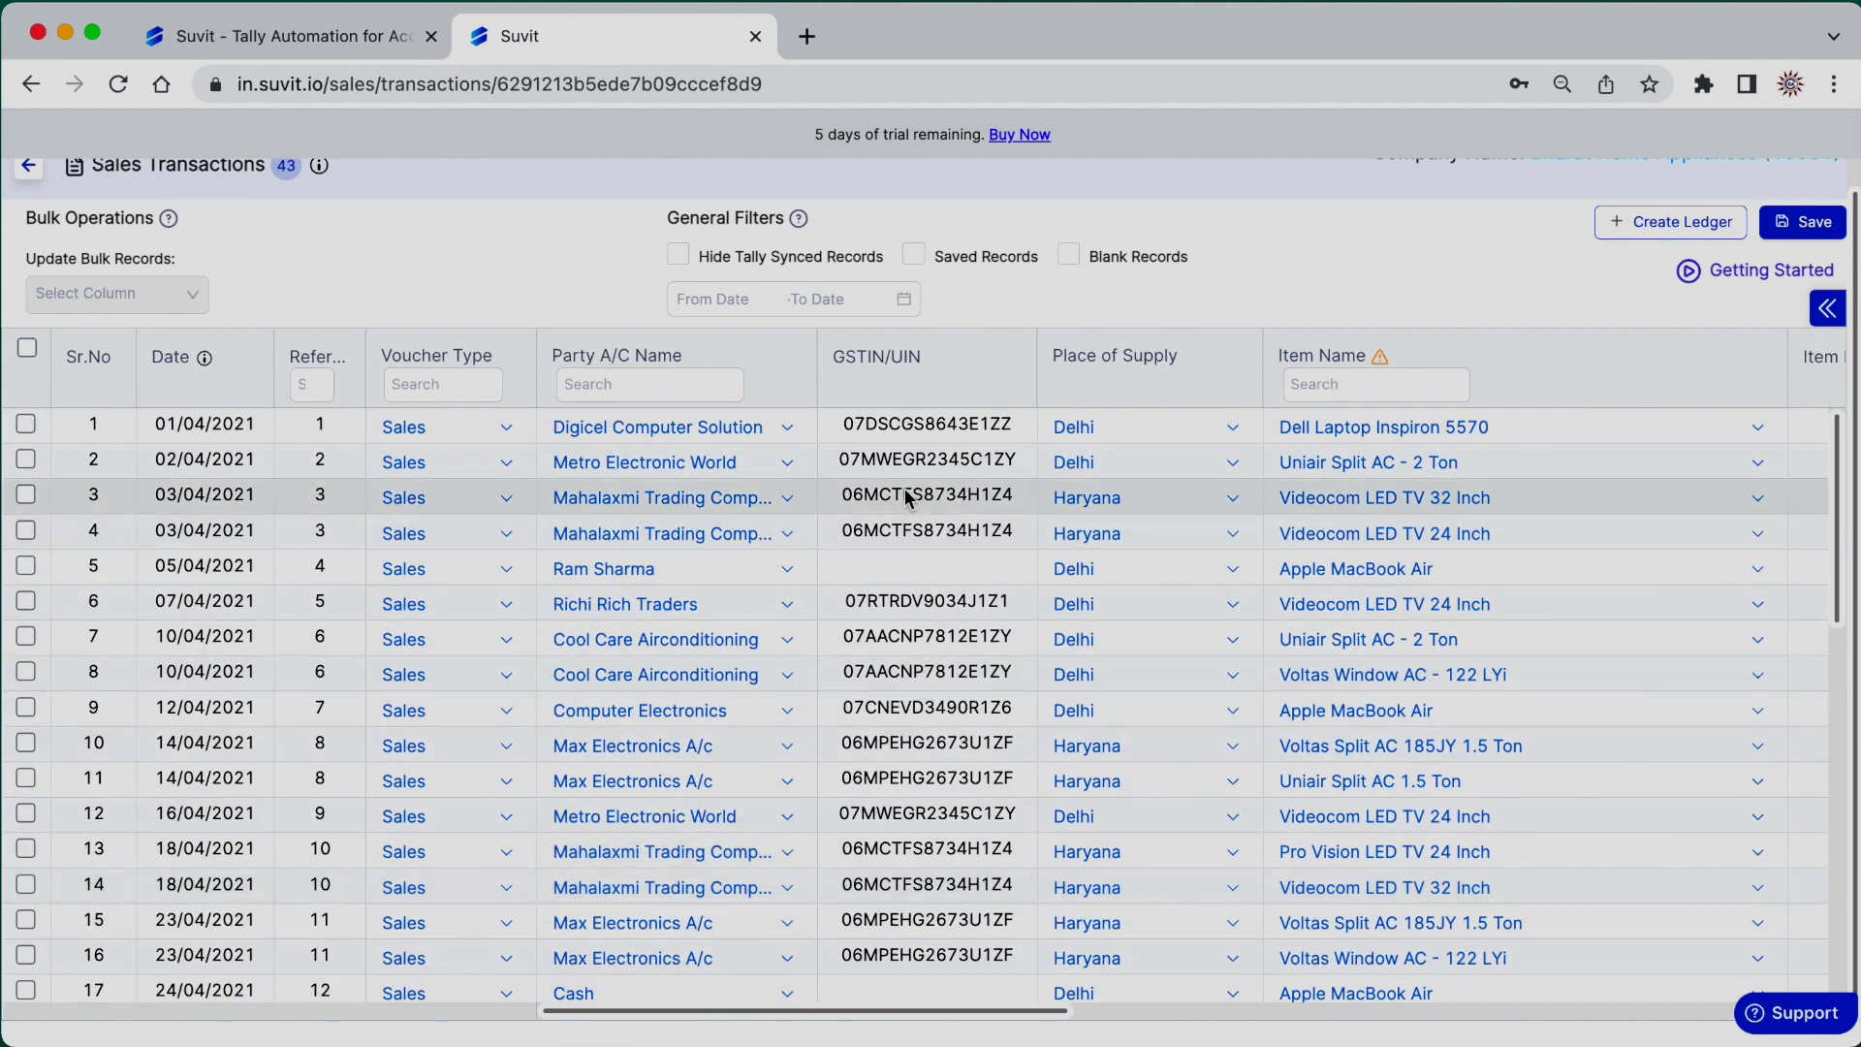
pyautogui.scroll(-2, 905, 489)
pyautogui.scroll(-3, 905, 488)
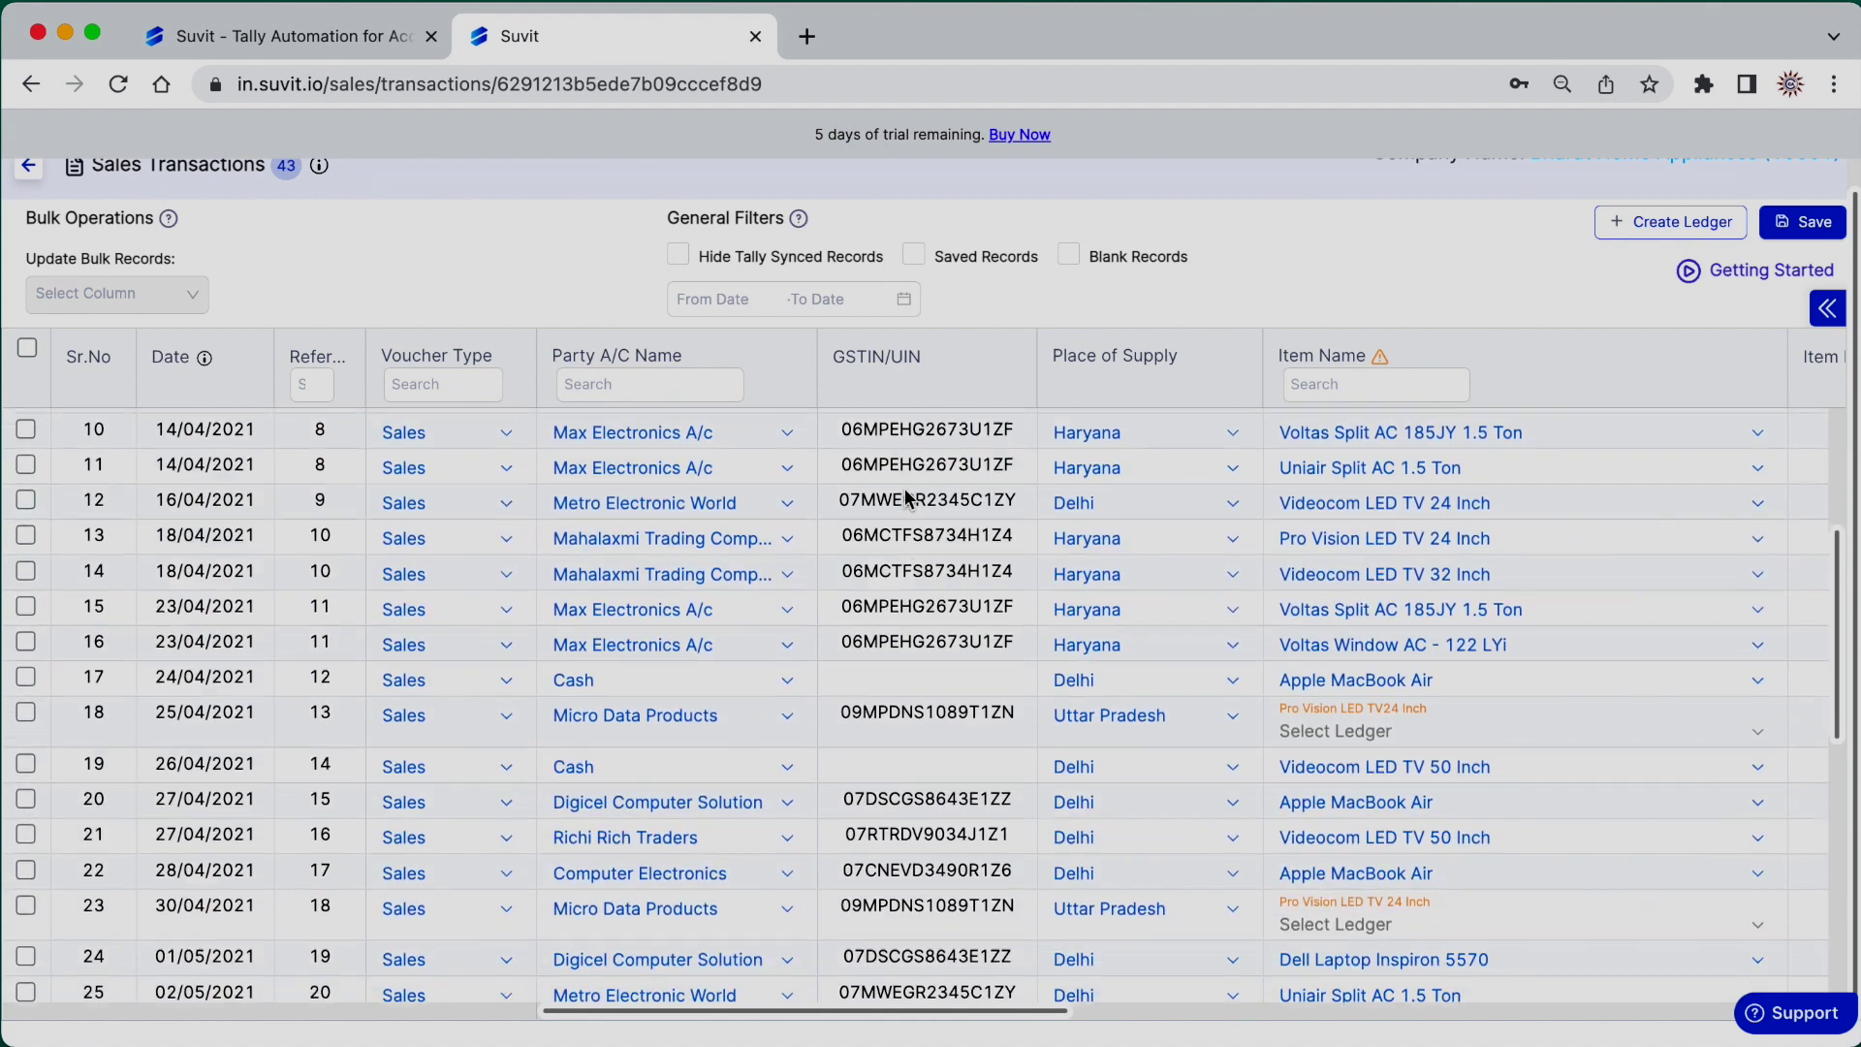
pyautogui.scroll(-1, 906, 497)
pyautogui.scroll(-1, 905, 497)
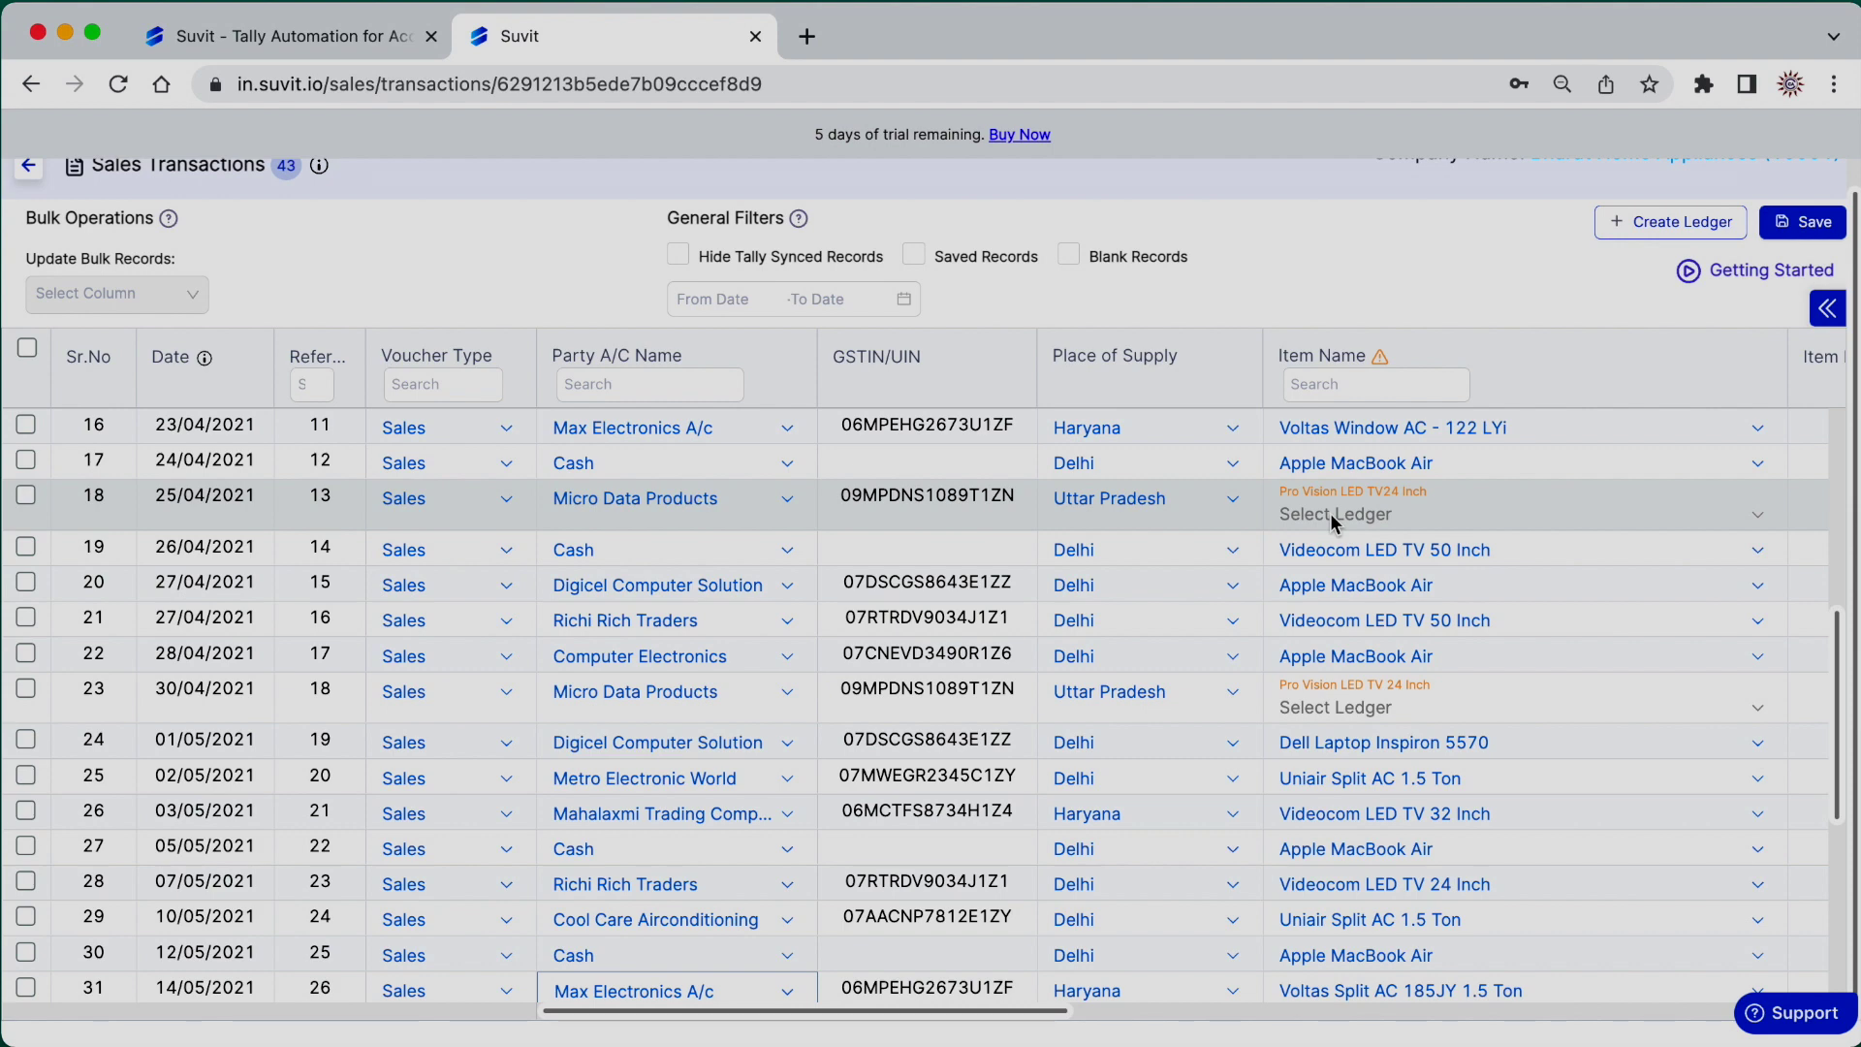
# Step: Assign the Pro Vision LED TV 24 Inch item to rows 18, 23, 34, 38 and 43
pyautogui.click(1332, 520)
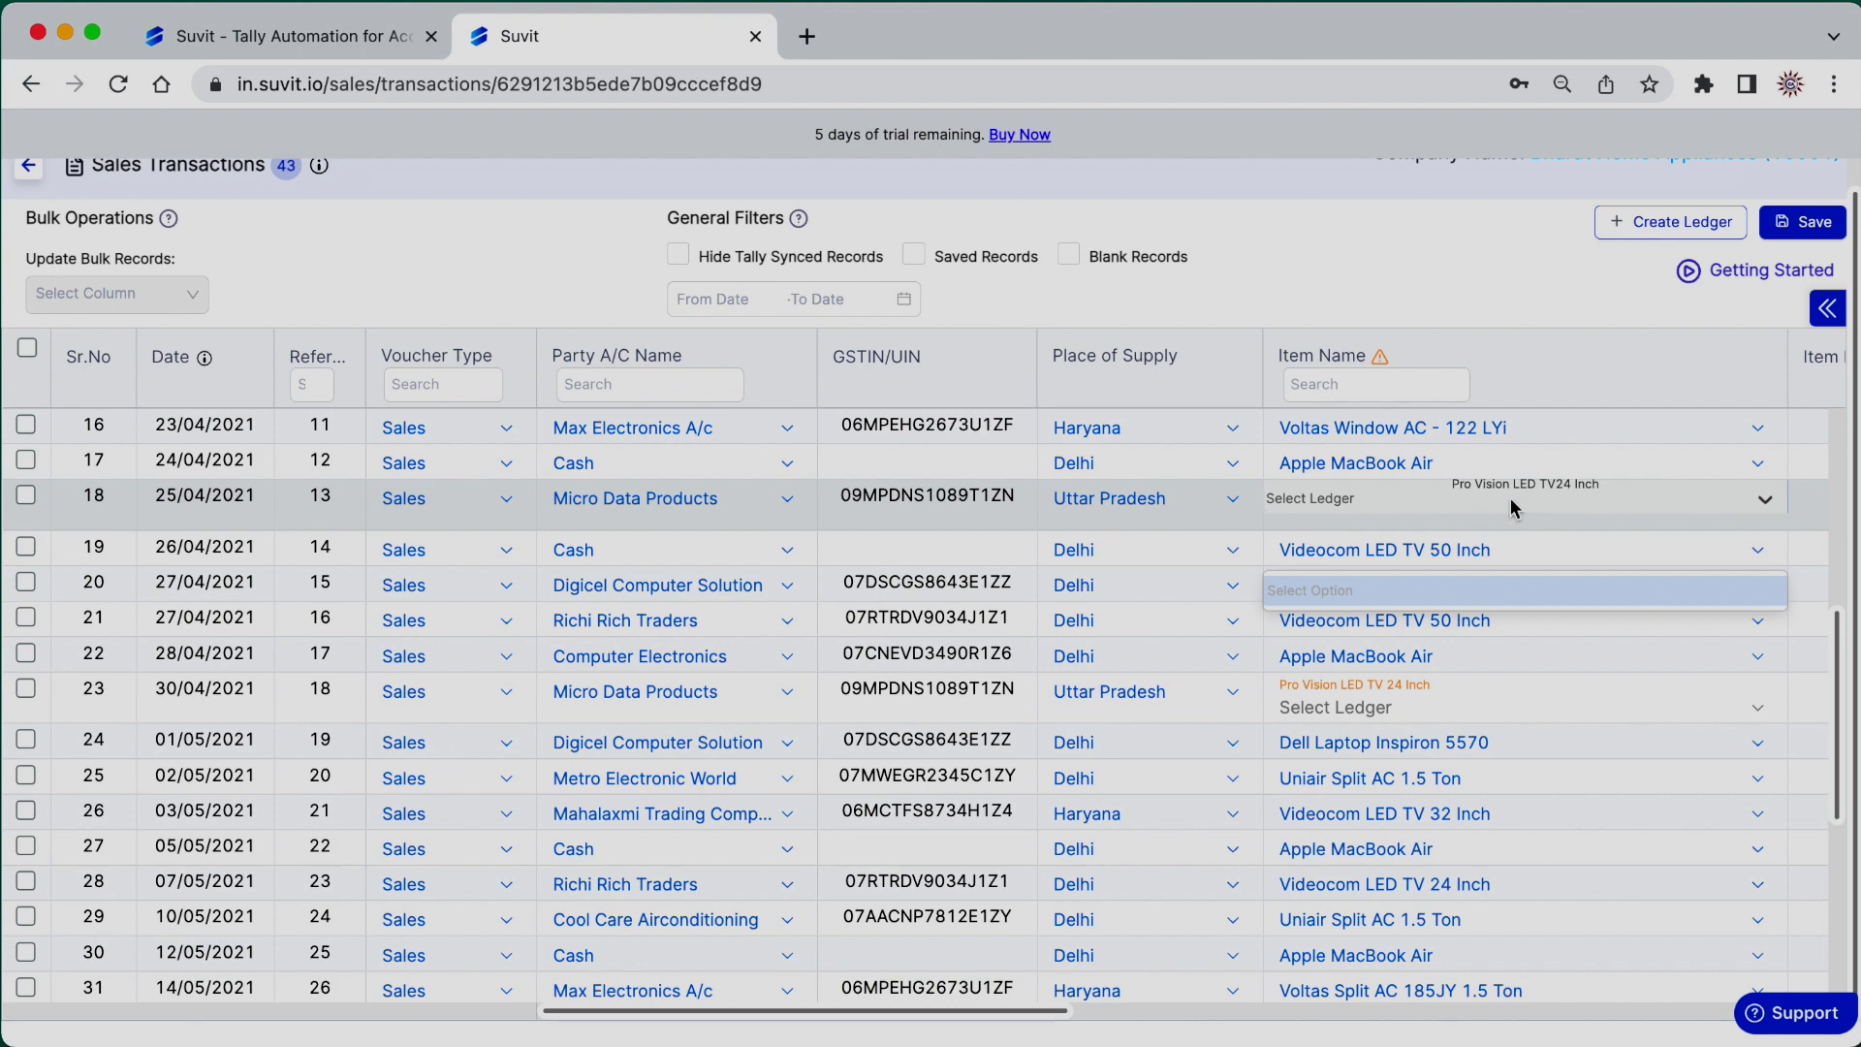
pyautogui.write('P')
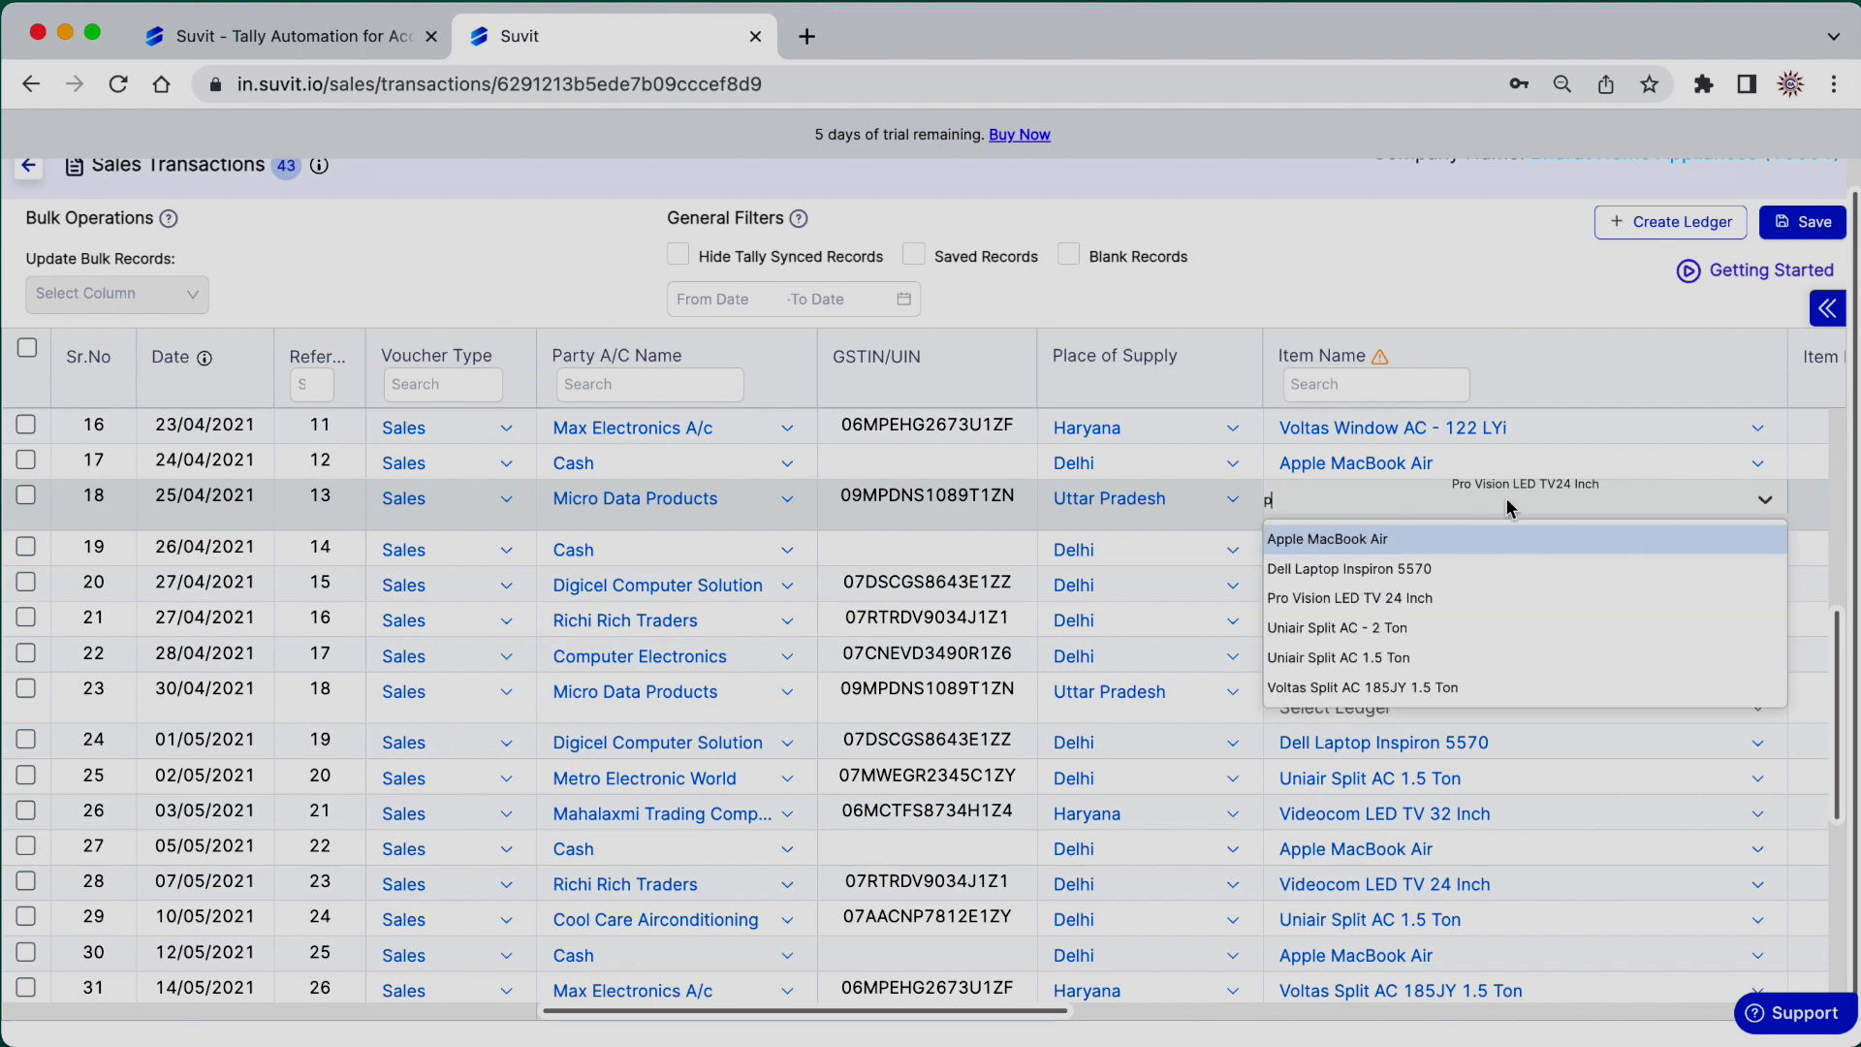
pyautogui.click(1352, 598)
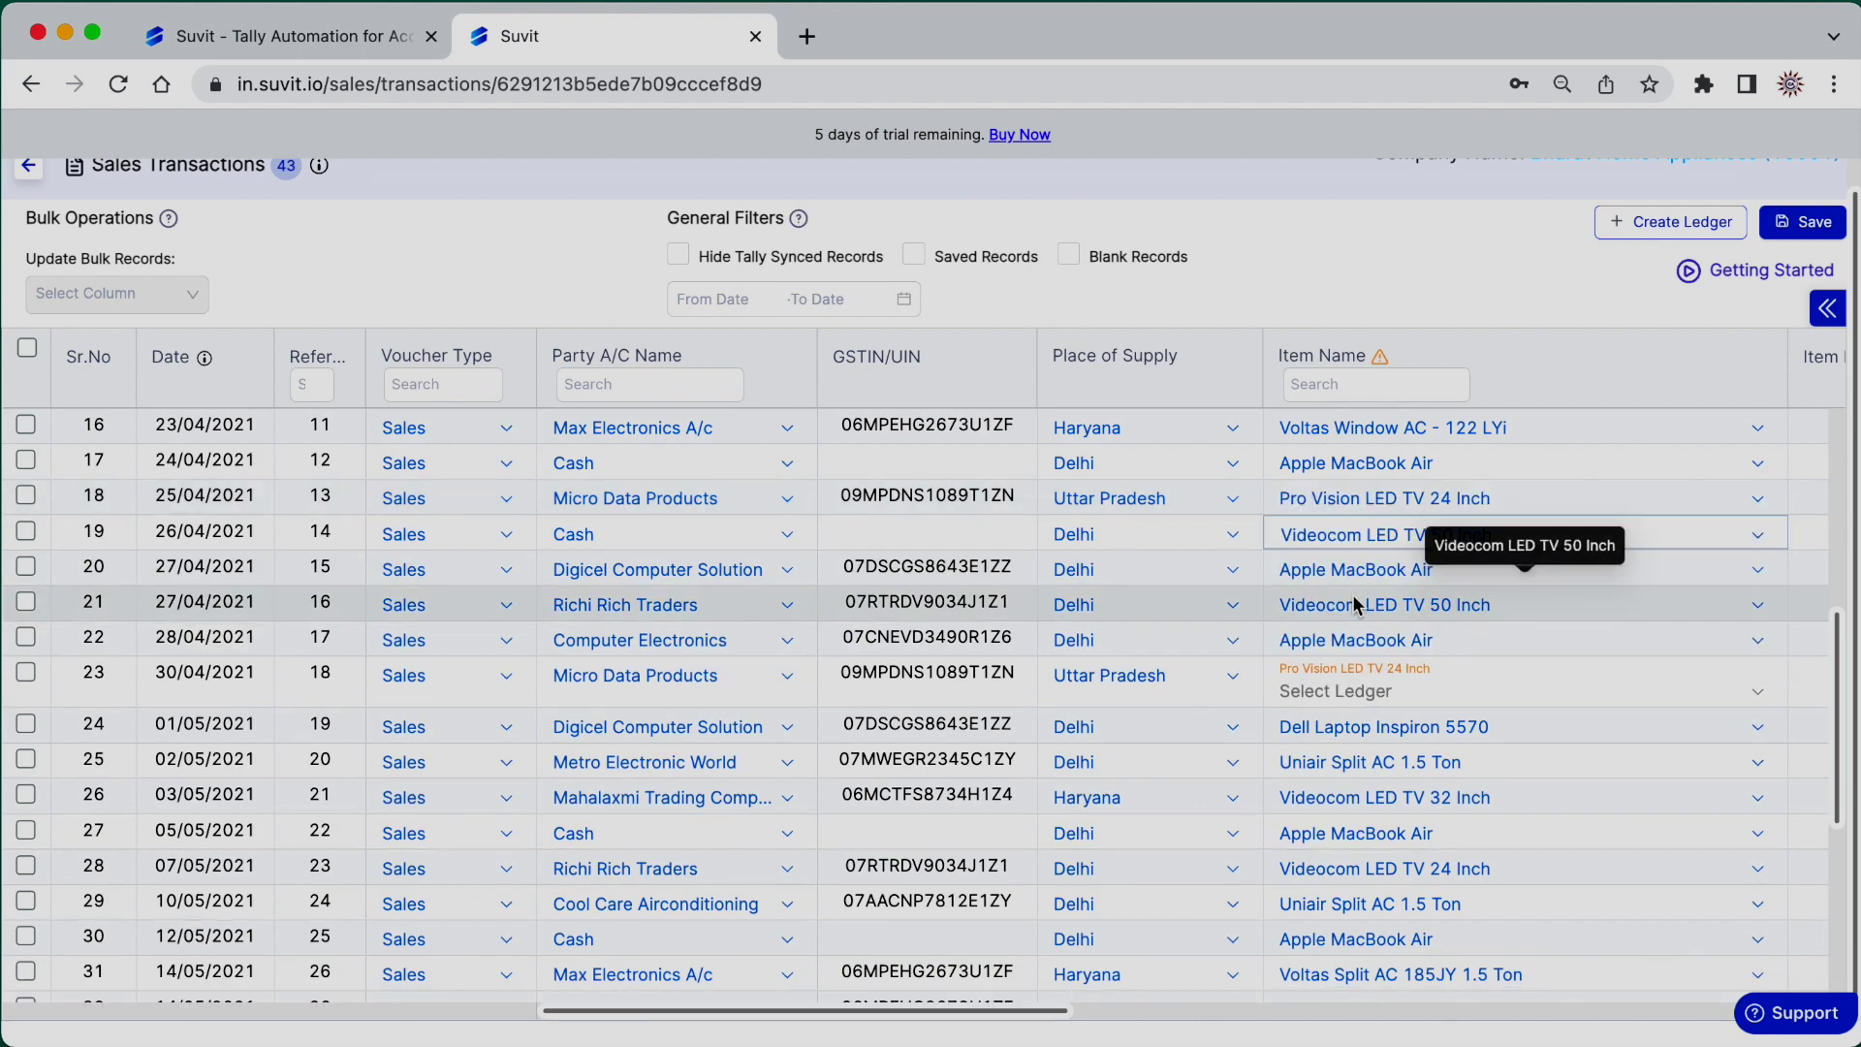
pyautogui.click(1314, 696)
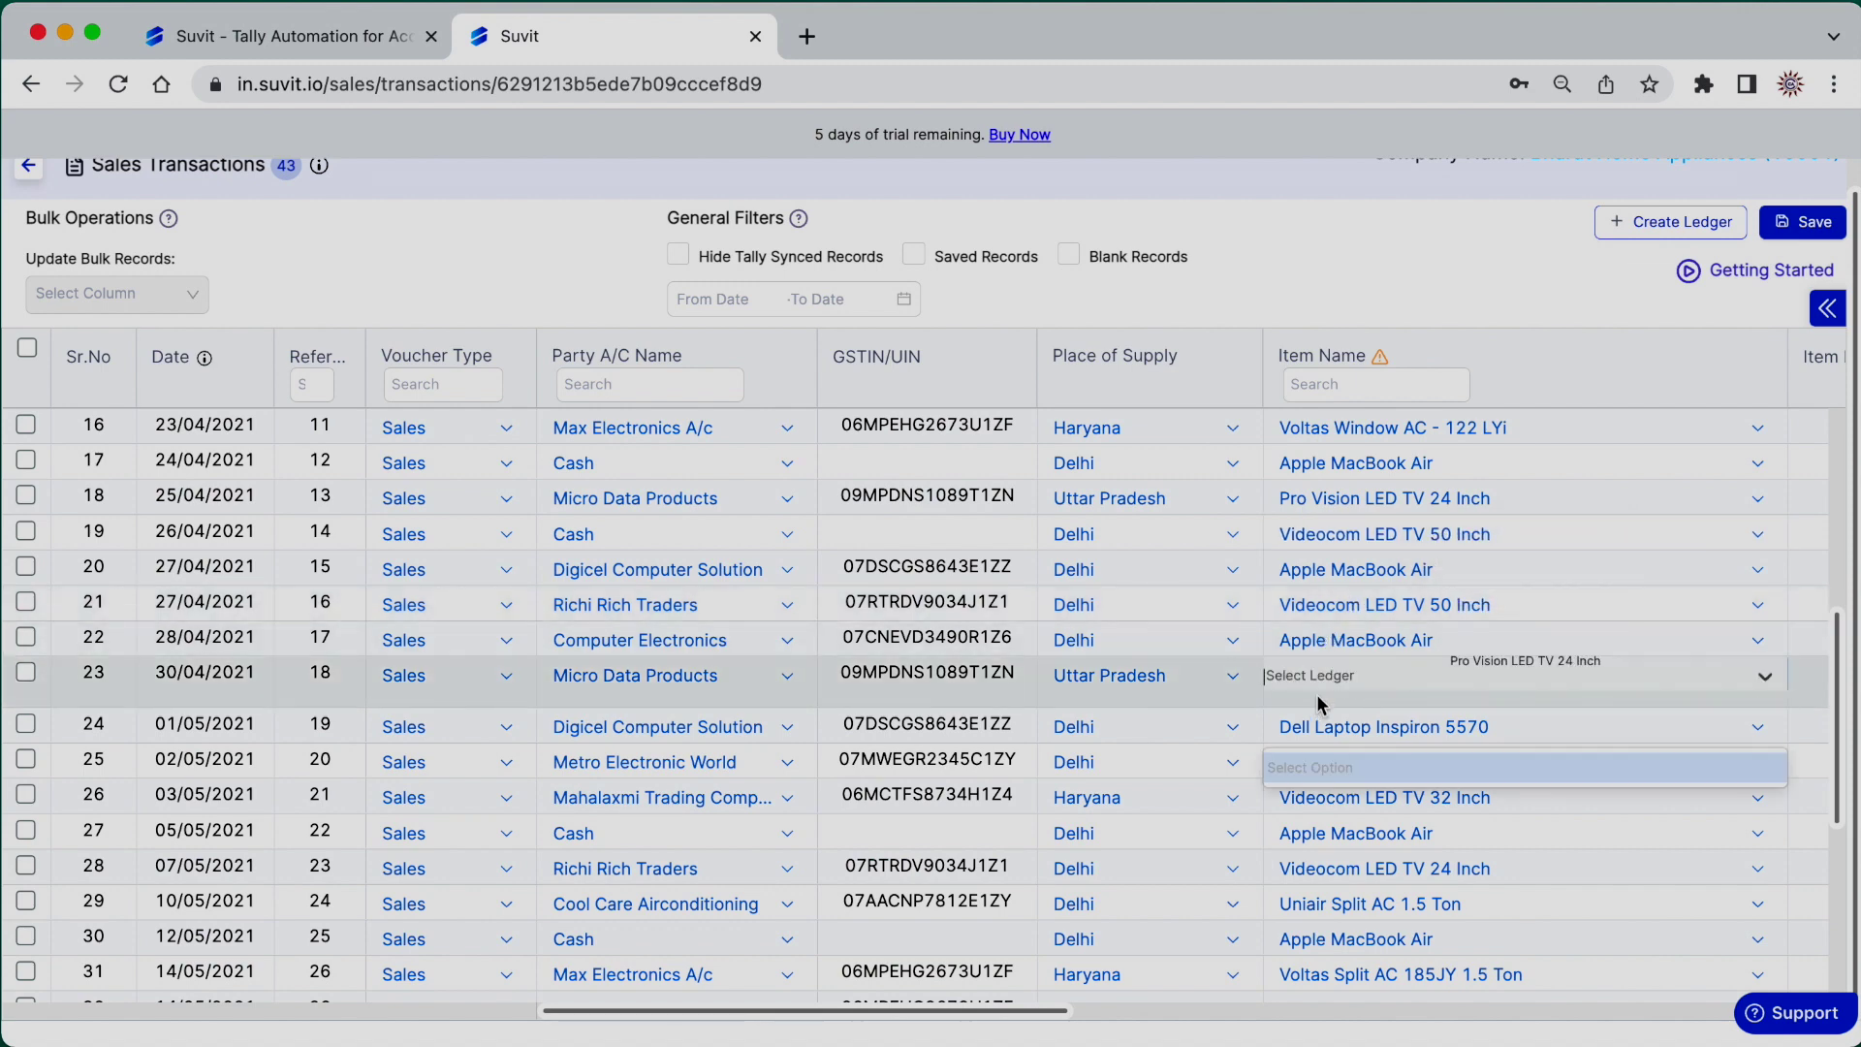
pyautogui.write('p')
pyautogui.click(1357, 775)
pyautogui.write('p')
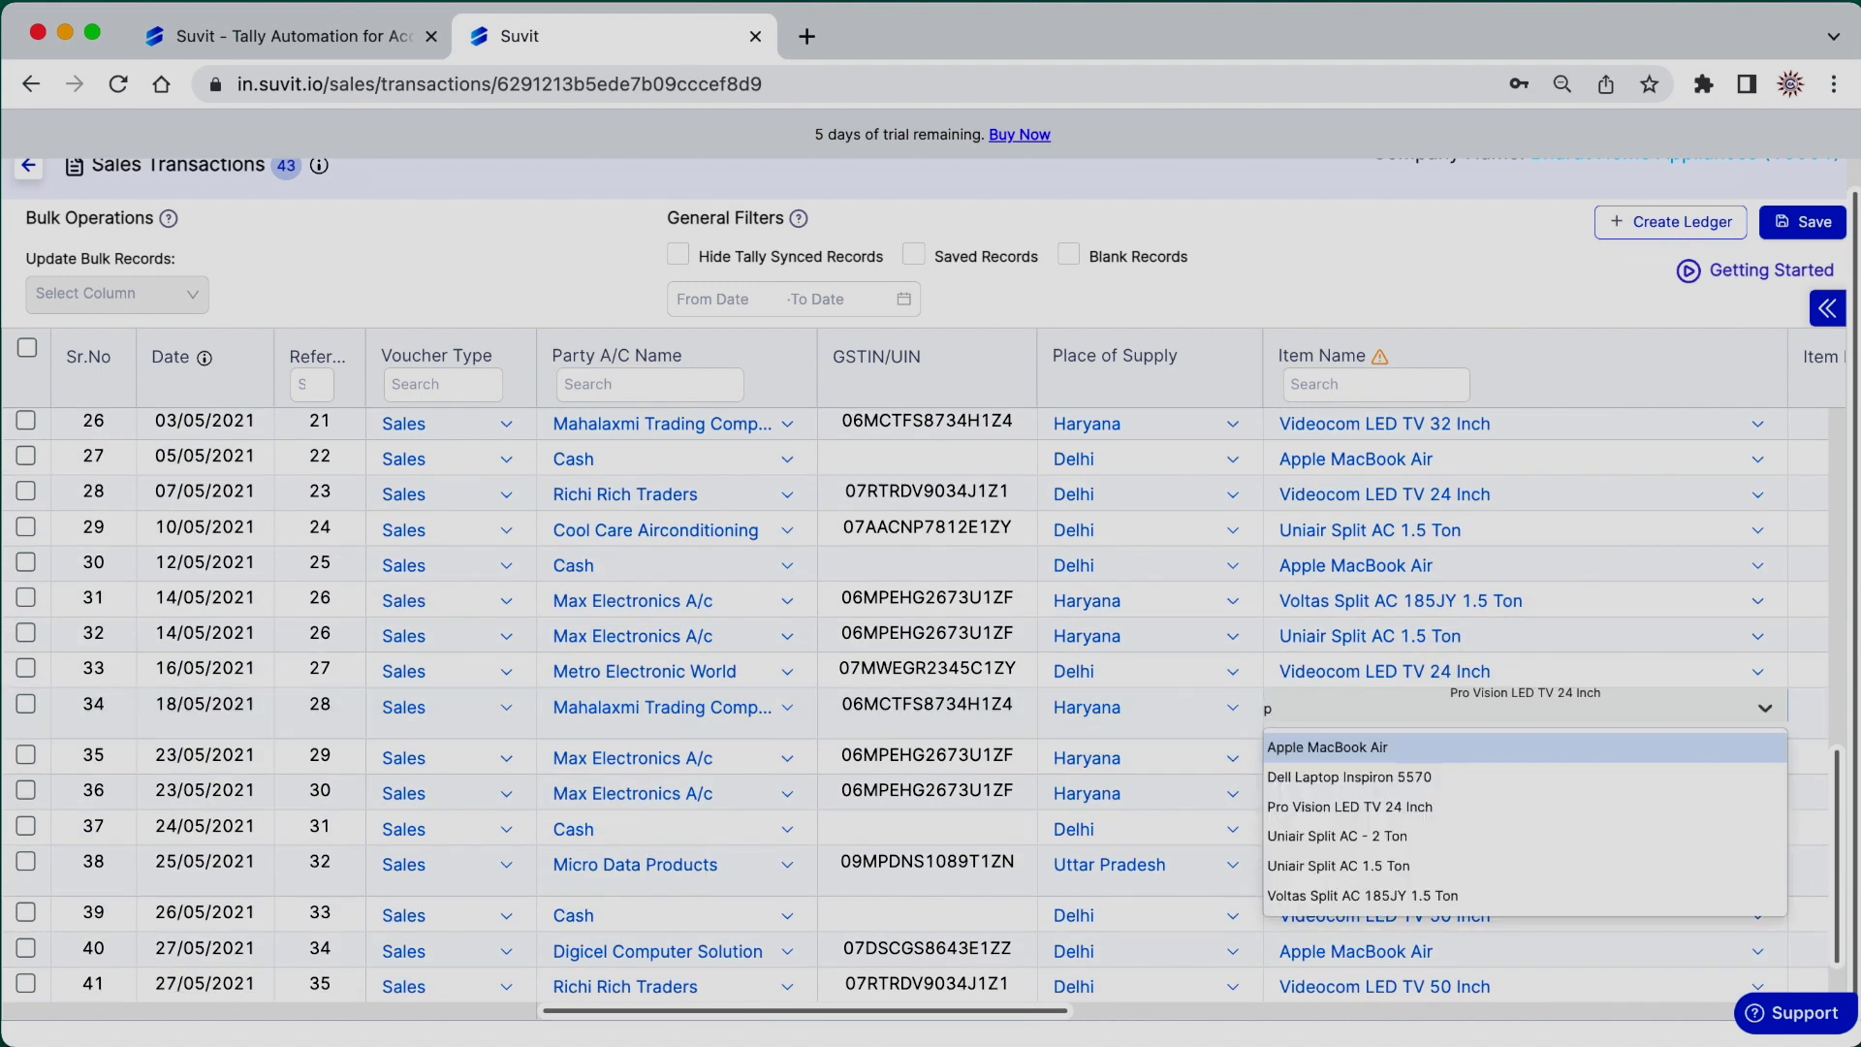
pyautogui.click(1350, 807)
pyautogui.click(1342, 864)
pyautogui.click(1352, 882)
pyautogui.scroll(-2, 1352, 882)
pyautogui.click(1357, 986)
pyautogui.click(1347, 843)
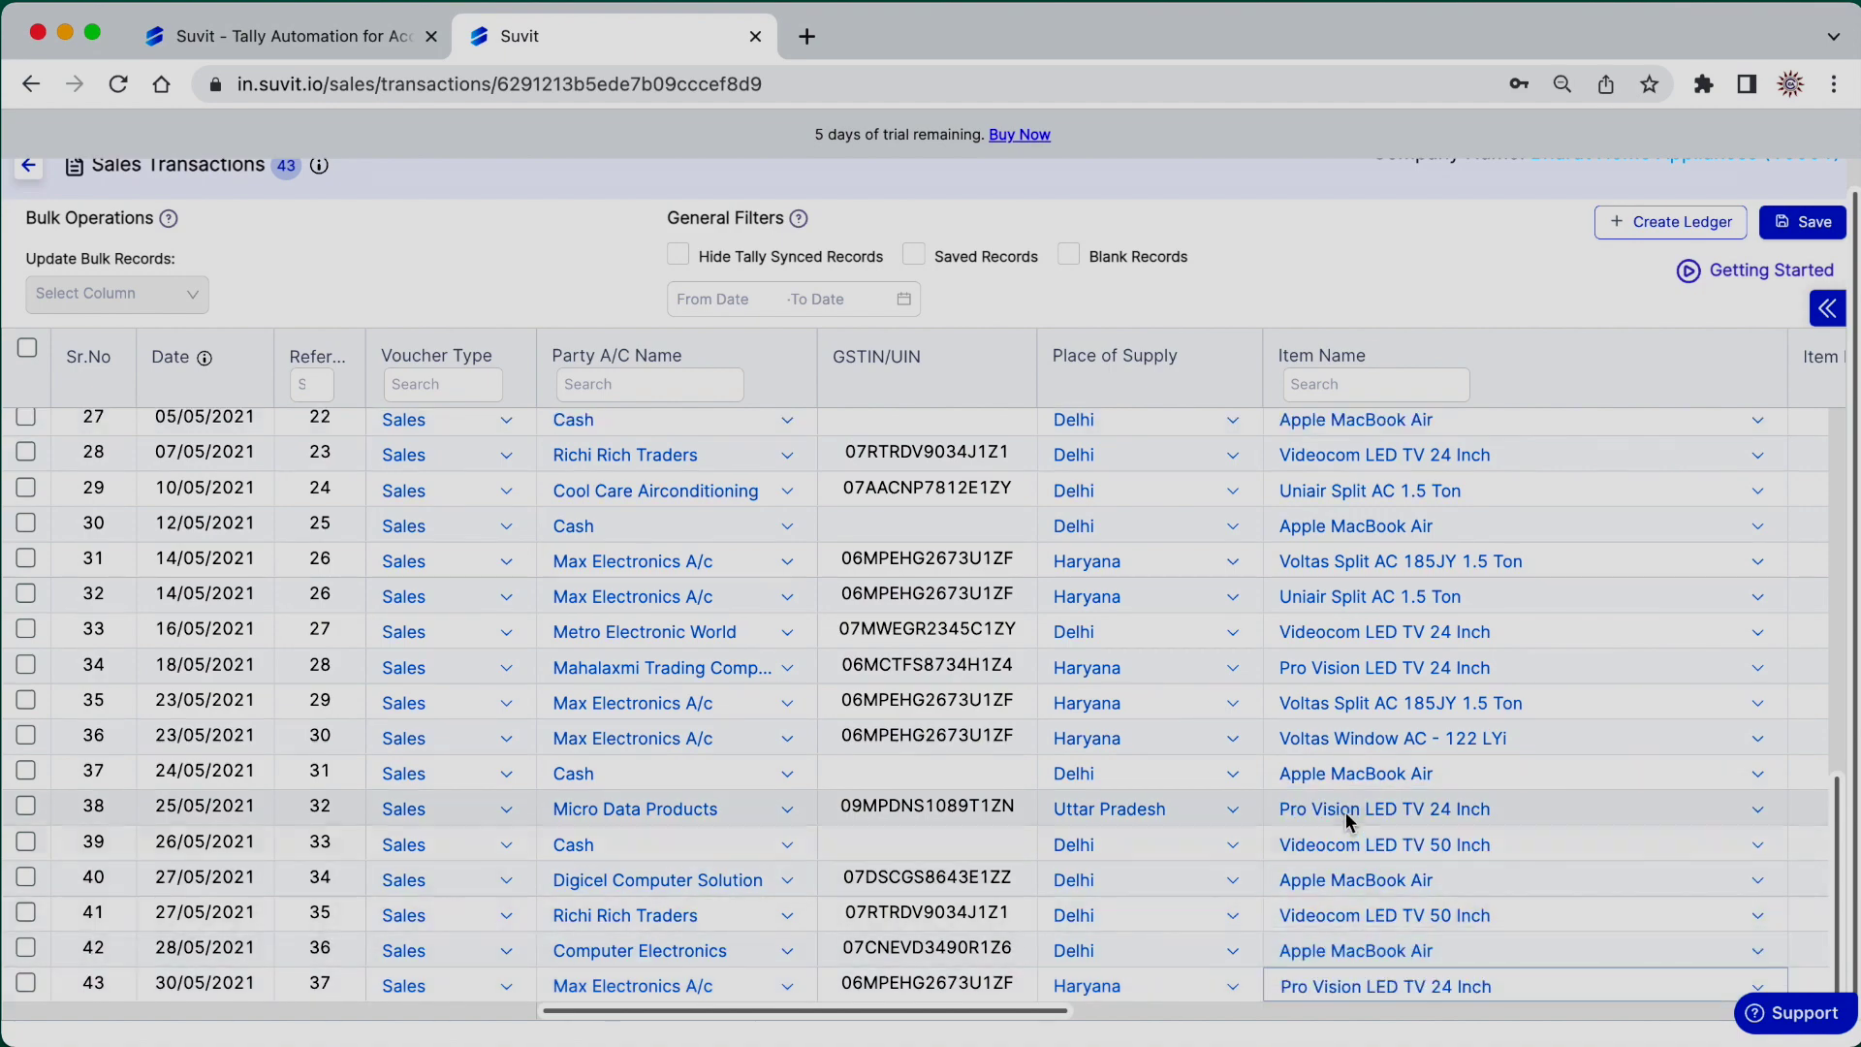
# Step: Save the item mappings
pyautogui.scroll(1, 1346, 811)
pyautogui.scroll(3, 1346, 812)
pyautogui.scroll(5, 1346, 811)
pyautogui.scroll(1, 1346, 811)
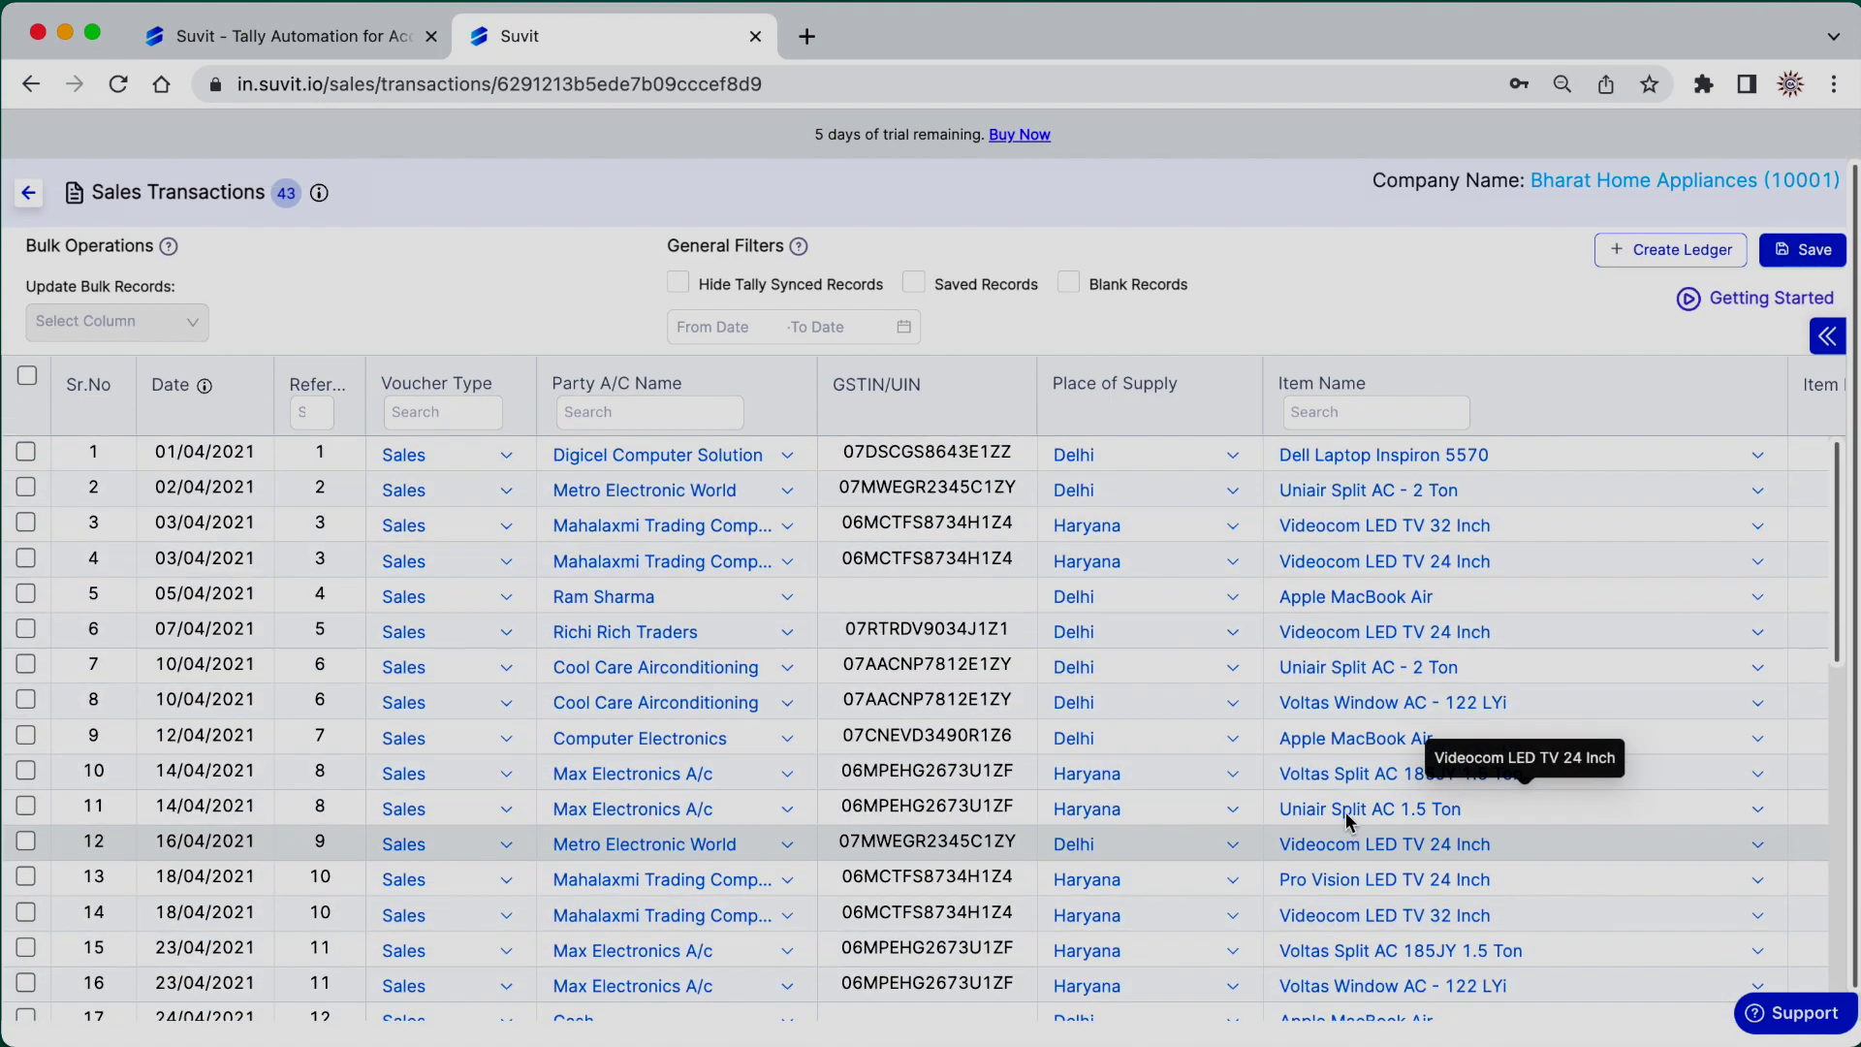
pyautogui.click(1802, 251)
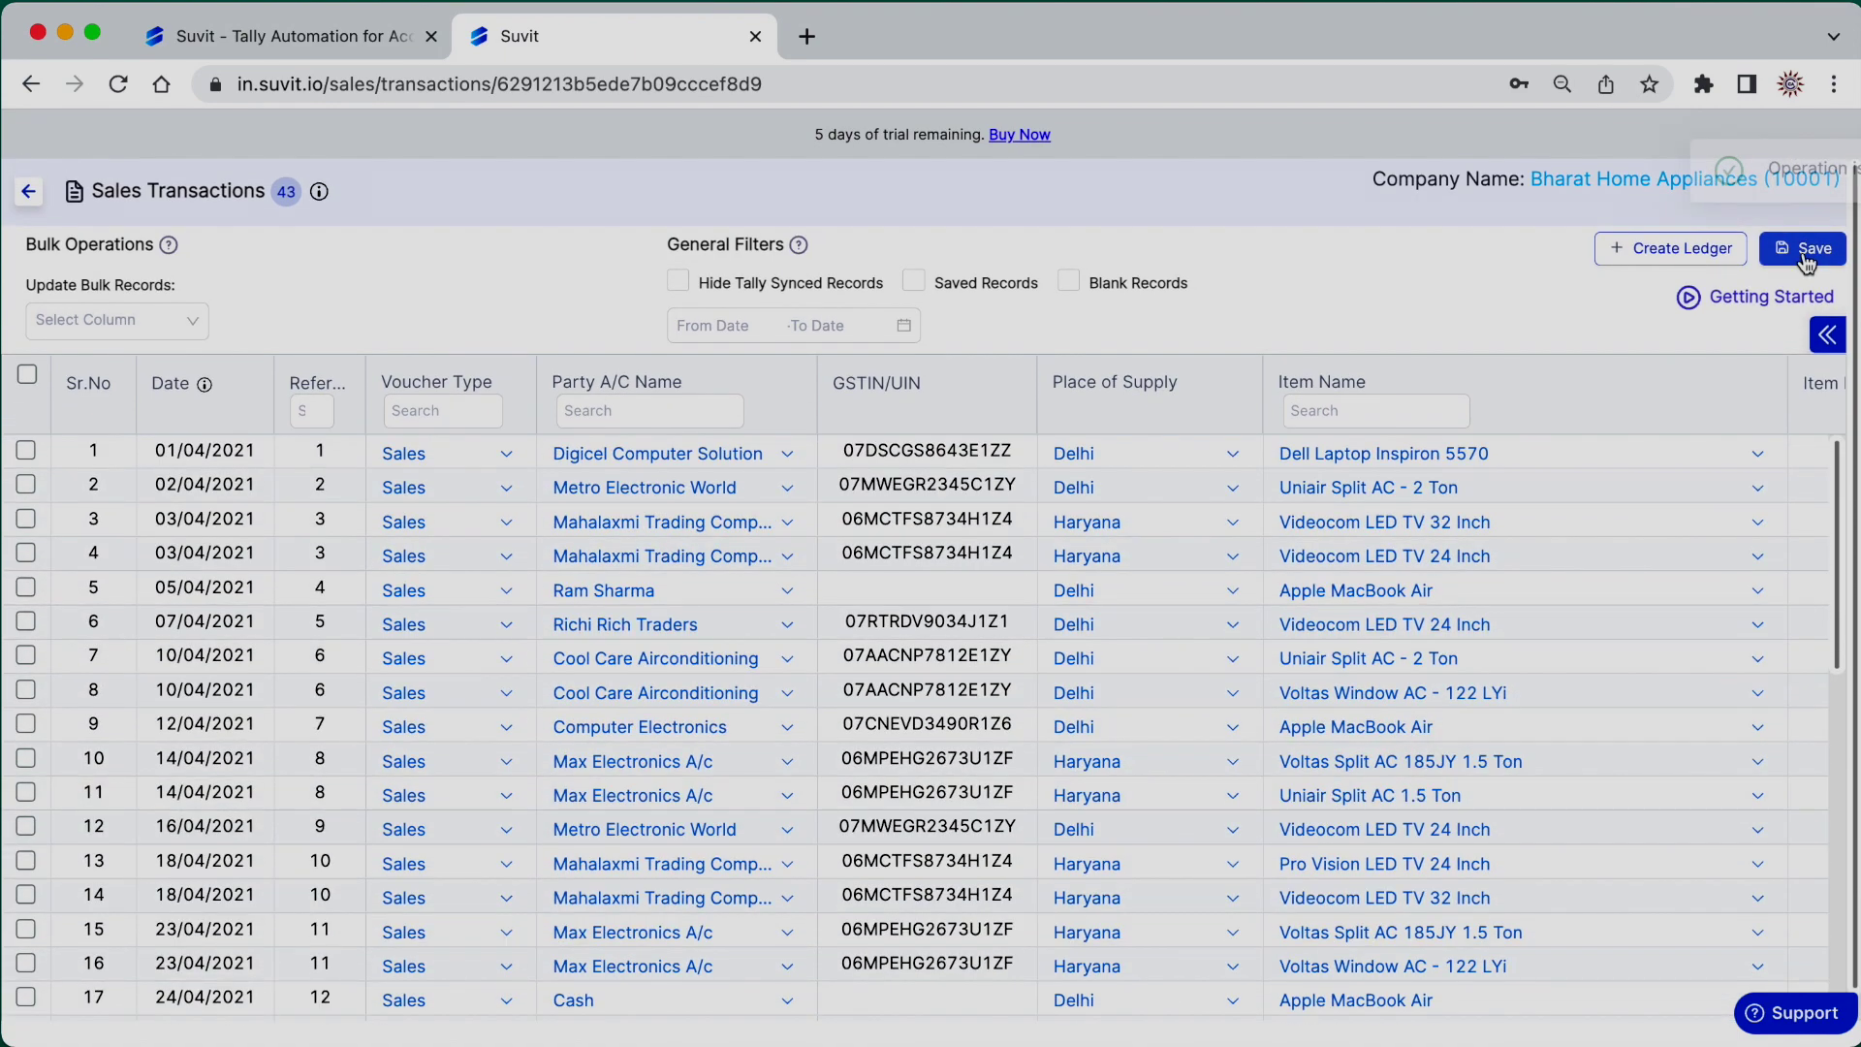
# Step: Select all 37 sales invoices and send them to Tally, confirming internet, Suvit desktop and Tally checks
pyautogui.click(27, 376)
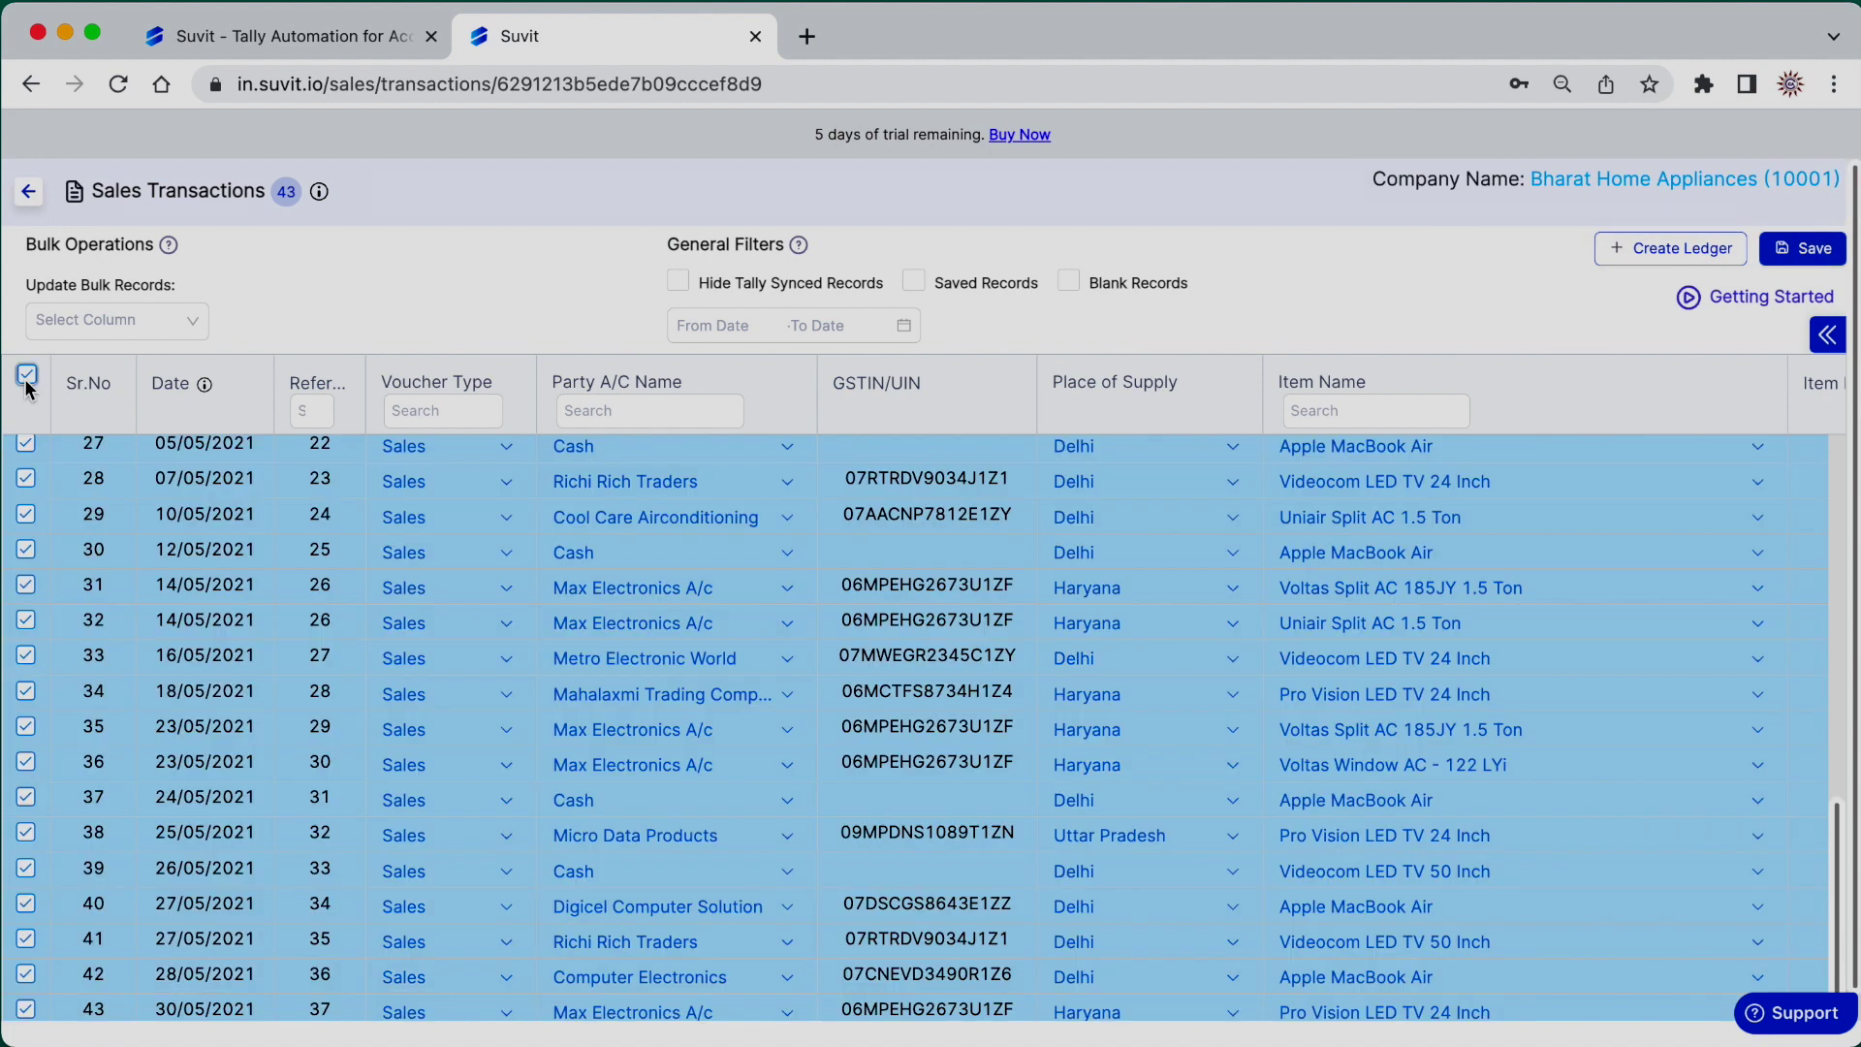
pyautogui.click(1802, 250)
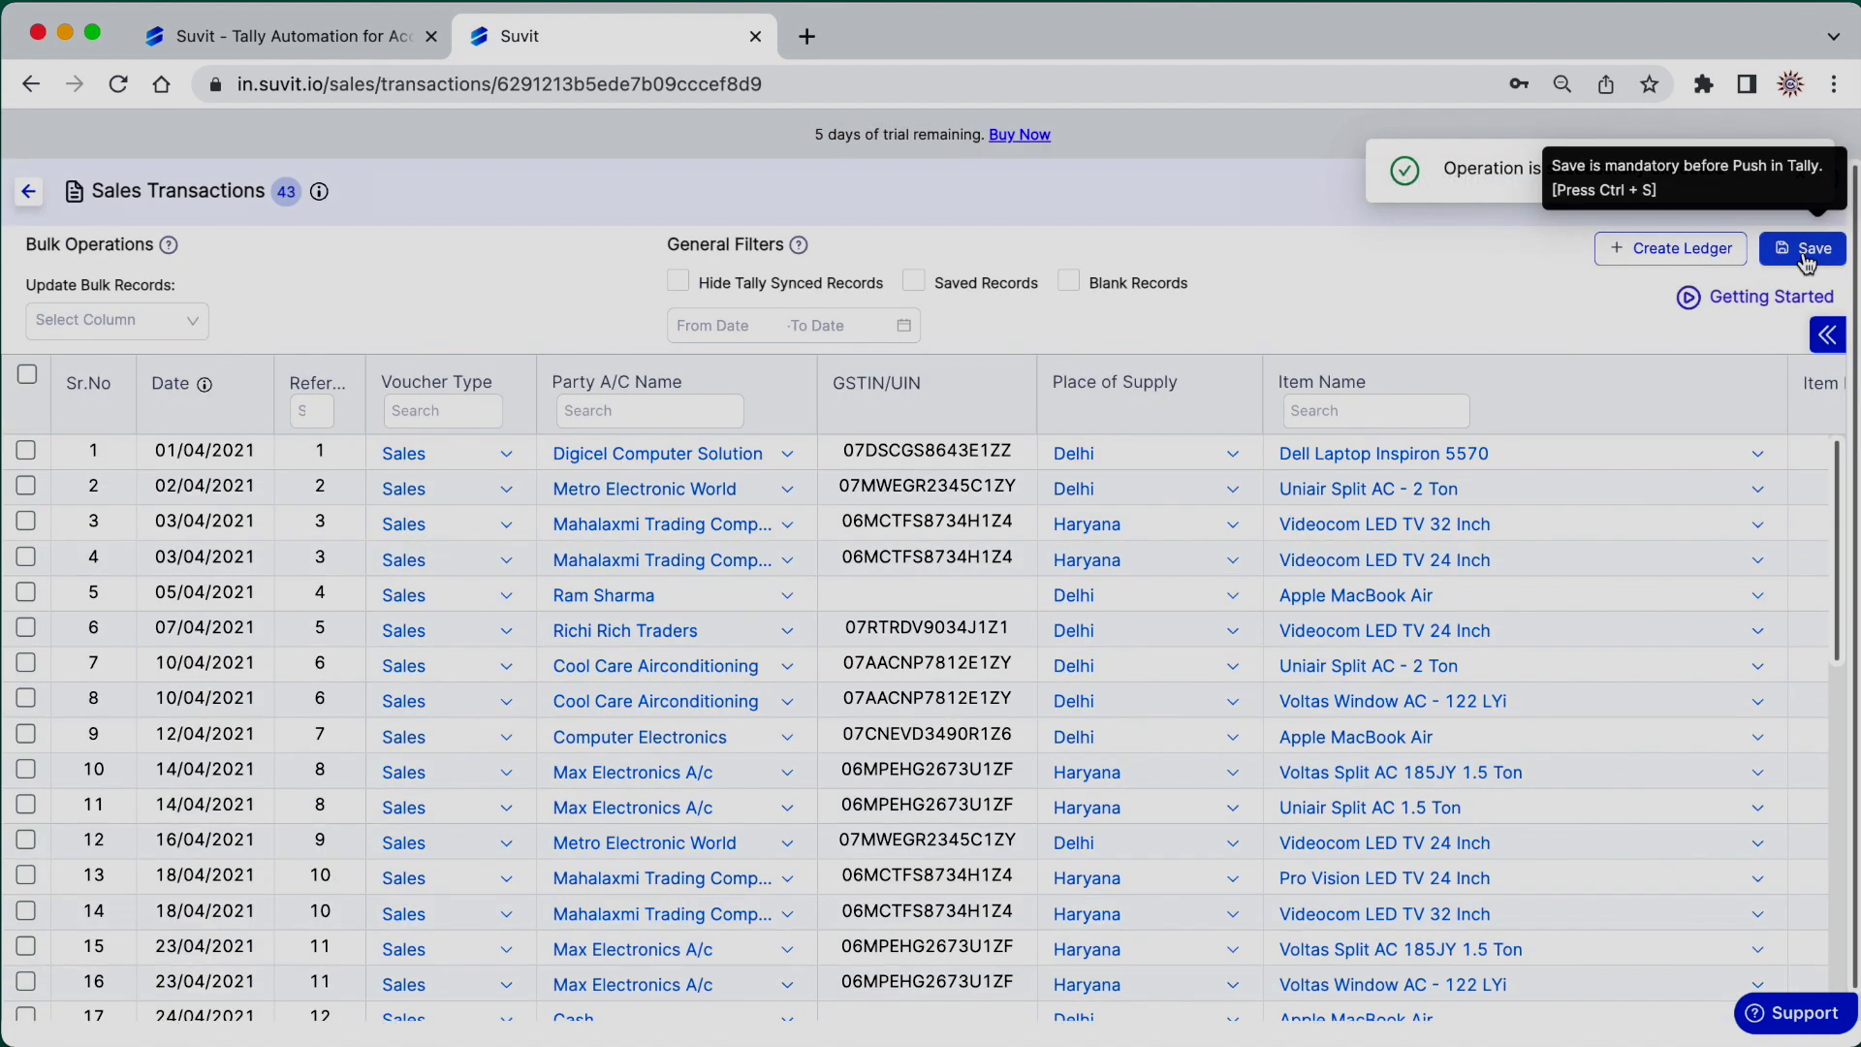
pyautogui.click(27, 375)
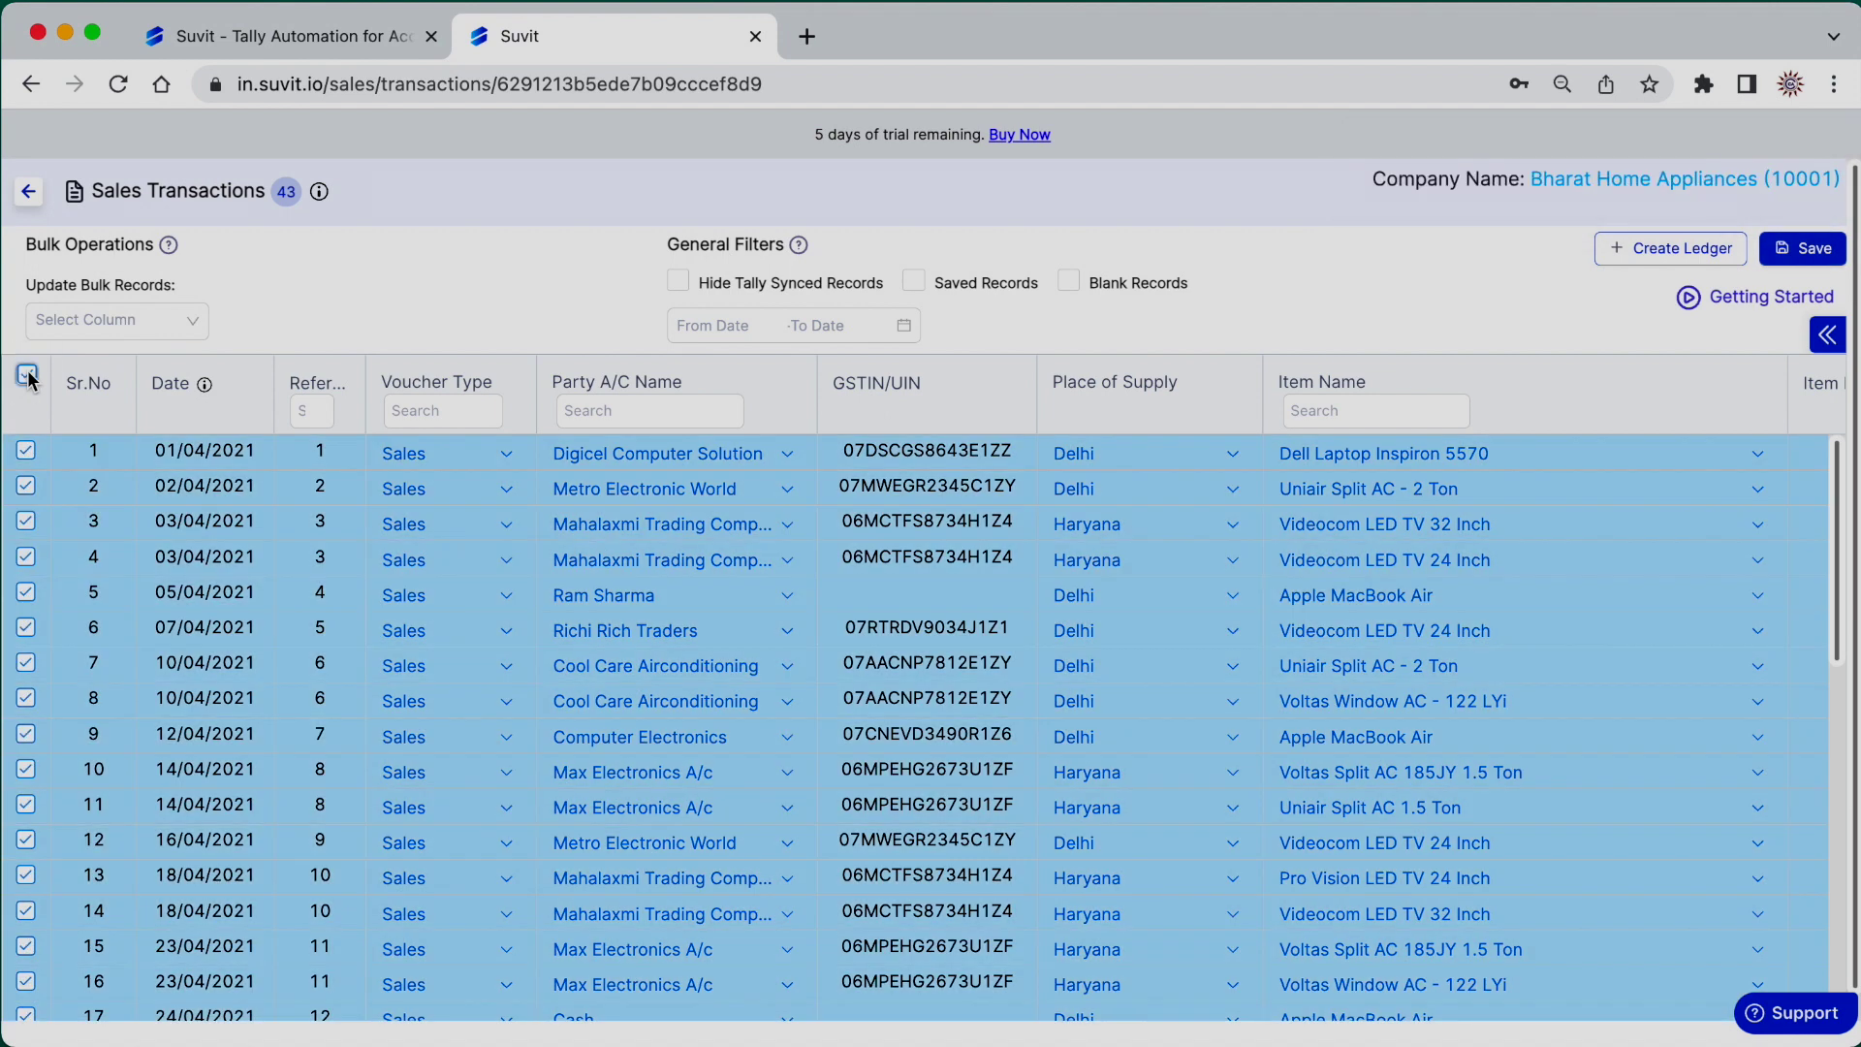
pyautogui.click(1828, 337)
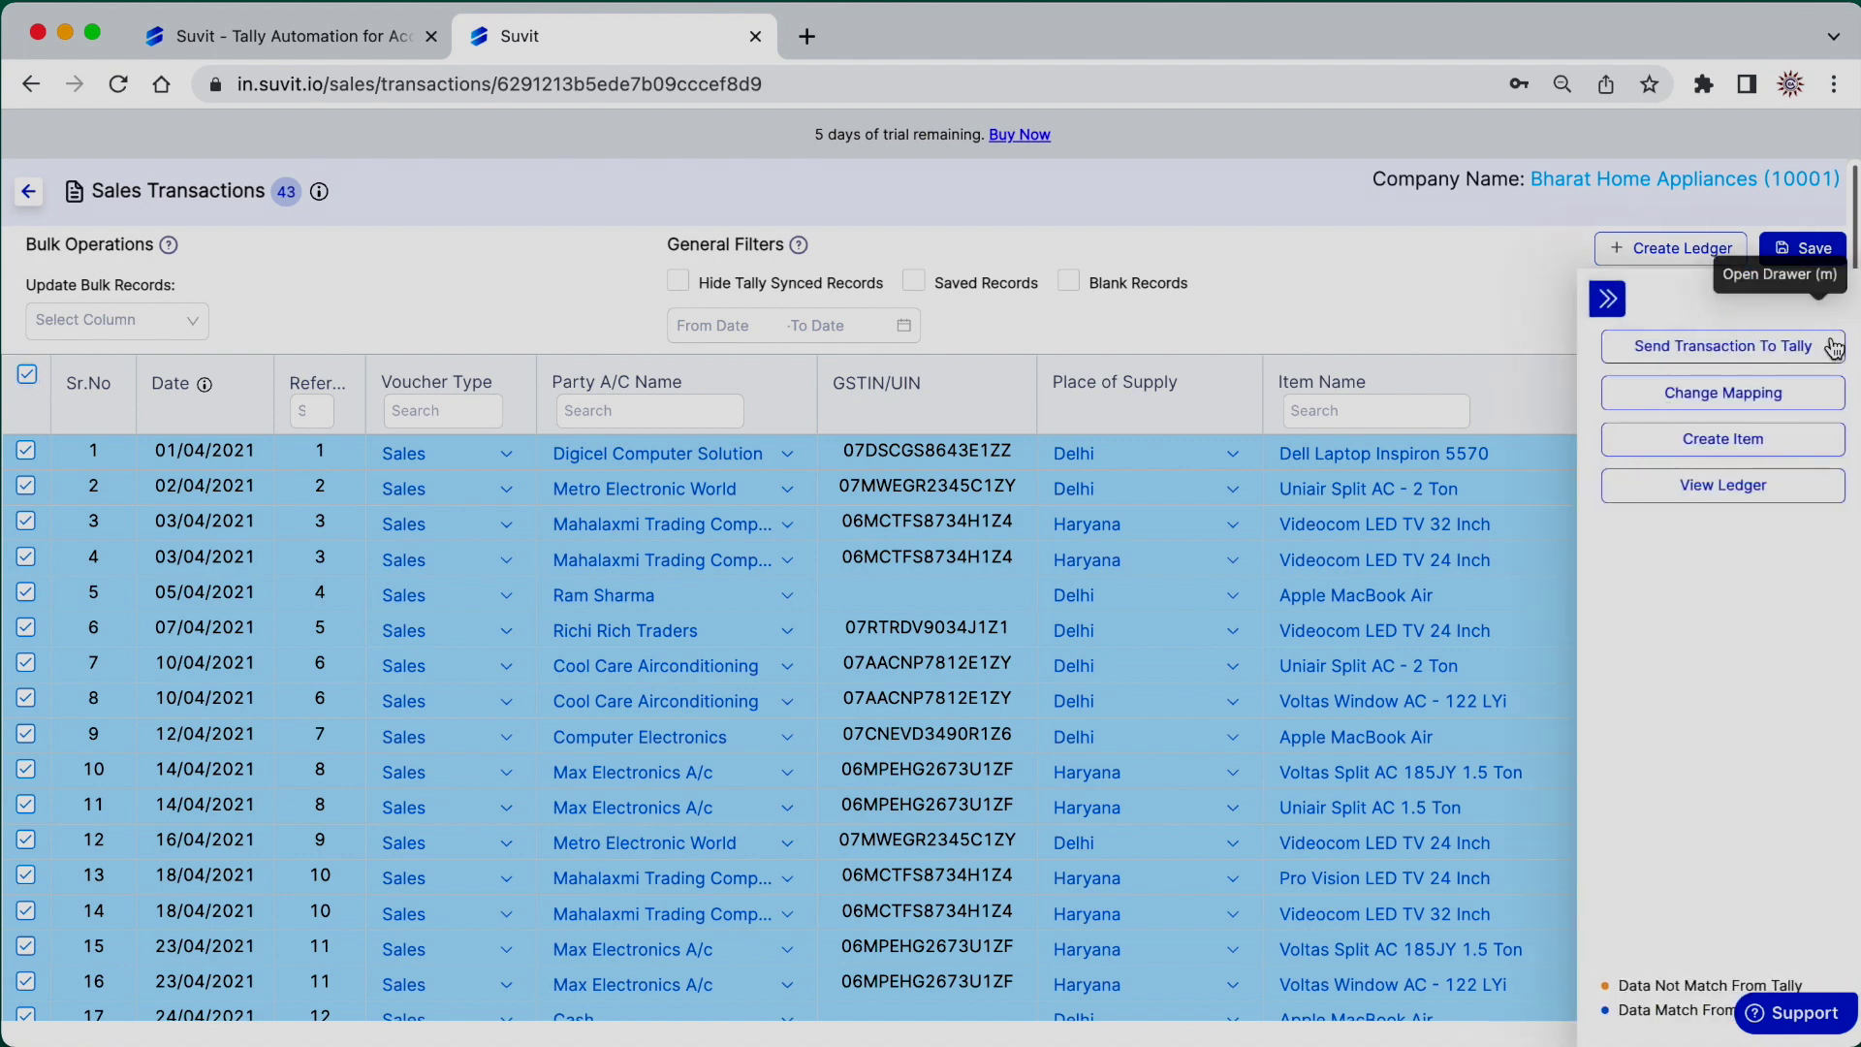
pyautogui.click(1708, 353)
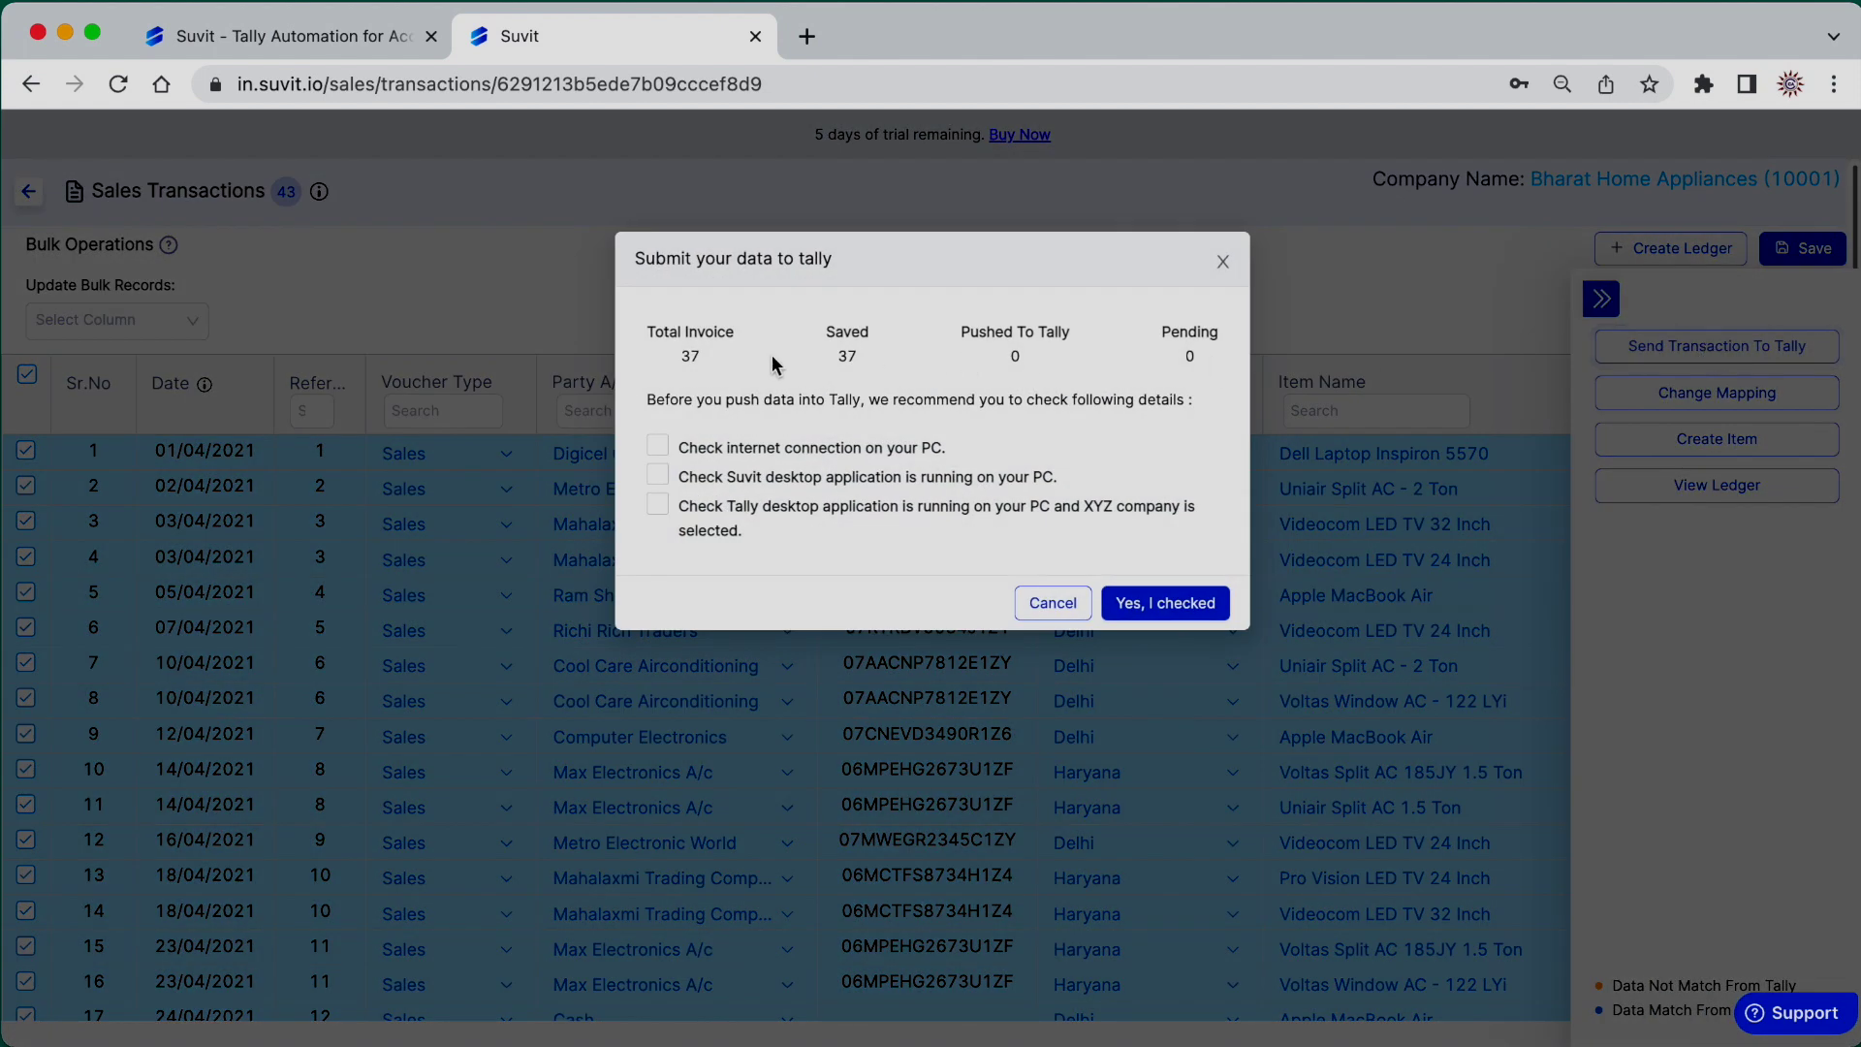
pyautogui.click(659, 446)
pyautogui.click(659, 476)
pyautogui.click(660, 505)
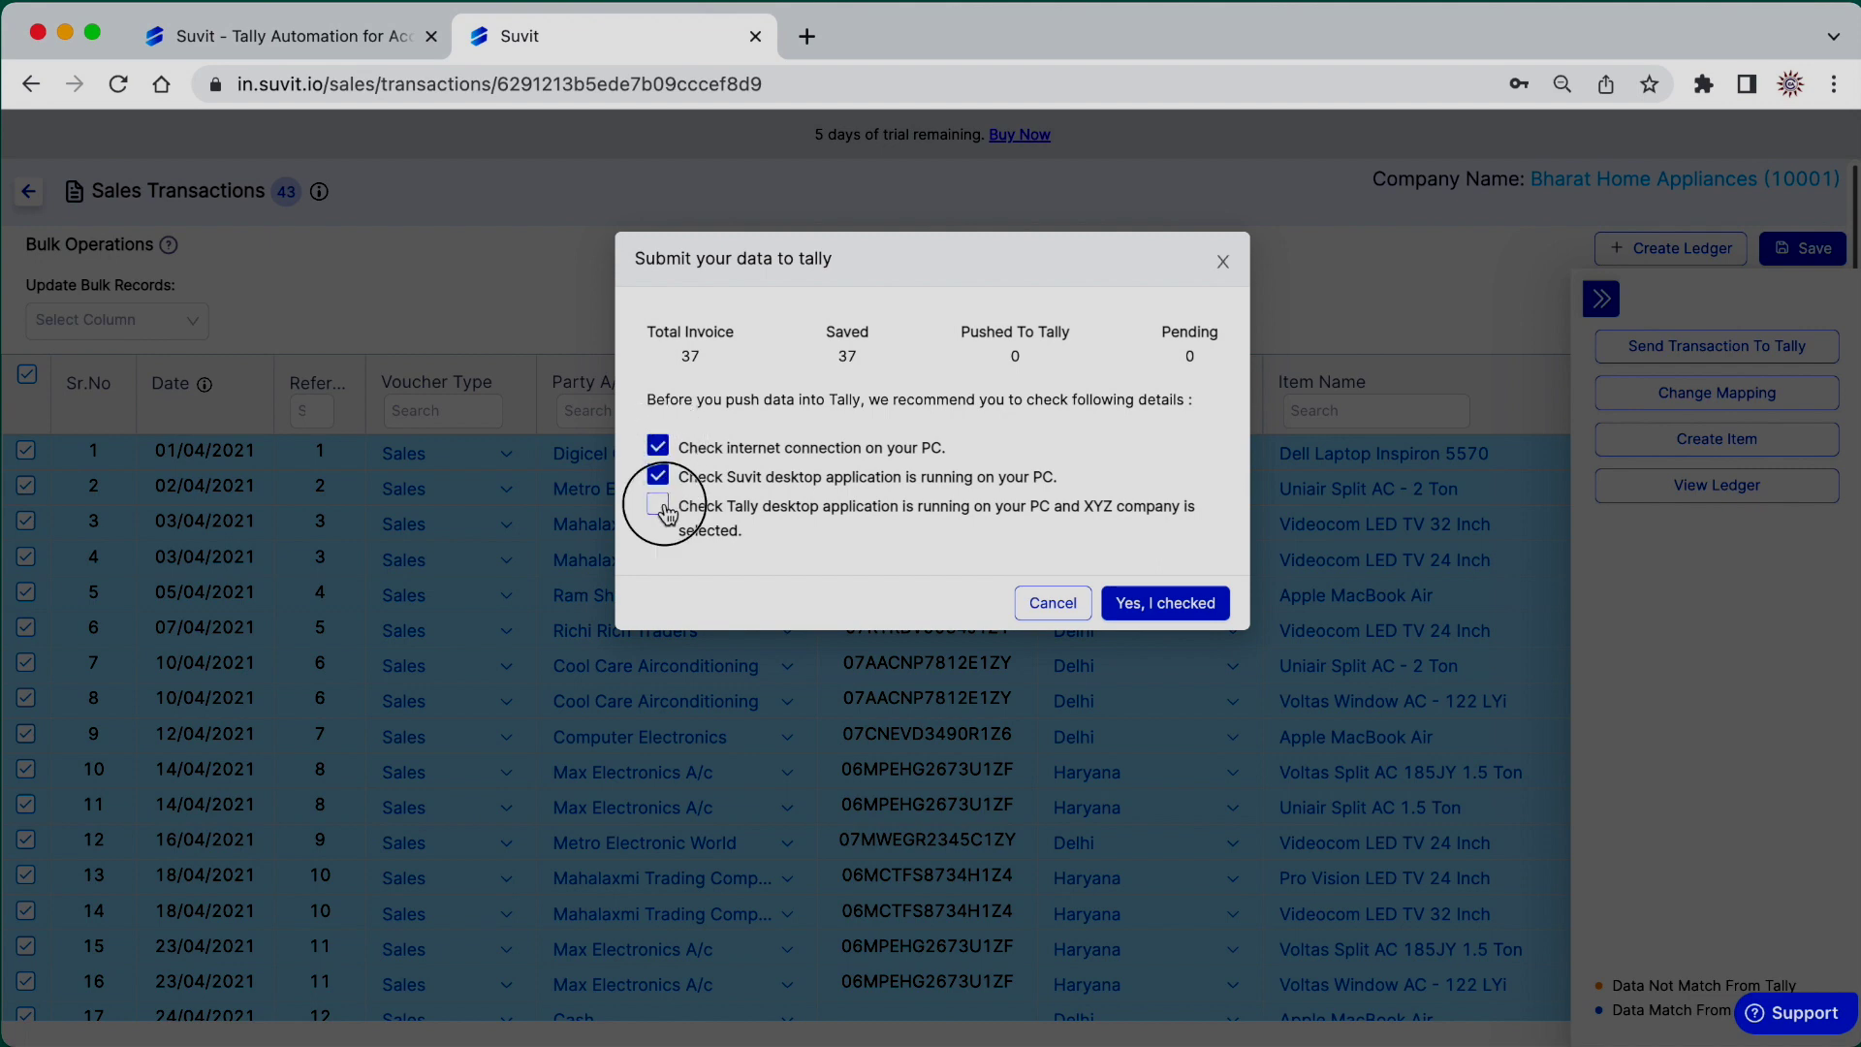
pyautogui.click(1129, 606)
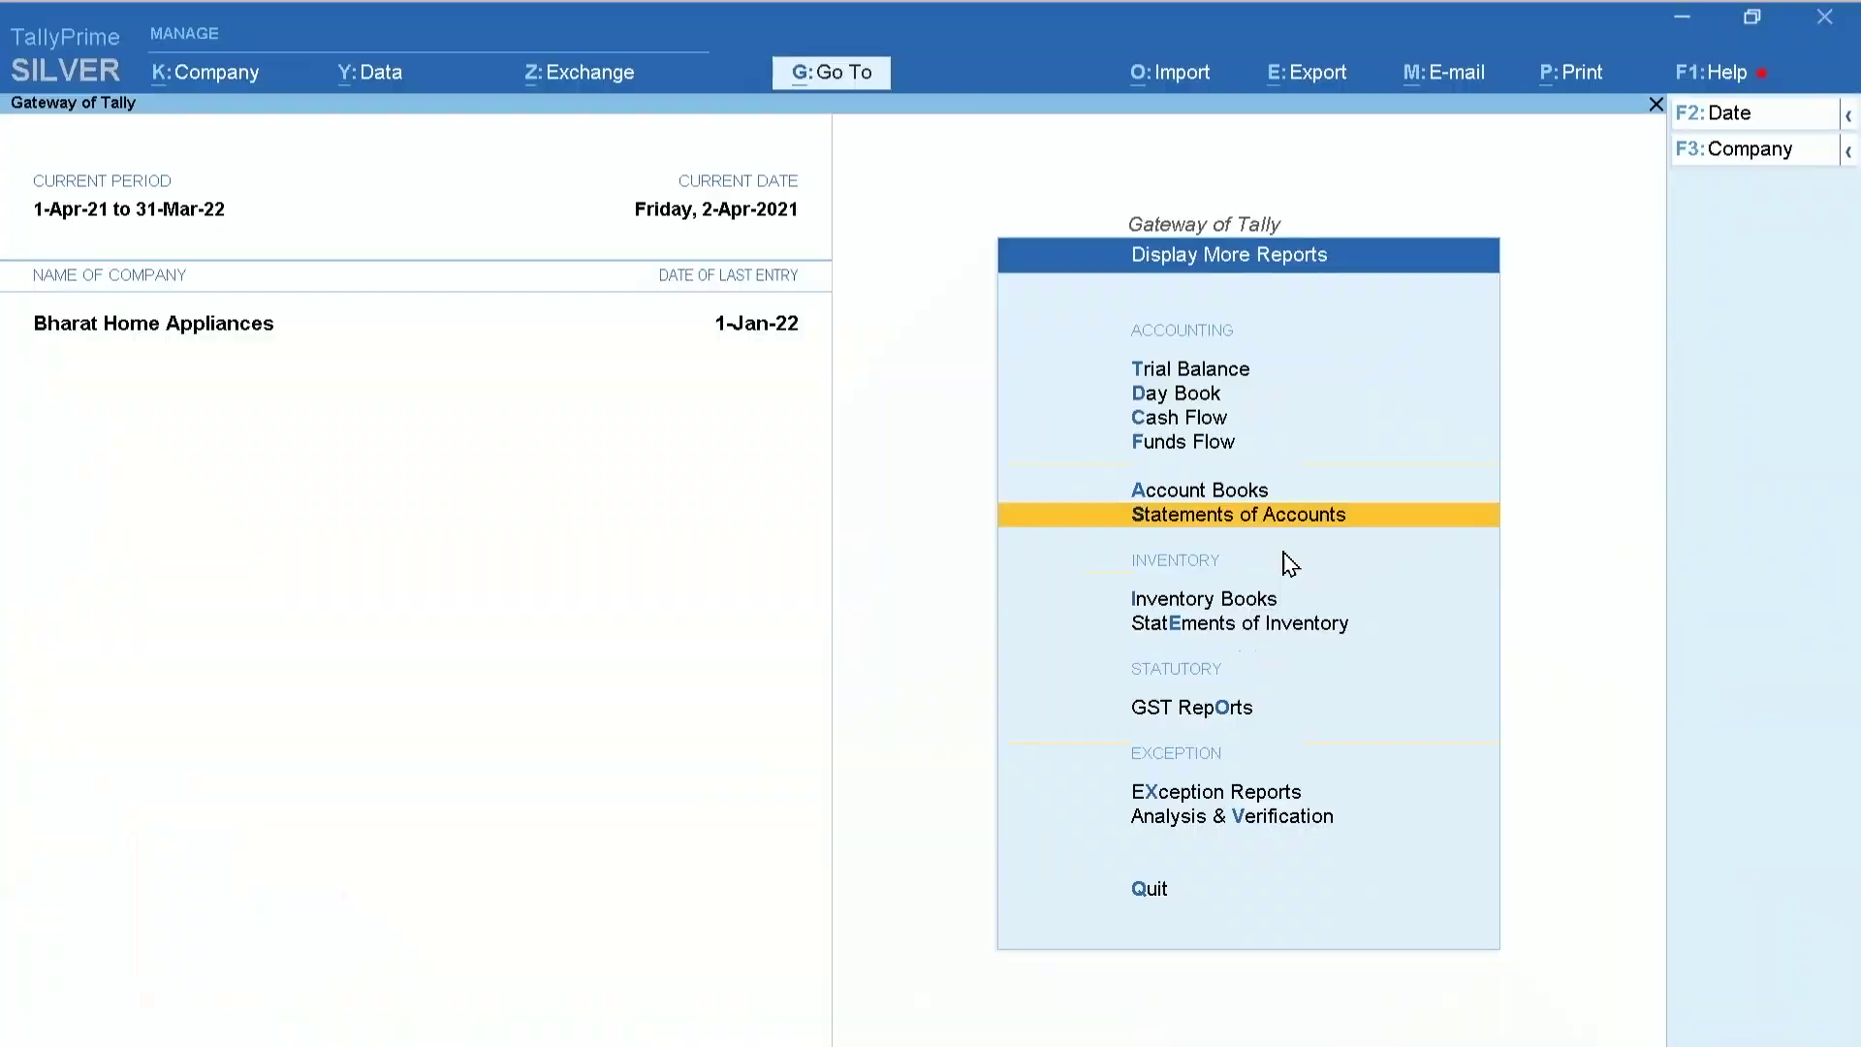
# Step: In TallyPrime, review the Sales A/c ledger vouchers and open sales voucher No. 1
pyautogui.press('Up')
pyautogui.press('Return')
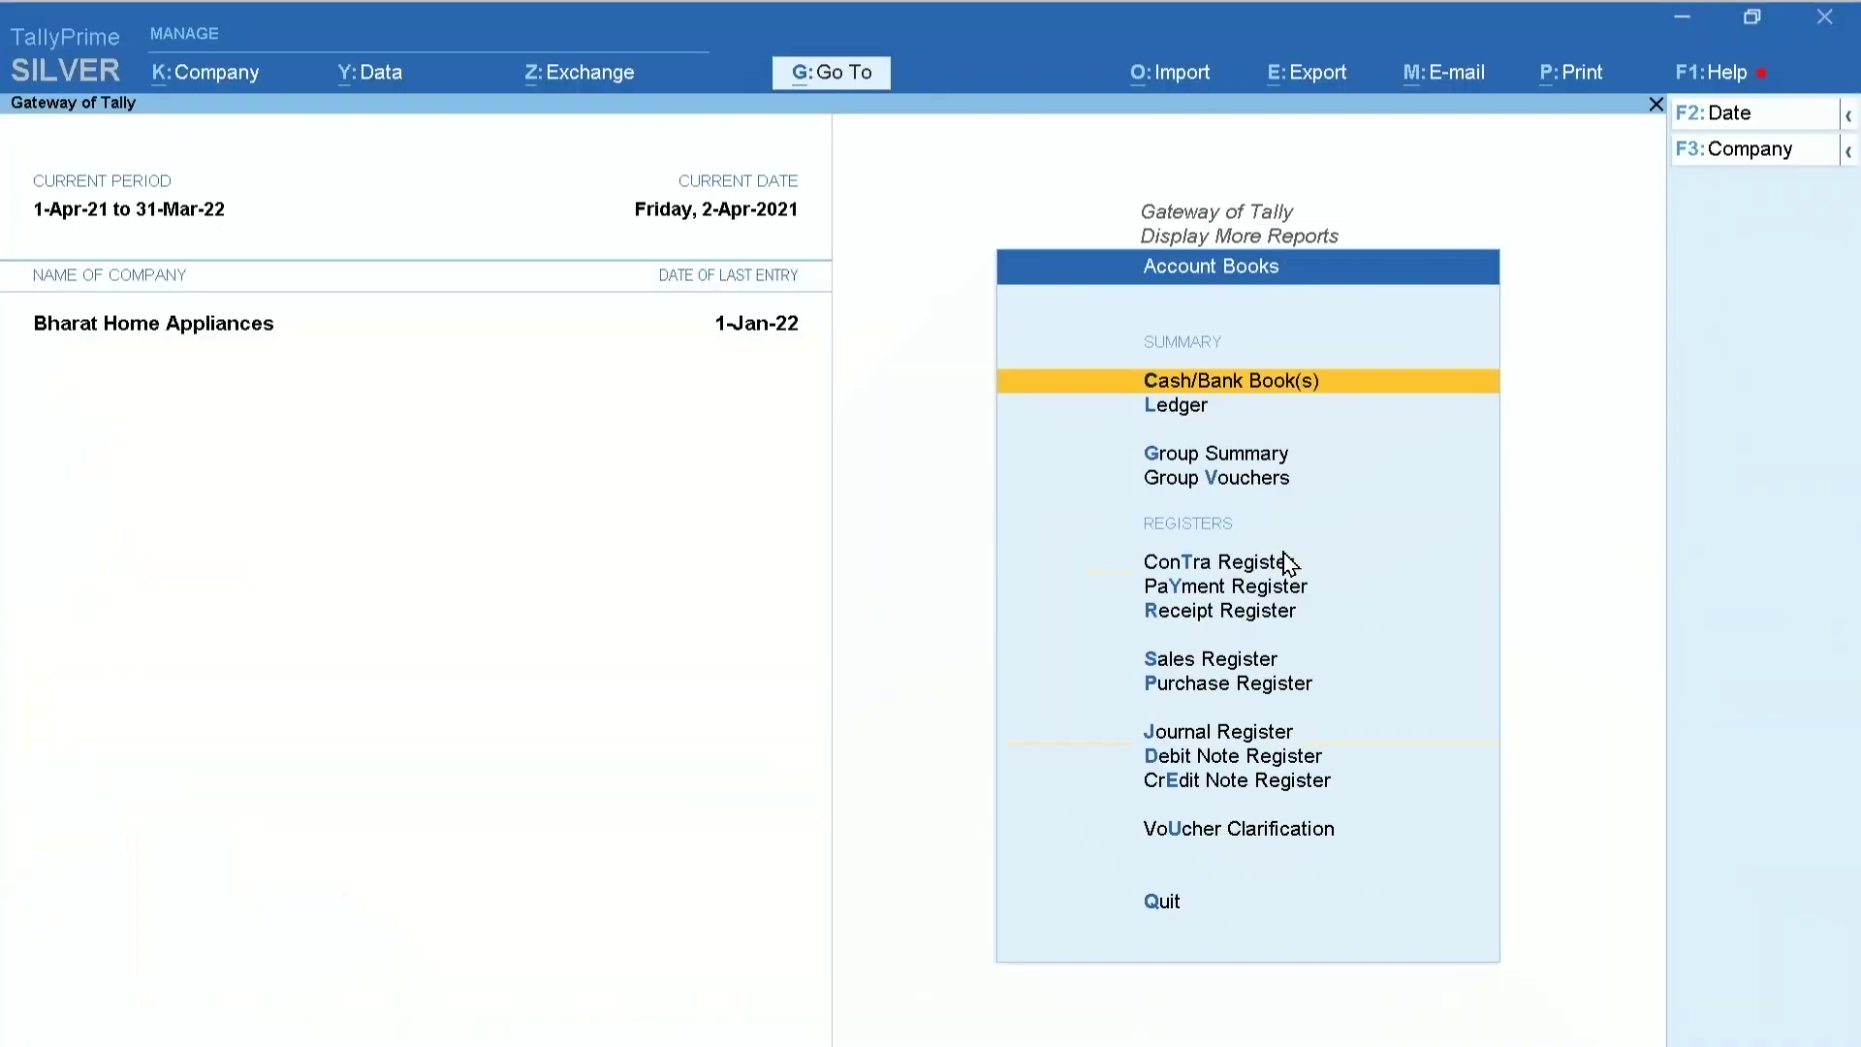
pyautogui.press('Down')
pyautogui.press('Return')
pyautogui.write('Sa')
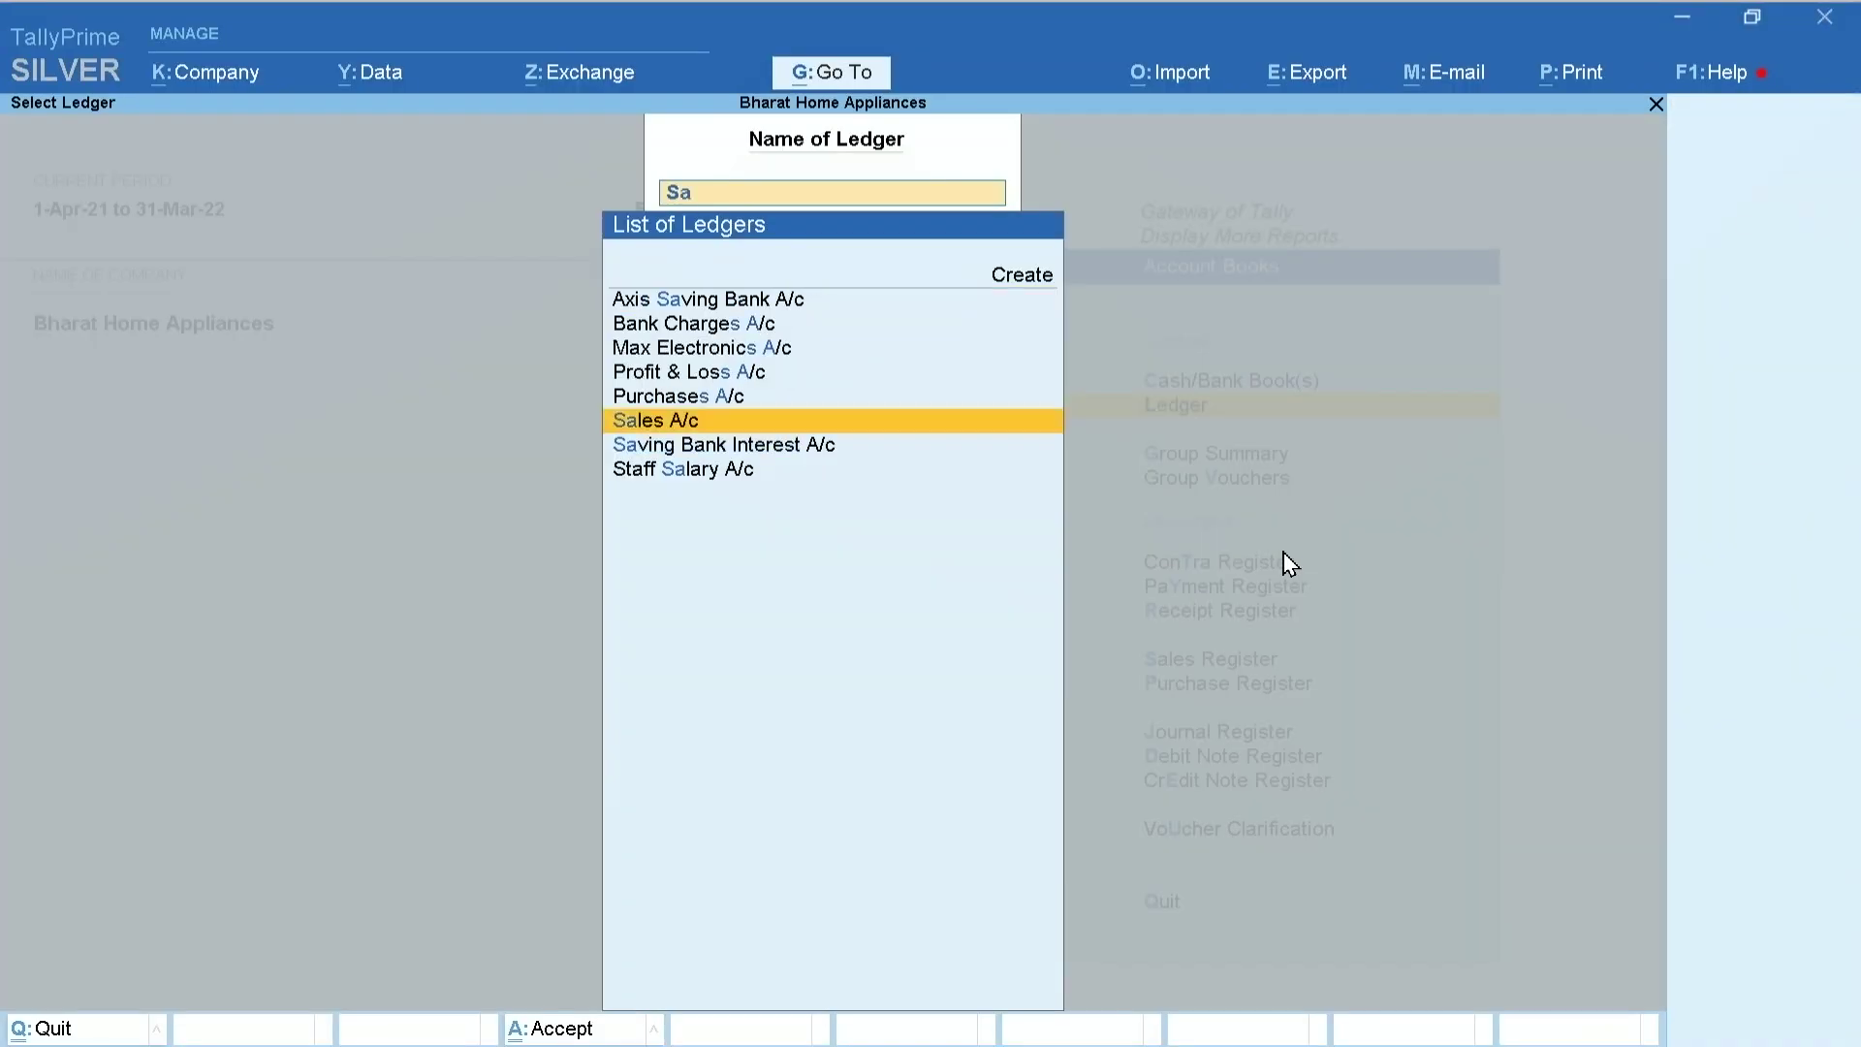
pyautogui.press('Return')
pyautogui.press('Down')
pyautogui.press('Down')
pyautogui.press('Down')
pyautogui.press('Down')
pyautogui.press('Down')
pyautogui.press('Down')
pyautogui.press('Down')
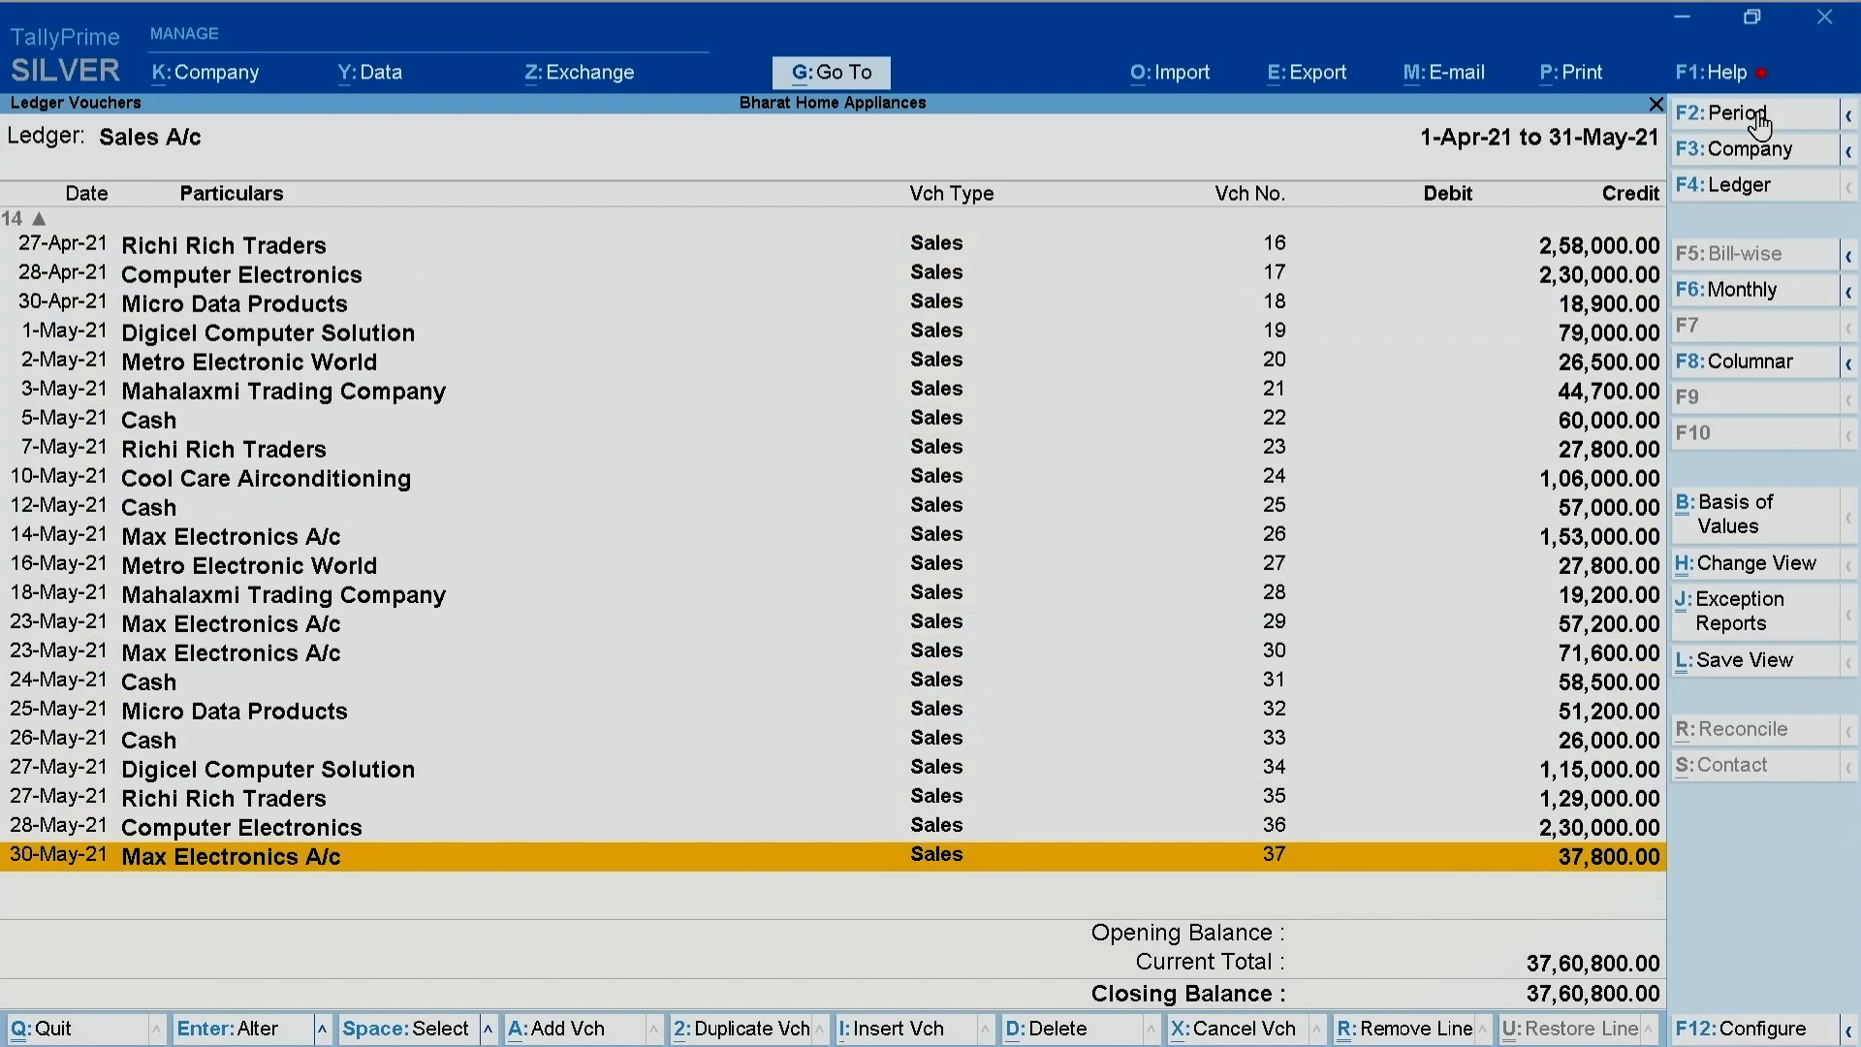
pyautogui.press('Up')
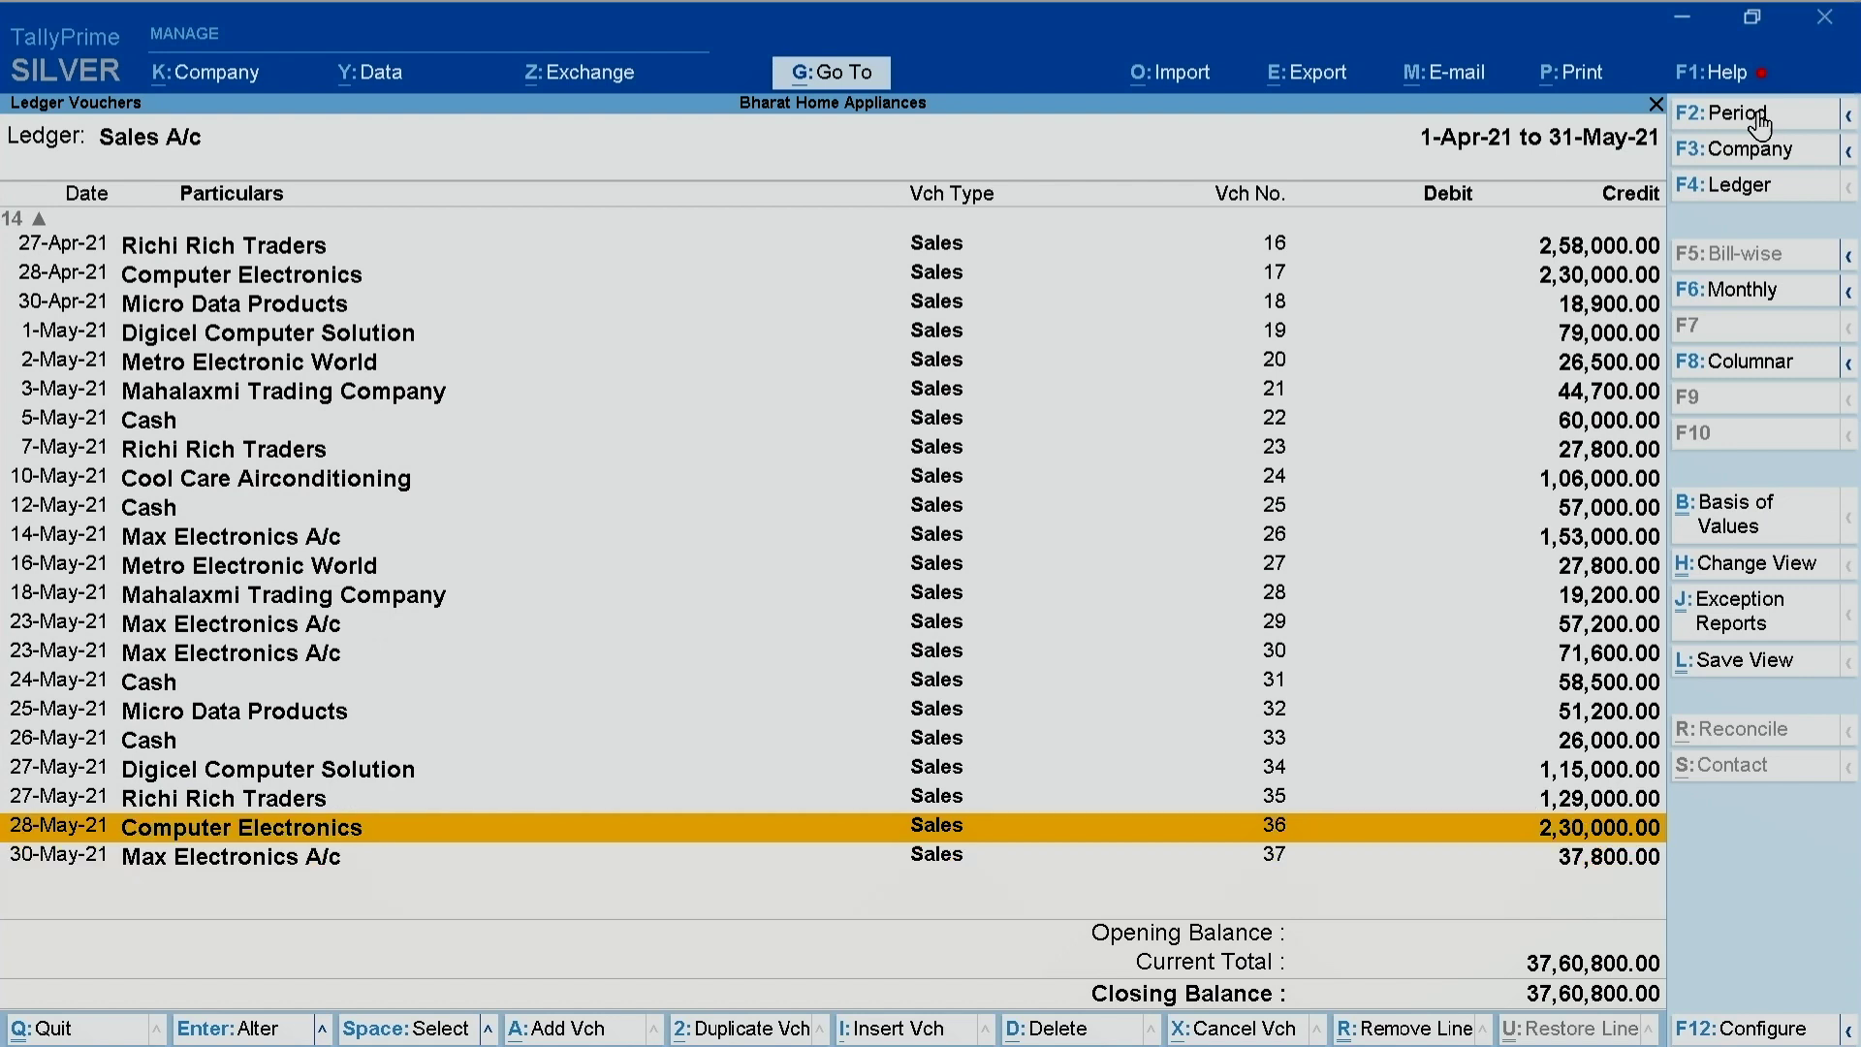
pyautogui.press('Up')
pyautogui.press('Up')
pyautogui.press('Up')
pyautogui.press('Up')
pyautogui.press('Up')
pyautogui.press('Up')
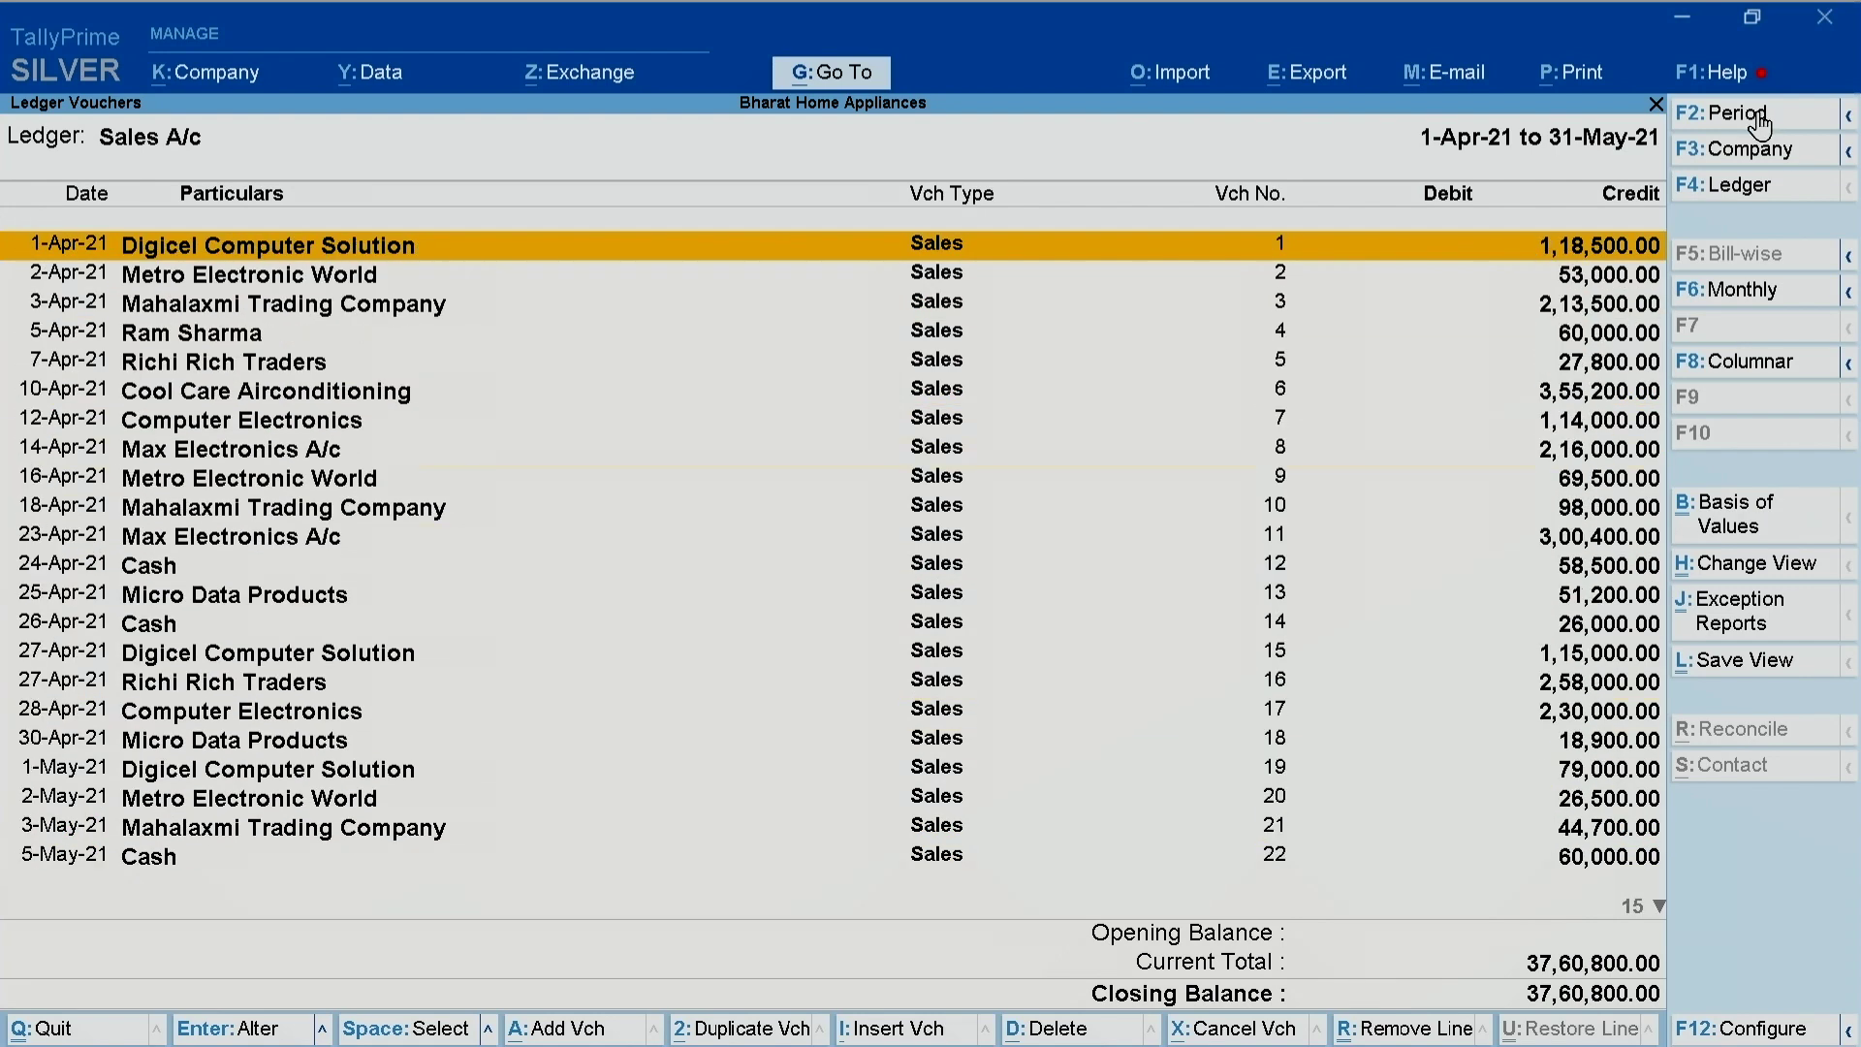
pyautogui.press('Return')
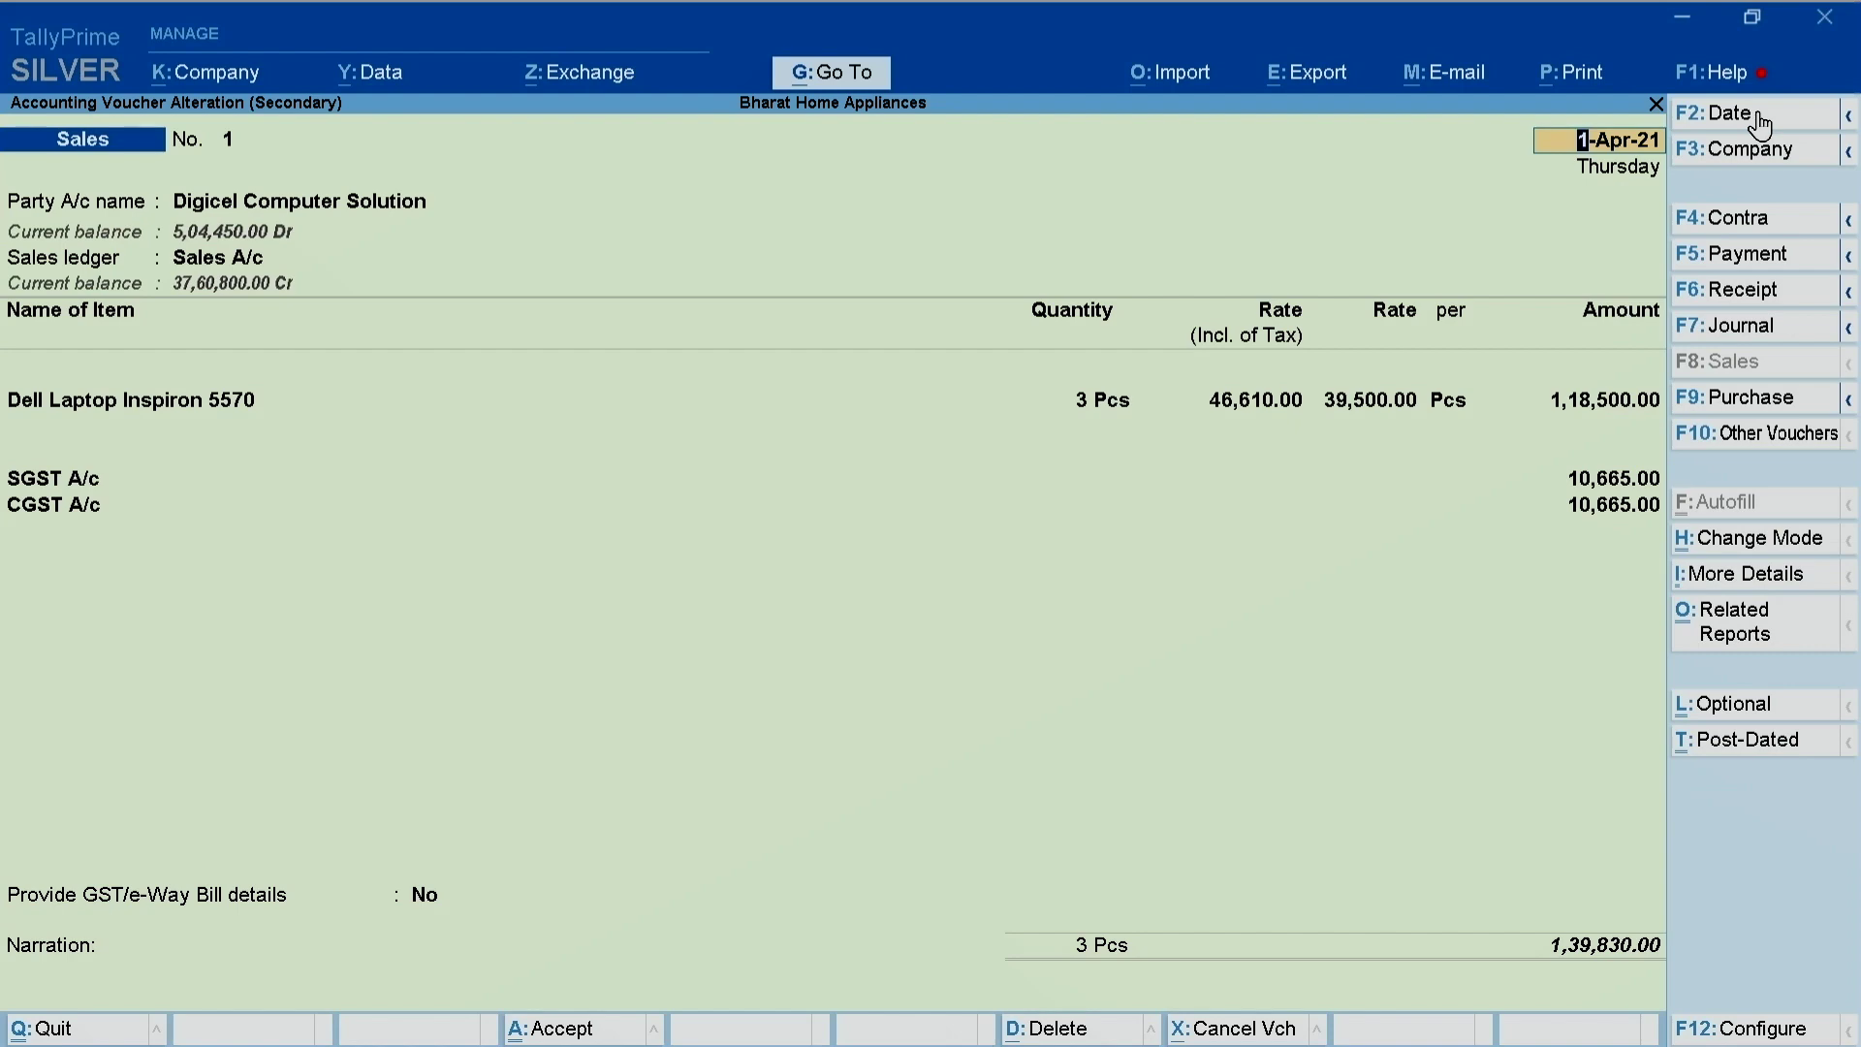
pyautogui.click(1760, 116)
pyautogui.press('Escape')
pyautogui.press('Escape')
# Step: Check the GSTR-1 report's B2B Invoices register and B2C categories
pyautogui.click(862, 73)
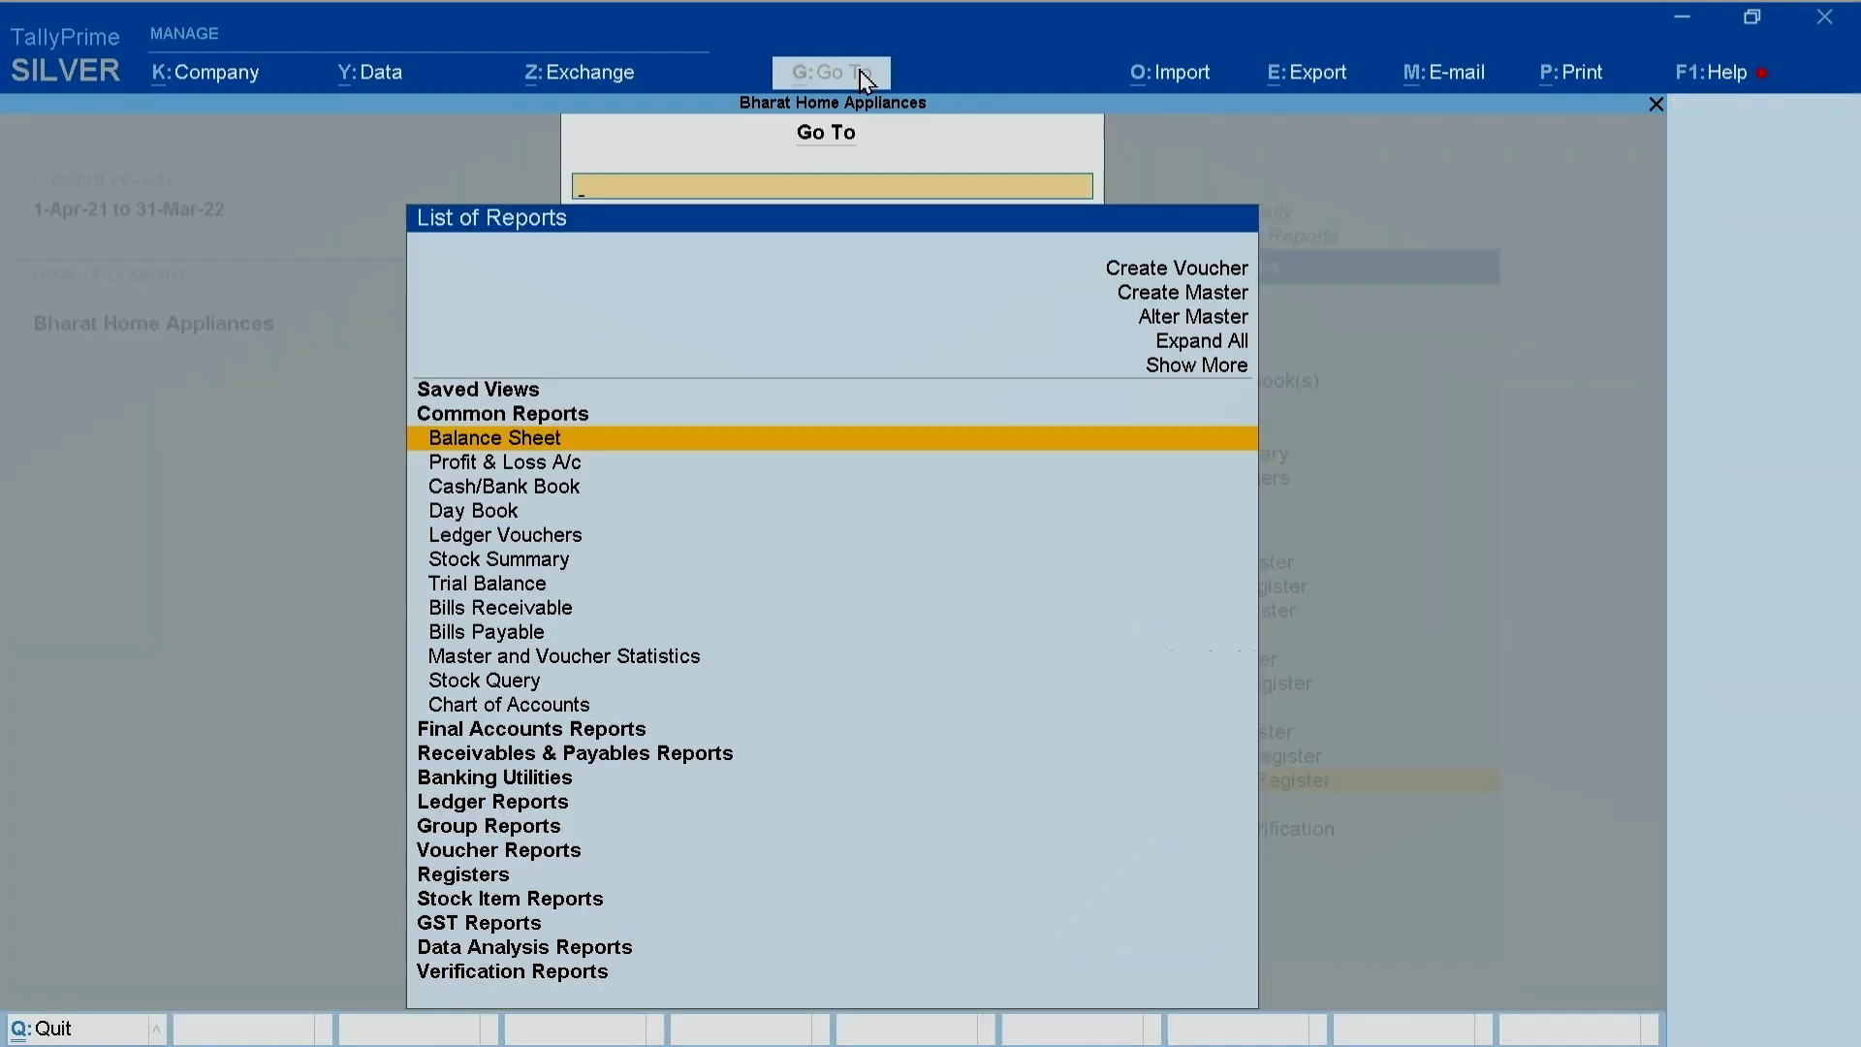
pyautogui.write('Gstr')
pyautogui.click(456, 412)
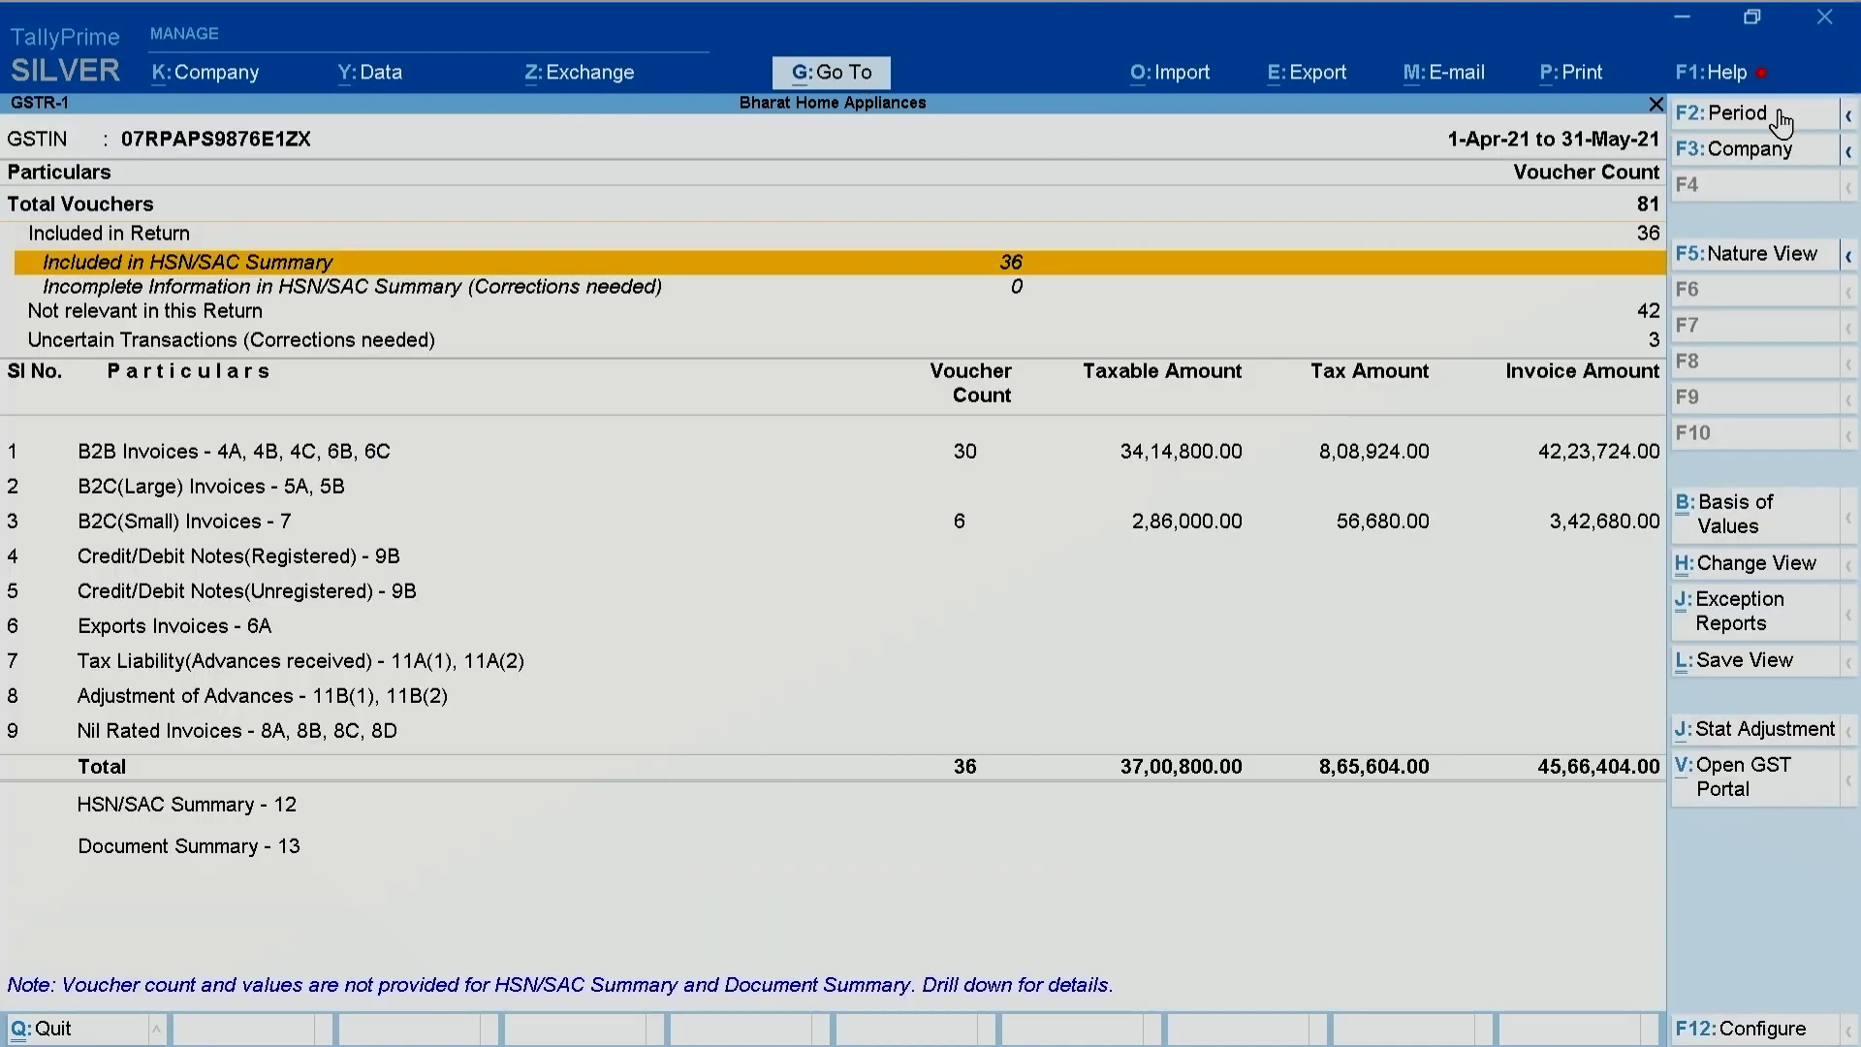
pyautogui.press('Down')
pyautogui.press('Return')
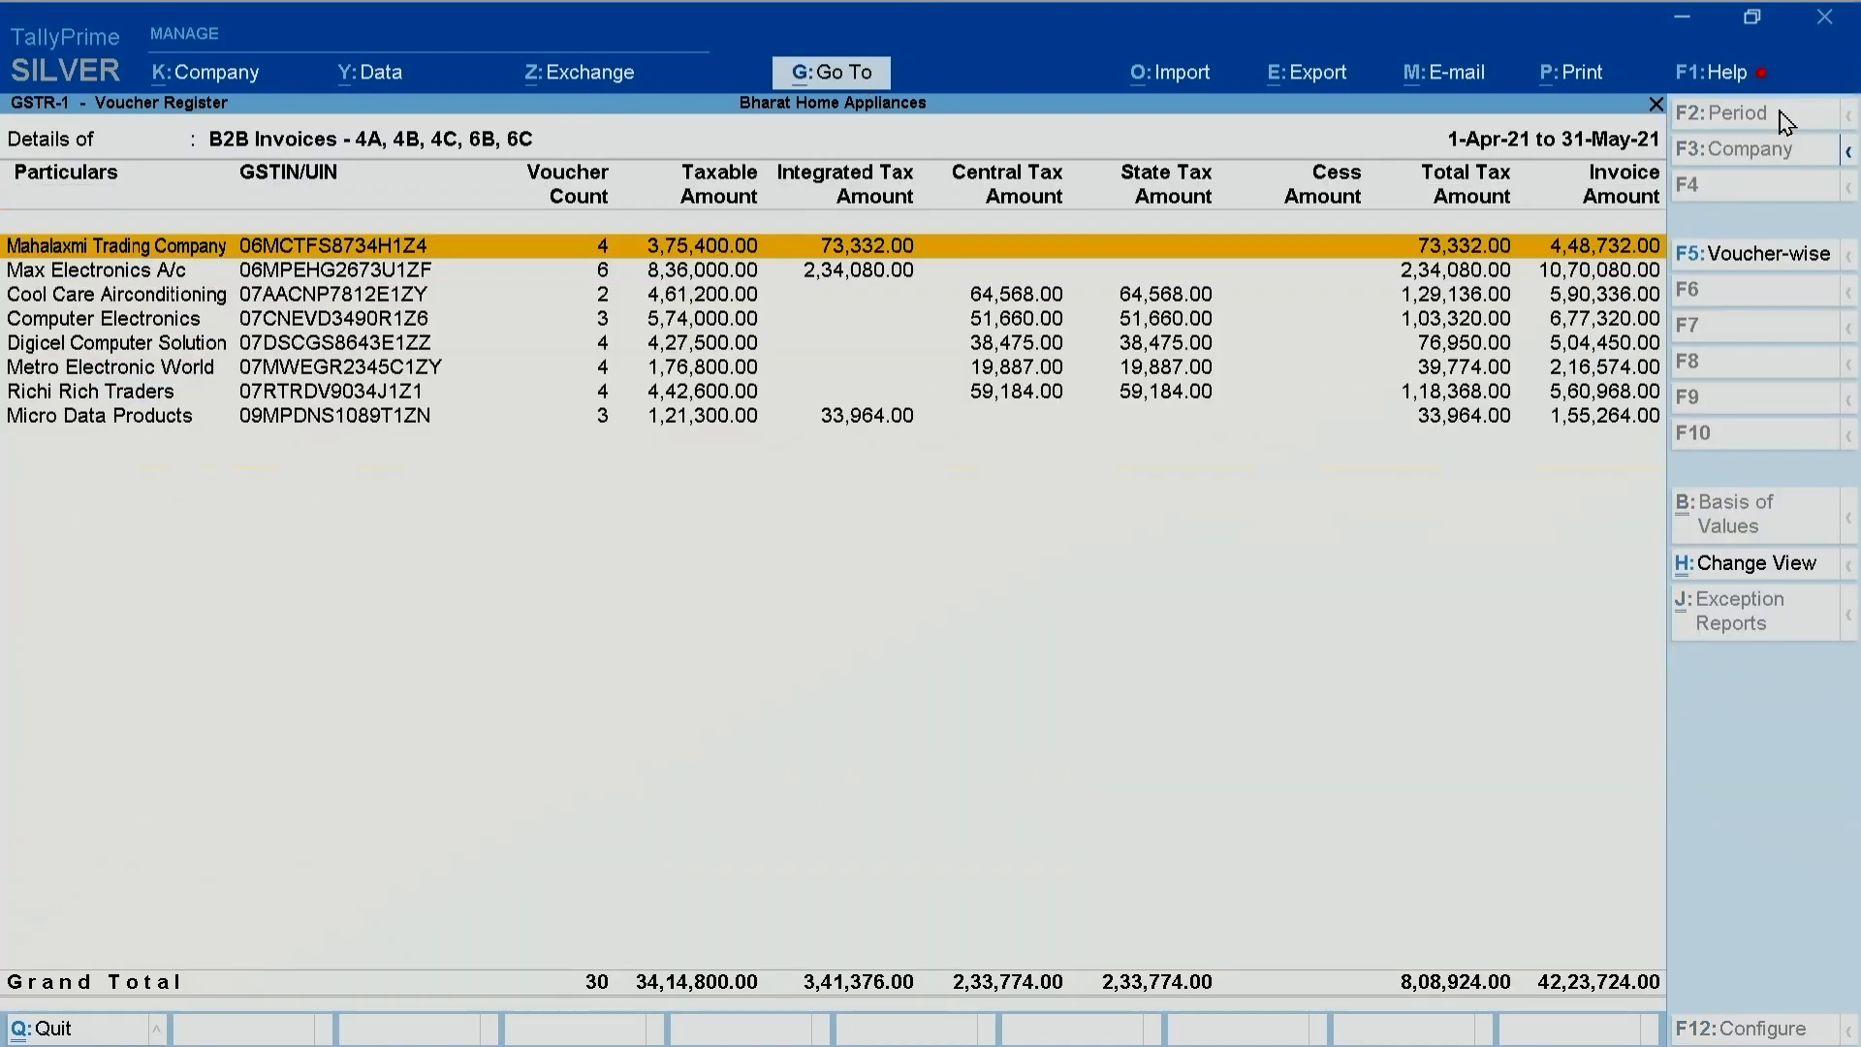
pyautogui.press('Escape')
pyautogui.press('Down')
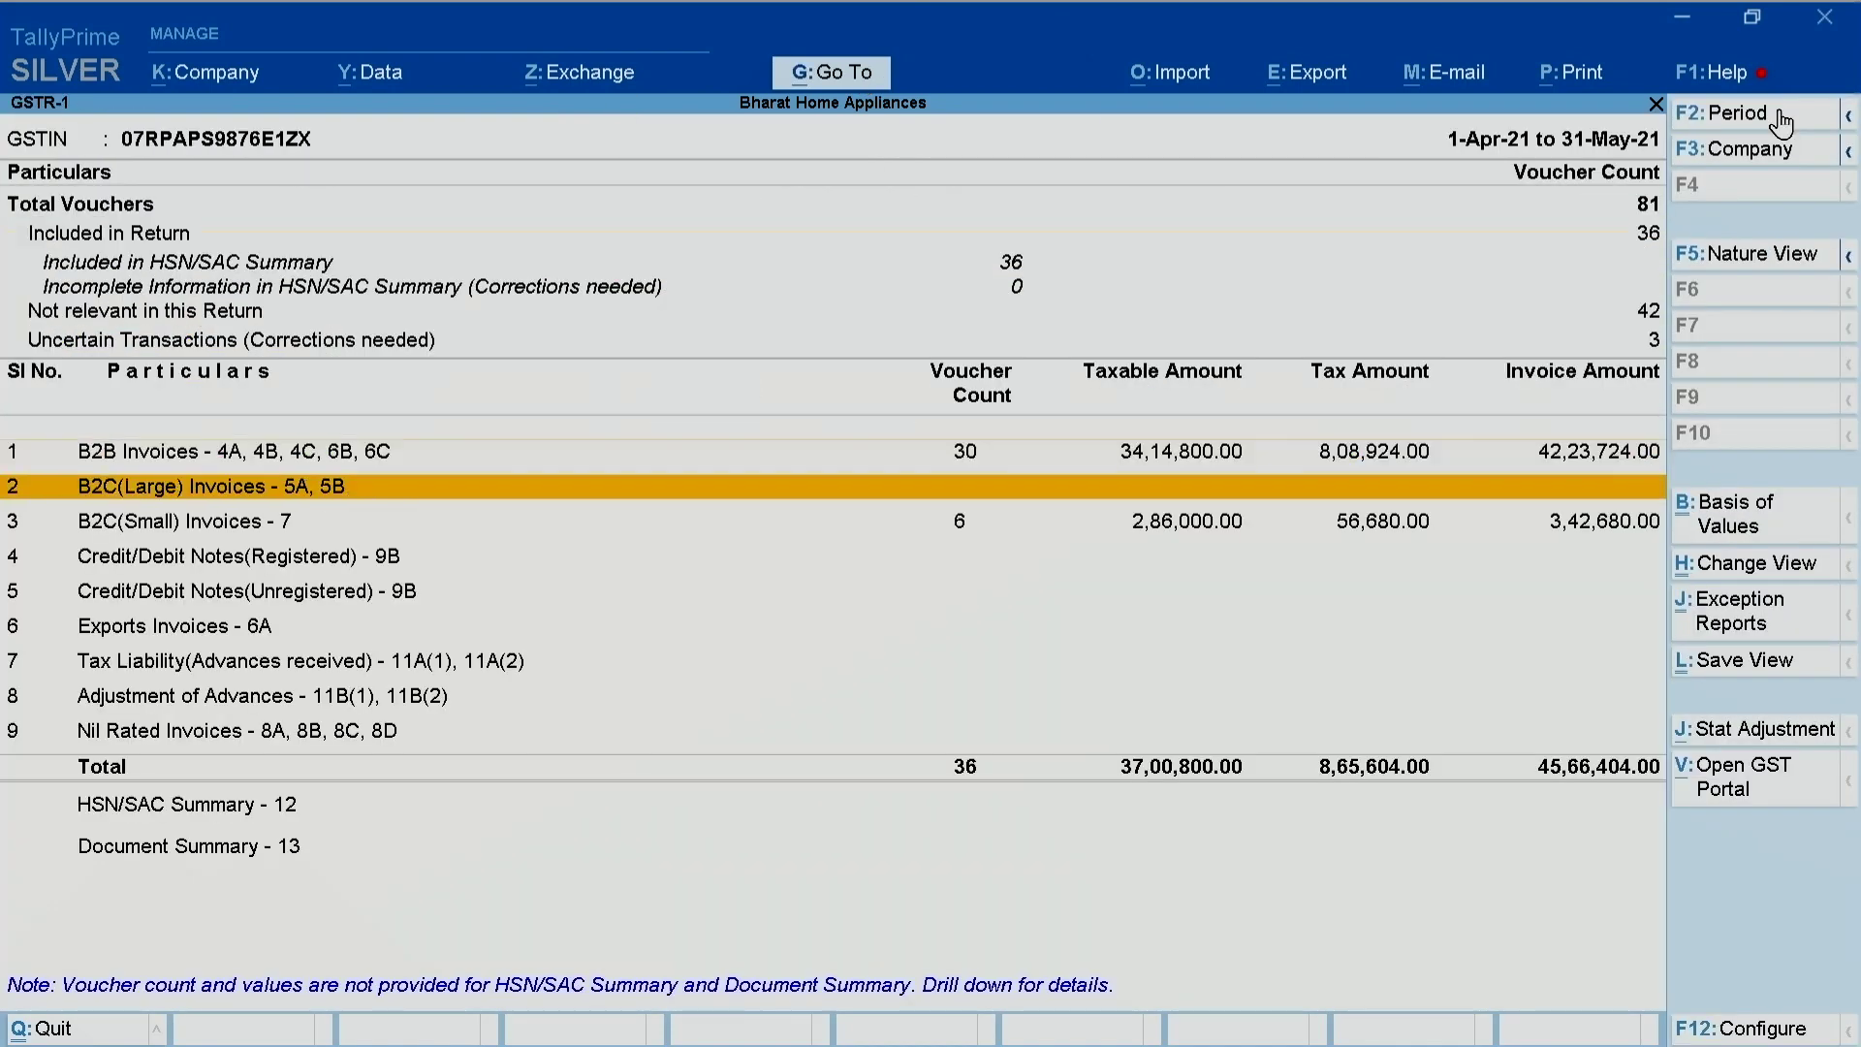
pyautogui.press('Down')
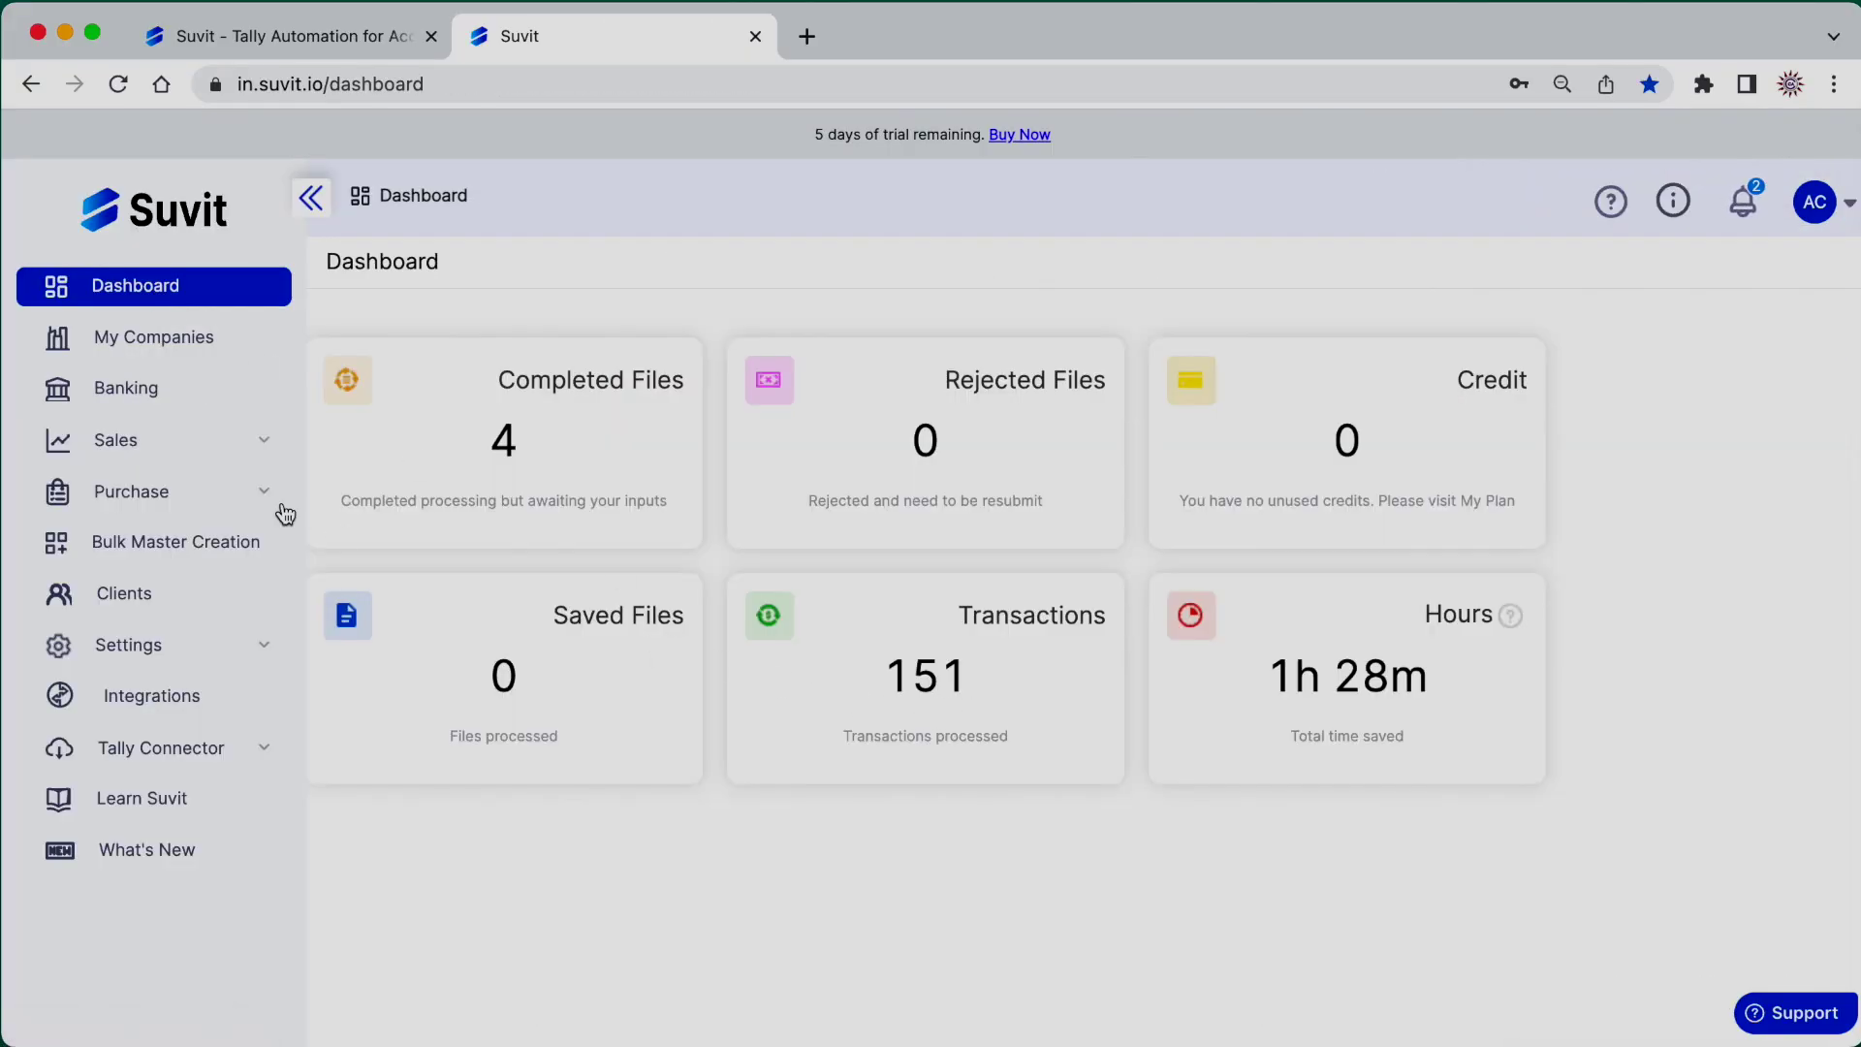
# Step: Import BH-SBI.xlsx for Bharat Home Appliances' State Bank of India A/c and view its 30 transactions
pyautogui.click(148, 398)
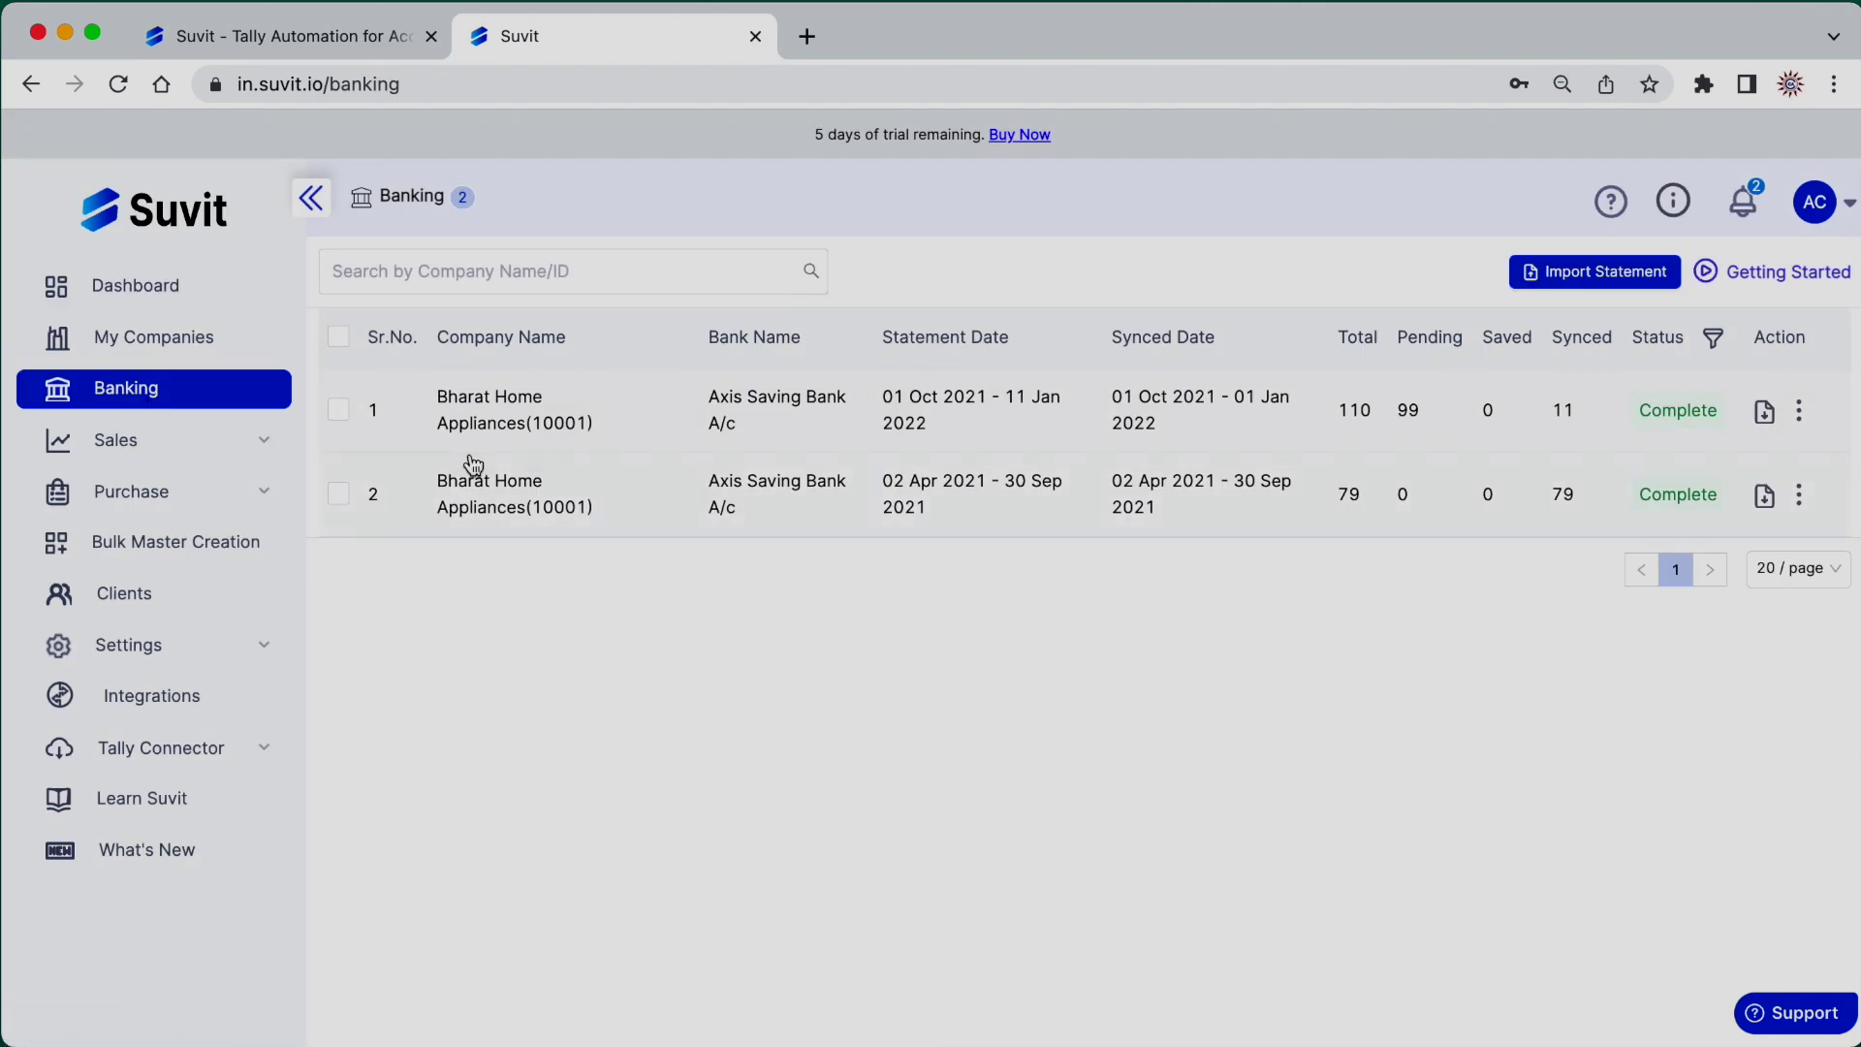
pyautogui.click(1570, 276)
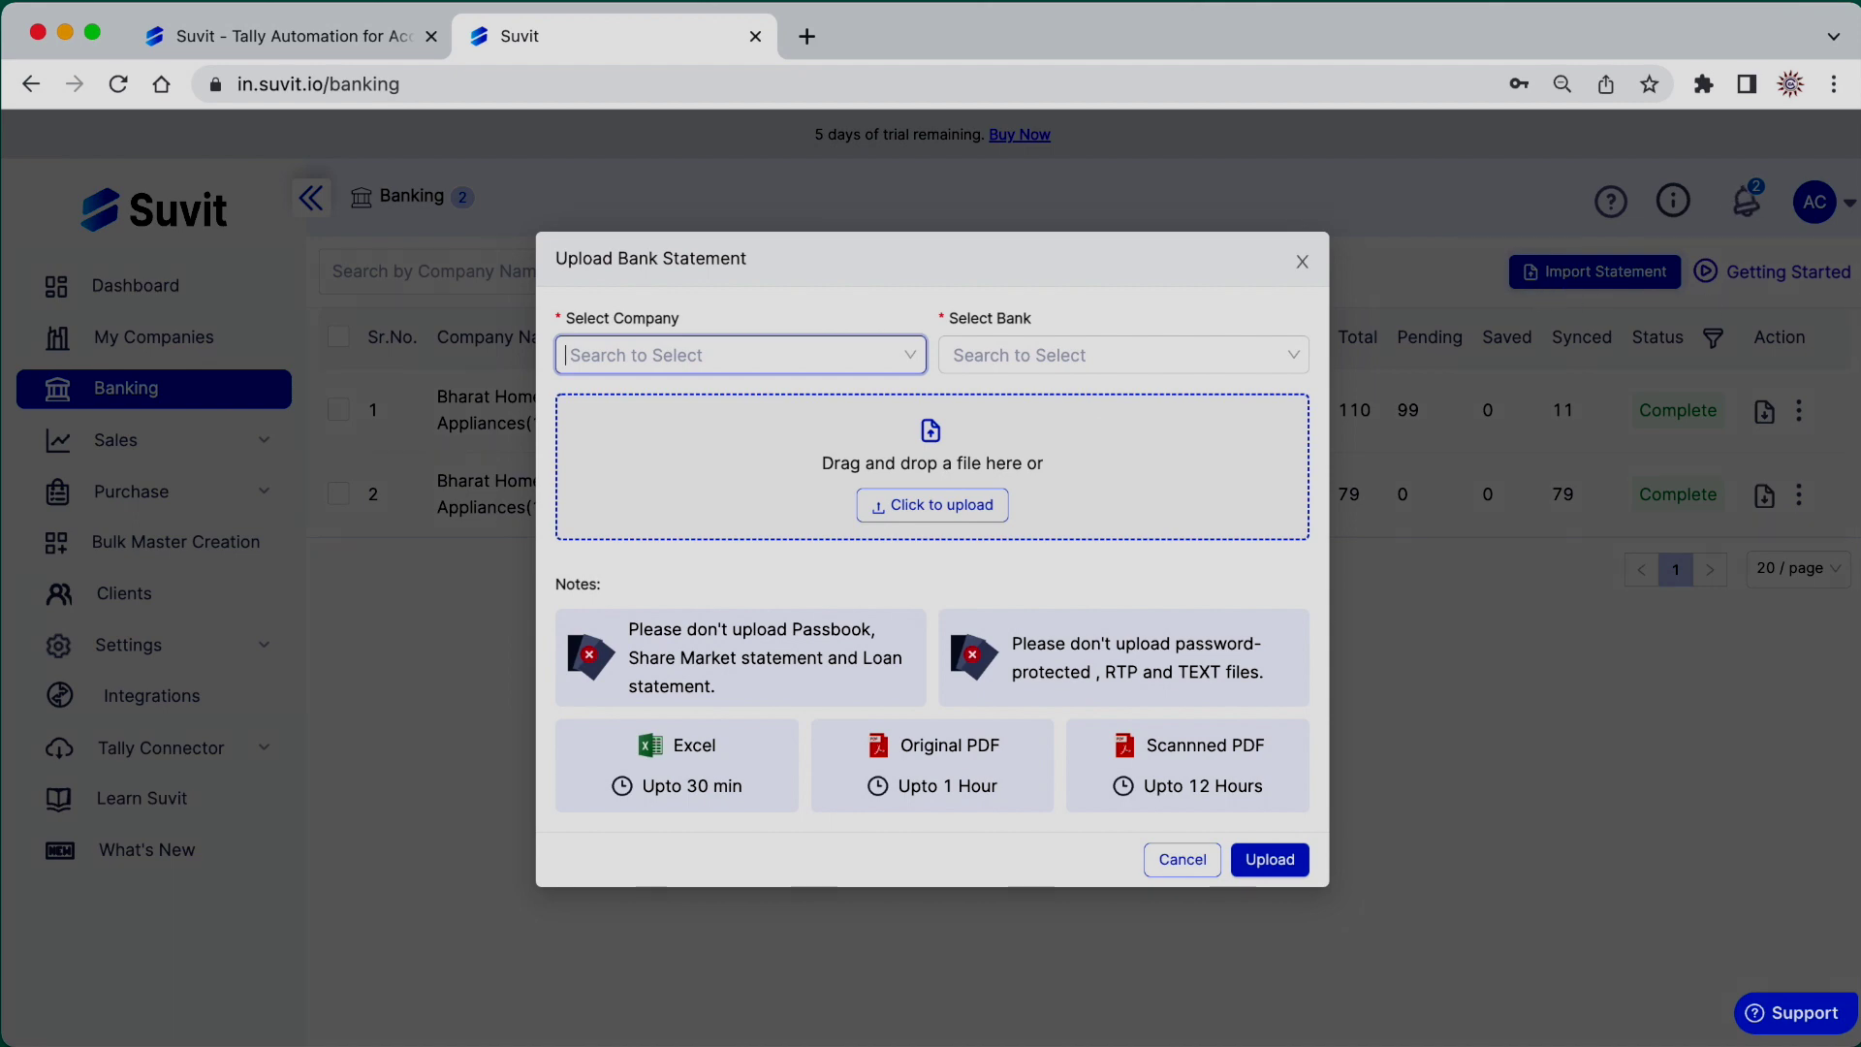
pyautogui.click(1110, 281)
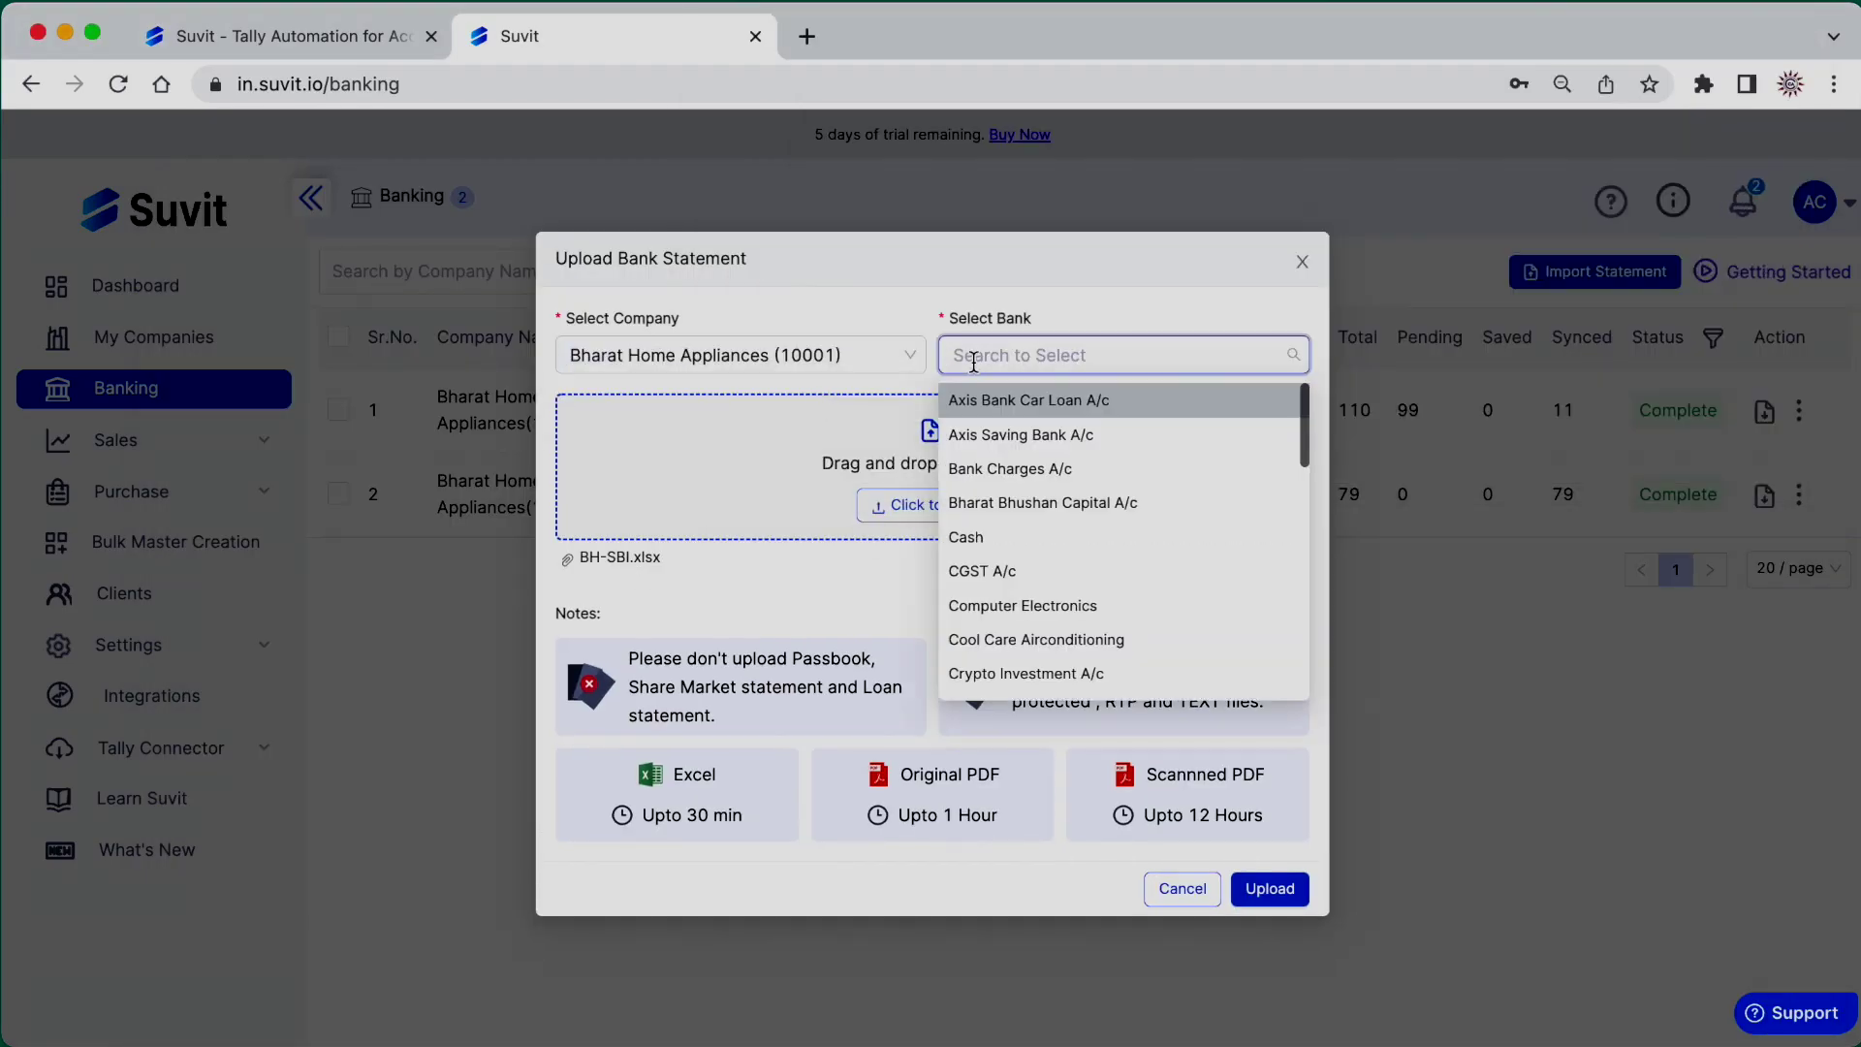
pyautogui.write('s')
pyautogui.click(1013, 645)
pyautogui.click(1270, 888)
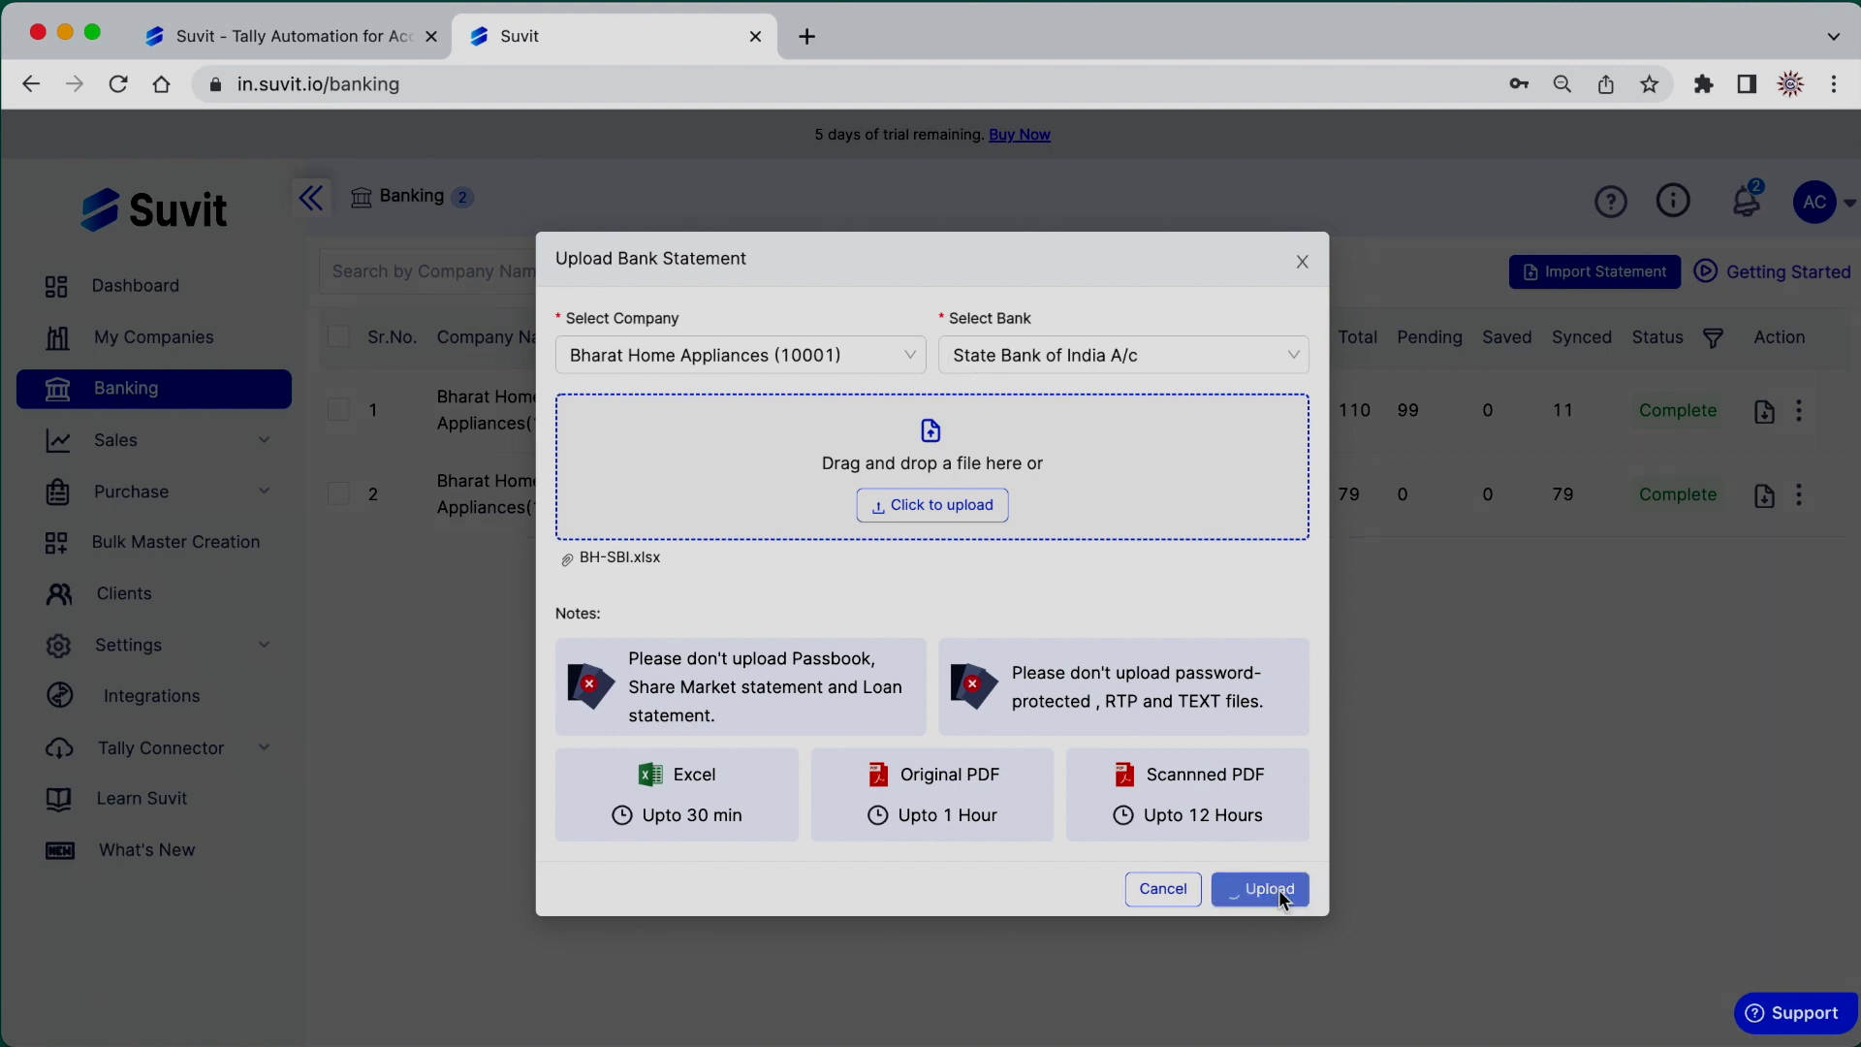
pyautogui.click(1677, 446)
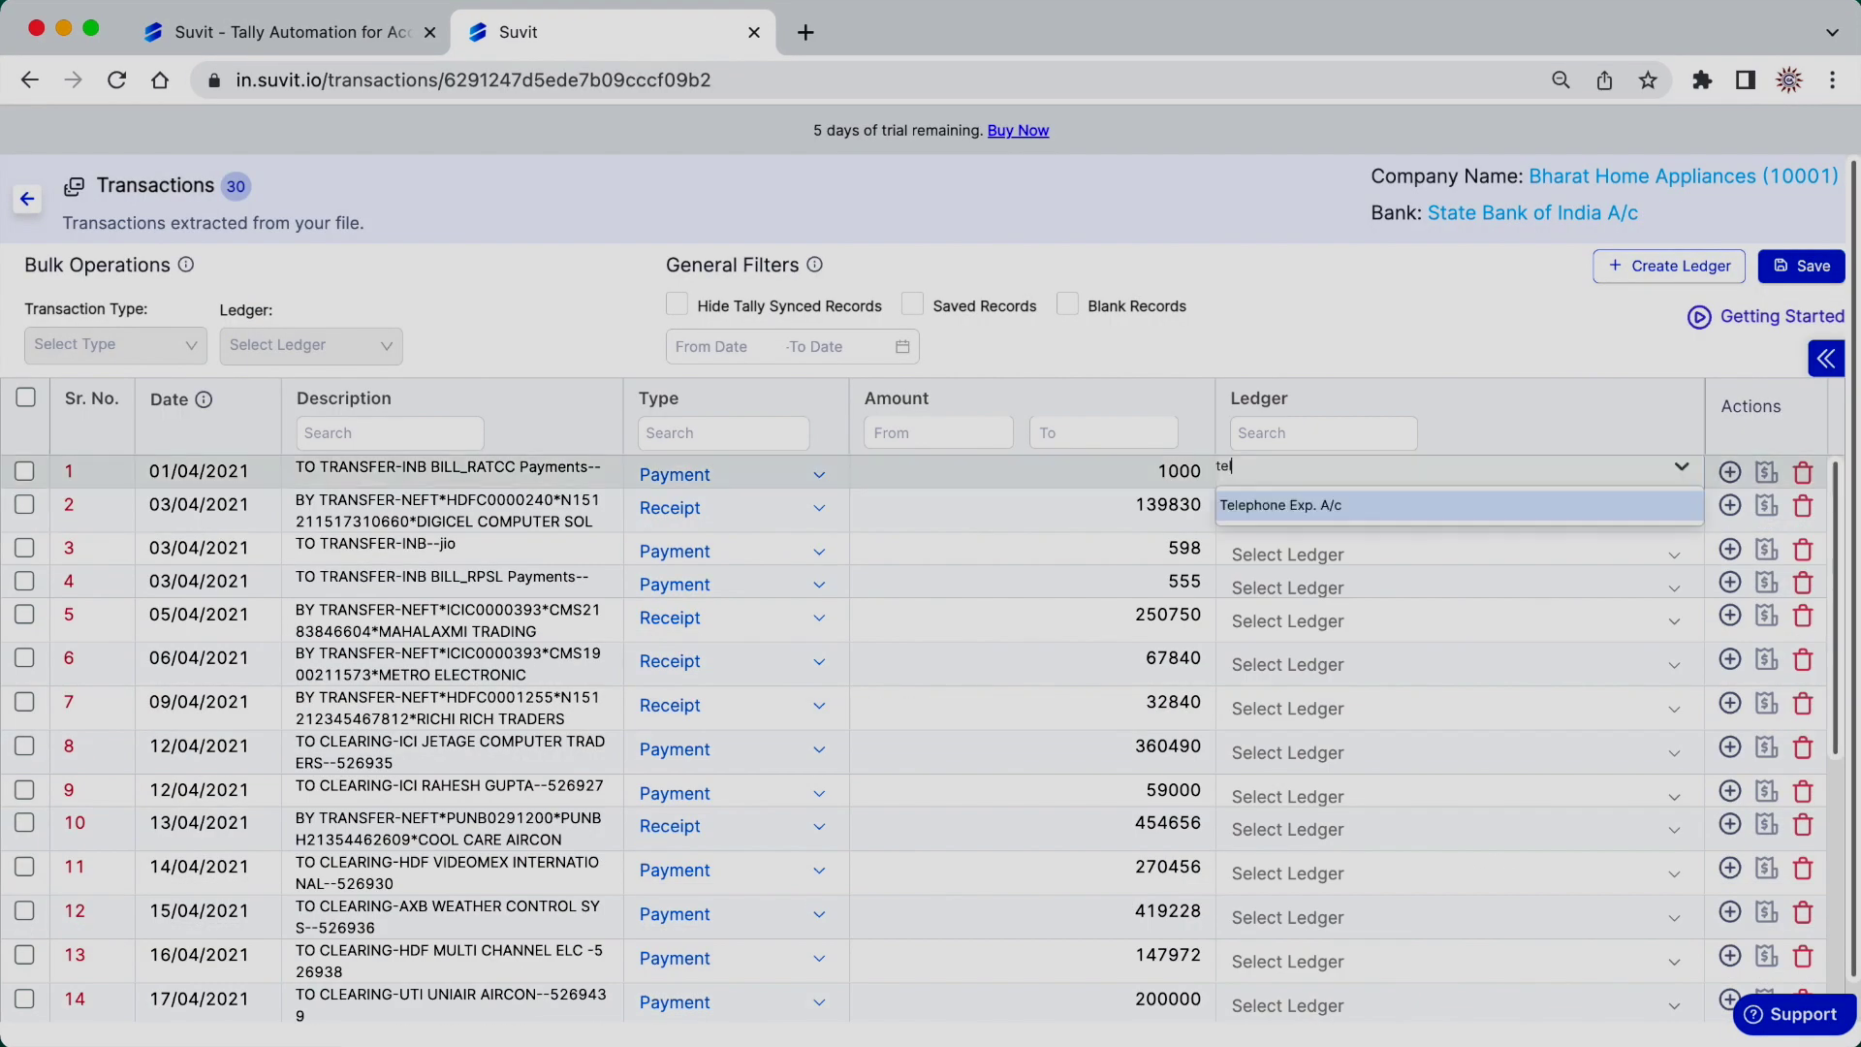